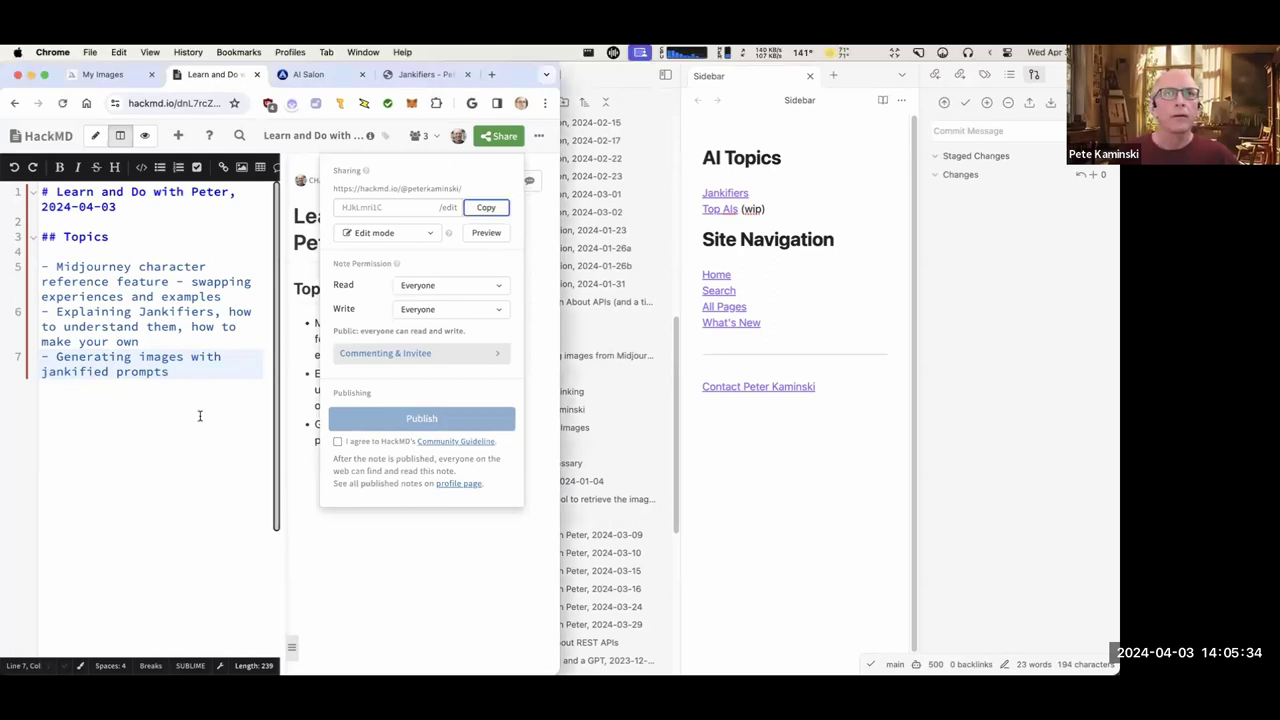
# Copy the note's edit-mode sharing link and close the sharing settings.
pyautogui.click(486, 207)
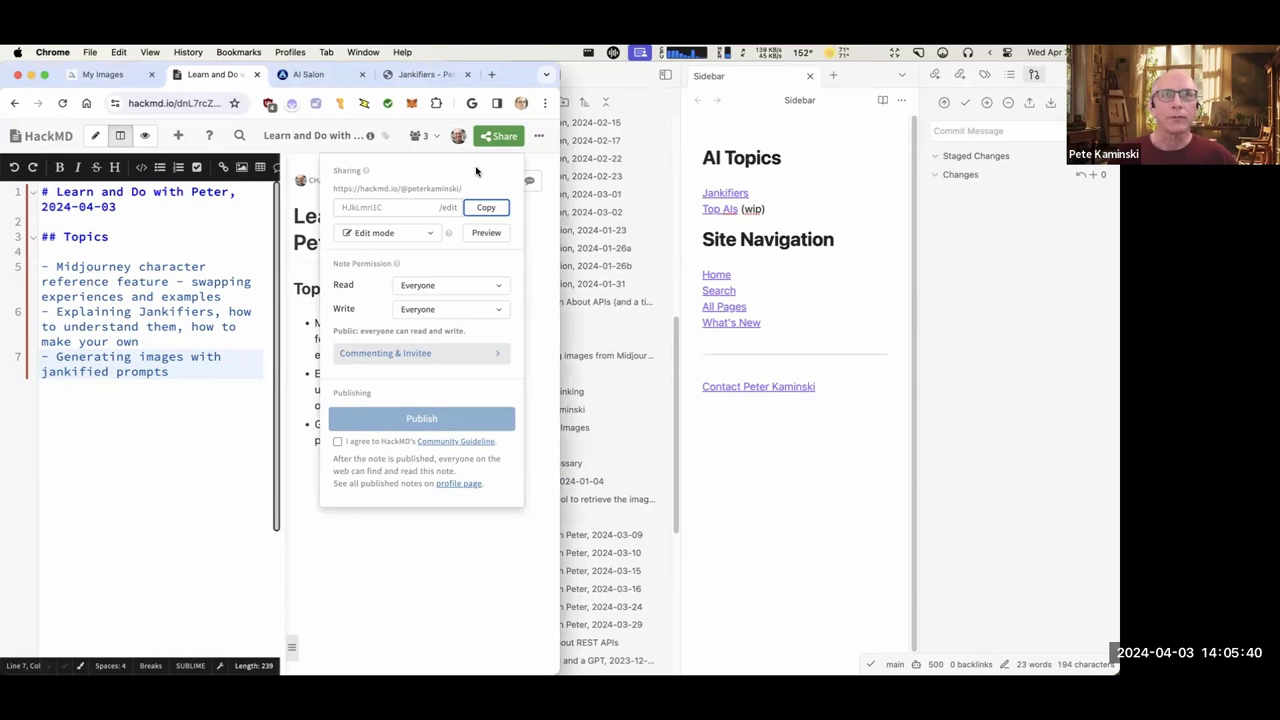
pyautogui.click(483, 521)
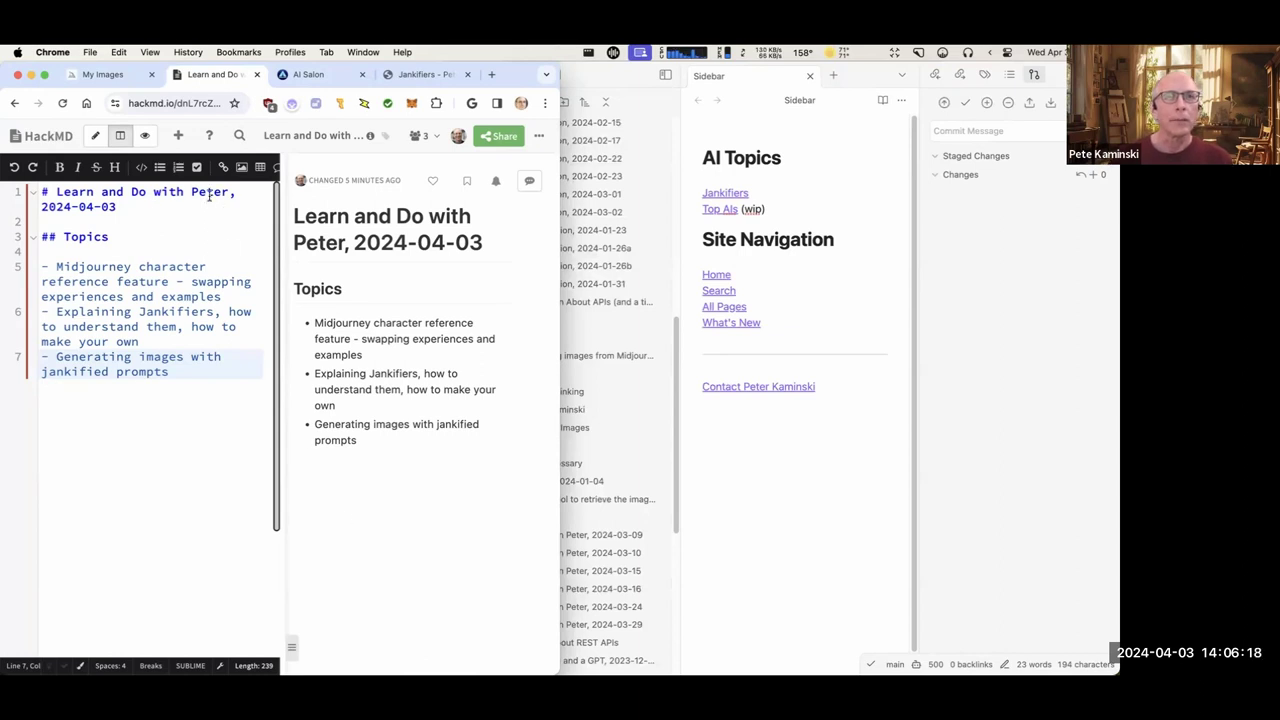
# Add the second-level Markdown heading "Midjourney Character References" below the topics list, separated by a blank line.
pyautogui.click(198, 379)
pyautogui.press('Return')
pyautogui.press('Return')
pyautogui.press('Return')
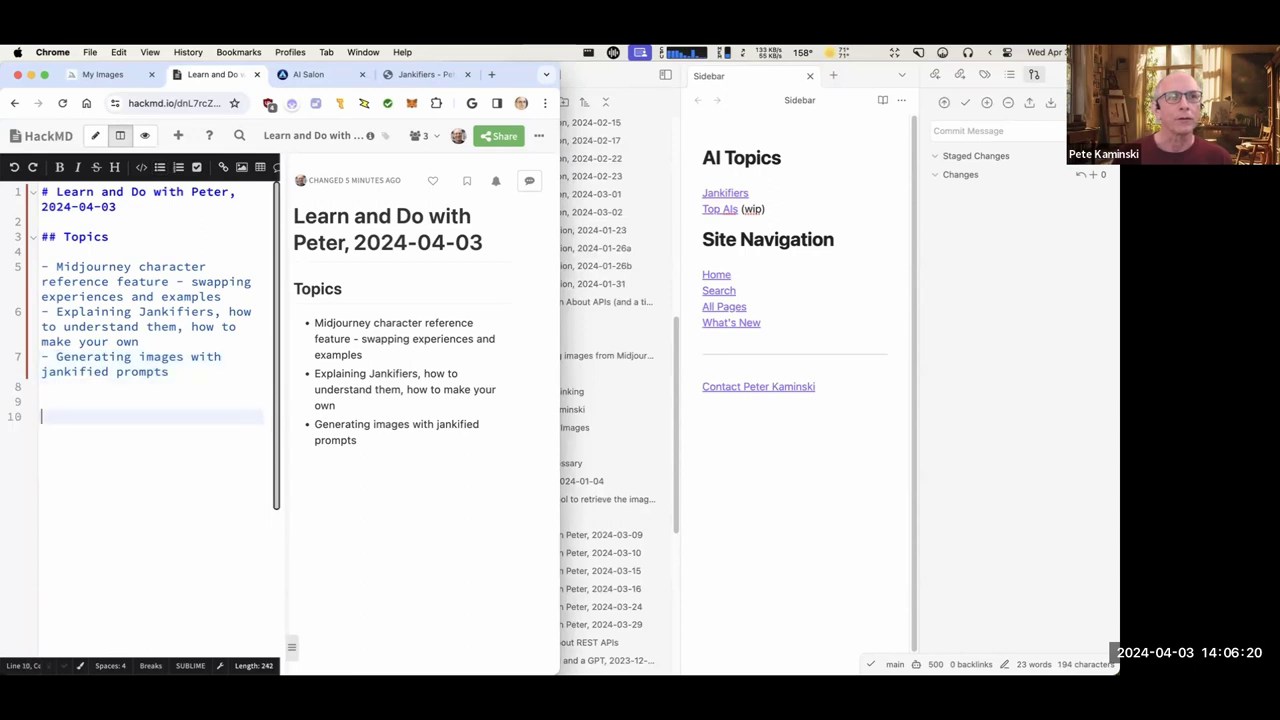
pyautogui.press('BackSpace')
pyautogui.write('## ')
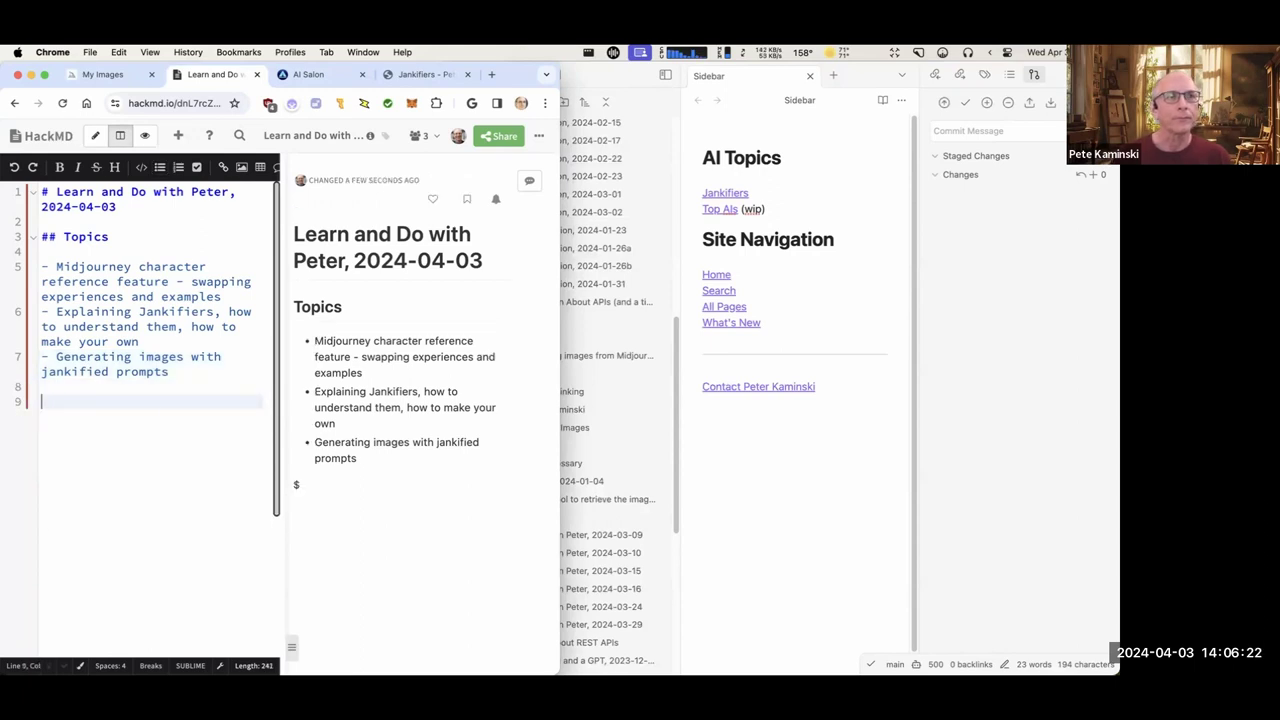
pyautogui.write('Midjourn')
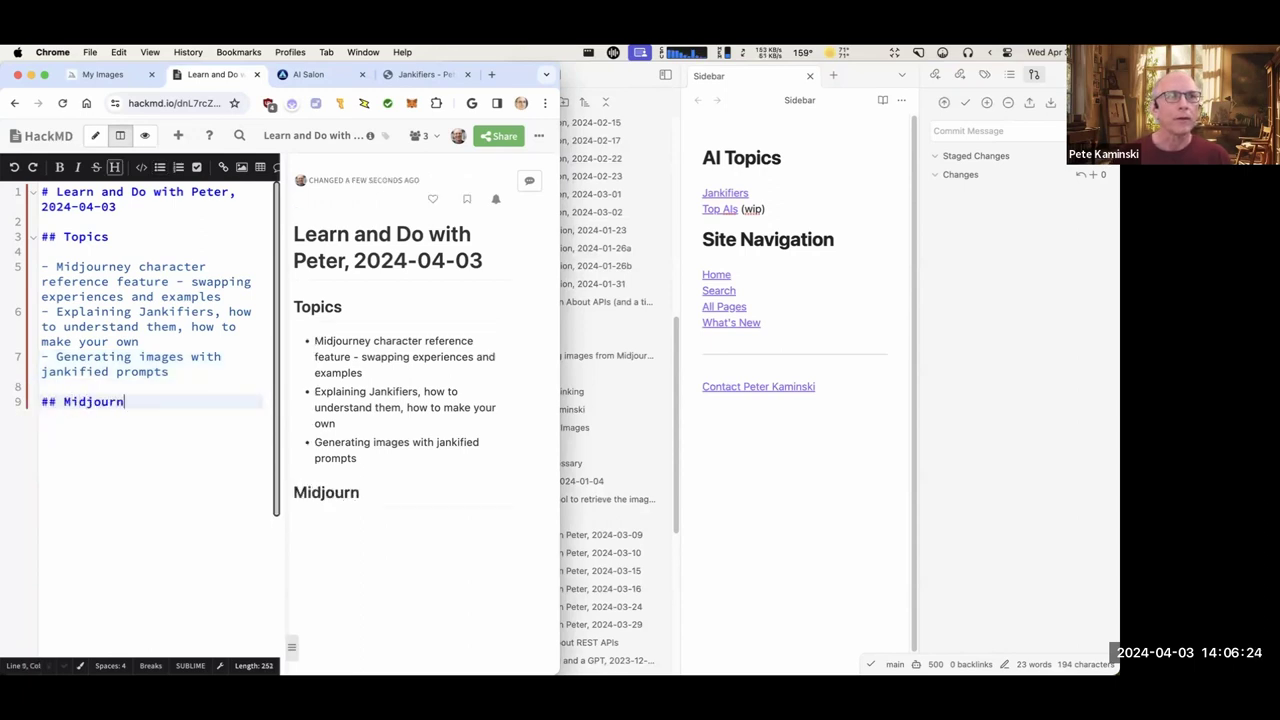
pyautogui.write('ey Char')
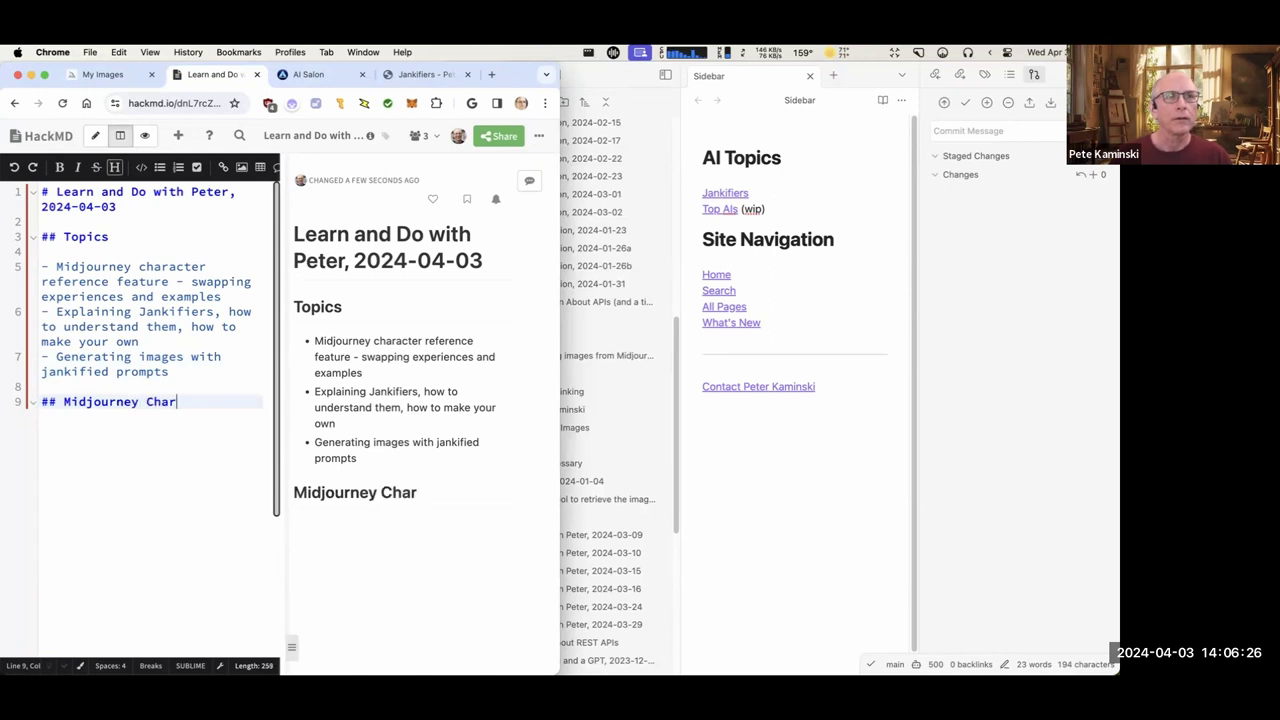
pyautogui.write('acter Ref')
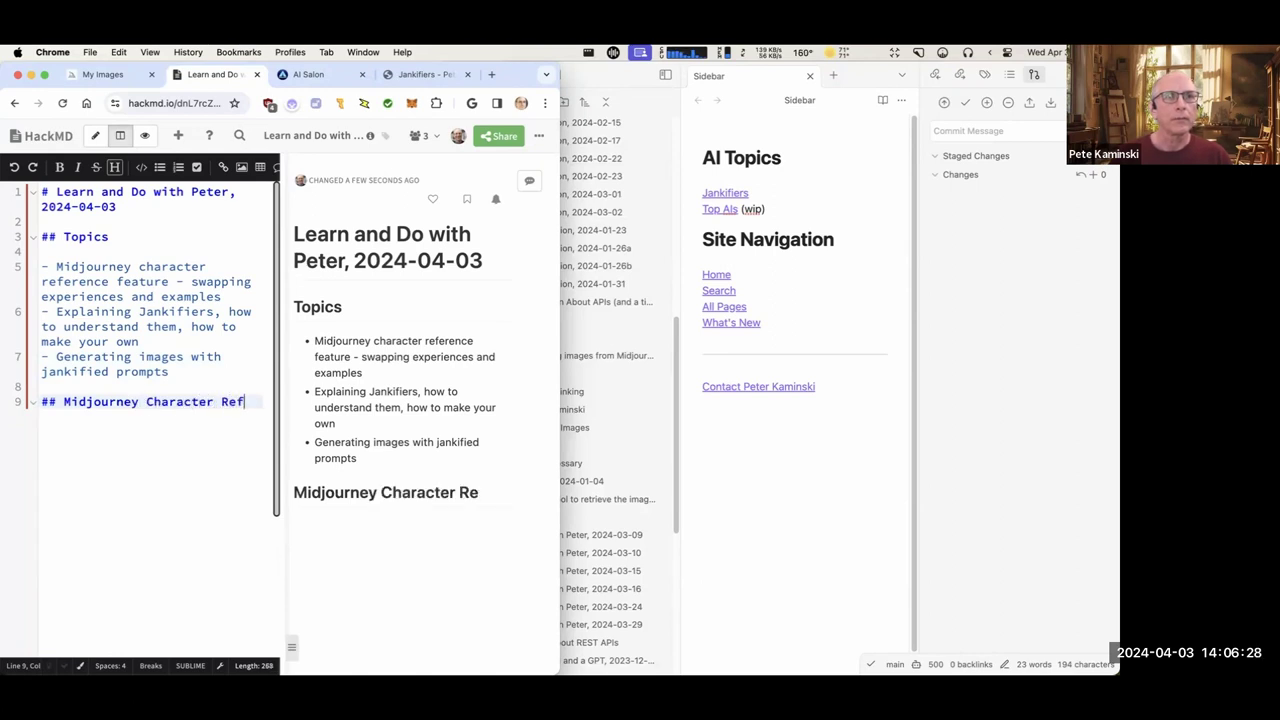
pyautogui.write('erences')
pyautogui.press('Return')
pyautogui.press('Return')
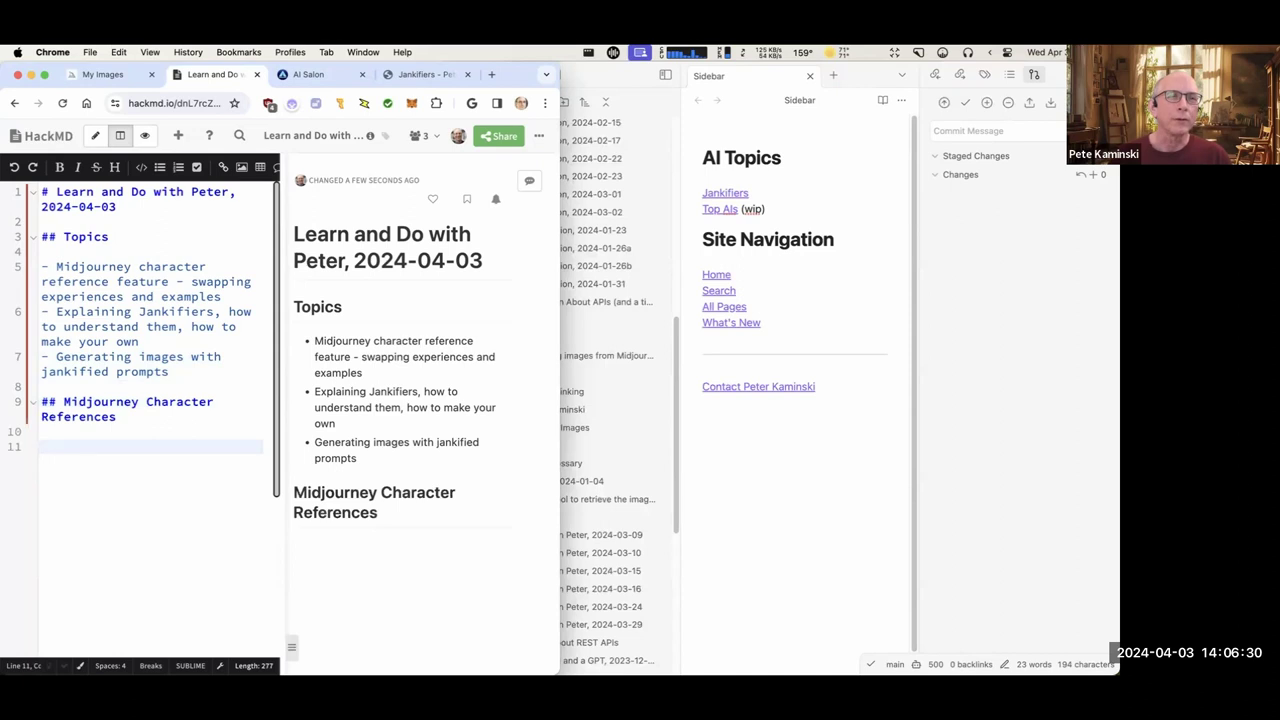
# Add three more empty lines under the new heading and return the cursor to line 11.
pyautogui.press('Return')
pyautogui.press('Return')
pyautogui.press('Return')
pyautogui.press('Up')
pyautogui.press('Up')
pyautogui.press('Up')
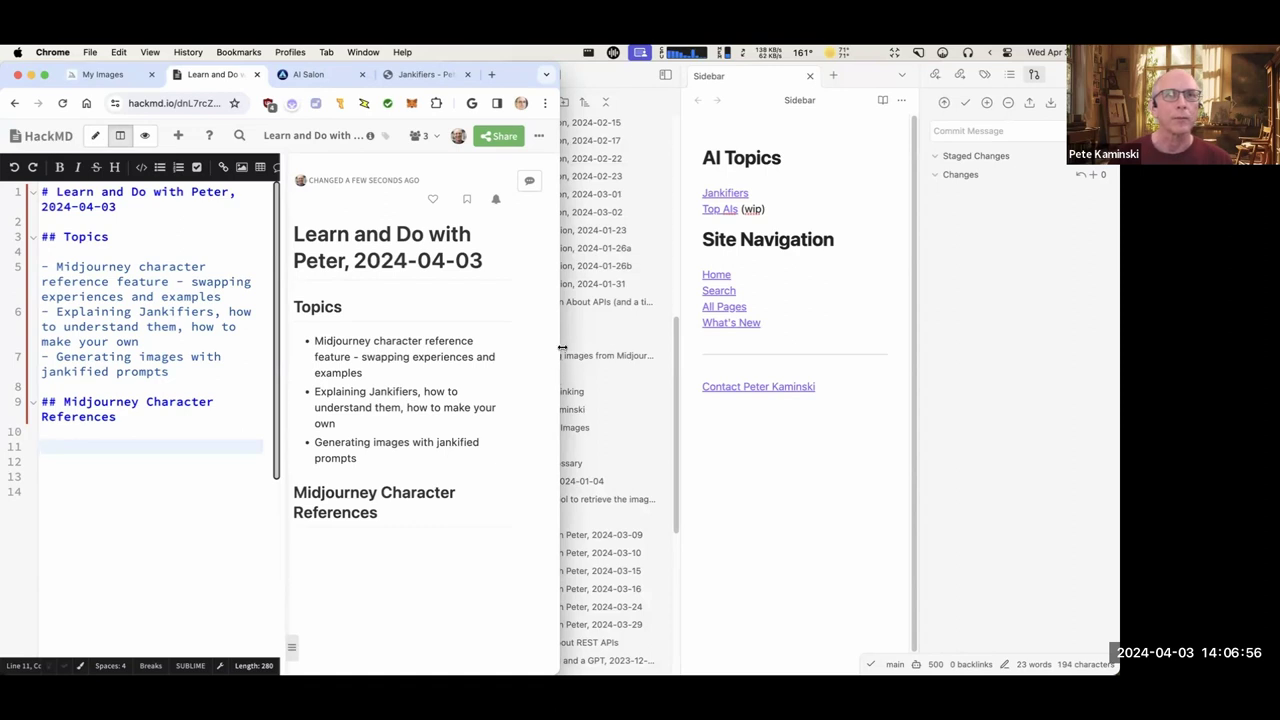
# Widen the browser window to show Midjourney's full navigation labels and open the image archive.
pyautogui.moveTo(562, 347); pyautogui.dragTo(679, 352)
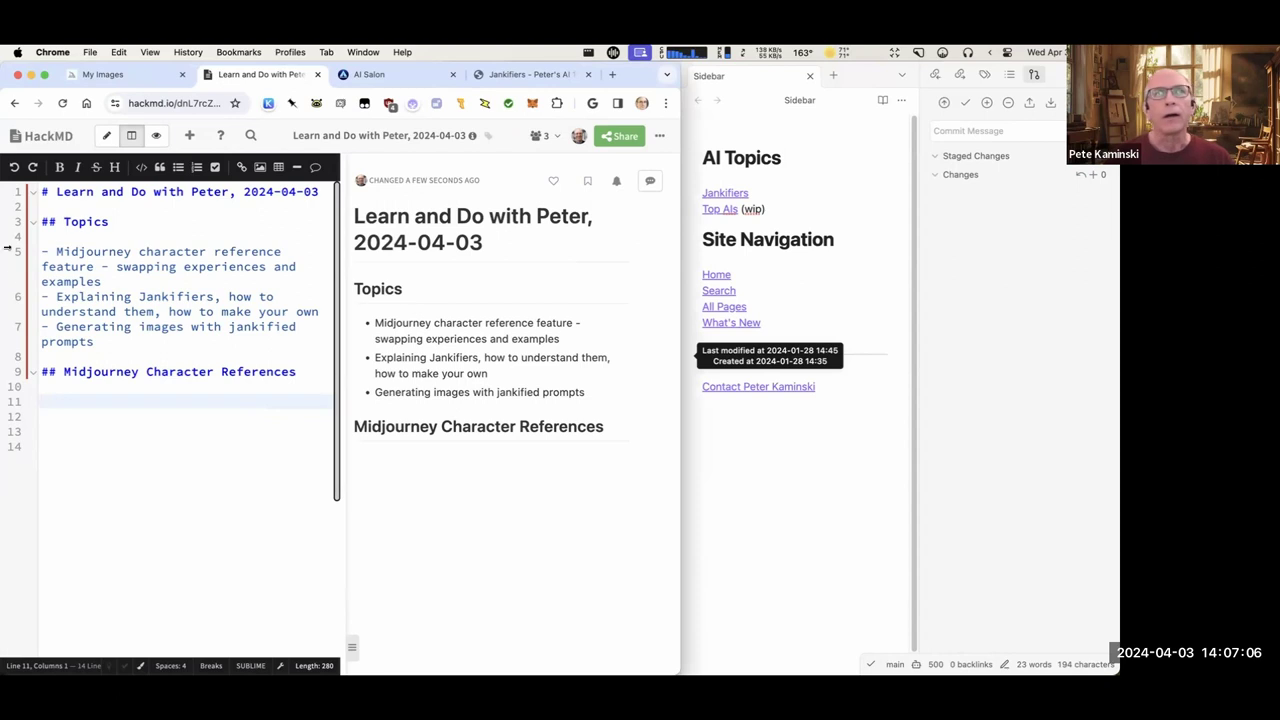
pyautogui.click(95, 75)
pyautogui.scroll(3, 598, 307)
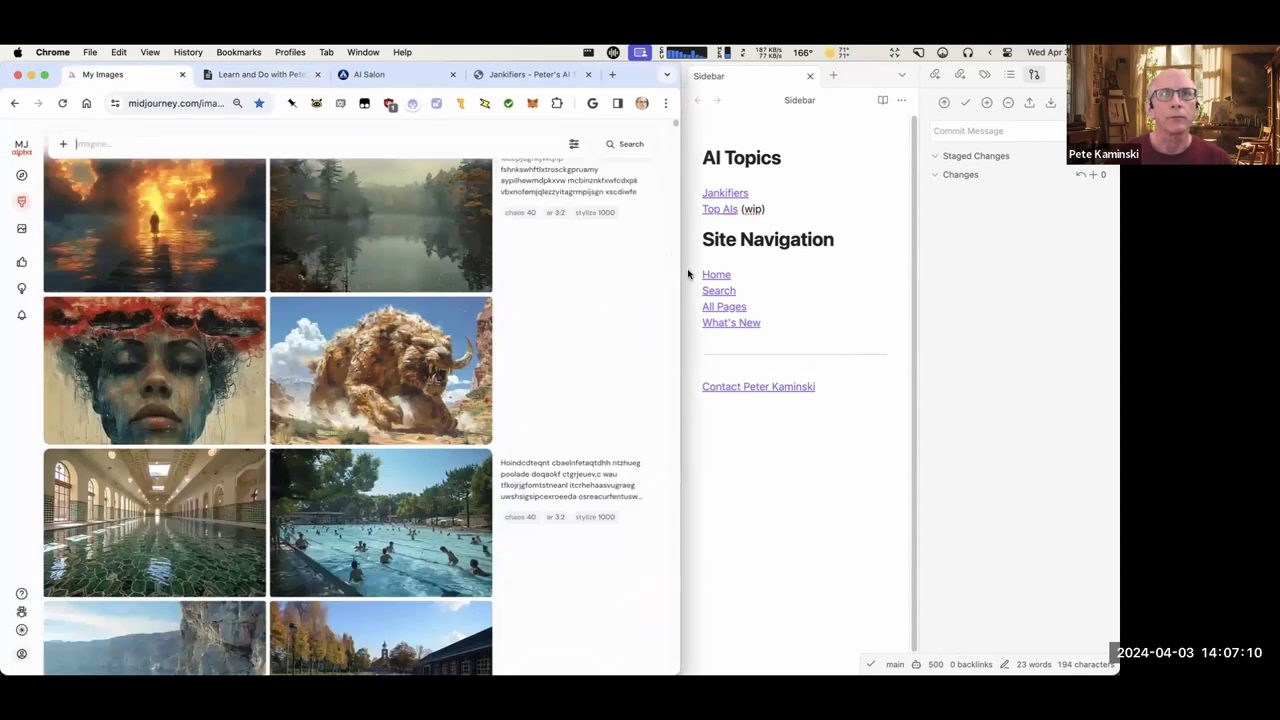
pyautogui.moveTo(682, 270); pyautogui.dragTo(790, 270)
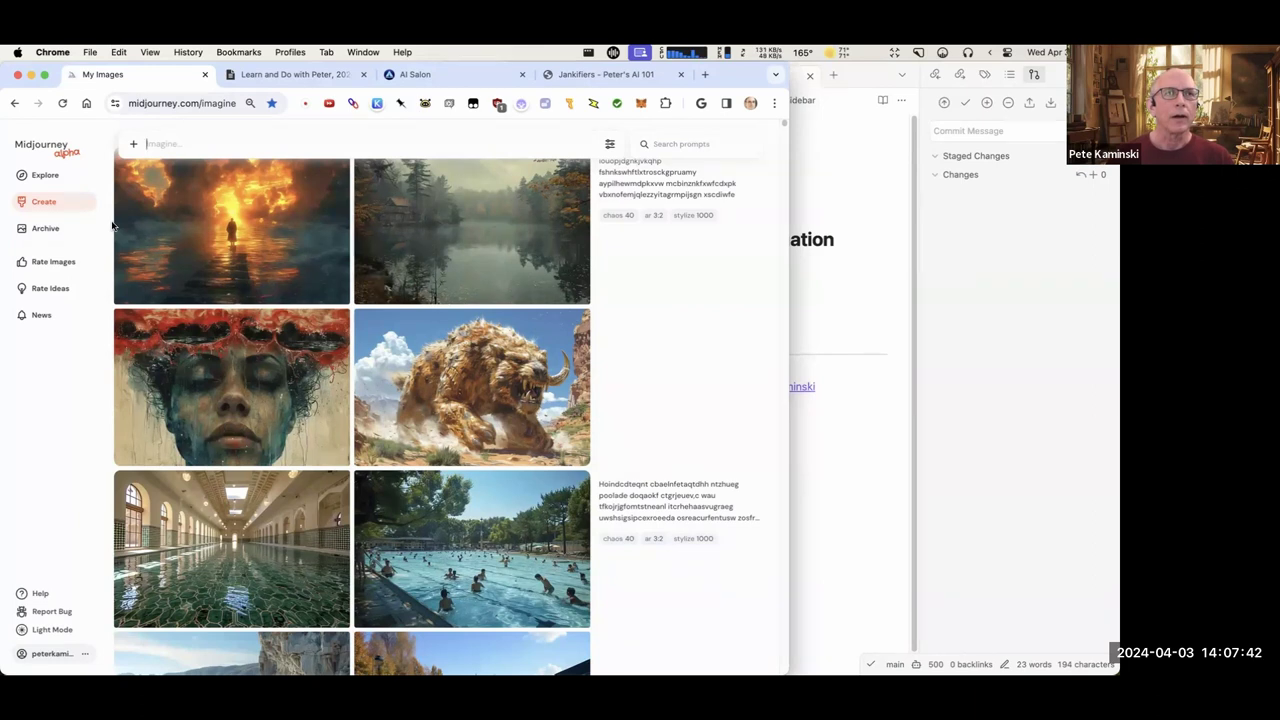
pyautogui.click(53, 230)
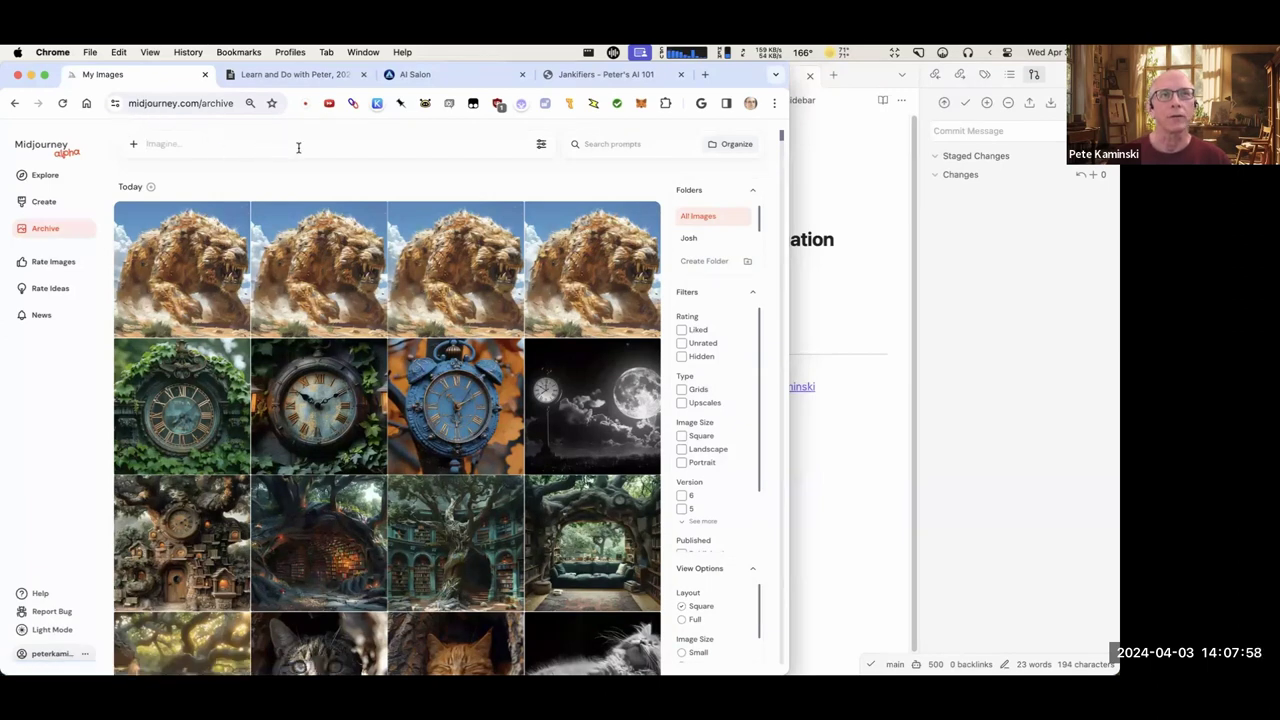
# Examine the actions available for the blue alarm clock image, then dismiss them.
pyautogui.rightClick(450, 418)
pyautogui.moveTo(476, 534)
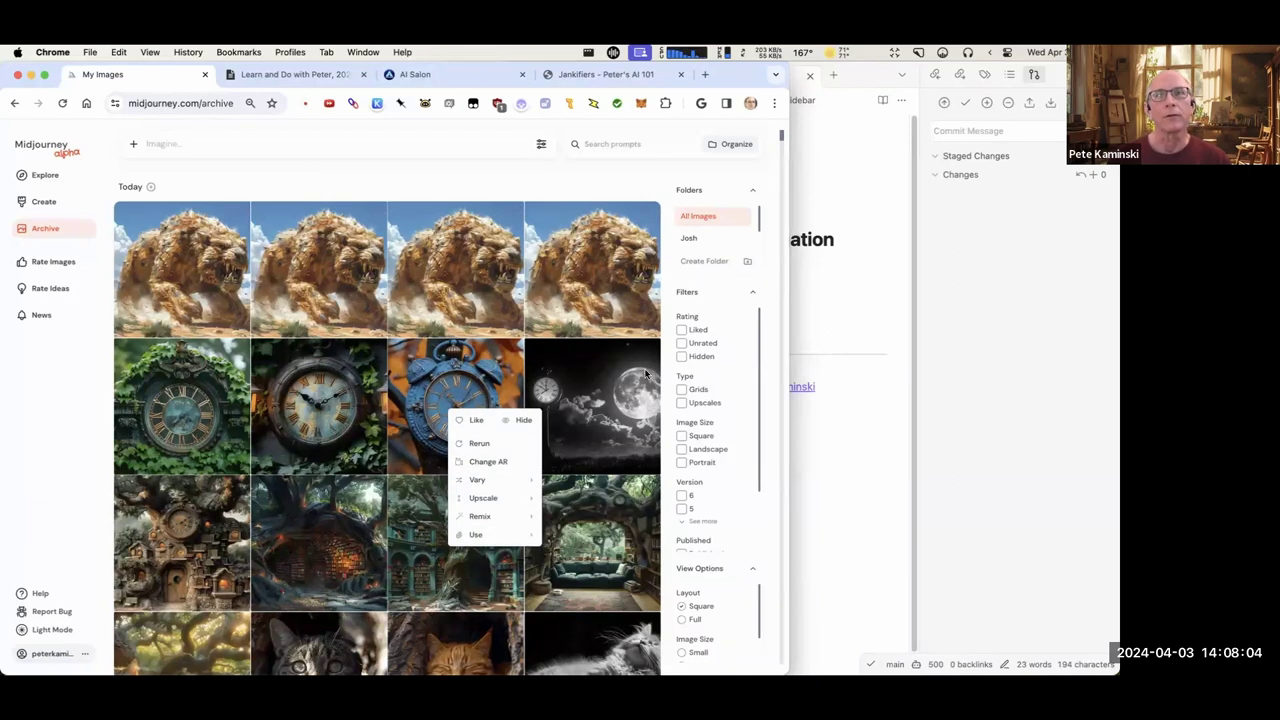
pyautogui.click(77, 431)
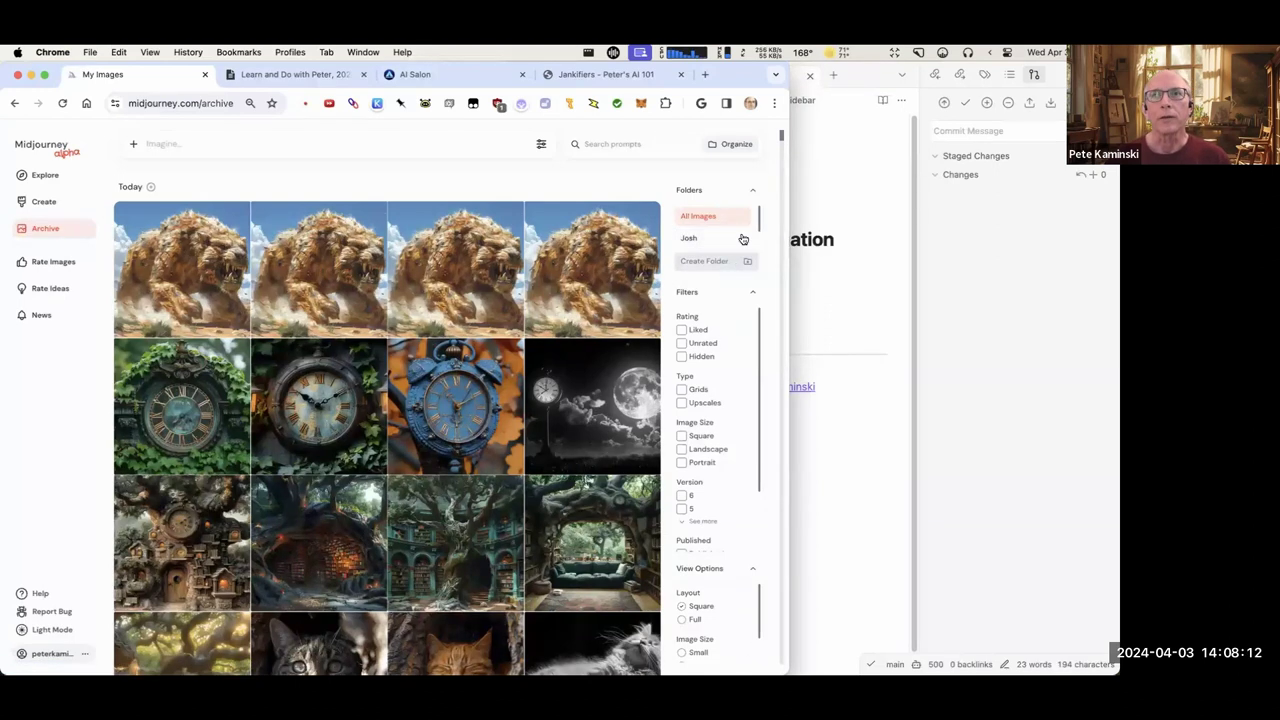
# Show only the images in the archive's Seraphina folder.
pyautogui.scroll(-1, 742, 222)
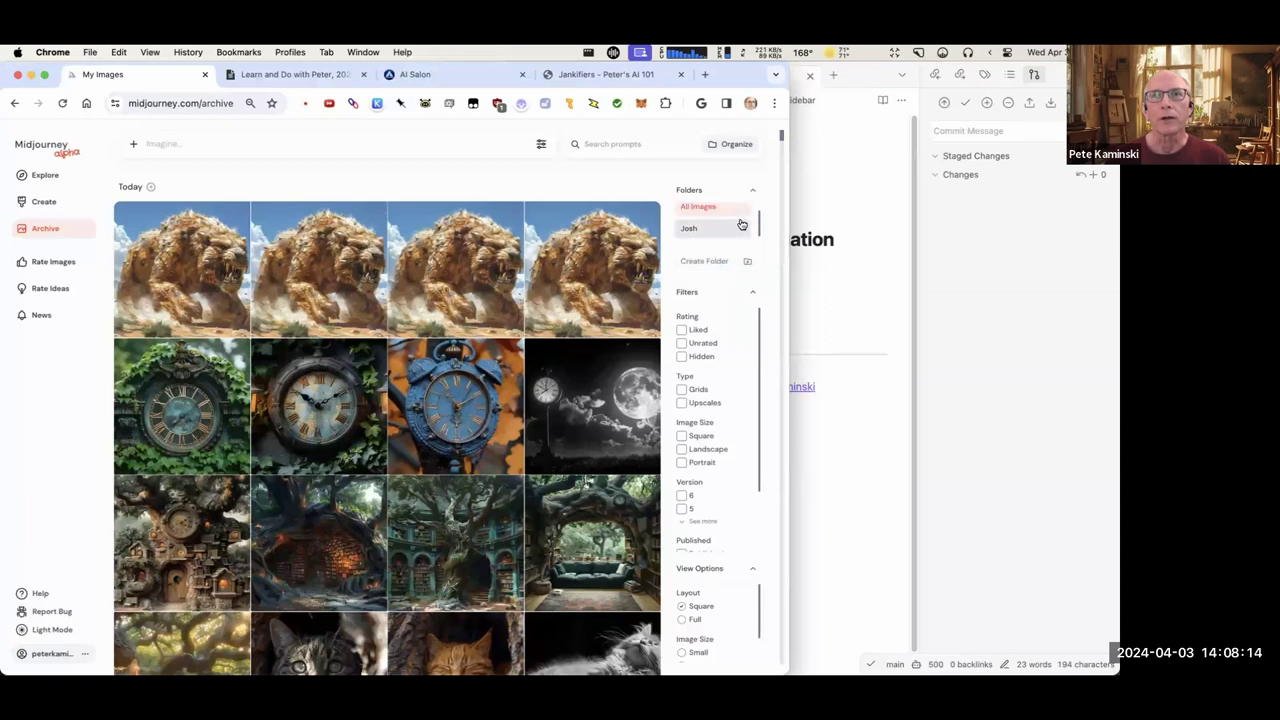
pyautogui.scroll(-2, 713, 224)
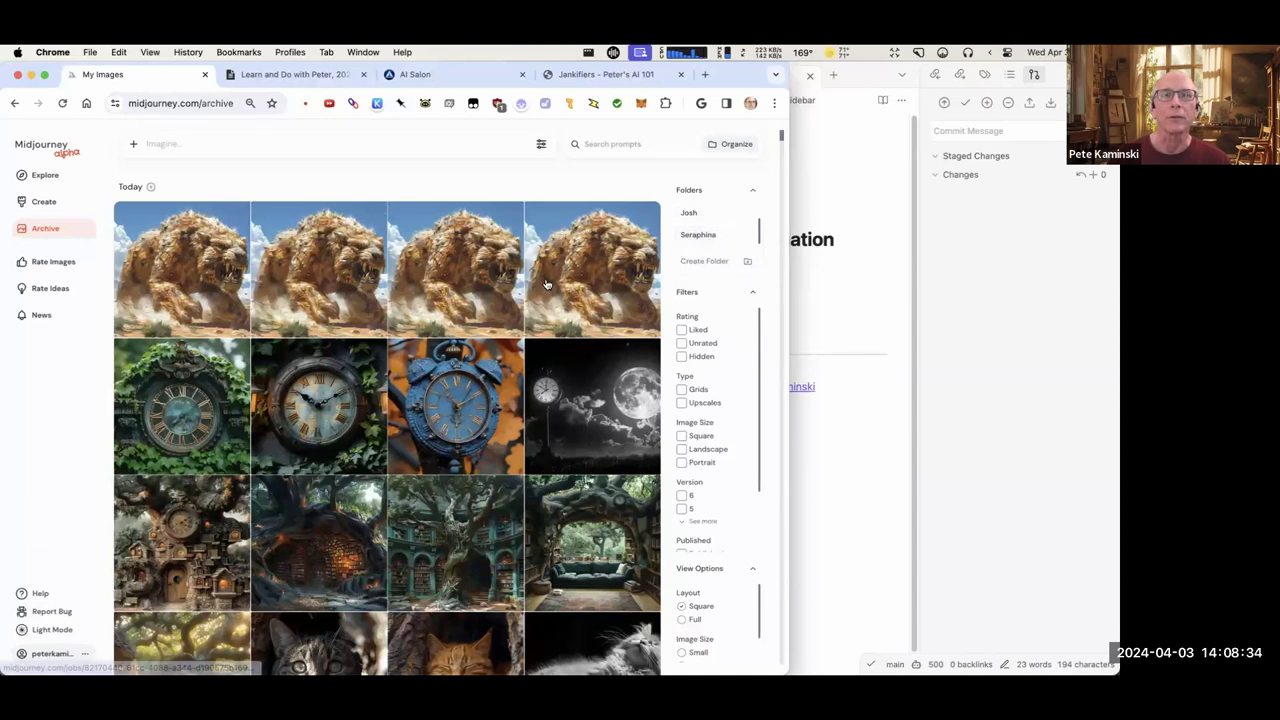
pyautogui.click(728, 236)
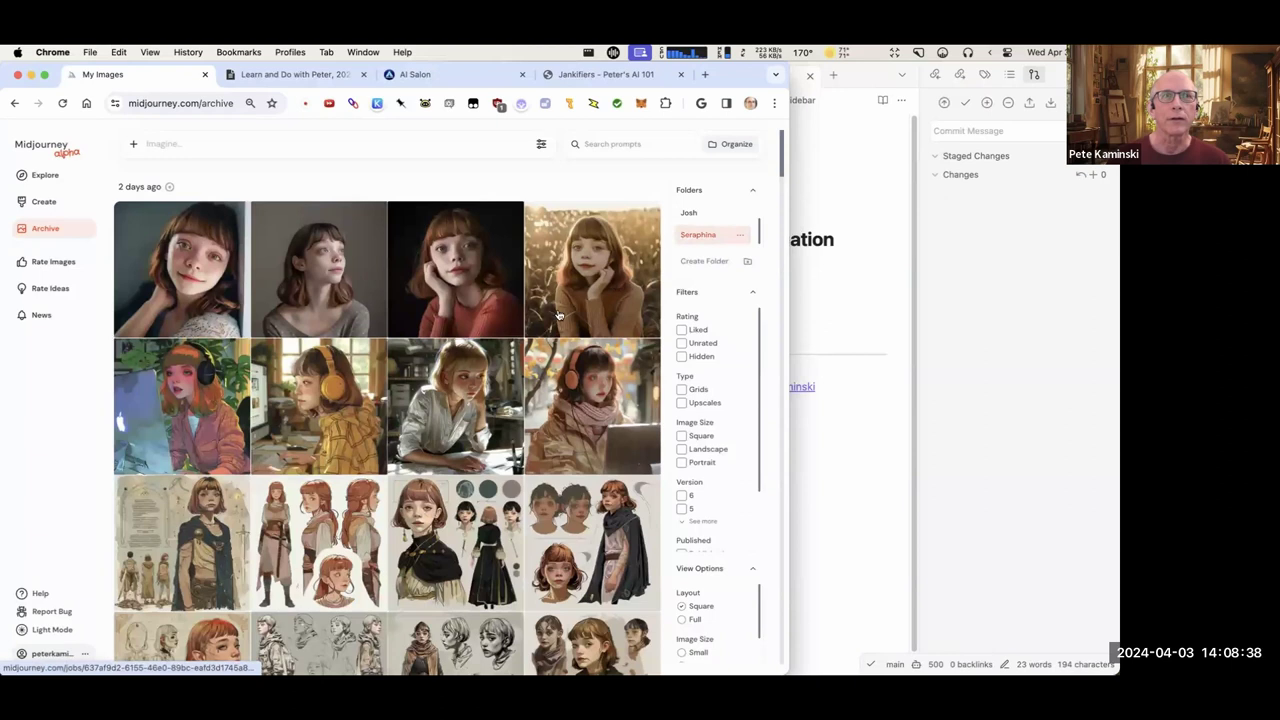
# Look through the Seraphina folder's images down to the oldest one, dated 31 Mar 2024.
pyautogui.scroll(-10, 562, 317)
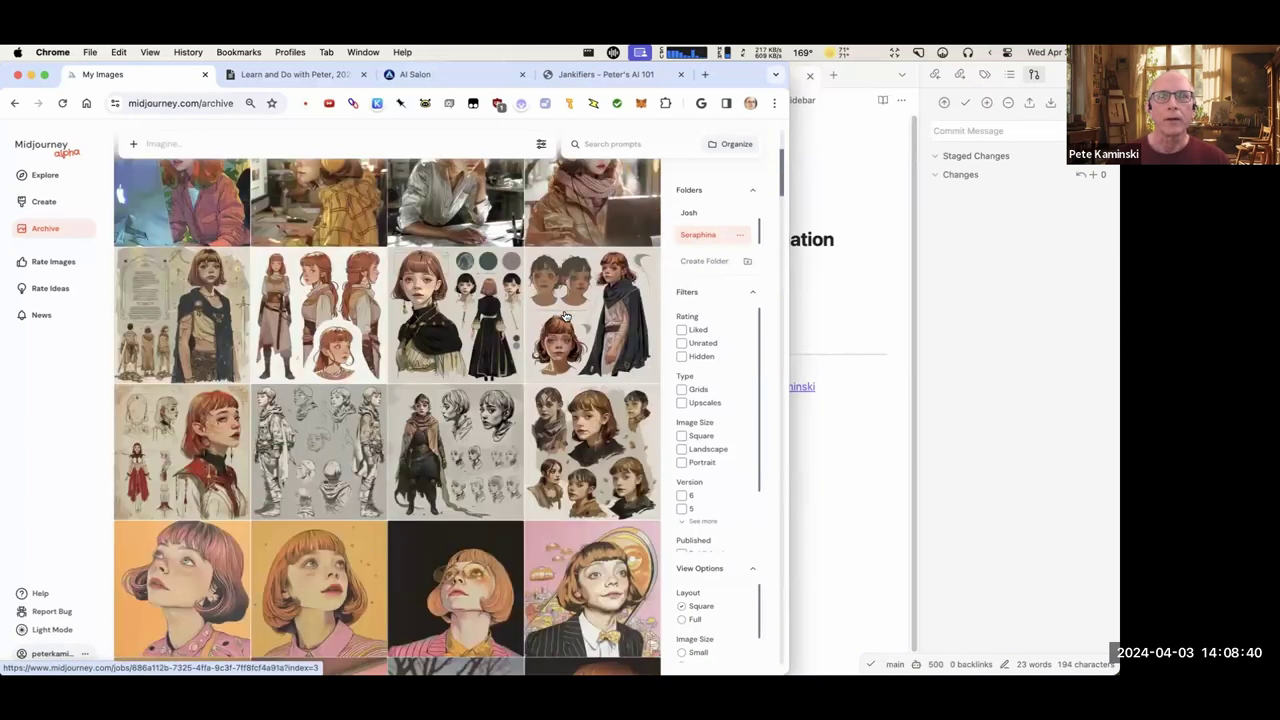
pyautogui.scroll(-15, 566, 314)
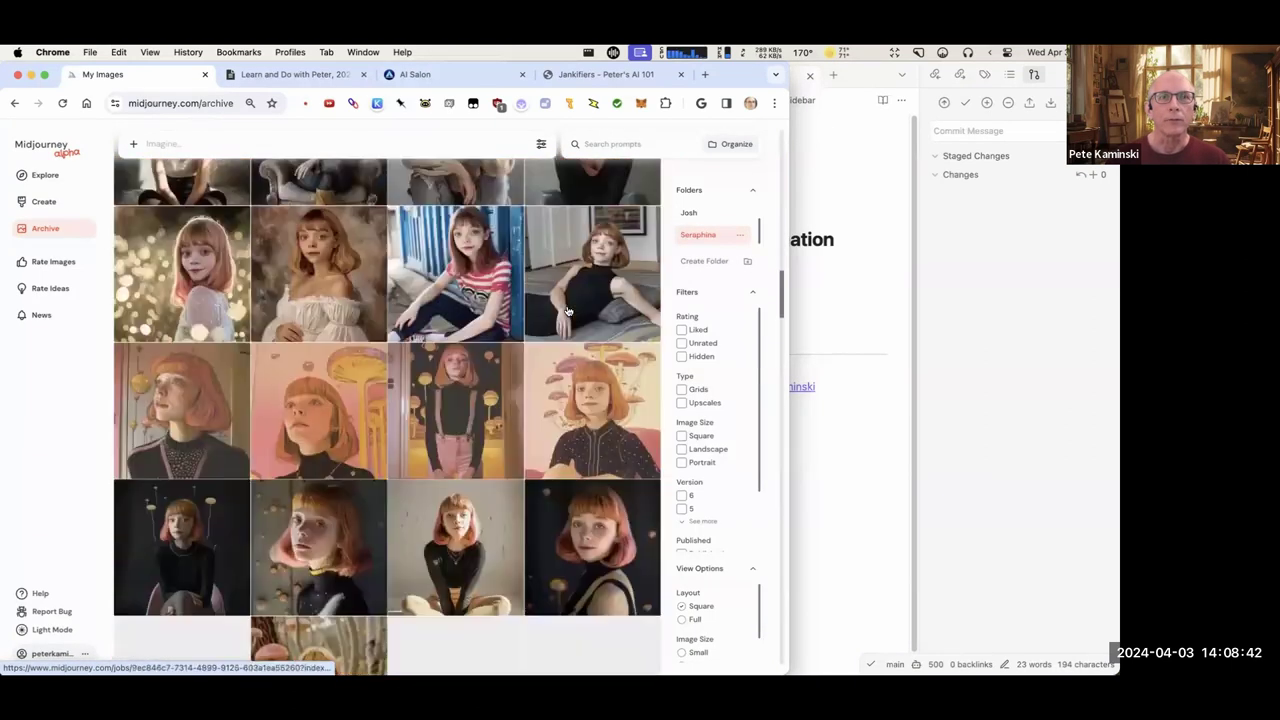
pyautogui.scroll(-10, 566, 309)
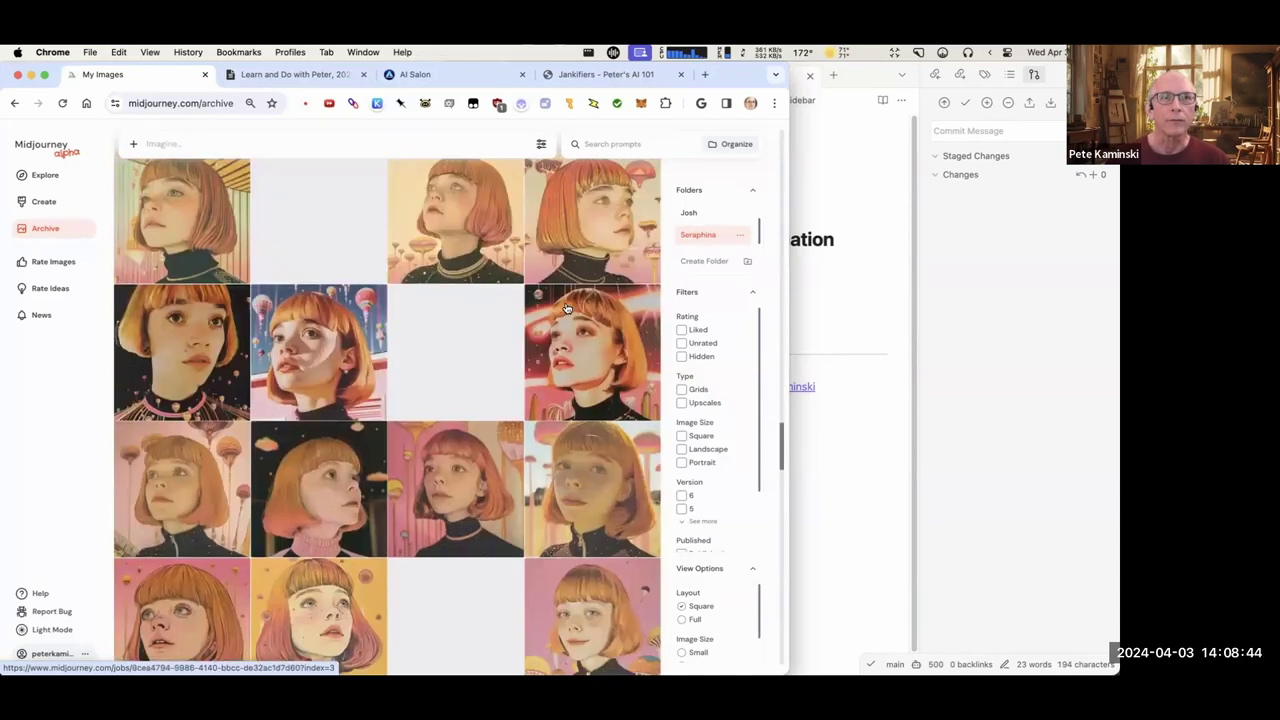
pyautogui.scroll(-10, 560, 306)
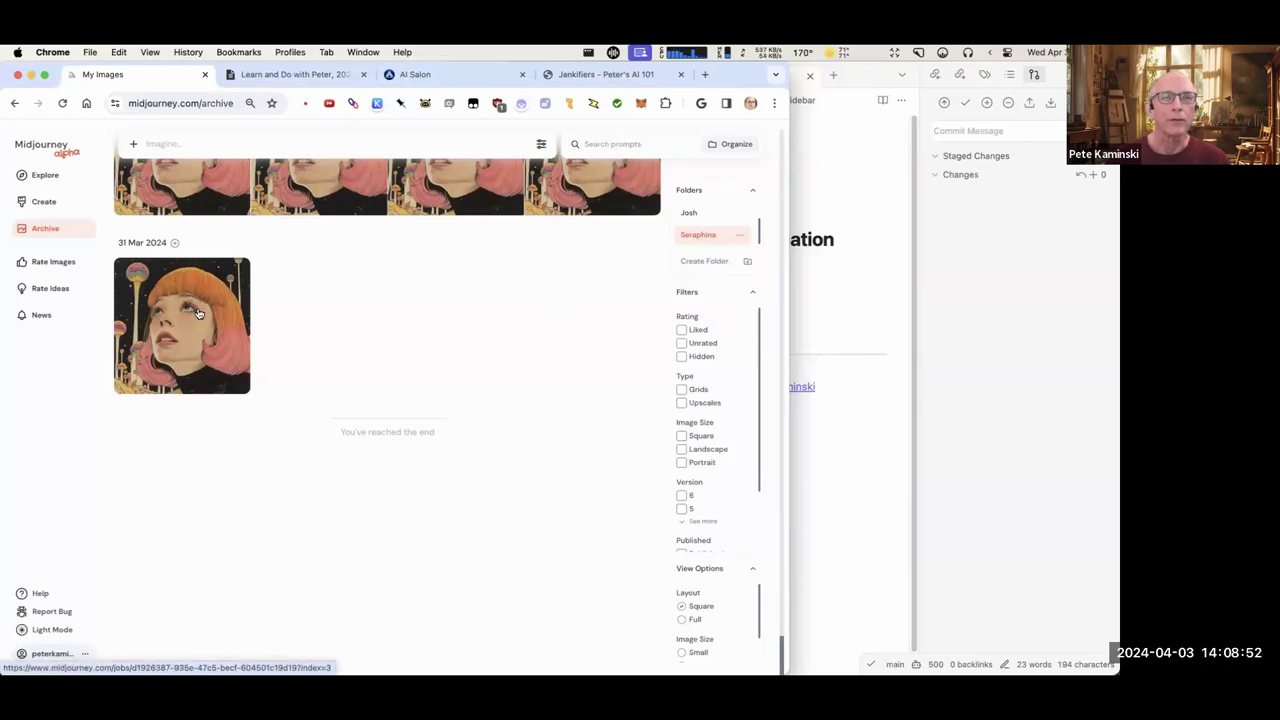
pyautogui.scroll(2, 199, 315)
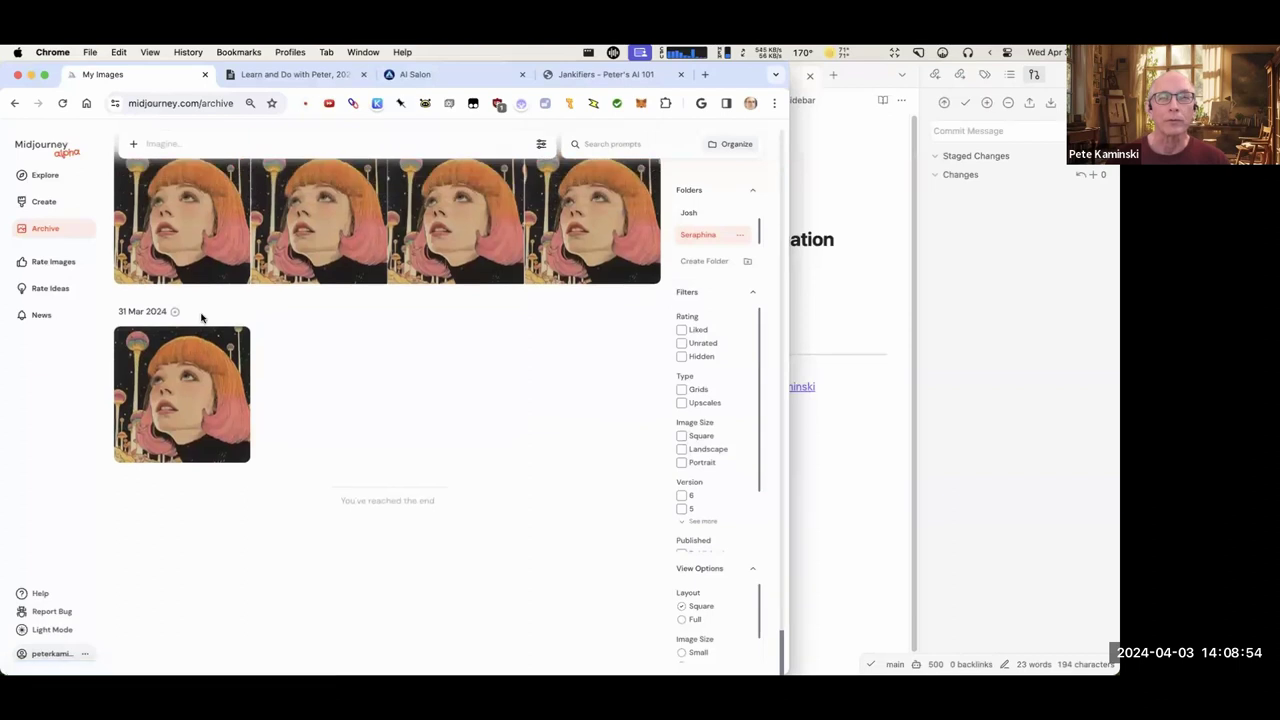
pyautogui.scroll(3, 201, 317)
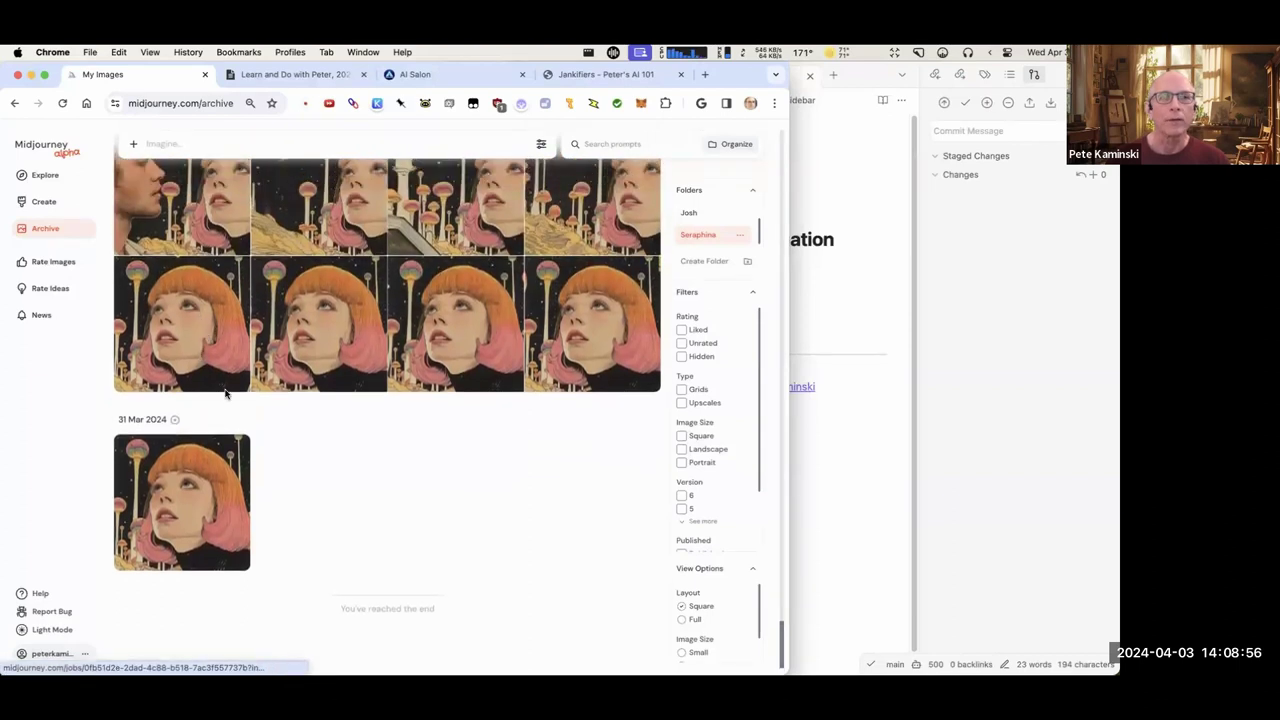
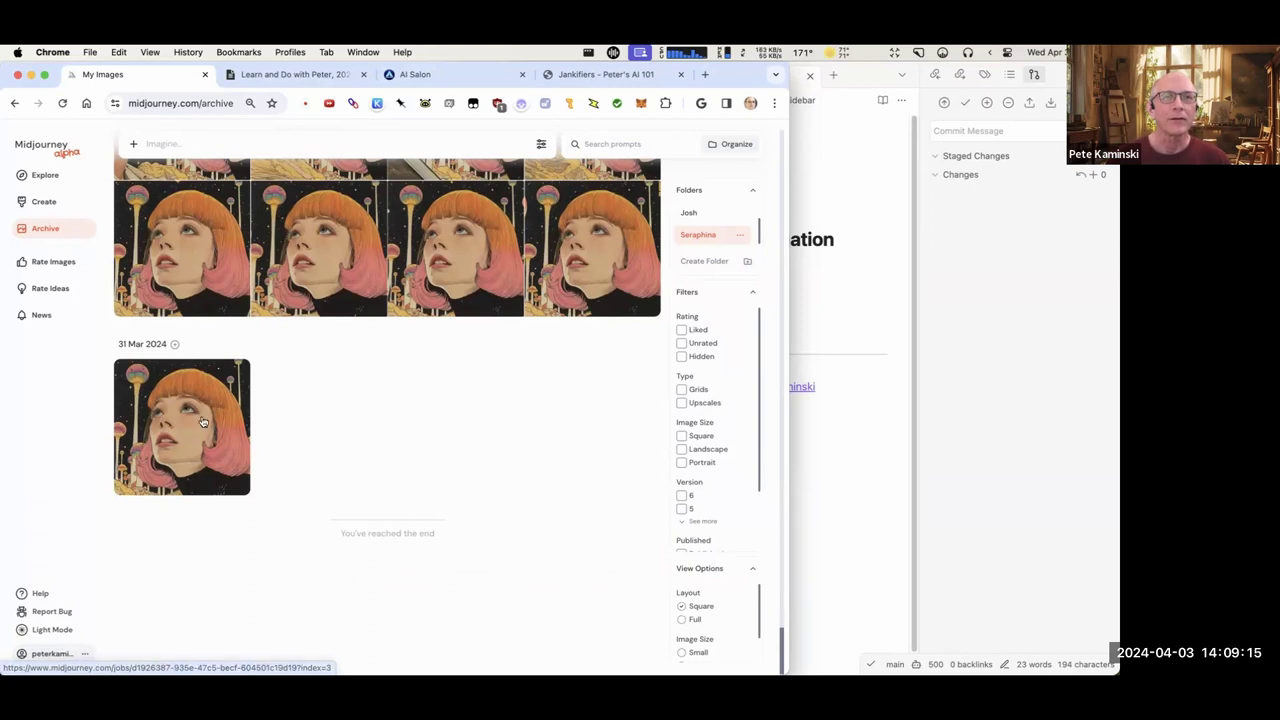
# View the zoomed-out wide portraits near the end of the folder at full size, then return to the grid.
pyautogui.click(124, 440)
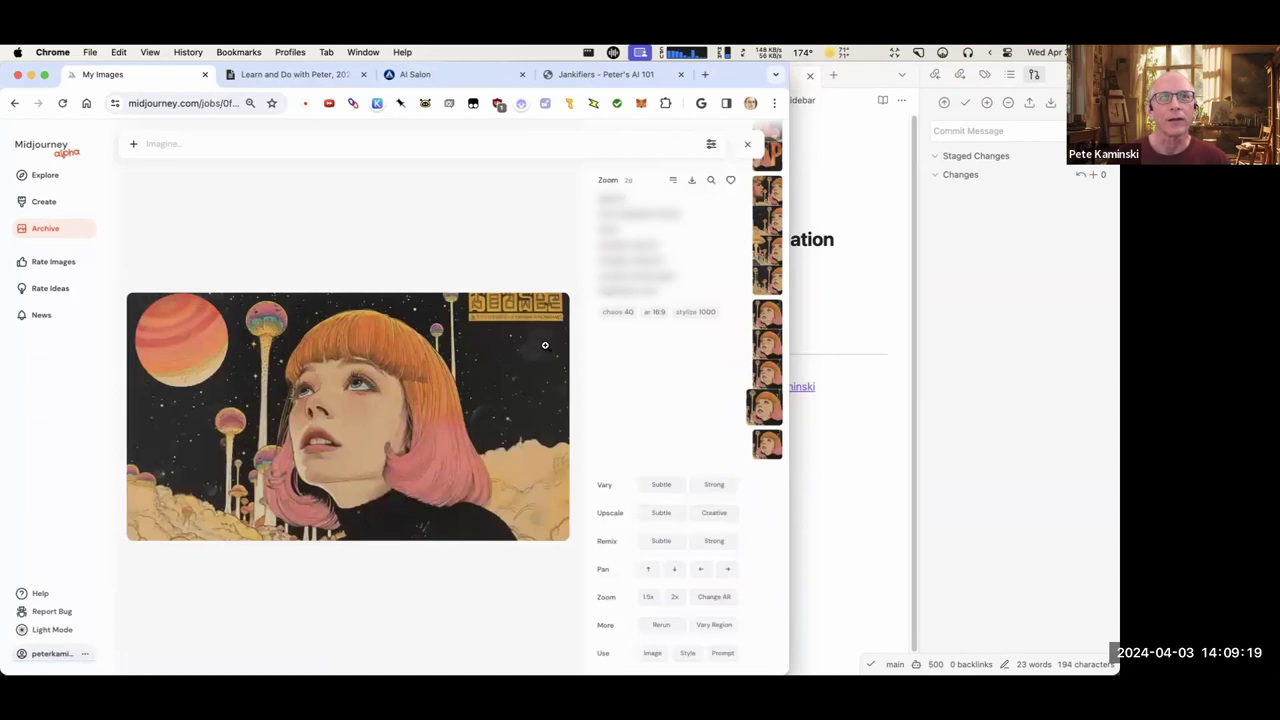
pyautogui.scroll(-3, 543, 345)
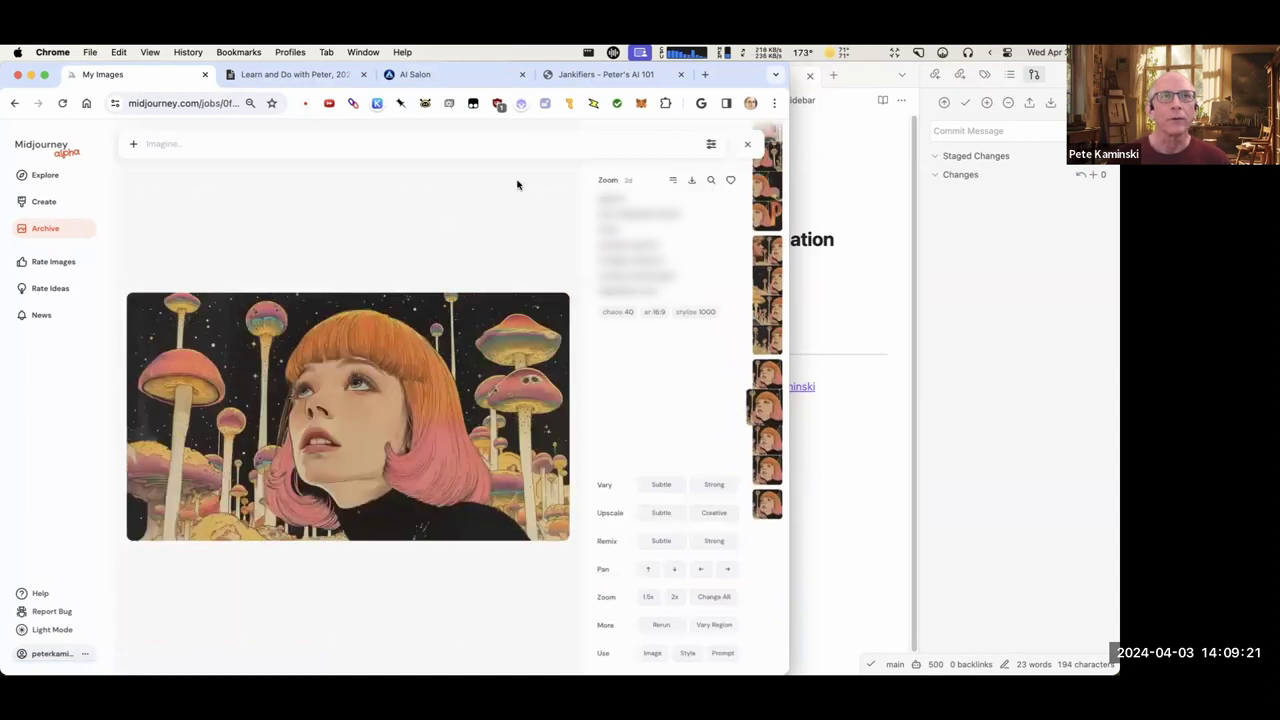
pyautogui.click(746, 146)
# Look back through the newer rows of the Seraphina folder and open a close-up portrait variation at full size.
pyautogui.scroll(3, 474, 317)
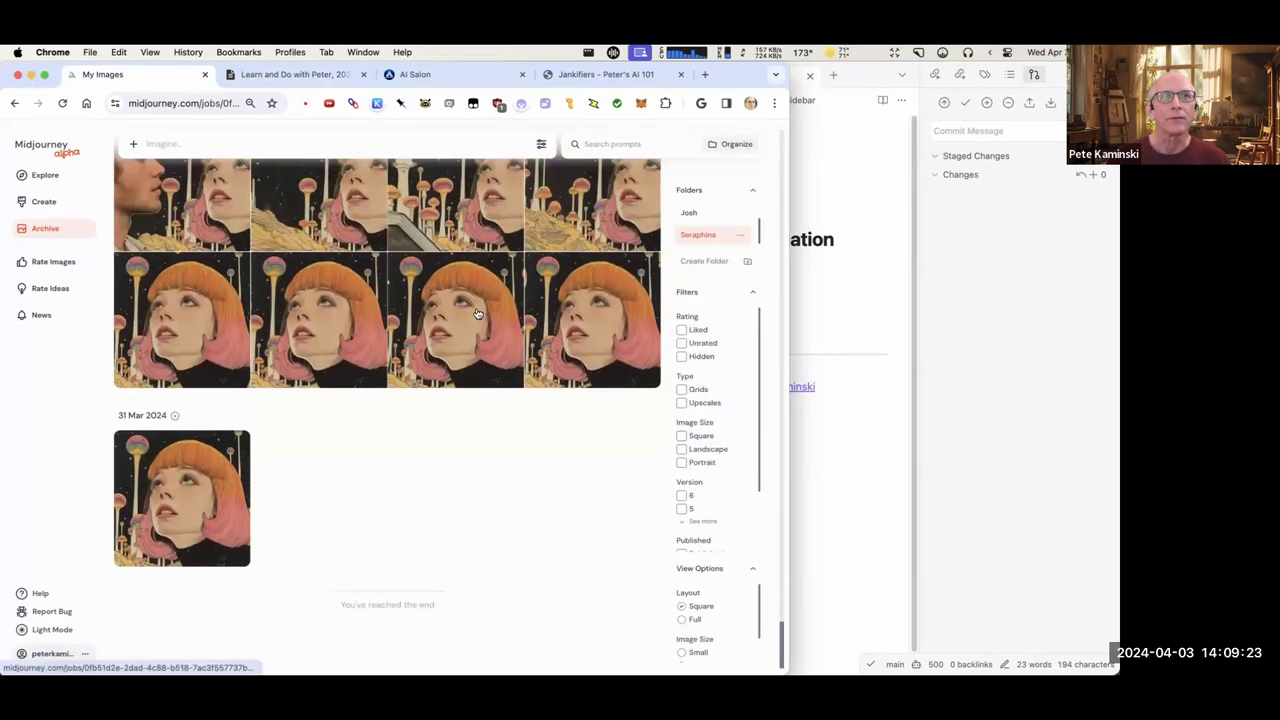
pyautogui.scroll(5, 478, 316)
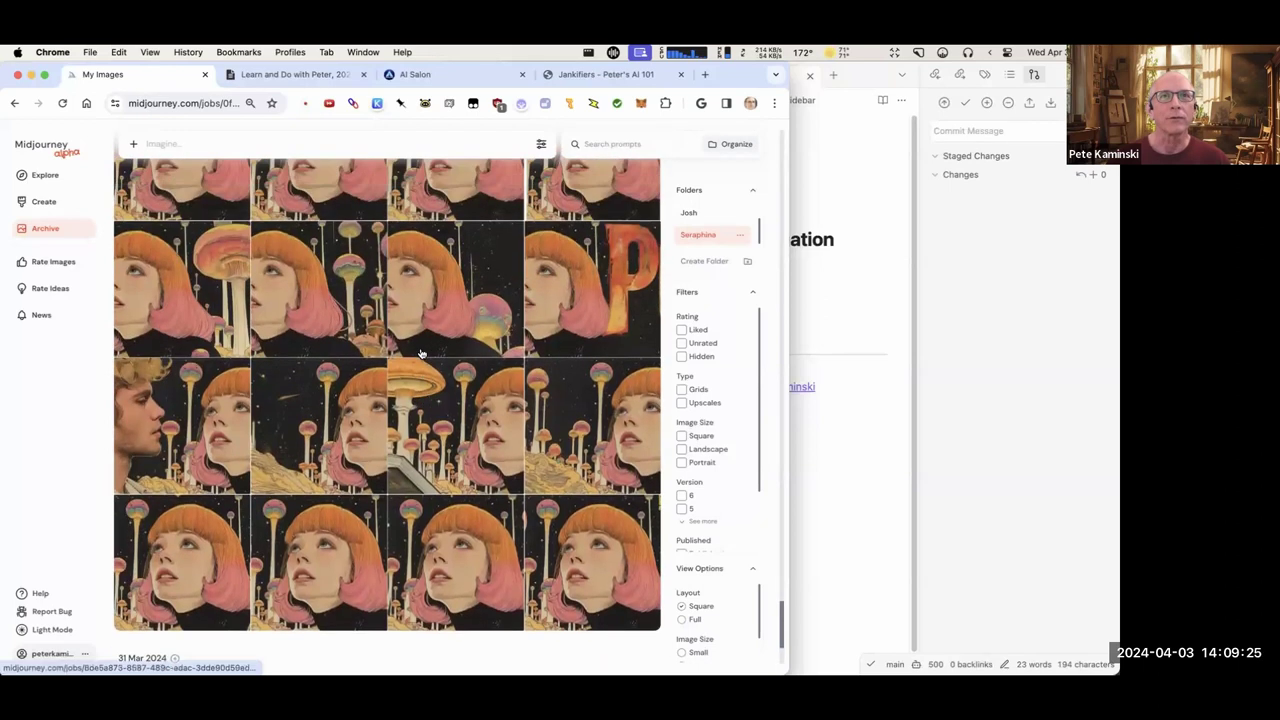
pyautogui.scroll(3, 424, 355)
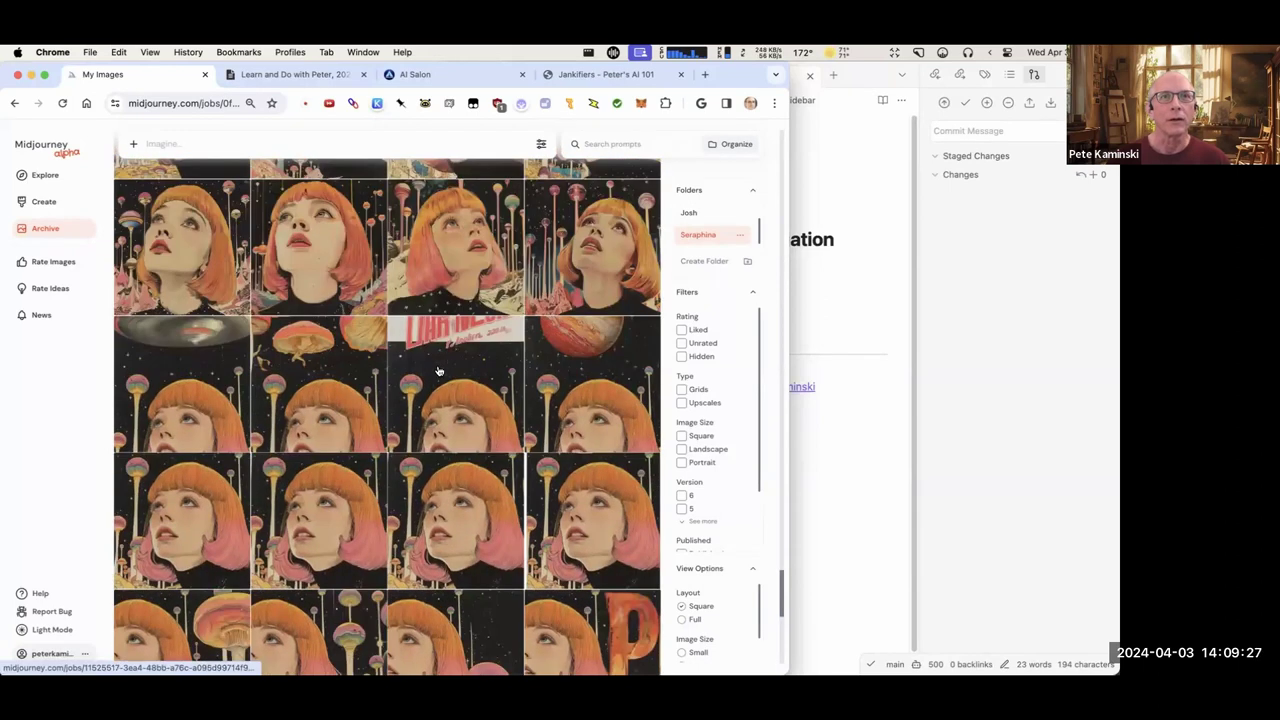
pyautogui.scroll(5, 438, 371)
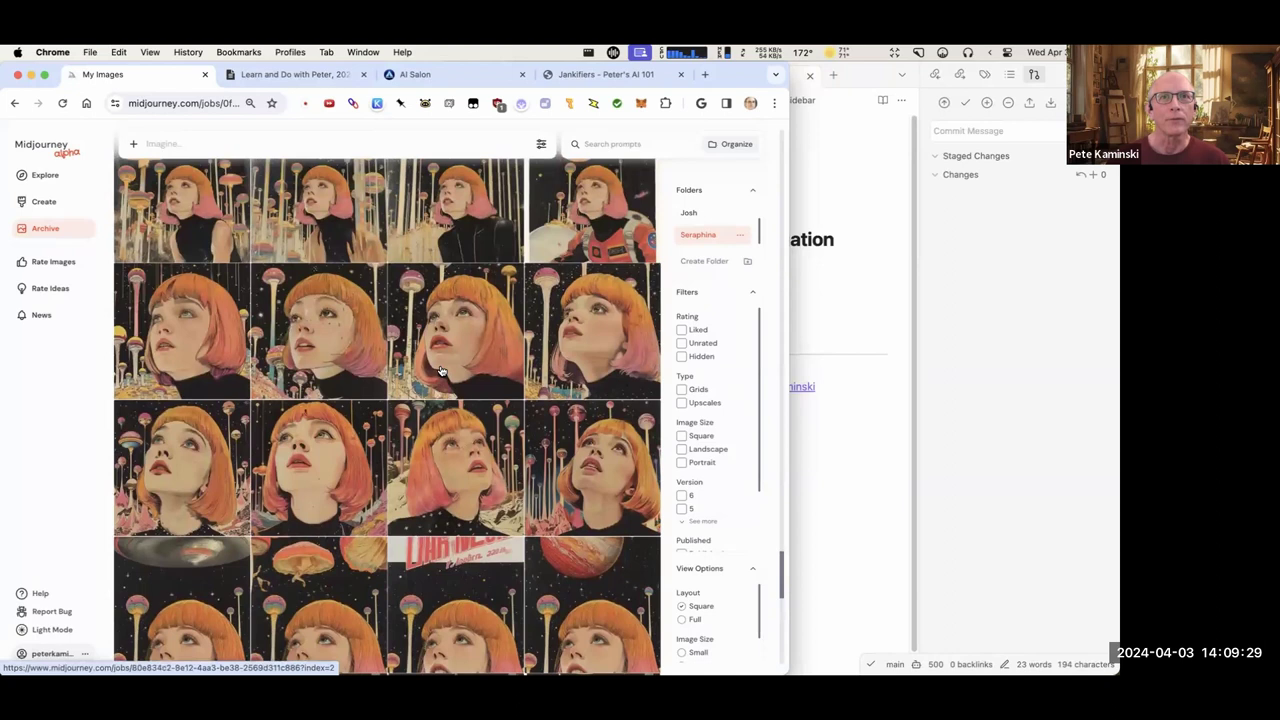
pyautogui.scroll(2, 440, 371)
pyautogui.scroll(-5, 466, 375)
pyautogui.click(567, 335)
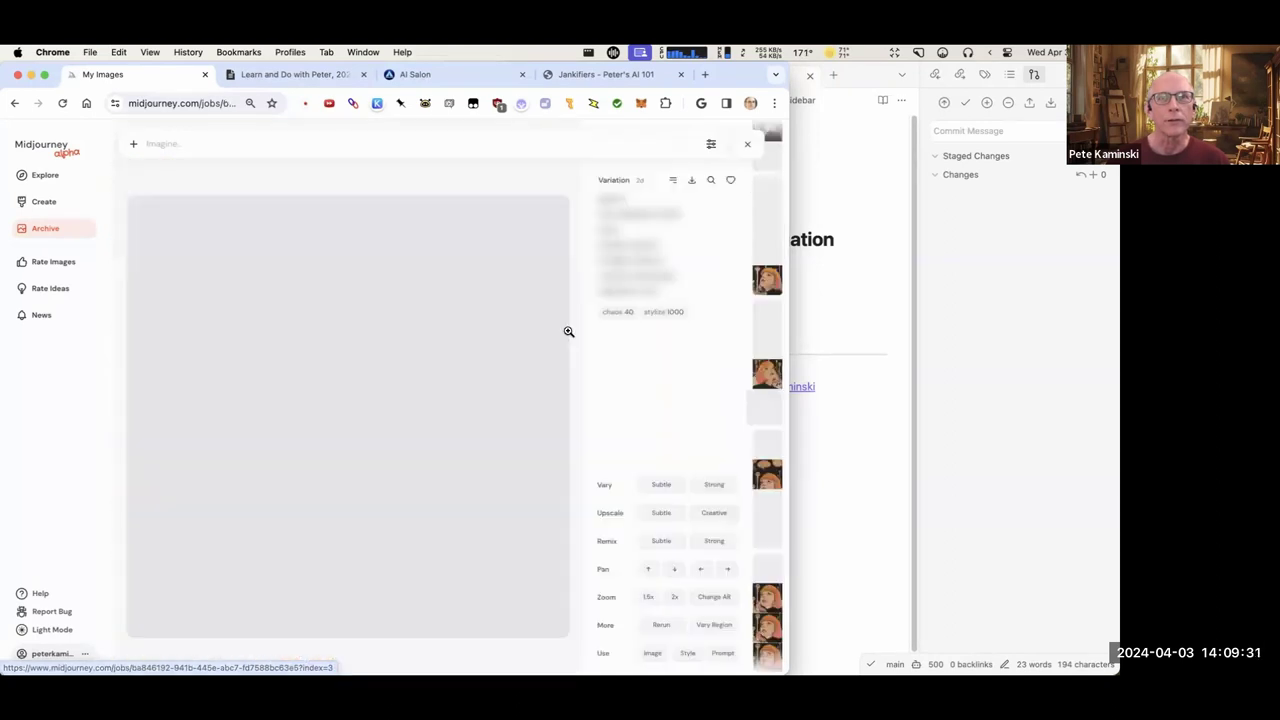
# Browse the full-size images from the portrait variations to the "lunch in a futuristic space station" set.
pyautogui.scroll(-2, 562, 328)
pyautogui.scroll(-7, 556, 331)
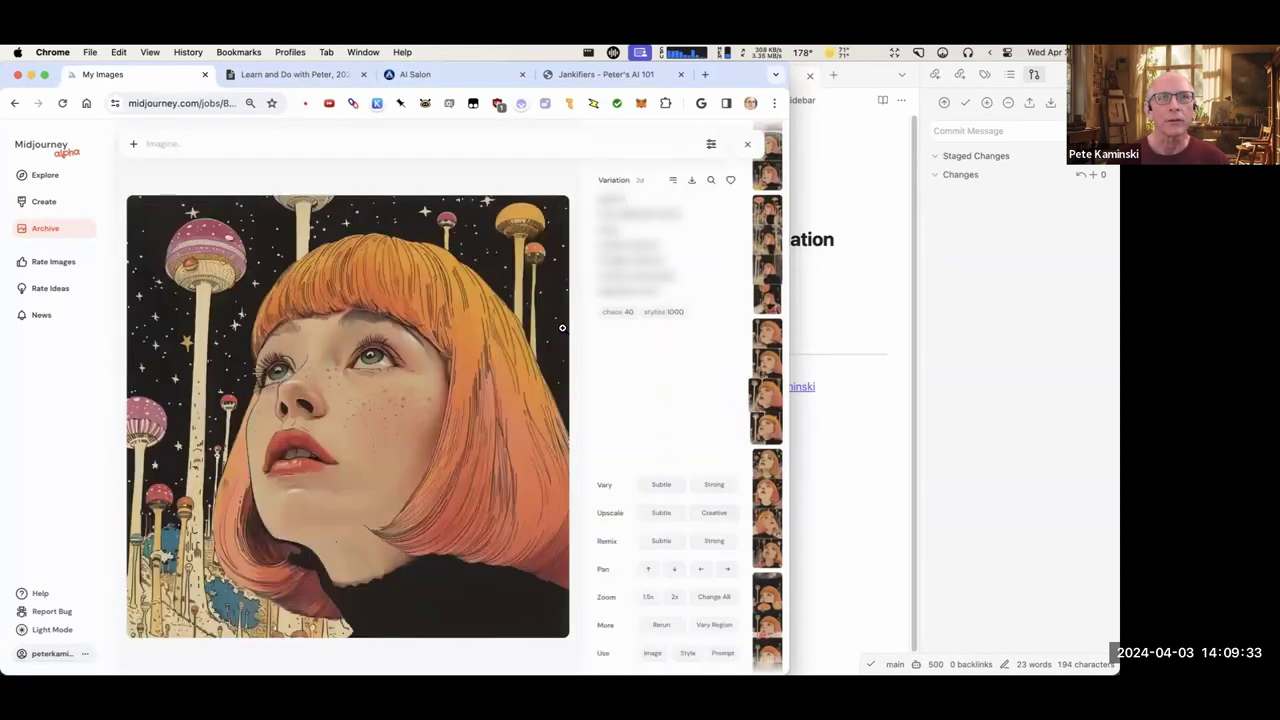
pyautogui.scroll(-5, 545, 336)
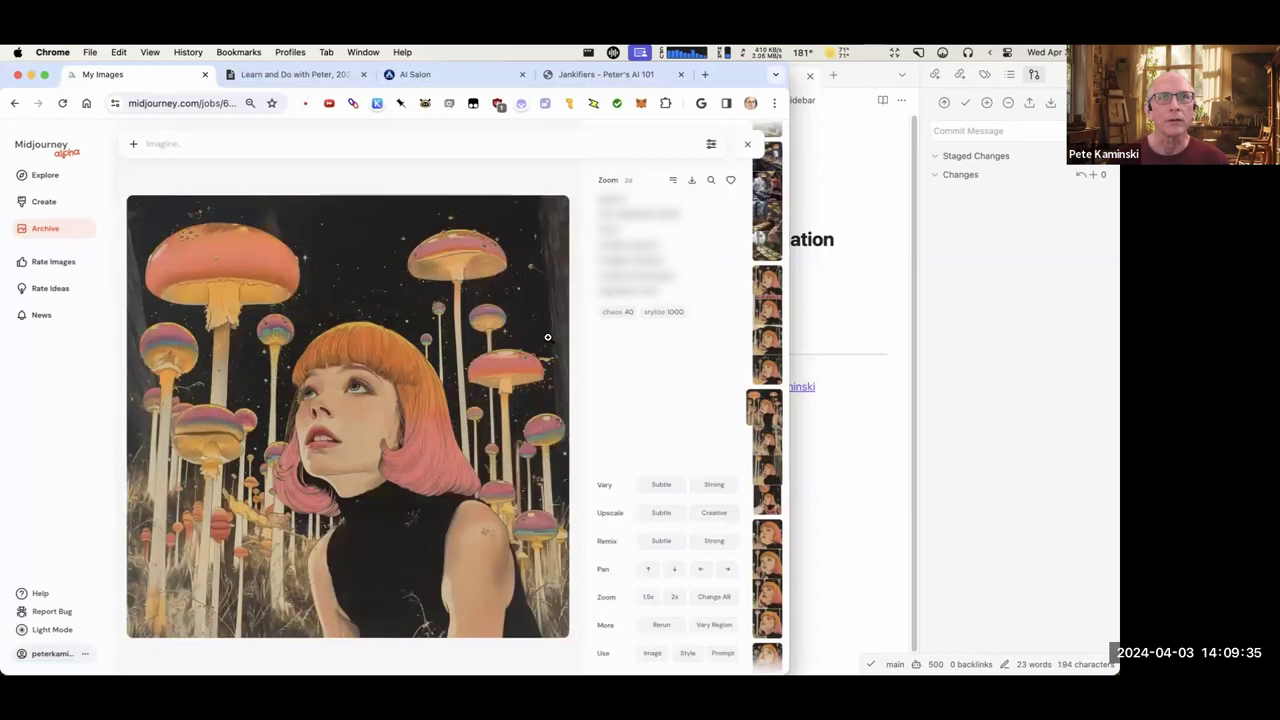
pyautogui.scroll(-4, 540, 336)
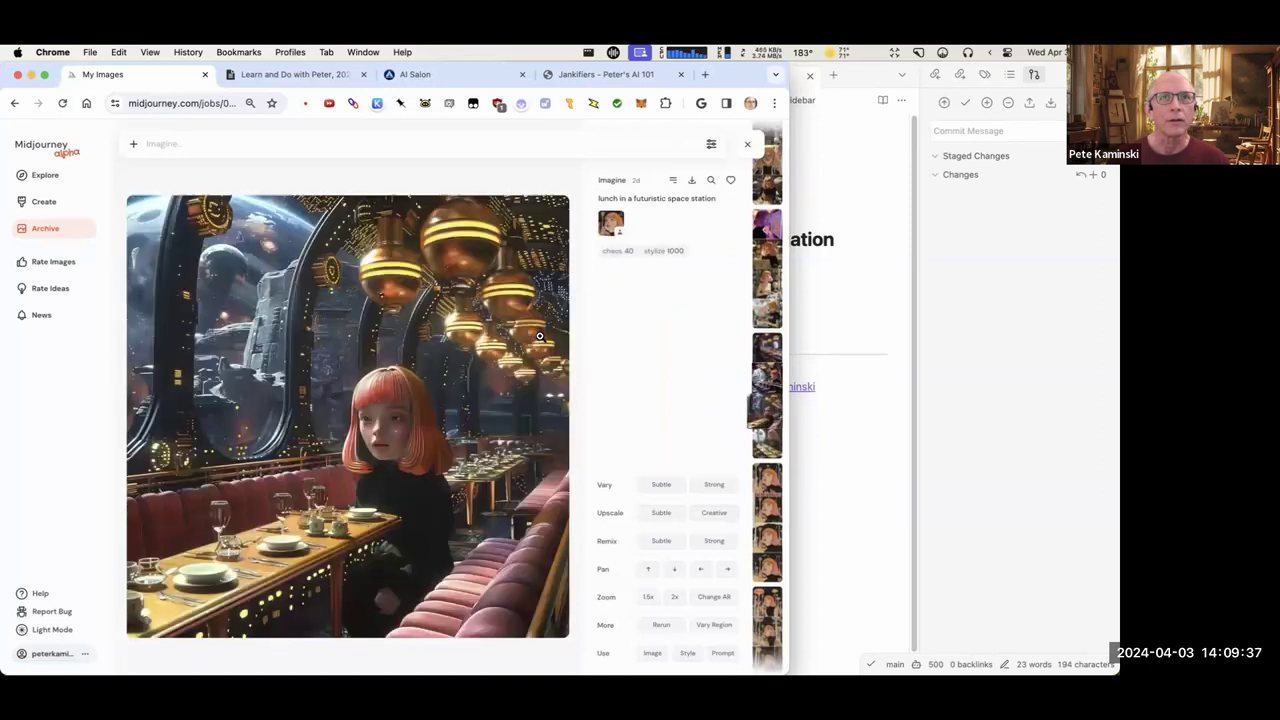
pyautogui.scroll(-1, 540, 336)
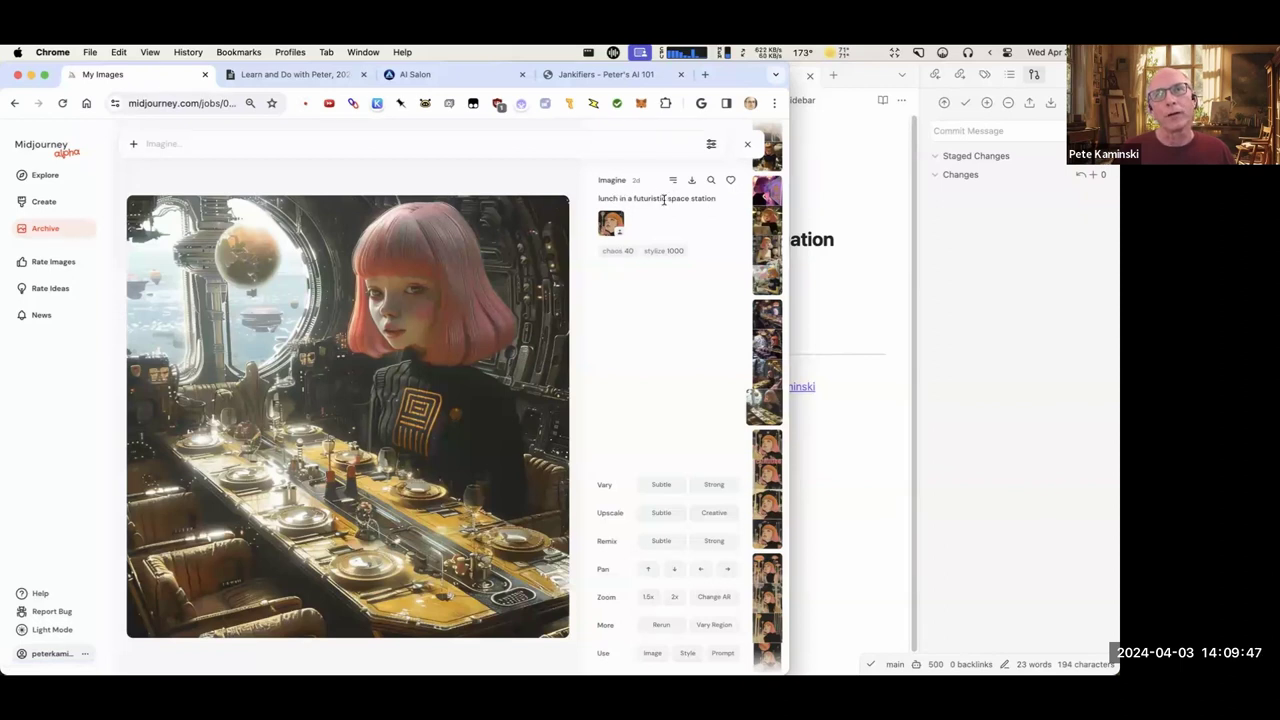
# Browse from the space station lunch images to the "she's fixing space plumbing" images.
pyautogui.press('Right')
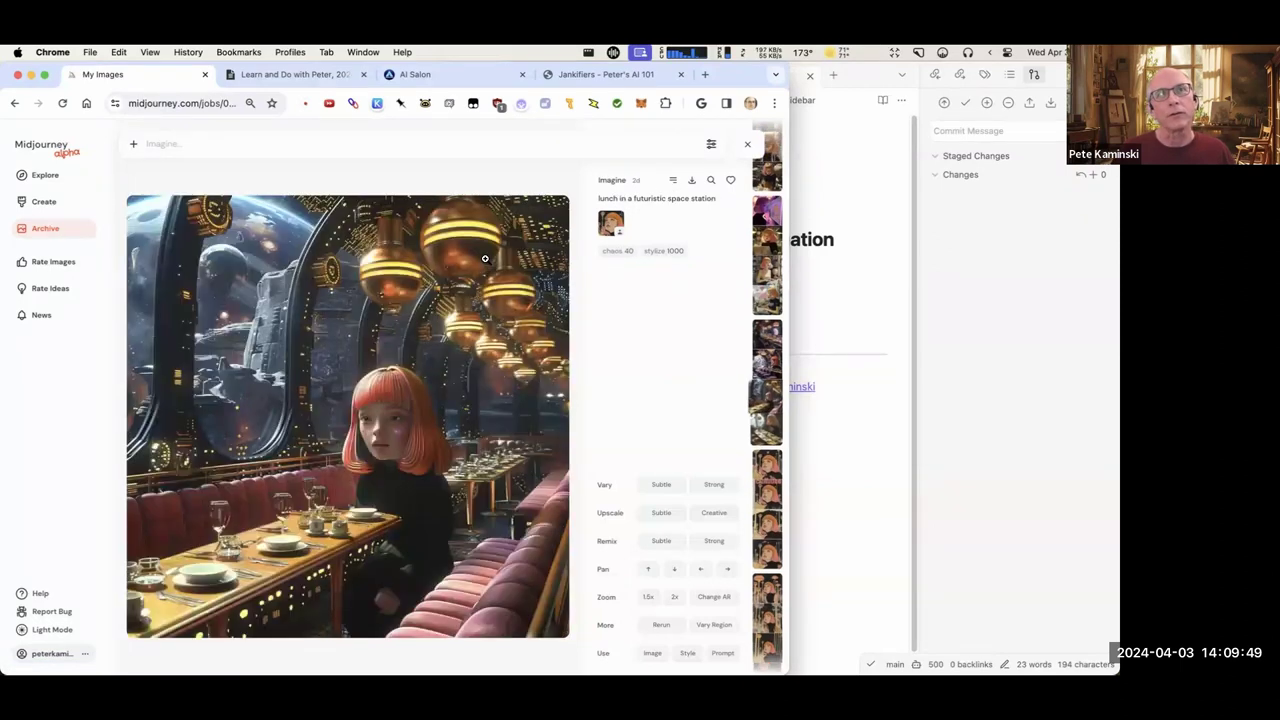
pyautogui.press('Right')
pyautogui.press('Right')
pyautogui.press('Right')
pyautogui.press('Right')
pyautogui.press('Right')
pyautogui.press('Right')
pyautogui.press('Right')
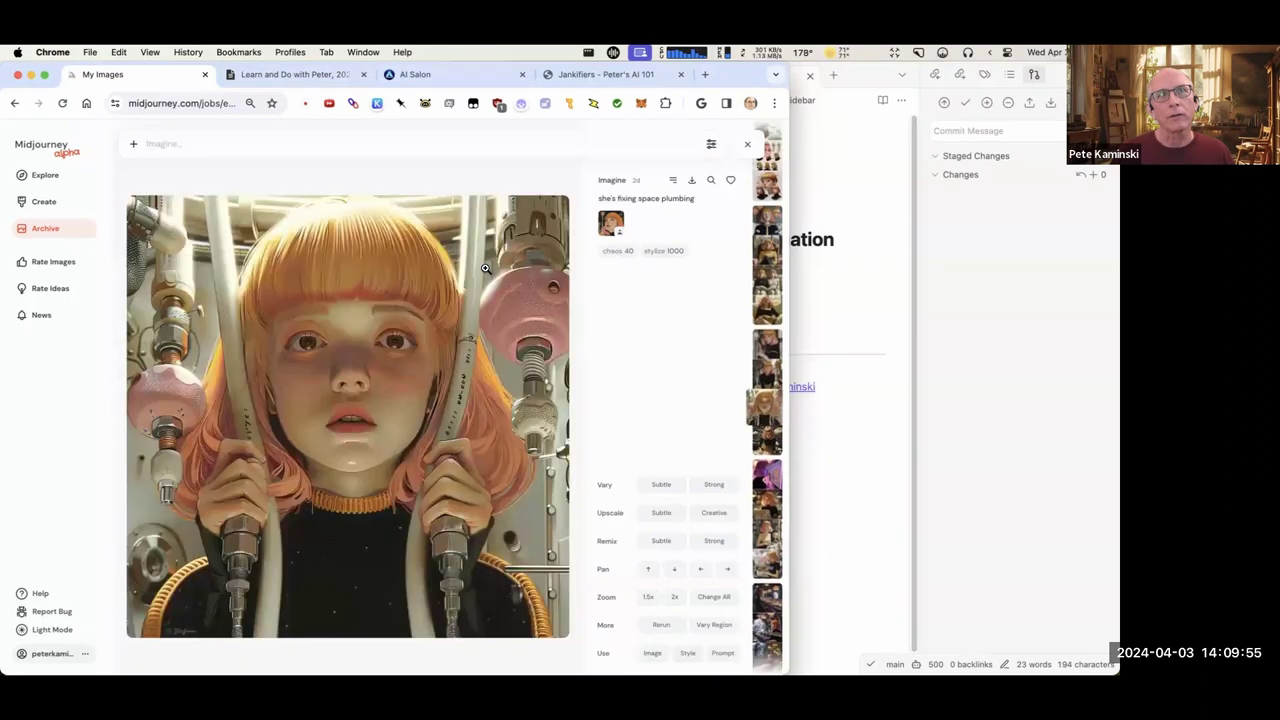
pyautogui.press('Right')
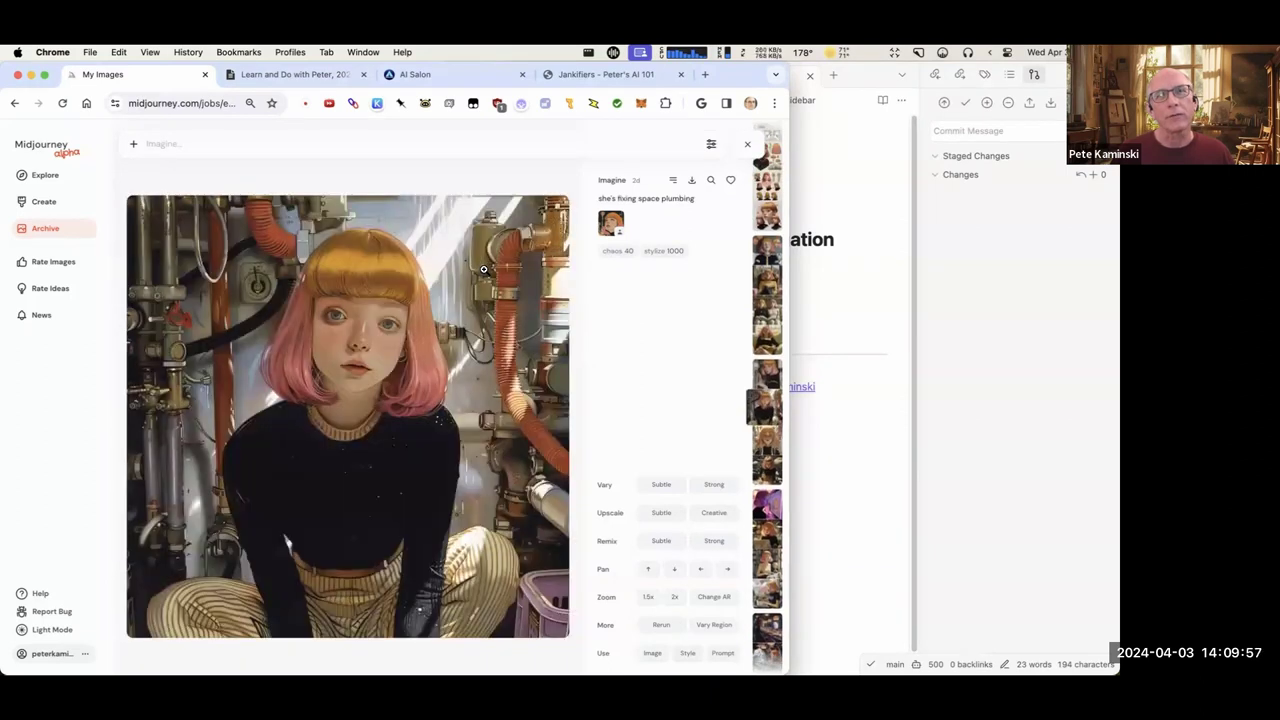
# Go back to the "lunch in a futuristic space station" set and view its individual images at full size.
pyautogui.press('Right')
pyautogui.press('Right')
pyautogui.press('Right')
pyautogui.press('Right')
pyautogui.press('Right')
pyautogui.press('Right')
pyautogui.press('Right')
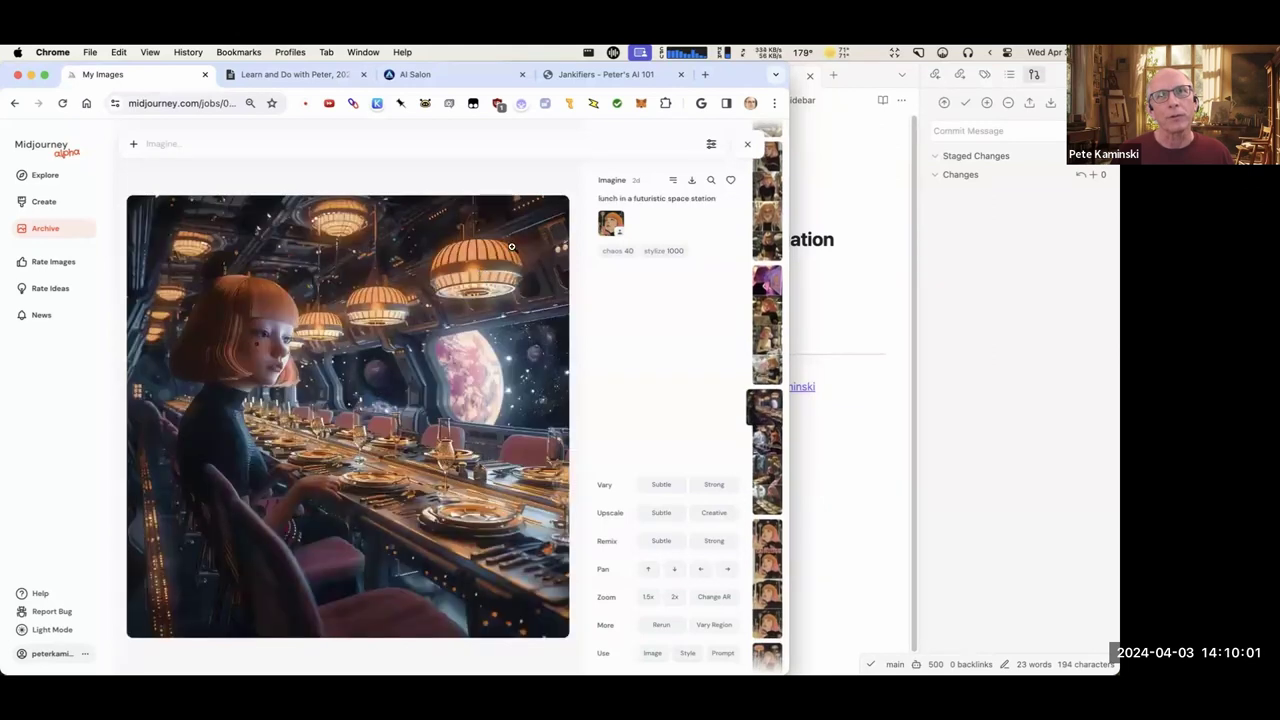
pyautogui.press('Right')
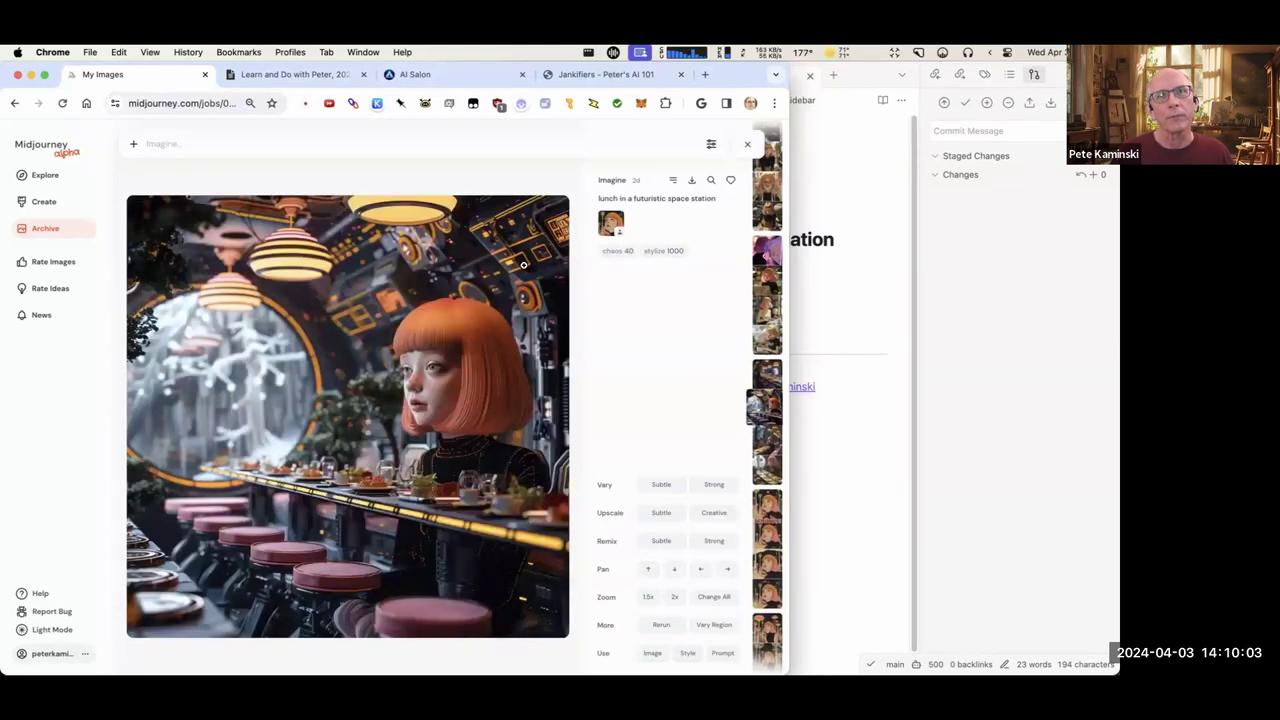
pyautogui.press('Right')
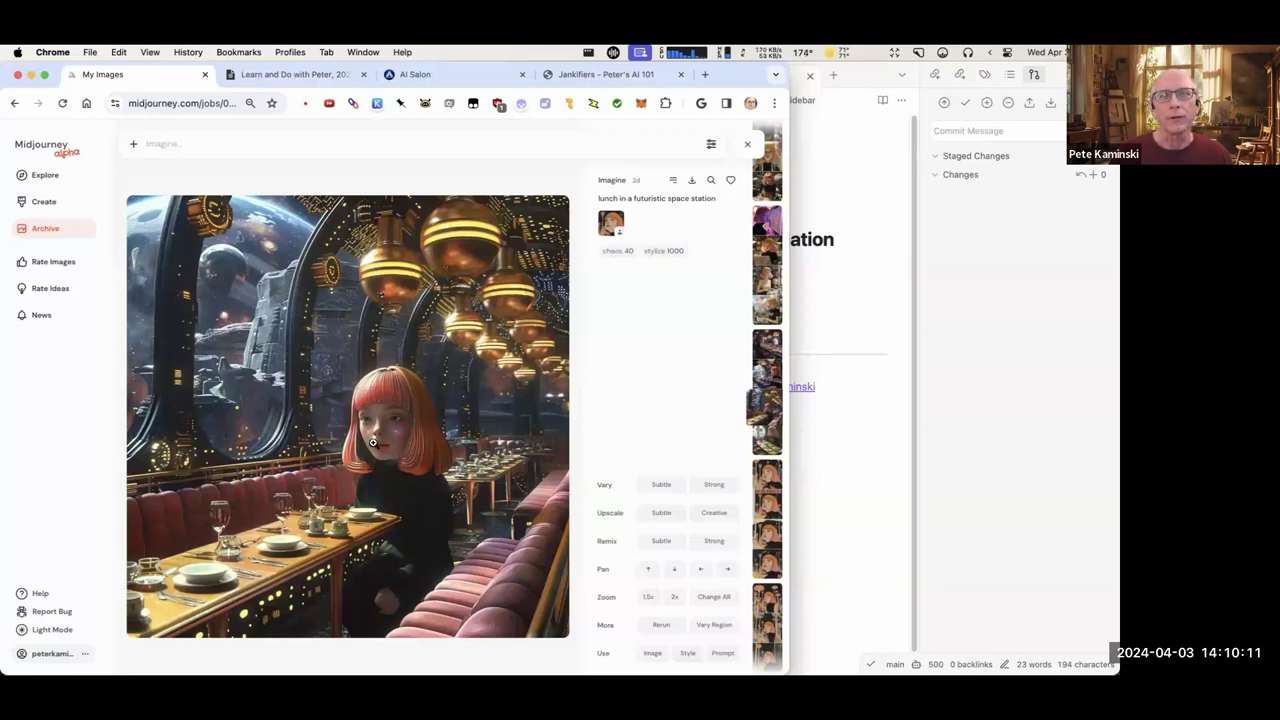
# Move on to the "she's working at the computer" image with the globe and view it at full size.
pyautogui.scroll(1, 418, 441)
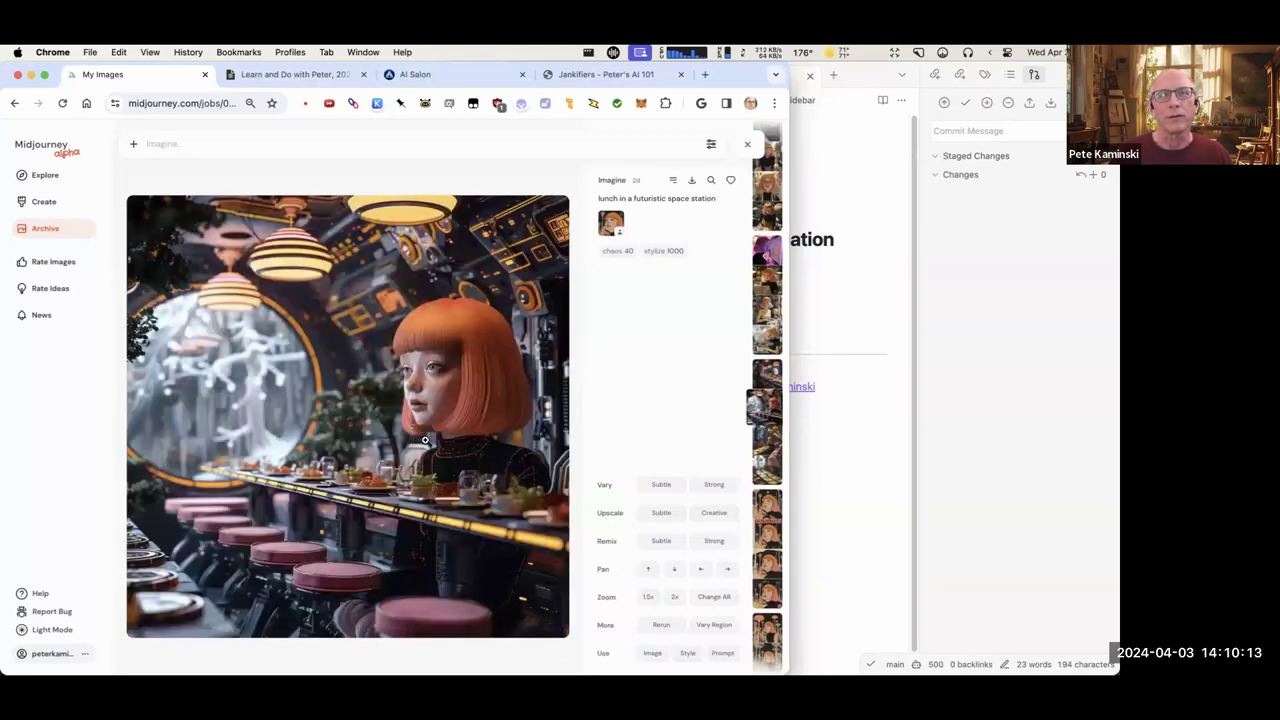
pyautogui.scroll(2, 430, 437)
pyautogui.scroll(1, 474, 398)
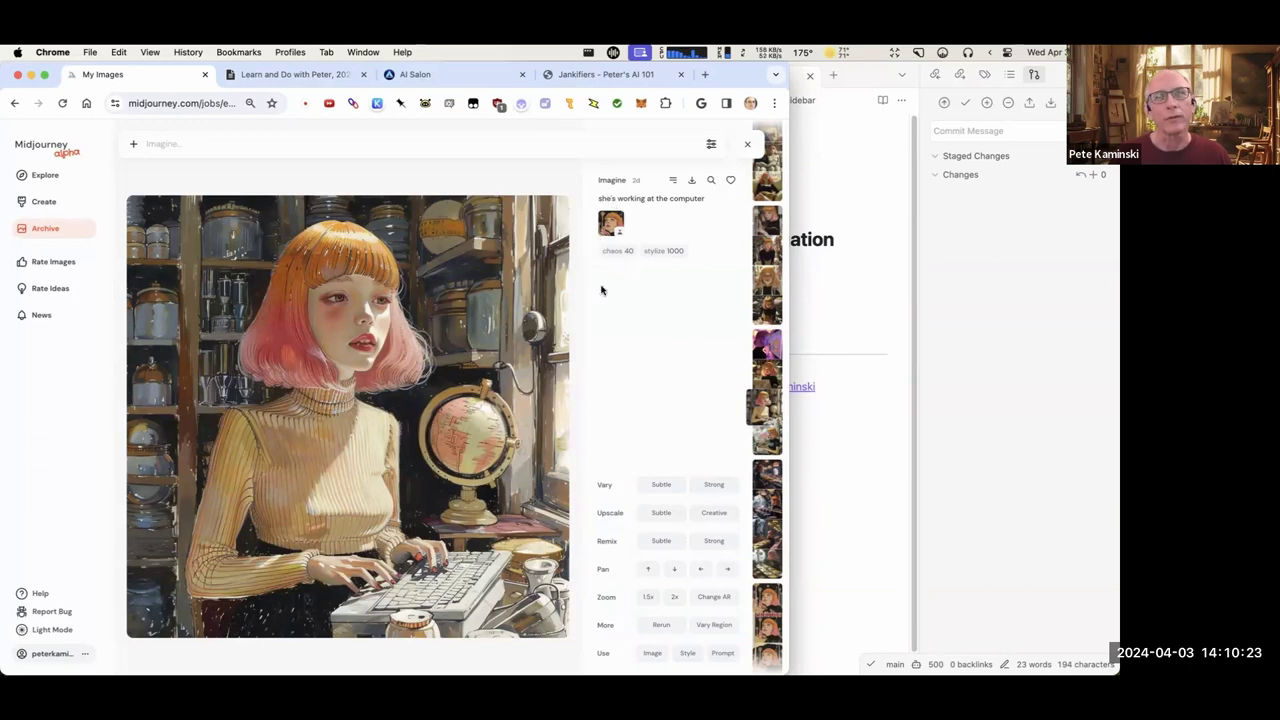
# Browse past the space plumbing images to the "character reference sheet" set and view several of its sheets.
pyautogui.scroll(-3, 598, 292)
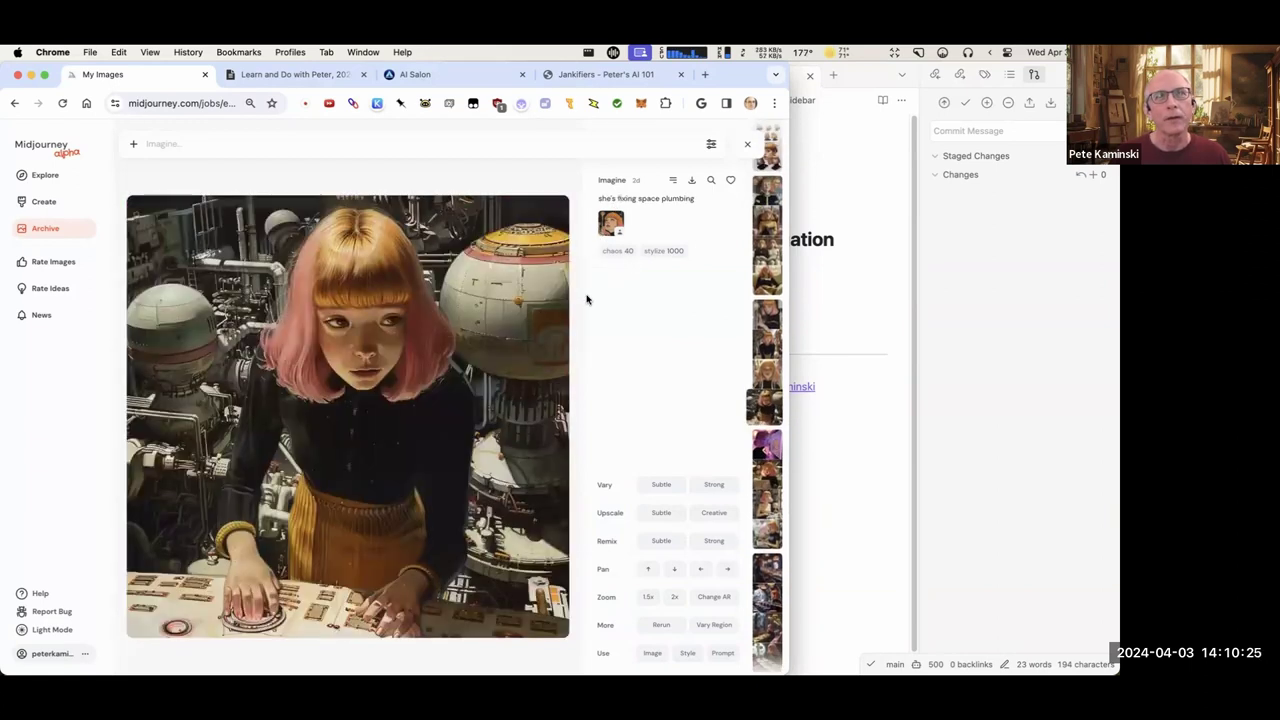
pyautogui.scroll(-4, 536, 305)
pyautogui.scroll(-4, 536, 305)
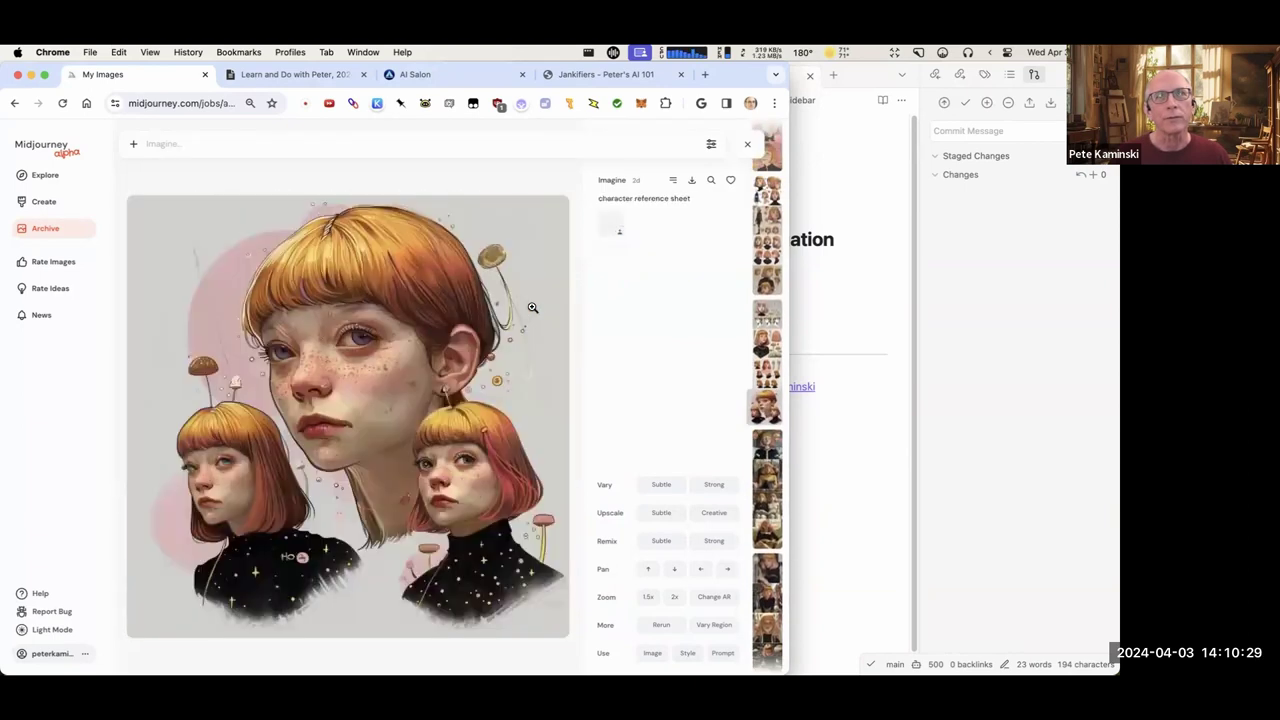
pyautogui.scroll(-2, 531, 309)
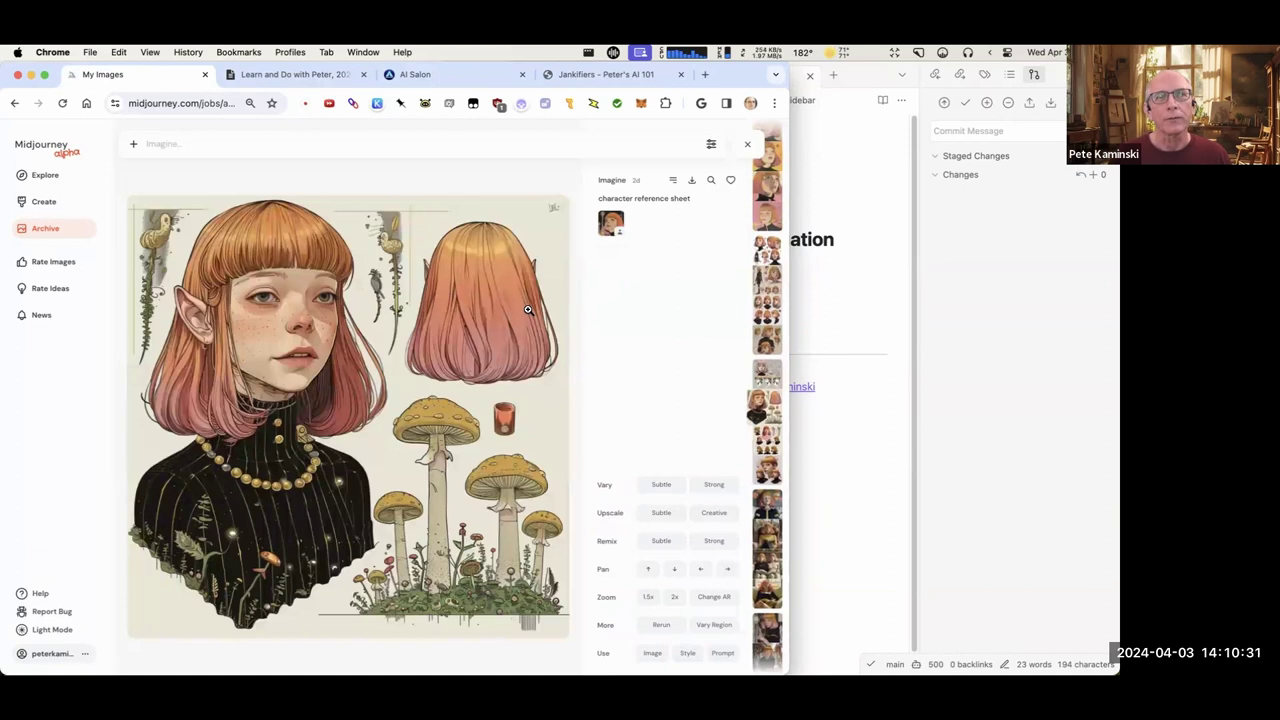
pyautogui.scroll(-1, 528, 309)
pyautogui.scroll(-1, 521, 316)
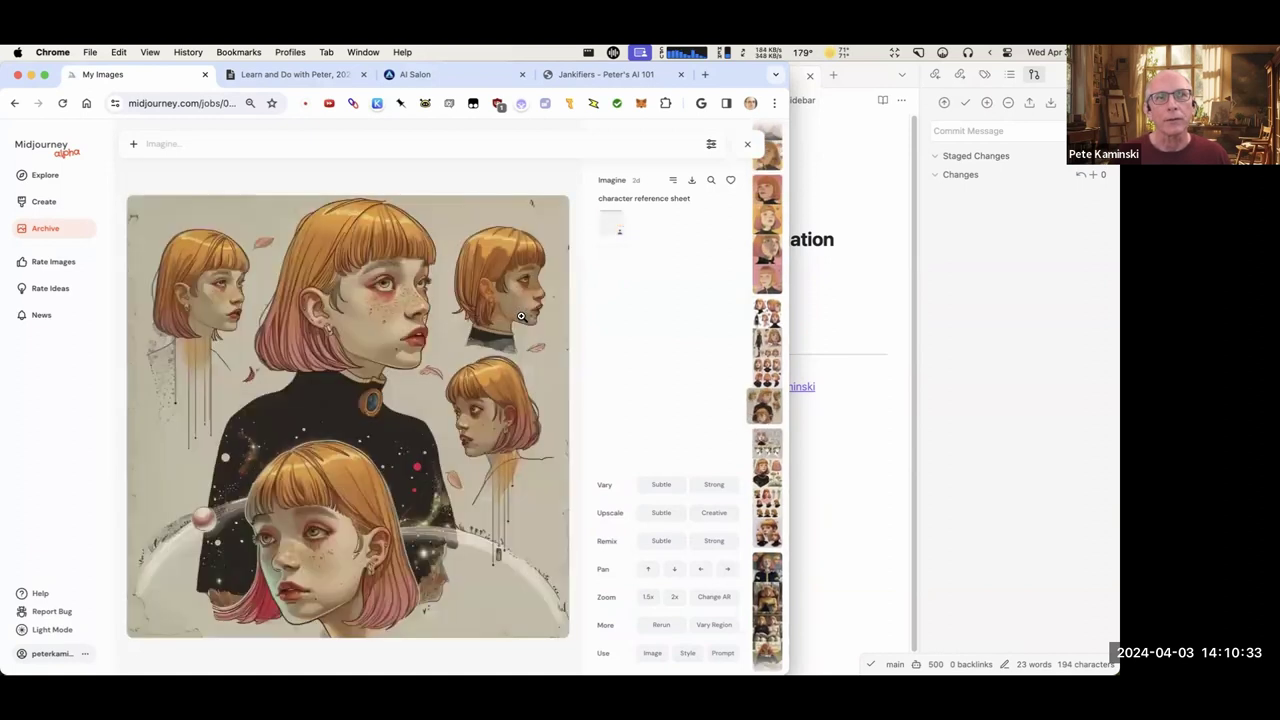
# Compare the "character reference sheet" images, from the pointed-ear sheet with mushrooms to the sheet with colored spheres.
pyautogui.scroll(1, 516, 311)
pyautogui.scroll(1, 516, 311)
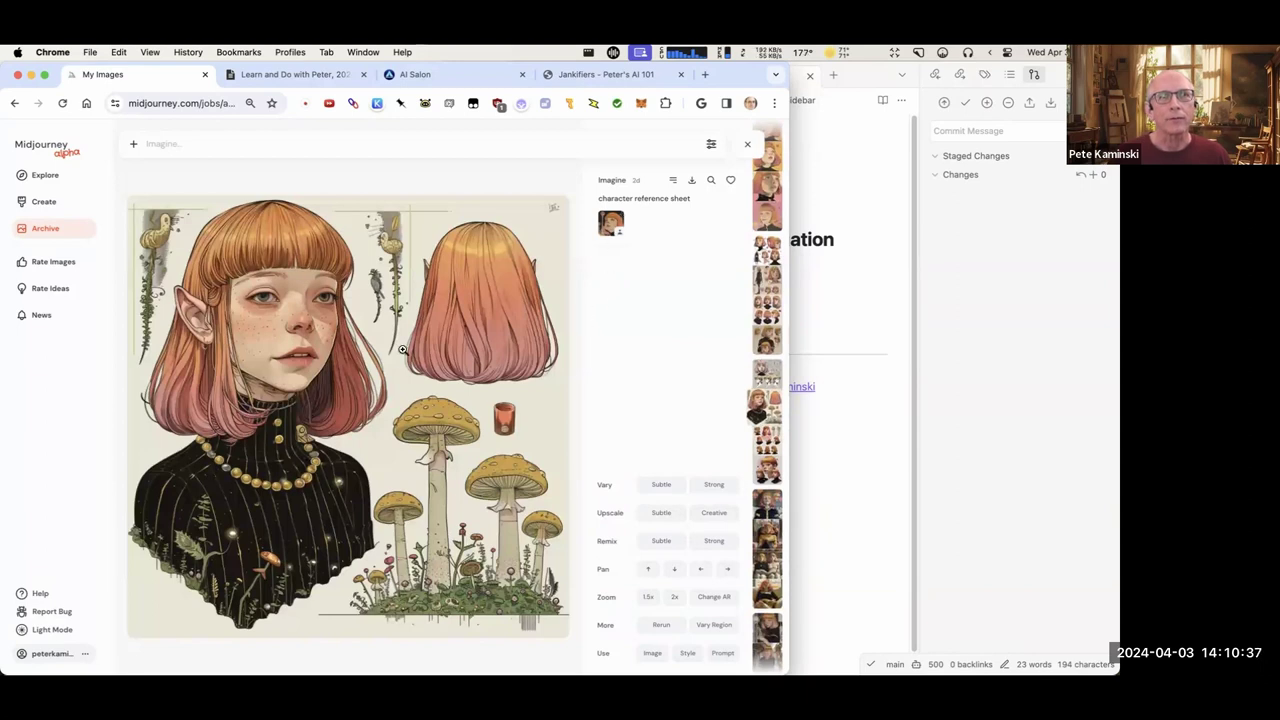
pyautogui.scroll(-1, 436, 398)
pyautogui.scroll(1, 436, 398)
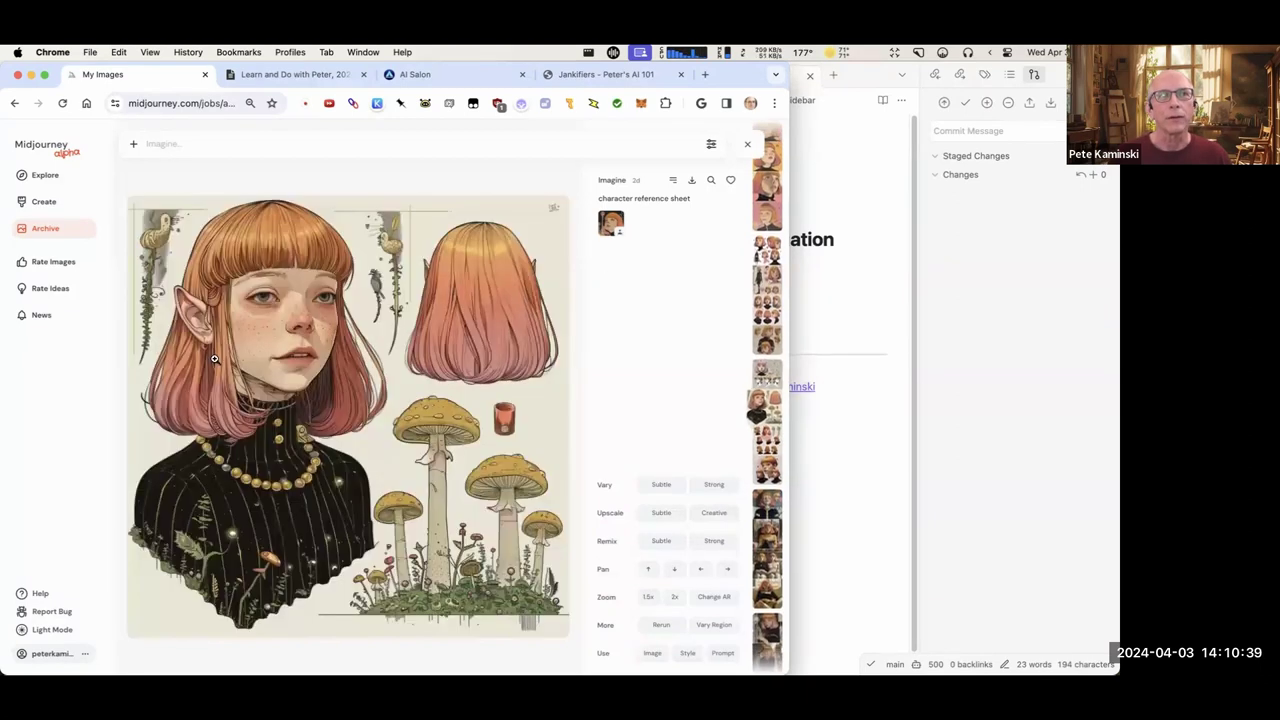
pyautogui.scroll(-1, 356, 450)
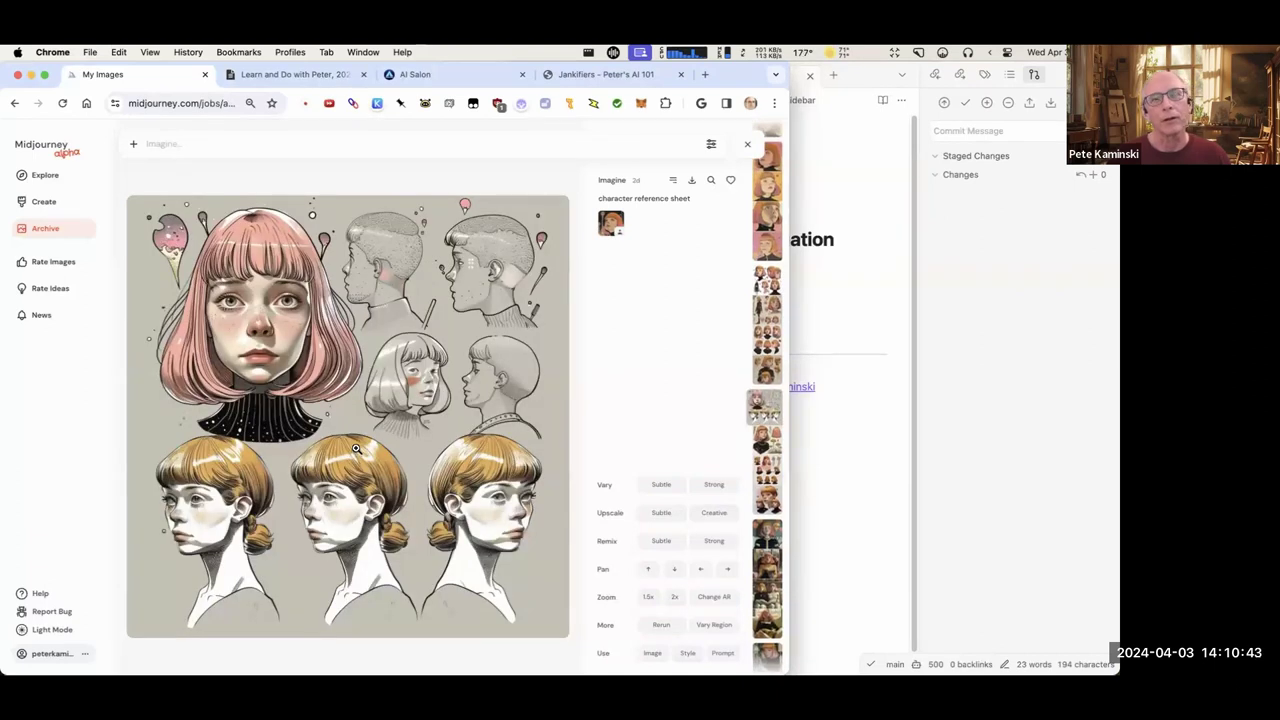
pyautogui.scroll(-1, 356, 450)
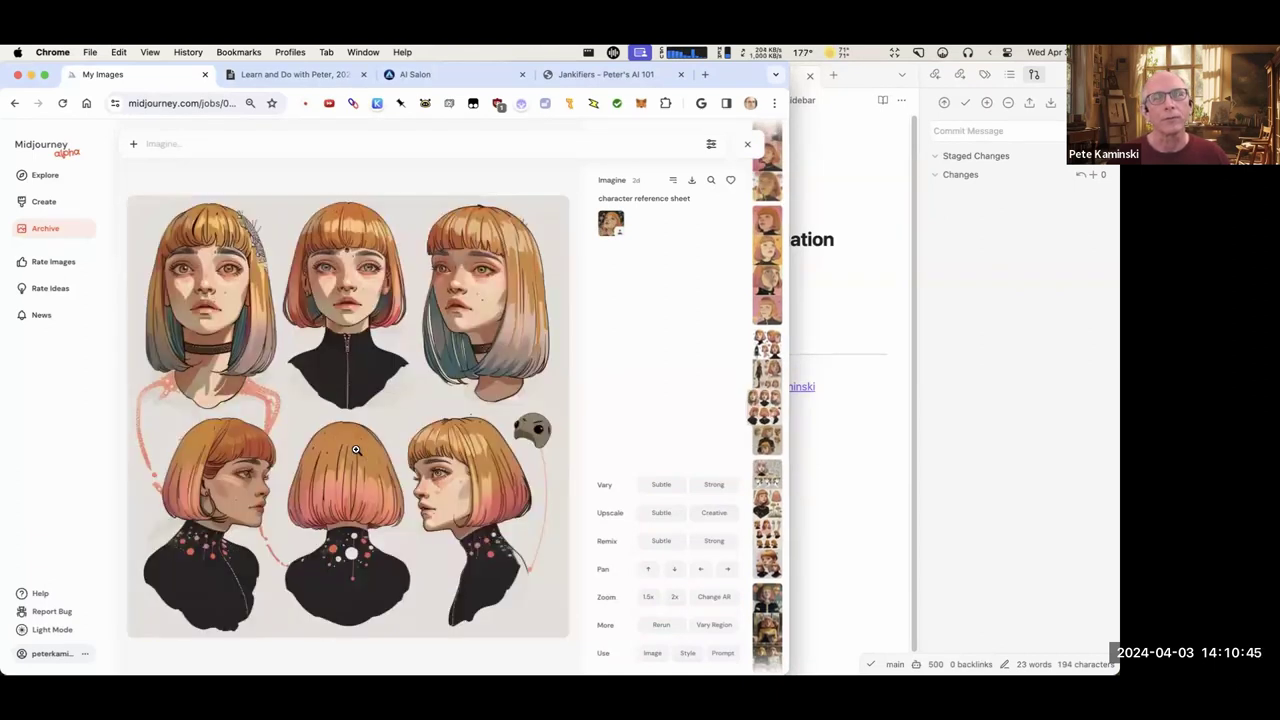
pyautogui.scroll(-2, 356, 450)
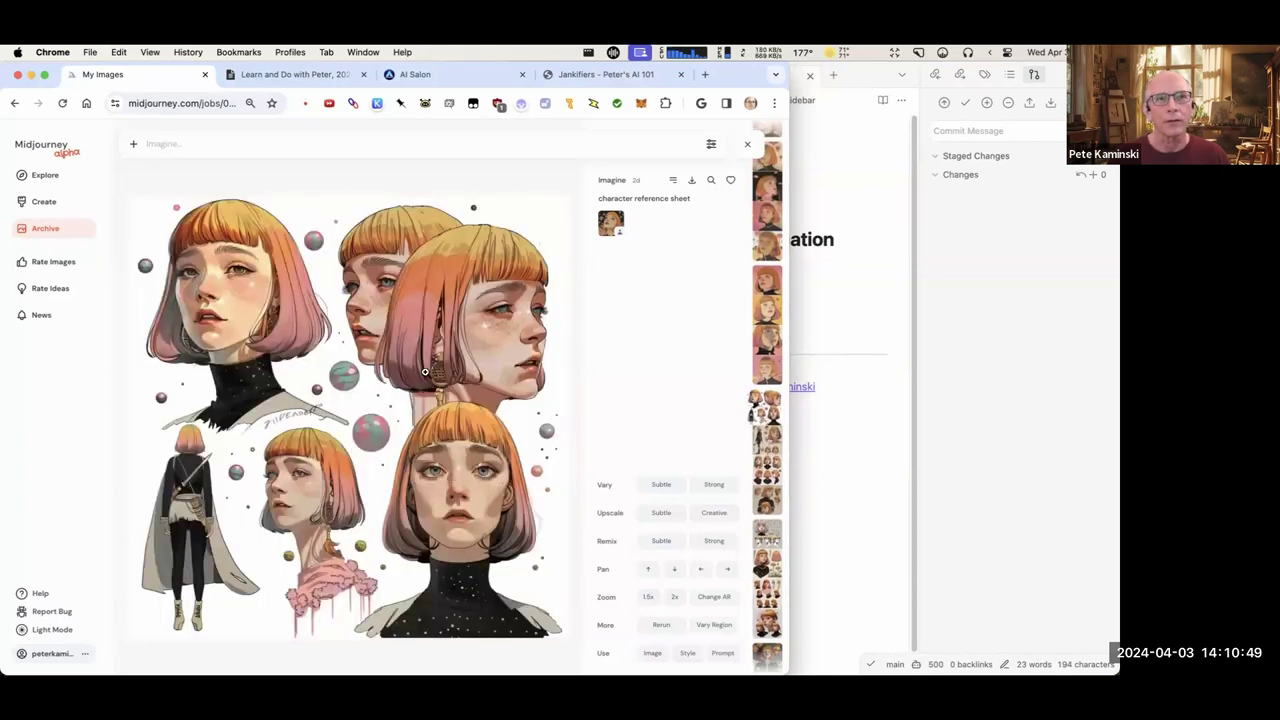
# View the pink-background "professional portrait" images at full size, then return to the Seraphina folder's grid.
pyautogui.press('Left')
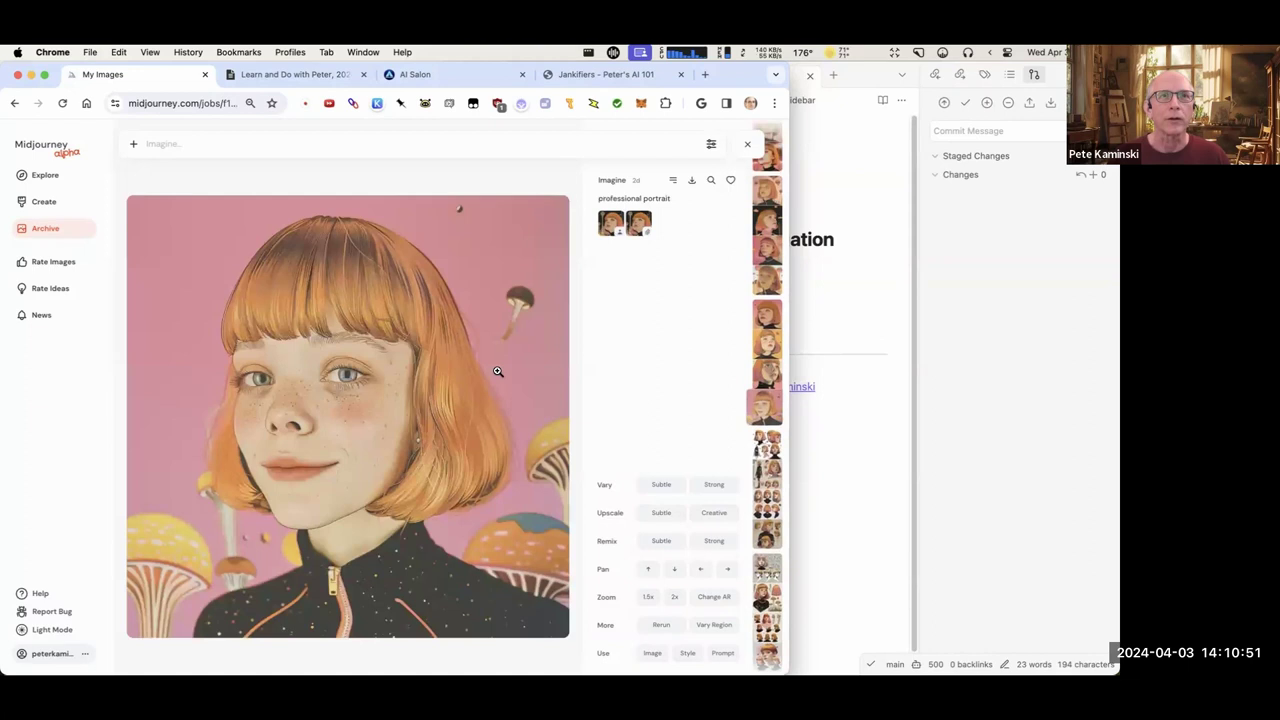
pyautogui.press('Left')
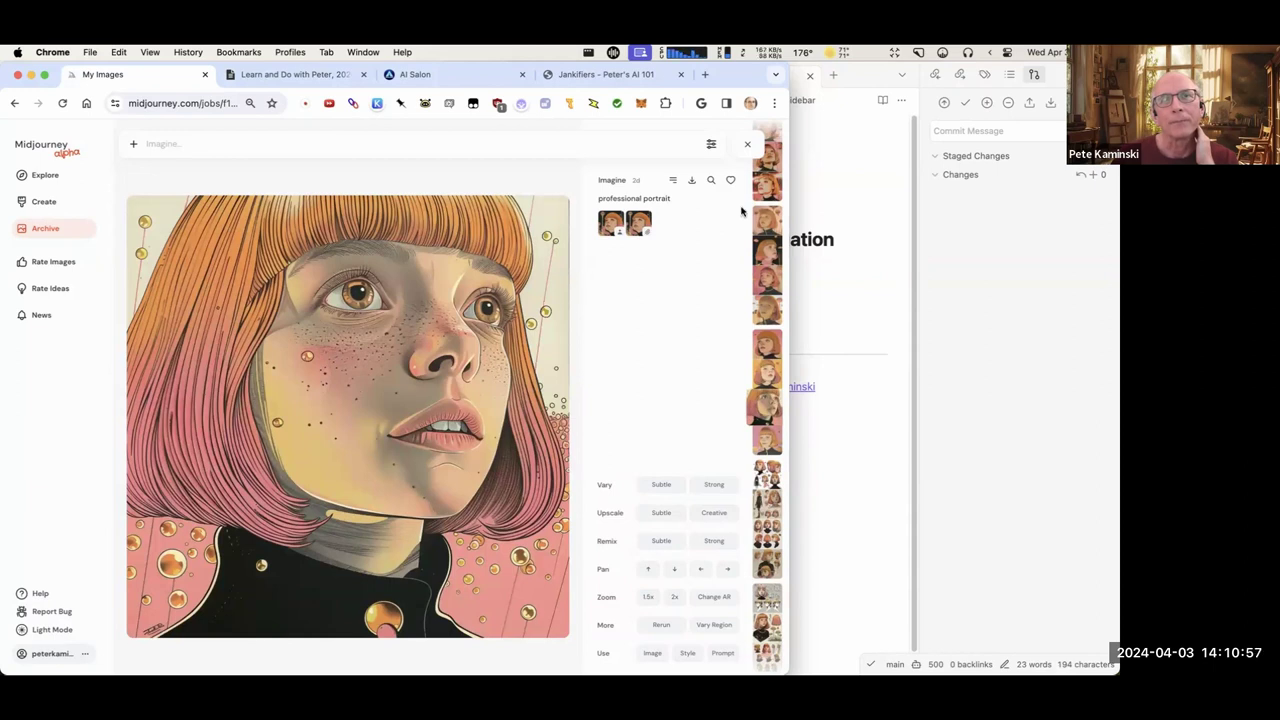
pyautogui.click(747, 143)
# Look through the Seraphina folder's grid from the oldest image, dated 31 Mar 2024, back to the character reference sheets.
pyautogui.scroll(-15, 549, 372)
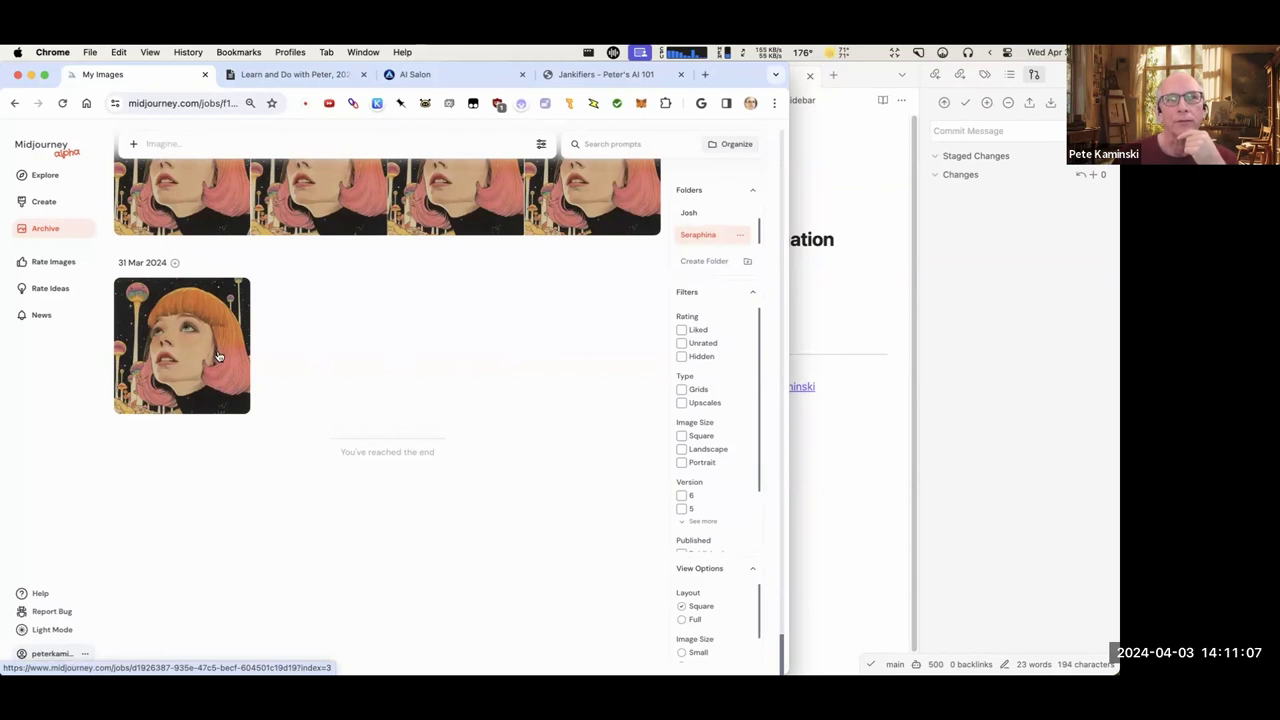
pyautogui.scroll(10, 218, 356)
pyautogui.scroll(10, 216, 356)
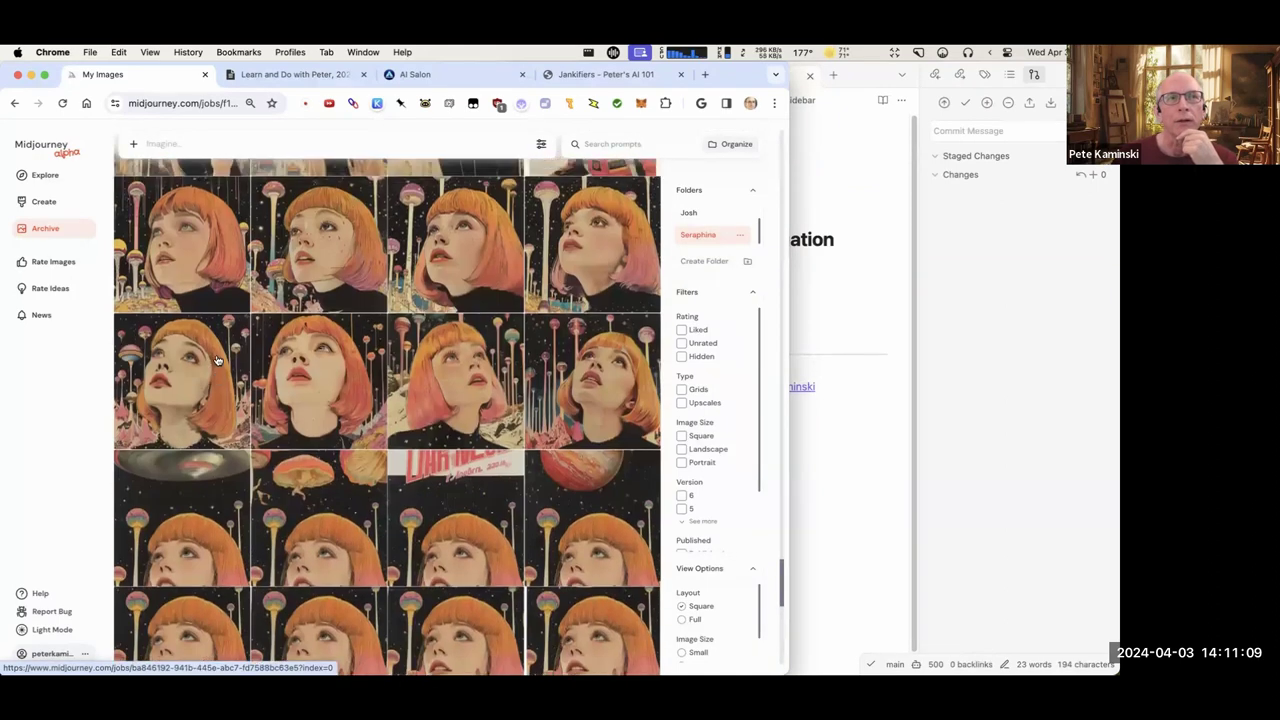
pyautogui.scroll(5, 224, 361)
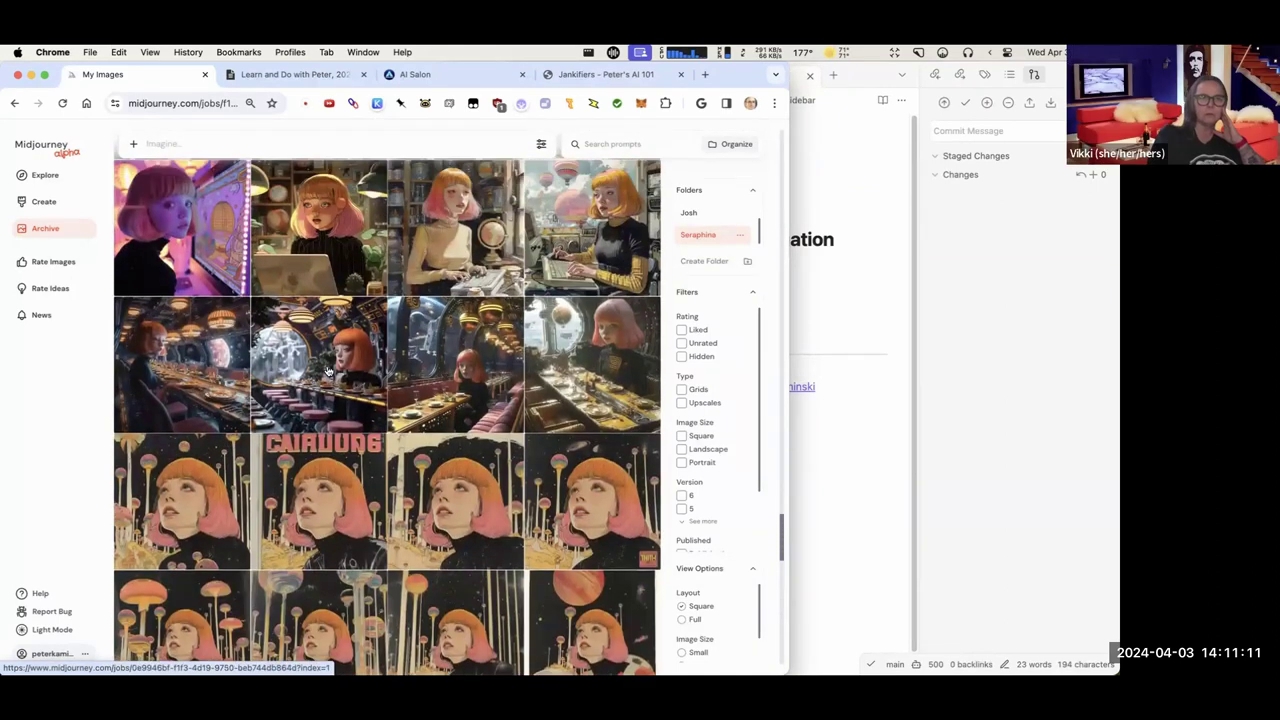
pyautogui.scroll(1, 344, 358)
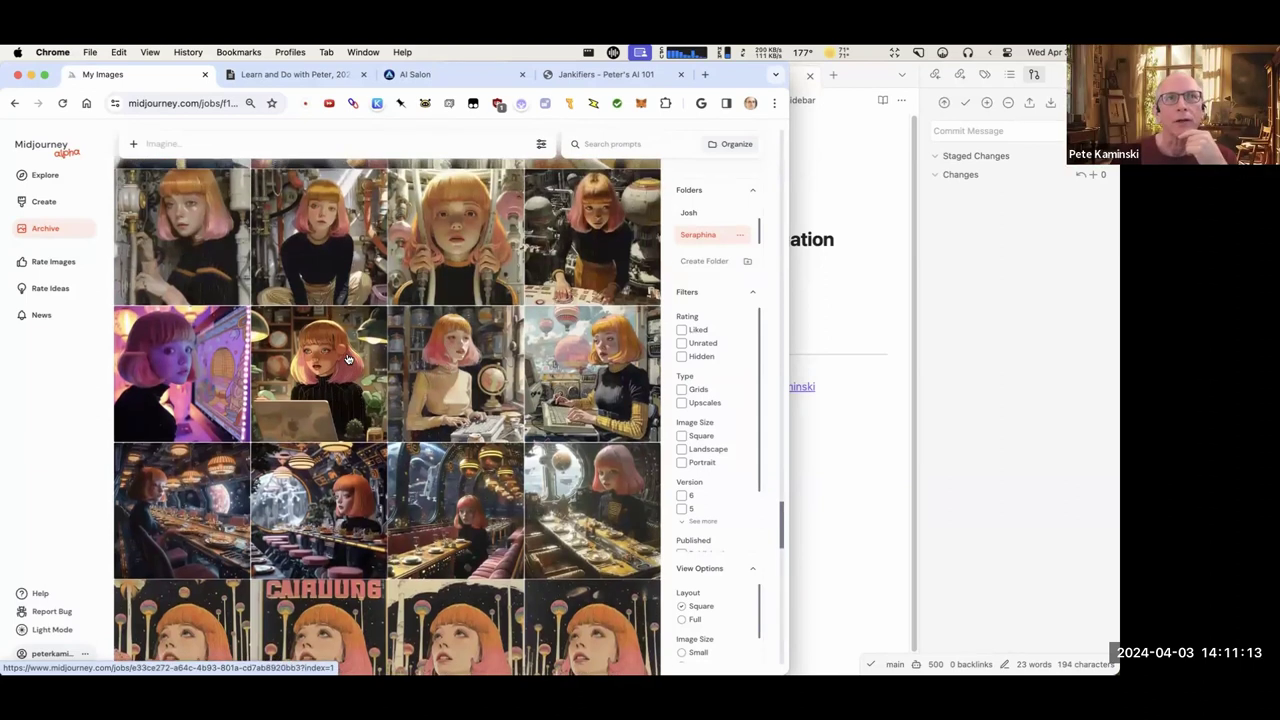
pyautogui.scroll(4, 372, 356)
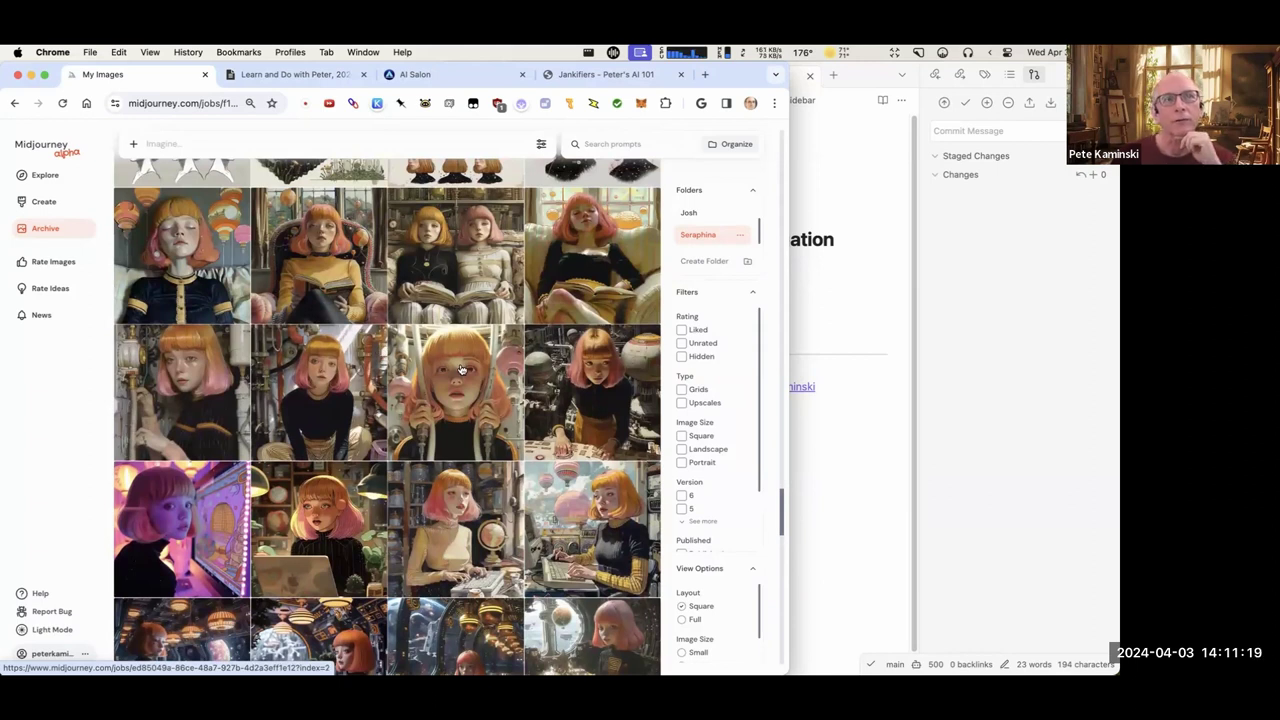
pyautogui.scroll(1, 462, 370)
pyautogui.scroll(9, 520, 375)
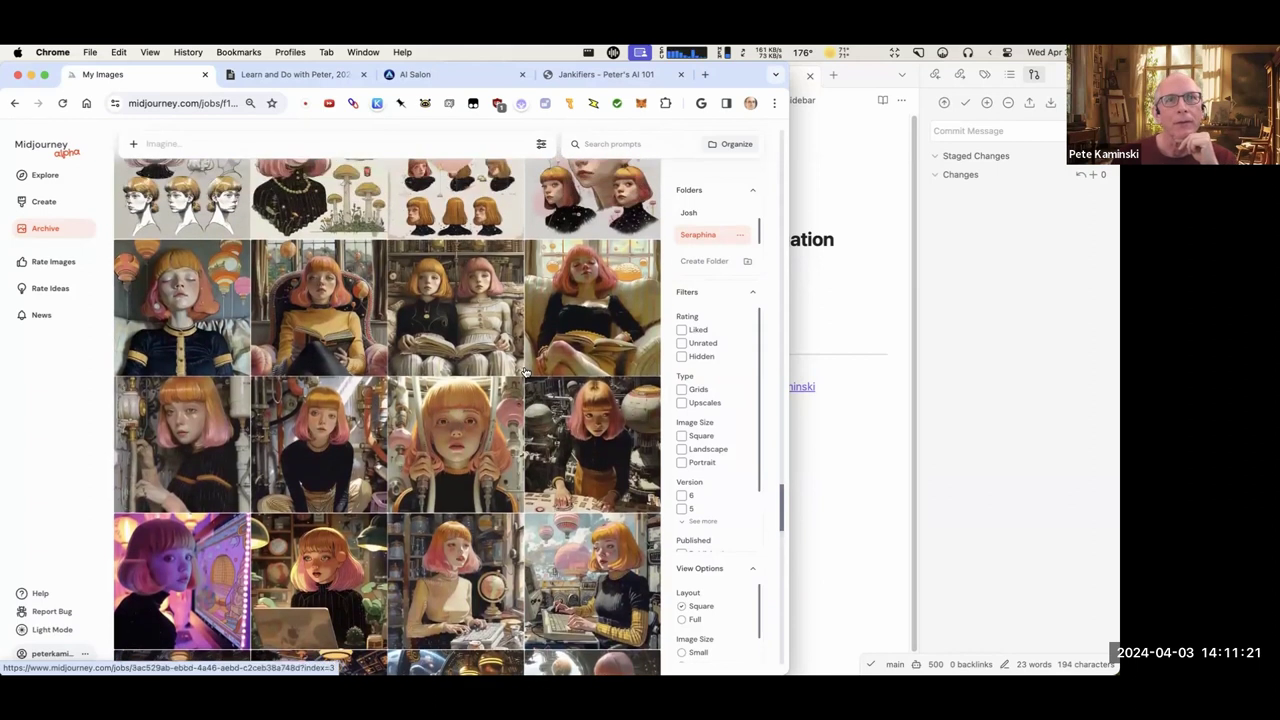
pyautogui.scroll(2, 497, 383)
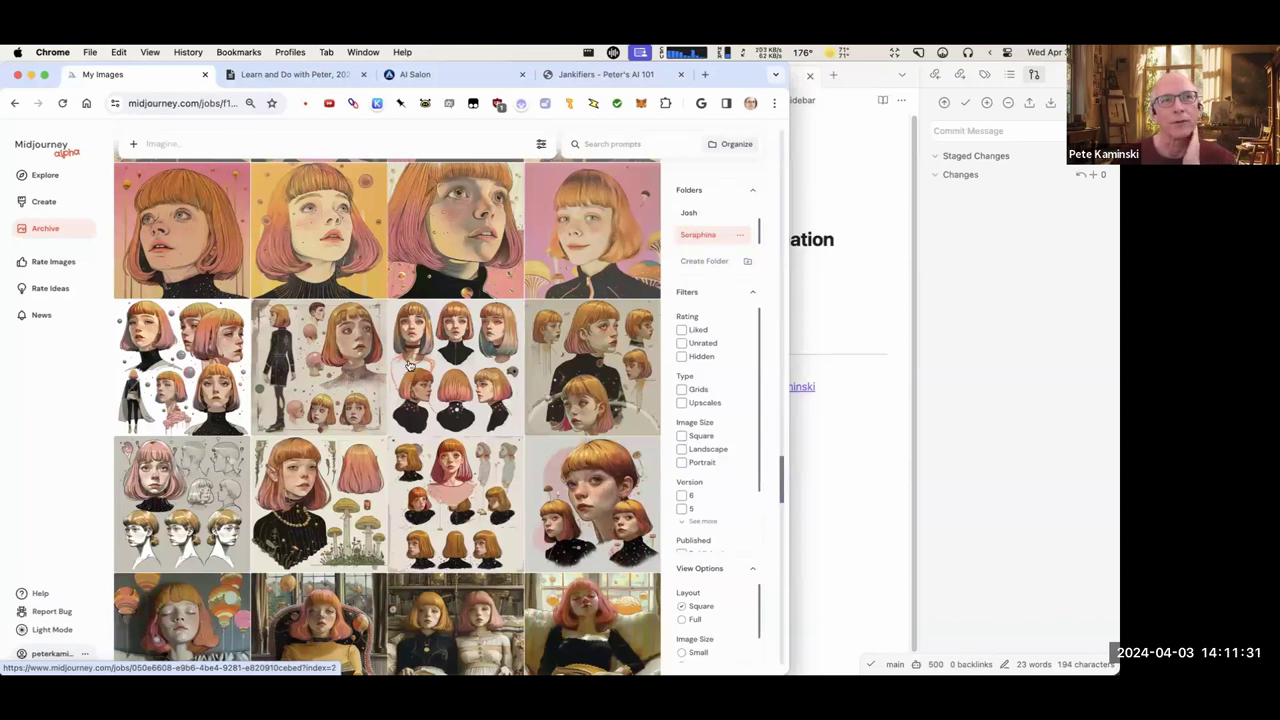
# Open the illustrated "professional portrait" set in the Seraphina folder and compare its images at full size.
pyautogui.scroll(2, 452, 378)
pyautogui.scroll(5, 410, 371)
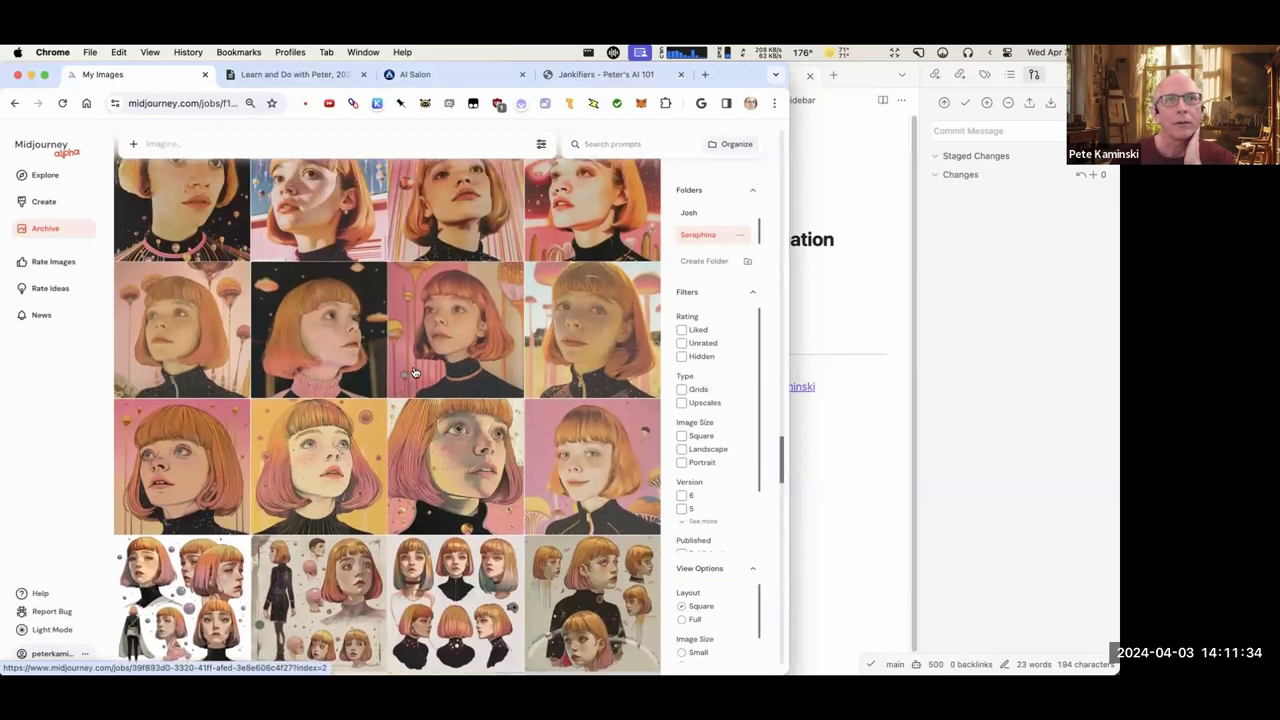
pyautogui.click(590, 428)
pyautogui.scroll(-5, 467, 410)
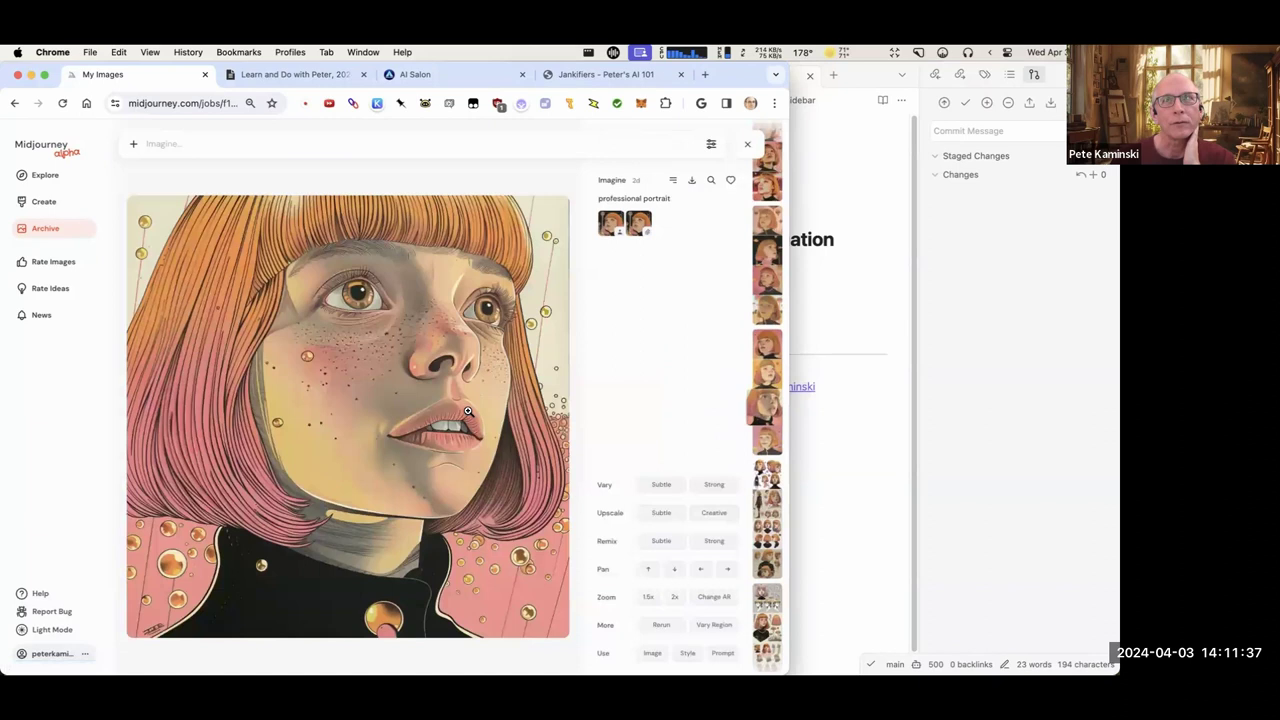
pyautogui.scroll(-1, 467, 410)
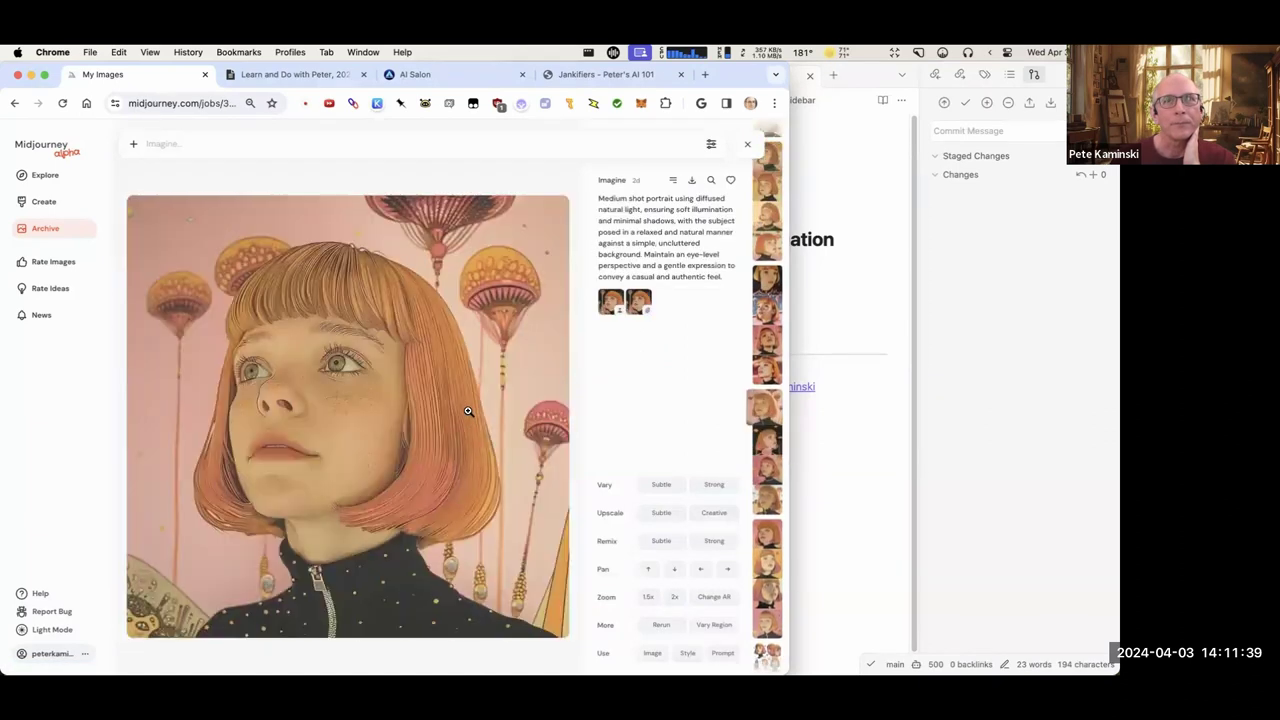
pyautogui.scroll(-3, 467, 410)
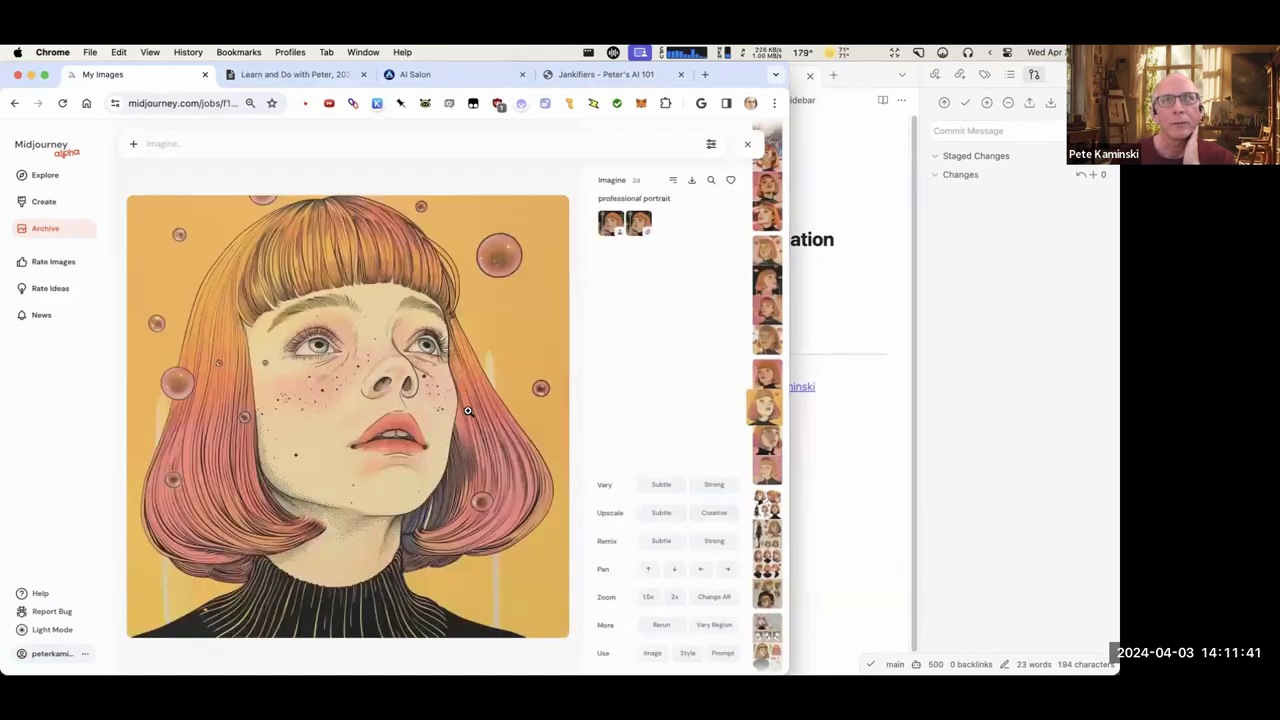
pyautogui.scroll(-1, 467, 410)
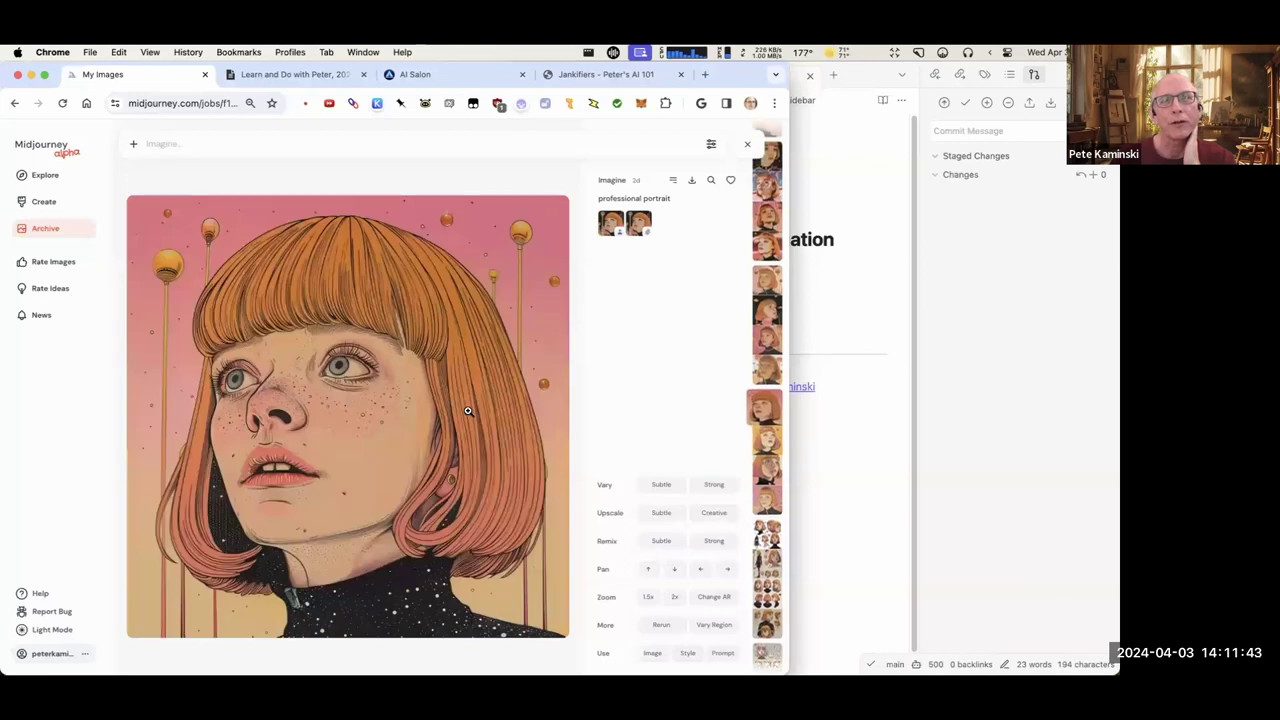
# Browse the "Medium shot portrait using diffused natural light" images up to the portrait with gold spheres and a striped turtleneck.
pyautogui.scroll(-1, 467, 410)
pyautogui.scroll(-1, 467, 410)
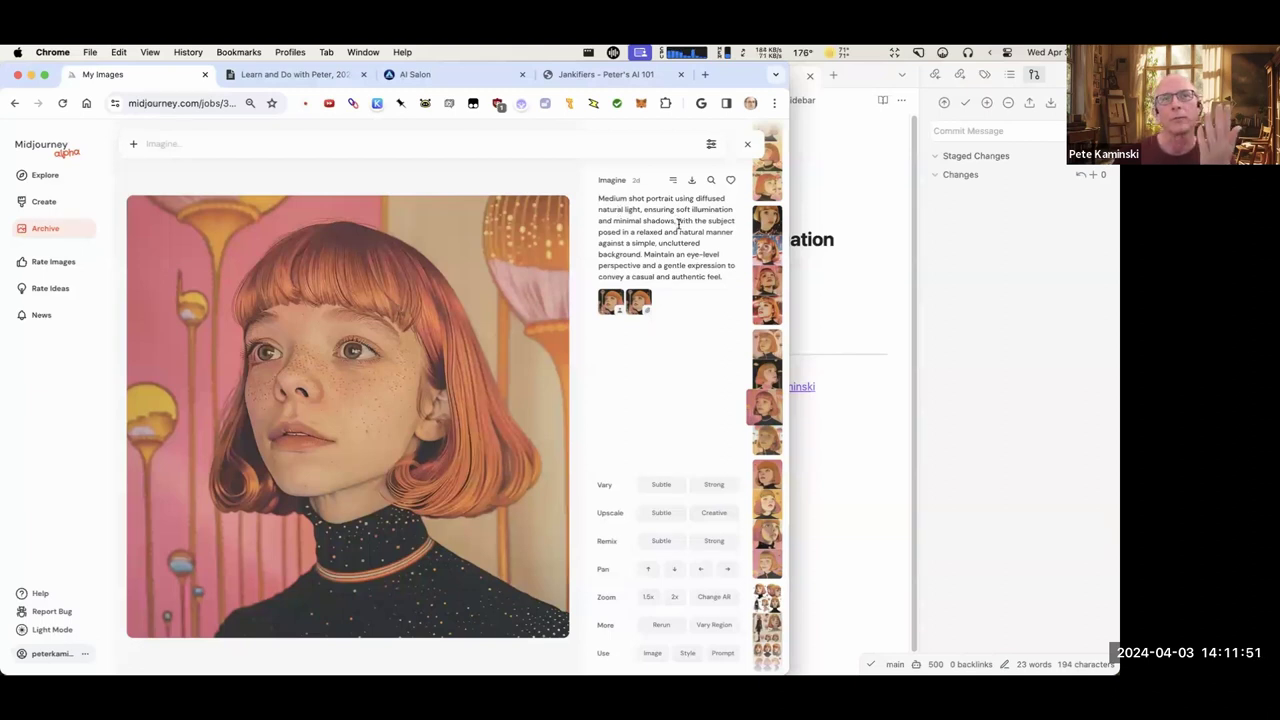
pyautogui.press('Down')
pyautogui.press('Down')
pyautogui.press('Down')
pyautogui.press('Down')
pyautogui.press('Down')
pyautogui.press('Down')
pyautogui.press('Down')
pyautogui.press('Down')
pyautogui.press('Down')
pyautogui.press('Down')
pyautogui.press('Down')
pyautogui.press('Down')
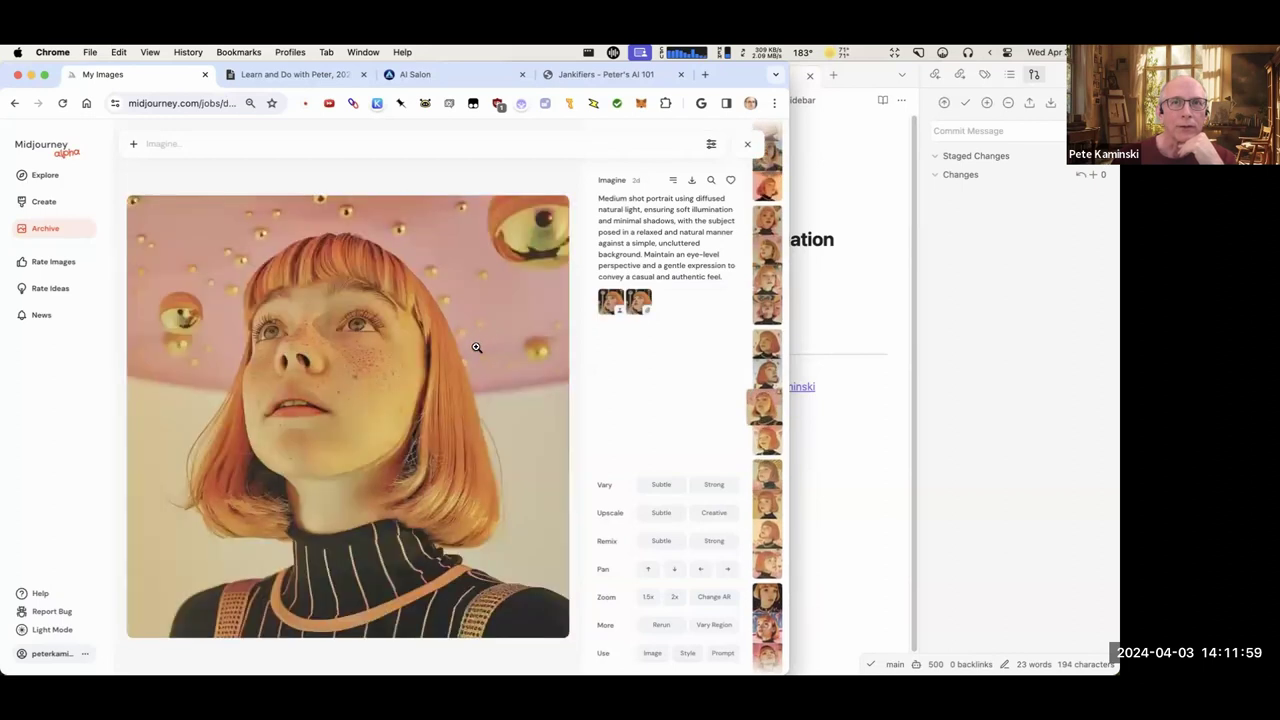
# View more of the medium shot portraits, from the planet-filled ceiling image to the sideways-looking portrait with a chain necklace.
pyautogui.press('Down')
pyautogui.press('Down')
pyautogui.press('Down')
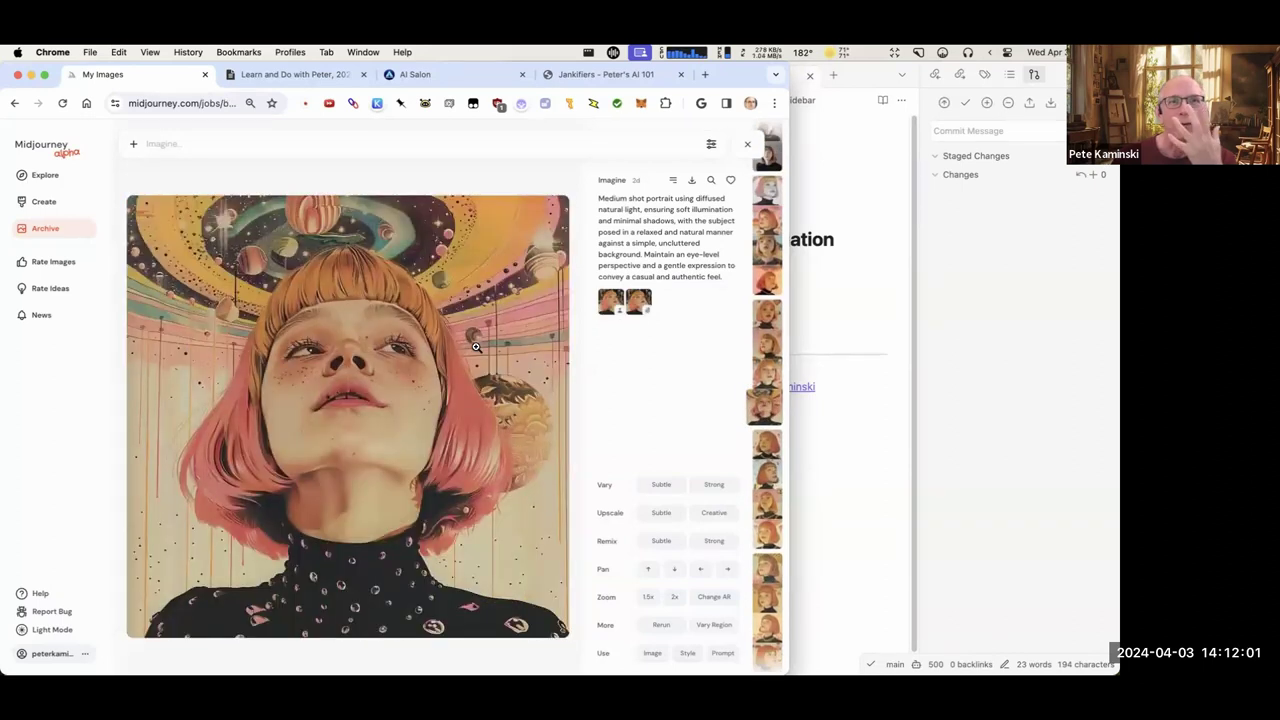
pyautogui.press('Down')
pyautogui.press('Down')
pyautogui.press('Down')
pyautogui.press('Down')
pyautogui.press('Down')
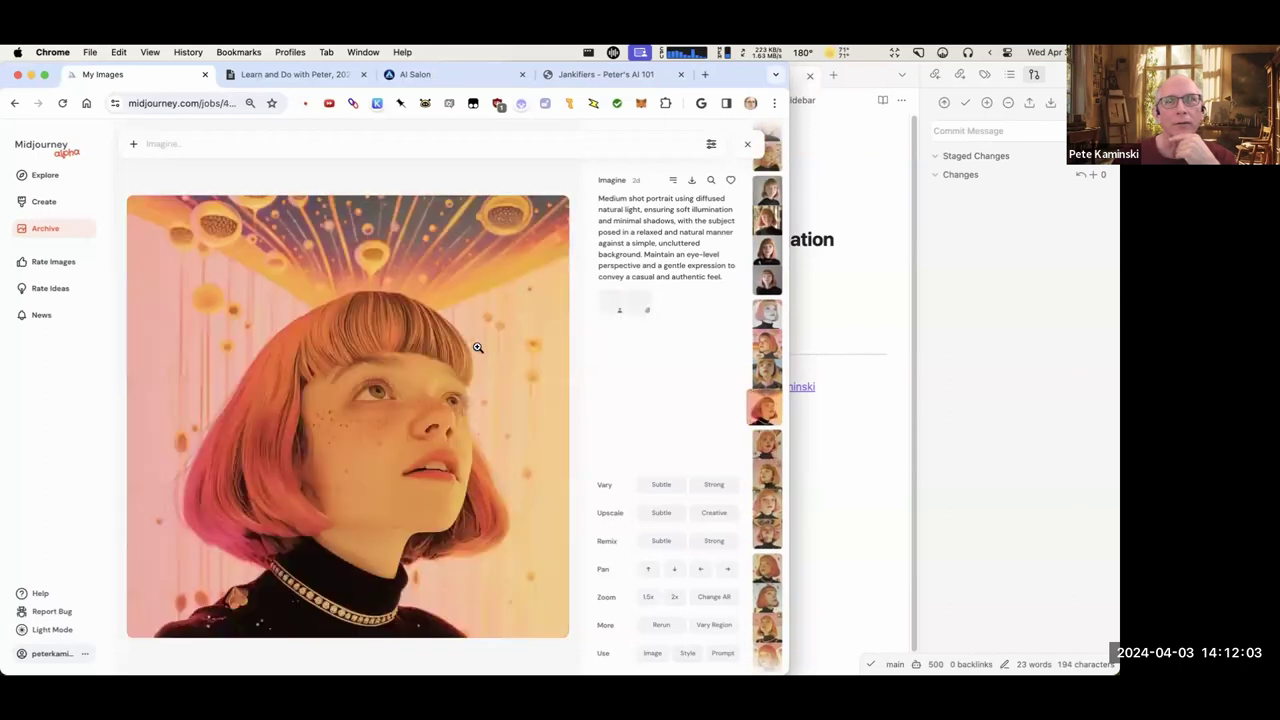
# Compare the "medium-long shot portrait" images made with only a character reference, including the gray-background and smiling lantern portraits.
pyautogui.press('Down')
pyautogui.press('Down')
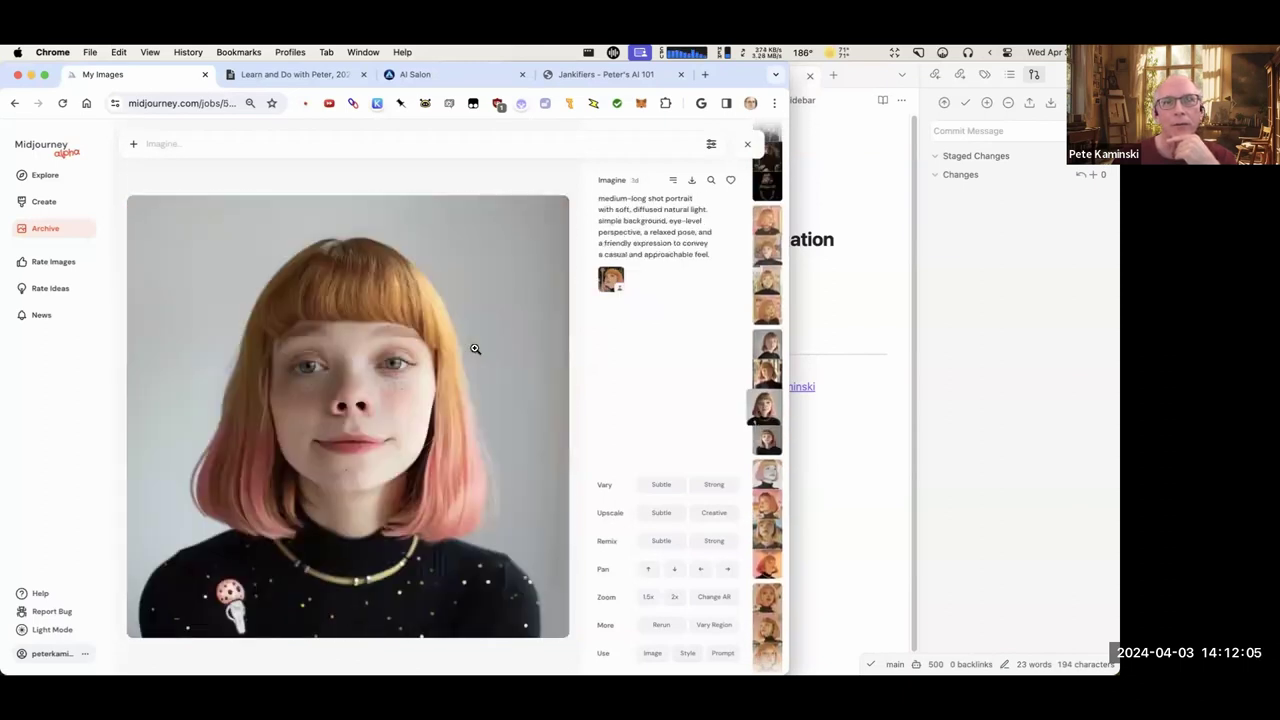
pyautogui.press('Down')
pyautogui.press('Down')
pyautogui.press('Down')
pyautogui.press('Down')
pyautogui.press('Down')
pyautogui.press('Down')
pyautogui.press('Down')
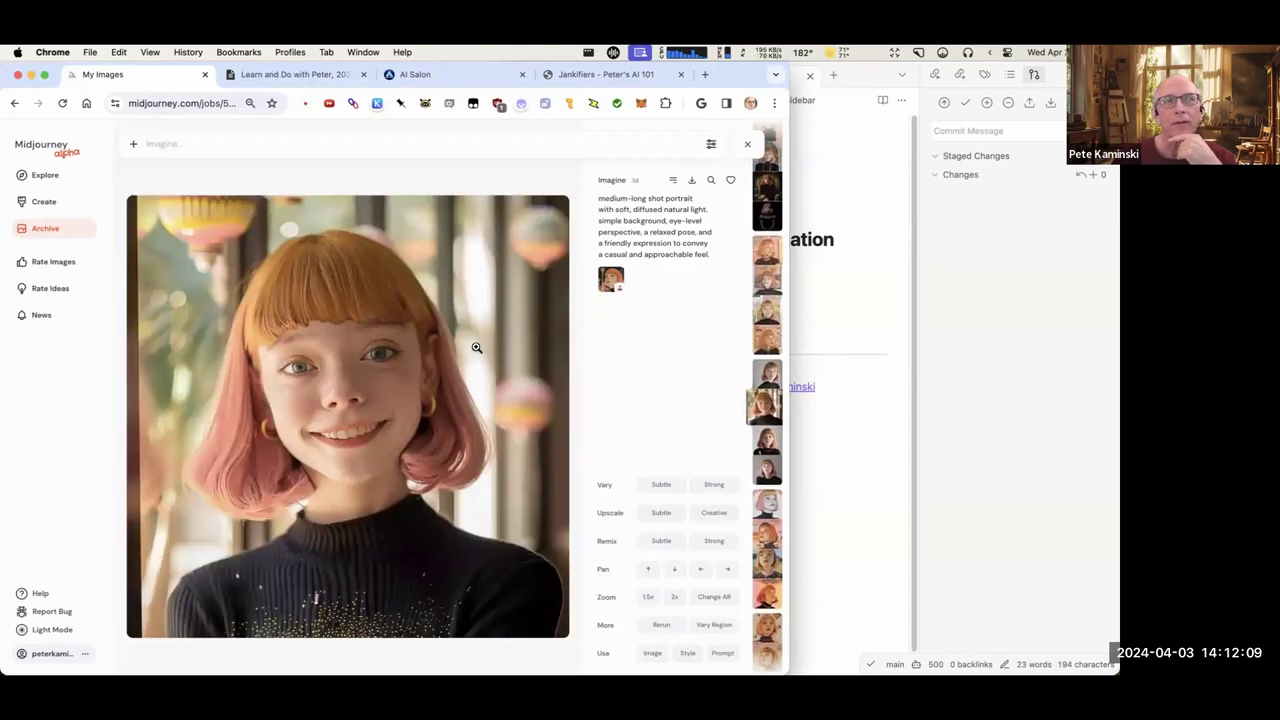
pyautogui.press('Down')
pyautogui.press('Down')
pyautogui.press('Down')
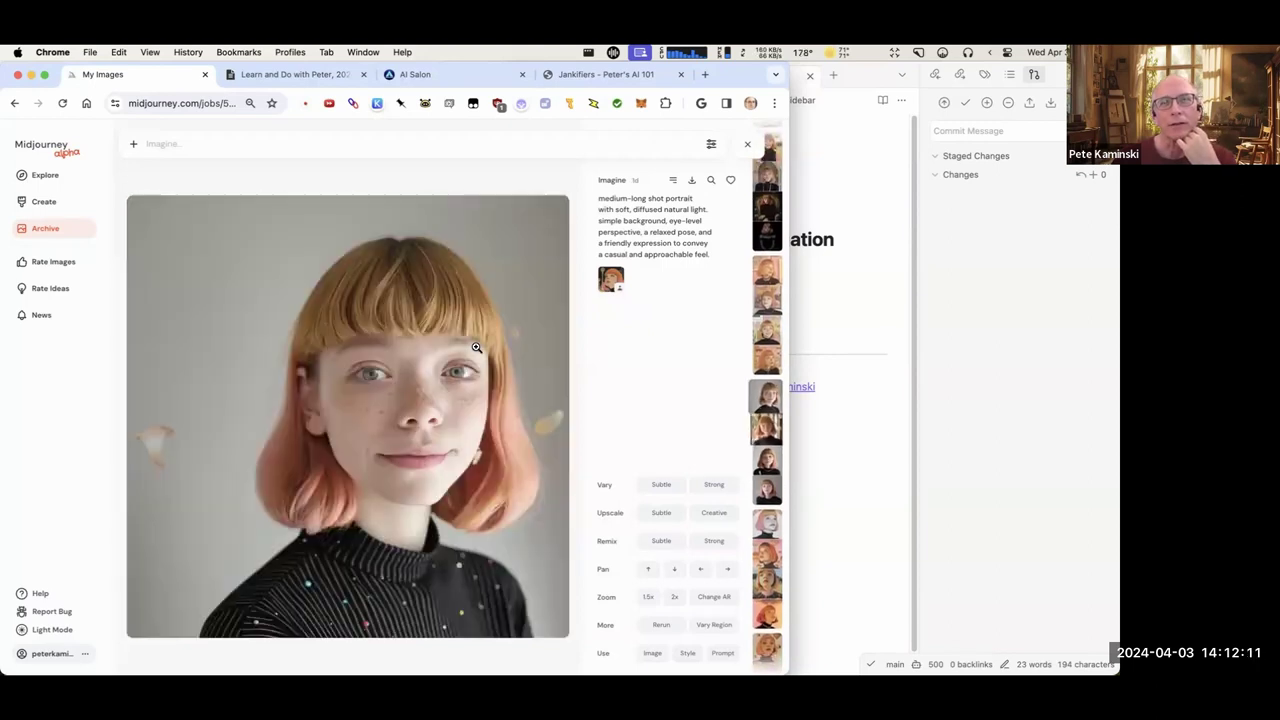
pyautogui.press('Down')
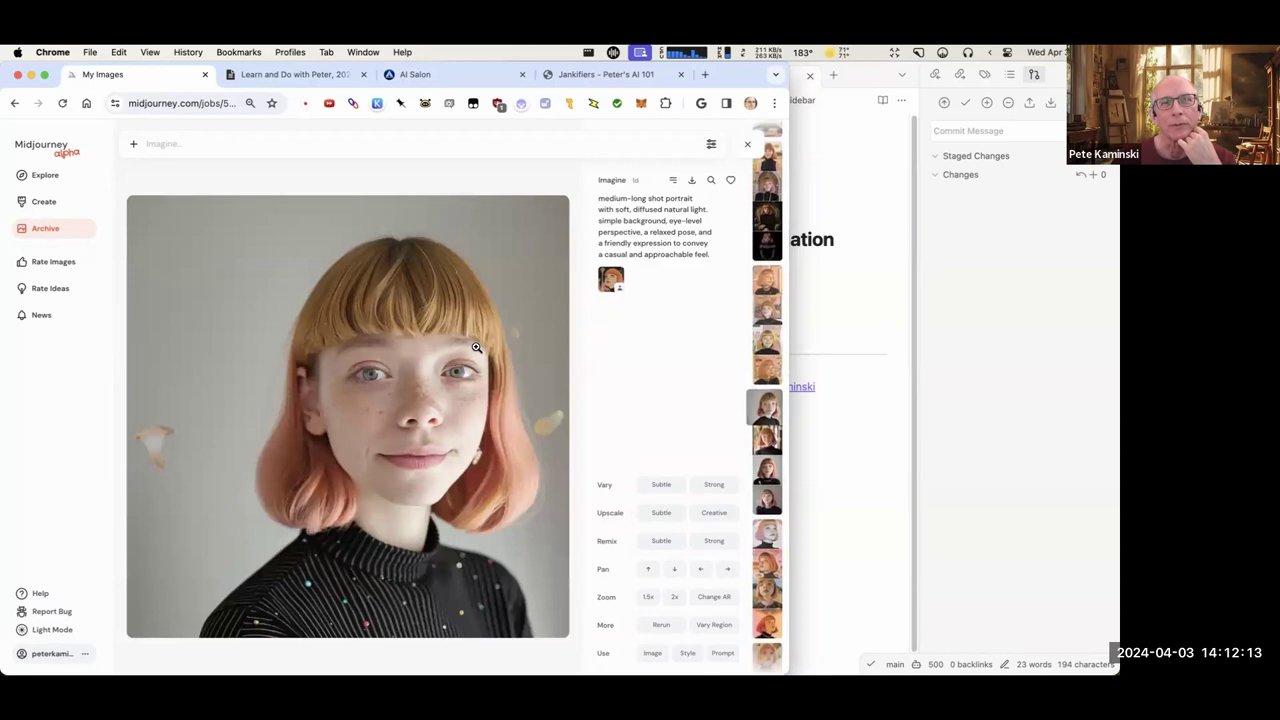
# View the medium-long shot portraits with whimsical artwork on the wall behind the character.
pyautogui.press('Down')
pyautogui.press('Down')
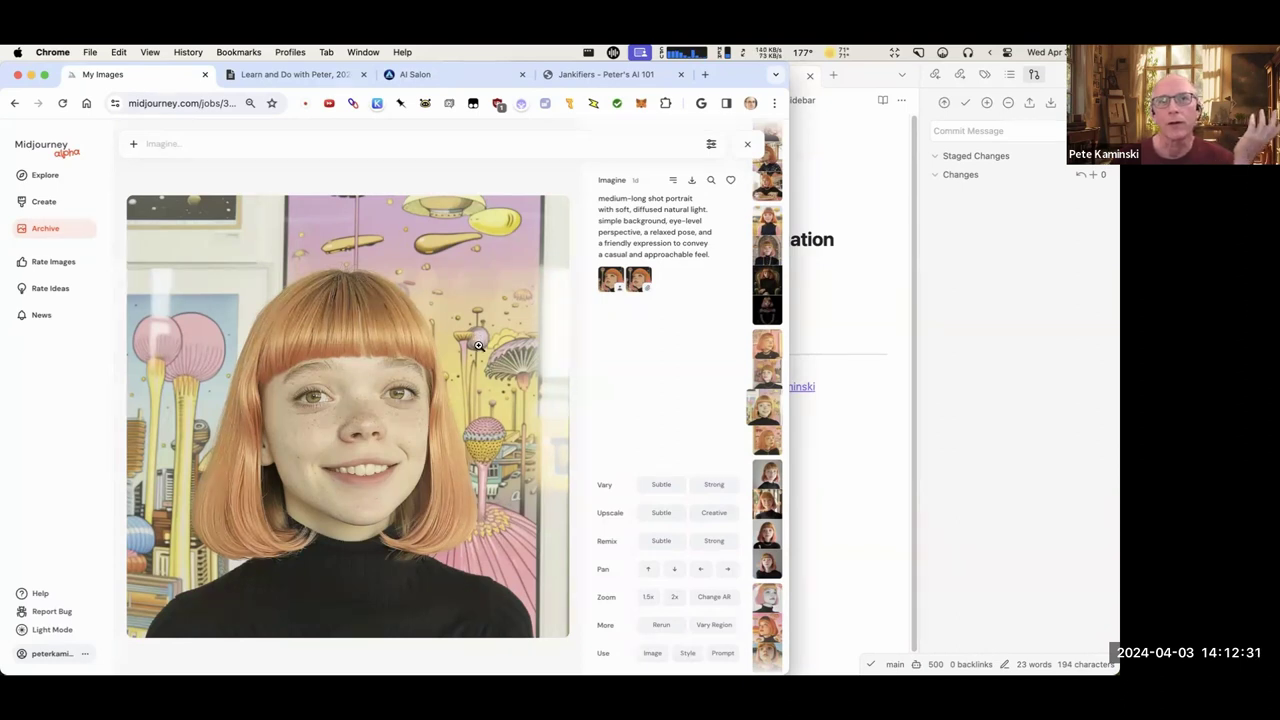
pyautogui.scroll(-3, 478, 345)
pyautogui.scroll(-2, 477, 354)
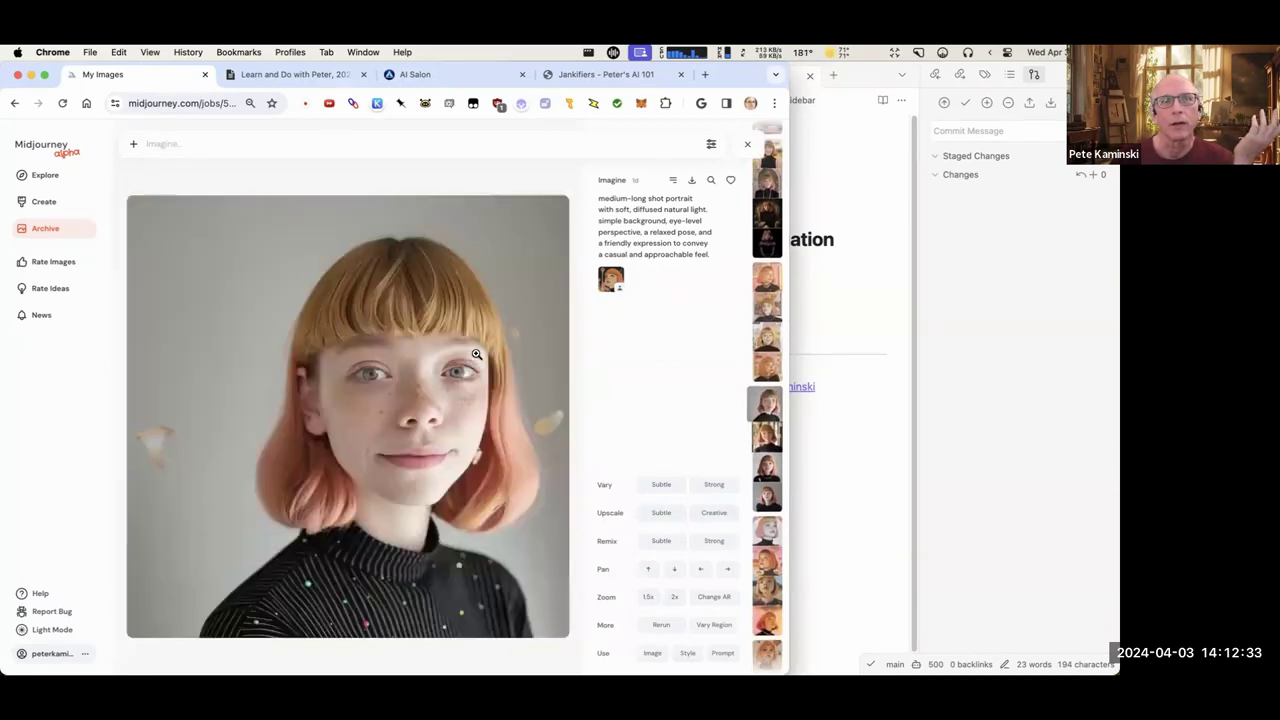
pyautogui.scroll(-1, 475, 352)
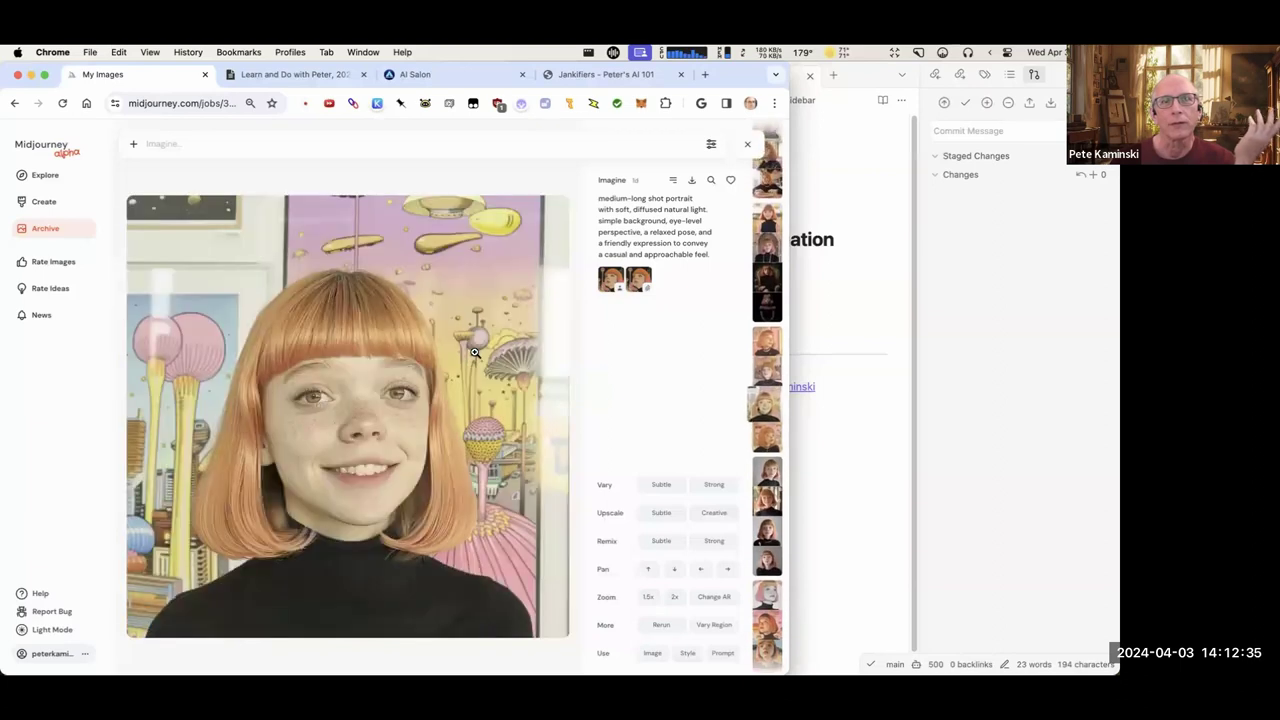
pyautogui.scroll(-1, 476, 349)
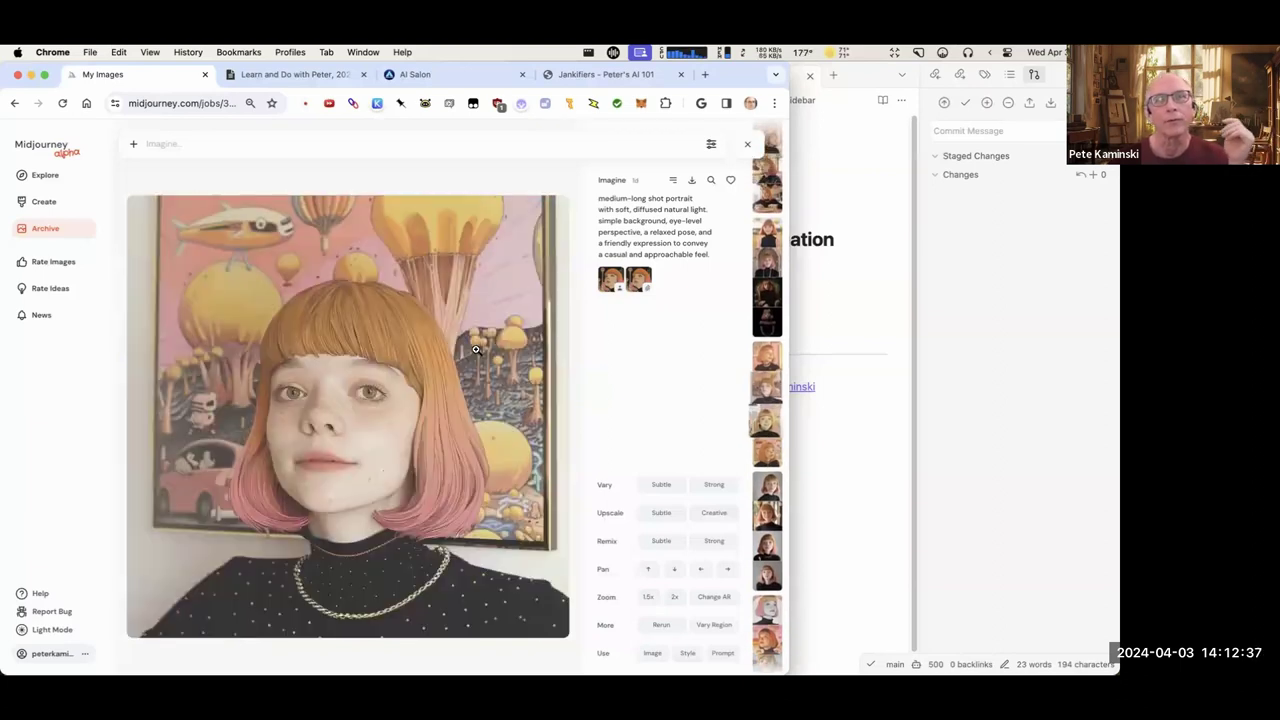
pyautogui.scroll(-1, 476, 349)
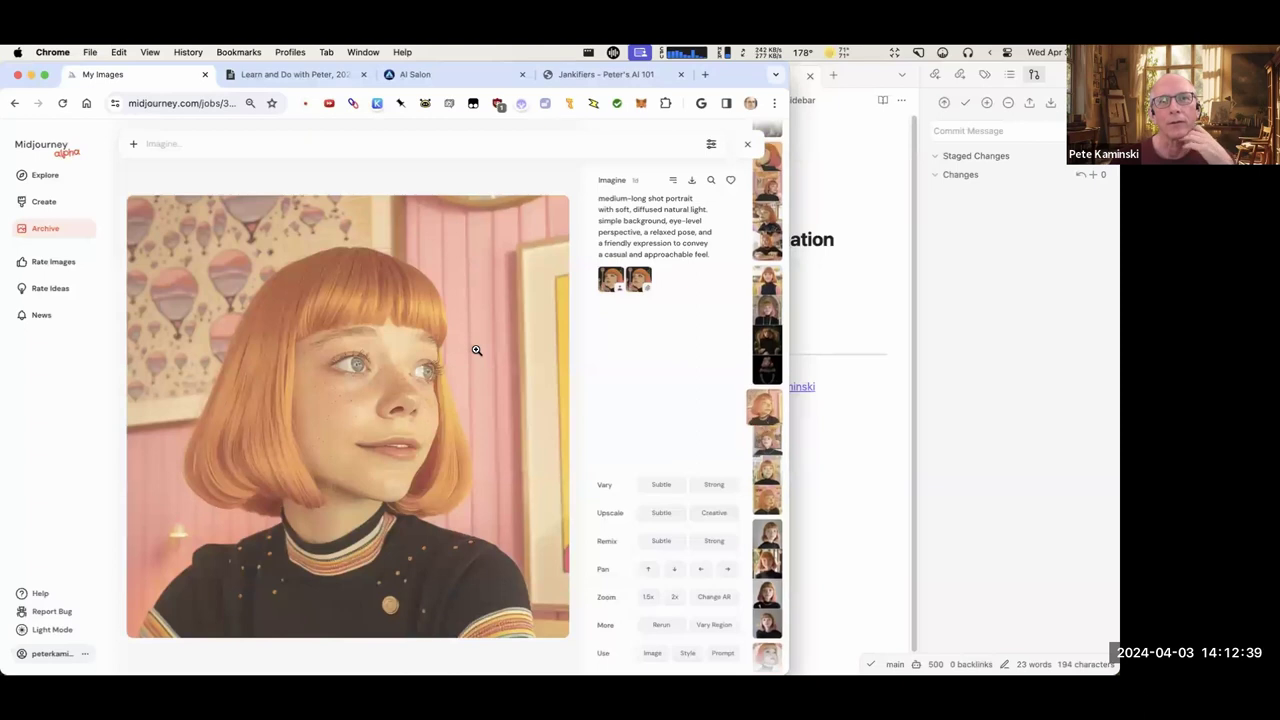
# View the chaos 40 portraits, including the mushroom archway, the yellow-flower field and the dark ornate armchair.
pyautogui.scroll(-1, 476, 349)
pyautogui.scroll(-1, 476, 349)
pyautogui.scroll(-1, 476, 349)
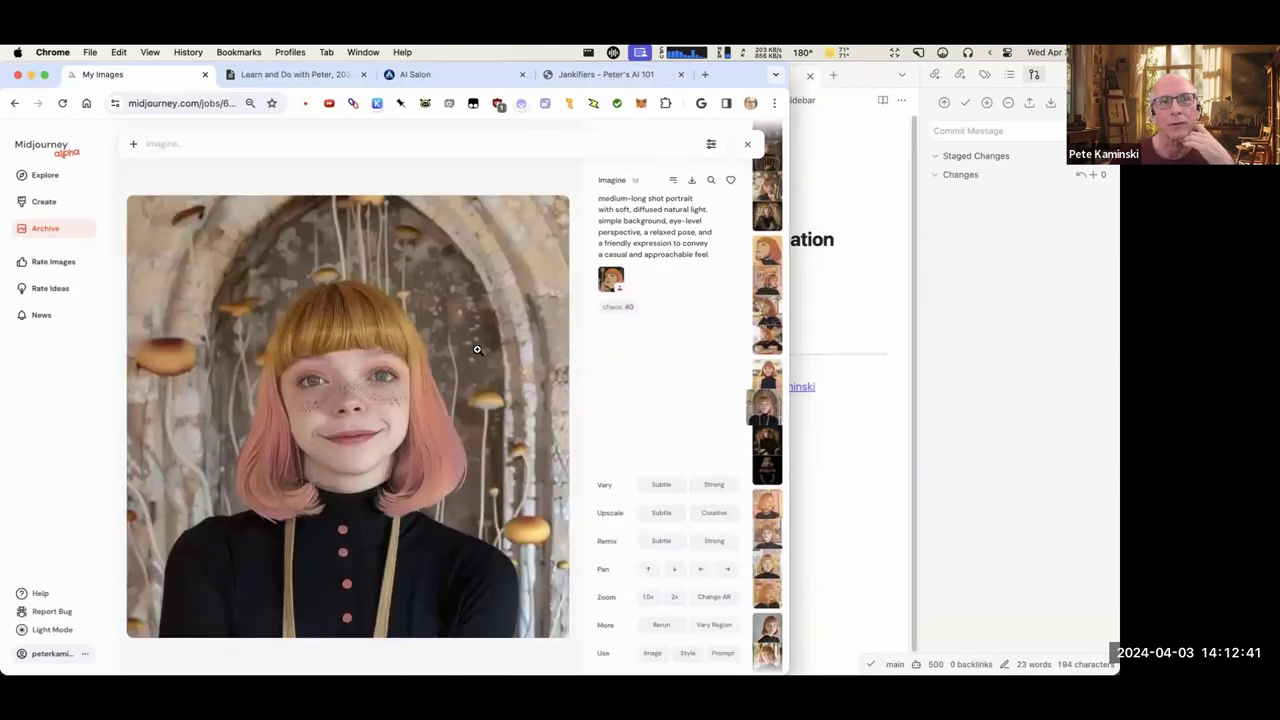
pyautogui.scroll(-1, 500, 343)
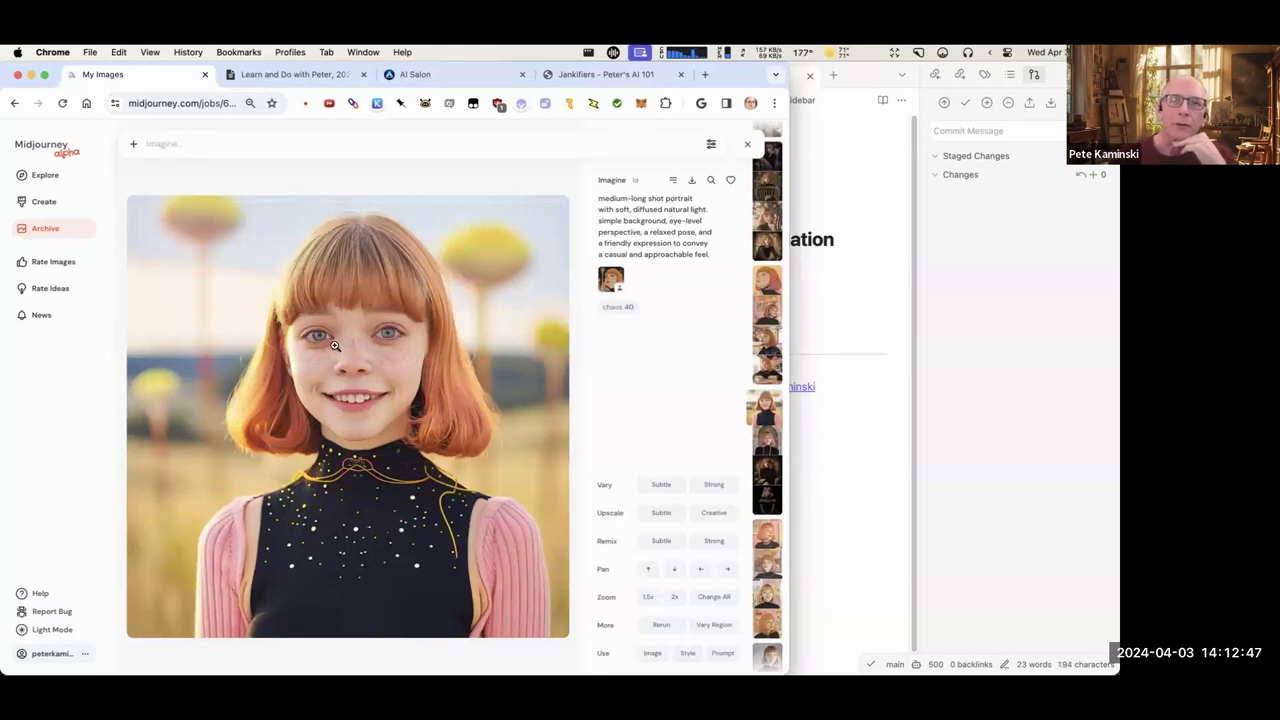
pyautogui.scroll(-3, 387, 335)
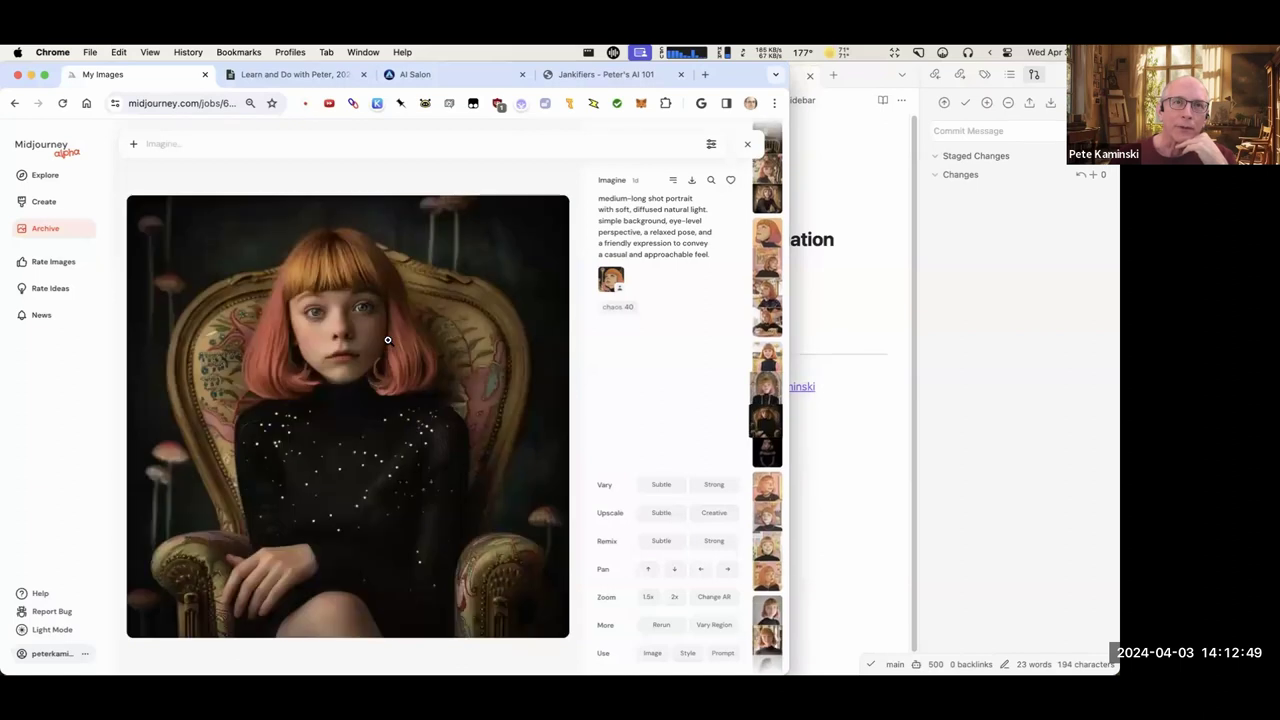
# Go back to the wall-artwork portraits and compare the balloon, mushroom and pink-wall versions.
pyautogui.scroll(-2, 388, 341)
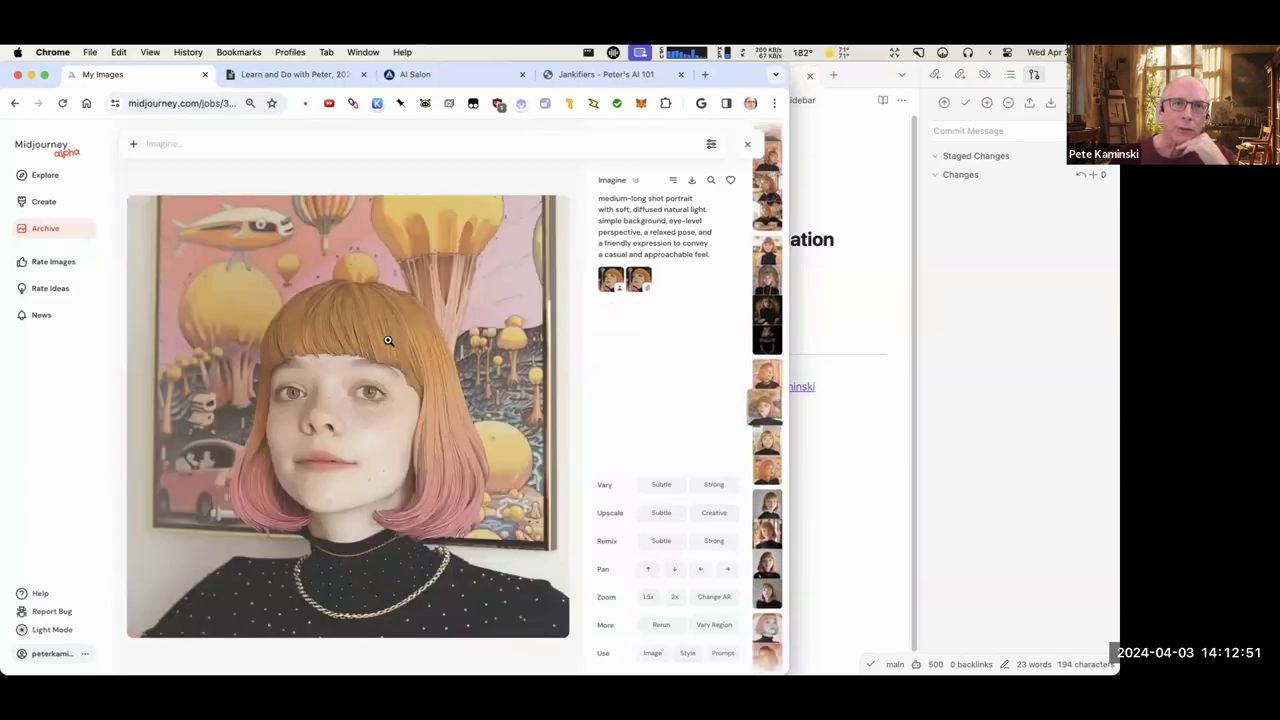
pyautogui.scroll(-1, 391, 341)
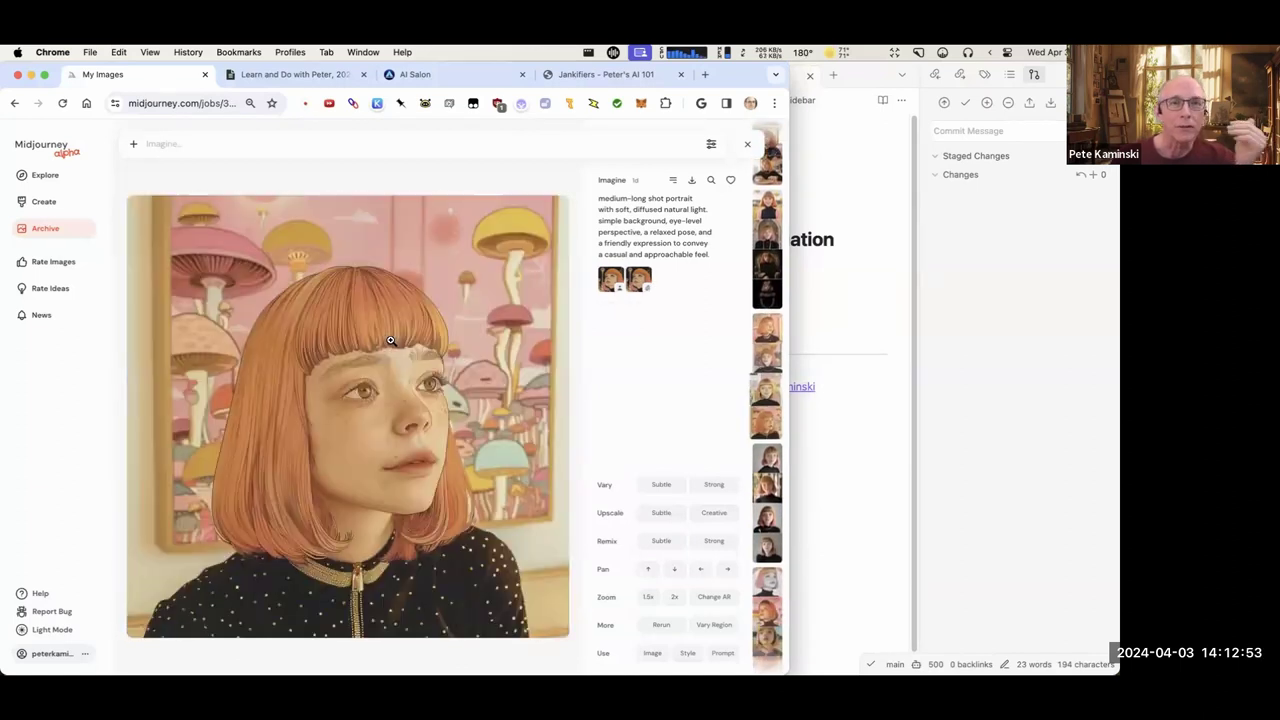
pyautogui.scroll(1, 507, 334)
pyautogui.scroll(-2, 507, 334)
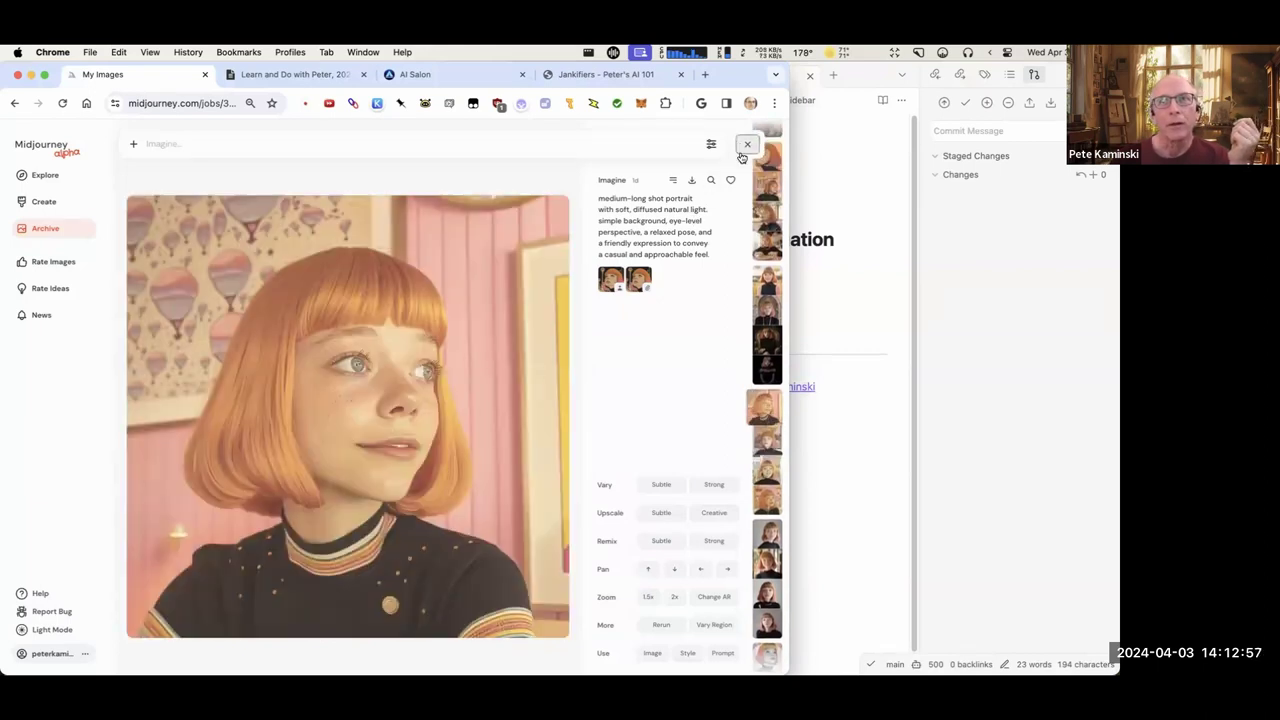
# Close the full-size image and compare the medium and medium-long shot portrait sets in the Seraphina folder's grid.
pyautogui.click(742, 148)
pyautogui.scroll(-5, 568, 405)
pyautogui.scroll(1, 568, 405)
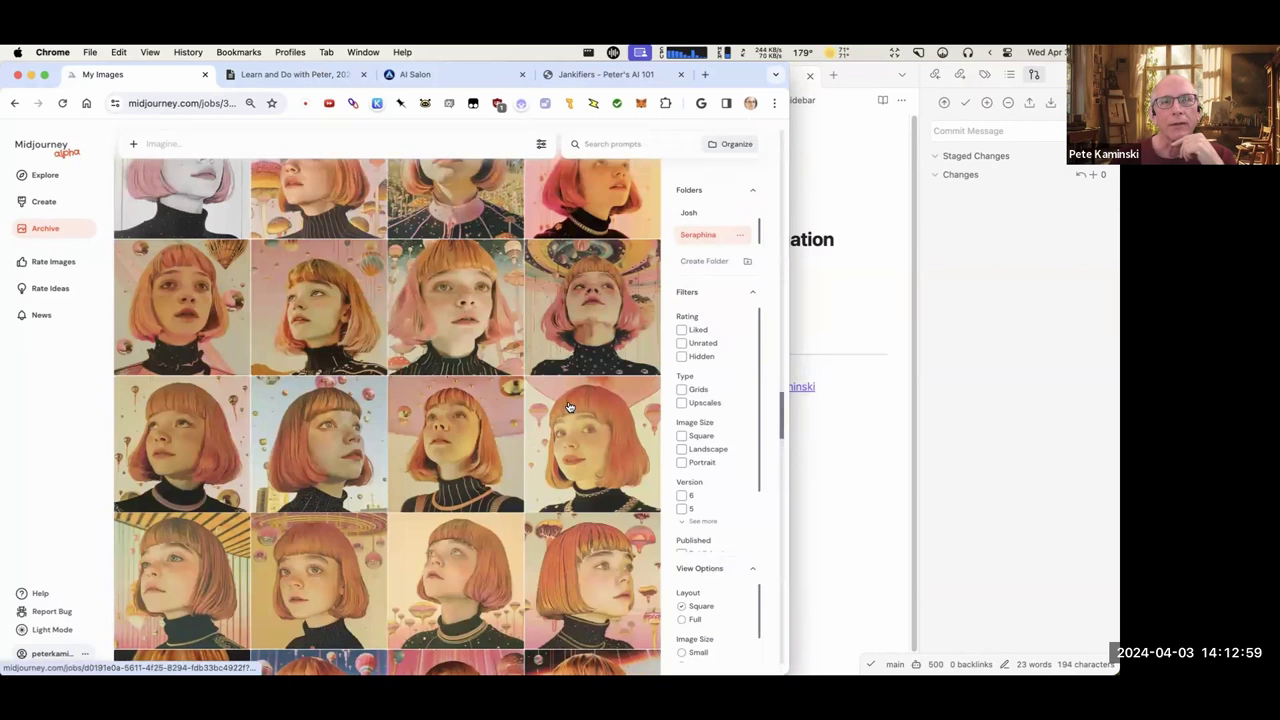
pyautogui.scroll(-1, 561, 391)
pyautogui.scroll(5, 559, 392)
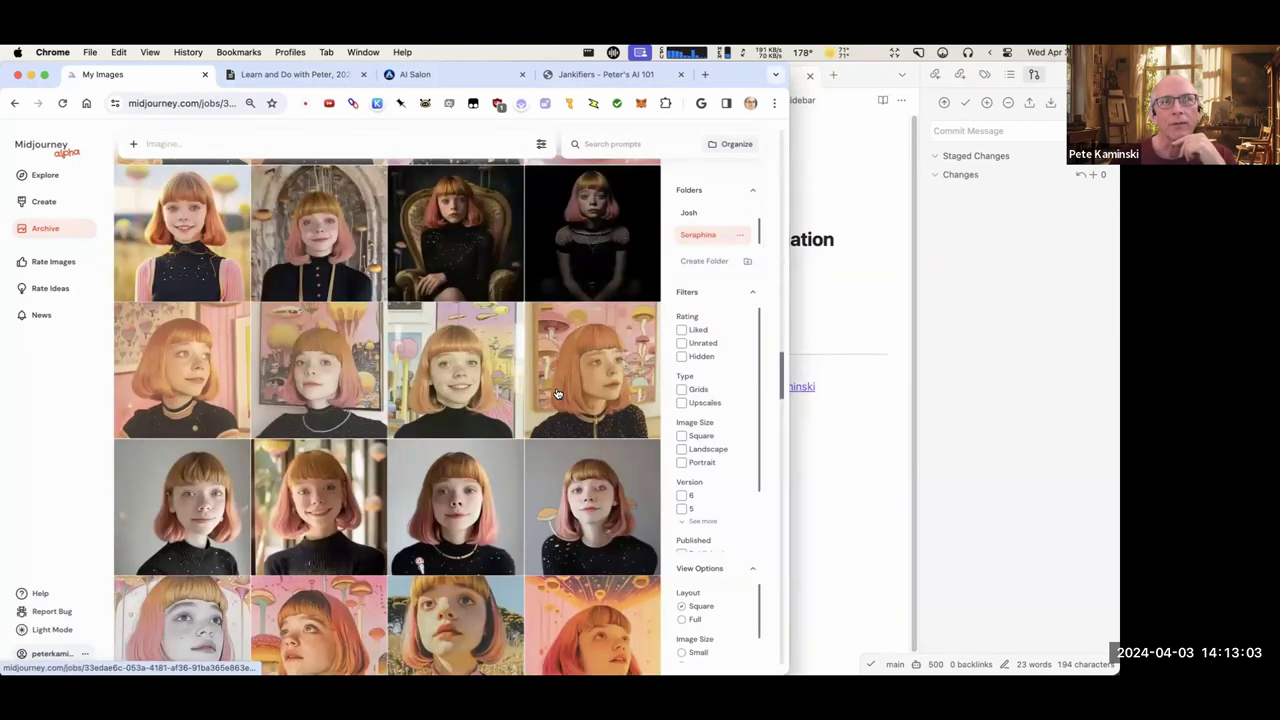
pyautogui.scroll(1, 557, 392)
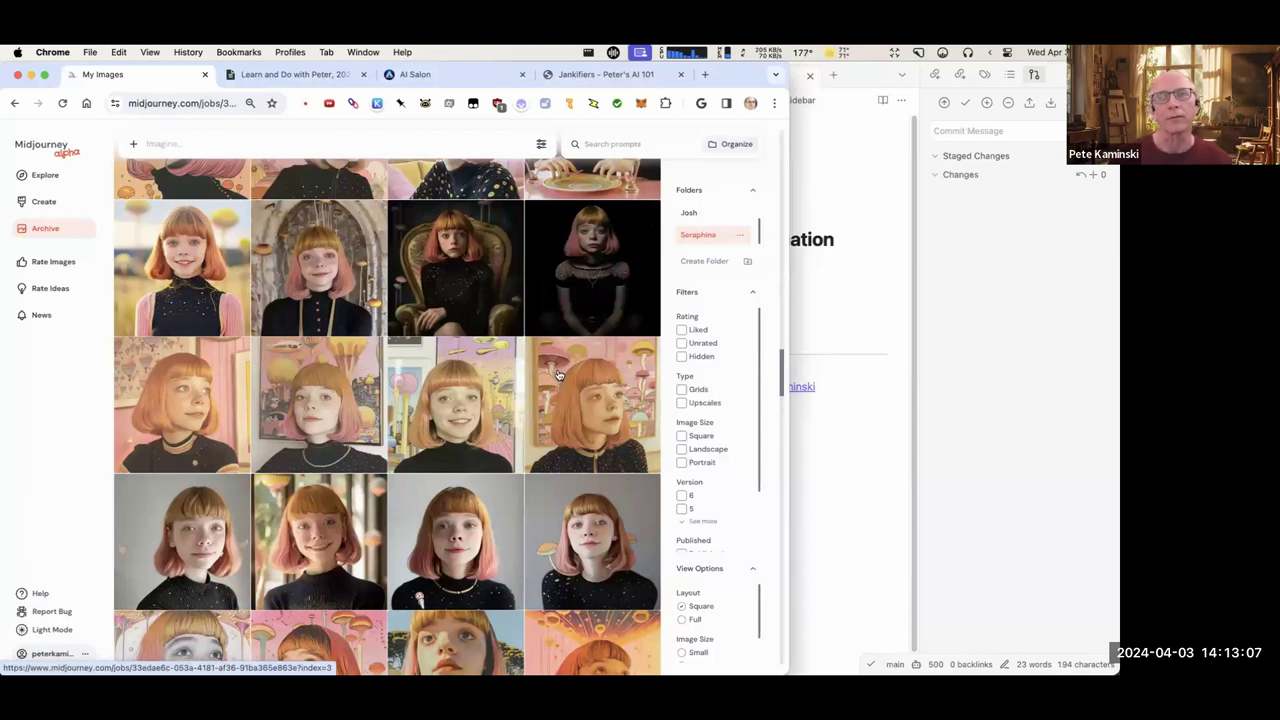
pyautogui.scroll(1, 559, 374)
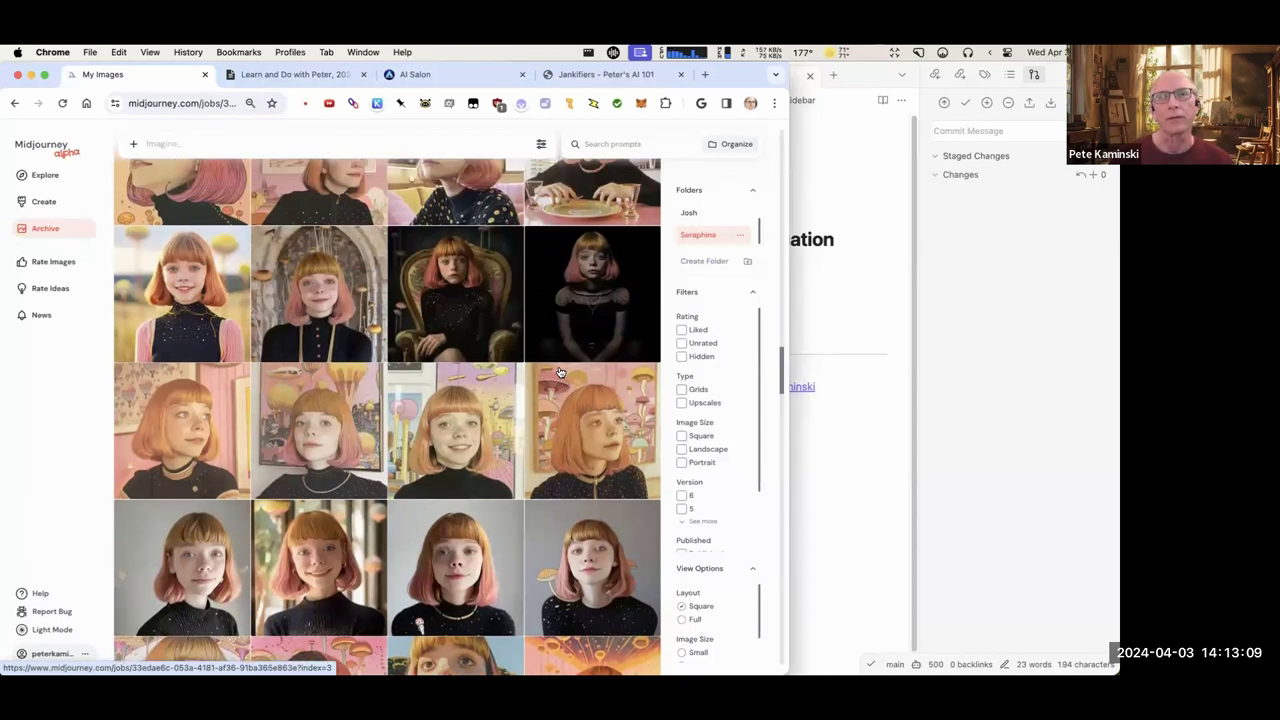
# Find the newer cw 10 "full-body portrait" set in the grid and view its red-haired and armchair images at full size.
pyautogui.scroll(10, 558, 370)
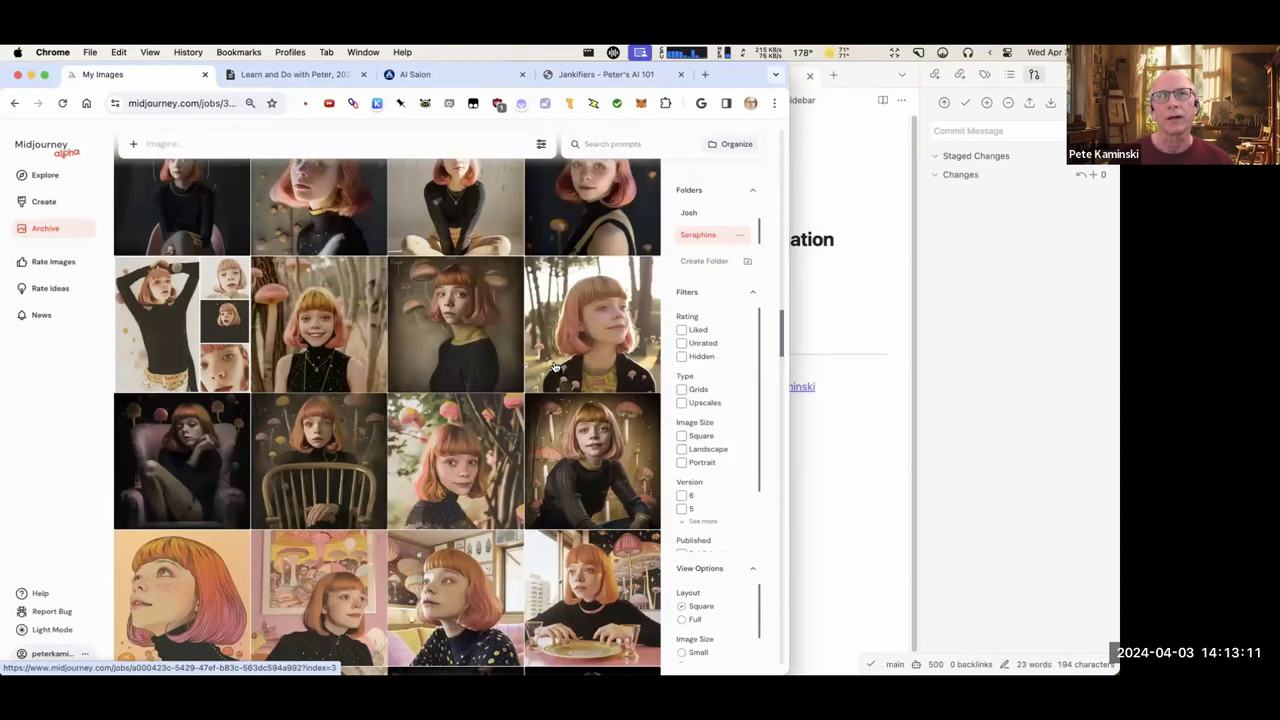
pyautogui.scroll(10, 555, 367)
pyautogui.scroll(2, 403, 412)
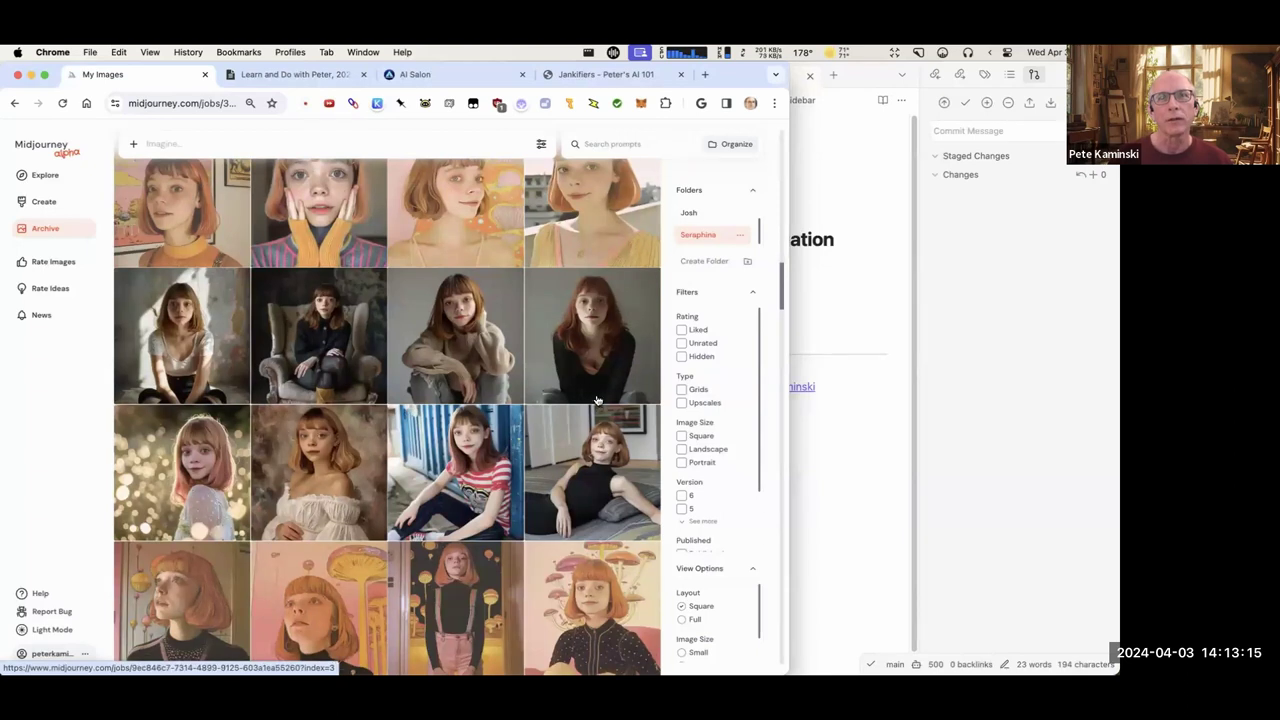
pyautogui.click(596, 400)
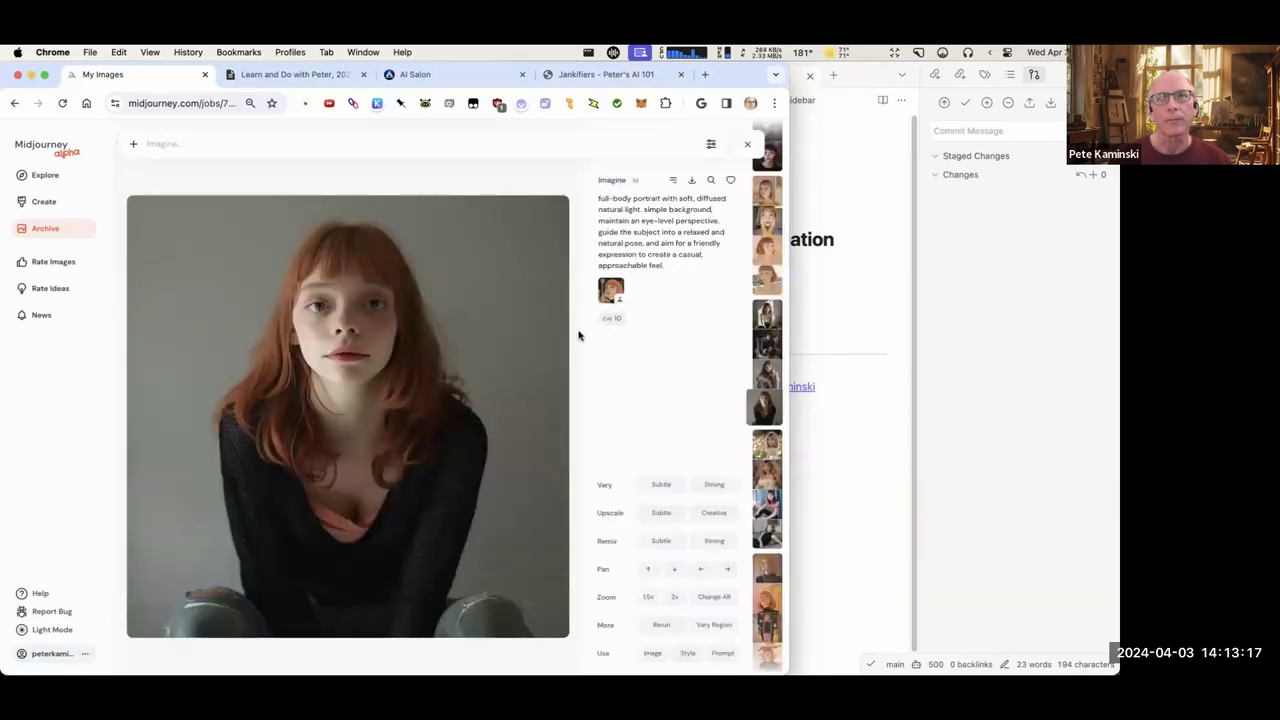
pyautogui.scroll(2, 551, 342)
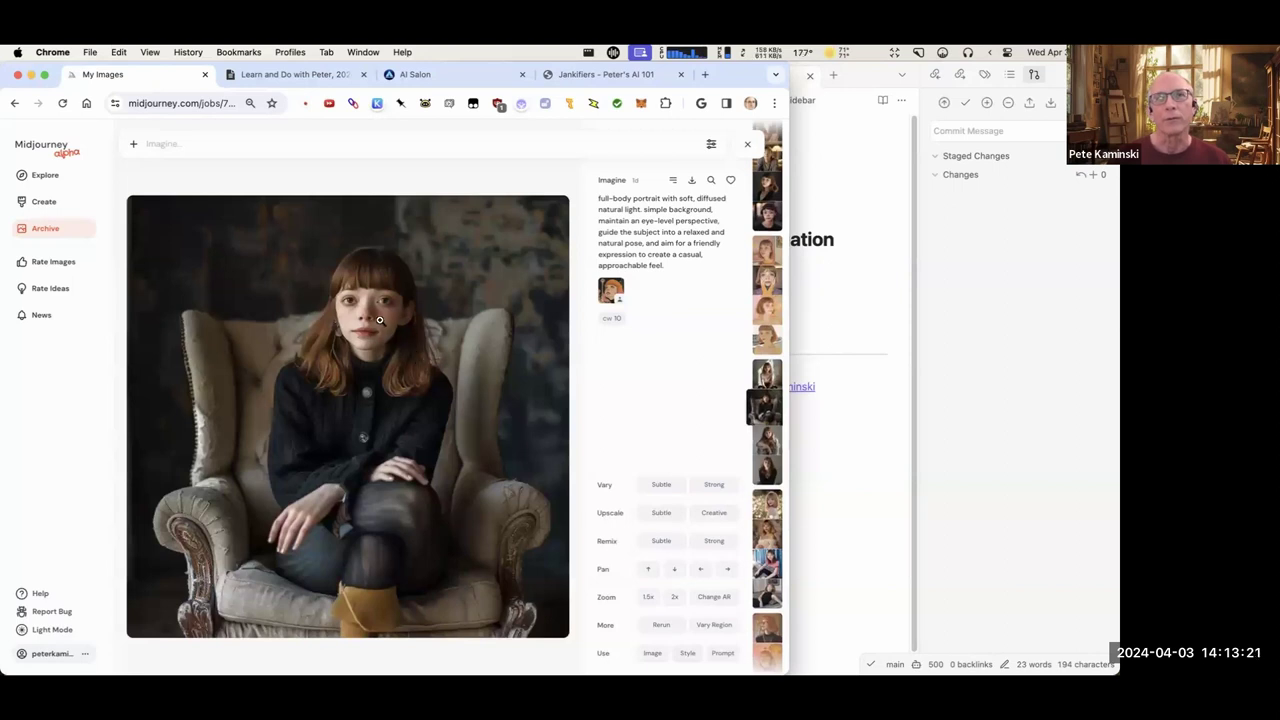
# View the cw 10, chaos 40 portraits, from the yellow-dress rooftop image to the one with hands on the cheeks.
pyautogui.scroll(3, 437, 332)
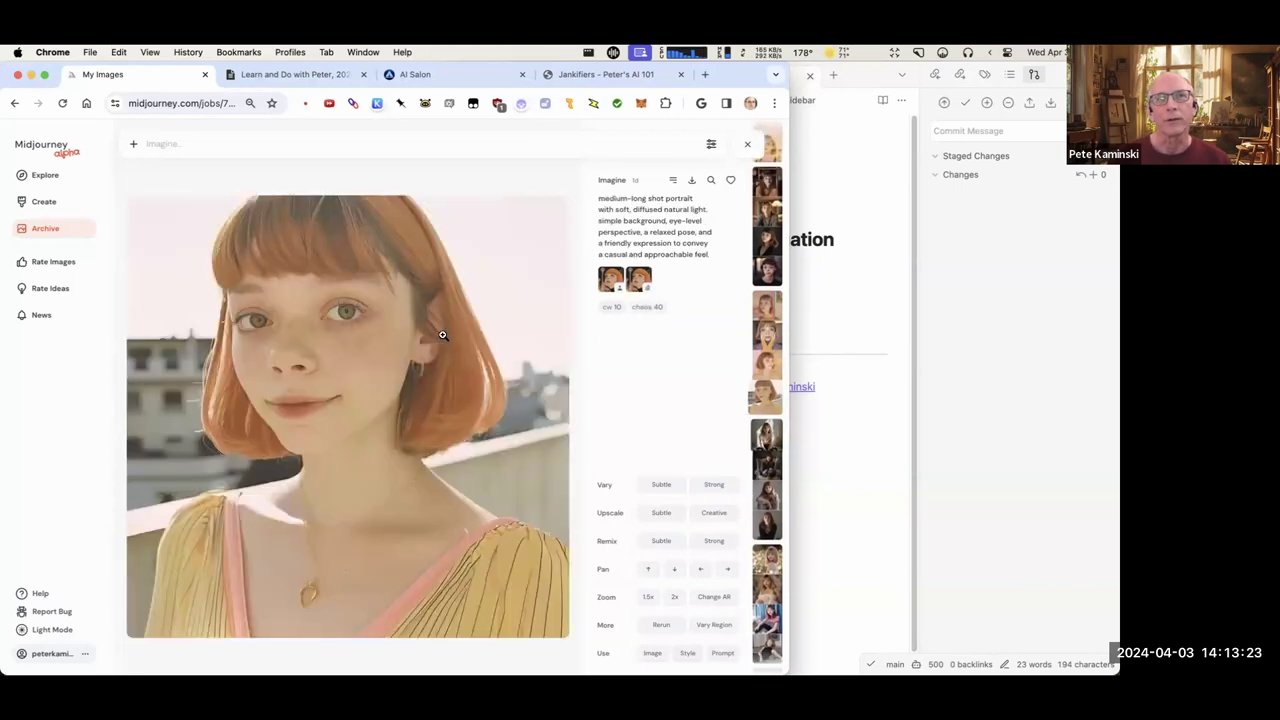
pyautogui.scroll(3, 444, 338)
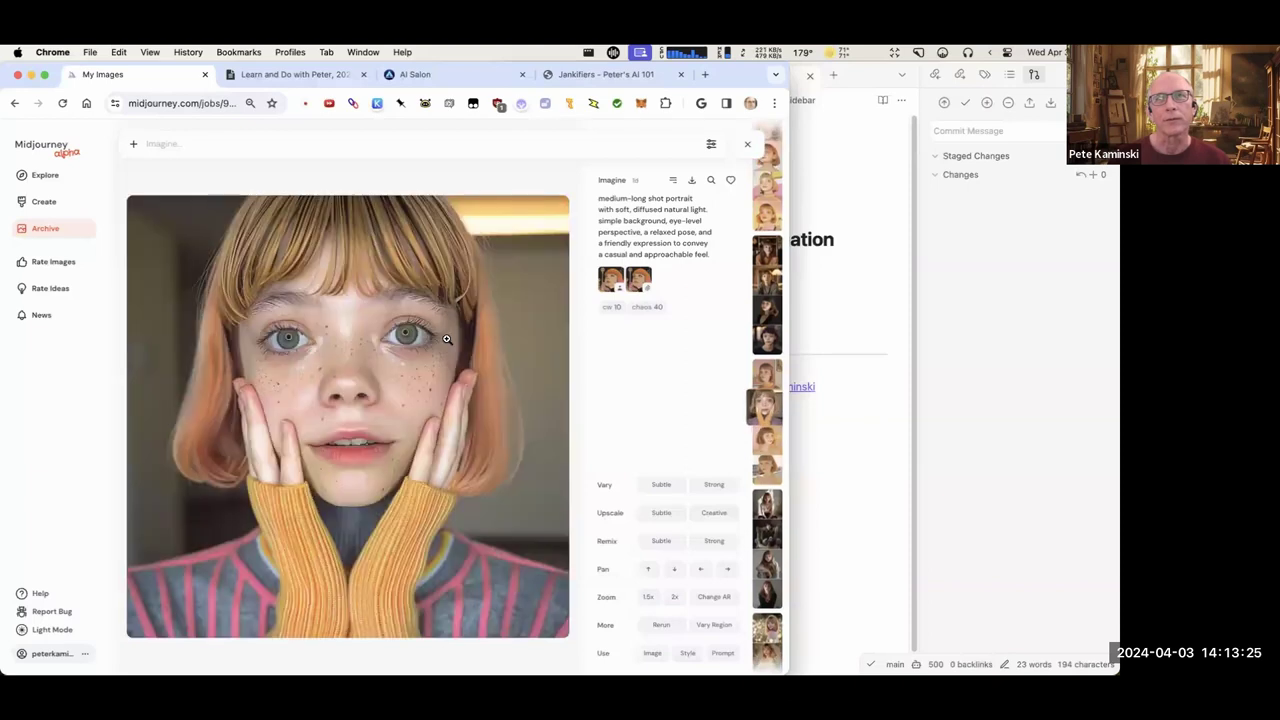
pyautogui.scroll(1, 450, 340)
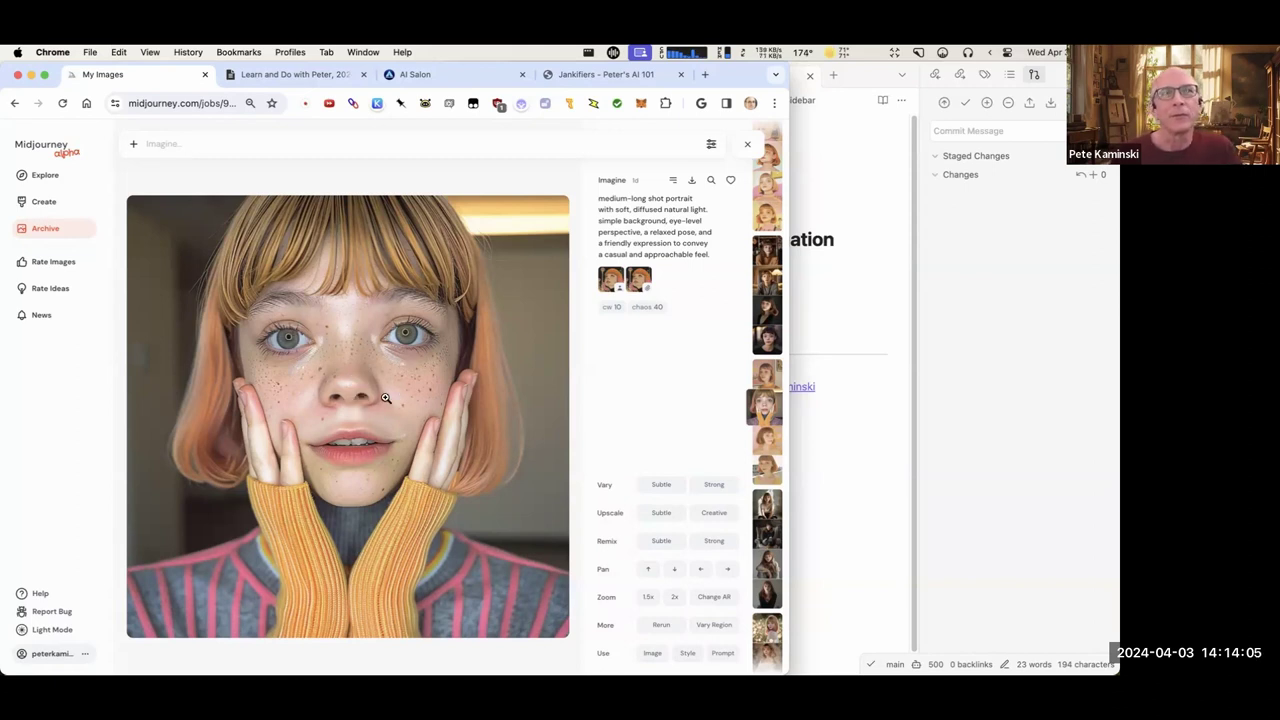
# View the cw 10 medium-long shot portraits of the dark-haired character in black clothing at full size, and return to the grid.
pyautogui.press('Down')
pyautogui.press('Down')
pyautogui.press('Down')
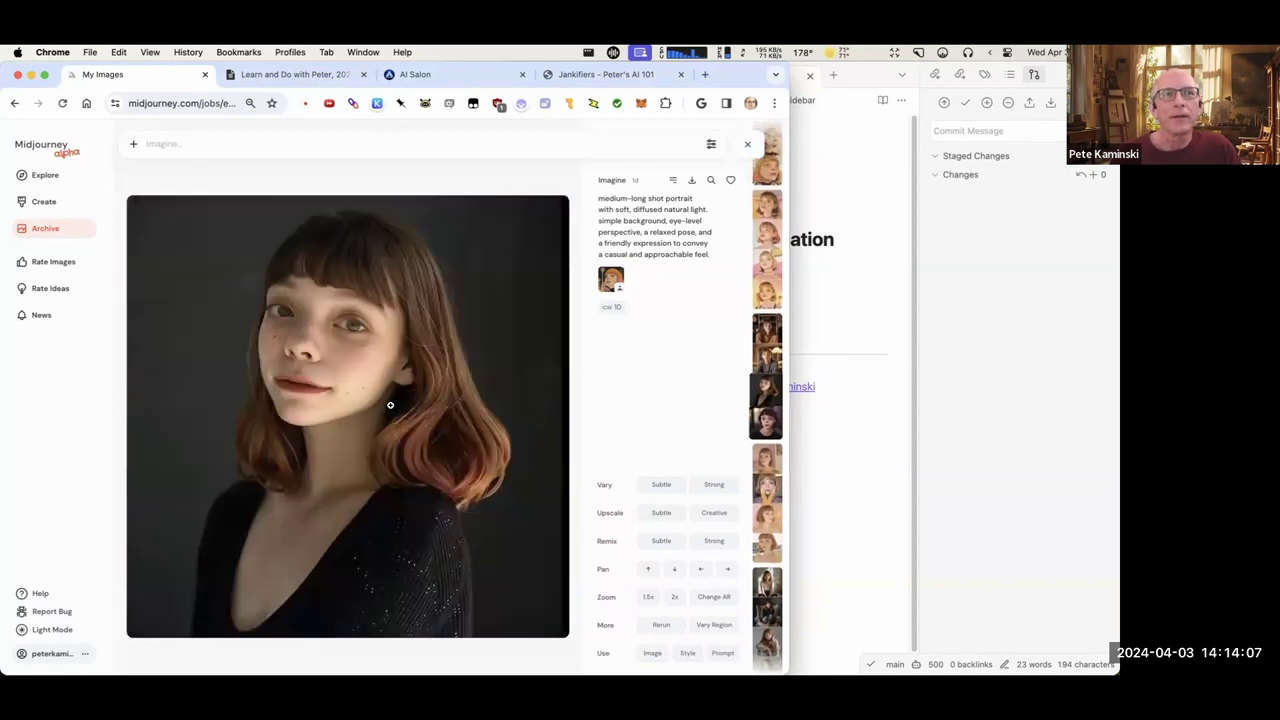
pyautogui.press('Down')
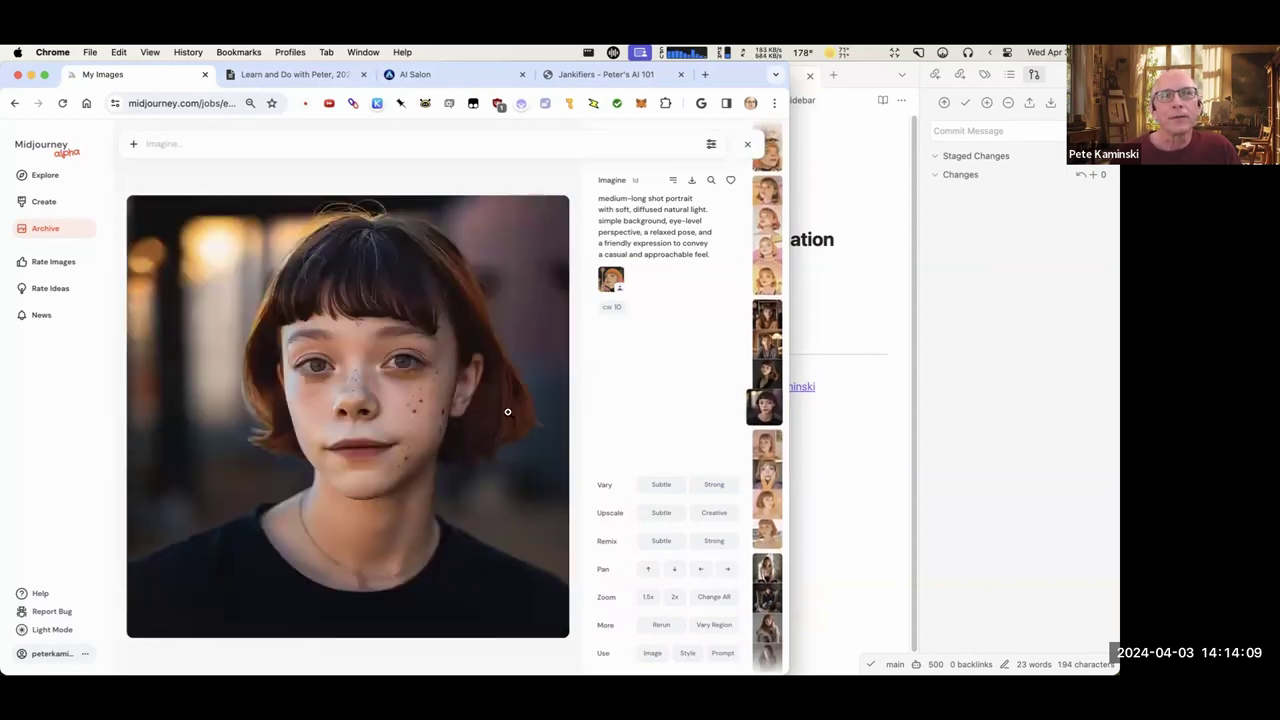
pyautogui.press('Down')
pyautogui.press('Up')
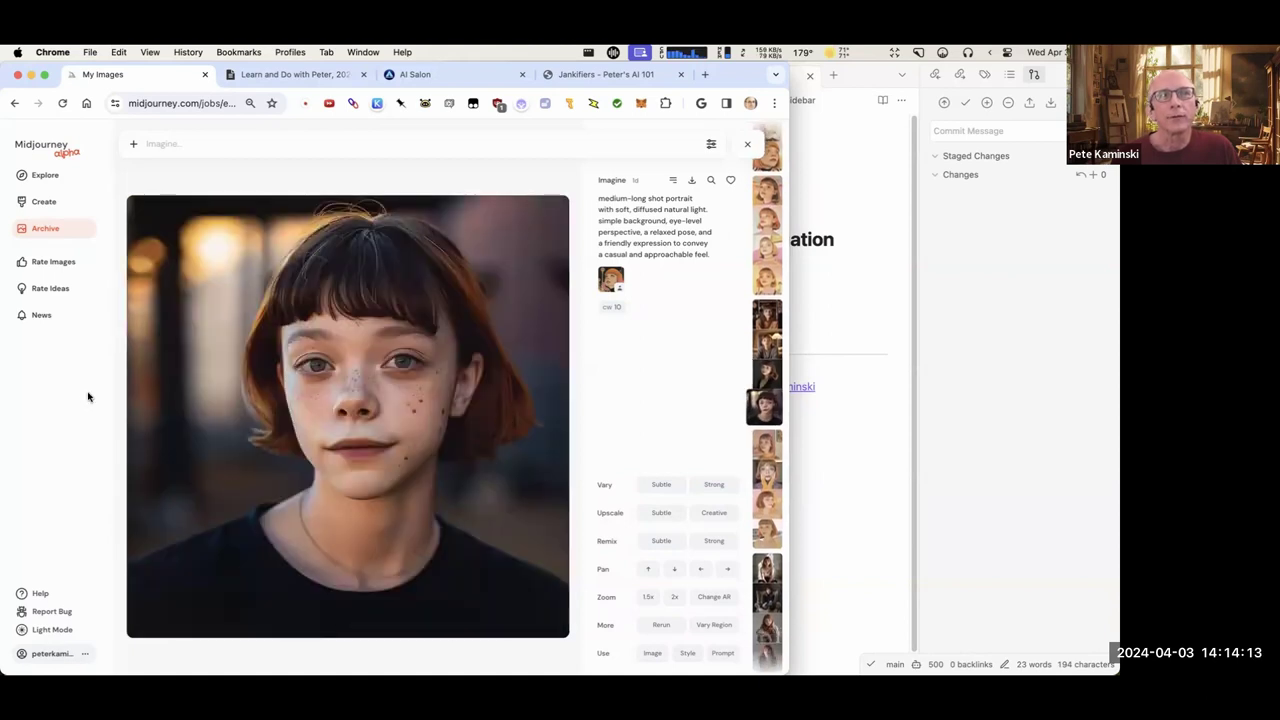
pyautogui.click(747, 144)
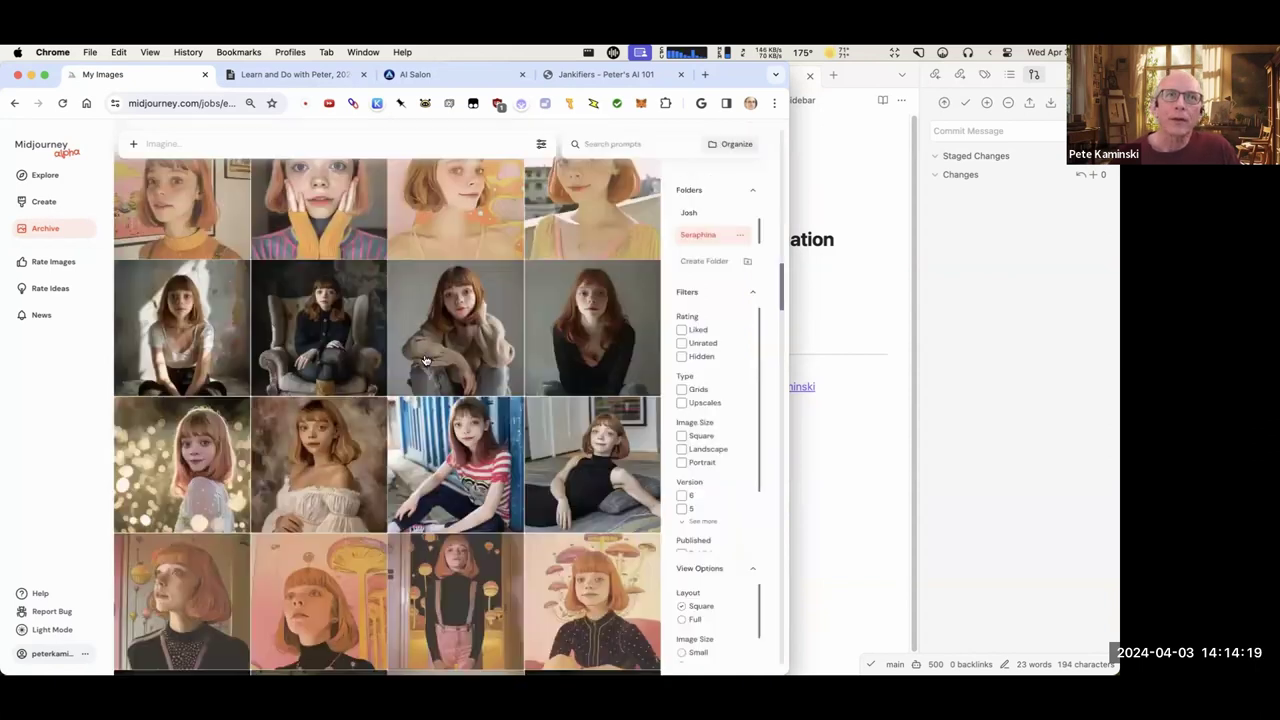
# Browse the Seraphina folder's grid from the cloaked-character reference sheets through the portrait sets to the pink-and-orange-haired reference sheets.
pyautogui.scroll(20, 409, 350)
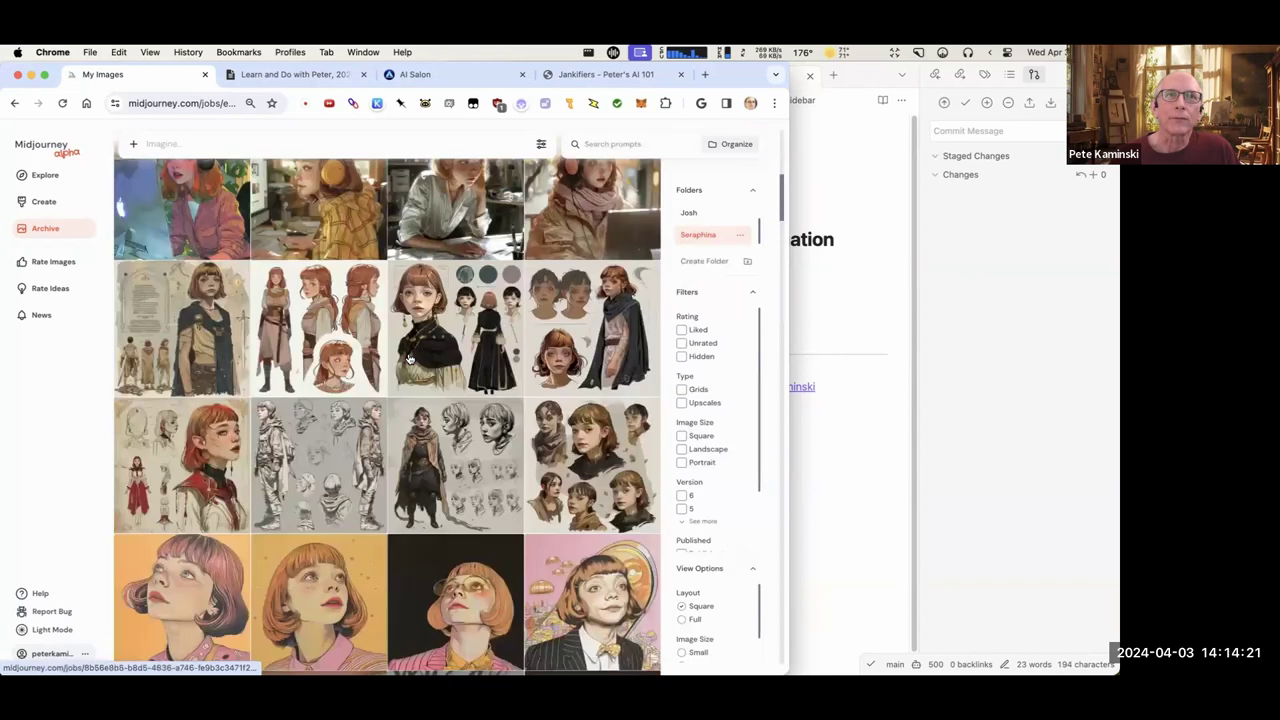
pyautogui.scroll(2, 409, 358)
pyautogui.scroll(-5, 409, 358)
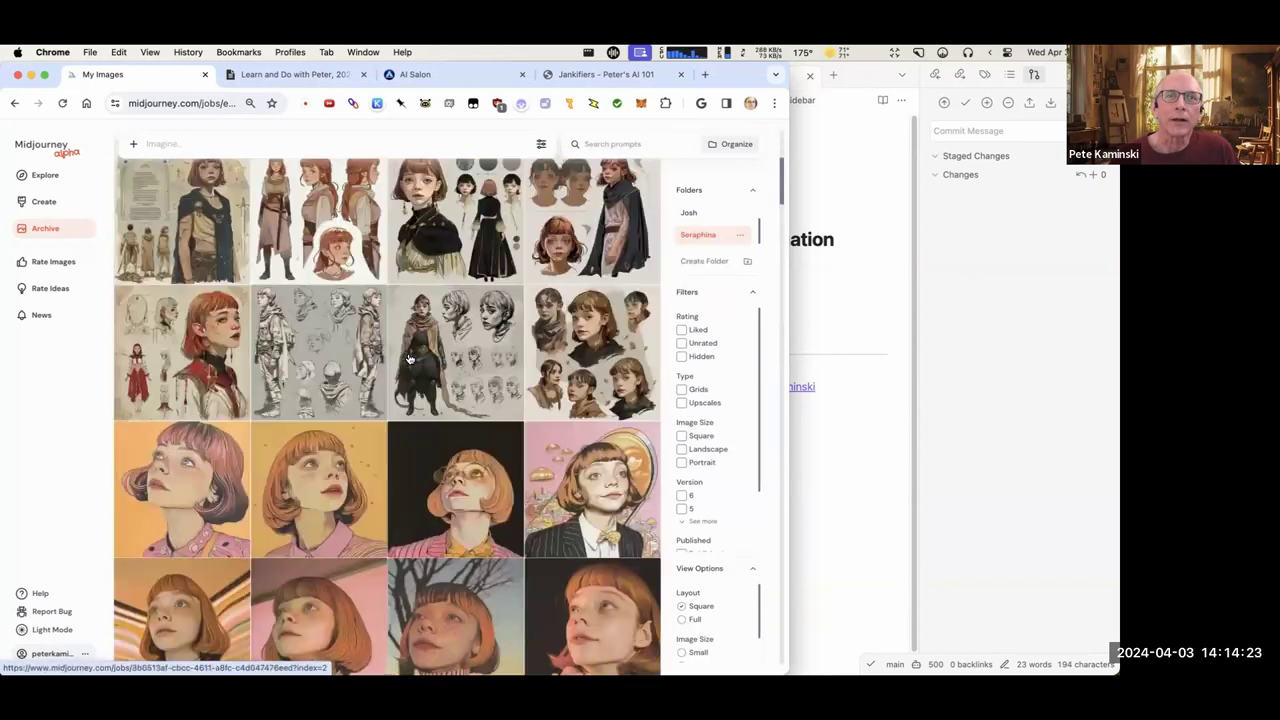
pyautogui.scroll(-15, 409, 358)
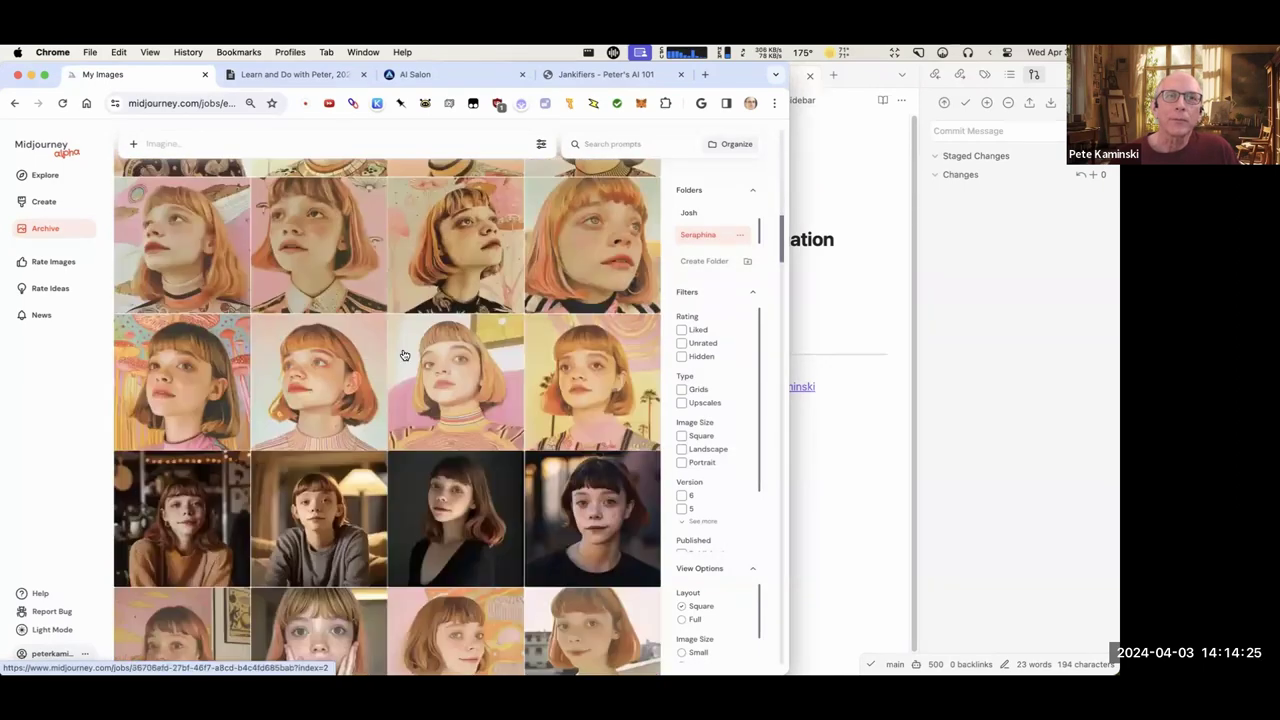
pyautogui.scroll(-15, 404, 355)
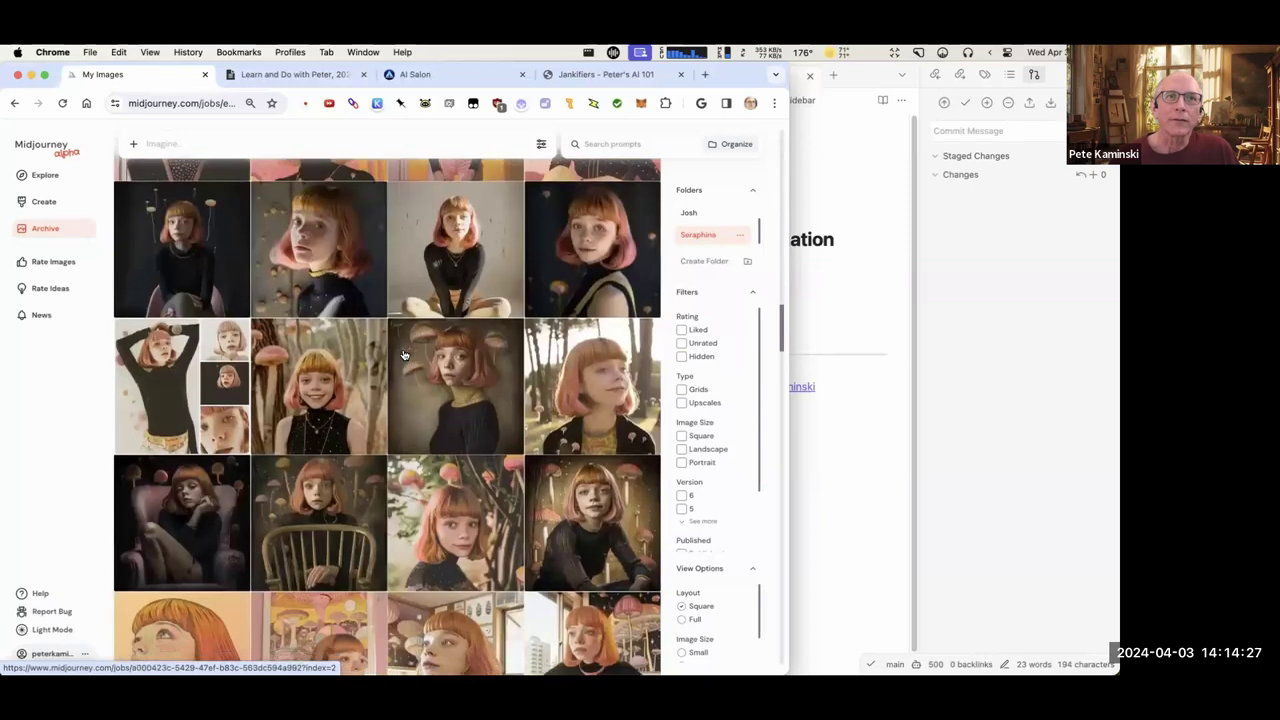
pyautogui.scroll(-2, 403, 357)
pyautogui.scroll(-4, 484, 348)
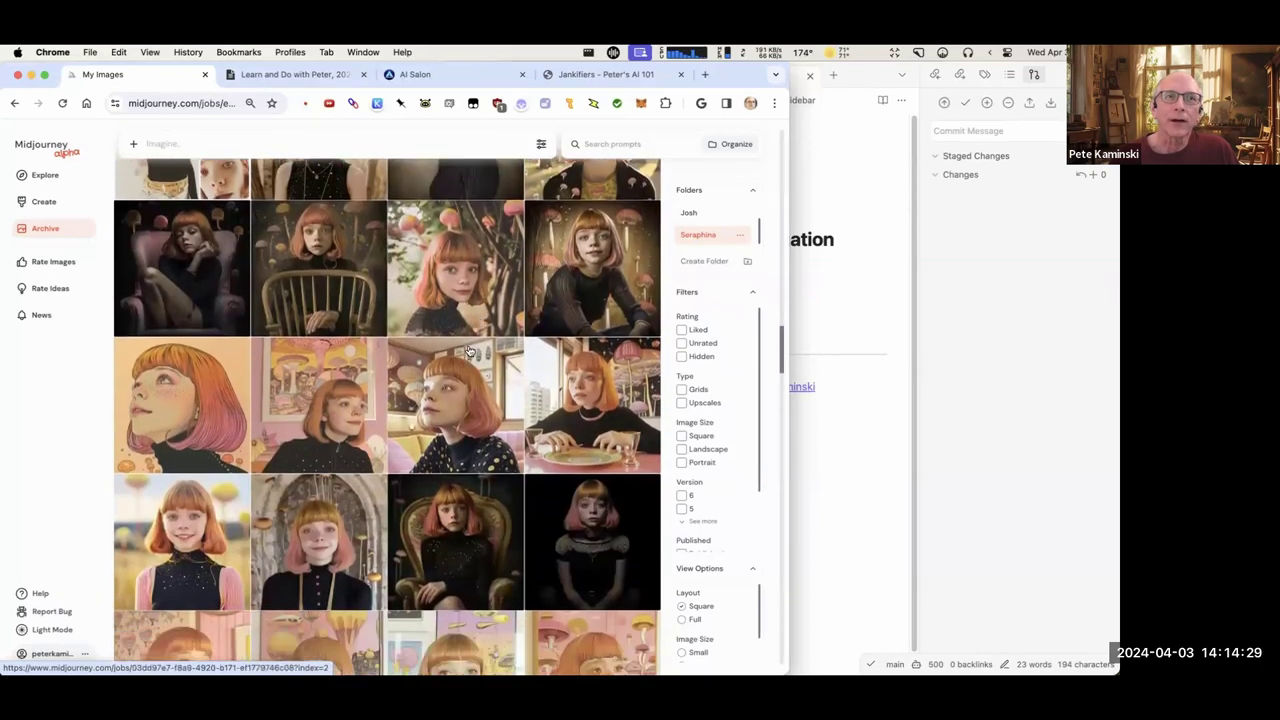
pyautogui.scroll(-4, 407, 357)
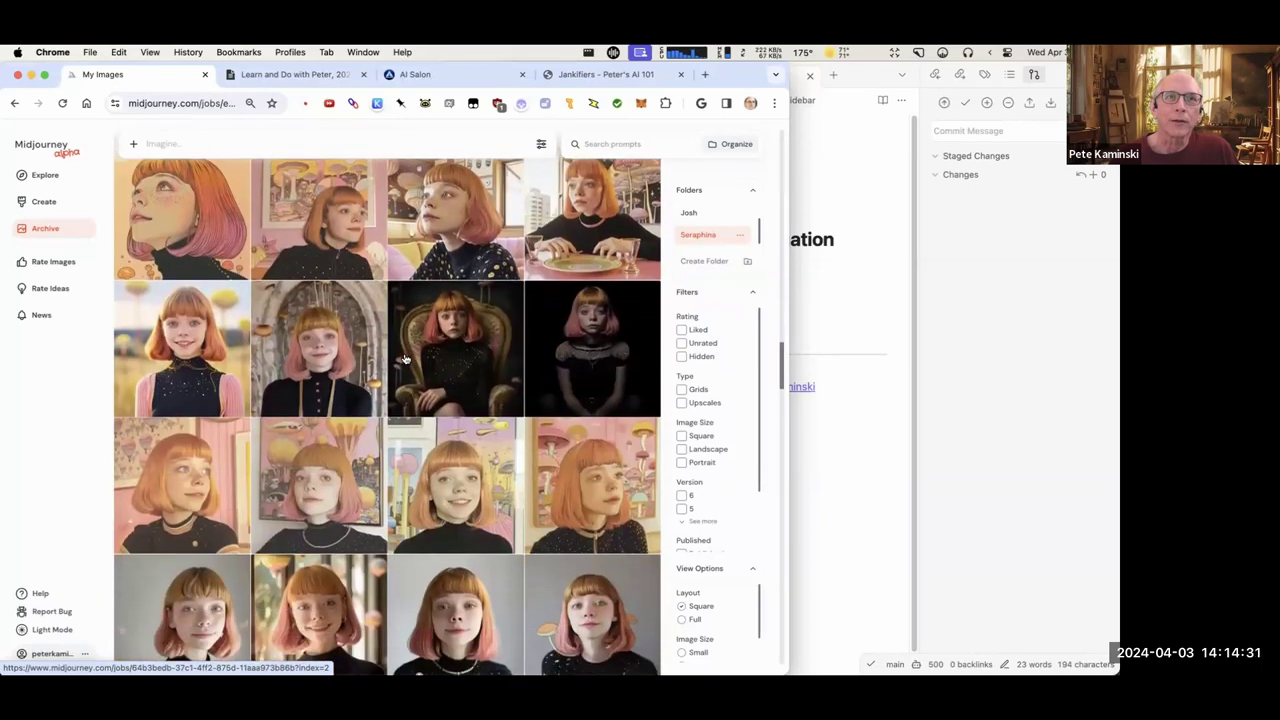
pyautogui.scroll(-10, 405, 358)
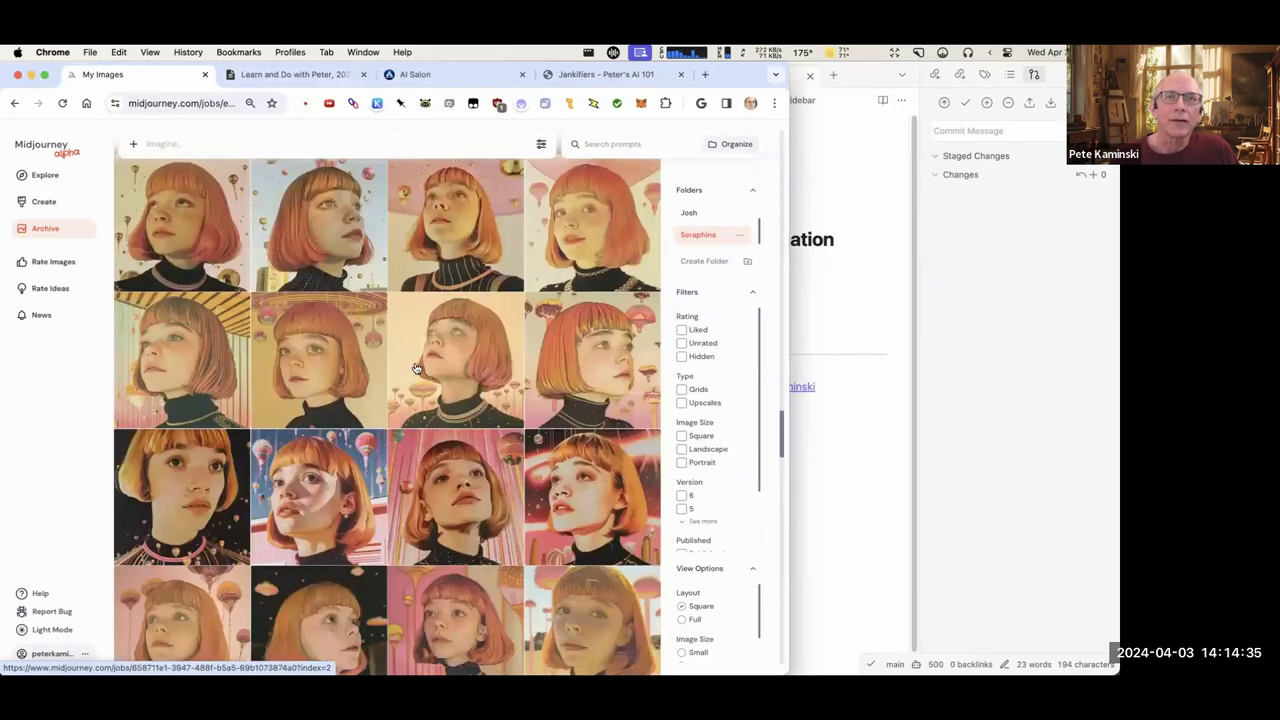
pyautogui.scroll(-10, 415, 369)
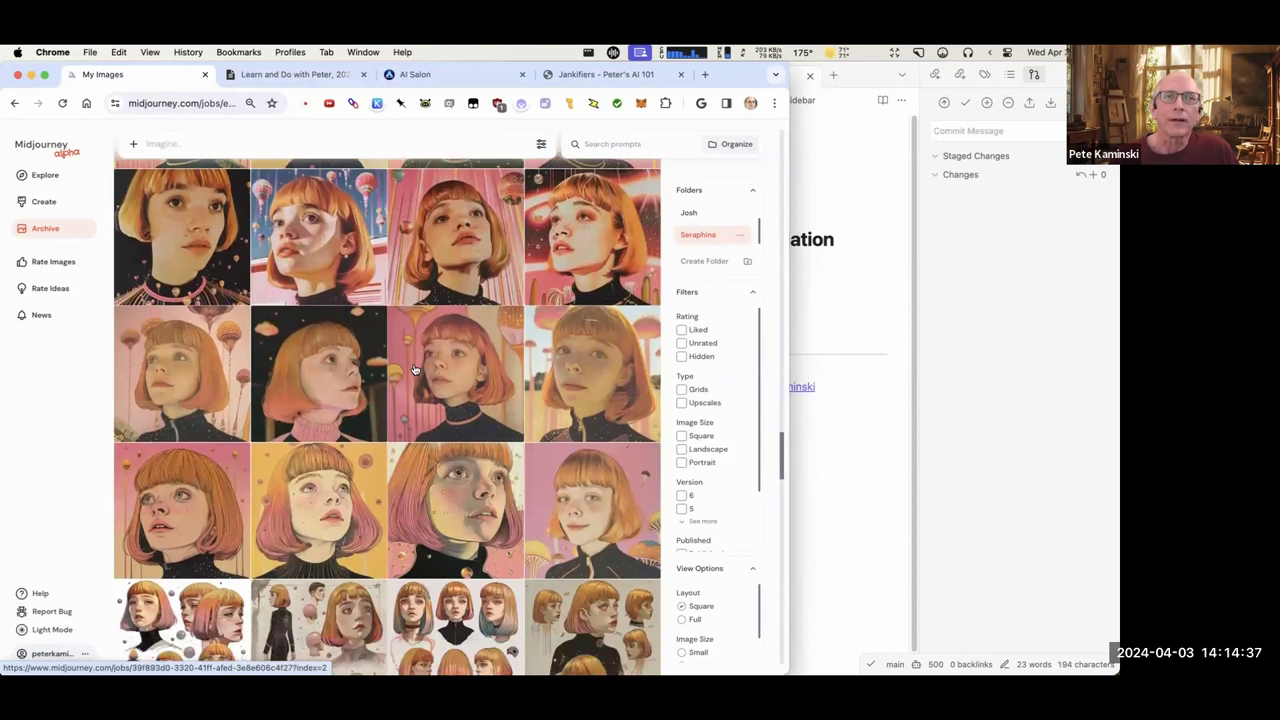
pyautogui.scroll(-6, 415, 369)
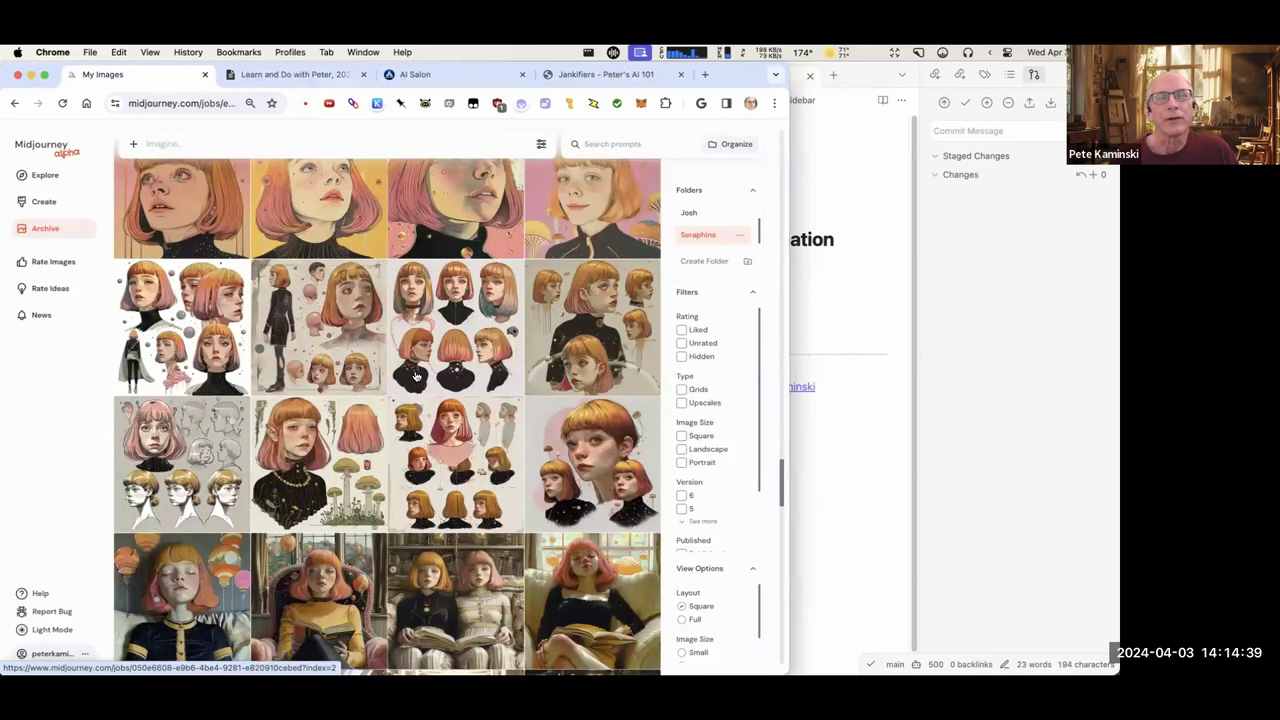
# Go back to the black-turtleneck portraits with balloon backgrounds and compare their rows in the grid.
pyautogui.scroll(-15, 415, 375)
pyautogui.scroll(-10, 398, 373)
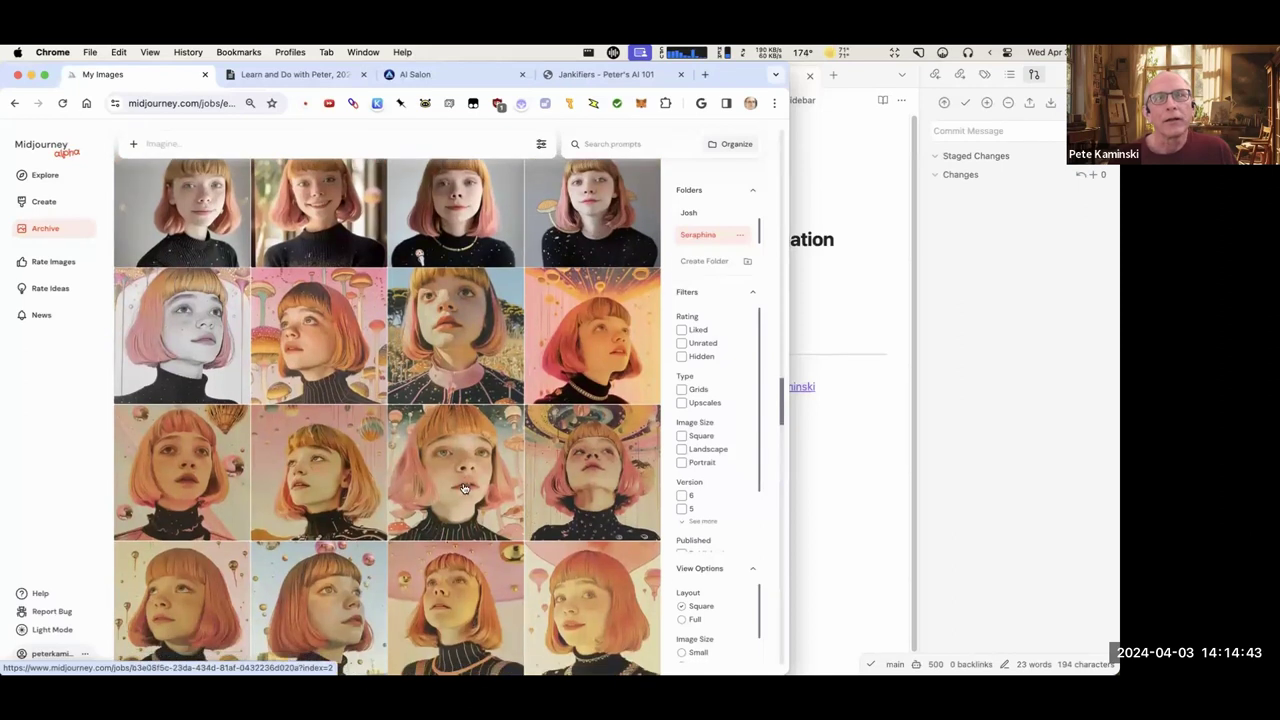
pyautogui.scroll(-2, 460, 475)
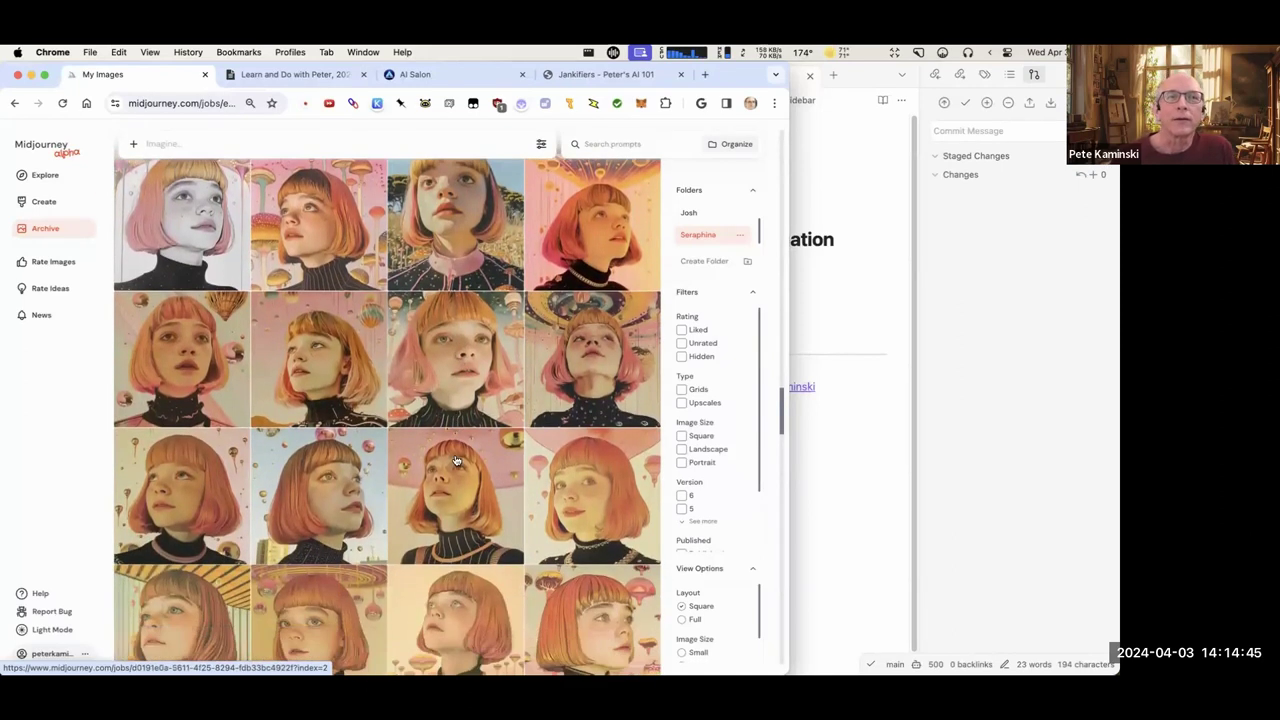
pyautogui.scroll(-1, 453, 462)
pyautogui.scroll(-1, 450, 464)
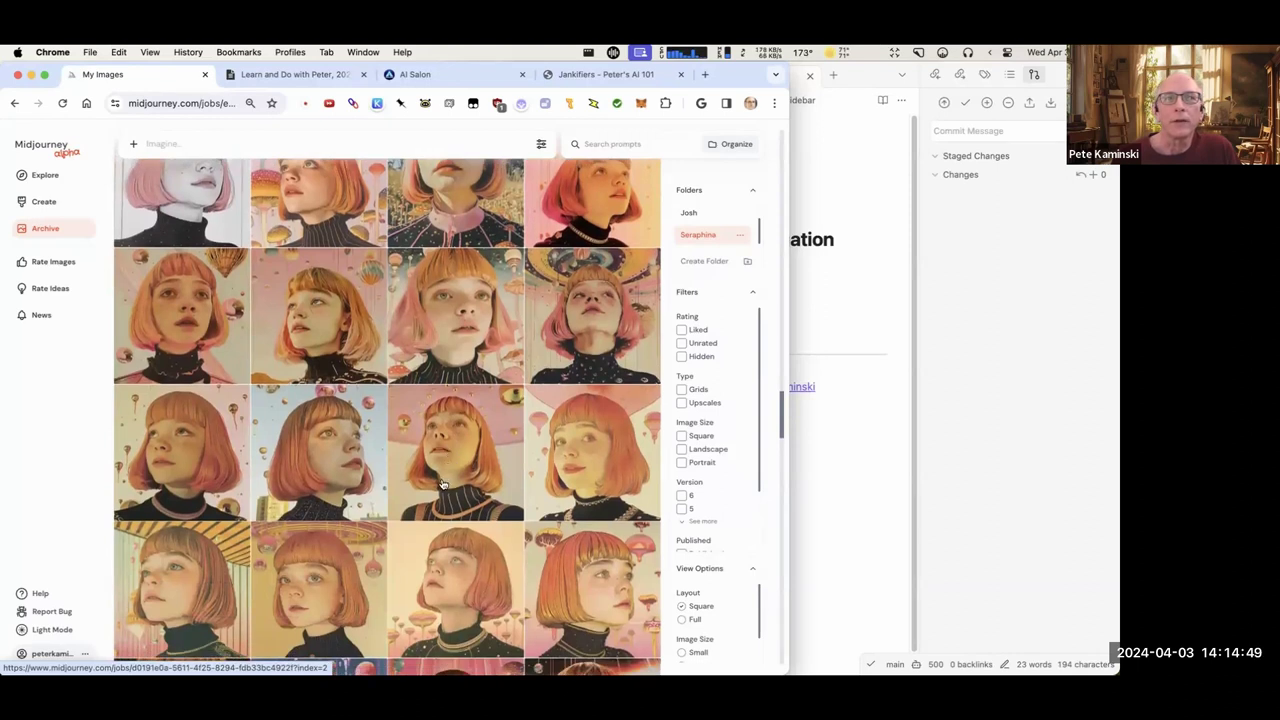
pyautogui.scroll(-1, 443, 484)
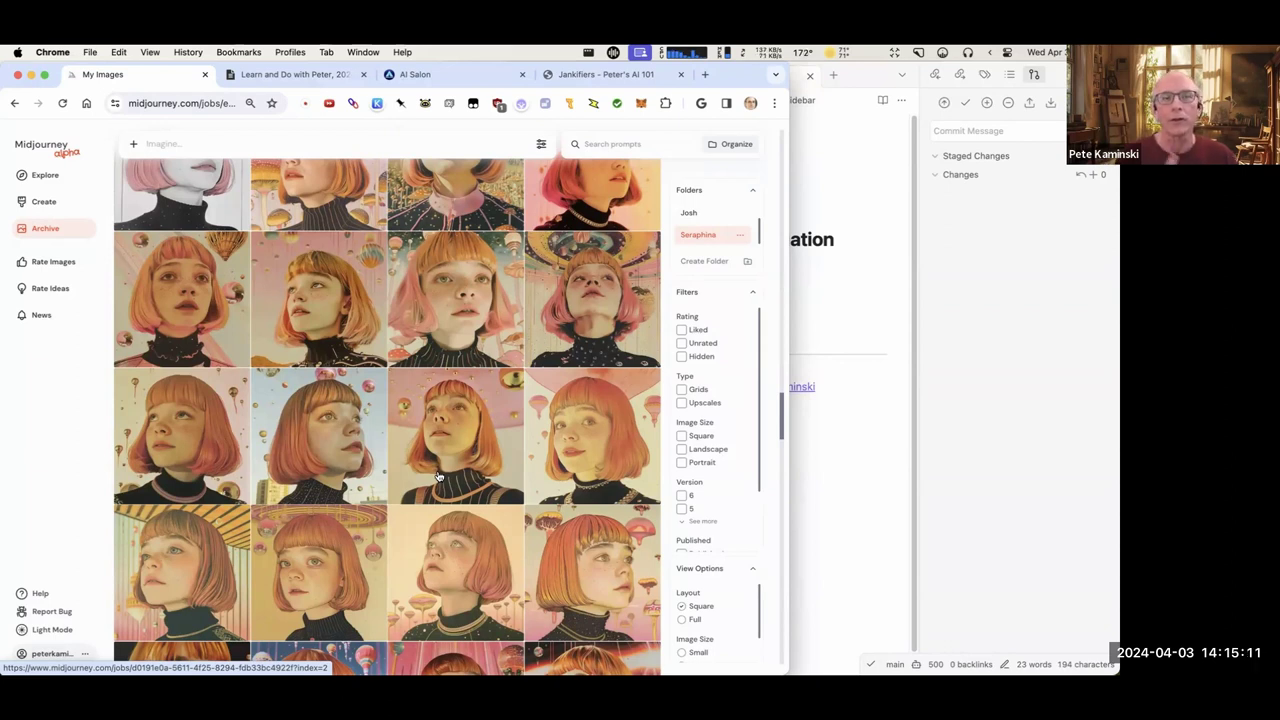
# Find the cw 10, chaos 40 full-body portraits and view them at full size, from the reclining pose to the white off-shoulder dress.
pyautogui.scroll(10, 415, 510)
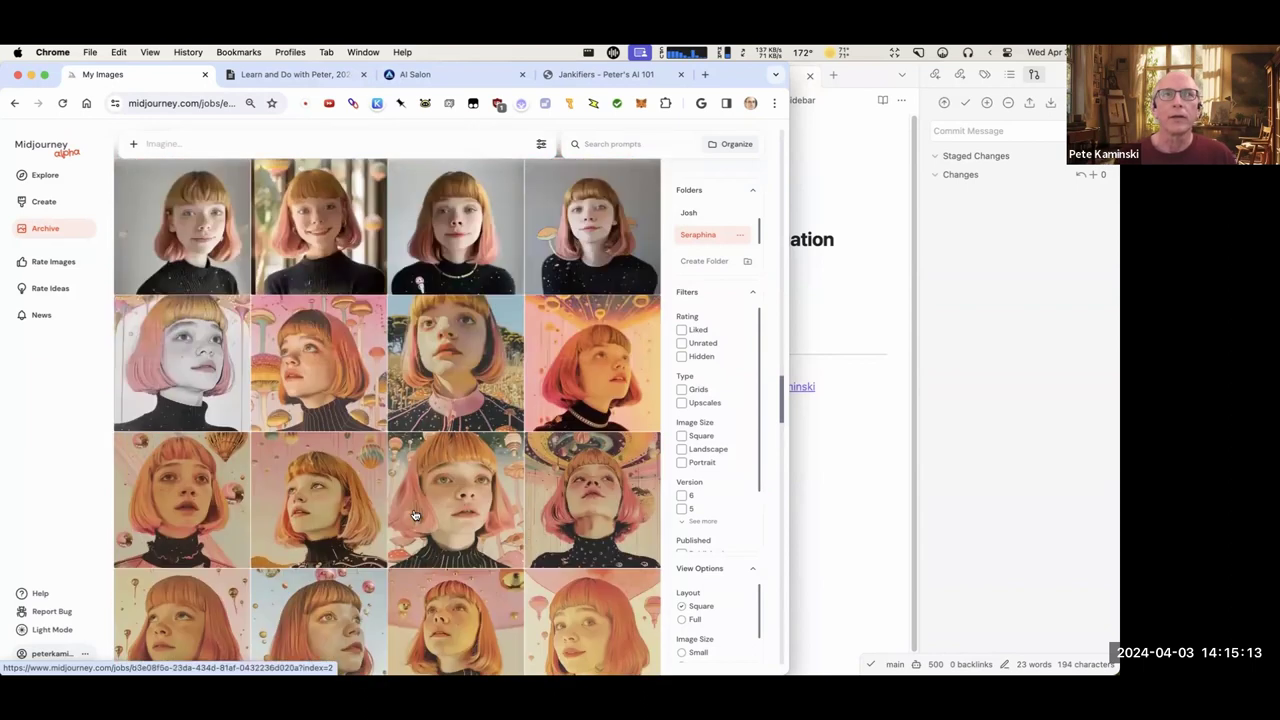
pyautogui.scroll(10, 430, 520)
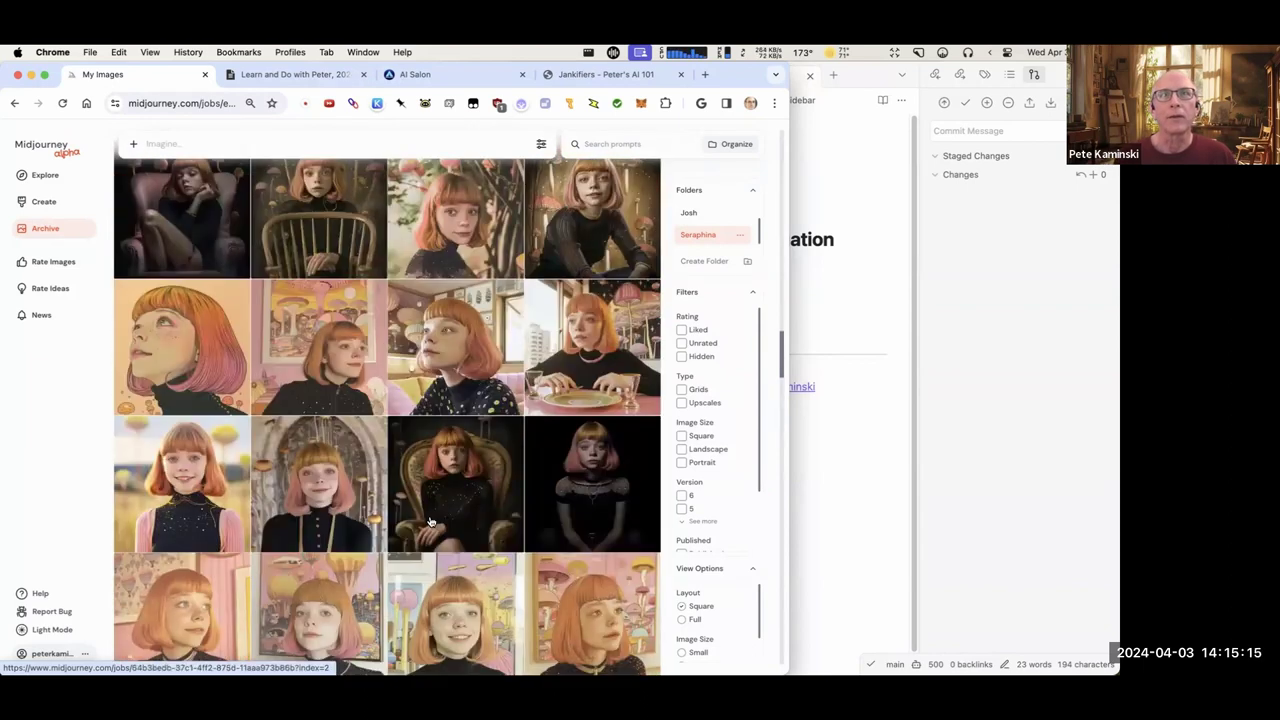
pyautogui.scroll(10, 430, 521)
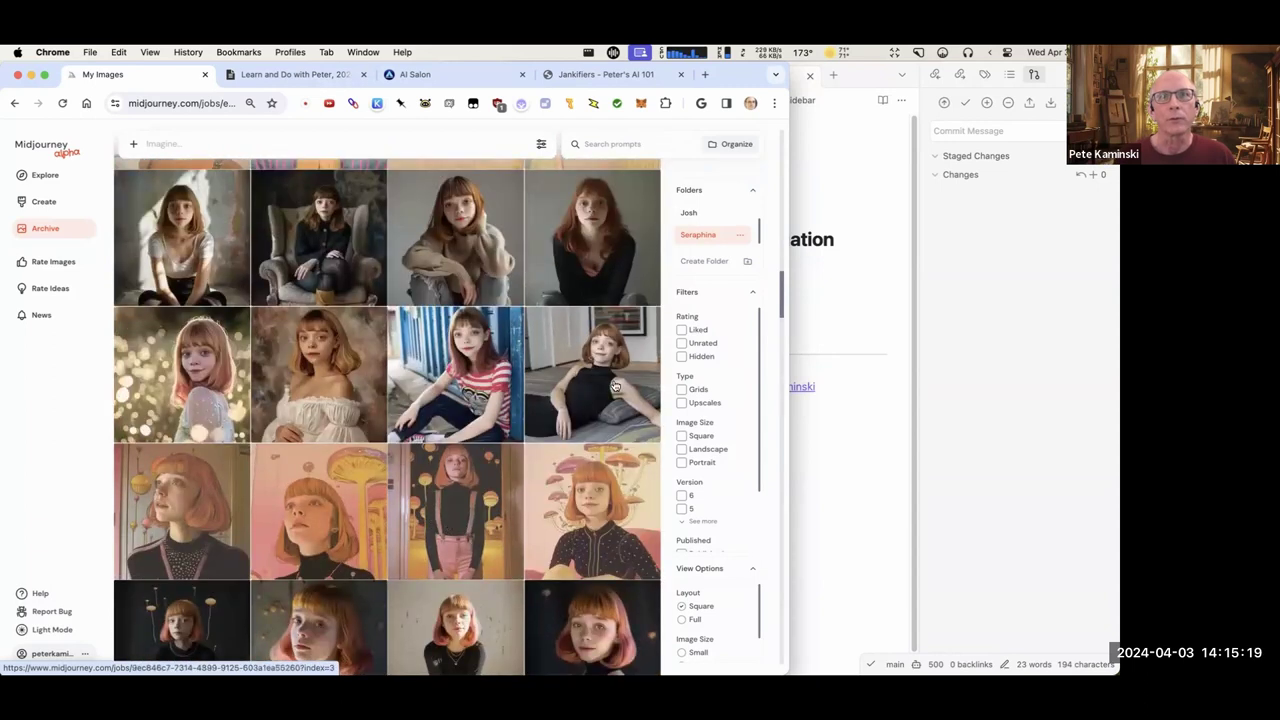
pyautogui.click(567, 377)
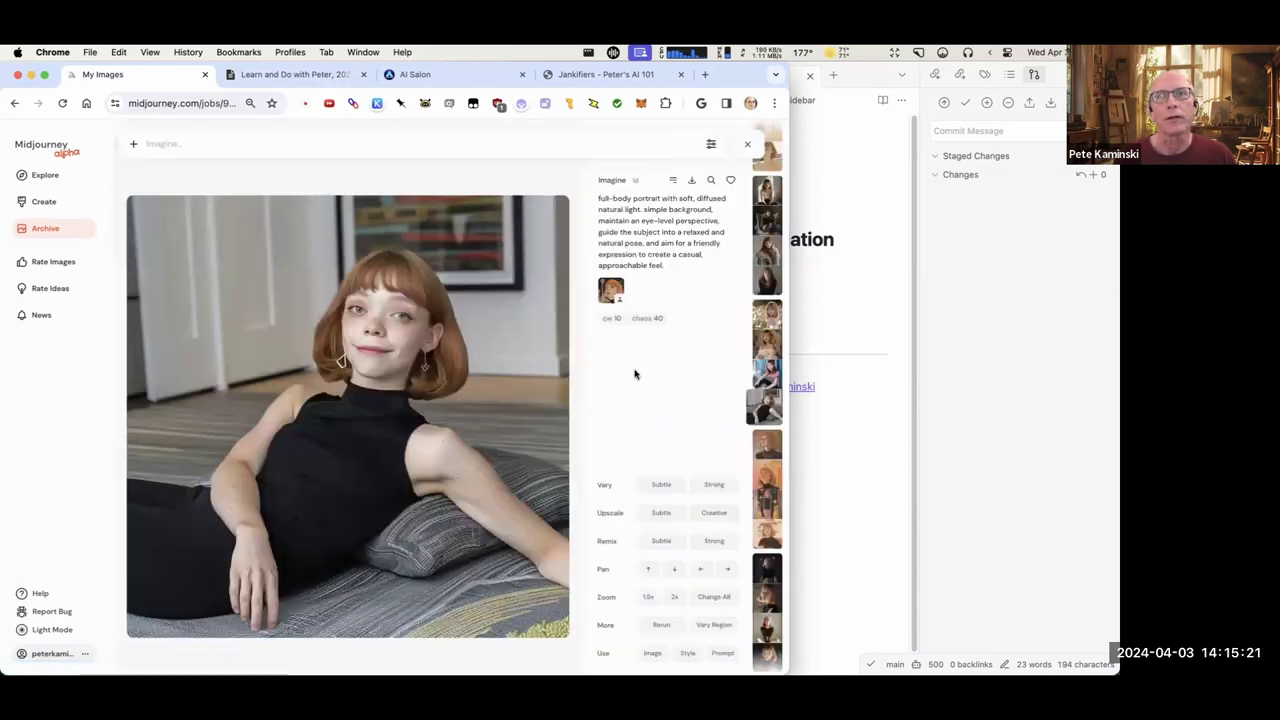
pyautogui.scroll(1, 528, 393)
pyautogui.scroll(-1, 528, 393)
pyautogui.scroll(1, 528, 393)
pyautogui.scroll(1, 493, 413)
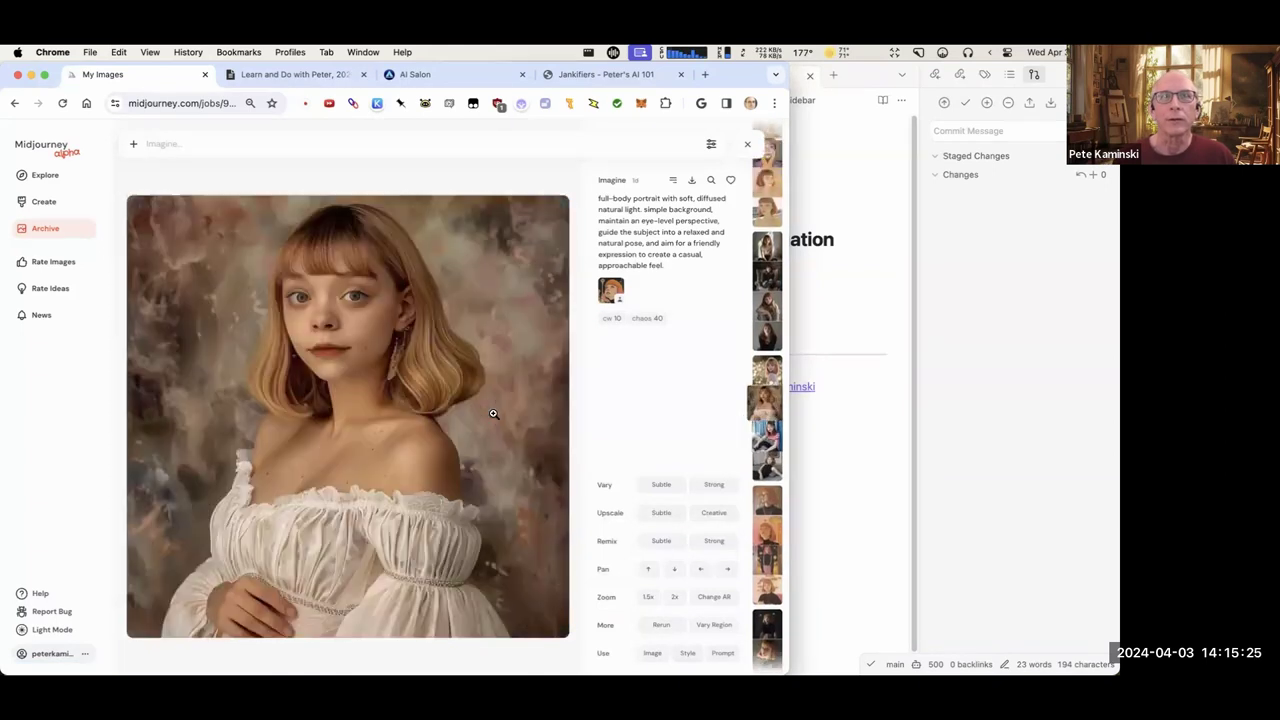
# Compare the full-body portraits without cw, with cw 10 and chaos 40, and with cw 10 only, and close the full-size image.
pyautogui.scroll(-4, 493, 413)
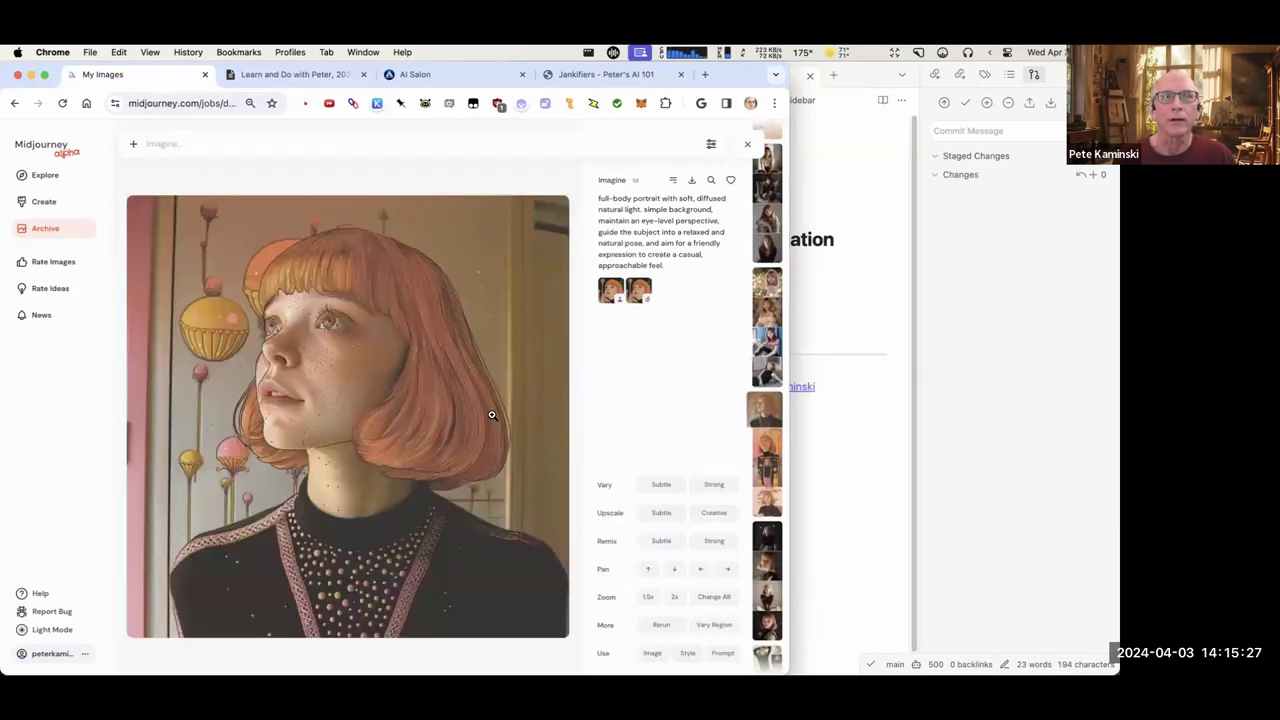
pyautogui.scroll(-4, 492, 415)
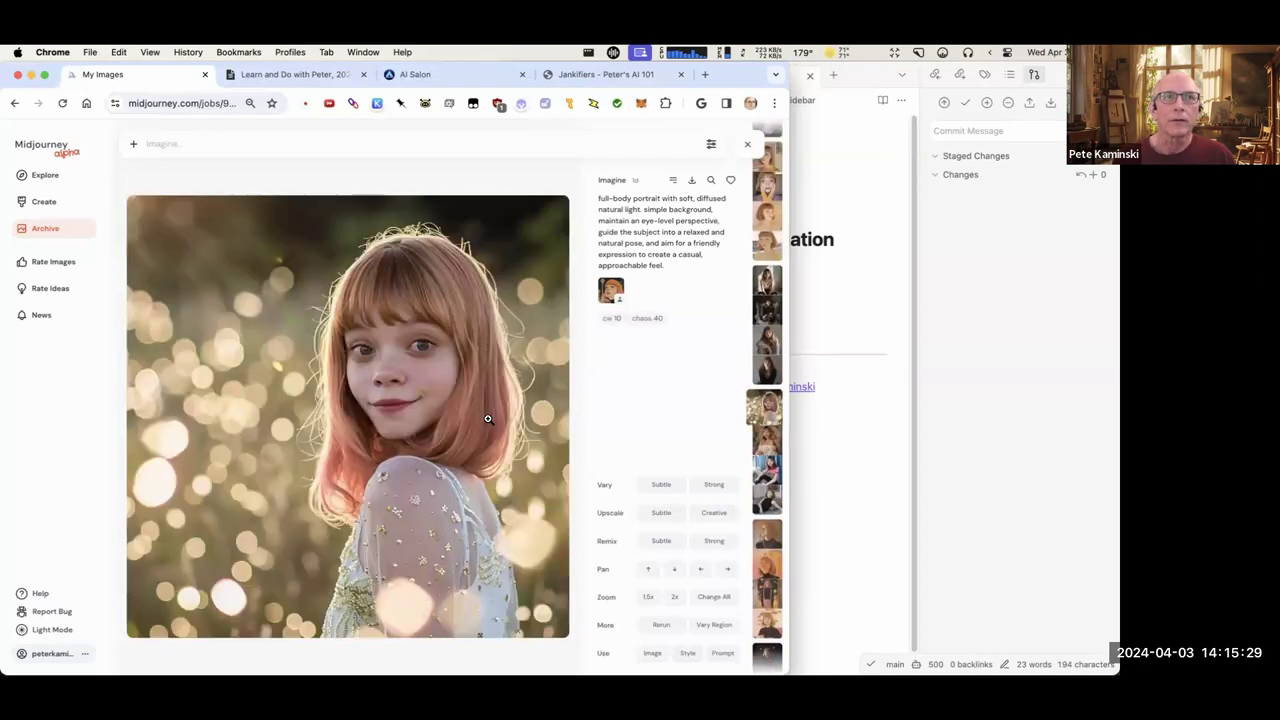
pyautogui.scroll(2, 488, 419)
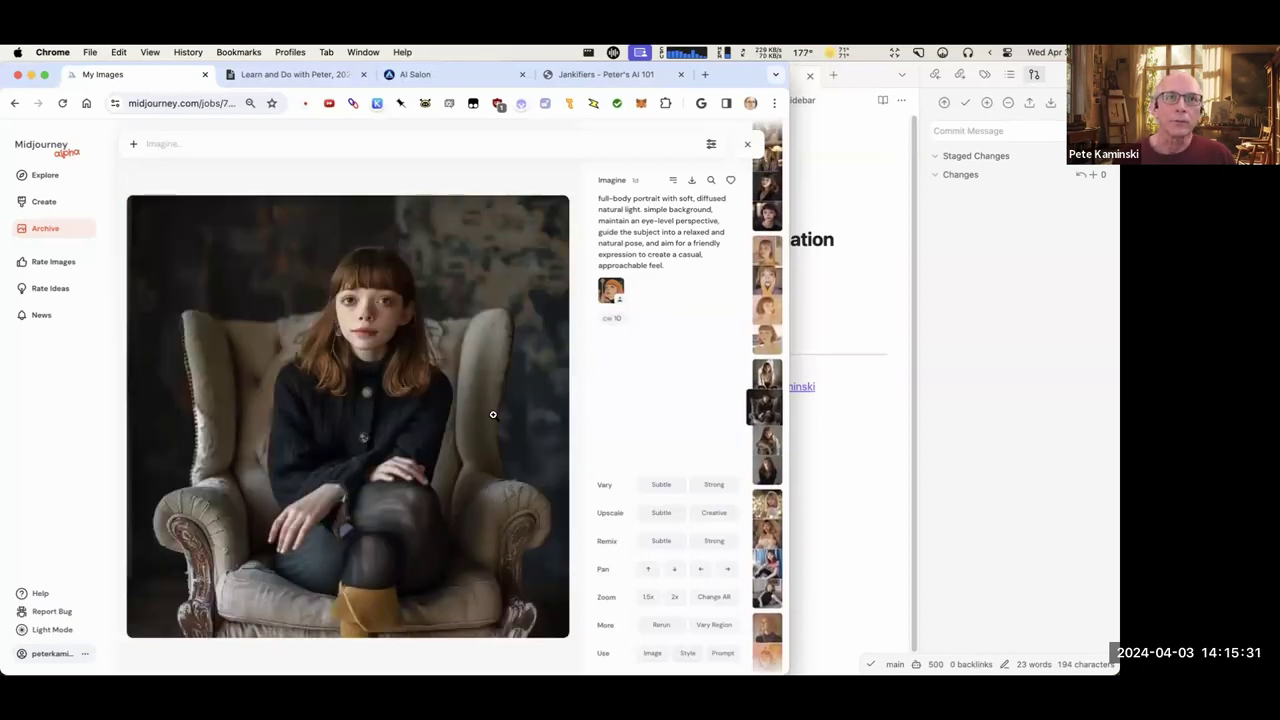
pyautogui.click(752, 145)
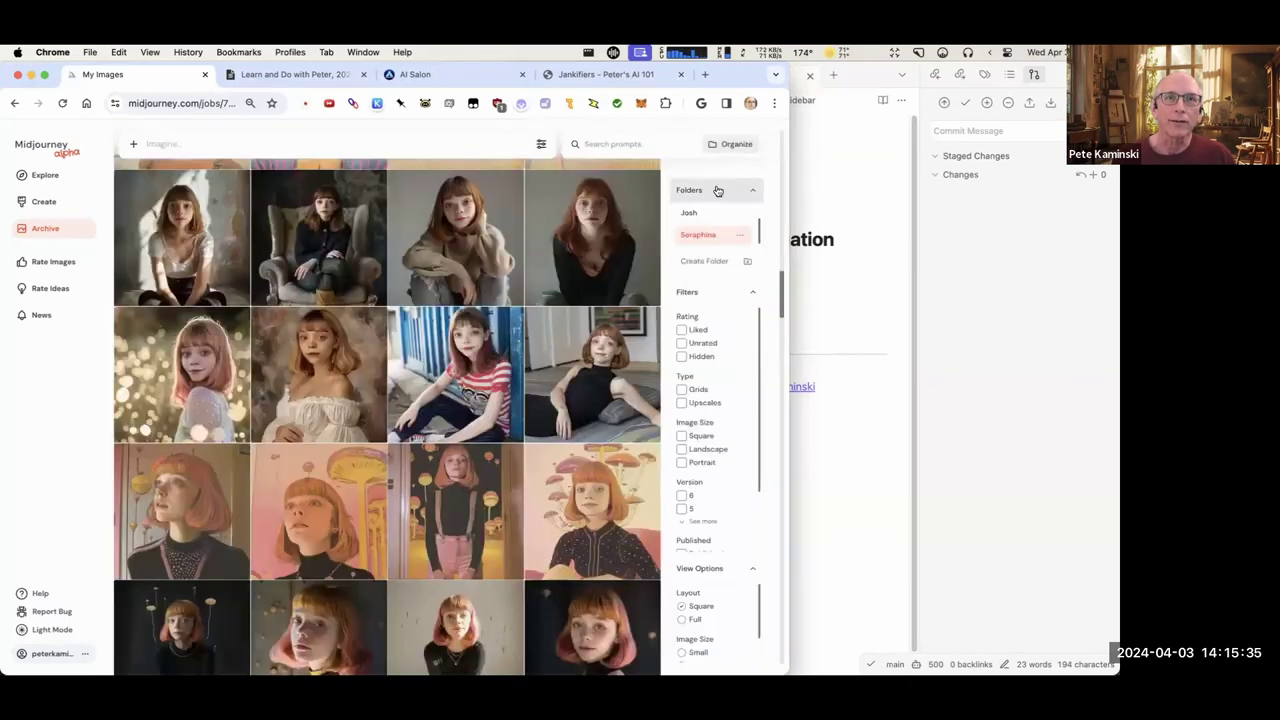
# Browse down the Seraphina folder to its oldest image, dated 31 Mar 2024.
pyautogui.scroll(3, 428, 407)
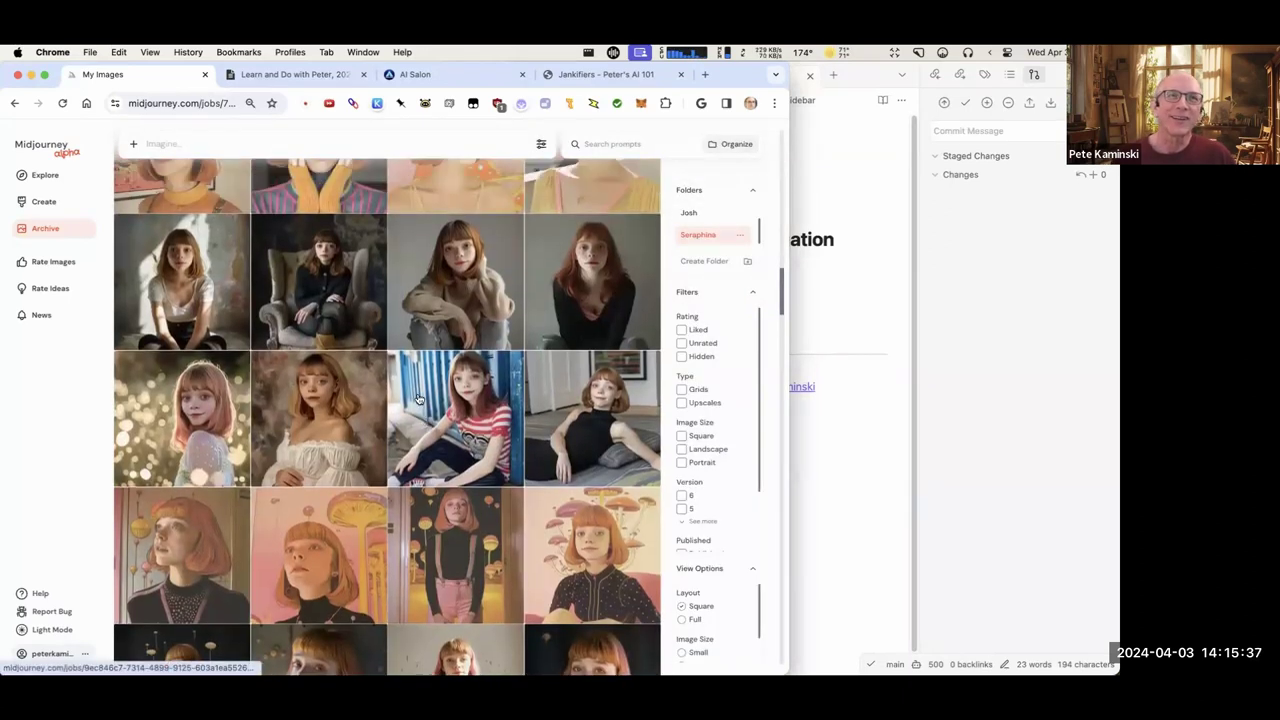
pyautogui.scroll(-6, 410, 404)
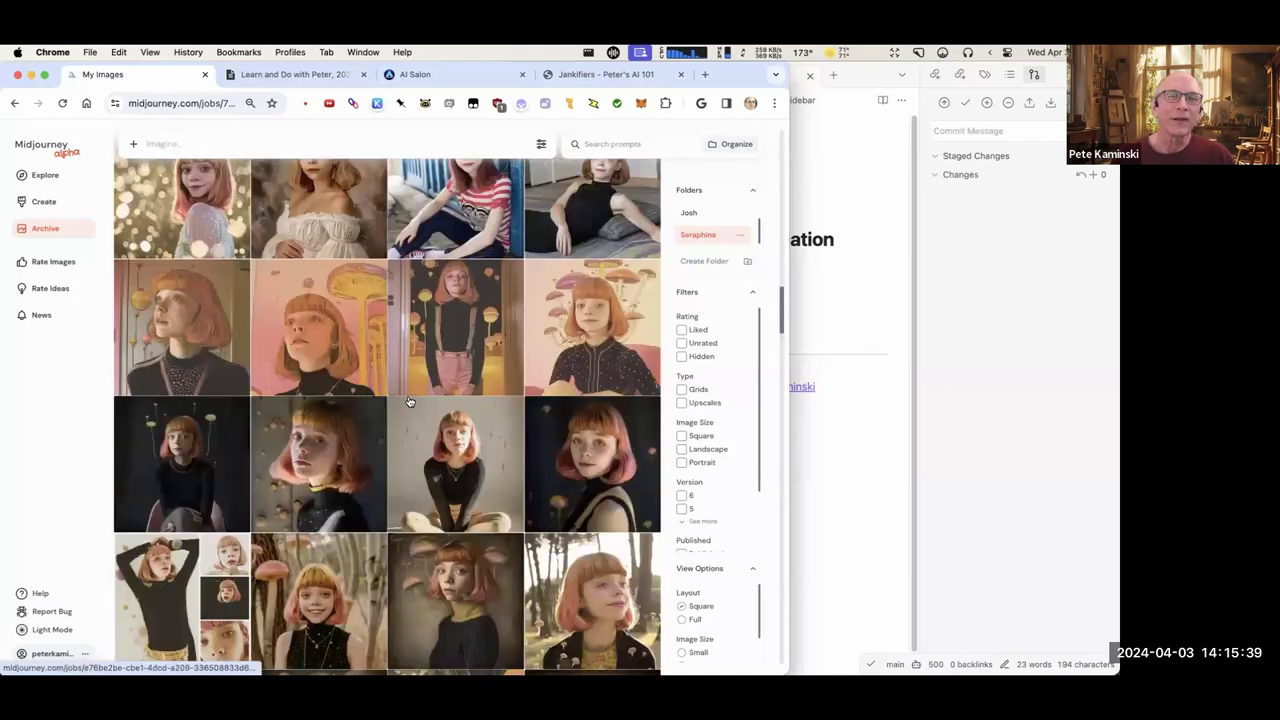
pyautogui.scroll(-10, 407, 403)
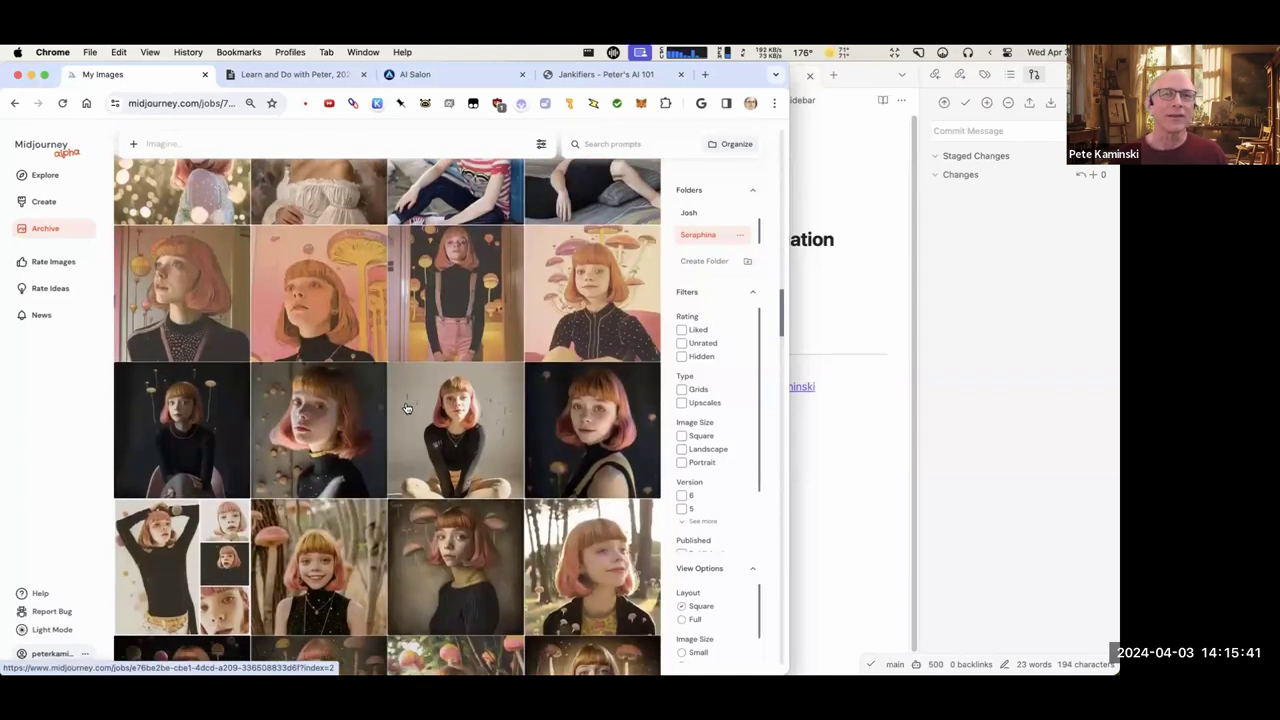
pyautogui.scroll(-15, 321, 389)
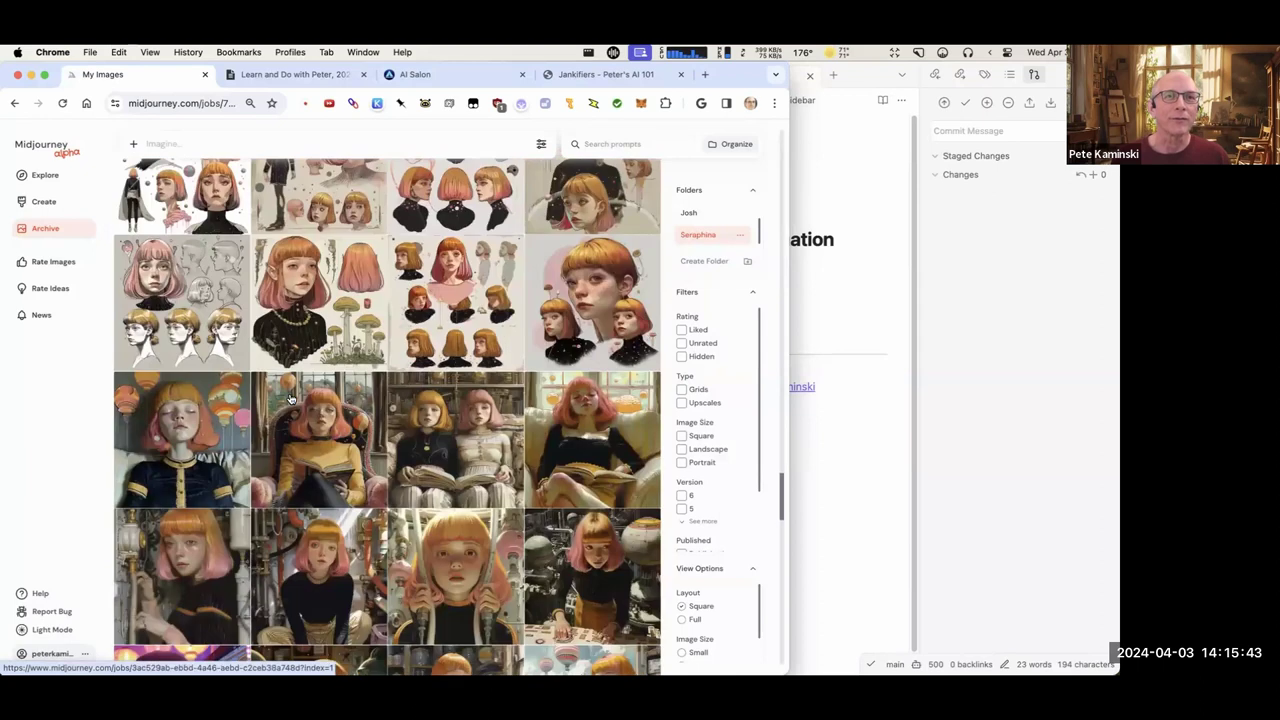
pyautogui.scroll(-10, 286, 405)
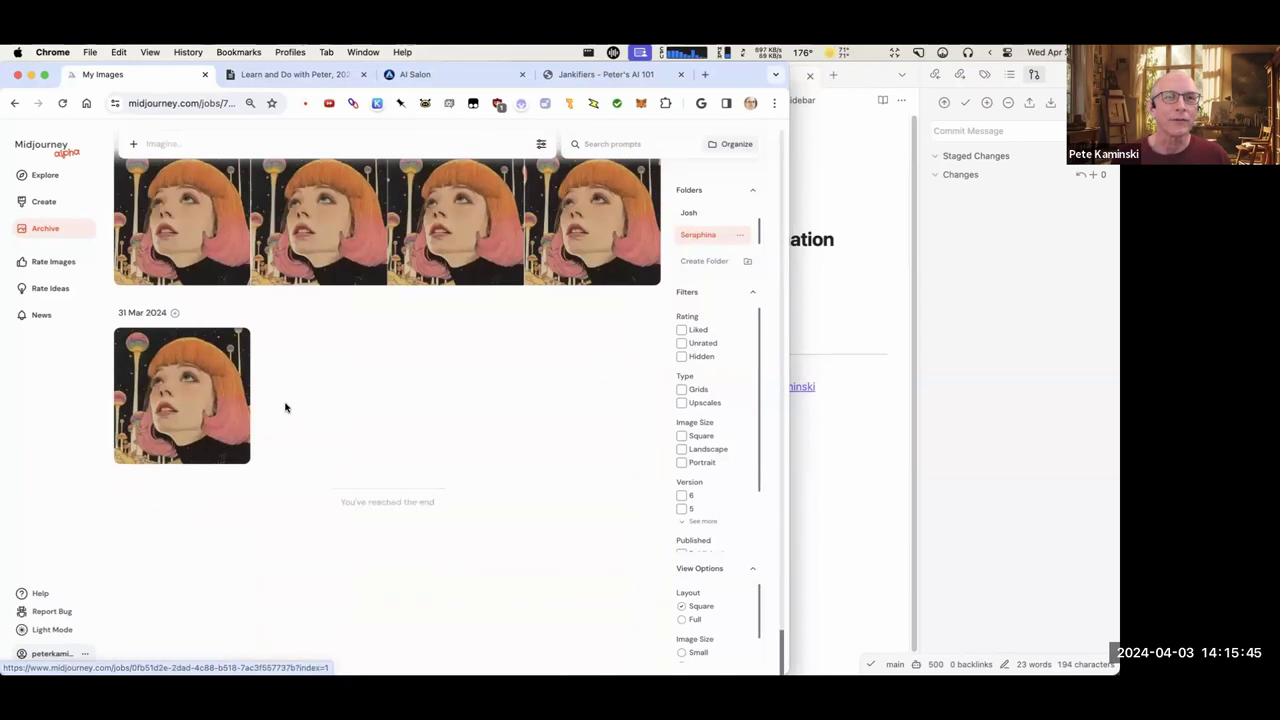
# Examine the extended variations of the original orange-and-pink-haired illustration, including the mushroom, planet, letter P and man's profile versions.
pyautogui.scroll(4, 351, 423)
pyautogui.scroll(-2, 254, 507)
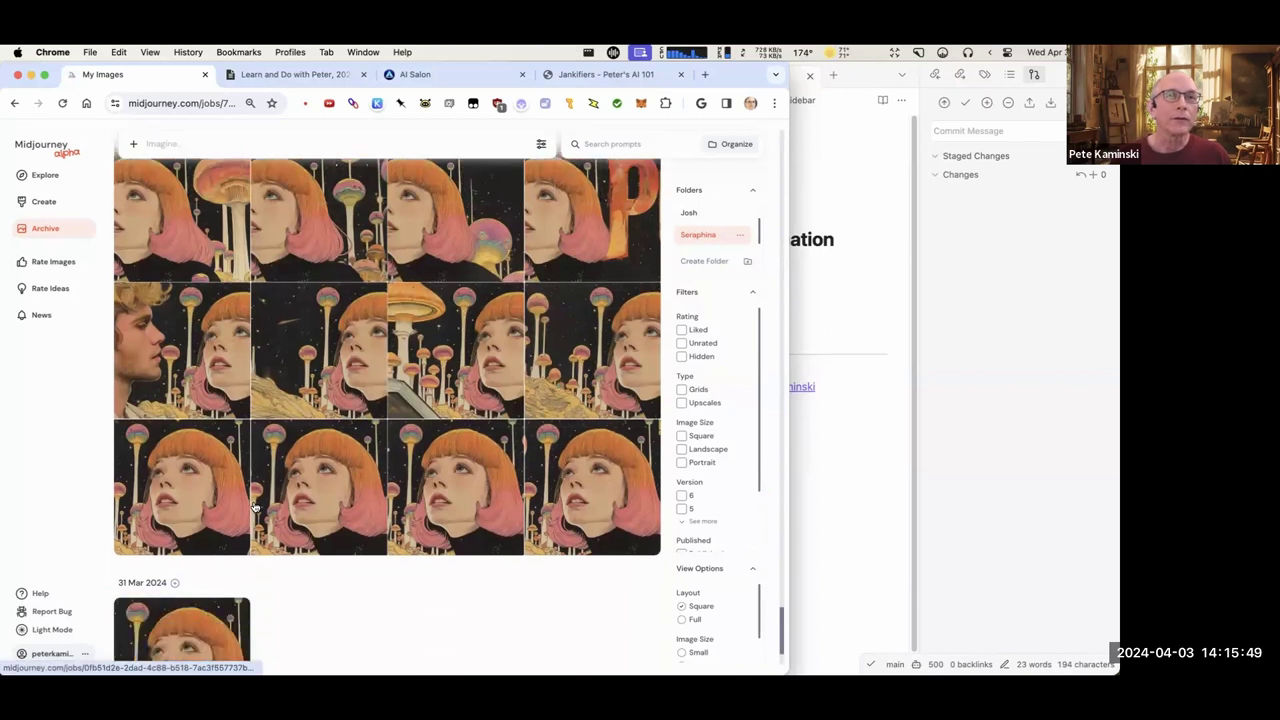
pyautogui.scroll(5, 260, 505)
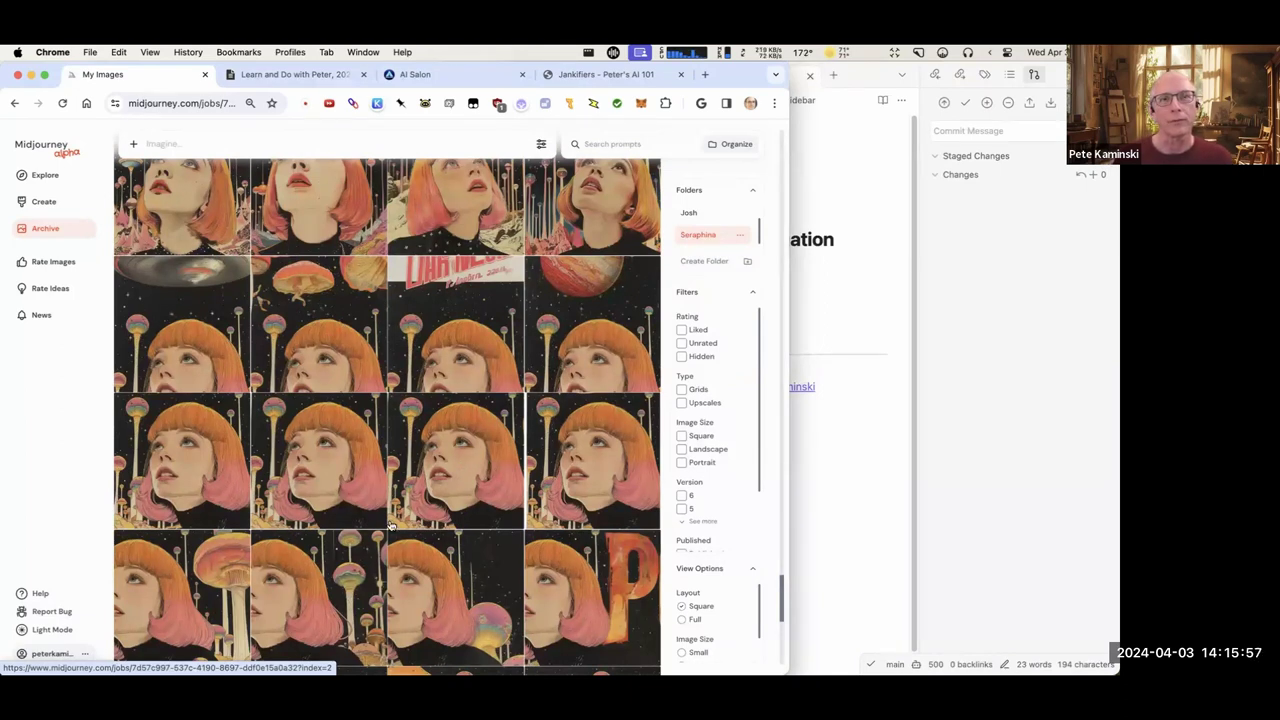
pyautogui.scroll(-2, 390, 530)
pyautogui.scroll(-3, 426, 515)
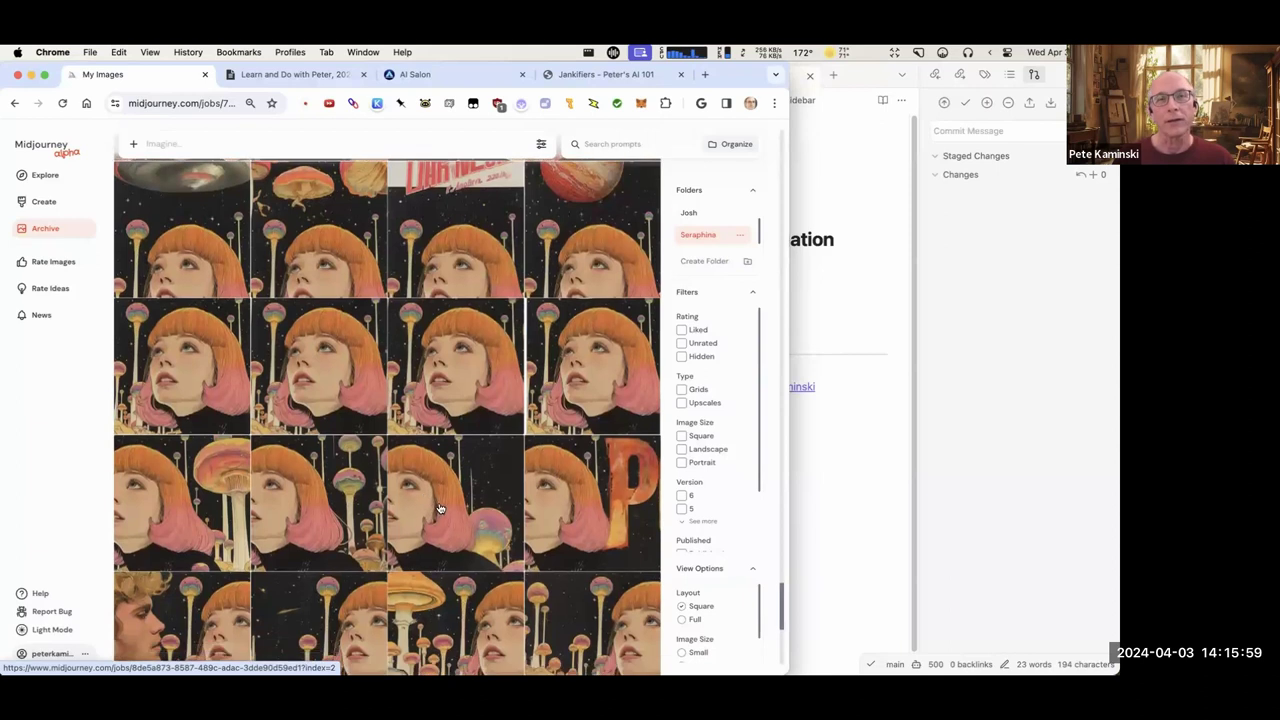
pyautogui.scroll(-1, 436, 514)
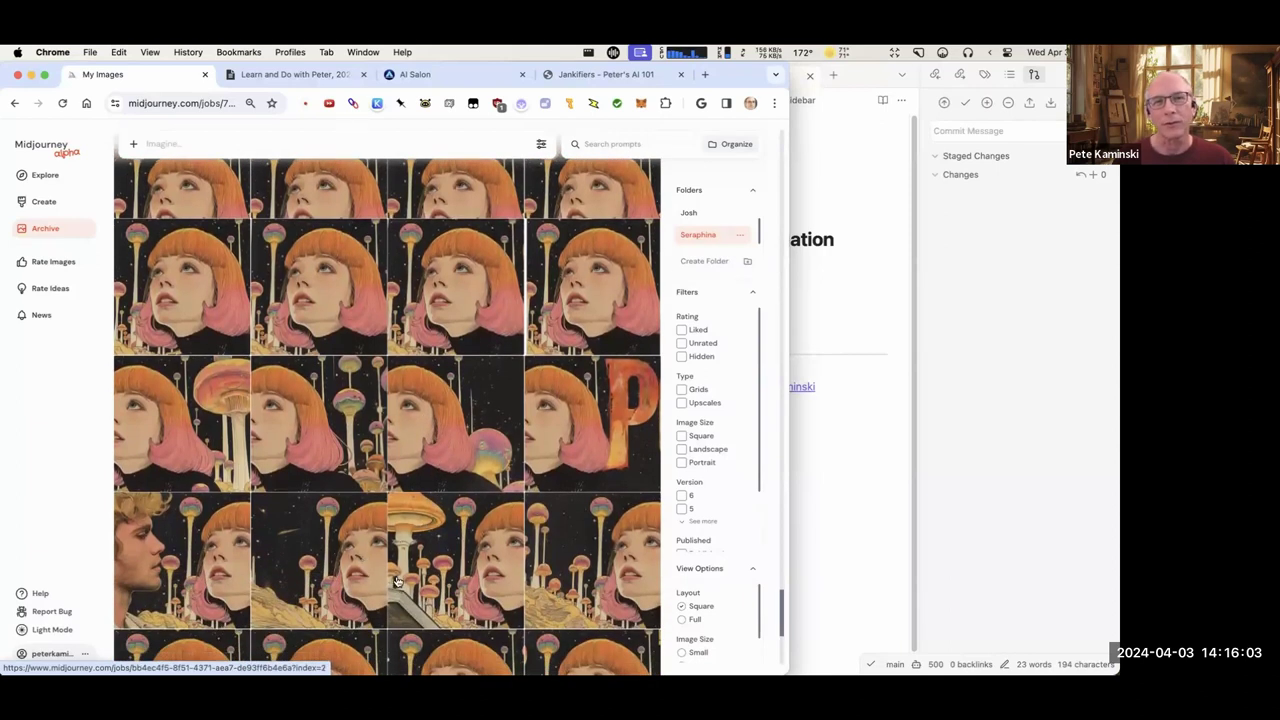
# Browse back up from the original illustration's variations to the reading and space plumbing scenes.
pyautogui.scroll(3, 420, 553)
pyautogui.scroll(10, 422, 553)
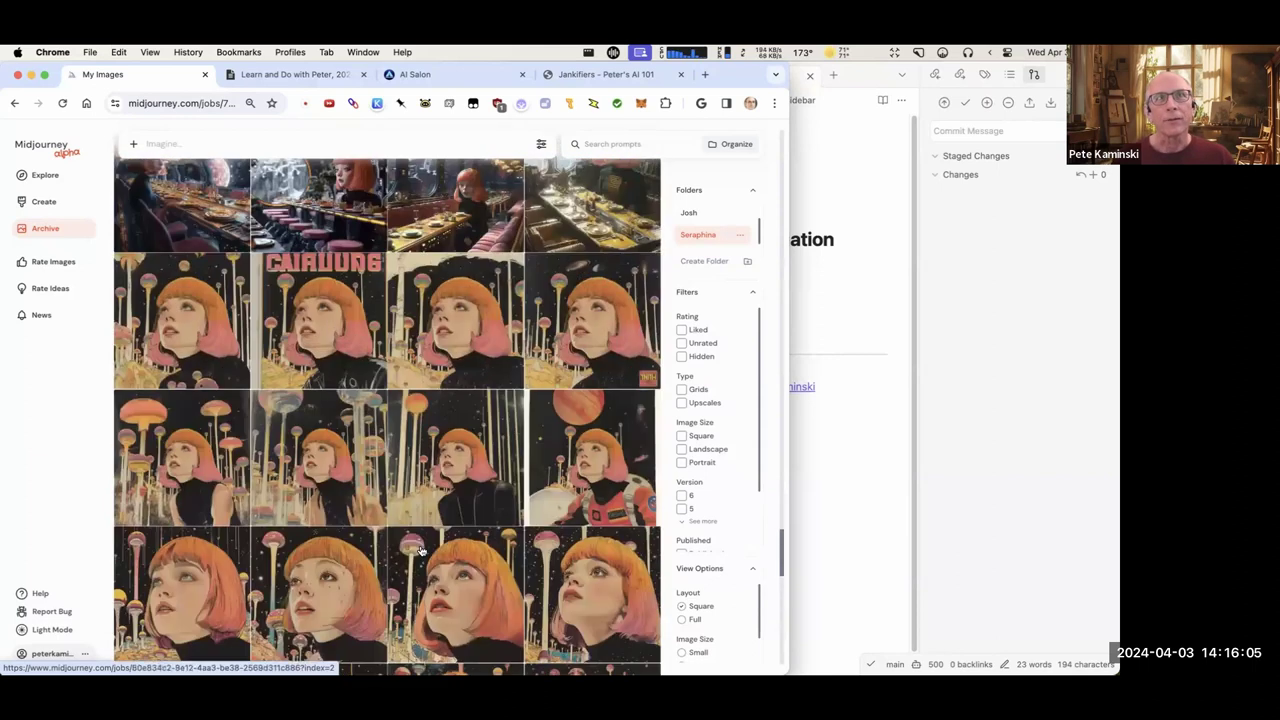
pyautogui.scroll(5, 420, 548)
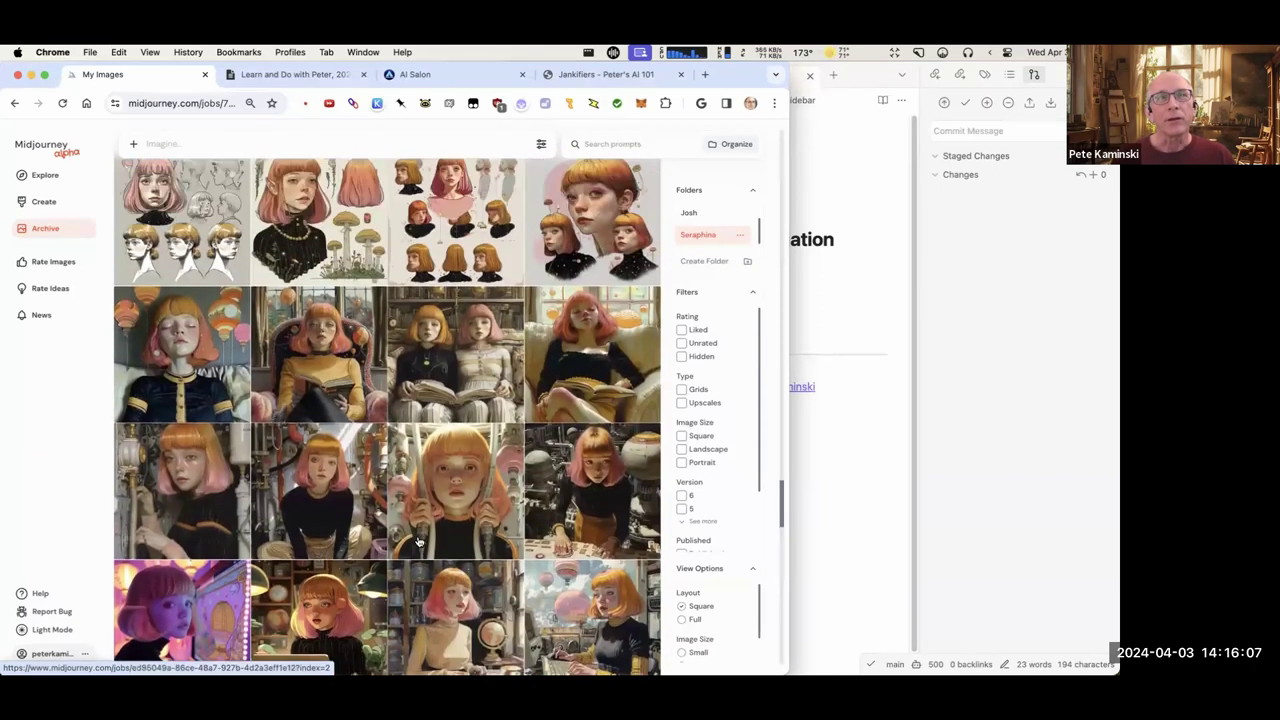
pyautogui.scroll(1, 420, 542)
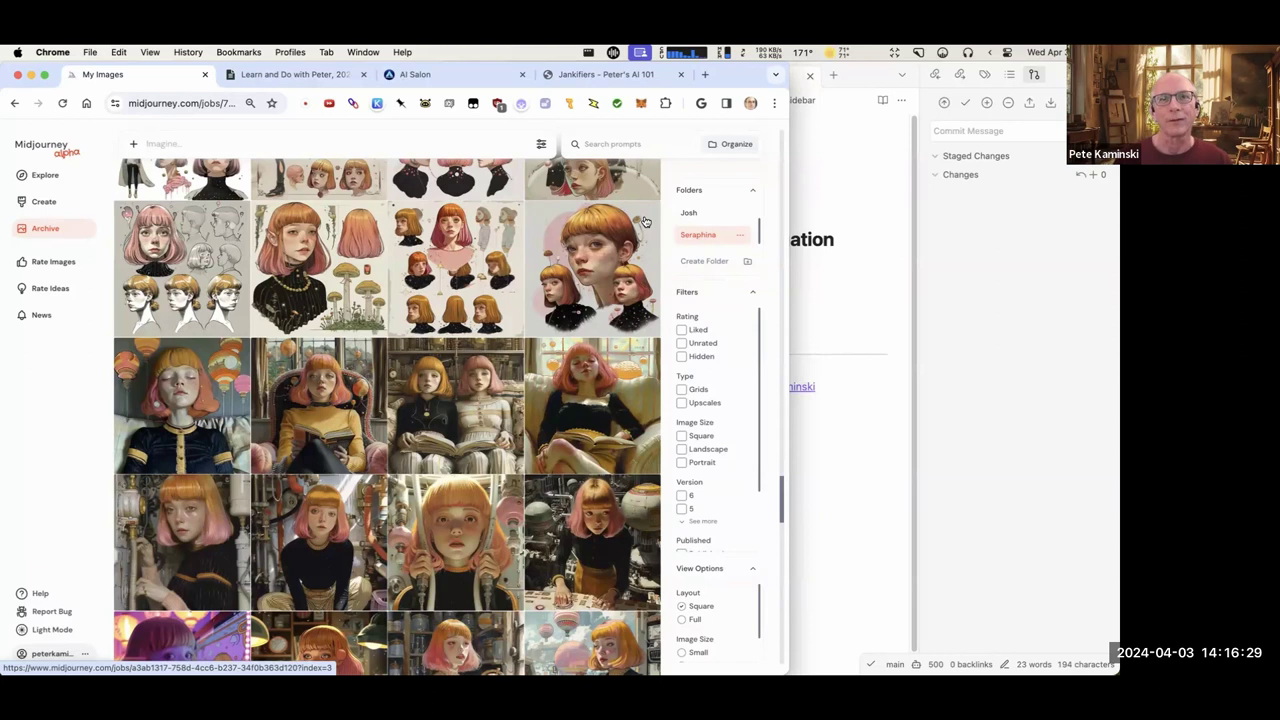
# Browse down past the space diner scenes and illustration variations to the original image dated 31 Mar 2024.
pyautogui.scroll(-10, 645, 222)
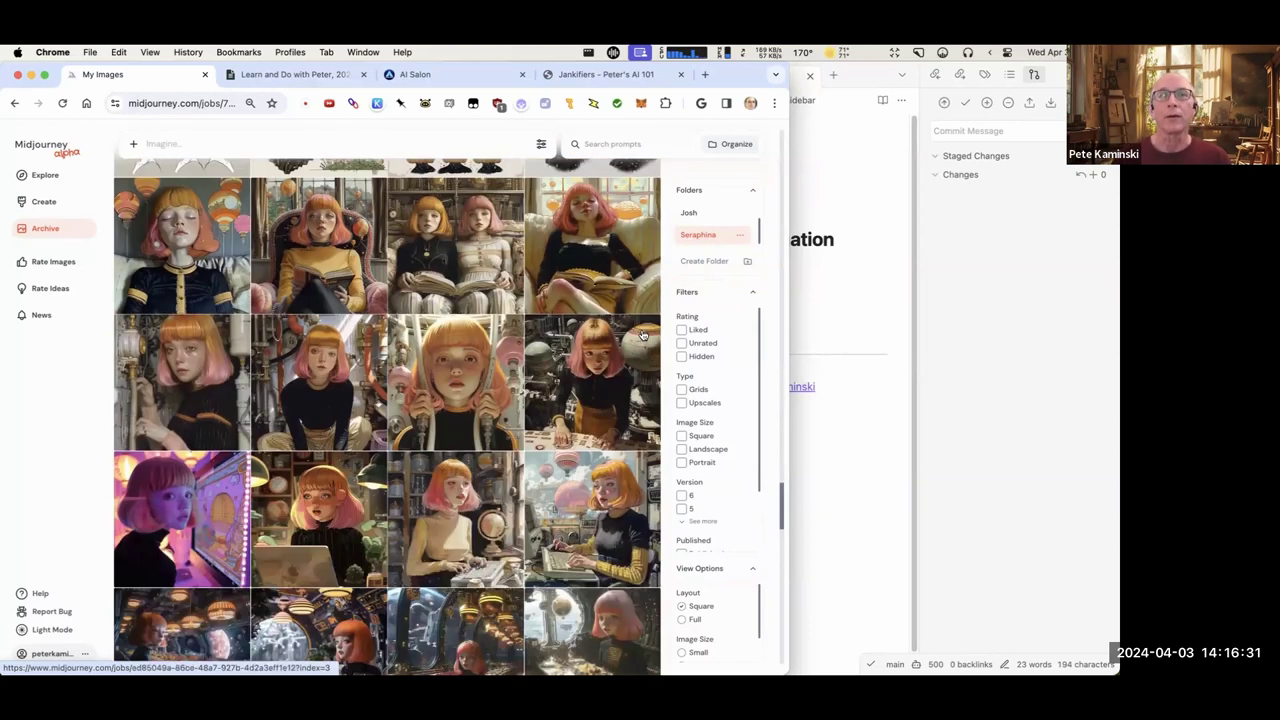
pyautogui.scroll(-1, 512, 360)
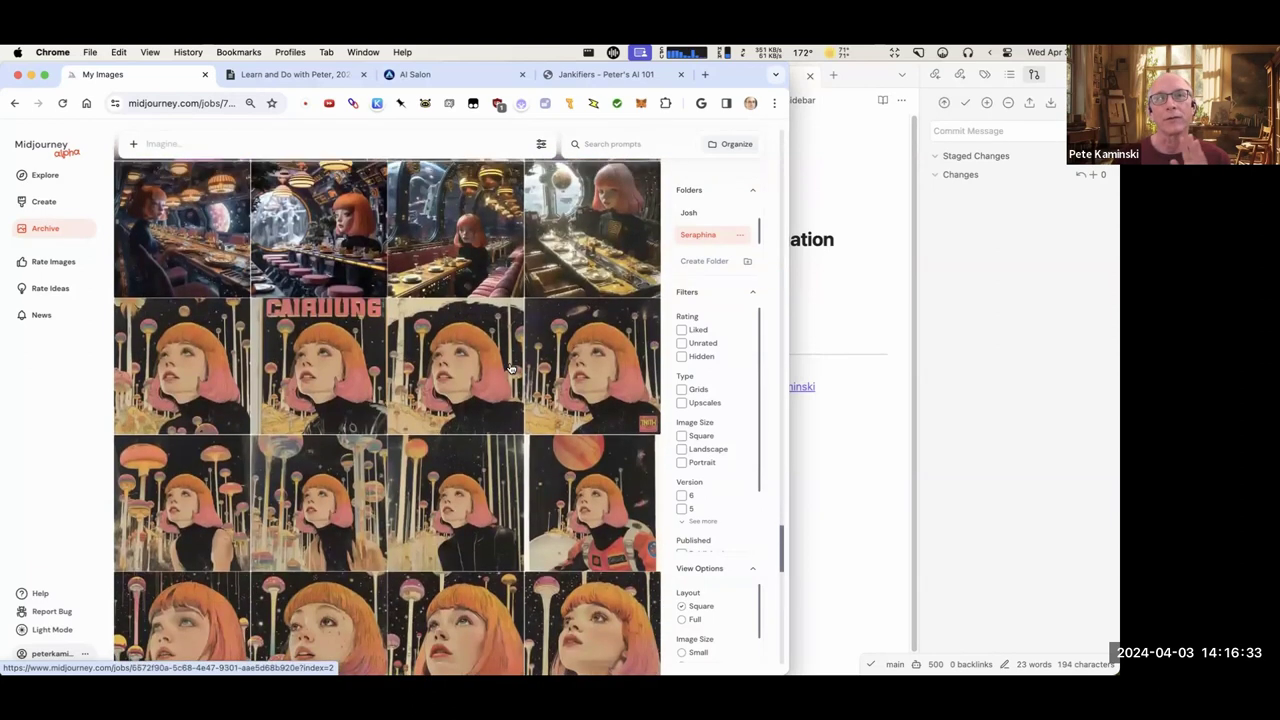
pyautogui.scroll(-3, 503, 385)
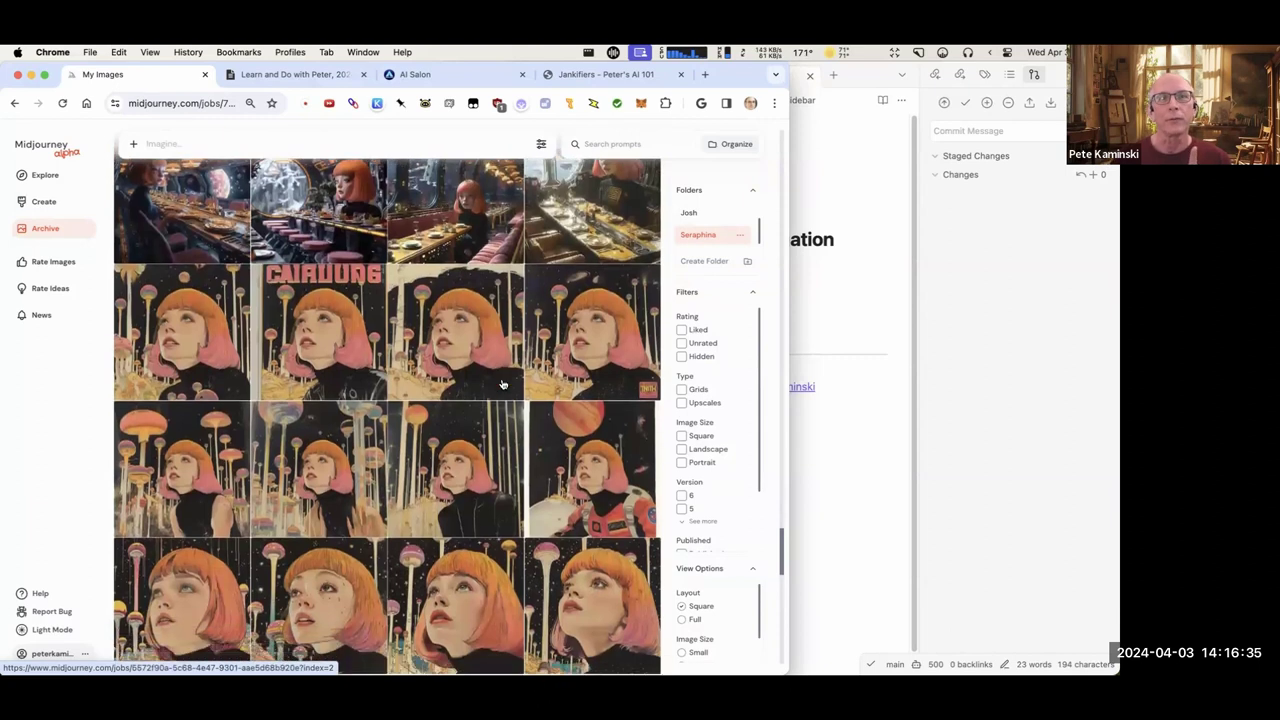
pyautogui.scroll(-15, 503, 385)
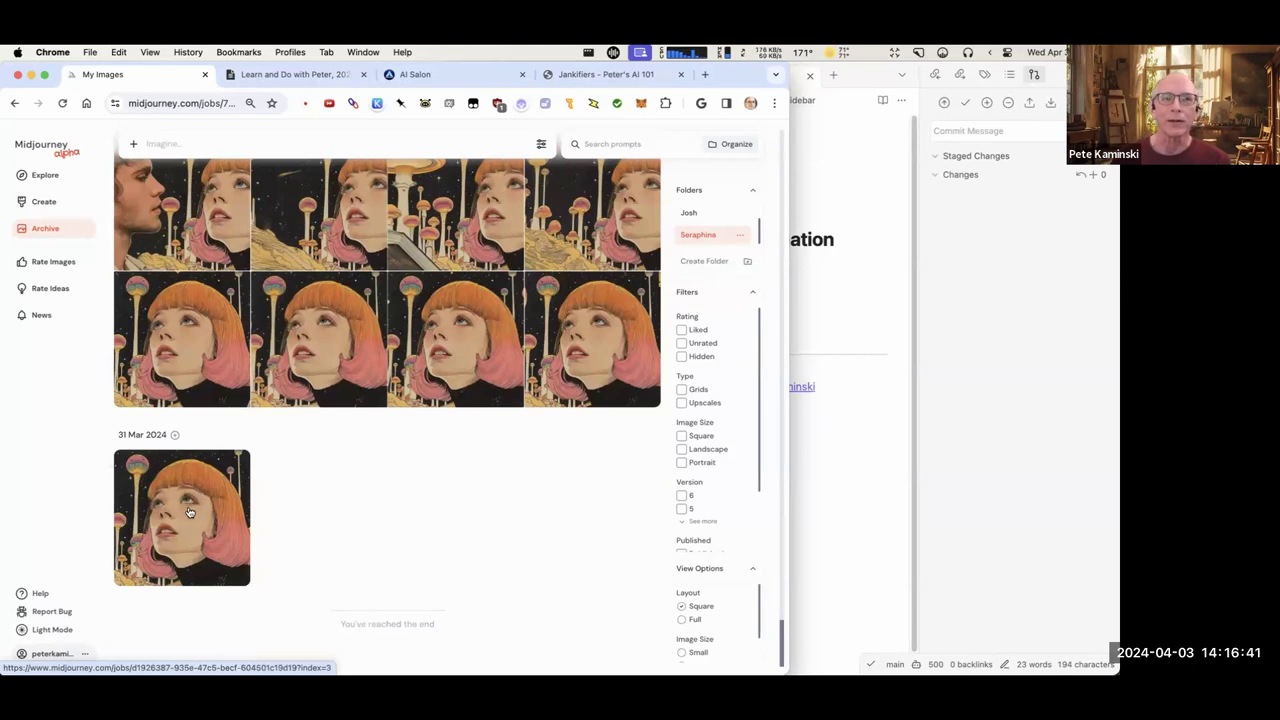
# Browse up from the original image through the scene images to the multi-head character reference sheets.
pyautogui.scroll(10, 388, 392)
pyautogui.scroll(15, 388, 392)
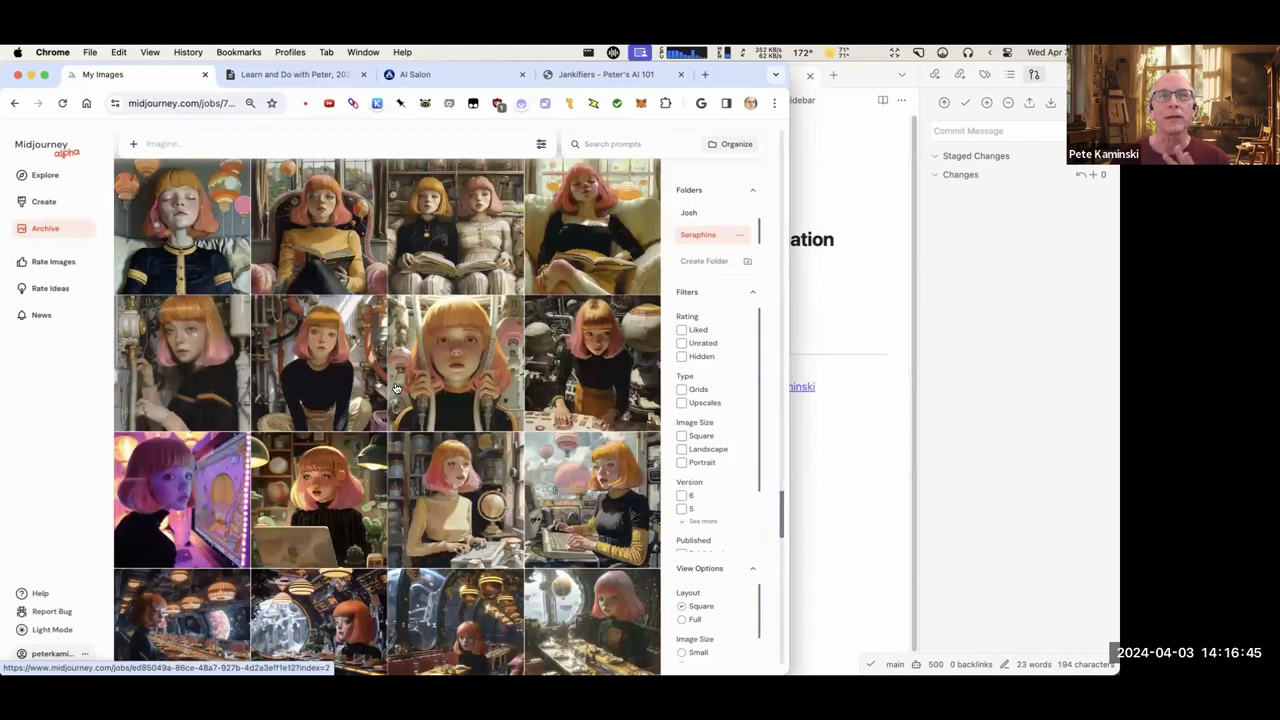
pyautogui.scroll(2, 396, 385)
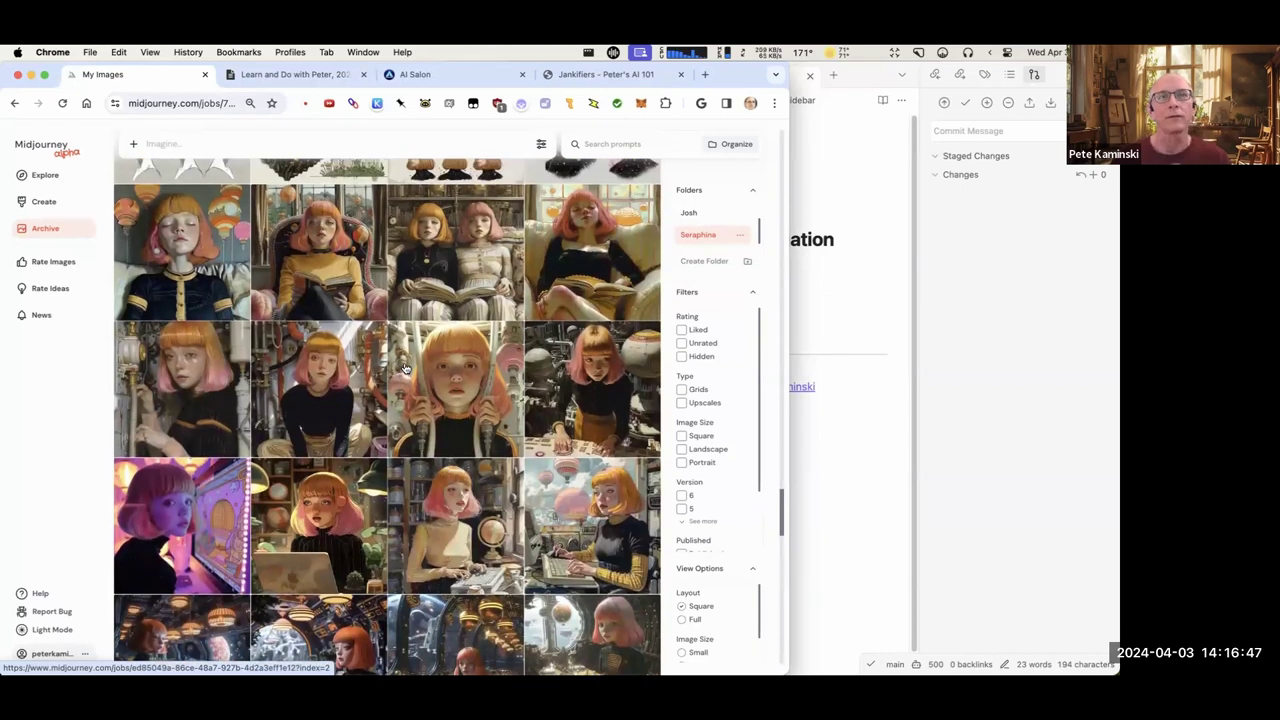
pyautogui.scroll(4, 426, 334)
pyautogui.scroll(6, 426, 334)
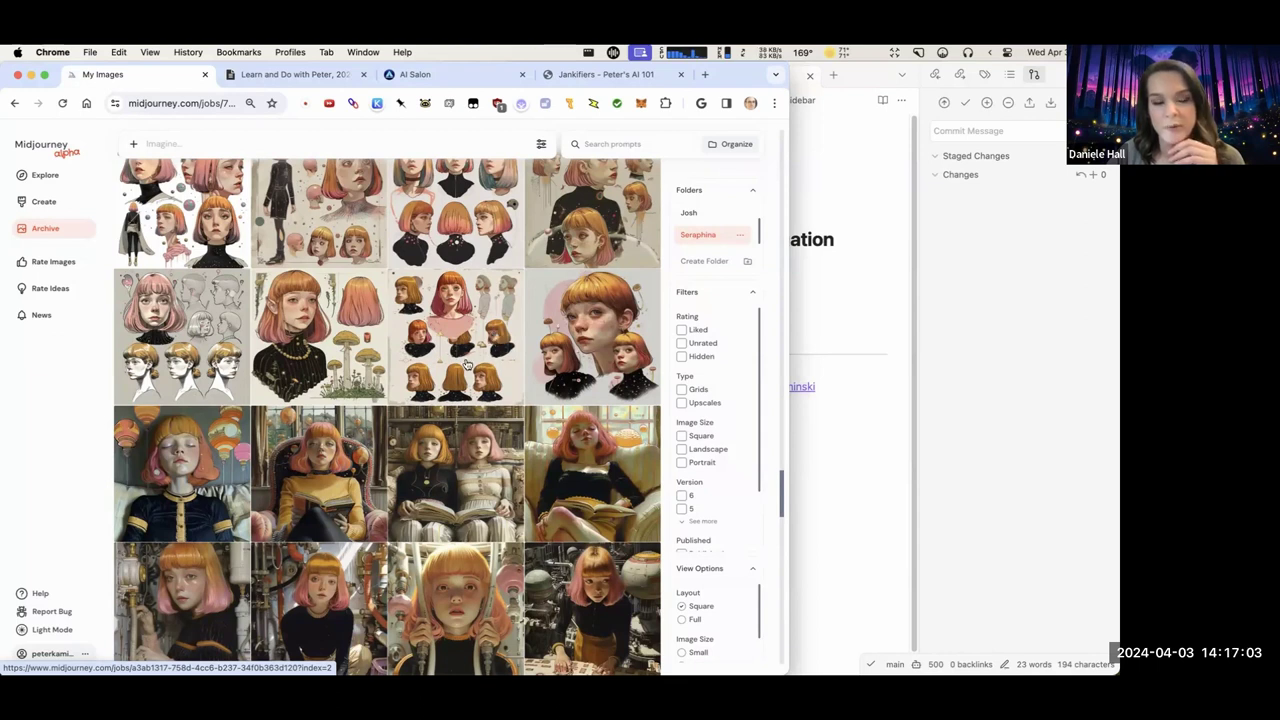
pyautogui.scroll(2, 466, 365)
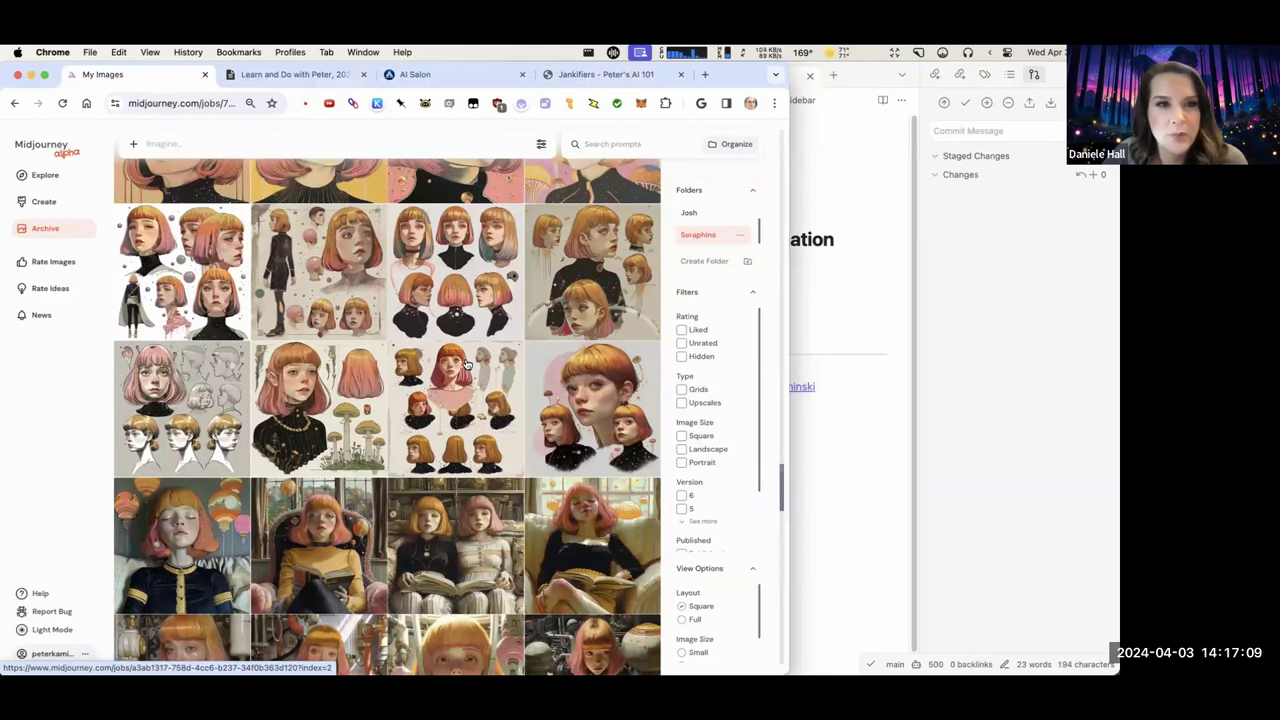
pyautogui.scroll(1, 466, 365)
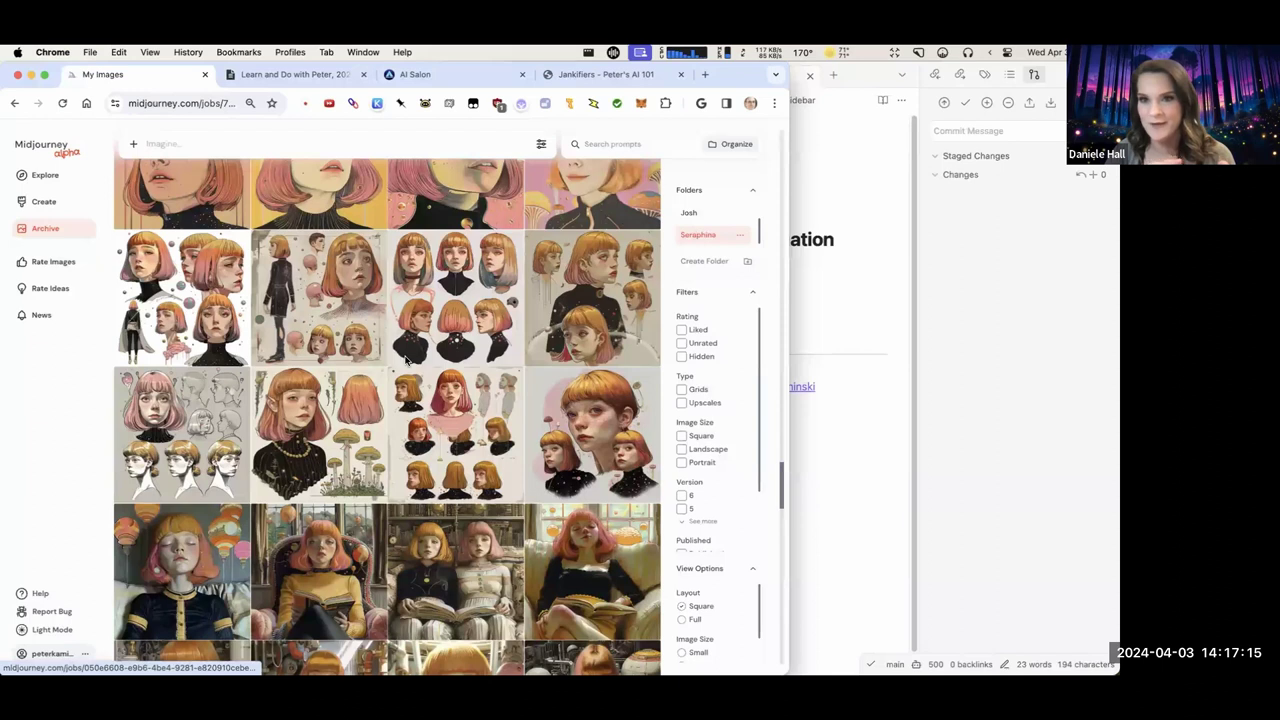
# View the illustrated orange-and-pink bob portraits above the reference sheets, up to the photographic portraits on plain backgrounds.
pyautogui.scroll(2, 402, 366)
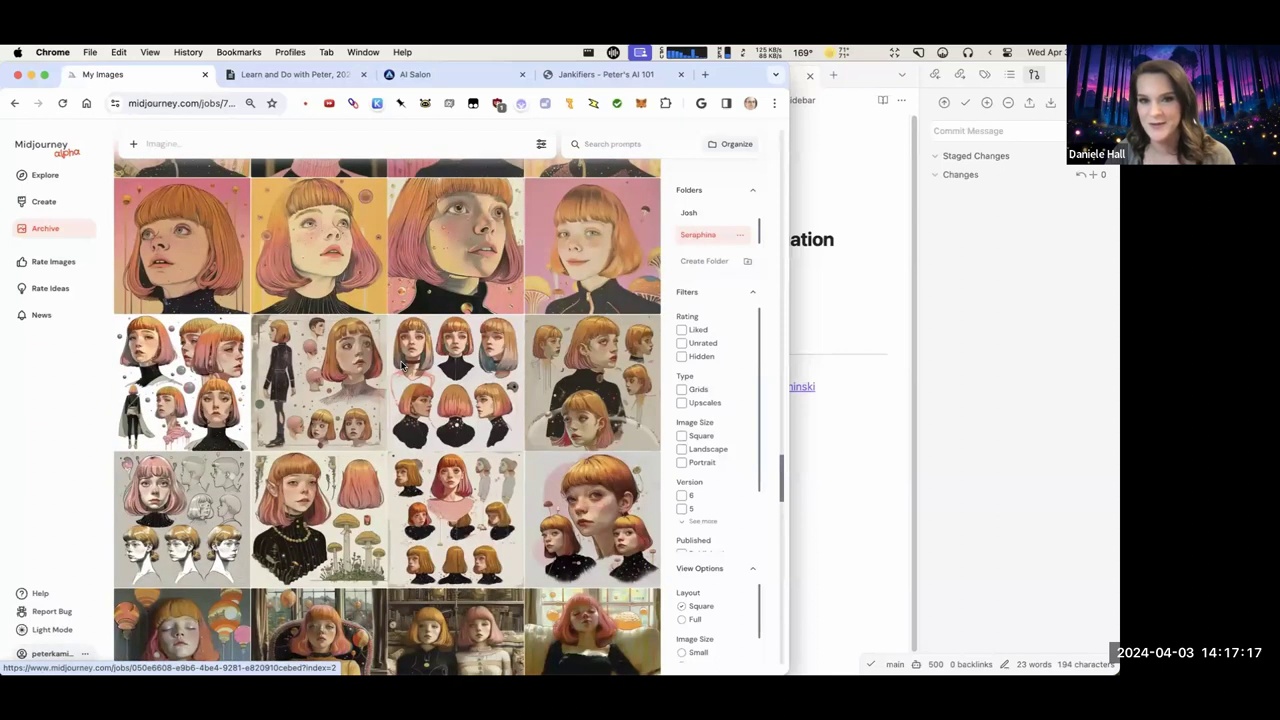
pyautogui.scroll(1, 402, 366)
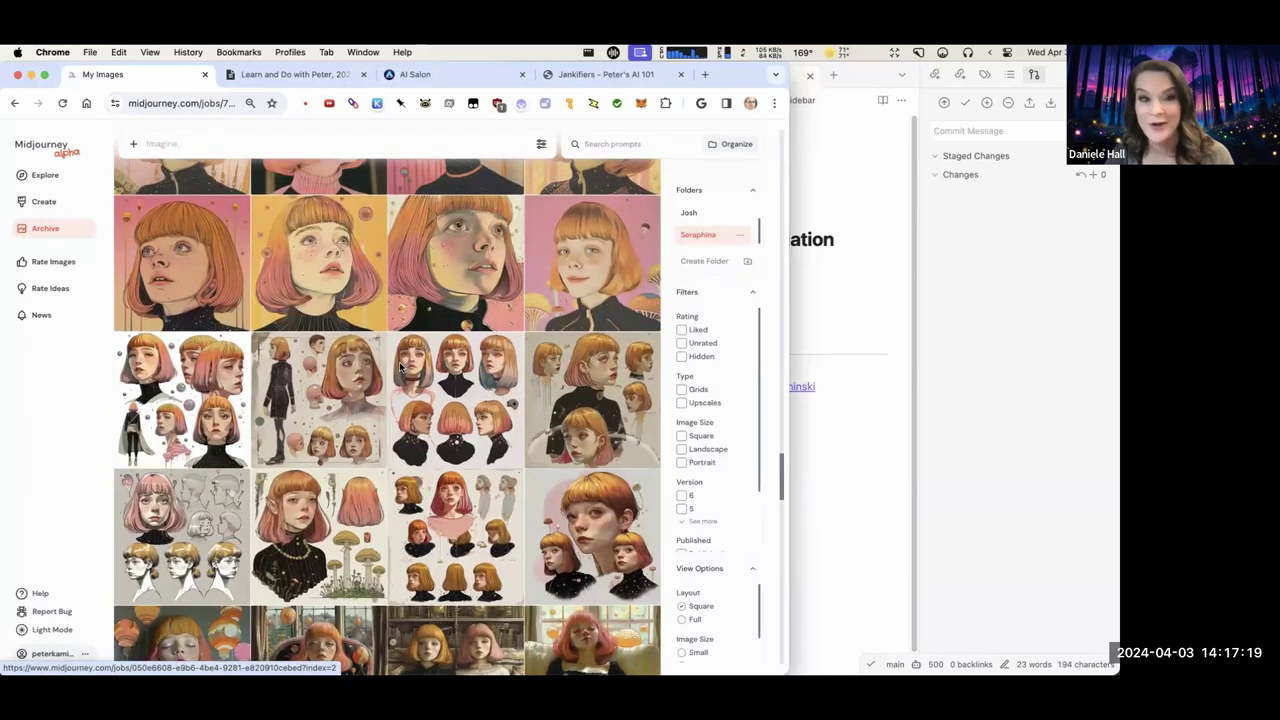
pyautogui.scroll(3, 400, 368)
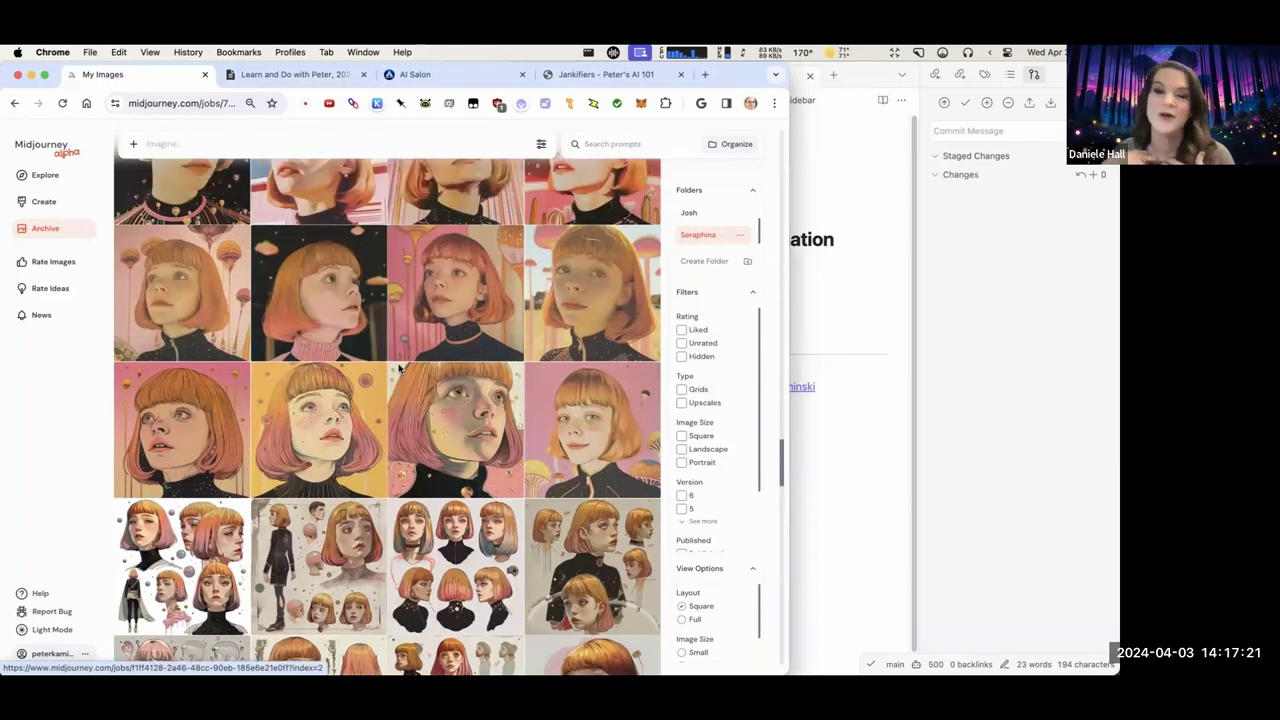
pyautogui.scroll(10, 398, 368)
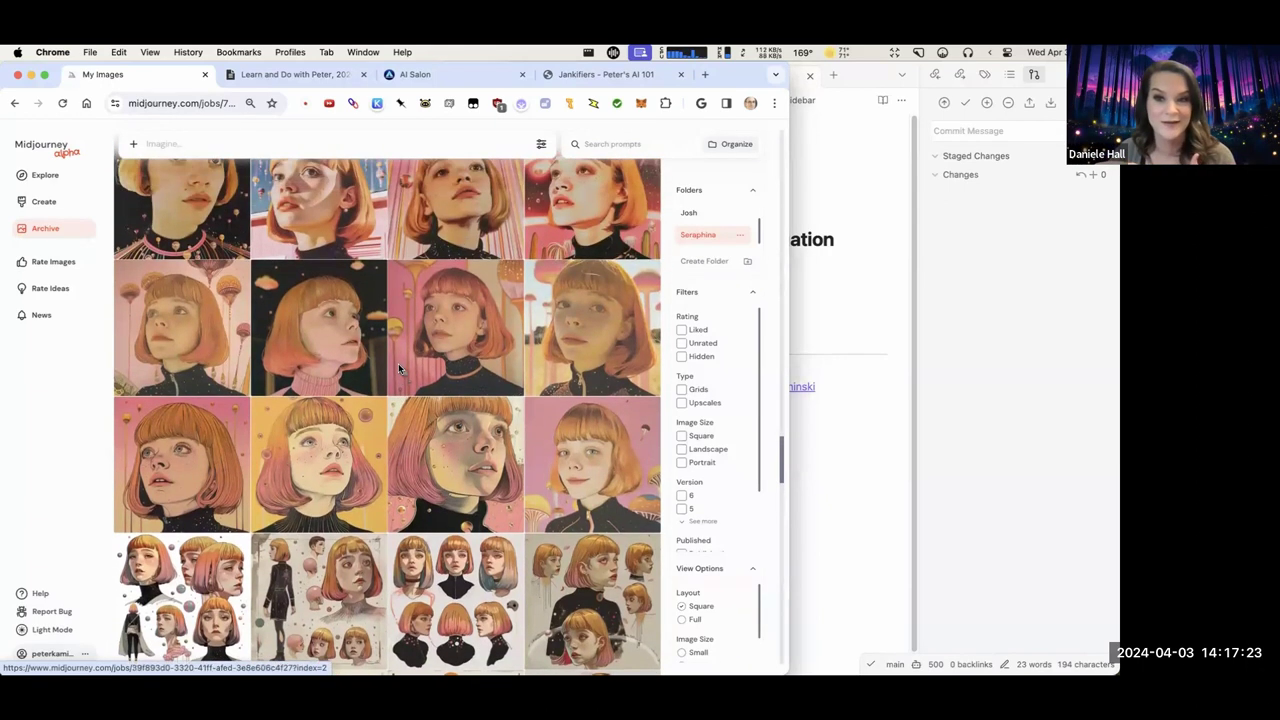
pyautogui.scroll(10, 398, 368)
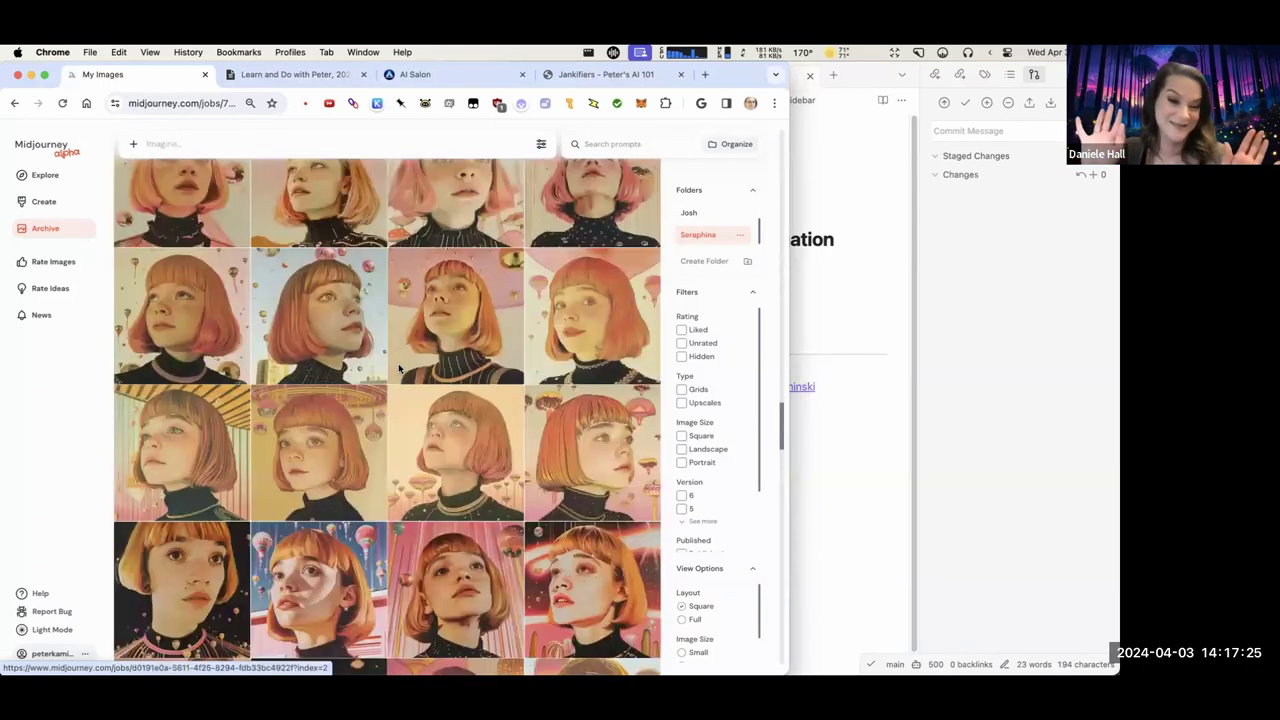
pyautogui.scroll(1, 398, 368)
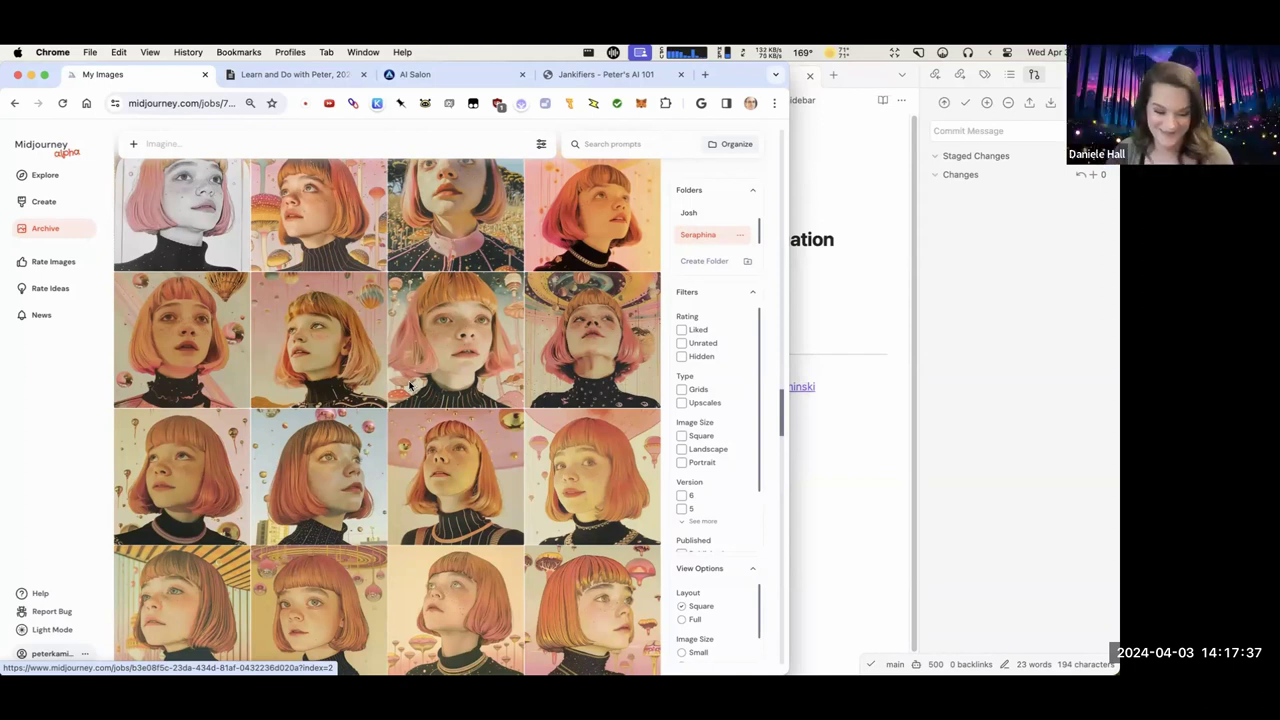
pyautogui.scroll(5, 409, 386)
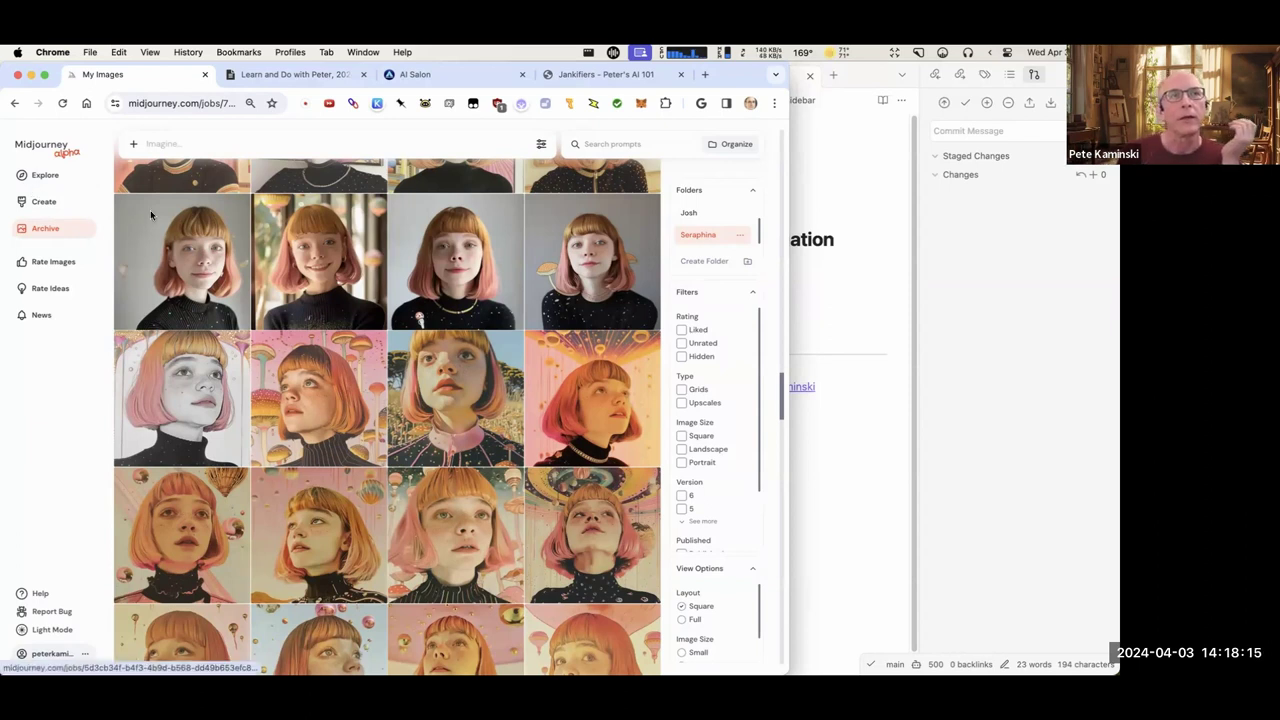
# Go to the newest images in the Seraphina folder and view the portraits, headphone scenes and costume reference sheets.
pyautogui.scroll(-10, 240, 245)
pyautogui.scroll(-15, 242, 245)
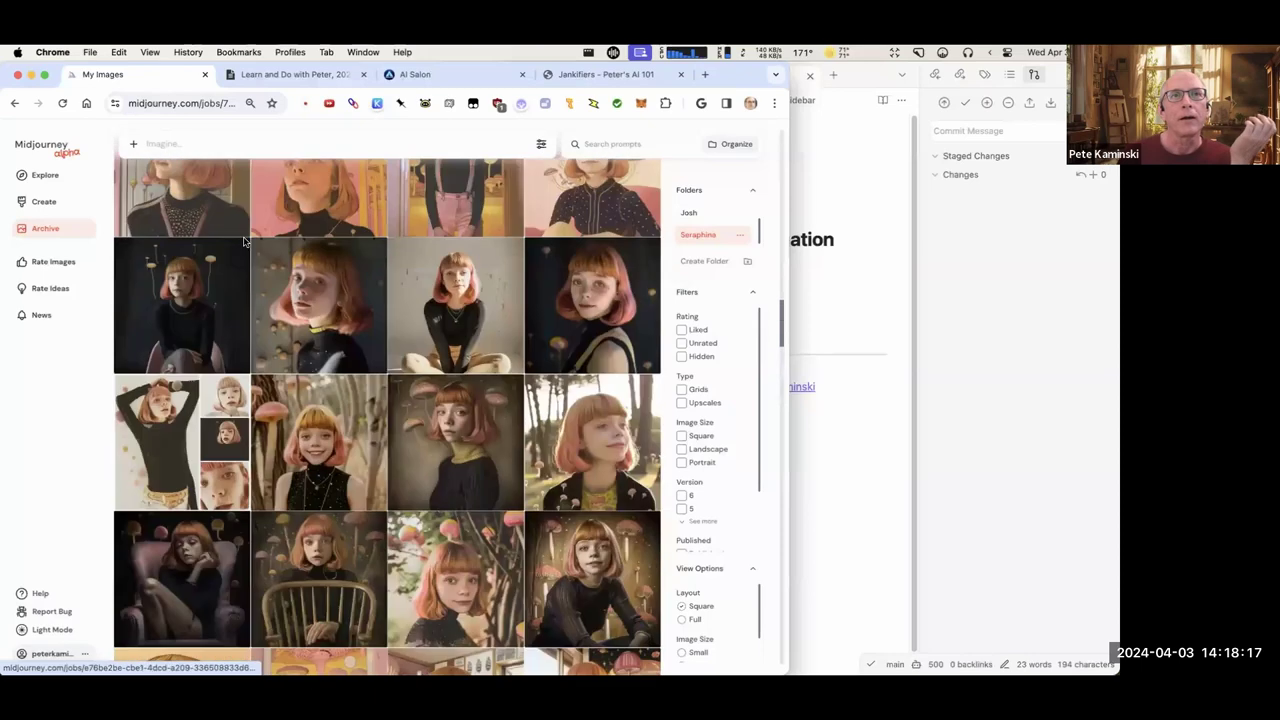
pyautogui.scroll(-15, 246, 240)
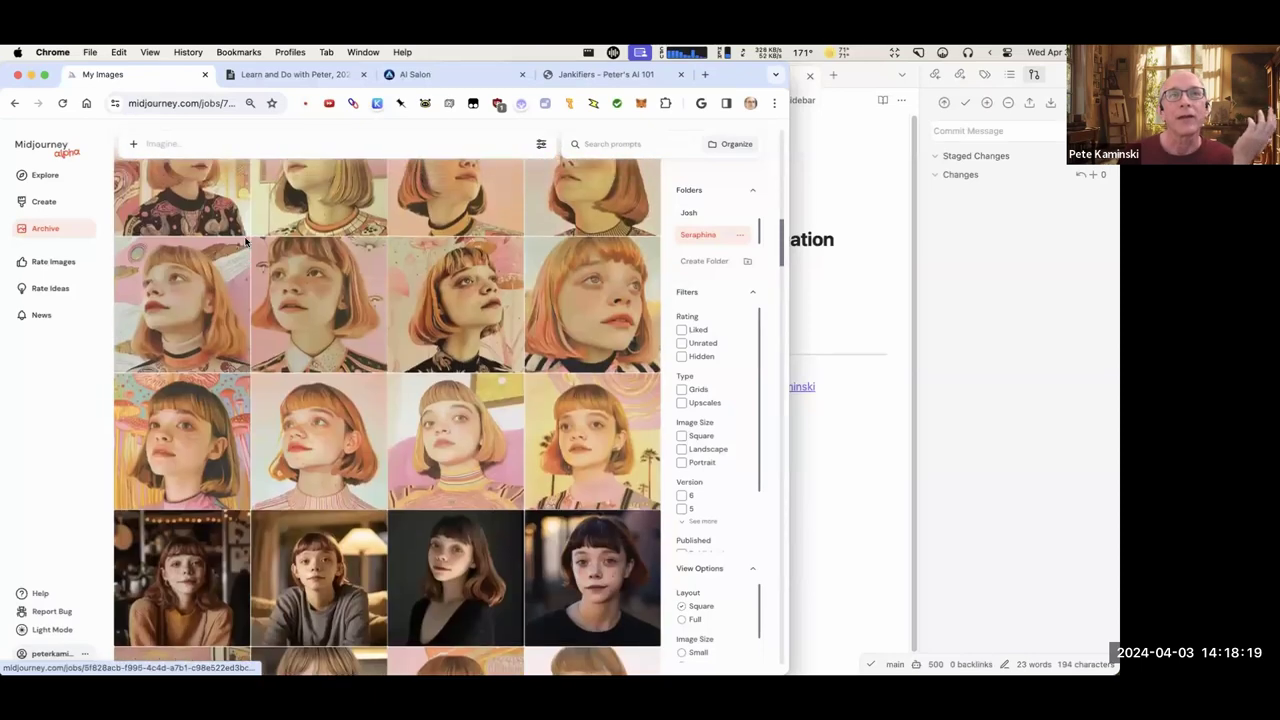
pyautogui.scroll(5, 250, 242)
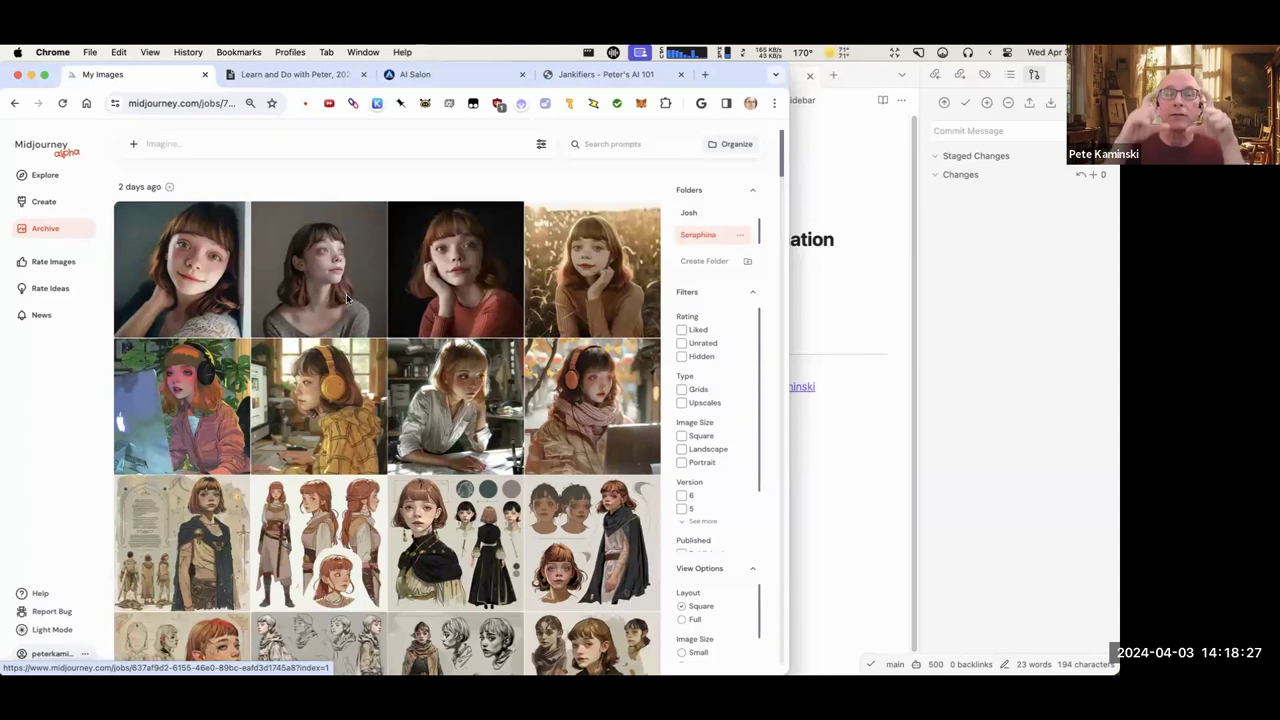
pyautogui.scroll(-1, 323, 252)
pyautogui.scroll(-5, 323, 252)
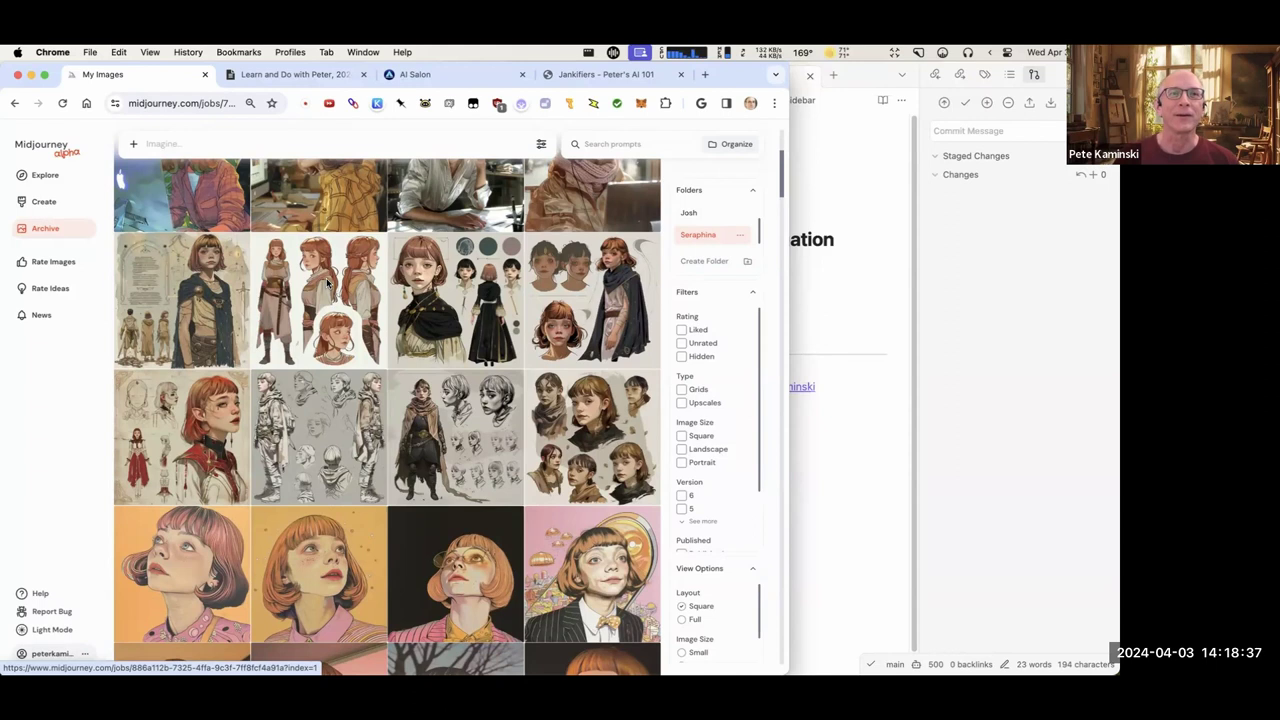
pyautogui.scroll(3, 325, 260)
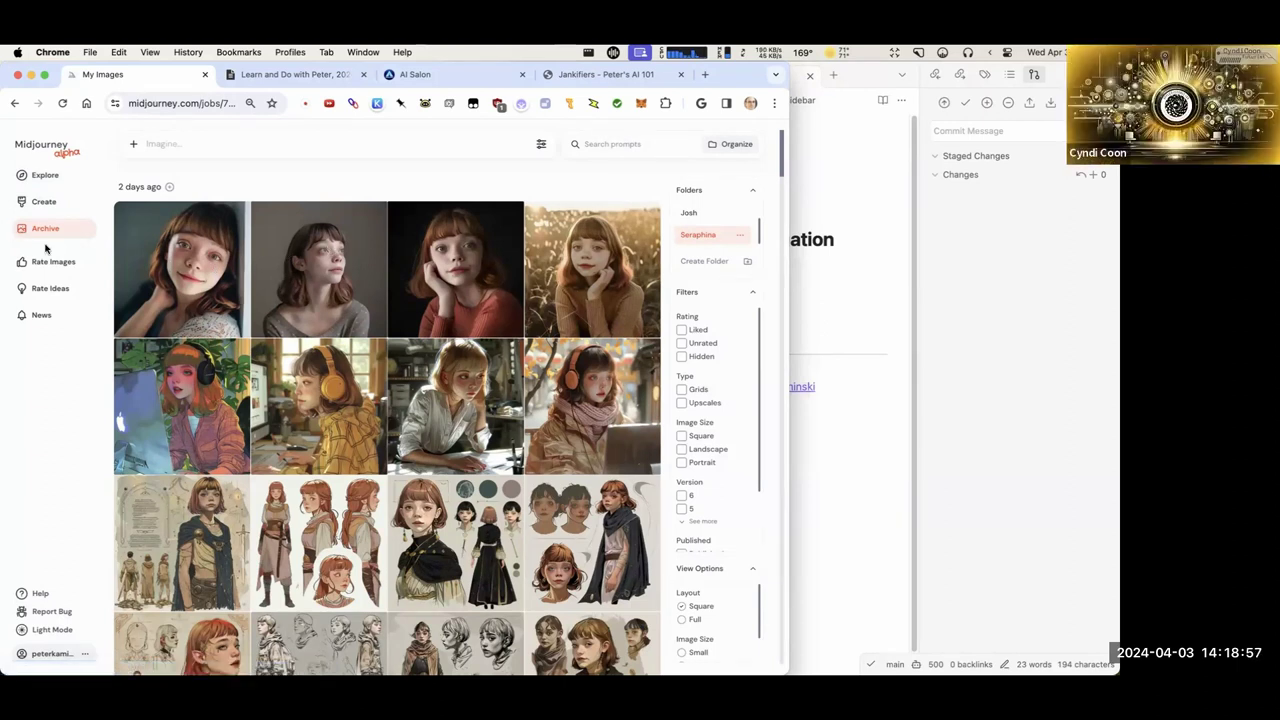
# Open the Josh folder and browse down to its oldest images, the suited portraits and the man at an office desk.
pyautogui.click(722, 213)
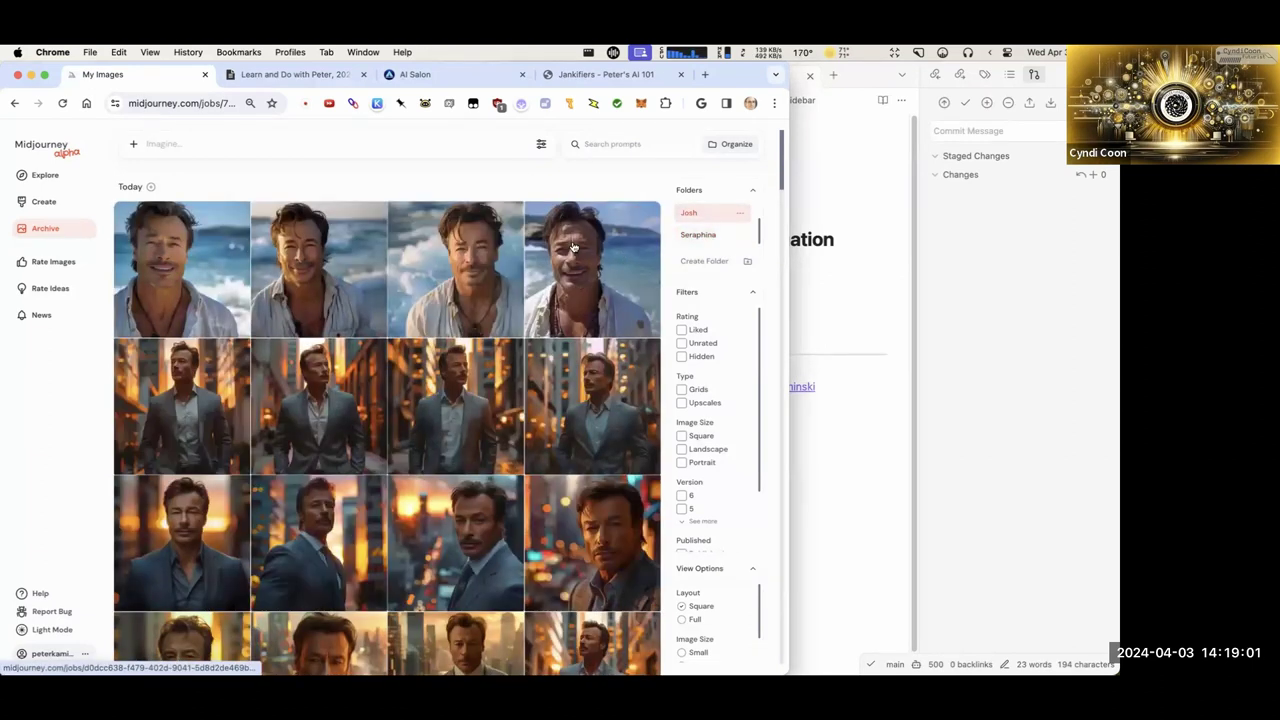
pyautogui.scroll(-15, 600, 252)
pyautogui.scroll(-15, 585, 247)
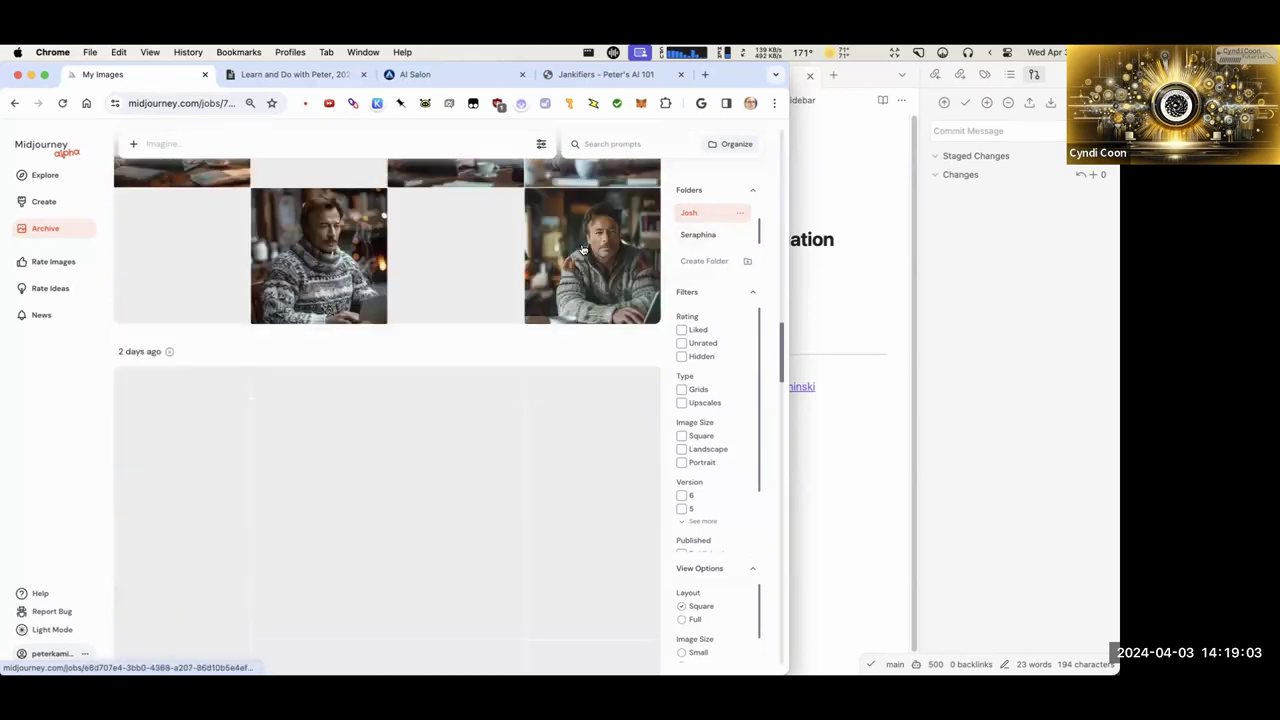
pyautogui.scroll(-15, 584, 250)
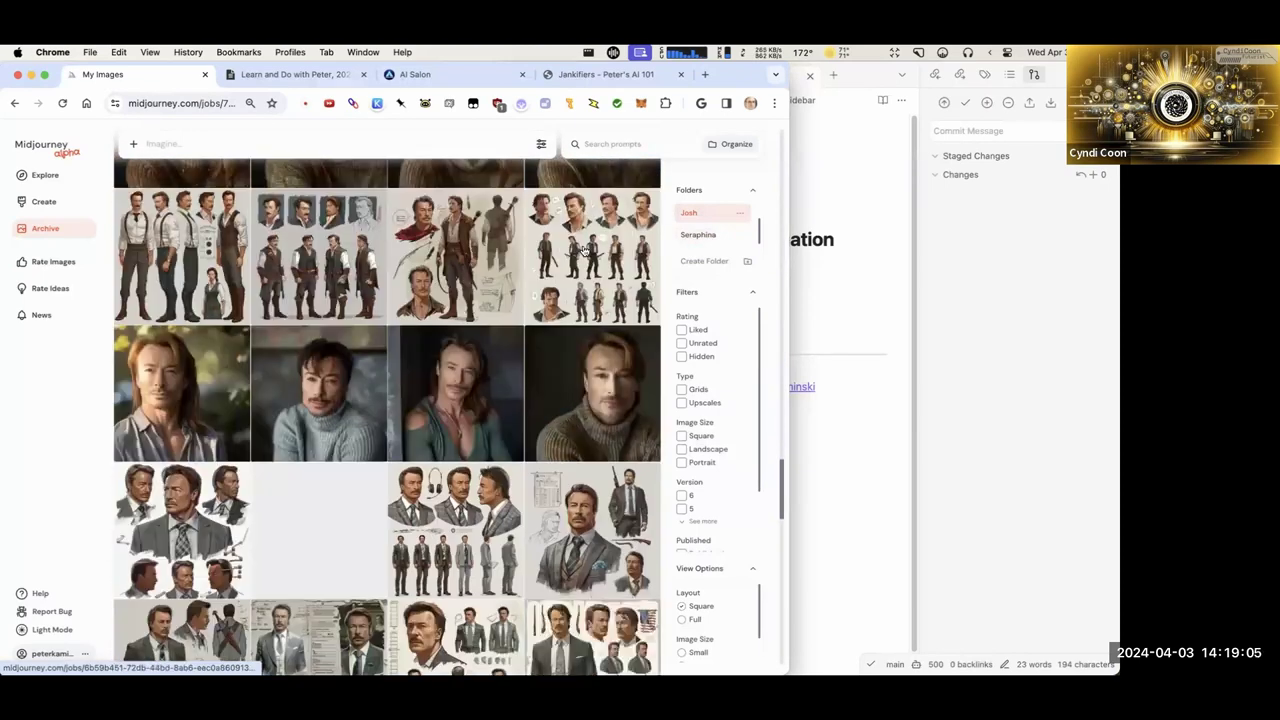
pyautogui.scroll(-10, 586, 251)
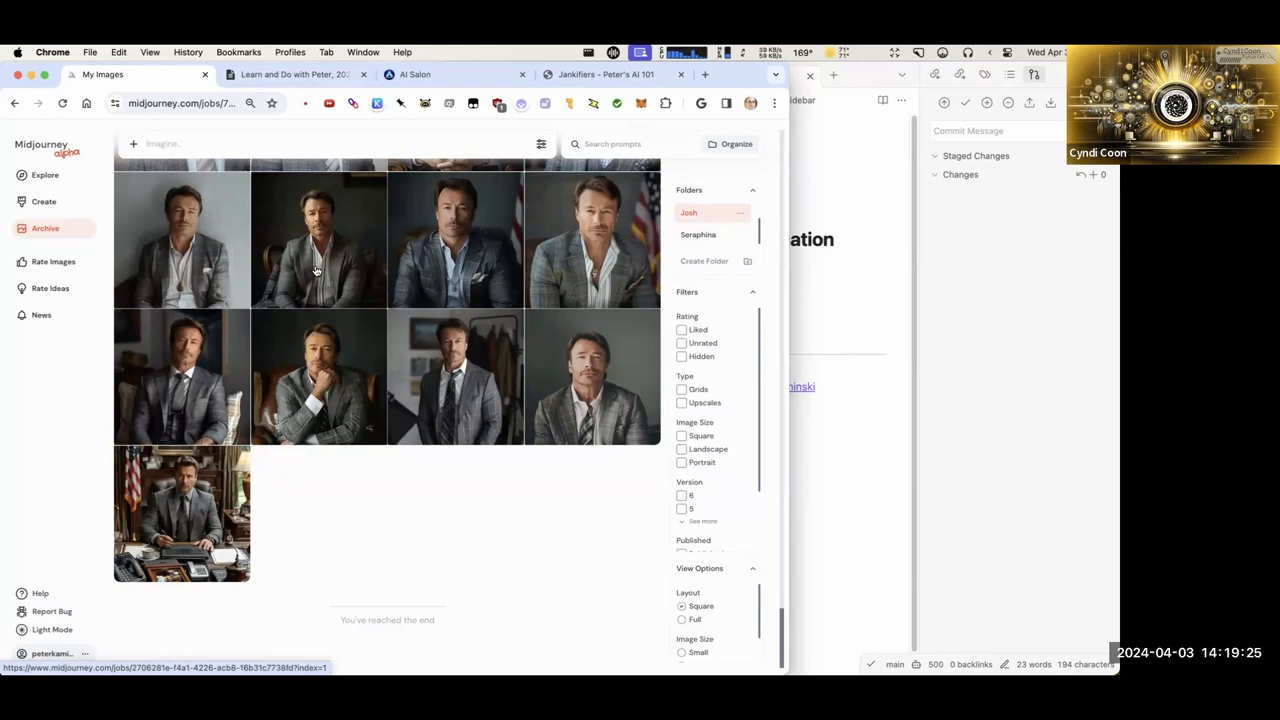
pyautogui.scroll(1, 220, 235)
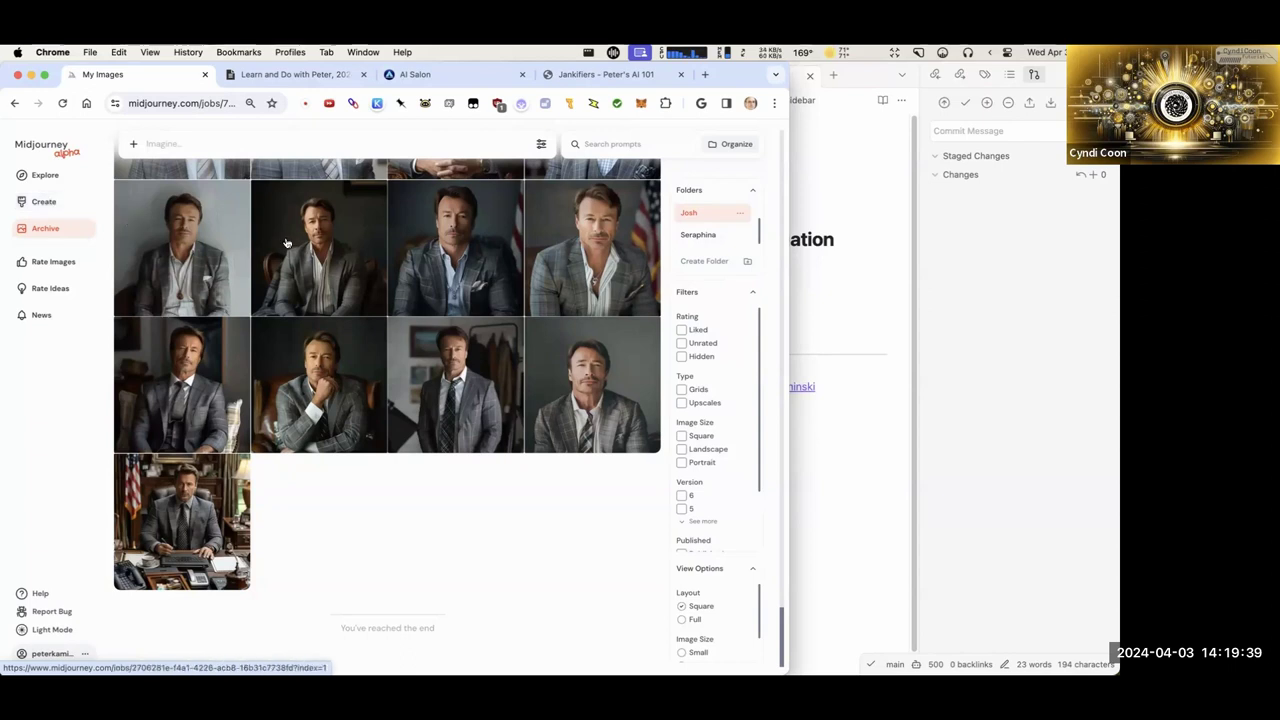
pyautogui.scroll(3, 260, 235)
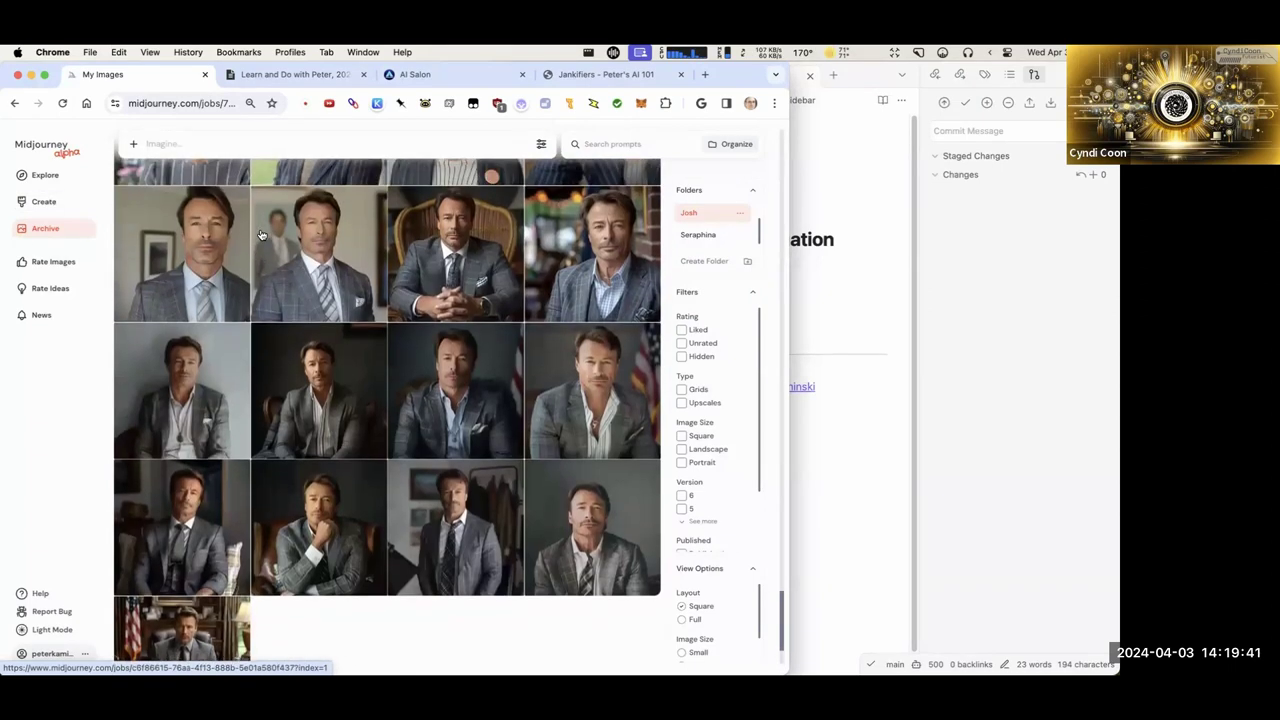
pyautogui.scroll(-2, 262, 234)
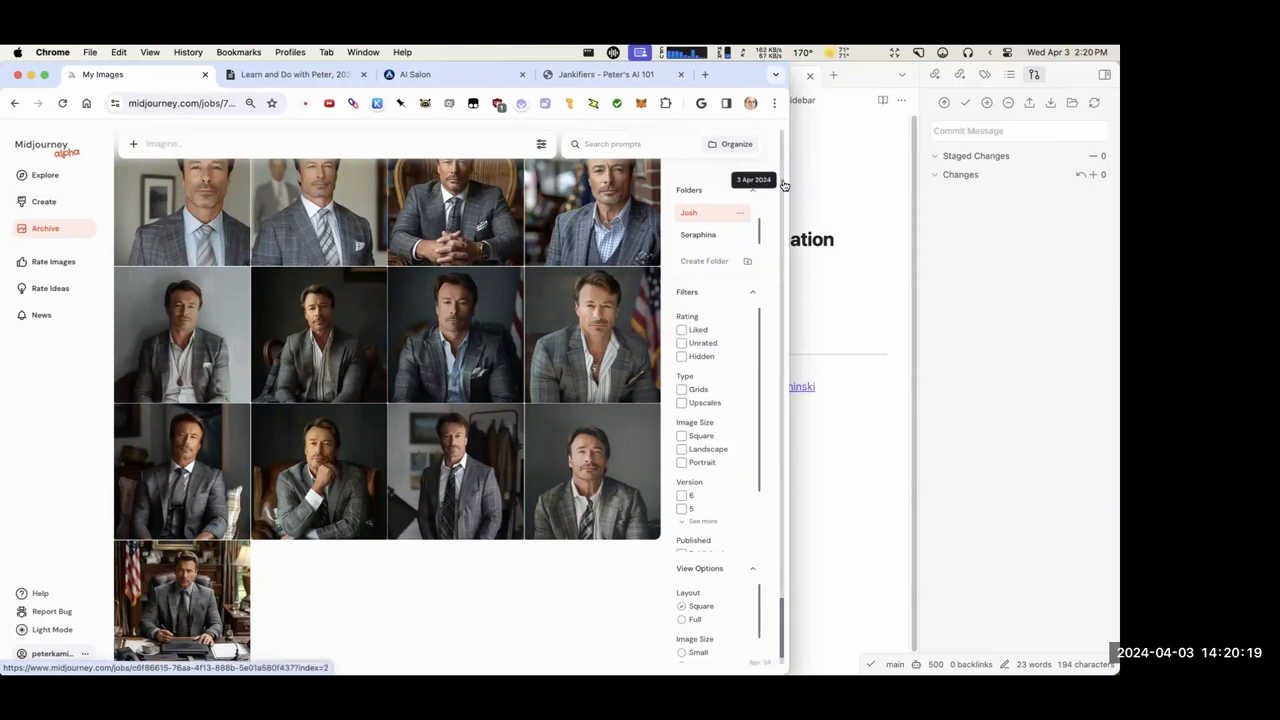
# Return to the Seraphina folder and open the space plumbing image of her sitting in a black sweater among pipes.
pyautogui.click(698, 237)
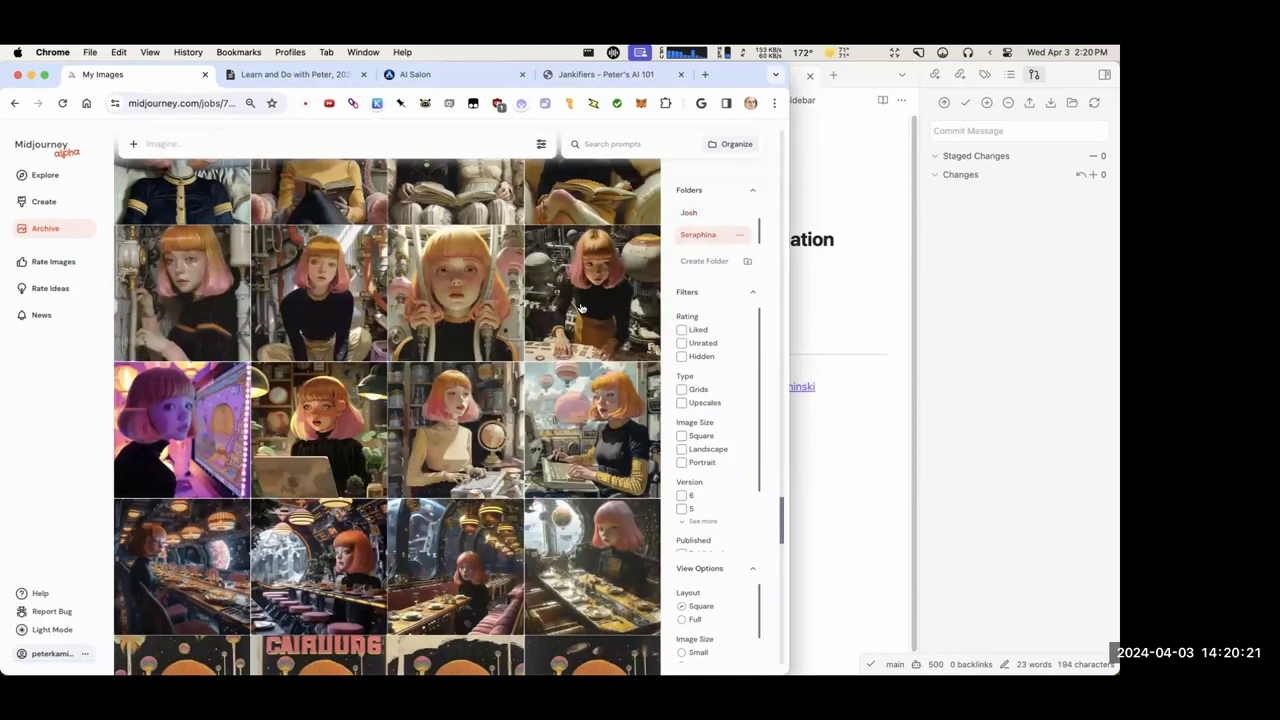
pyautogui.scroll(-3, 580, 307)
pyautogui.scroll(-1, 580, 305)
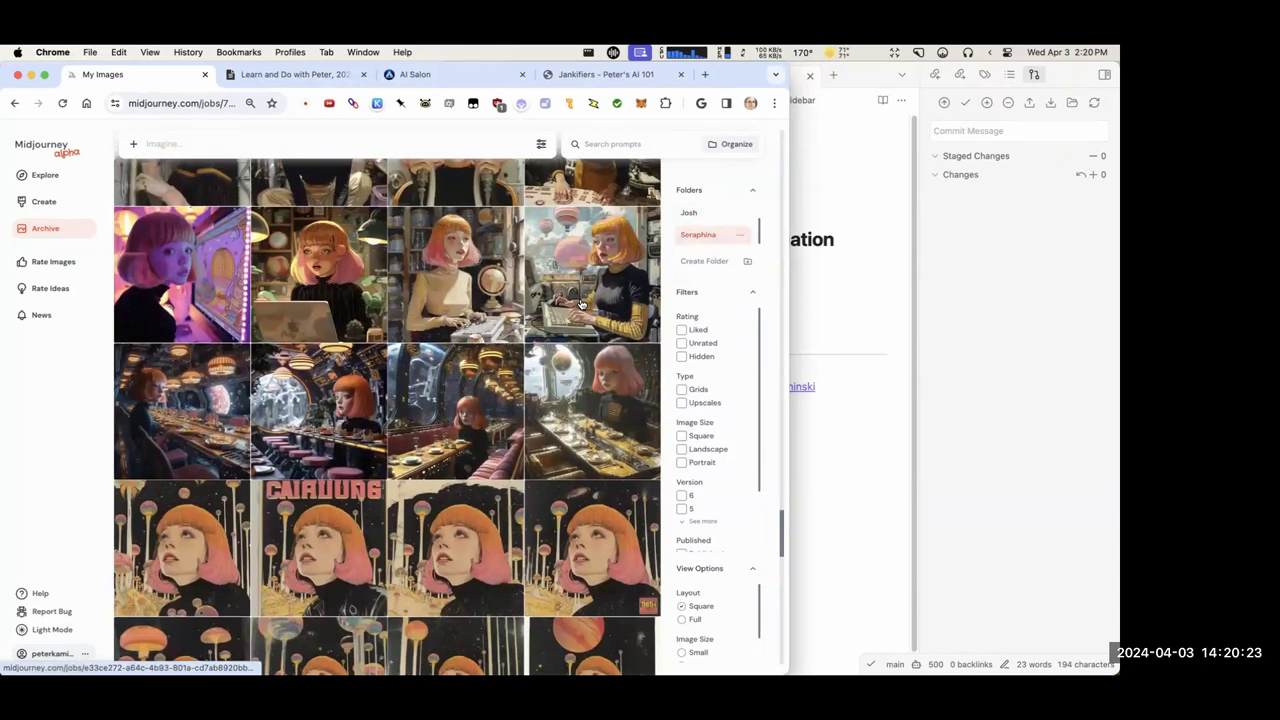
pyautogui.scroll(-1, 580, 305)
pyautogui.scroll(5, 580, 305)
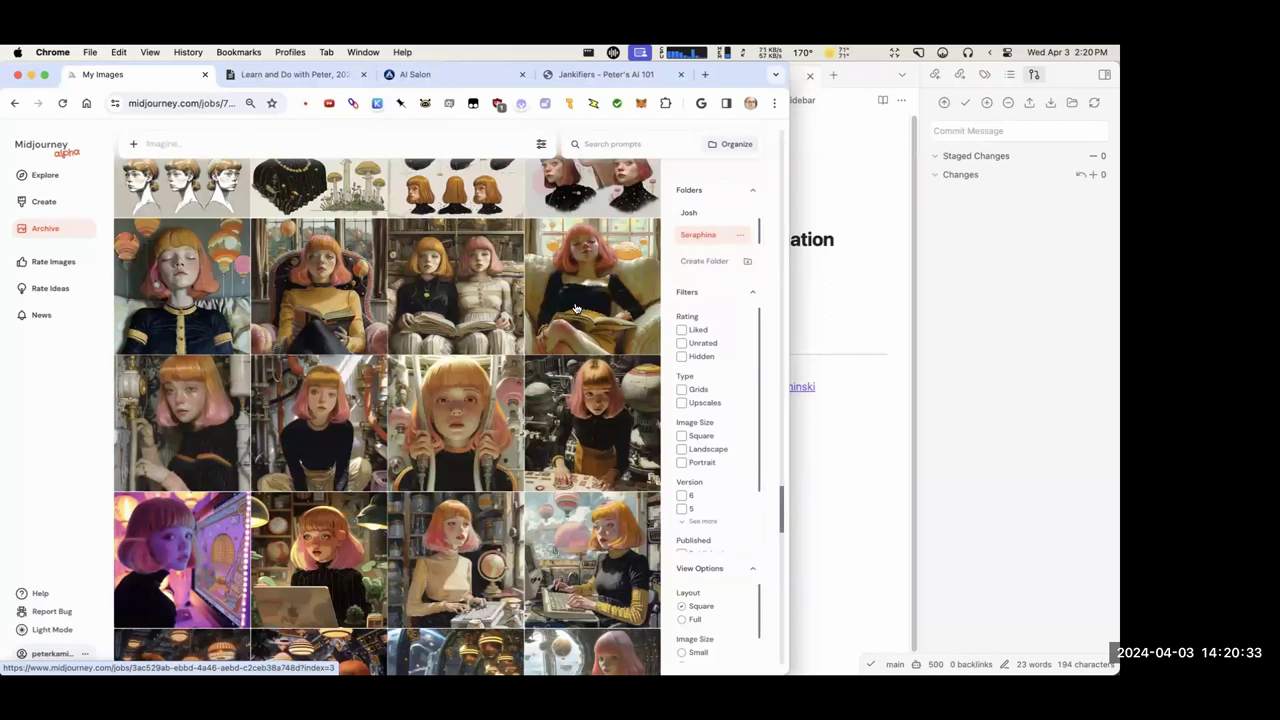
pyautogui.click(305, 430)
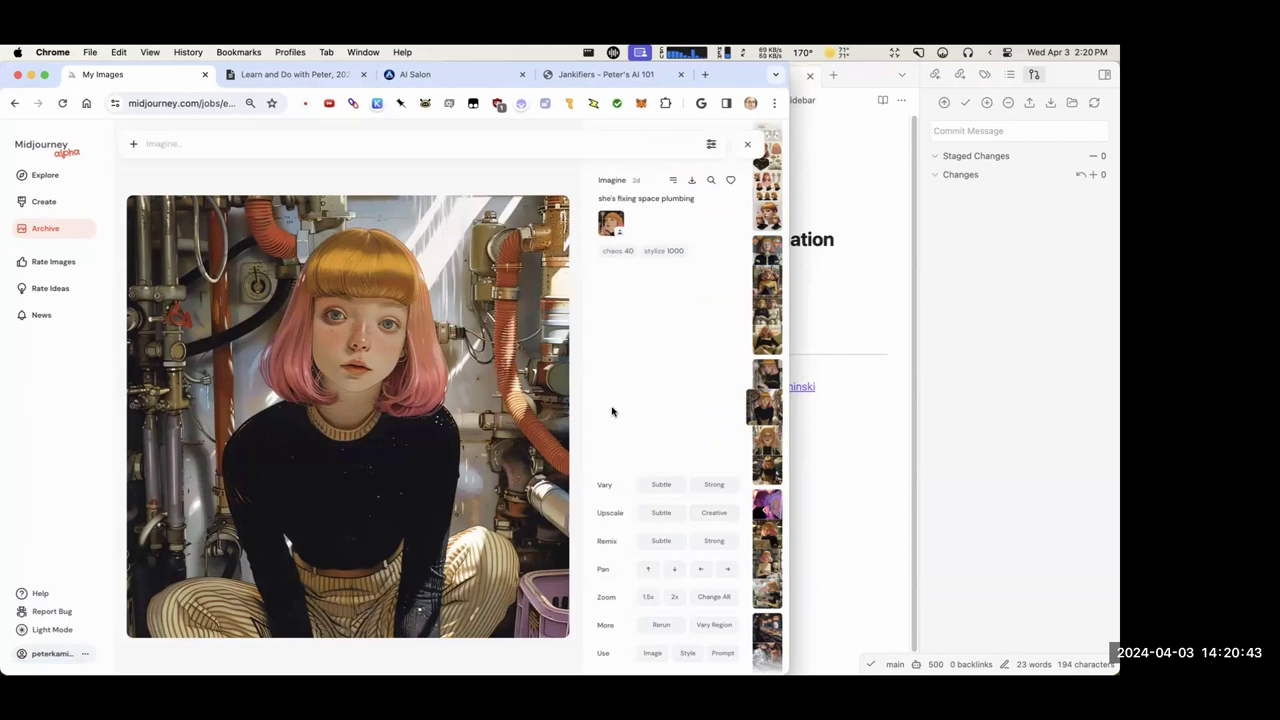
# Reuse the space plumbing prompt and replace its reference thumbnail with the opened image as the character reference.
pyautogui.click(722, 654)
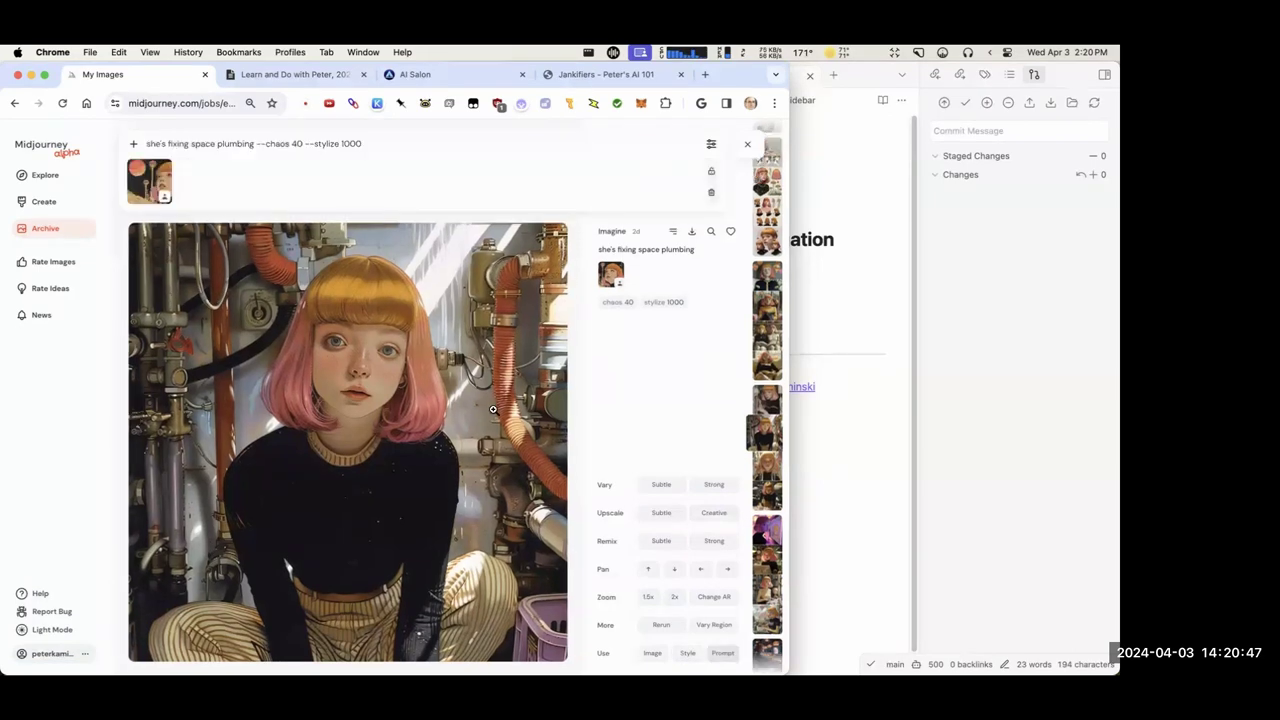
pyautogui.click(163, 170)
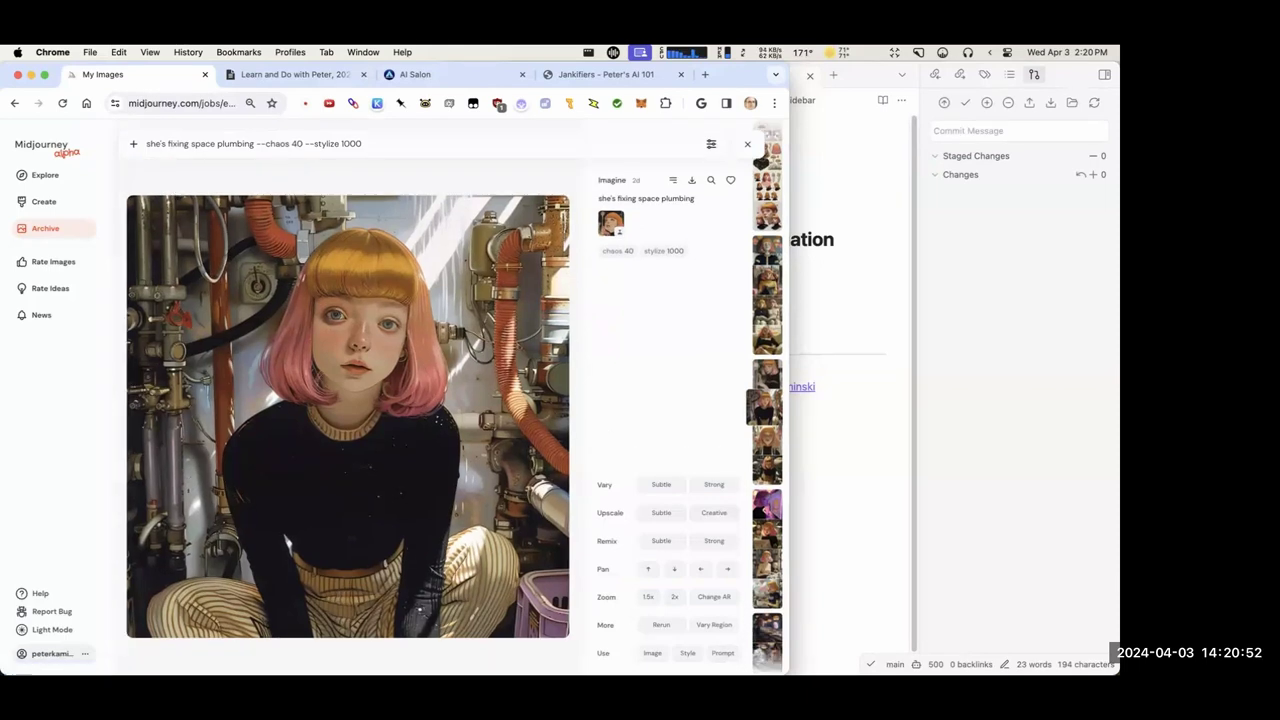
pyautogui.click(688, 653)
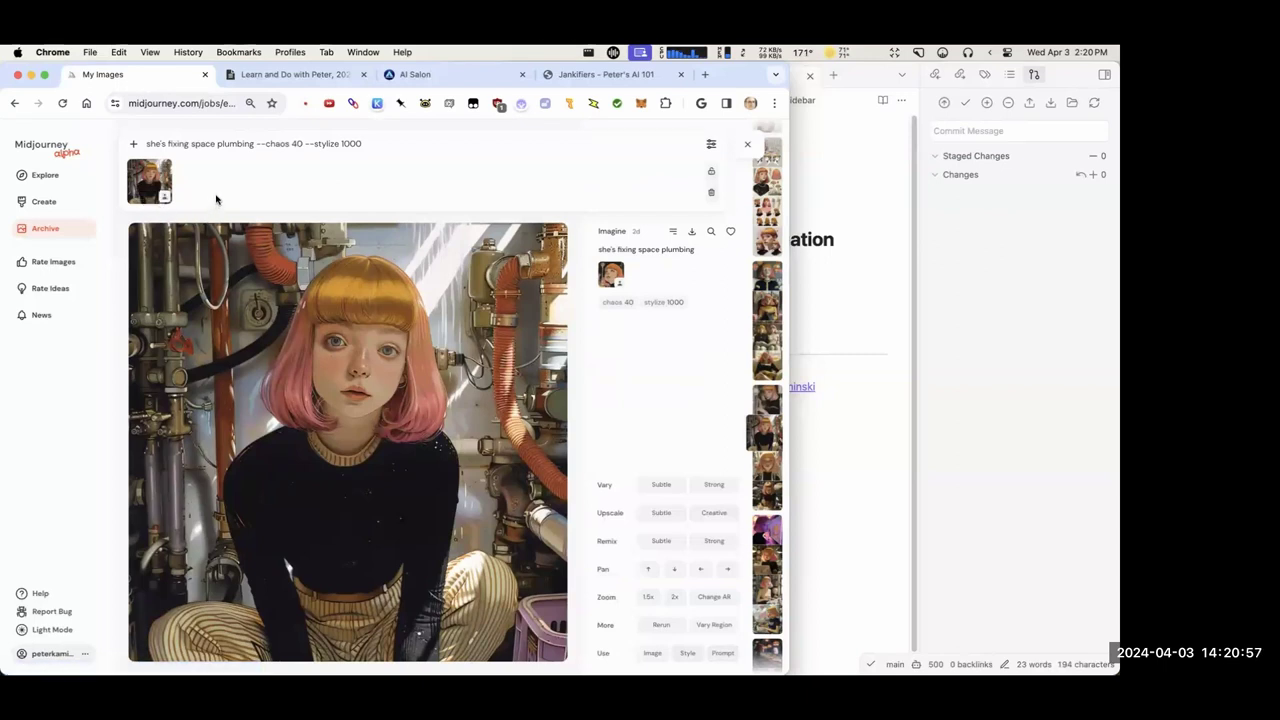
# Replace the prompt text with "Woman riding a horse on a sunny day" and submit it with the character reference.
pyautogui.moveTo(377, 142); pyautogui.dragTo(150, 143)
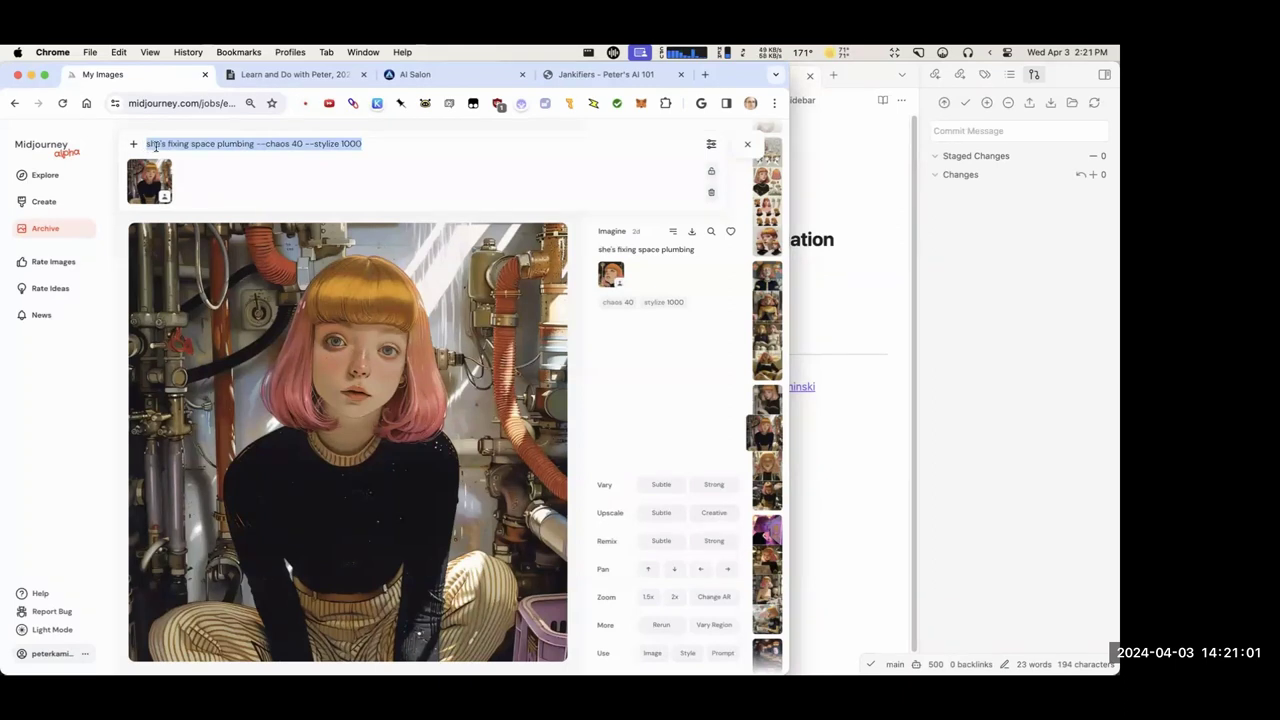
pyautogui.write('Woman riding a horse on a su')
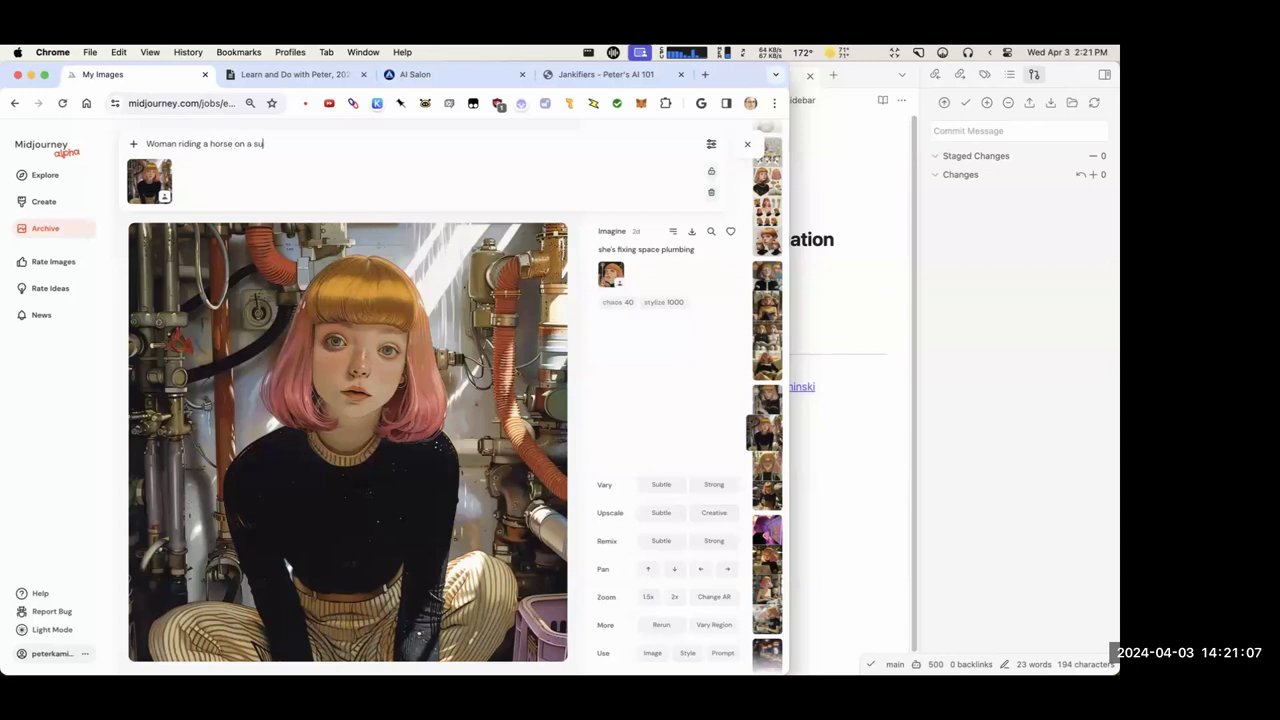
pyautogui.write(' day')
pyautogui.press('Return')
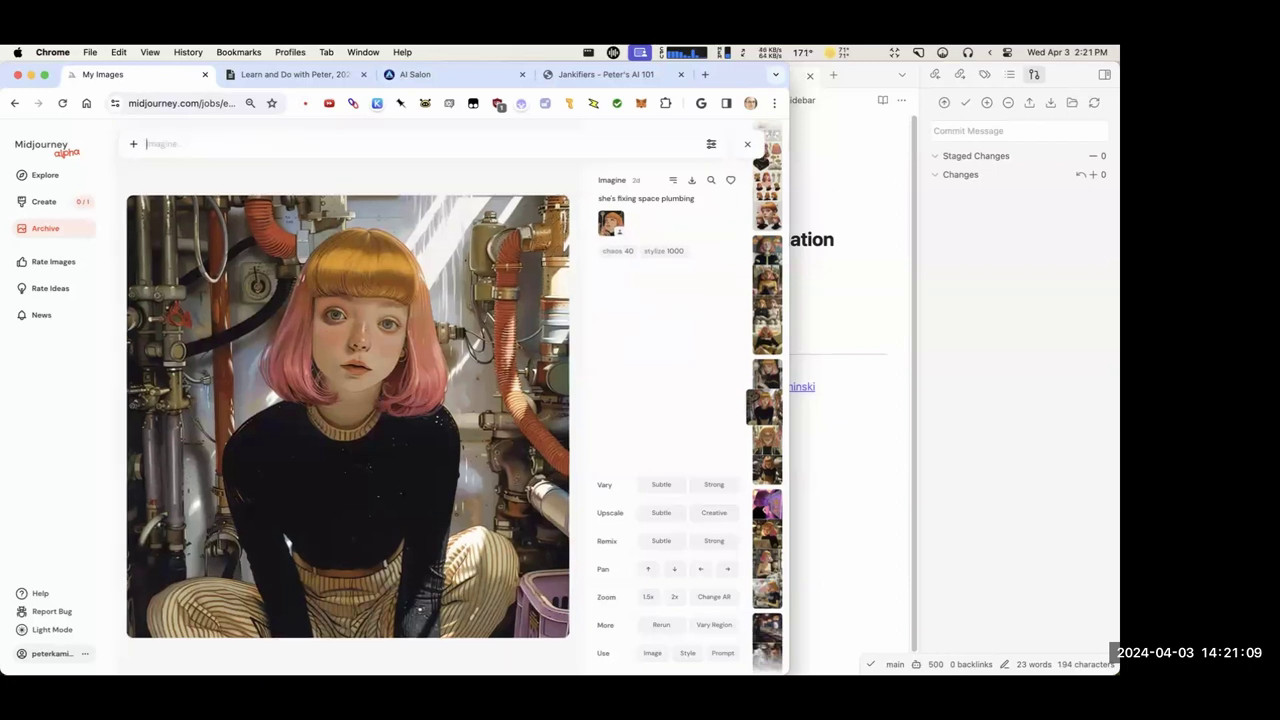
# Check the image size and aesthetics settings, close the opened image and go to the Create page.
pyautogui.click(711, 145)
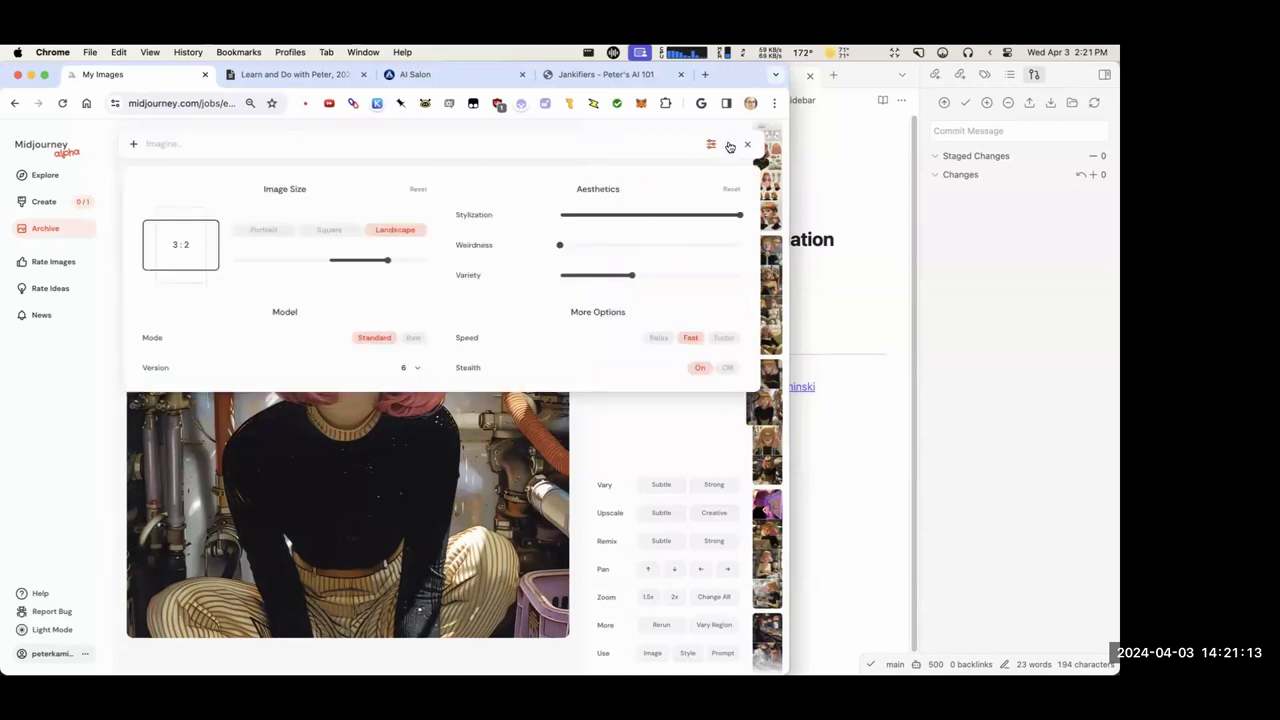
pyautogui.click(712, 145)
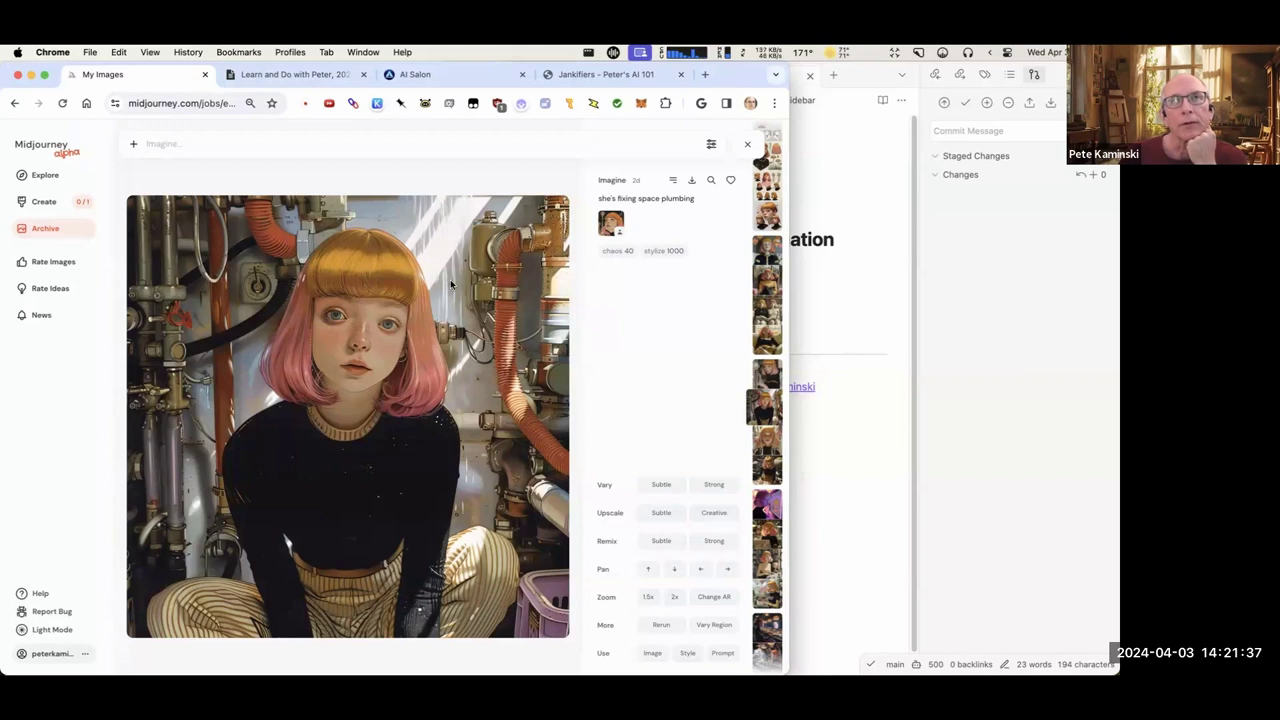
pyautogui.click(747, 144)
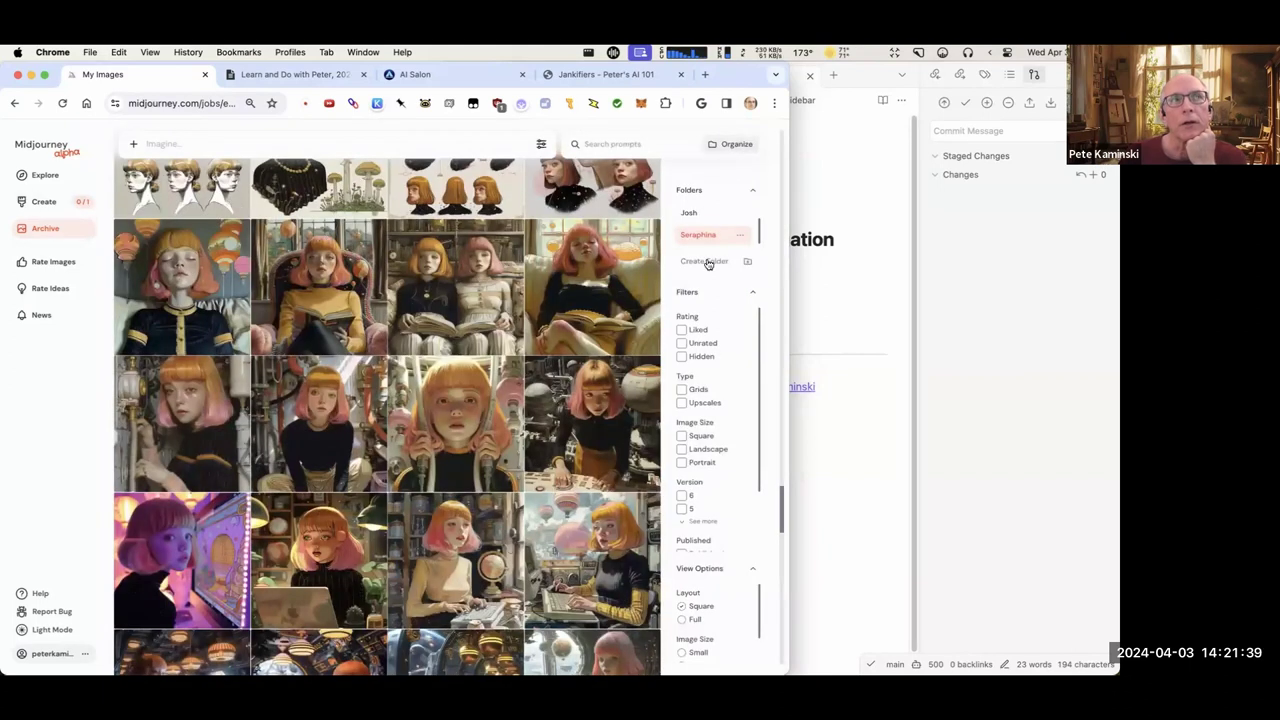
pyautogui.click(781, 480)
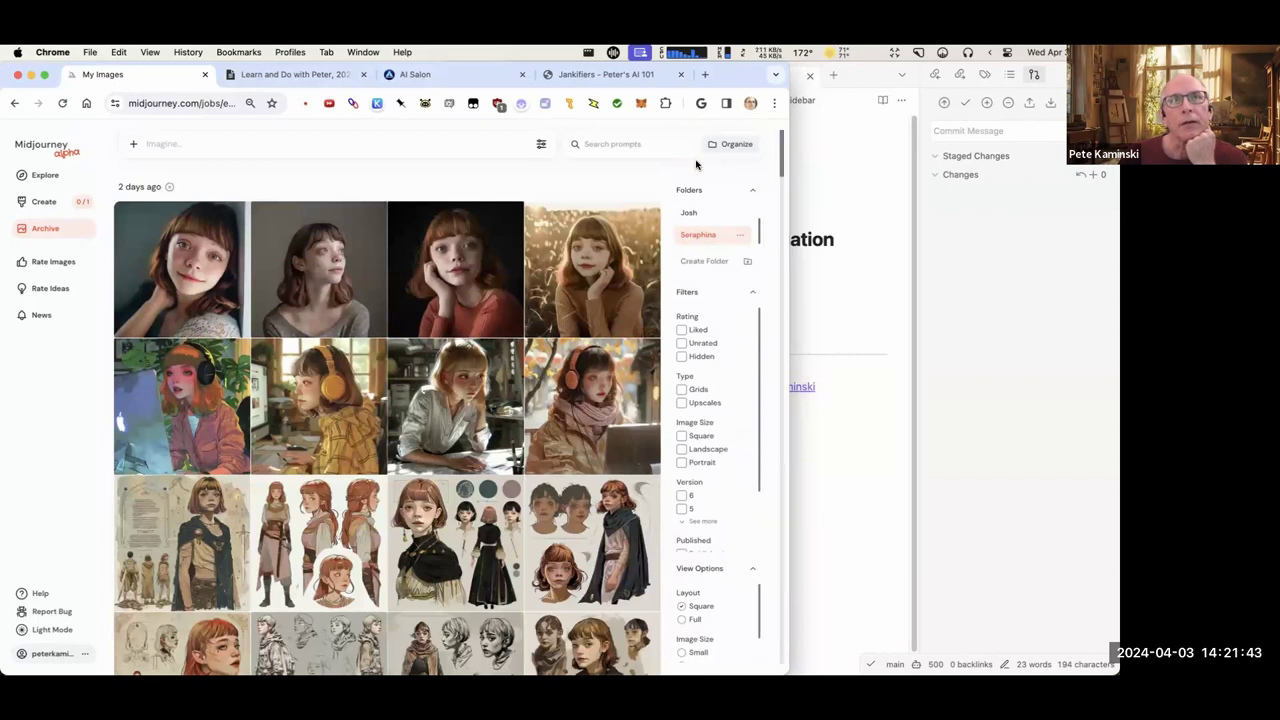
pyautogui.click(44, 201)
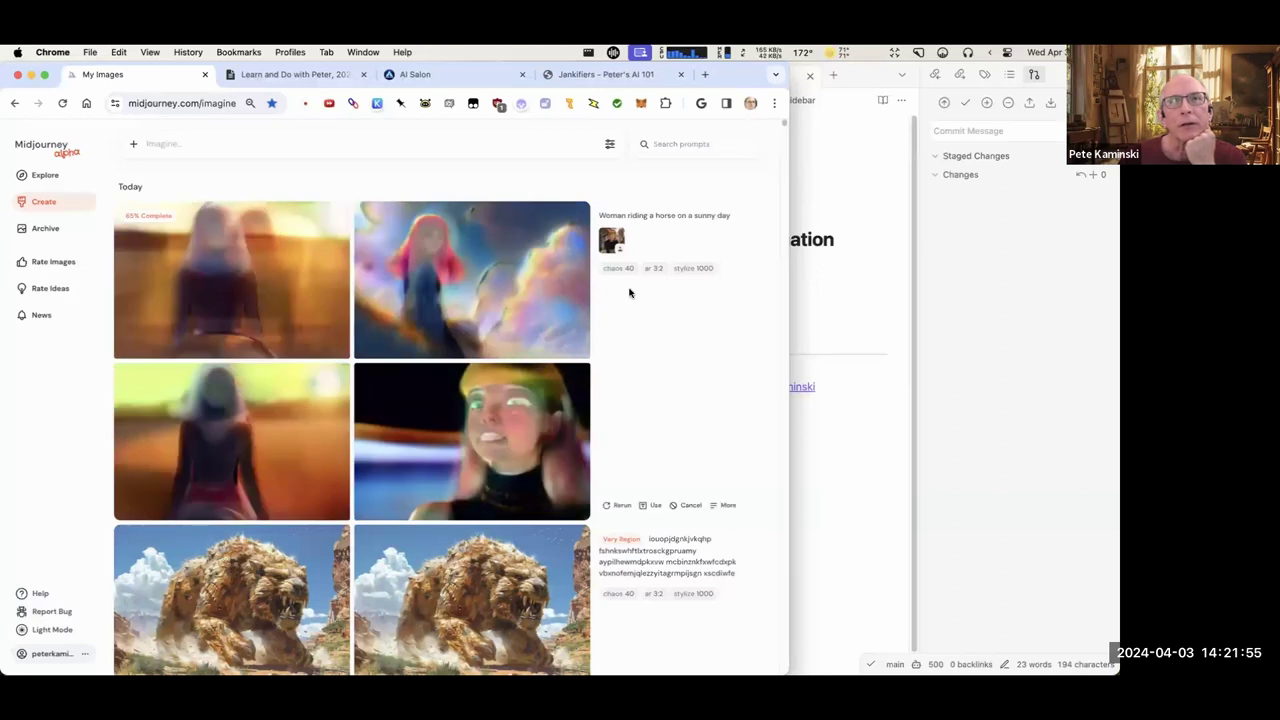
# View the horse-riding job's character reference image at full size and return to the generated images.
pyautogui.click(613, 239)
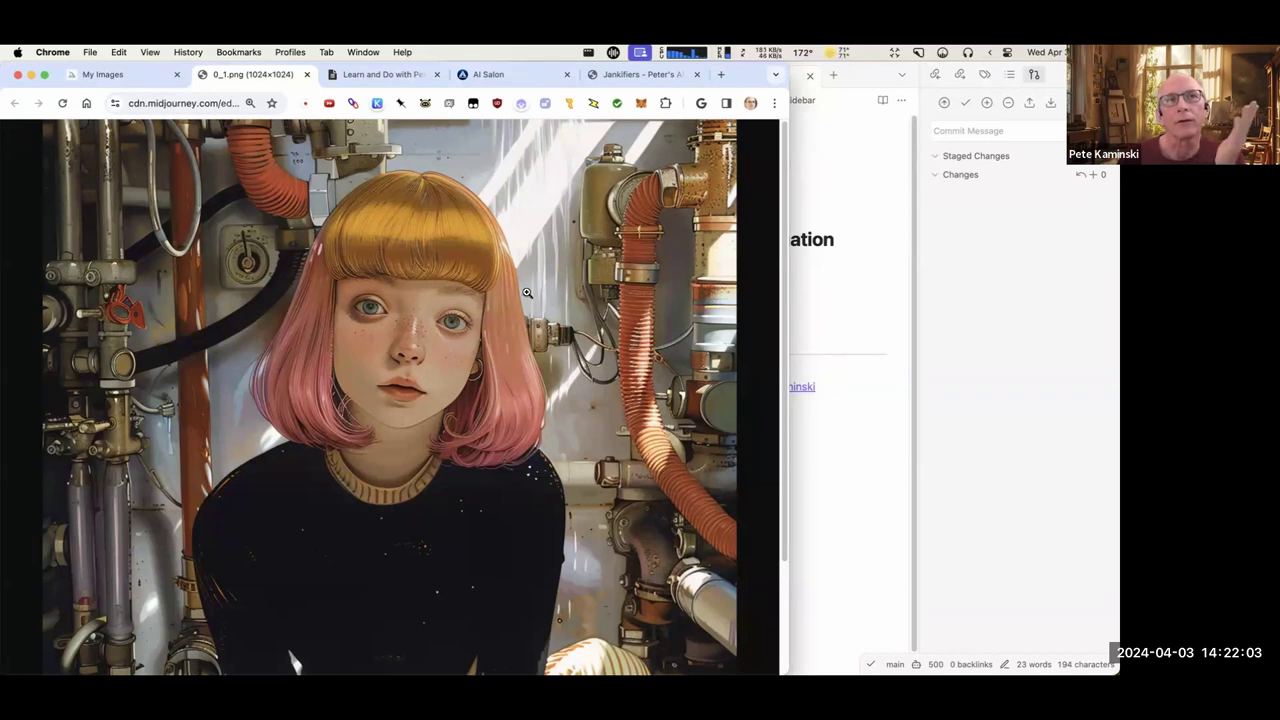
pyautogui.click(307, 75)
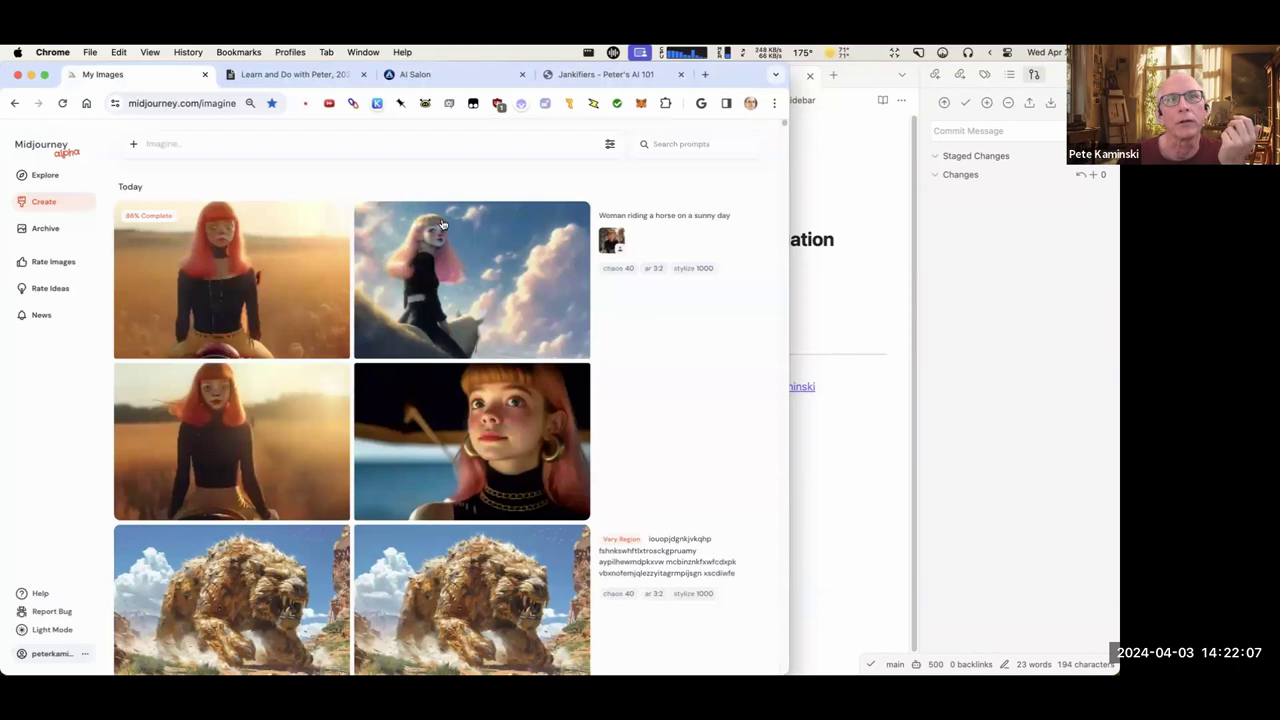
pyautogui.click(613, 241)
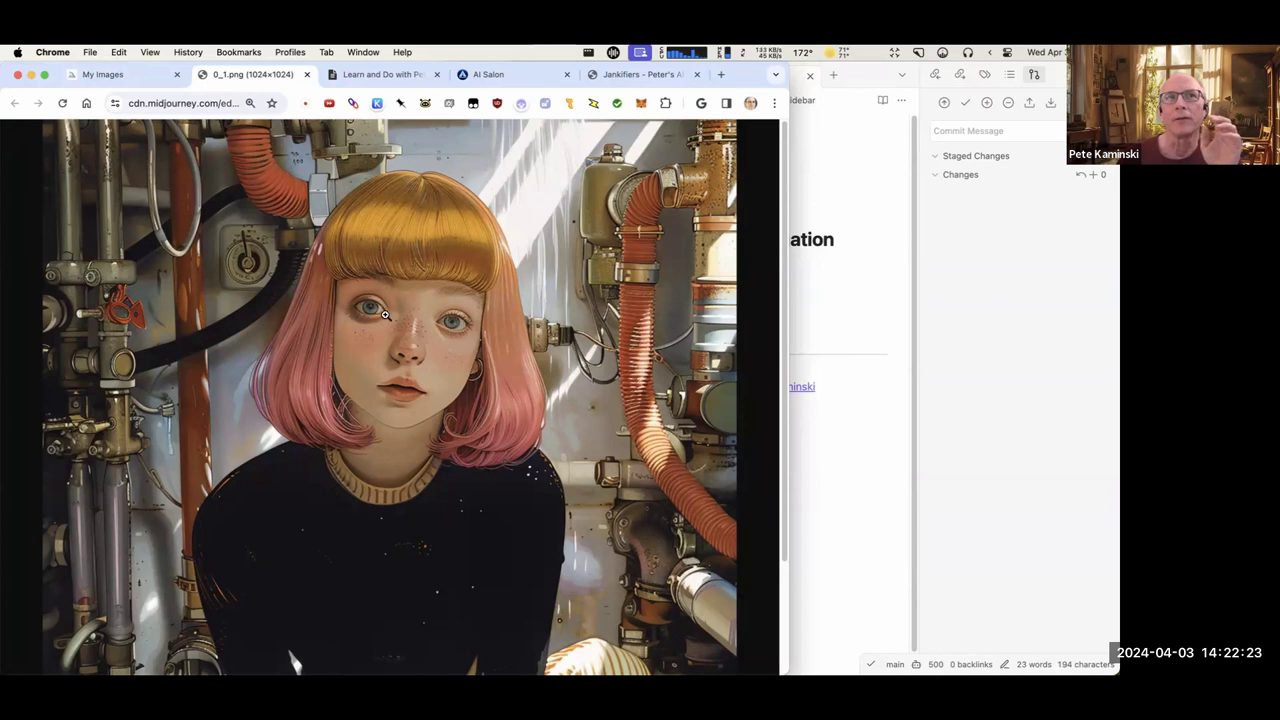
pyautogui.click(308, 74)
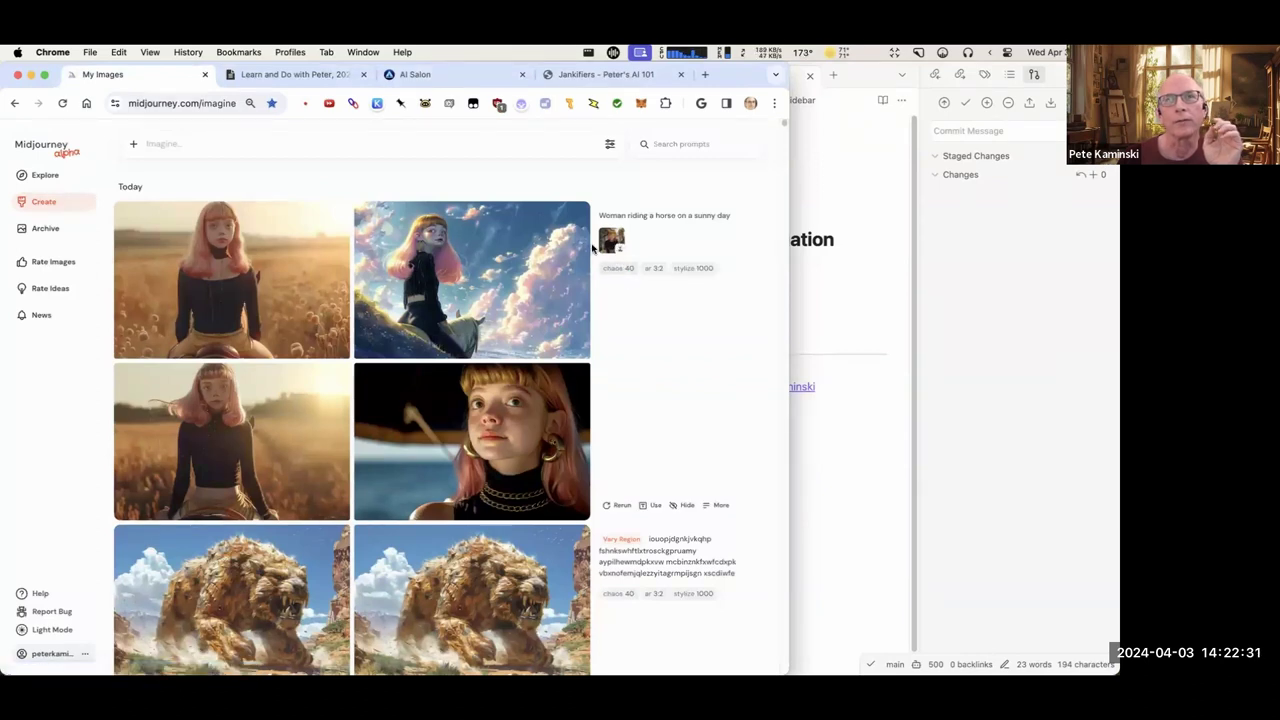
# Open the first horse-riding image, look through all four results at large size and return to the Create page.
pyautogui.click(240, 270)
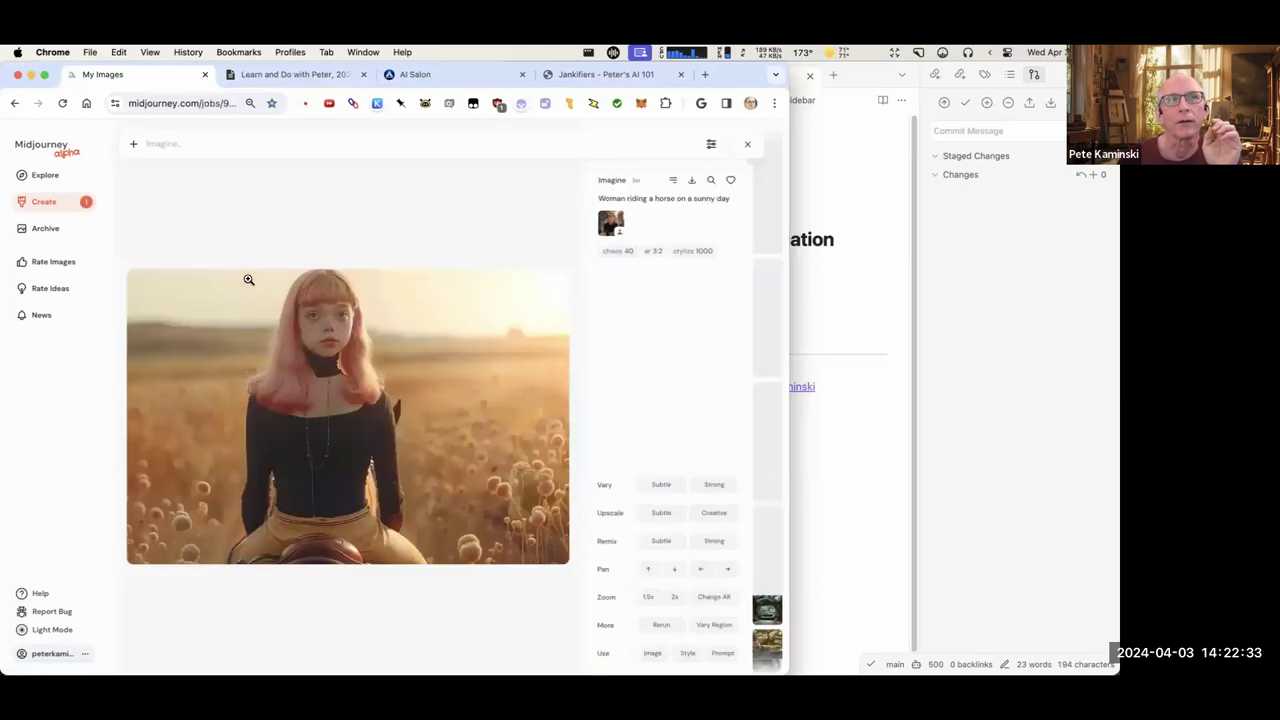
pyautogui.scroll(-1, 443, 346)
pyautogui.scroll(-1, 443, 346)
pyautogui.scroll(-1, 445, 347)
pyautogui.scroll(1, 445, 347)
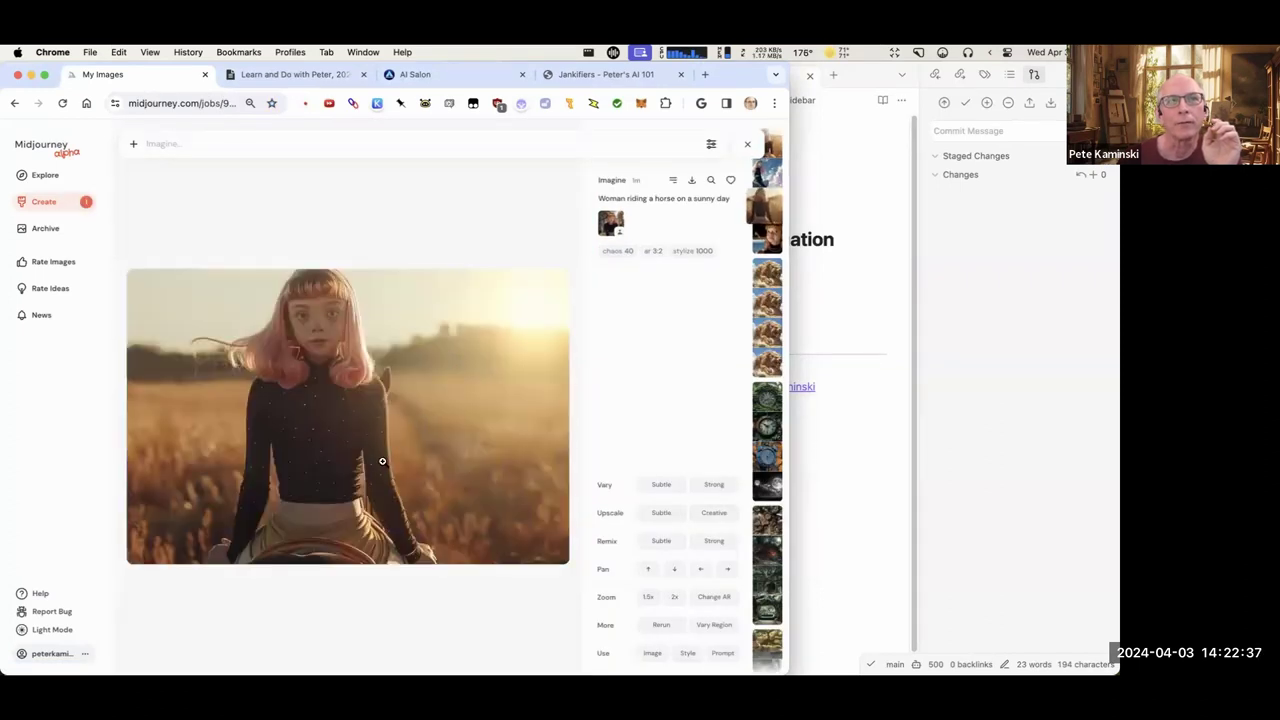
pyautogui.scroll(-1, 377, 467)
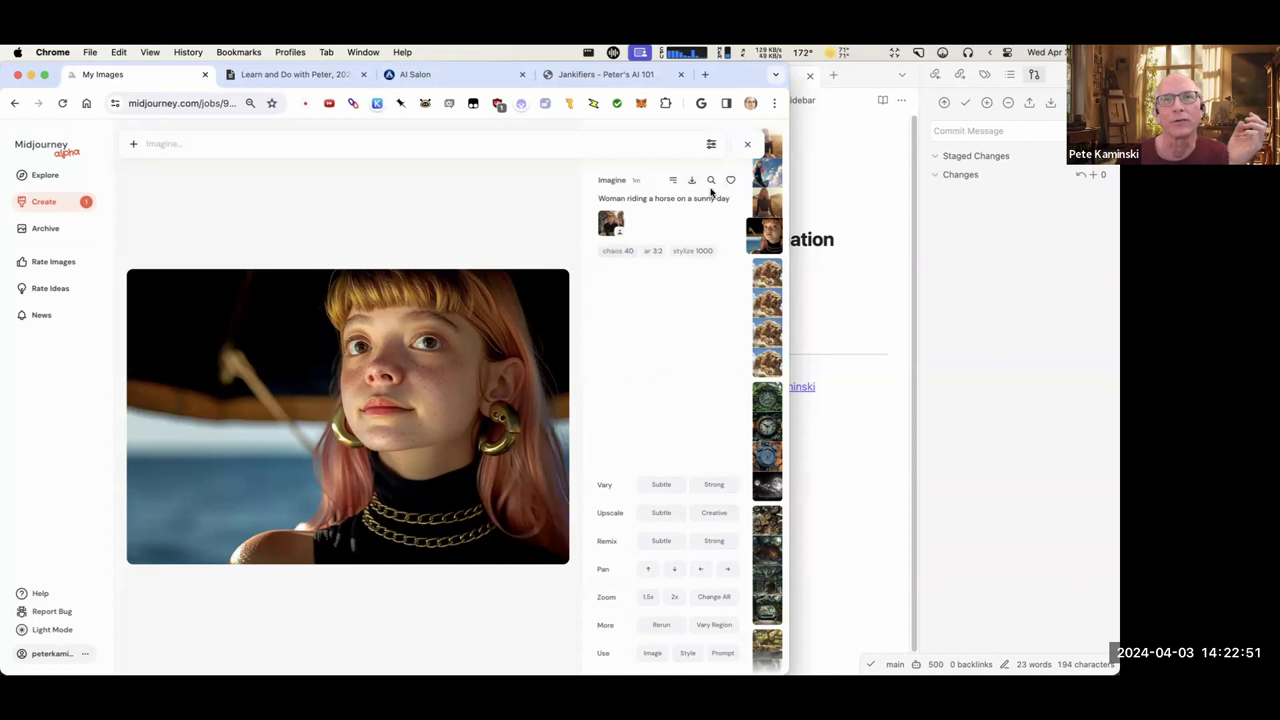
pyautogui.click(747, 143)
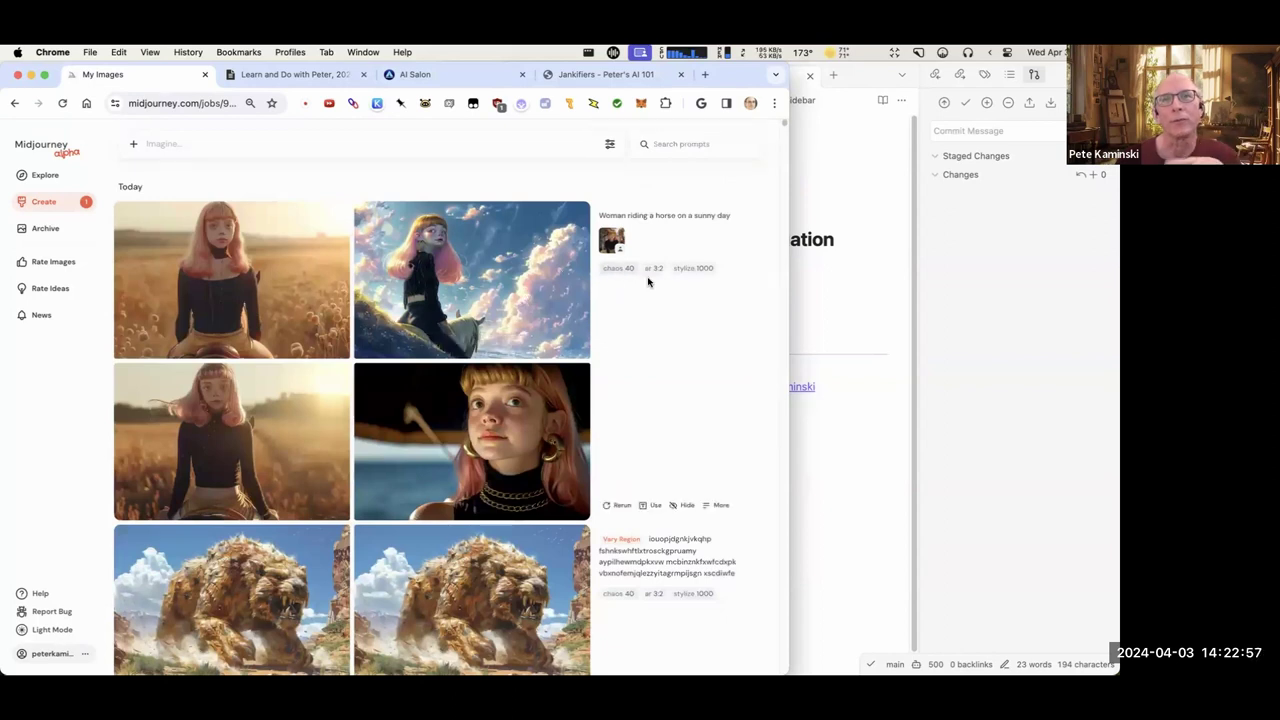
# Reuse the horse-riding prompt with chaos changed to 0, submit it and view the new set of images.
pyautogui.click(655, 508)
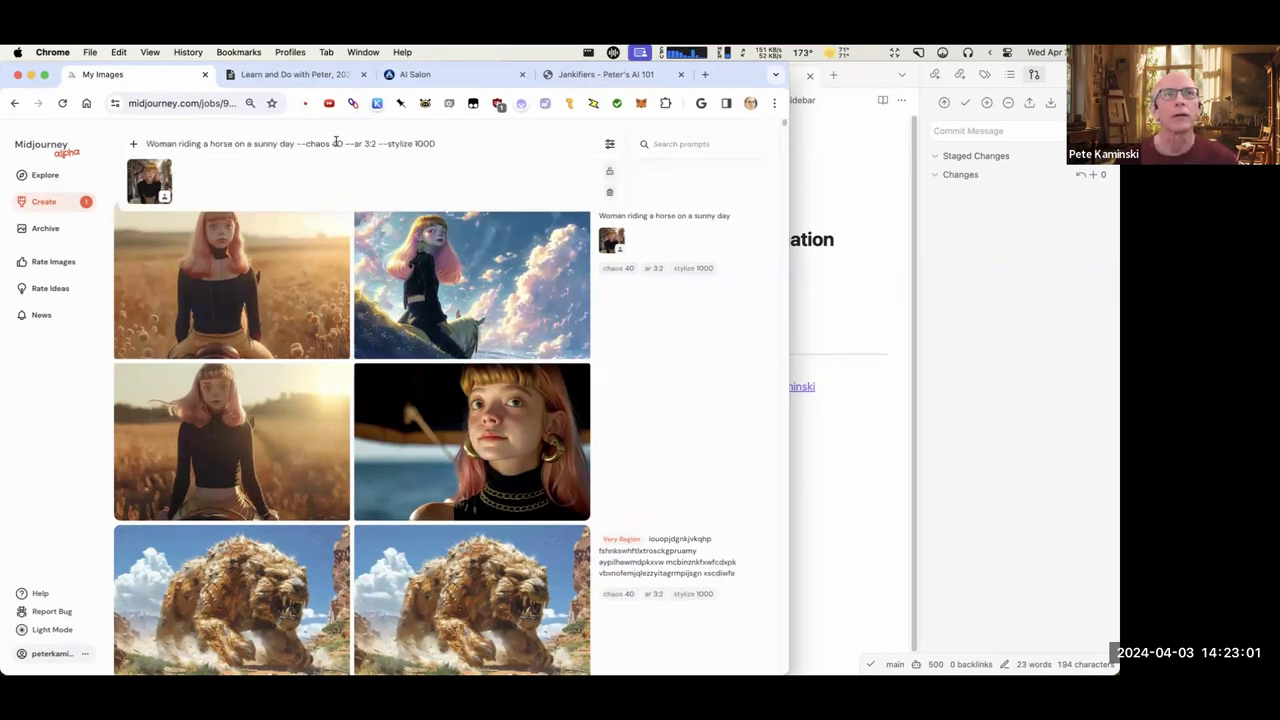
pyautogui.press('BackSpace')
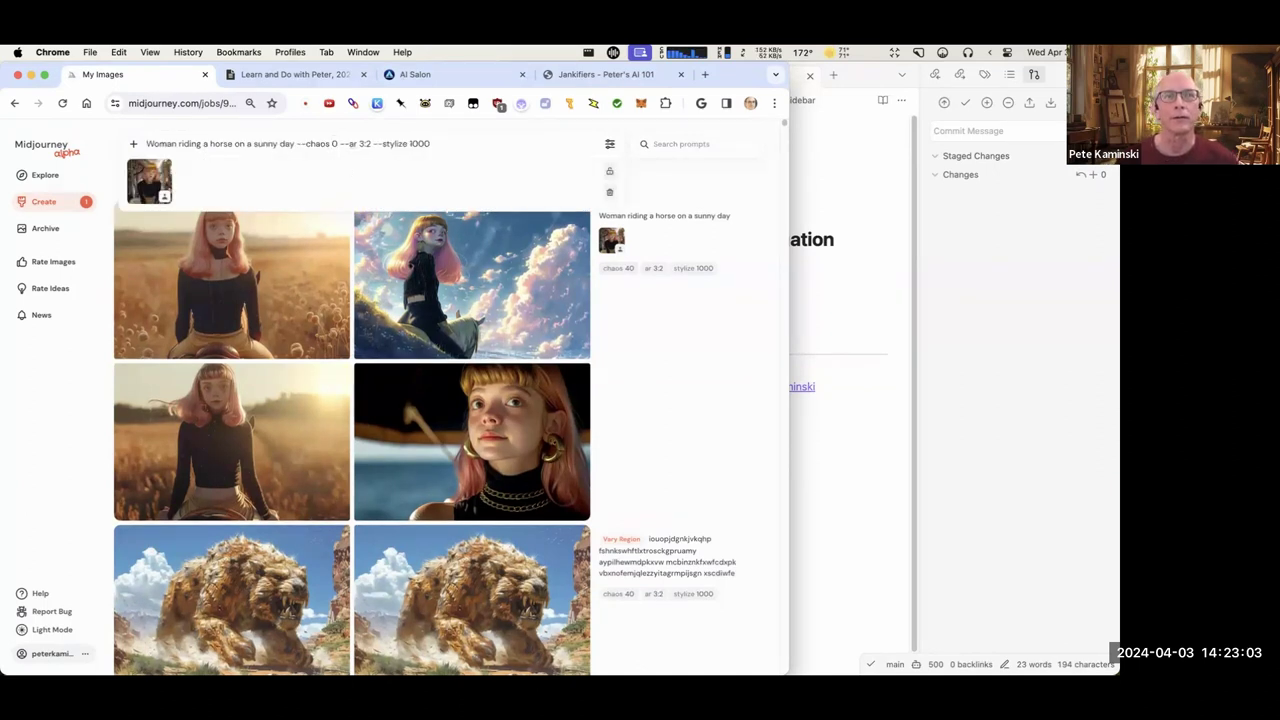
pyautogui.press('Return')
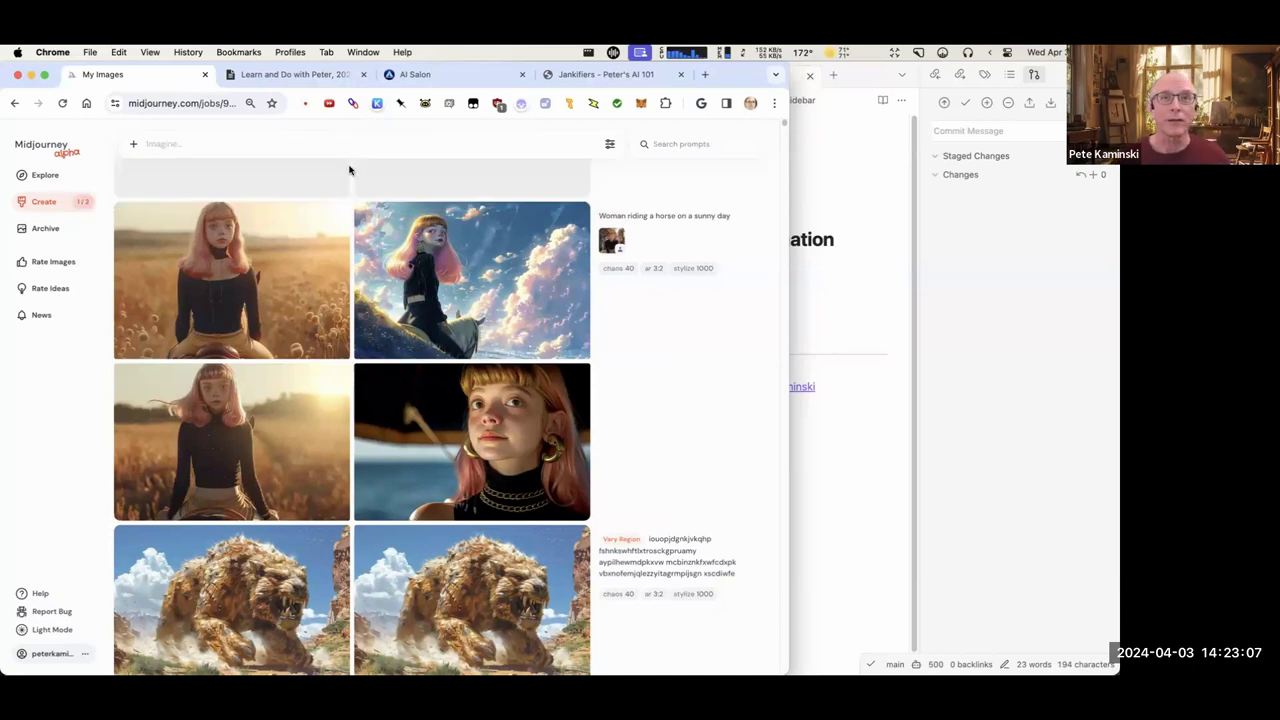
pyautogui.moveTo(381, 213)
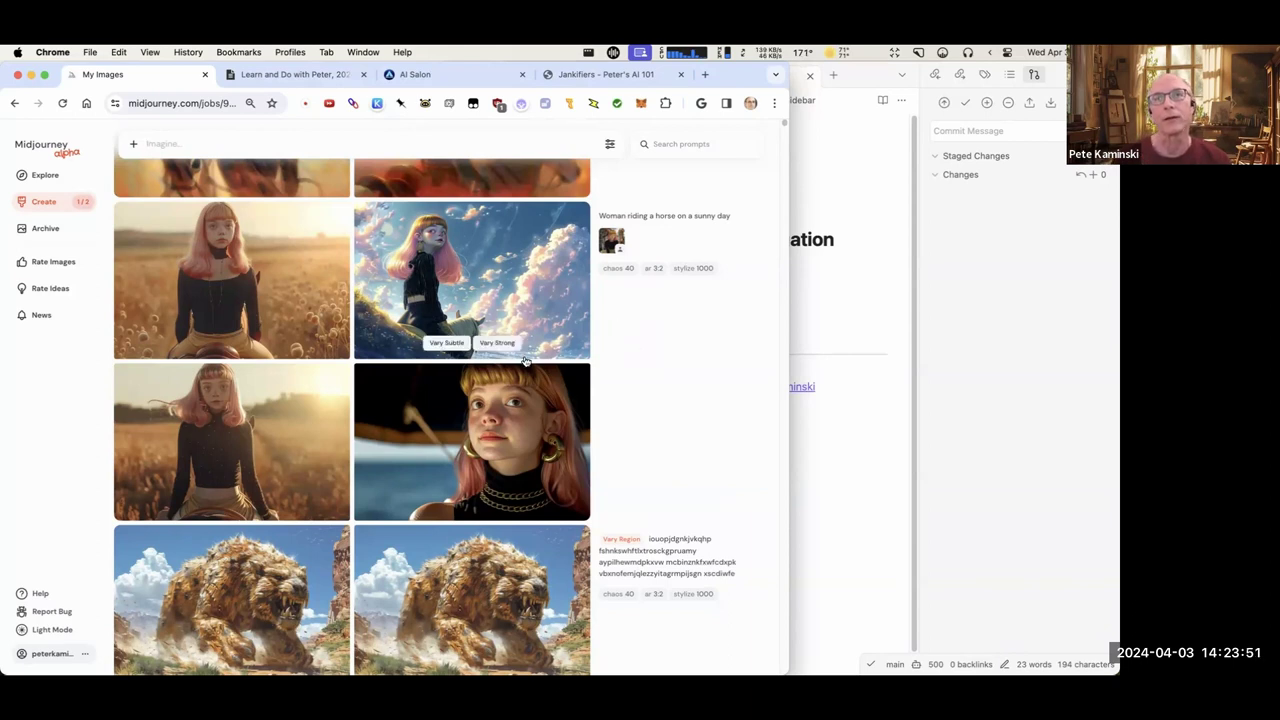
pyautogui.scroll(3, 510, 345)
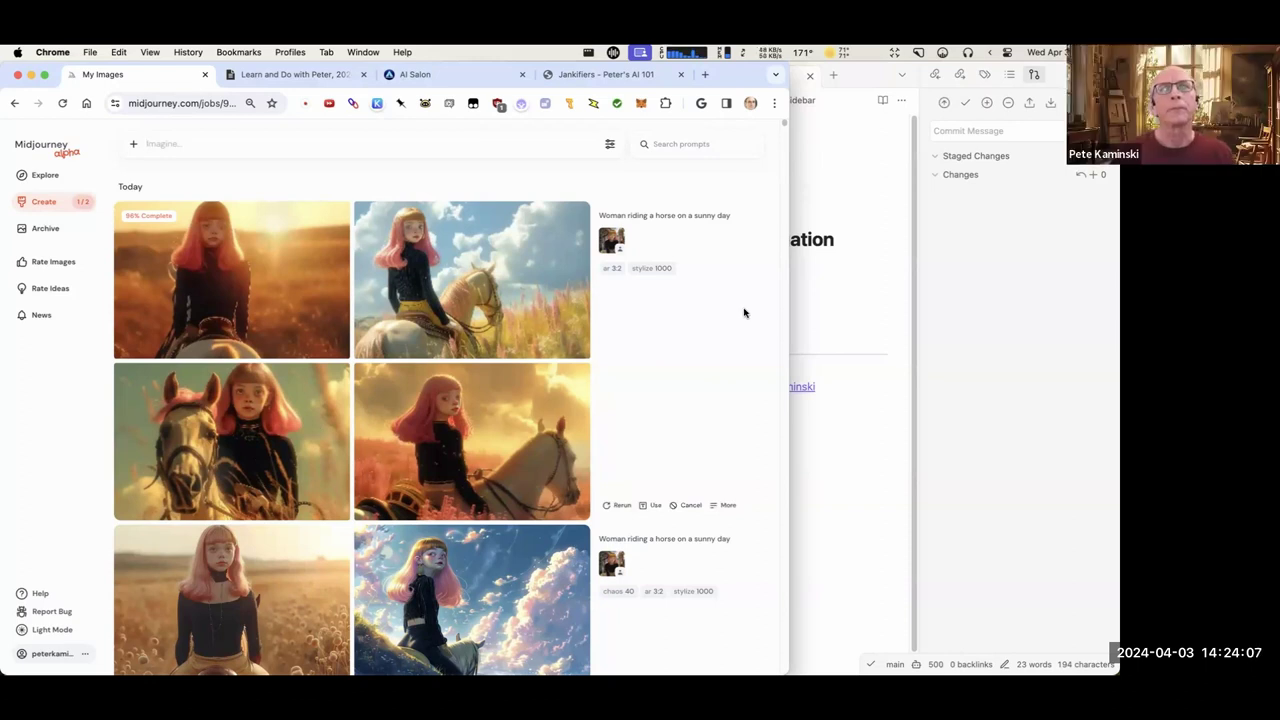
# Open the Josh folder in the Archive, browse down to its oldest images and view the office desk image with its prompt.
pyautogui.click(70, 229)
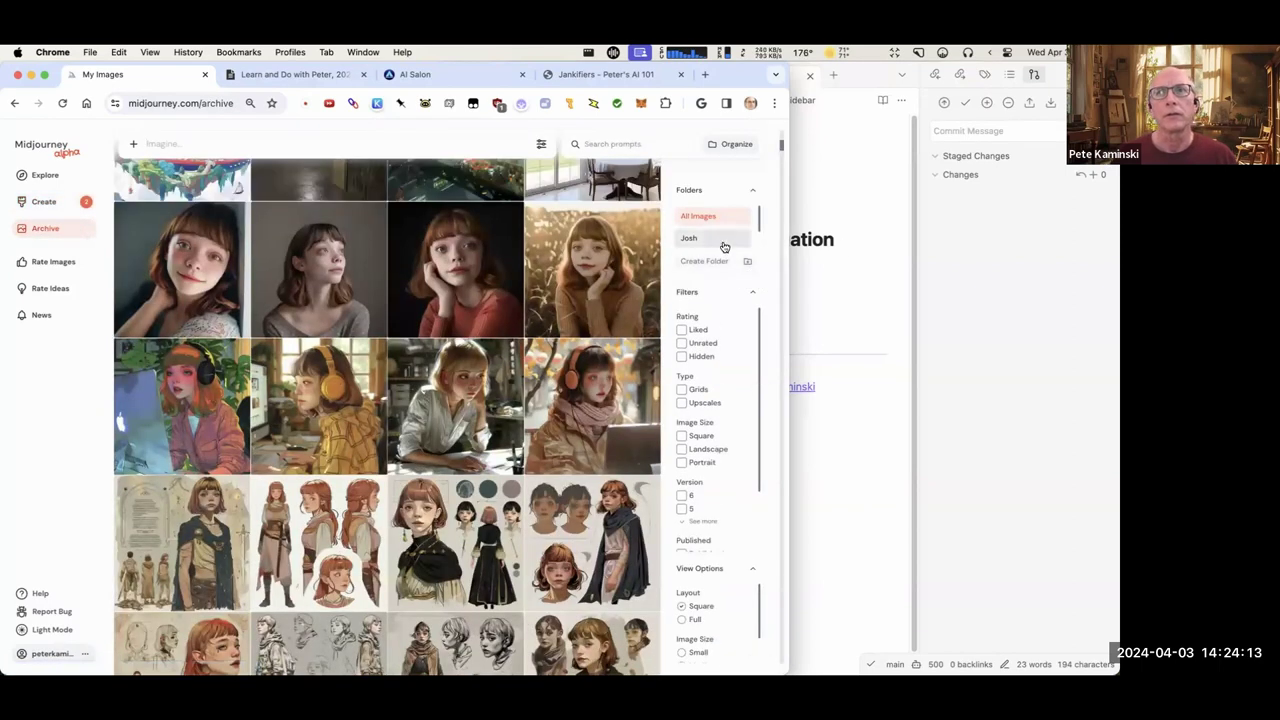
pyautogui.scroll(-1, 720, 242)
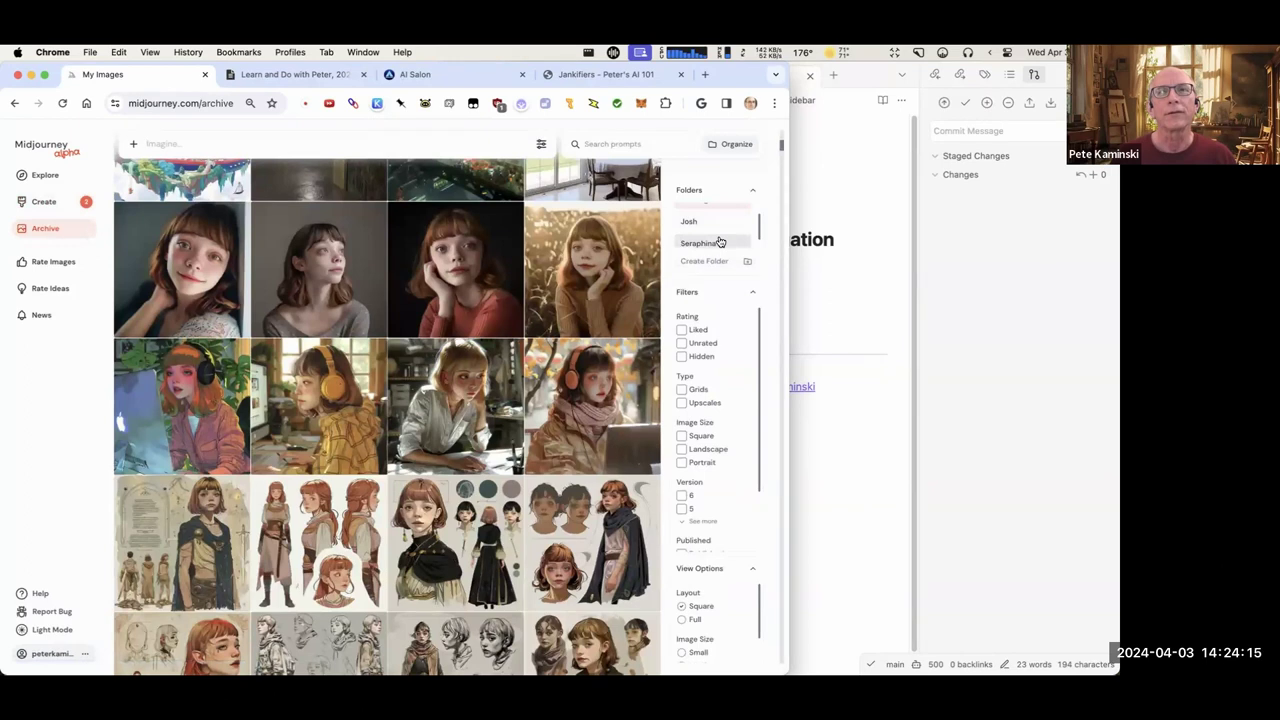
pyautogui.click(720, 242)
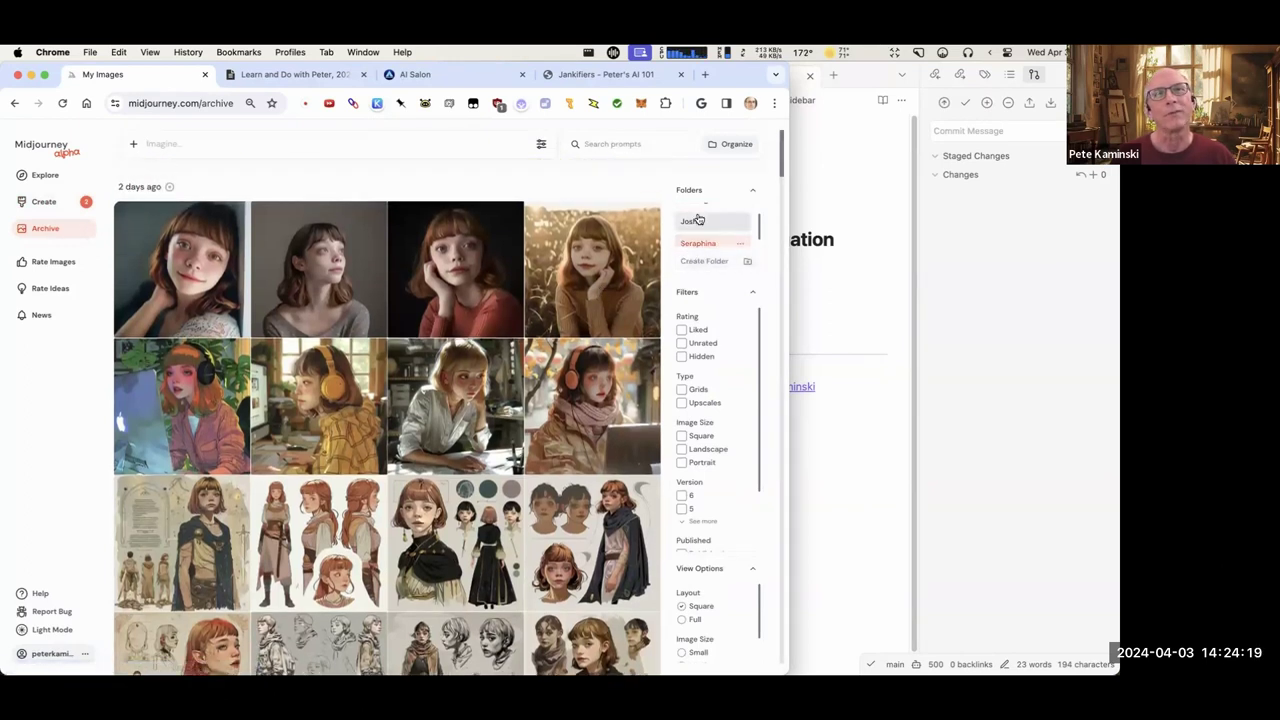
pyautogui.click(698, 221)
pyautogui.scroll(-3, 640, 320)
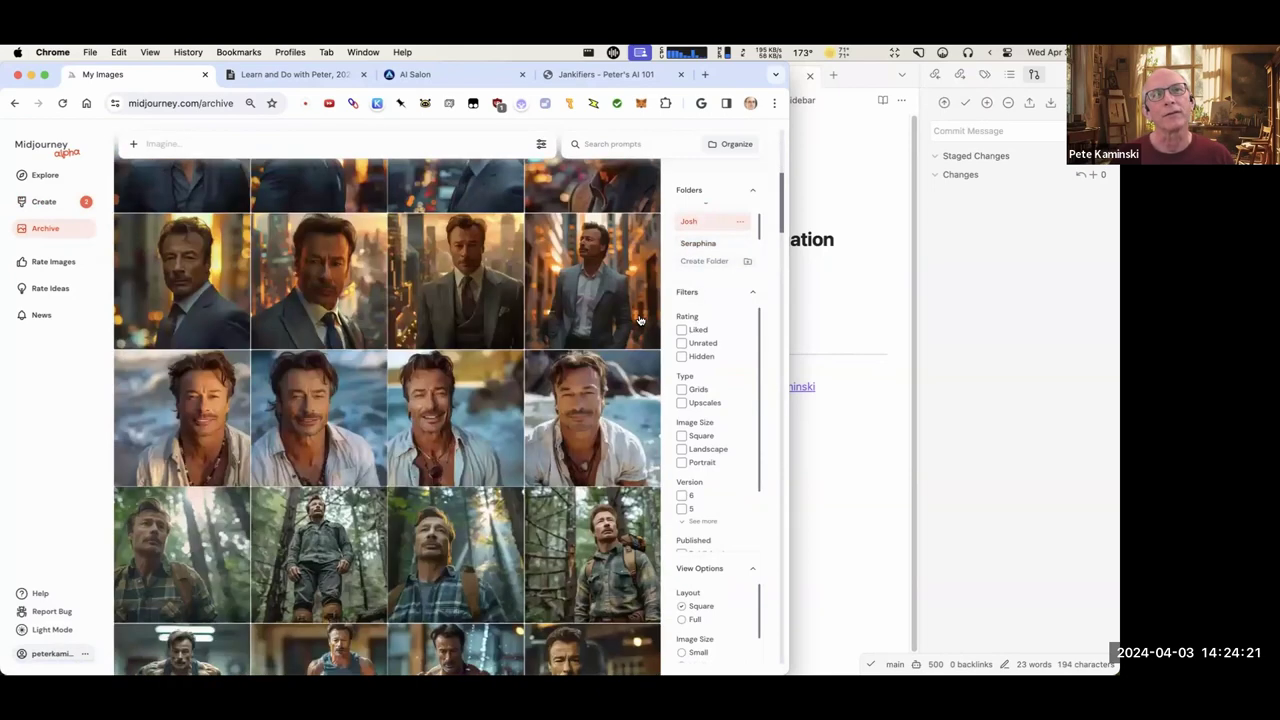
pyautogui.scroll(-15, 640, 320)
pyautogui.scroll(-15, 527, 338)
pyautogui.scroll(-20, 517, 341)
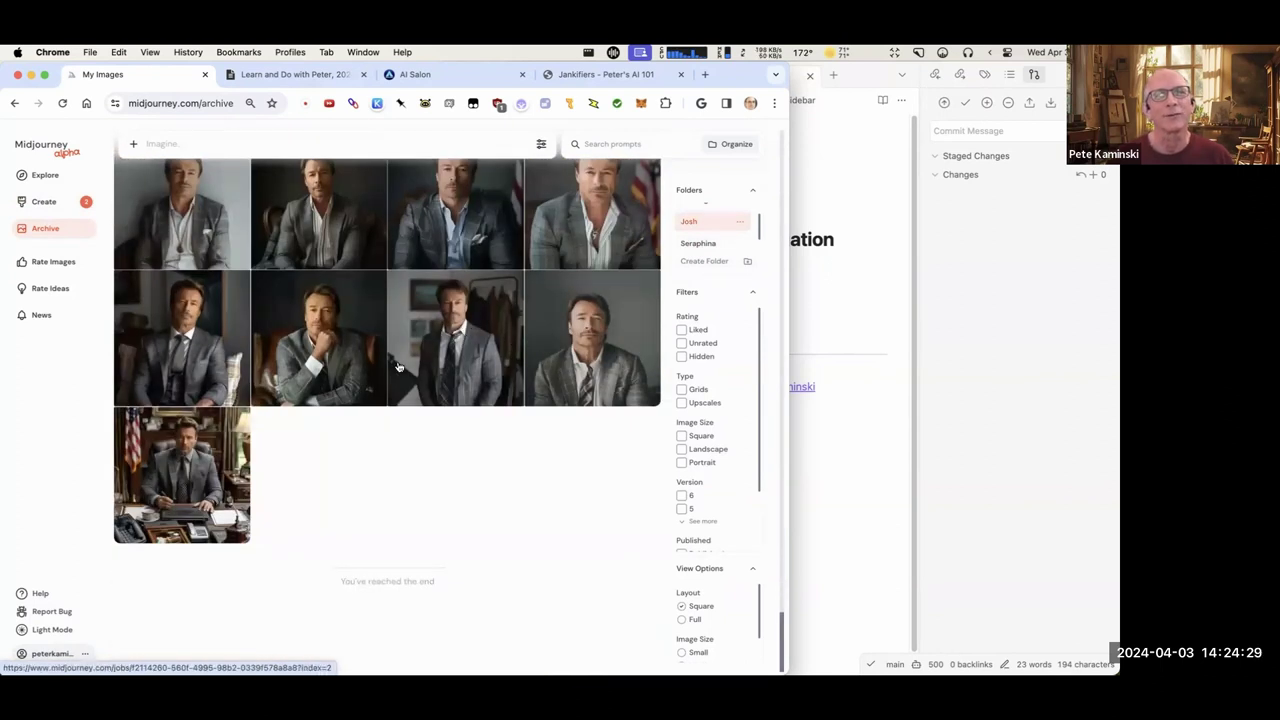
pyautogui.click(184, 466)
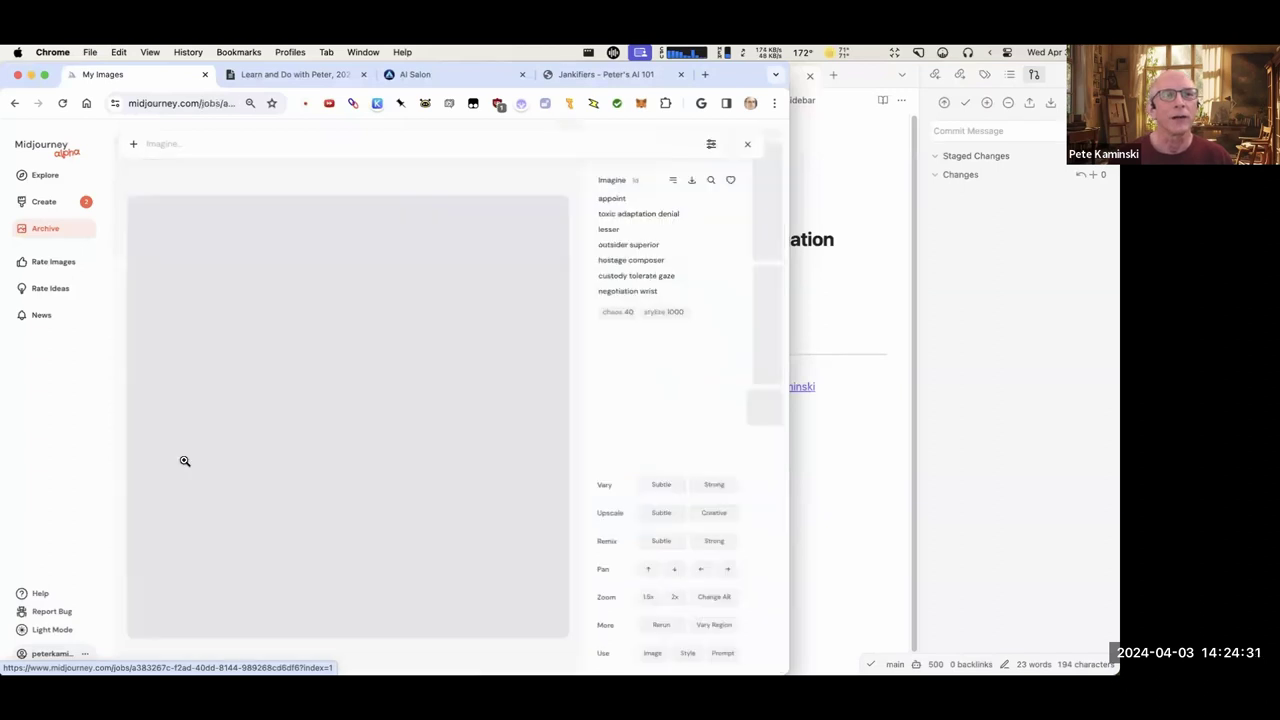
pyautogui.click(750, 144)
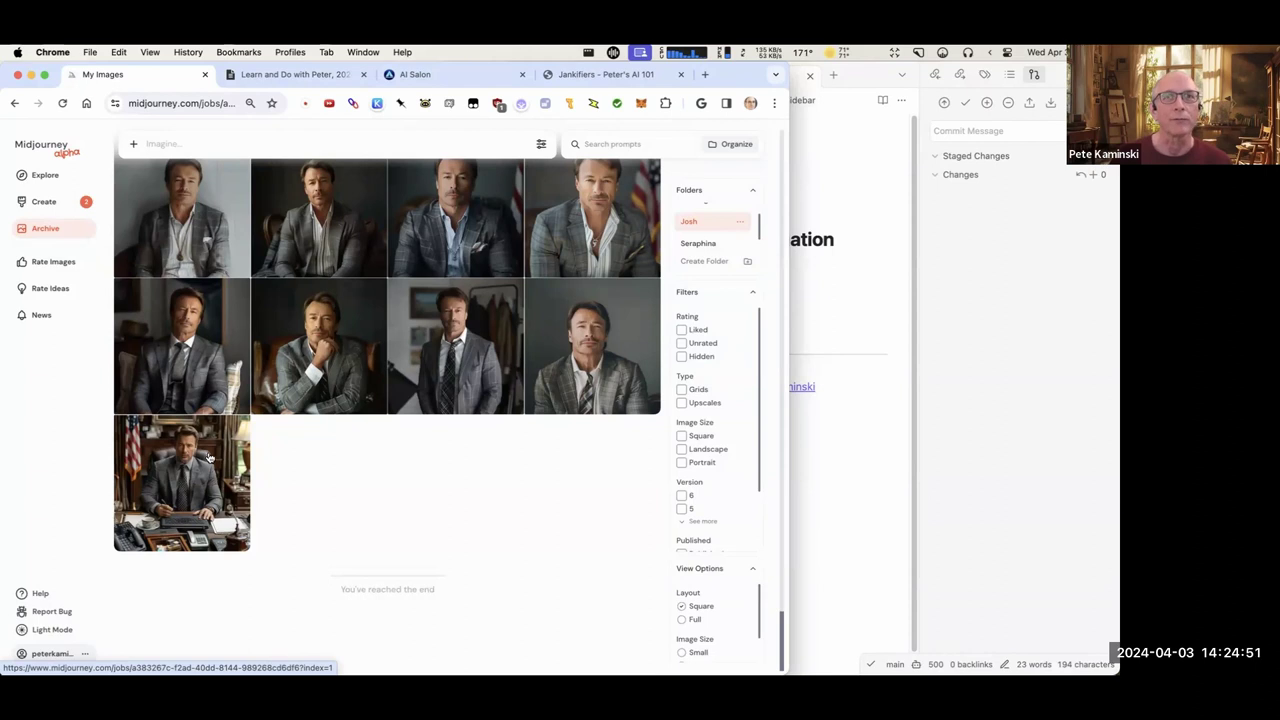
# Open the earliest plaid-suit portrait, highlight its full-body portrait prompt and look through the neighbouring suited portraits up to the medium-long shot.
pyautogui.scroll(1, 207, 465)
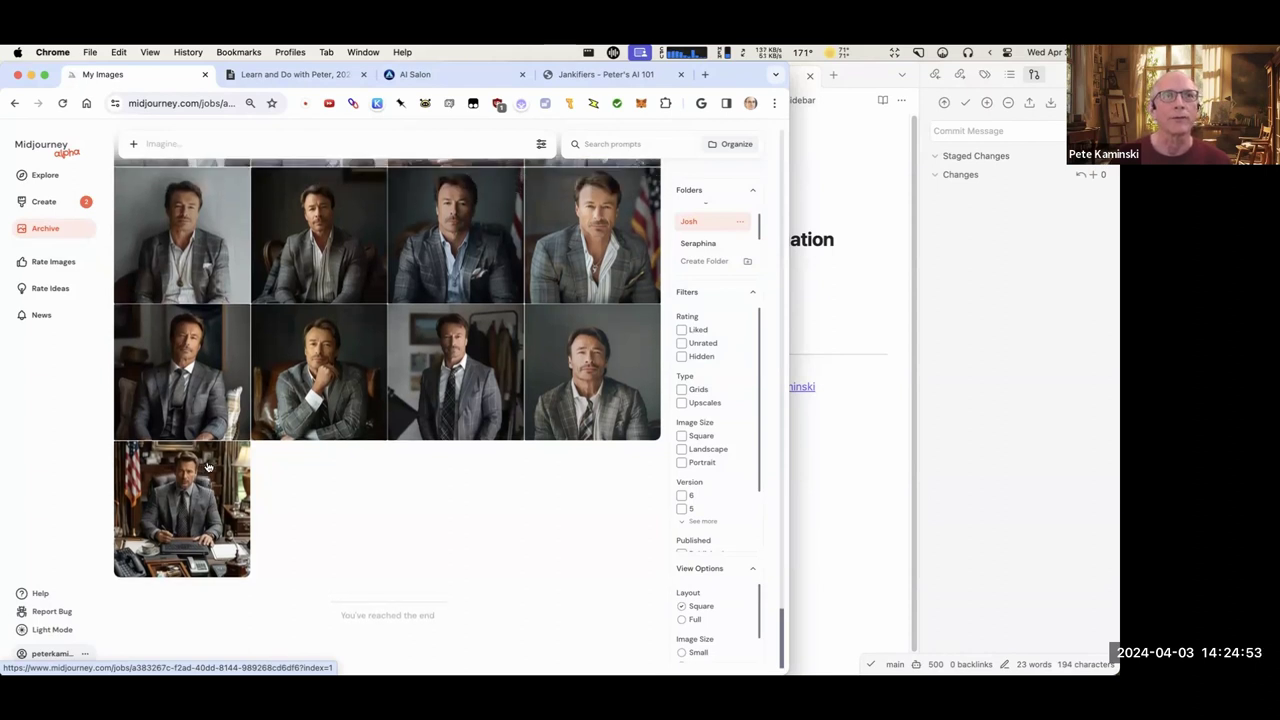
pyautogui.click(600, 420)
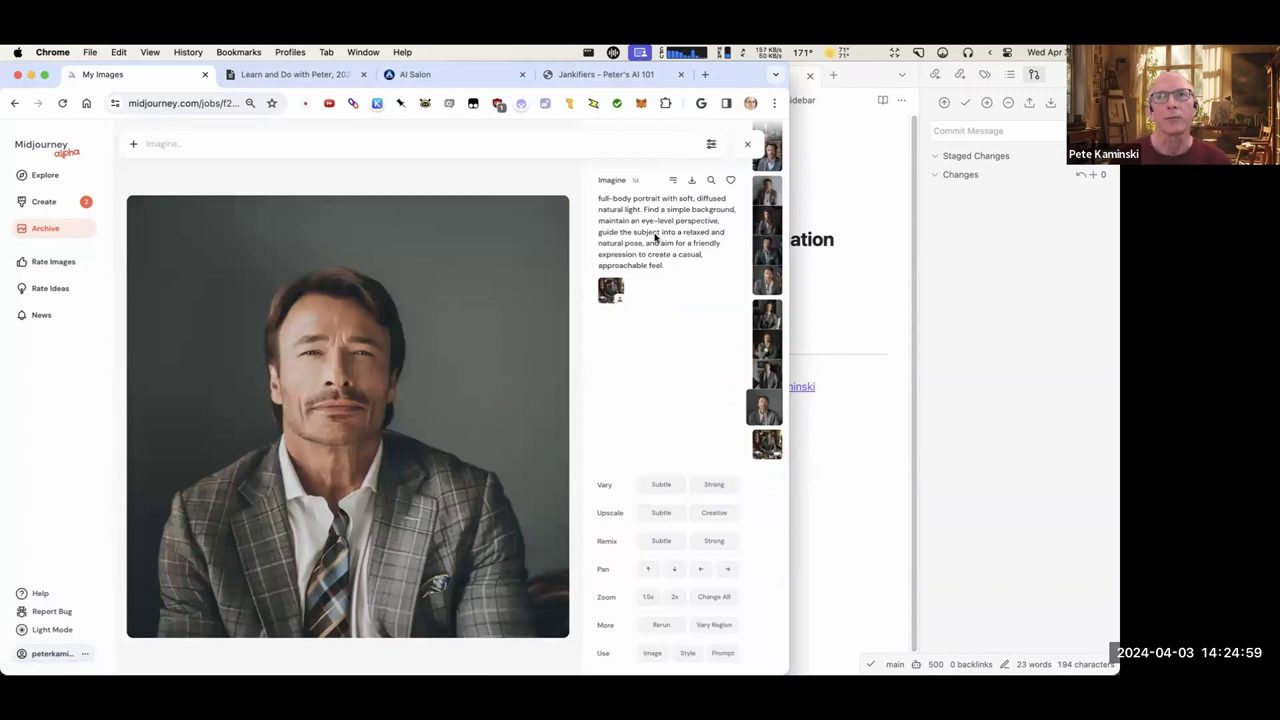
pyautogui.scroll(-1, 531, 317)
pyautogui.moveTo(668, 266); pyautogui.dragTo(600, 200)
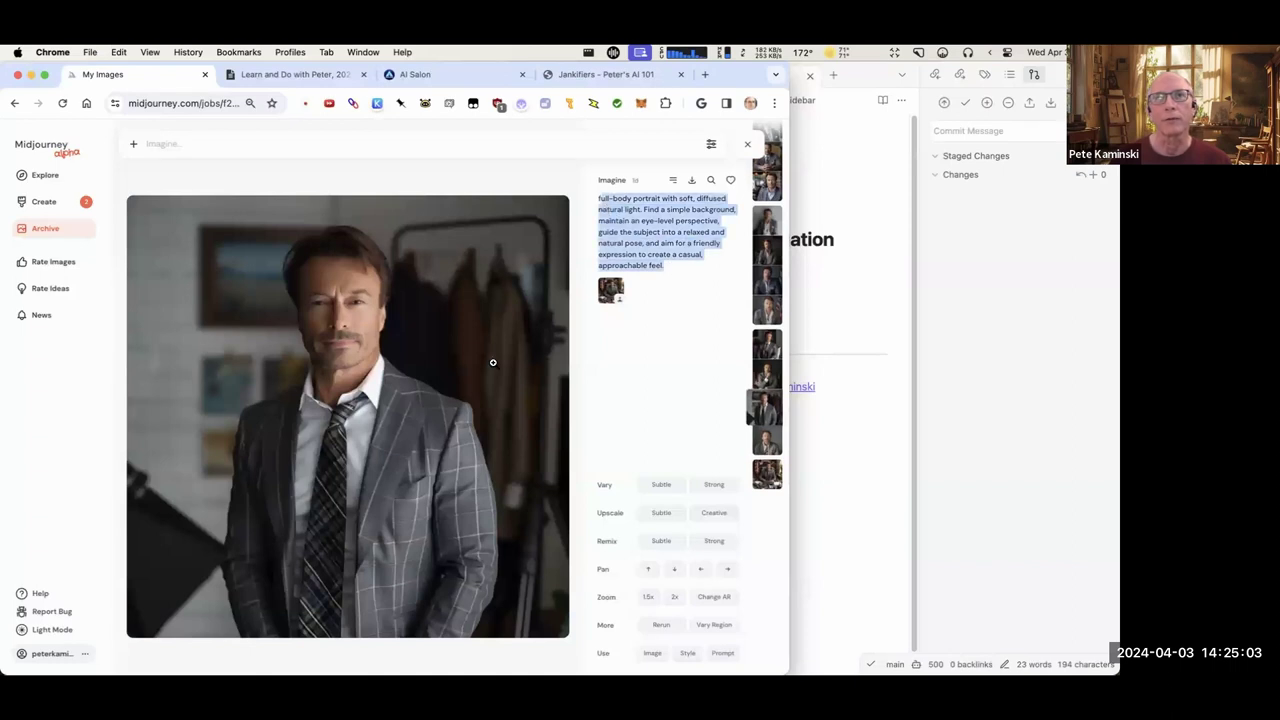
pyautogui.scroll(-4, 493, 363)
pyautogui.scroll(-2, 493, 363)
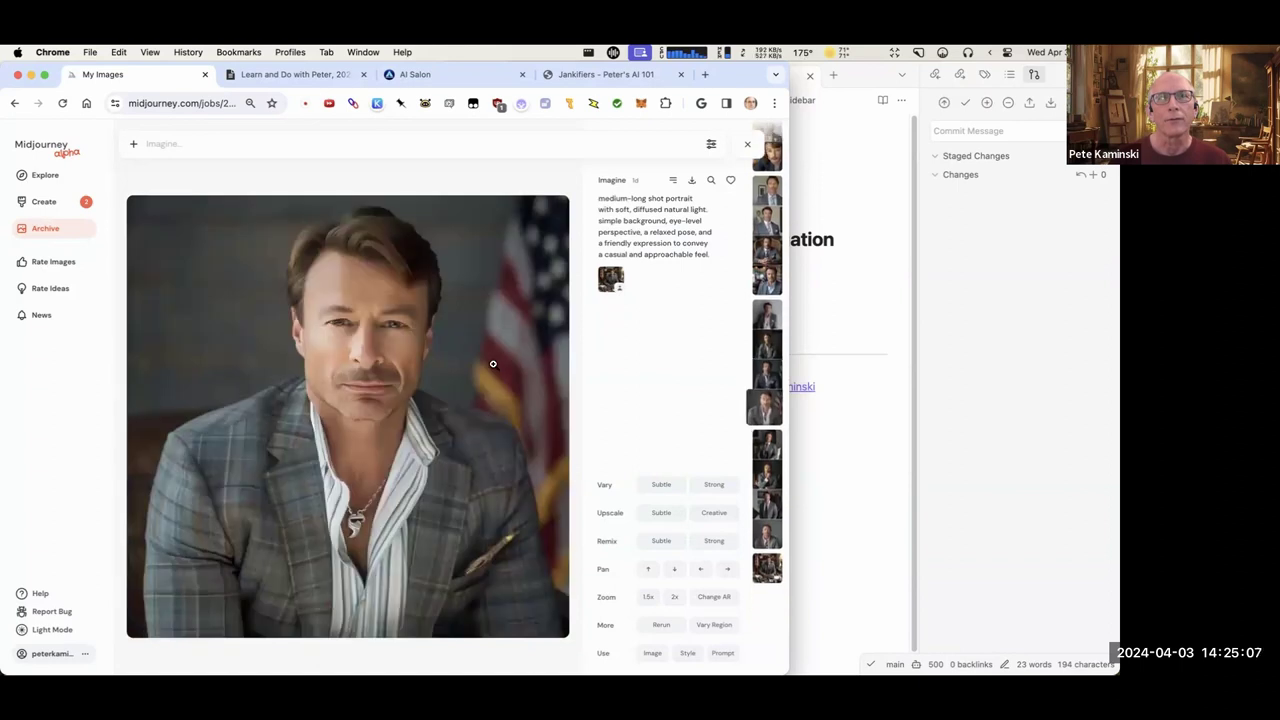
# Look through the square full-body and medium-long shot plaid-suit portraits, continuing to the wider chaos 40, stylize 1000 portraits.
pyautogui.scroll(-1, 493, 363)
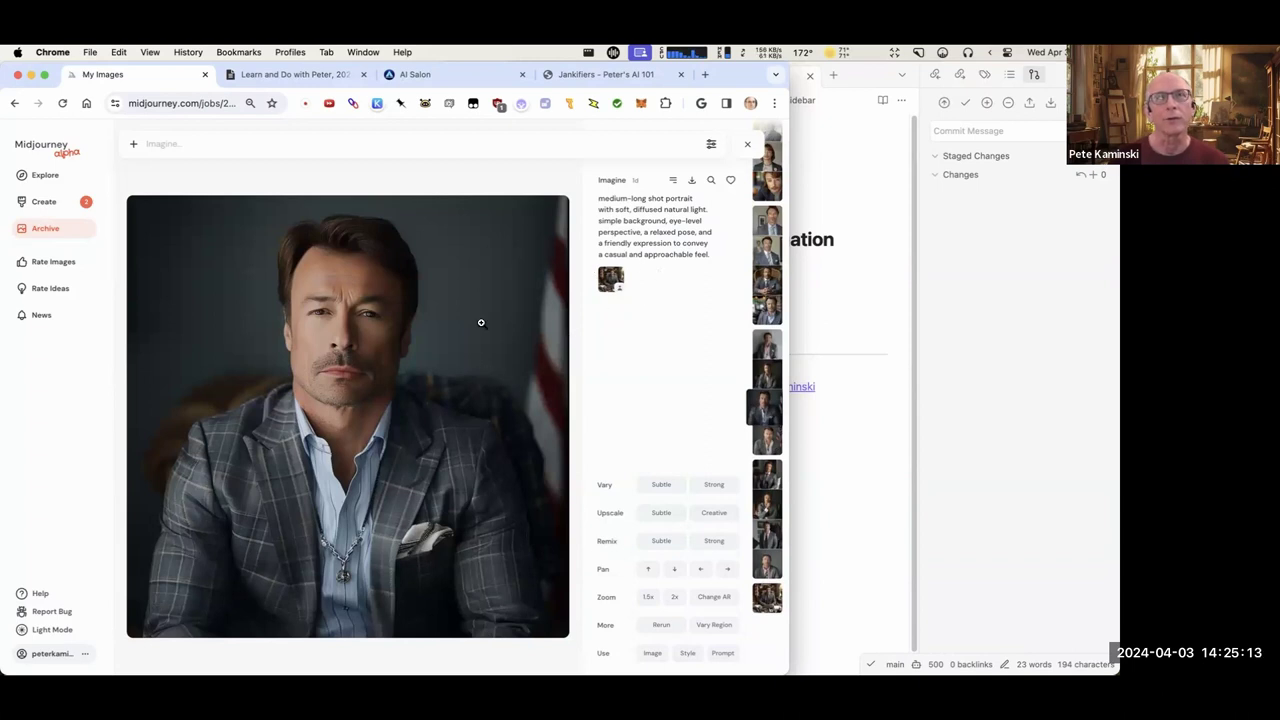
pyautogui.scroll(-2, 497, 412)
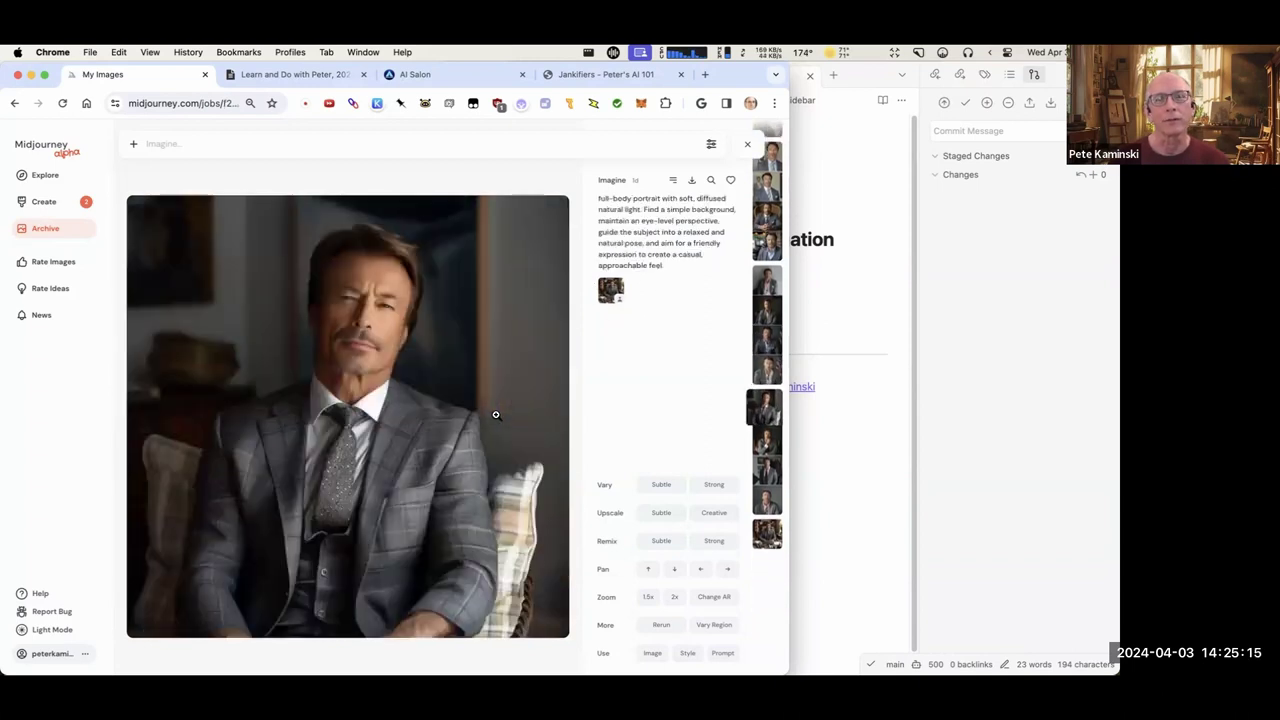
pyautogui.scroll(-4, 495, 414)
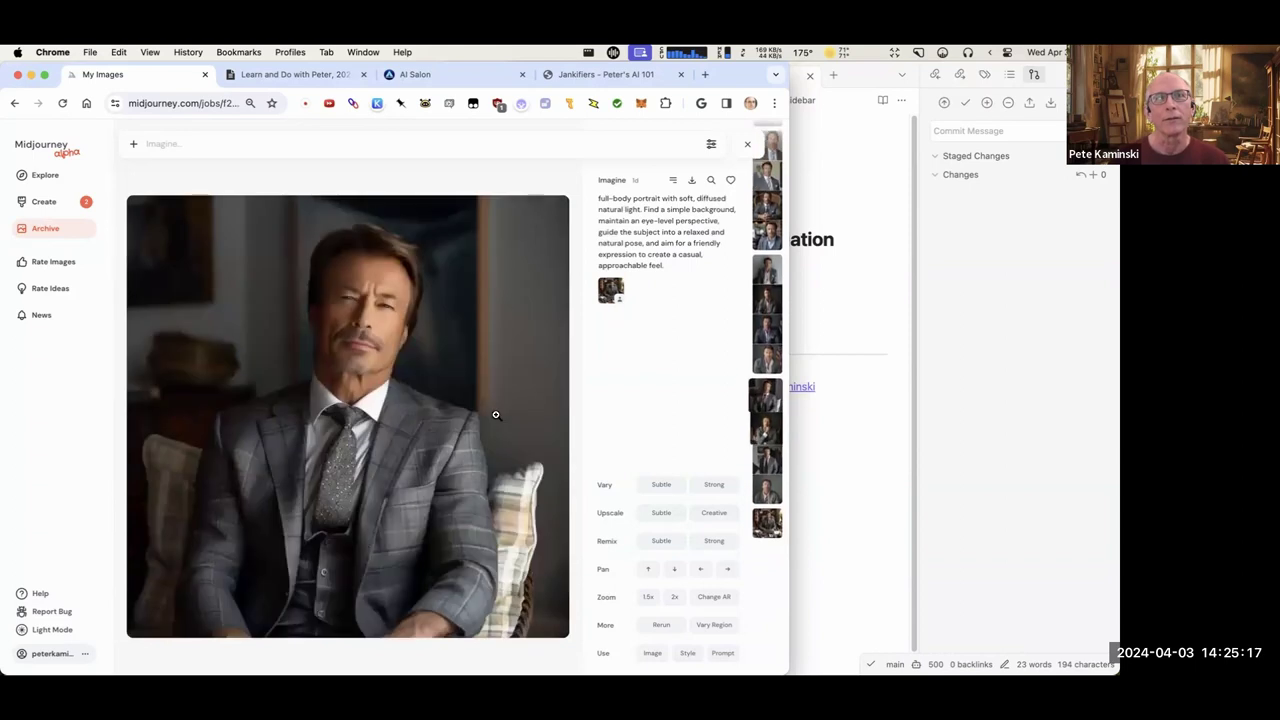
pyautogui.scroll(-2, 495, 414)
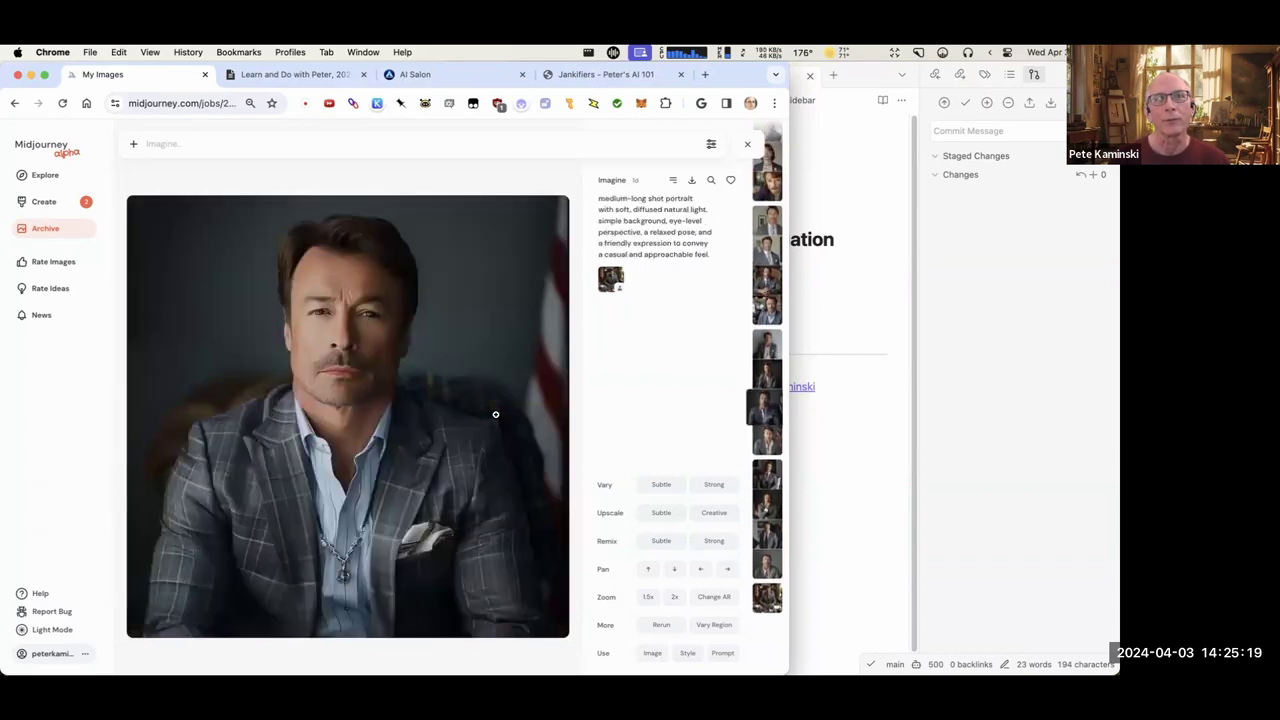
pyautogui.scroll(-1, 495, 414)
pyautogui.scroll(-1, 496, 415)
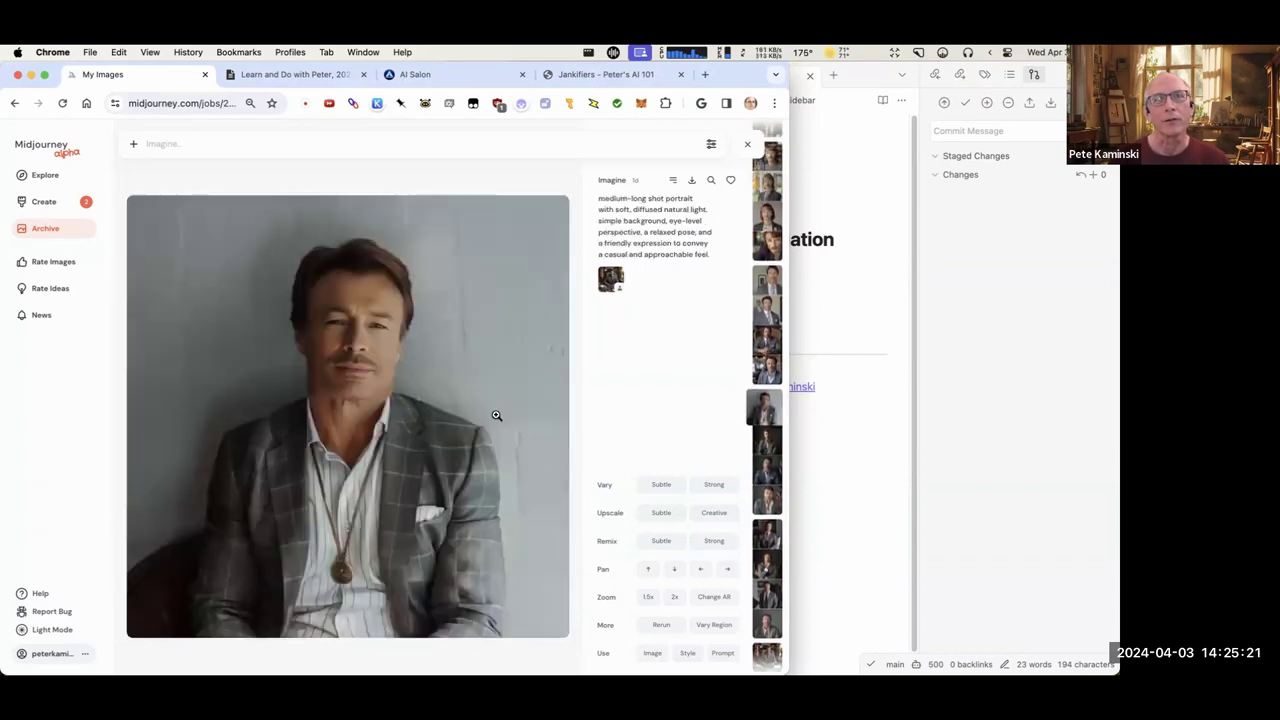
pyautogui.scroll(-1, 496, 414)
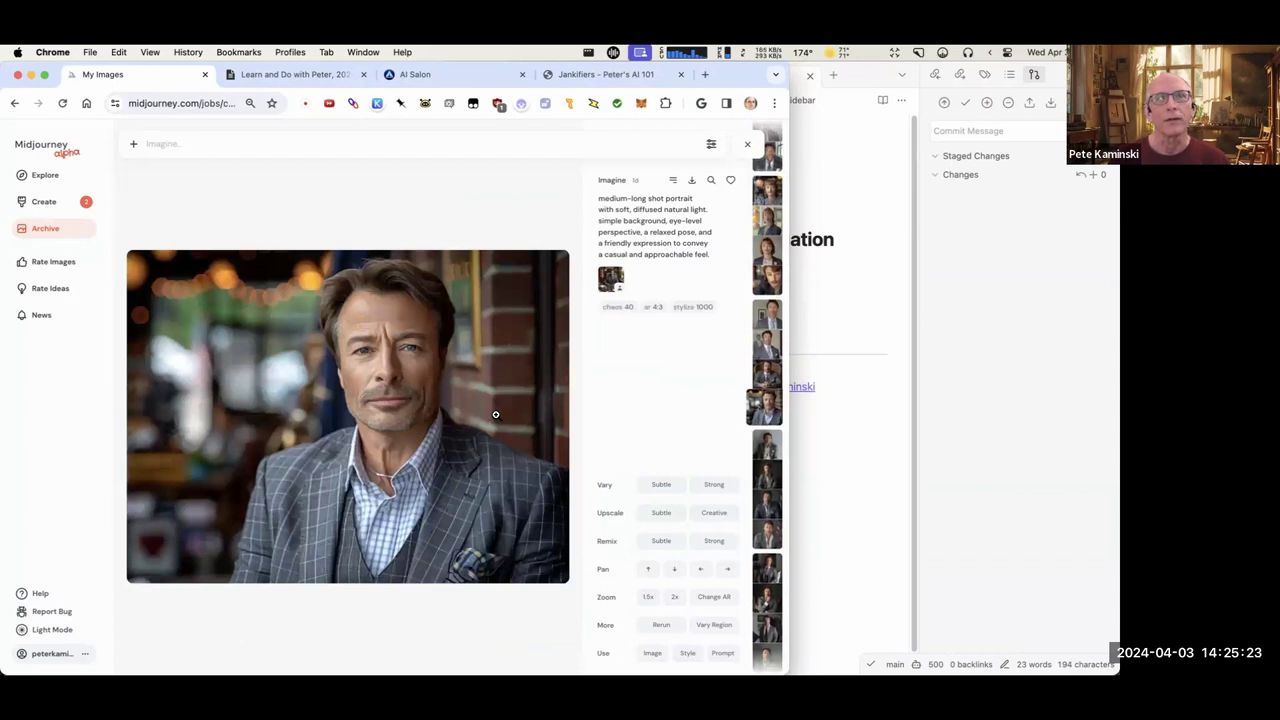
pyautogui.scroll(-3, 495, 414)
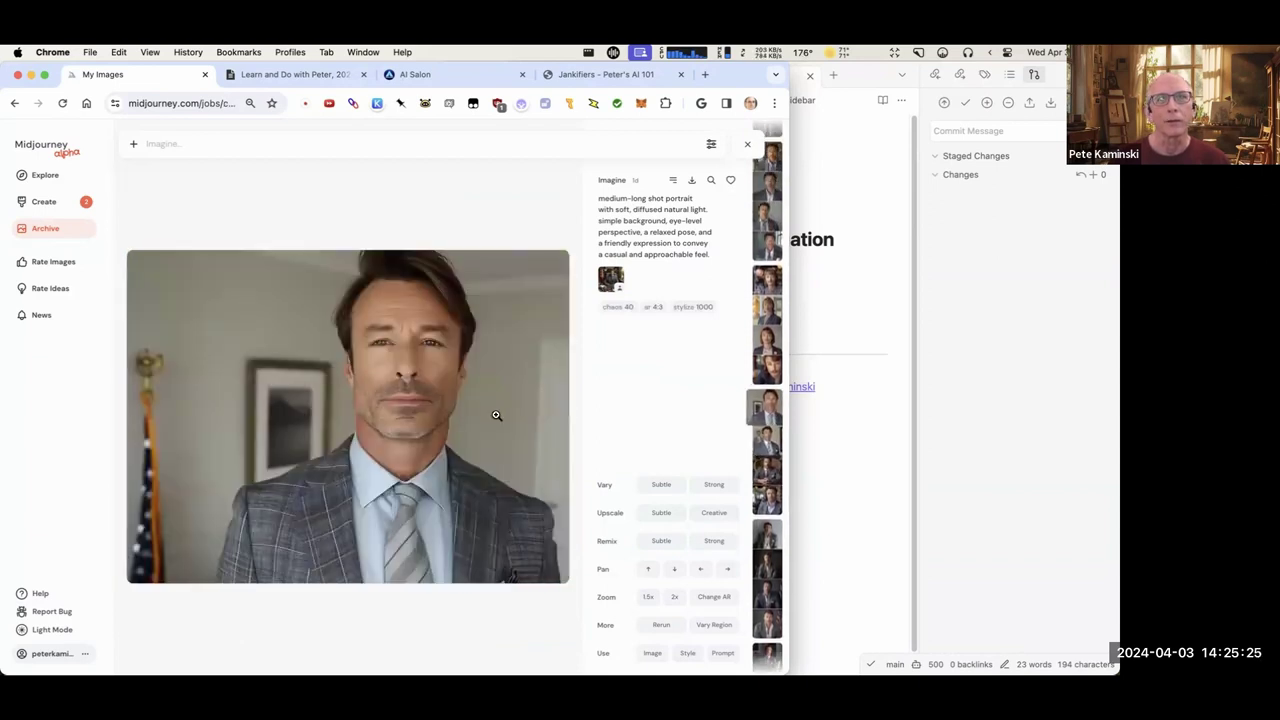
# View the blended portraits made with two character references and inspect the reference thumbnails under their prompt.
pyautogui.scroll(-1, 496, 415)
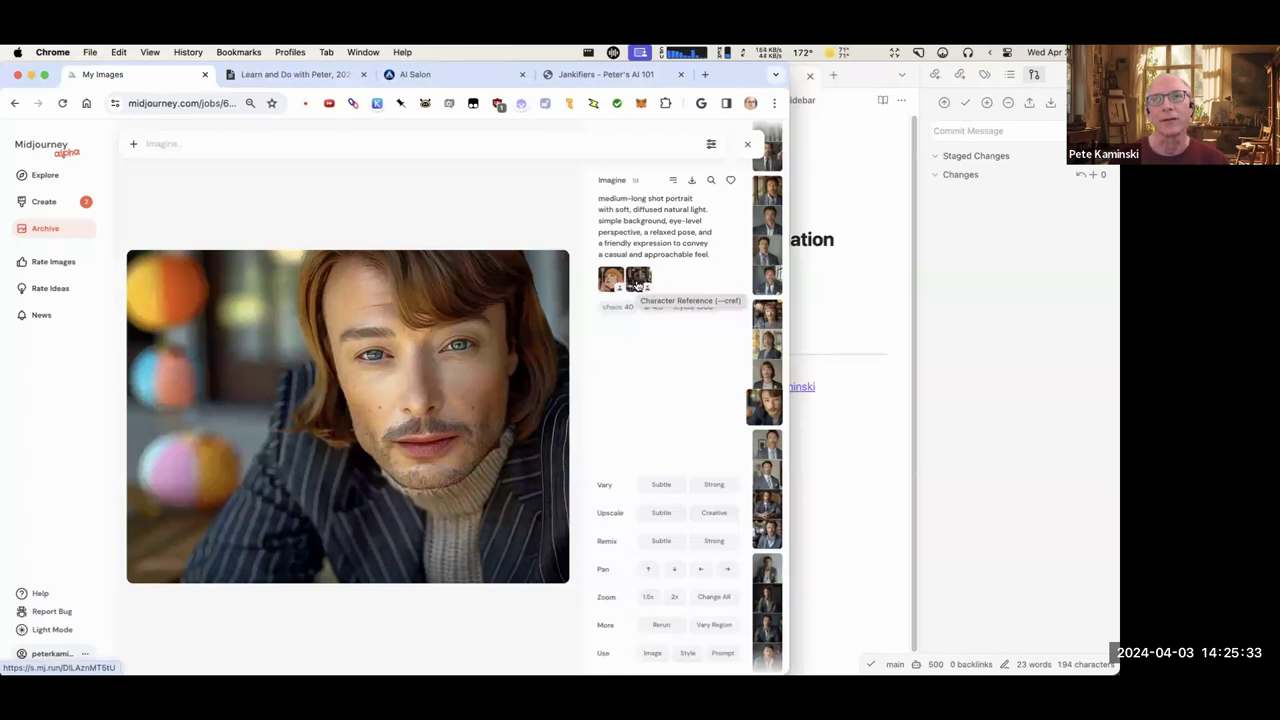
pyautogui.scroll(-1, 537, 390)
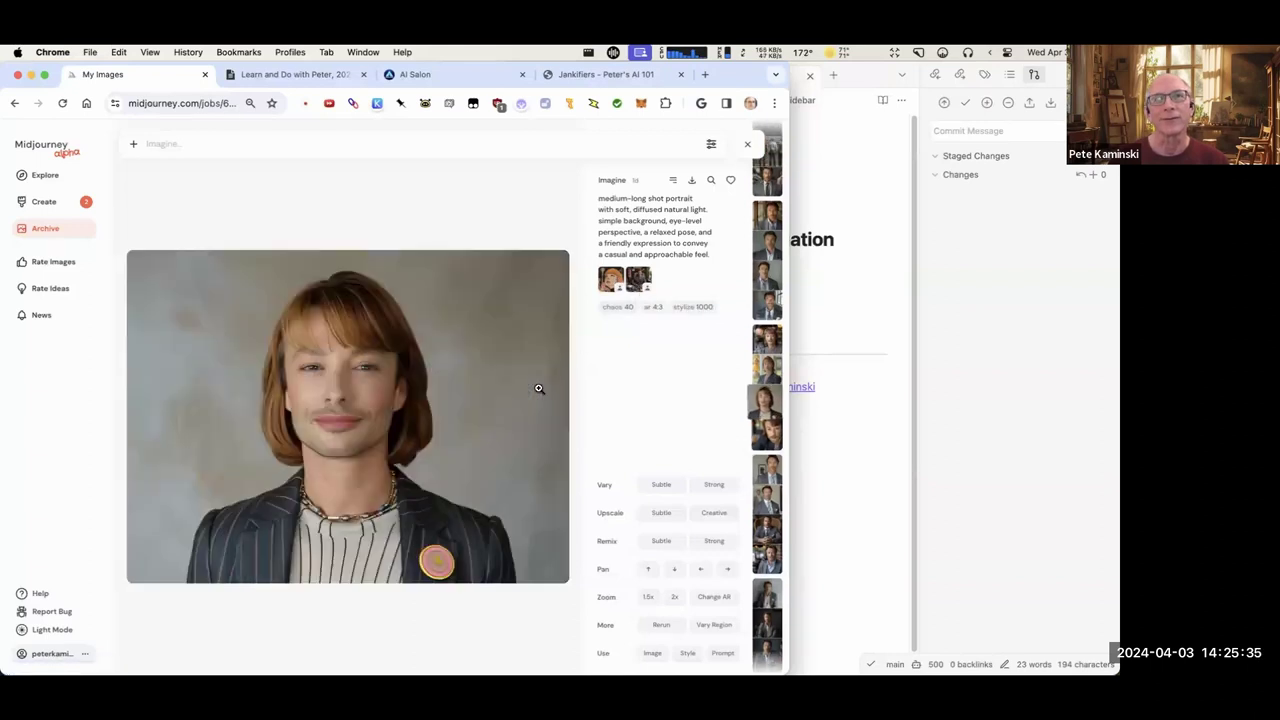
pyautogui.scroll(-1, 531, 399)
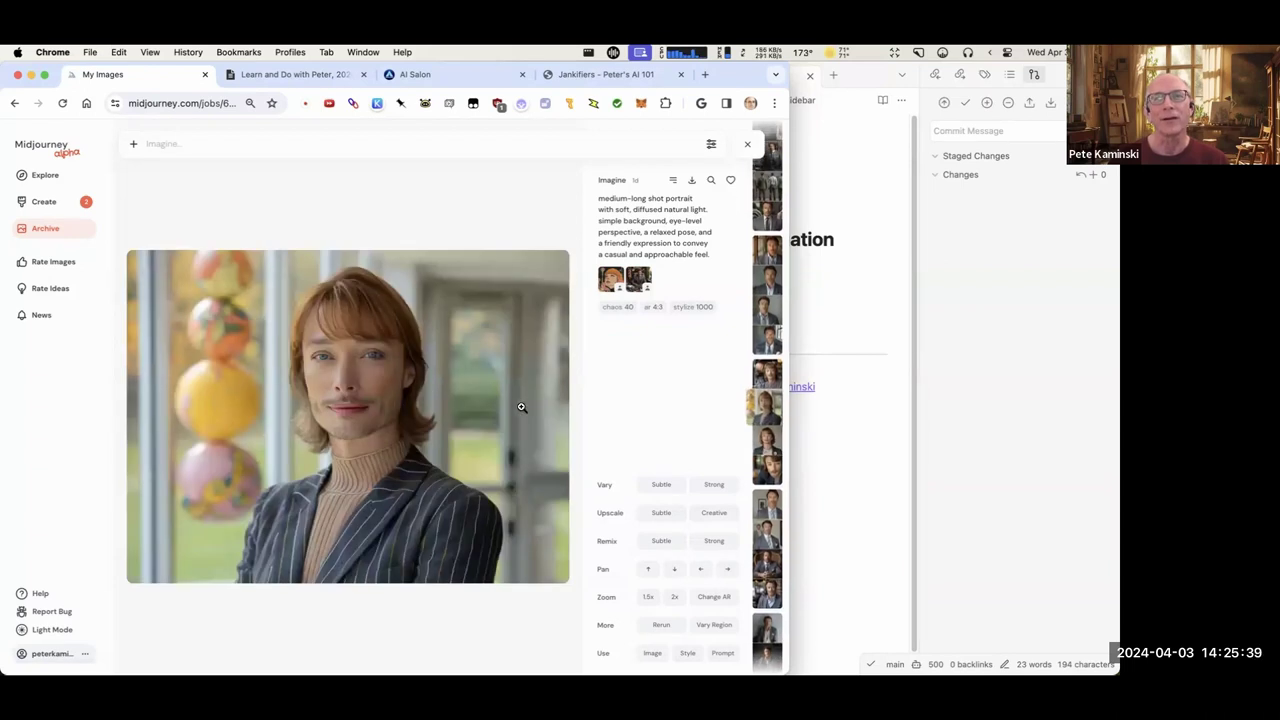
pyautogui.scroll(-1, 516, 405)
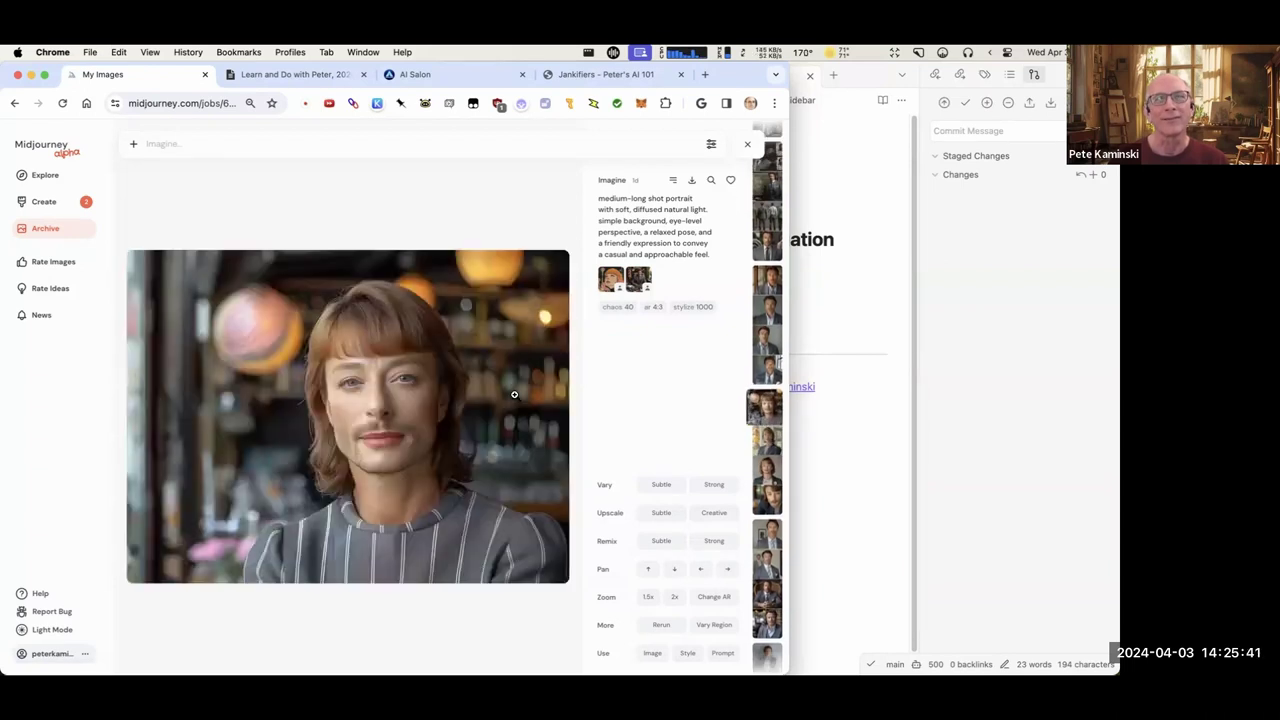
# Browse the 4:3 medium shot portraits of the suited man generated with stylize 1000.
pyautogui.scroll(-1, 487, 403)
pyautogui.scroll(-1, 490, 402)
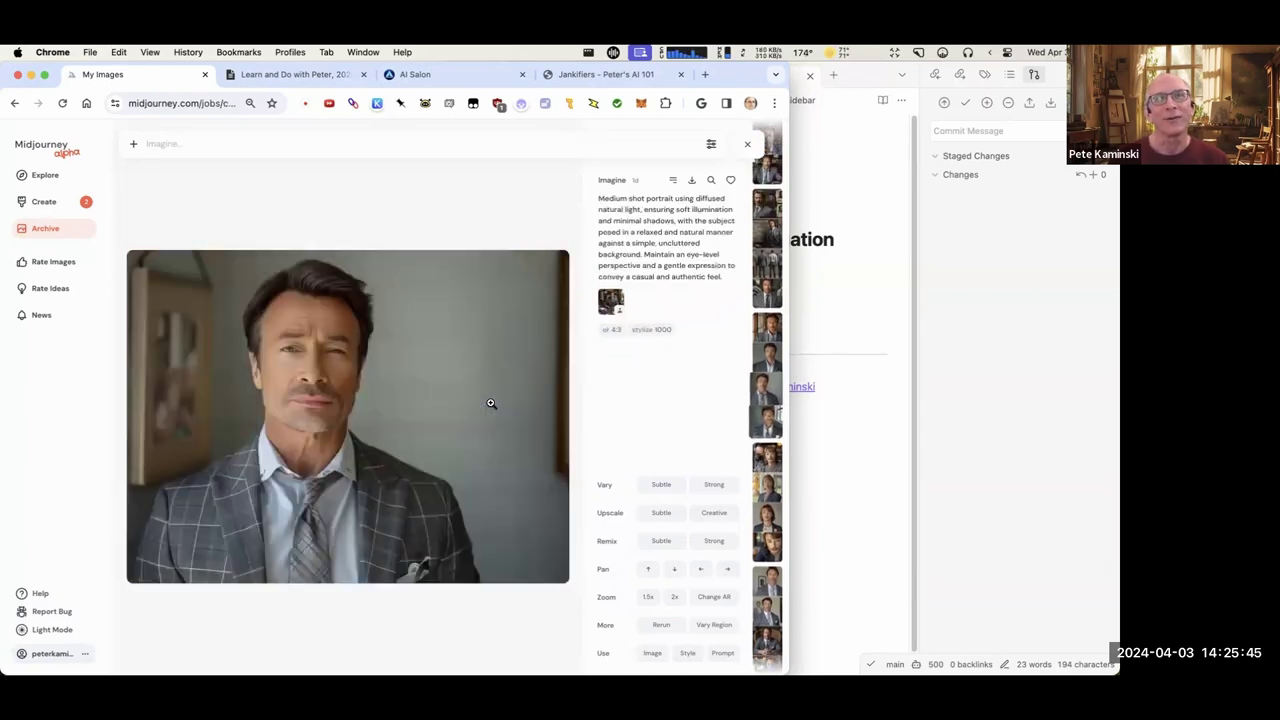
pyautogui.scroll(-1, 491, 403)
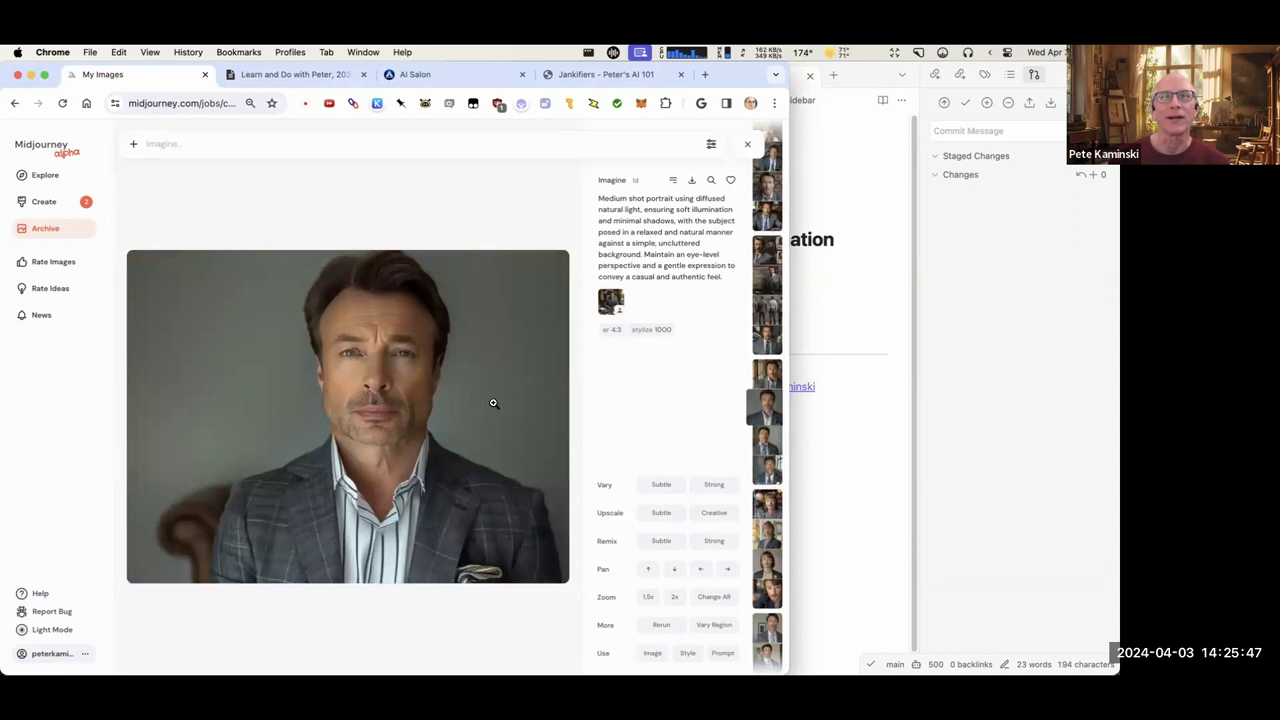
# Compare the photographic character reference sheet results made with two reference images, including the four men seen from behind.
pyautogui.press('Down')
pyautogui.press('Down')
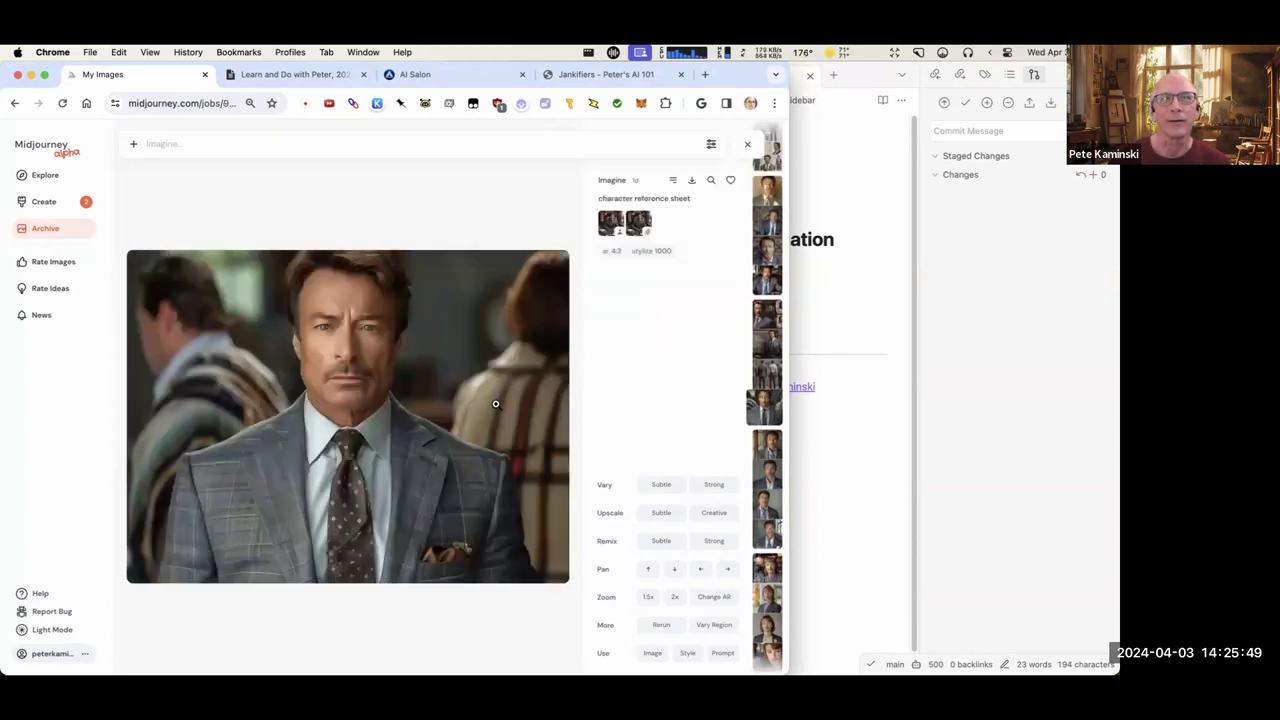
pyautogui.press('Up')
pyautogui.press('Down')
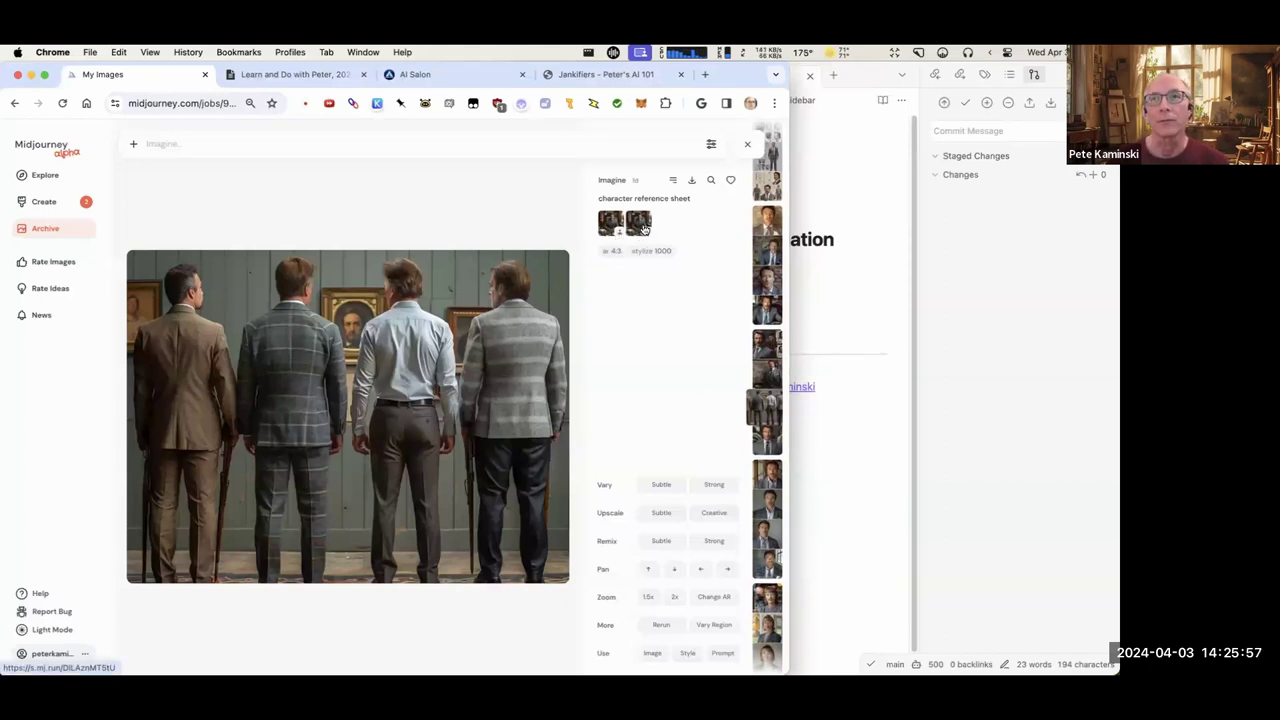
pyautogui.press('Down')
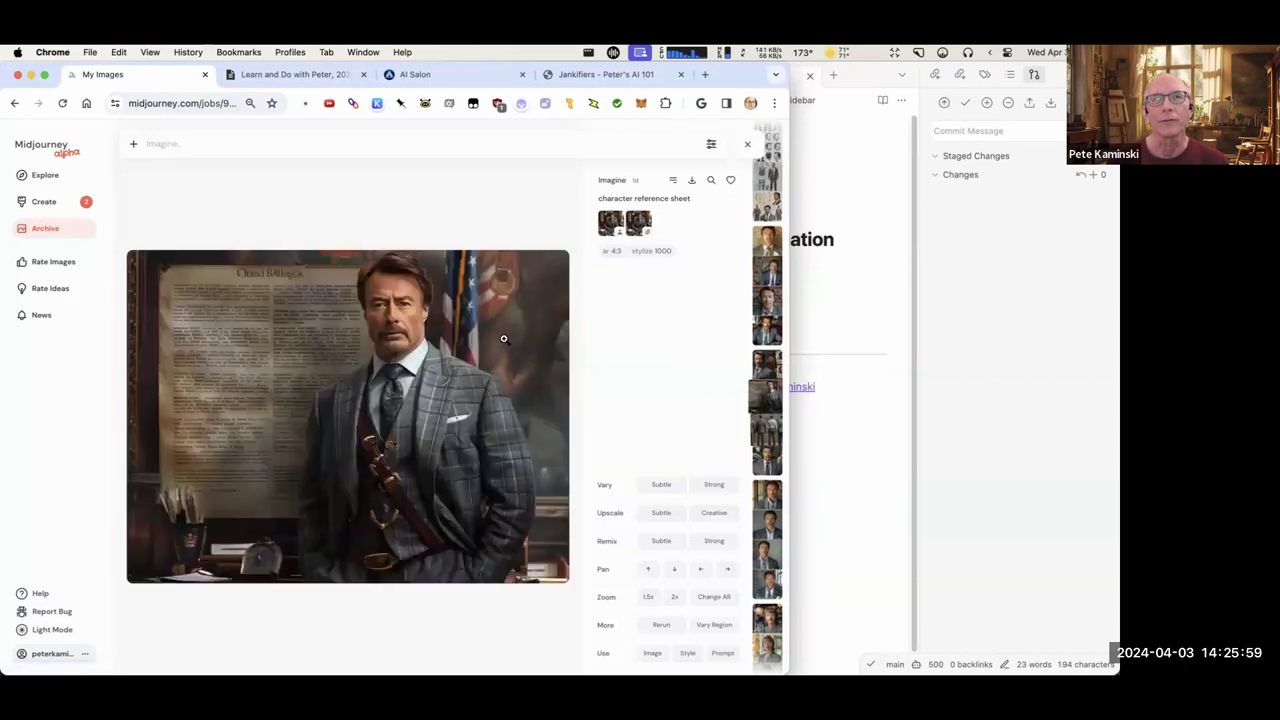
pyautogui.press('Up')
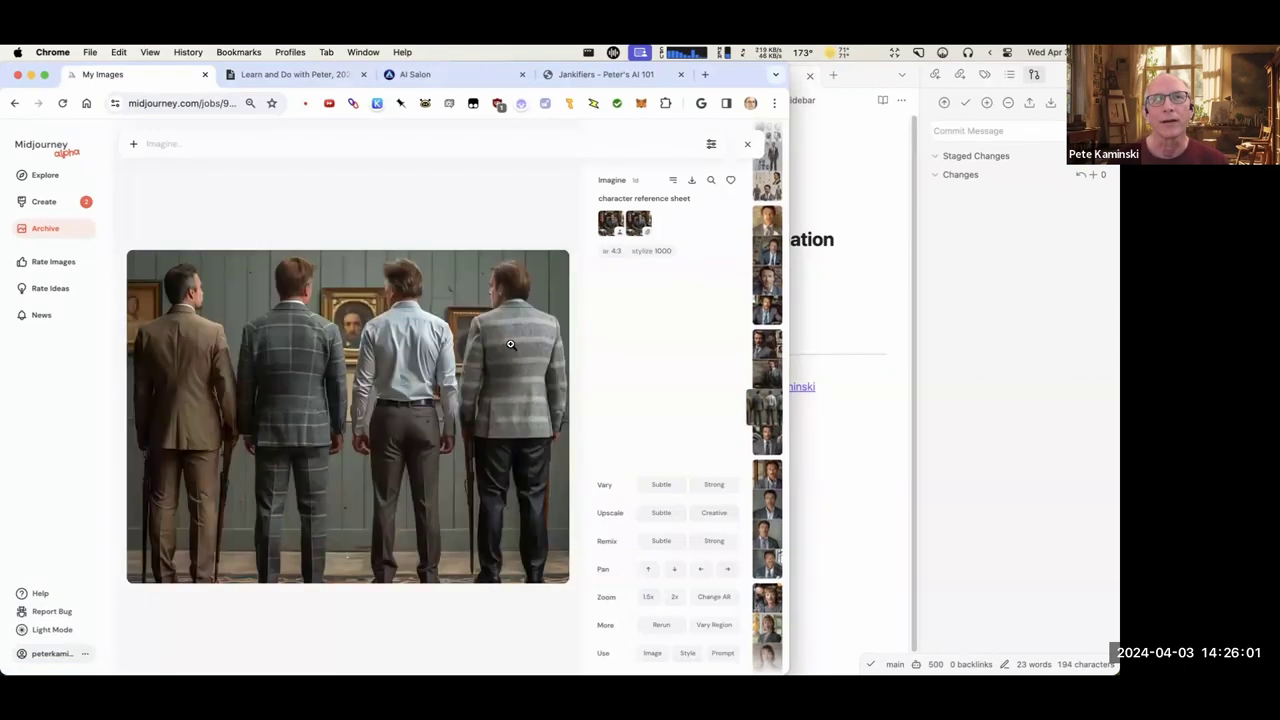
pyautogui.press('Down')
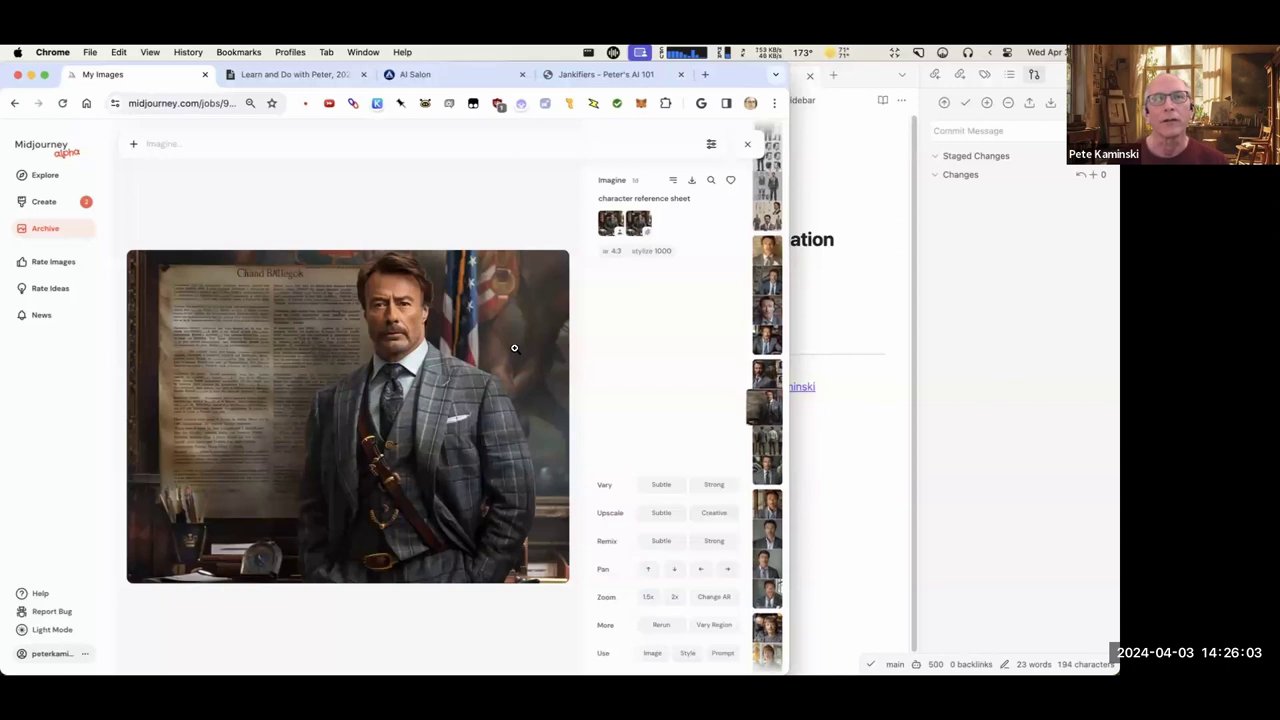
pyautogui.press('Down')
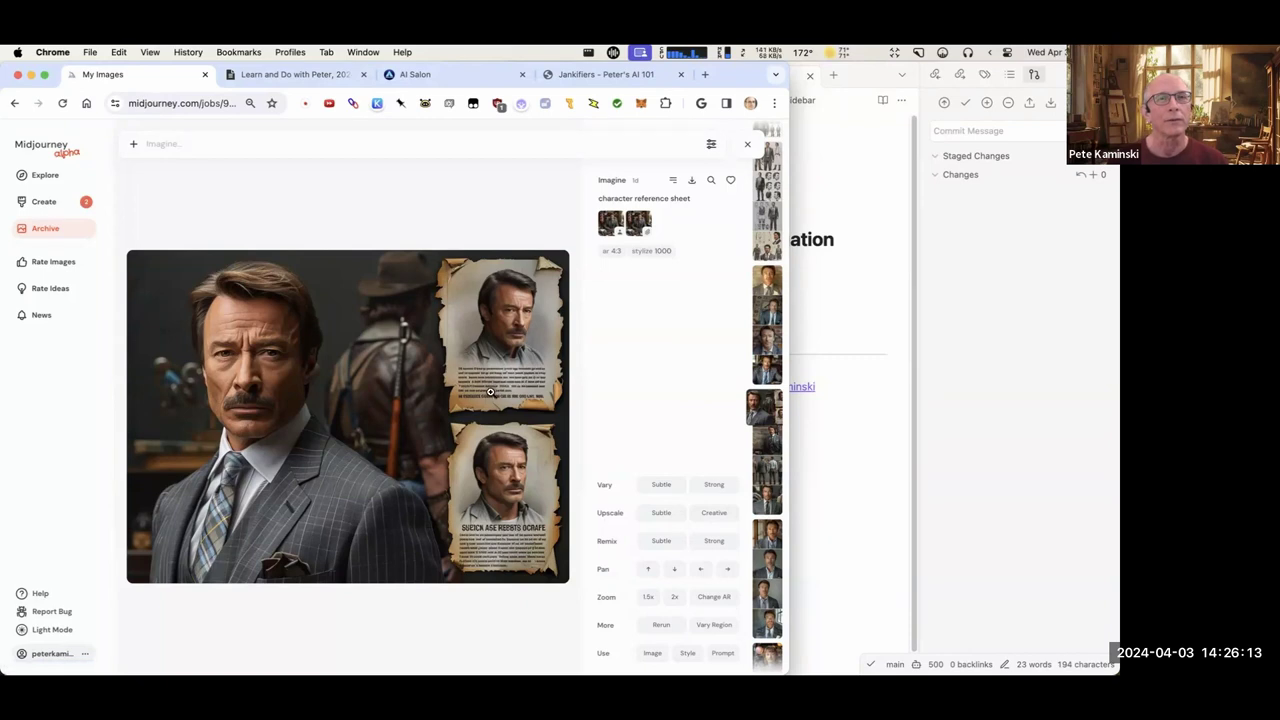
# Look through the set of 4:3 medium-long shot suited portraits with chaos 40 and stylize 1000.
pyautogui.press('Down')
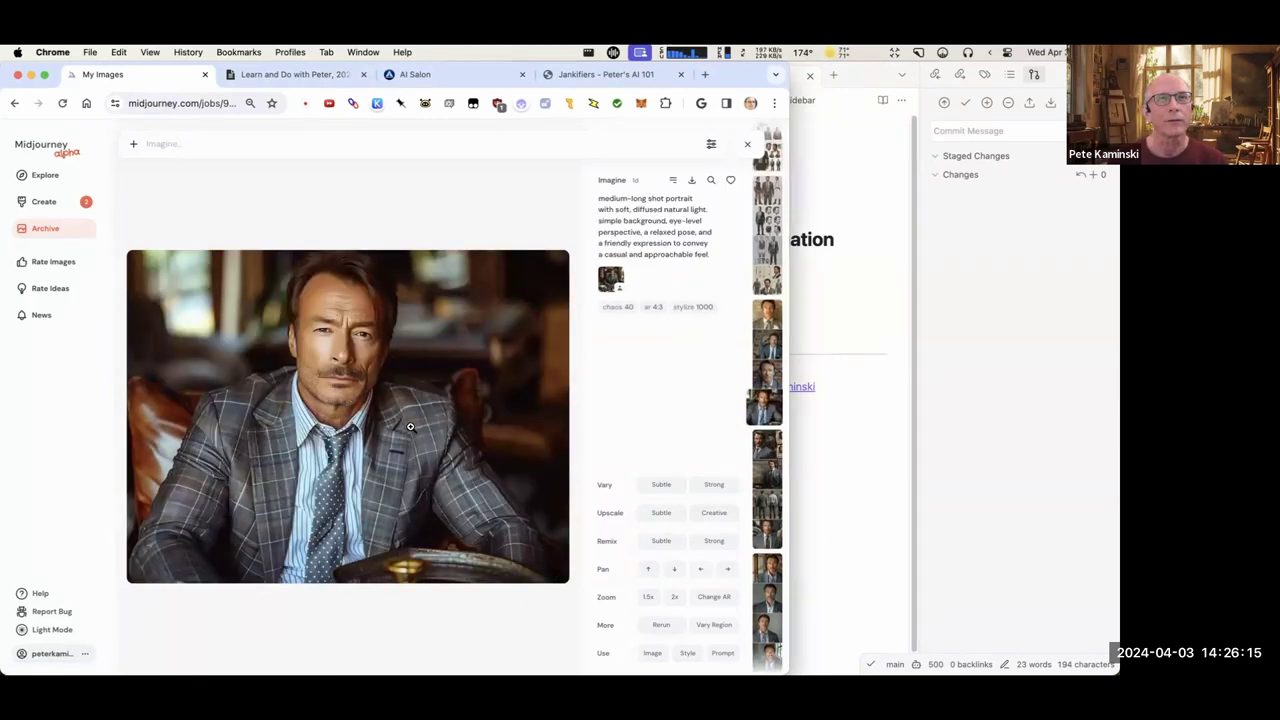
pyautogui.press('Down')
pyautogui.press('Down')
pyautogui.press('Down')
# Examine the illustrated character reference sheets of the suited man made from a single character reference.
pyautogui.press('Down')
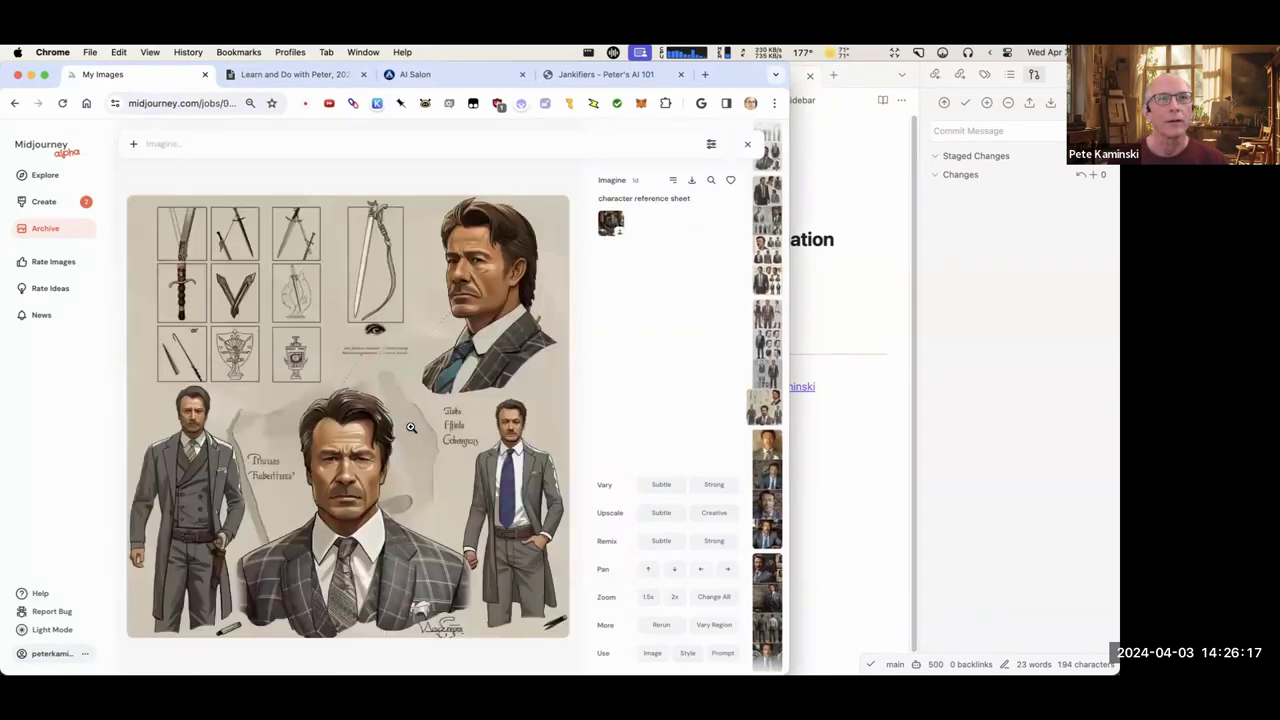
pyautogui.press('Down')
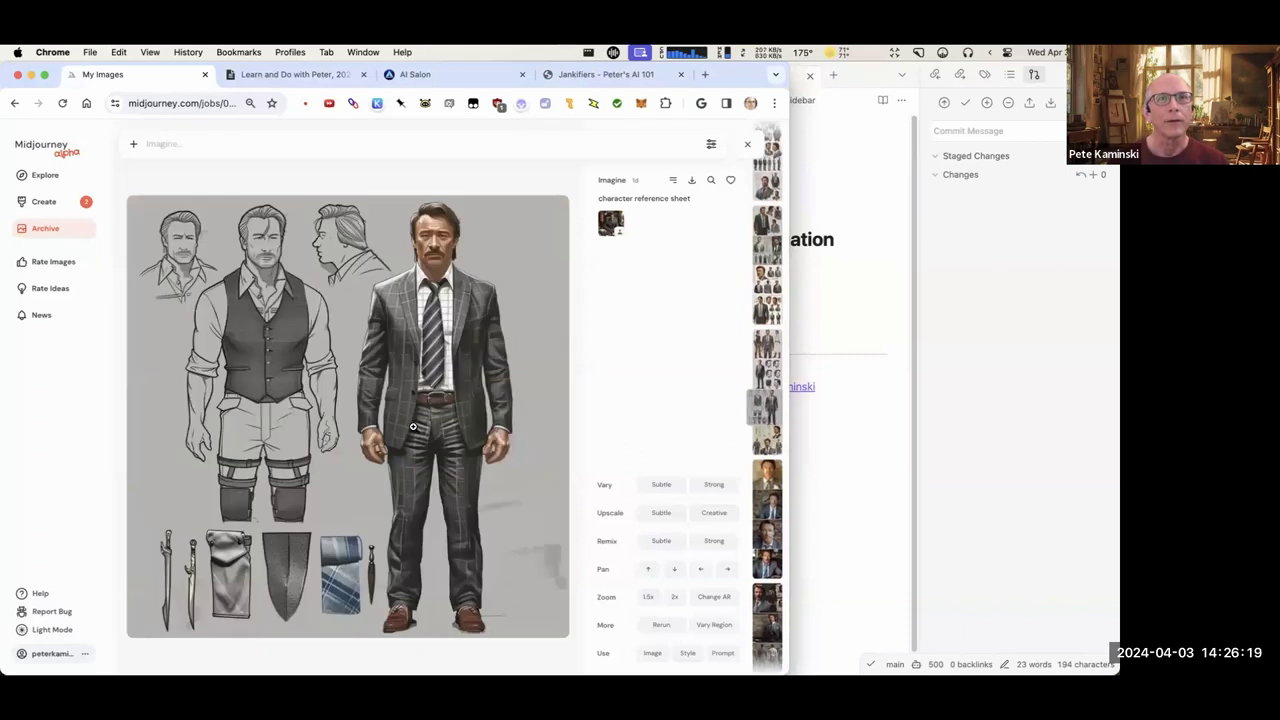
pyautogui.press('Down')
pyautogui.press('Down')
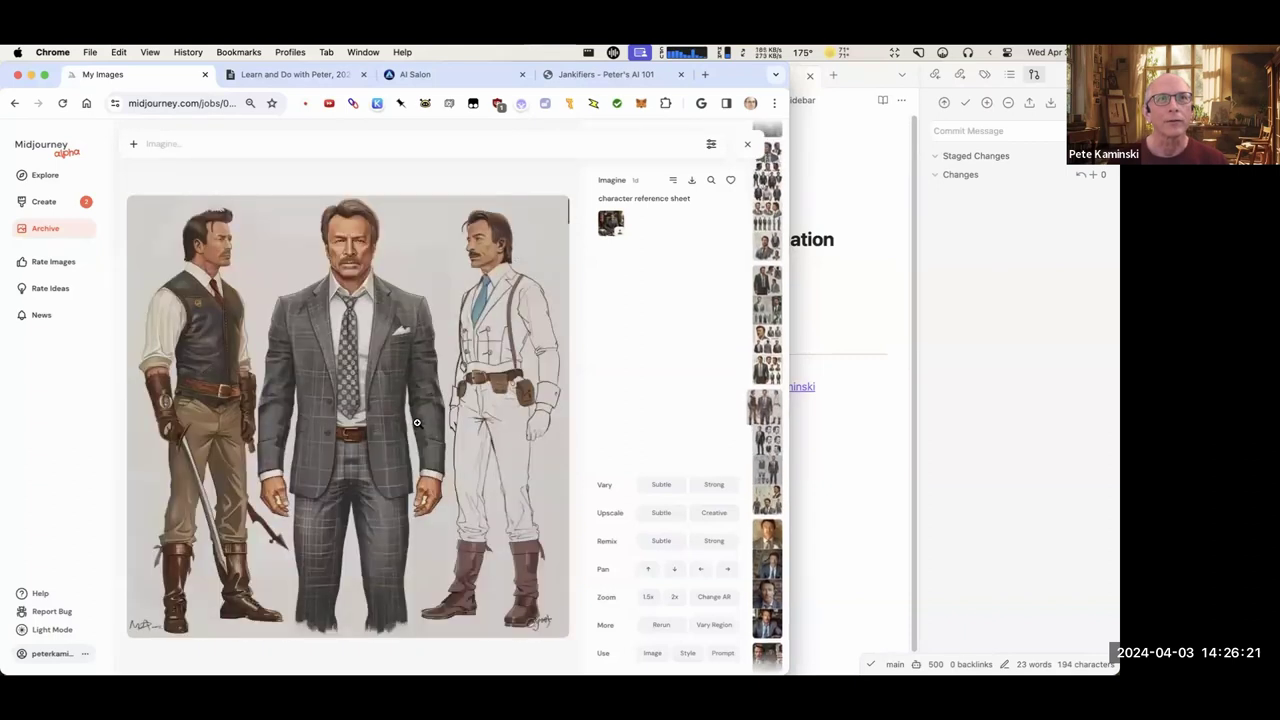
pyautogui.press('Down')
pyautogui.press('Down')
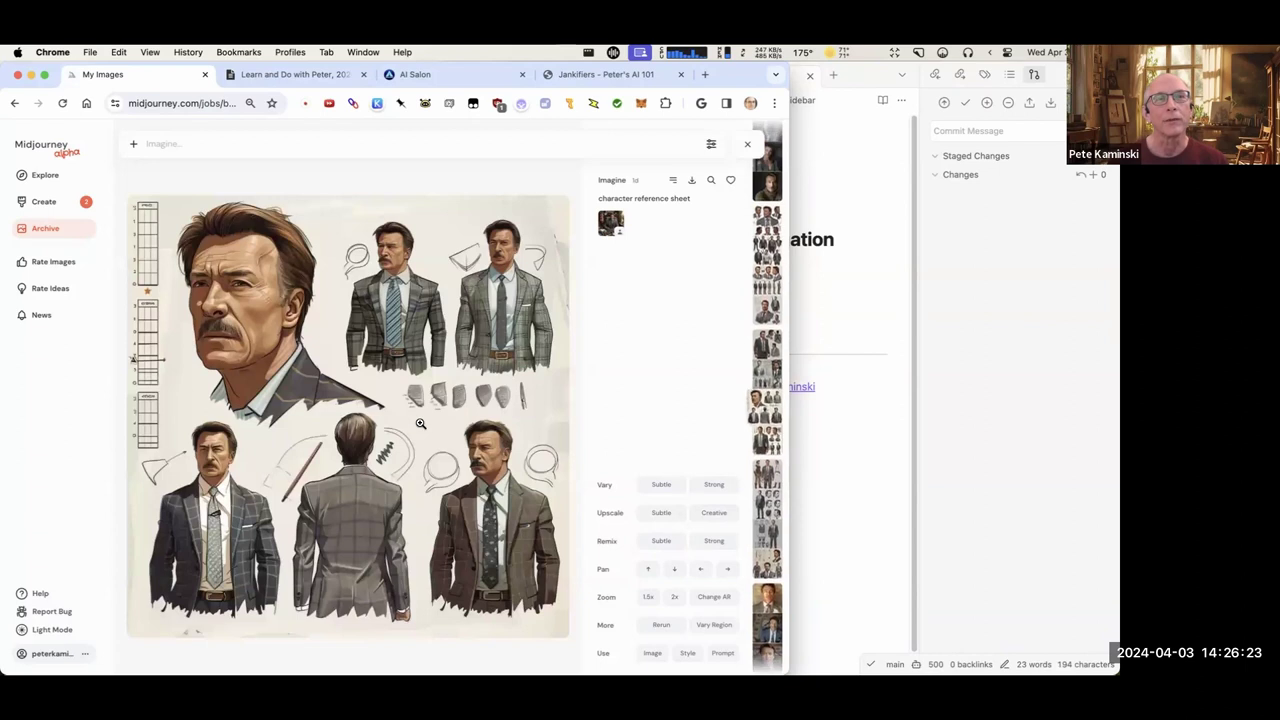
pyautogui.press('Down')
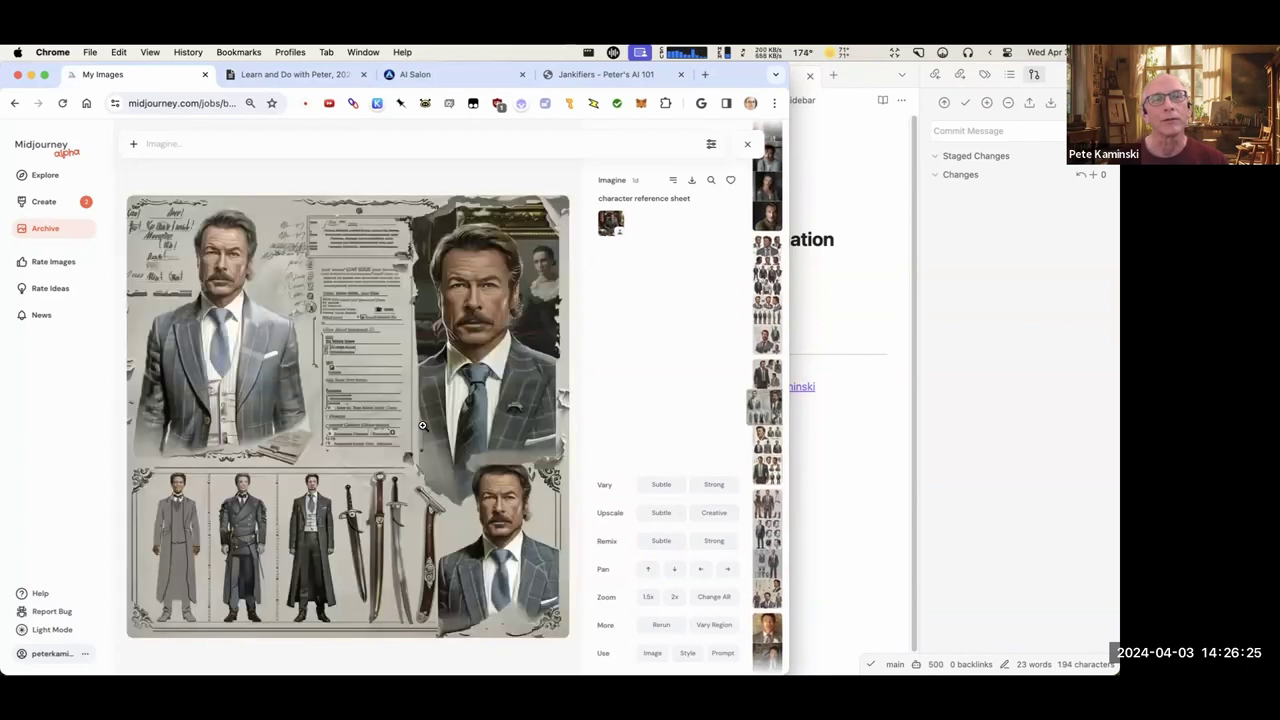
pyautogui.press('Down')
pyautogui.press('Down')
pyautogui.press('Down')
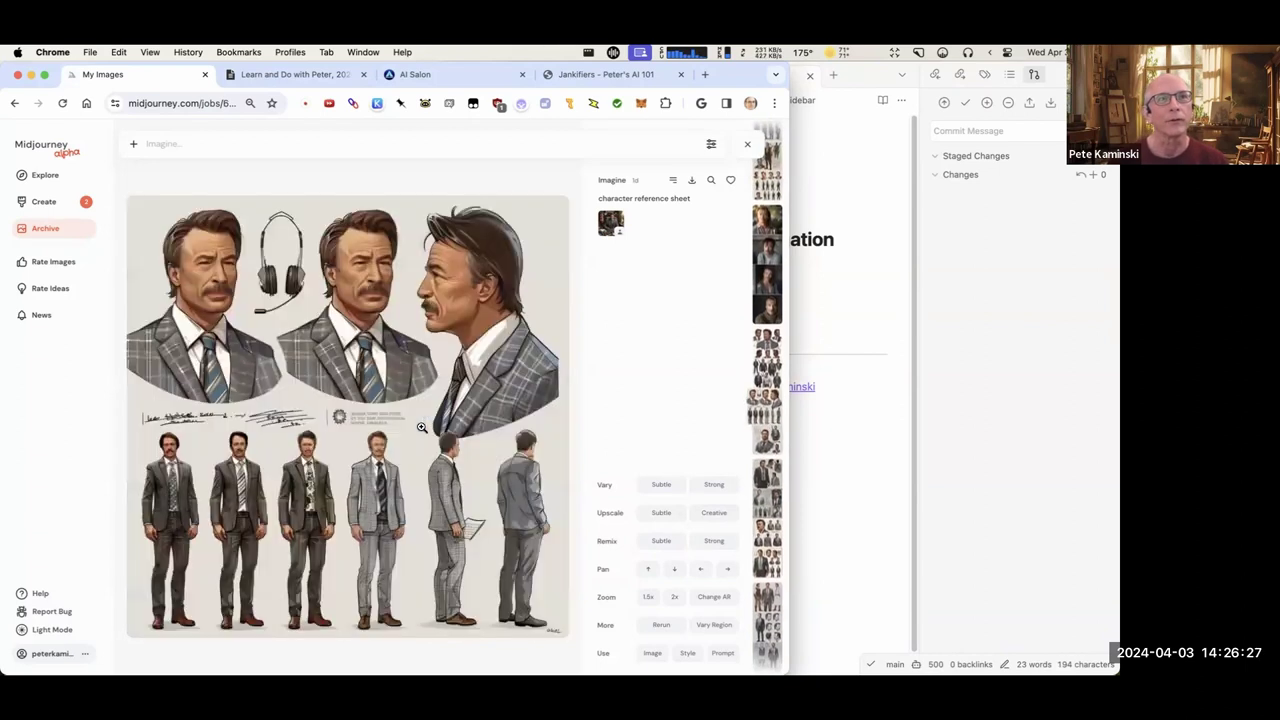
# Continue to the turtleneck sweater portrait generated with character weight 10 and review its medium shot prompt.
pyautogui.press('Down')
pyautogui.press('Down')
pyautogui.press('Down')
pyautogui.press('Down')
pyautogui.press('Down')
pyautogui.press('Down')
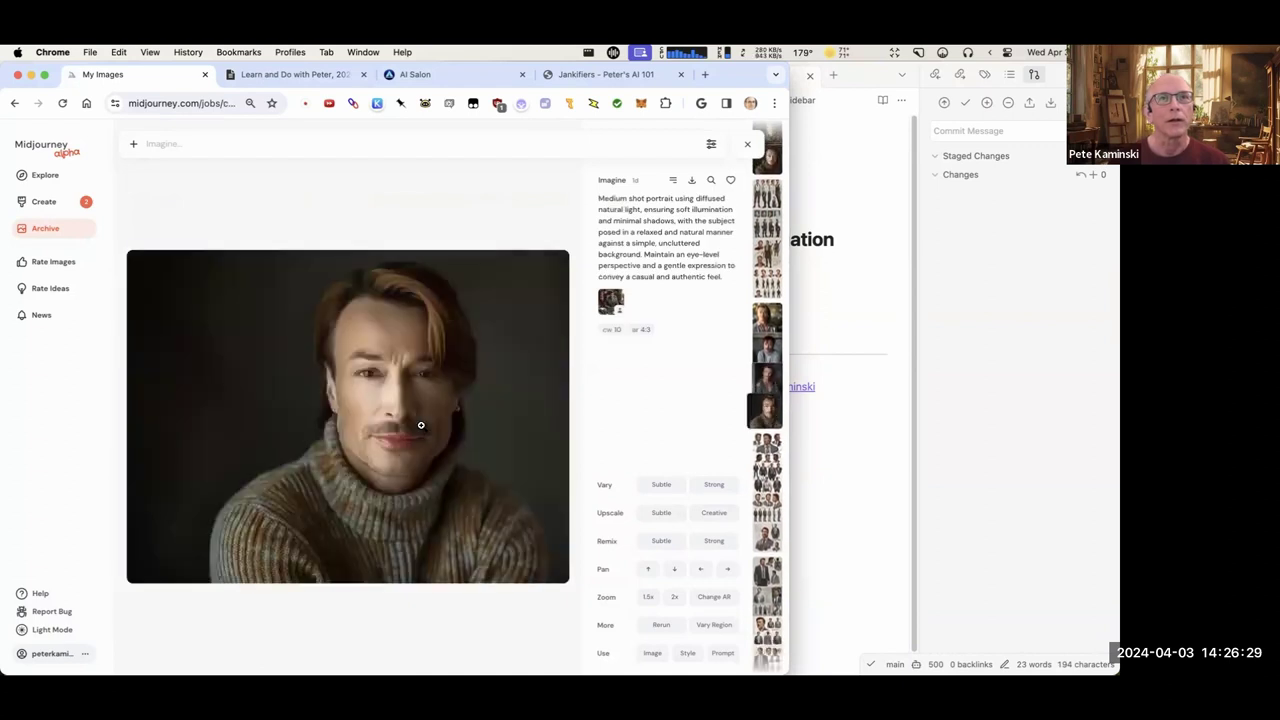
pyautogui.press('Up')
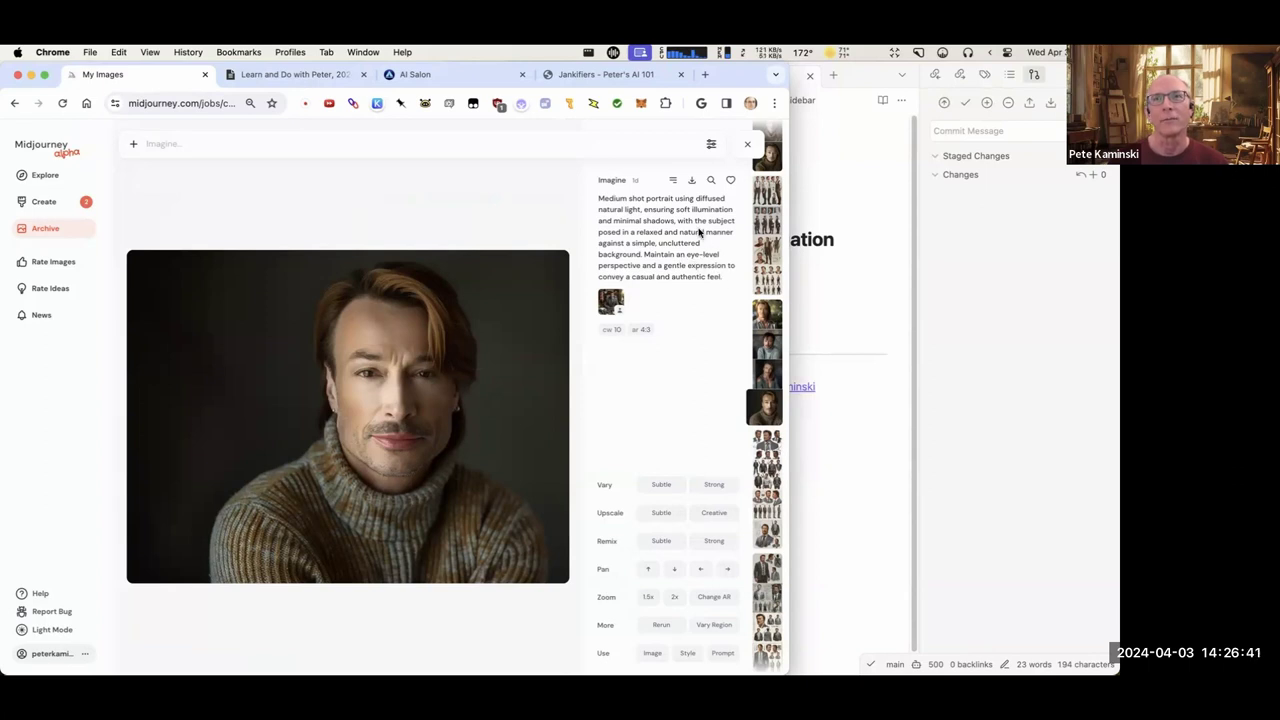
pyautogui.moveTo(721, 279); pyautogui.dragTo(647, 270)
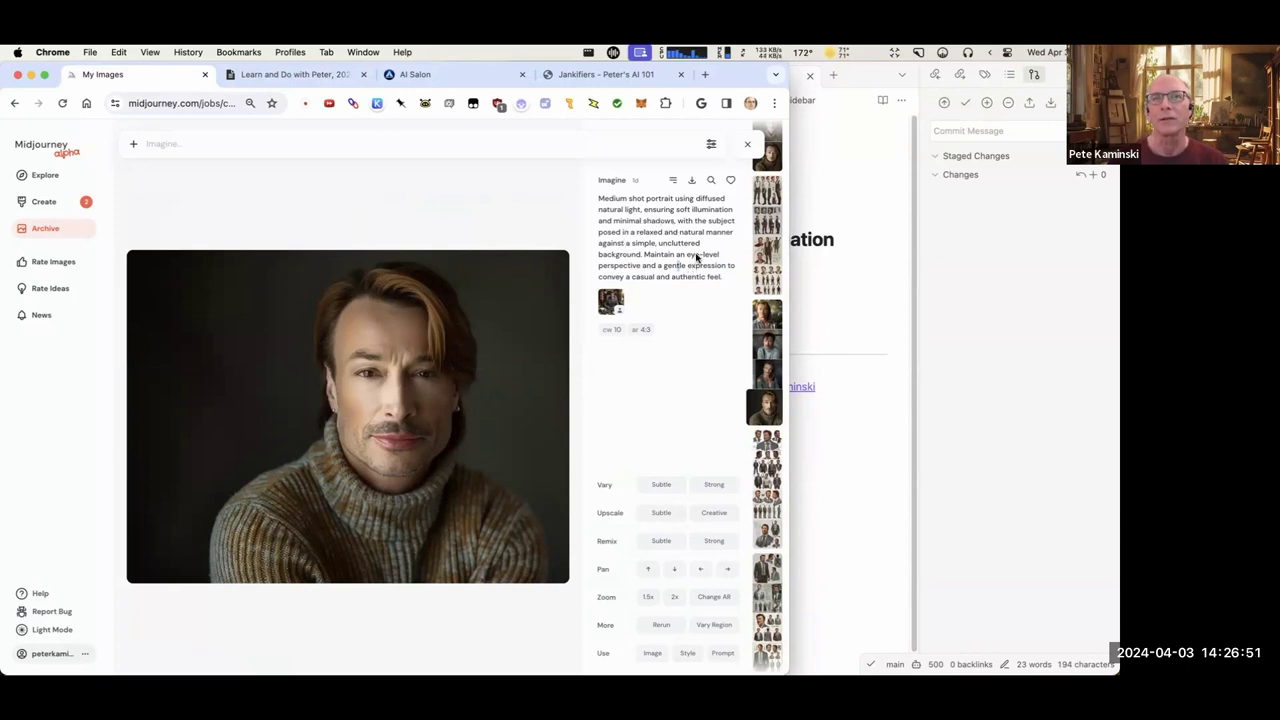
# View the other long-haired portraits in the same character weight 10 set.
pyautogui.press('Down')
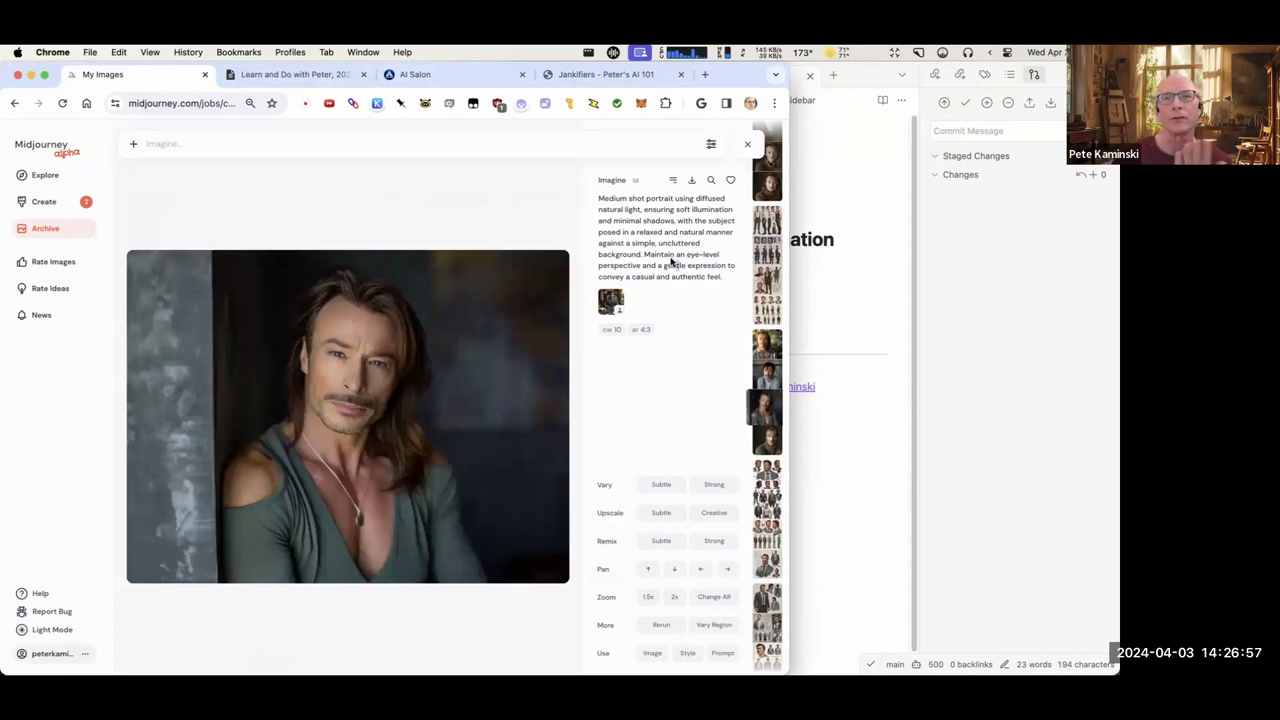
pyautogui.press('Down')
pyautogui.press('Down')
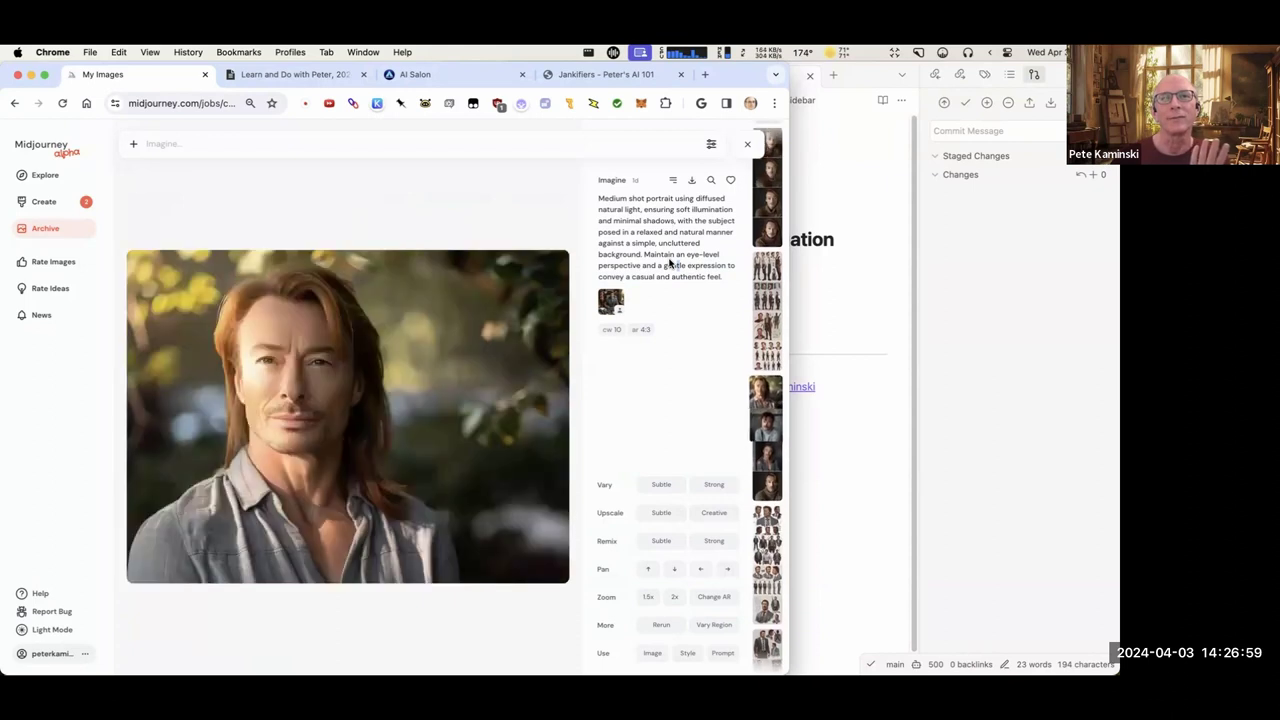
# View the archer character reference sheet with character weight 10 and look through the variations of the turtleneck portrait.
pyautogui.press('Down')
pyautogui.press('Down')
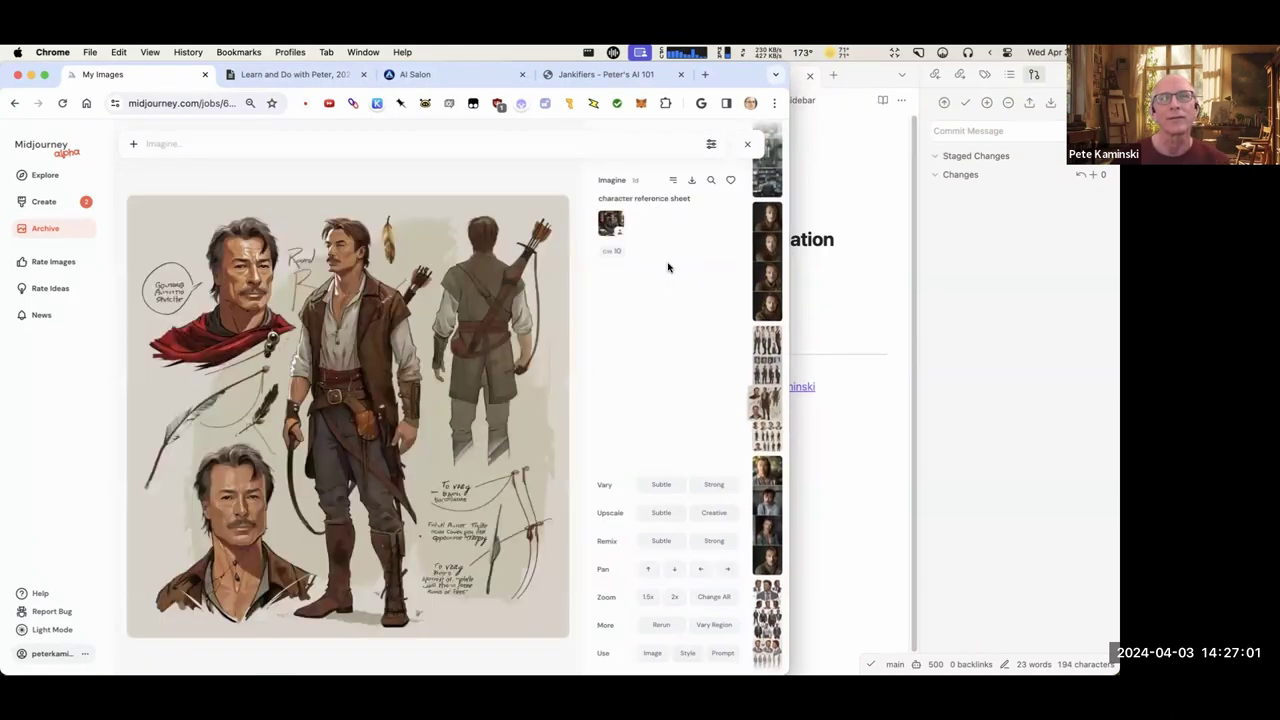
pyautogui.press('Up')
pyautogui.press('Up')
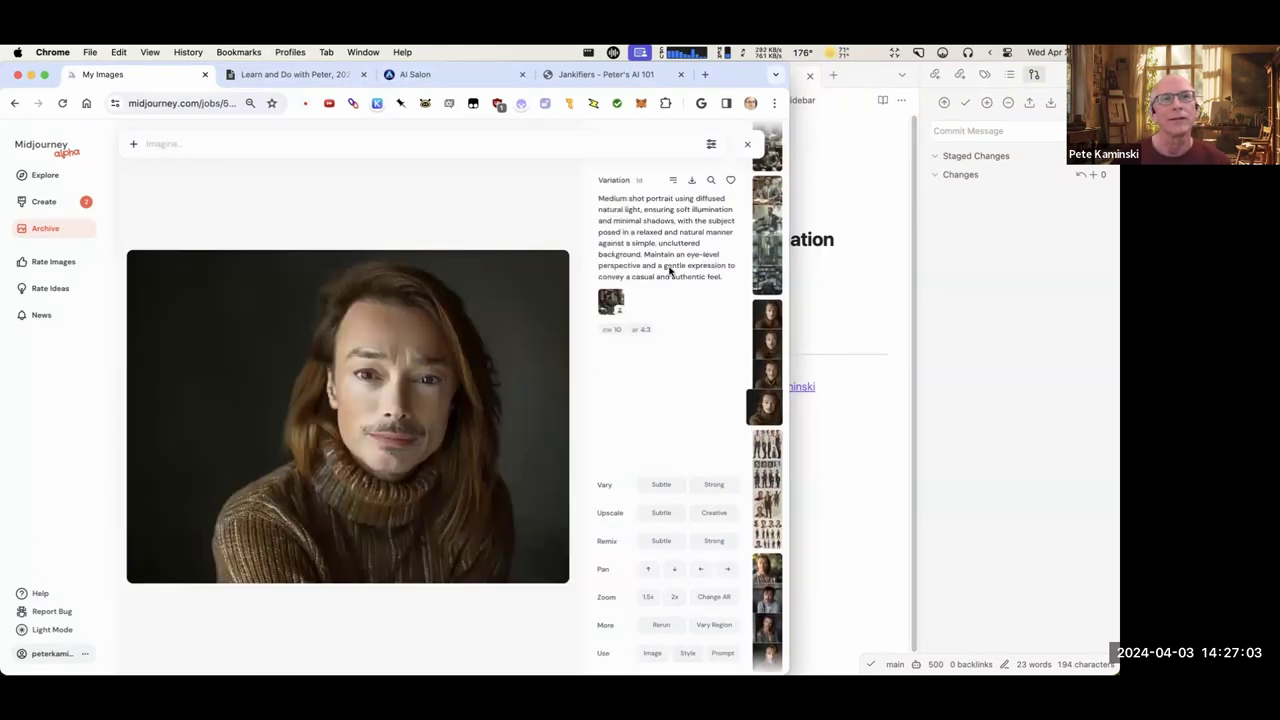
pyautogui.press('Up')
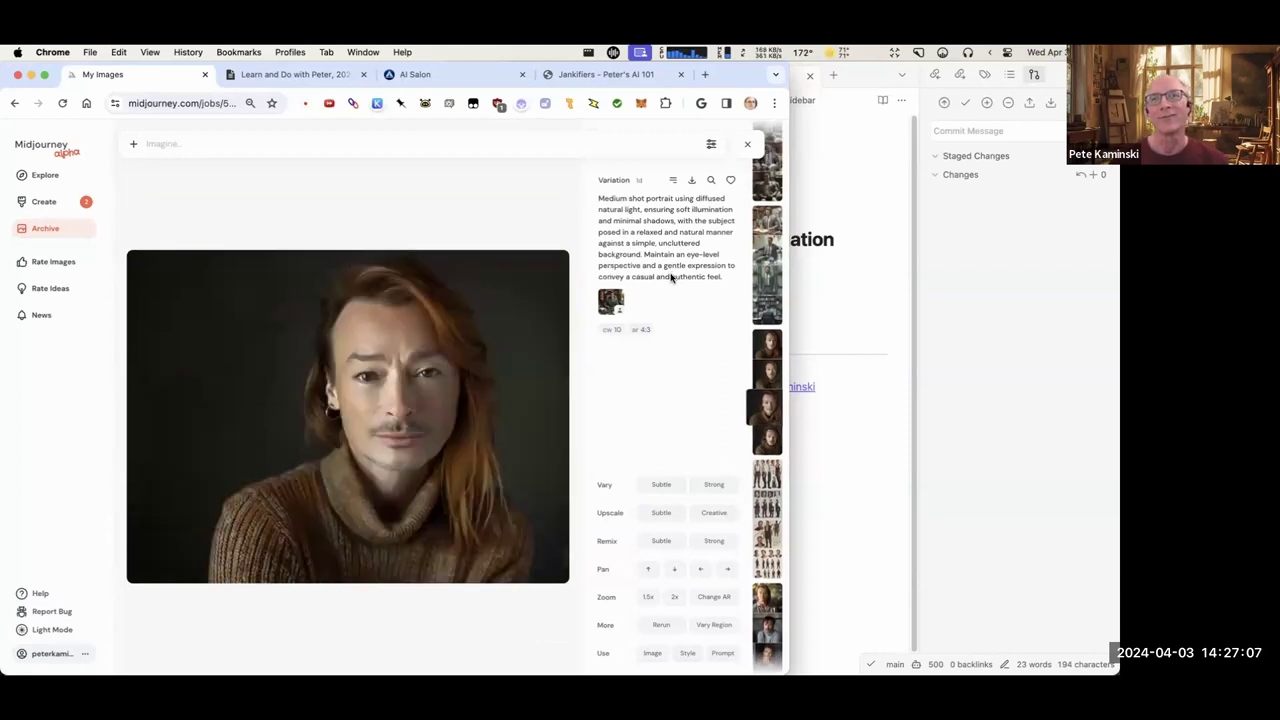
pyautogui.press('Up')
pyautogui.press('Up')
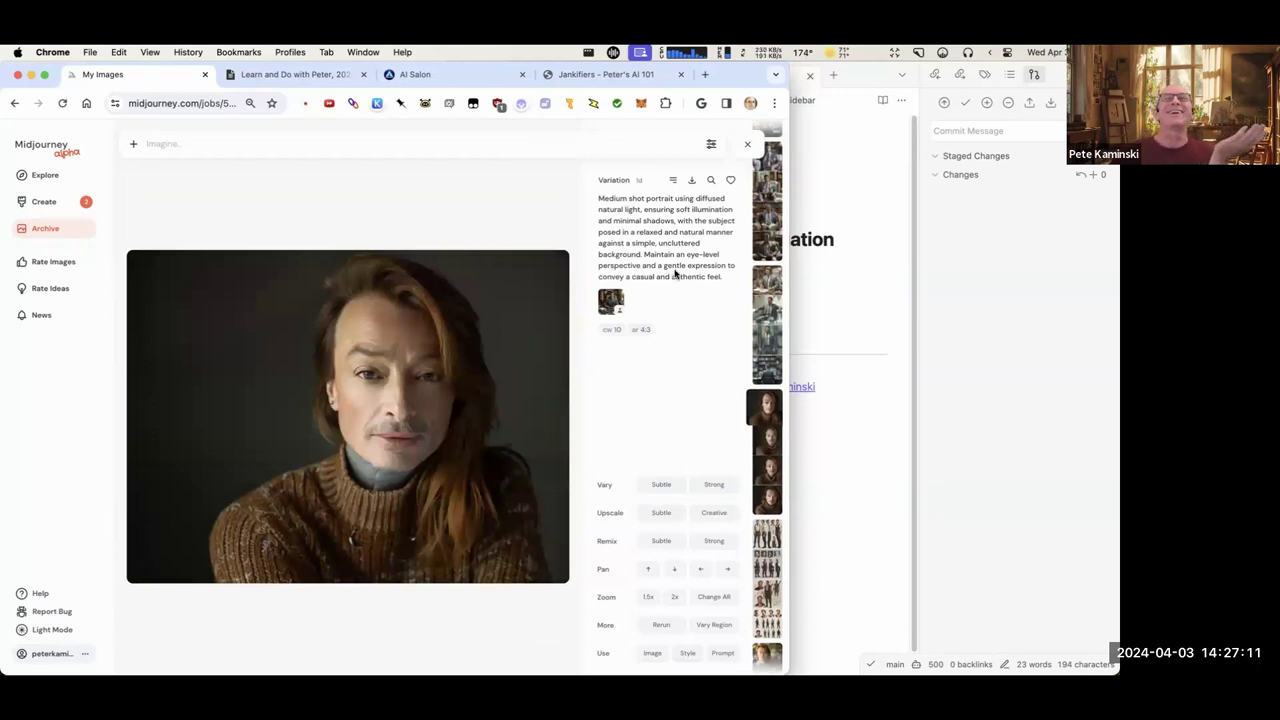
# Compare the long-haired turtleneck portrait variations generated with character weight 10 and an aspect ratio of 4:3.
pyautogui.press('Up')
pyautogui.press('Down')
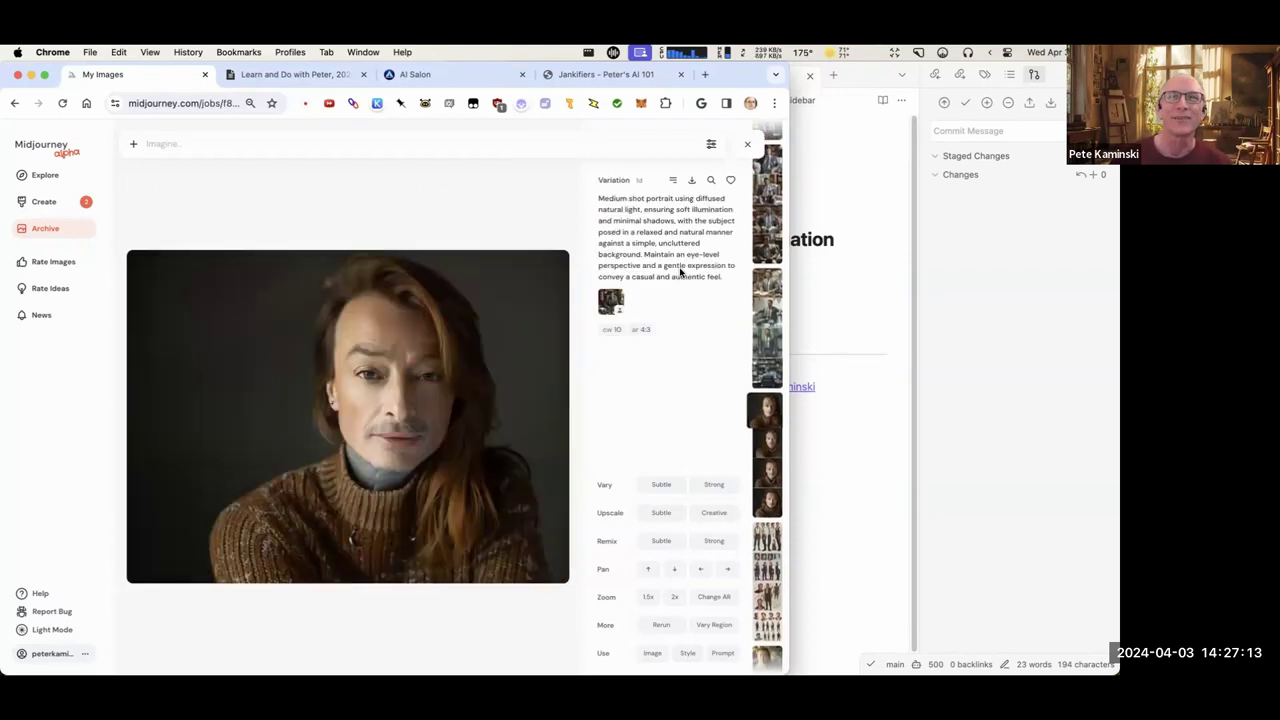
pyautogui.press('Down')
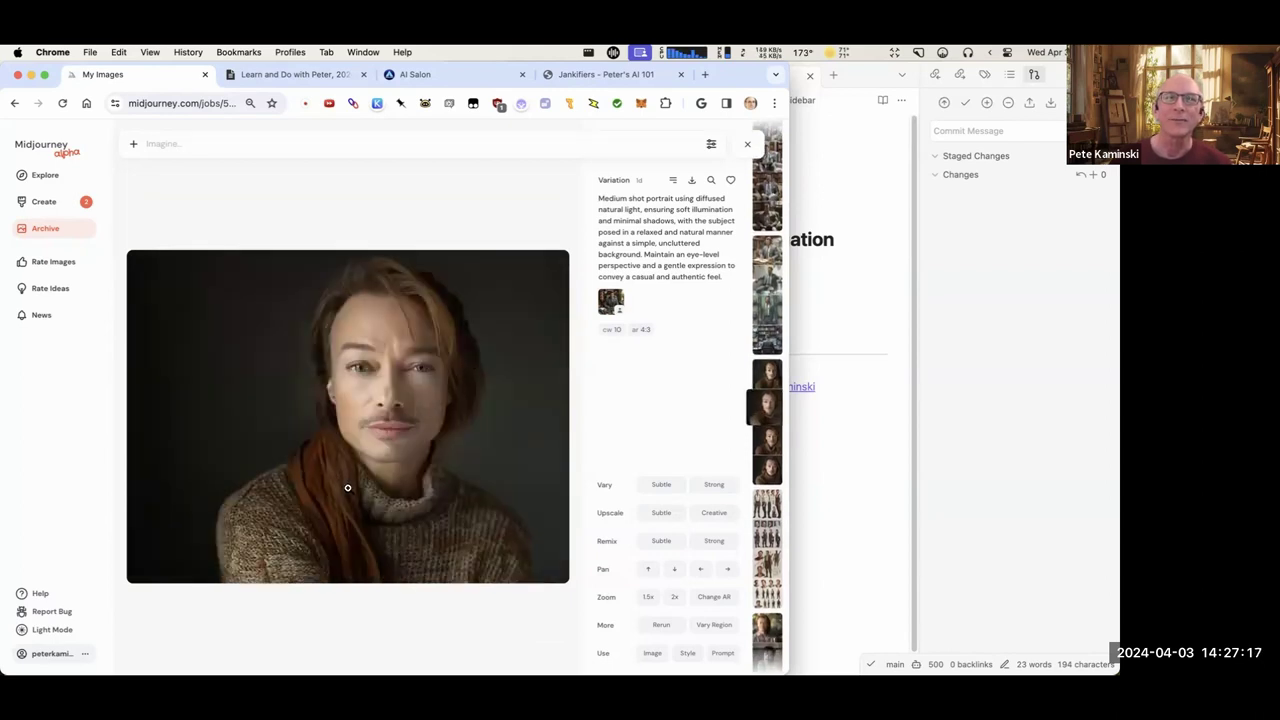
pyautogui.press('Up')
pyautogui.press('Down')
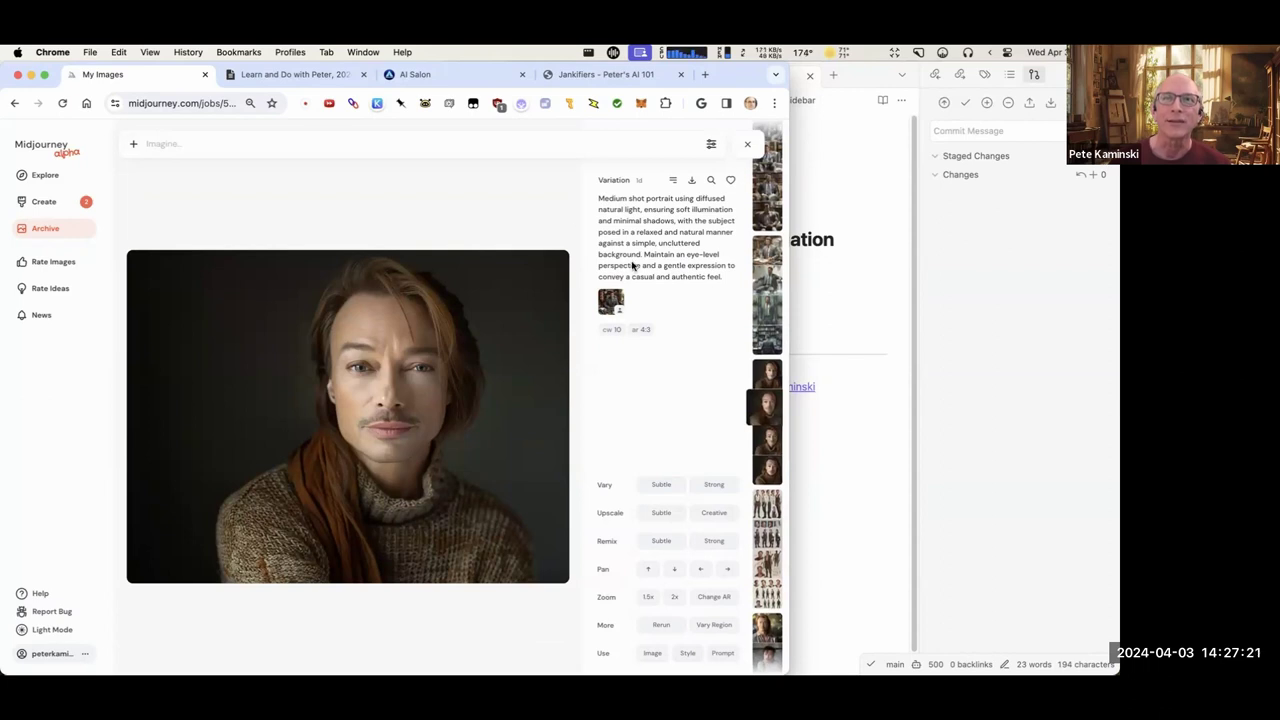
# View the suited man's "he's fixing space plumbing" images generated with chaos 40 and stylize 1000.
pyautogui.press('Up')
pyautogui.press('Up')
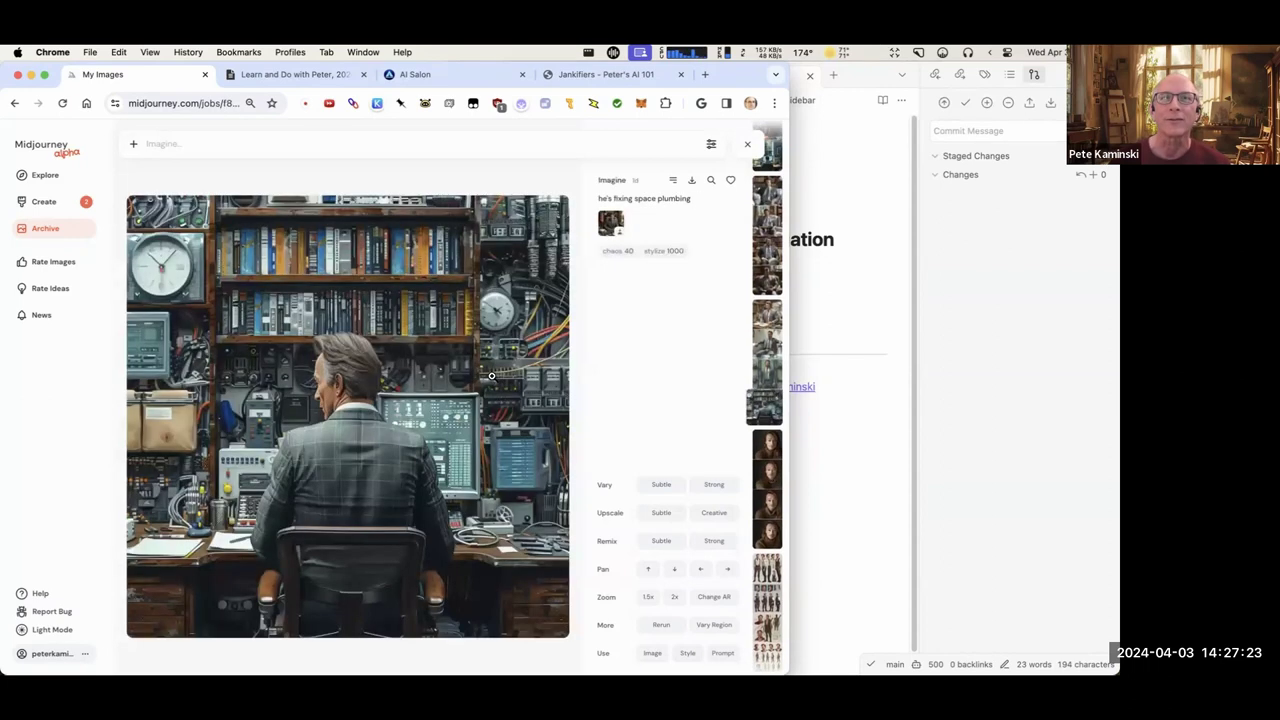
pyautogui.press('Up')
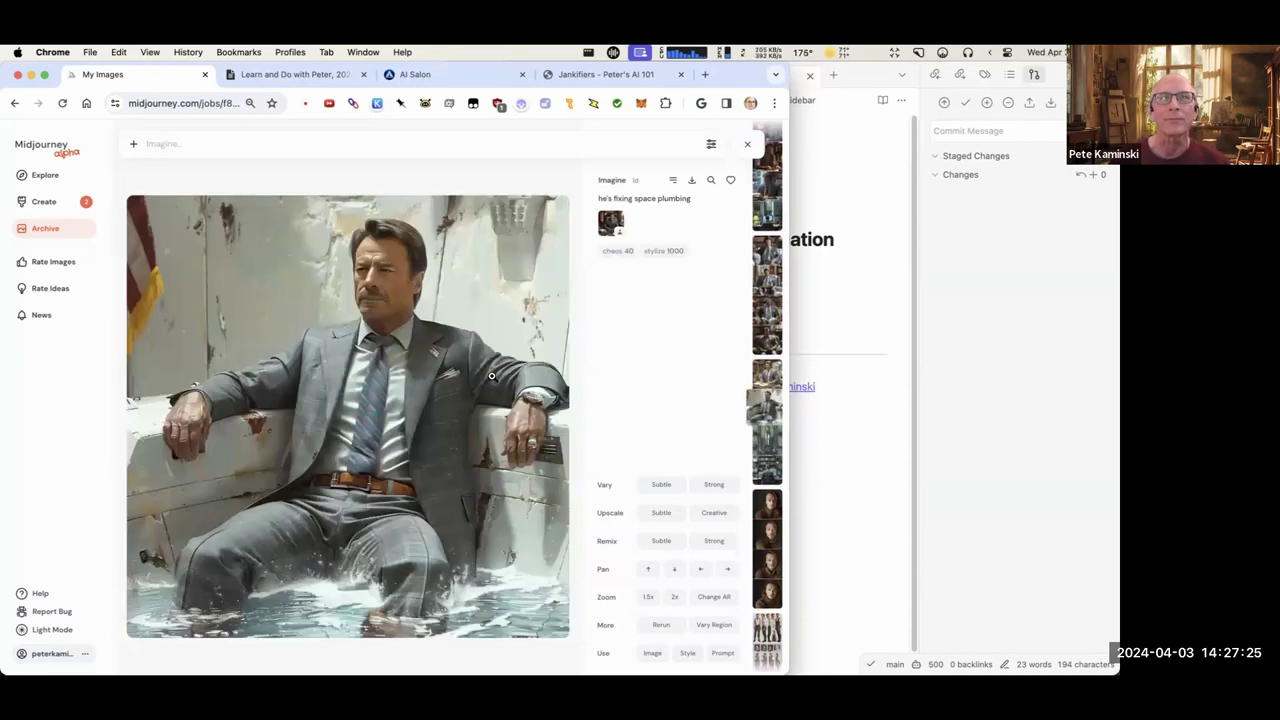
pyautogui.press('Up')
pyautogui.press('Up')
pyautogui.press('Up')
pyautogui.press('Down')
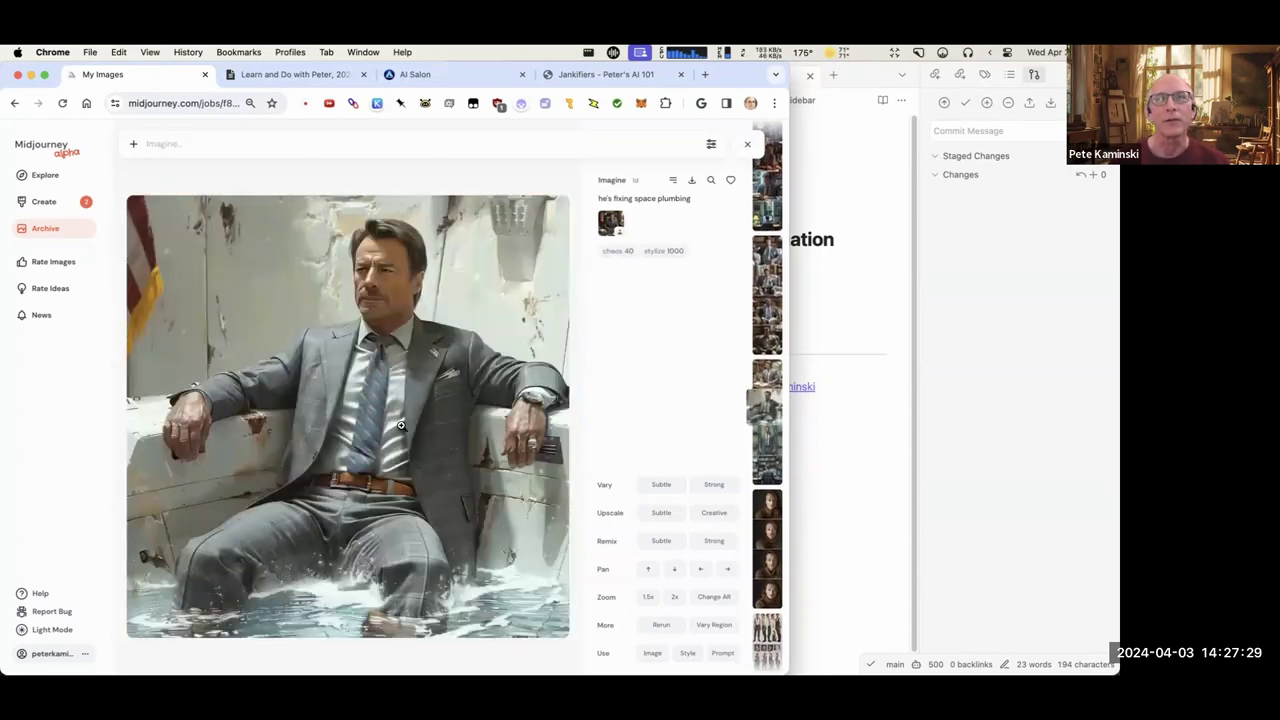
pyautogui.press('Up')
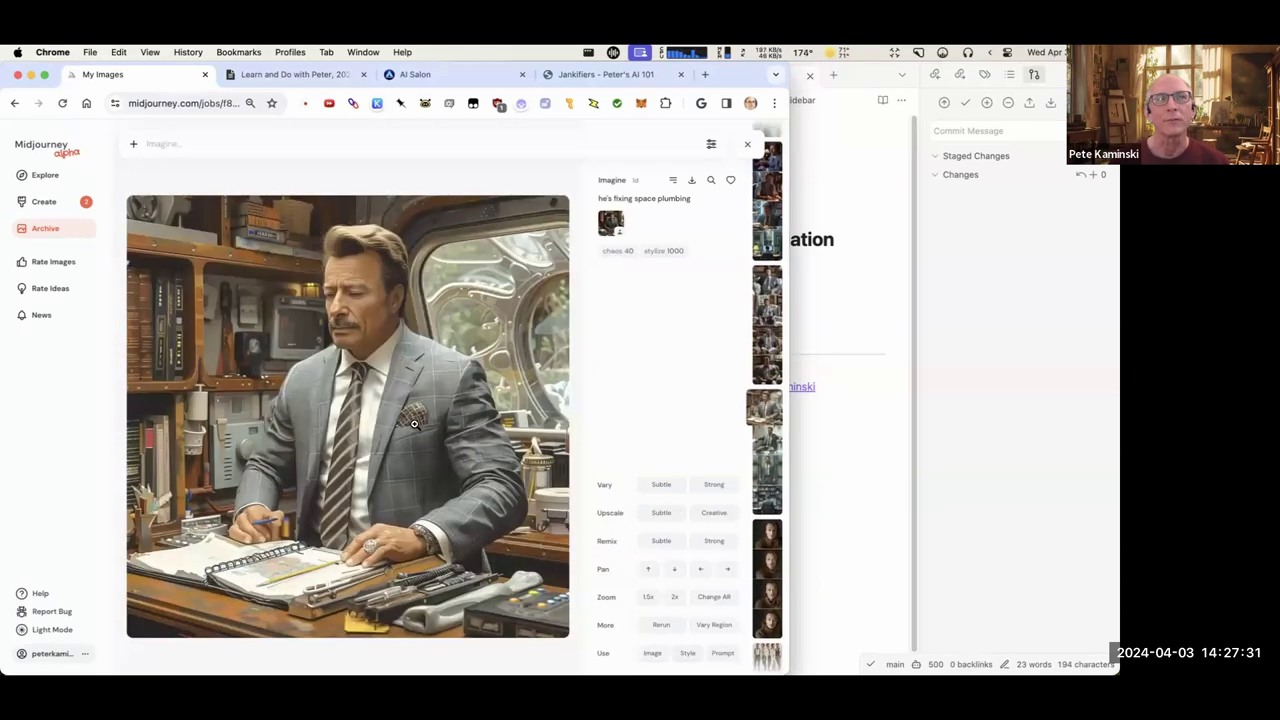
# Look through the suited man's "lounging on the sofa, reading a book" and "he's working at the computer" images.
pyautogui.press('Down')
pyautogui.press('Down')
pyautogui.press('Down')
pyautogui.press('Down')
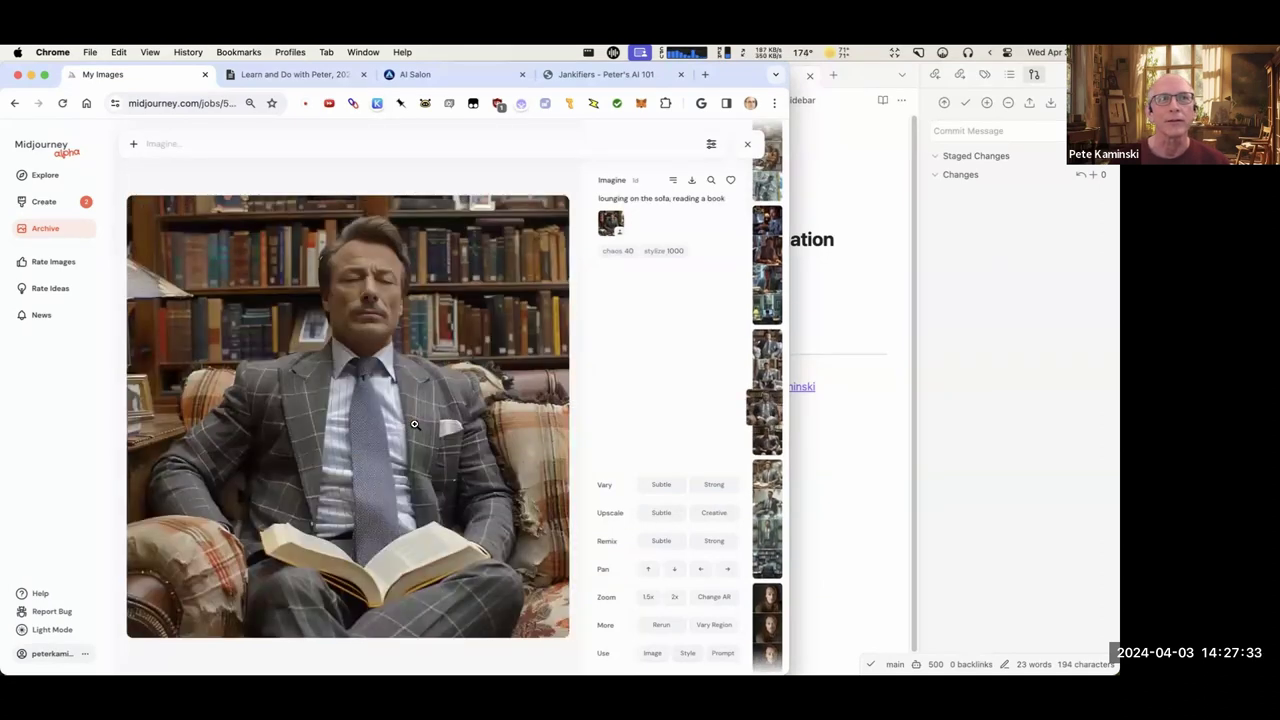
pyautogui.press('Down')
pyautogui.press('Down')
pyautogui.press('Down')
pyautogui.press('Down')
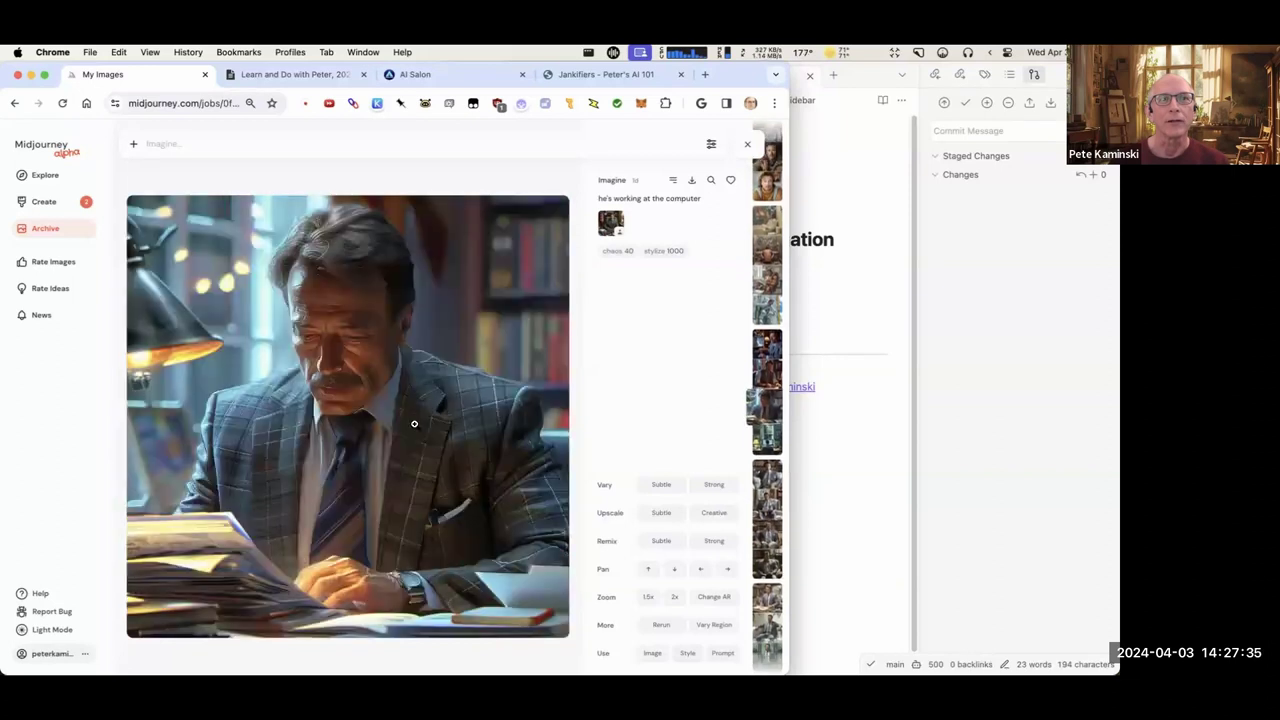
# Examine the "he's fixing space plumbing" images made with character weight 10, from the astronaut on the ladder to the bathroom scene.
pyautogui.press('Down')
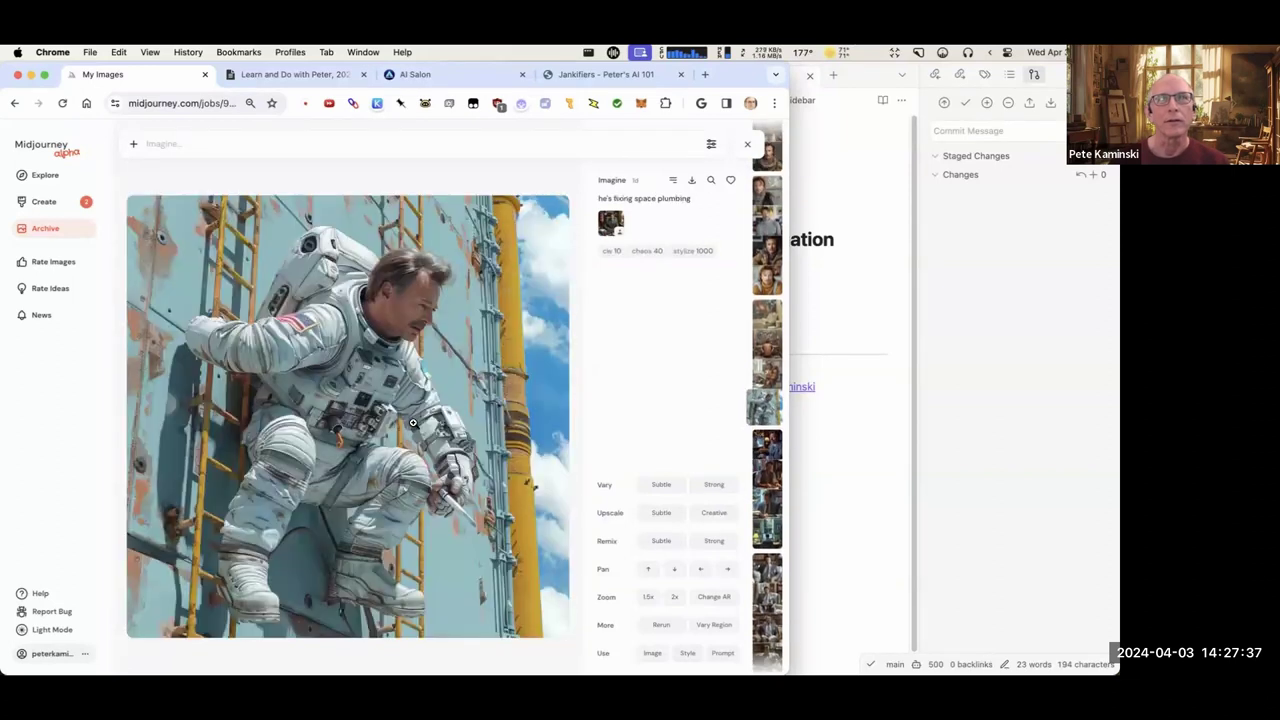
pyautogui.press('Down')
pyautogui.press('Up')
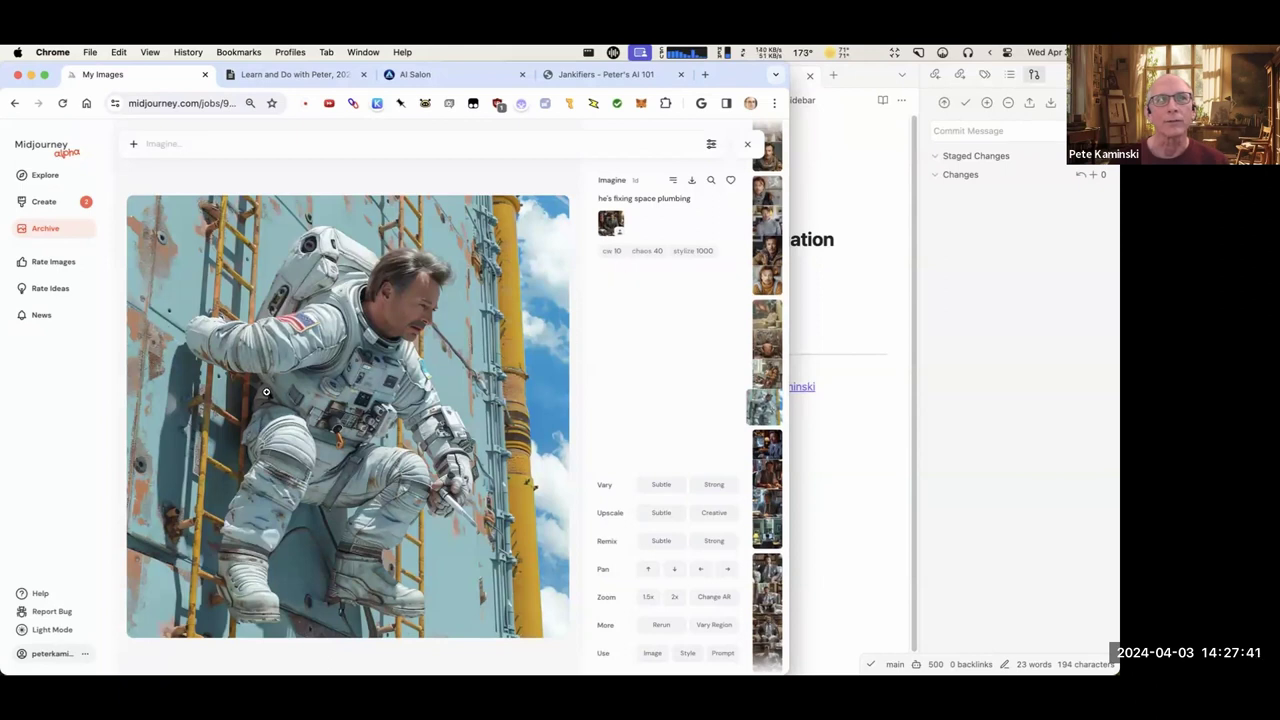
pyautogui.press('Down')
pyautogui.press('Down')
pyautogui.press('Up')
pyautogui.press('Up')
pyautogui.press('Down')
pyautogui.press('Down')
pyautogui.press('Down')
pyautogui.press('Down')
pyautogui.press('Down')
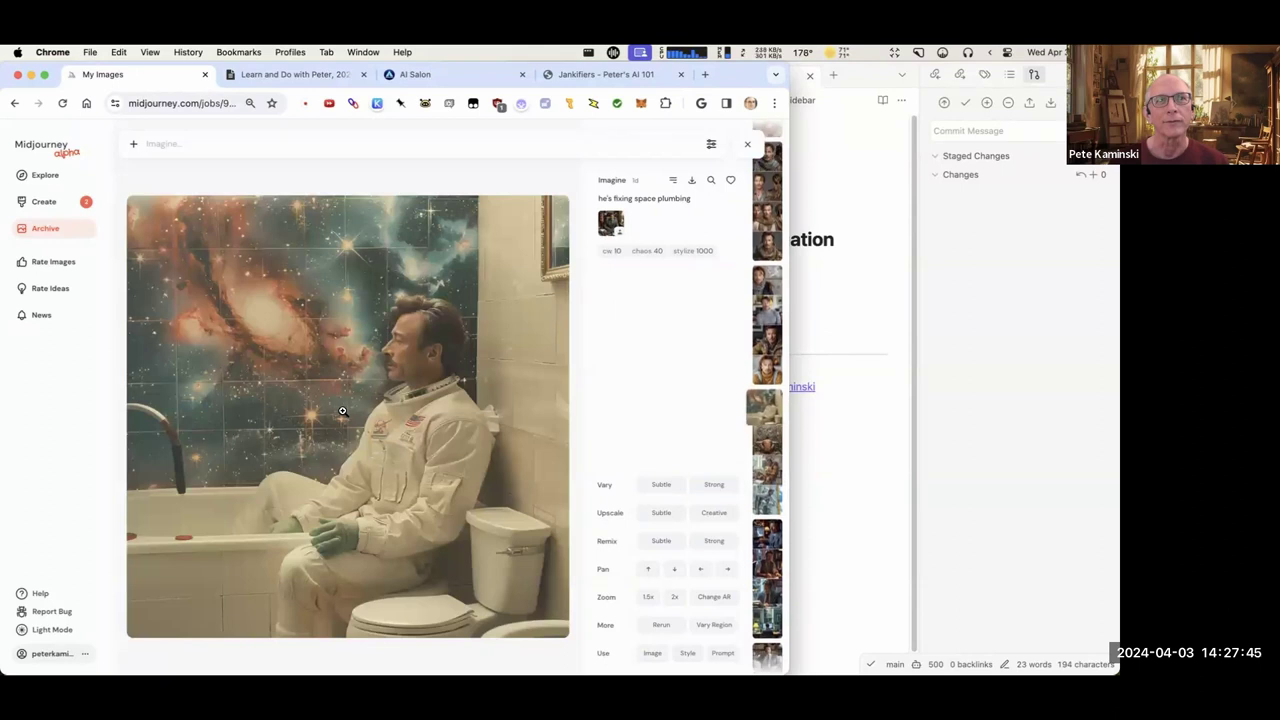
# Revisit the astronaut on the ladder and compare it with the tiled bathroom image in the same space plumbing set.
pyautogui.press('Up')
pyautogui.press('Up')
pyautogui.press('Up')
pyautogui.press('Up')
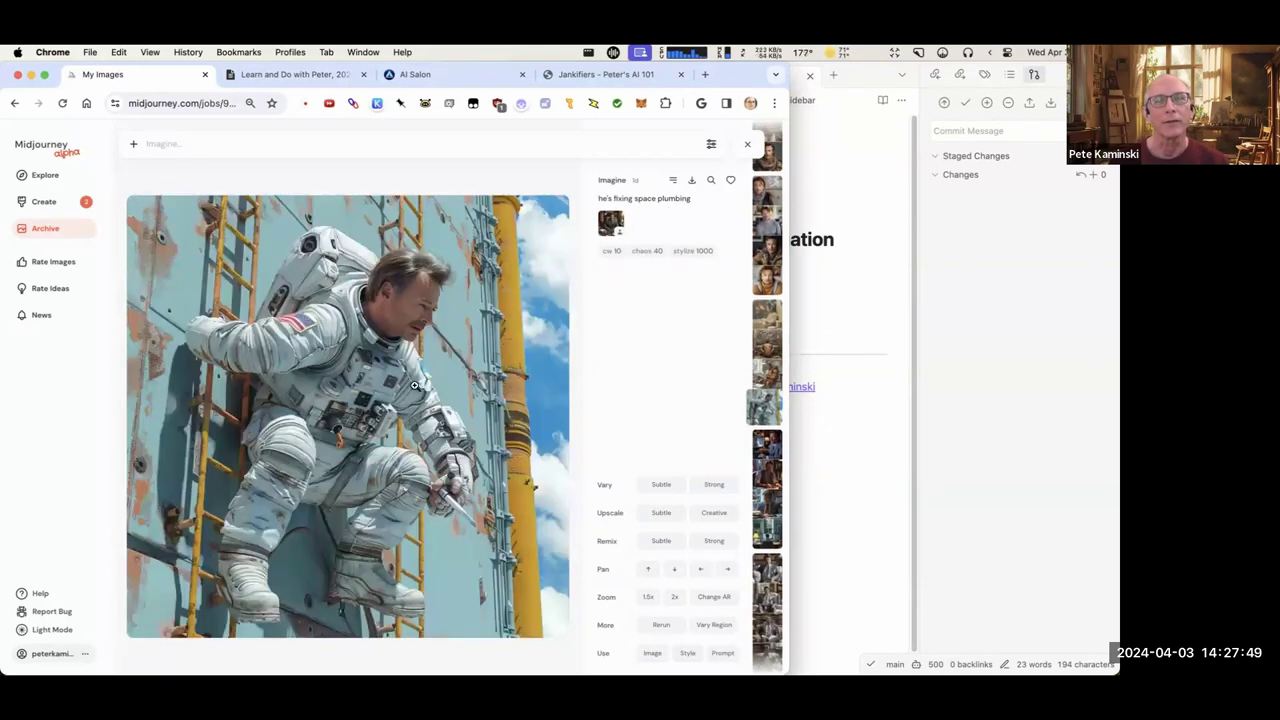
pyautogui.press('Down')
pyautogui.press('Down')
pyautogui.press('Down')
pyautogui.press('Down')
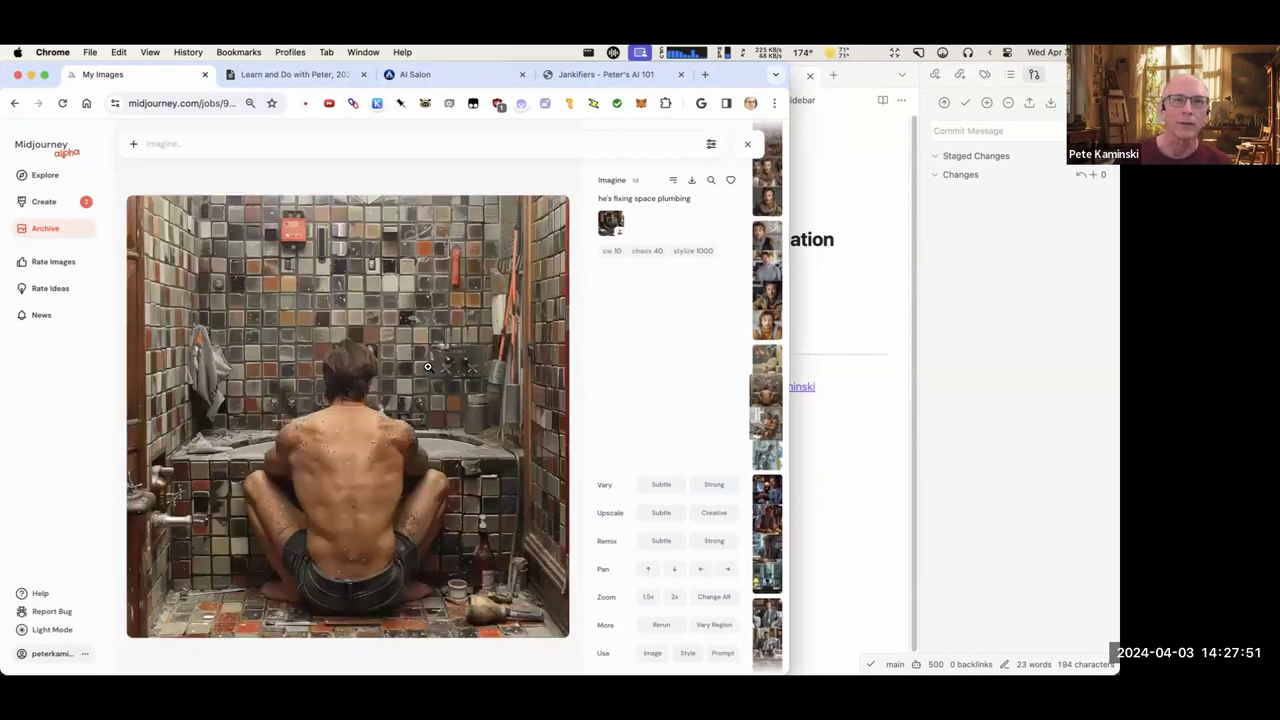
# Review the medium-long shot sweater portraits and the photographic character reference sheets generated with character weight 10.
pyautogui.press('Down')
pyautogui.press('Up')
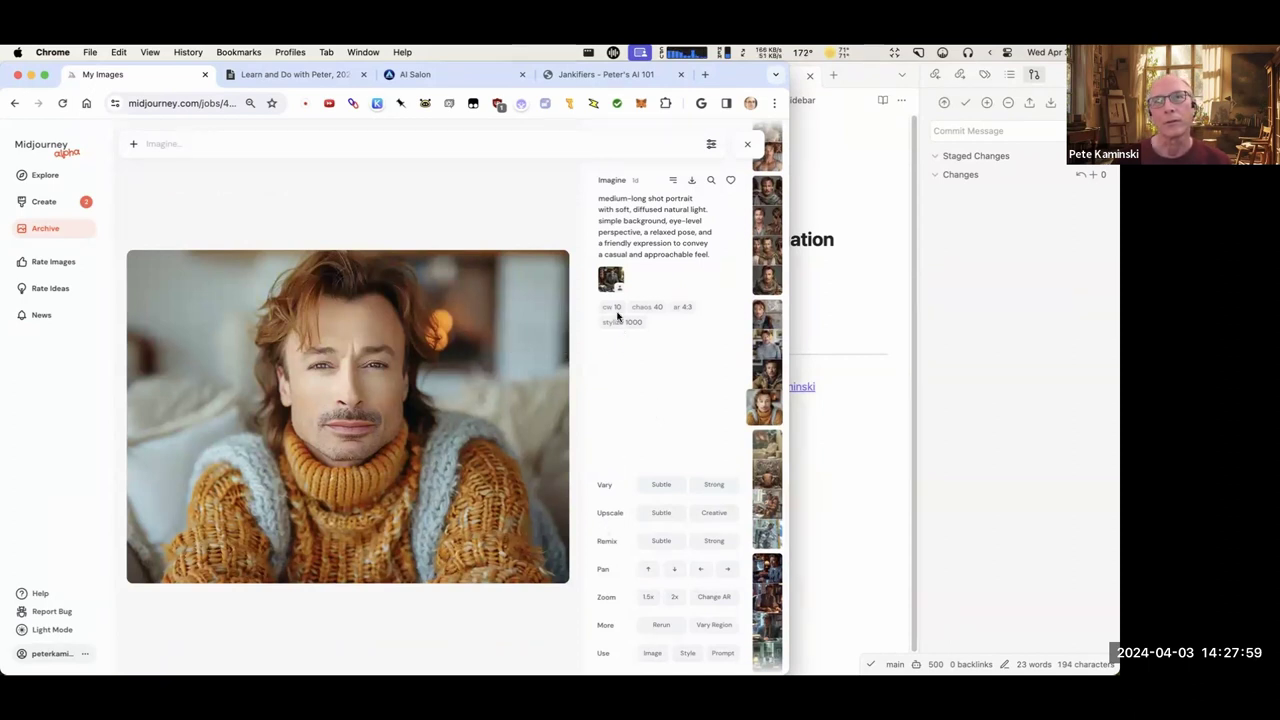
pyautogui.scroll(-3, 547, 399)
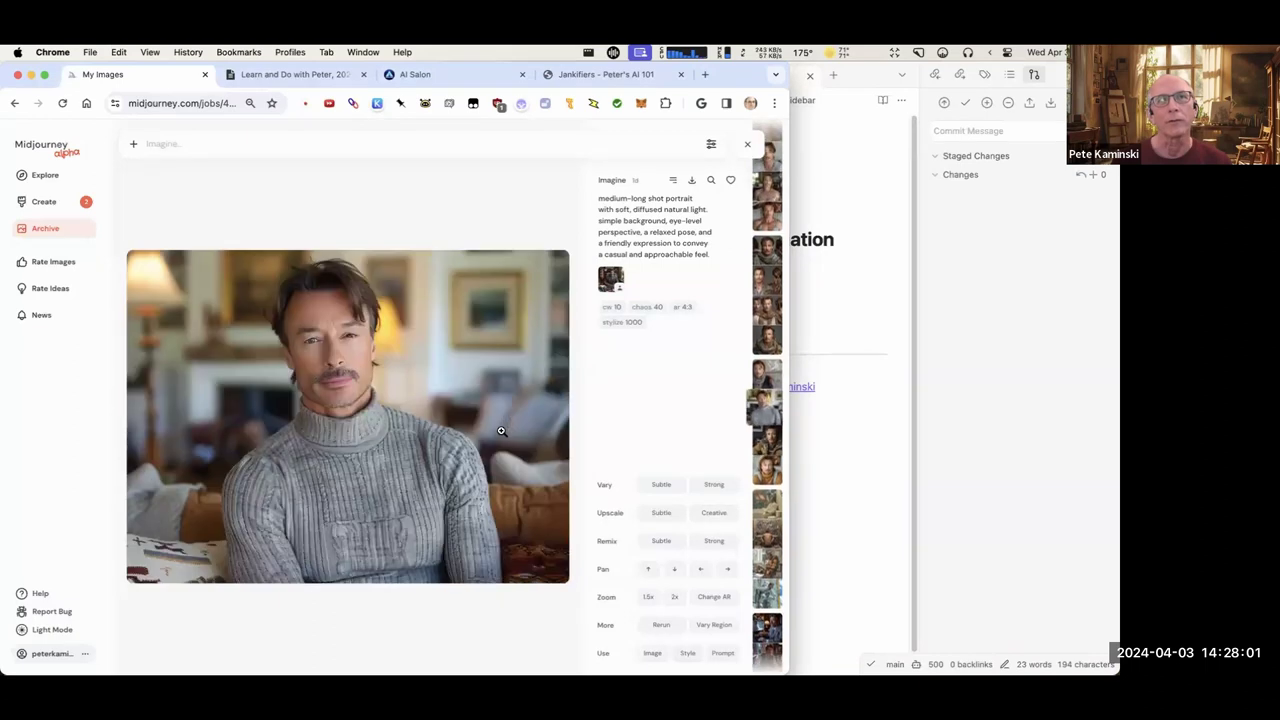
pyautogui.scroll(-2, 495, 438)
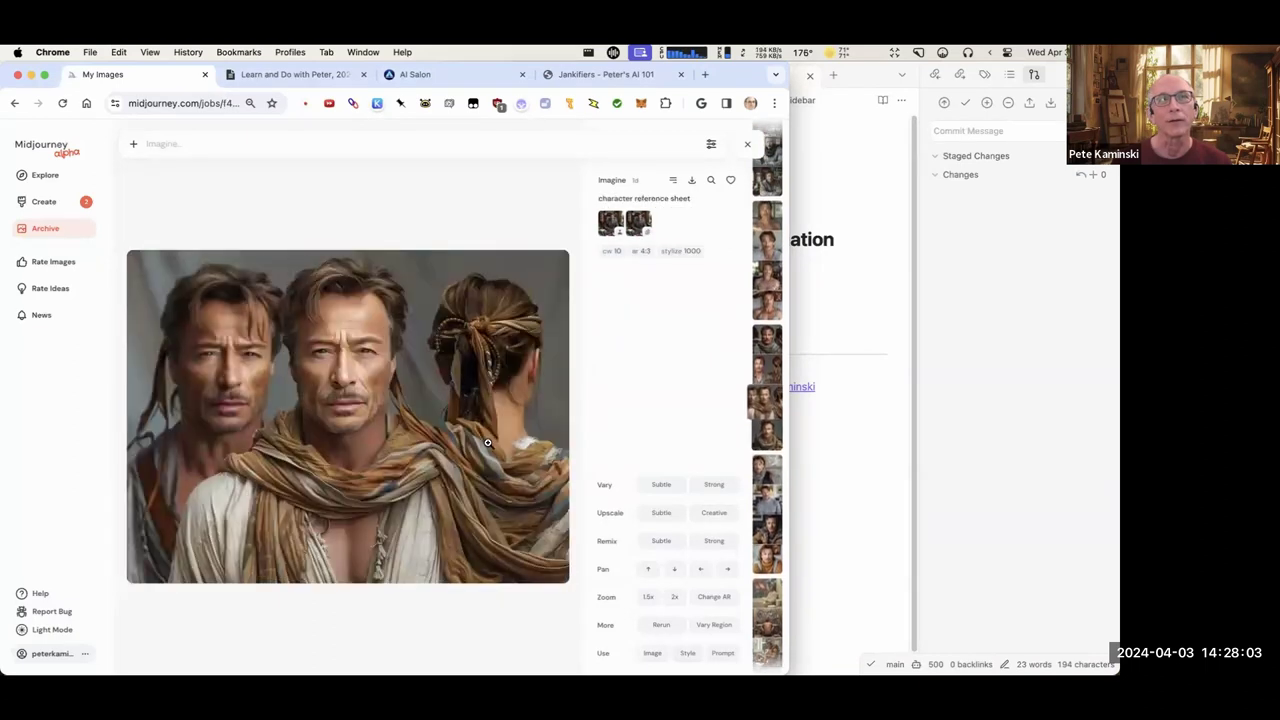
pyautogui.scroll(-1, 487, 444)
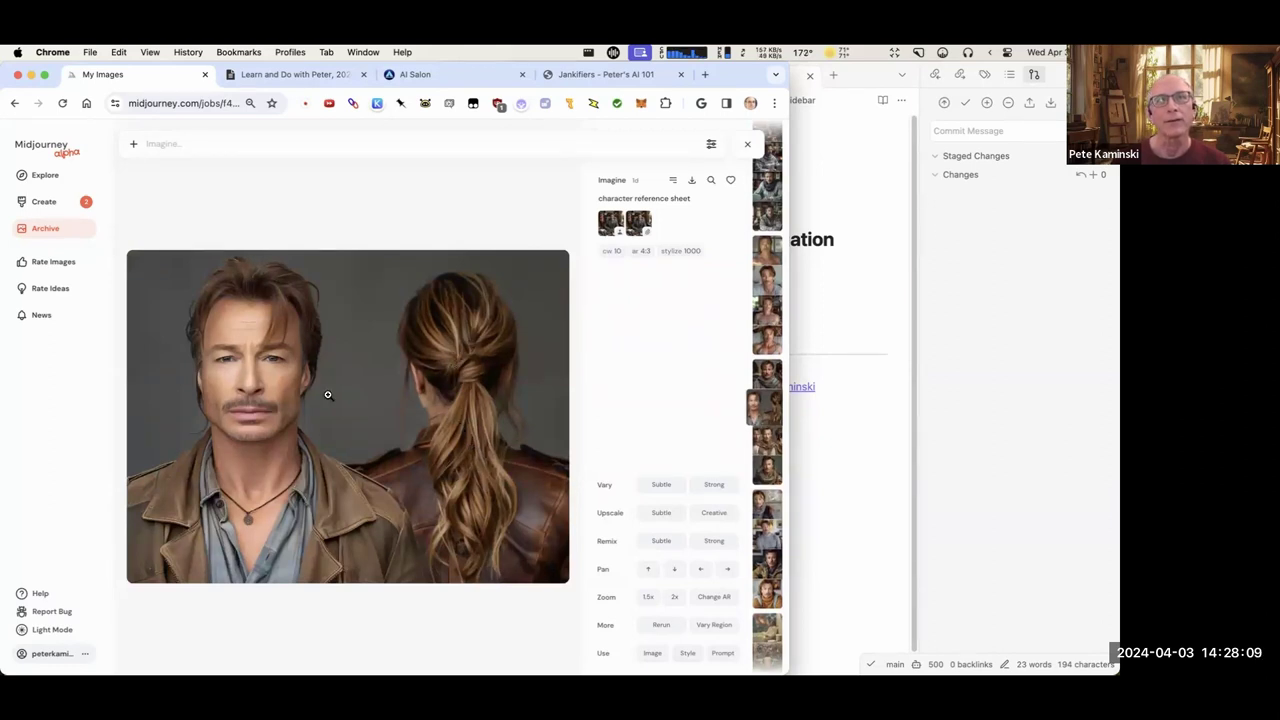
# View the medium shot portraits generated with character weight 10, aspect ratio 4:3 and stylize 1000.
pyautogui.scroll(-3, 455, 402)
pyautogui.scroll(-1, 408, 422)
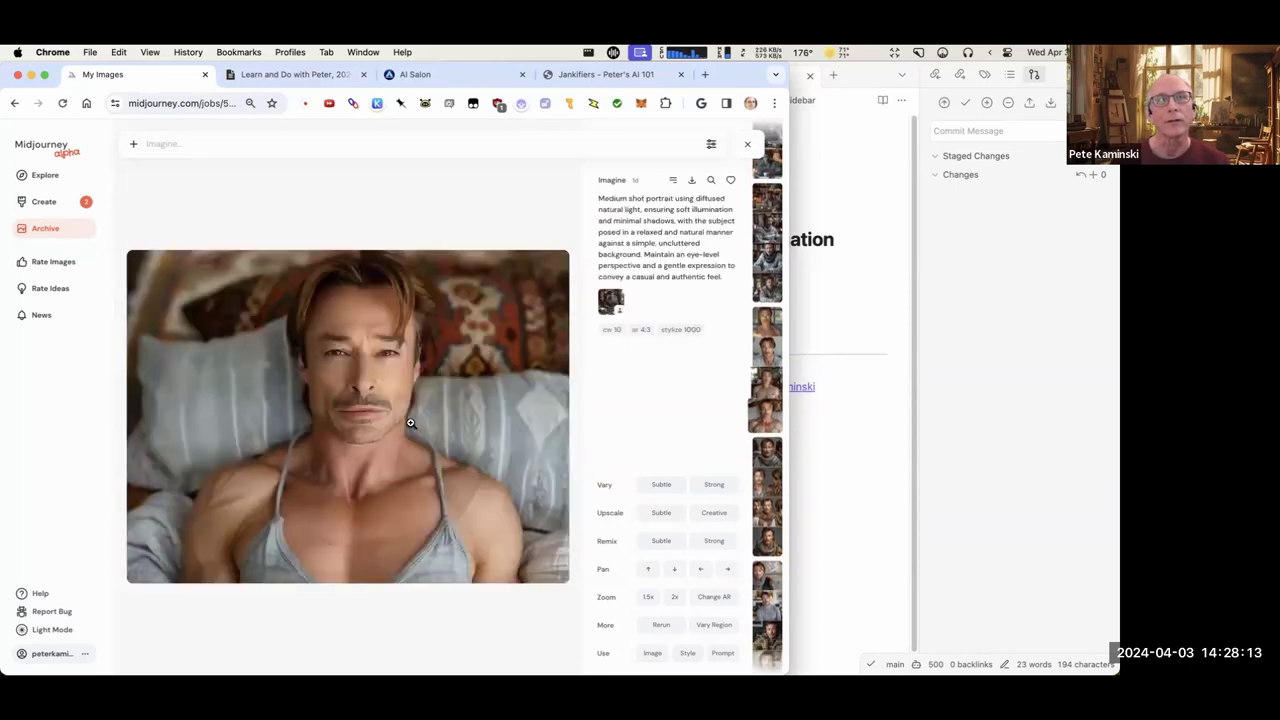
pyautogui.scroll(1, 482, 408)
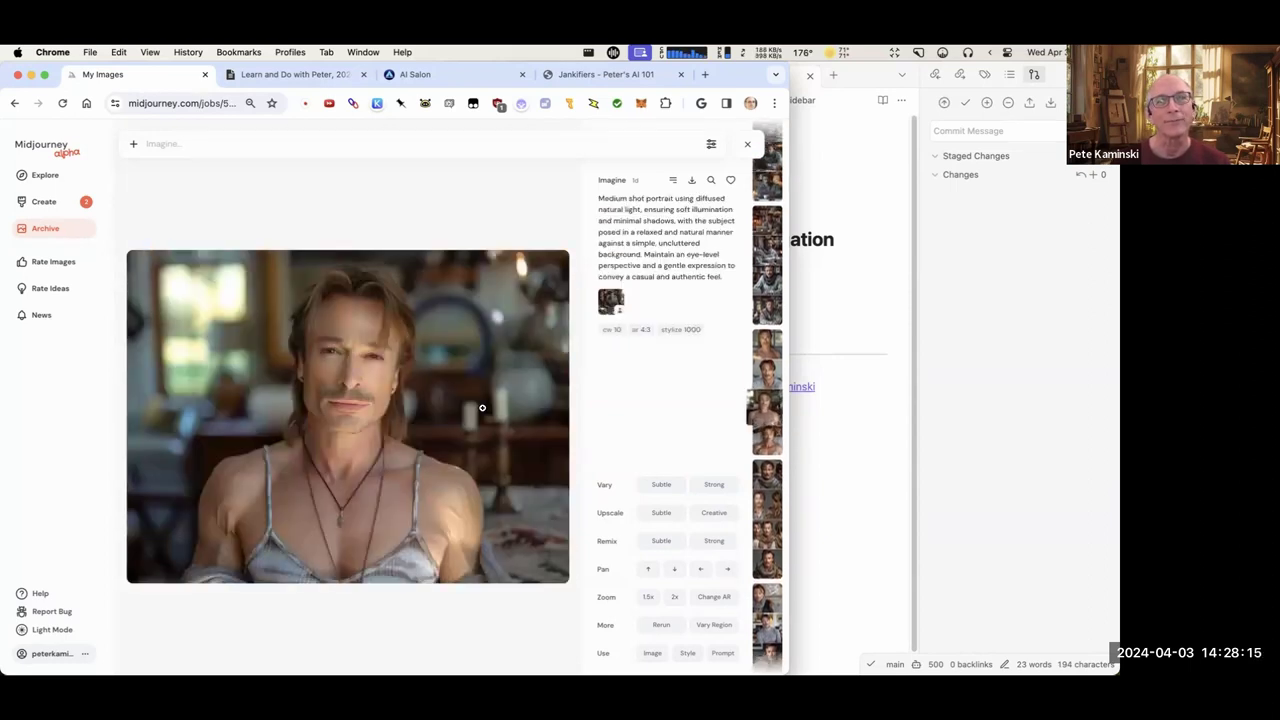
pyautogui.scroll(-3, 518, 386)
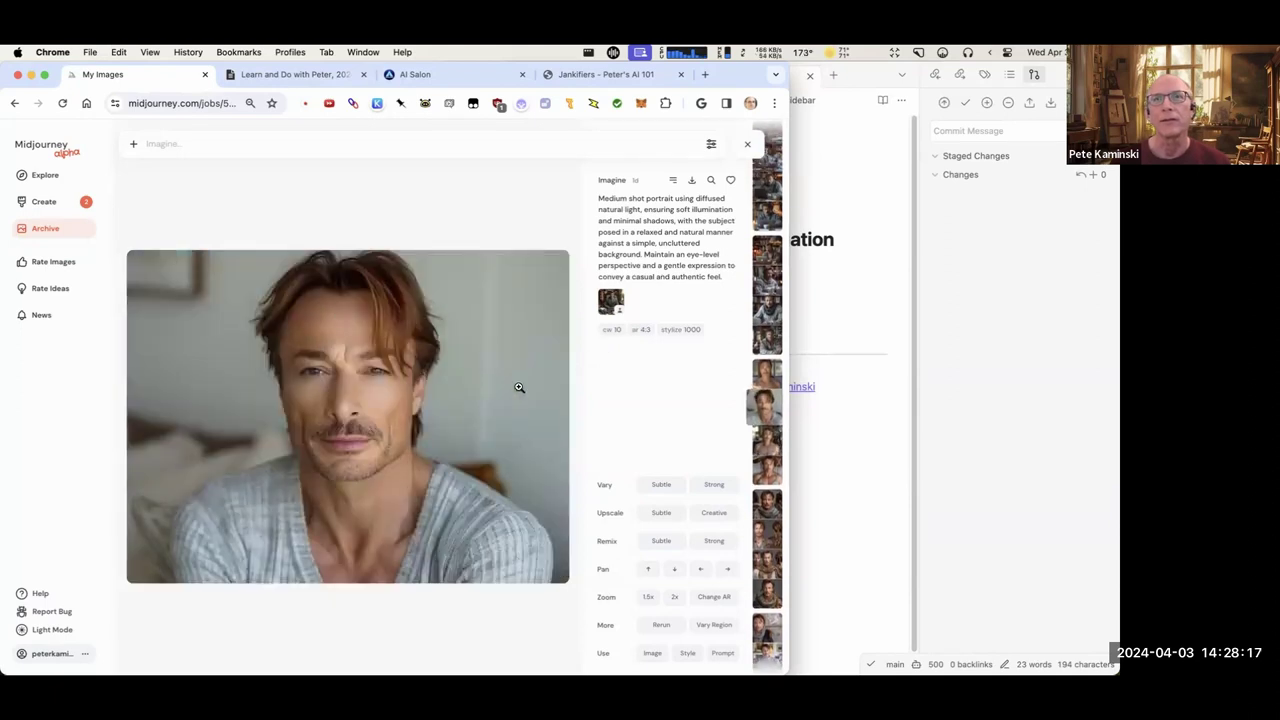
# View the character weight 10 images of the man at a laptop in a home office and on a rainy street.
pyautogui.scroll(-4, 519, 392)
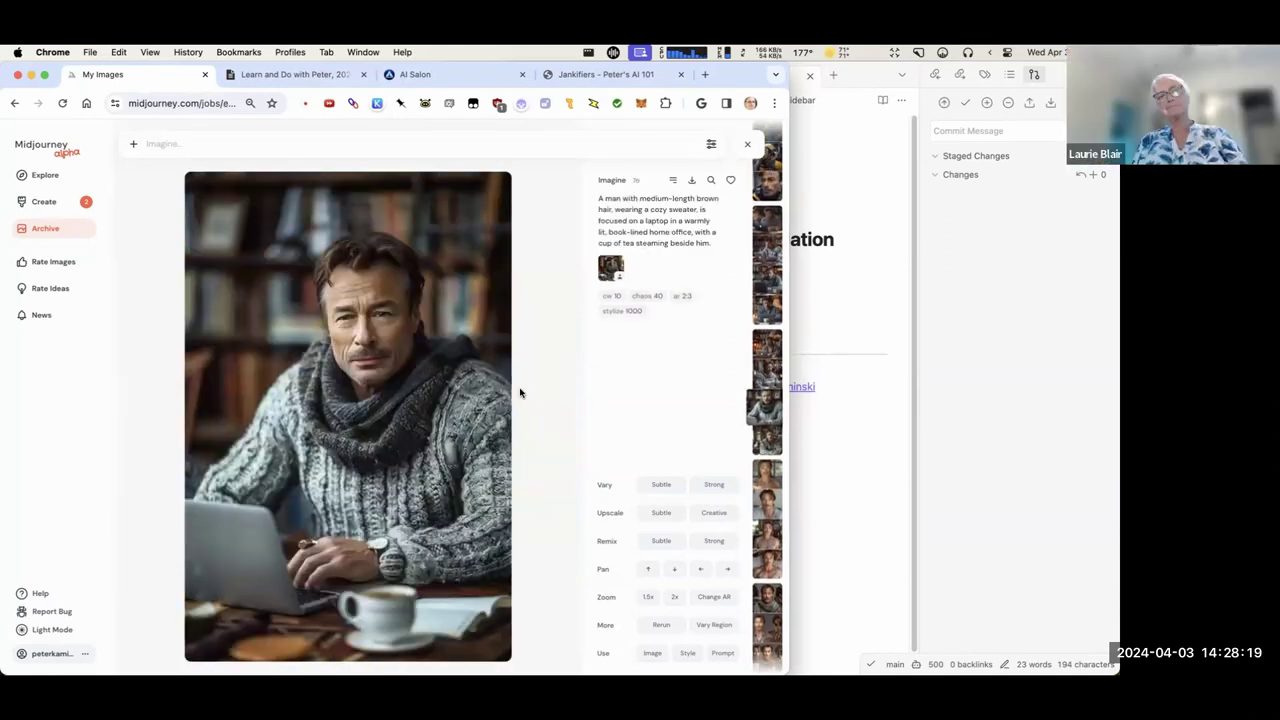
pyautogui.scroll(-4, 519, 390)
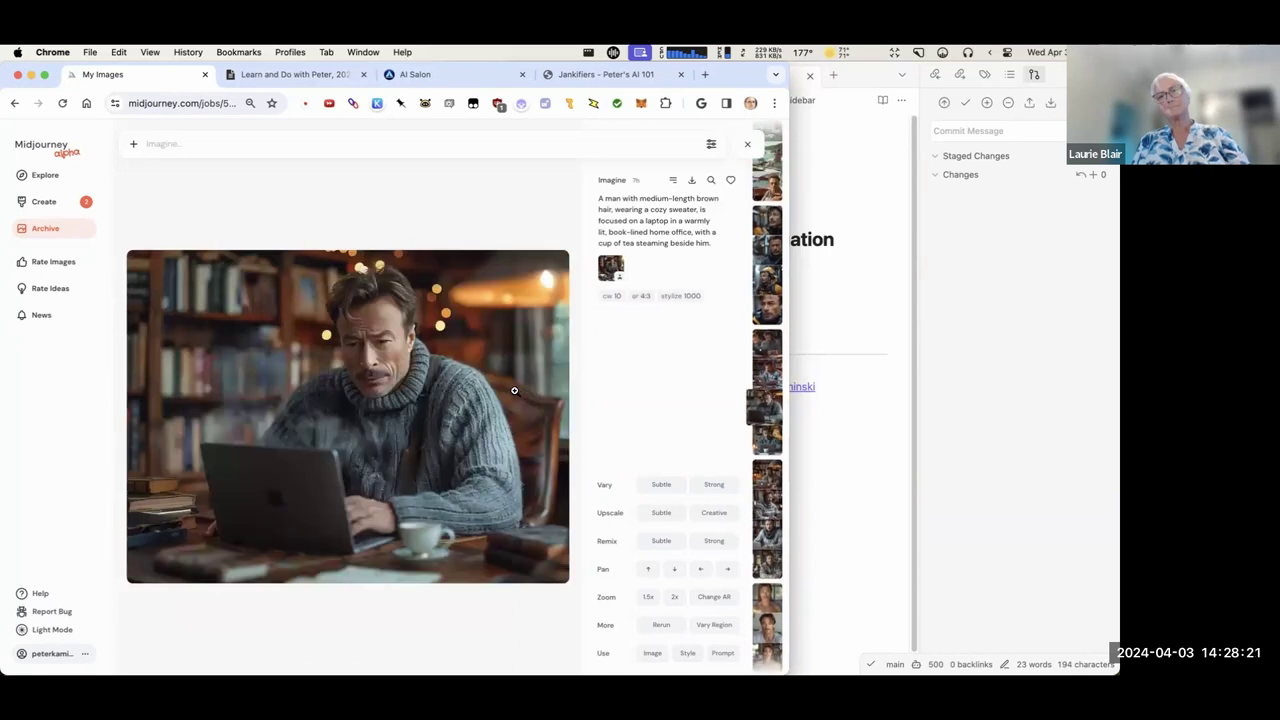
pyautogui.scroll(-2, 512, 391)
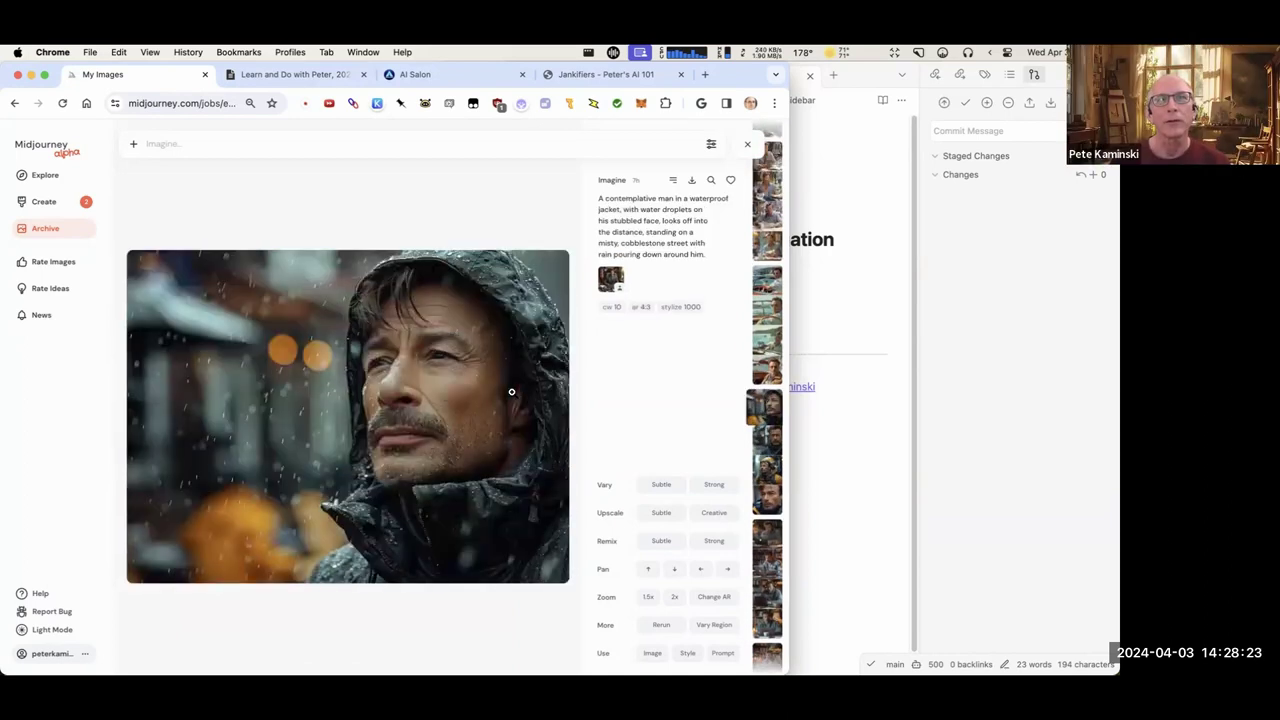
# View the character weight 10 images of the man driving a convertible and sitting at an outdoor café.
pyautogui.scroll(1, 511, 392)
pyautogui.scroll(-4, 511, 392)
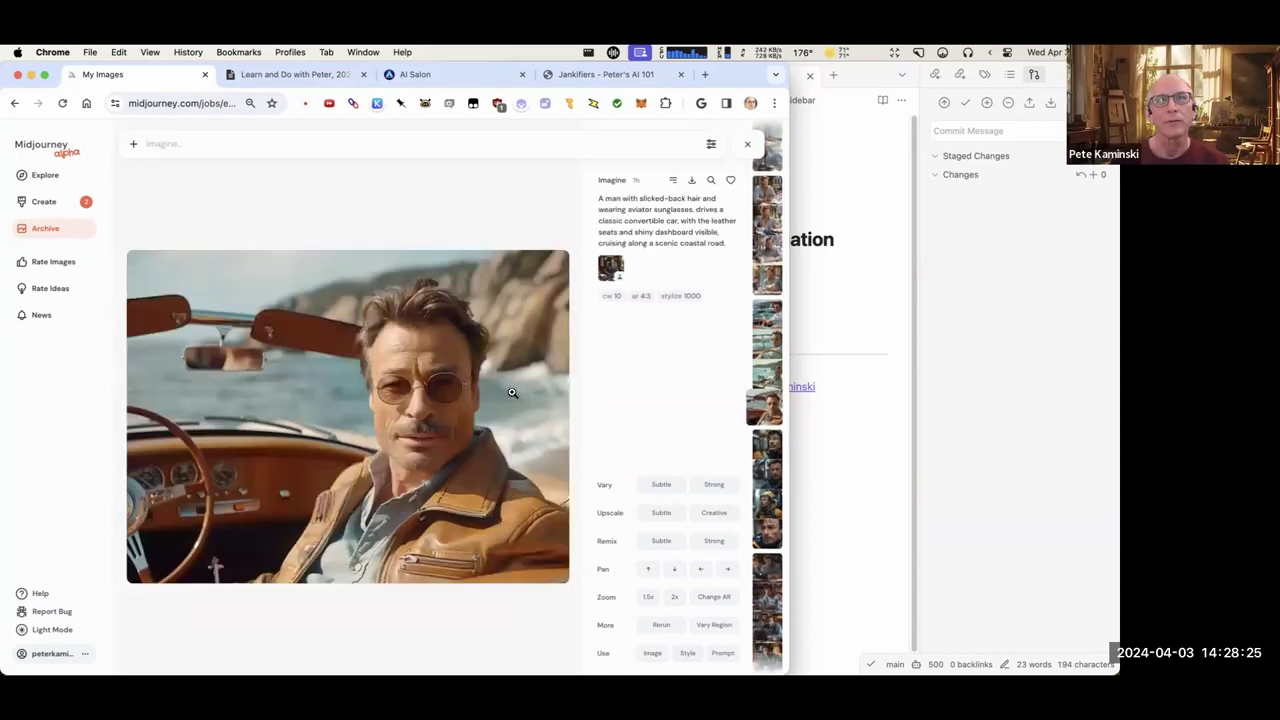
pyautogui.scroll(-3, 439, 414)
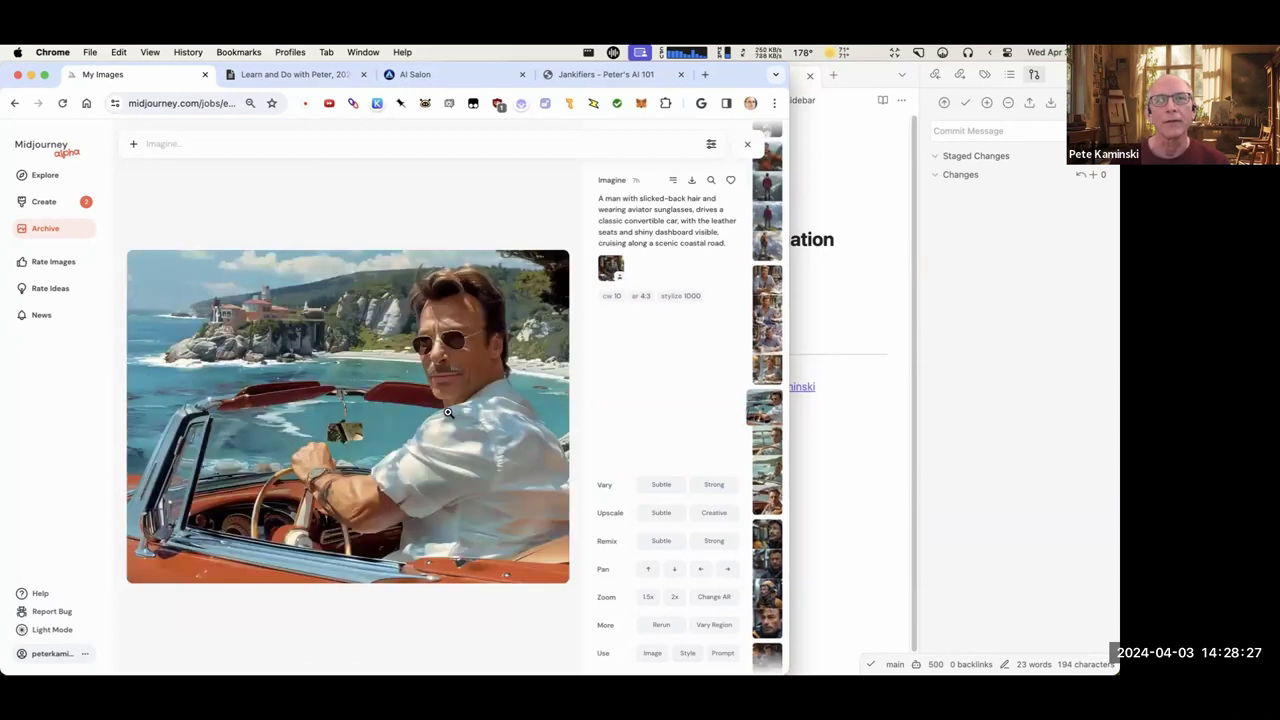
pyautogui.scroll(-1, 435, 409)
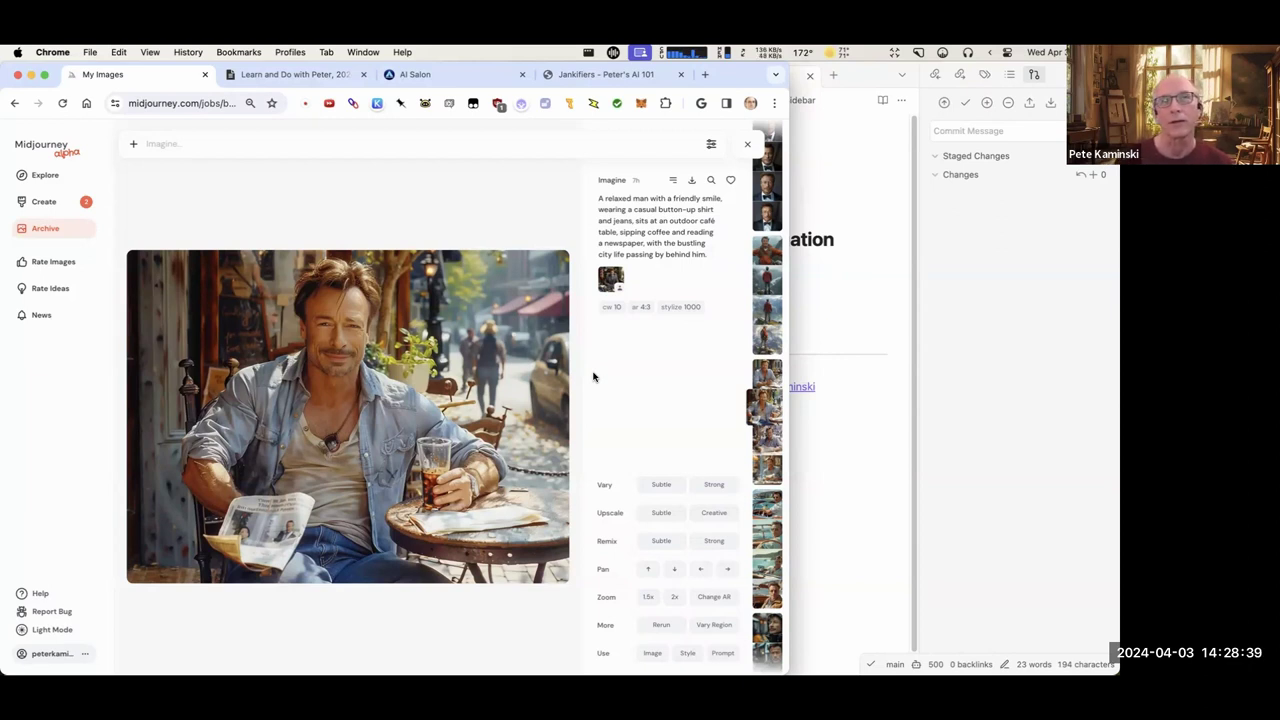
# Return to the Josh folder's image grid and look over its portraits, reference sheets and suited scenes.
pyautogui.click(749, 147)
pyautogui.scroll(-5, 620, 340)
pyautogui.scroll(5, 620, 340)
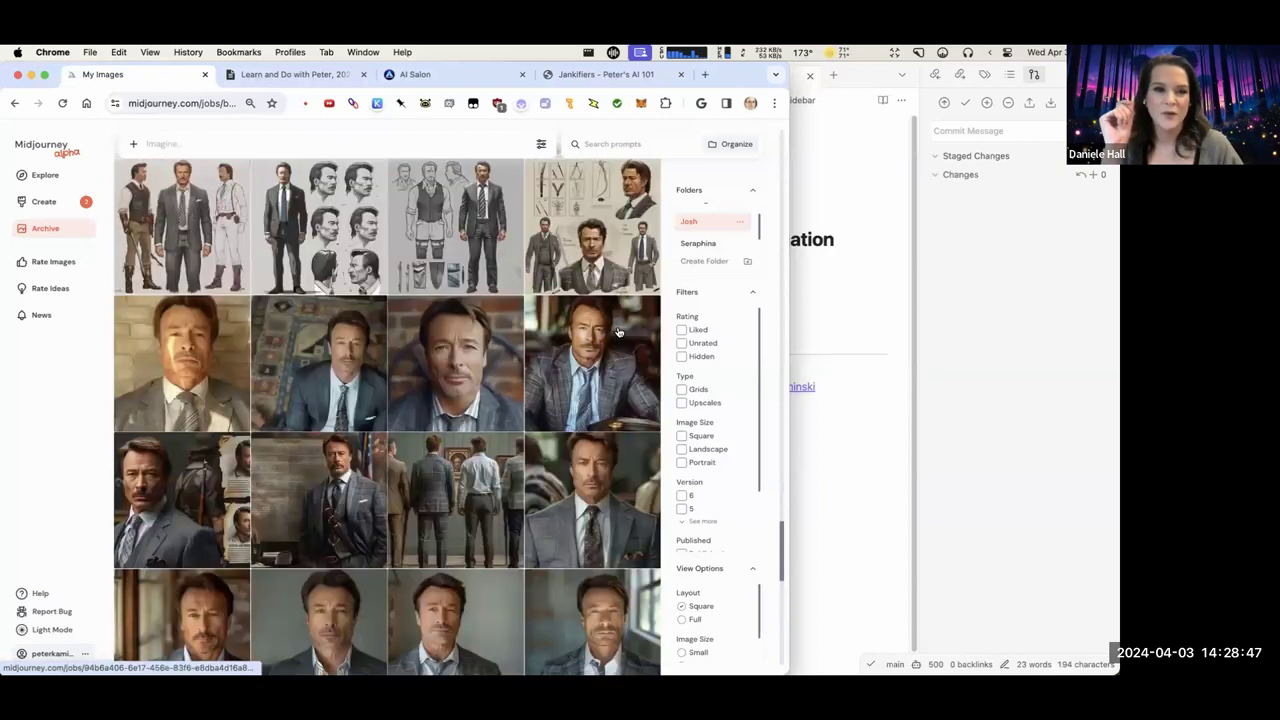
pyautogui.scroll(5, 620, 330)
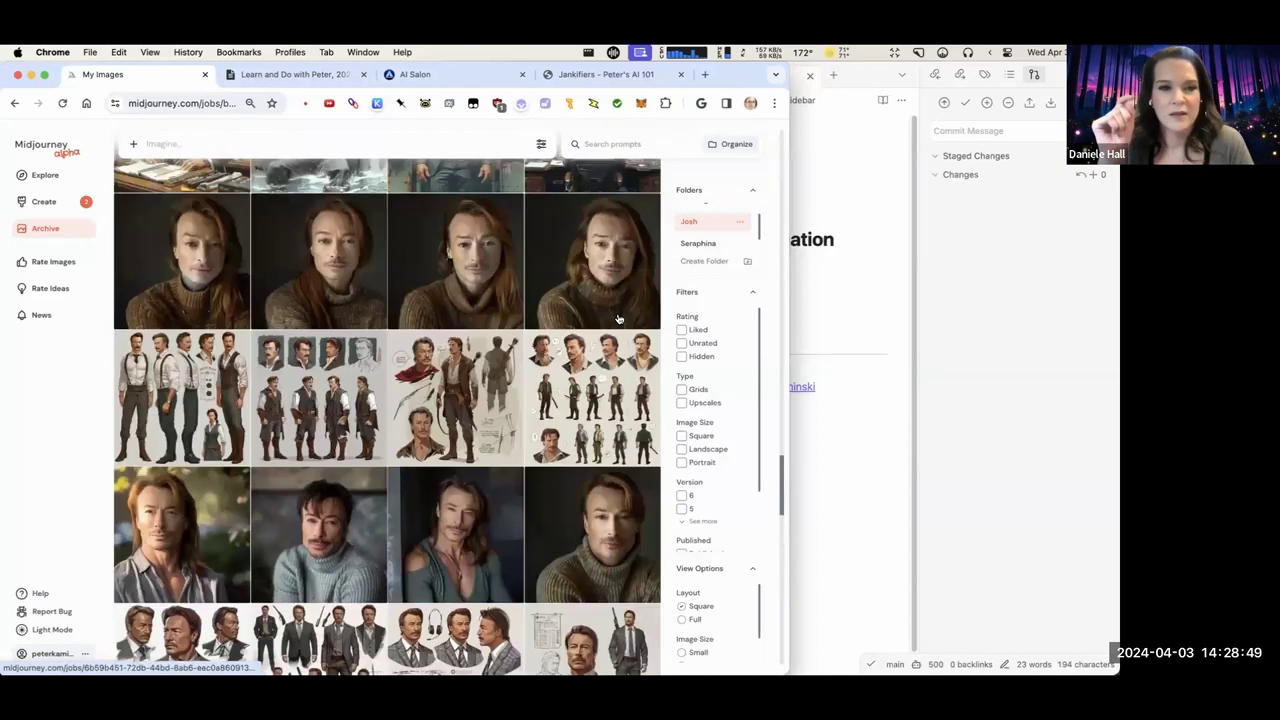
pyautogui.scroll(5, 618, 320)
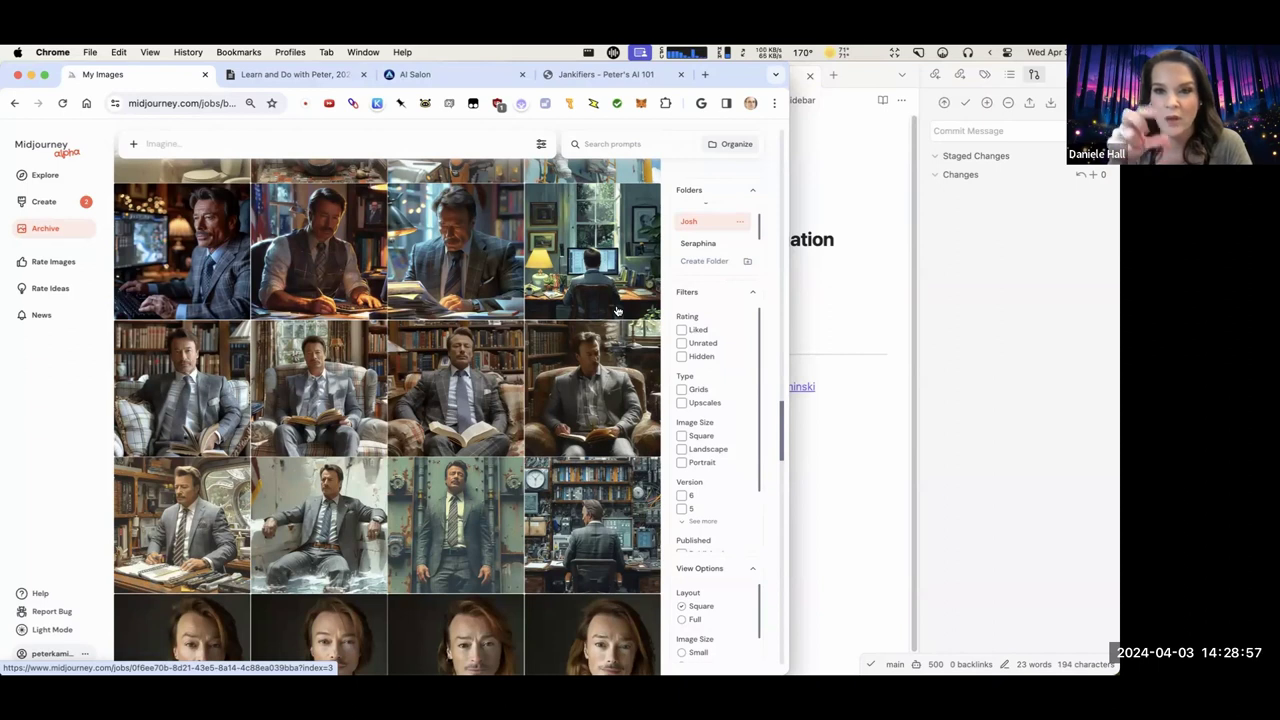
pyautogui.scroll(-3, 520, 540)
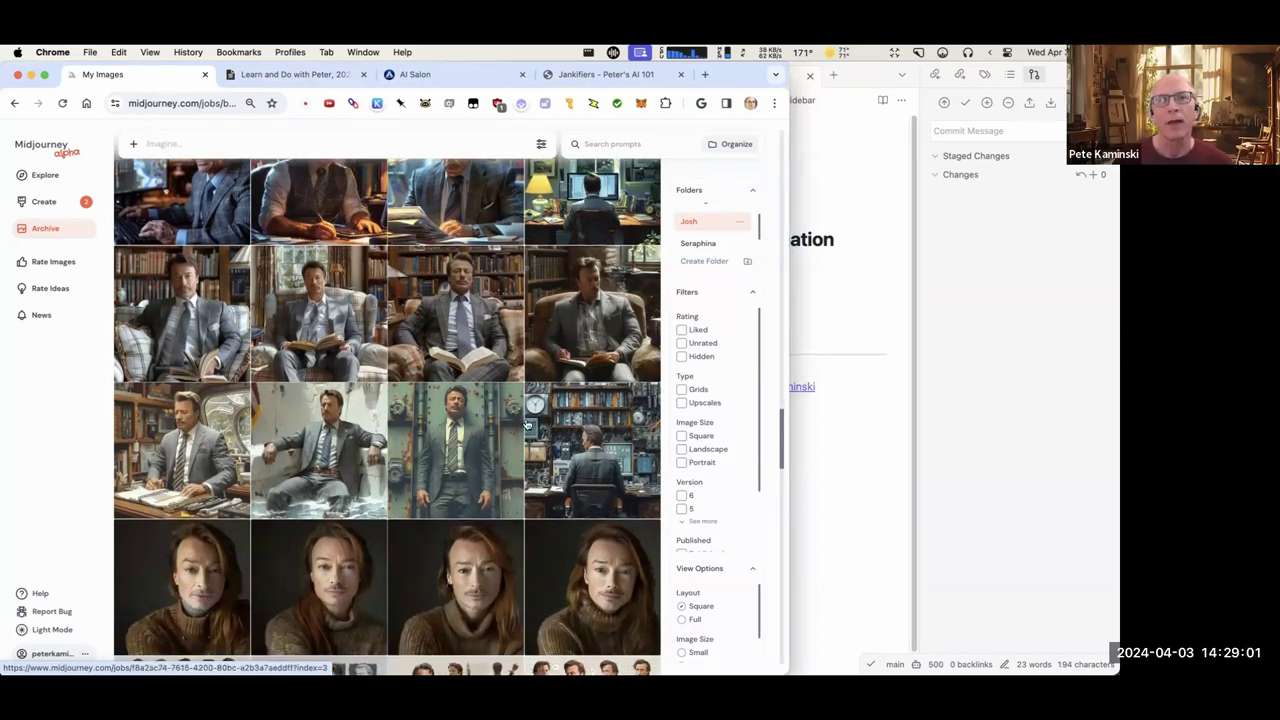
pyautogui.scroll(2, 531, 419)
pyautogui.scroll(2, 530, 422)
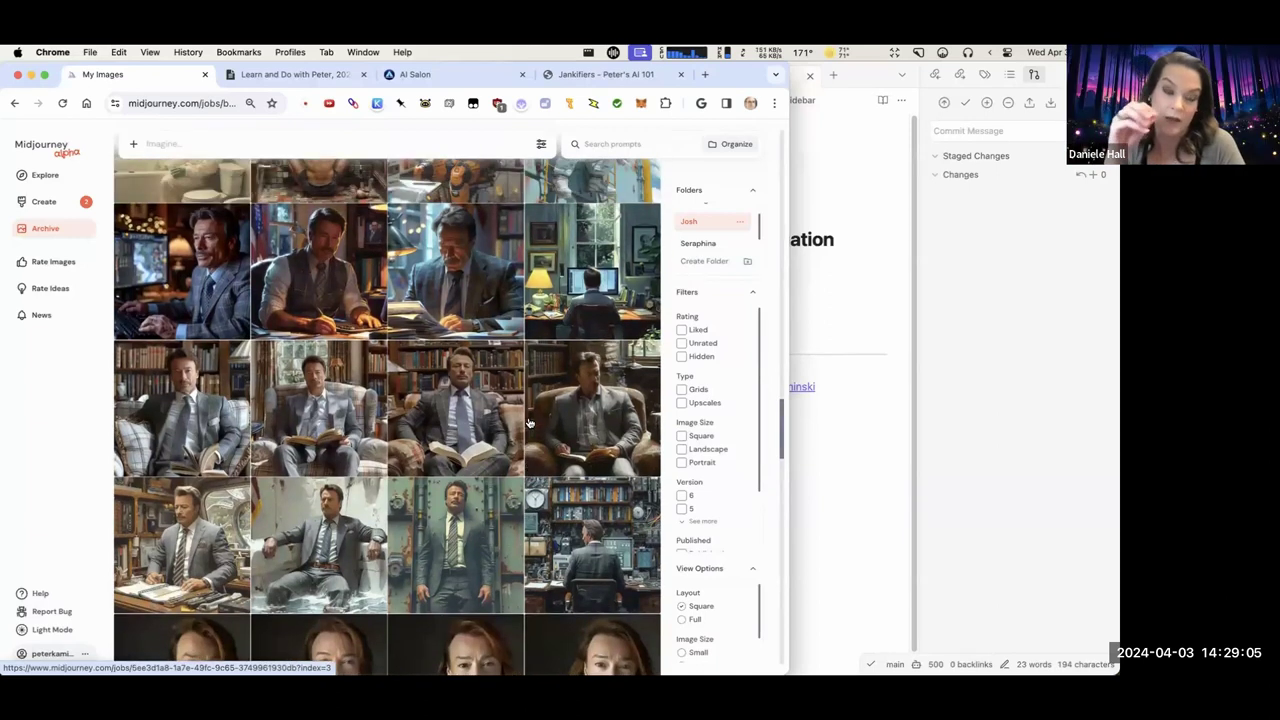
# Open a long-haired turtleneck variation from the grid and compare it with the other images in its set.
pyautogui.scroll(-5, 529, 423)
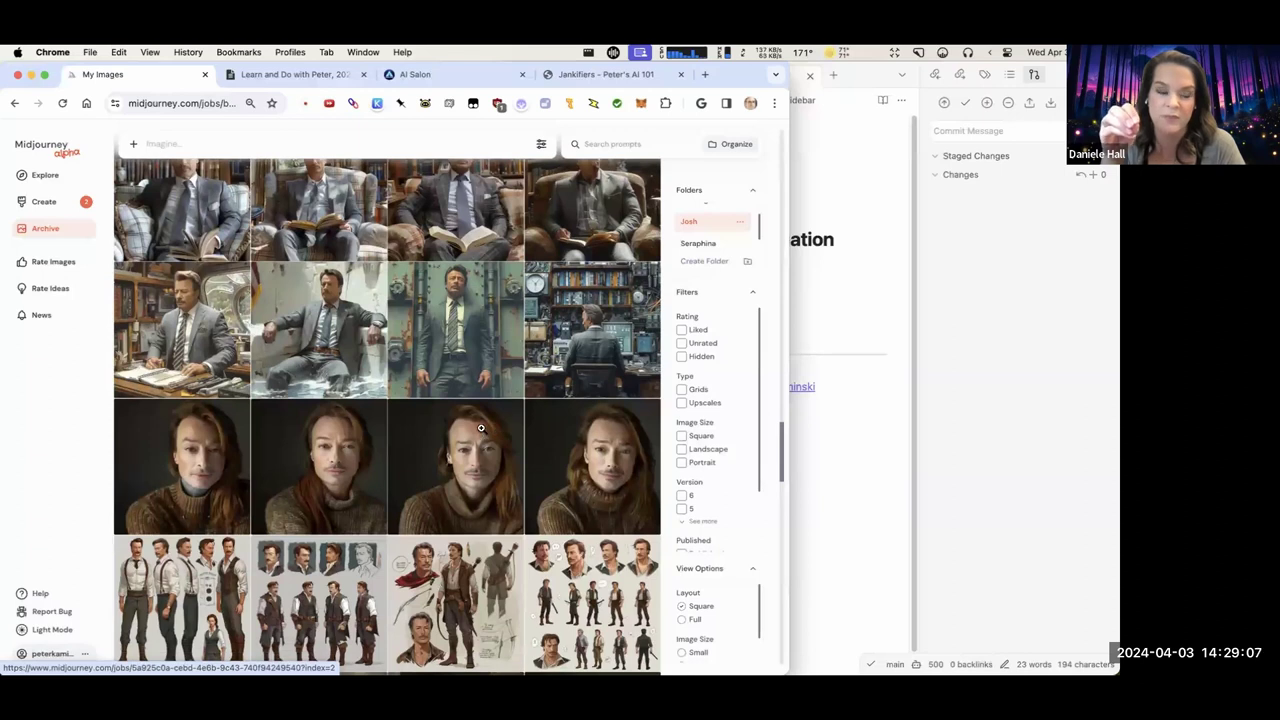
pyautogui.click(481, 428)
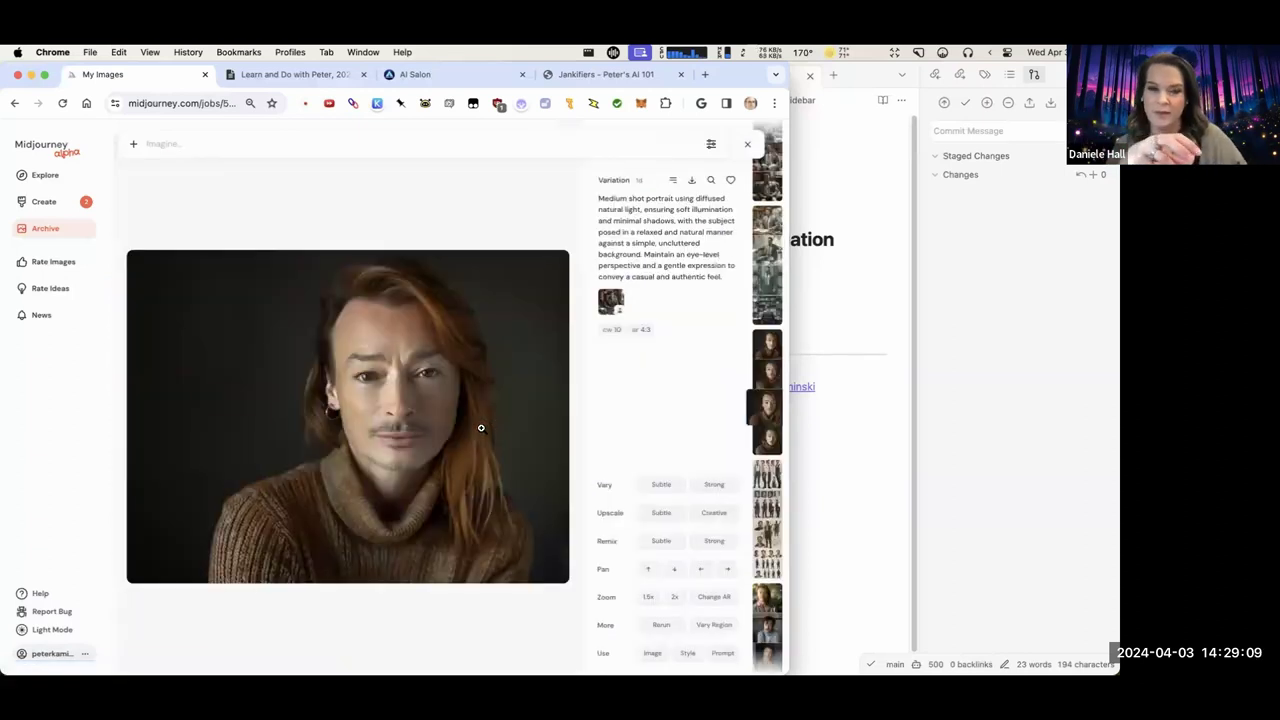
pyautogui.press('Down')
pyautogui.press('Down')
pyautogui.press('Down')
pyautogui.press('Down')
pyautogui.press('Down')
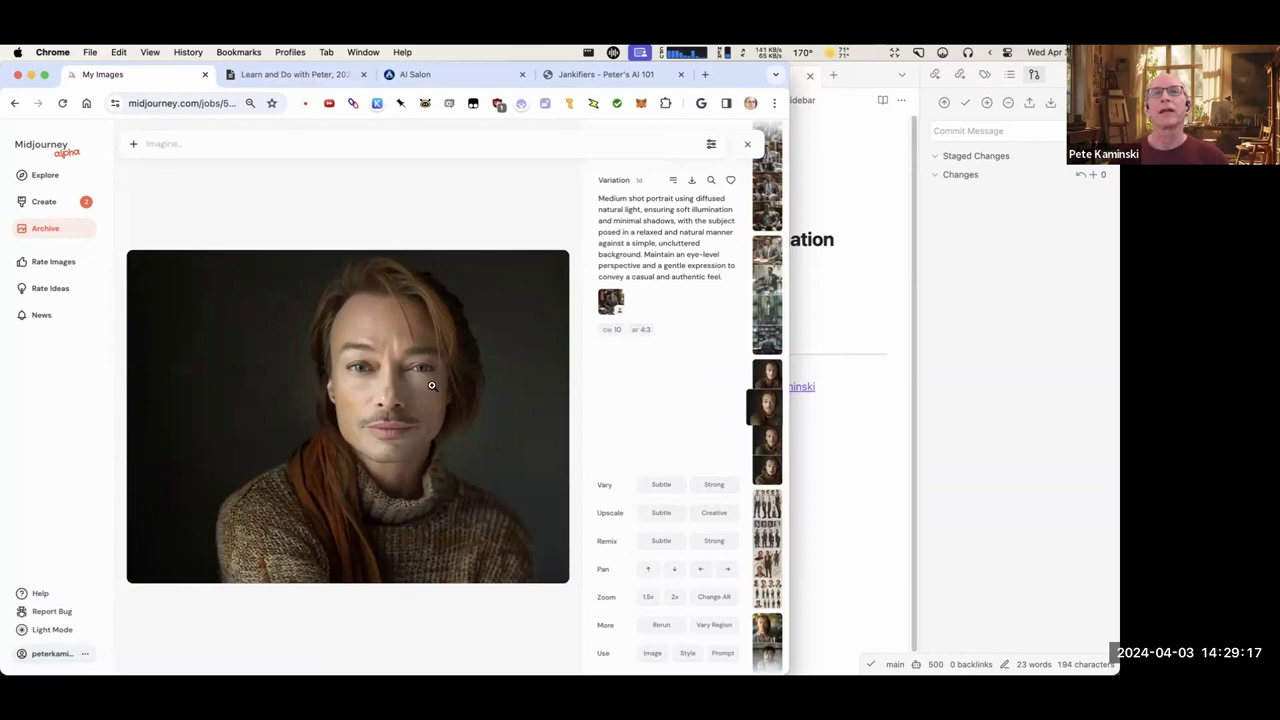
# Compare the remaining long-haired turtleneck variations, and view the "he's fixing space plumbing" and "lounging on the sofa, reading a book" images.
pyautogui.scroll(-4, 414, 392)
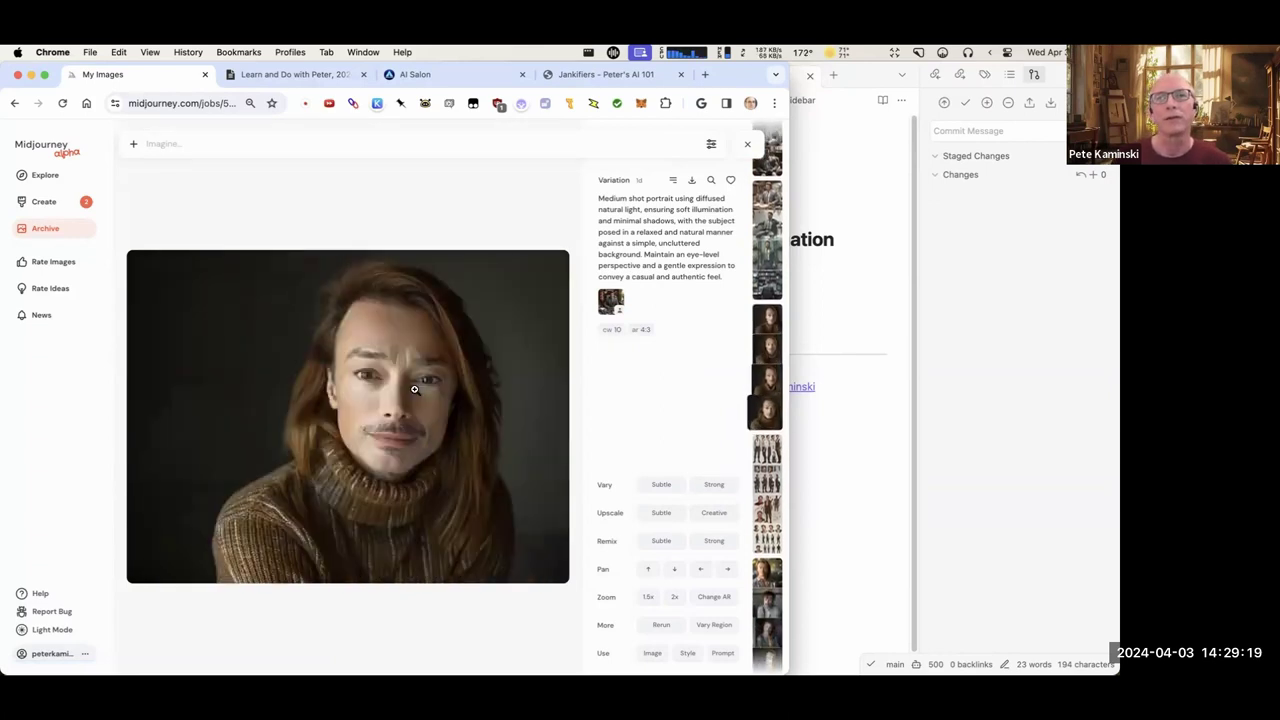
pyautogui.scroll(-3, 416, 400)
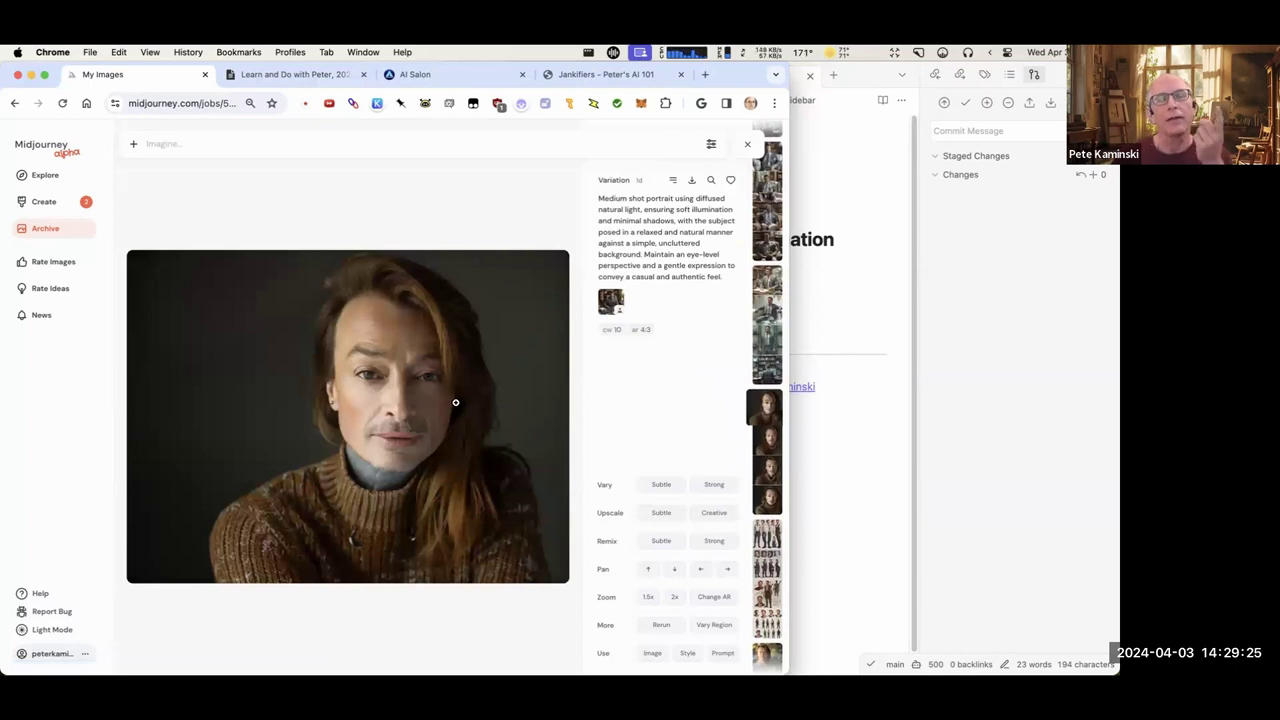
pyautogui.scroll(-2, 466, 397)
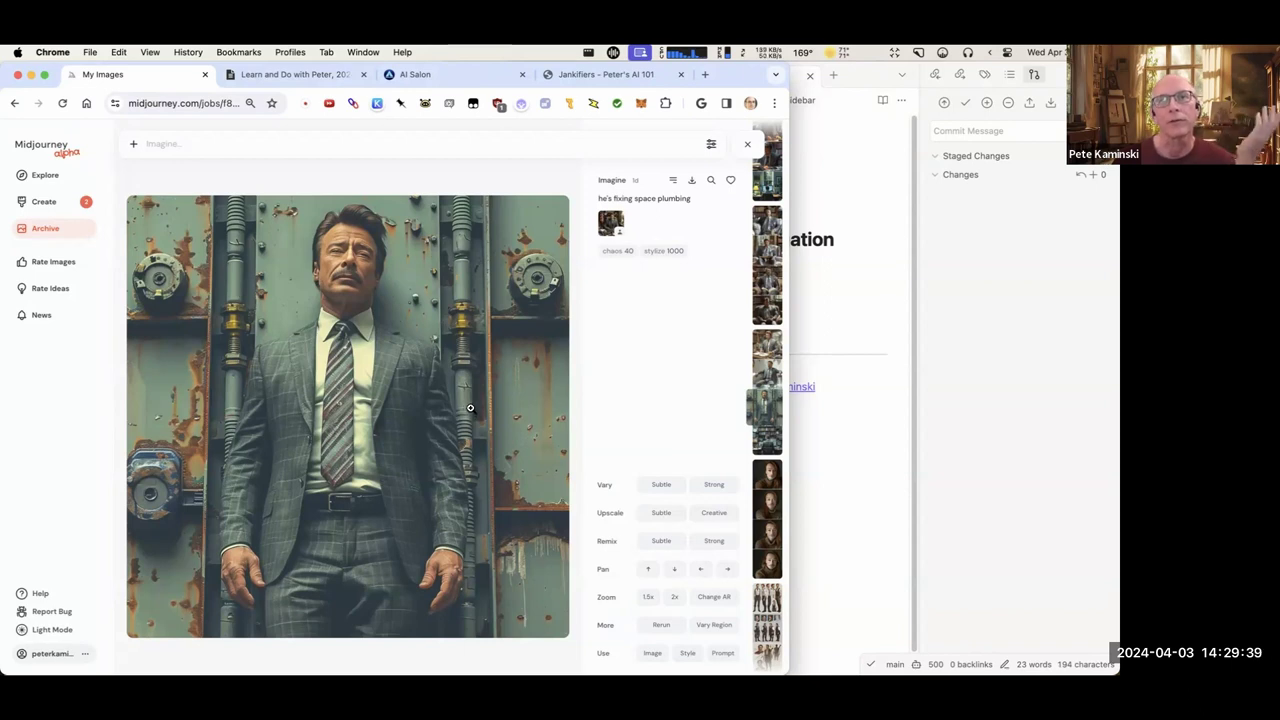
pyautogui.scroll(1, 471, 409)
pyautogui.scroll(-1, 471, 409)
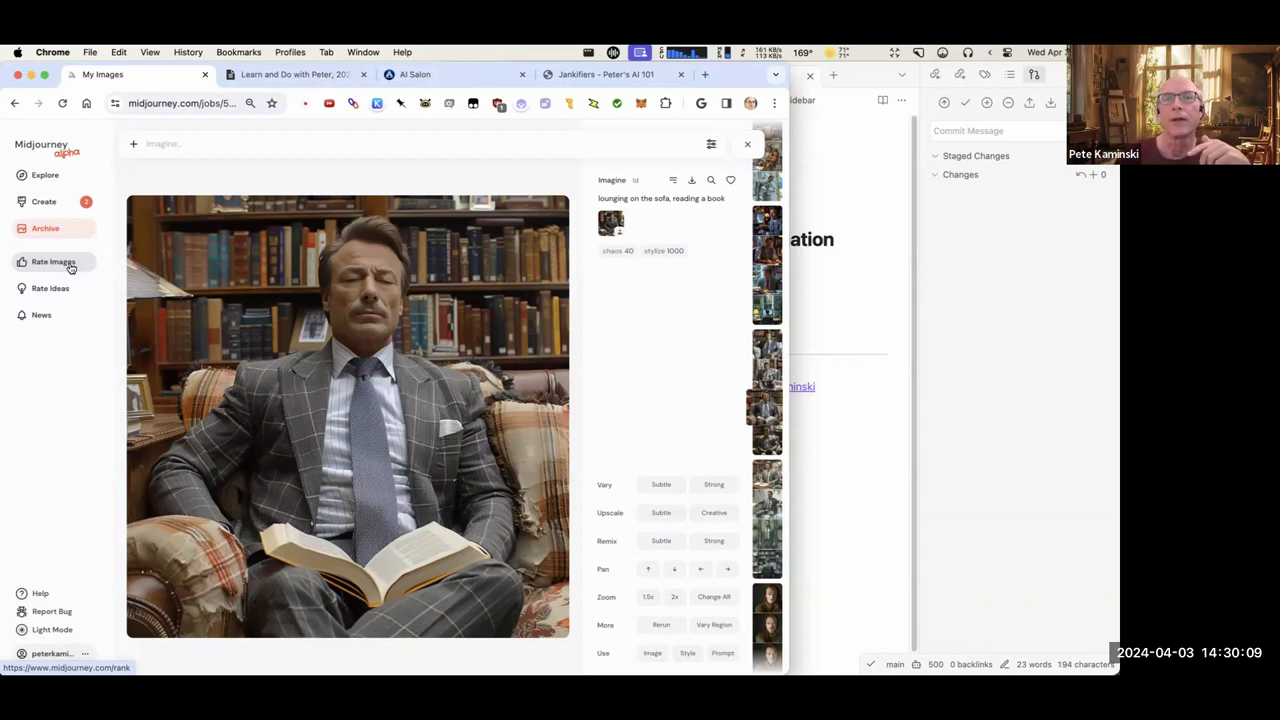
# Go back over the space plumbing scene, a turtleneck portrait and the sofa reading images to compare the man's appearance.
pyautogui.scroll(-3, 516, 383)
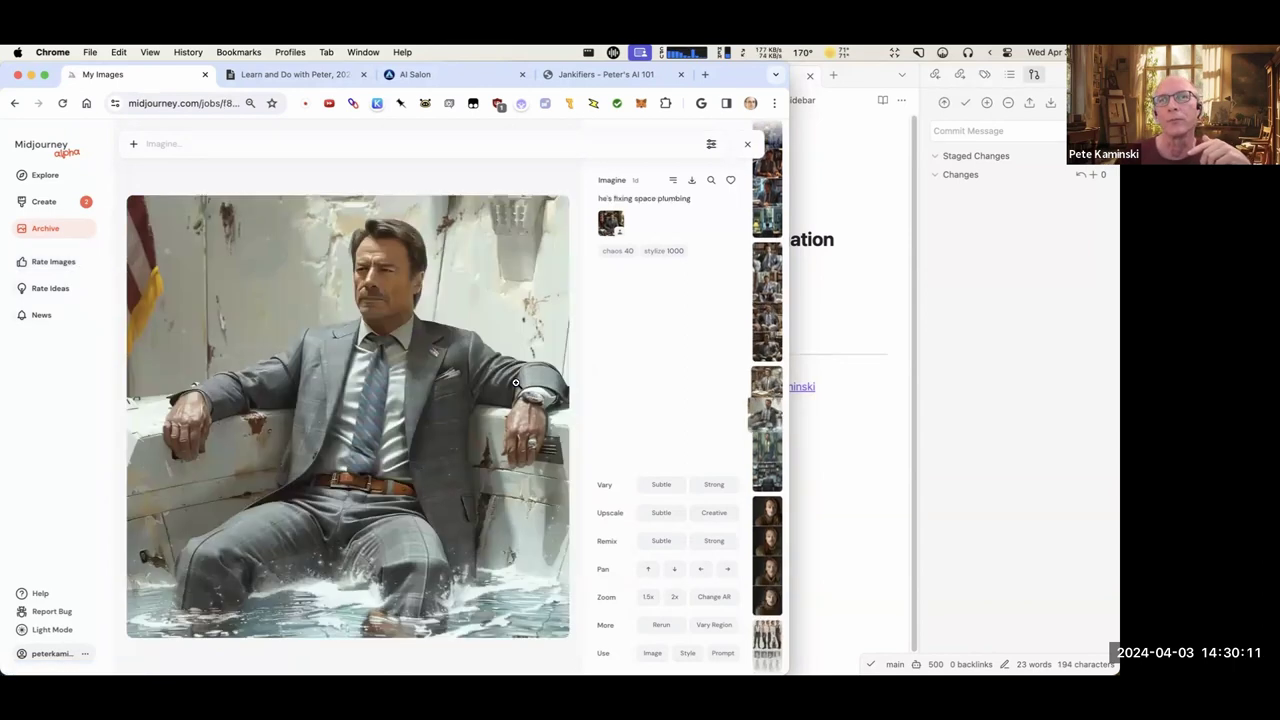
pyautogui.scroll(-2, 516, 383)
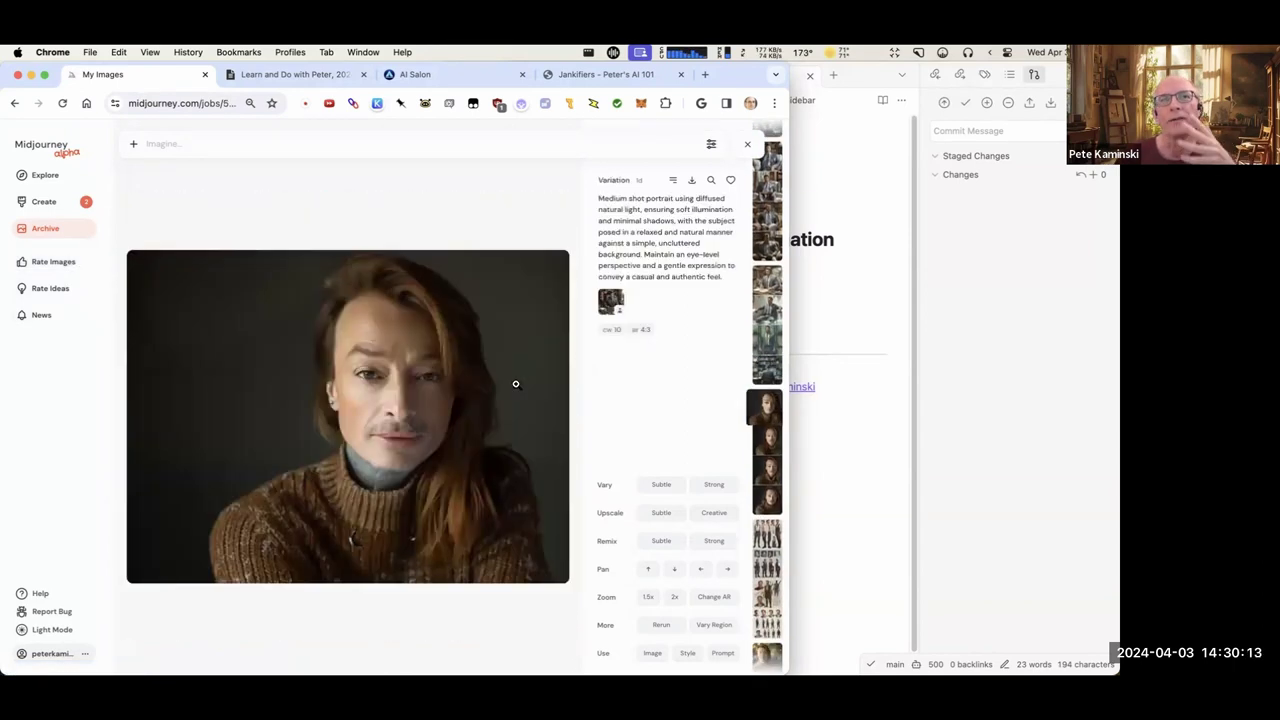
pyautogui.scroll(-5, 516, 383)
pyautogui.scroll(-2, 503, 400)
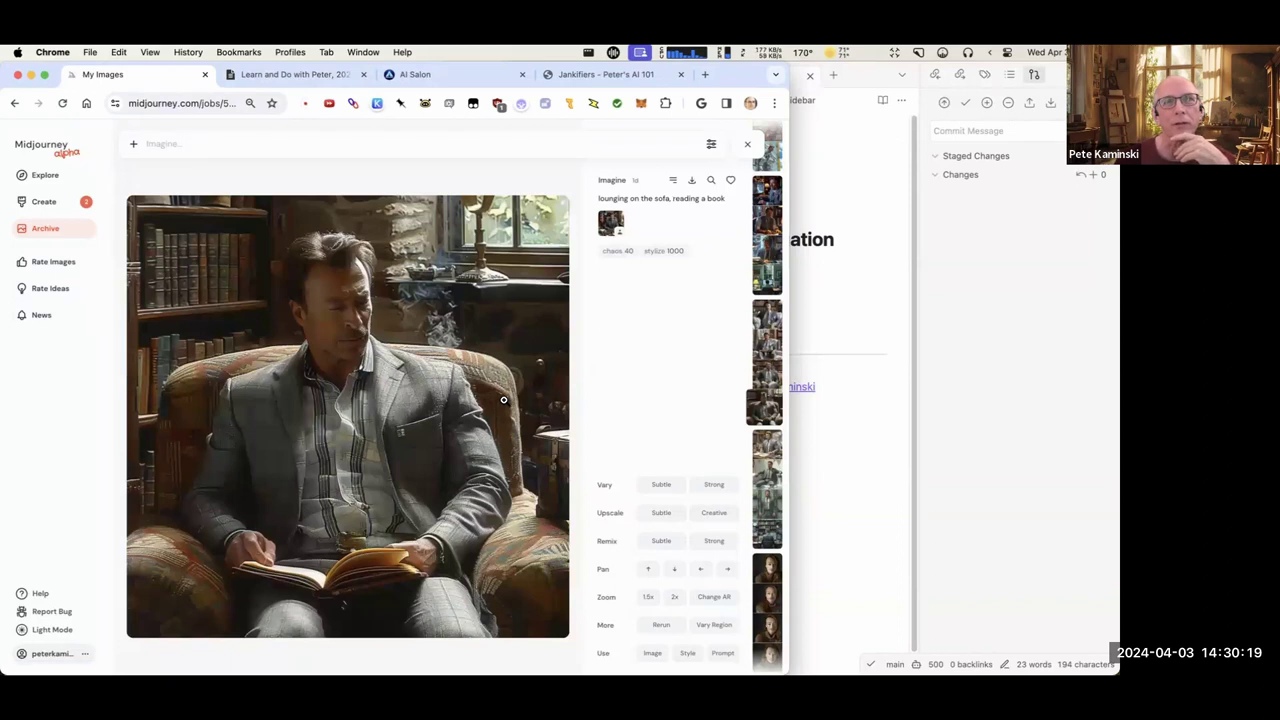
pyautogui.scroll(-1, 503, 400)
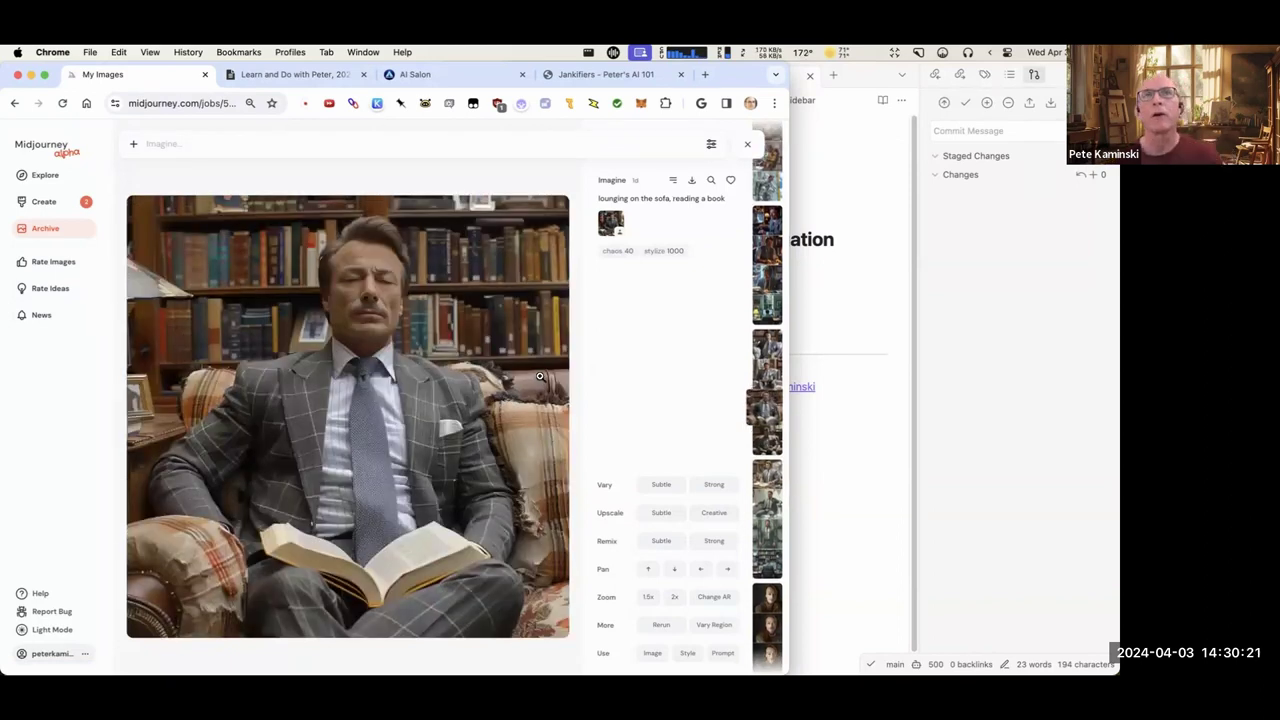
# Open the Create page and look over the recent generations, from the woman riding a horse to the beast and clock images.
pyautogui.click(65, 205)
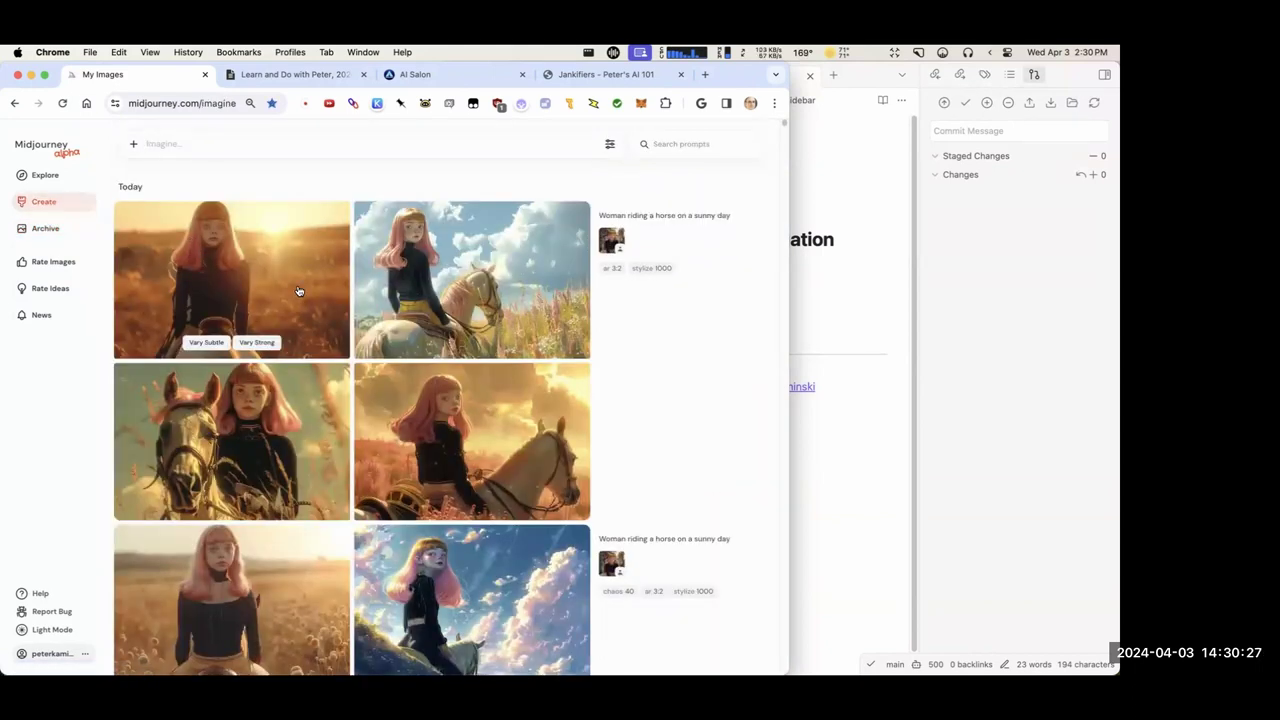
pyautogui.scroll(-5, 240, 282)
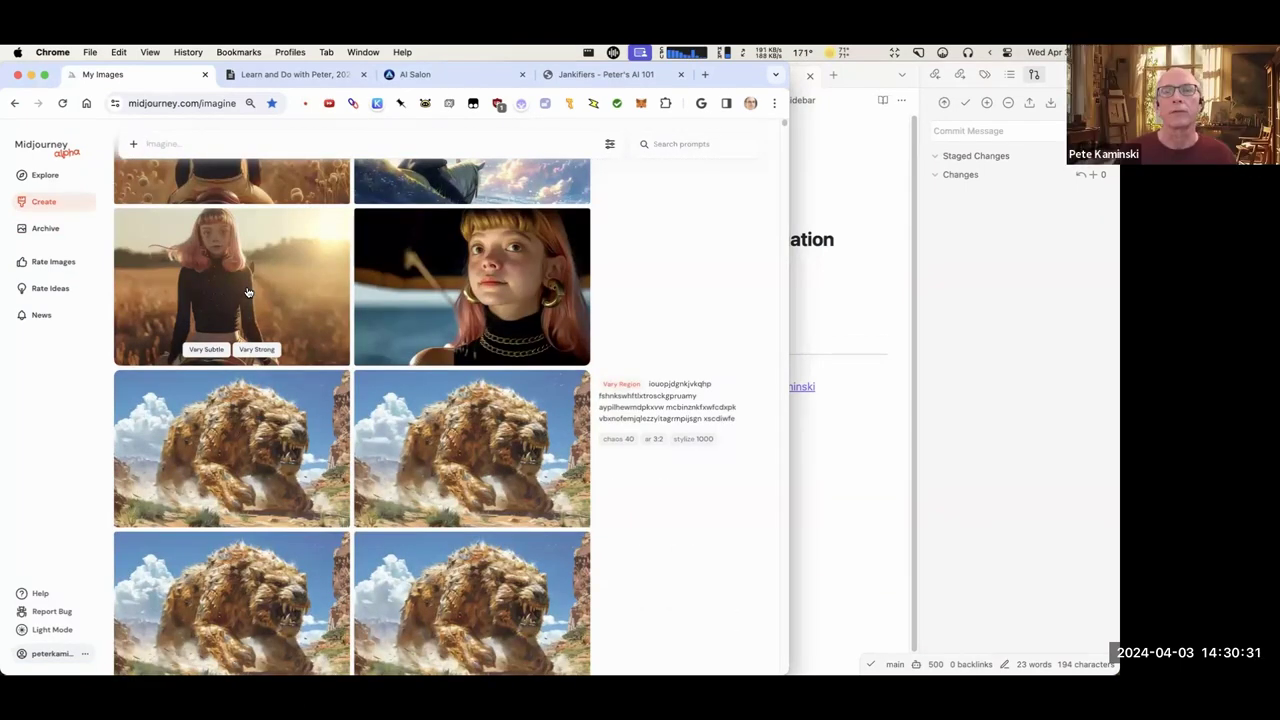
pyautogui.scroll(-3, 248, 292)
pyautogui.scroll(-3, 248, 292)
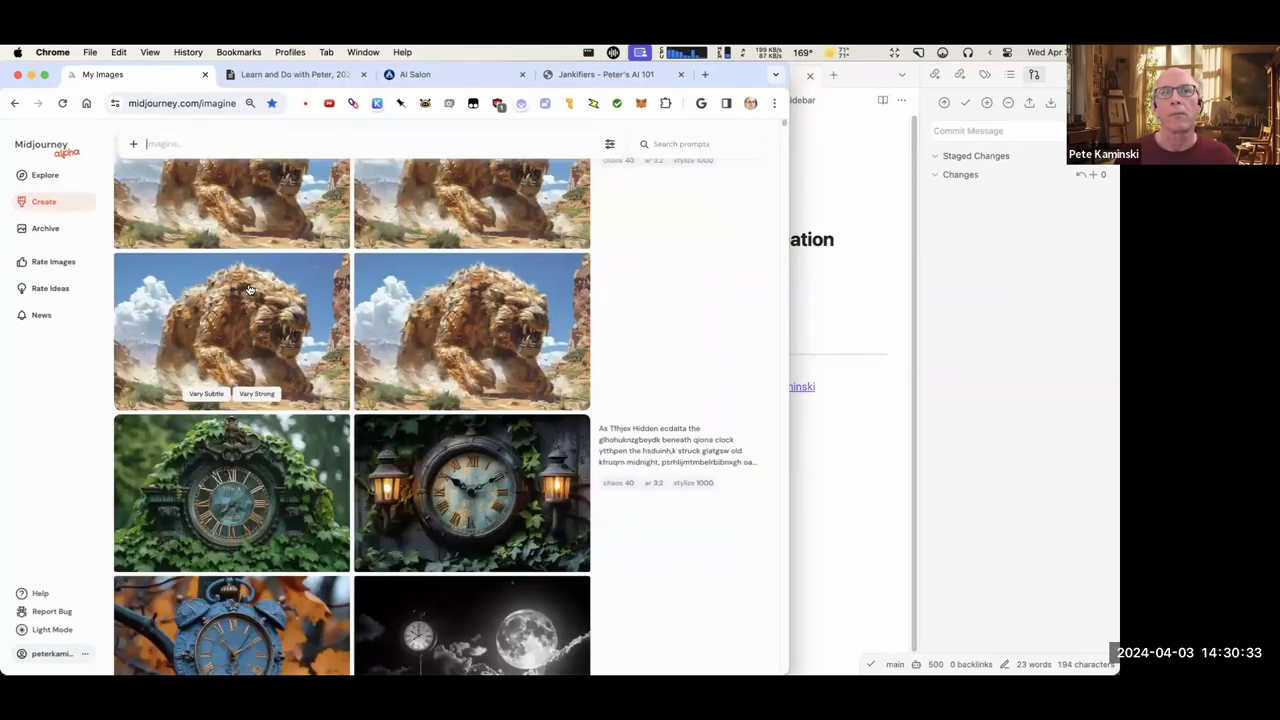
pyautogui.scroll(10, 218, 279)
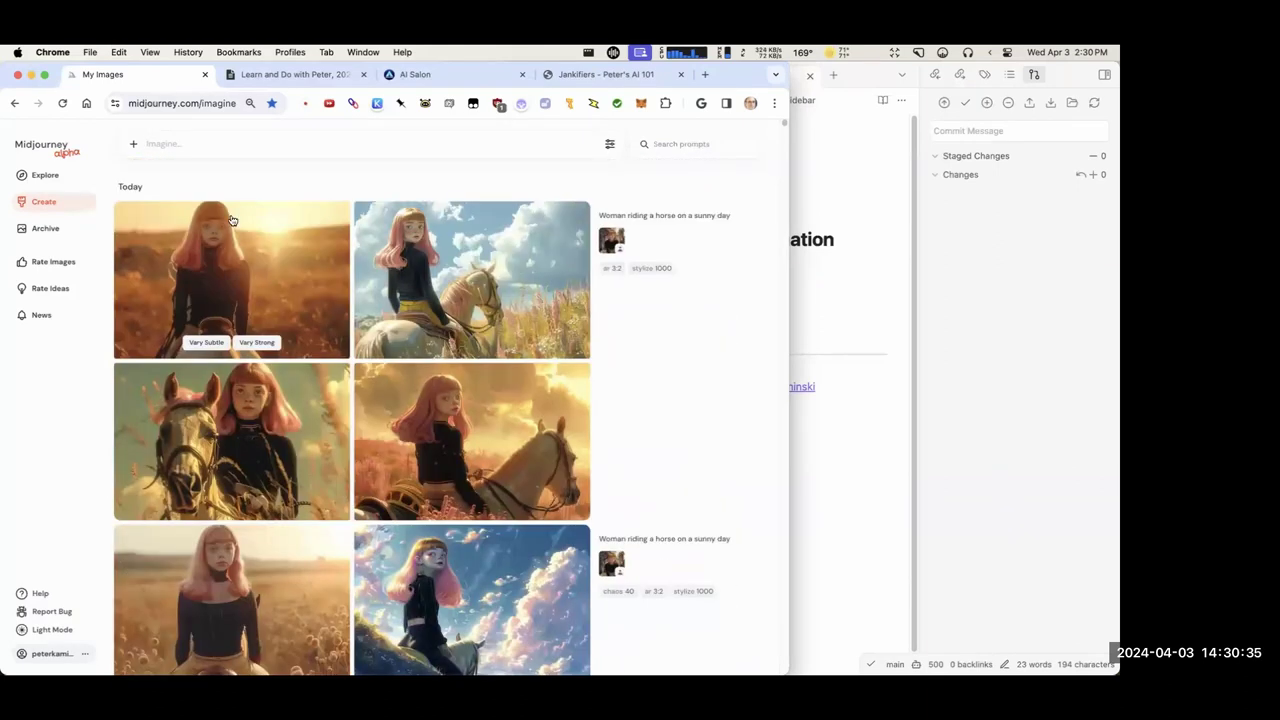
# Fit the Midjourney window to the left half of the screen and place a new browser window on the right half.
pyautogui.click(237, 141)
pyautogui.hotkey('ctrl', 'alt', 'Left')
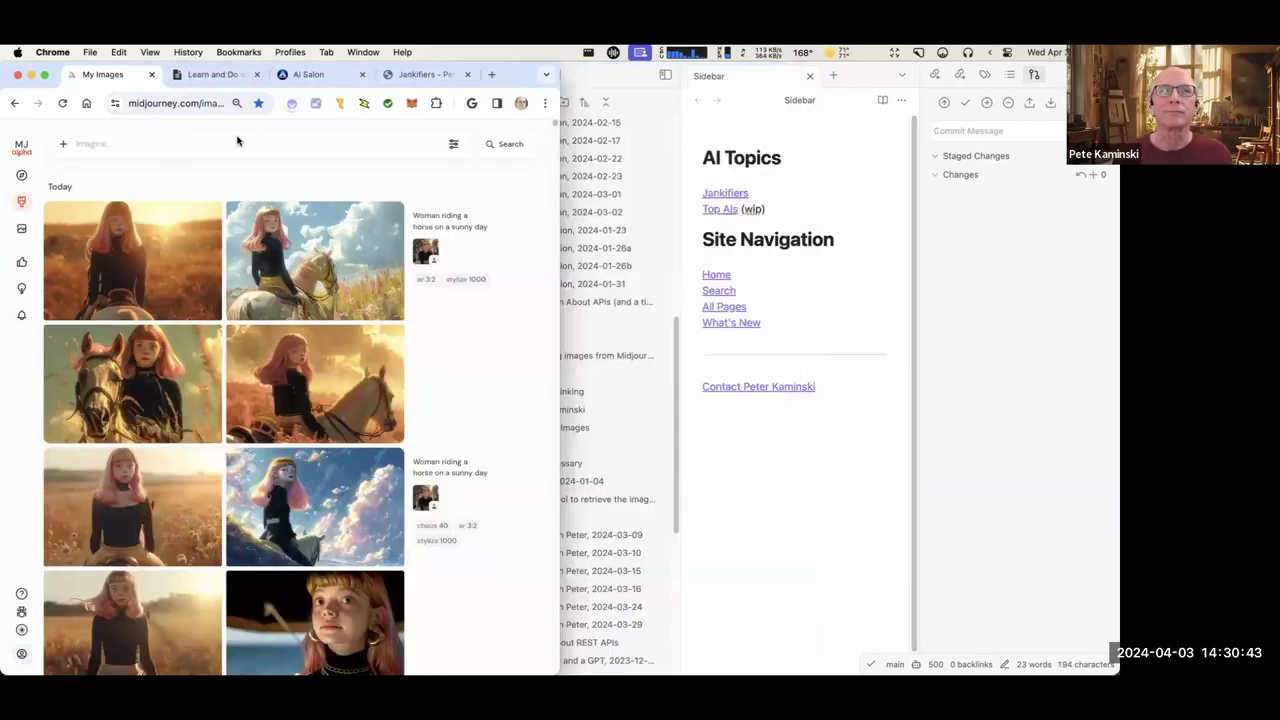
pyautogui.press('super+n')
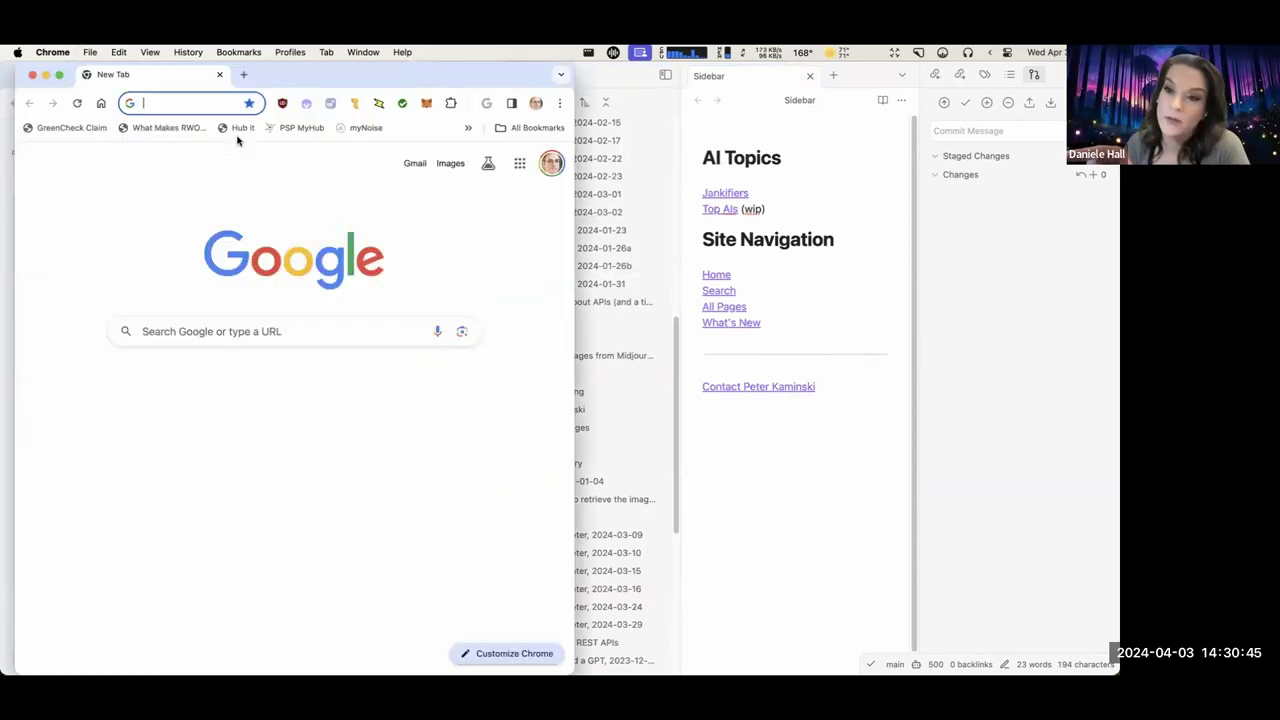
pyautogui.hotkey('ctrl', 'alt', 'Right')
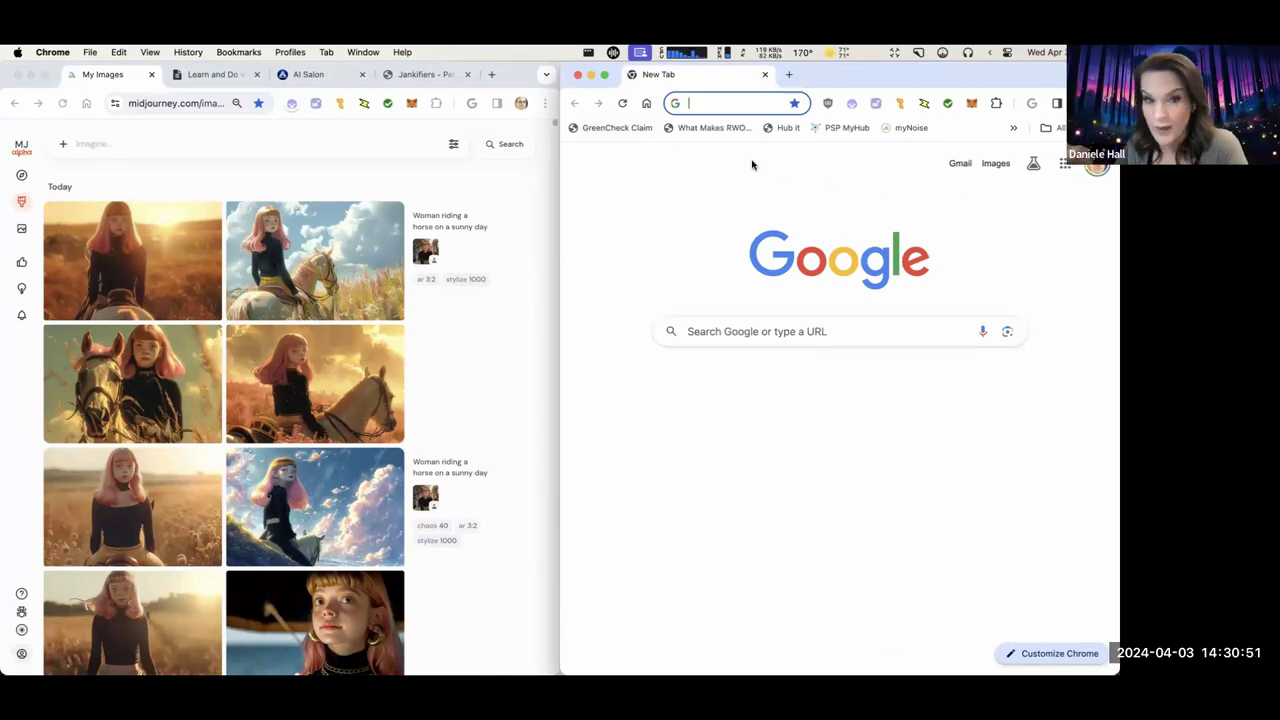
# Load ChatGPT in the new browser window and open the "Man in Various Settings" conversation.
pyautogui.click(709, 103)
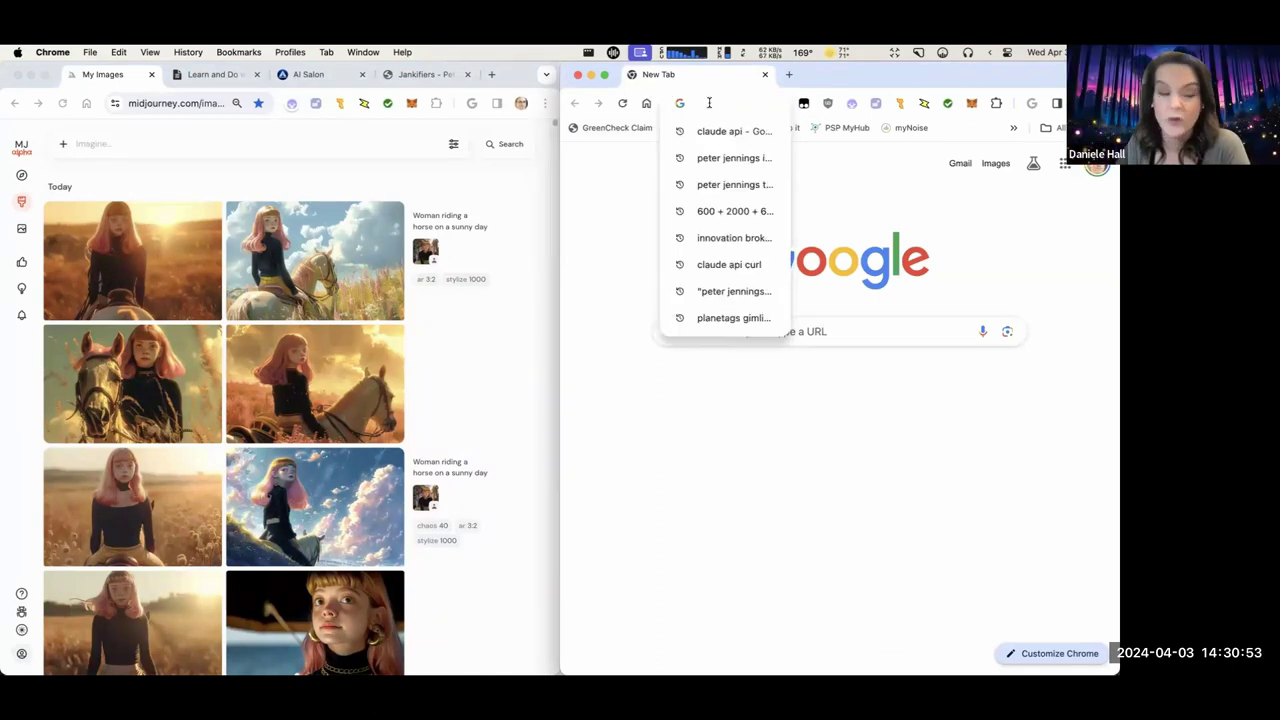
pyautogui.write('c')
pyautogui.press('Return')
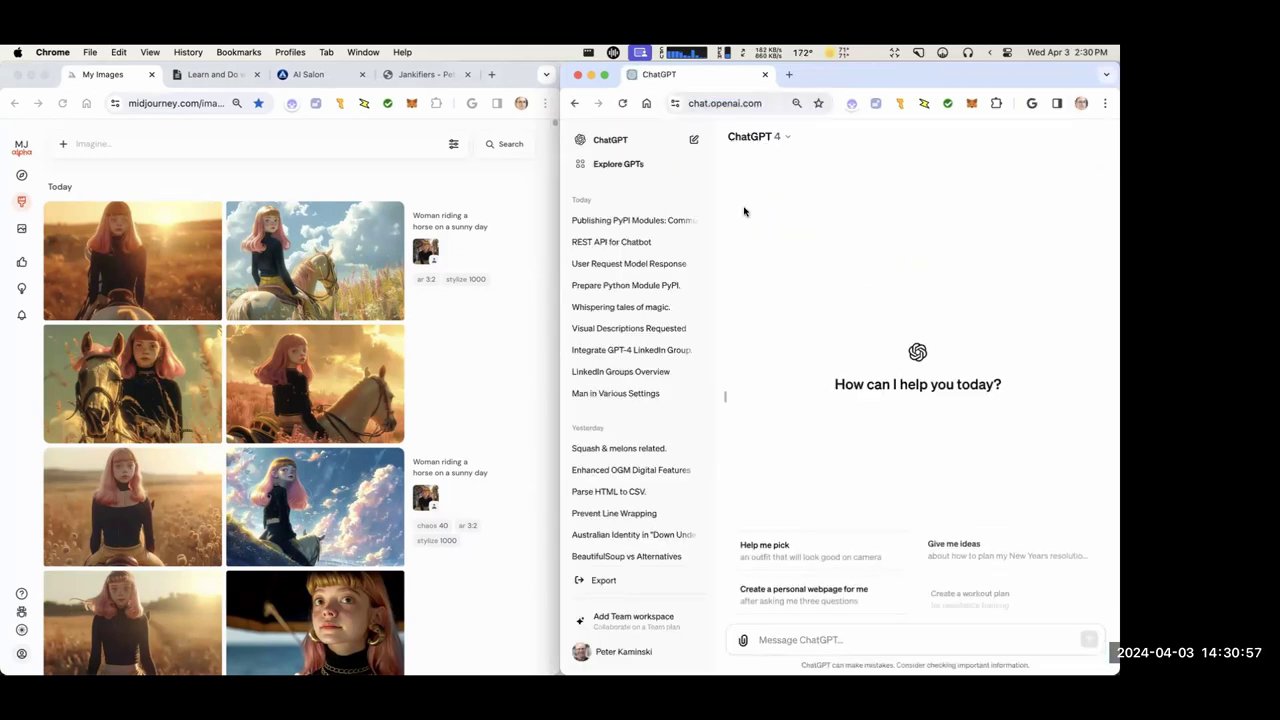
pyautogui.scroll(-3, 670, 318)
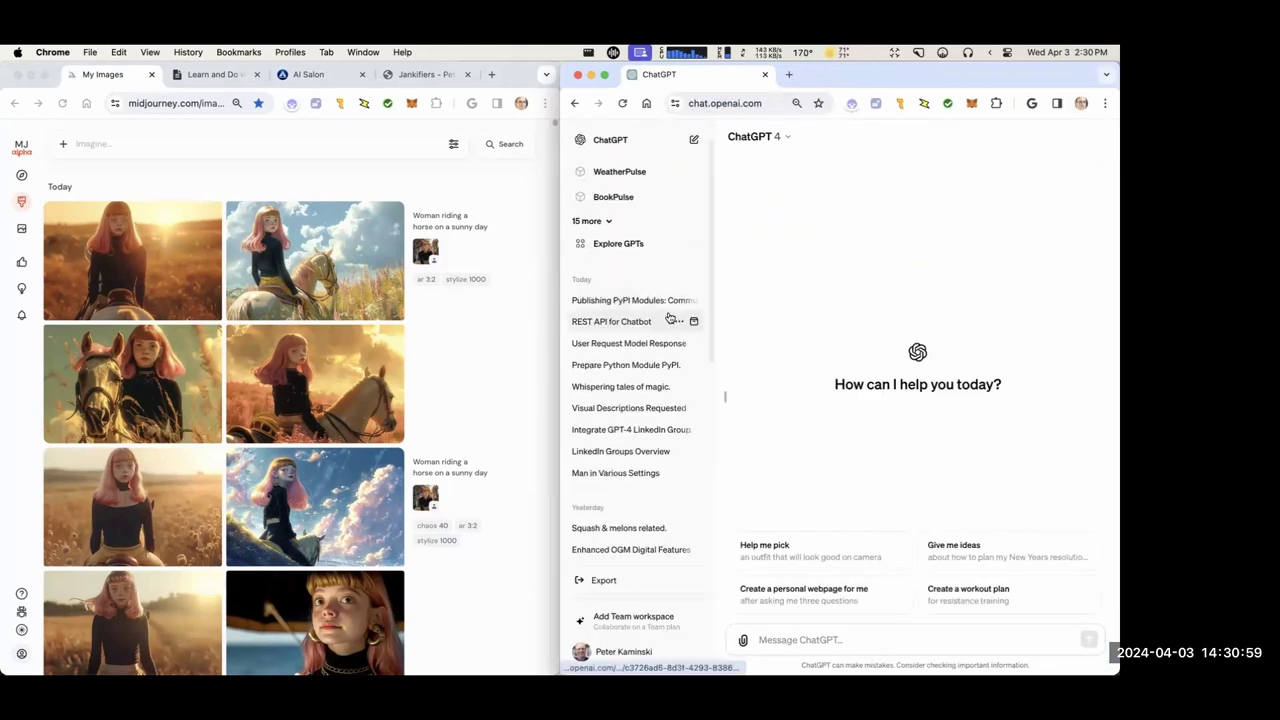
pyautogui.scroll(-1, 650, 380)
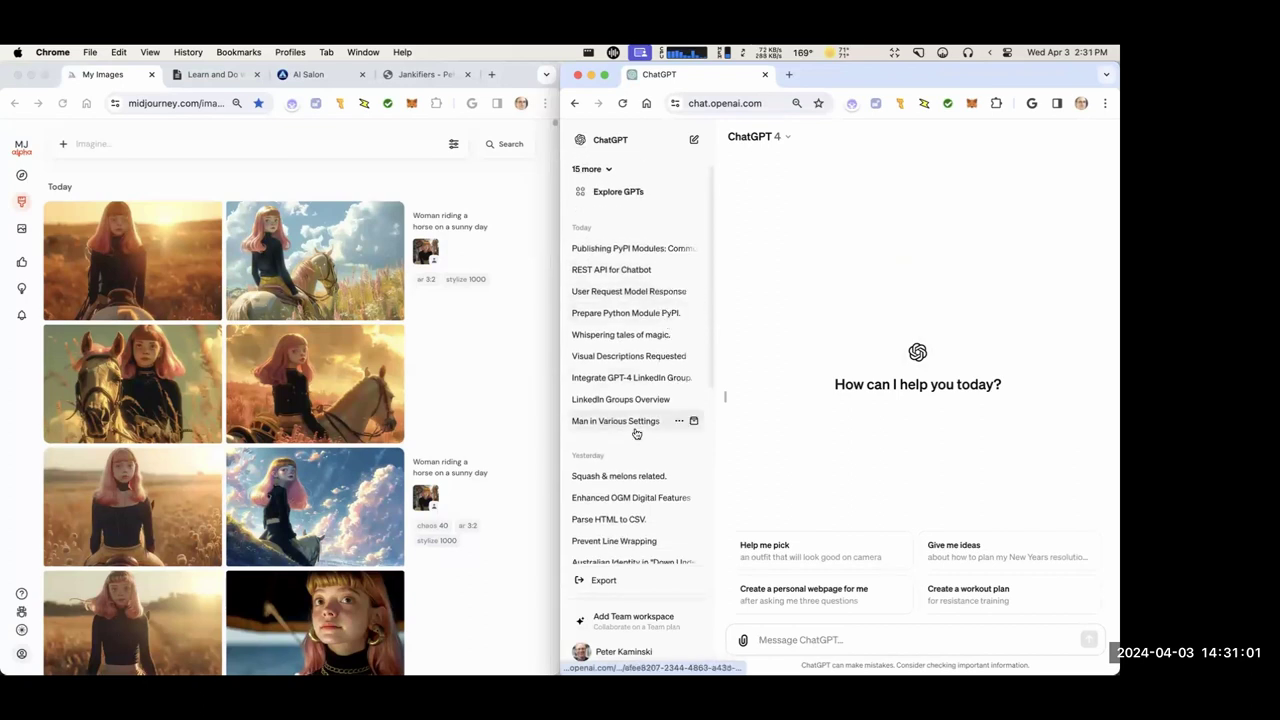
pyautogui.click(636, 428)
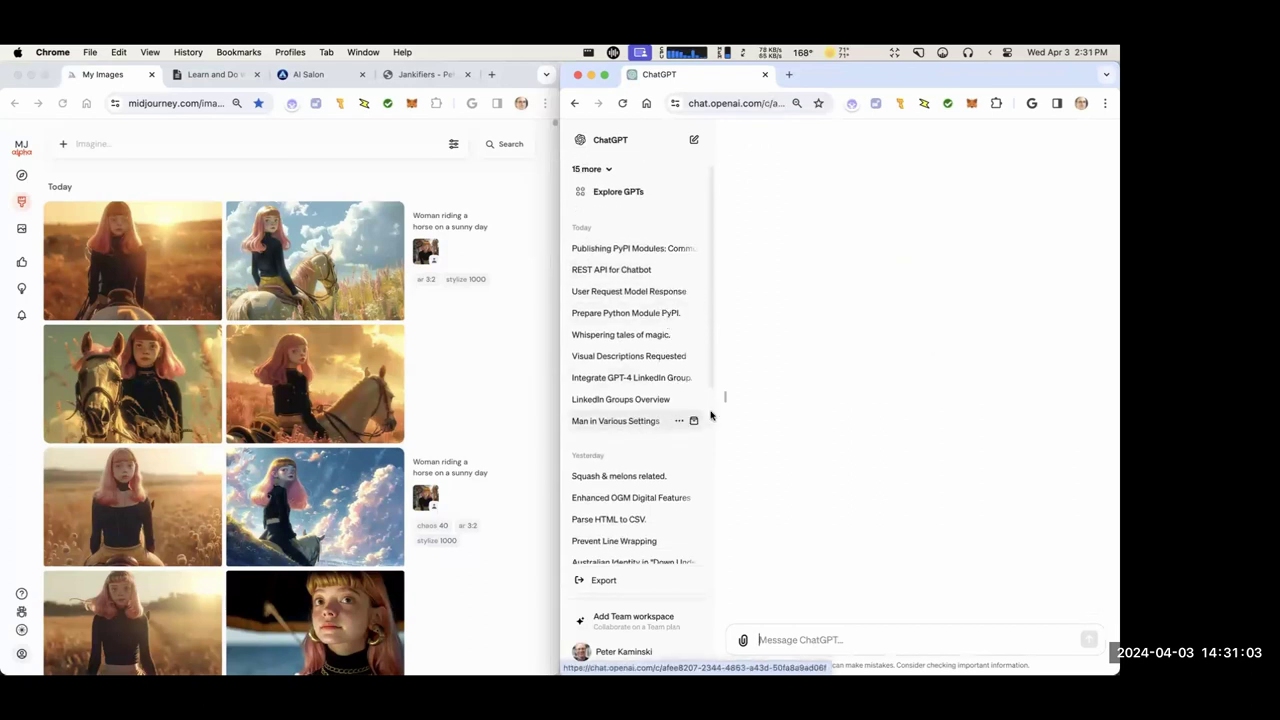
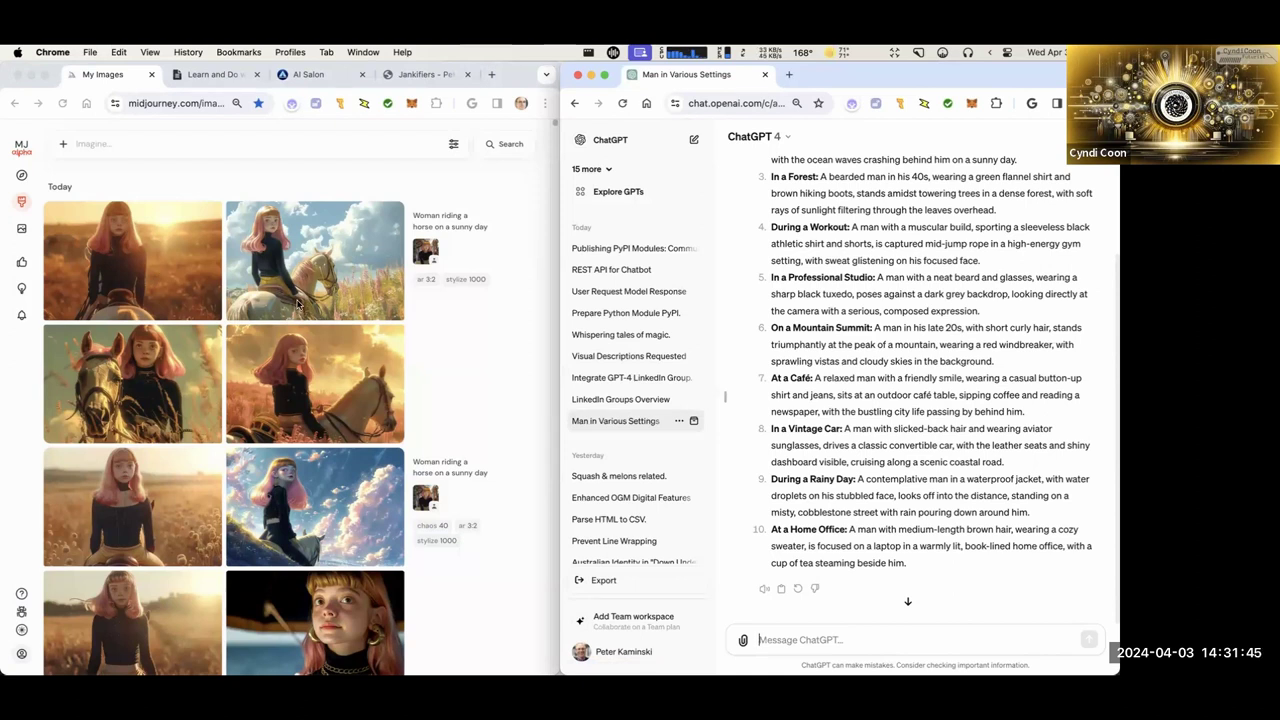
# Switch to Discord, open the Midjourney Bot direct messages and position the window near the centre of the screen.
pyautogui.moveTo(272, 652)
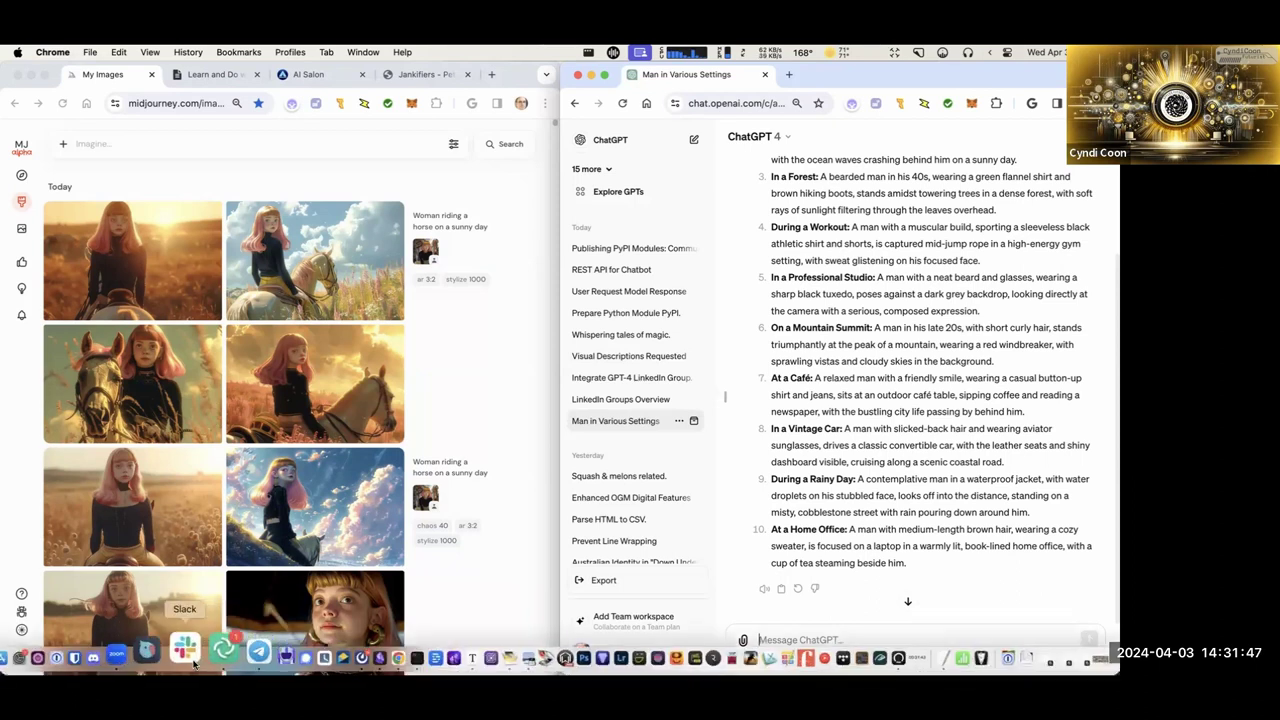
pyautogui.click(142, 650)
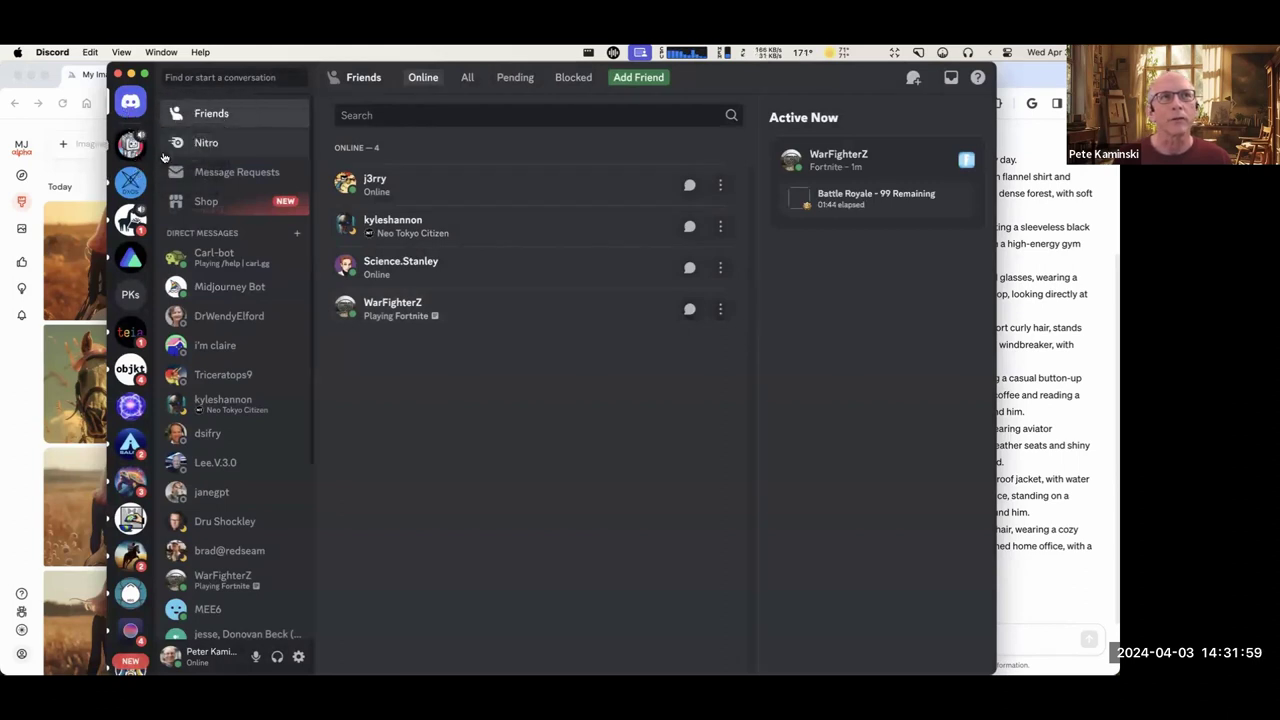
pyautogui.click(238, 287)
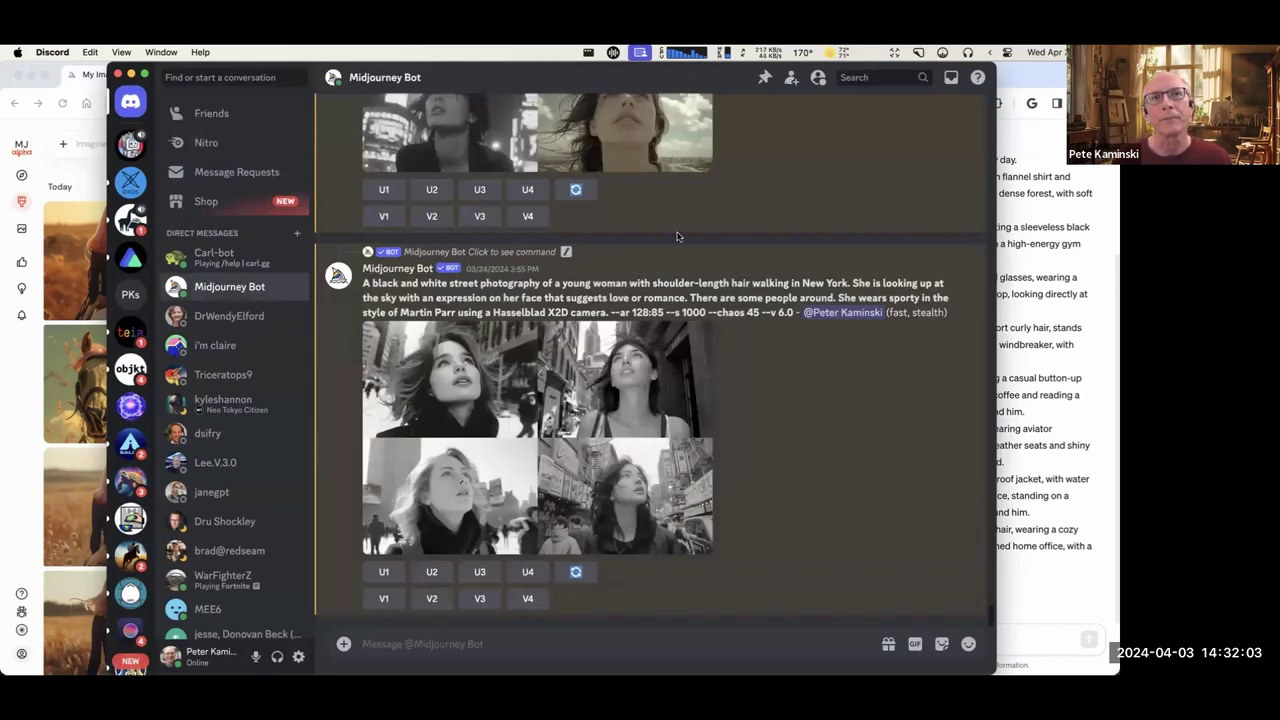
pyautogui.hotkey('ctrl', 'alt', 'Left')
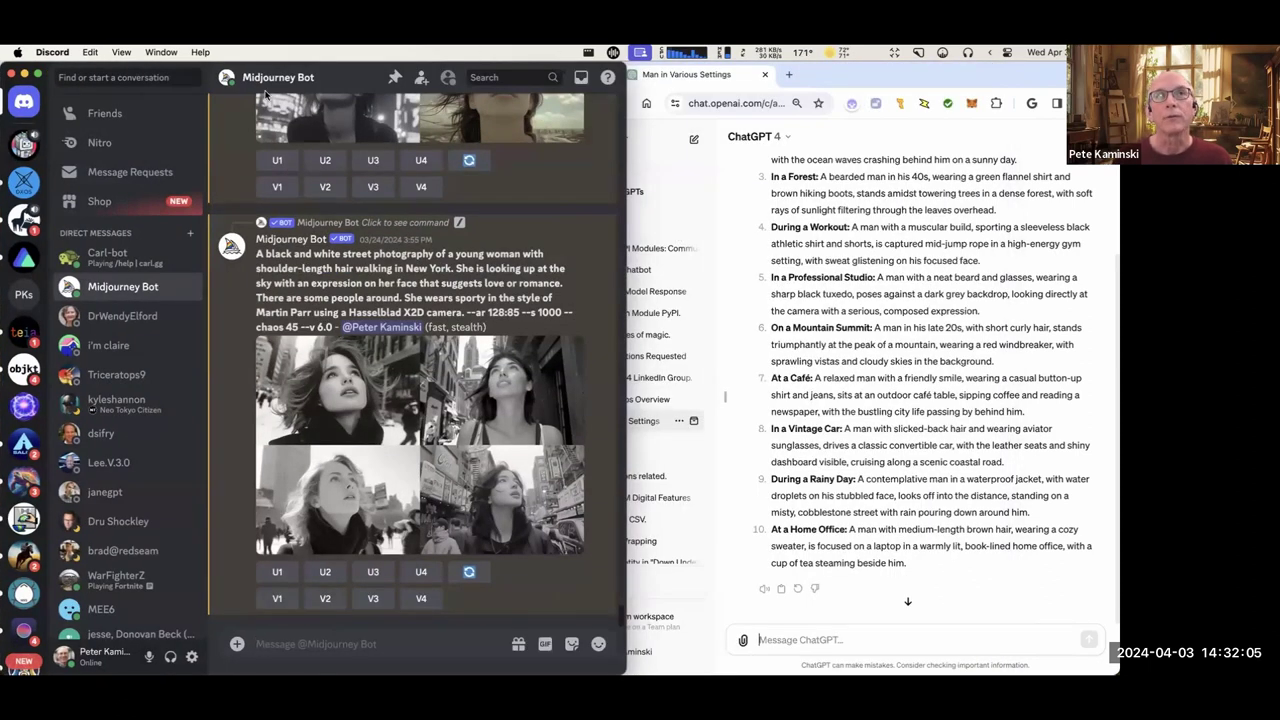
pyautogui.moveTo(350, 68); pyautogui.dragTo(579, 90)
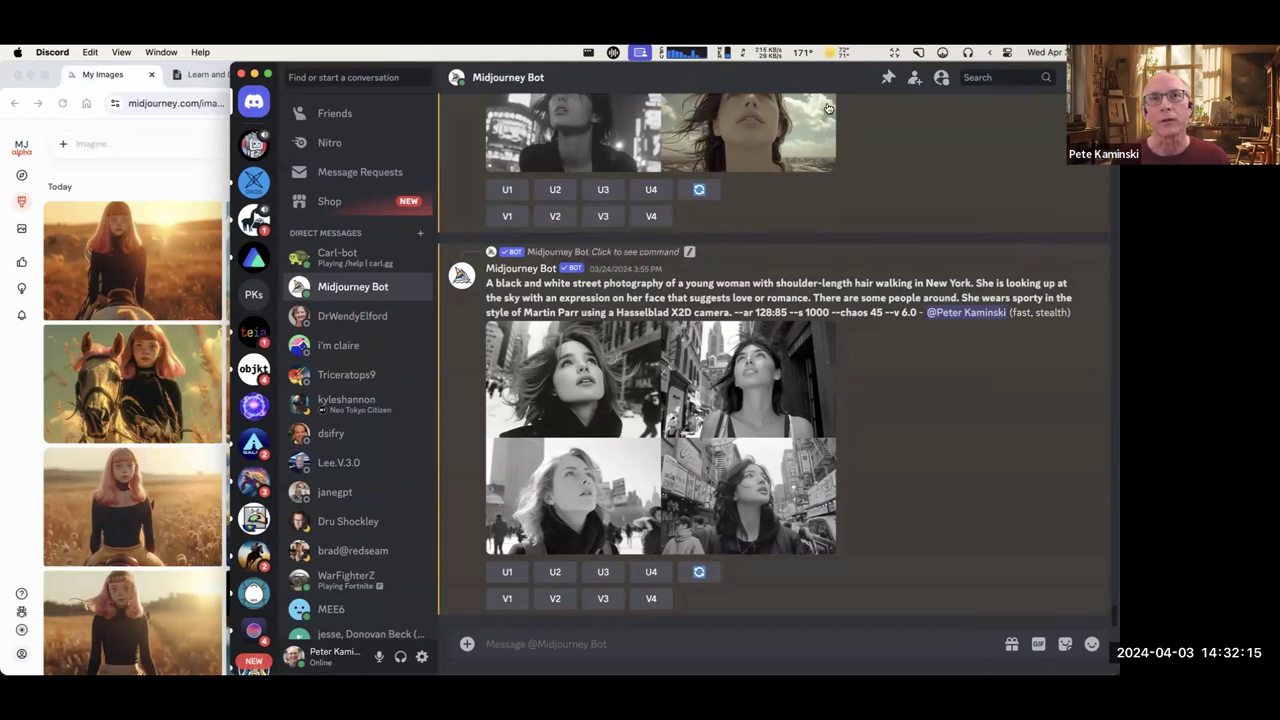
pyautogui.moveTo(825, 73); pyautogui.dragTo(711, 75)
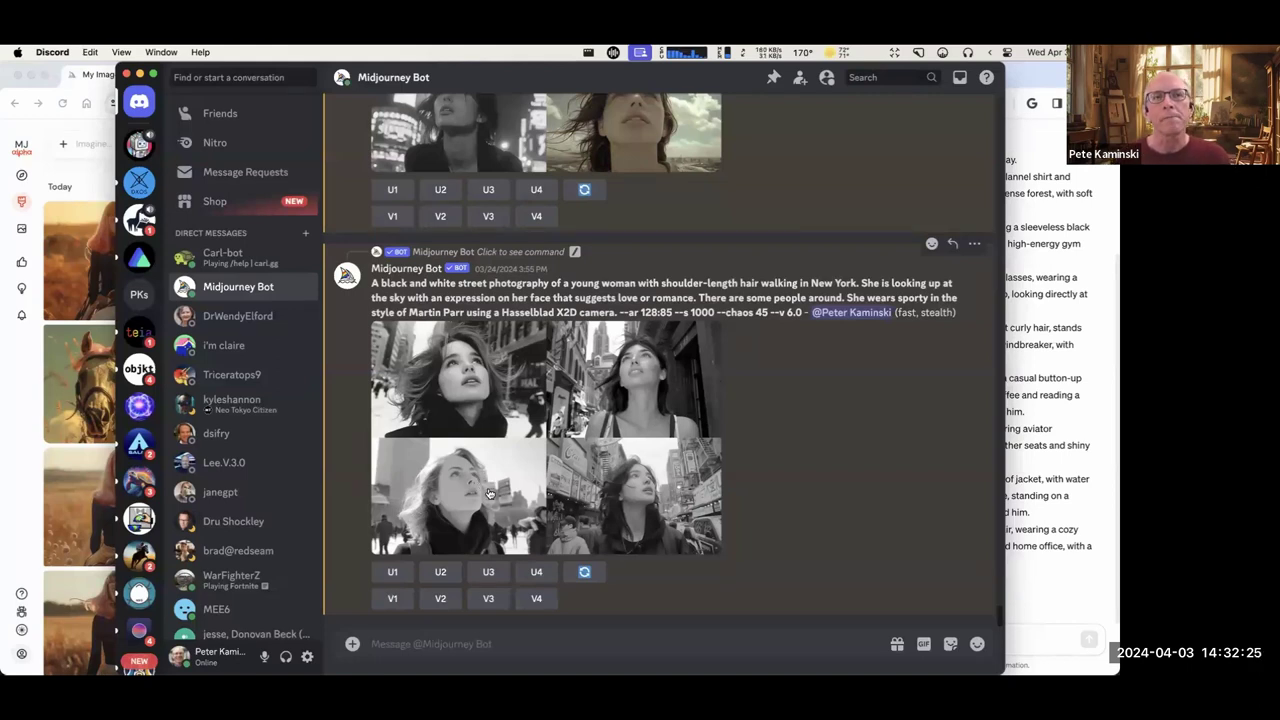
# Bring the Midjourney window back to the front, widen it over the Discord window and view the recent generations down to the clocks.
pyautogui.click(17, 444)
pyautogui.scroll(-3, 150, 474)
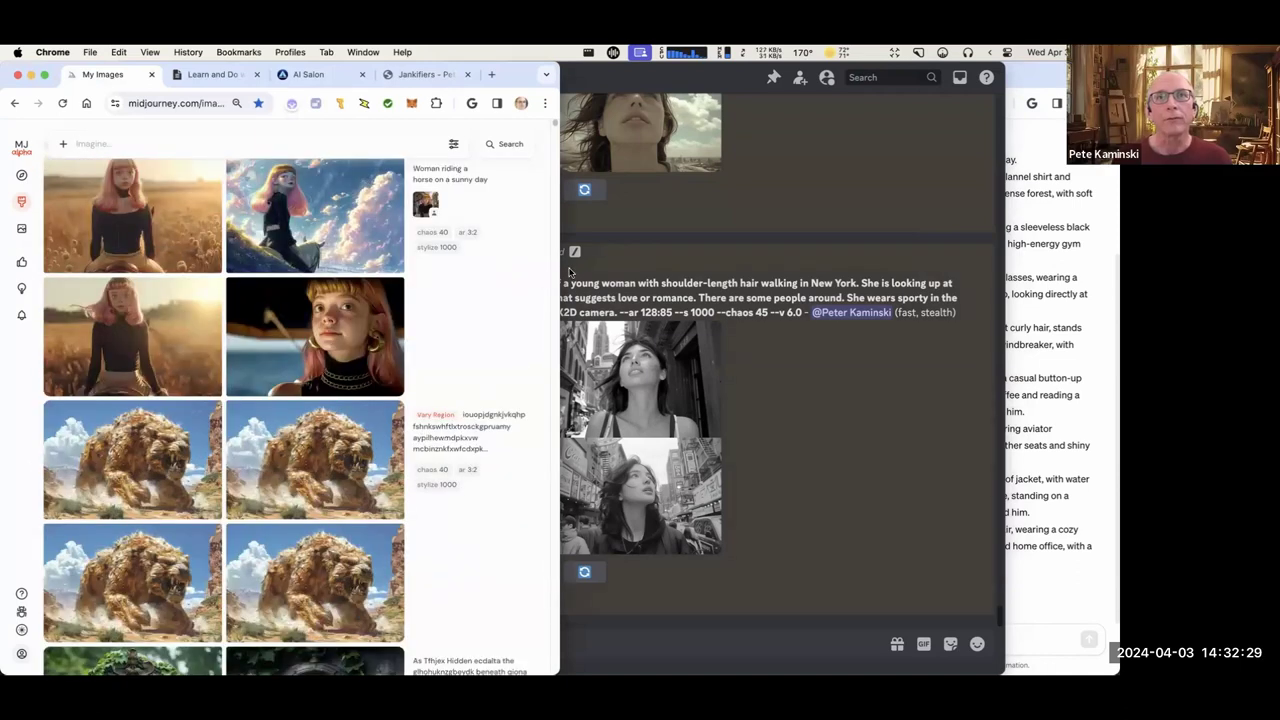
pyautogui.moveTo(557, 270); pyautogui.dragTo(763, 270)
pyautogui.scroll(-5, 578, 385)
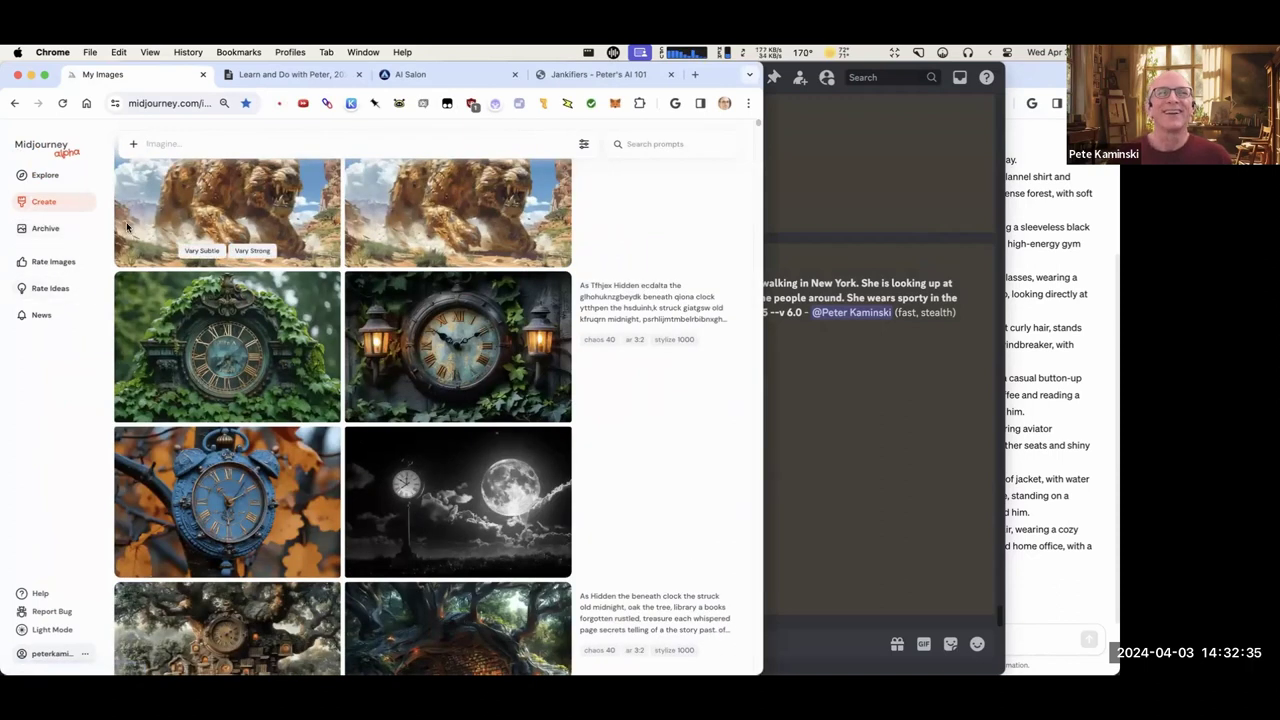
# Open the Archive and look through all images, including the waves, faces, lions, sushi, owls, trees and poppy fields.
pyautogui.click(52, 234)
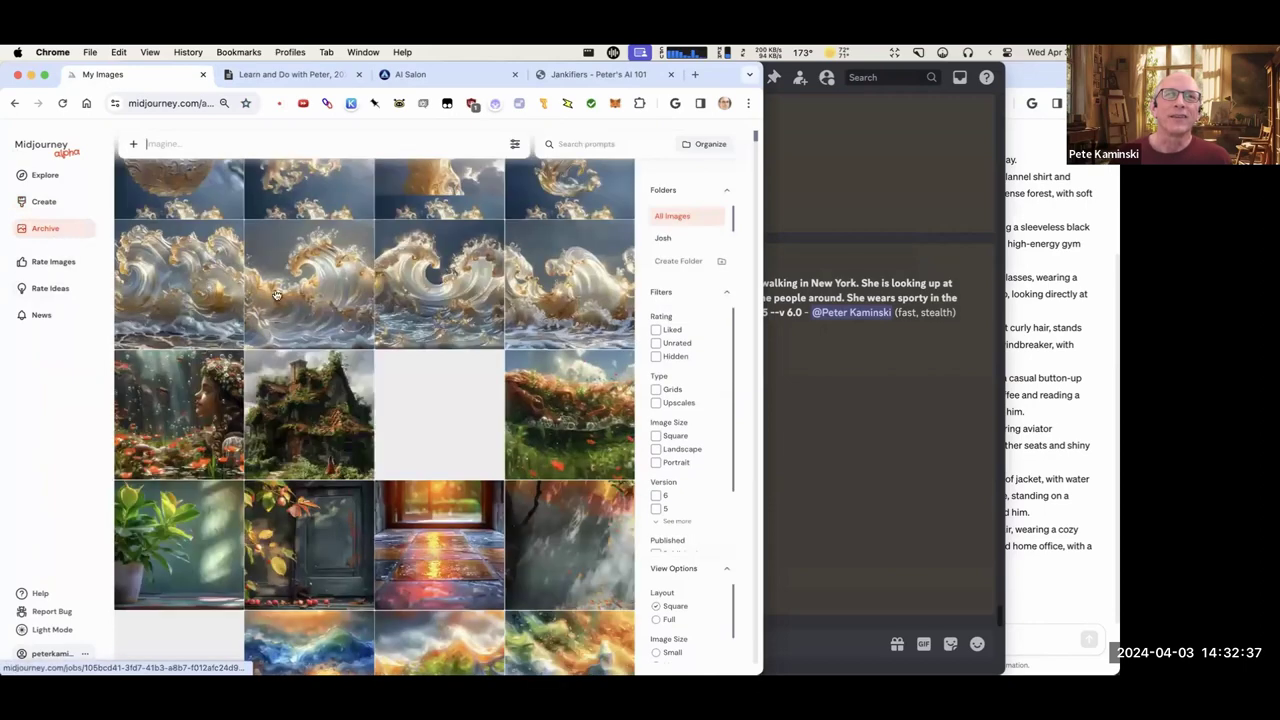
pyautogui.scroll(-5, 363, 313)
pyautogui.scroll(-15, 363, 313)
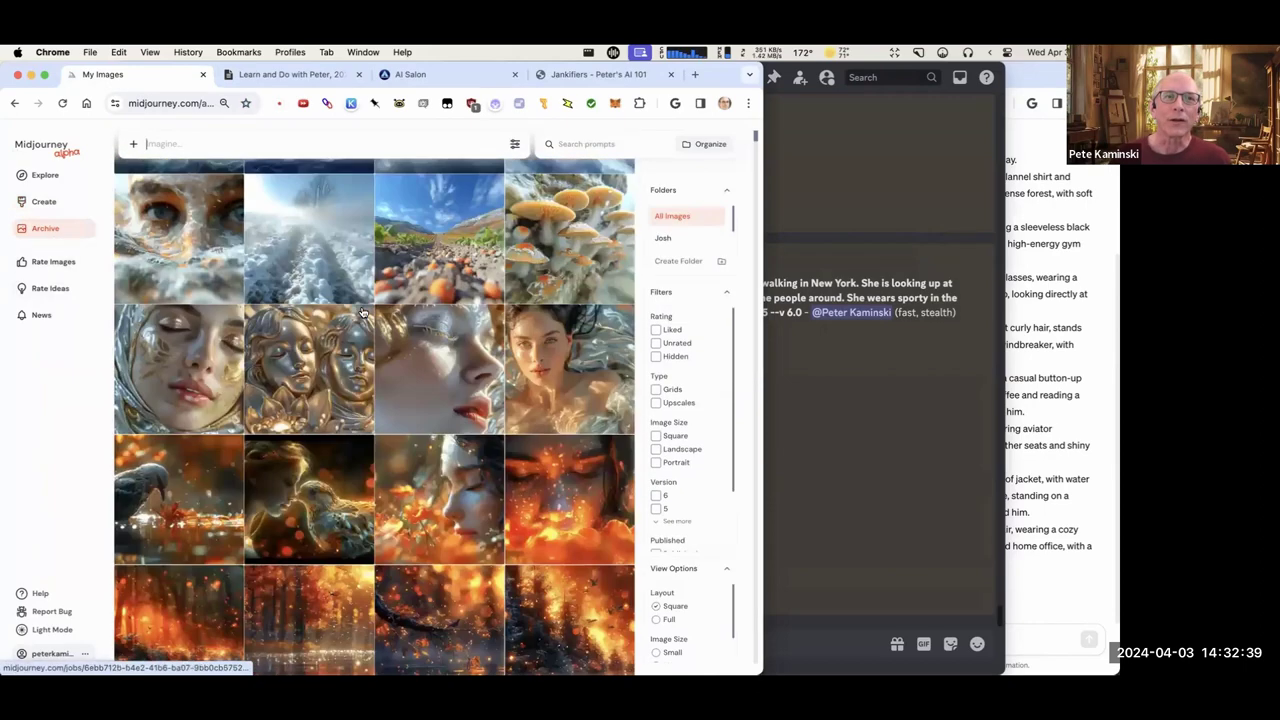
pyautogui.scroll(-5, 363, 316)
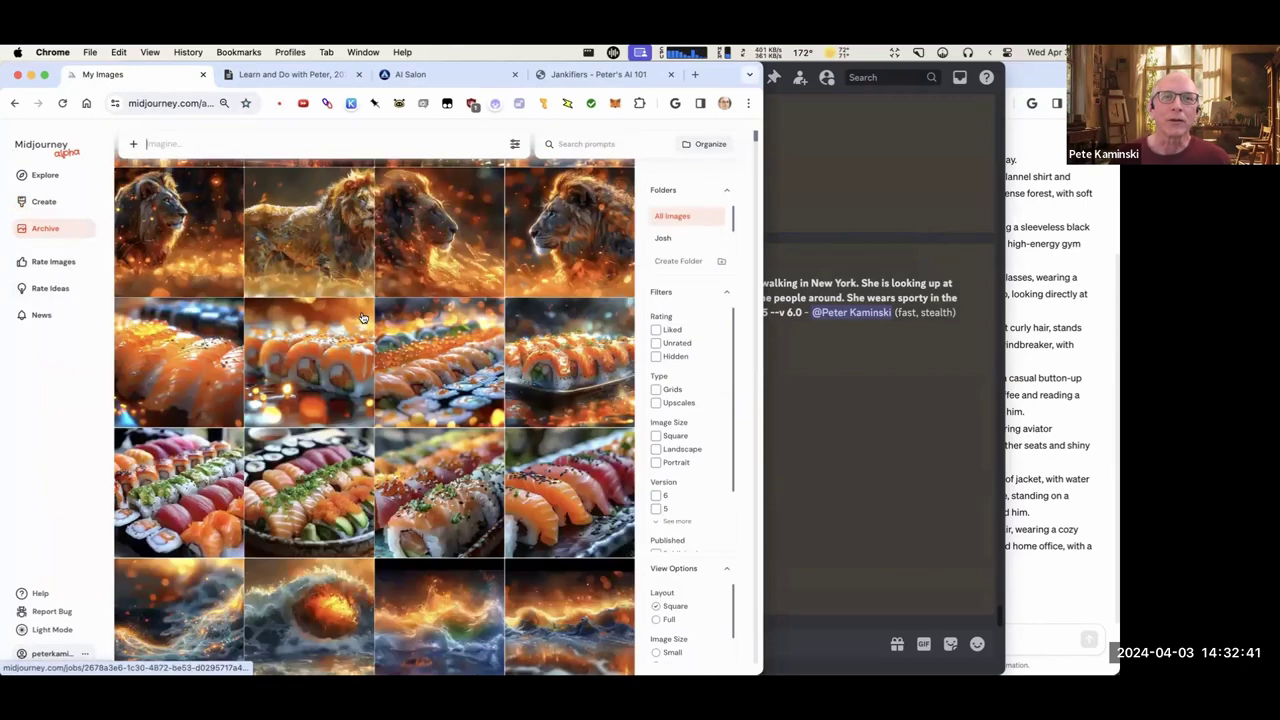
pyautogui.scroll(-5, 363, 318)
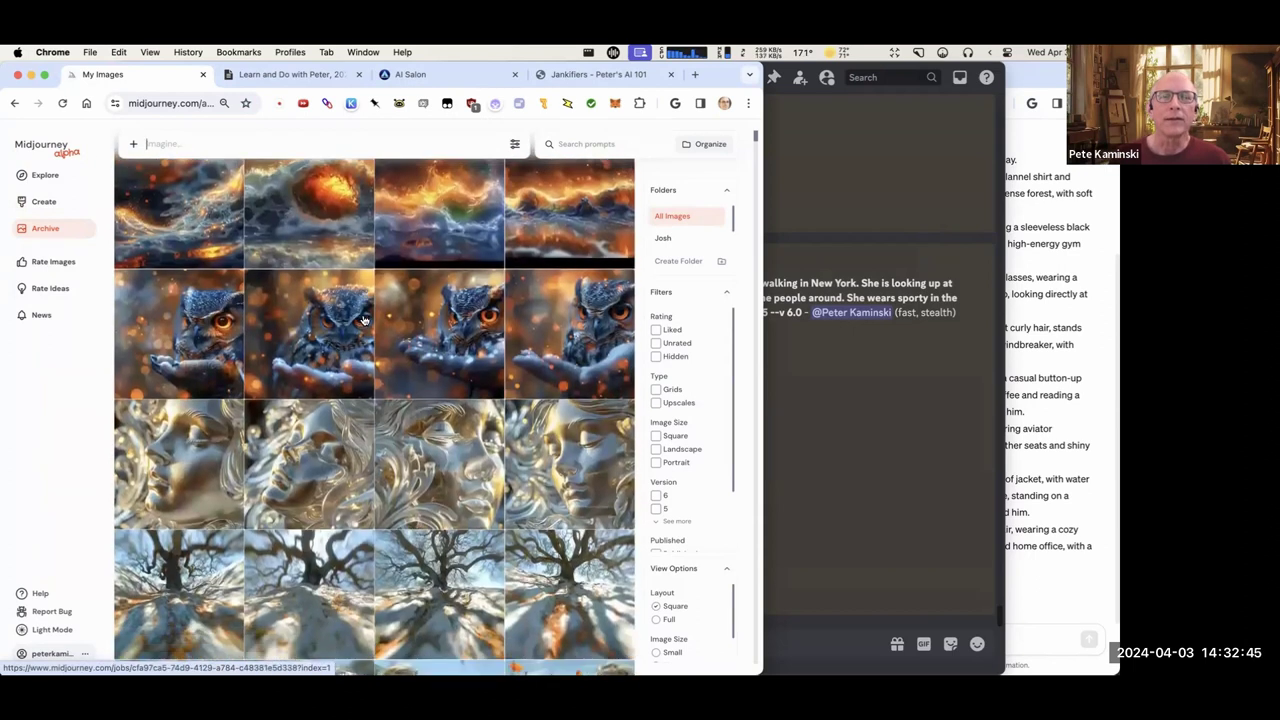
pyautogui.scroll(-2, 370, 322)
pyautogui.scroll(-1, 377, 324)
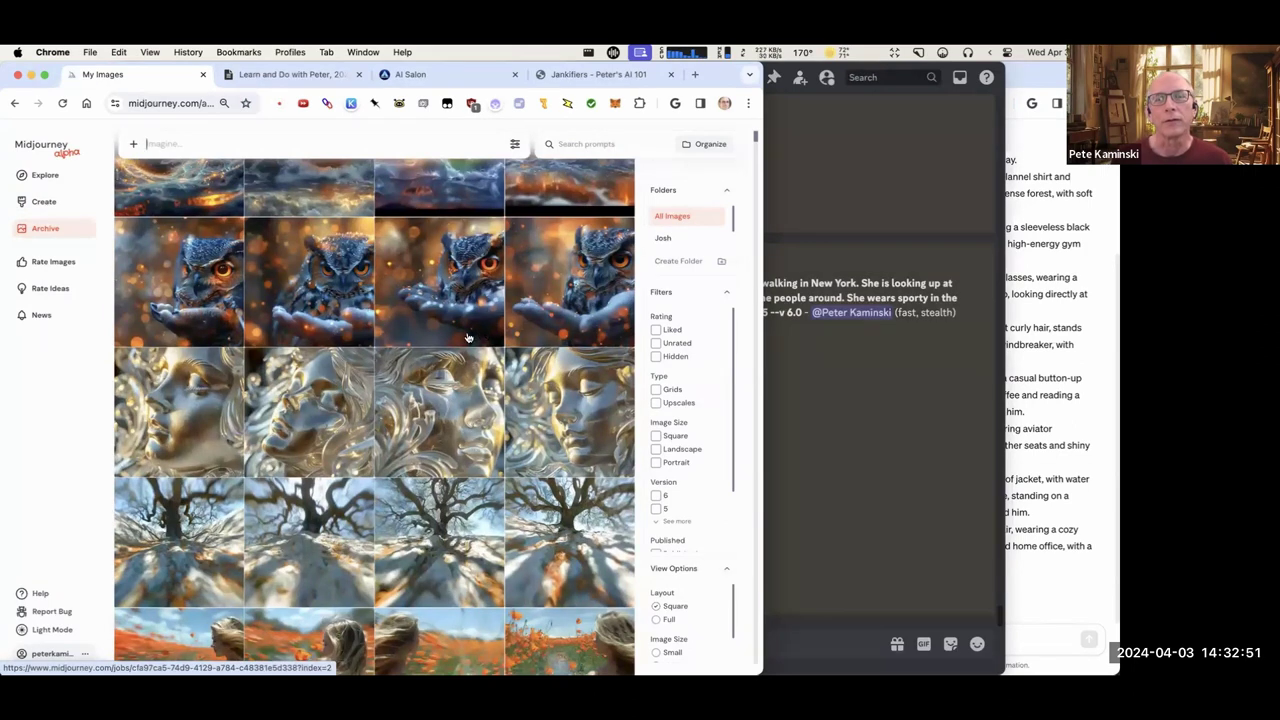
pyautogui.scroll(-5, 467, 337)
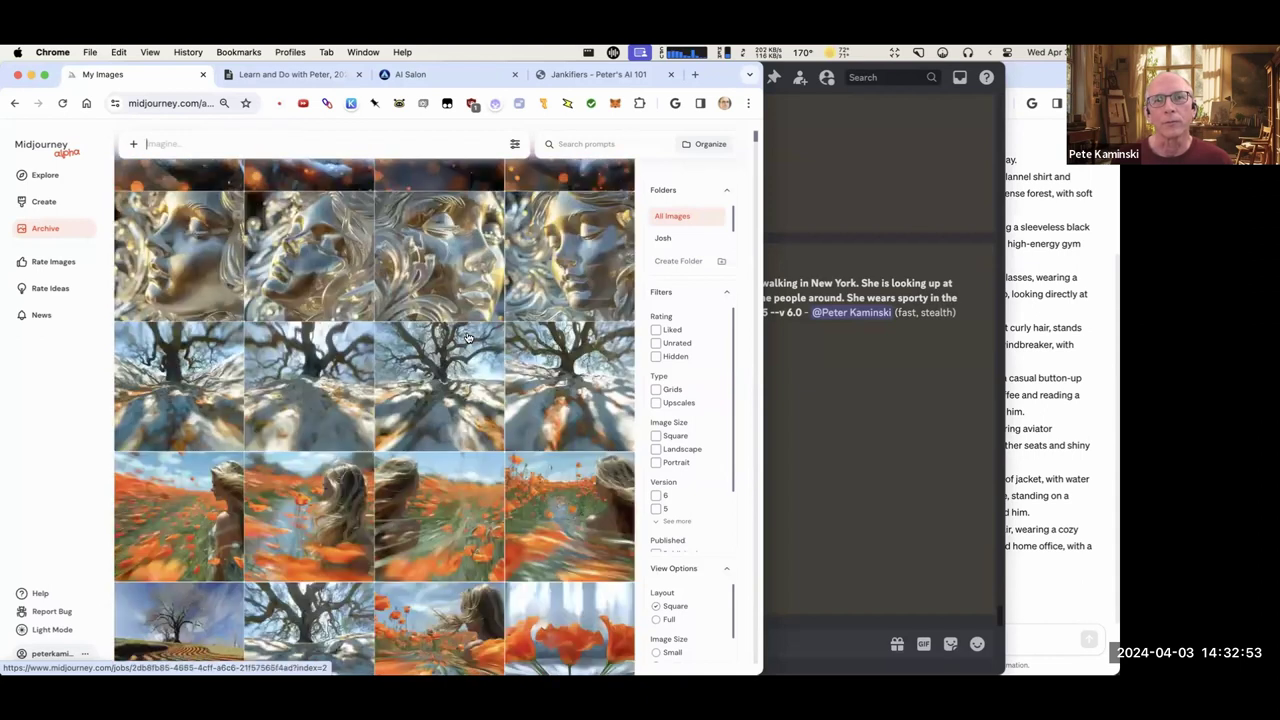
# Look through the poppy-field variations in the archive by opening one image, viewing its neighbours and closing the image view.
pyautogui.scroll(-2, 467, 337)
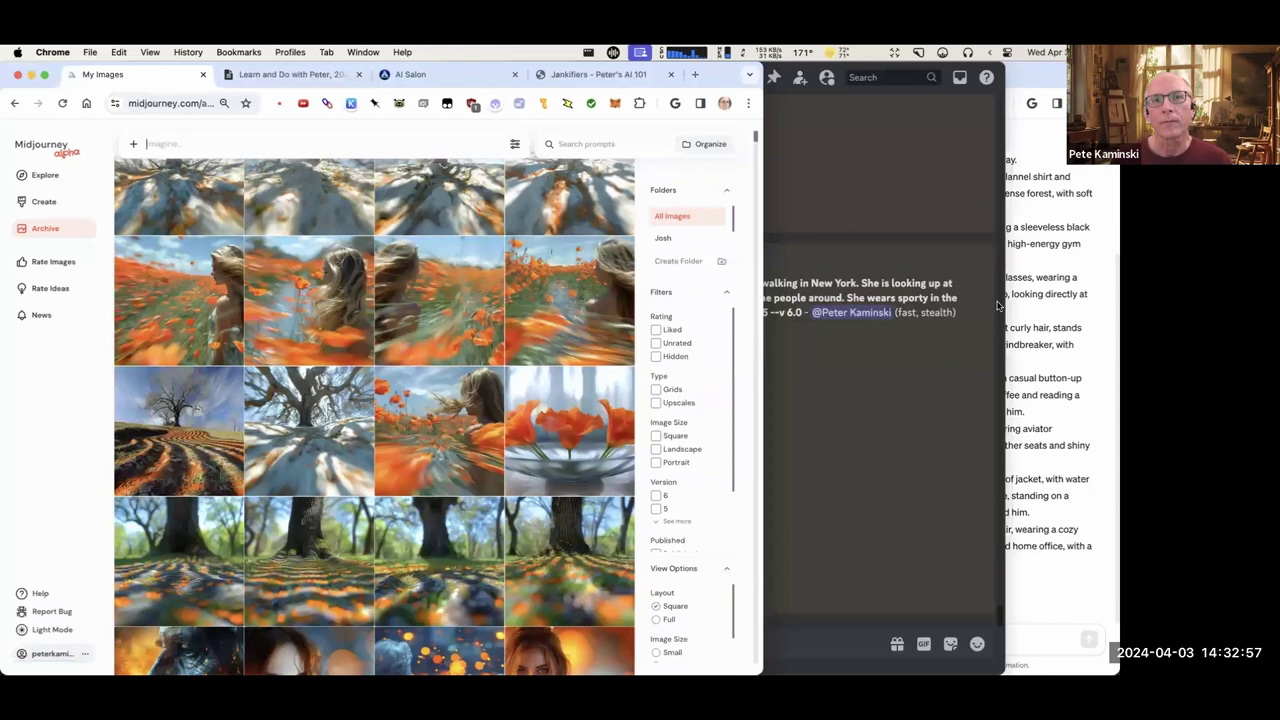
pyautogui.click(408, 290)
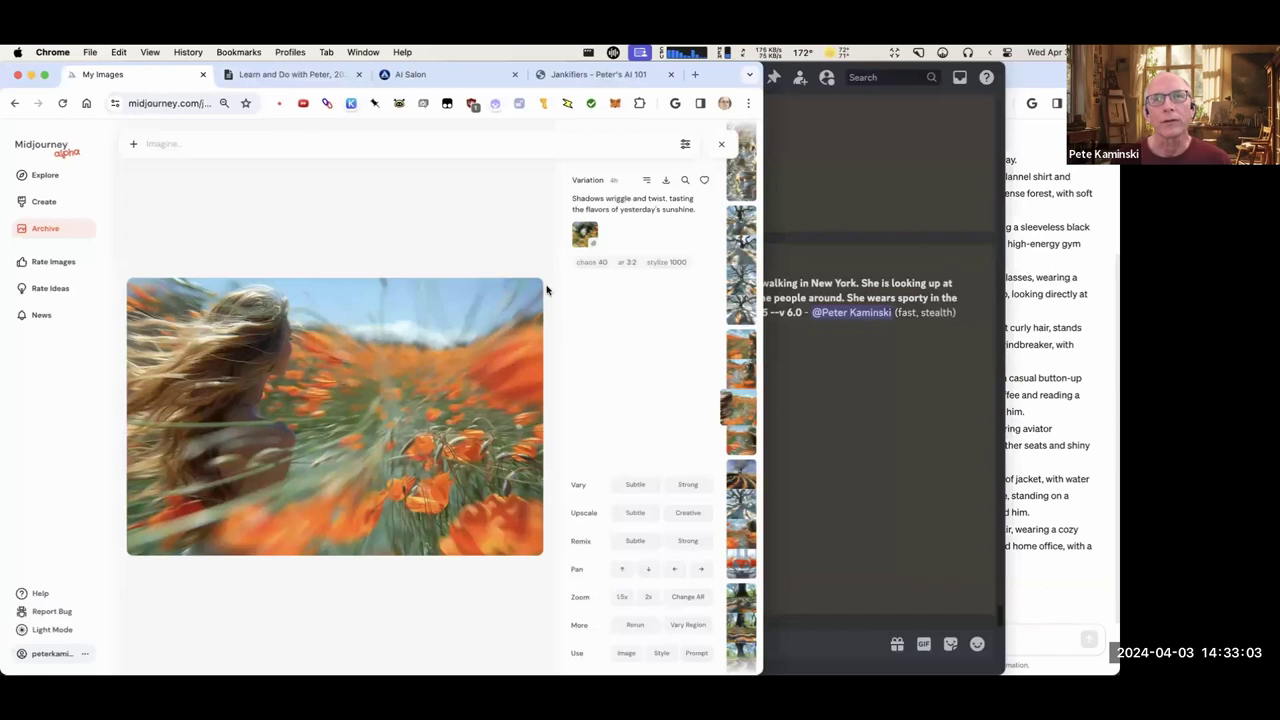
pyautogui.scroll(-4, 492, 335)
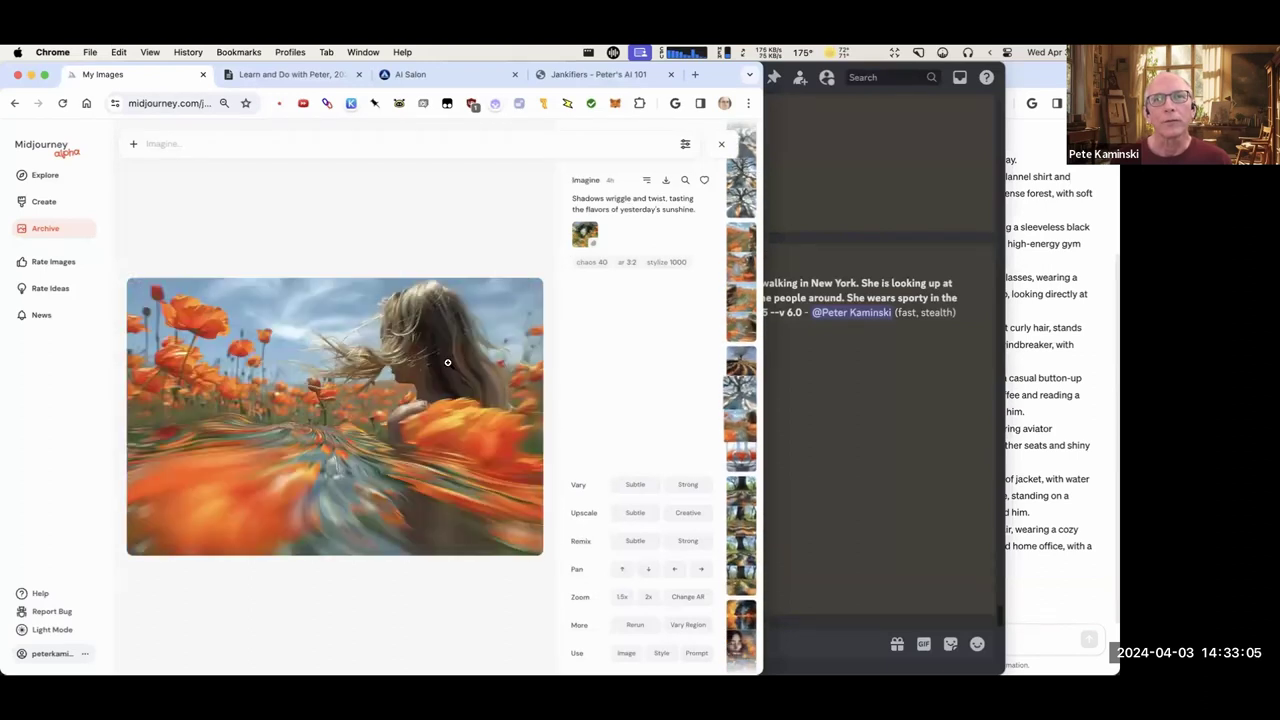
pyautogui.click(721, 146)
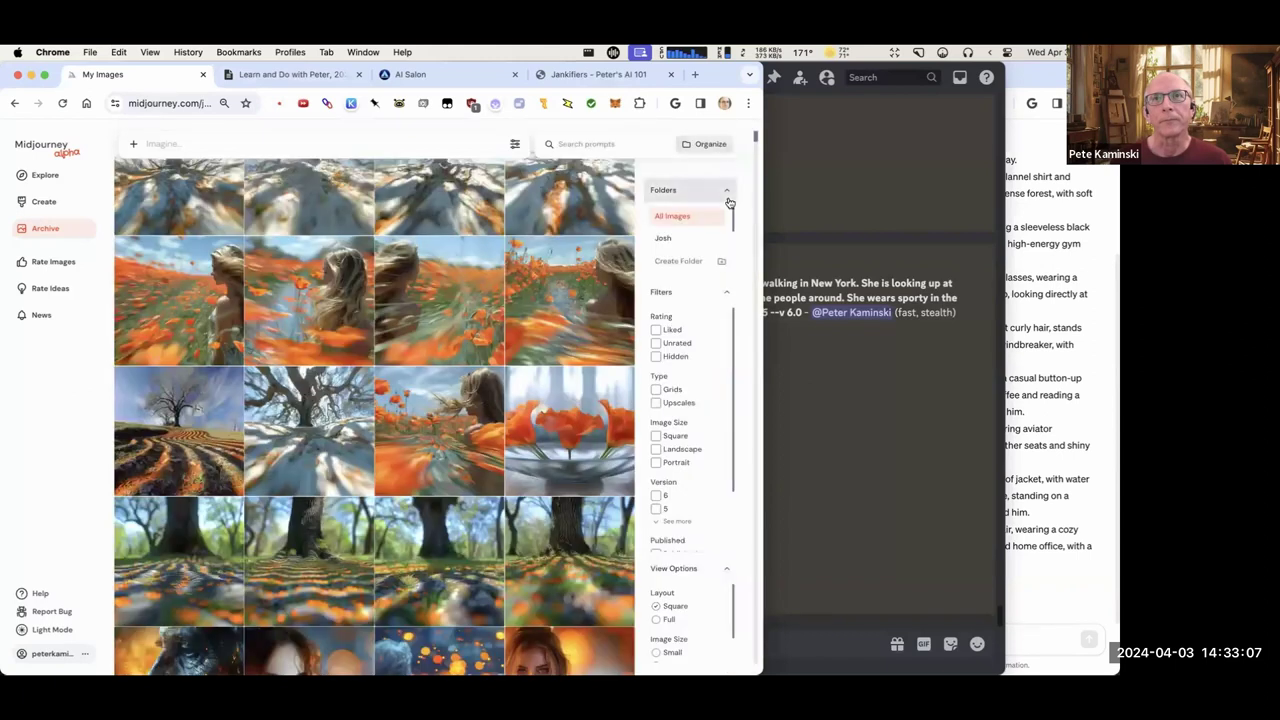
# Move the Discord window lower, open the HackMD notes and add the two character names under "Midjourney Character References".
pyautogui.click(813, 375)
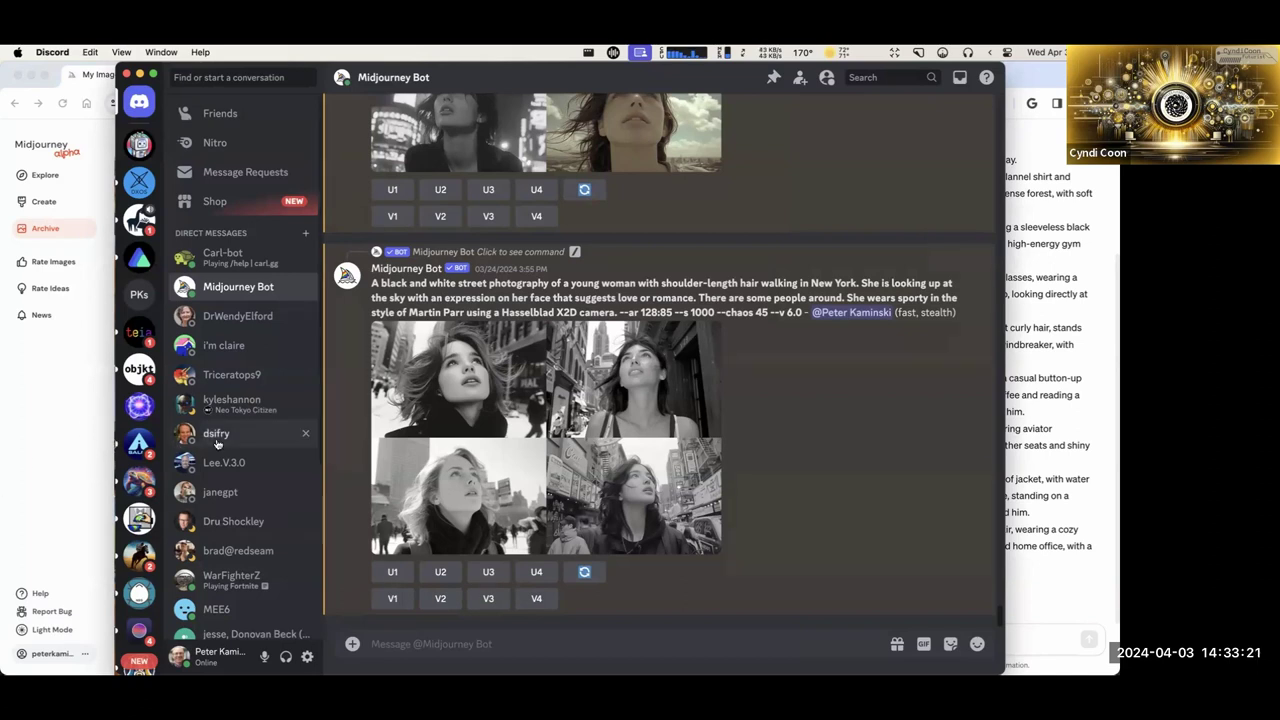
pyautogui.moveTo(491, 77); pyautogui.dragTo(528, 223)
pyautogui.click(261, 77)
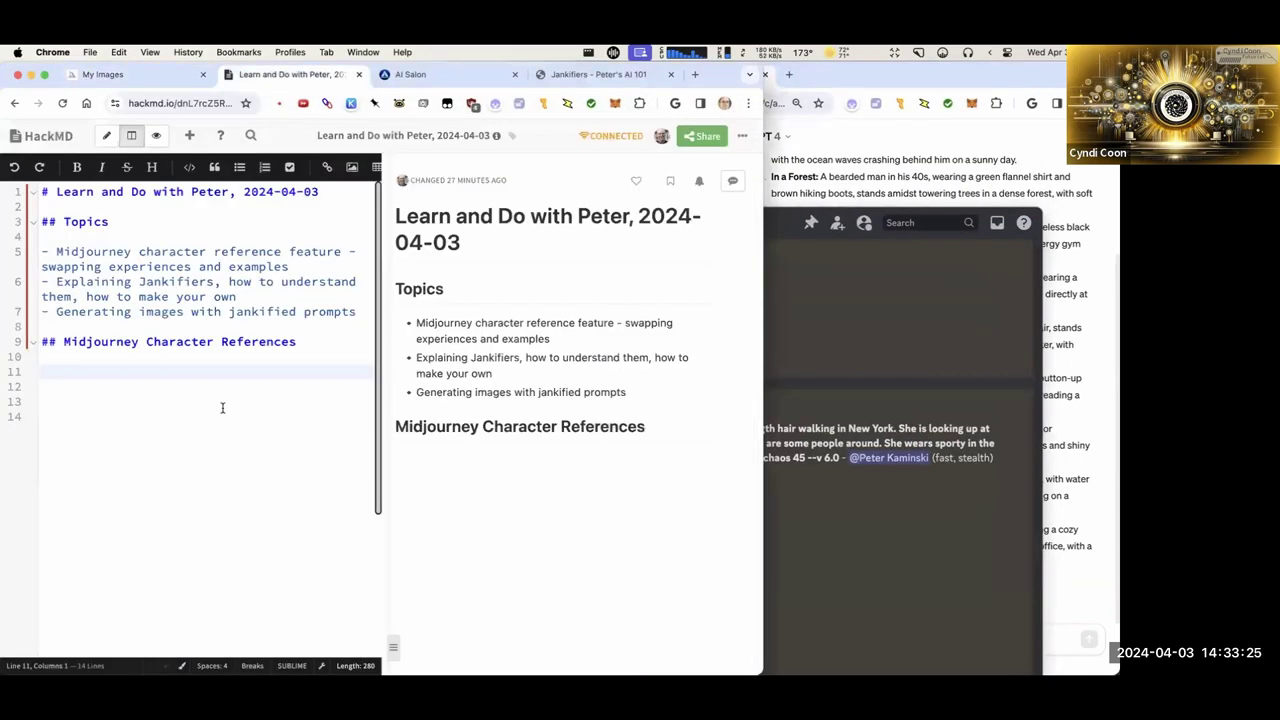
pyautogui.write('j')
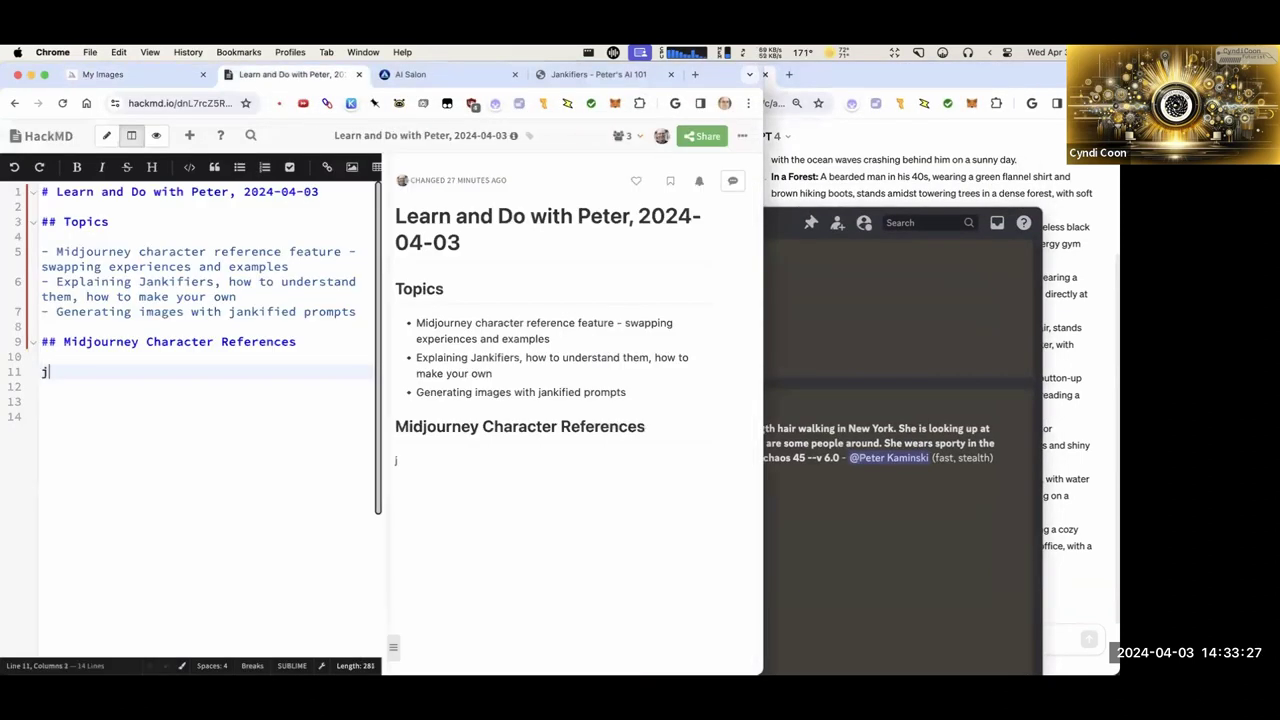
pyautogui.write('osh, seraphina')
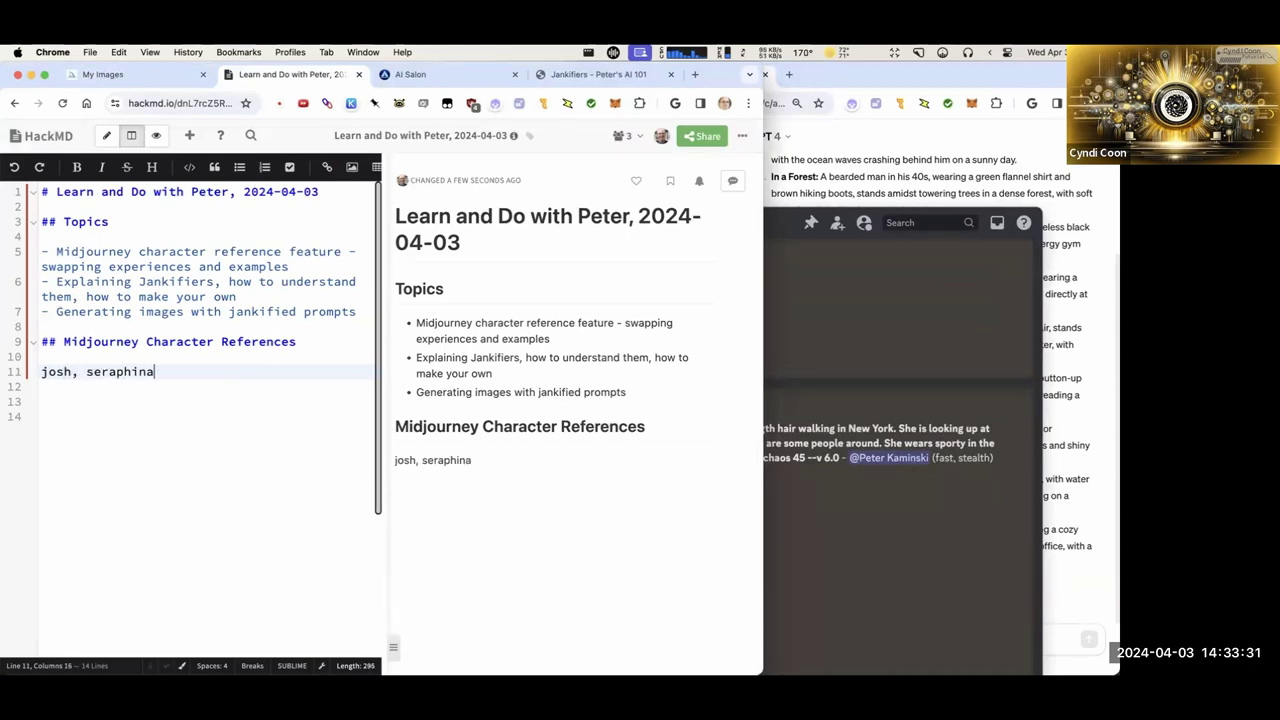
# Add the second-level heading "Starting from scratch with Midjourney" below the character names, followed by a blank line.
pyautogui.press('Return')
pyautogui.press('Return')
pyautogui.write('## ')
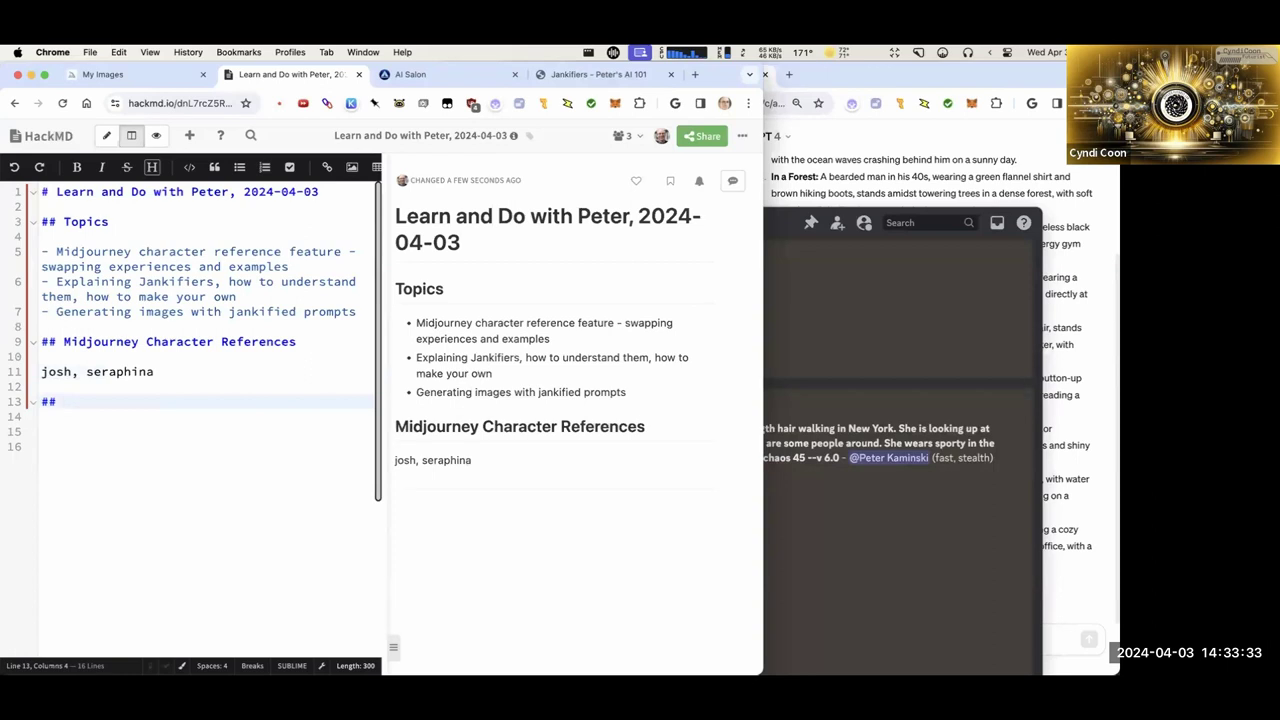
pyautogui.write('Starting from sc')
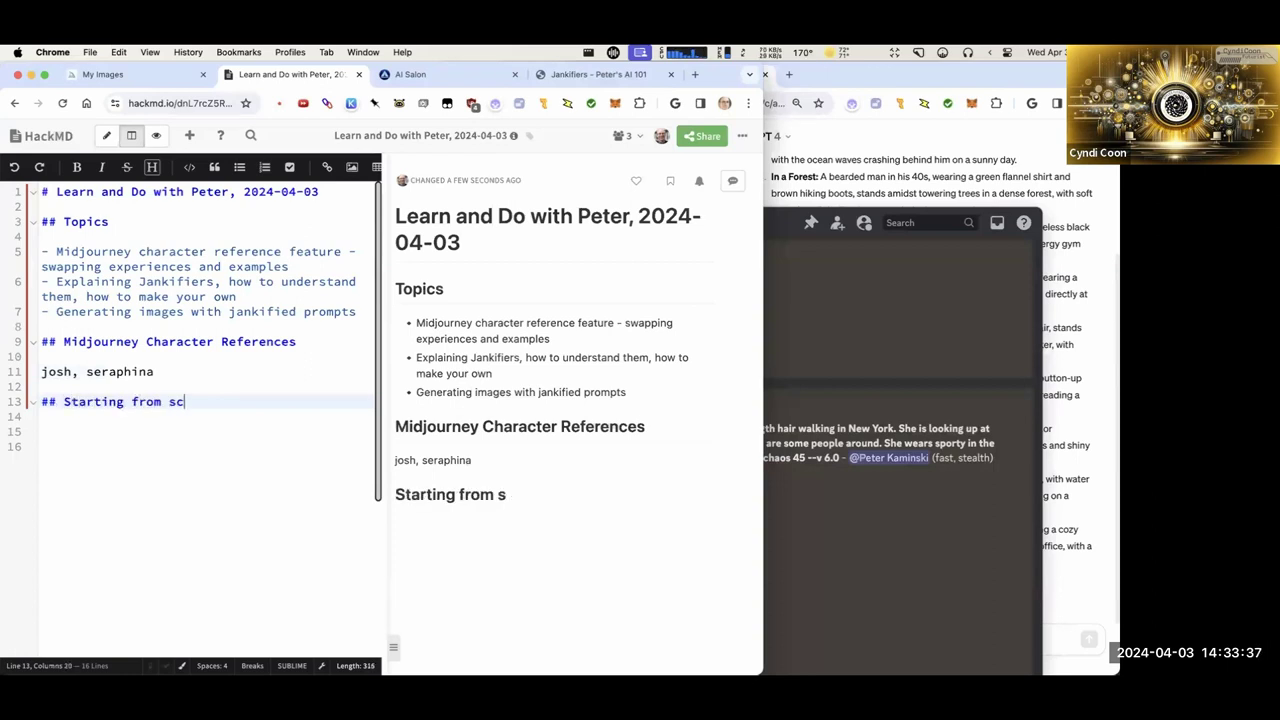
pyautogui.write('ratch with M')
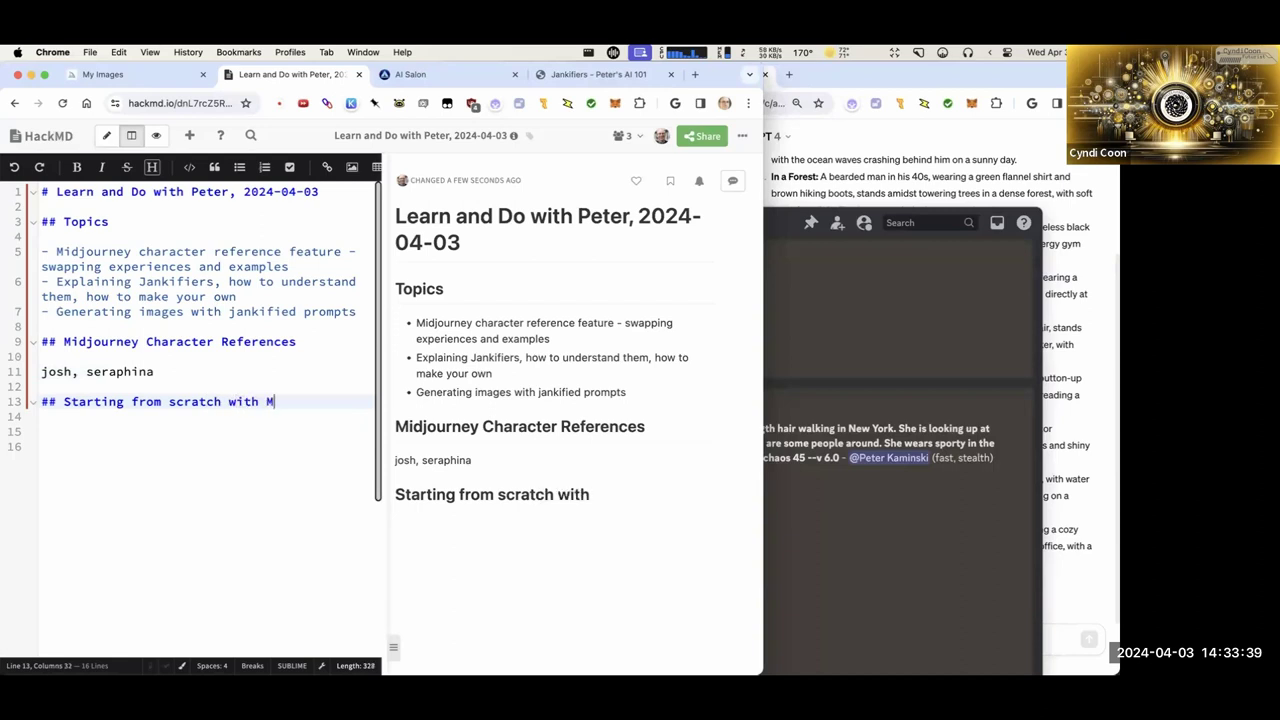
pyautogui.write('idjourney')
pyautogui.press('Return')
pyautogui.press('Return')
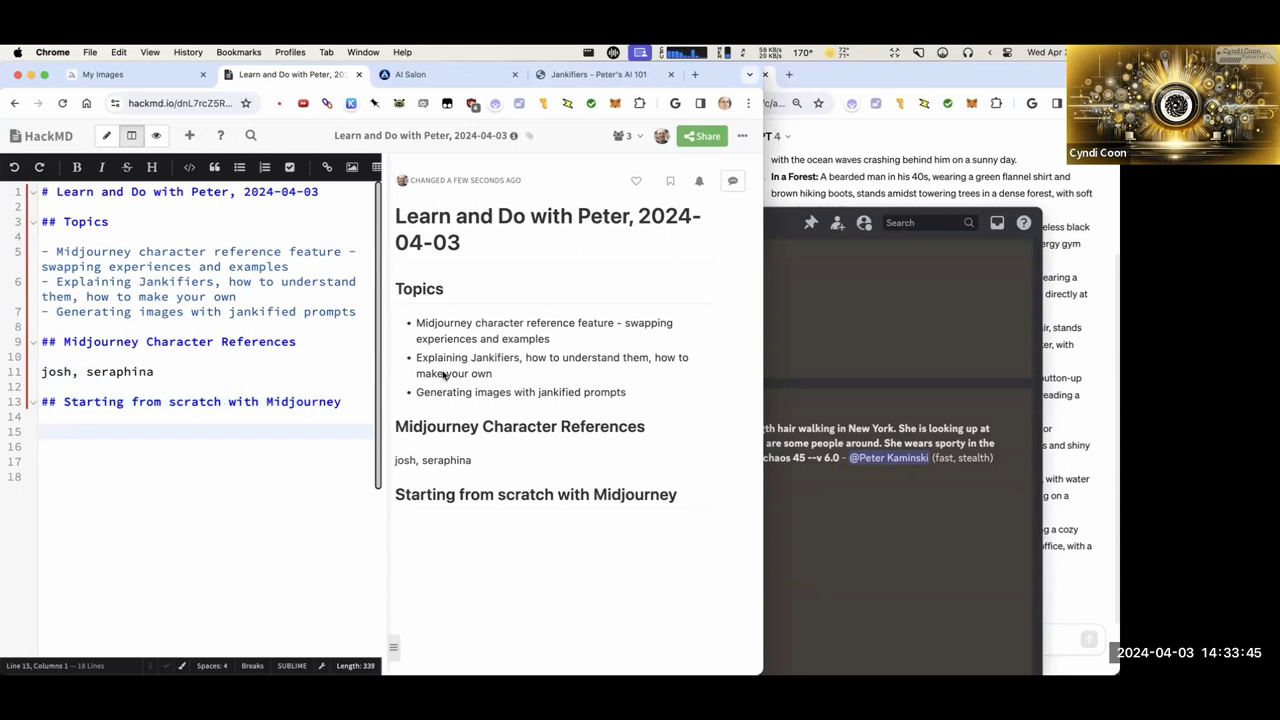
# Bring the Discord window to the front and move it up to just below the menu bar.
pyautogui.moveTo(787, 221); pyautogui.dragTo(800, 204)
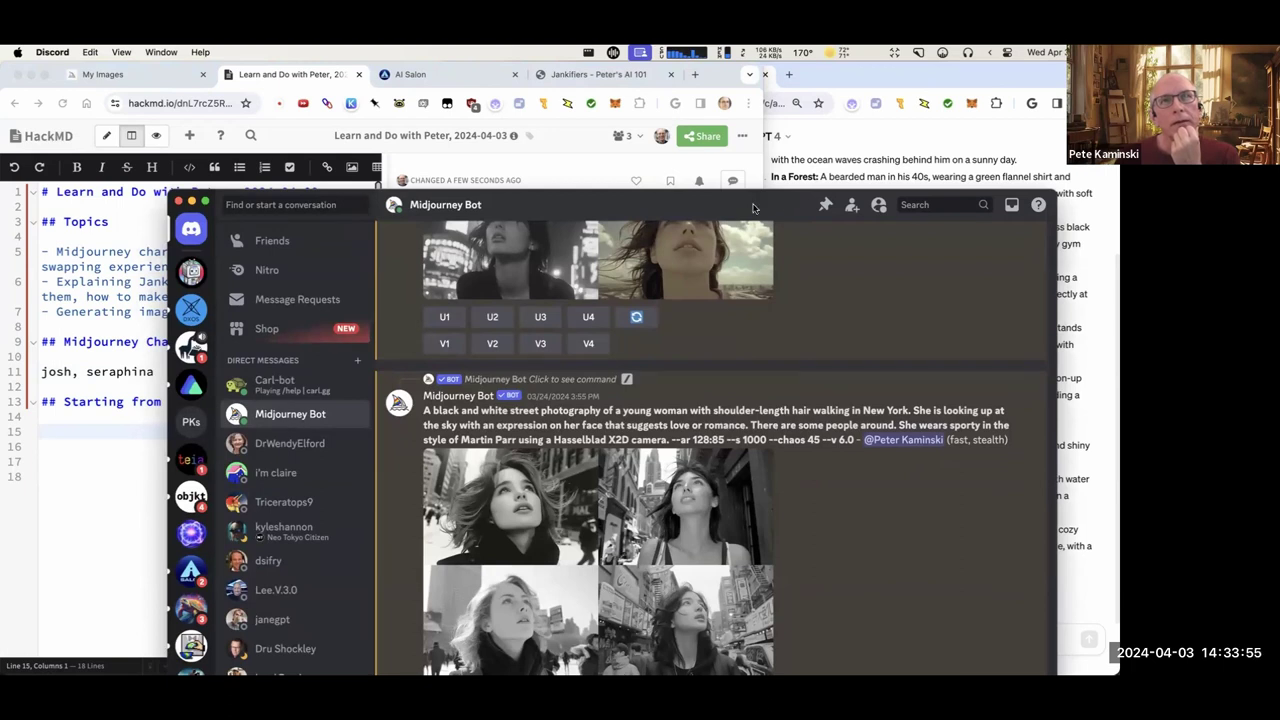
pyautogui.moveTo(632, 206); pyautogui.dragTo(625, 184)
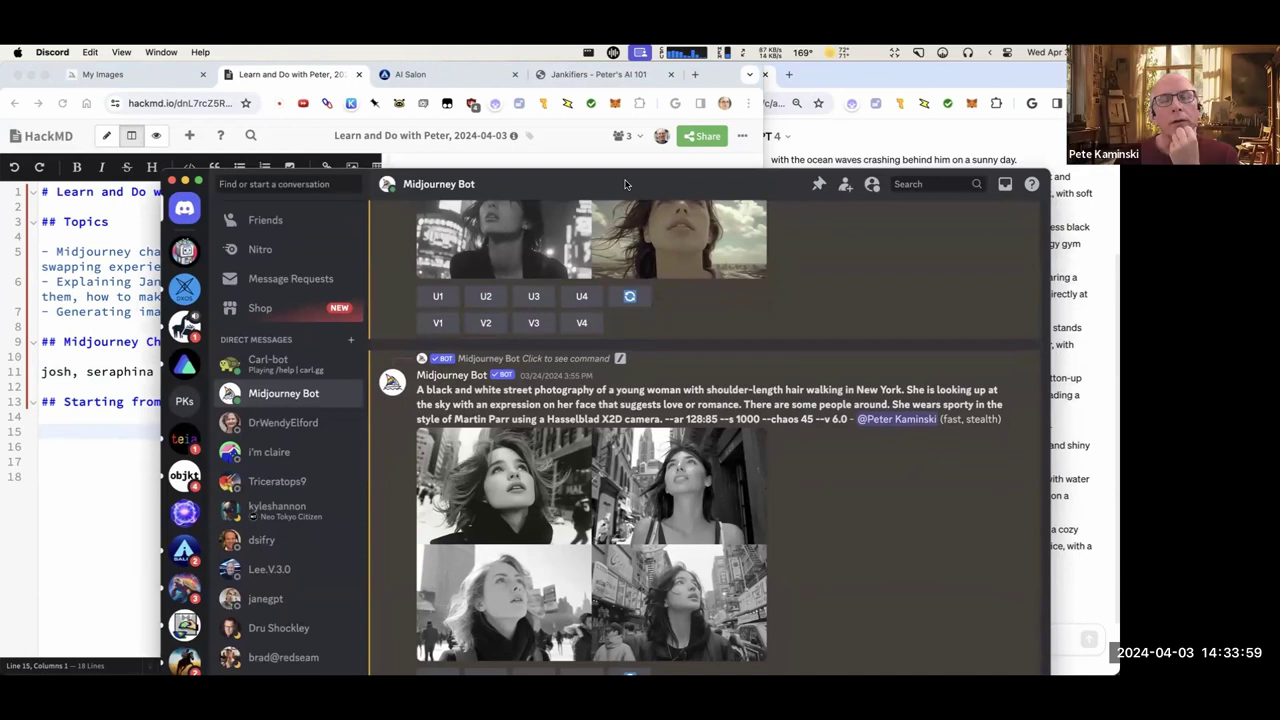
pyautogui.moveTo(625, 184); pyautogui.dragTo(625, 175)
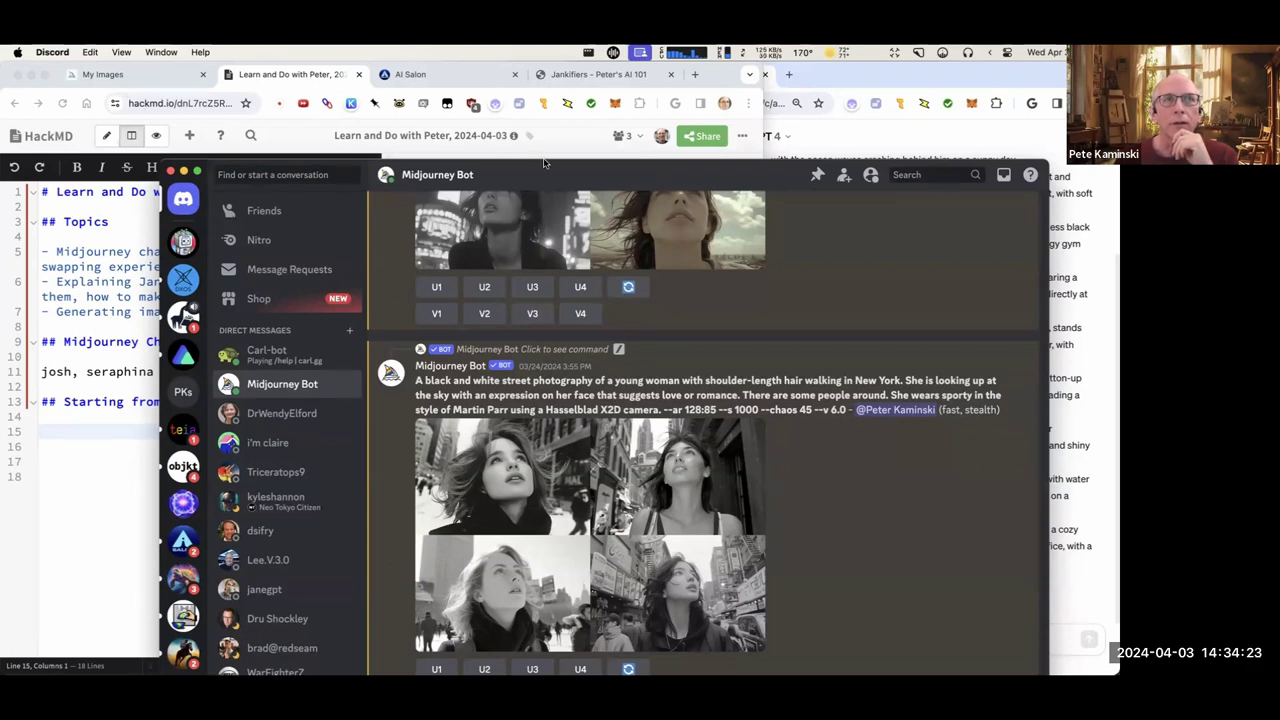
pyautogui.moveTo(547, 170); pyautogui.dragTo(592, 77)
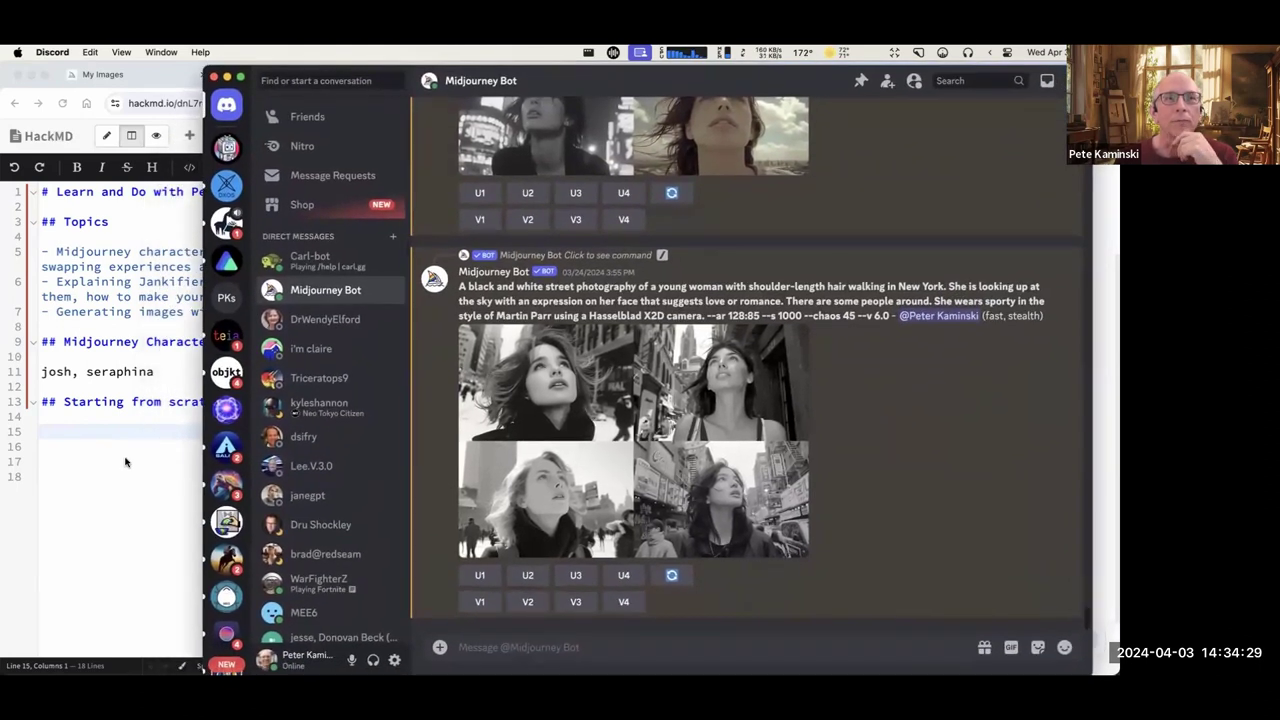
# Return to the HackMD notes, glance at the Midjourney archive and narrow the browser window to about half the screen.
pyautogui.click(110, 436)
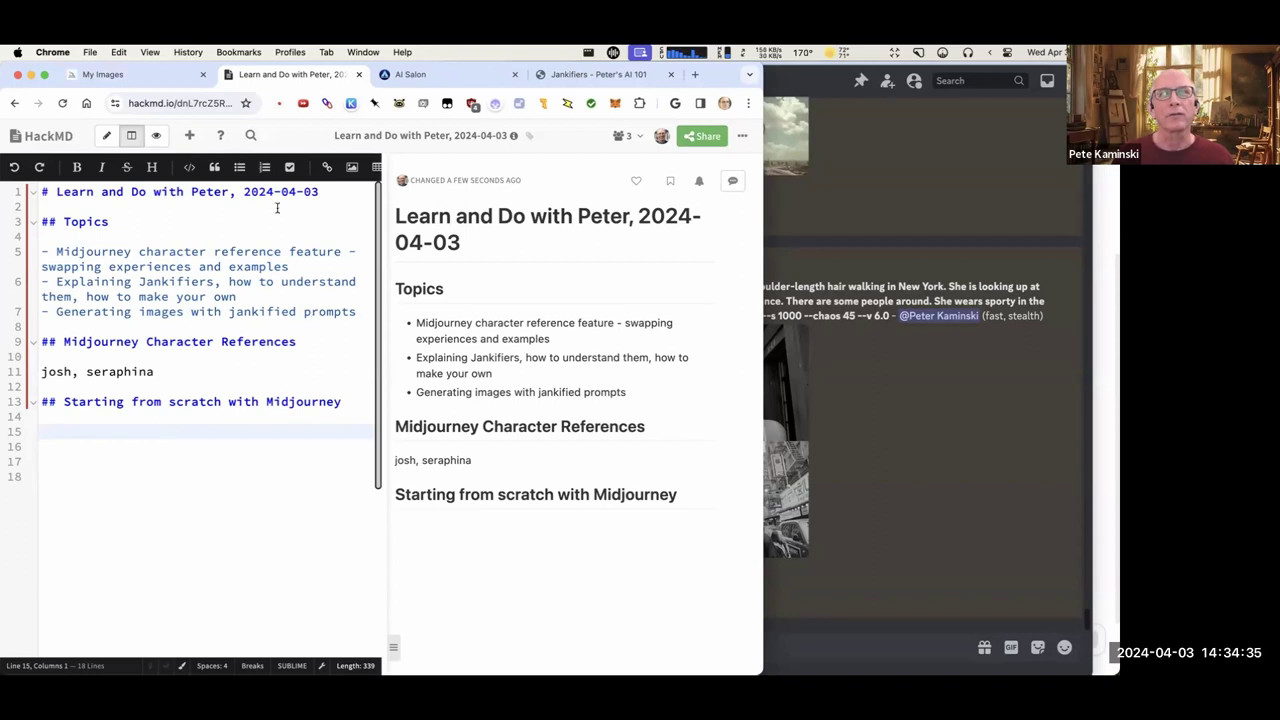
pyautogui.click(143, 76)
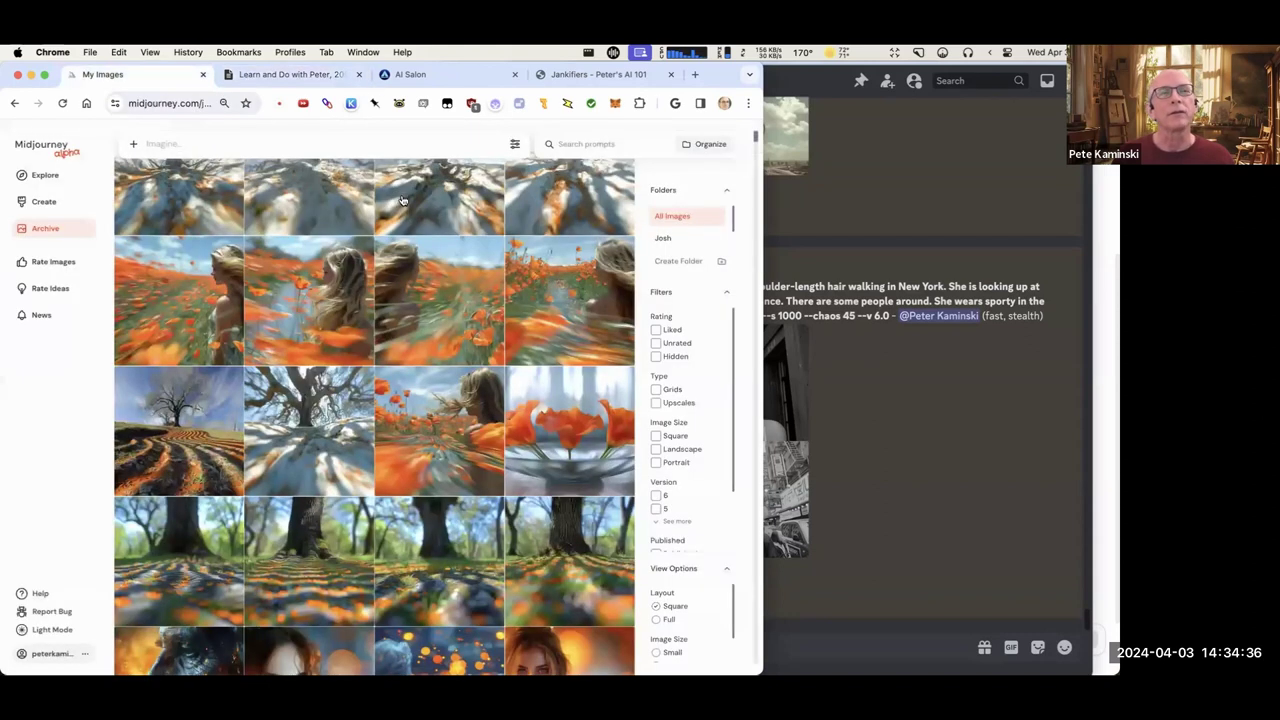
pyautogui.click(290, 74)
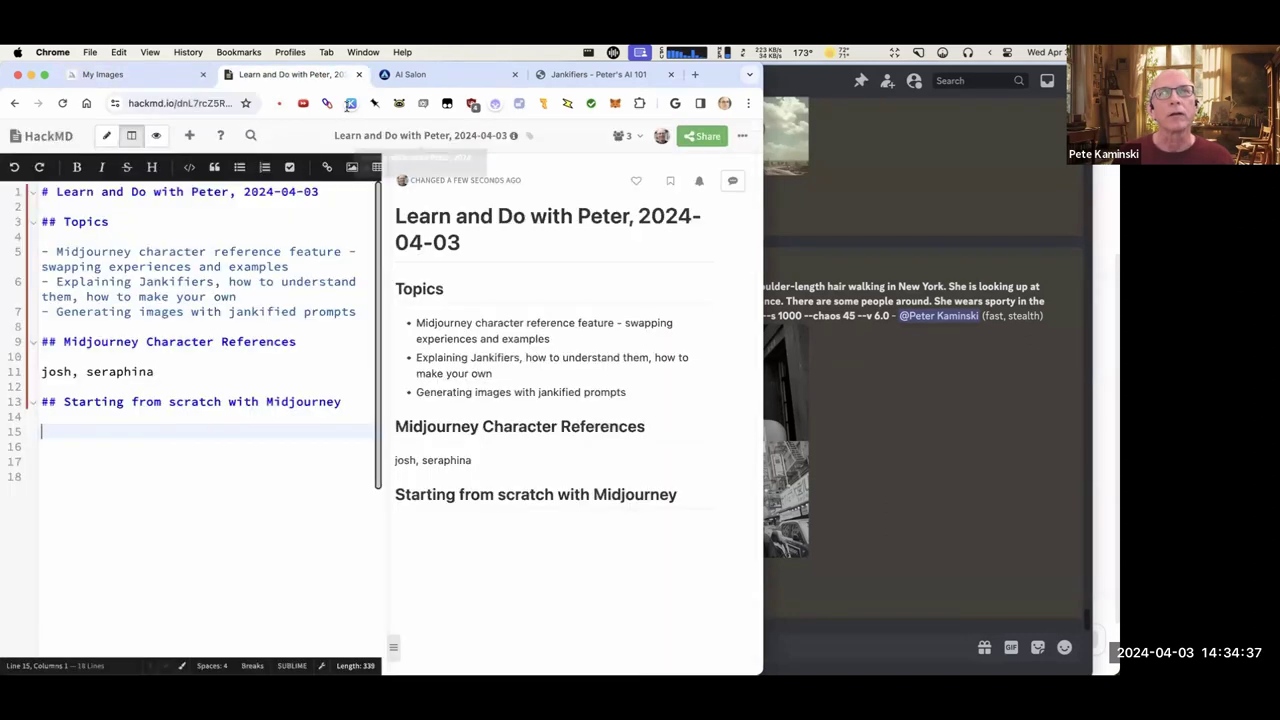
pyautogui.hotkey('ctrl', 'alt', '-')
pyautogui.click(757, 347)
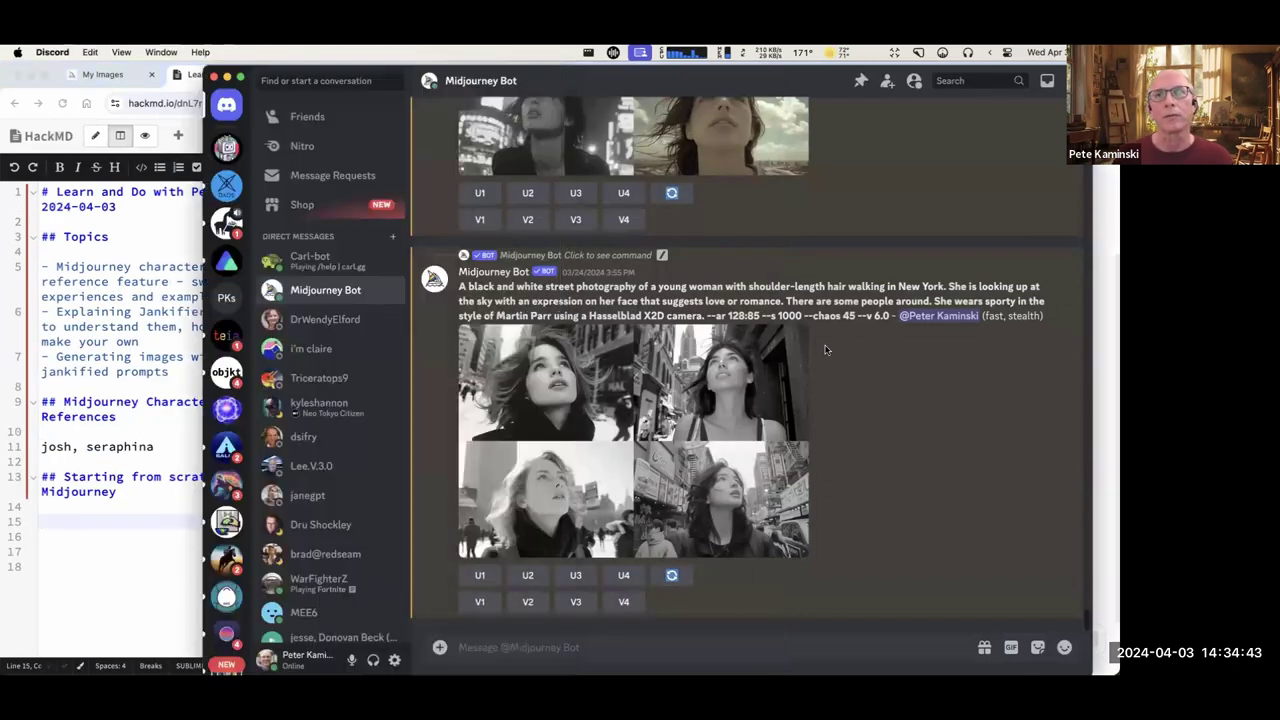
# Move Discord down to uncover ChatGPT, review its ten photographic descriptions of a man and start a new chat.
pyautogui.moveTo(683, 648)
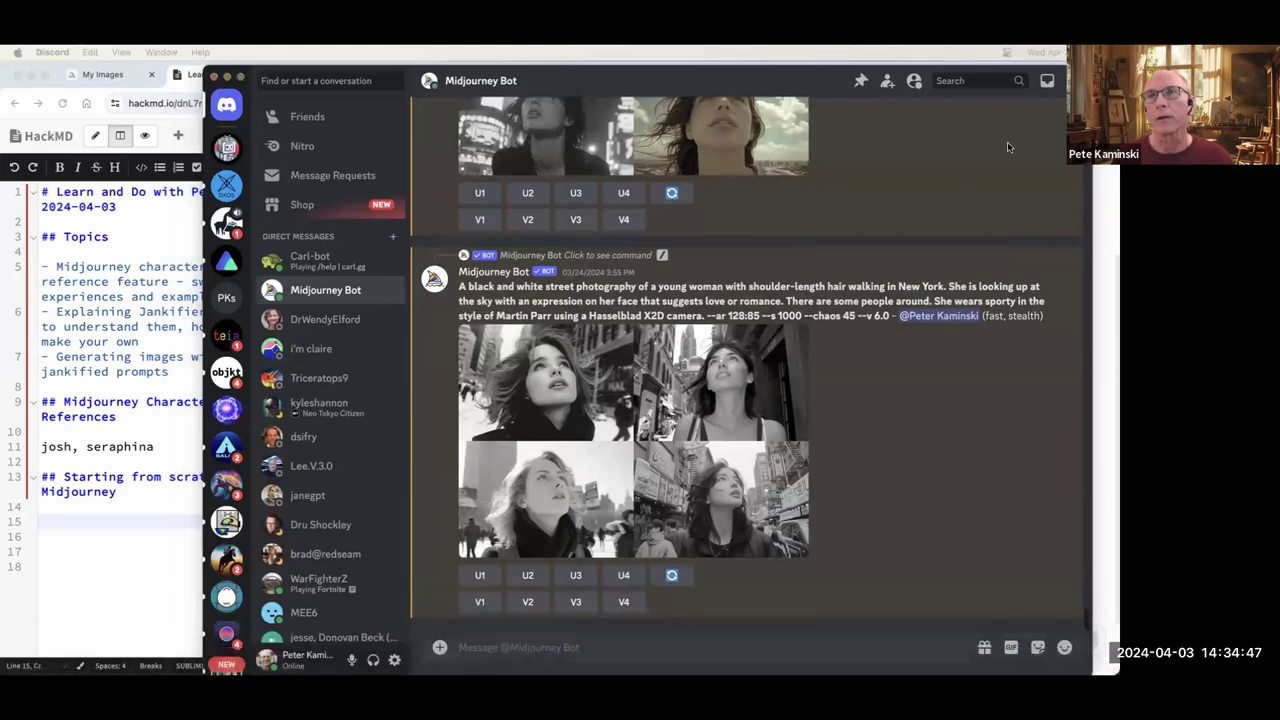
pyautogui.moveTo(783, 86); pyautogui.dragTo(771, 112)
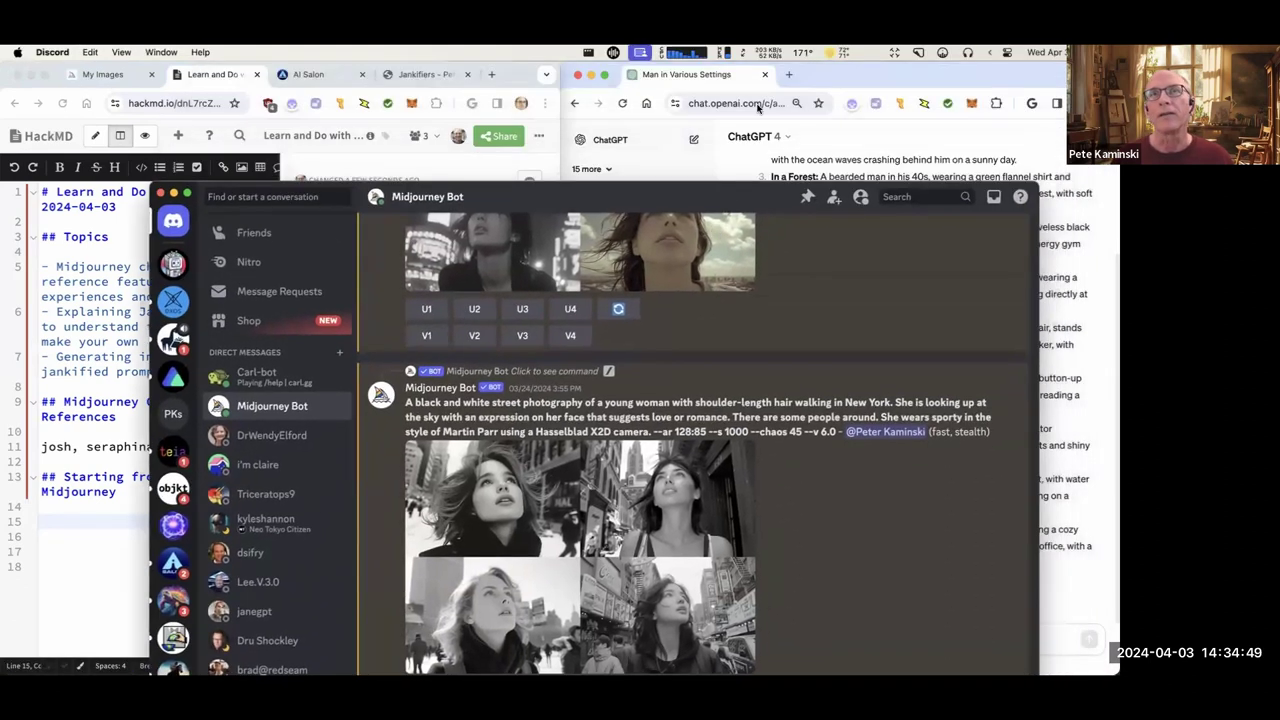
pyautogui.click(756, 86)
pyautogui.scroll(2, 763, 381)
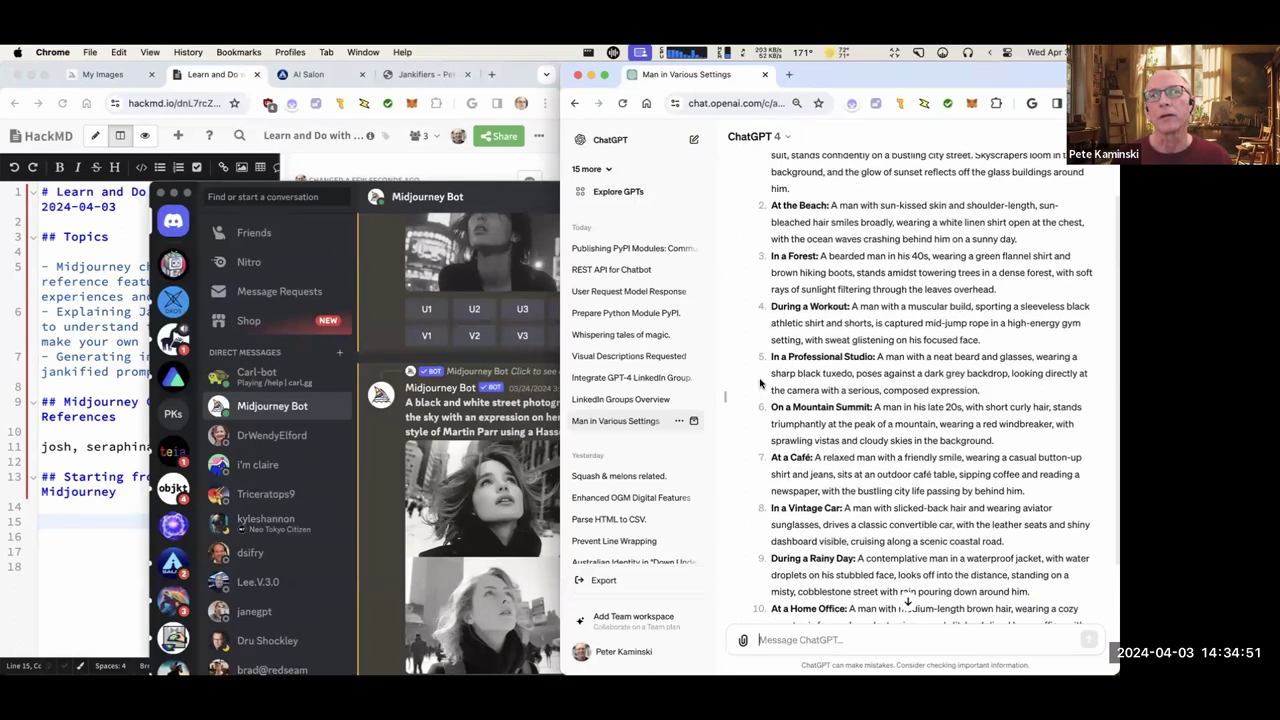
pyautogui.scroll(-2, 780, 392)
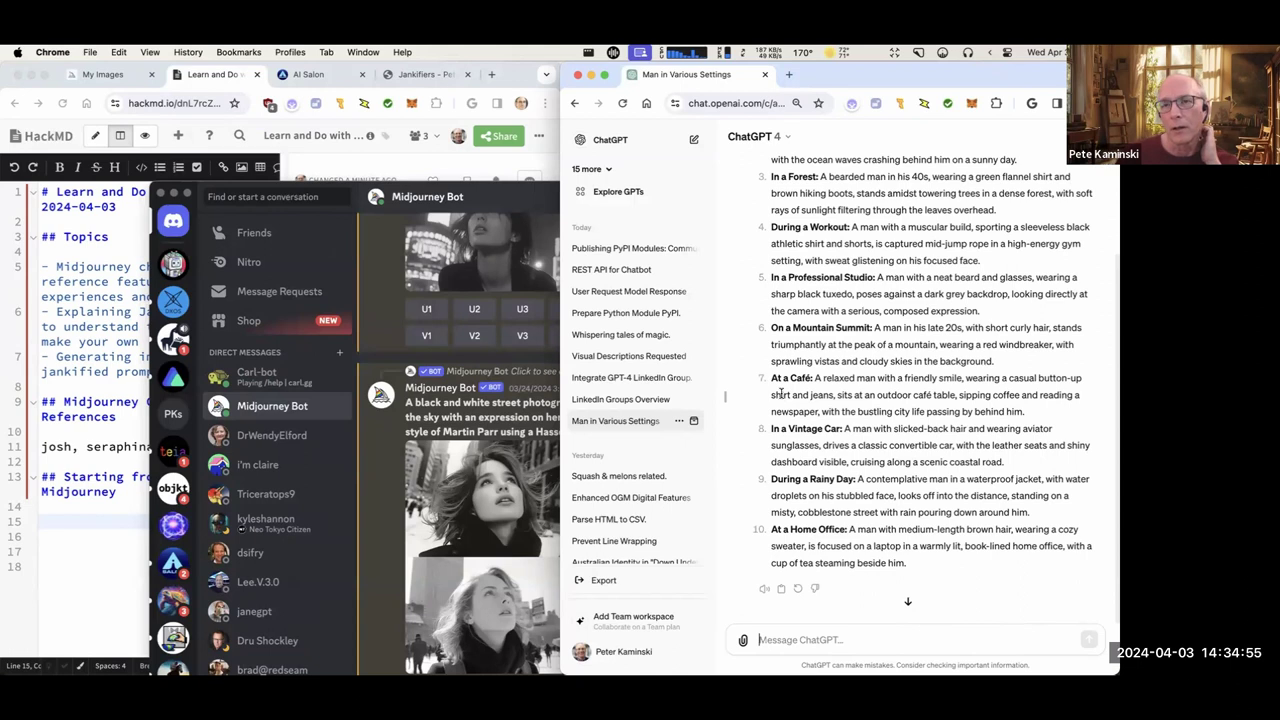
pyautogui.scroll(4, 800, 395)
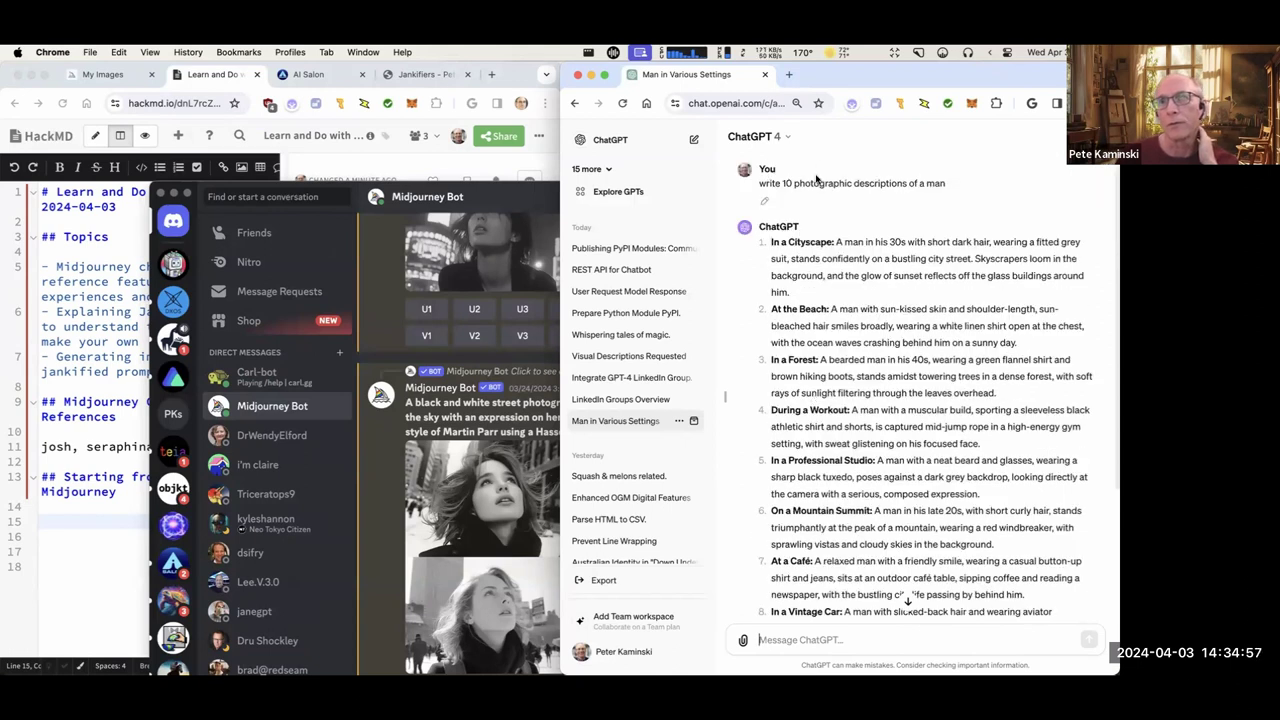
pyautogui.scroll(-2, 935, 240)
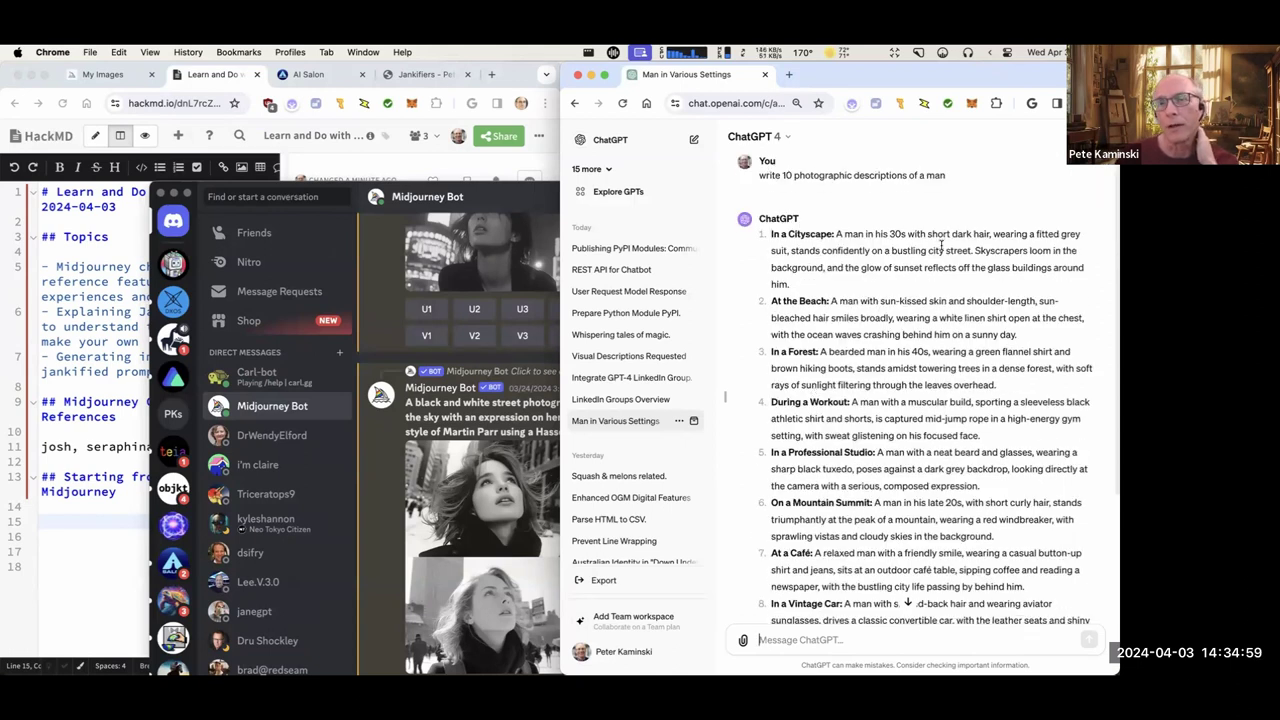
pyautogui.scroll(-3, 930, 345)
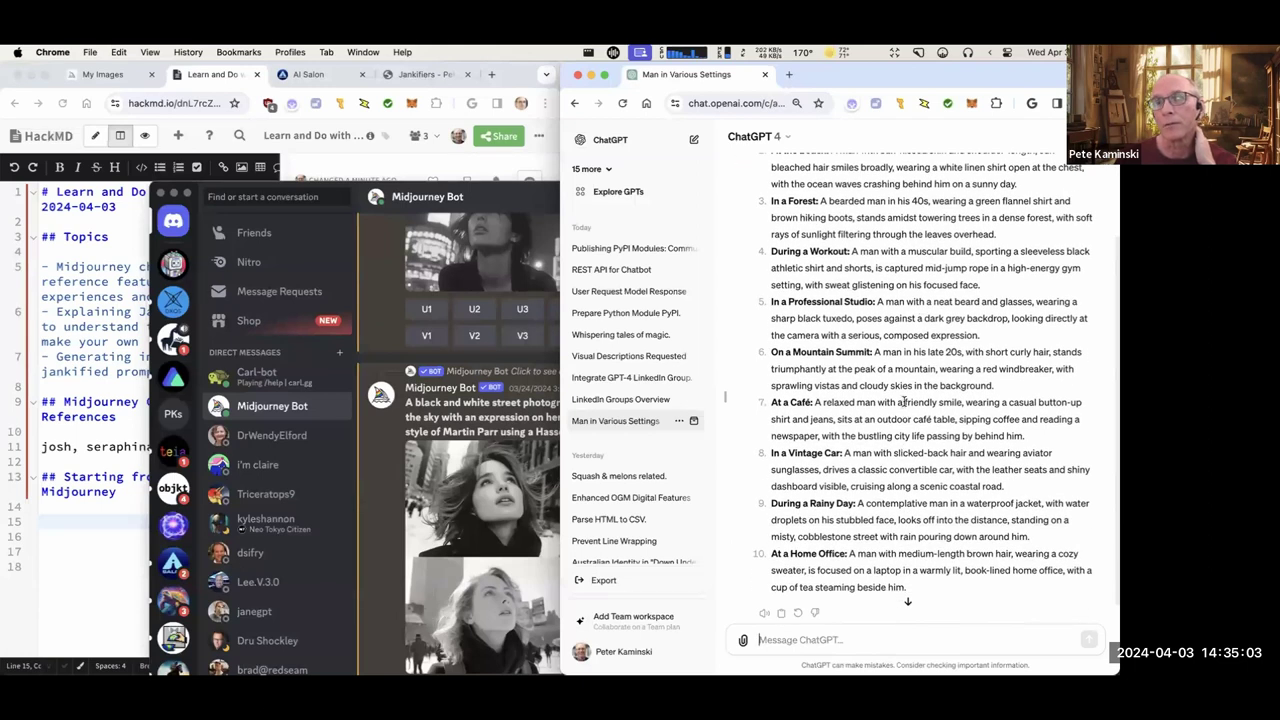
pyautogui.scroll(5, 900, 337)
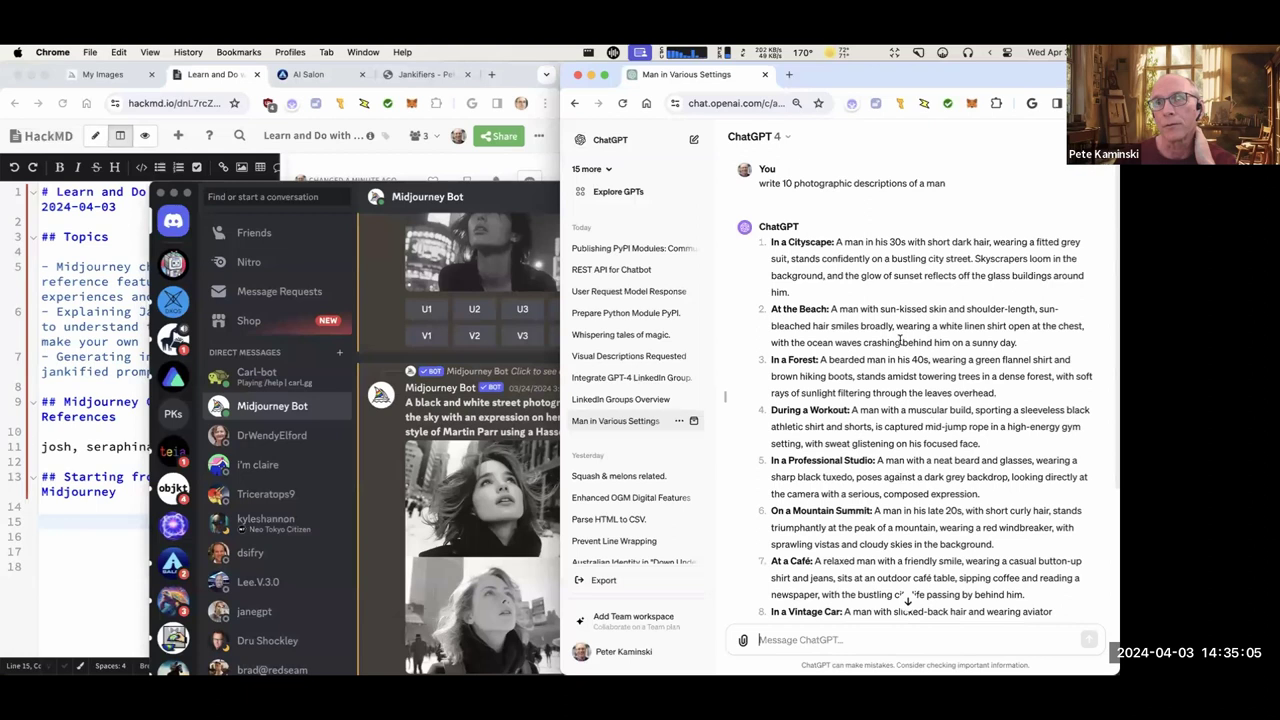
pyautogui.click(693, 139)
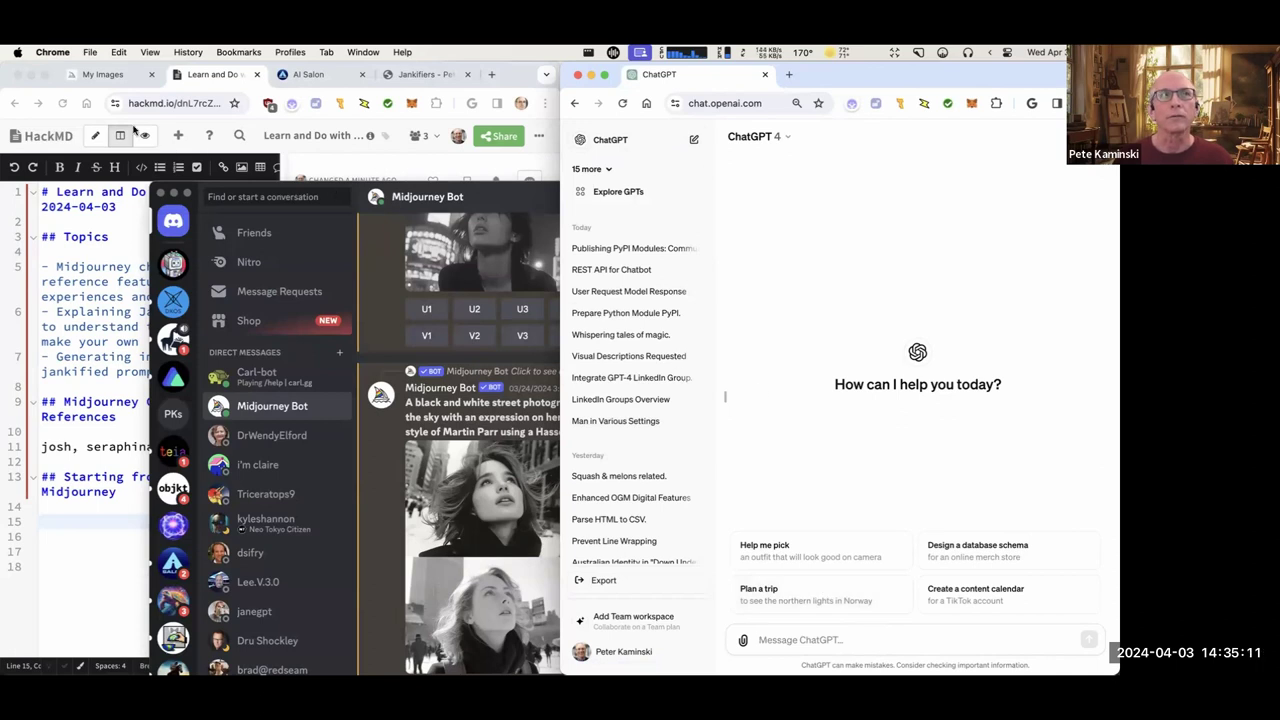
# Show the Midjourney archive in the narrowed browser window, switch to Discord and place its window beside ChatGPT.
pyautogui.click(100, 75)
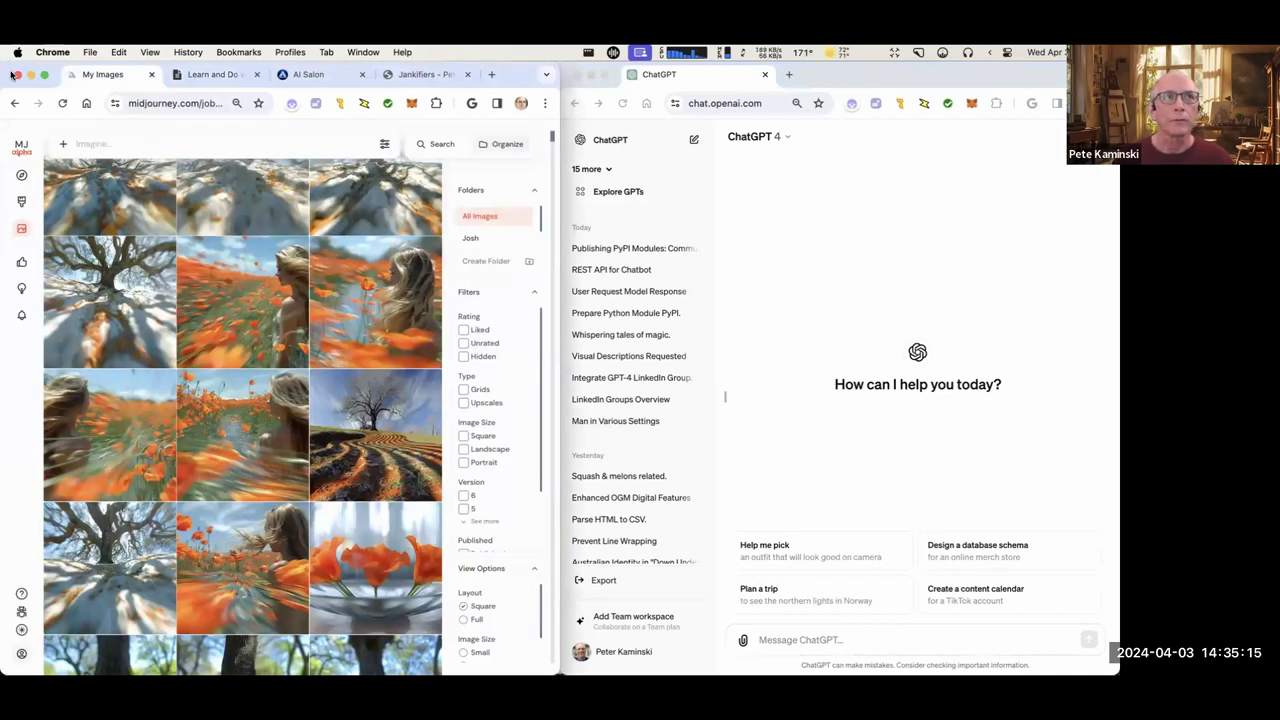
pyautogui.moveTo(171, 660)
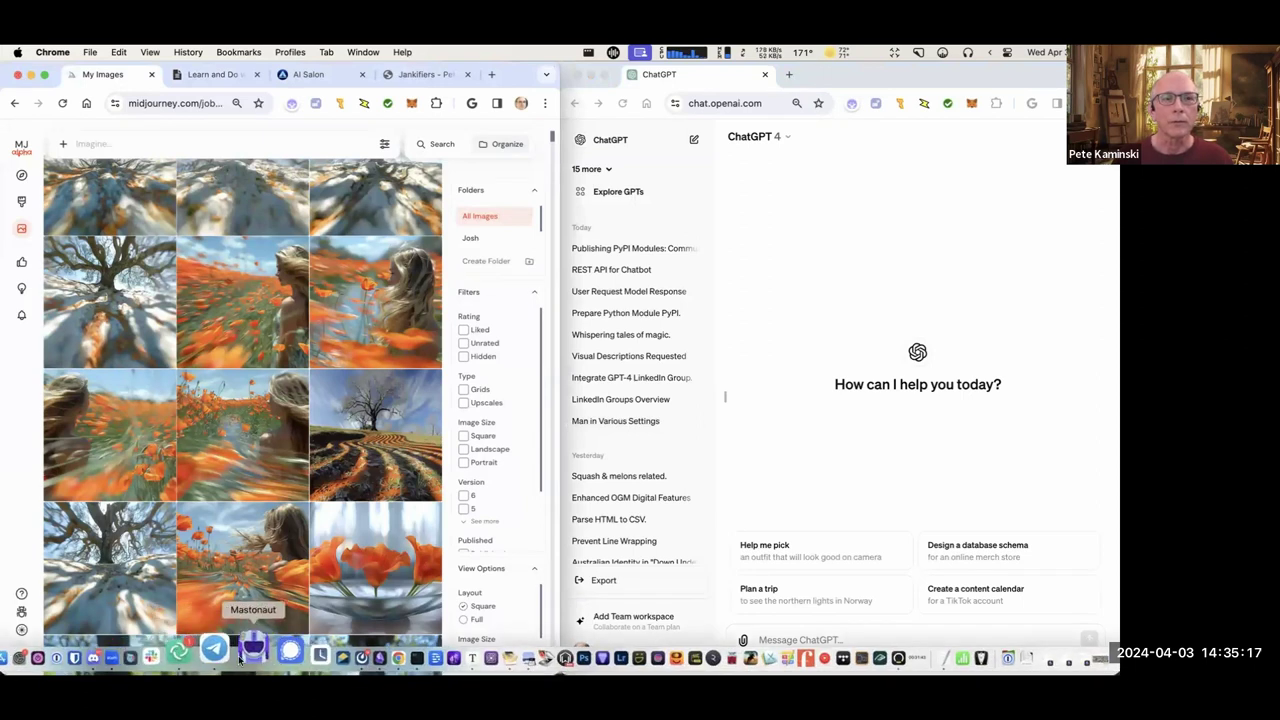
pyautogui.click(94, 656)
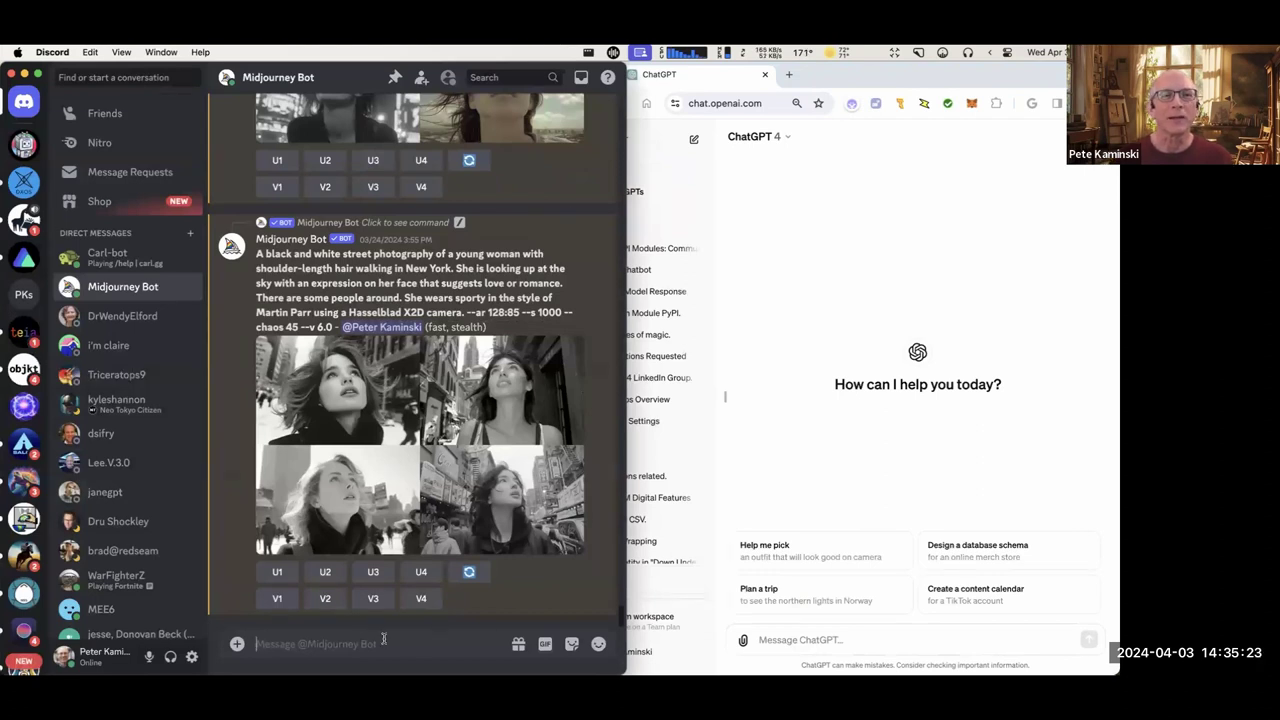
# Send the message "/image line drawing of a cute mushroom" to the Midjourney Bot.
pyautogui.write('/image a')
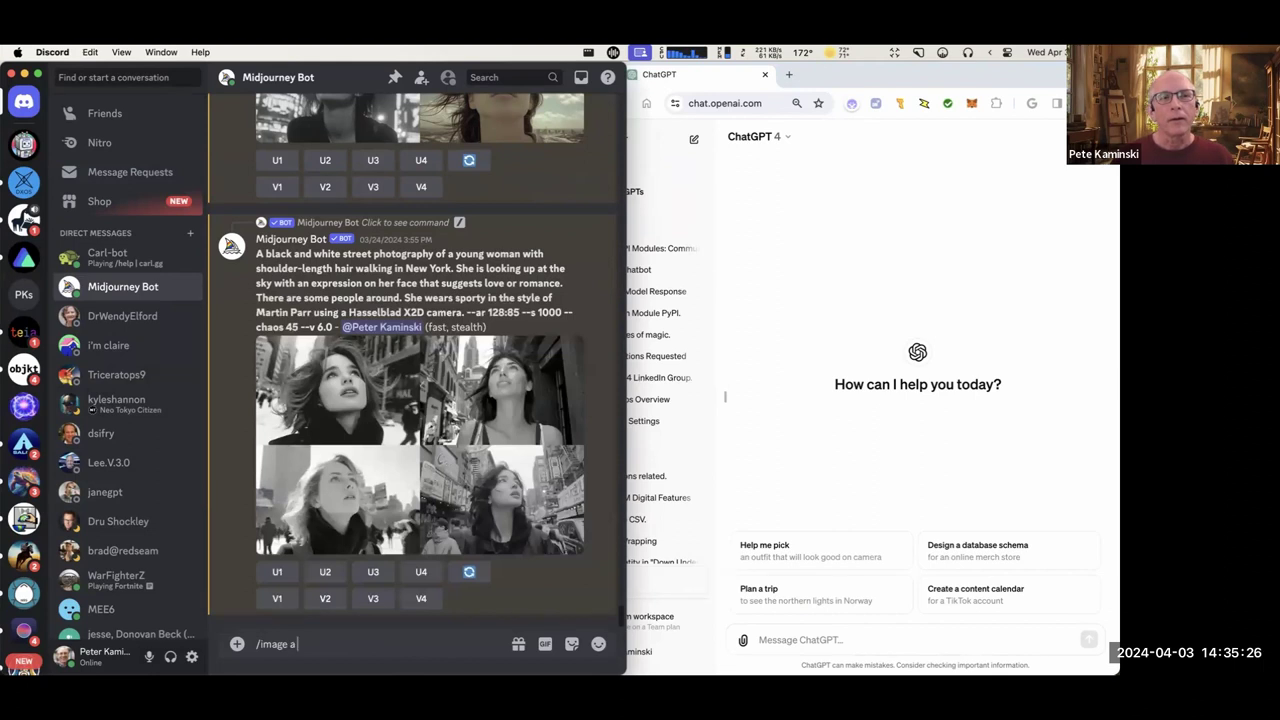
pyautogui.press('BackSpace')
pyautogui.write('line drawing of a c')
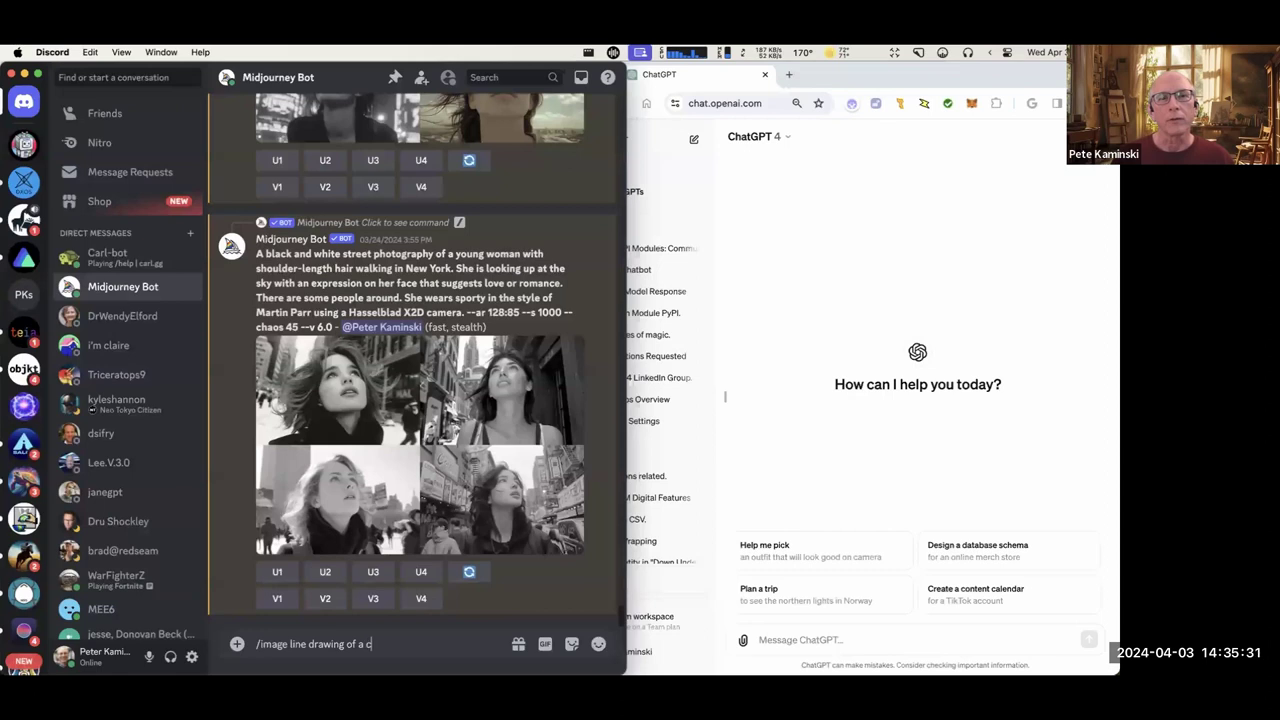
pyautogui.write('ute mushroom')
pyautogui.press('Return')
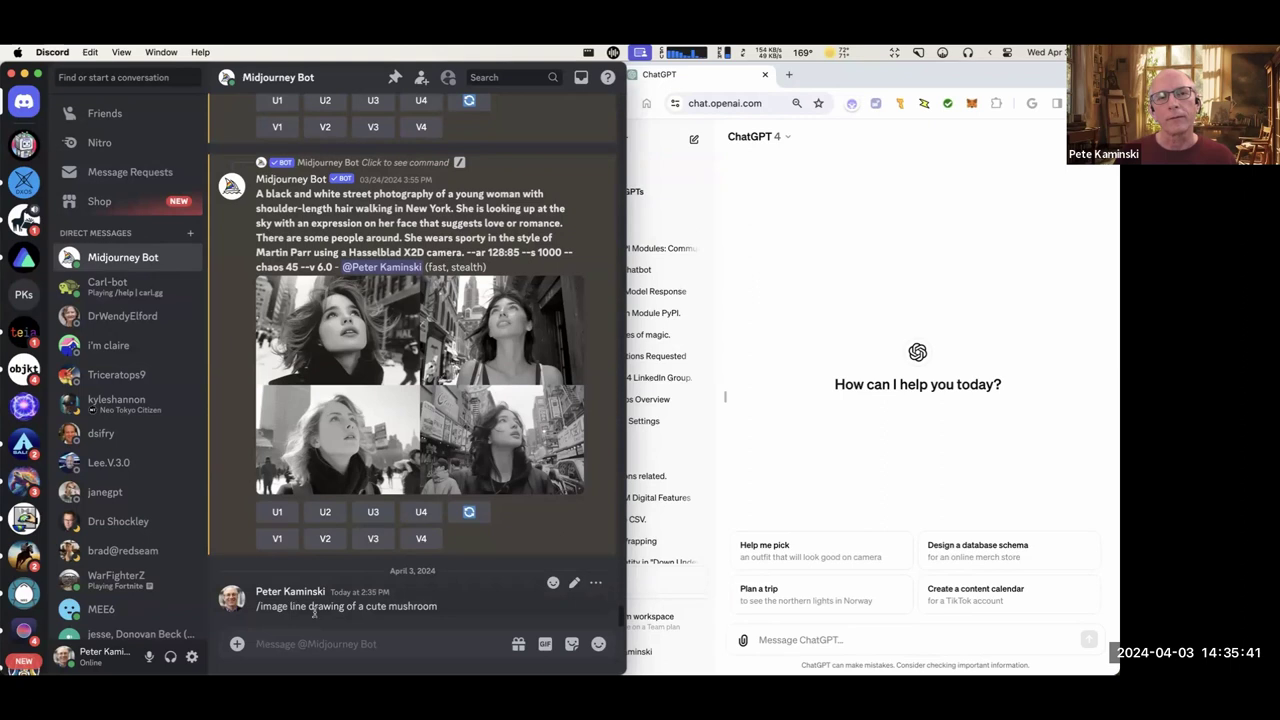
# Delete the sent message "/image line drawing of a cute mushroom" from the Midjourney Bot chat.
pyautogui.press('Up')
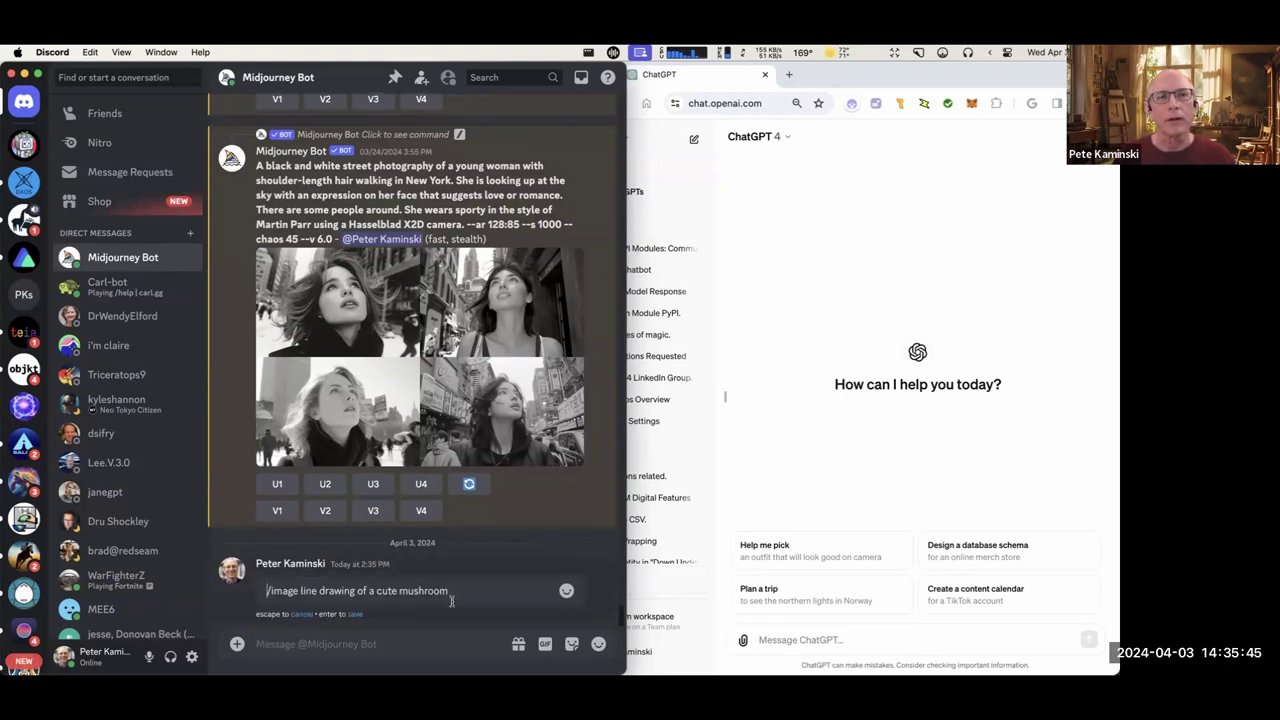
pyautogui.press('super+a')
pyautogui.press('BackSpace')
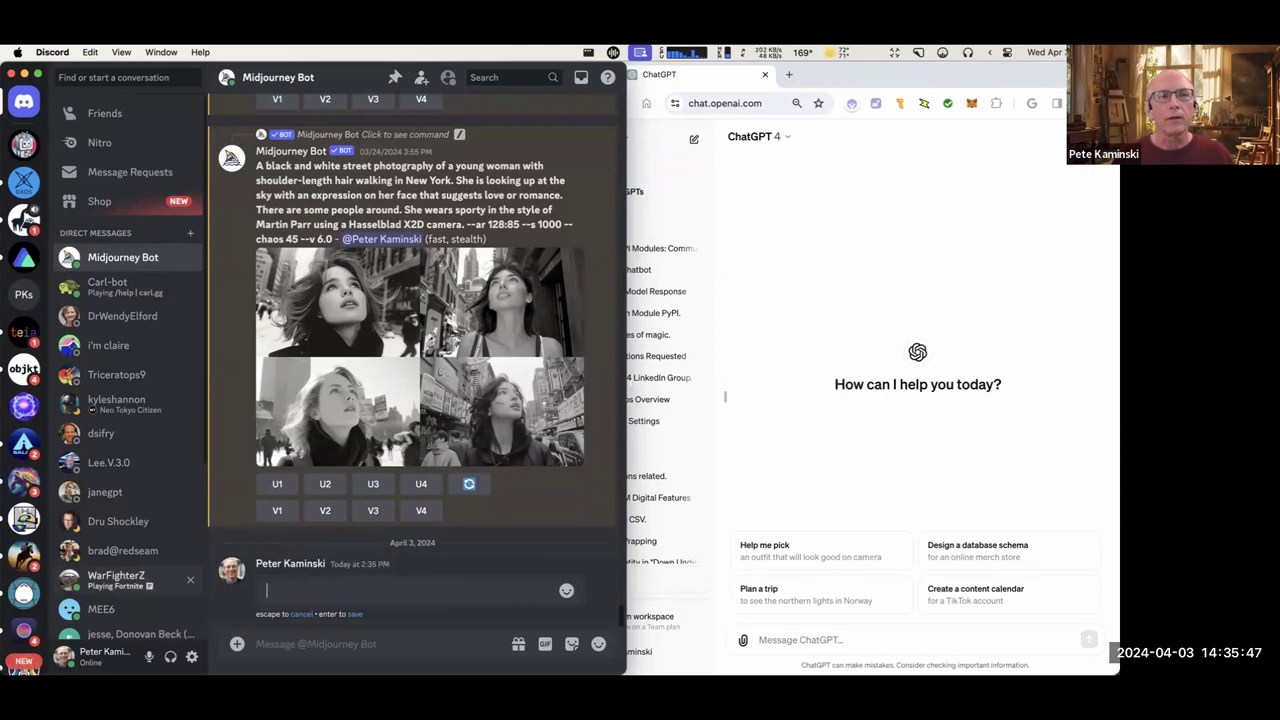
pyautogui.press('Return')
pyautogui.click(422, 441)
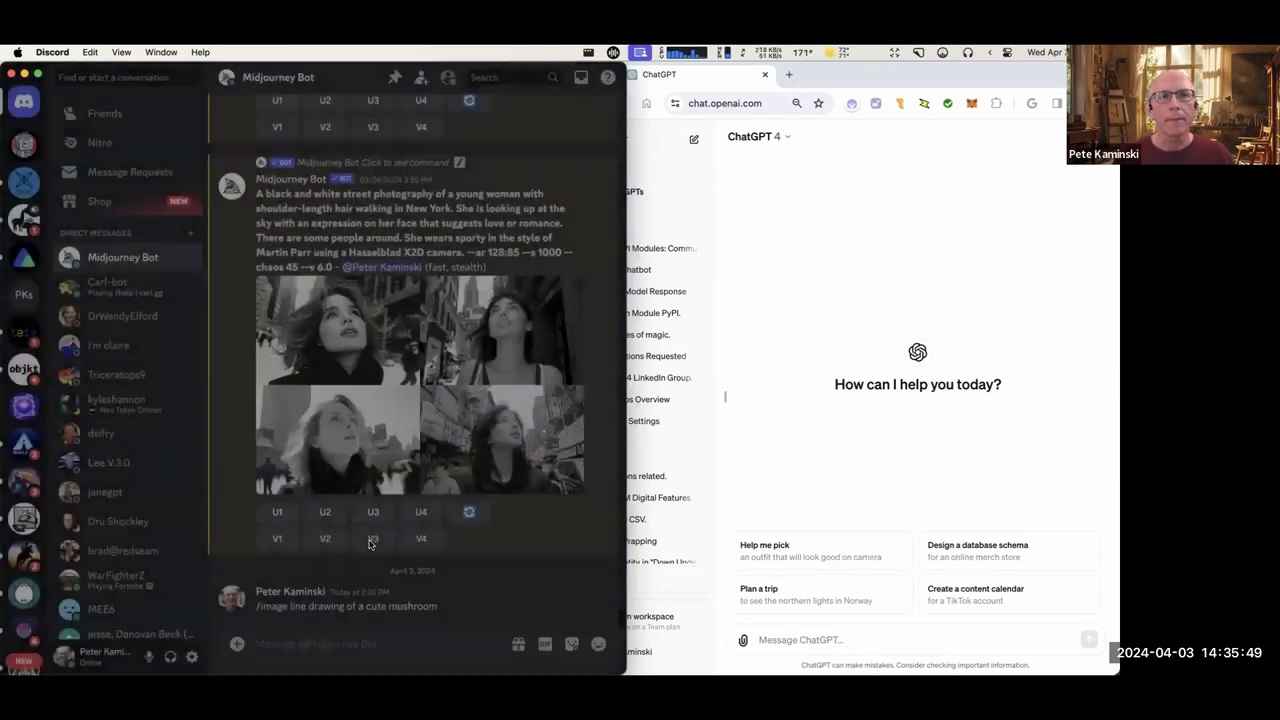
# Submit an /imagine command to the Midjourney Bot with the prompt "line drawing of a cute mushroom".
pyautogui.write('/im')
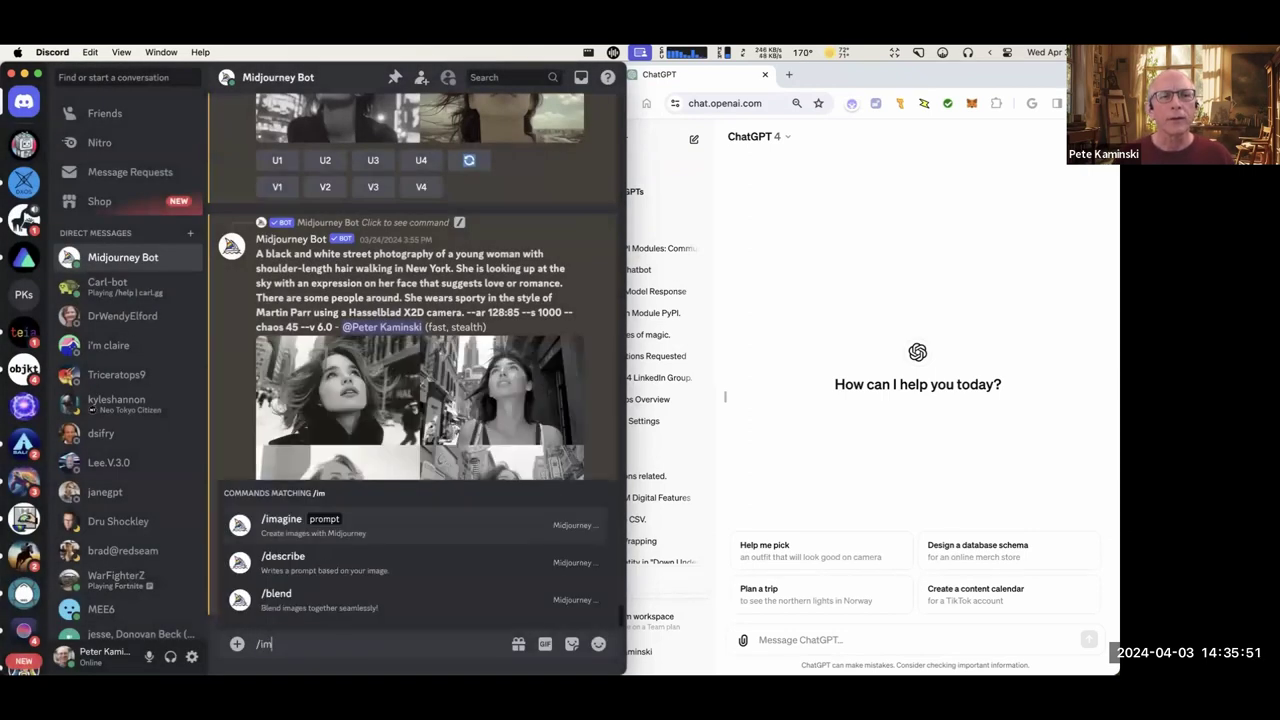
pyautogui.press('Return')
pyautogui.write('line dra')
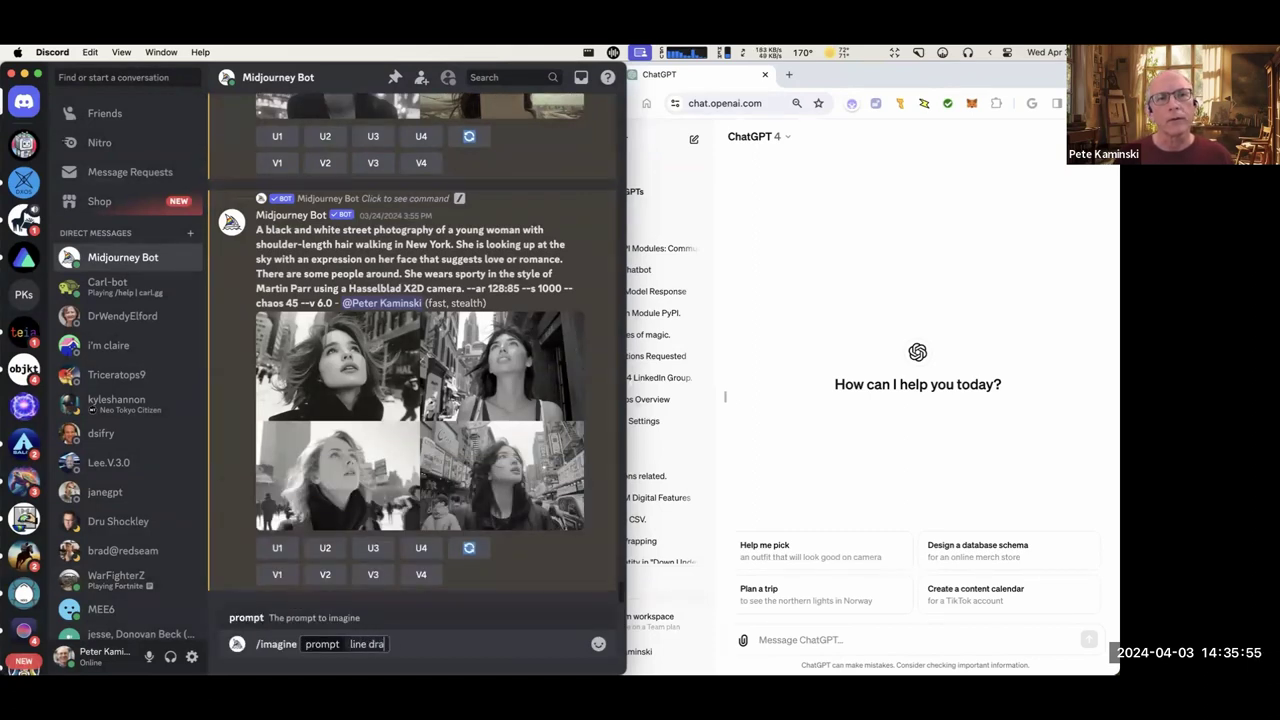
pyautogui.write('wing of a cute musro')
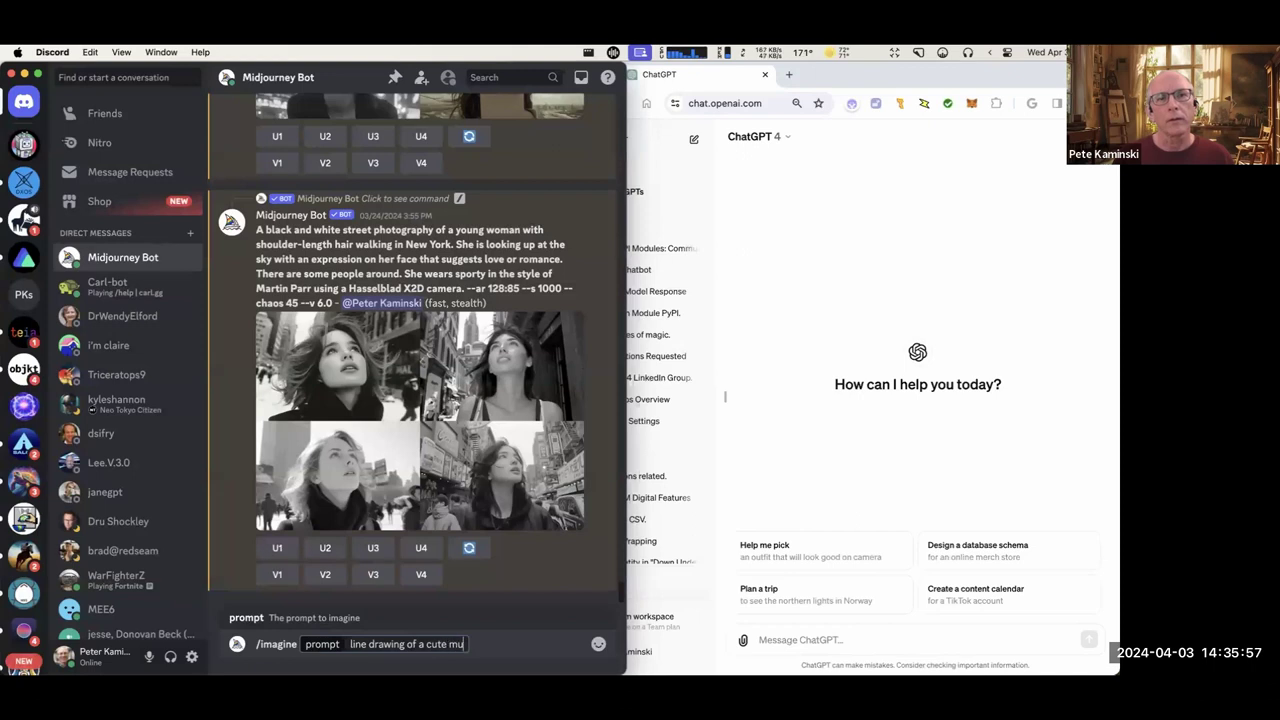
pyautogui.press('BackSpace')
pyautogui.press('BackSpace')
pyautogui.write('hroom')
pyautogui.press('Return')
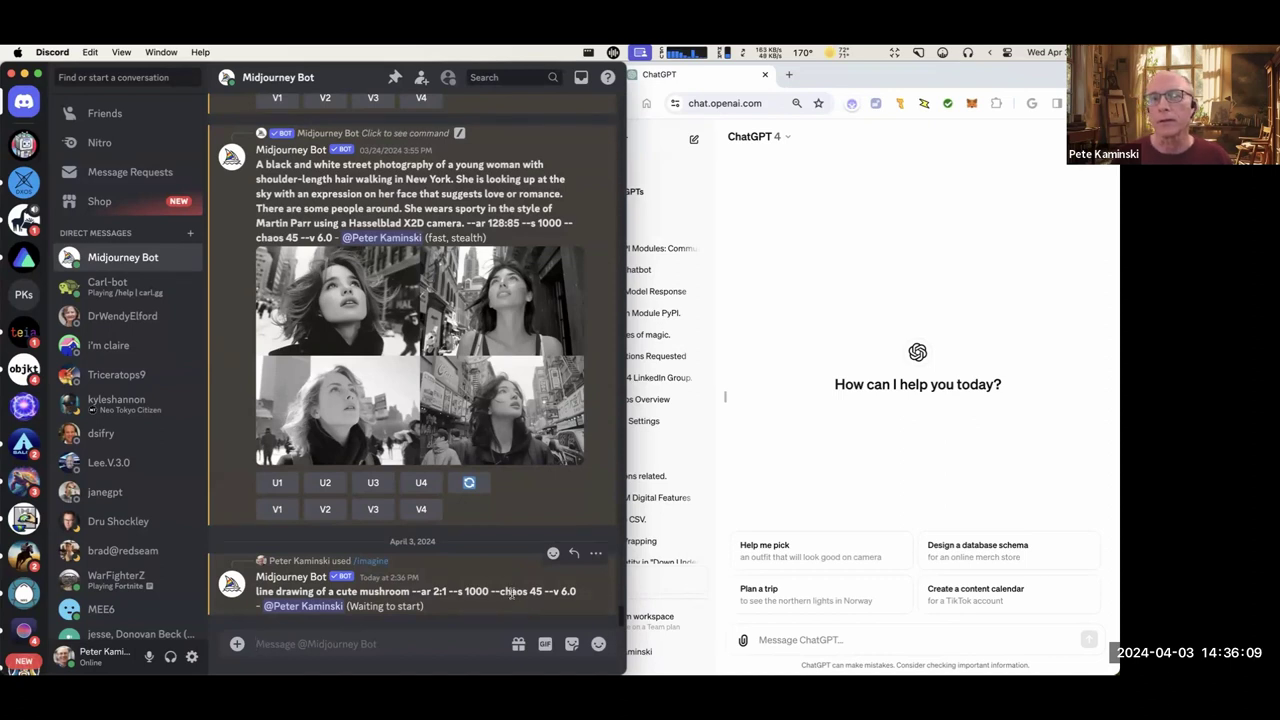
pyautogui.write('/im')
pyautogui.press('Return')
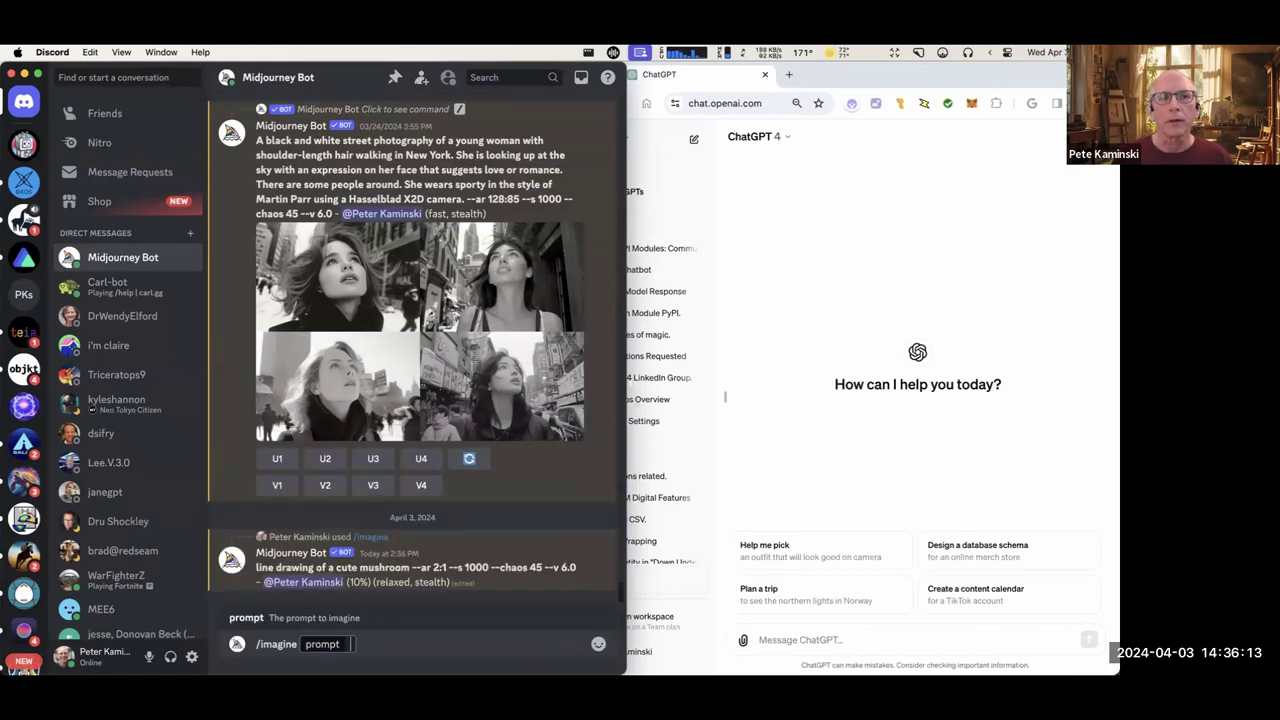
pyautogui.press('BackSpace')
pyautogui.press('BackSpace')
pyautogui.press('BackSpace')
pyautogui.press('BackSpace')
pyautogui.press('BackSpace')
pyautogui.press('BackSpace')
pyautogui.press('BackSpace')
pyautogui.press('BackSpace')
# Switch Midjourney to fast mode with the /fast command.
pyautogui.write('fast')
pyautogui.press('Return')
pyautogui.press('Return')
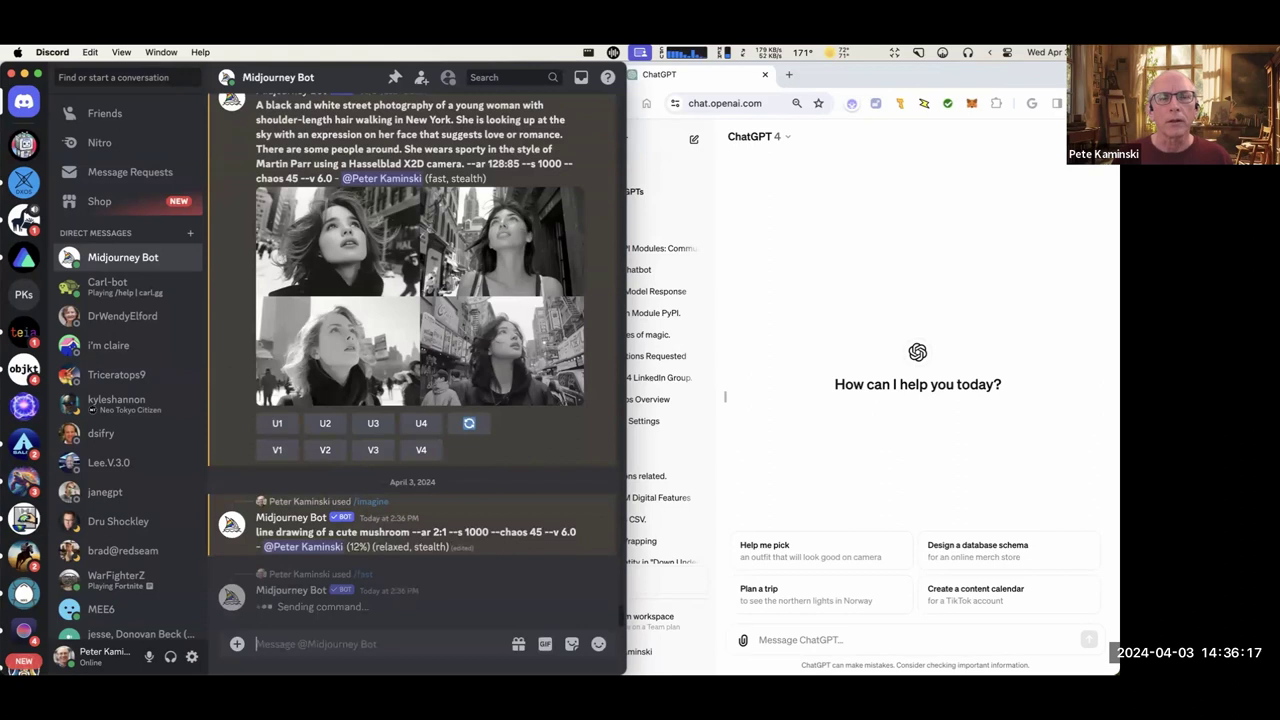
# Submit another /imagine command with the prompt "line drawing of a cute mushroom --chaos 0".
pyautogui.write('/im')
pyautogui.press('Return')
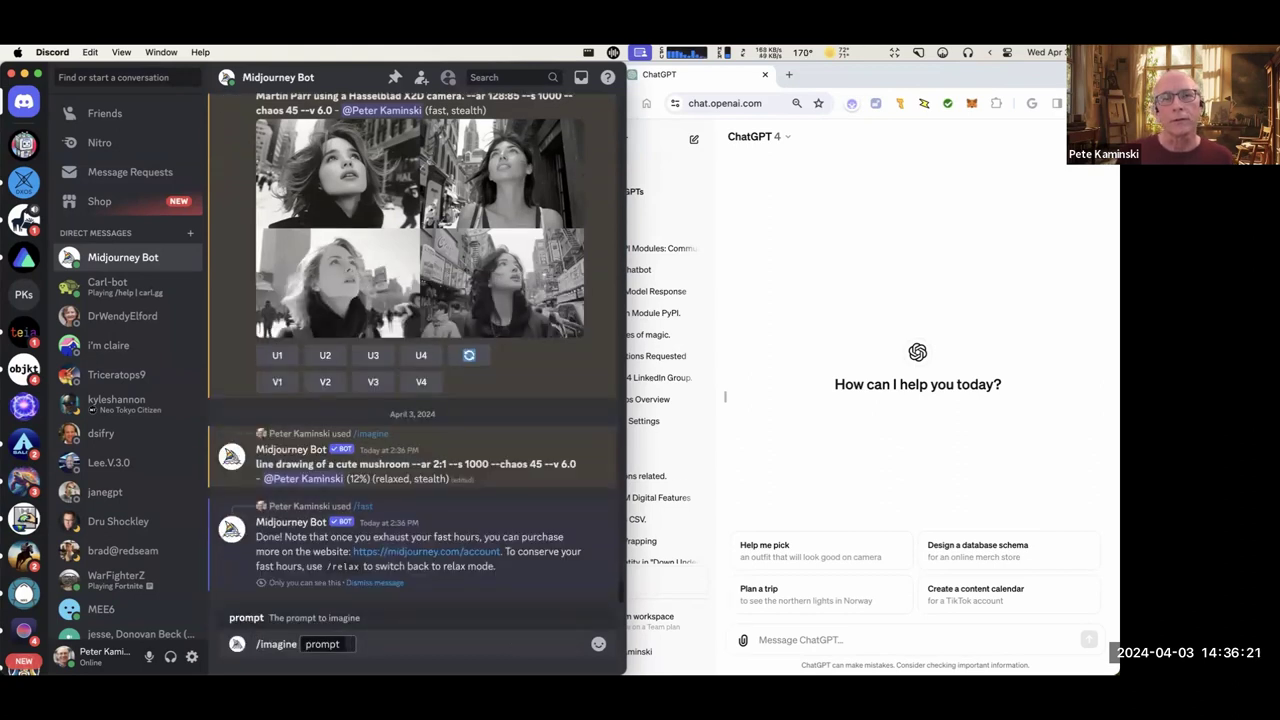
pyautogui.write('line draw')
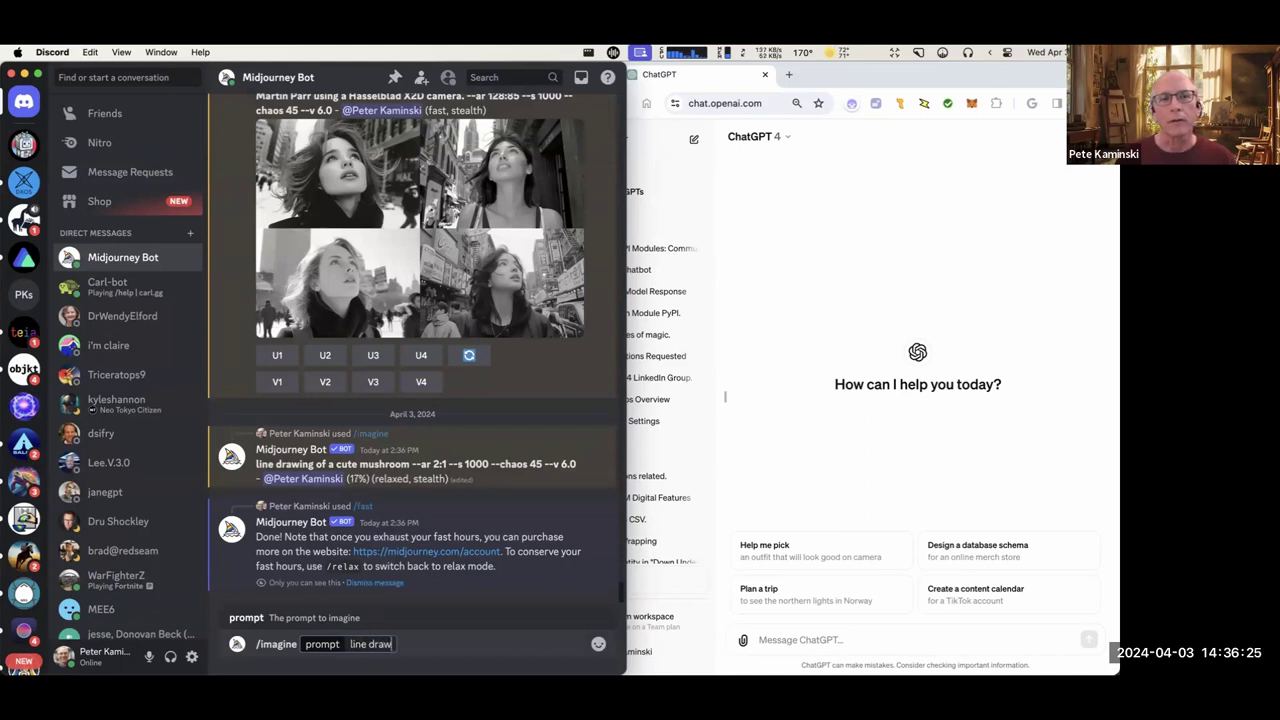
pyautogui.write('ing of a')
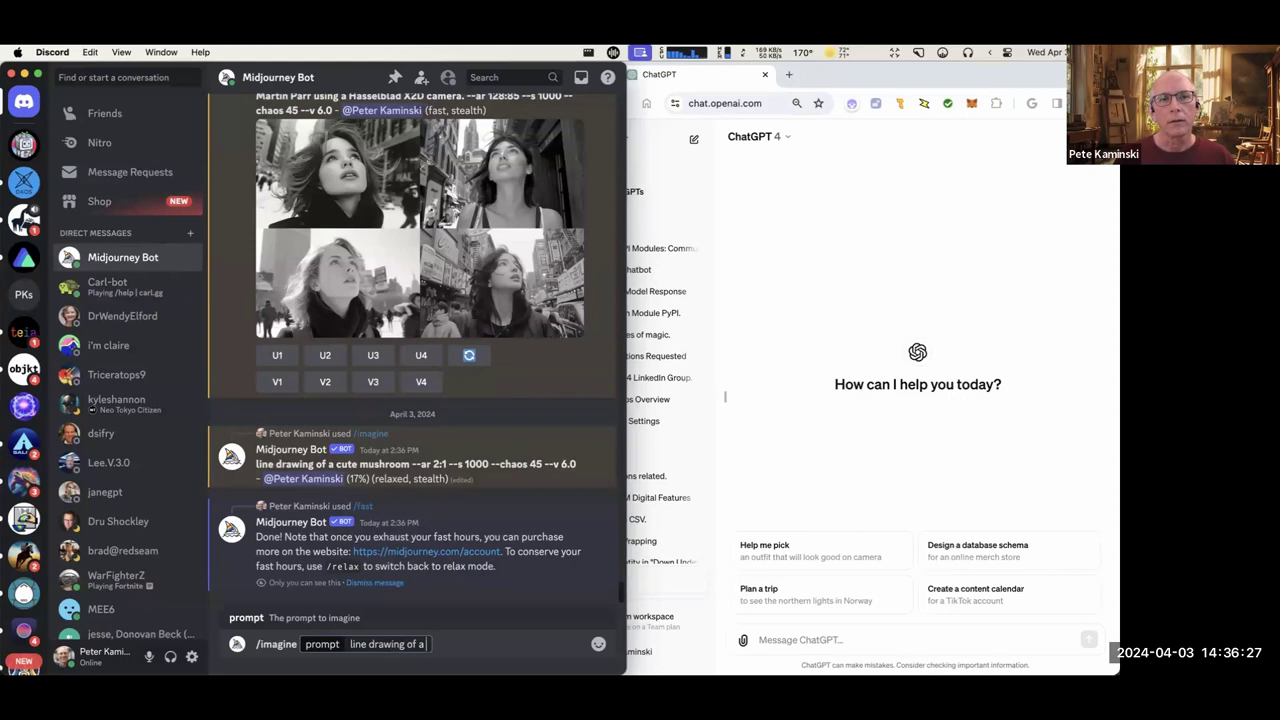
pyautogui.write(' cute mushroom --char')
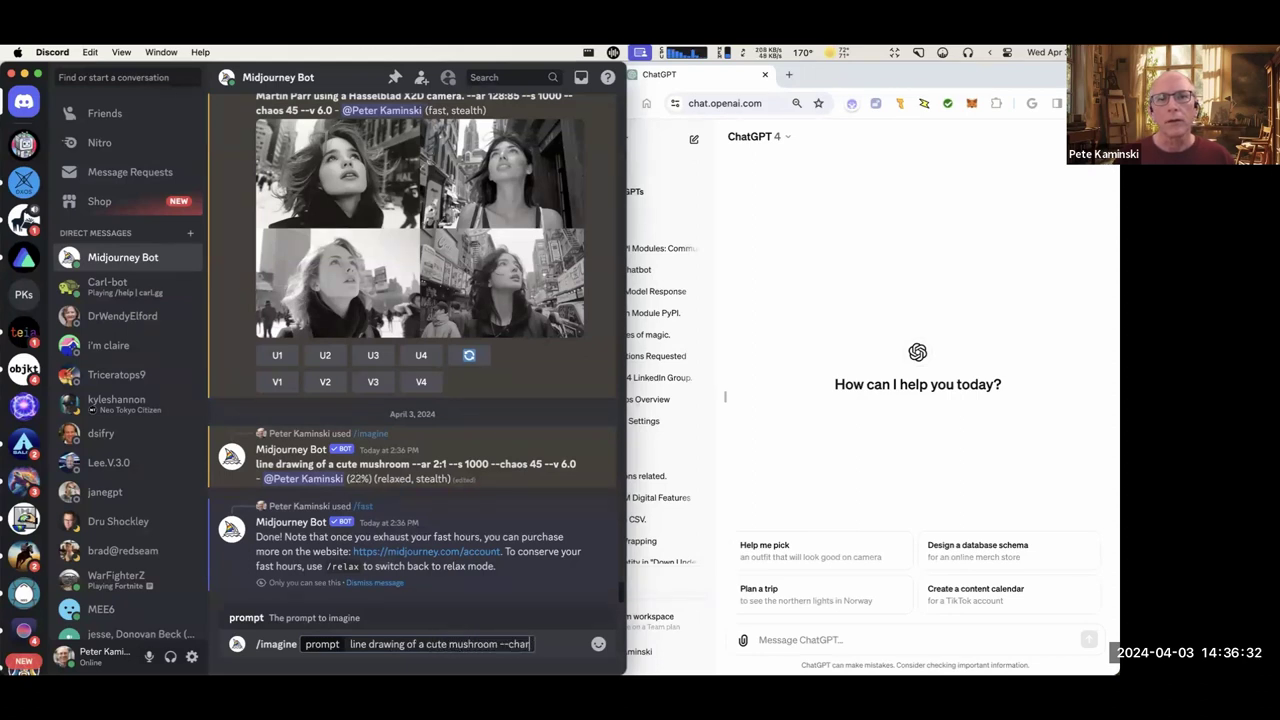
pyautogui.press('BackSpace')
pyautogui.write('os o0')
pyautogui.press('BackSpace')
pyautogui.press('BackSpace')
pyautogui.write('0')
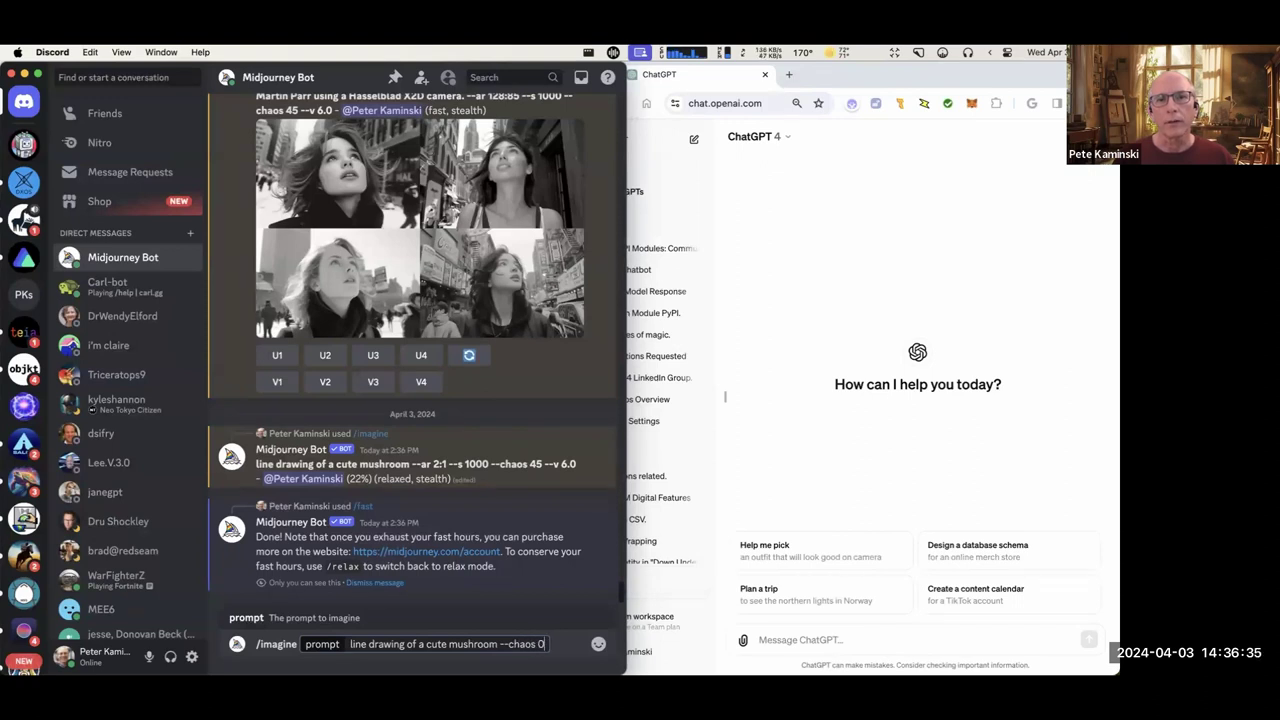
pyautogui.press('Return')
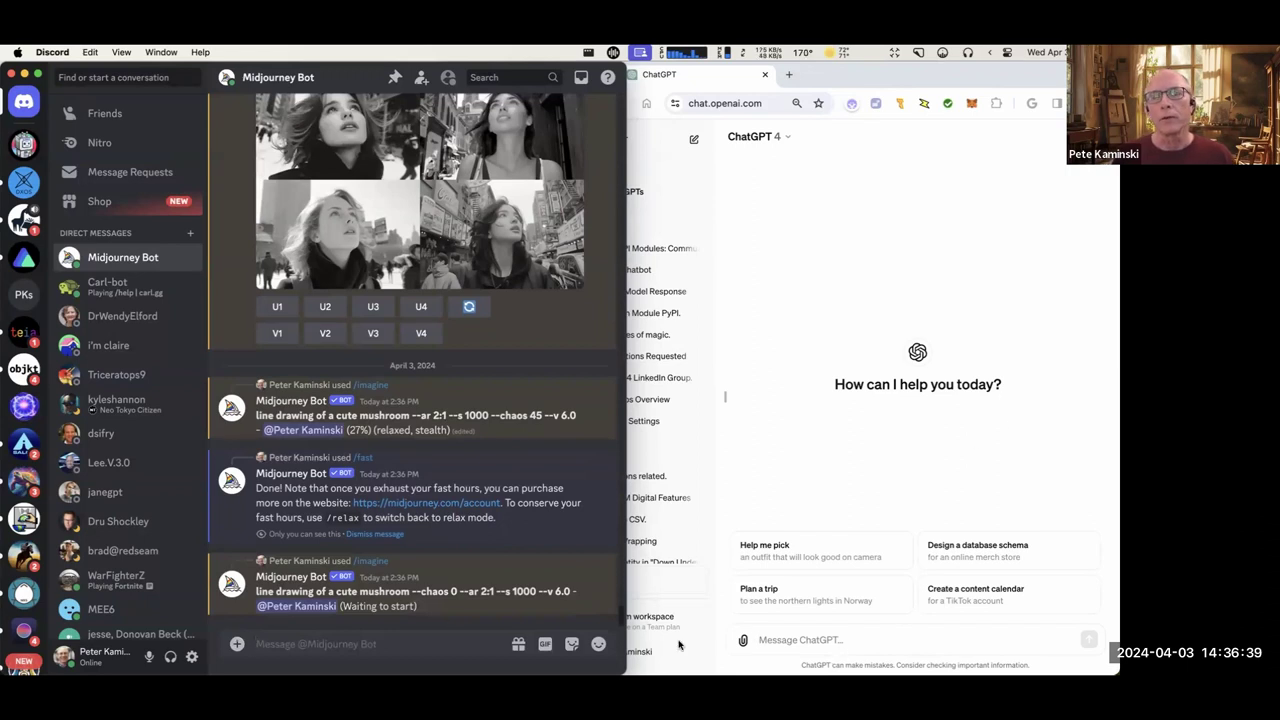
# Switch to ChatGPT and ask "i want a line drawing of a cute mushroom. what approaches should i take?".
pyautogui.click(820, 639)
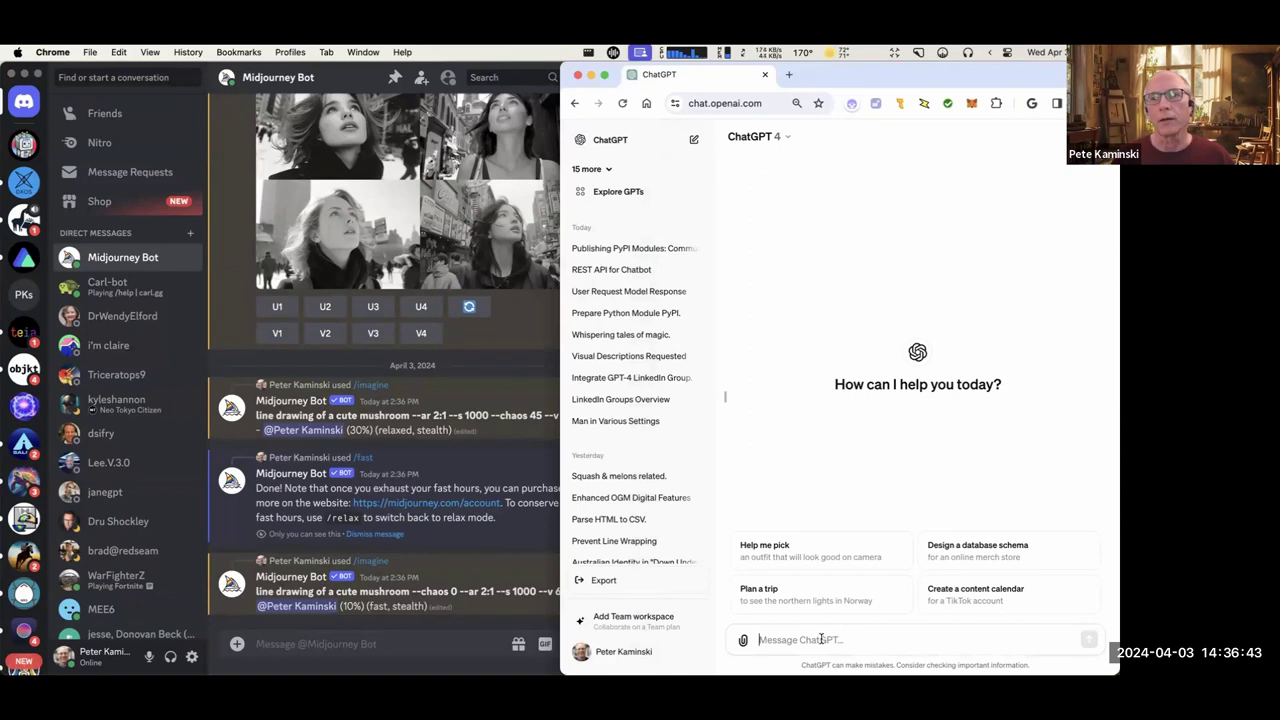
pyautogui.write('i want a line')
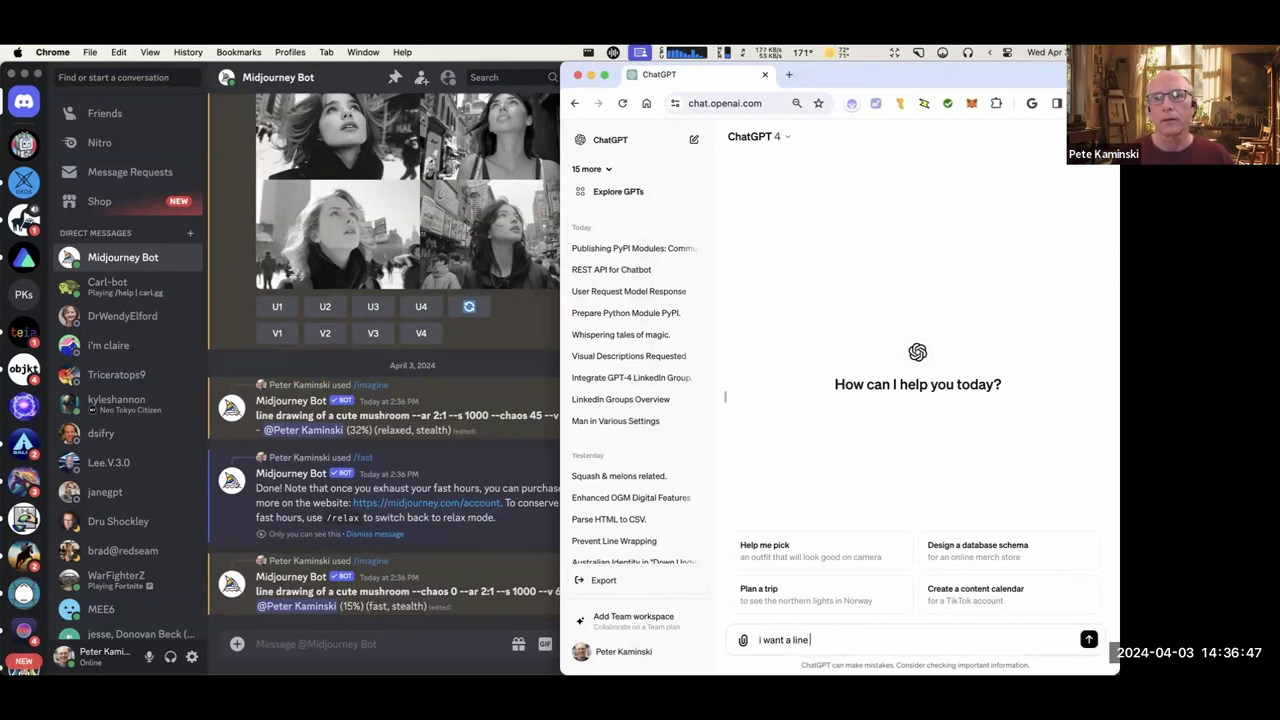
pyautogui.write(' drawing of a cute mushrom.')
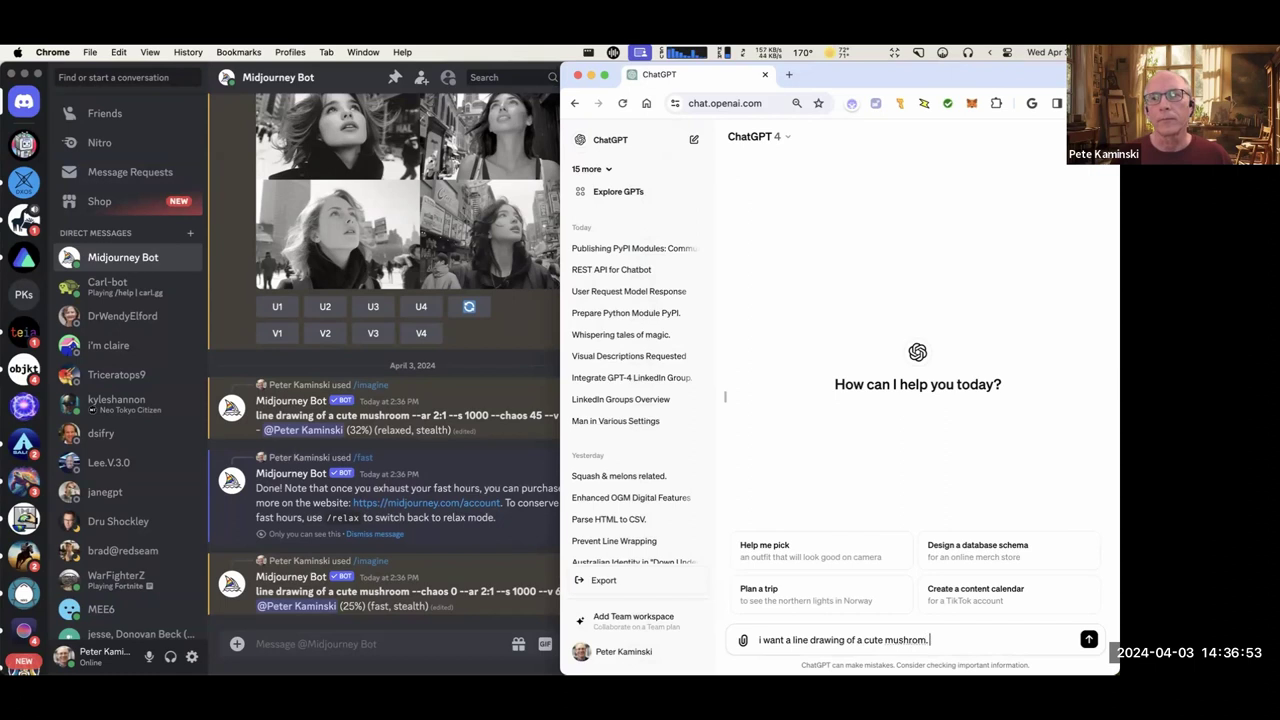
pyautogui.write('. what appraoaches should i take?')
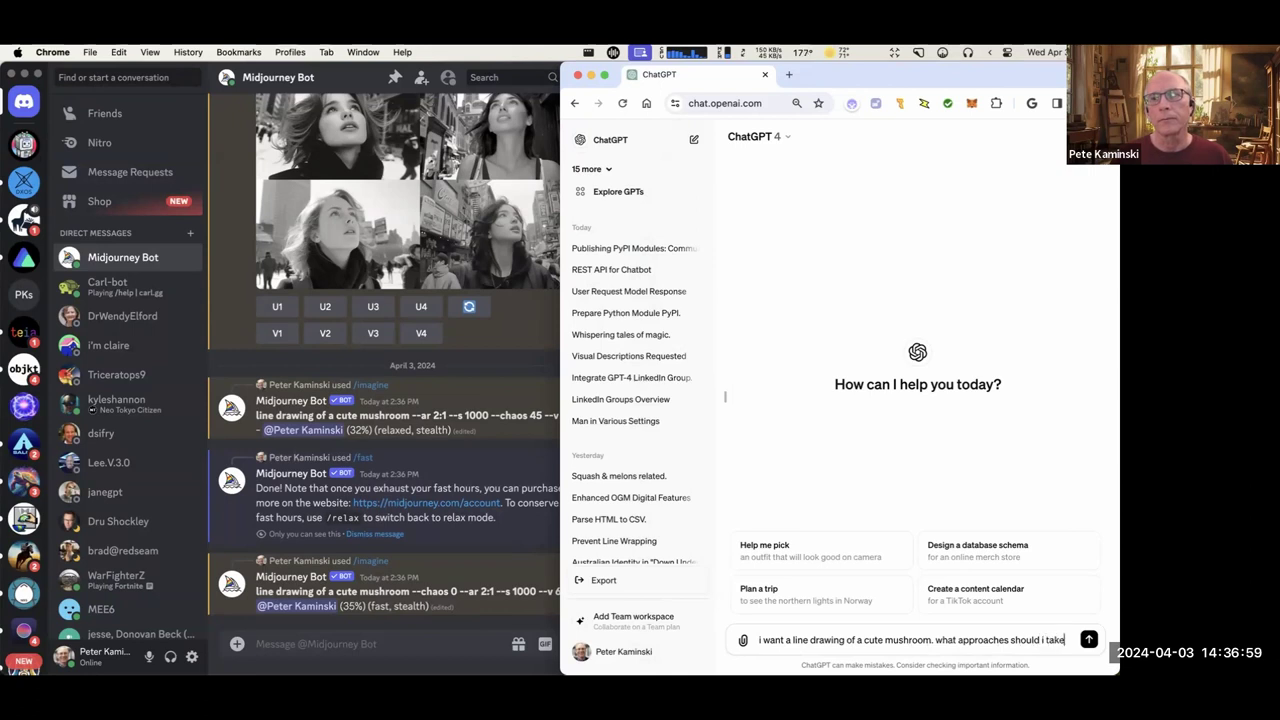
pyautogui.press('Return')
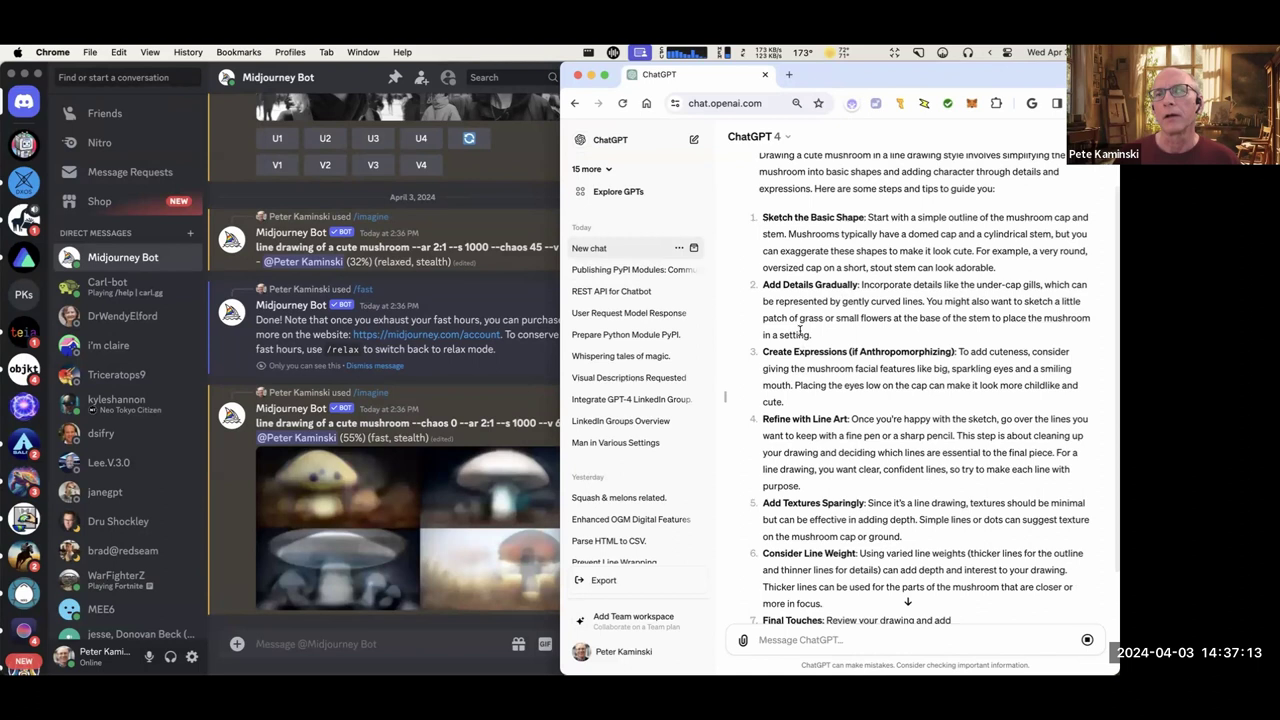
# Read through ChatGPT's steps and tips for making a line drawing of a cute mushroom.
pyautogui.scroll(3, 806, 331)
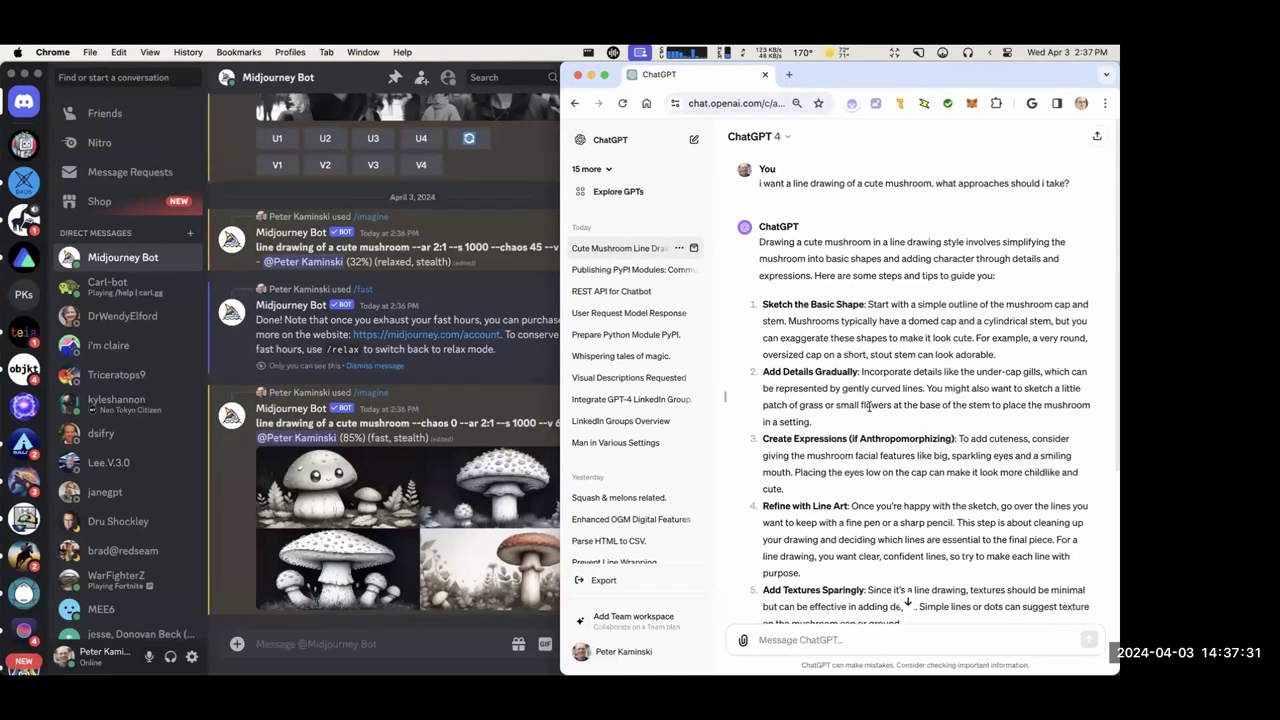
pyautogui.scroll(-2, 868, 405)
pyautogui.scroll(-1, 868, 405)
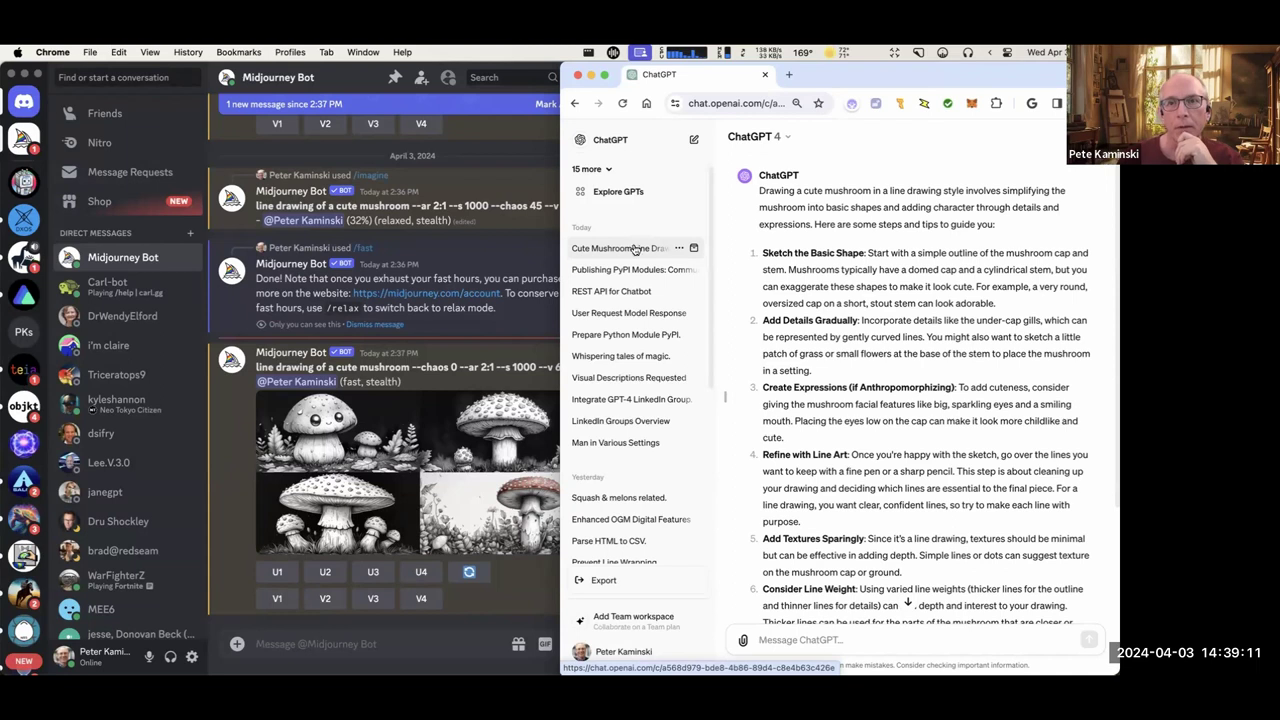
pyautogui.scroll(-1, 797, 252)
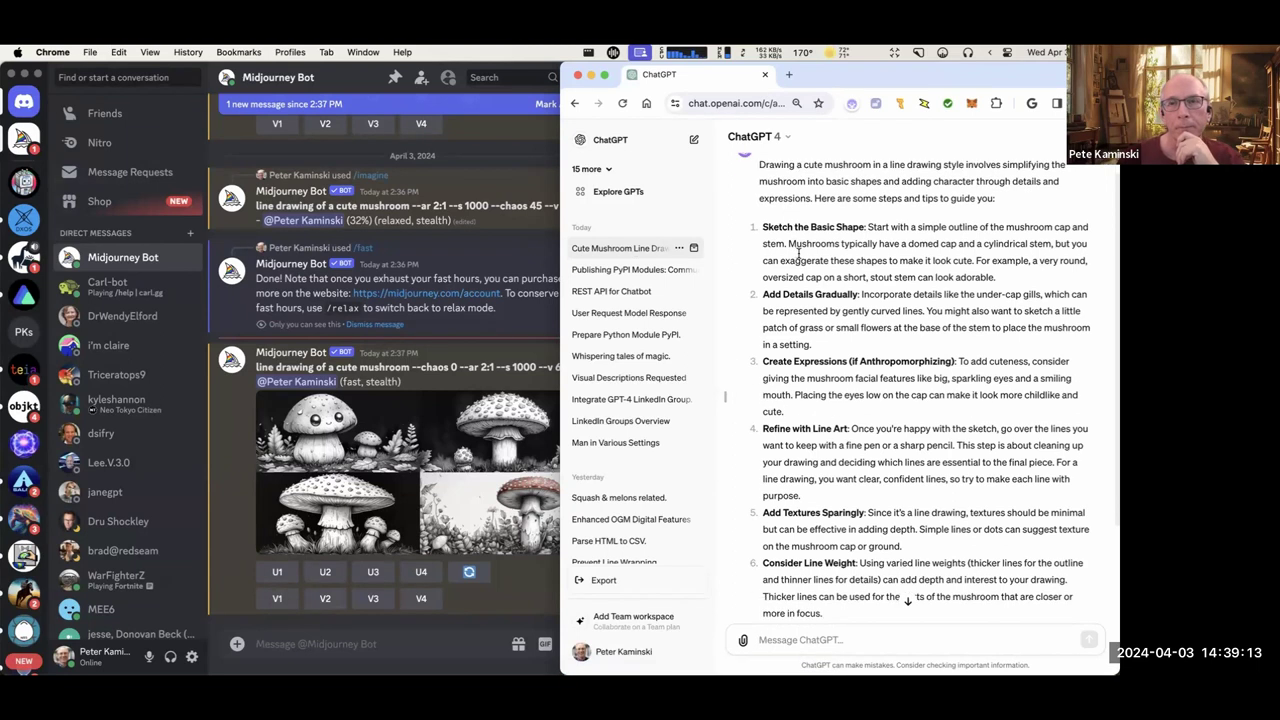
pyautogui.scroll(-5, 798, 252)
pyautogui.scroll(5, 798, 292)
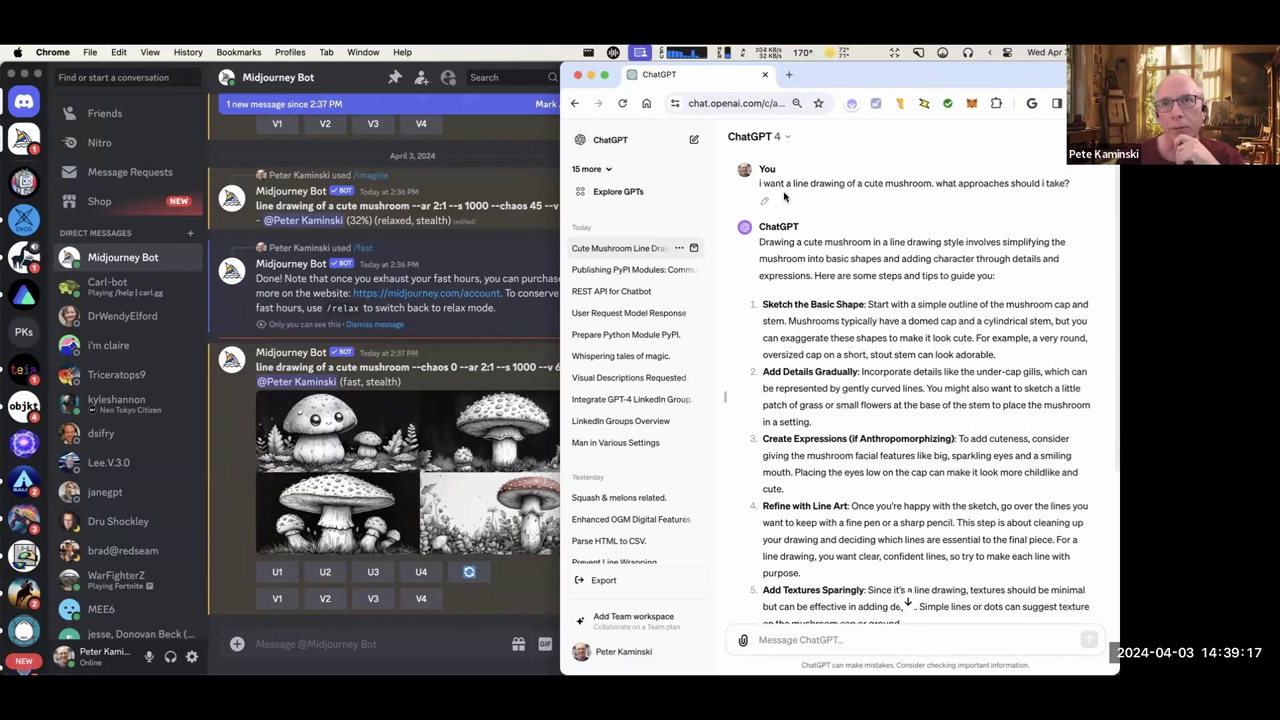
pyautogui.scroll(-1, 792, 204)
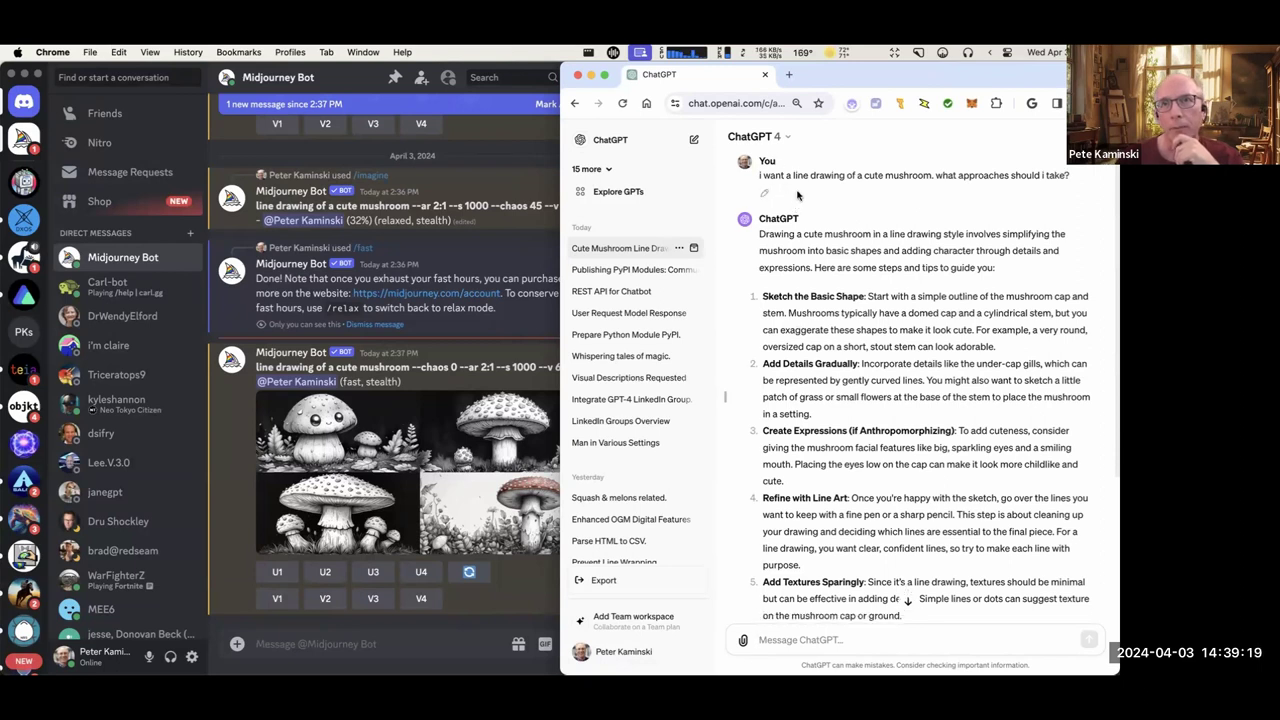
pyautogui.scroll(-5, 914, 226)
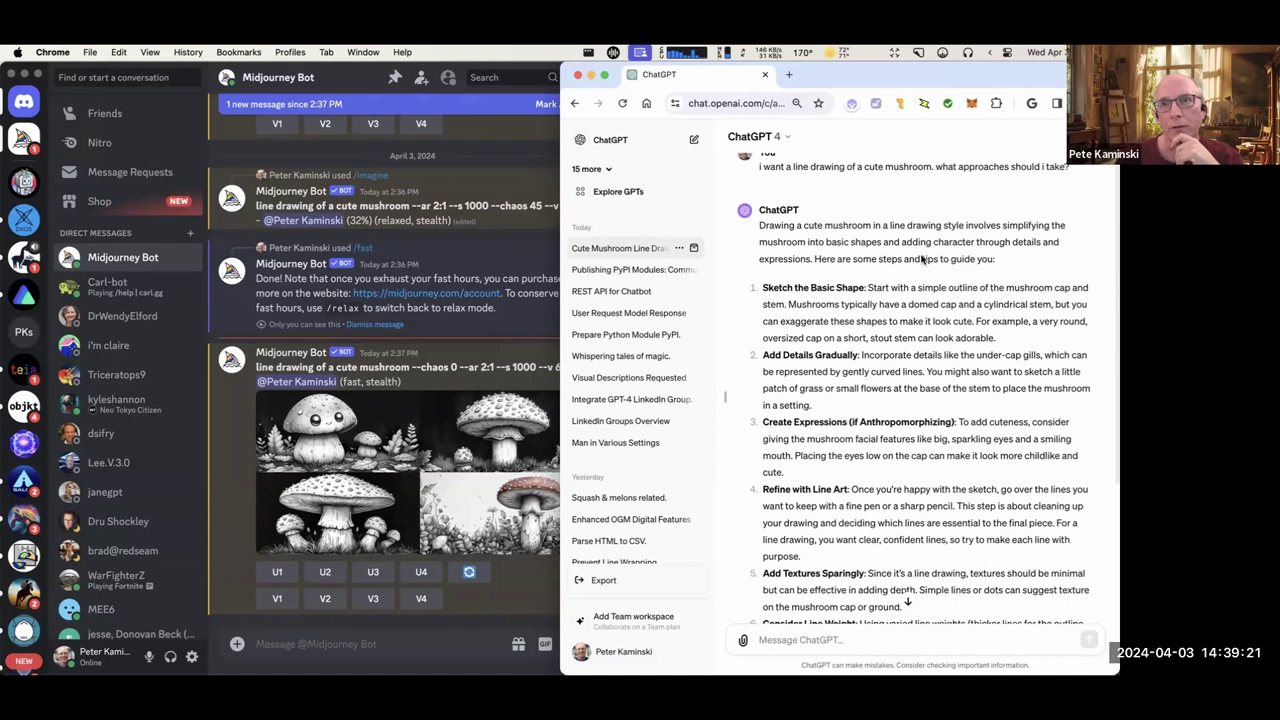
pyautogui.scroll(-2, 913, 333)
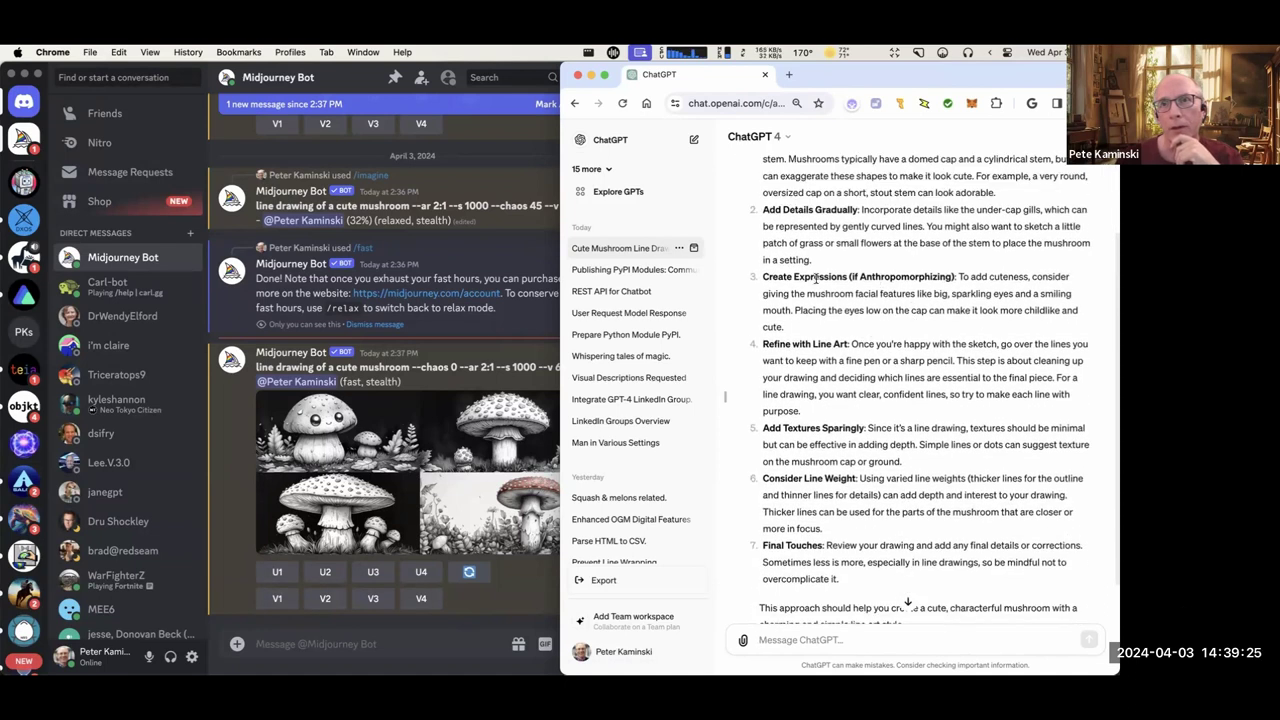
pyautogui.scroll(-3, 825, 293)
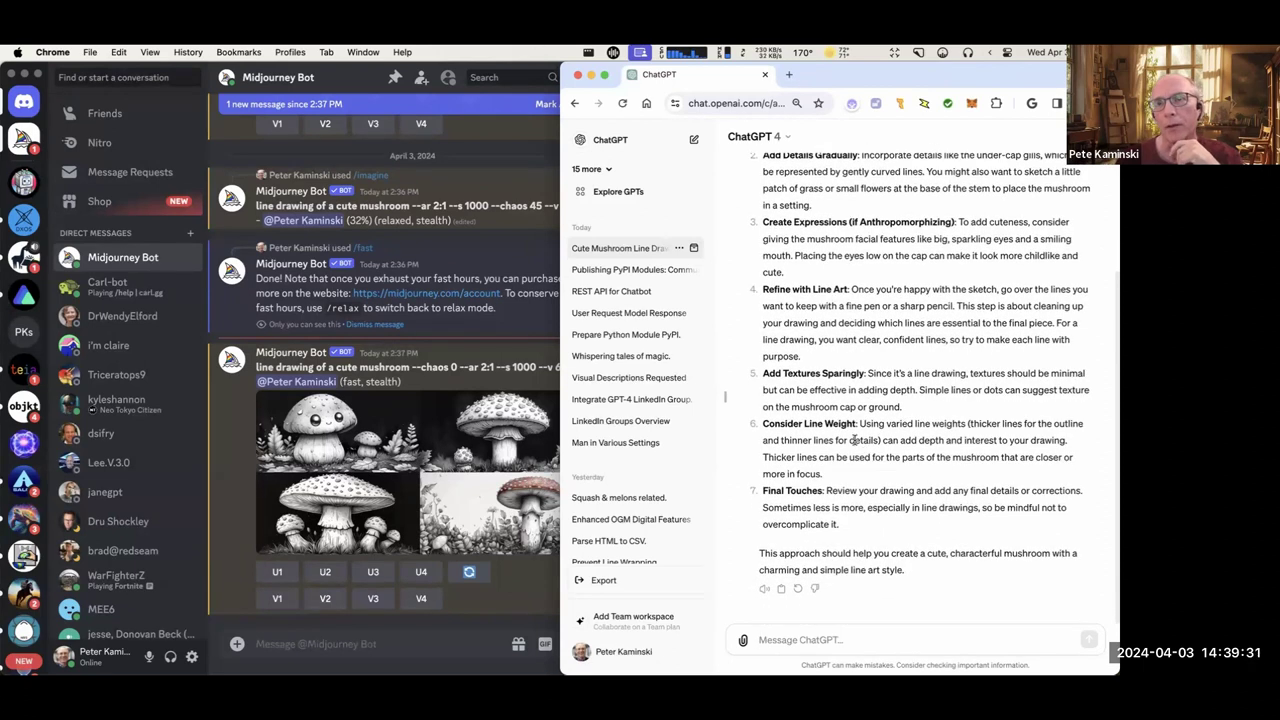
pyautogui.scroll(5, 800, 242)
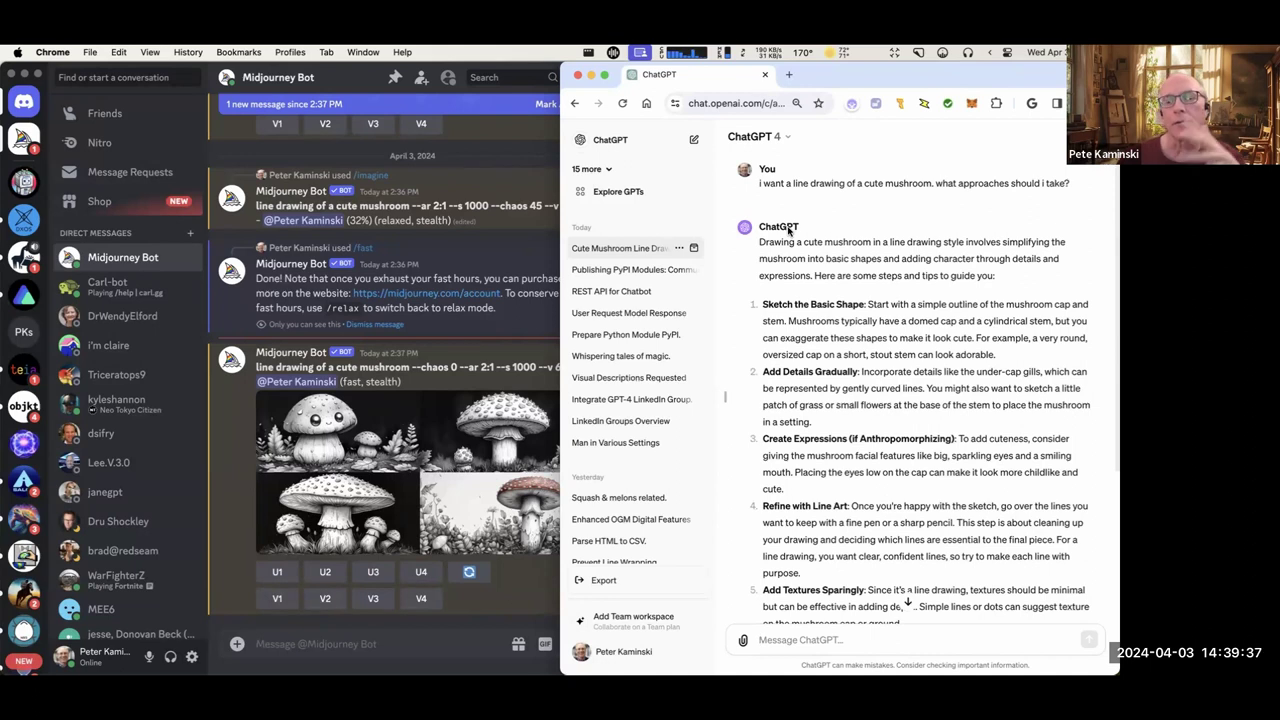
# Ask ChatGPT "now write a prompt for DALL-E that draws a mushroom with a cute expression, heavy line weight.".
pyautogui.scroll(-4, 773, 490)
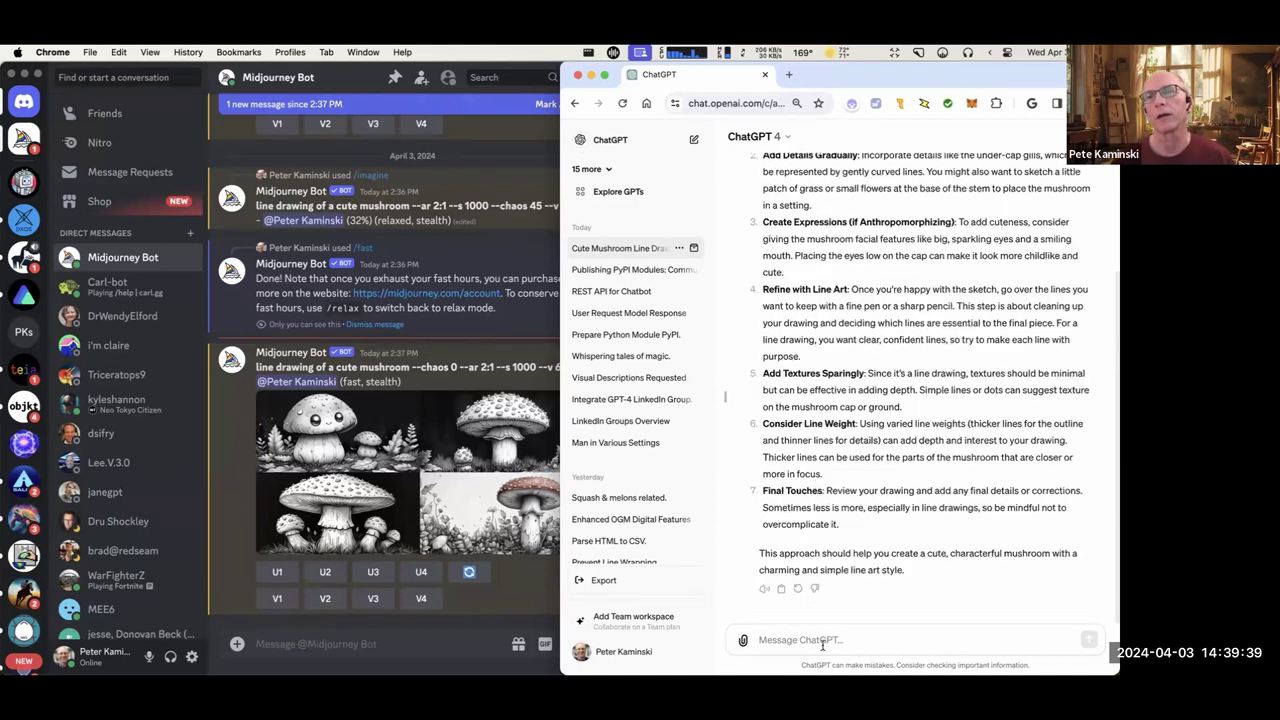
pyautogui.write('no')
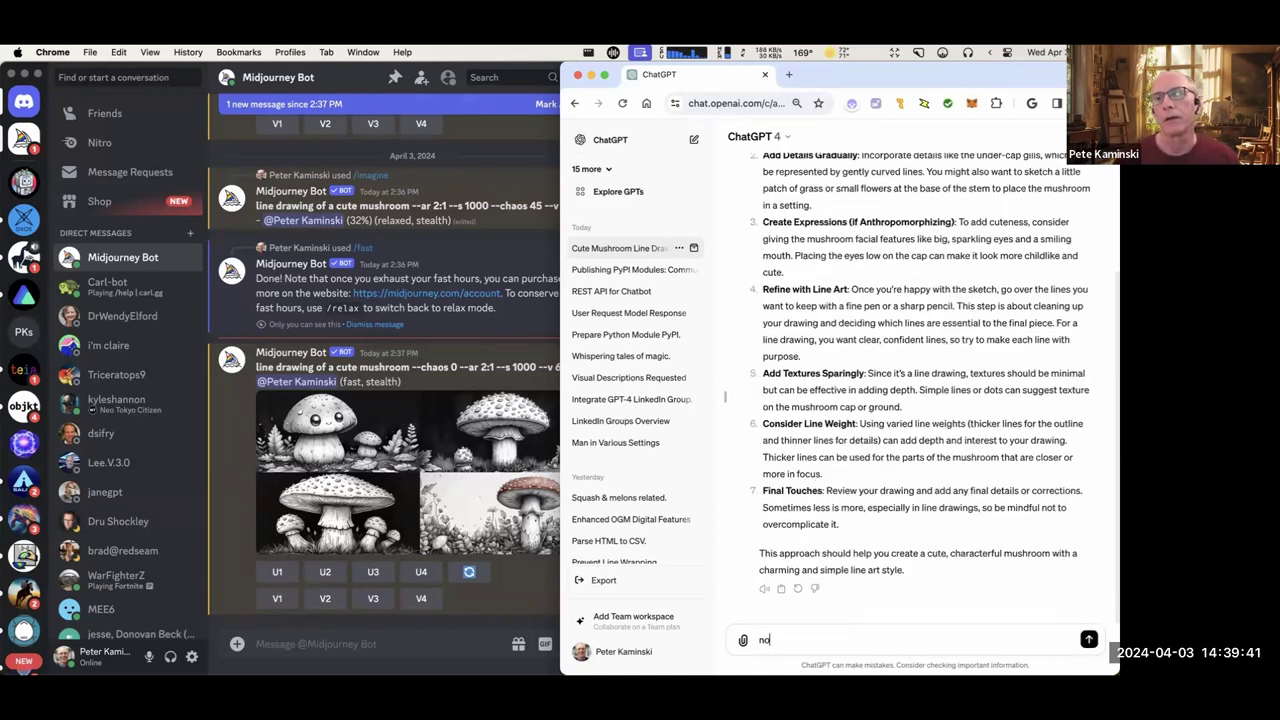
pyautogui.write('w write a pormp')
pyautogui.write('rompt')
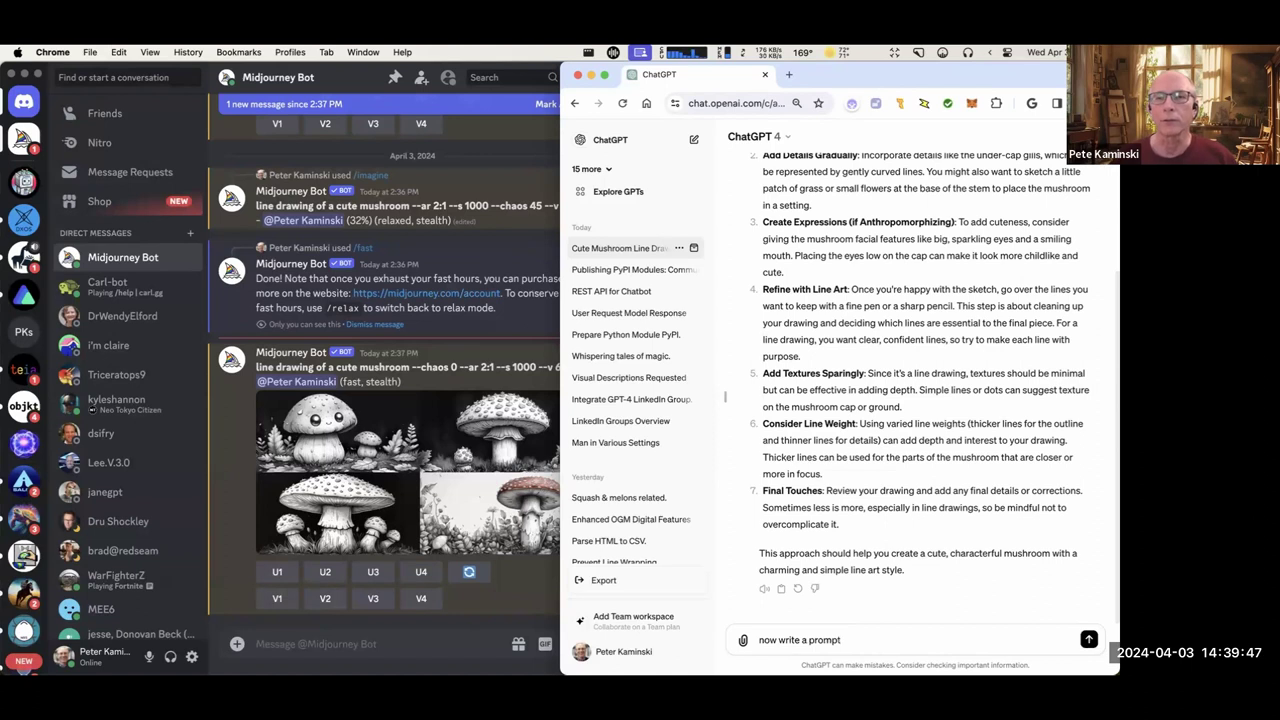
pyautogui.write(' for DALL-E that')
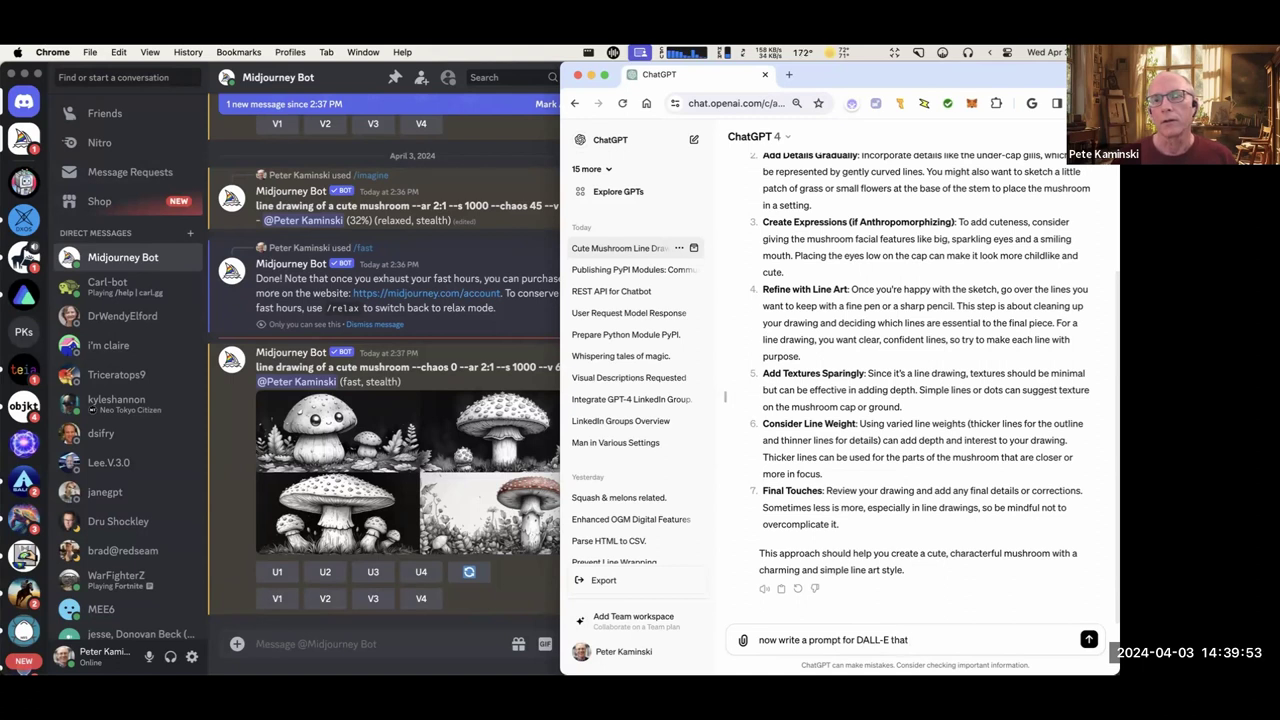
pyautogui.write(' draws a cut')
pyautogui.press('BackSpace')
pyautogui.press('BackSpace')
pyautogui.press('BackSpace')
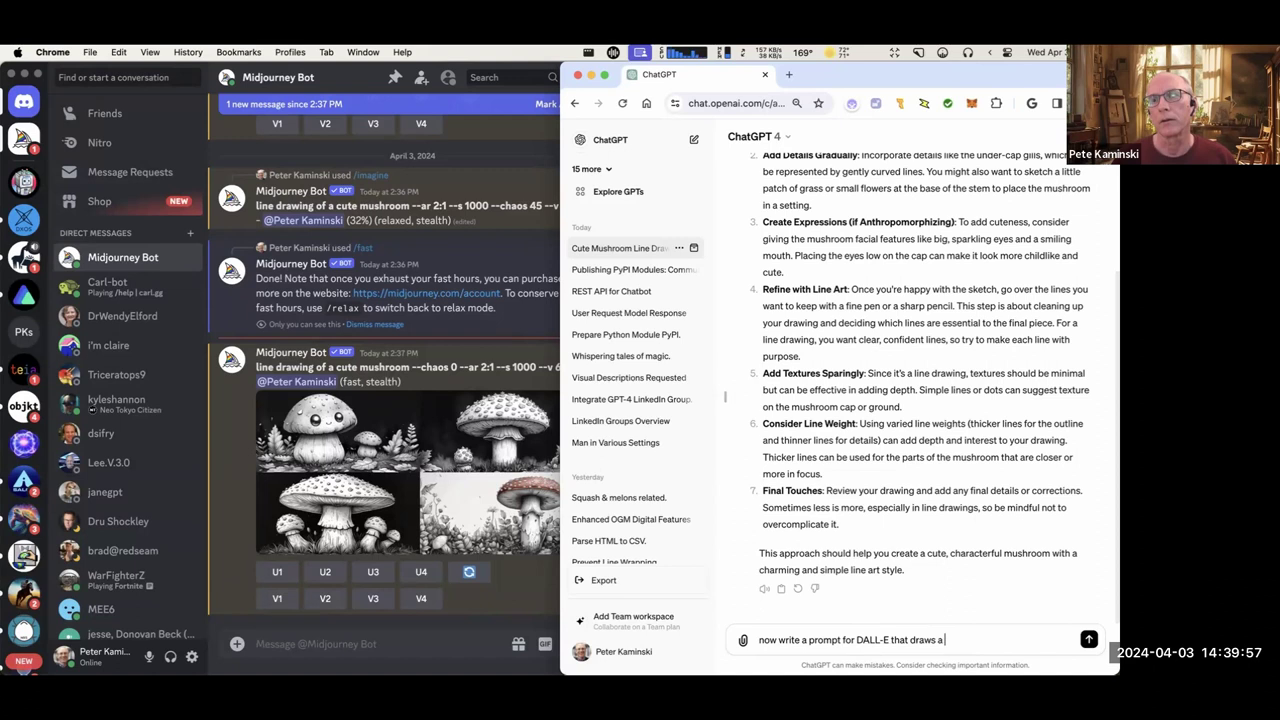
pyautogui.write('mushroom')
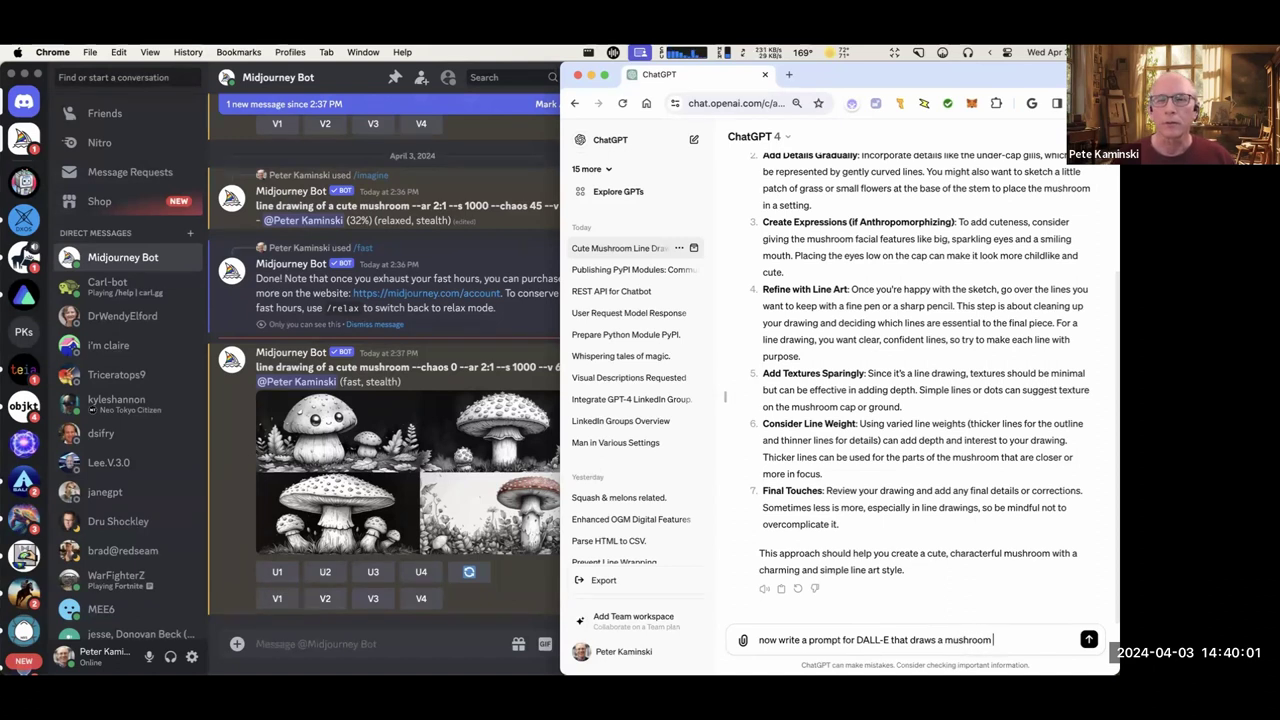
pyautogui.write(' with a')
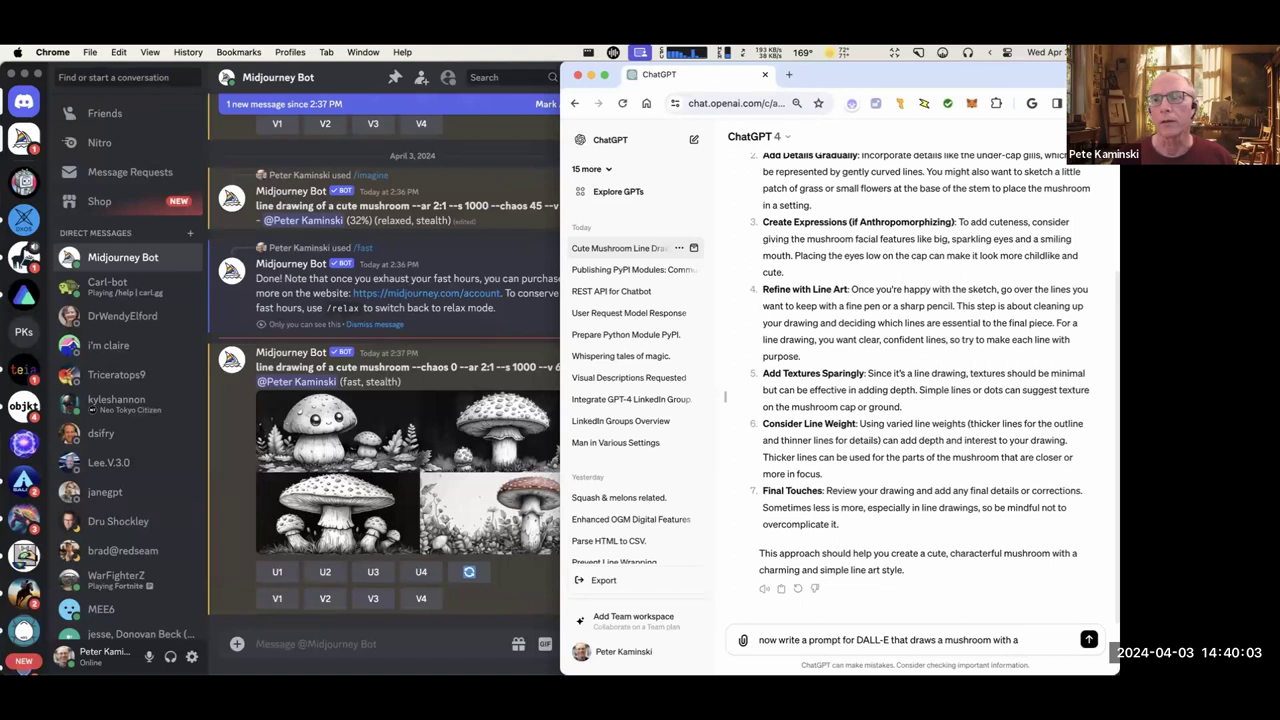
pyautogui.write(' cute exprs')
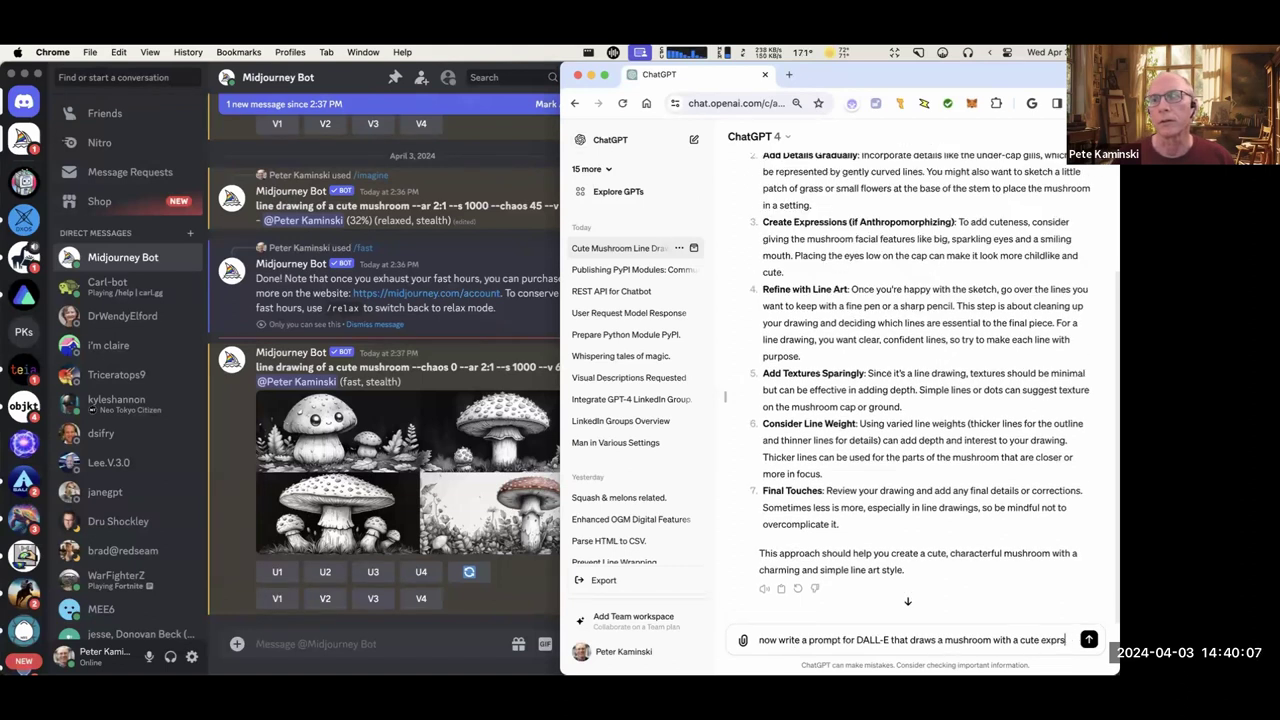
pyautogui.write('siion. heavy lined')
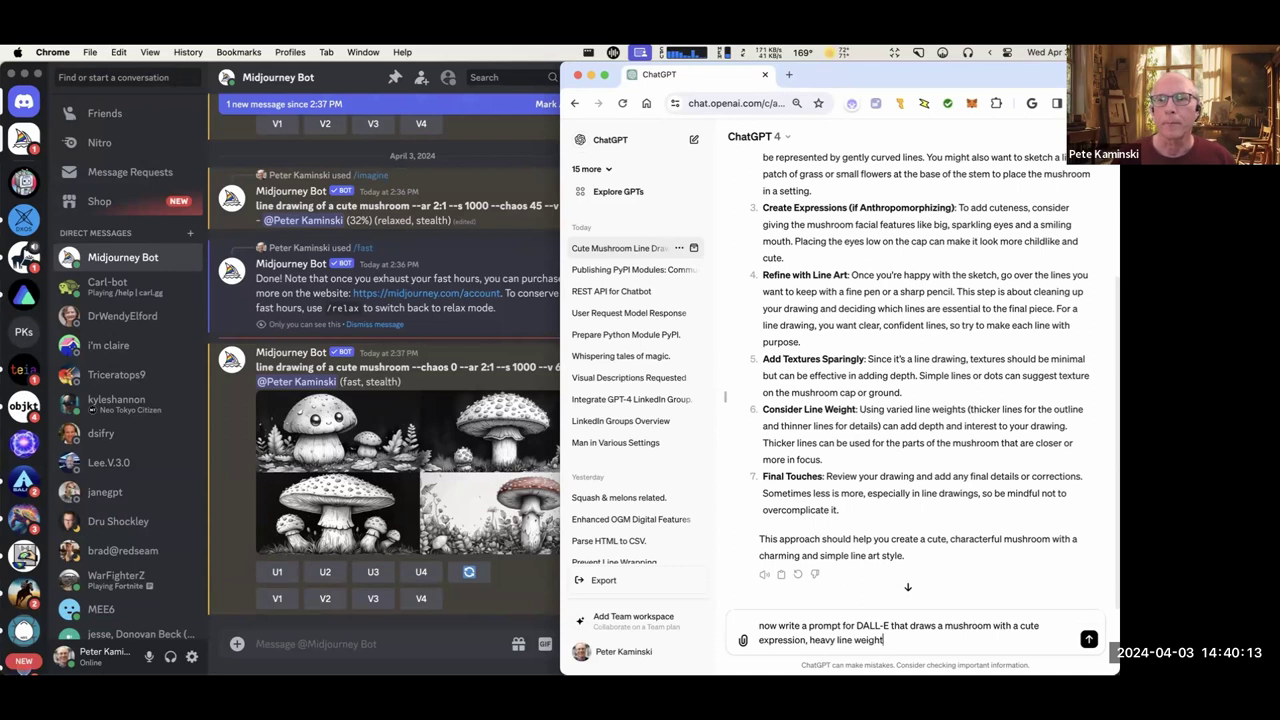
pyautogui.write(' weight.')
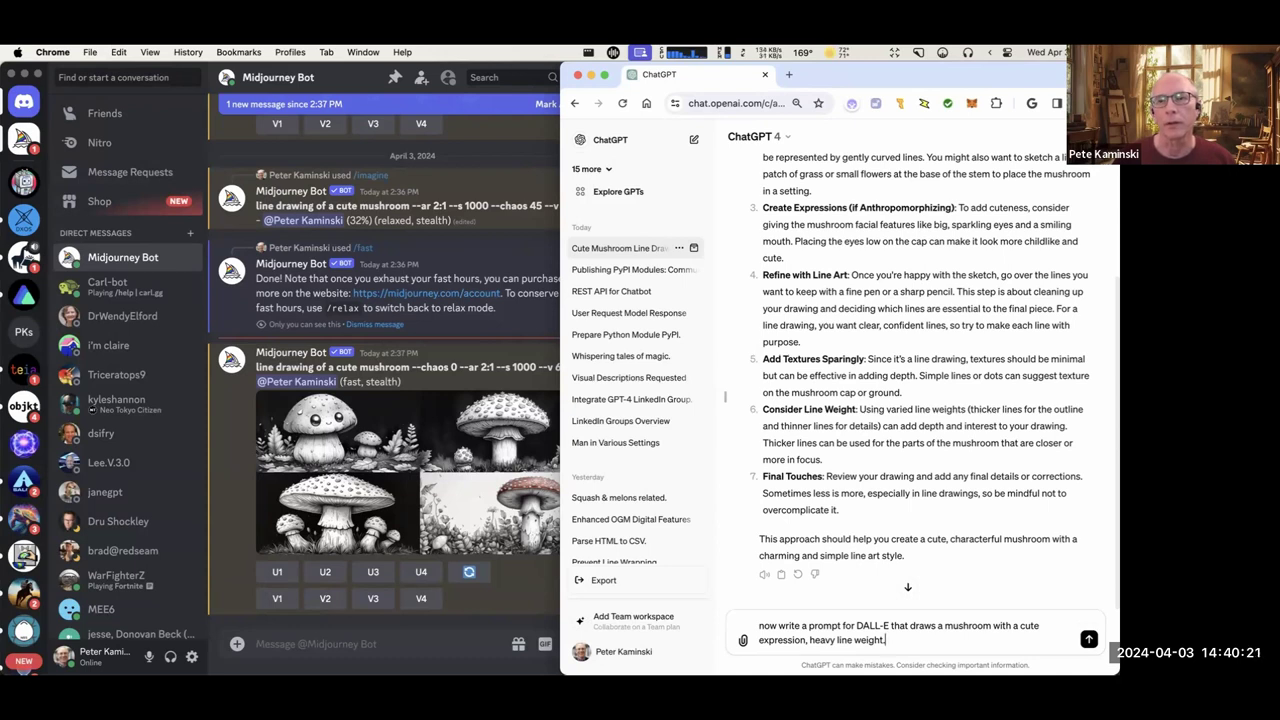
pyautogui.press('Return')
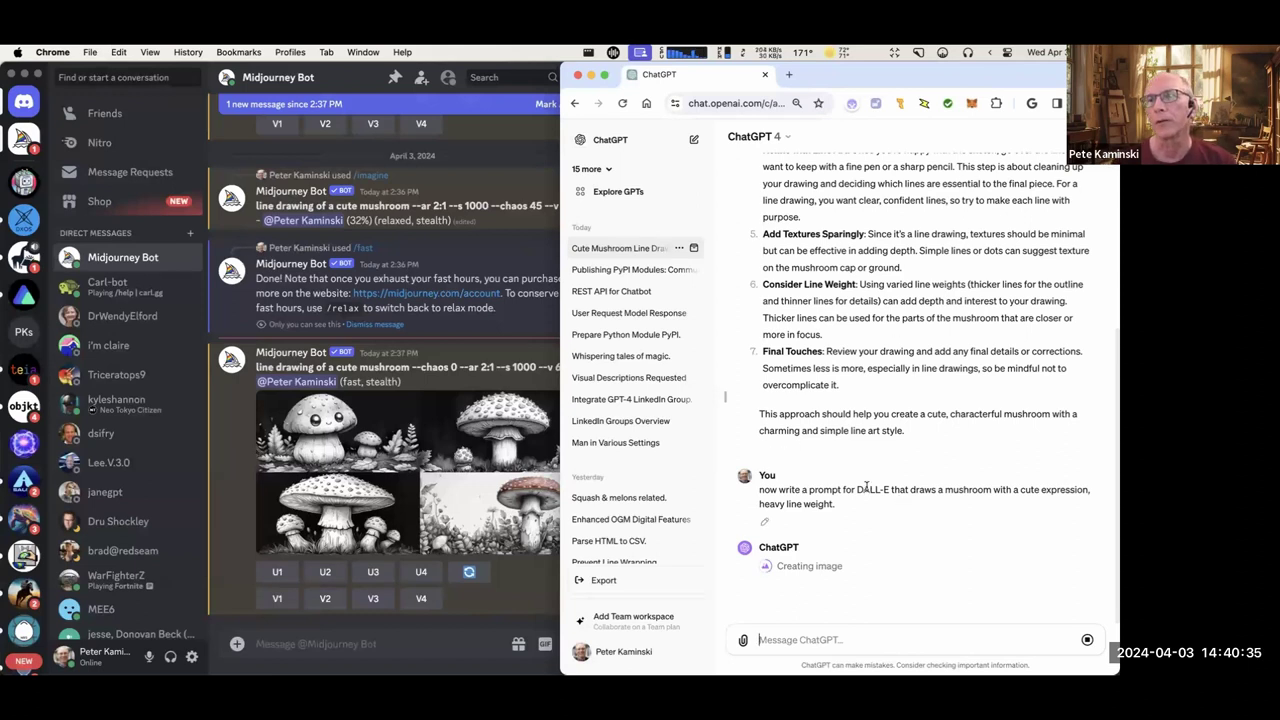
# Review ChatGPT's drawing tips against the DALL-E request and examine the two mushroom images in its reply.
pyautogui.scroll(3, 871, 250)
pyautogui.scroll(2, 871, 250)
pyautogui.scroll(-2, 871, 250)
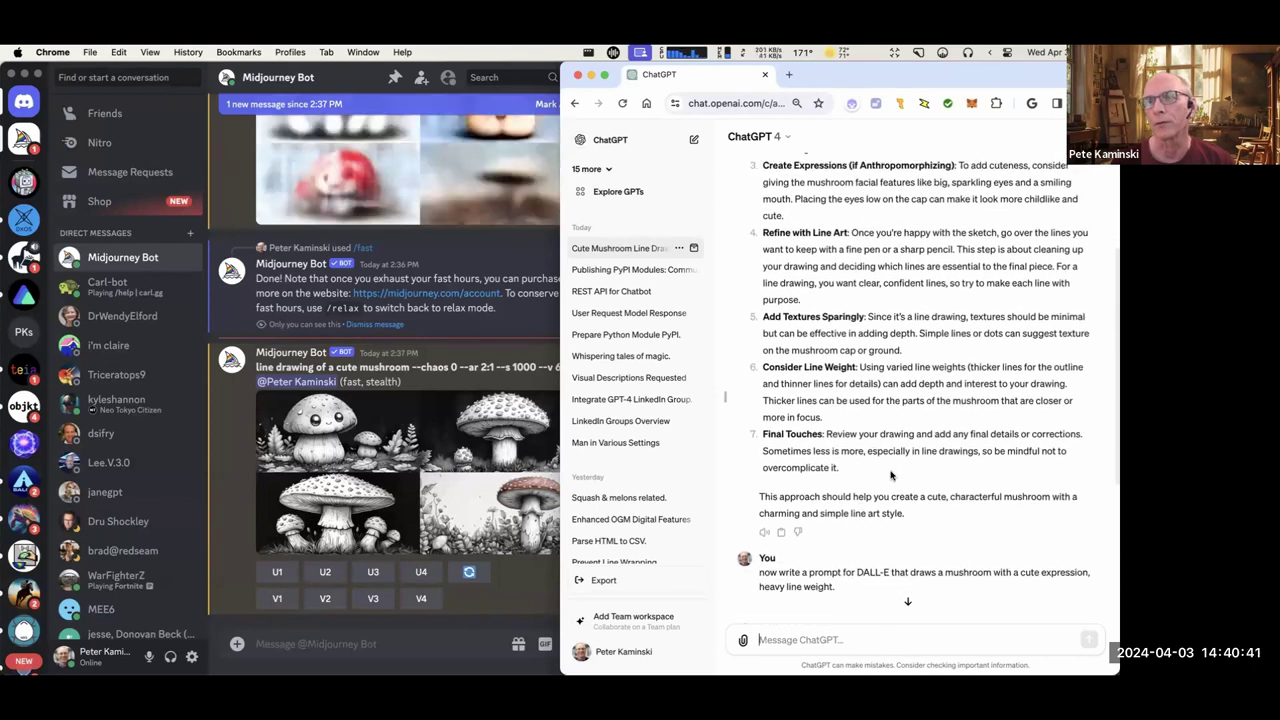
pyautogui.scroll(-2, 864, 505)
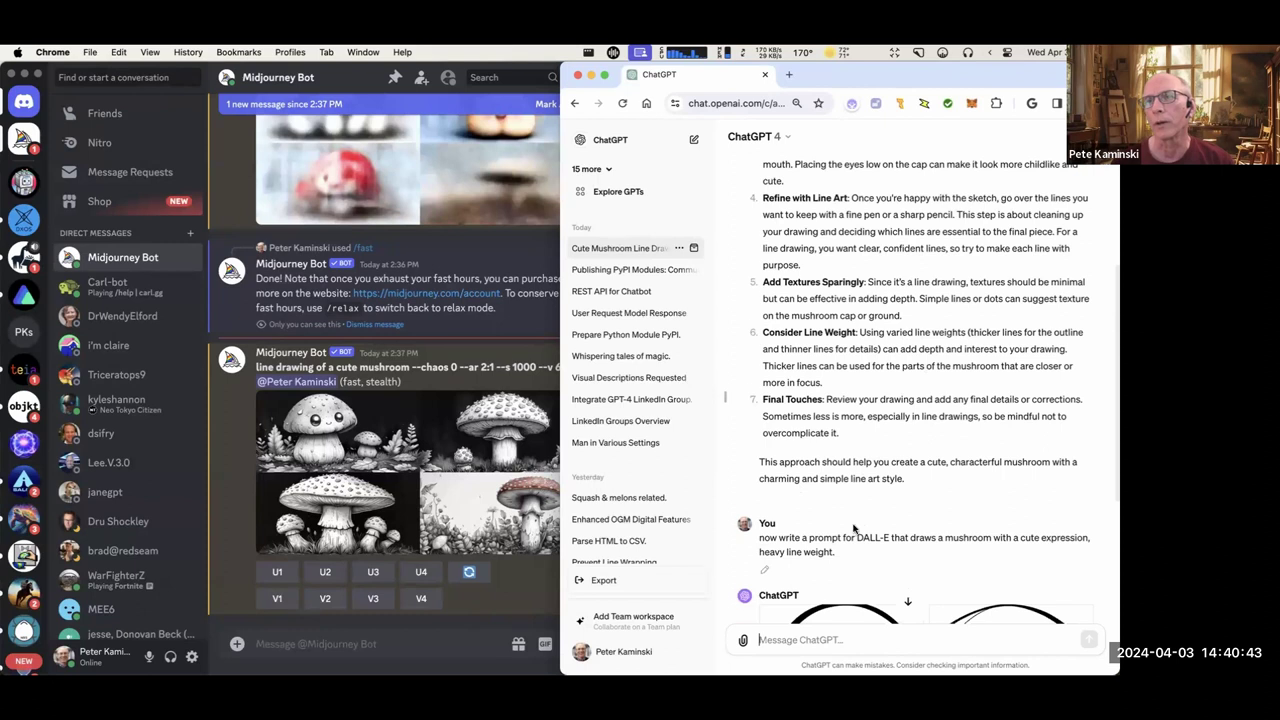
pyautogui.scroll(-1, 855, 515)
pyautogui.scroll(-1, 857, 503)
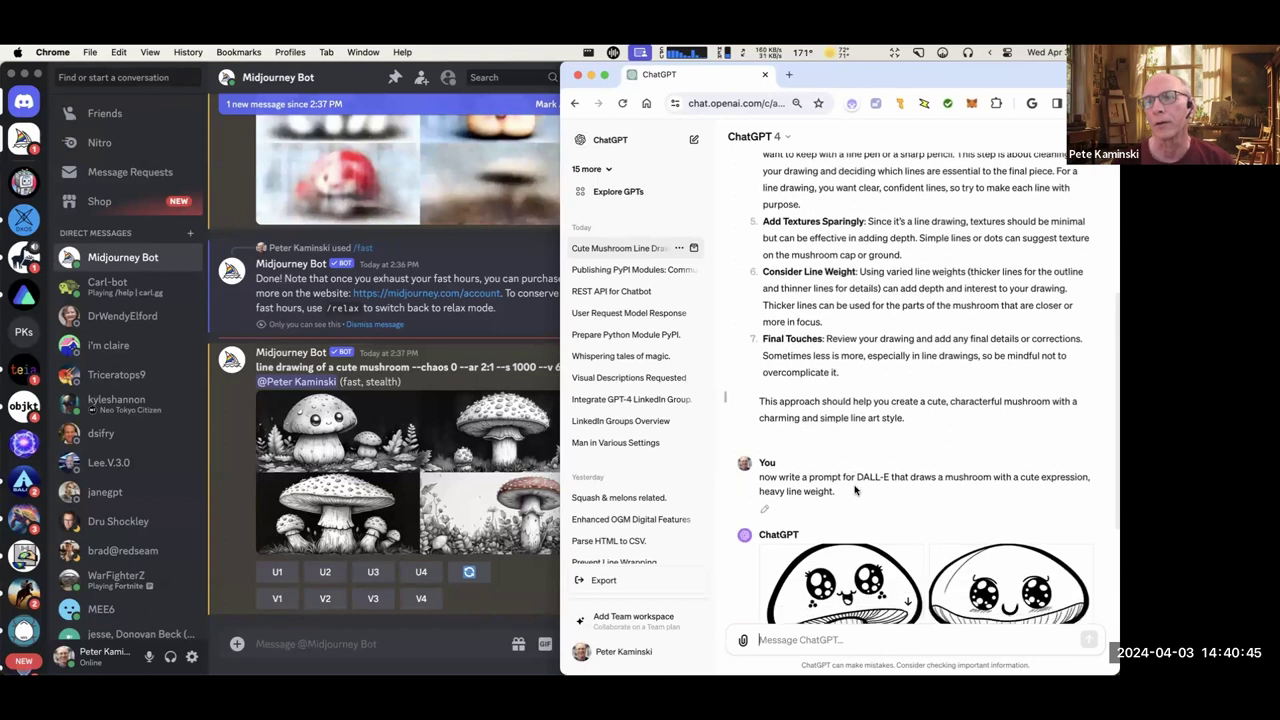
pyautogui.scroll(-1, 854, 296)
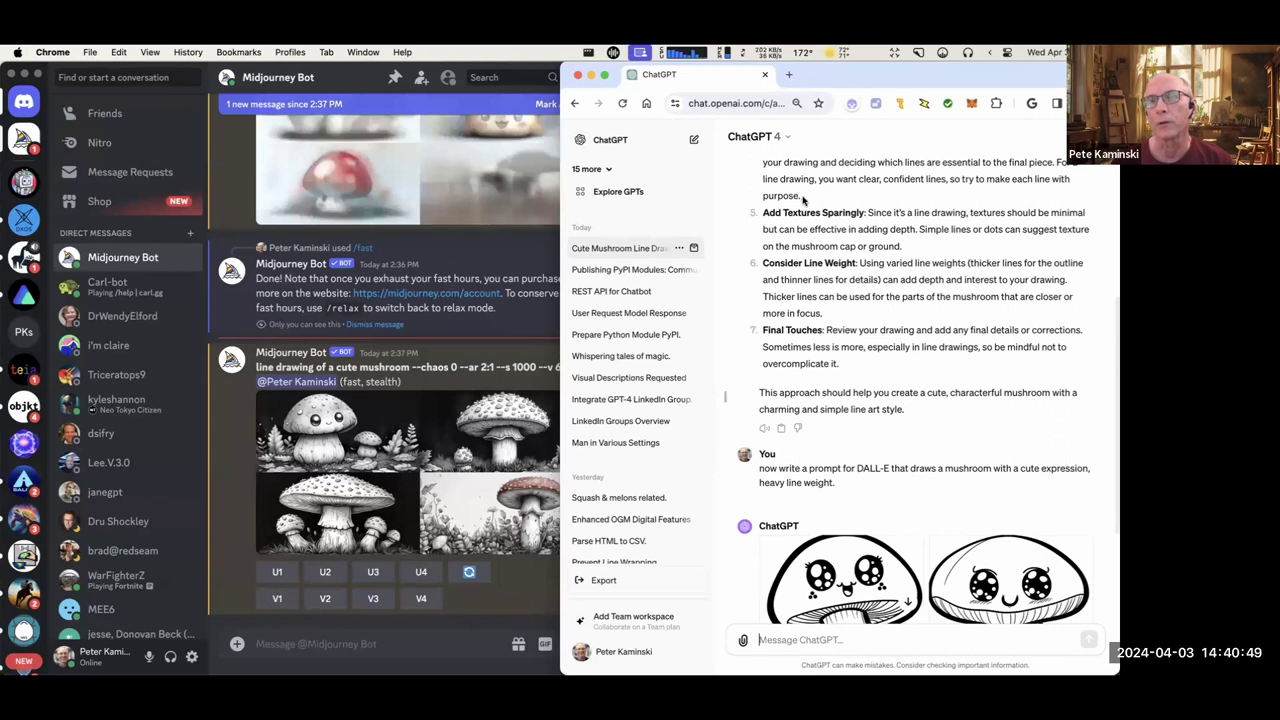
pyautogui.scroll(-2, 843, 245)
pyautogui.scroll(-5, 843, 245)
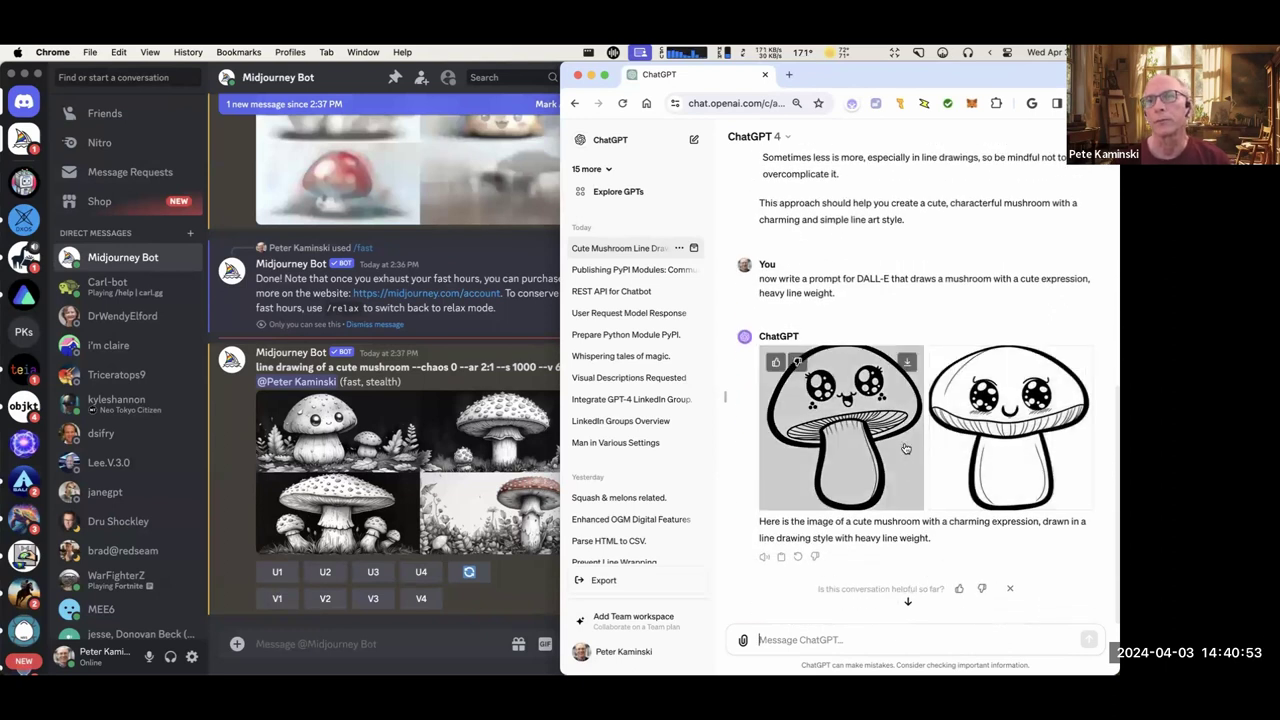
pyautogui.moveTo(822, 416)
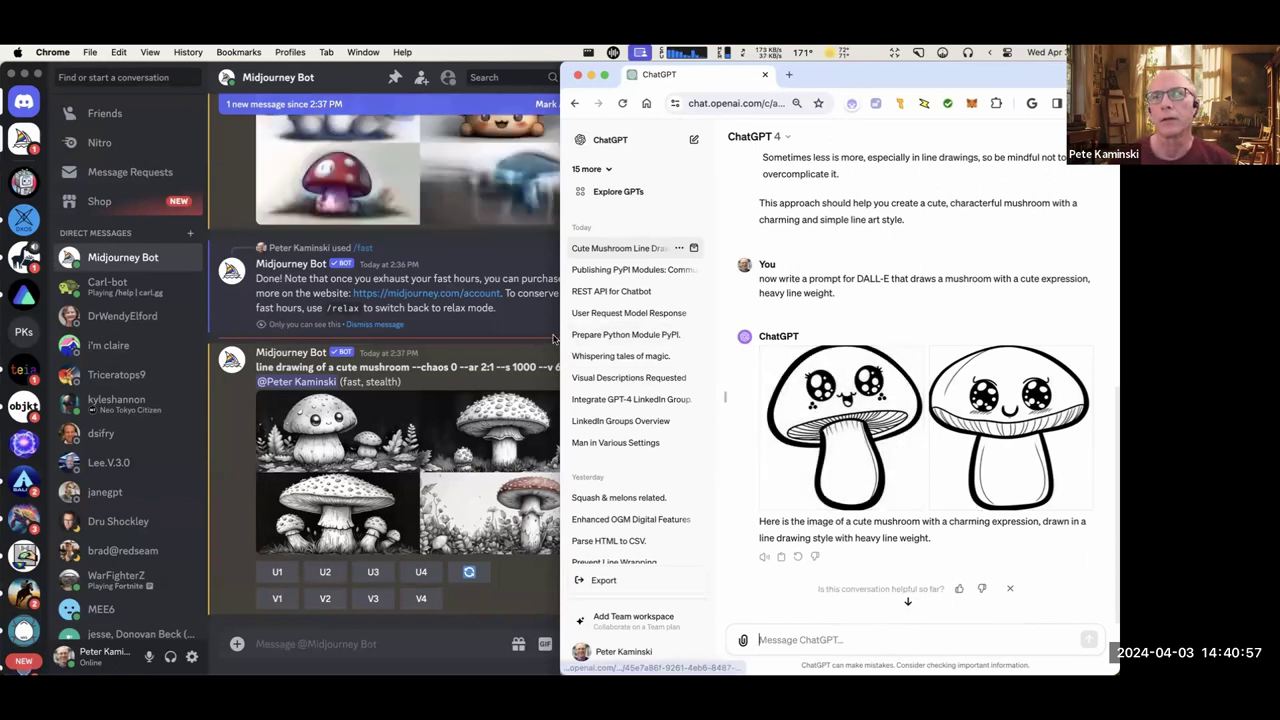
# Widen the ChatGPT window, then enlarge the first mushroom drawing and dismiss the editing tip covering its prompt.
pyautogui.moveTo(557, 330); pyautogui.dragTo(252, 330)
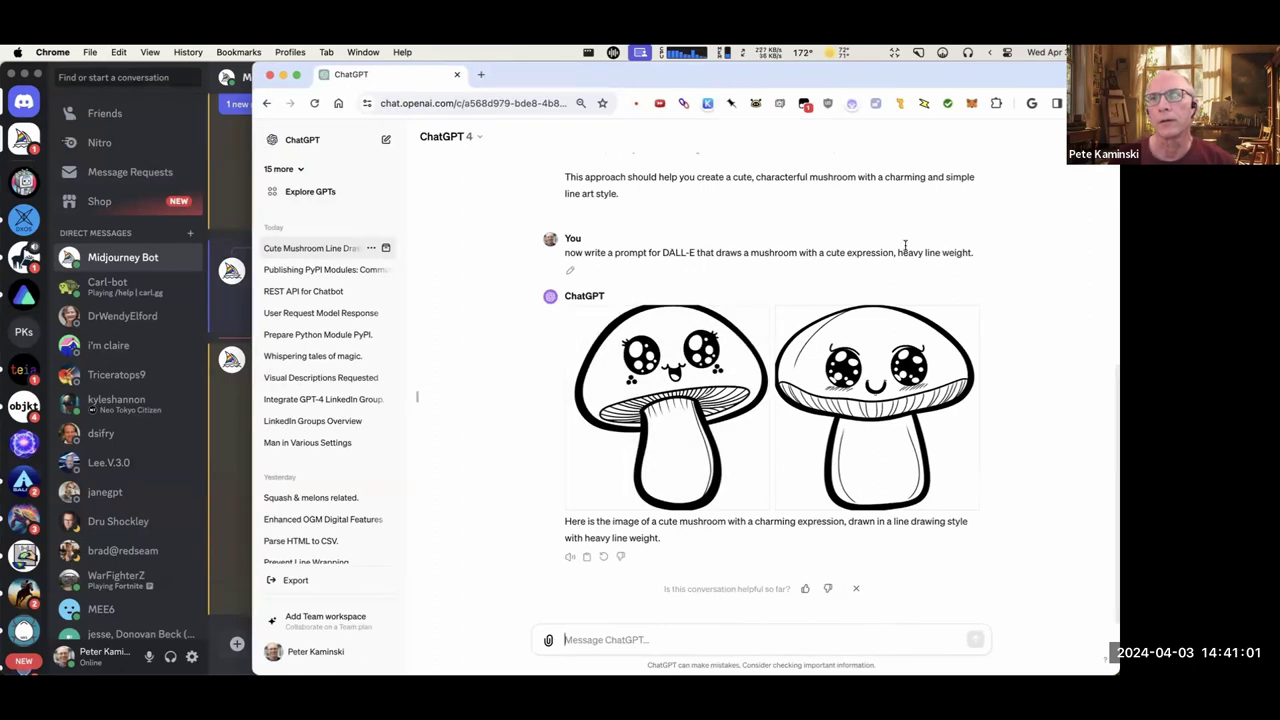
pyautogui.click(650, 410)
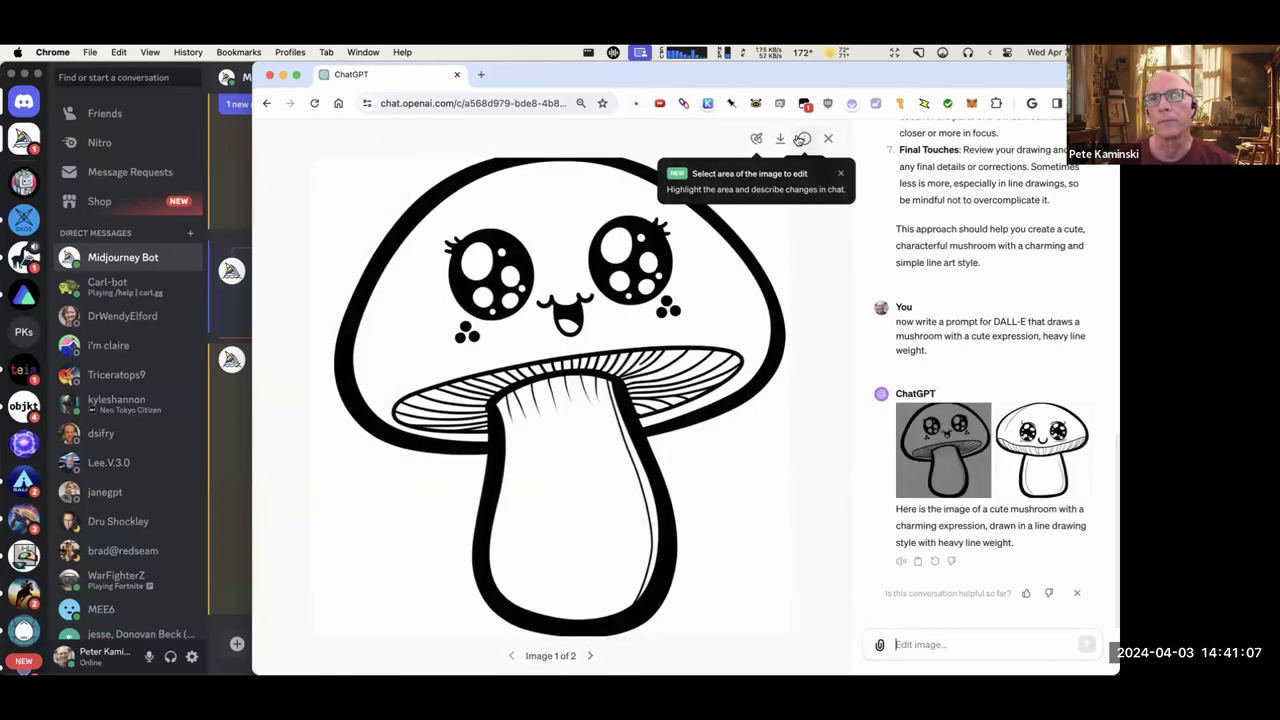
pyautogui.click(804, 139)
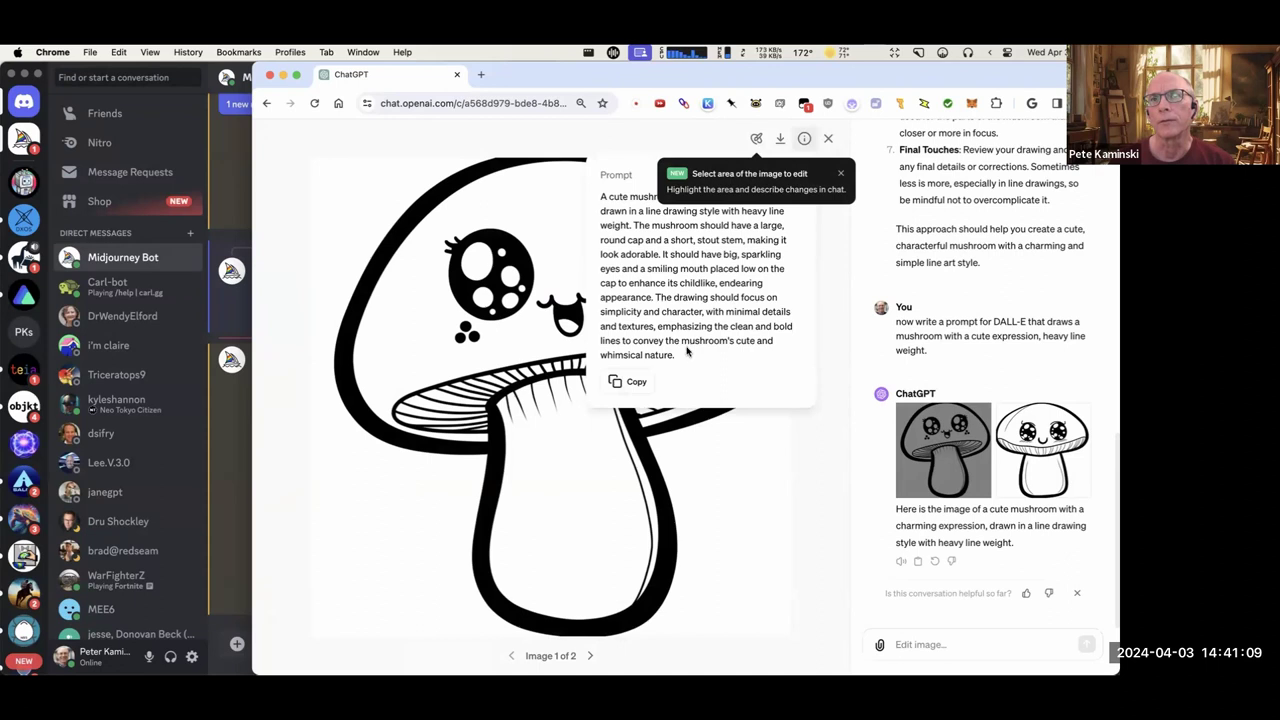
pyautogui.moveTo(686, 352); pyautogui.dragTo(718, 170)
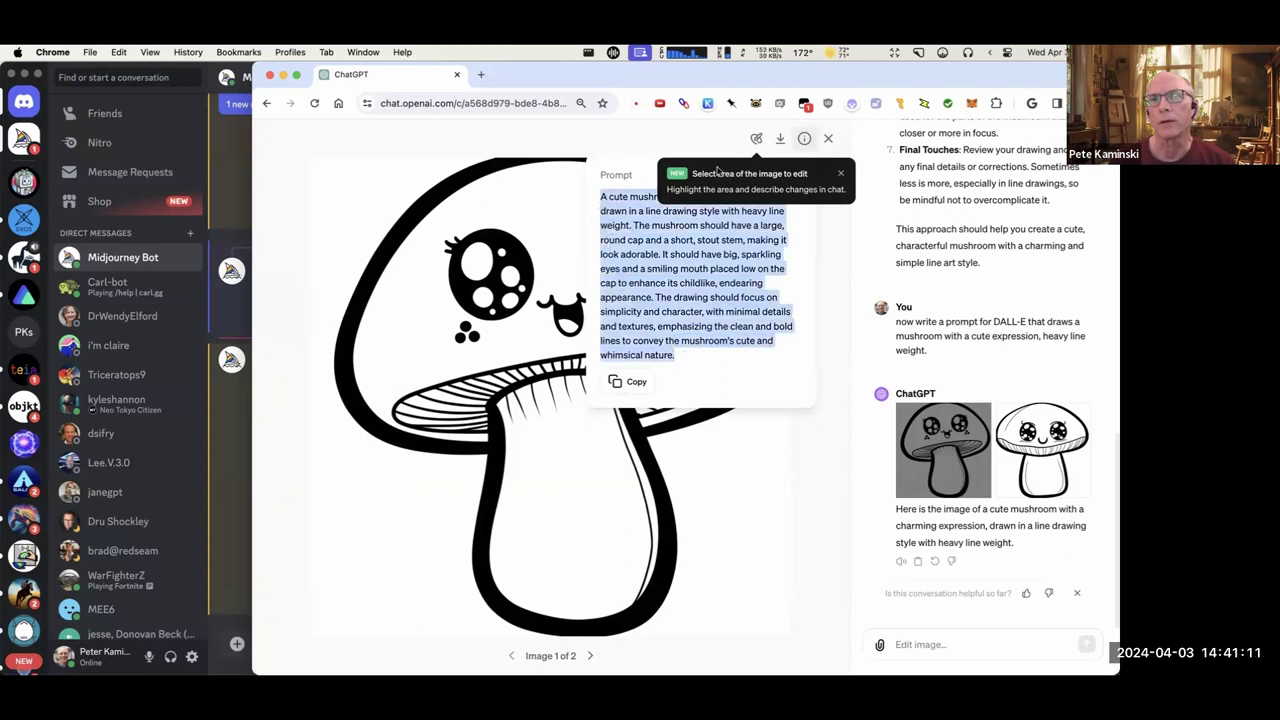
pyautogui.click(836, 176)
pyautogui.click(838, 175)
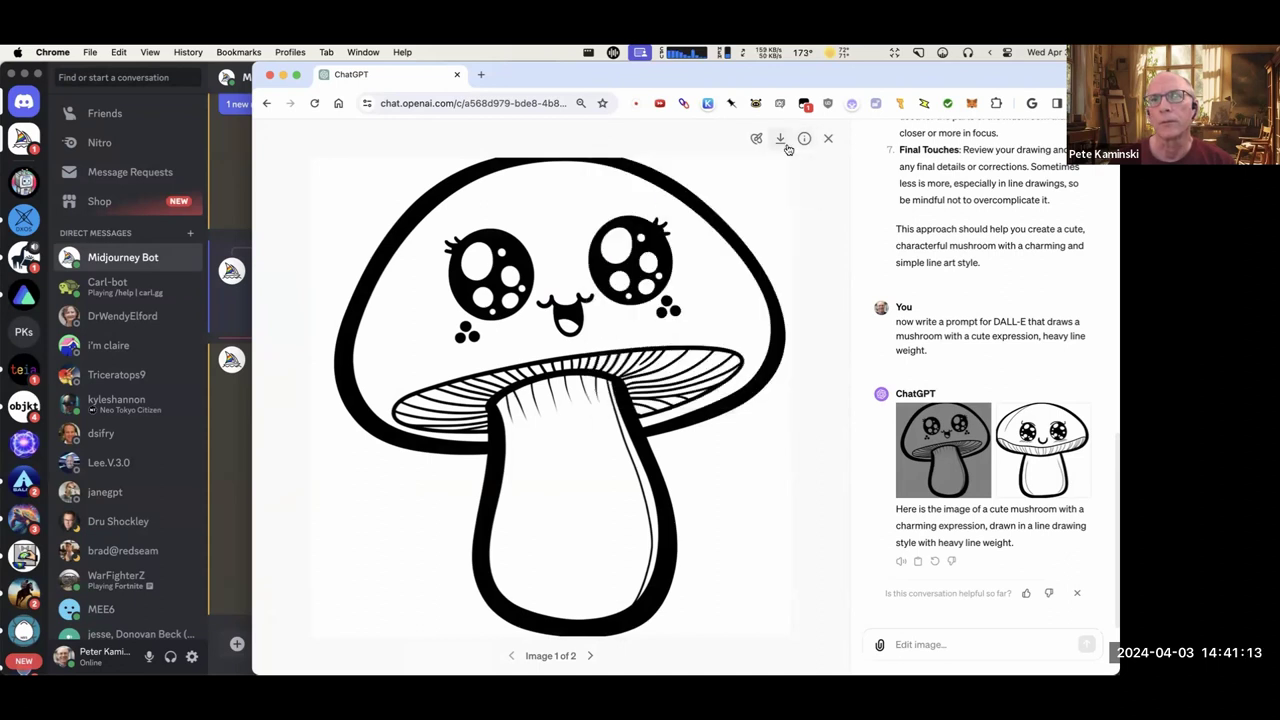
# Download the first mushroom drawing and copy the full text of its generation prompt.
pyautogui.click(777, 138)
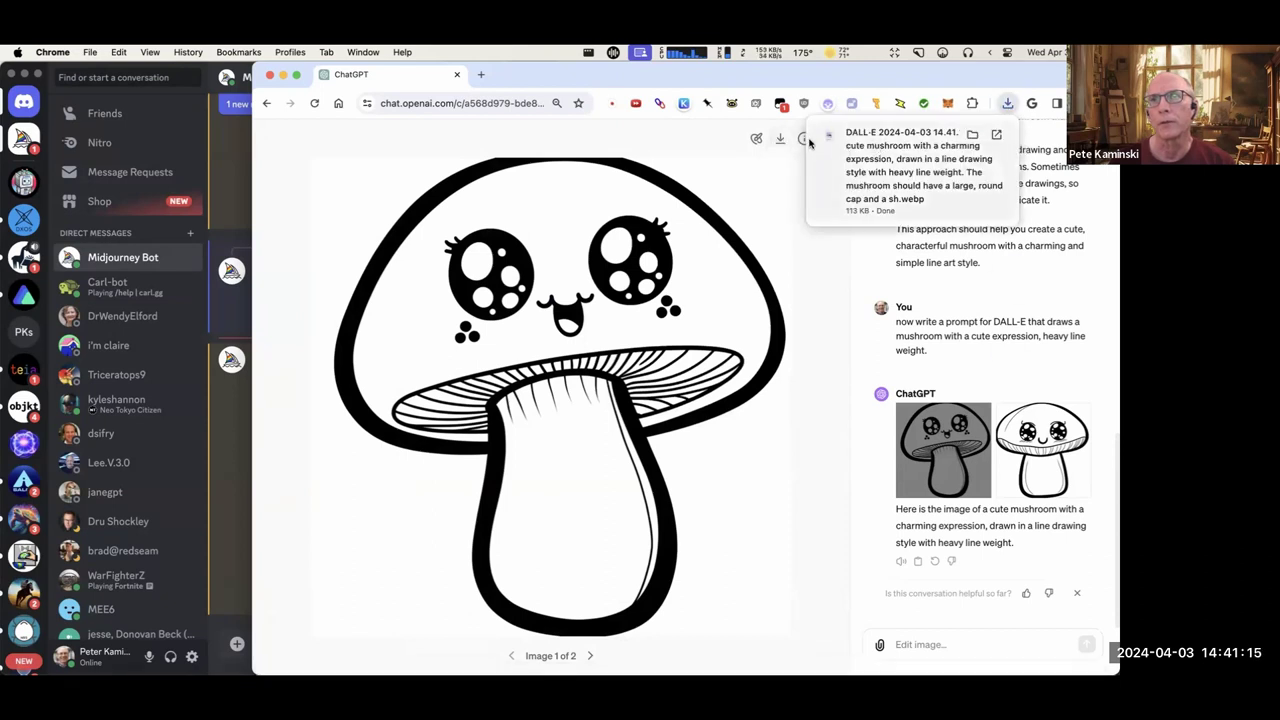
pyautogui.click(802, 139)
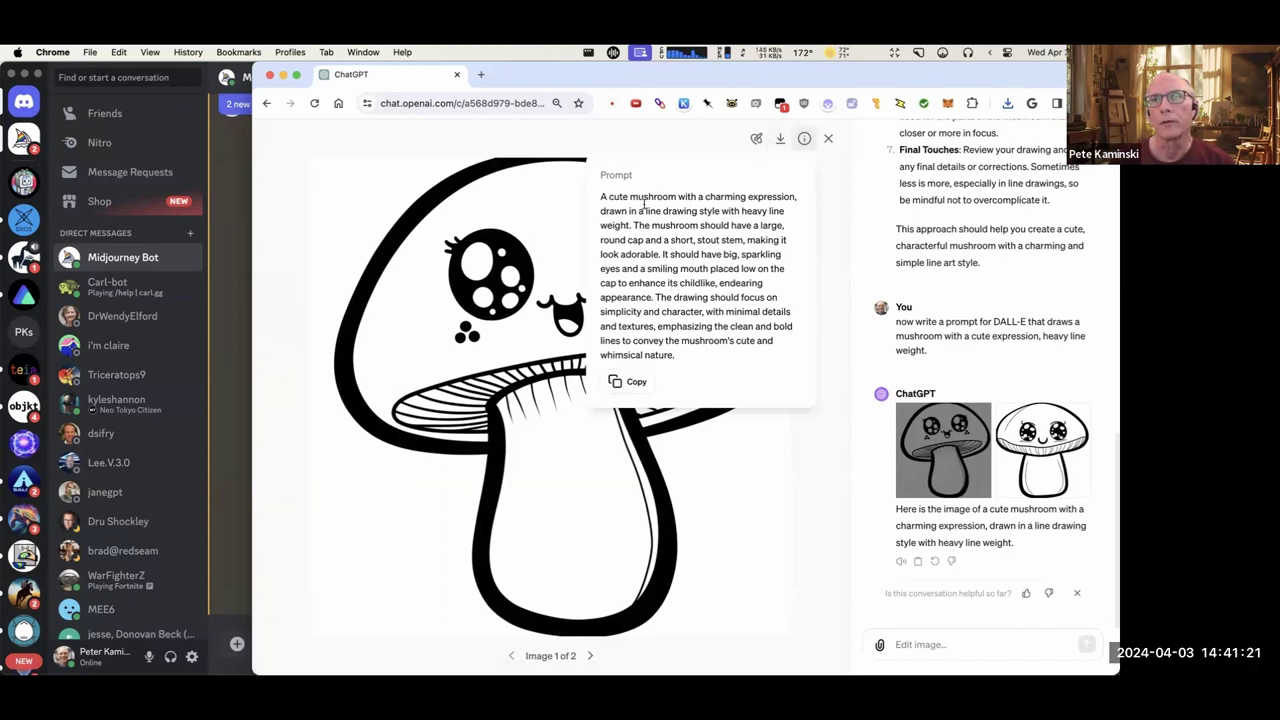
pyautogui.moveTo(685, 356); pyautogui.dragTo(593, 203)
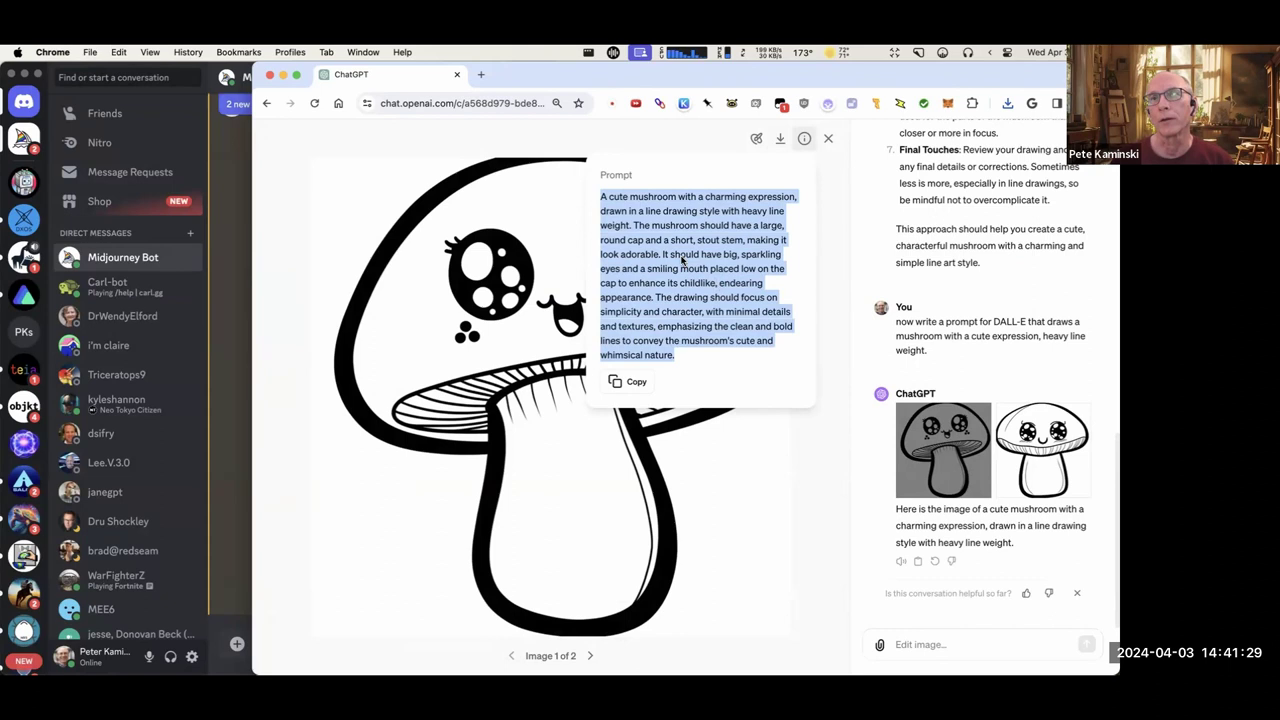
# Switch to Discord and paste the copied mushroom prompt into a new /imagine command for the Midjourney Bot.
pyautogui.click(231, 488)
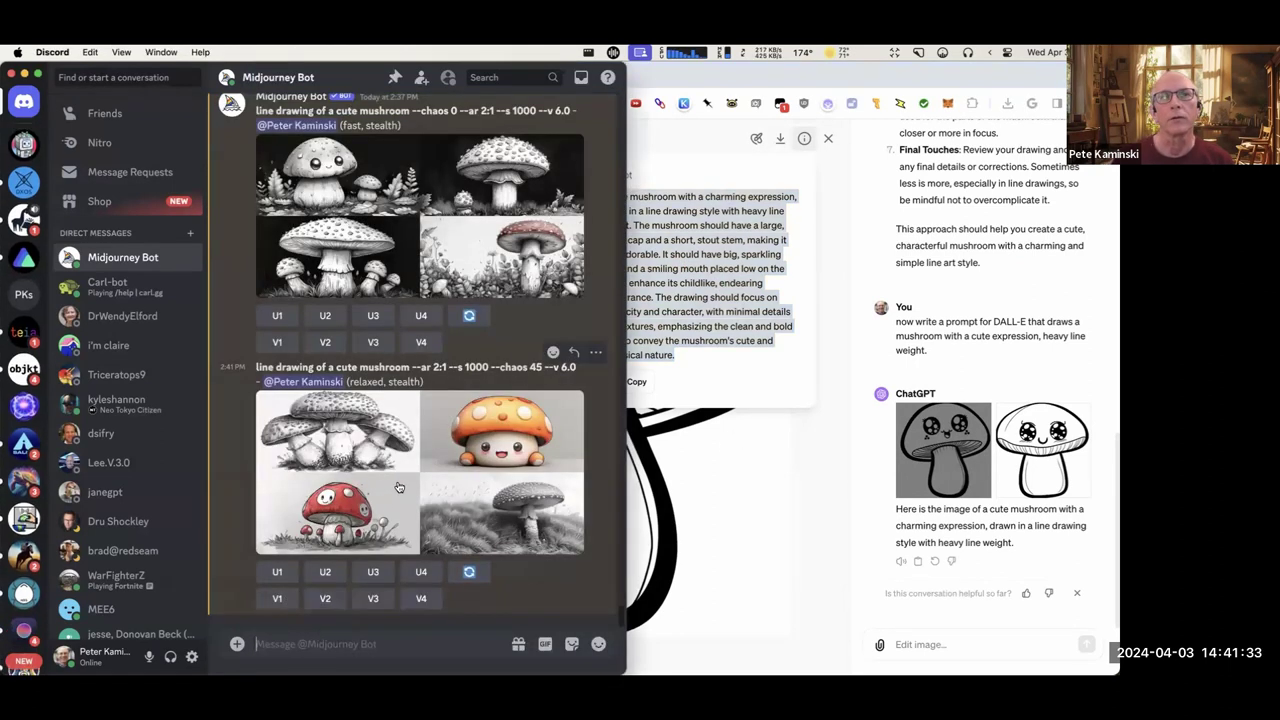
pyautogui.write('/')
pyautogui.press('Tab')
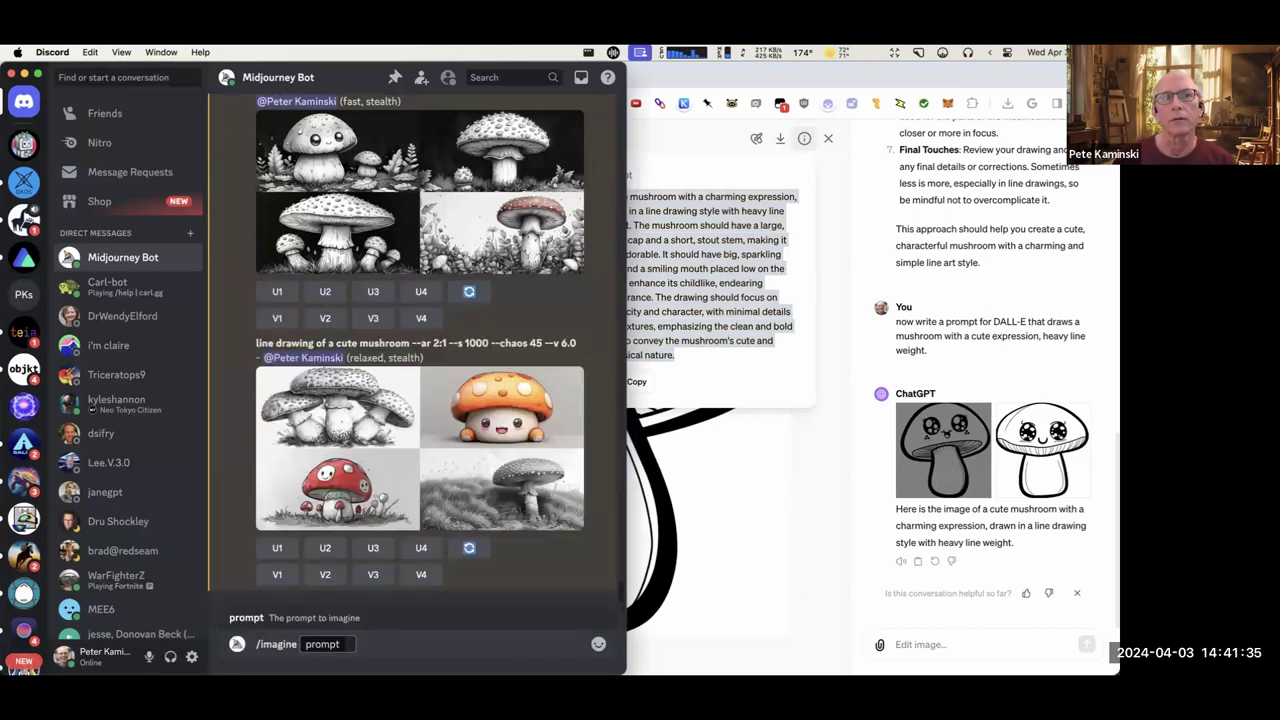
pyautogui.press('super+v')
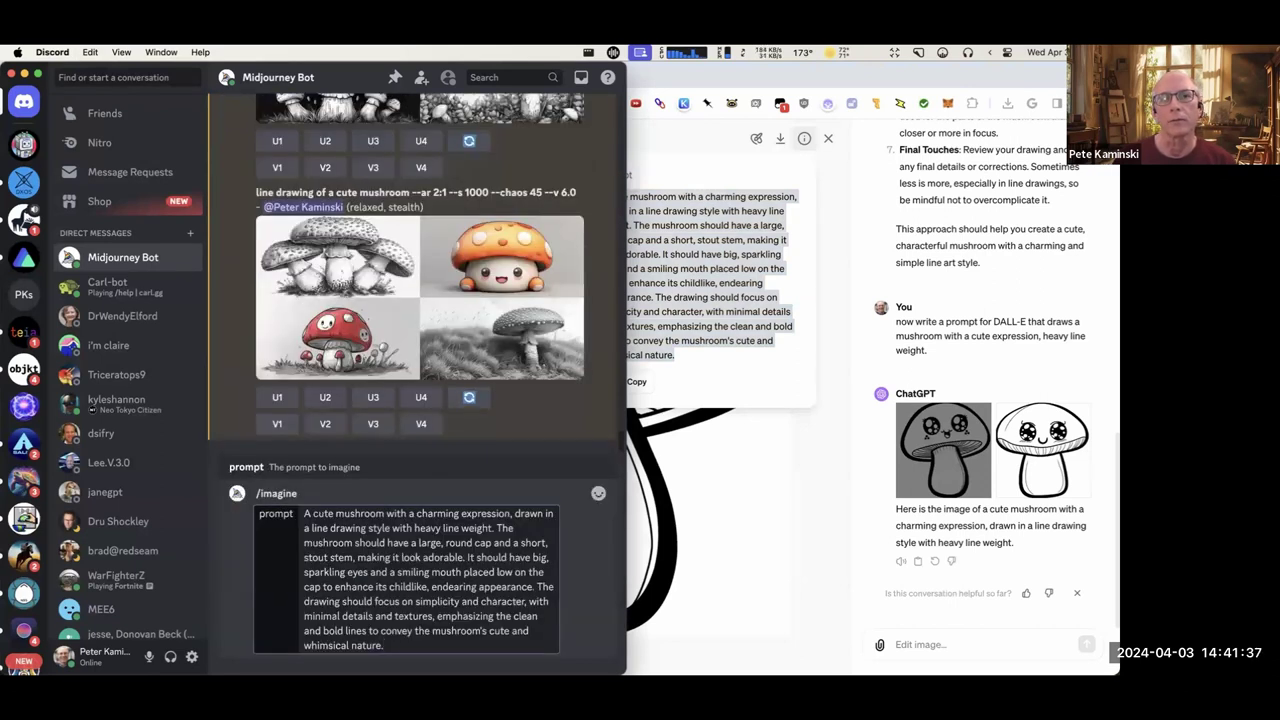
# Submit the imagine prompt describing a cute mushroom line drawing with heavy line weight to Midjourney Bot.
pyautogui.press('Return')
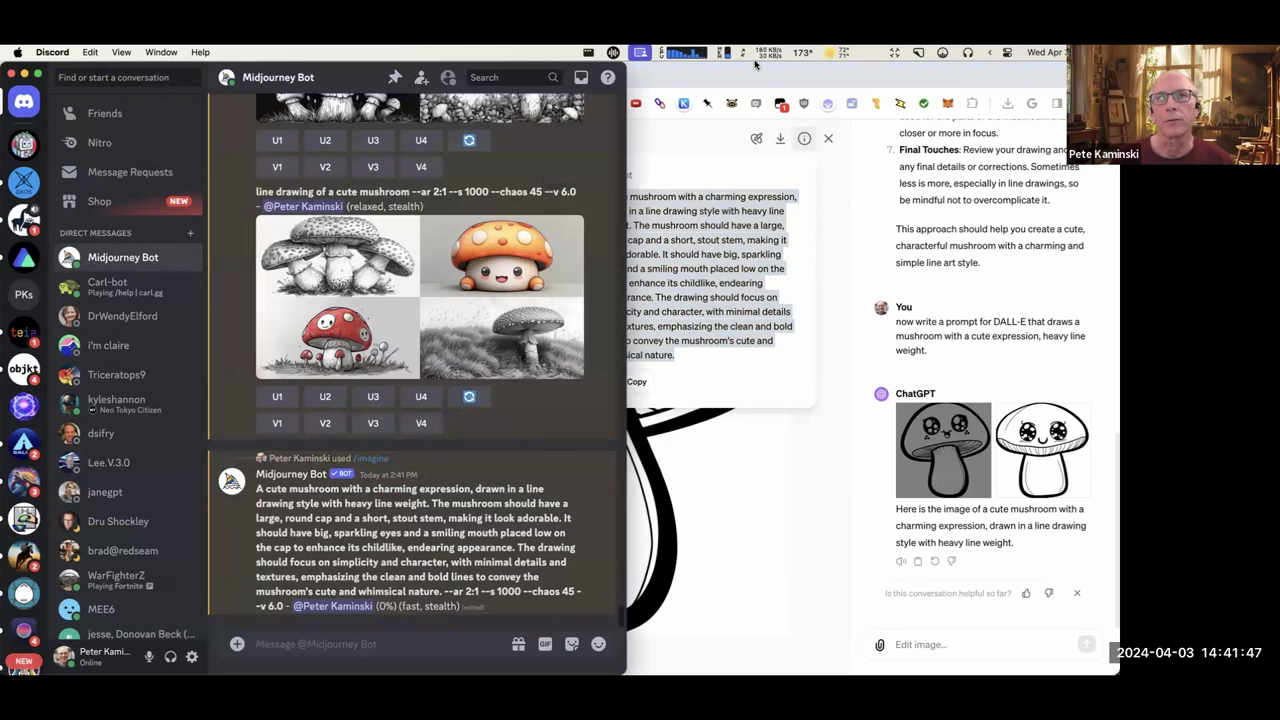
# Switch to Chrome and enter midjourney.com as the address in a new tab, without the imagine path.
pyautogui.click(849, 309)
pyautogui.press('super+t')
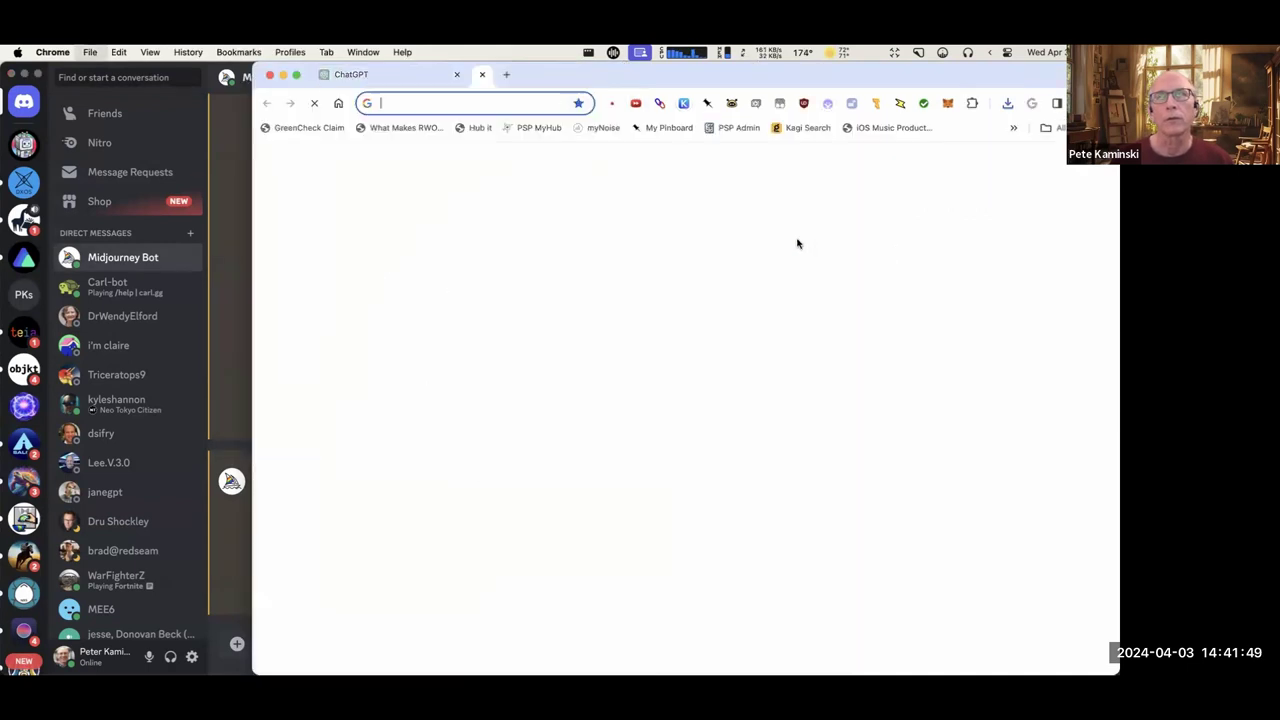
pyautogui.write('m')
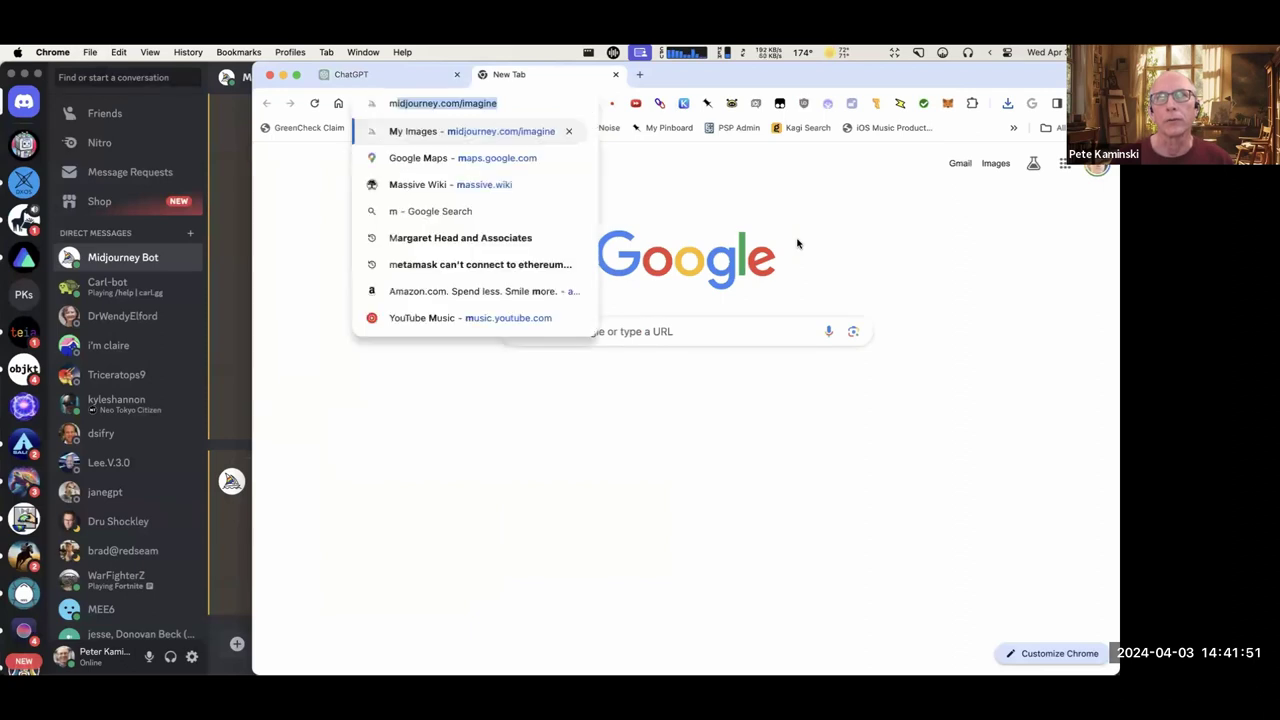
pyautogui.press('Right')
pyautogui.press('BackSpace')
pyautogui.press('BackSpace')
pyautogui.press('BackSpace')
pyautogui.press('BackSpace')
pyautogui.press('BackSpace')
pyautogui.press('BackSpace')
pyautogui.press('BackSpace')
pyautogui.press('BackSpace')
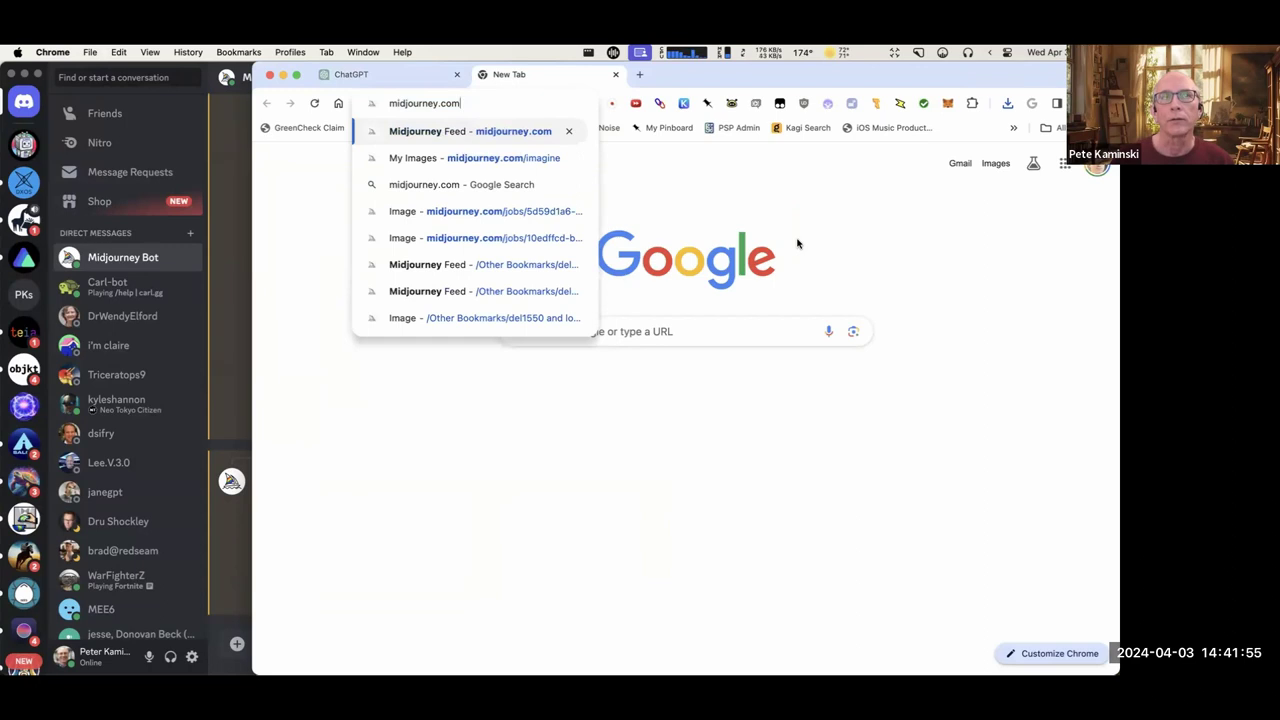
# Load the midjourney.com home page in a new incognito window to view it signed out.
pyautogui.press('super+shift+n')
pyautogui.write('mid')
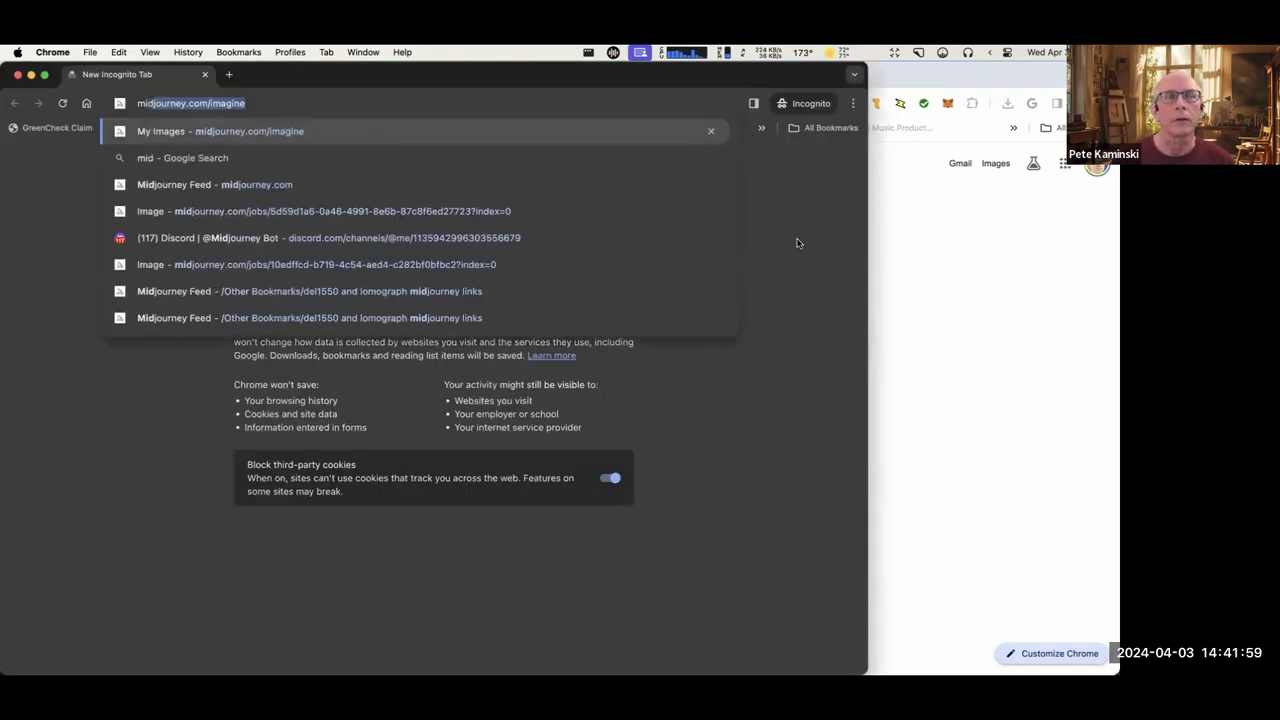
pyautogui.press('Right')
pyautogui.press('BackSpace')
pyautogui.press('BackSpace')
pyautogui.press('BackSpace')
pyautogui.press('BackSpace')
pyautogui.press('BackSpace')
pyautogui.press('BackSpace')
pyautogui.press('BackSpace')
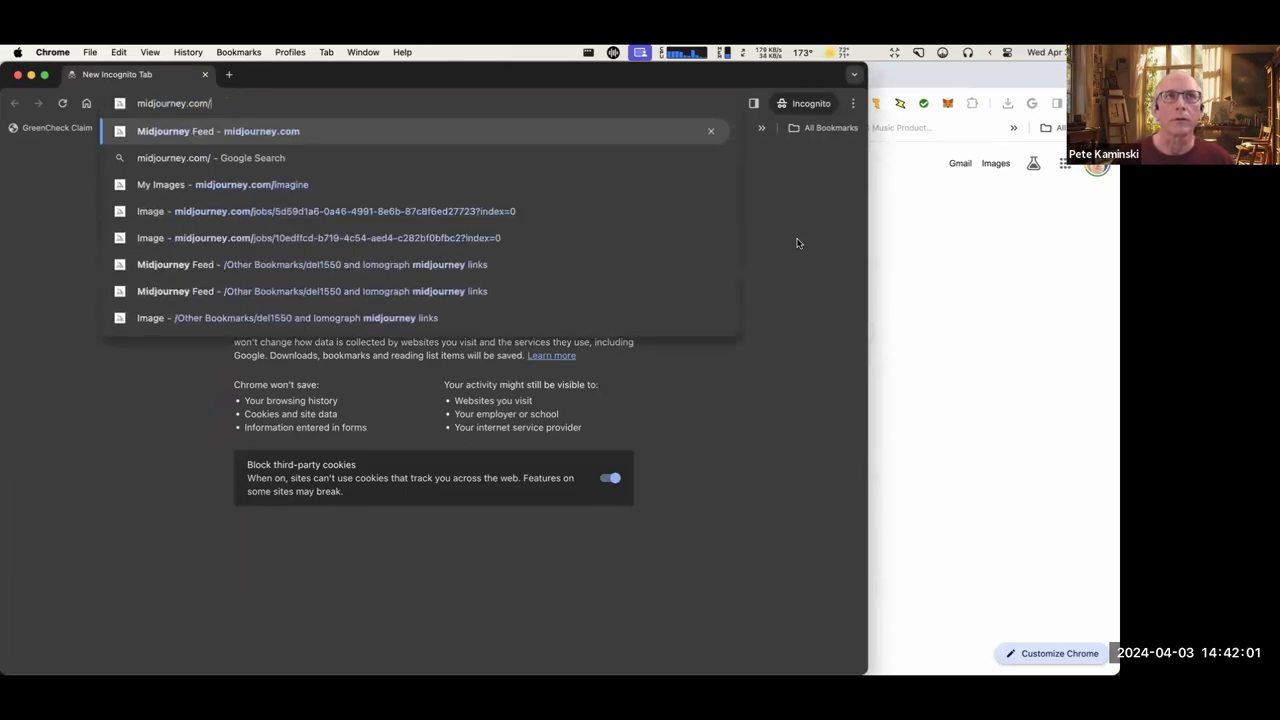
pyautogui.press('Return')
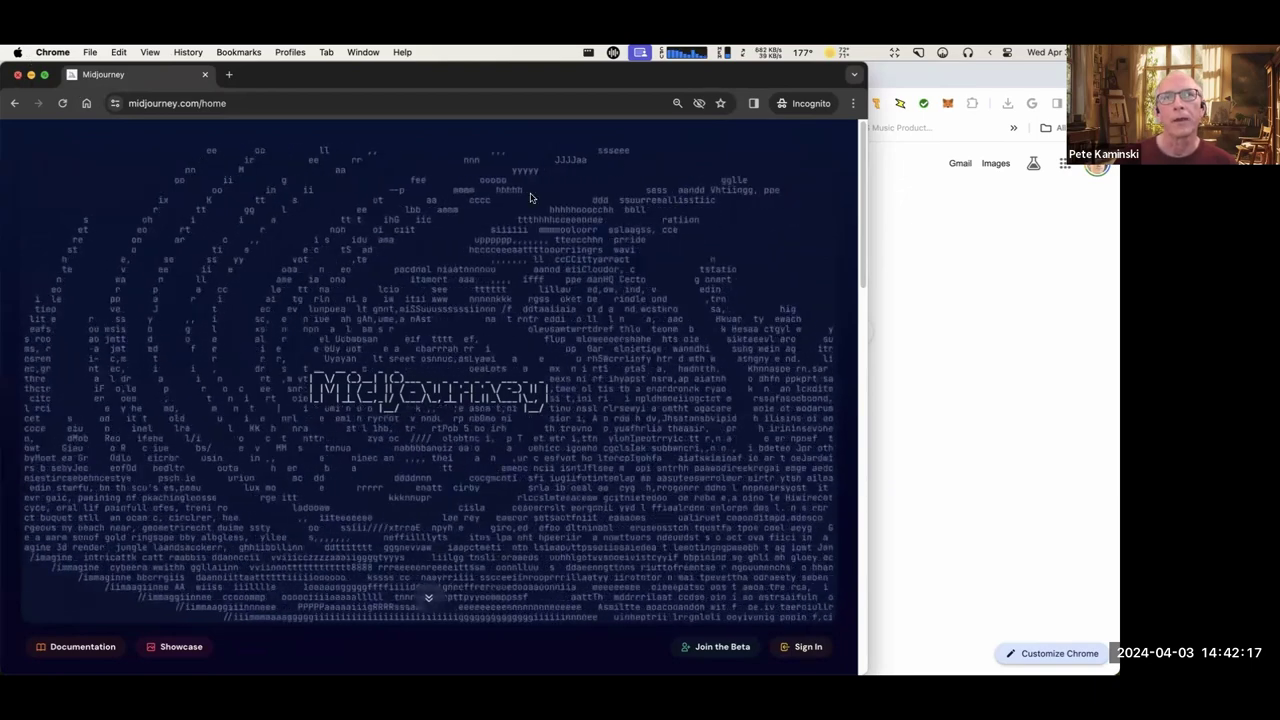
# Close the incognito window and load midjourney.com in the regular browser tab.
pyautogui.press('super+w')
pyautogui.click(480, 100)
pyautogui.press('Return')
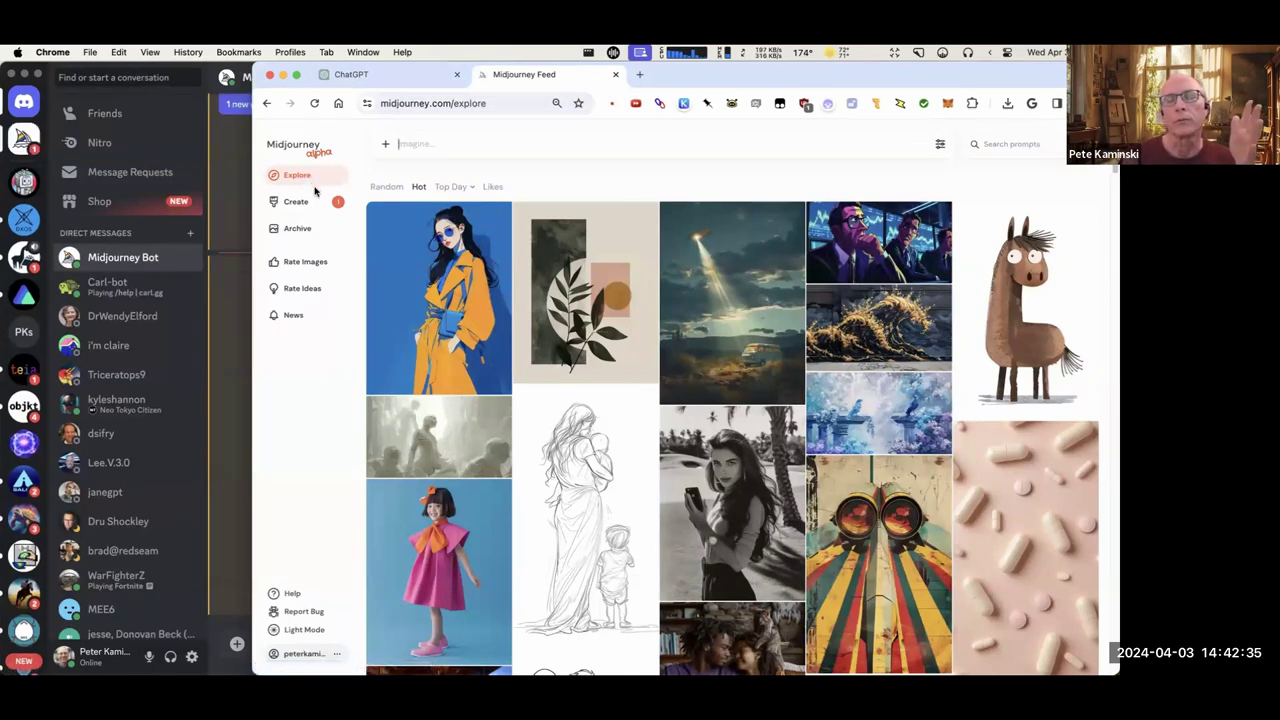
# Switch to Discord and view the images generated from the cute mushroom prompt.
pyautogui.click(222, 325)
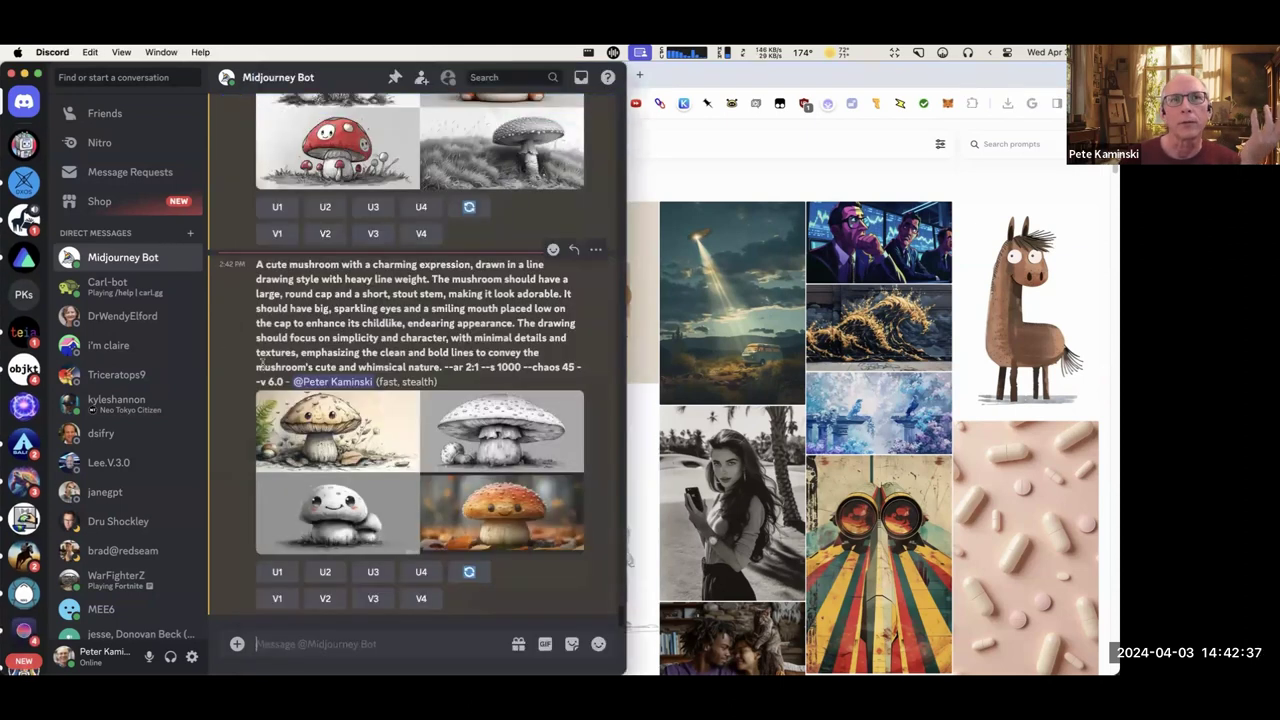
pyautogui.scroll(-2, 445, 209)
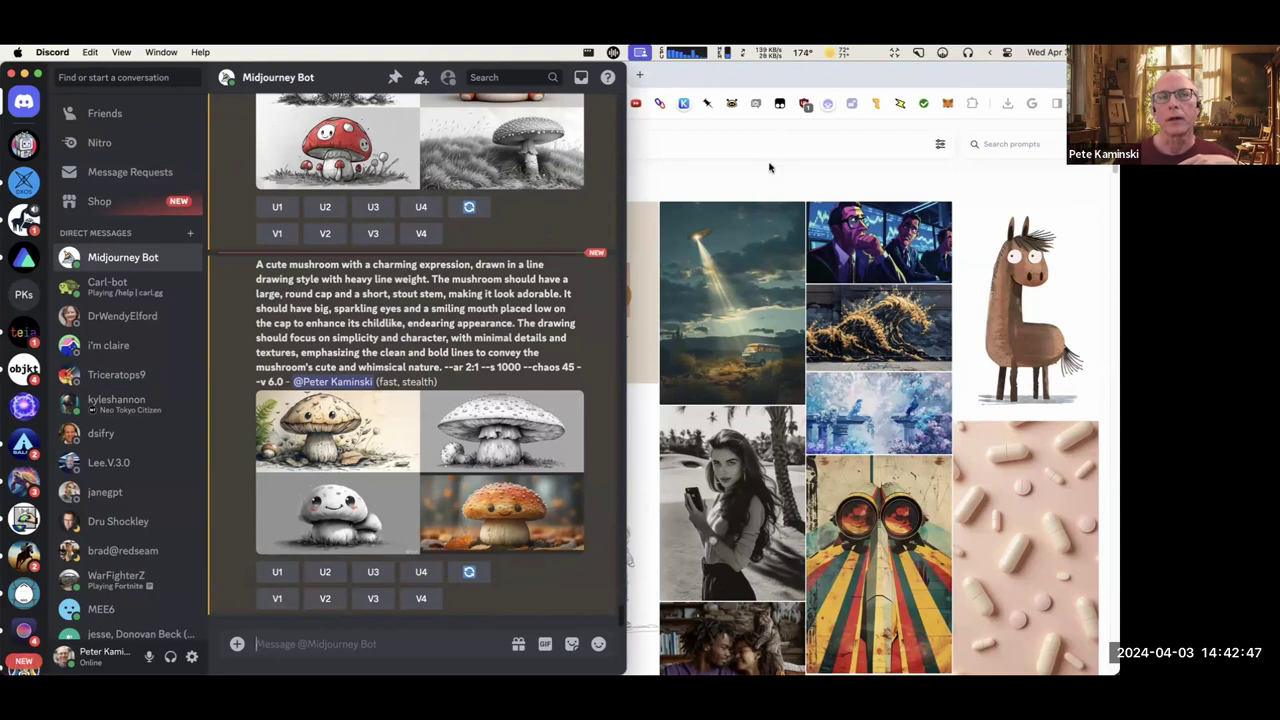
# Return to the Midjourney feed in Chrome, search the prompts for "line" and skim the matching images.
pyautogui.click(714, 183)
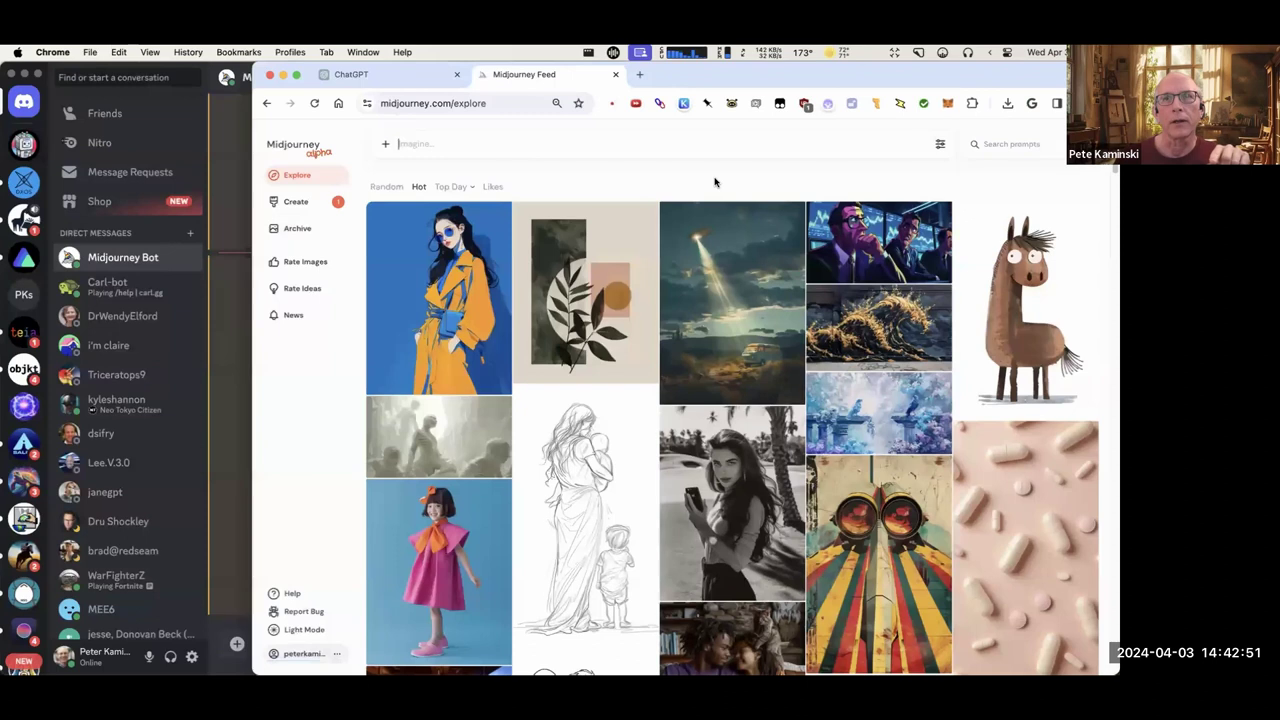
pyautogui.click(1026, 137)
pyautogui.write('line')
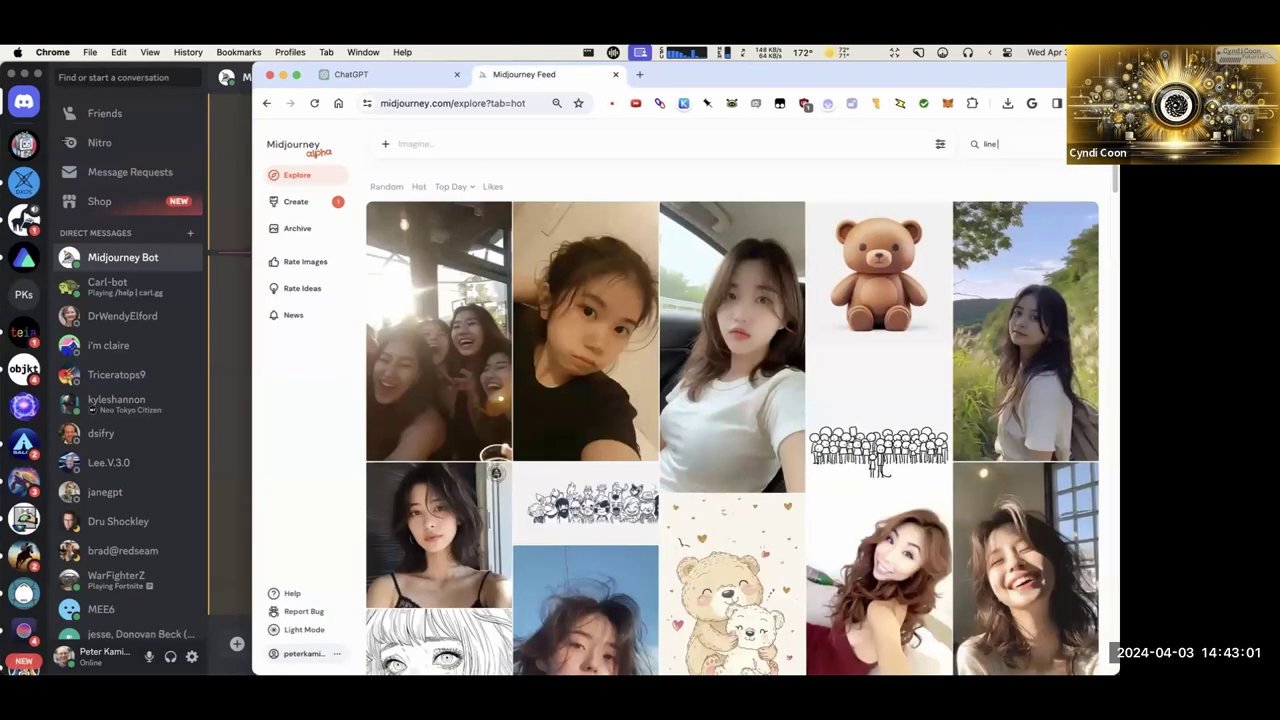
pyautogui.scroll(-15, 967, 192)
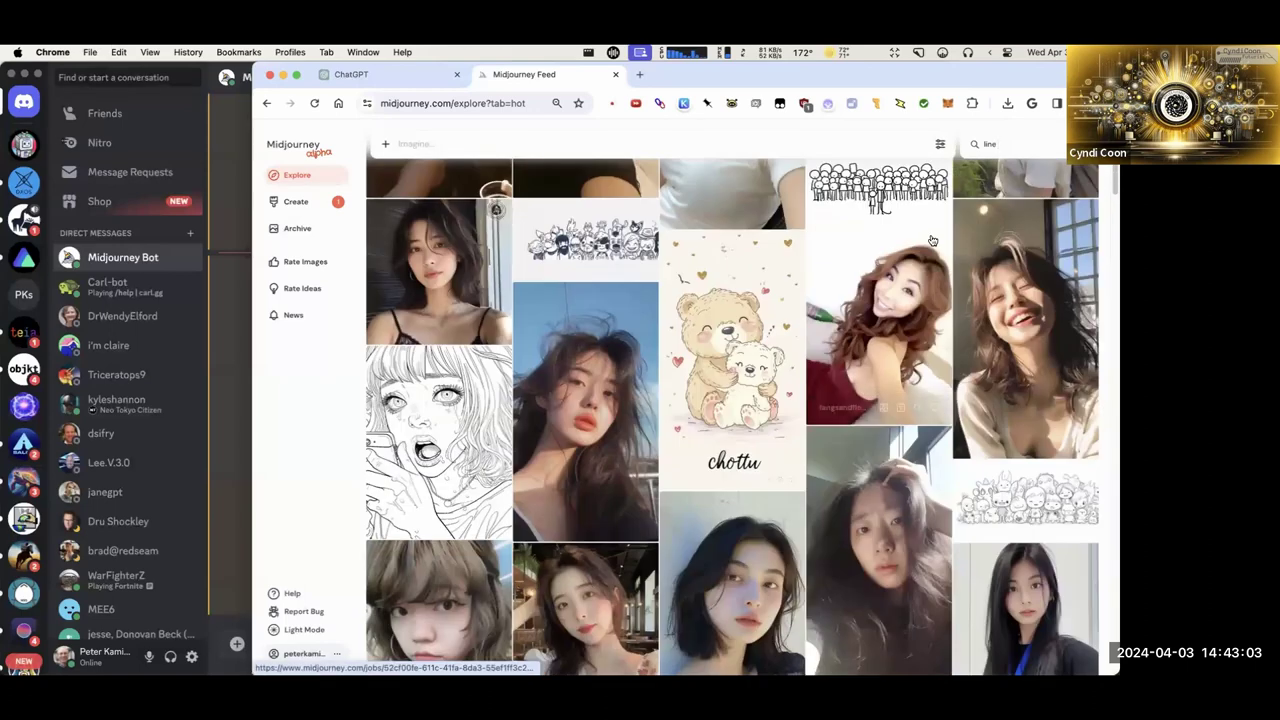
pyautogui.scroll(15, 930, 244)
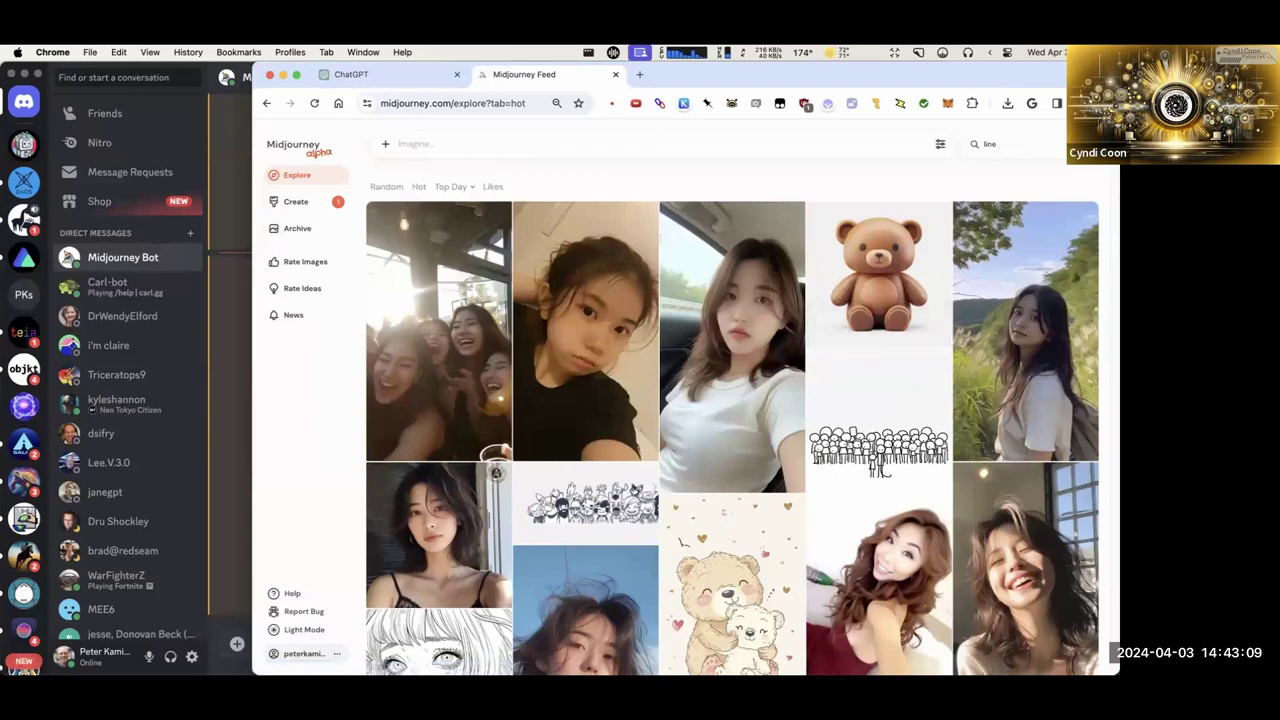
# Change the prompt search to the exact phrase "line drawing" in quotation marks.
pyautogui.click(1014, 145)
pyautogui.press('BackSpace')
pyautogui.press('BackSpace')
pyautogui.press('BackSpace')
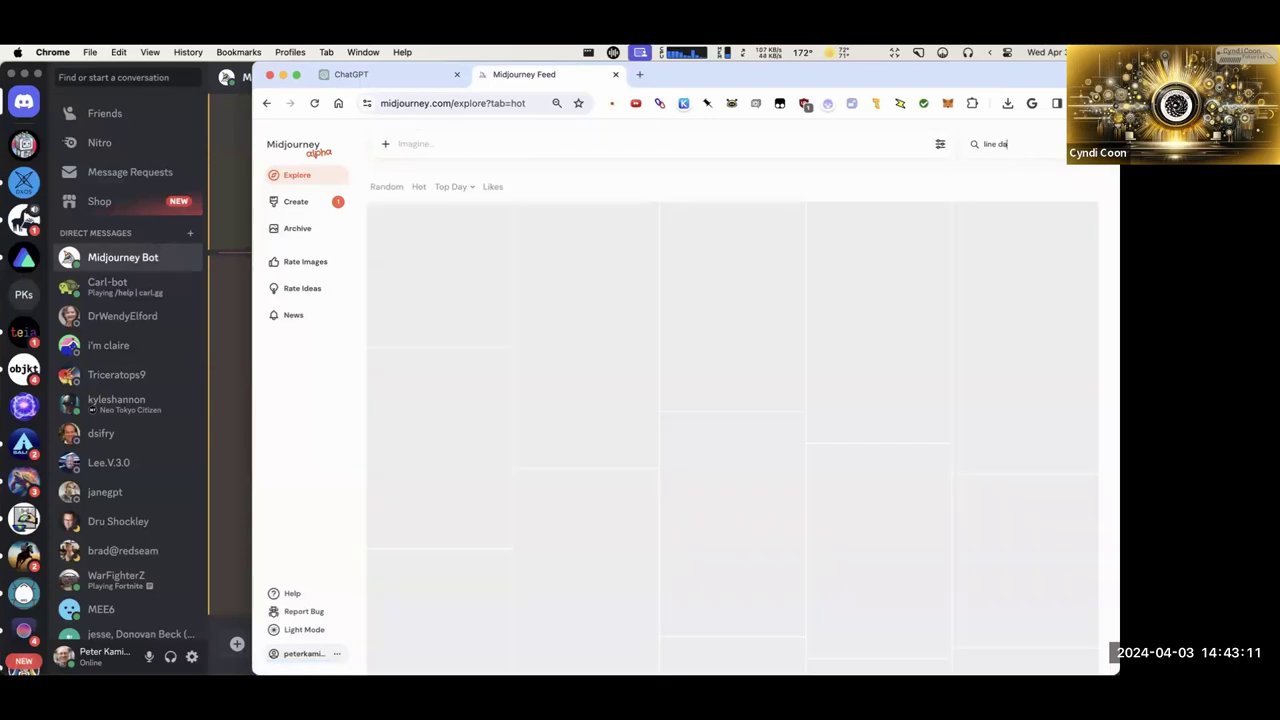
pyautogui.write('ine drawing')
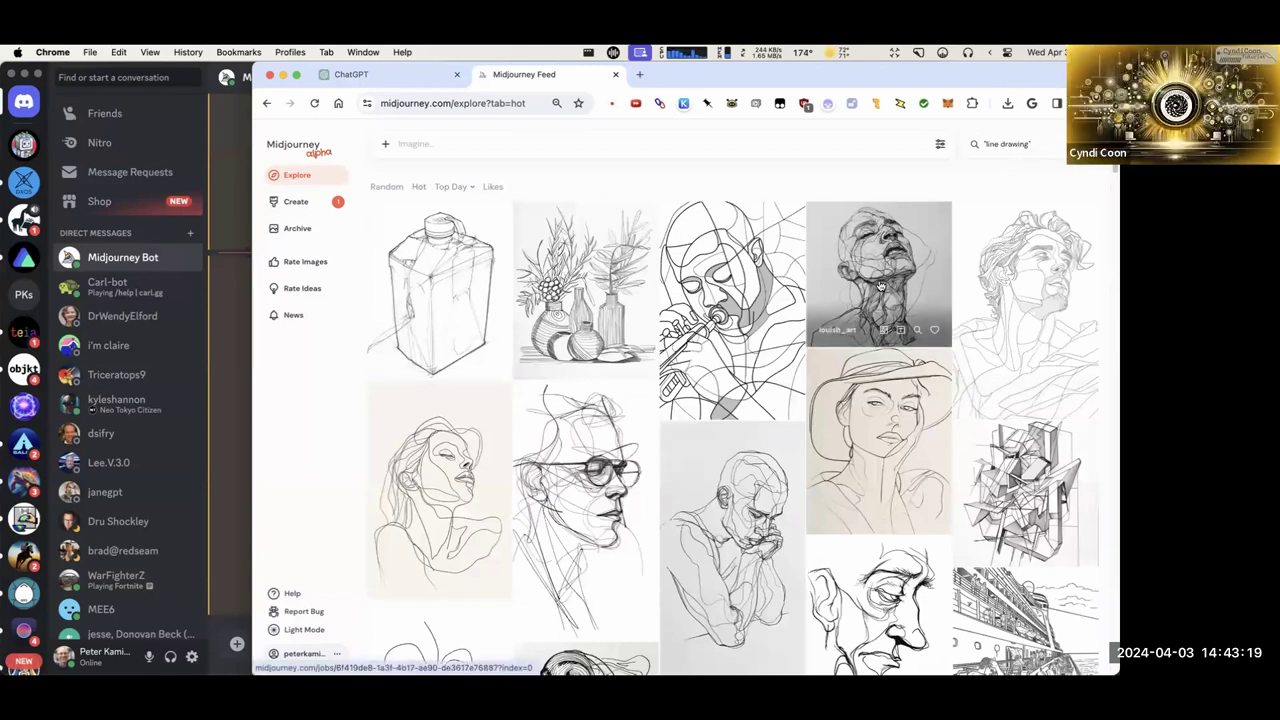
# Browse the "line drawing" search results to examine the different line art styles.
pyautogui.scroll(-3, 944, 262)
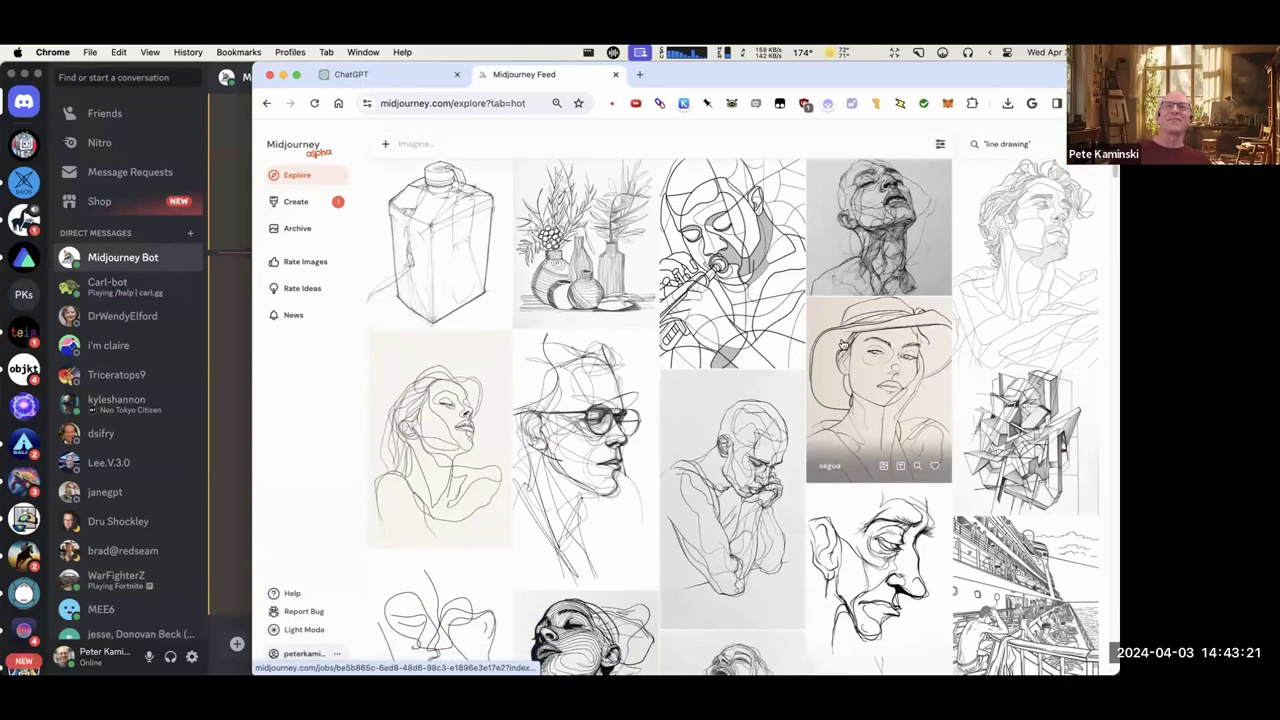
pyautogui.scroll(-4, 838, 349)
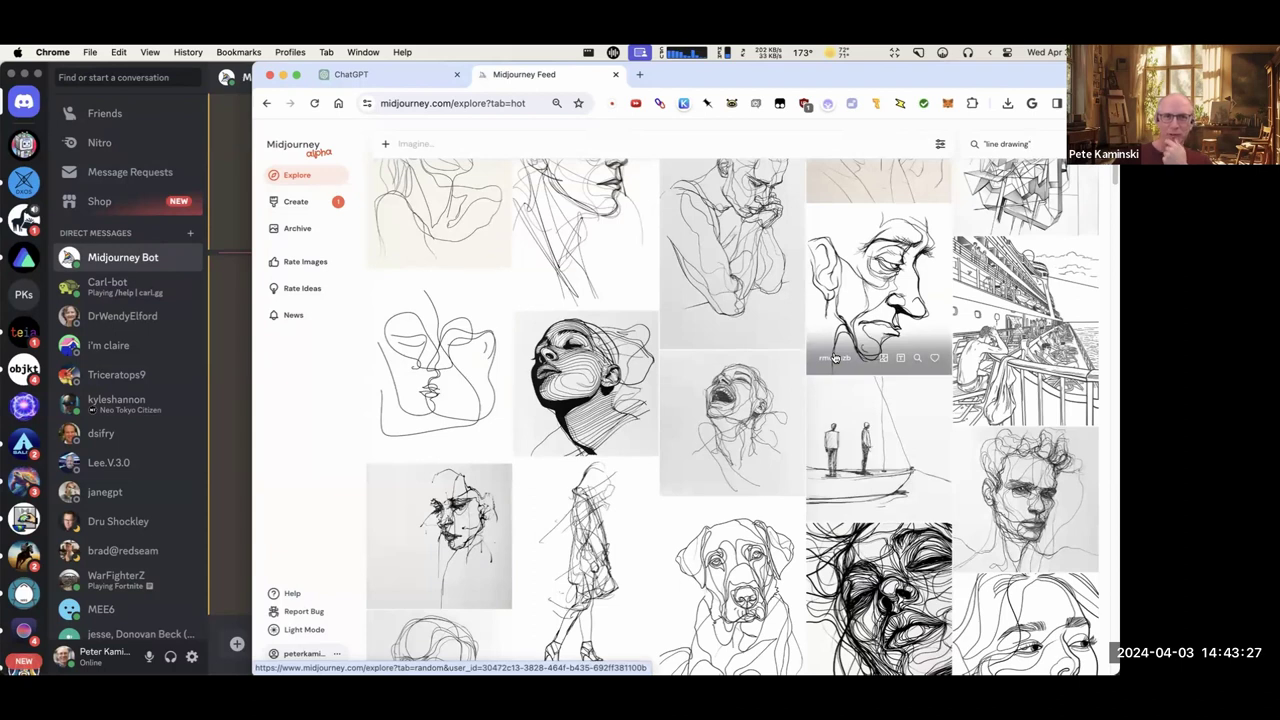
pyautogui.scroll(-3, 834, 358)
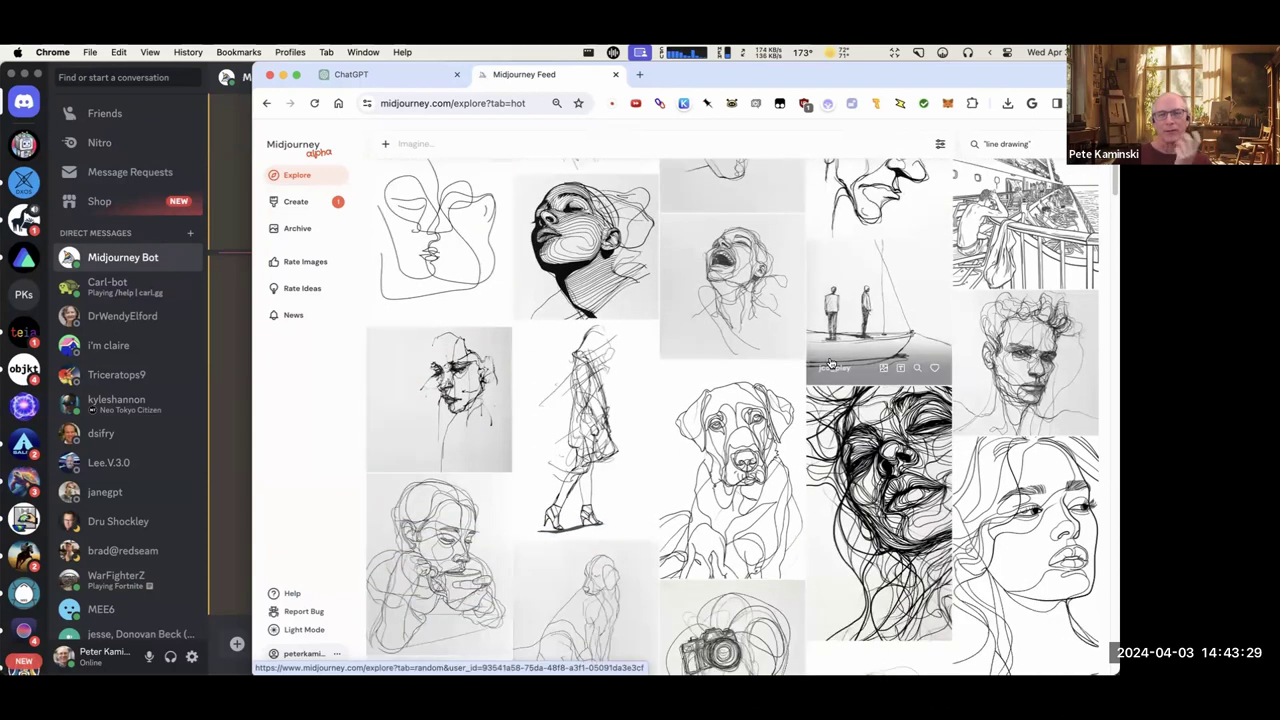
pyautogui.scroll(-1, 828, 364)
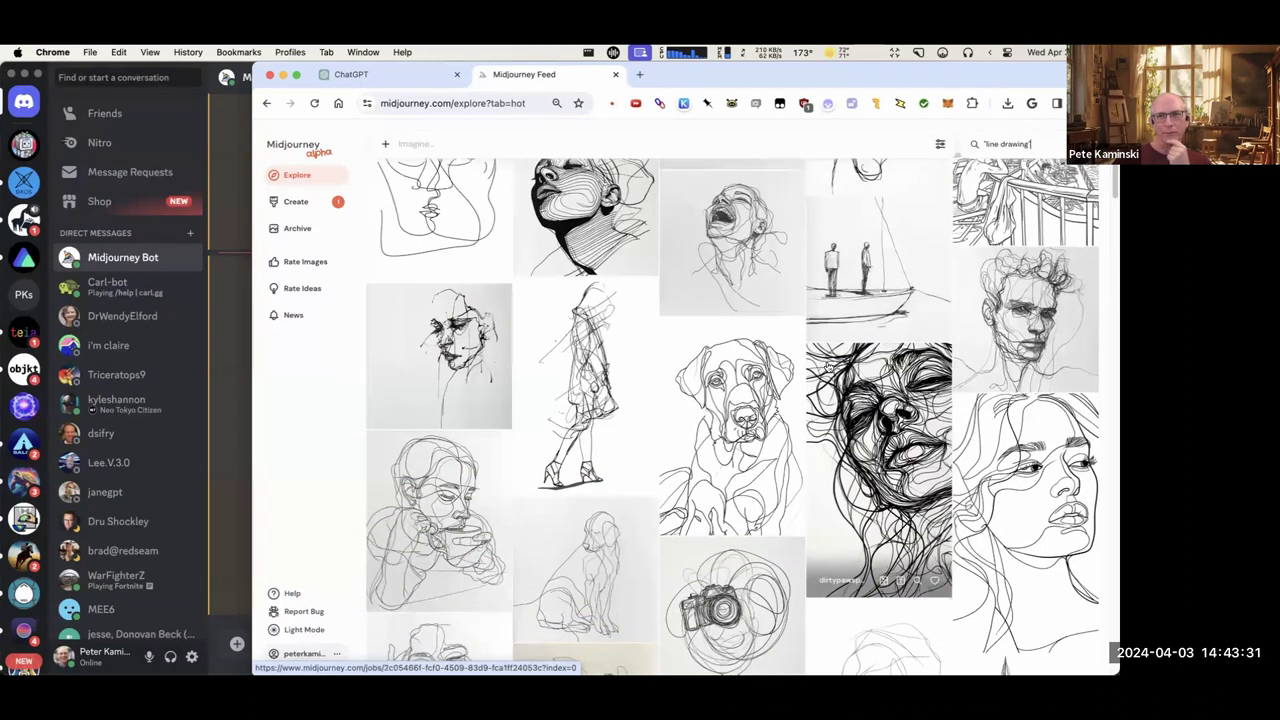
pyautogui.scroll(-3, 828, 367)
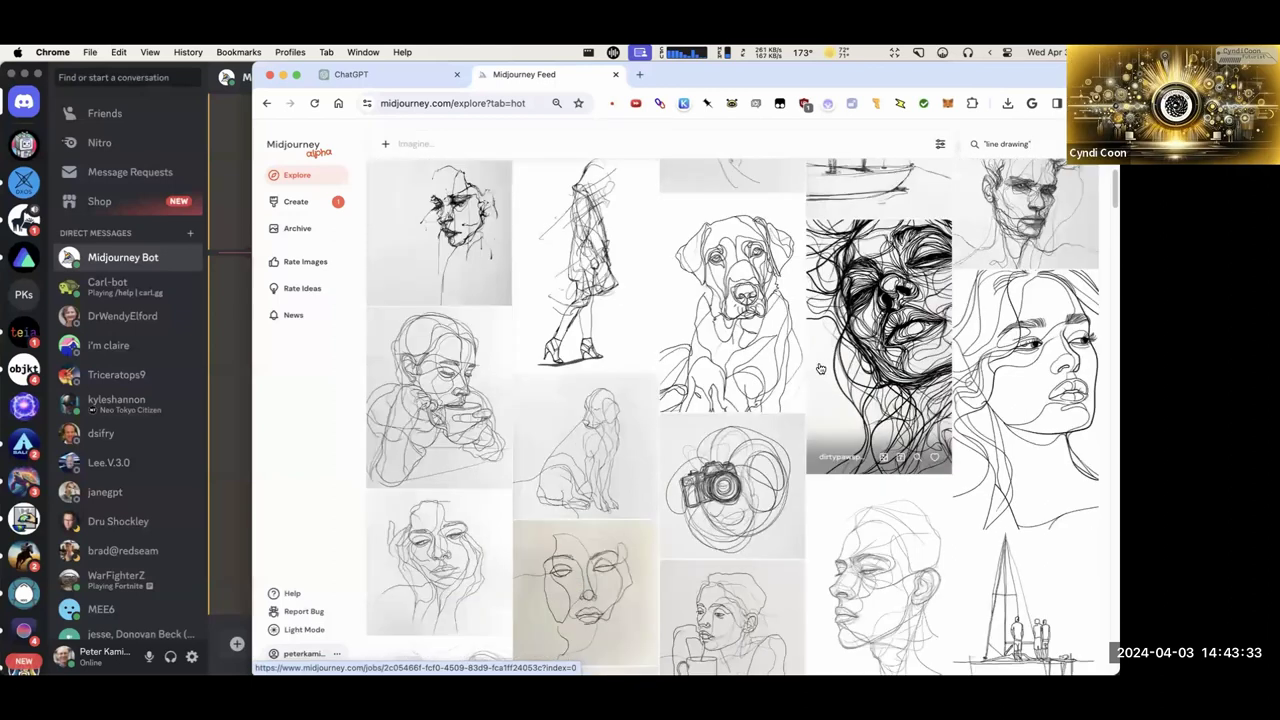
pyautogui.scroll(-3, 818, 369)
pyautogui.scroll(-4, 814, 372)
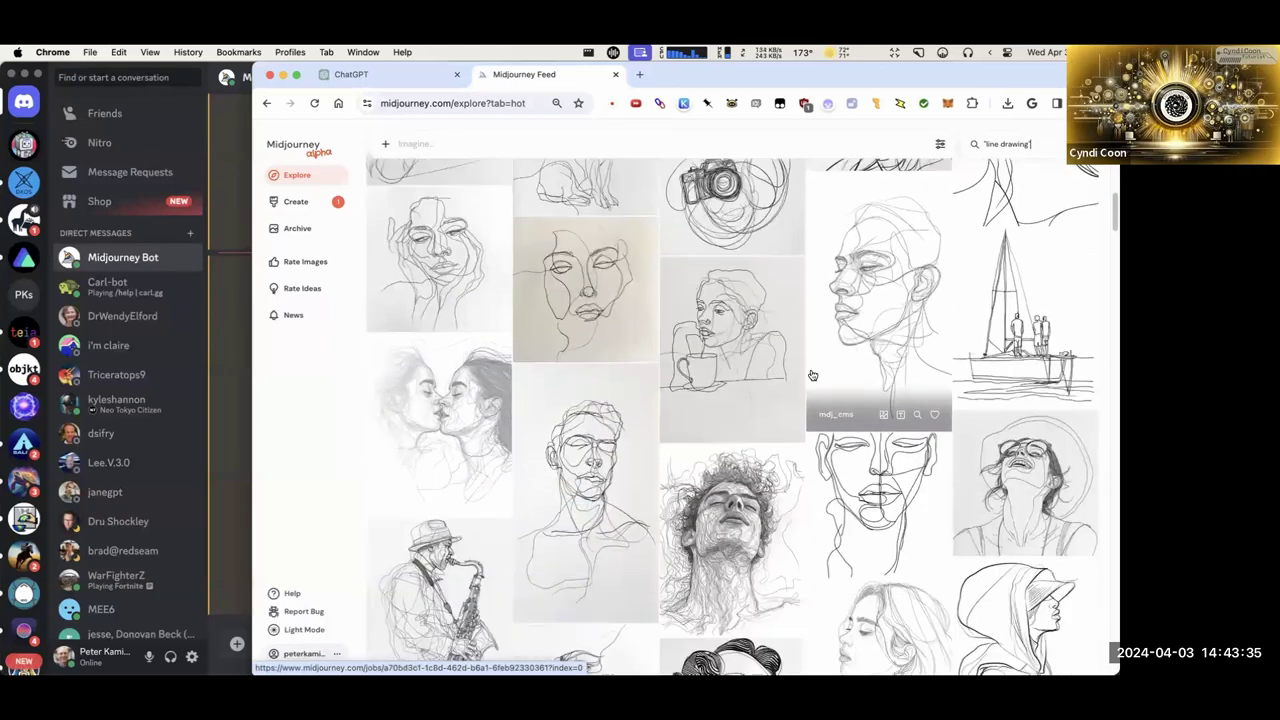
pyautogui.scroll(-10, 812, 374)
pyautogui.scroll(-2, 810, 371)
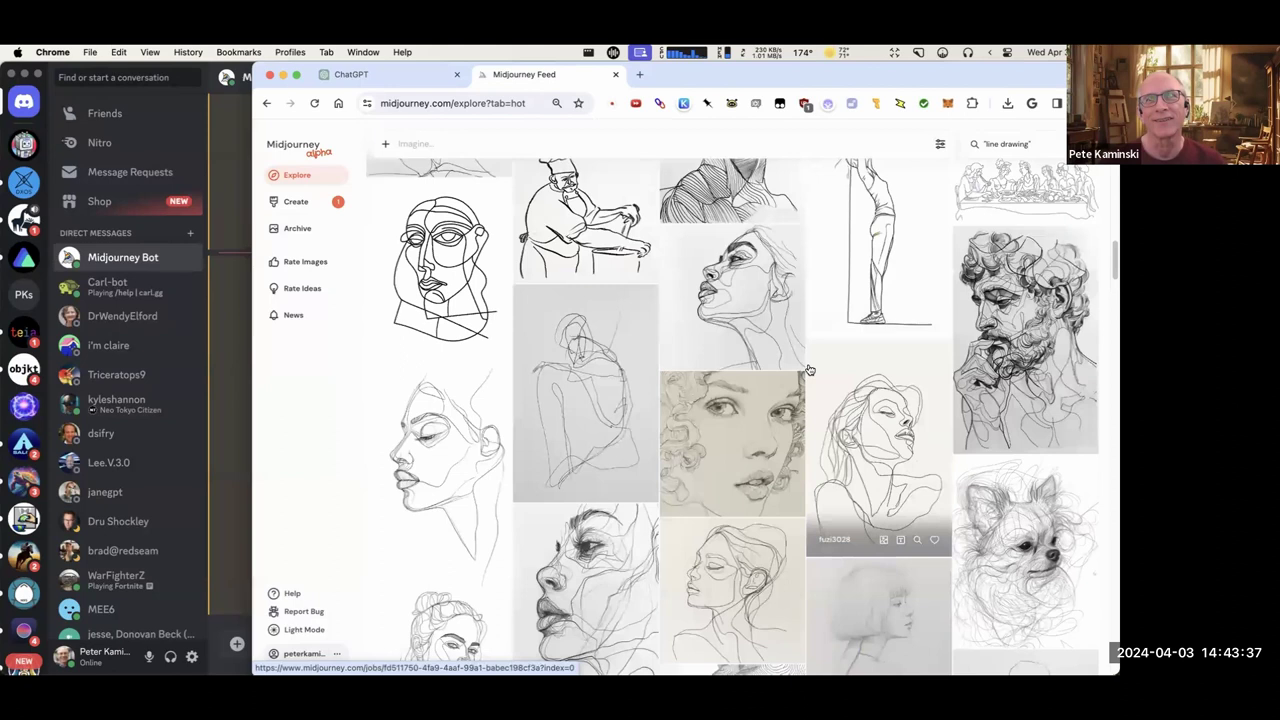
pyautogui.scroll(-15, 810, 371)
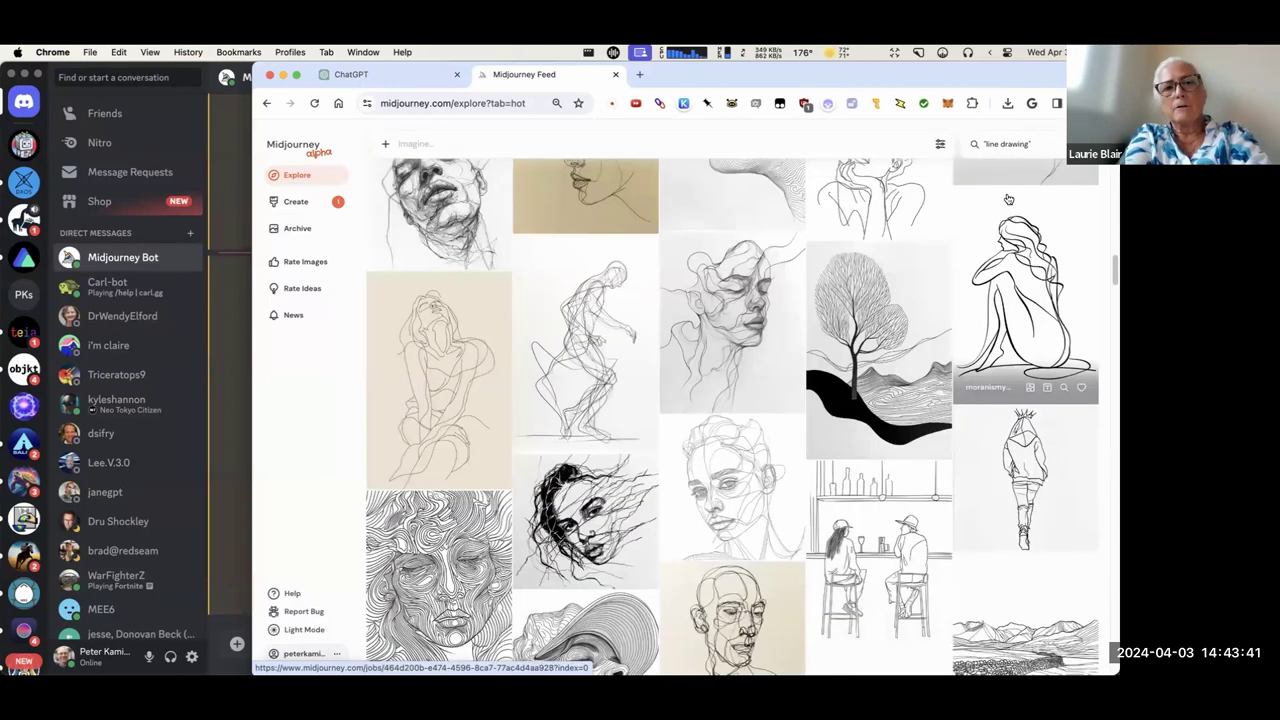
# Add the word cartoon to the "line drawing" search and examine the cartoon-style images.
pyautogui.press('Return')
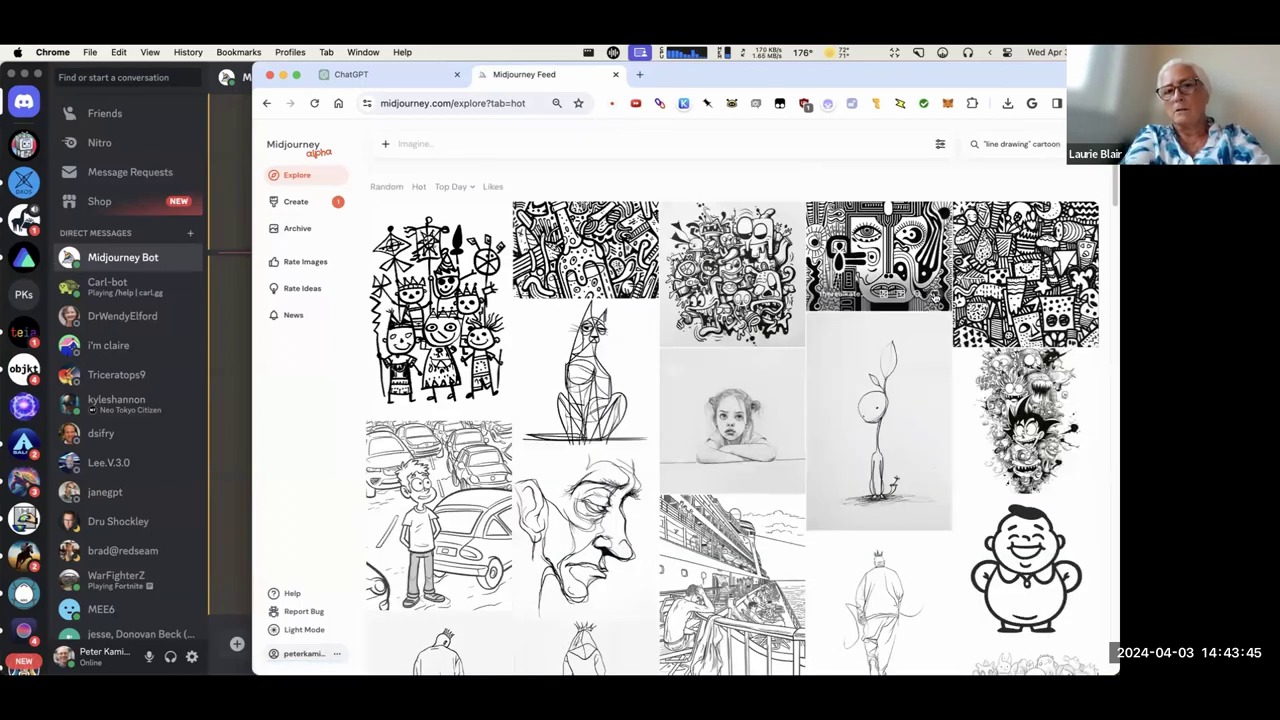
pyautogui.scroll(-1, 930, 298)
pyautogui.scroll(-5, 930, 298)
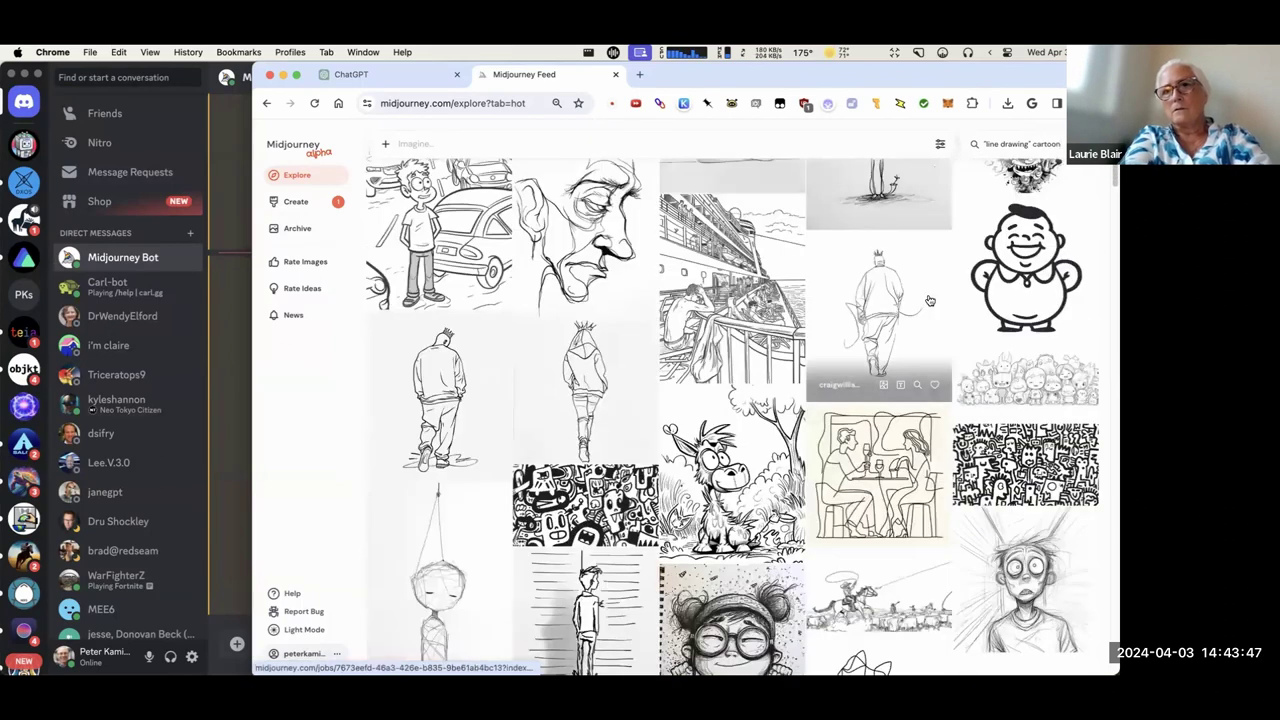
pyautogui.scroll(-1, 926, 301)
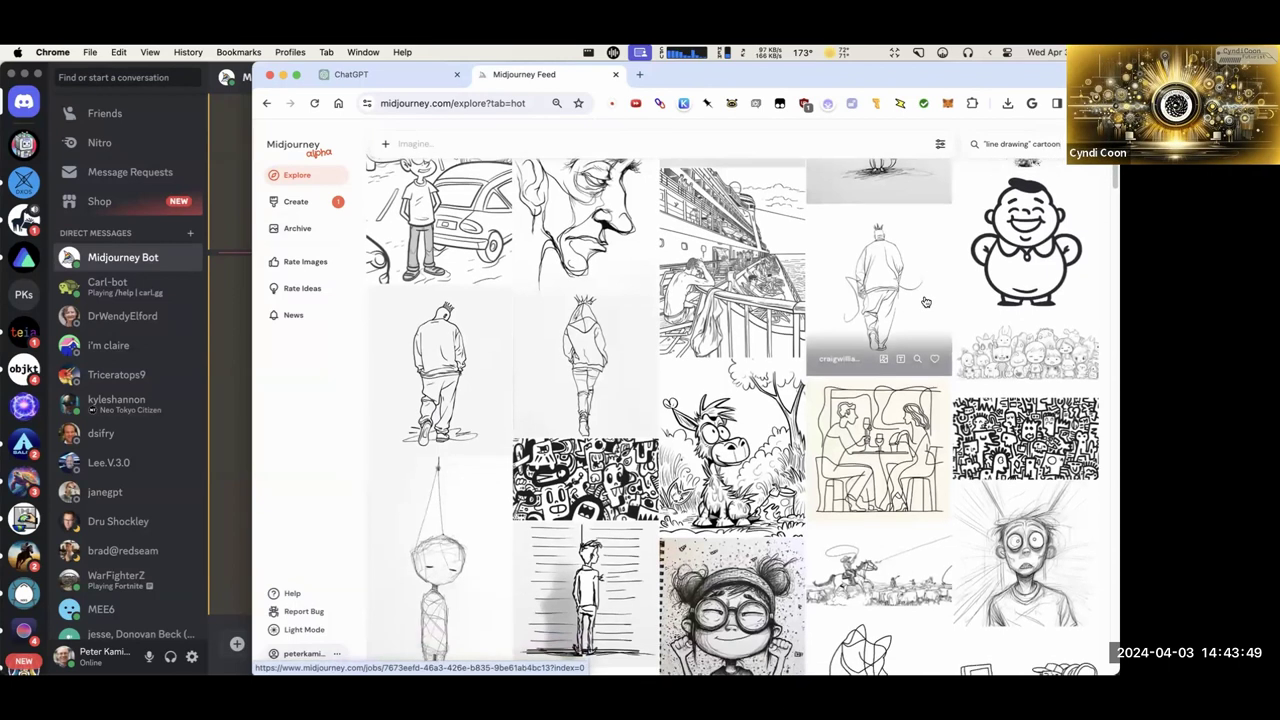
pyautogui.scroll(-1, 926, 301)
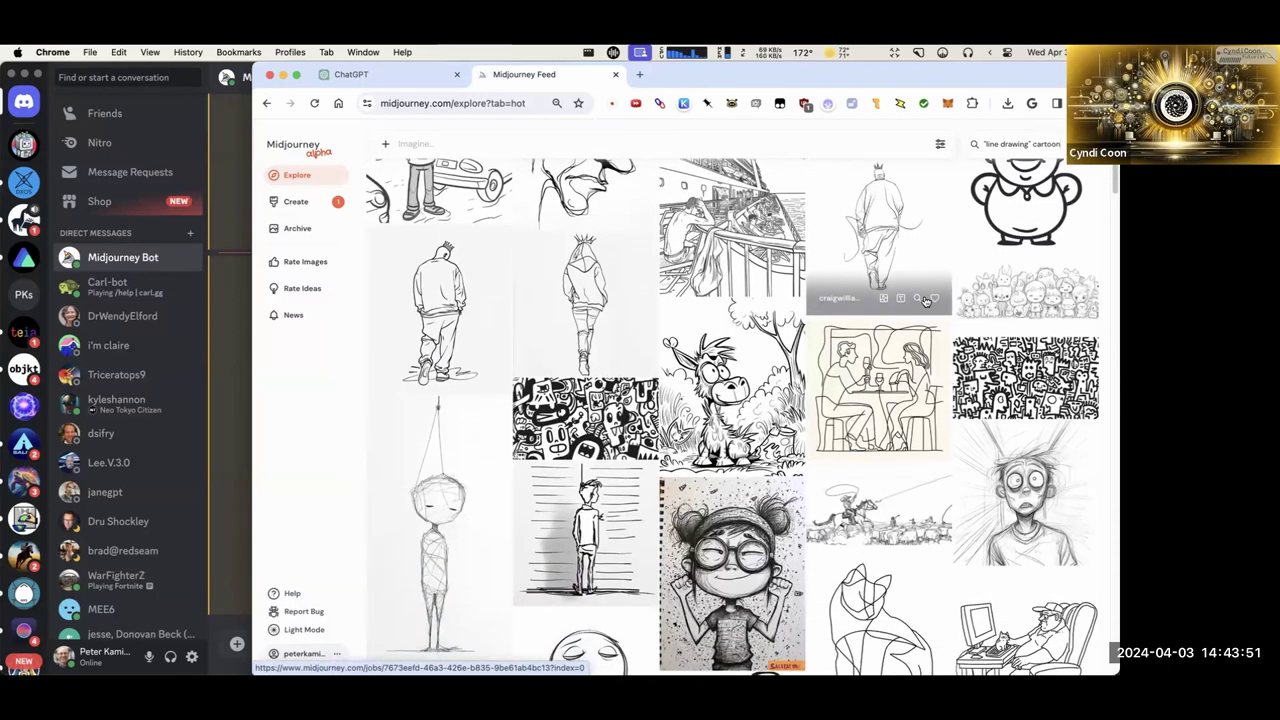
pyautogui.scroll(-3, 926, 301)
pyautogui.scroll(-1, 923, 303)
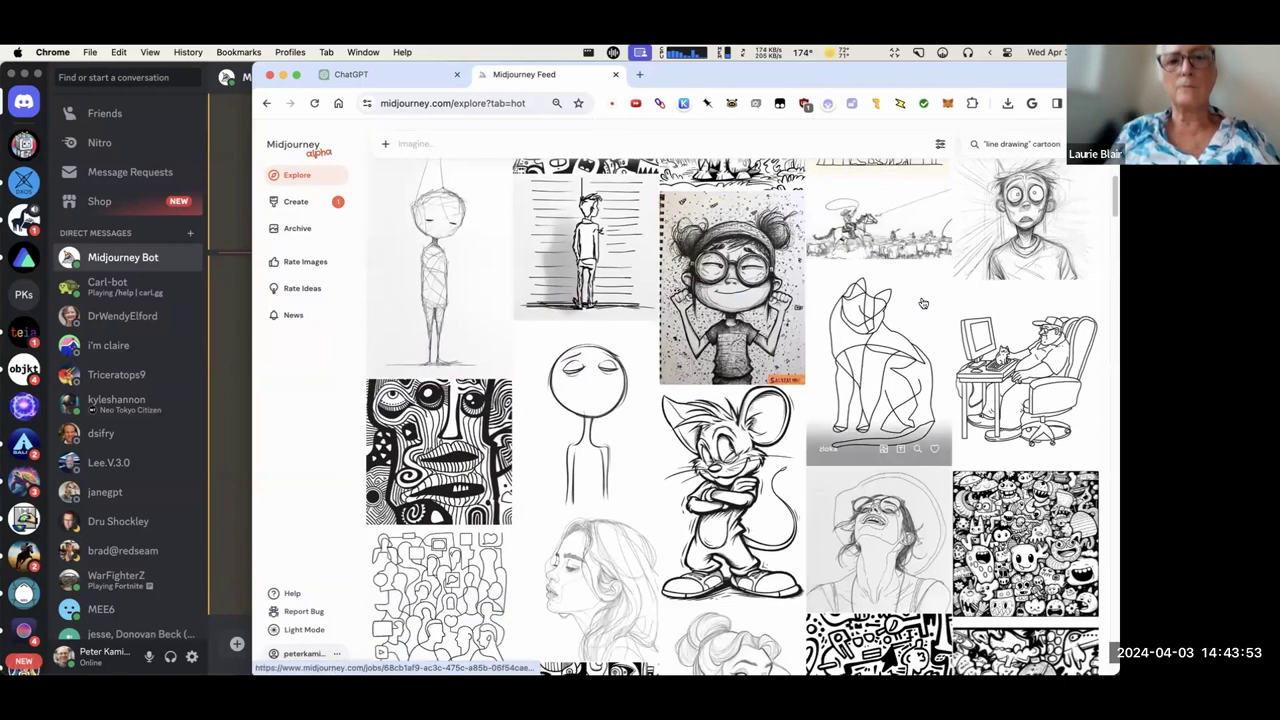
pyautogui.scroll(-5, 923, 303)
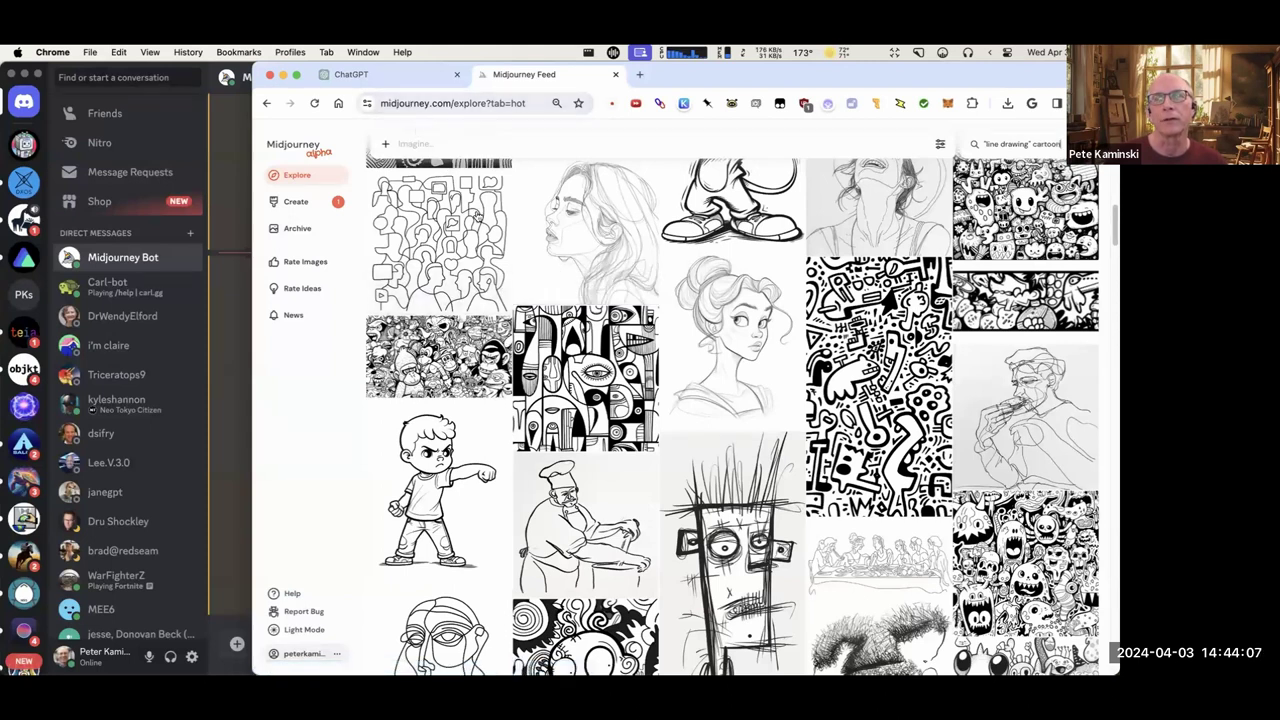
pyautogui.scroll(-5, 712, 237)
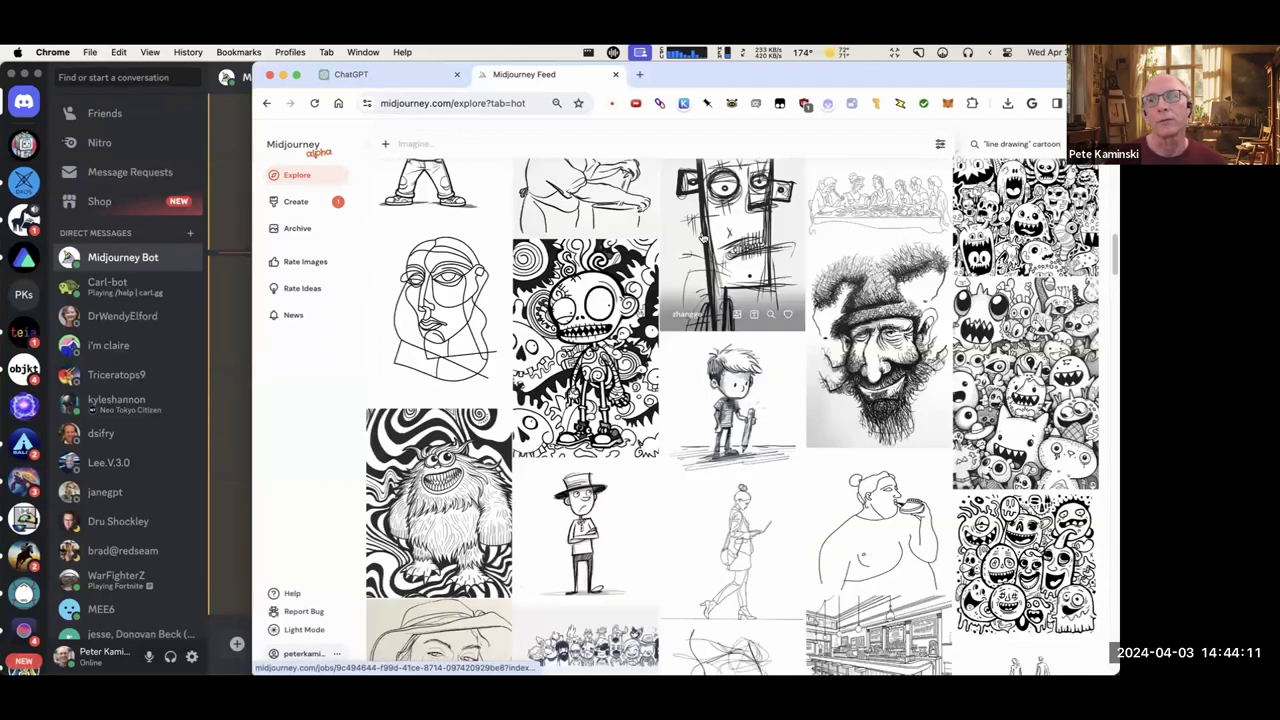
pyautogui.scroll(-2, 703, 238)
pyautogui.scroll(-6, 703, 240)
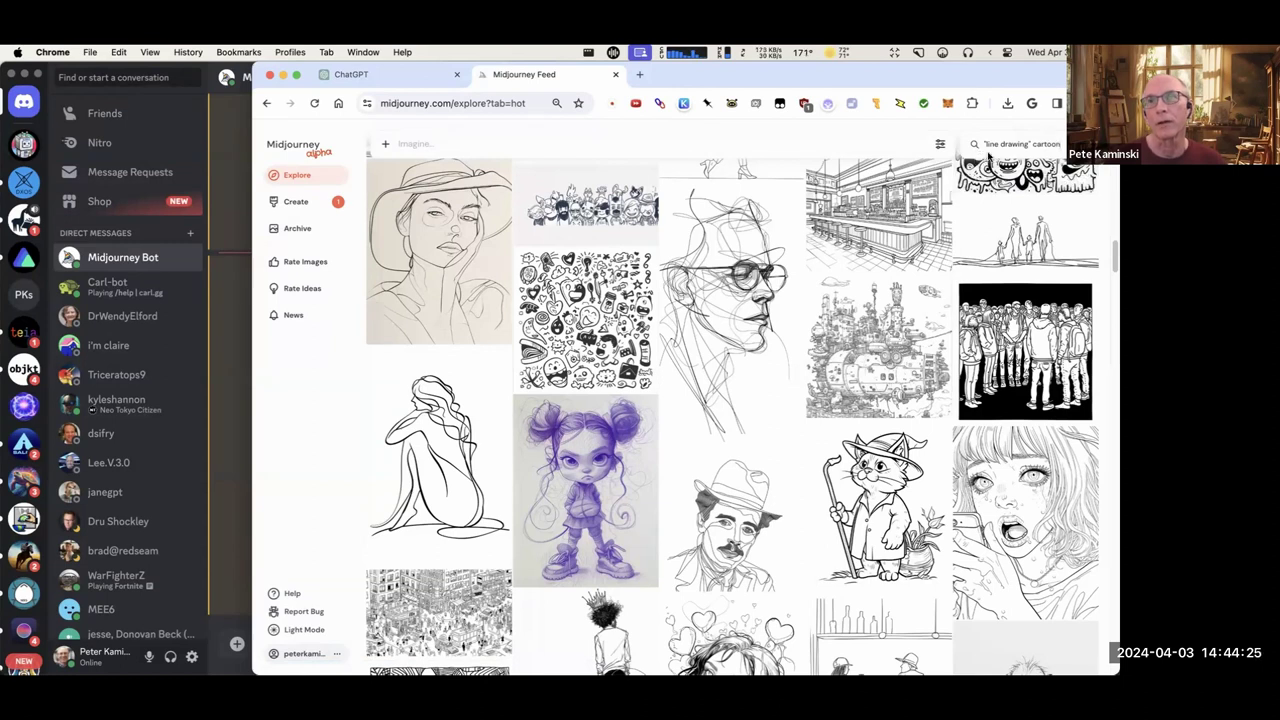
# Replace cartoon with mushroom in the "line drawing" search and browse the mushroom drawings.
pyautogui.doubleClick(1047, 145)
pyautogui.write('mus')
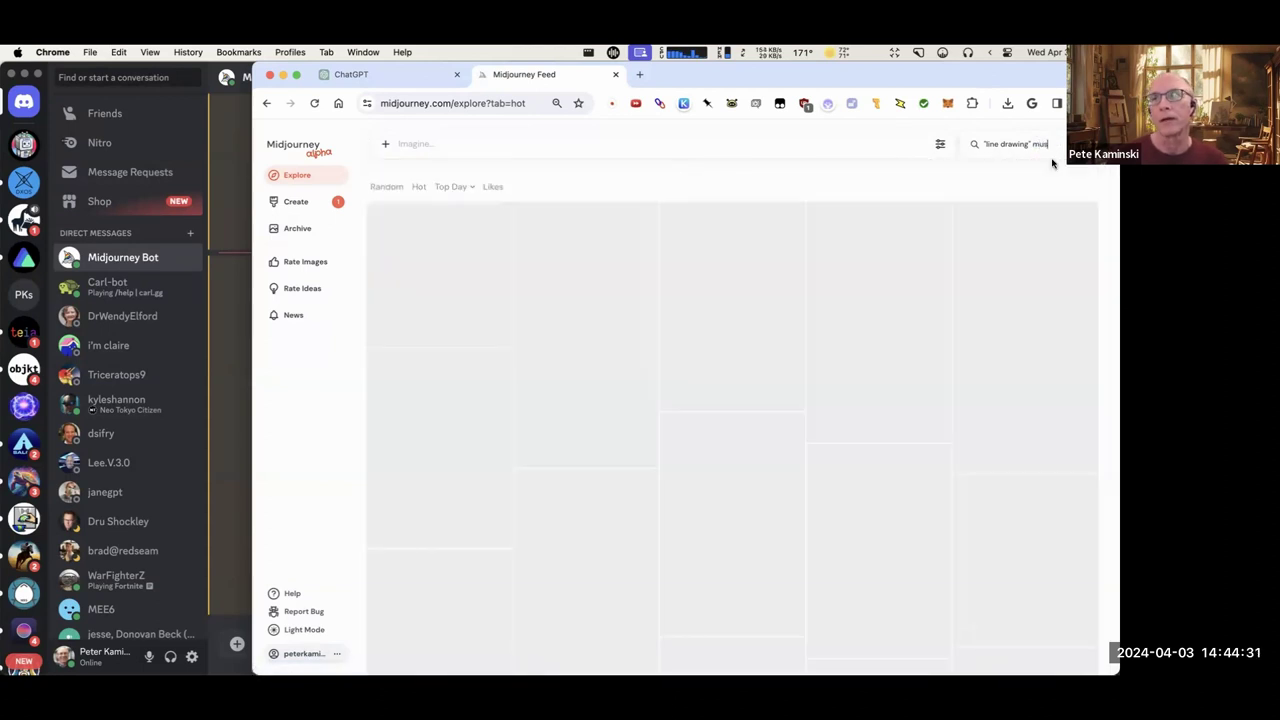
pyautogui.write('hroom')
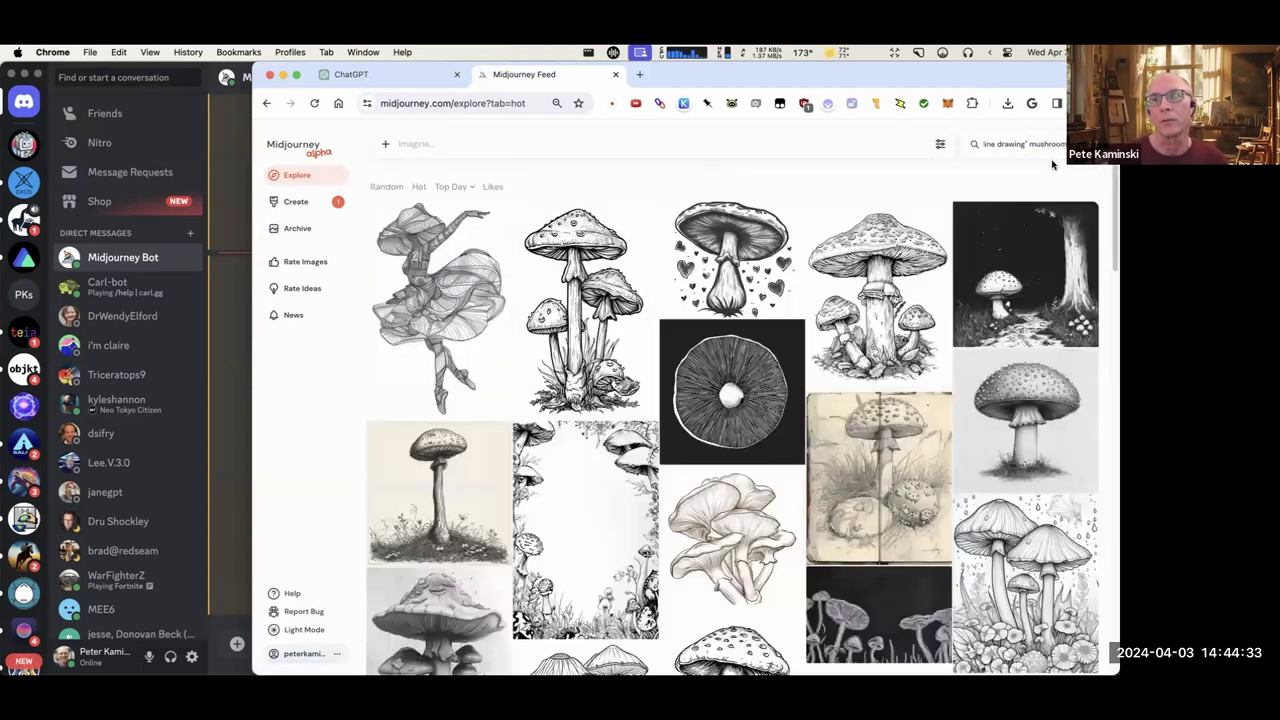
pyautogui.scroll(-10, 1005, 203)
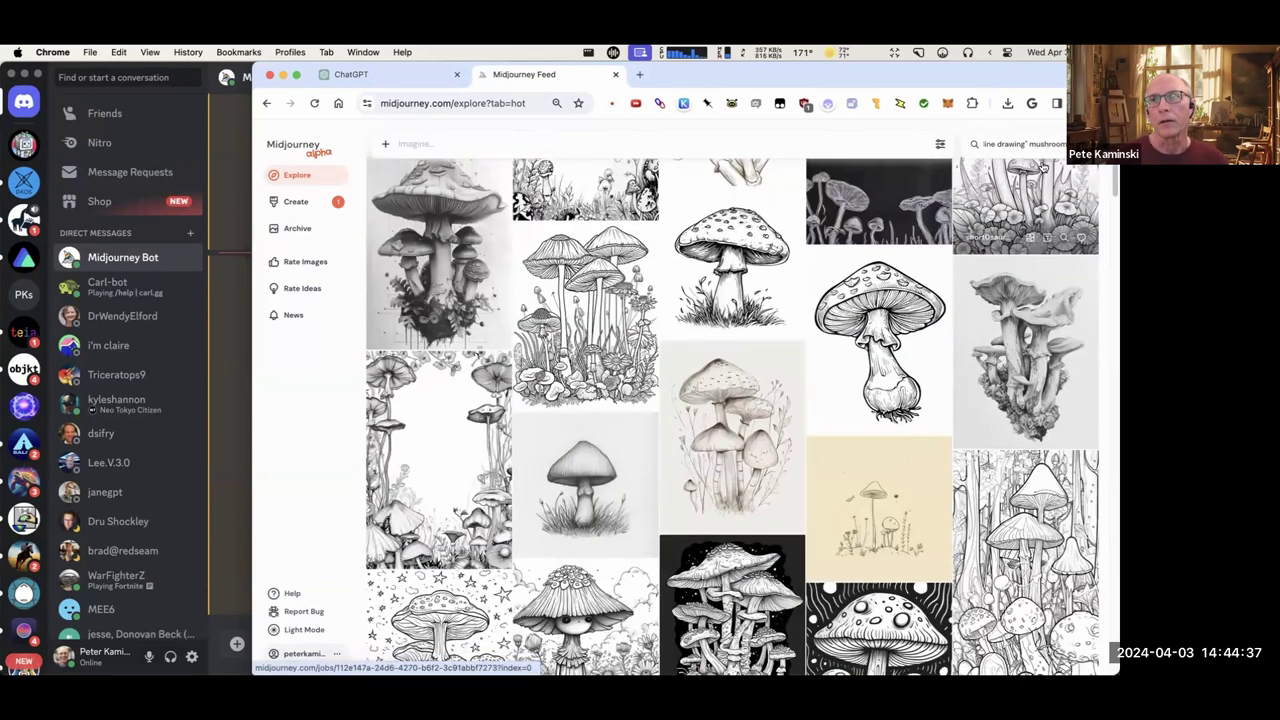
# Add the word cartoon to the "line drawing" mushroom search and browse the cartoon mushroom images.
pyautogui.write('cartoon')
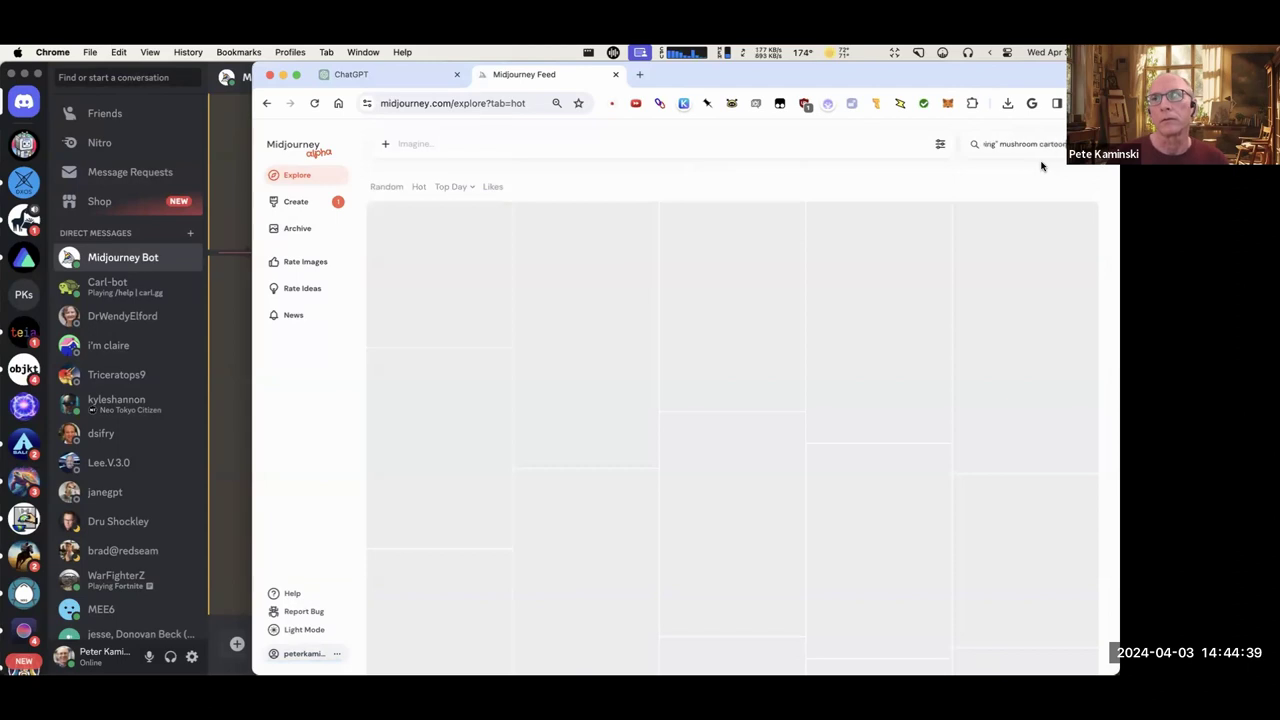
pyautogui.scroll(-3, 880, 215)
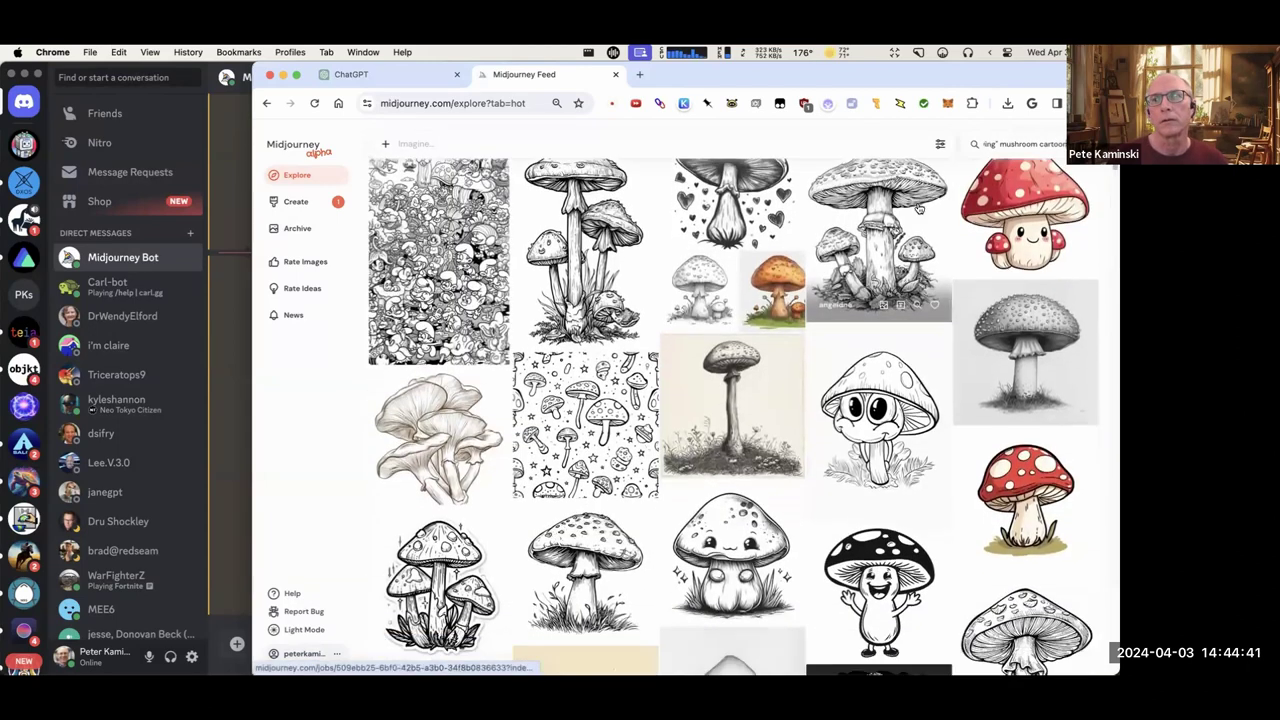
pyautogui.scroll(-4, 920, 208)
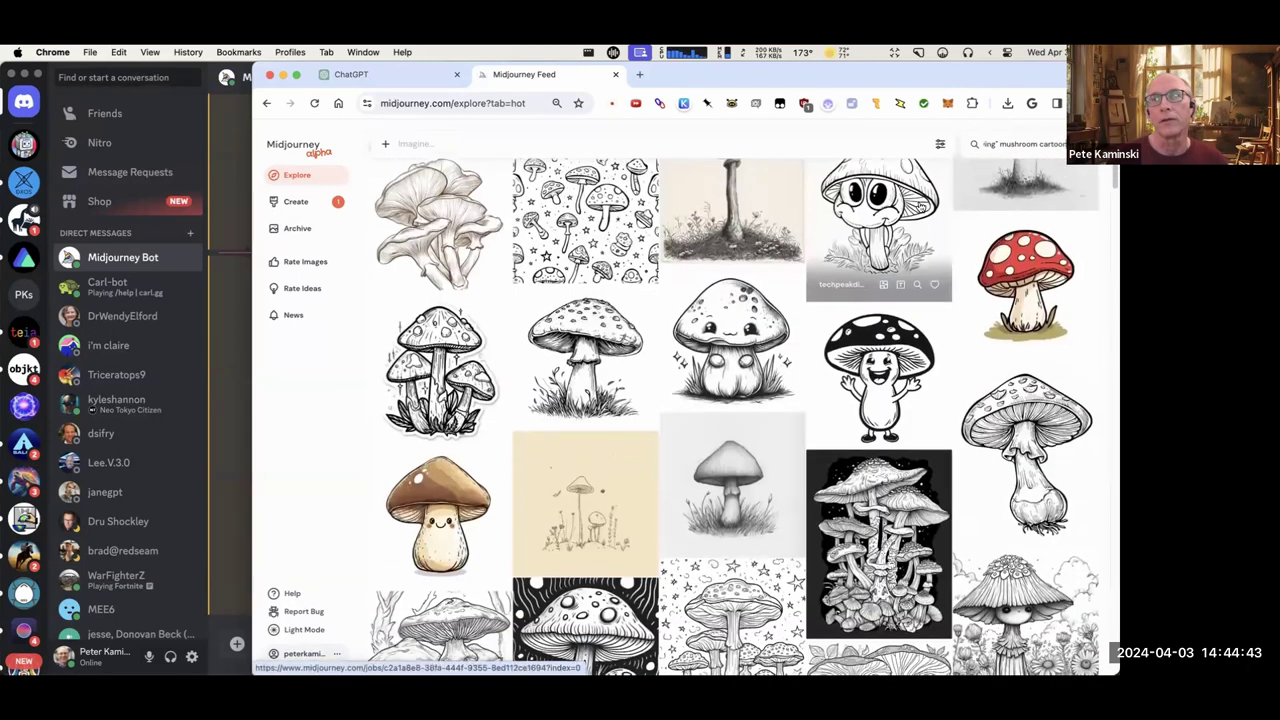
pyautogui.scroll(-5, 920, 207)
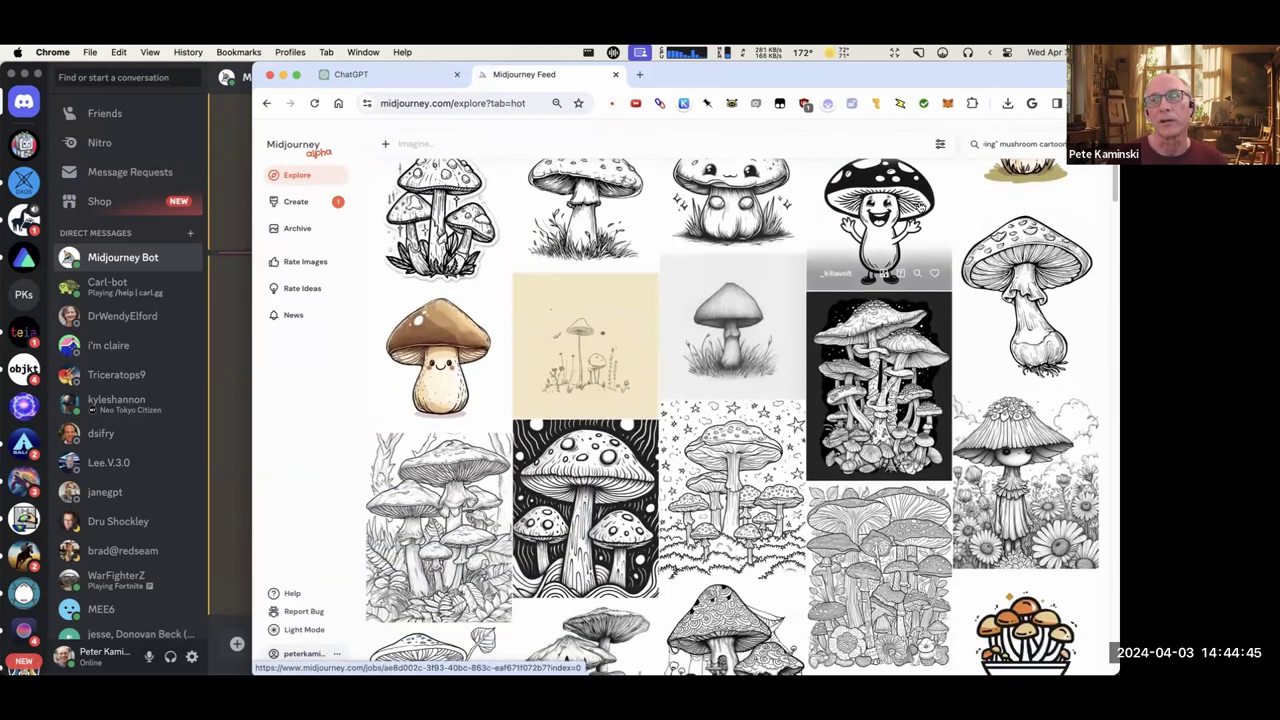
pyautogui.scroll(-2, 920, 207)
pyautogui.scroll(5, 920, 207)
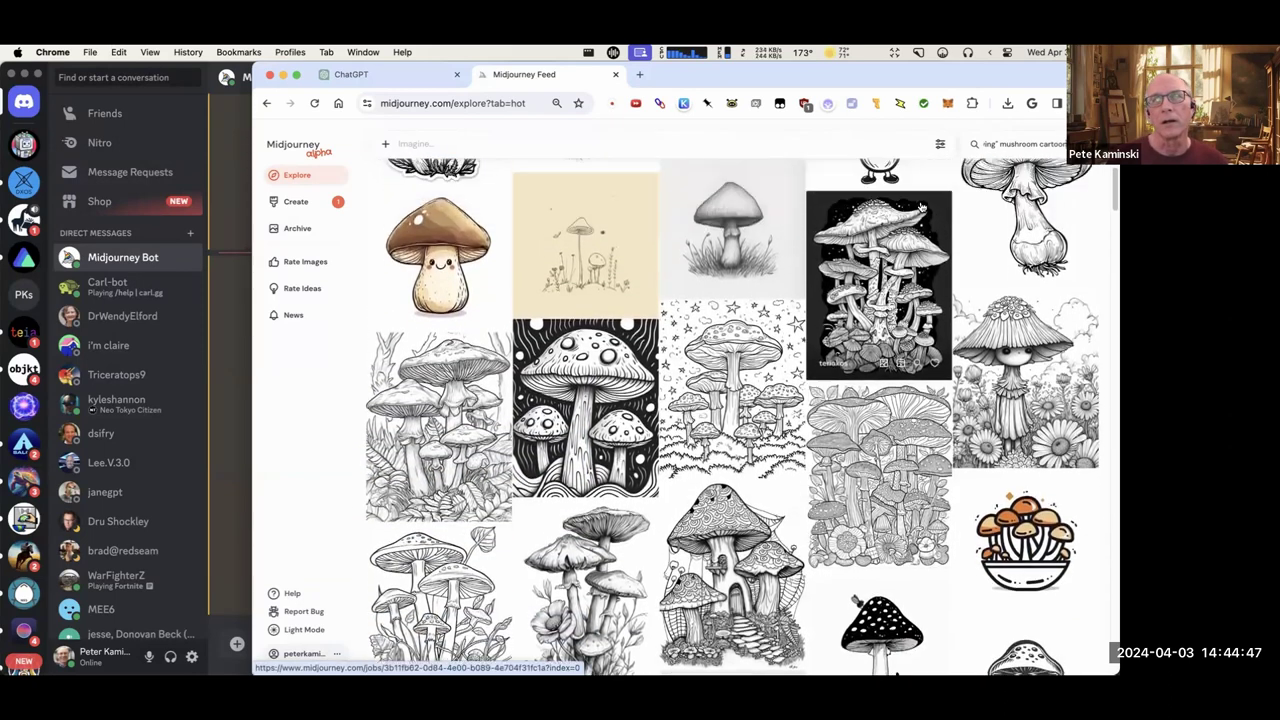
pyautogui.scroll(2, 921, 206)
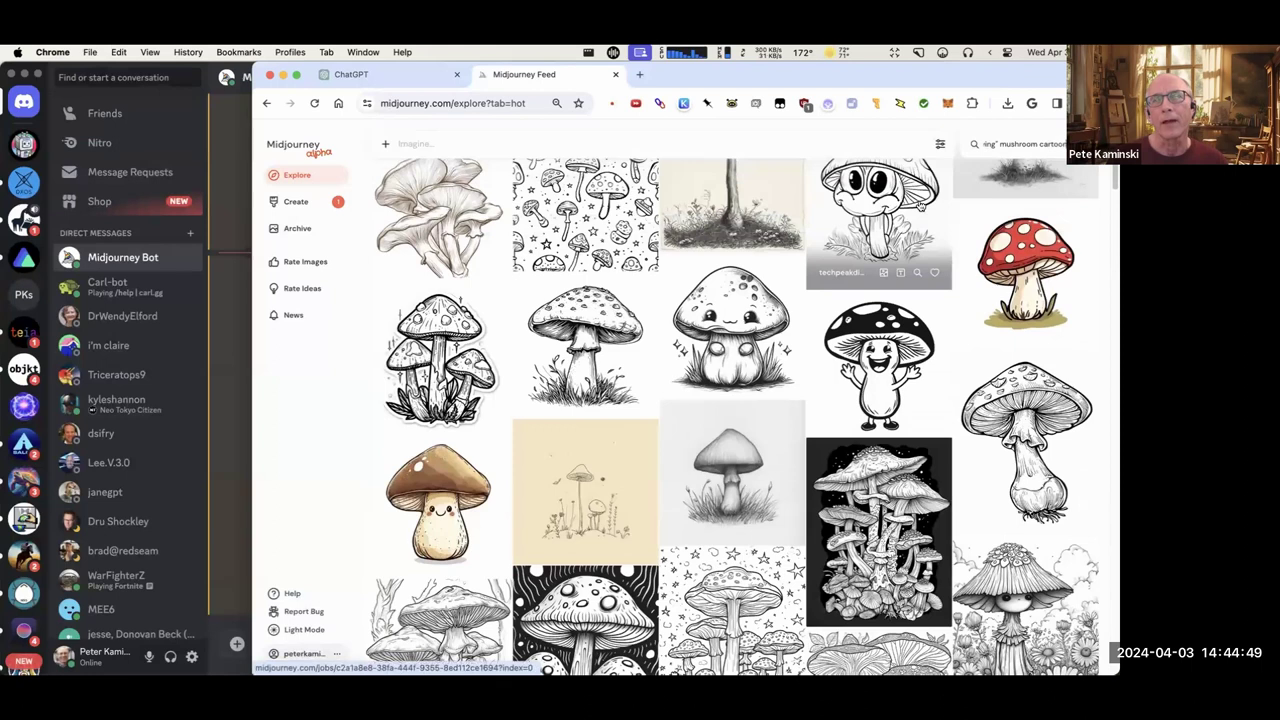
pyautogui.scroll(5, 918, 205)
pyautogui.scroll(2, 900, 215)
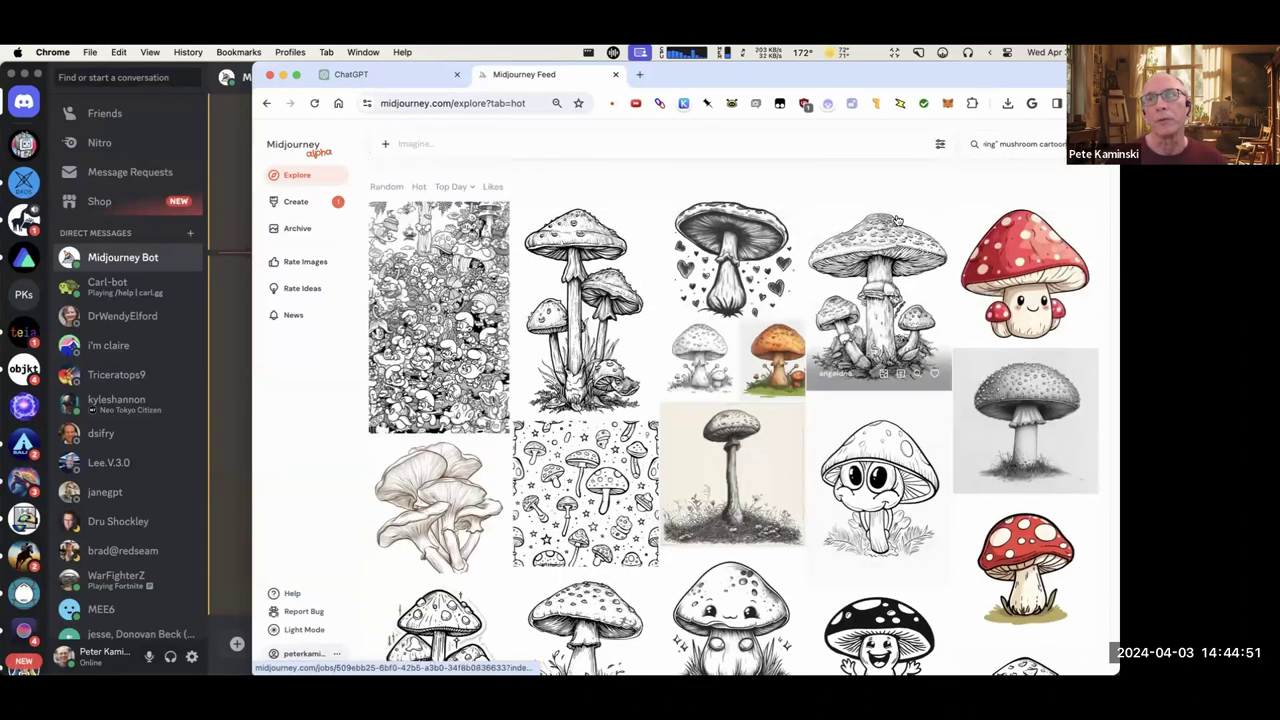
pyautogui.scroll(-1, 897, 220)
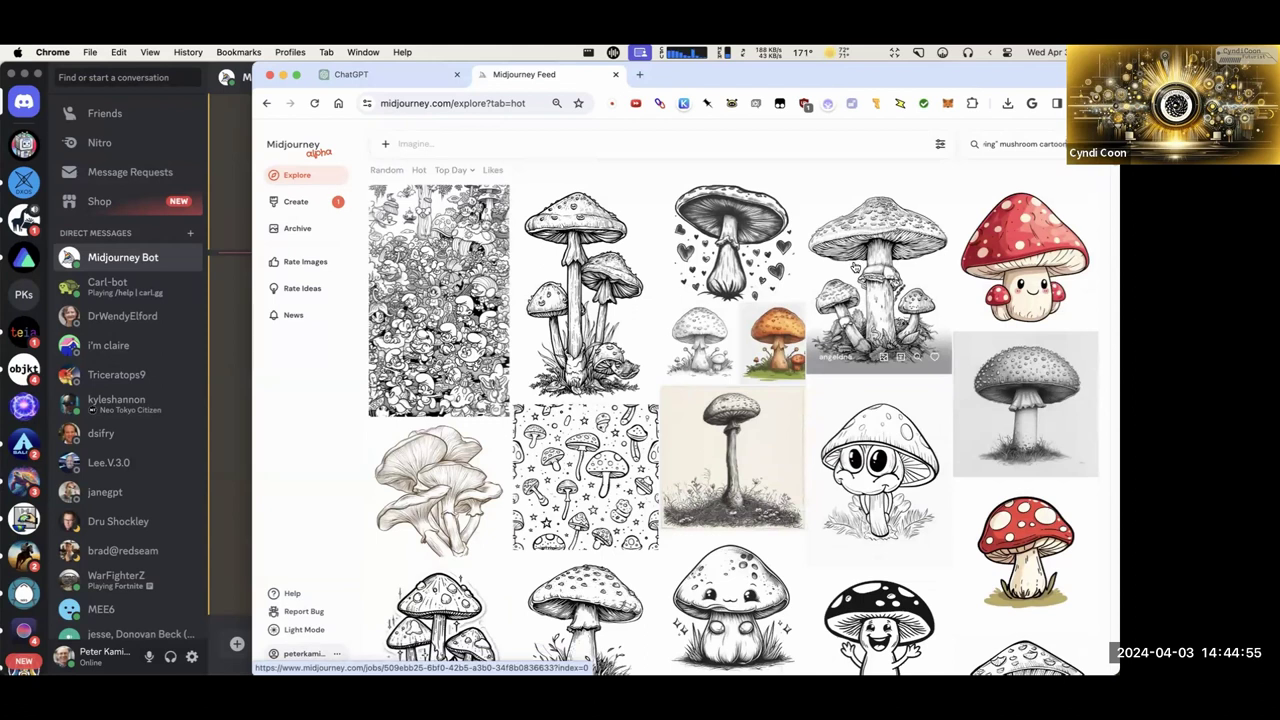
pyautogui.scroll(-3, 855, 268)
pyautogui.scroll(-1, 856, 269)
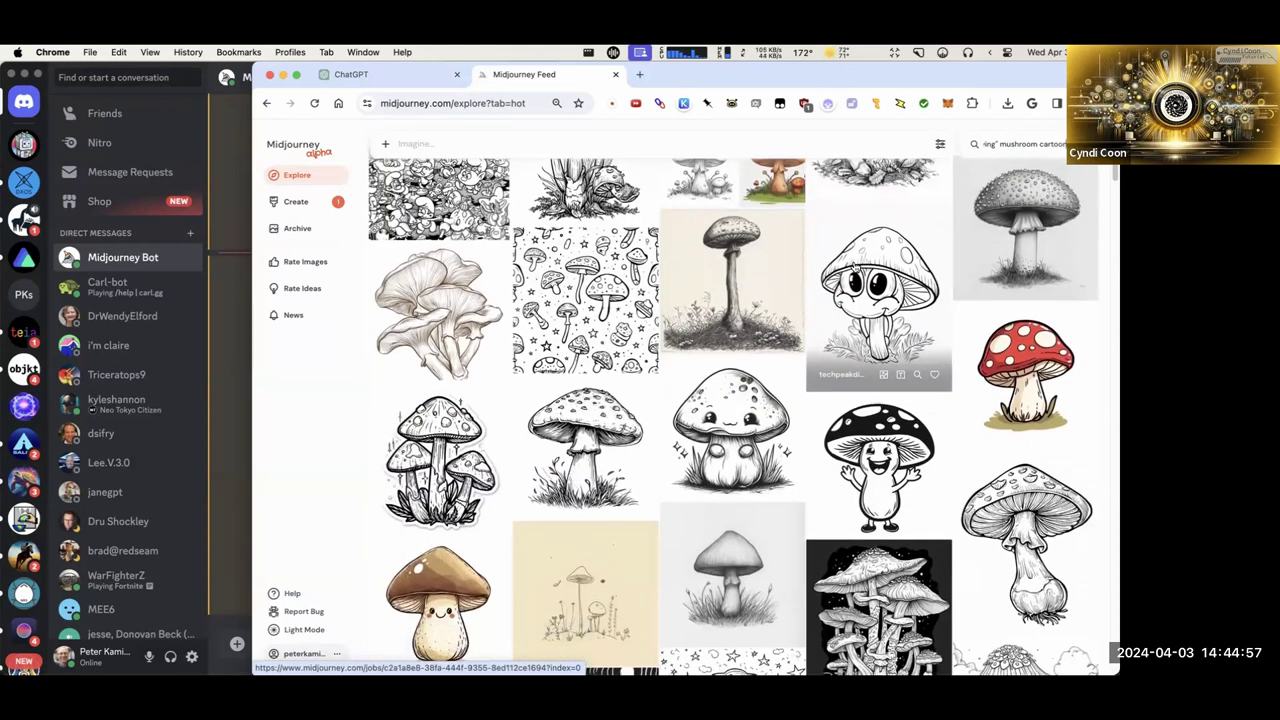
pyautogui.scroll(-1, 856, 269)
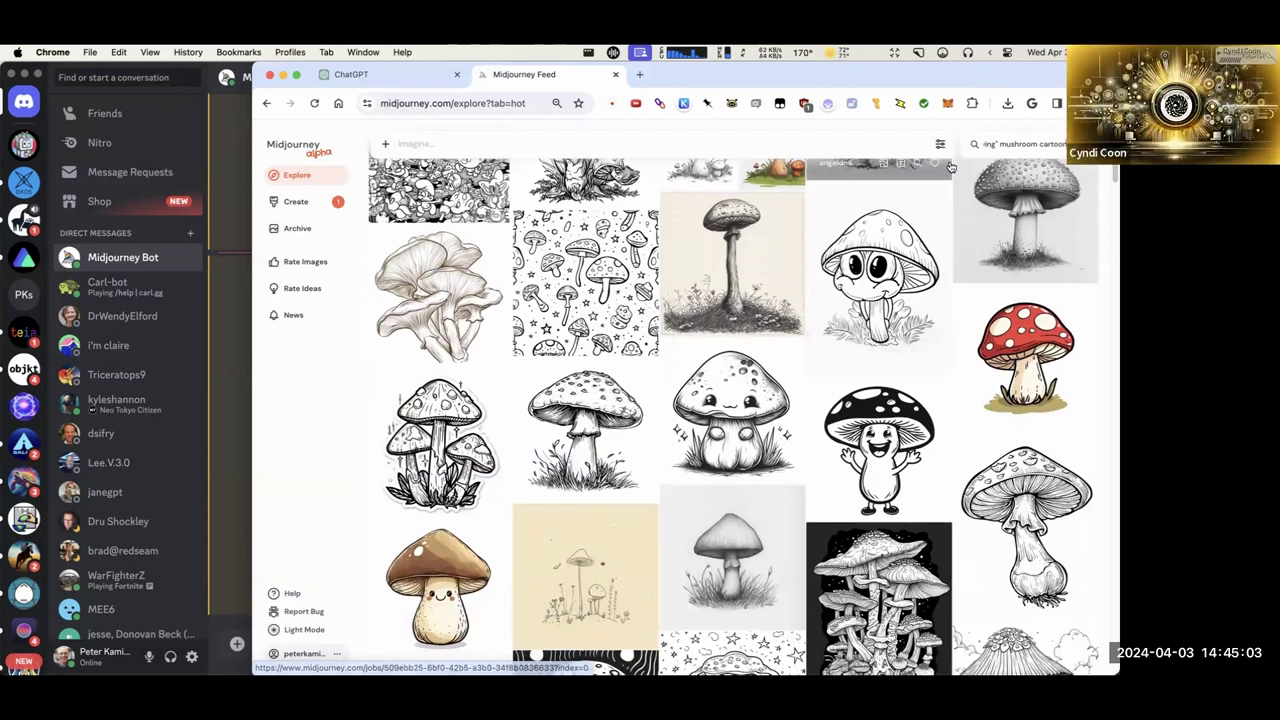
# Remove mushroom cartoon from the search, keeping only the phrase "line drawing", and look over the images.
pyautogui.moveTo(1001, 142); pyautogui.dragTo(1067, 143)
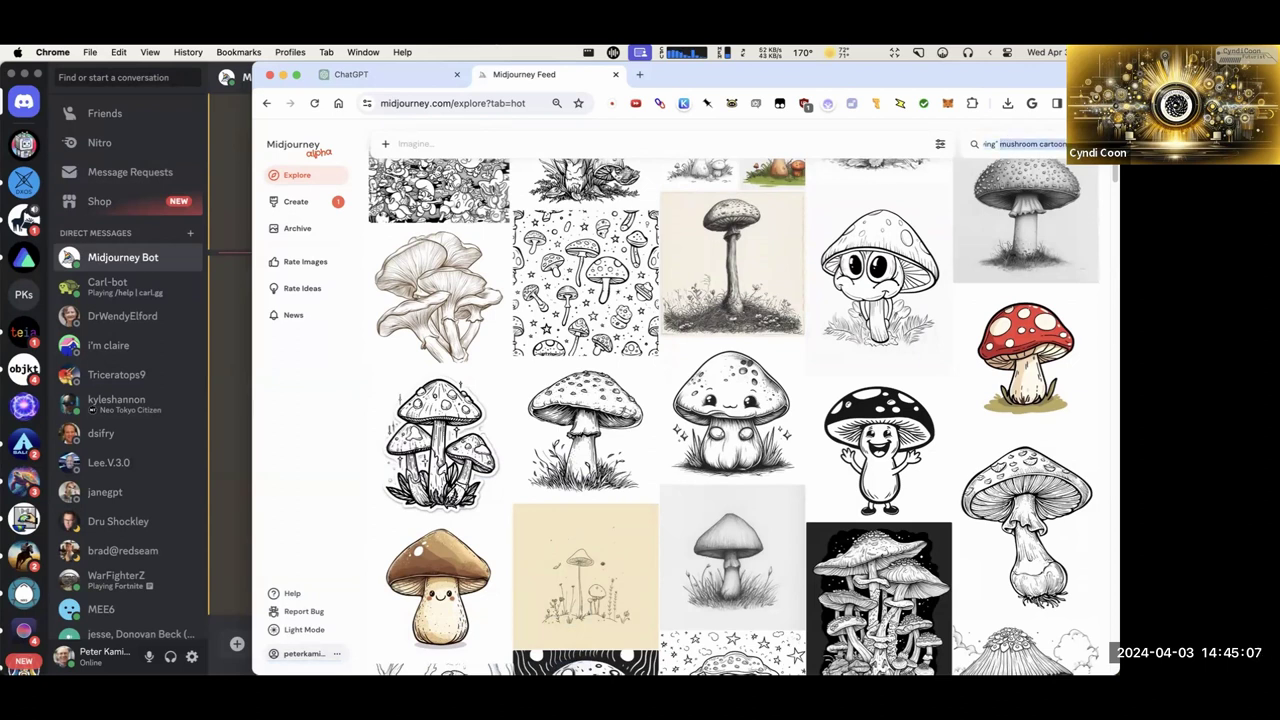
pyautogui.press('BackSpace')
pyautogui.press('Return')
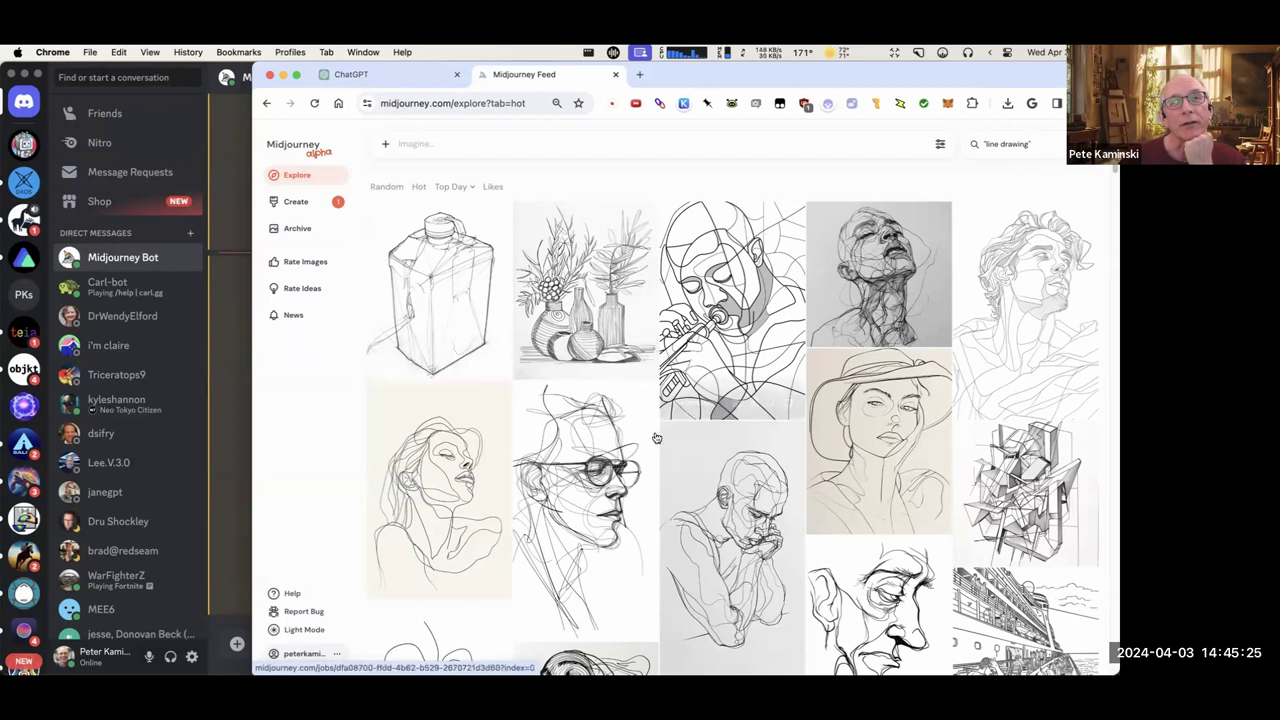
pyautogui.scroll(-1, 570, 515)
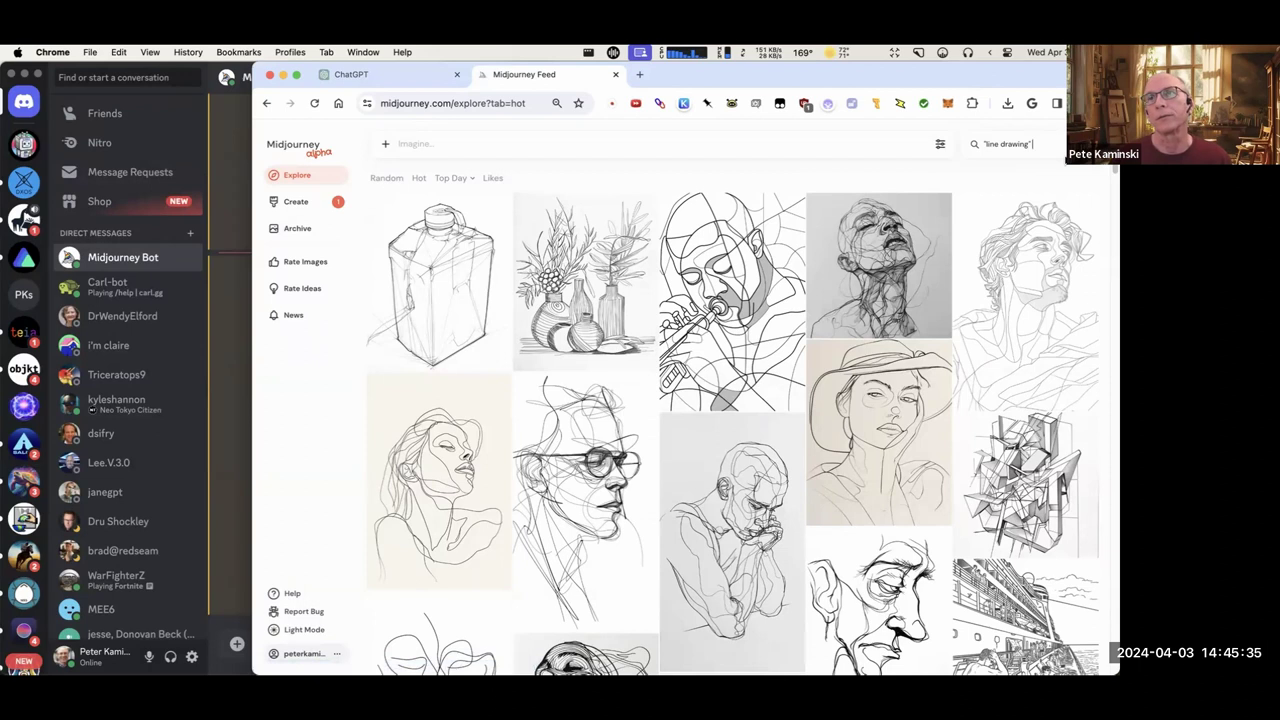
# Search for "line drawing" cartoon, browse the images, and open the bold-outlined smiling round man to read its prompt.
pyautogui.write('cartoo')
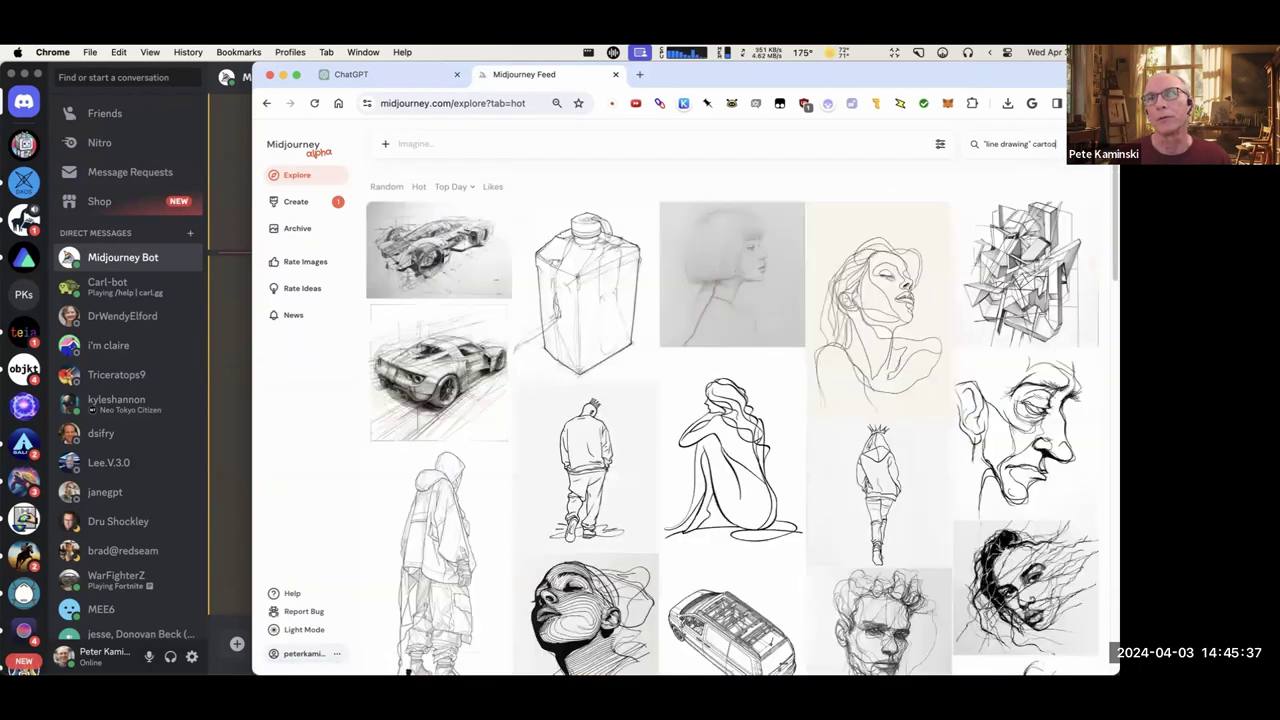
pyautogui.write('n')
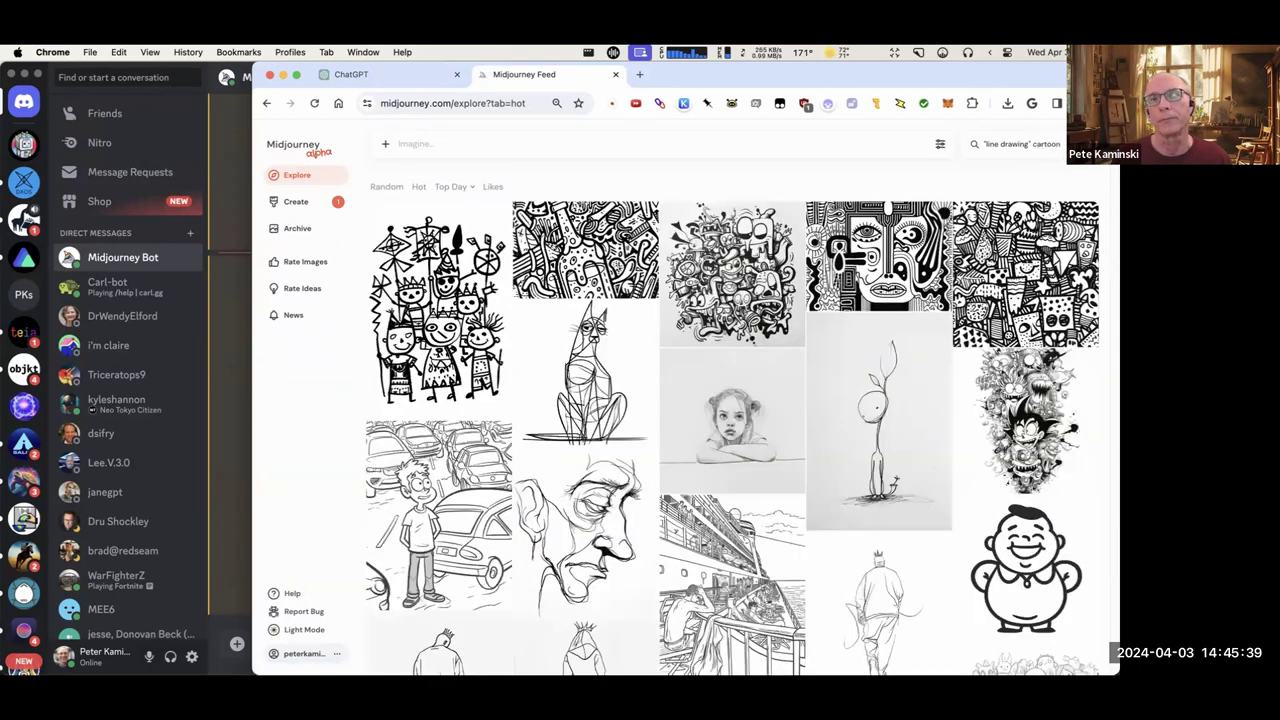
pyautogui.scroll(-4, 752, 428)
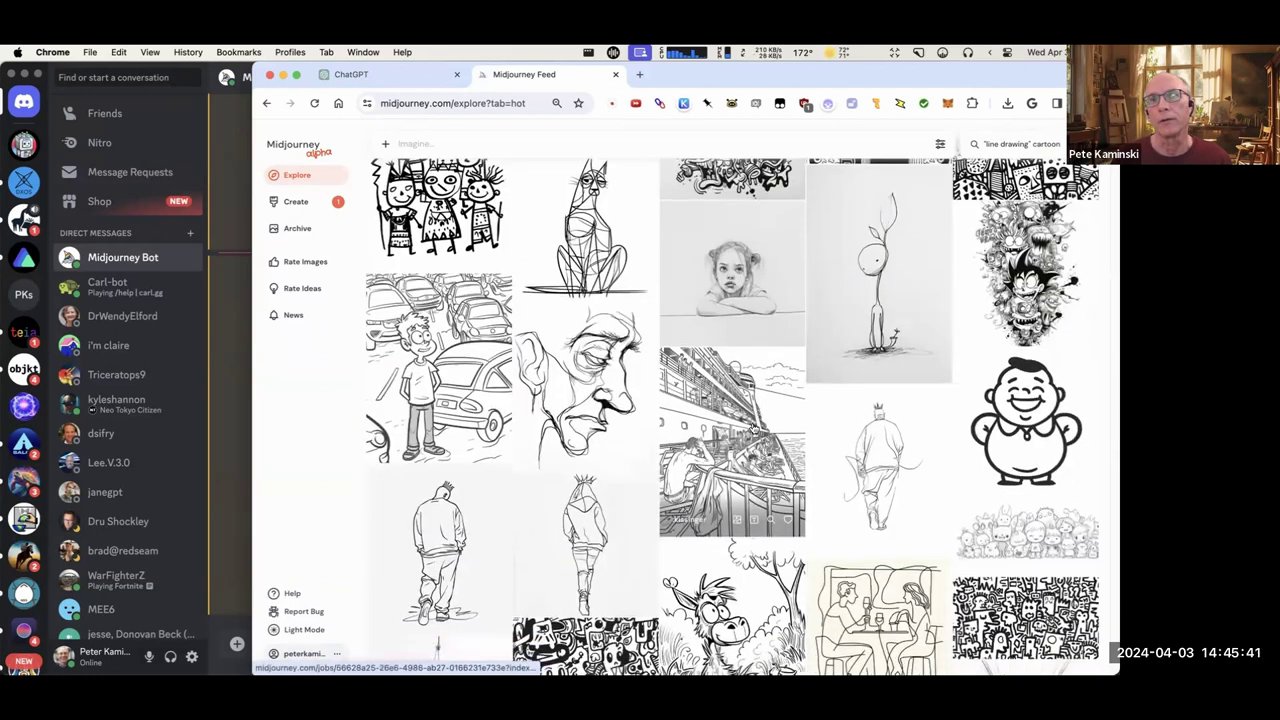
pyautogui.scroll(3, 740, 430)
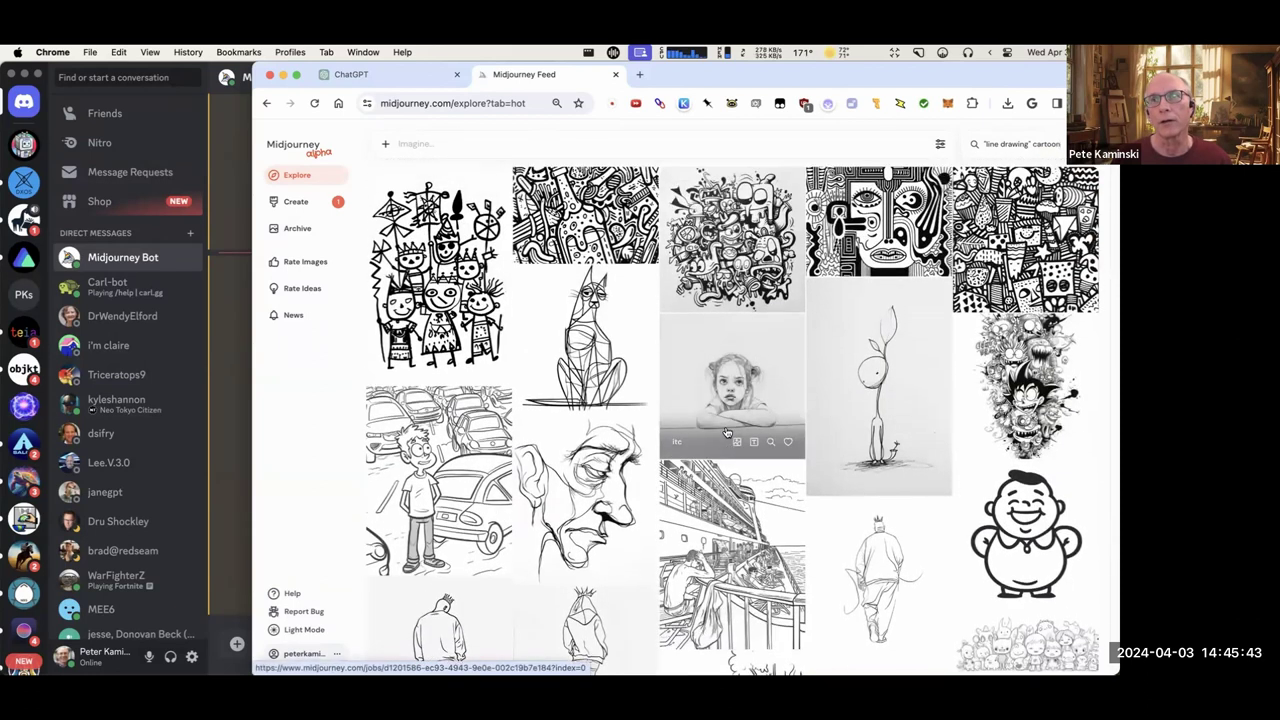
pyautogui.scroll(-1, 727, 432)
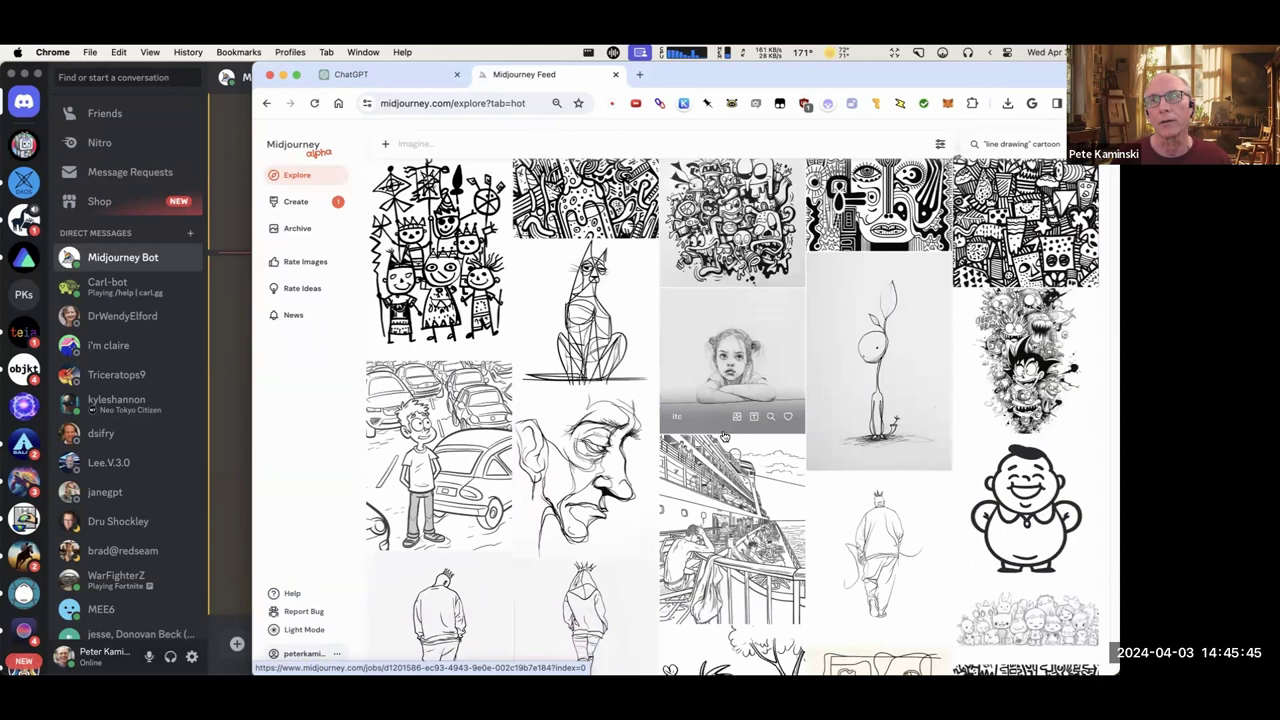
pyautogui.scroll(-1, 725, 437)
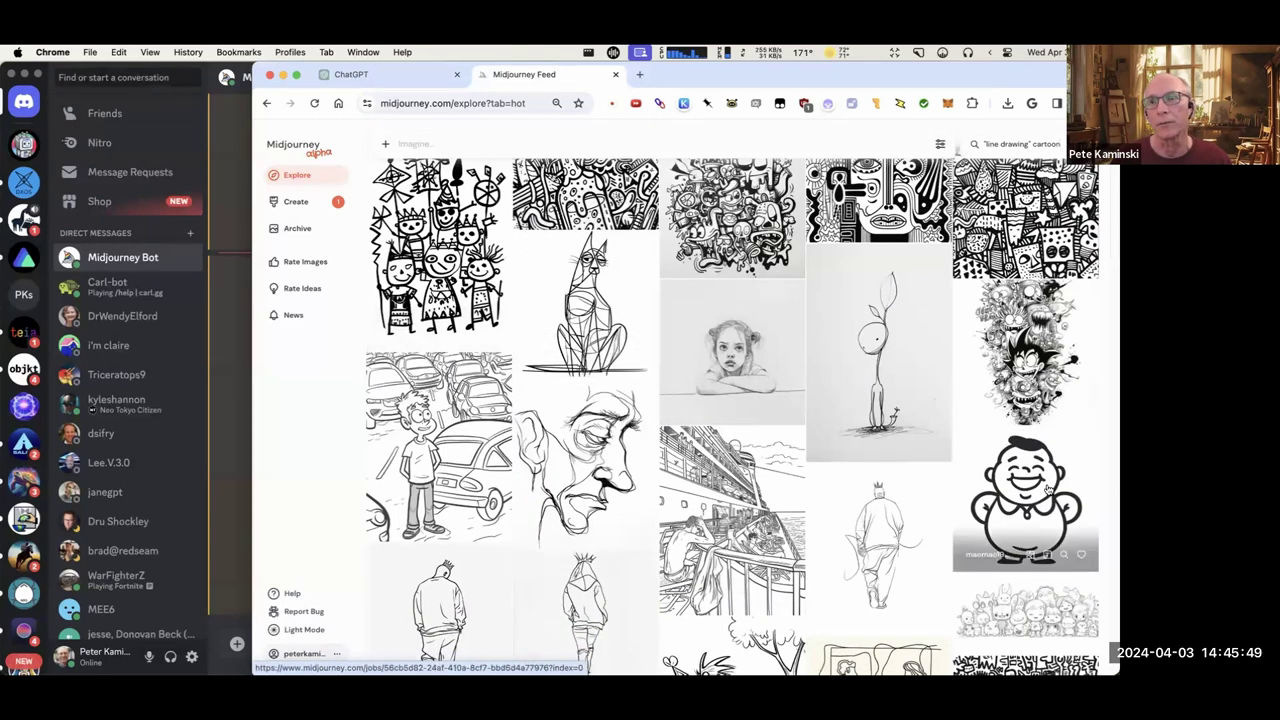
pyautogui.scroll(-3, 1050, 488)
pyautogui.scroll(-1, 1034, 431)
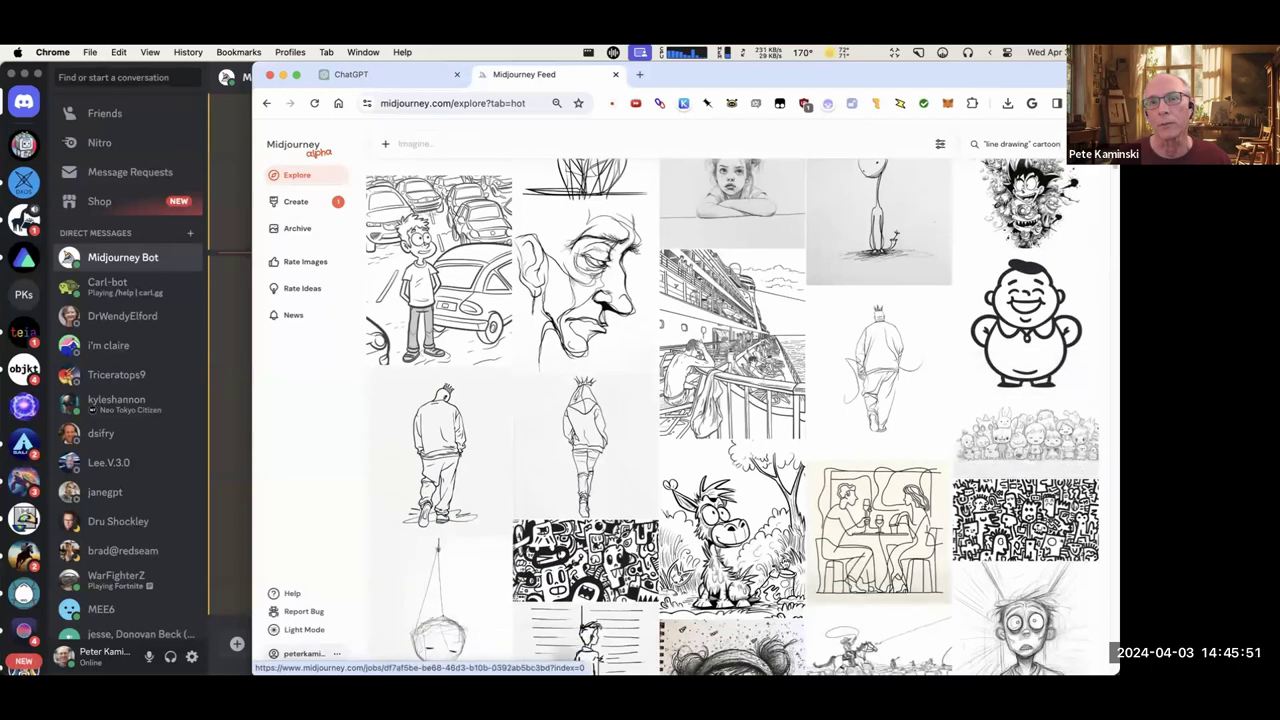
pyautogui.click(1021, 326)
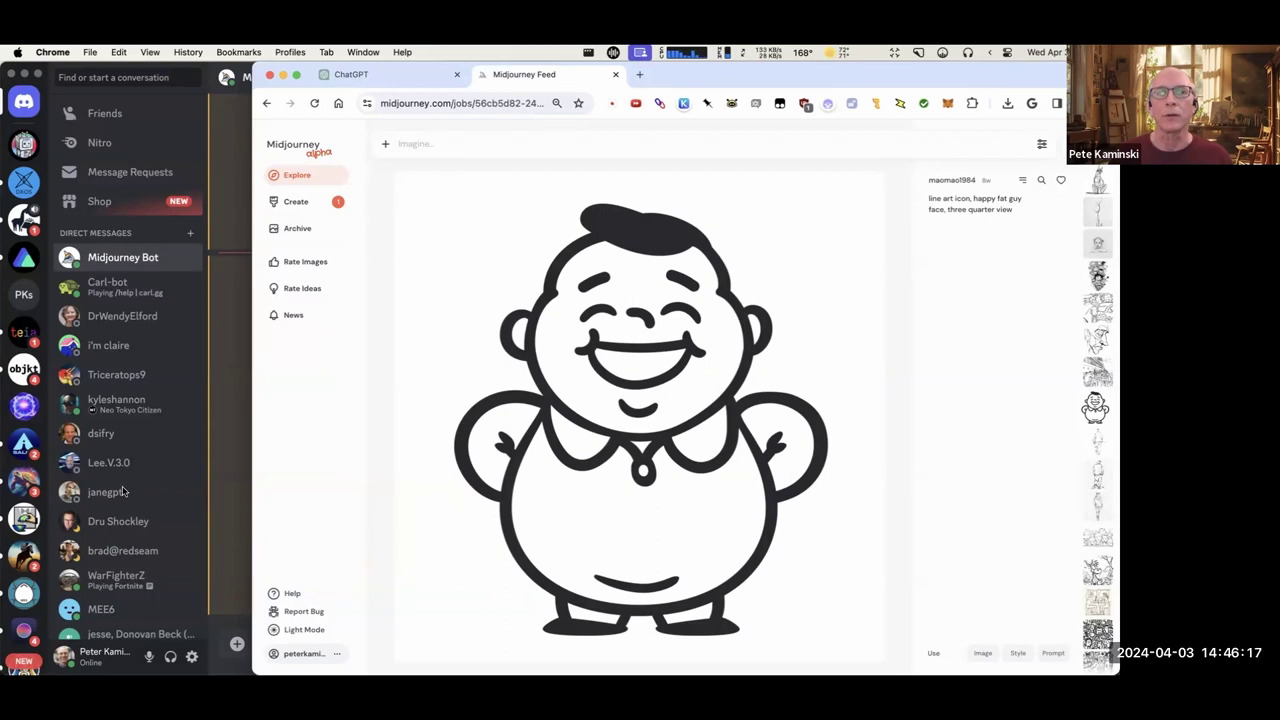
# Switch to Discord, open the general-4 channel on the Midjourney server, and widen the Discord window.
pyautogui.click(224, 404)
pyautogui.scroll(-1, 90, 462)
pyautogui.scroll(-5, 24, 490)
pyautogui.scroll(-4, 24, 505)
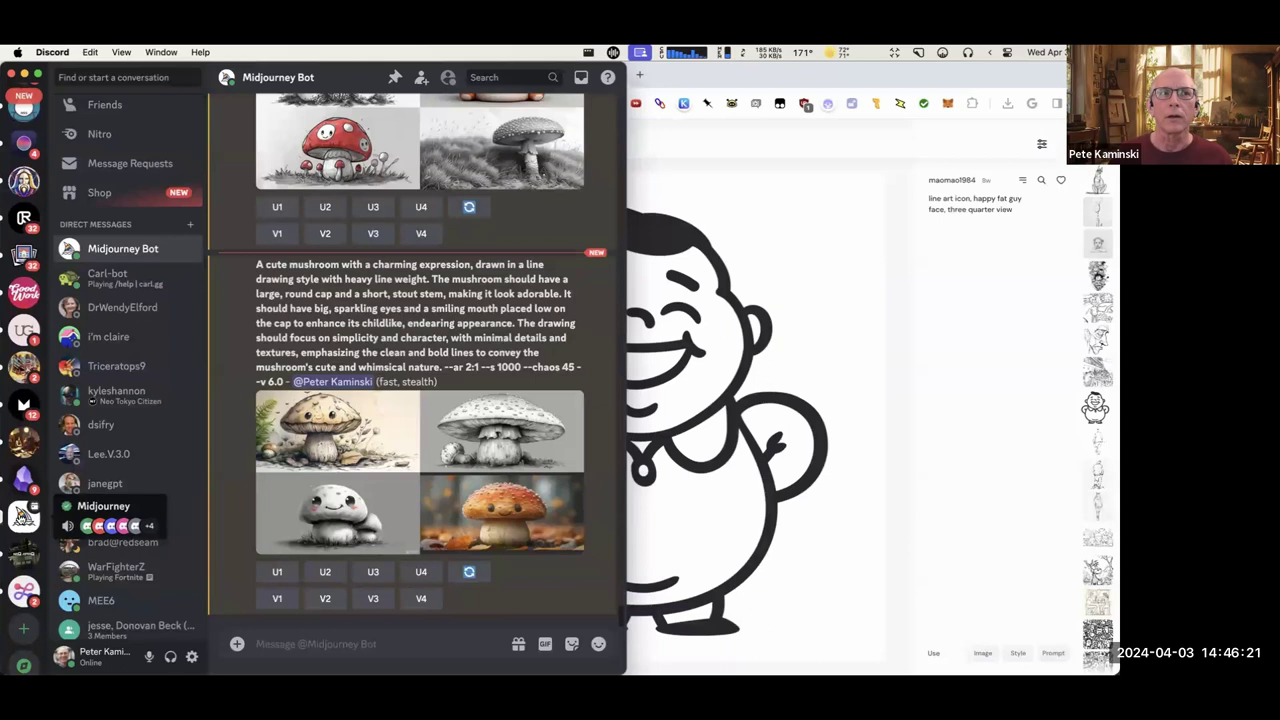
pyautogui.click(24, 514)
pyautogui.click(131, 369)
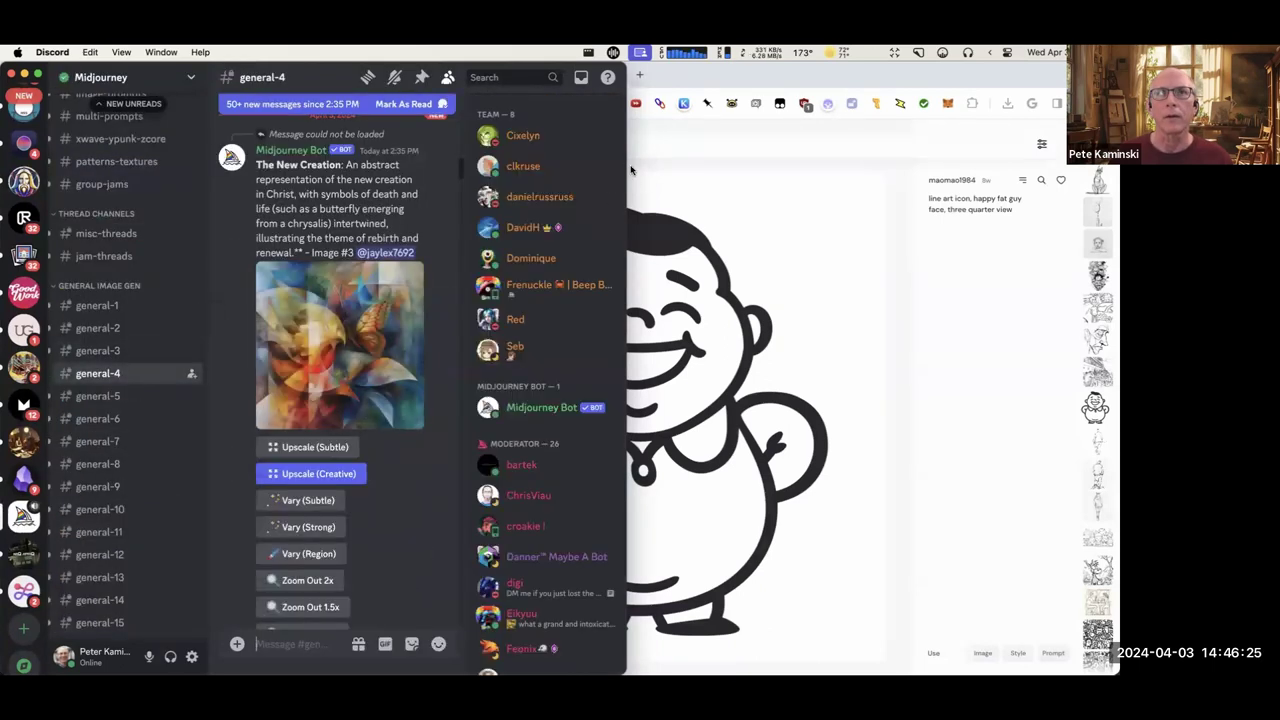
pyautogui.moveTo(627, 152); pyautogui.dragTo(942, 152)
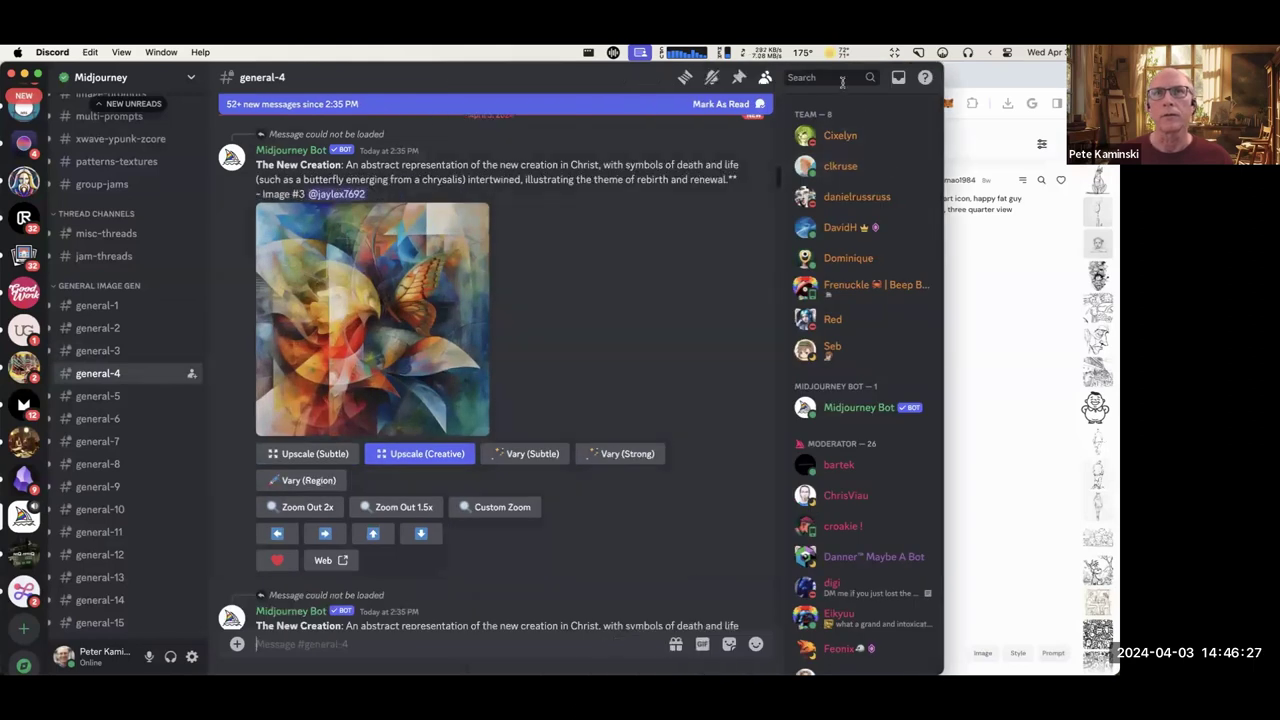
# Search the Midjourney server's messages for the exact phrase "line art" in quotation marks.
pyautogui.click(834, 77)
pyautogui.write('"')
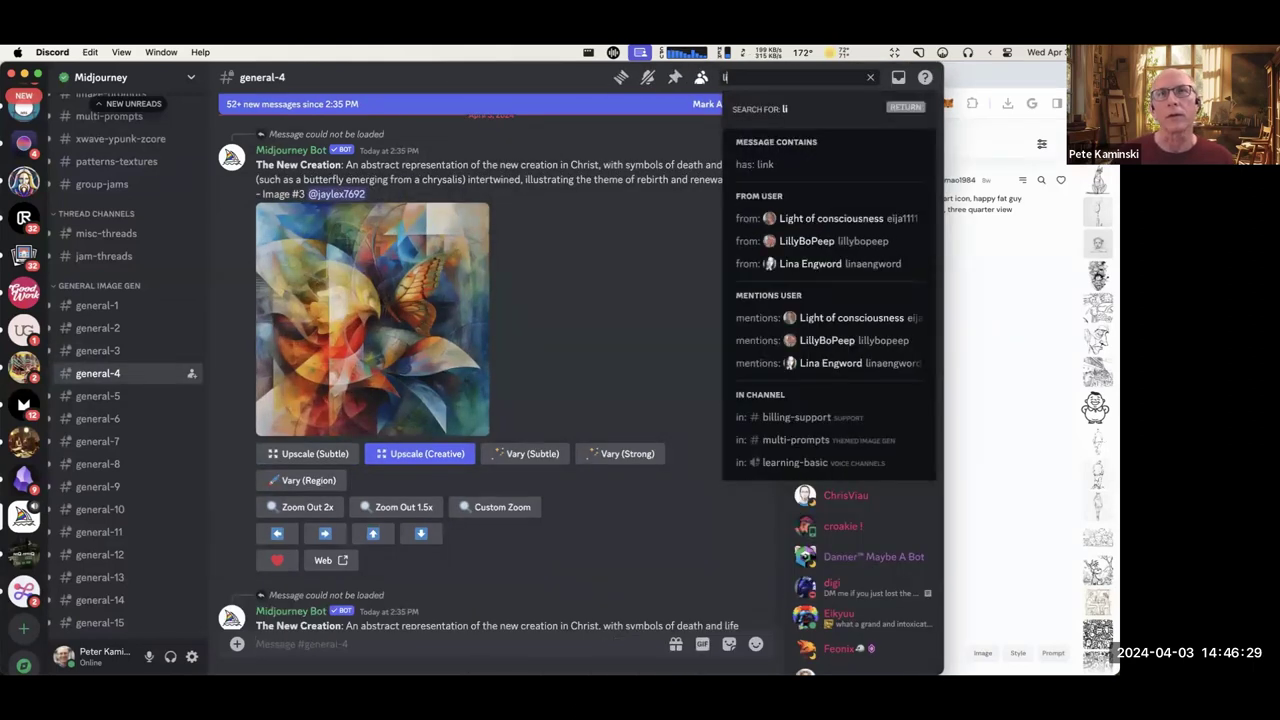
pyautogui.write('li')
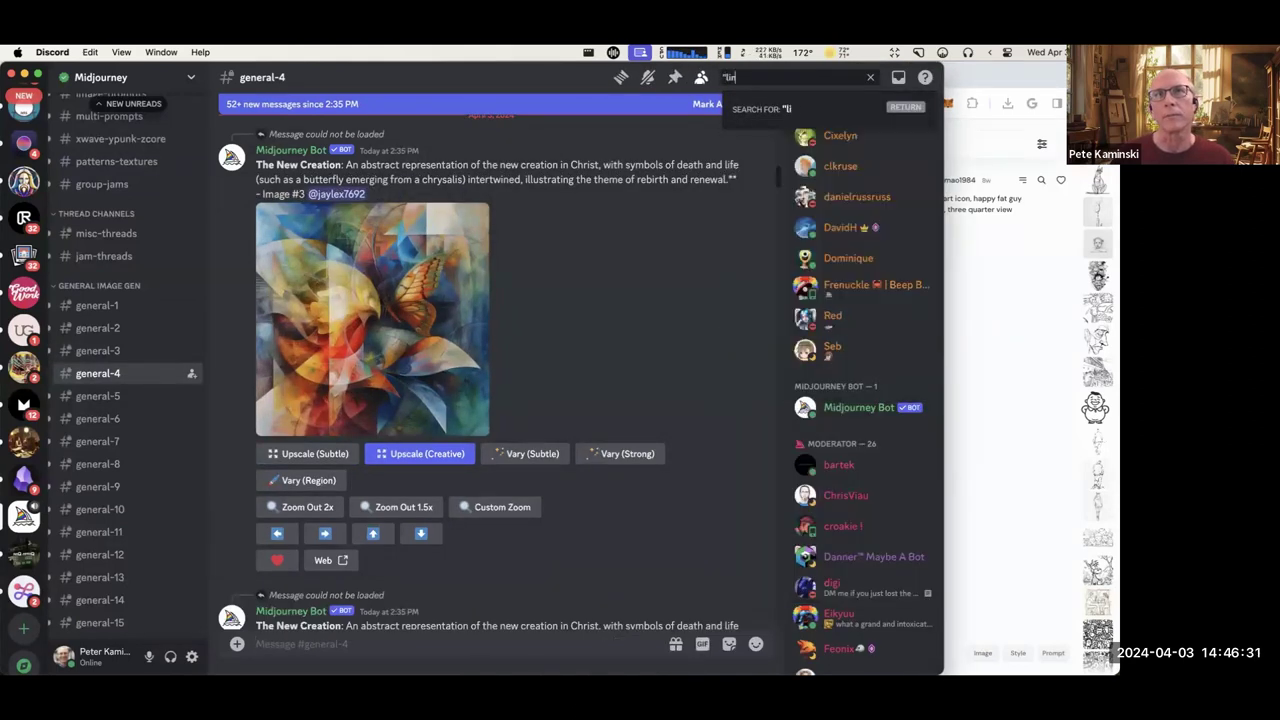
pyautogui.write('ne art"')
pyautogui.press('Return')
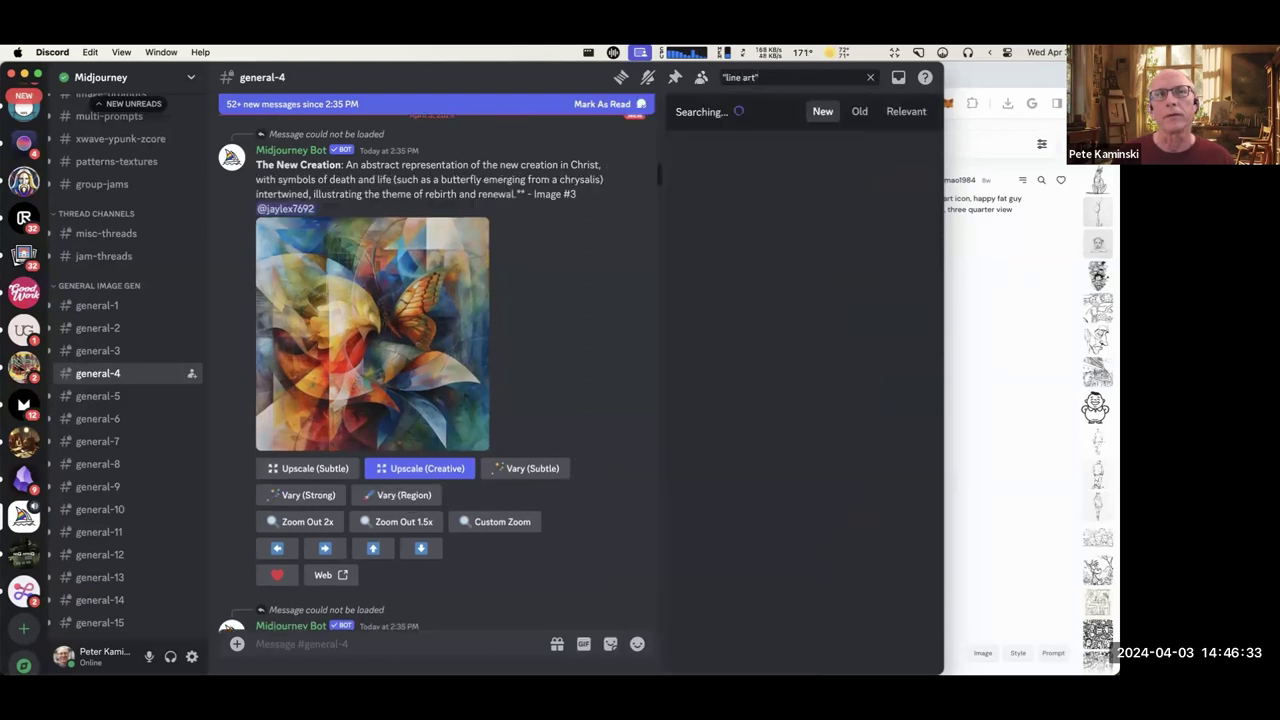
# Browse the "line art" message results and examine how the prompts are worded alongside their generated images.
pyautogui.scroll(-10, 857, 398)
pyautogui.scroll(-10, 857, 398)
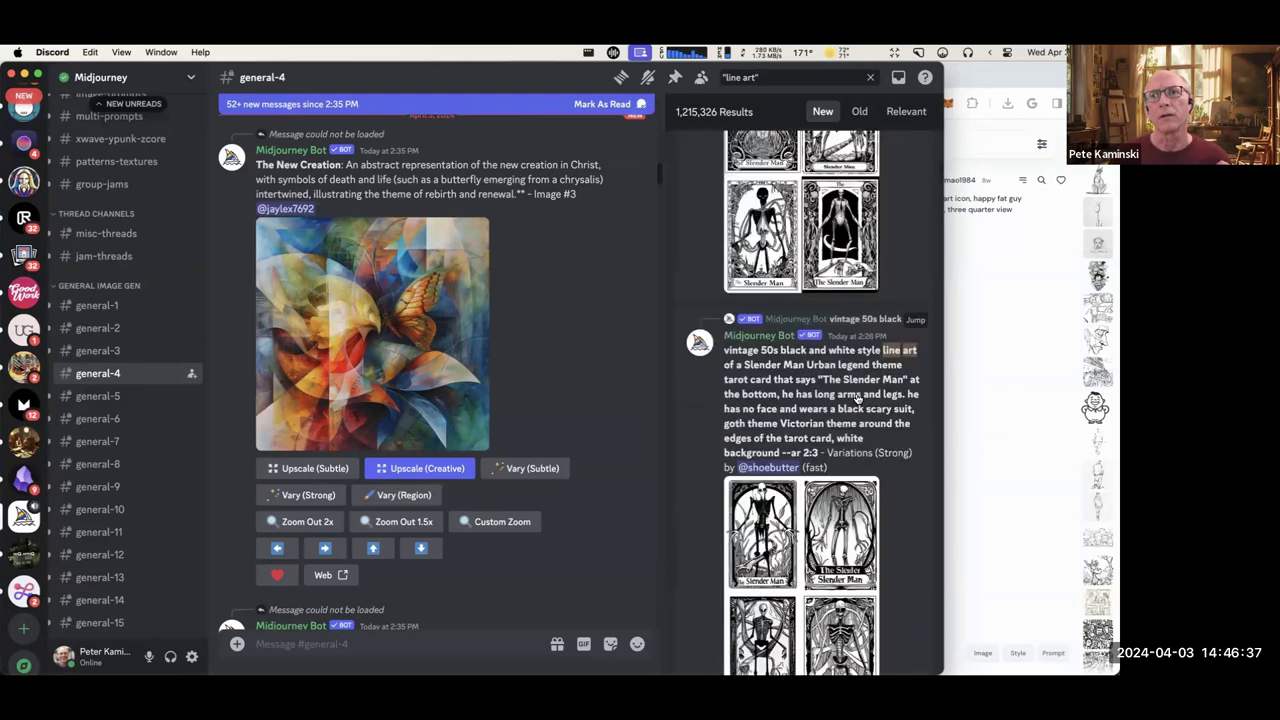
pyautogui.scroll(-10, 857, 398)
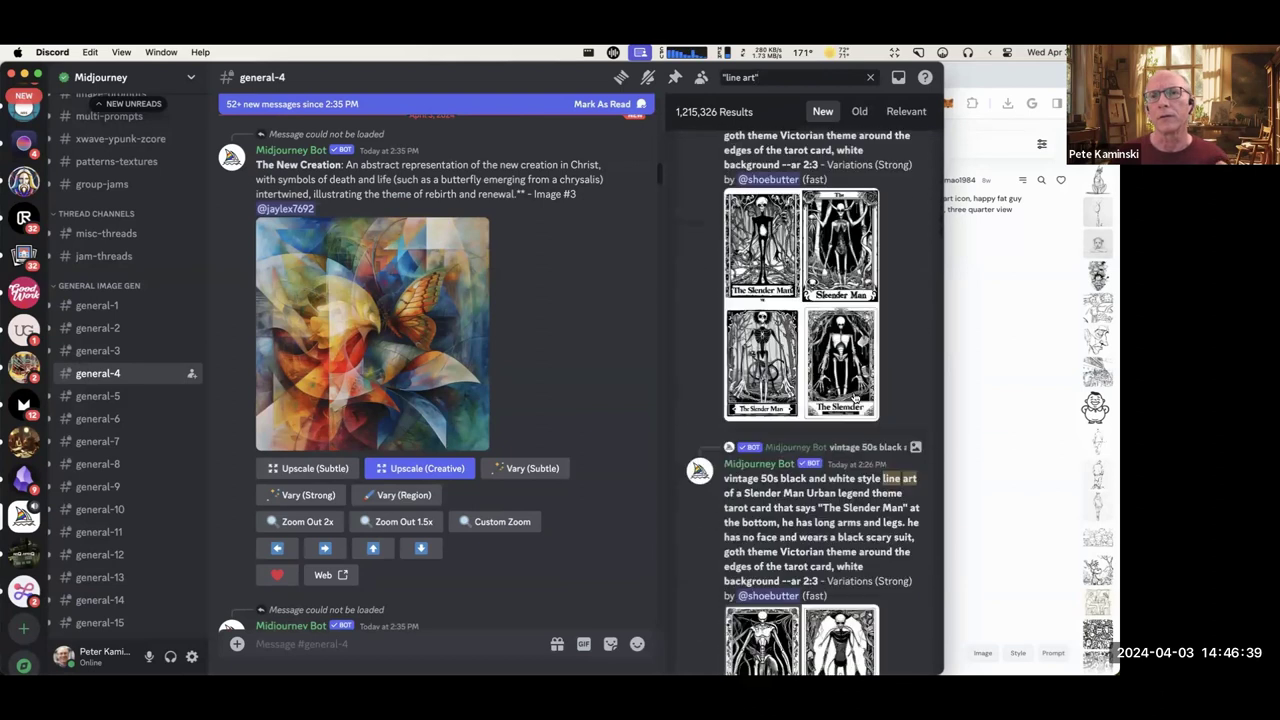
pyautogui.scroll(-10, 810, 150)
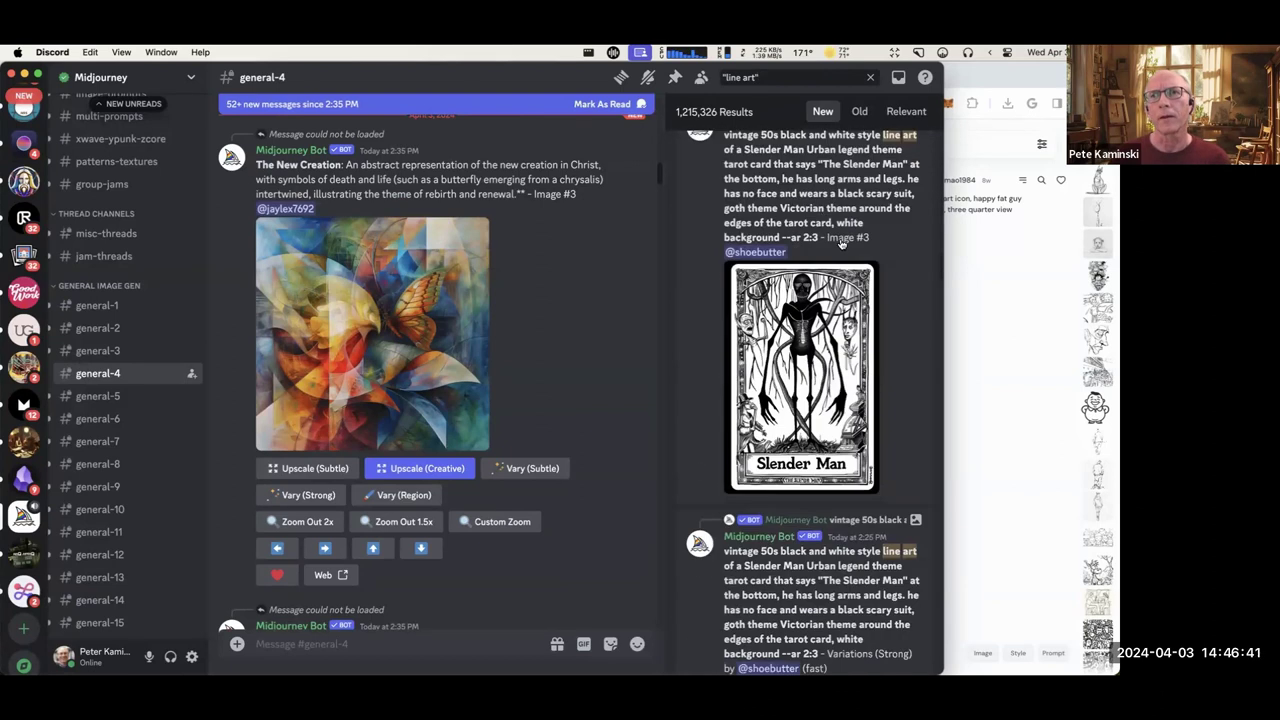
pyautogui.scroll(-10, 845, 313)
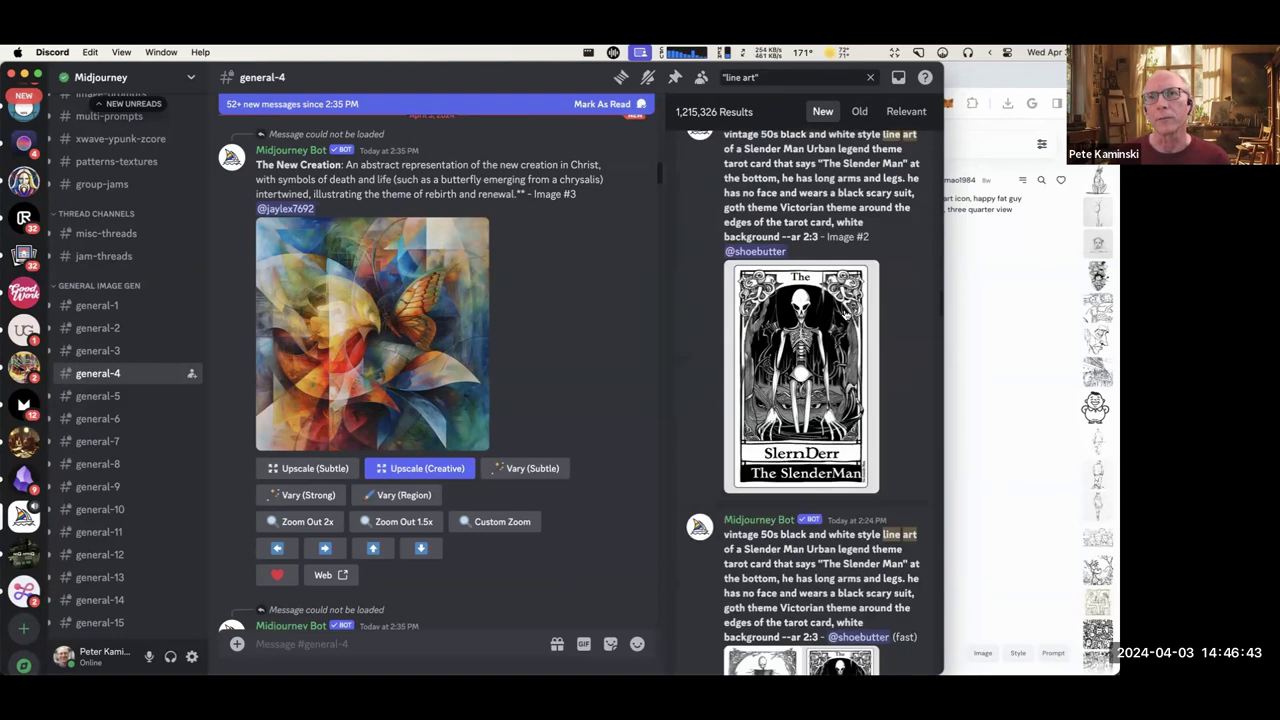
pyautogui.scroll(-5, 845, 316)
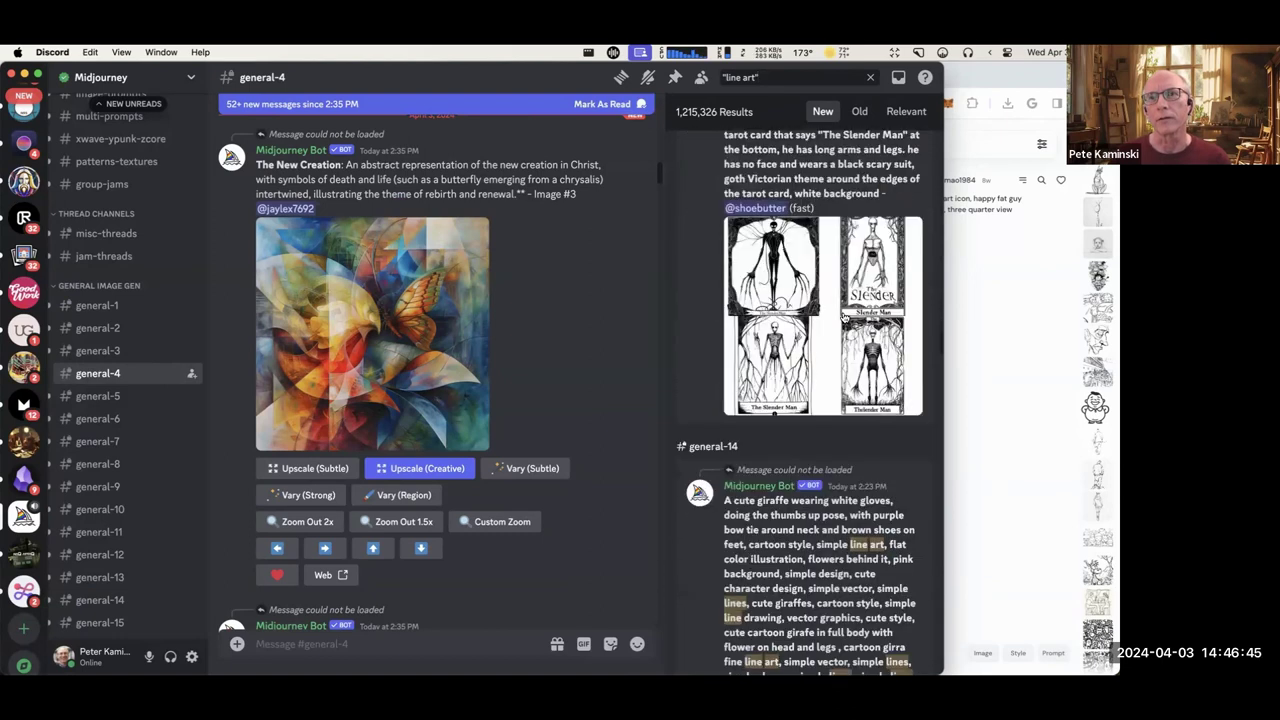
pyautogui.scroll(-2, 843, 318)
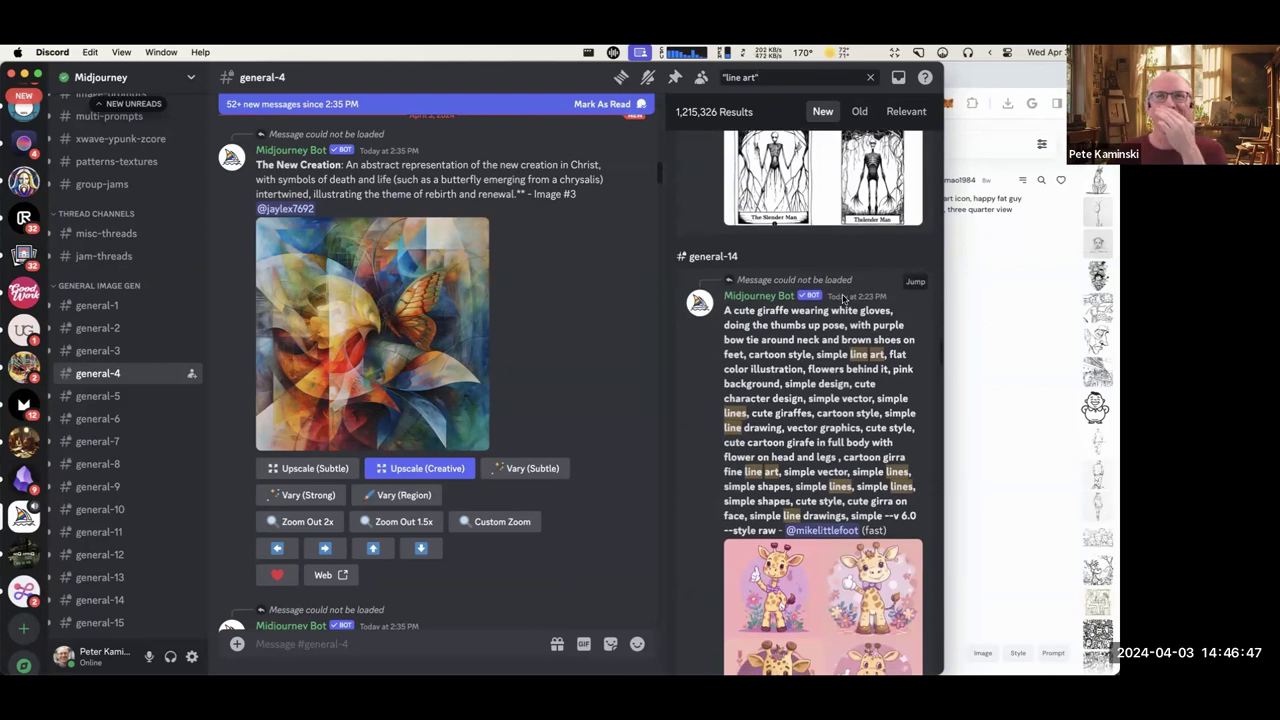
pyautogui.scroll(-6, 843, 297)
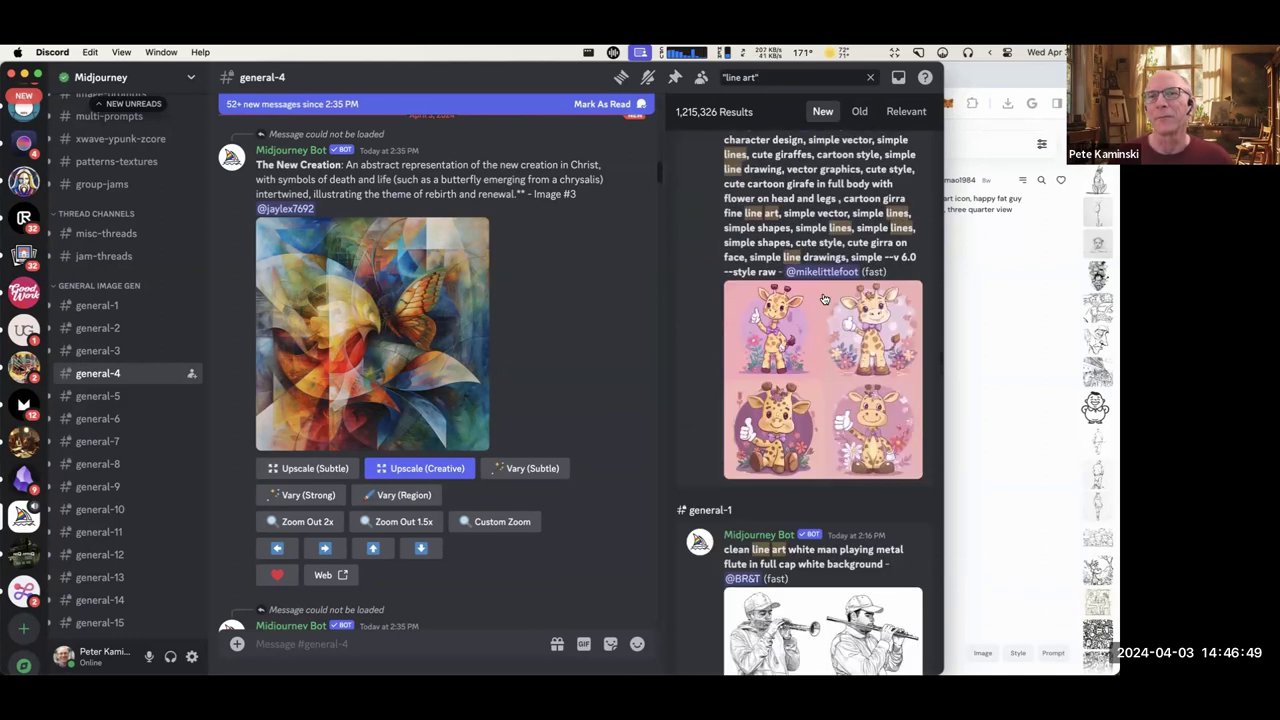
pyautogui.scroll(-10, 820, 303)
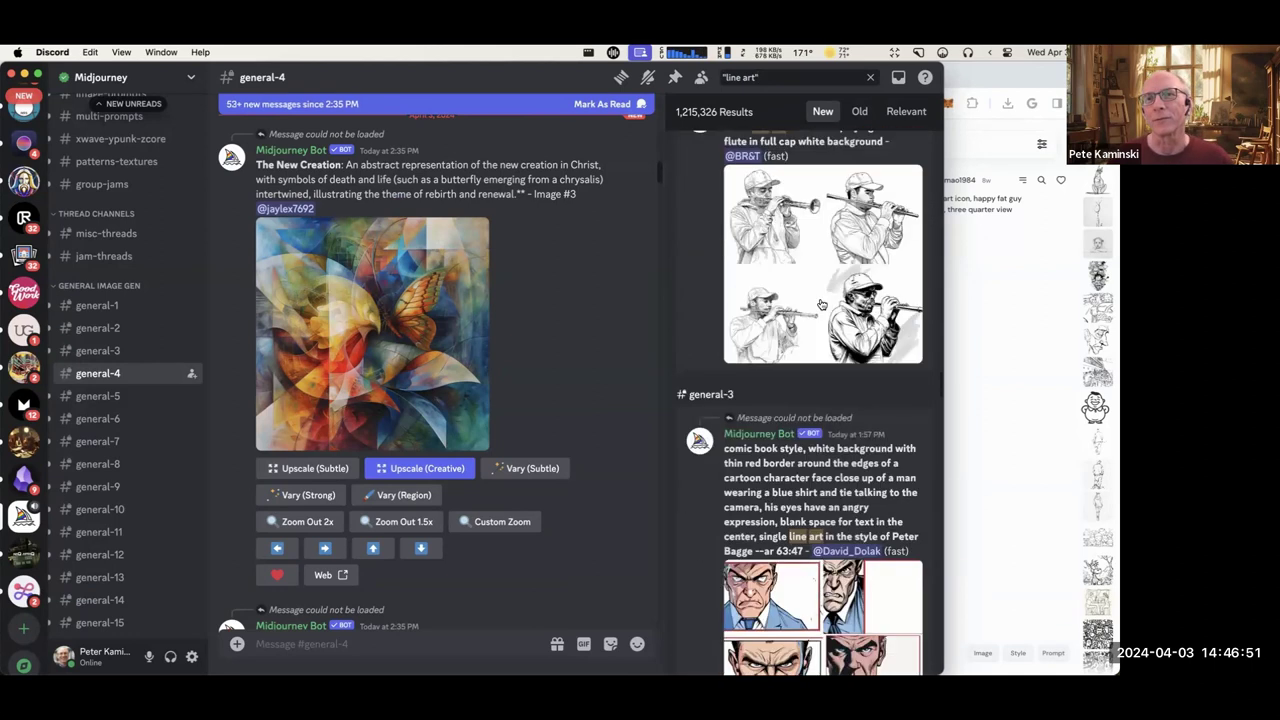
# Examine the full wording of the cute thumbs-up giraffe prompt alongside its four generated images.
pyautogui.scroll(-1, 810, 295)
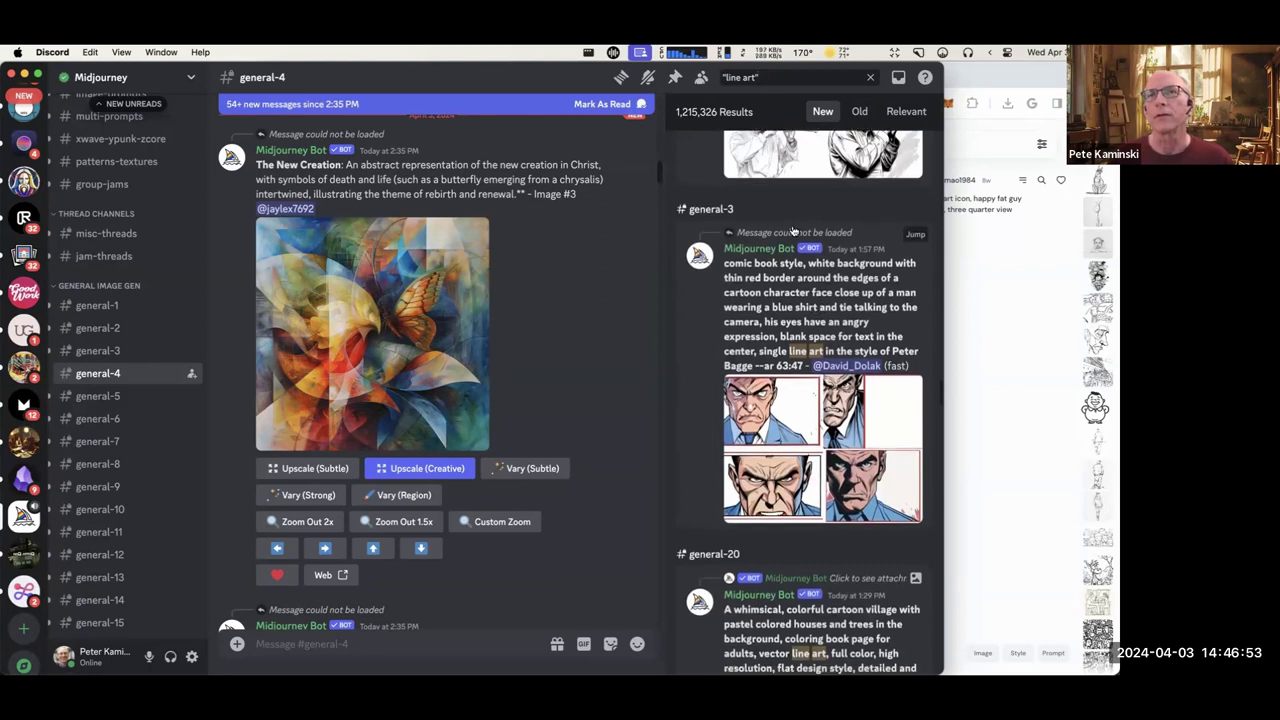
pyautogui.scroll(12, 815, 255)
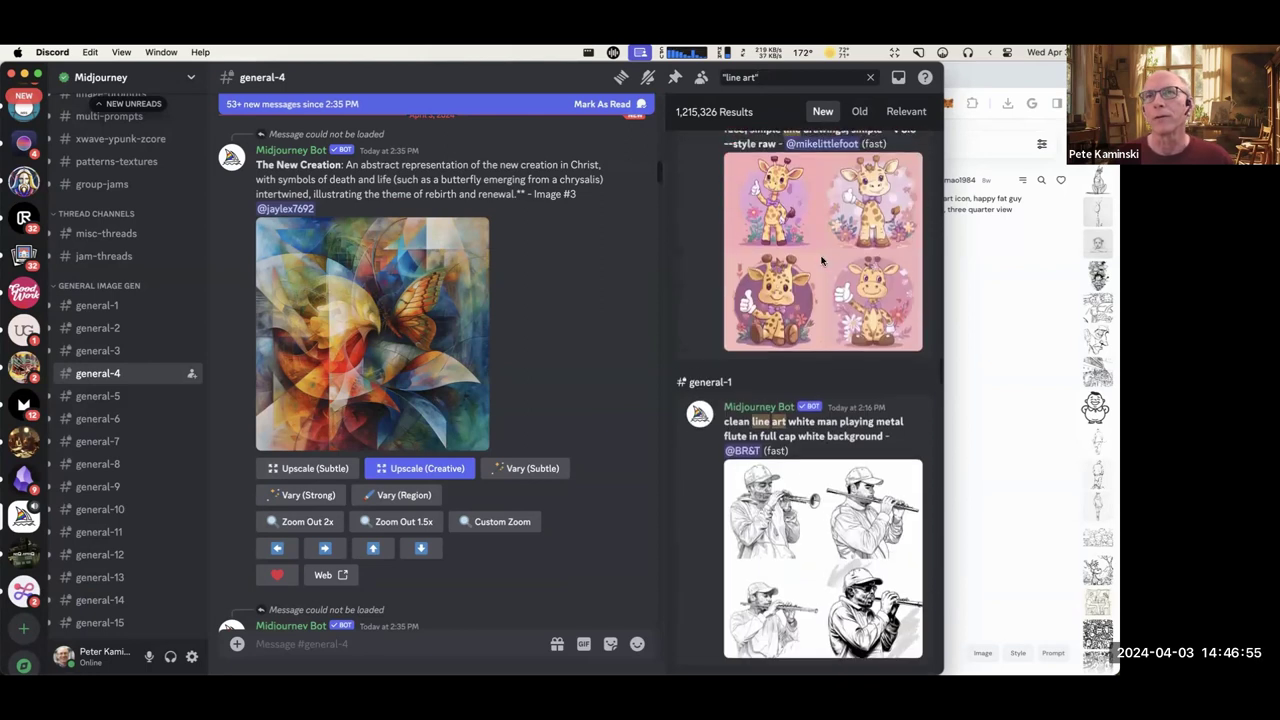
pyautogui.scroll(-2, 822, 262)
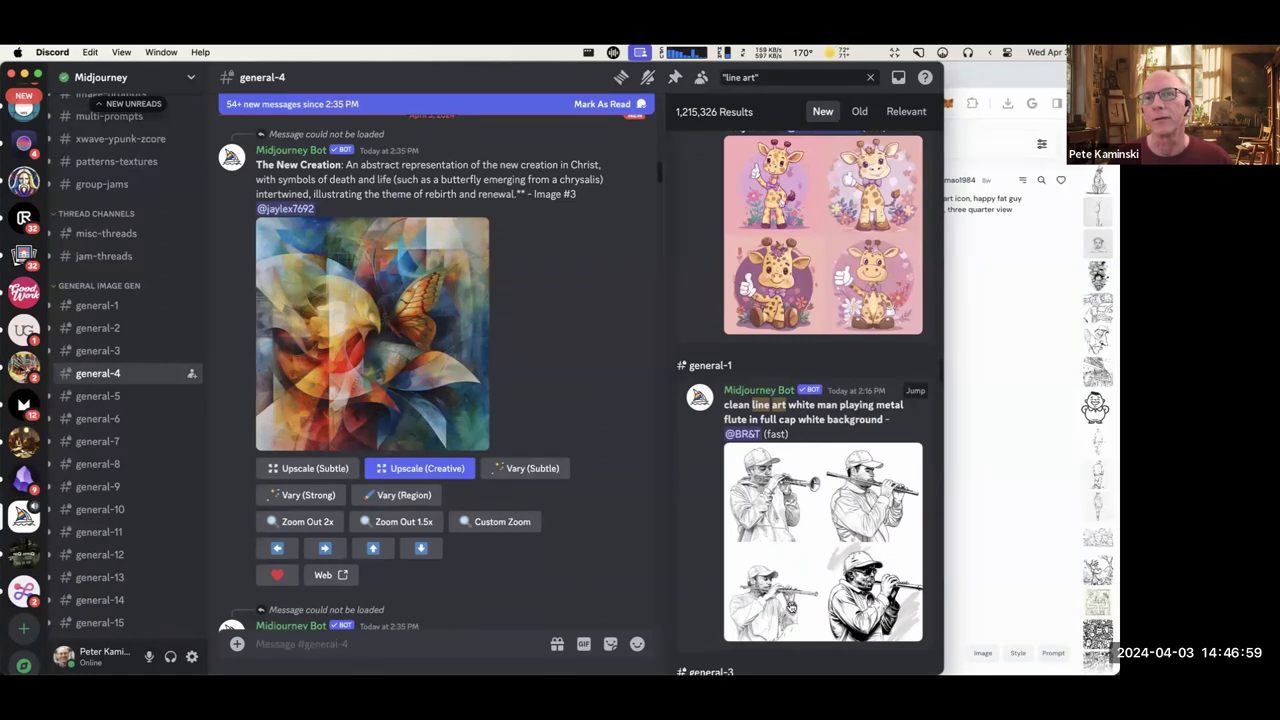
pyautogui.scroll(5, 820, 305)
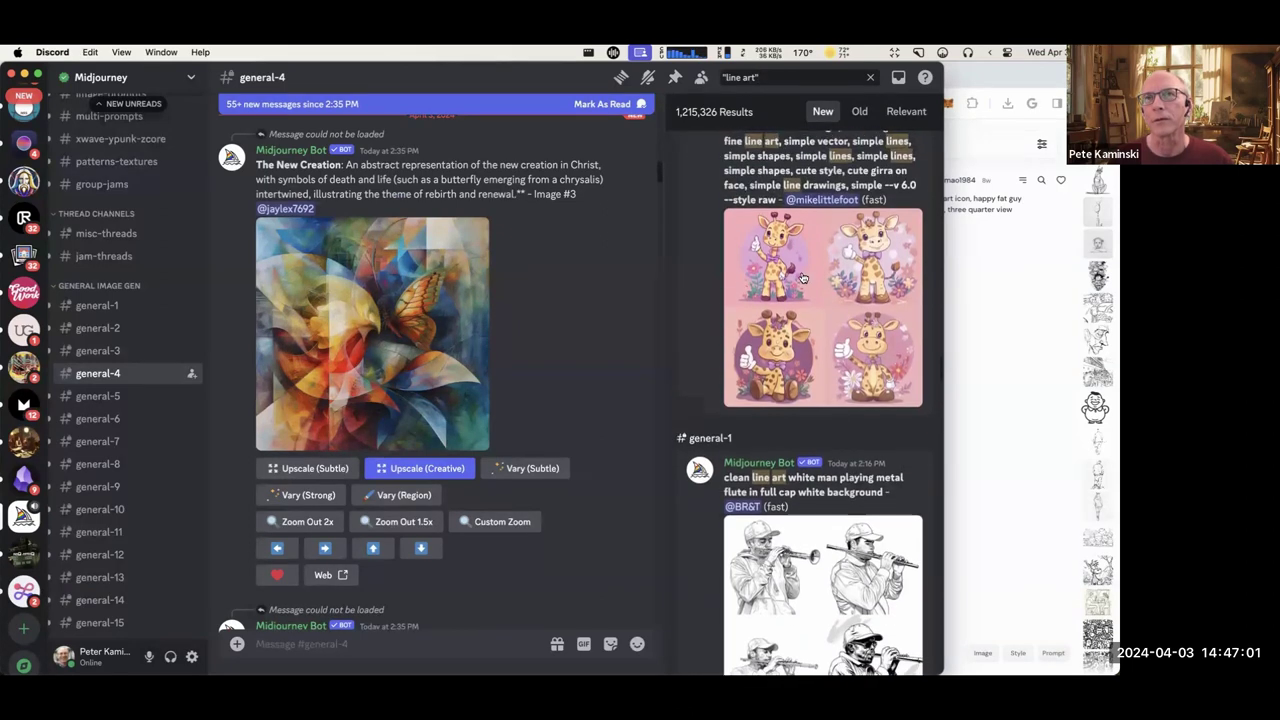
pyautogui.scroll(5, 783, 270)
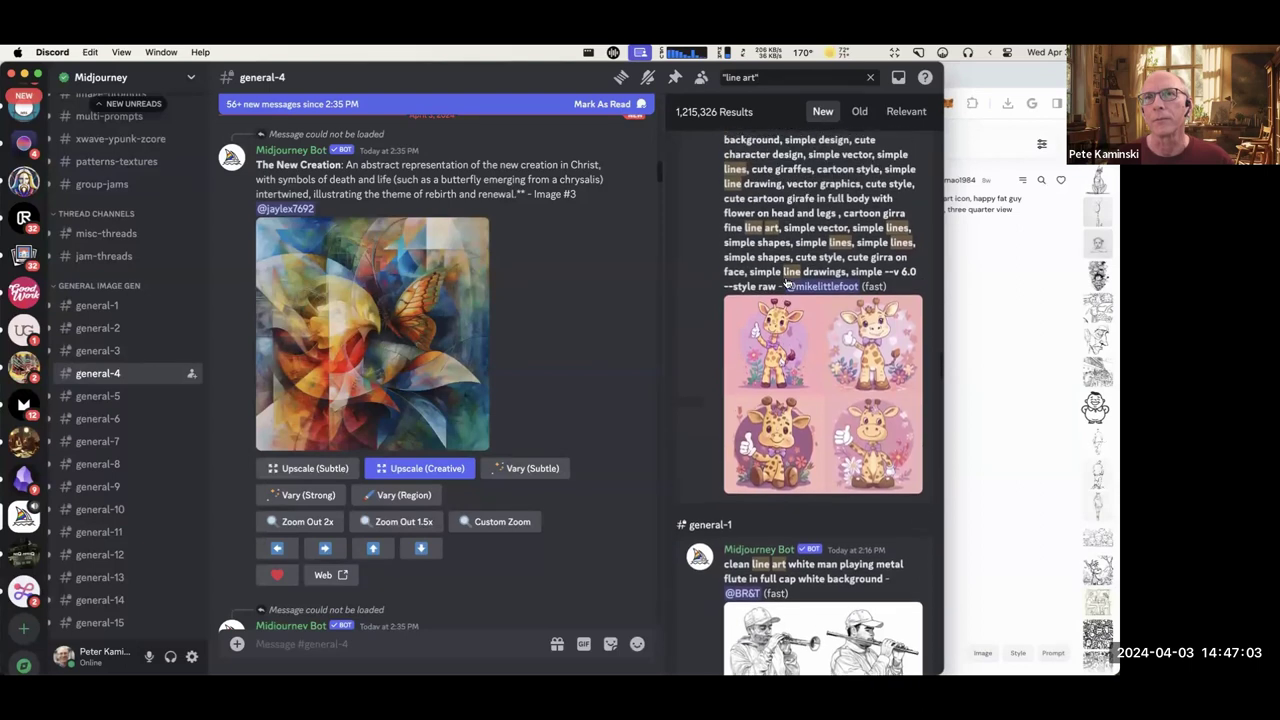
pyautogui.scroll(4, 787, 283)
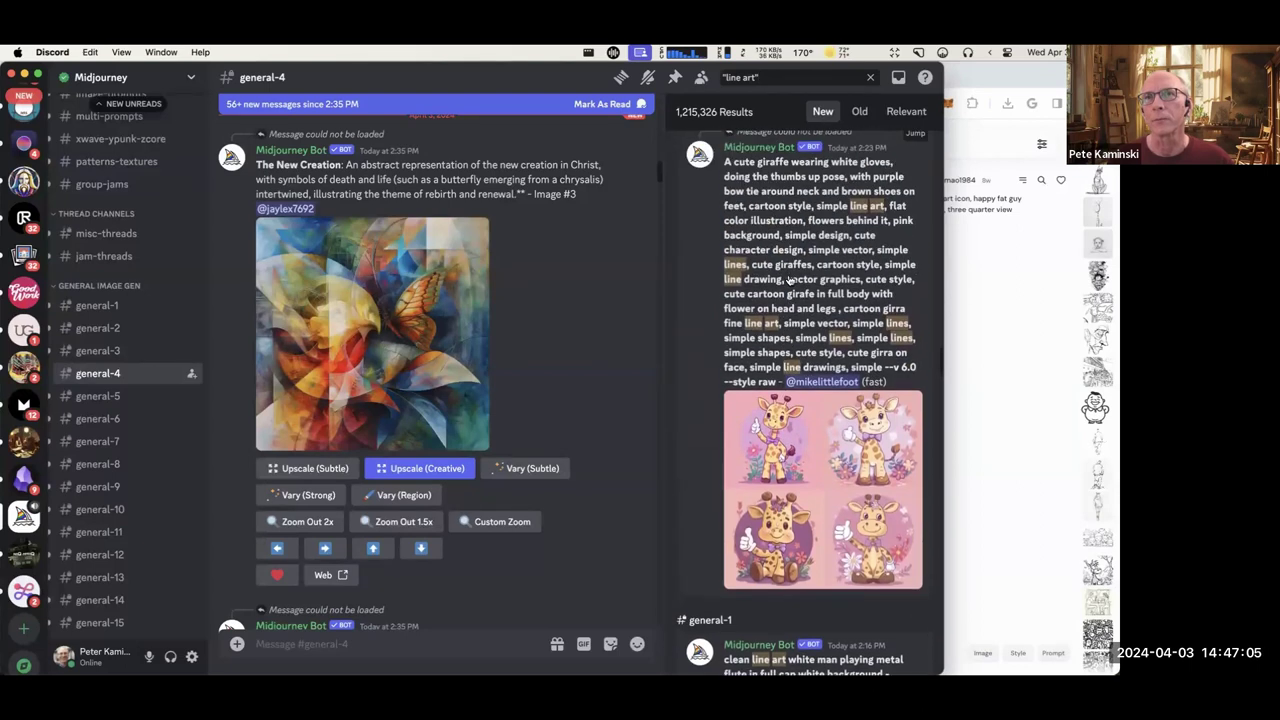
pyautogui.scroll(1, 830, 235)
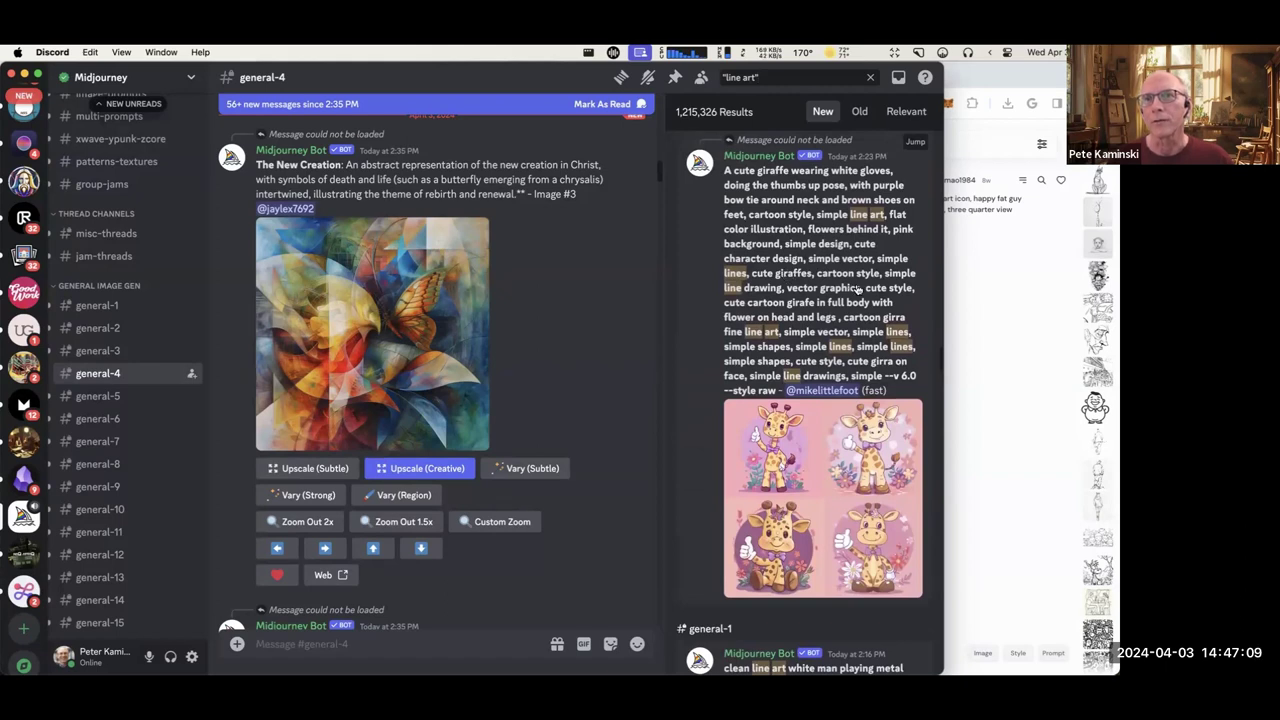
pyautogui.scroll(-4, 857, 290)
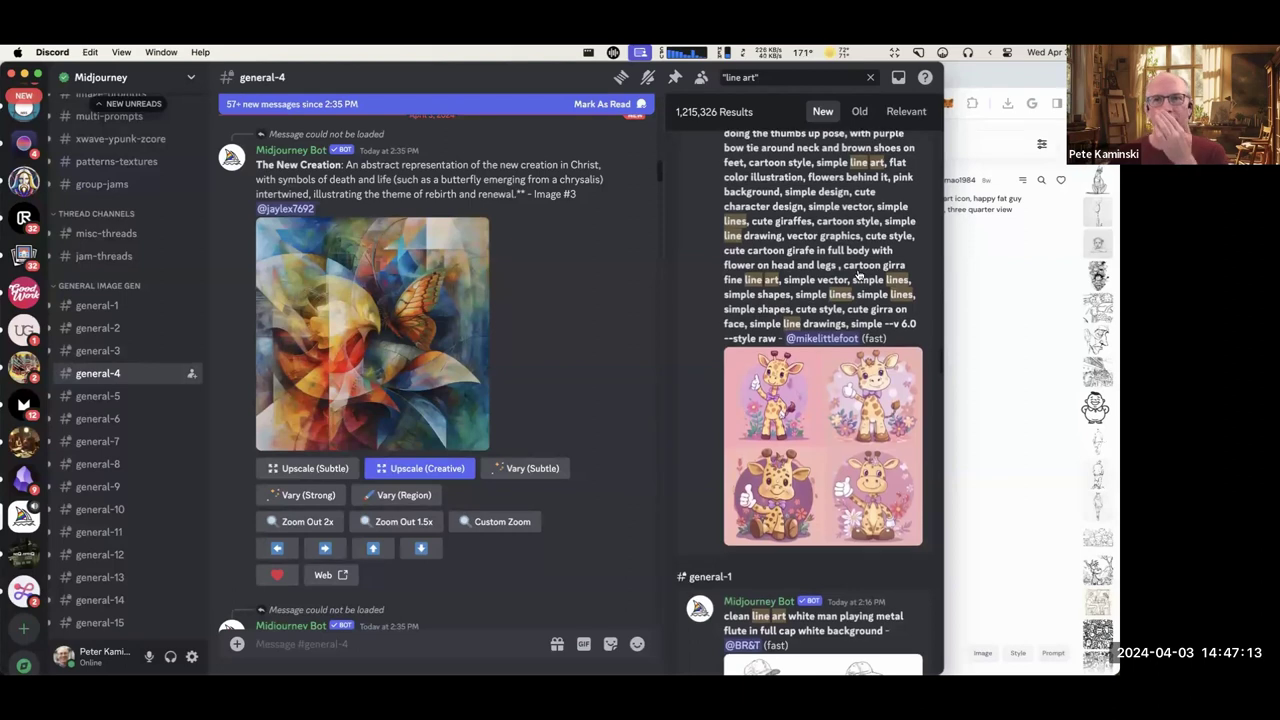
pyautogui.scroll(-3, 803, 389)
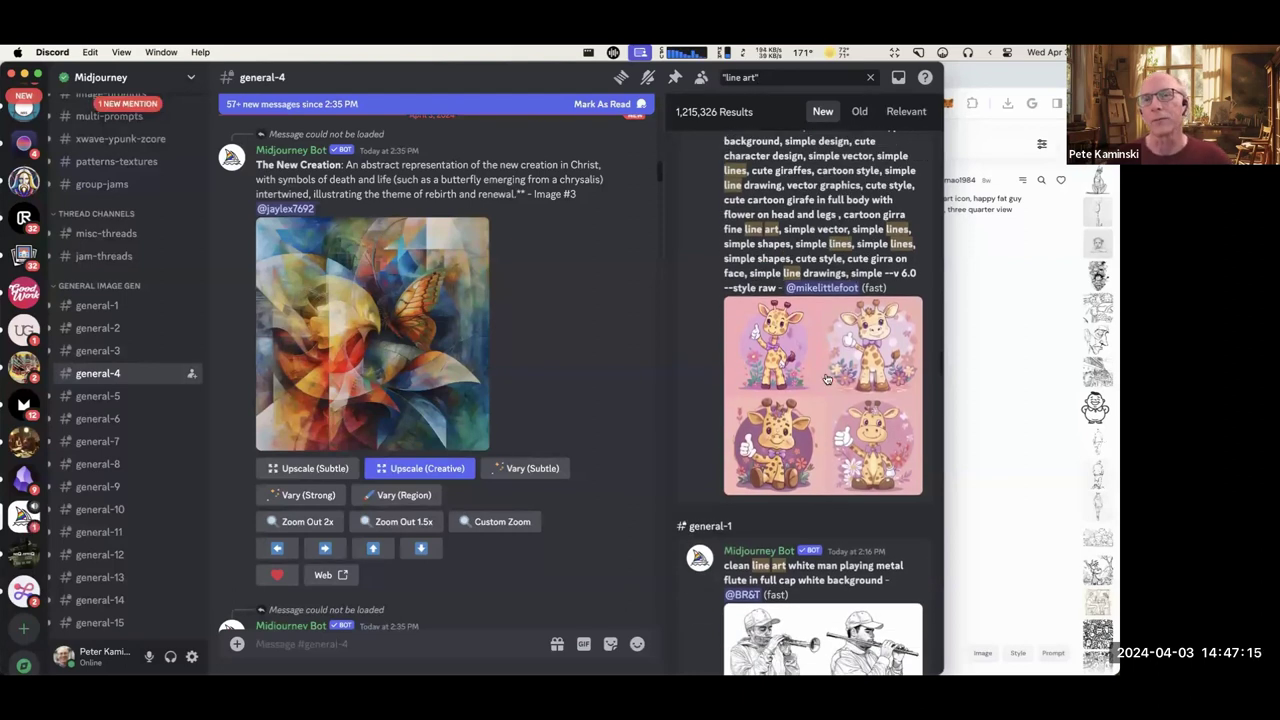
# Examine the clean line art flute player result and skim the older message results beyond it for prompt wording.
pyautogui.scroll(-15, 828, 376)
pyautogui.scroll(-1, 826, 390)
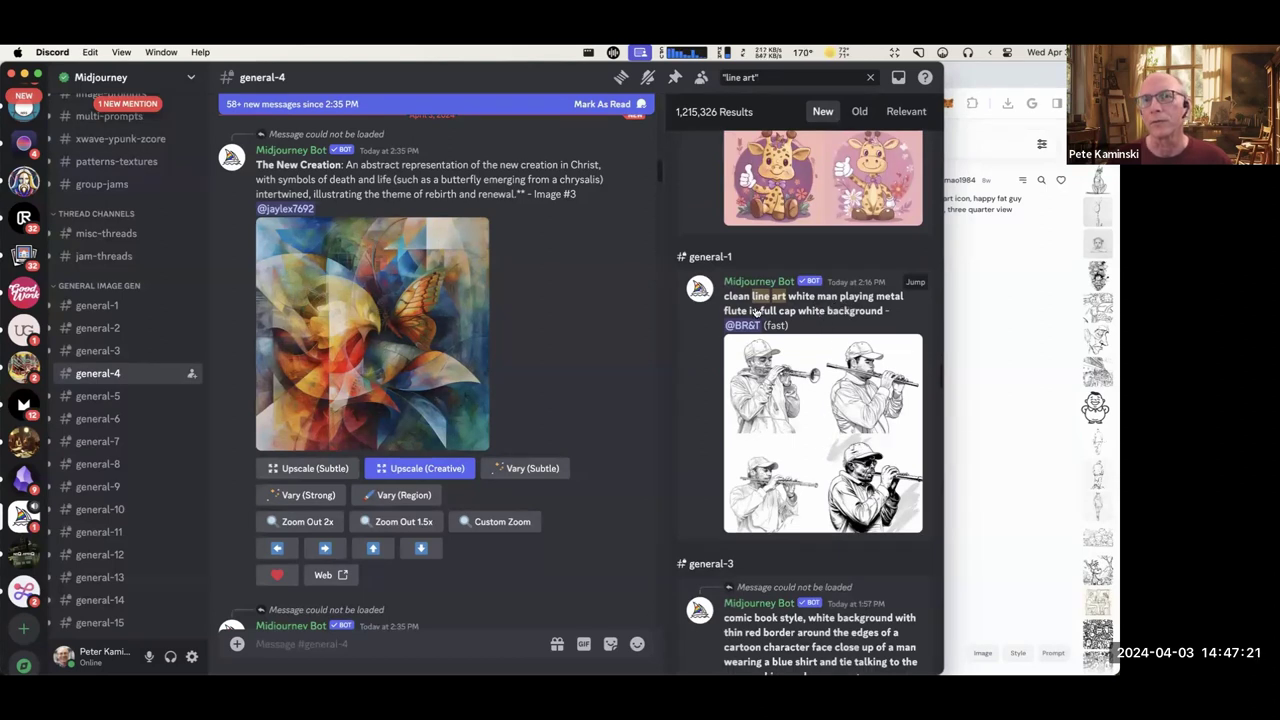
pyautogui.scroll(-1, 817, 305)
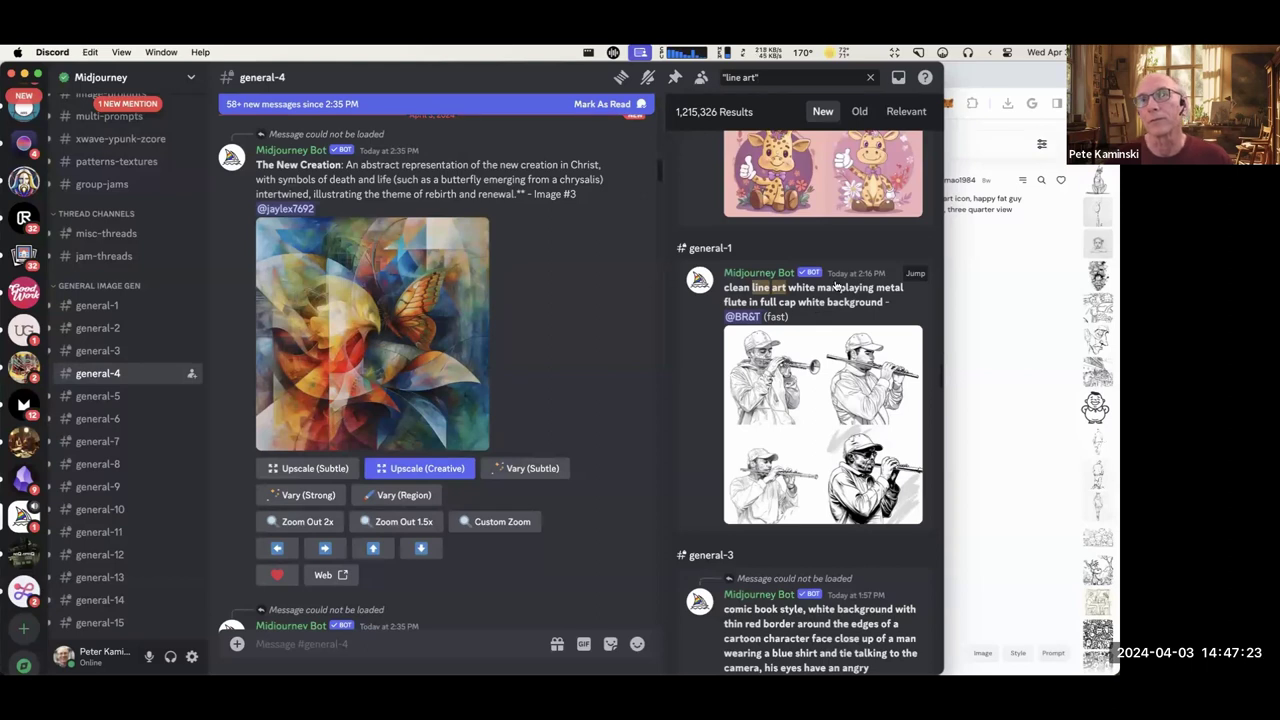
pyautogui.scroll(-4, 752, 365)
pyautogui.scroll(-15, 752, 370)
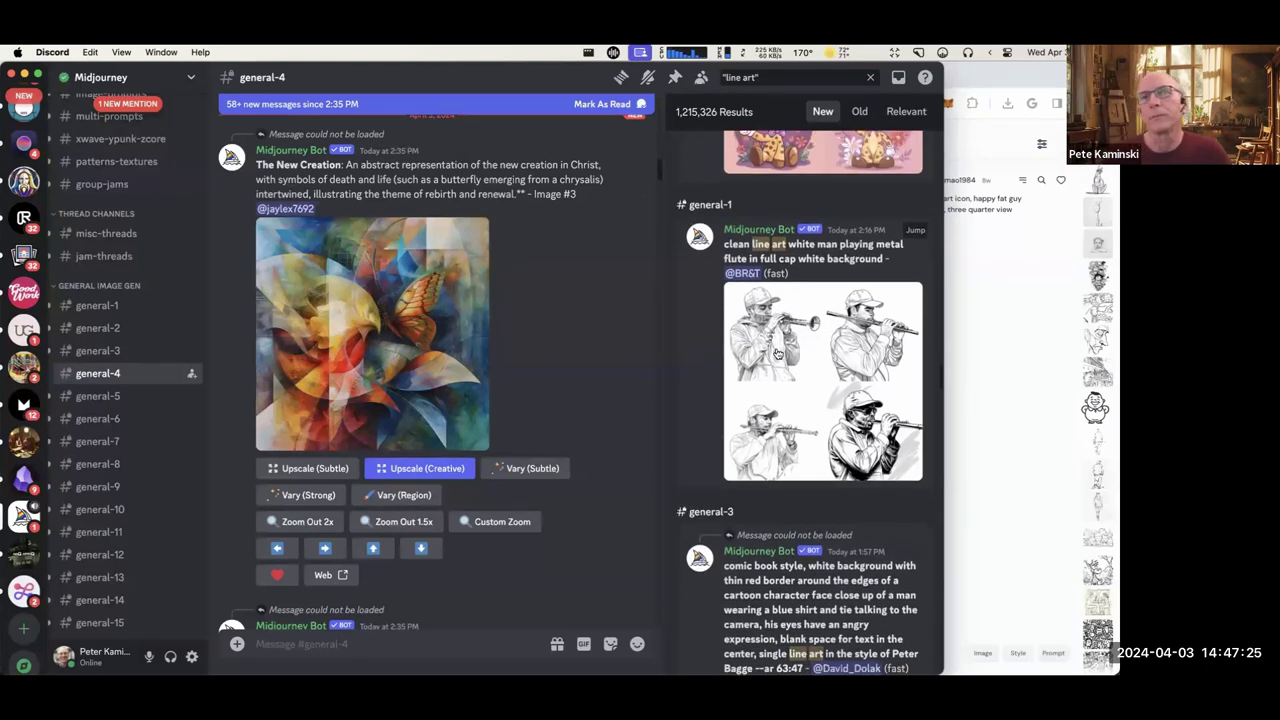
pyautogui.scroll(-15, 780, 357)
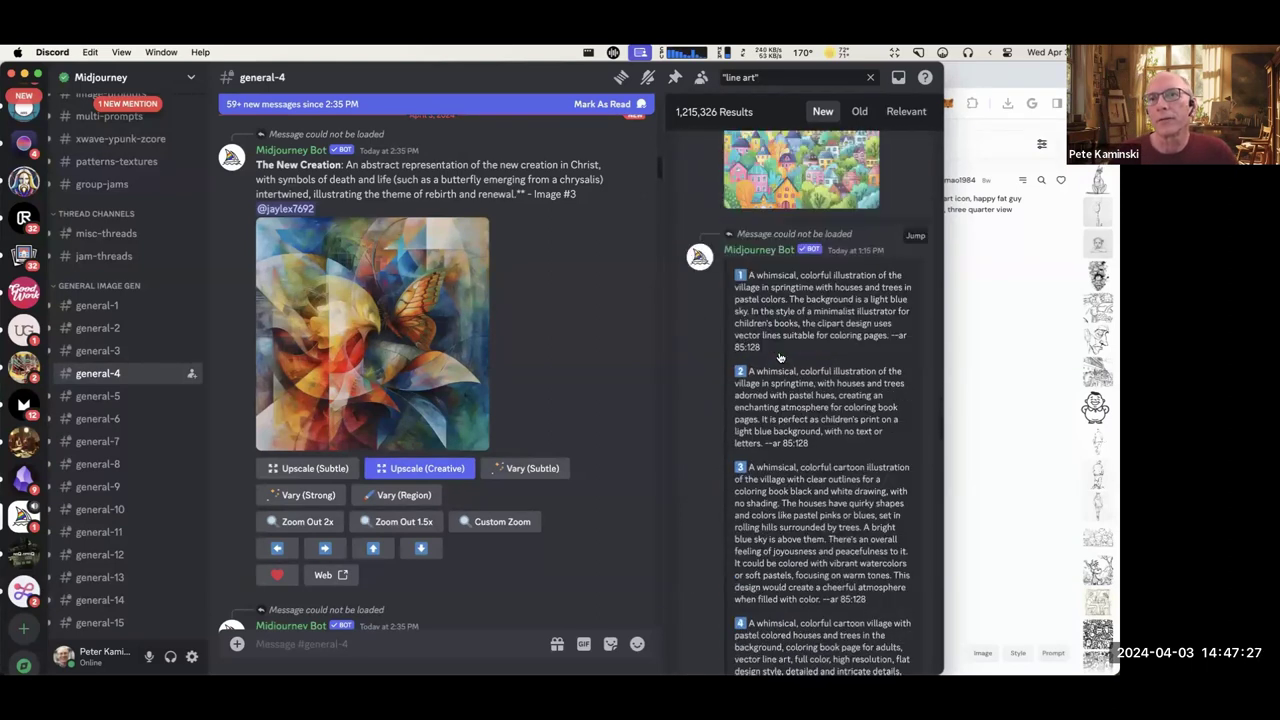
pyautogui.scroll(-15, 783, 362)
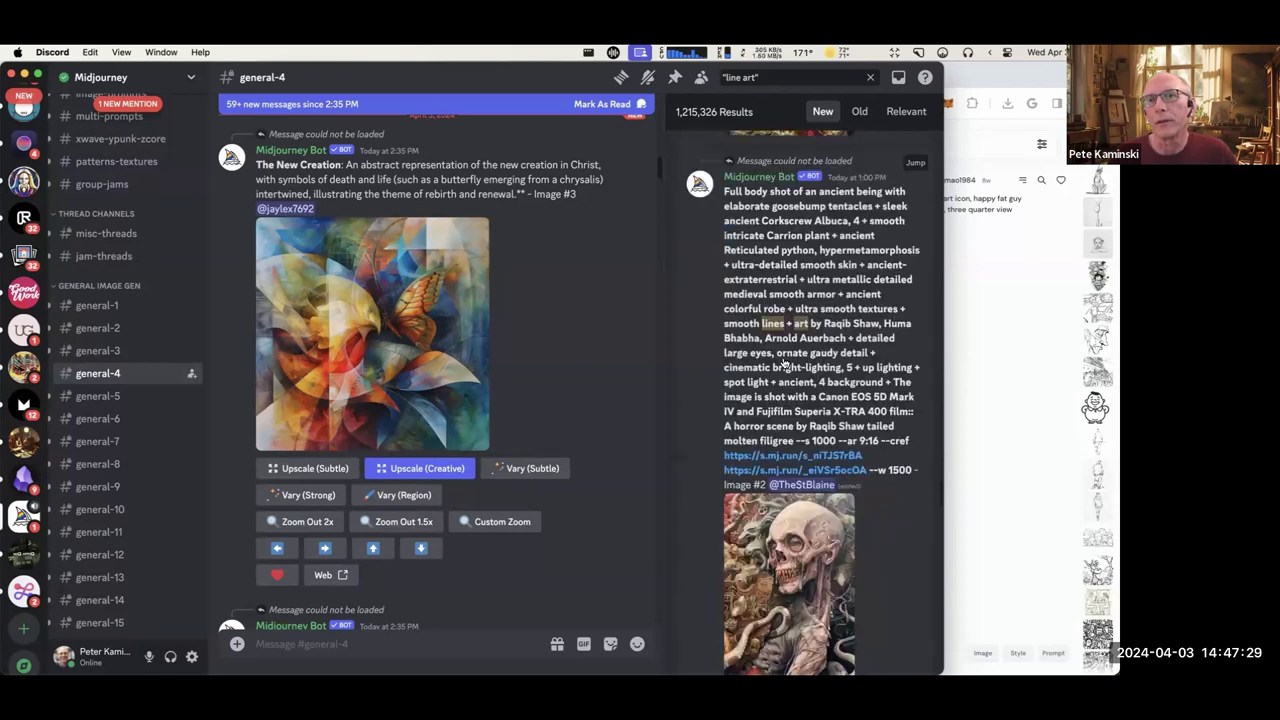
pyautogui.scroll(-5, 785, 365)
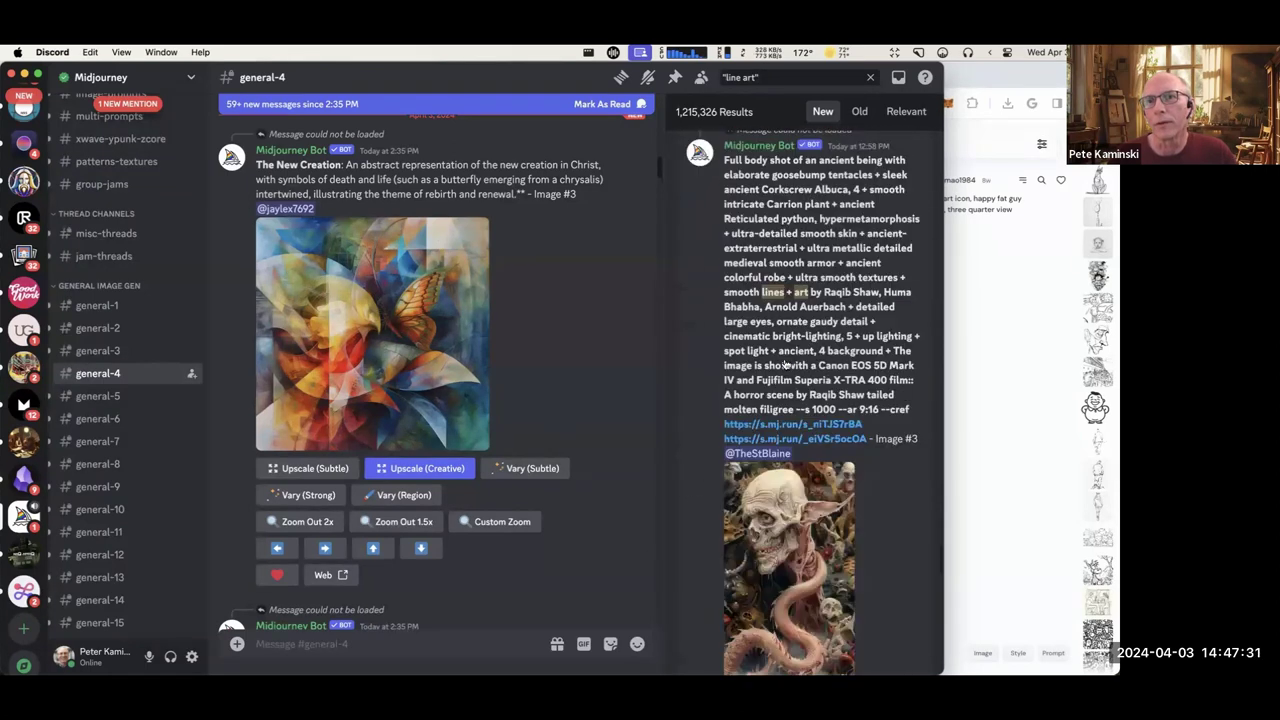
# Switch to the Midjourney website in Chrome and find images similar to the smiling round man.
pyautogui.click(981, 275)
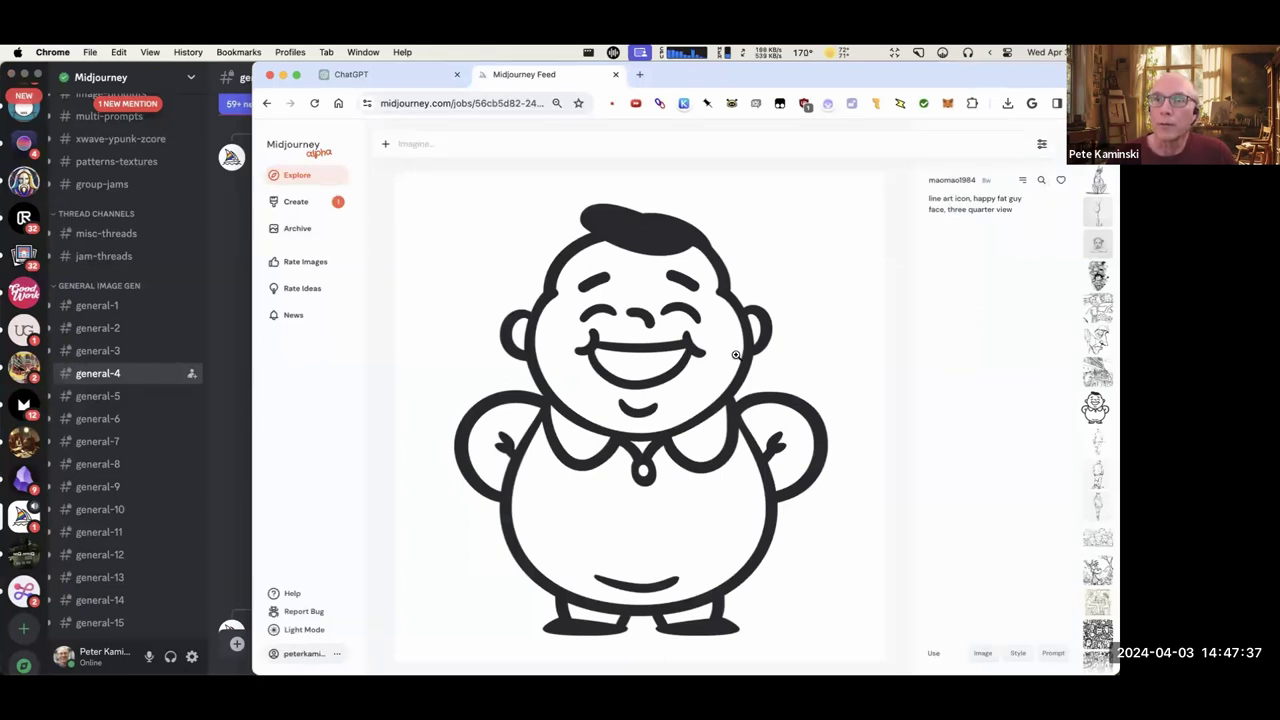
pyautogui.click(1040, 179)
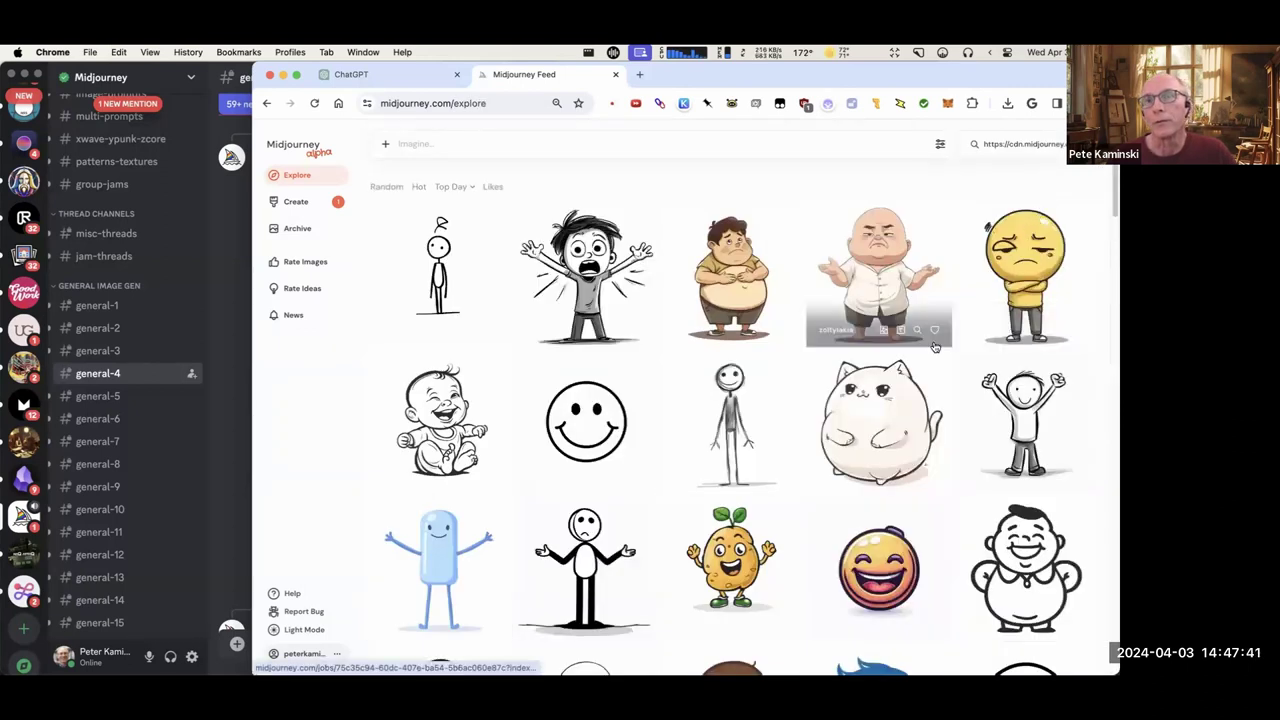
pyautogui.scroll(-3, 934, 347)
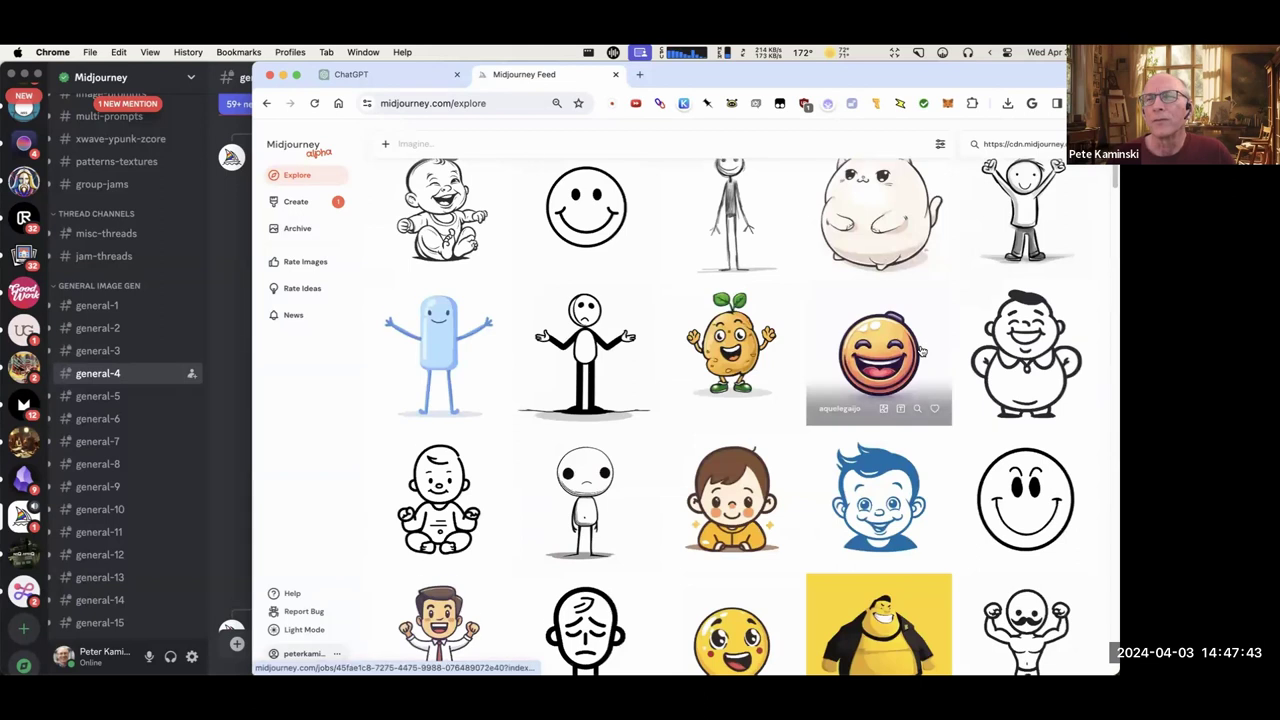
pyautogui.scroll(-2, 920, 348)
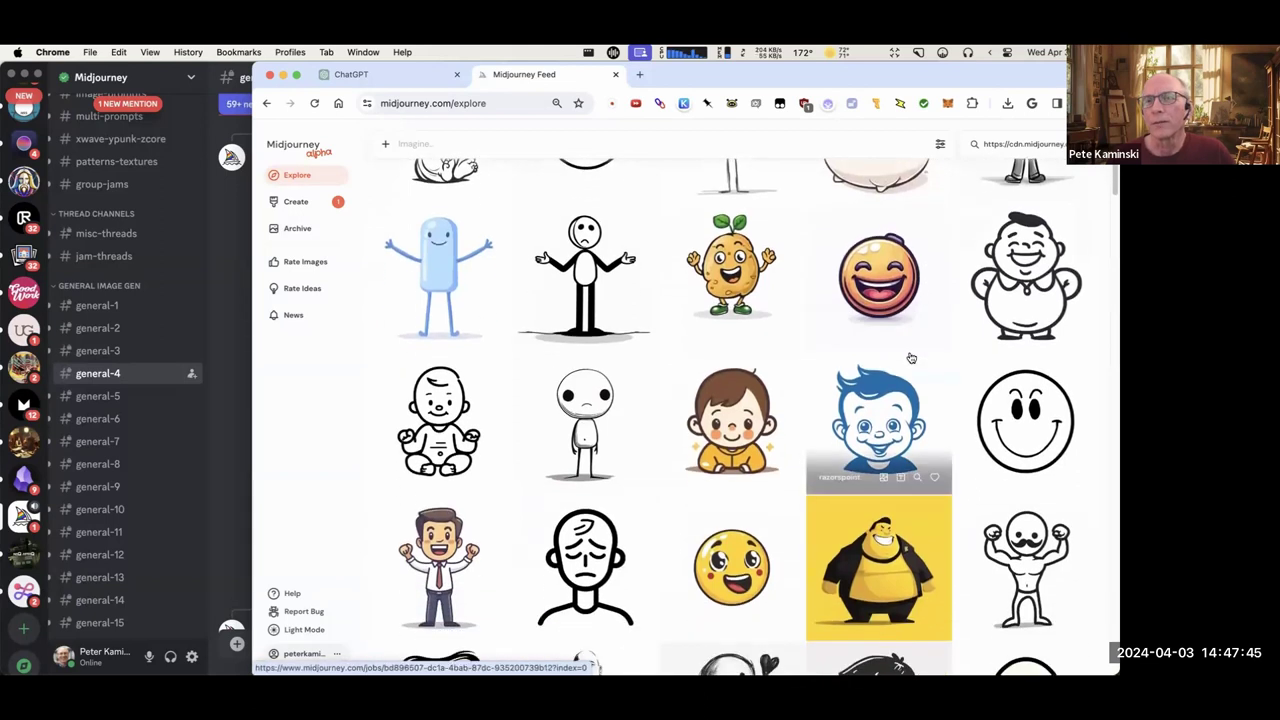
pyautogui.scroll(-2, 911, 358)
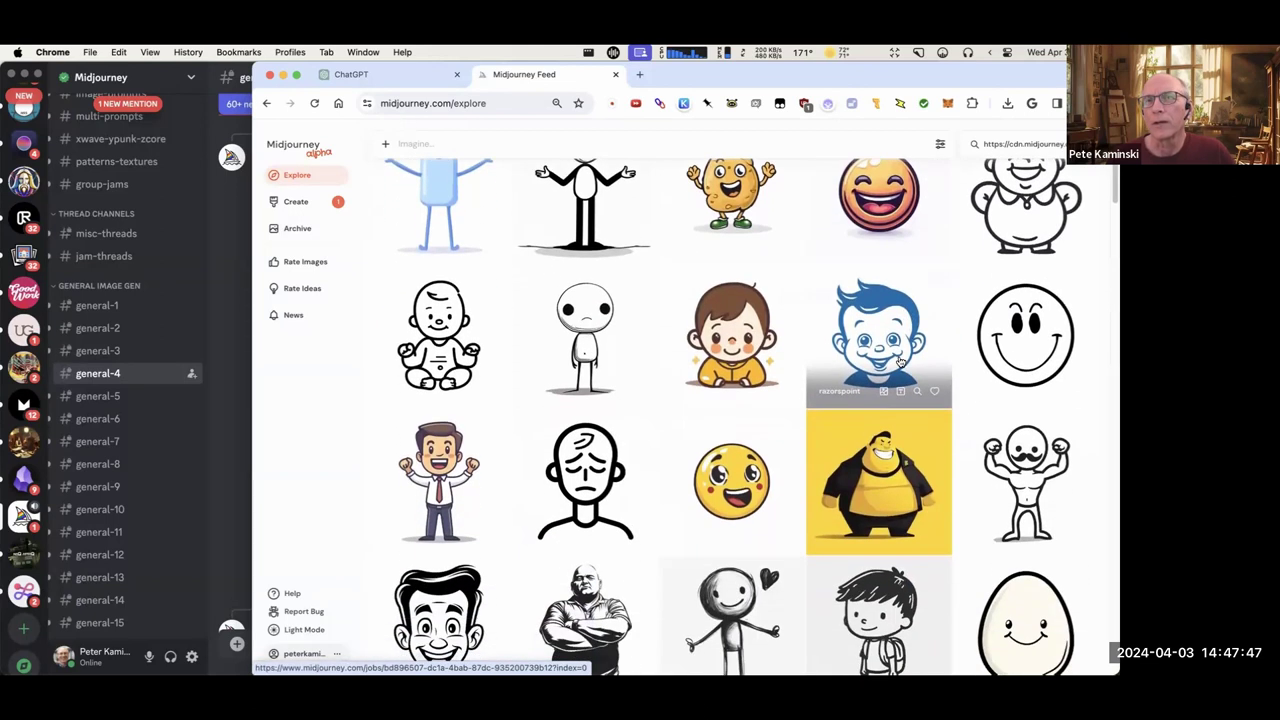
pyautogui.scroll(-2, 899, 362)
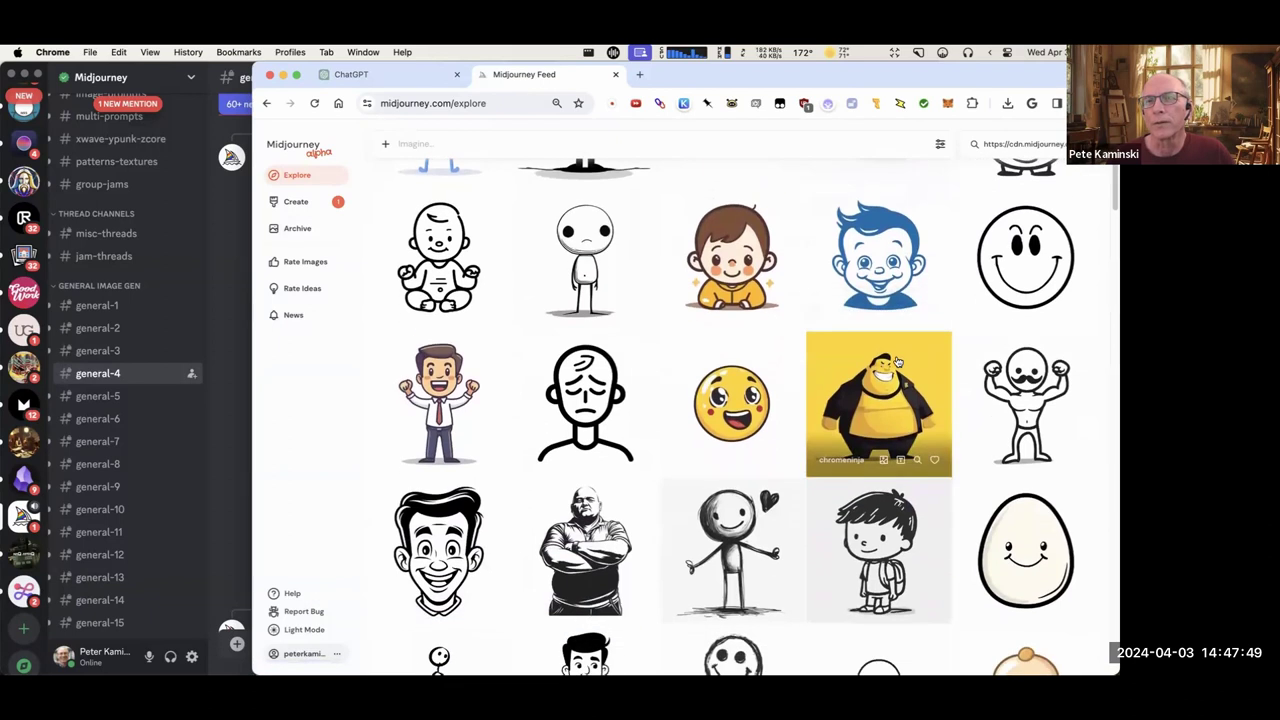
pyautogui.scroll(-5, 897, 362)
pyautogui.scroll(-7, 880, 365)
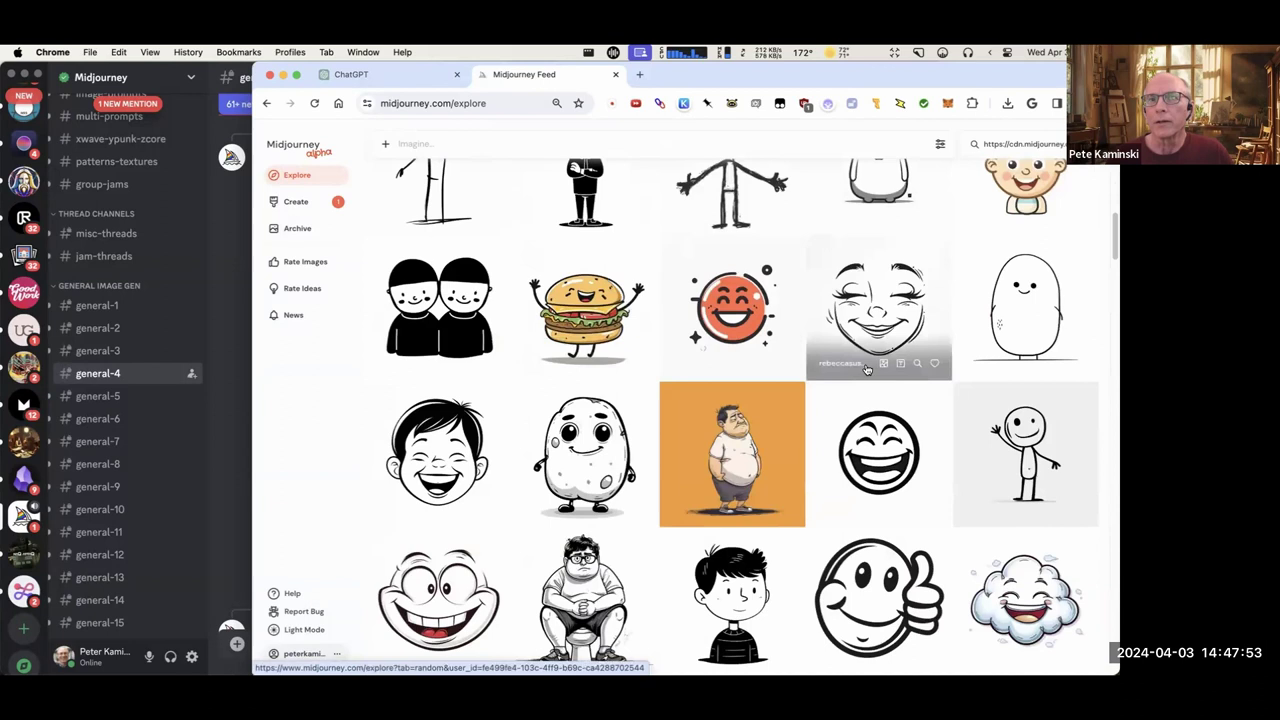
# Review the similar images again and open the smiling egg with the thick black outline to read its prompt.
pyautogui.scroll(8, 867, 370)
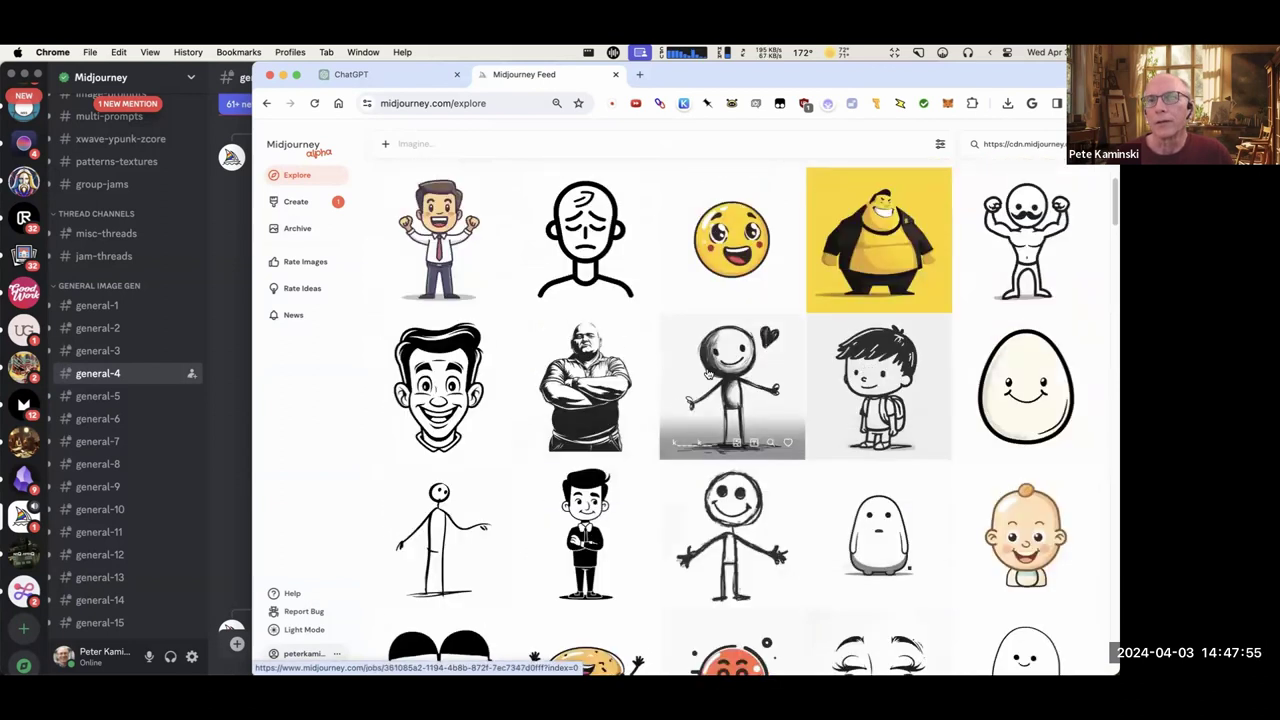
pyautogui.scroll(-2, 1019, 396)
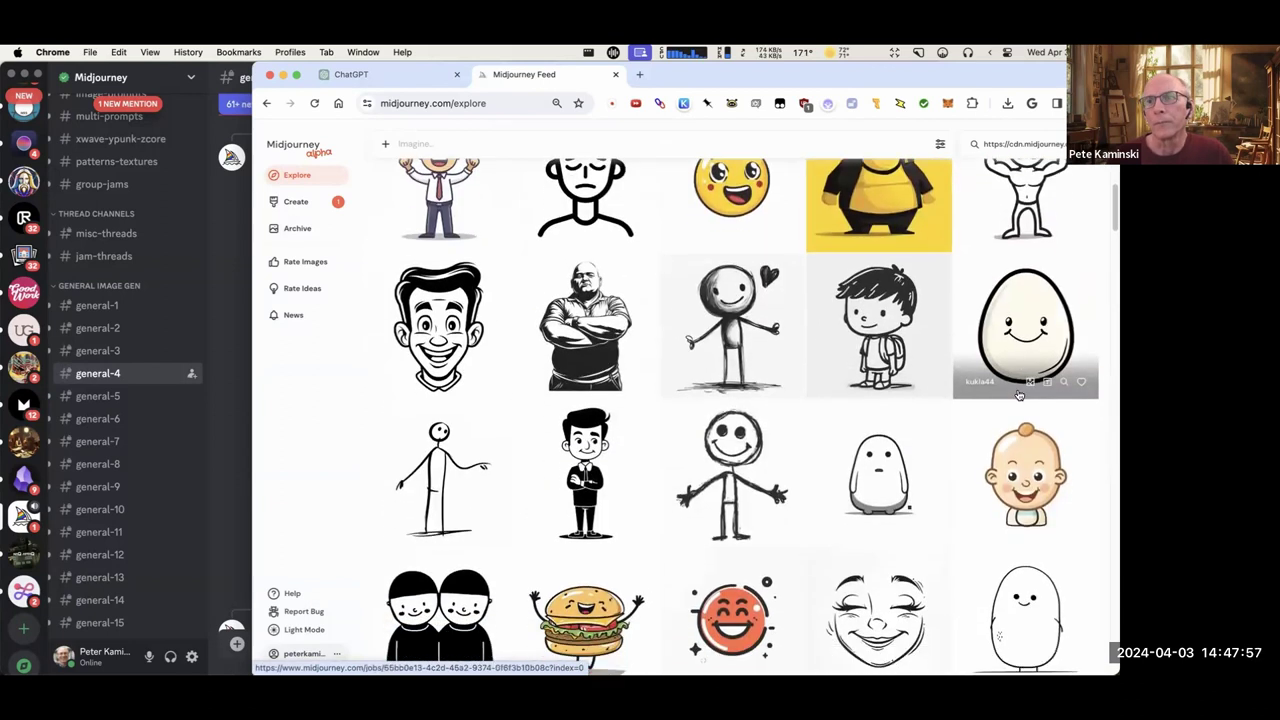
pyautogui.scroll(-5, 1019, 396)
pyautogui.scroll(5, 1012, 403)
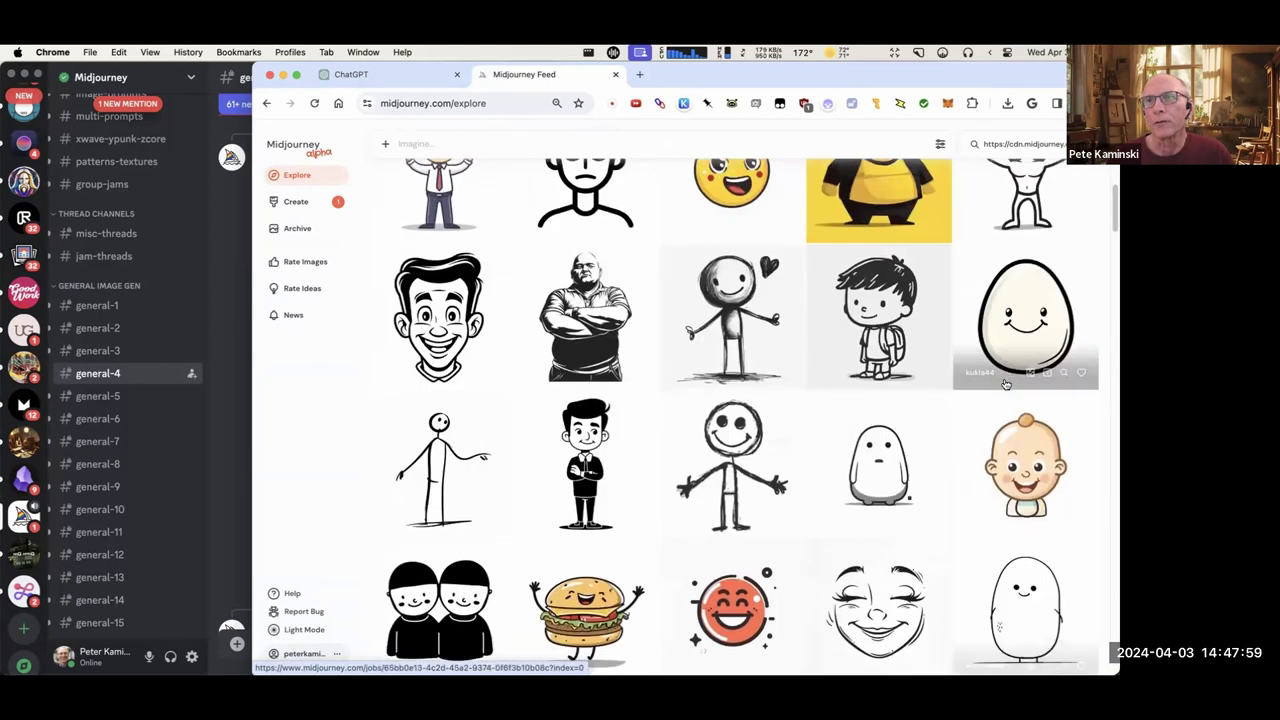
pyautogui.click(1013, 365)
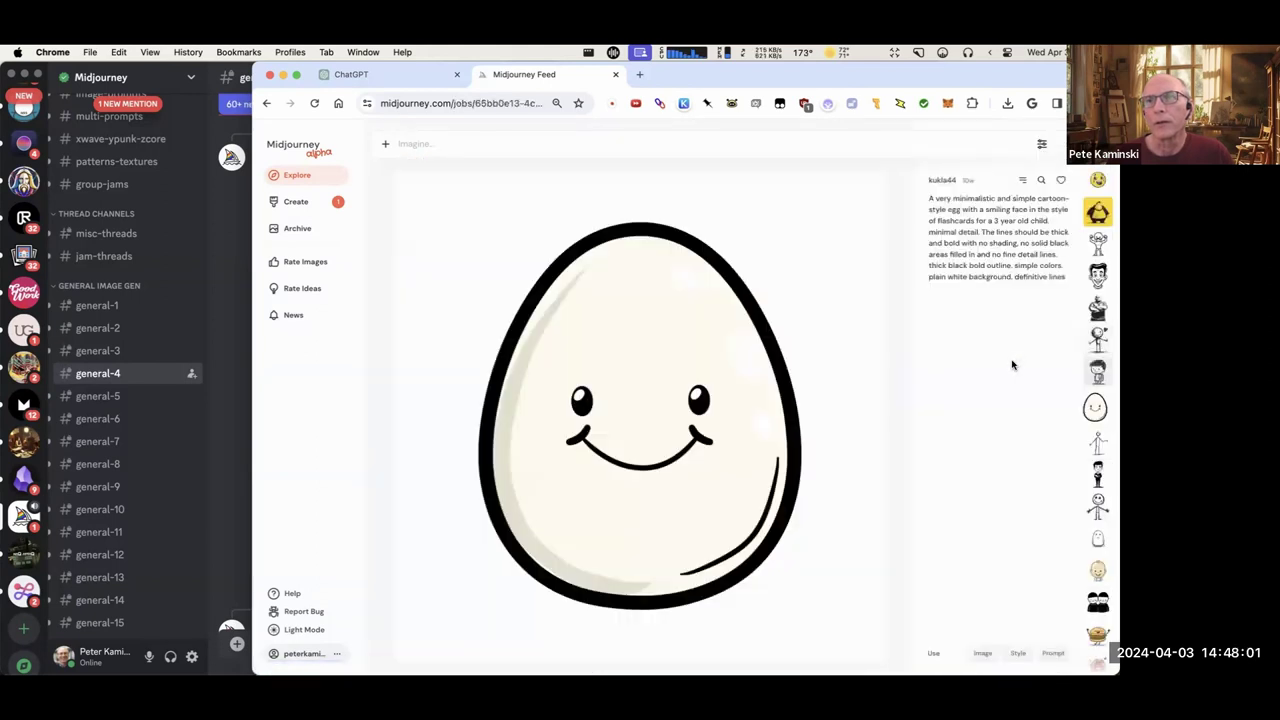
# Find images similar to the smiling egg and browse them for simple bold-outlined characters.
pyautogui.click(1043, 182)
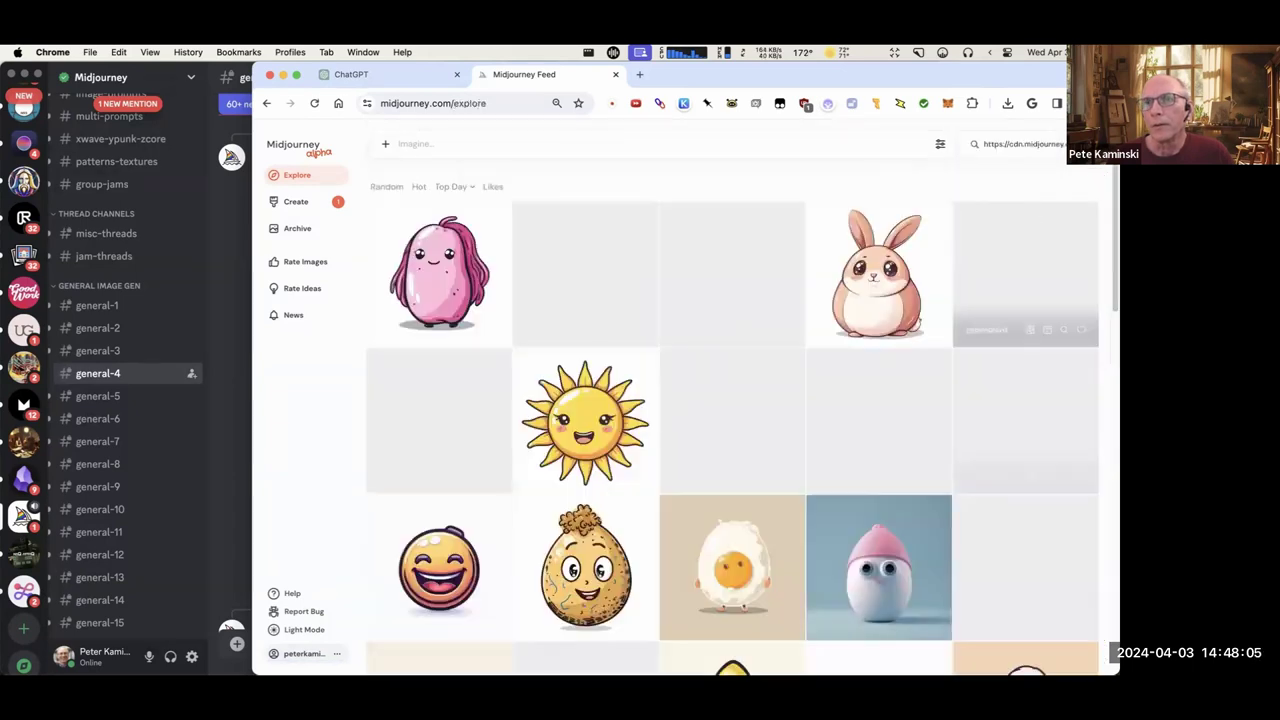
pyautogui.scroll(-15, 745, 435)
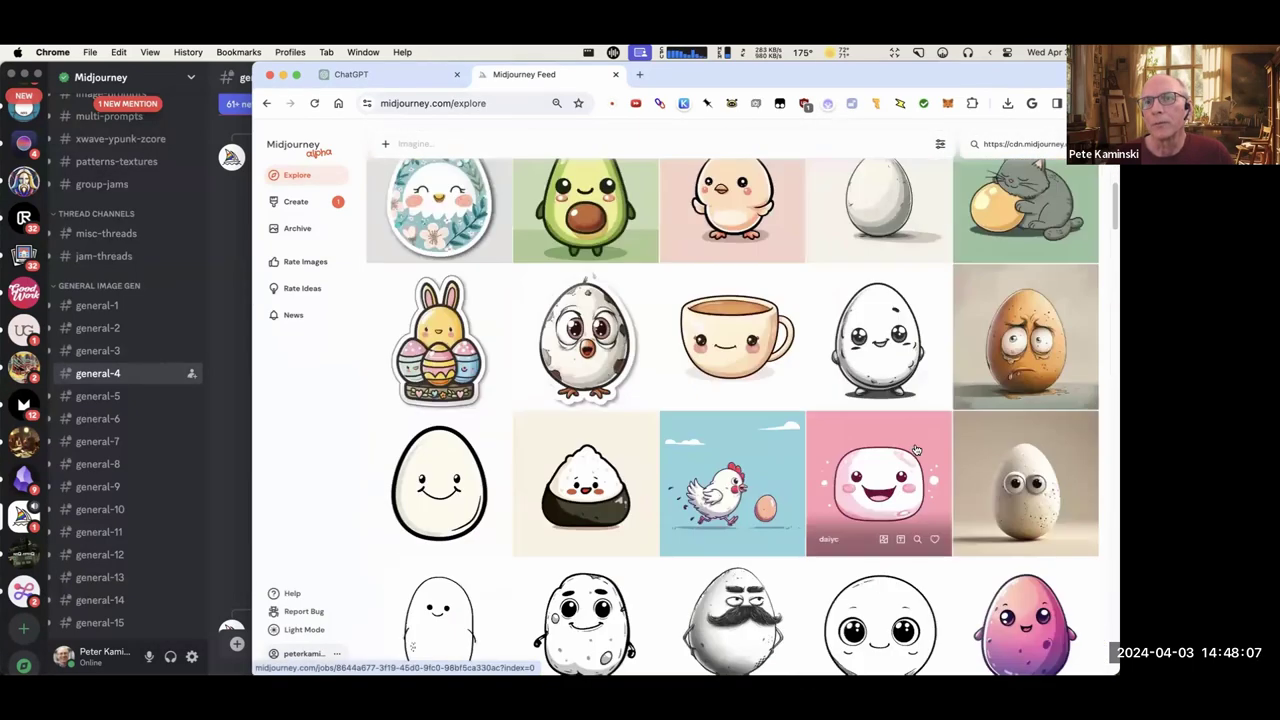
pyautogui.scroll(-2, 790, 478)
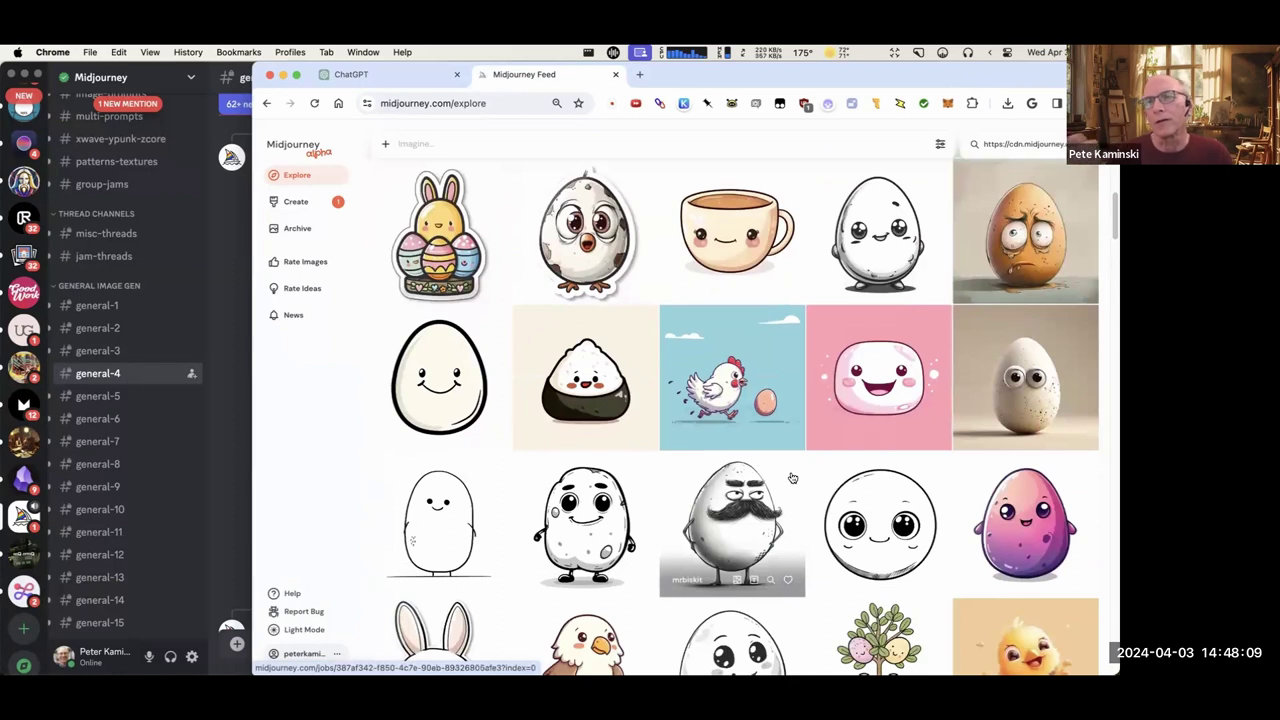
# Return to the smiling egg image and reuse its prompt as the text for a new image.
pyautogui.click(266, 103)
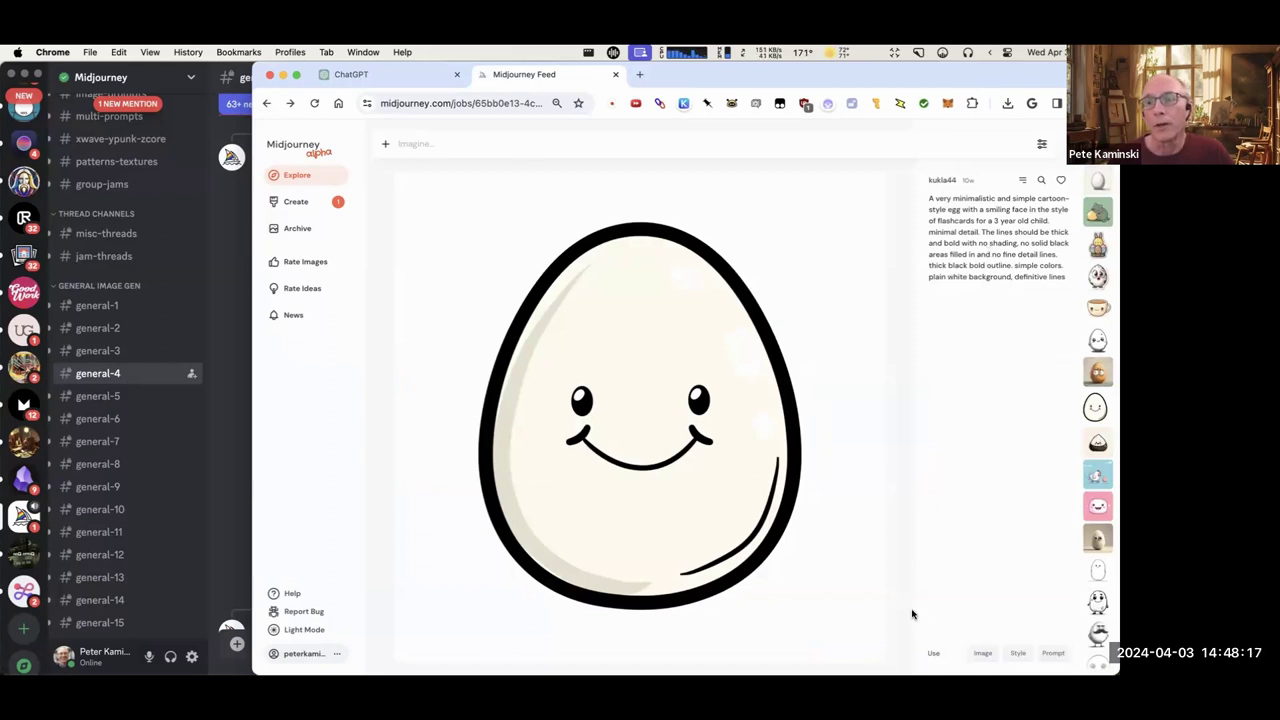
pyautogui.click(1044, 655)
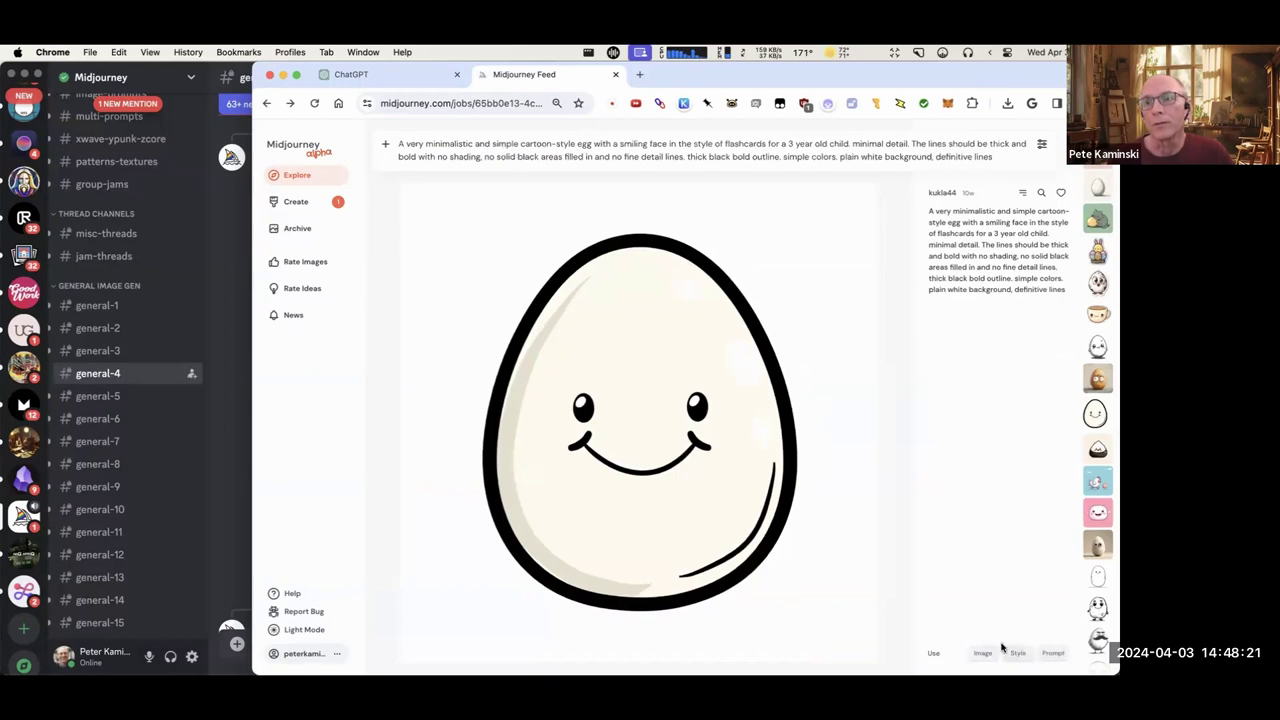
# View the options for copying the egg image's details, close the image, and return to the Hot feed on the Explore page.
pyautogui.click(1023, 190)
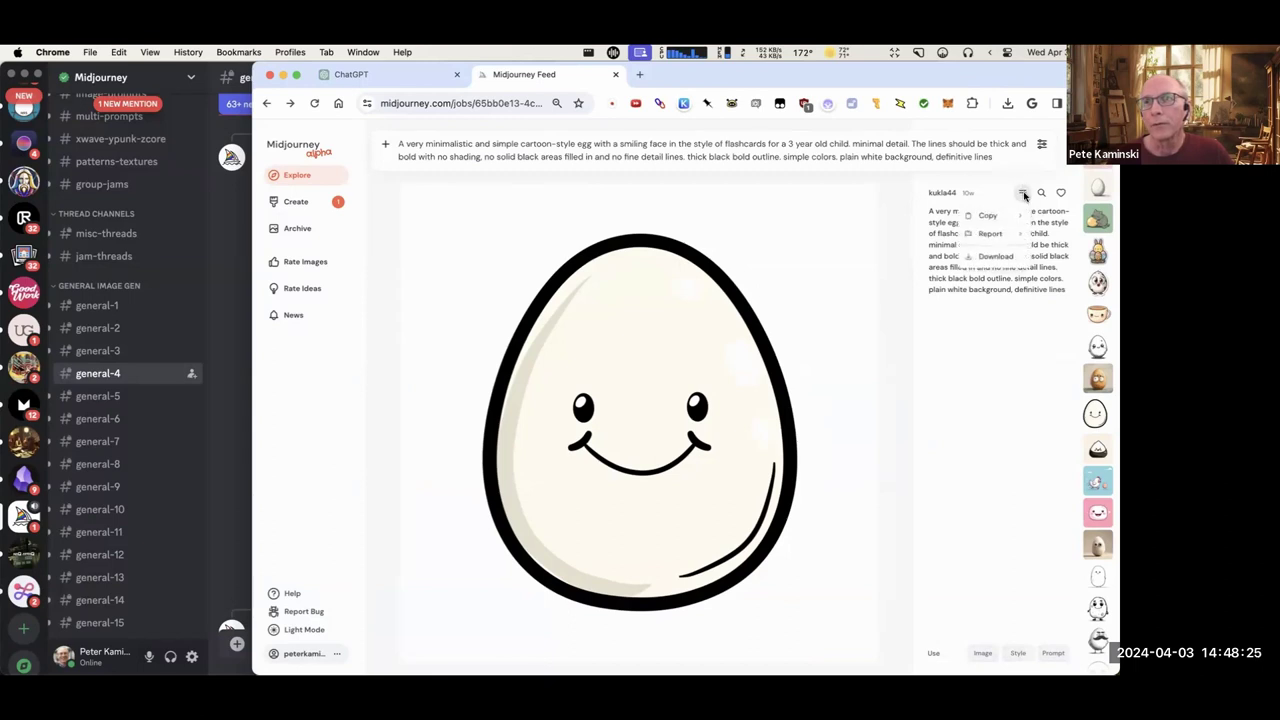
pyautogui.moveTo(1004, 218)
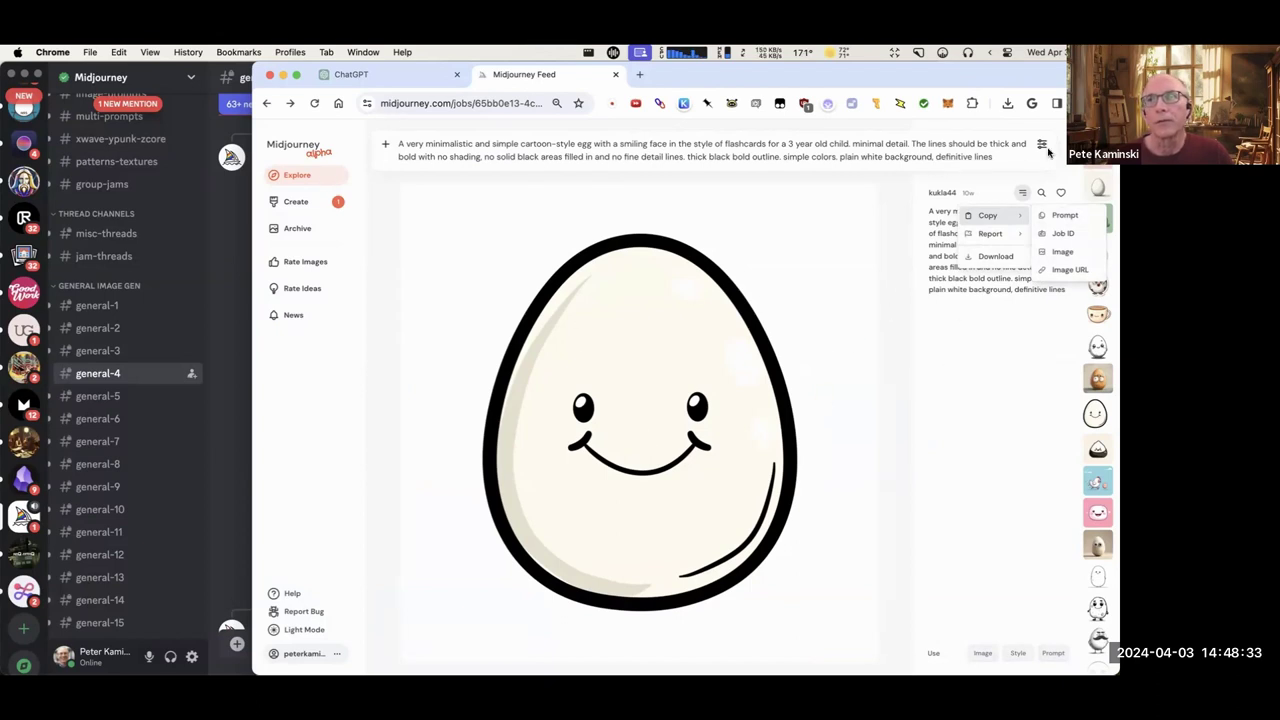
pyautogui.press('Escape')
pyautogui.press('Escape')
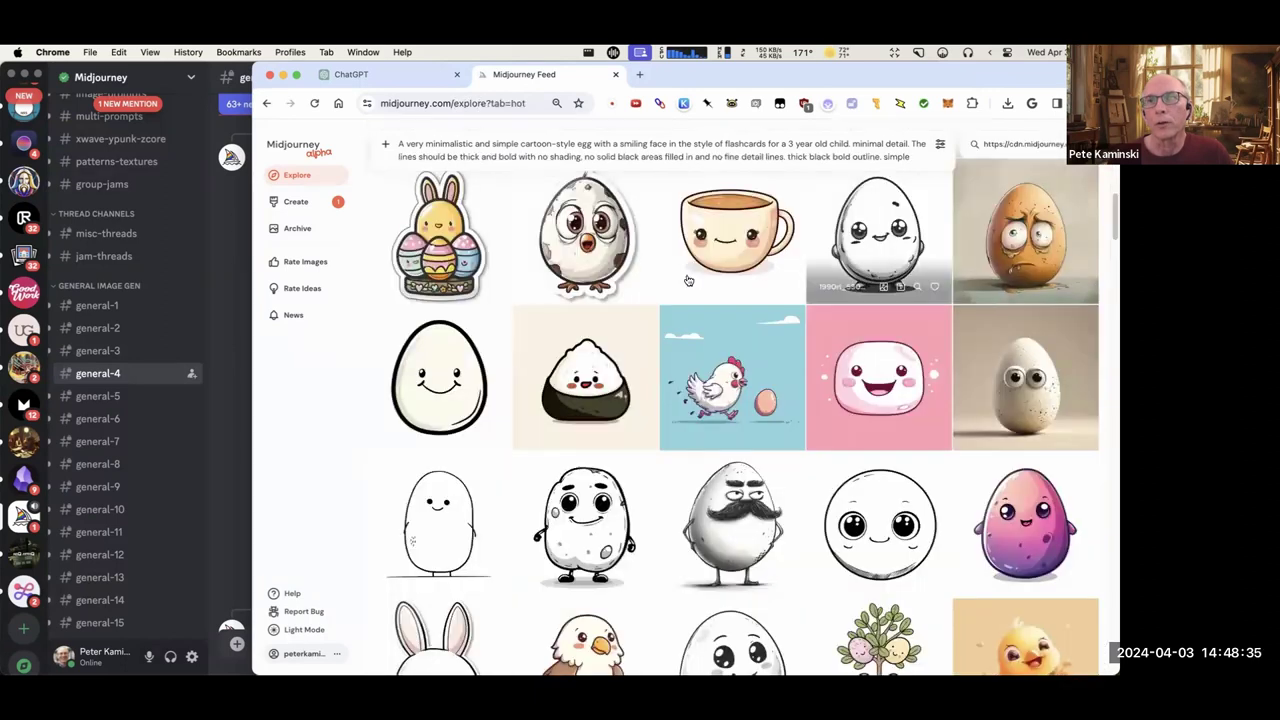
pyautogui.click(297, 175)
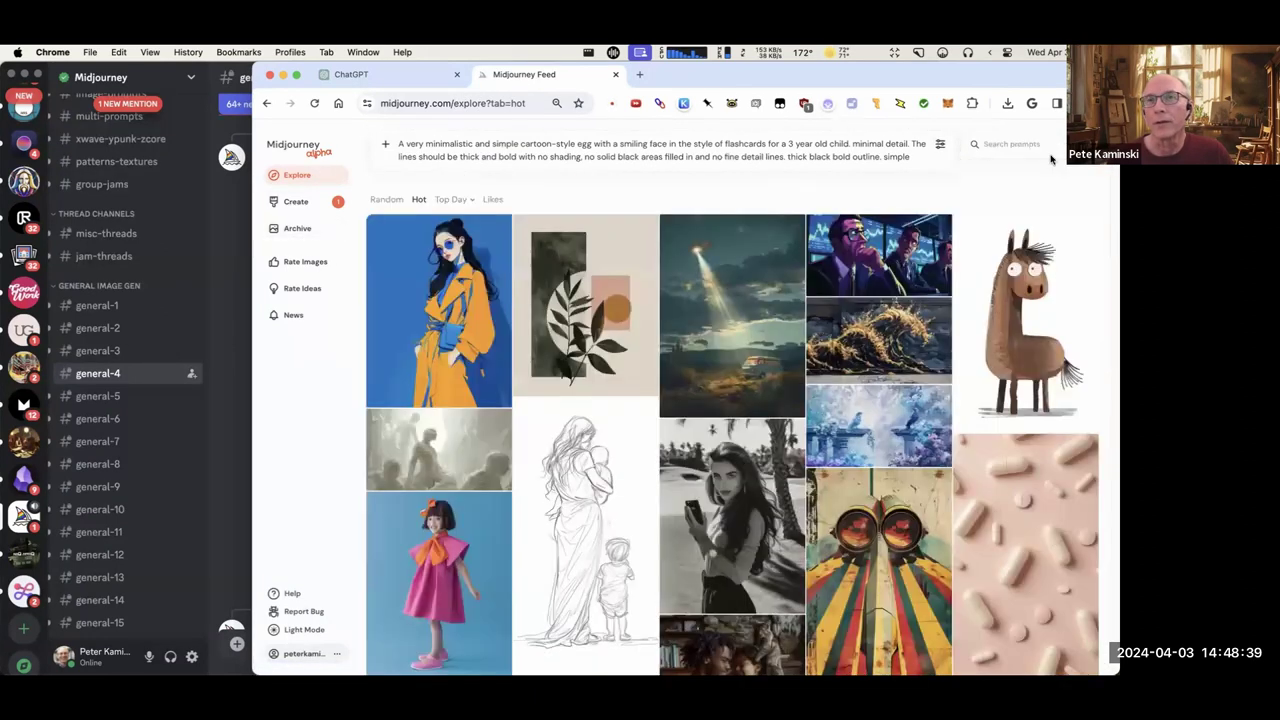
# Browse the Hot feed for line art, clear the egg prompt, and open the kingfisher line drawing to read its prompt.
pyautogui.scroll(-5, 810, 378)
pyautogui.scroll(-5, 810, 378)
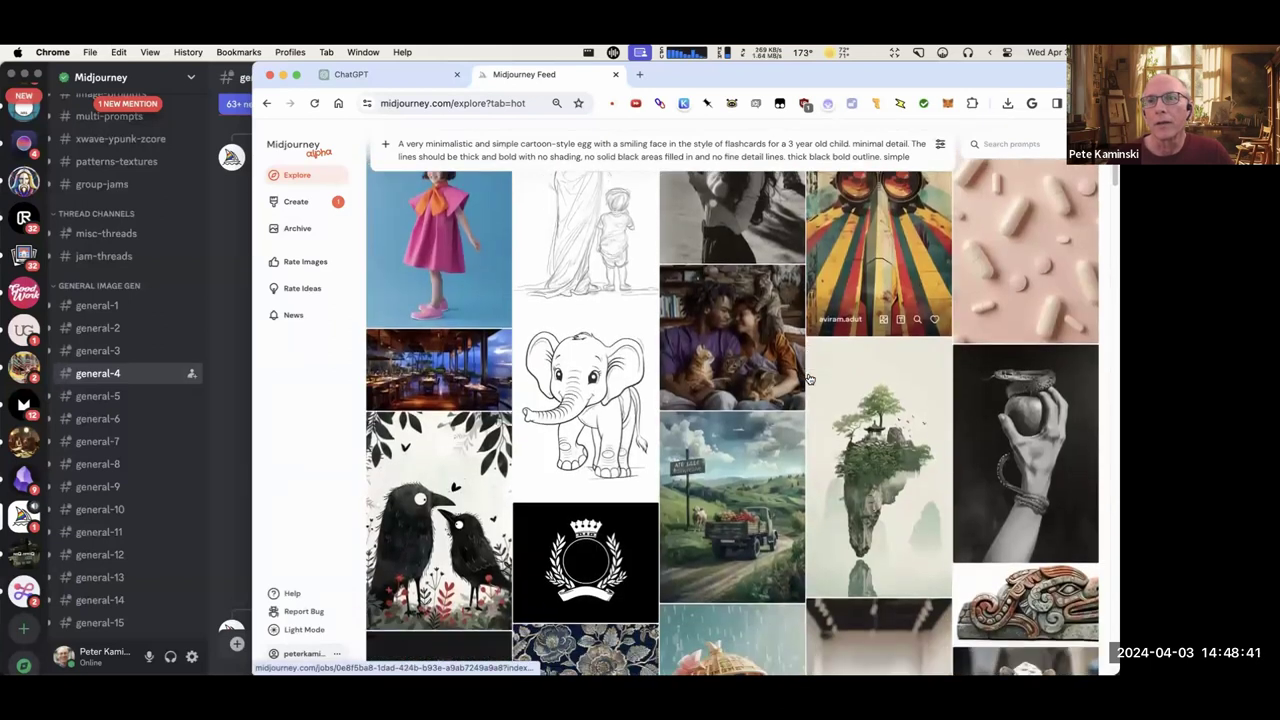
pyautogui.scroll(-3, 803, 395)
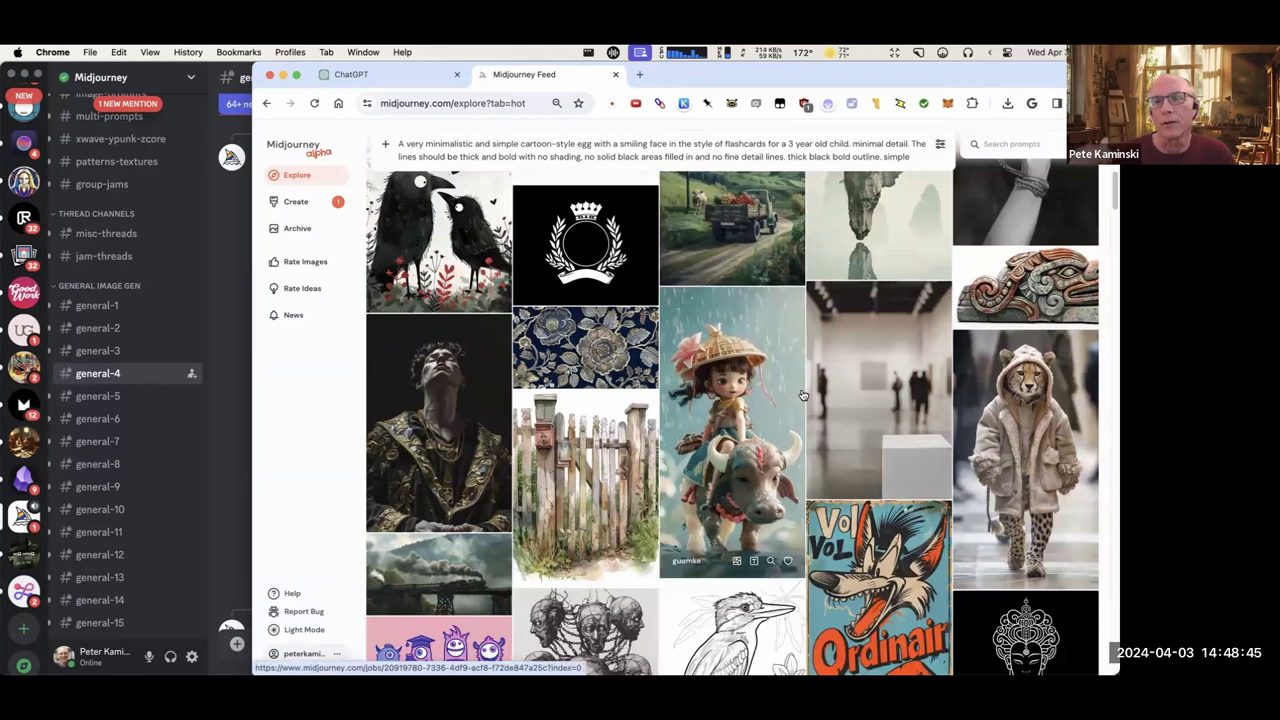
pyautogui.scroll(-3, 790, 405)
pyautogui.scroll(-4, 779, 420)
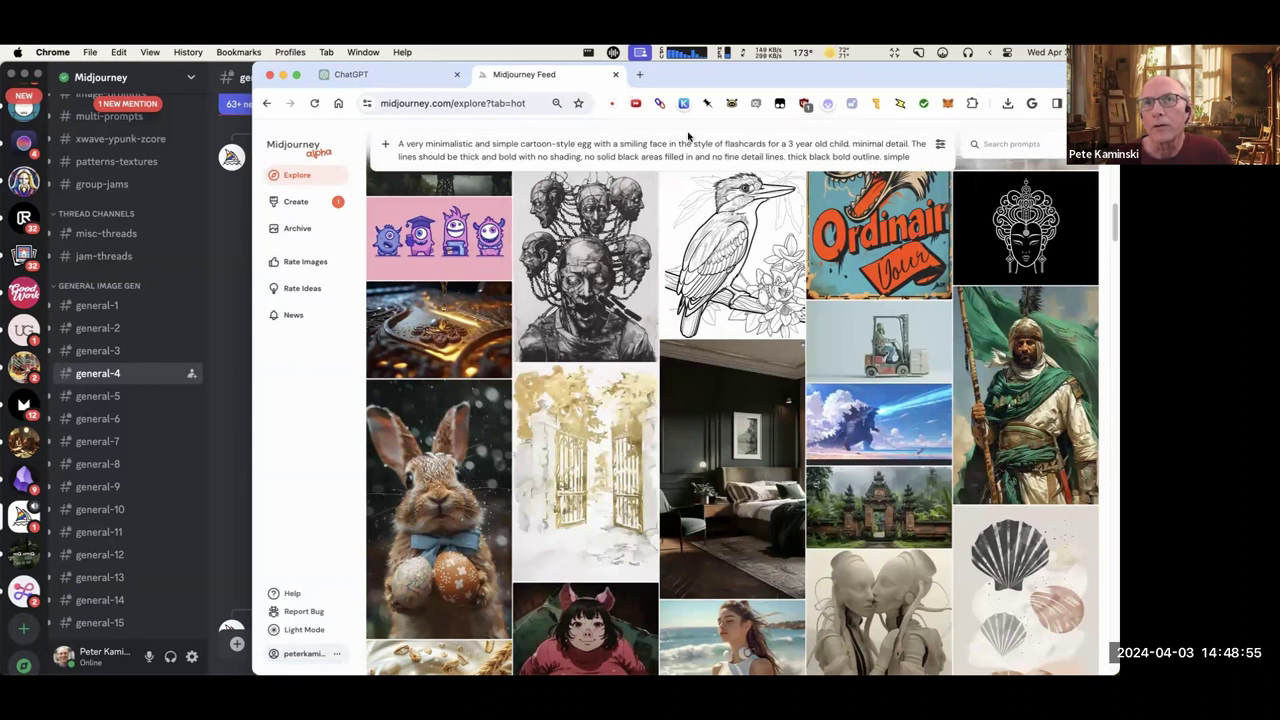
pyautogui.tripleClick(768, 155)
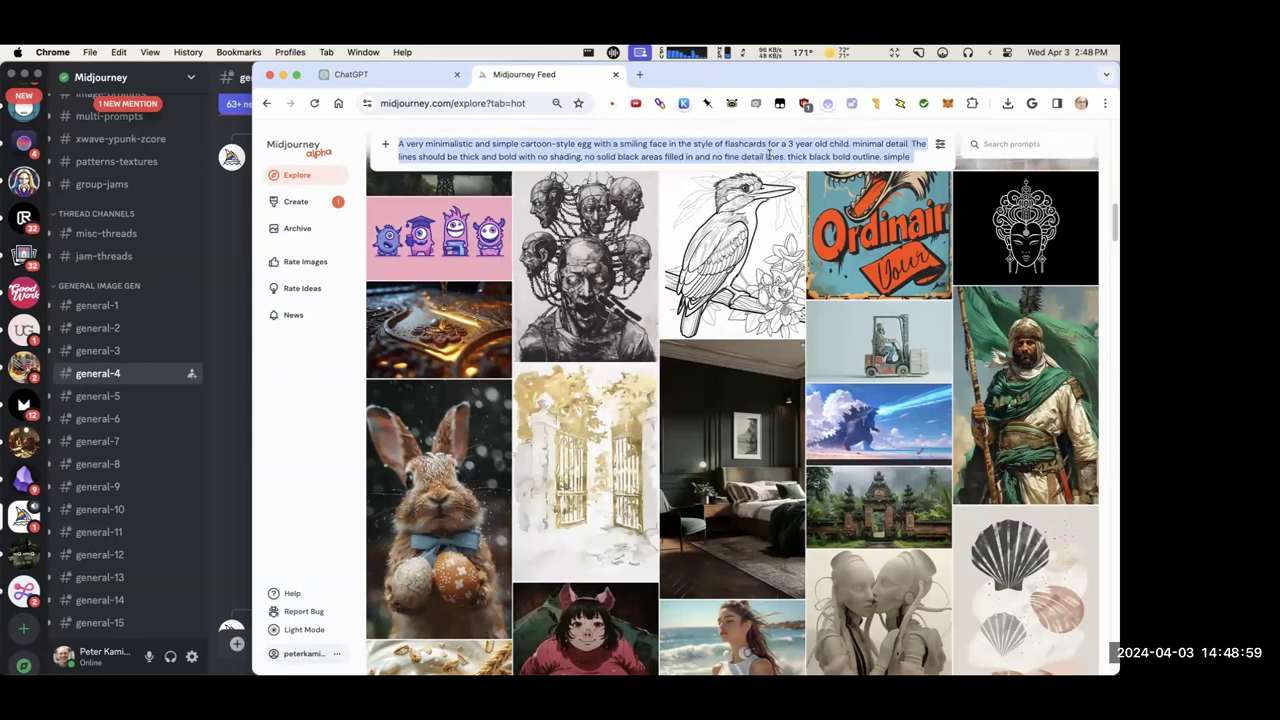
pyautogui.click(735, 245)
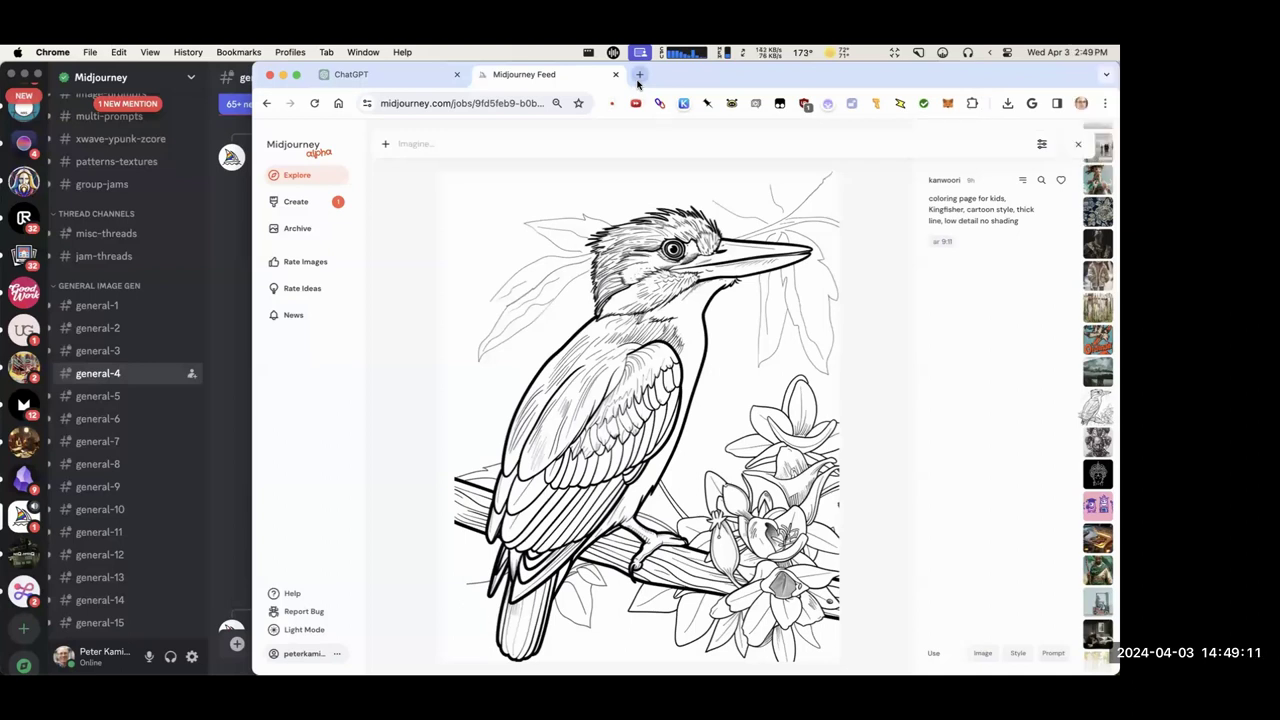
# Open aisalon.mn.co in a new browser tab and show the posts of the Learn and Do space.
pyautogui.click(639, 76)
pyautogui.write('aisalon.mn.co')
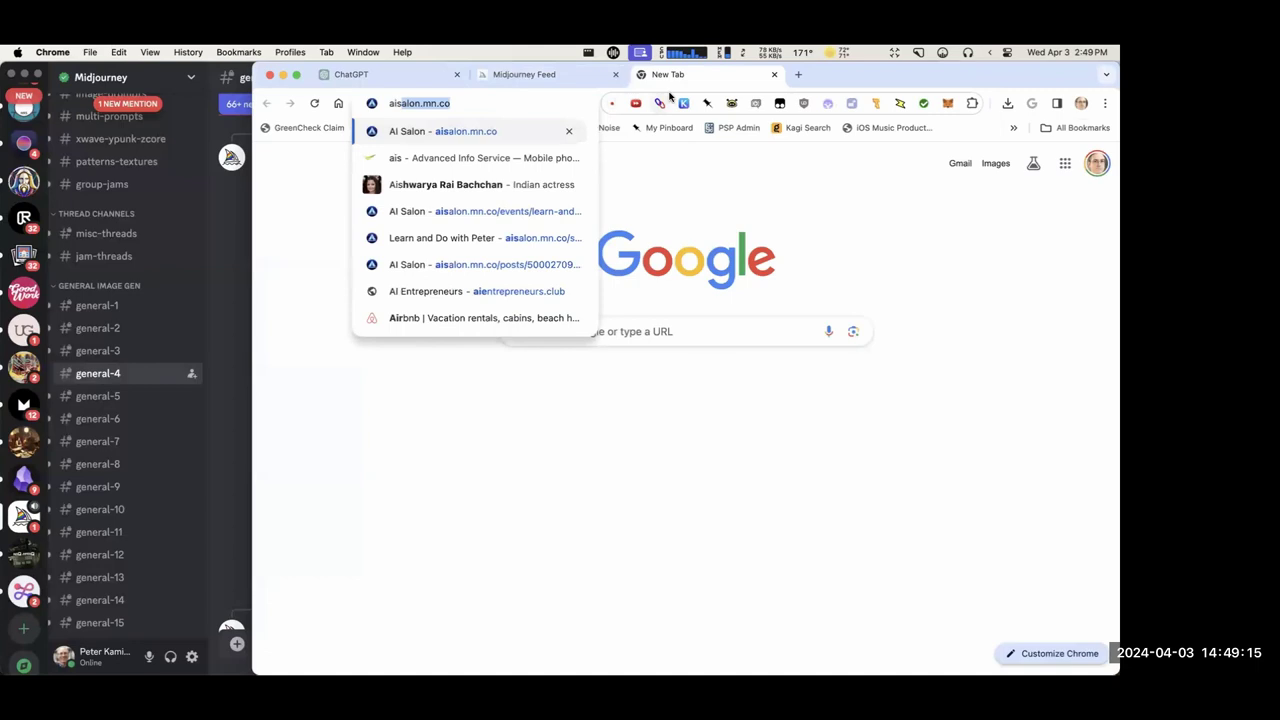
pyautogui.press('Return')
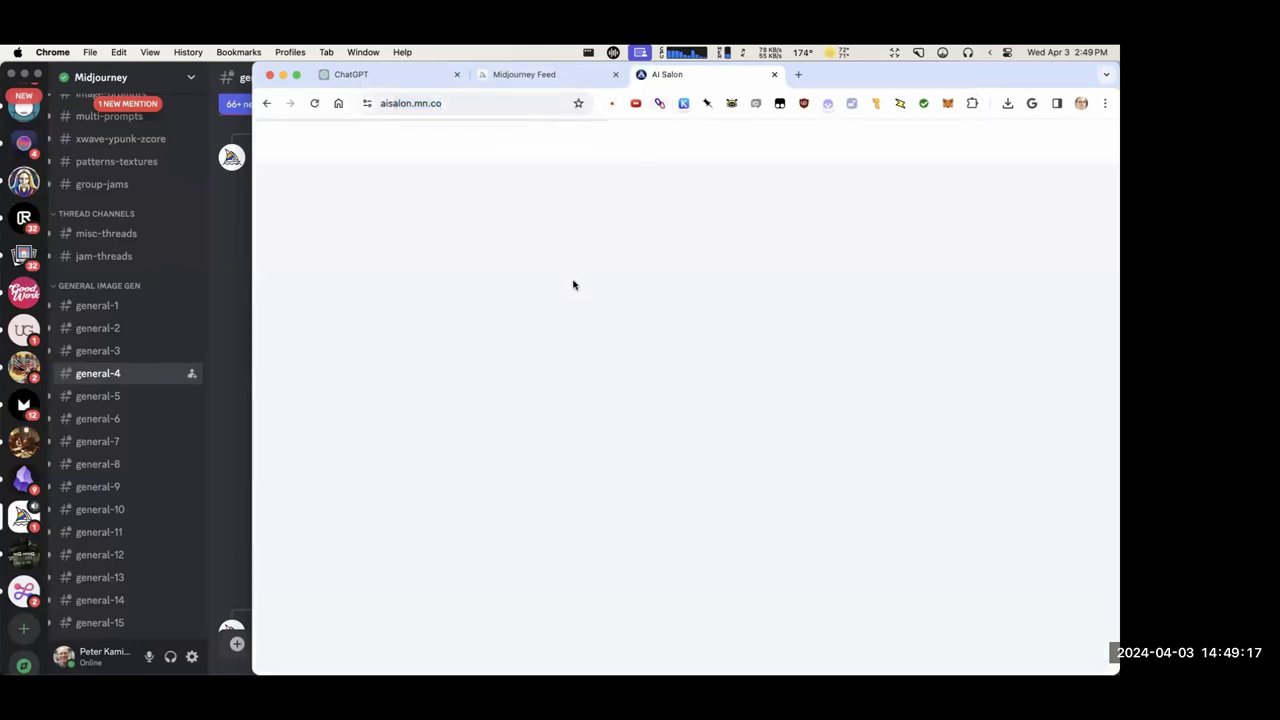
pyautogui.scroll(-10, 394, 449)
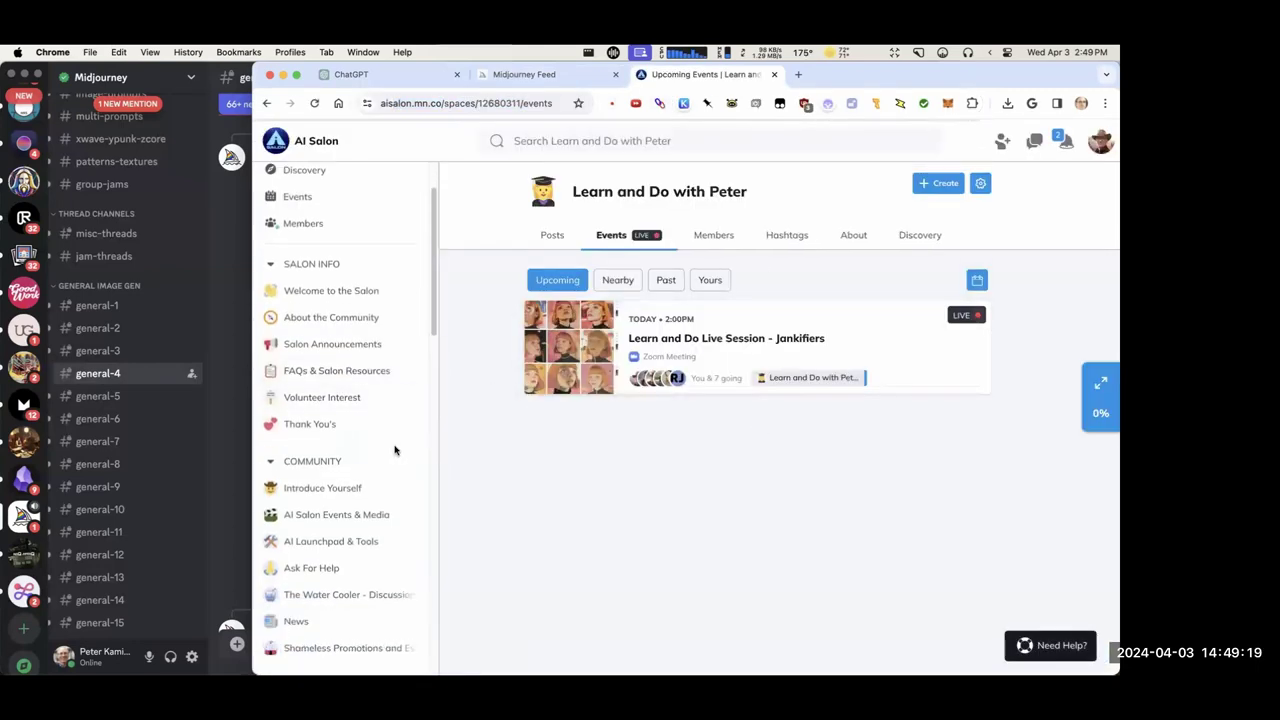
pyautogui.click(550, 235)
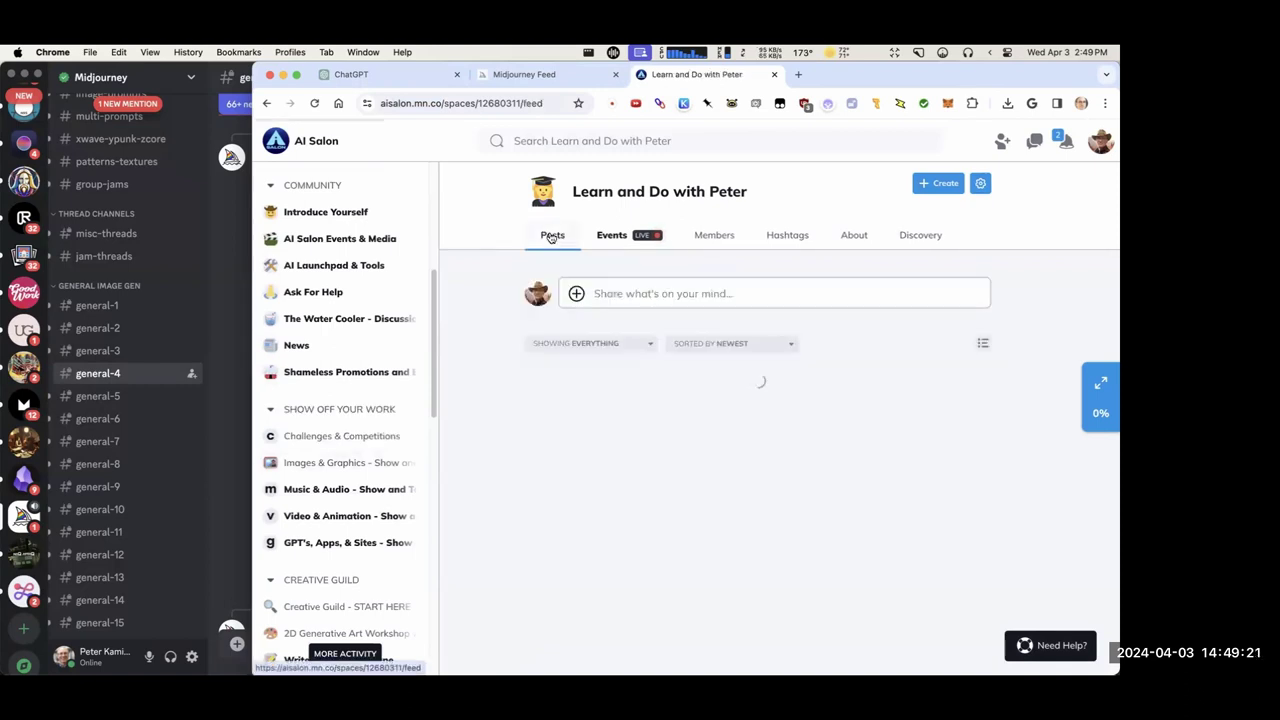
# Look through the Learn and Do posts, including the aurora borealis pictures and the portrait naming post.
pyautogui.scroll(-1, 706, 251)
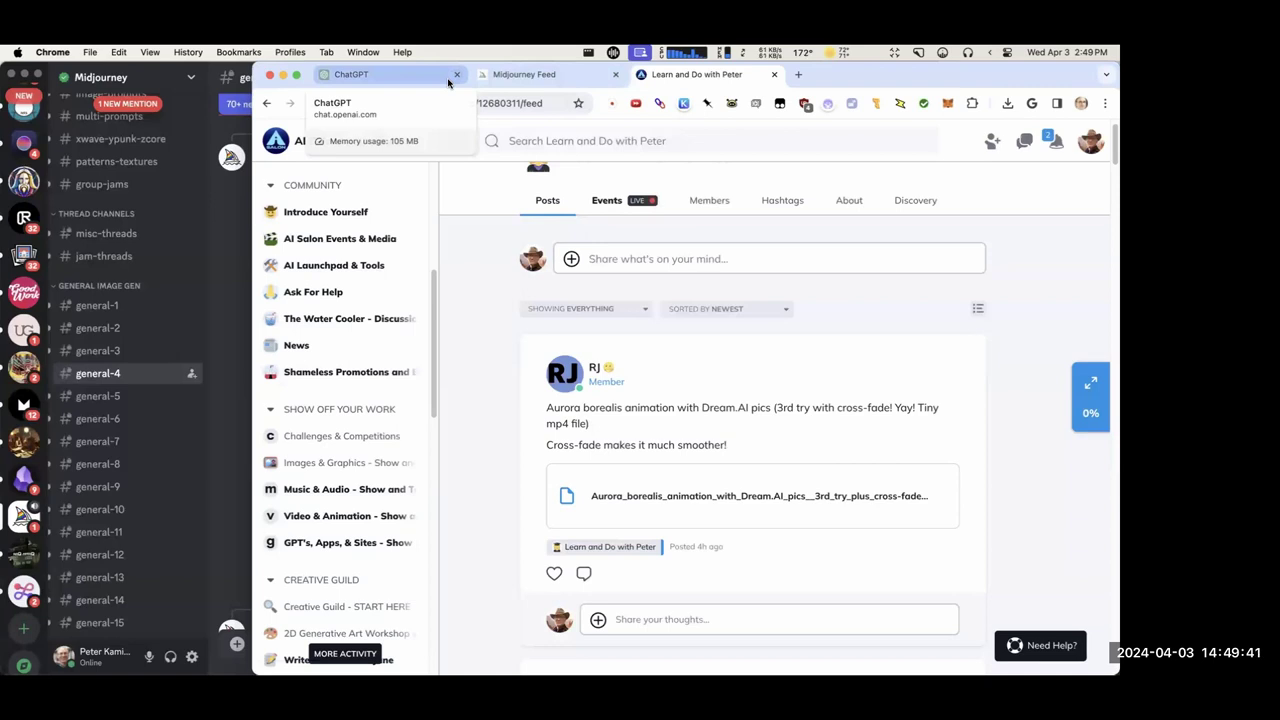
pyautogui.scroll(-1, 550, 260)
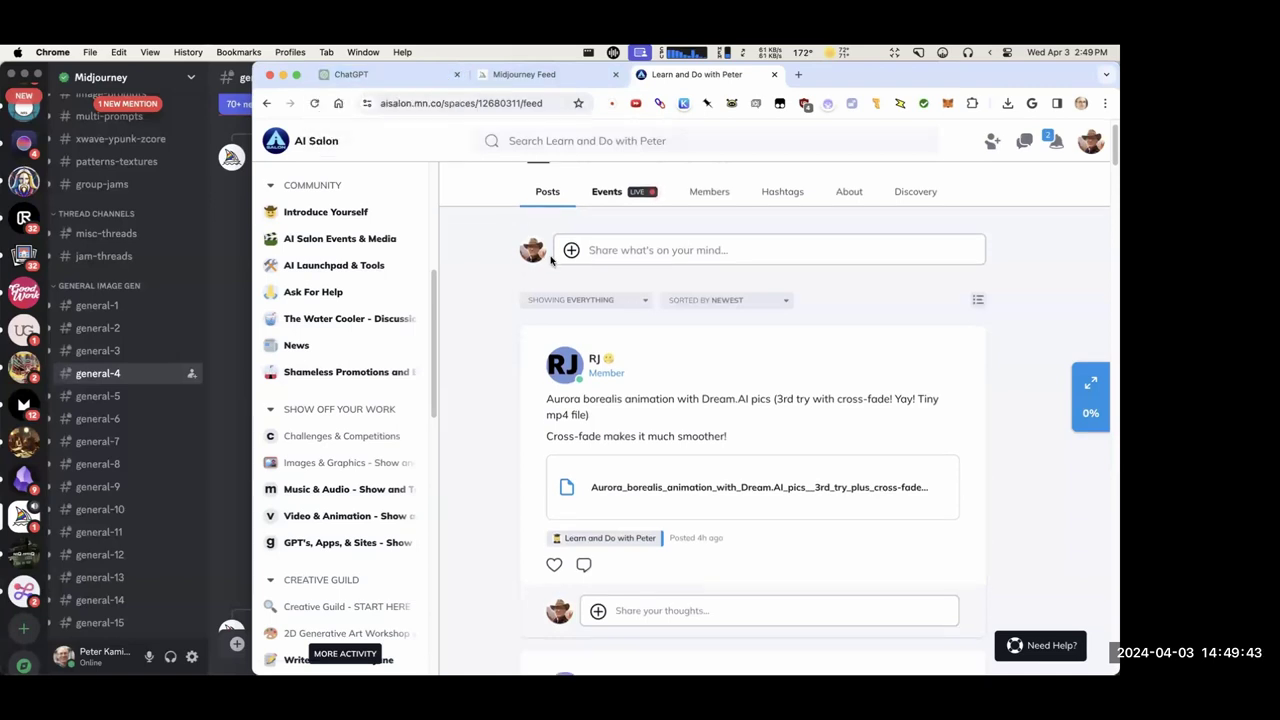
pyautogui.scroll(-5, 550, 260)
pyautogui.scroll(-1, 548, 276)
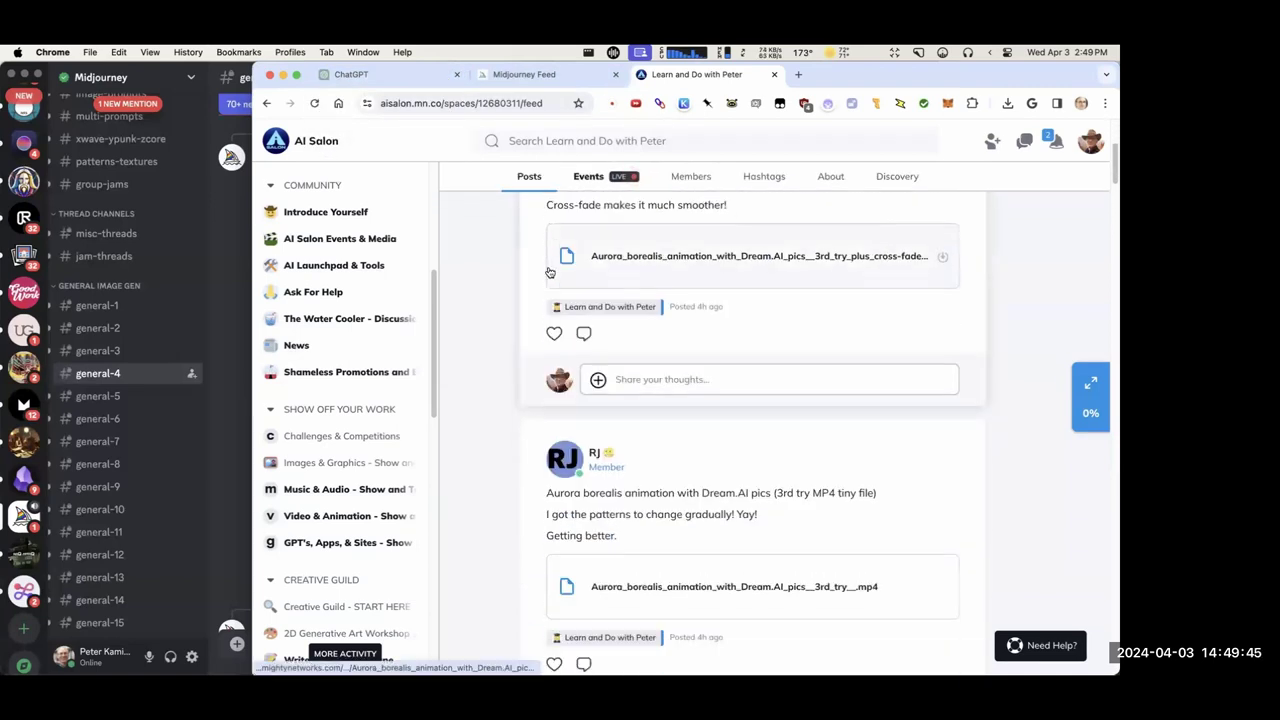
pyautogui.scroll(-10, 545, 276)
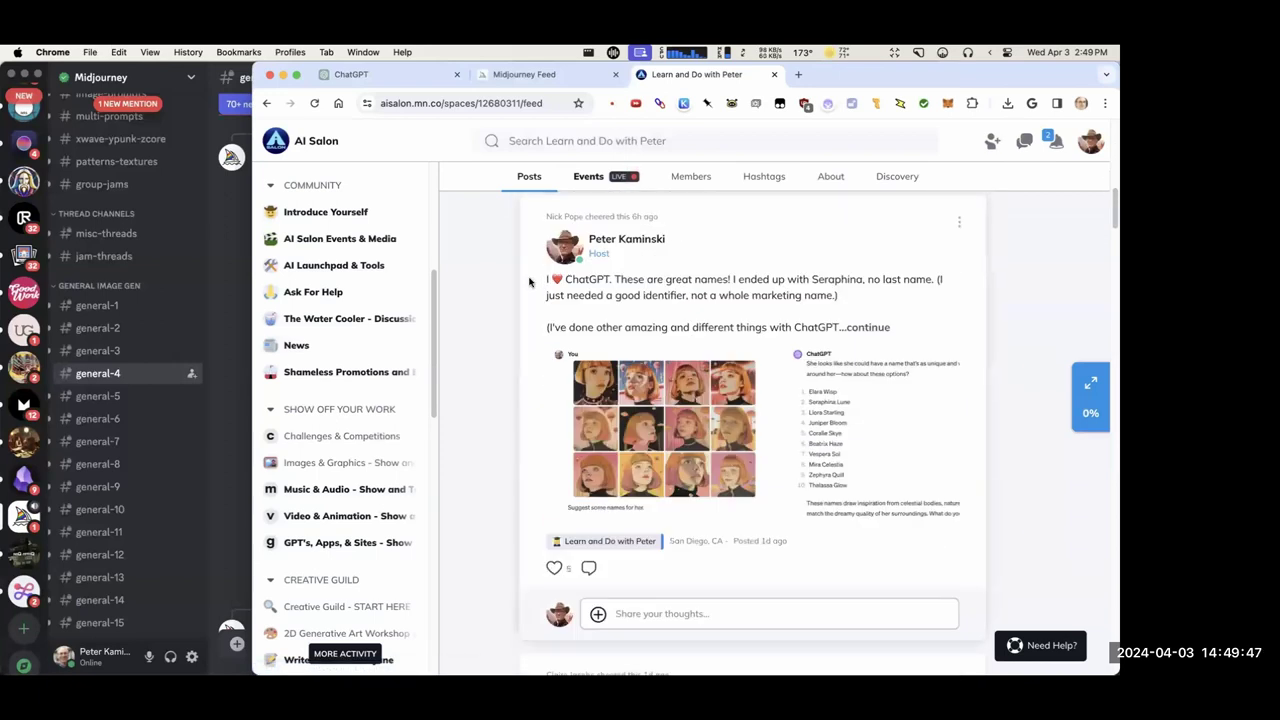
pyautogui.scroll(-10, 527, 286)
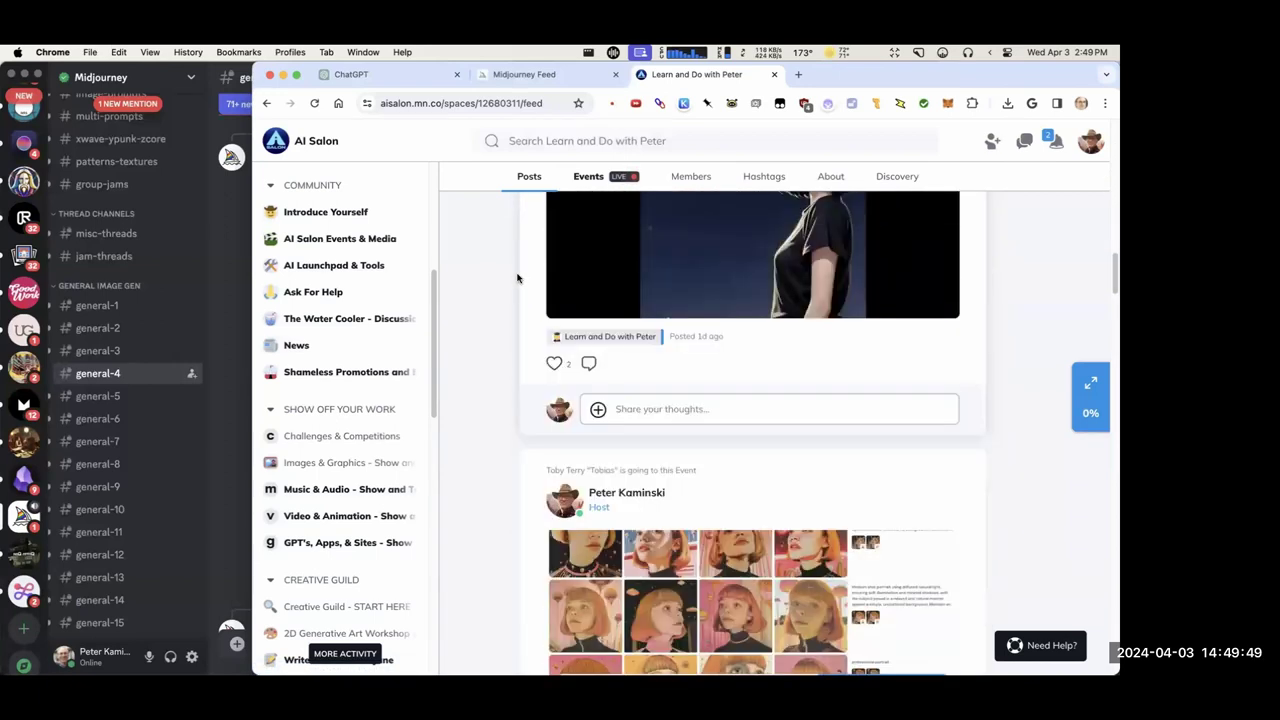
pyautogui.scroll(-10, 515, 272)
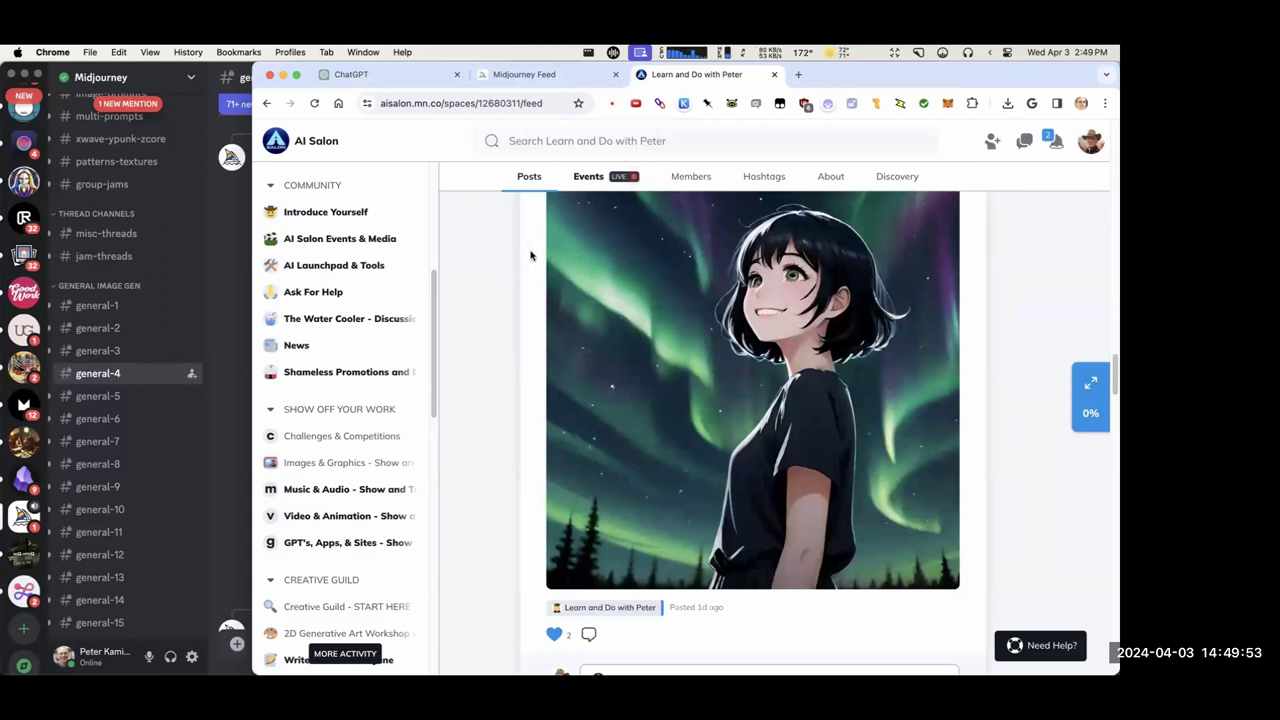
pyautogui.scroll(-3, 531, 252)
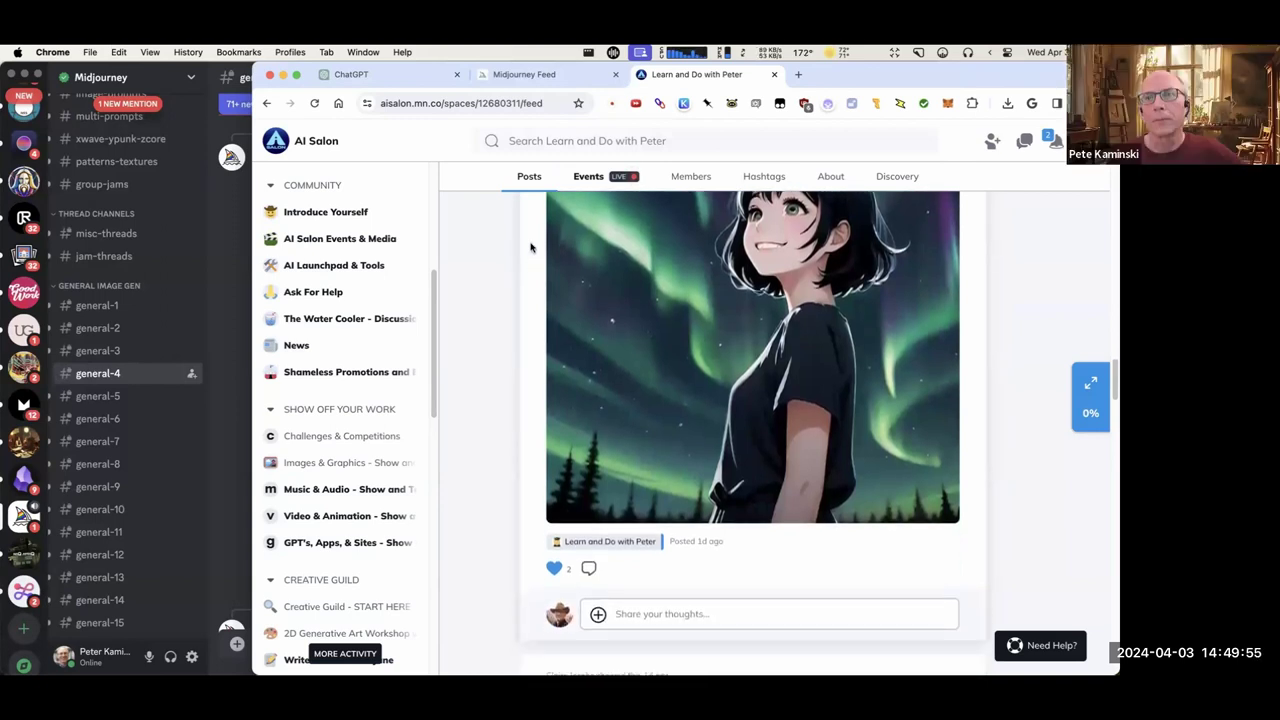
pyautogui.scroll(-7, 531, 249)
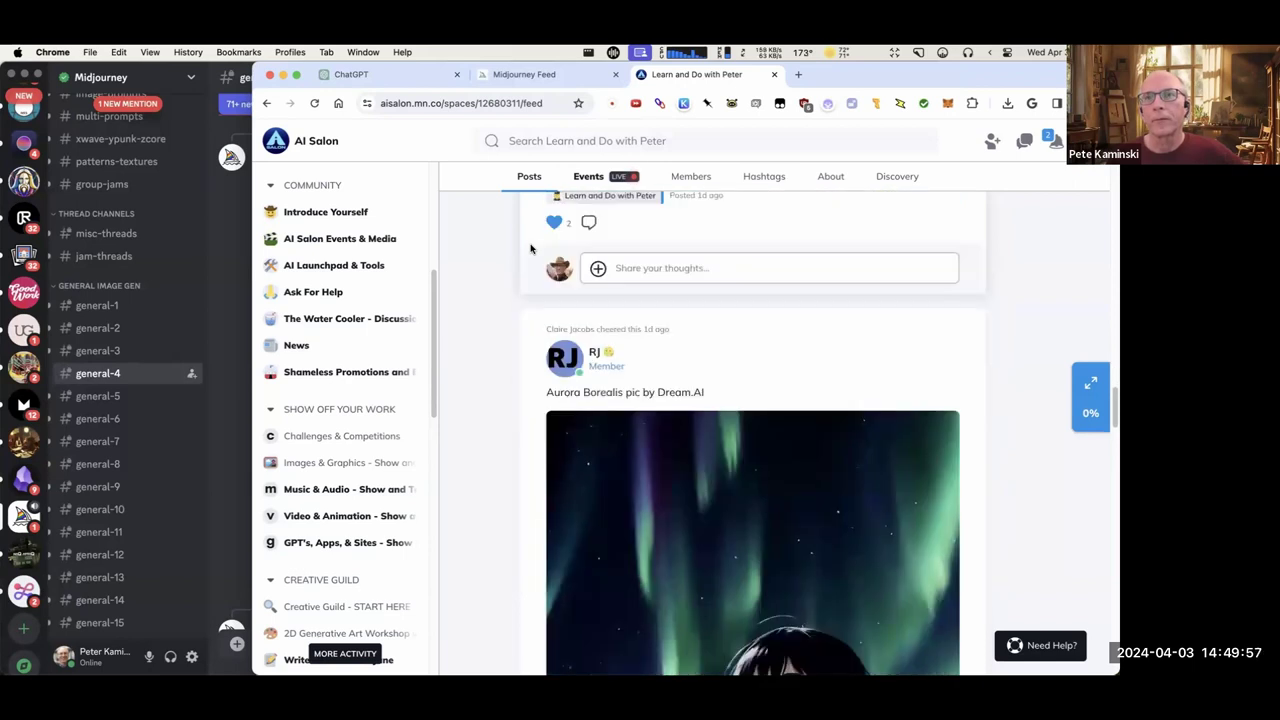
pyautogui.scroll(-2, 535, 265)
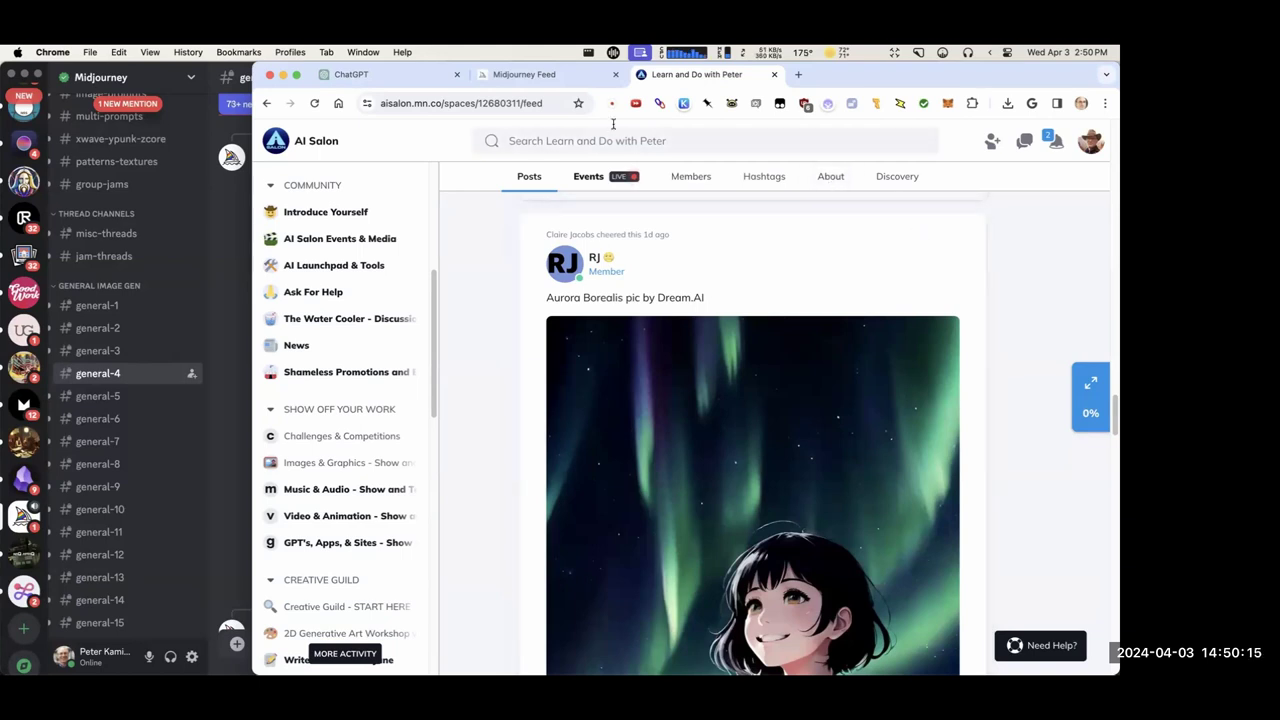
# Switch to ChatGPT, download the first cute mushroom image from the conversation, and reveal the file in the Downloads folder.
pyautogui.click(412, 74)
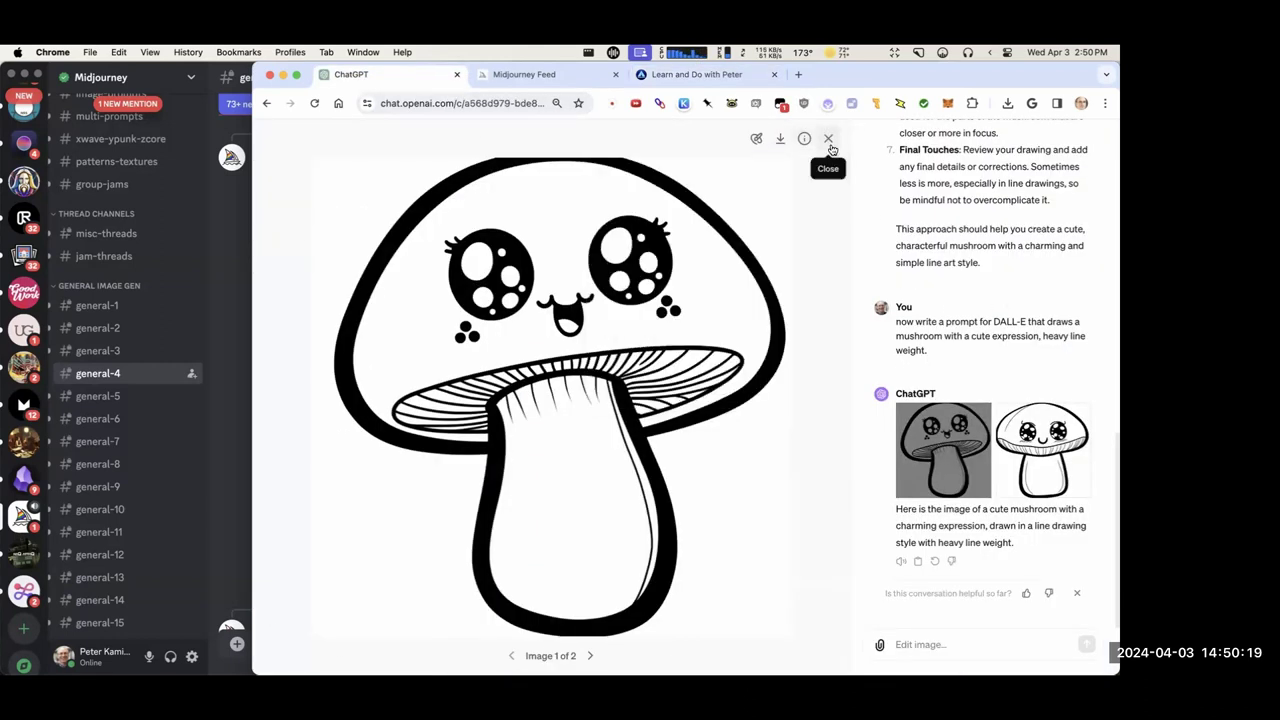
pyautogui.click(829, 139)
pyautogui.moveTo(716, 377)
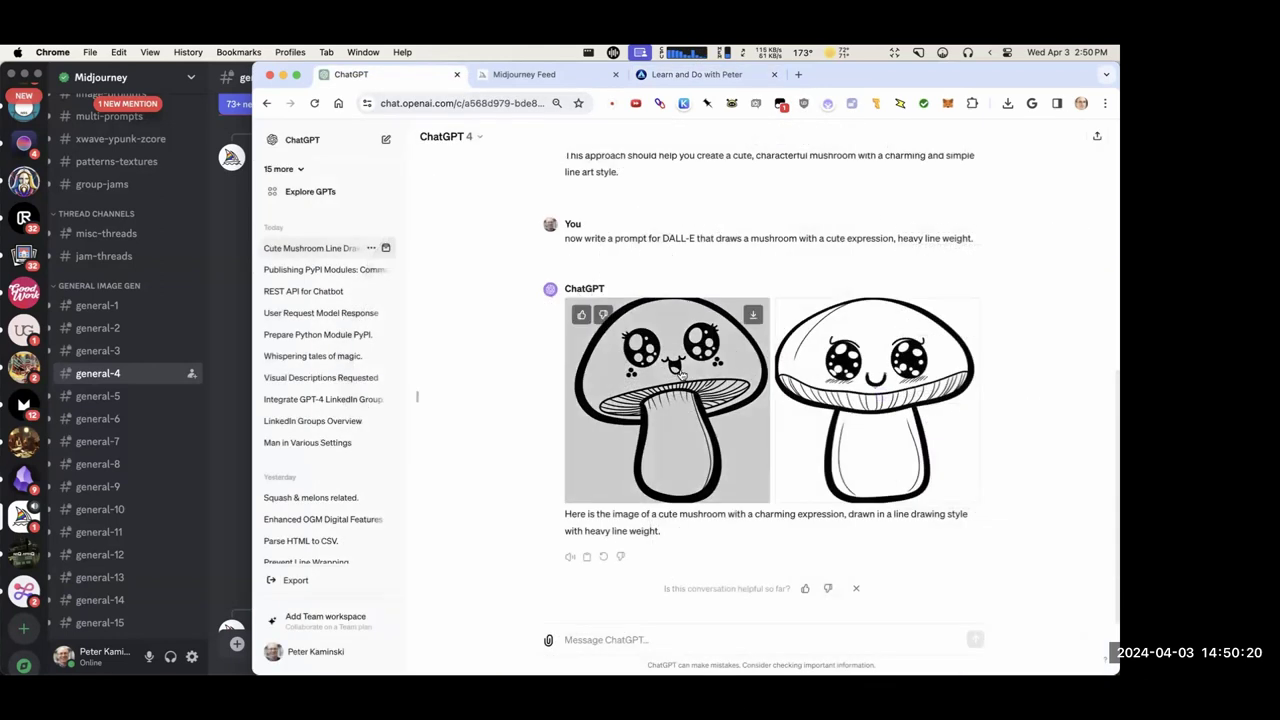
pyautogui.click(755, 315)
pyautogui.click(973, 134)
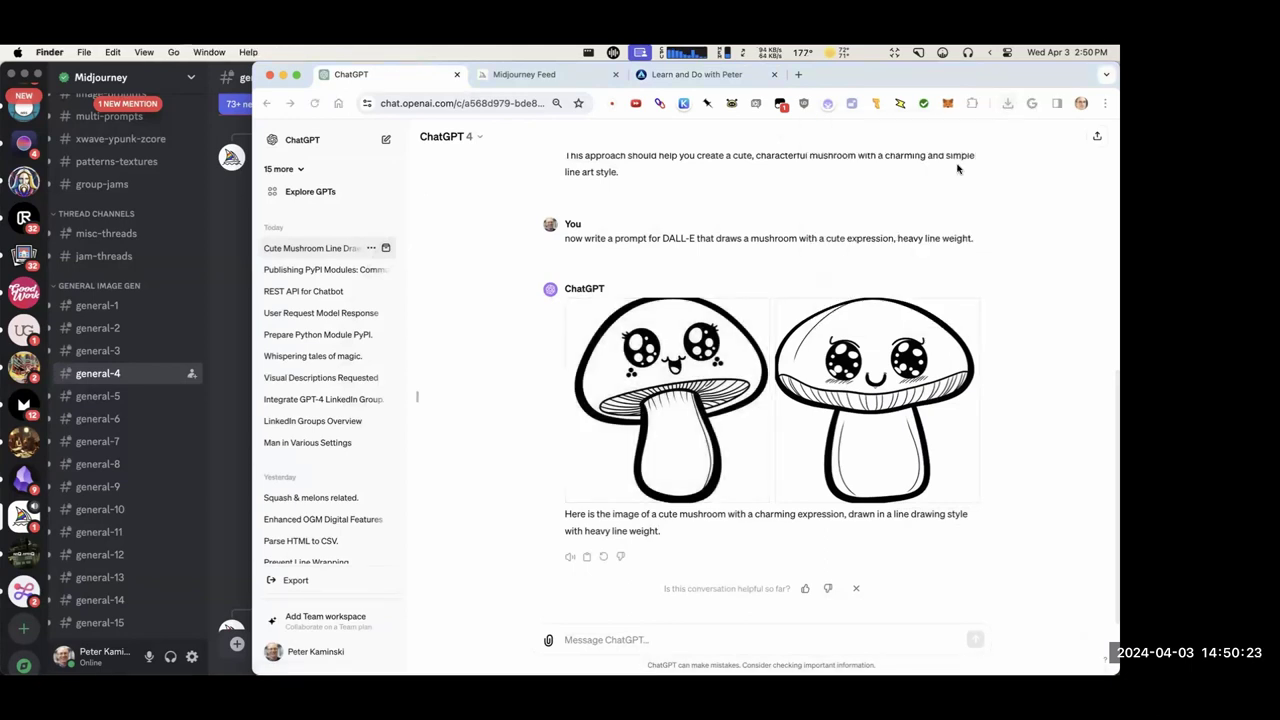
pyautogui.moveTo(352, 114); pyautogui.dragTo(745, 425)
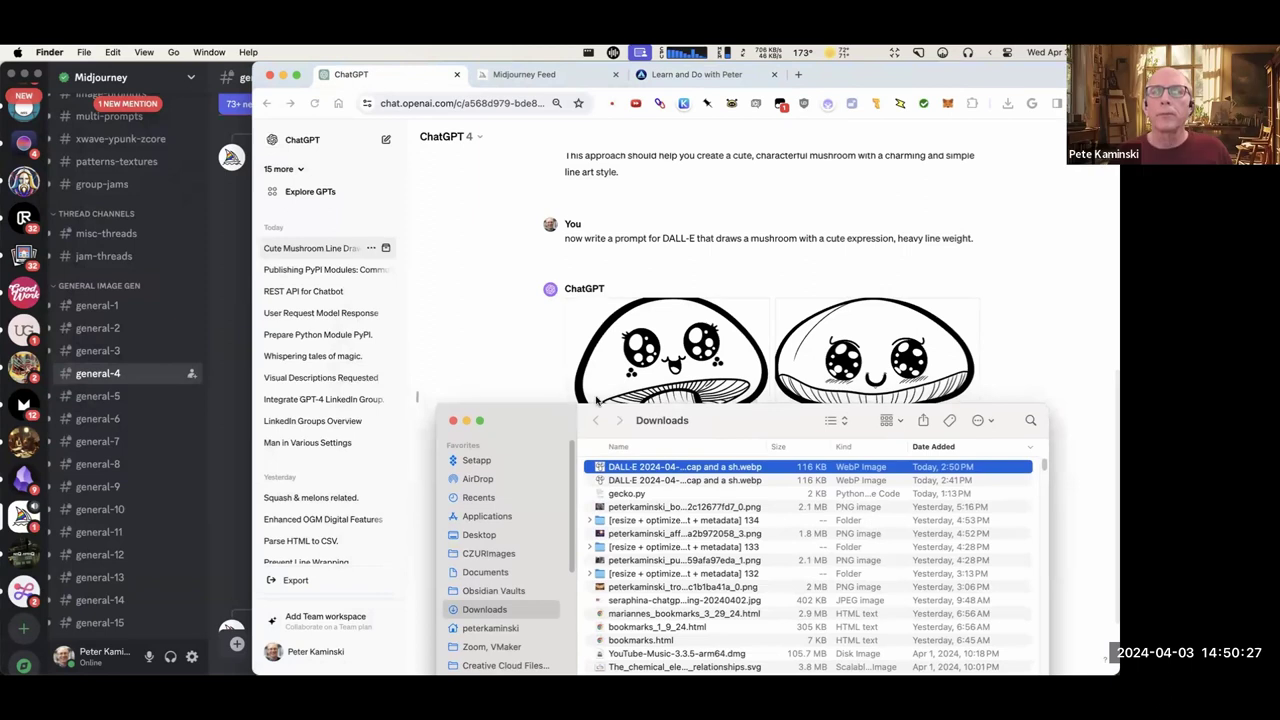
pyautogui.moveTo(655, 416); pyautogui.dragTo(707, 417)
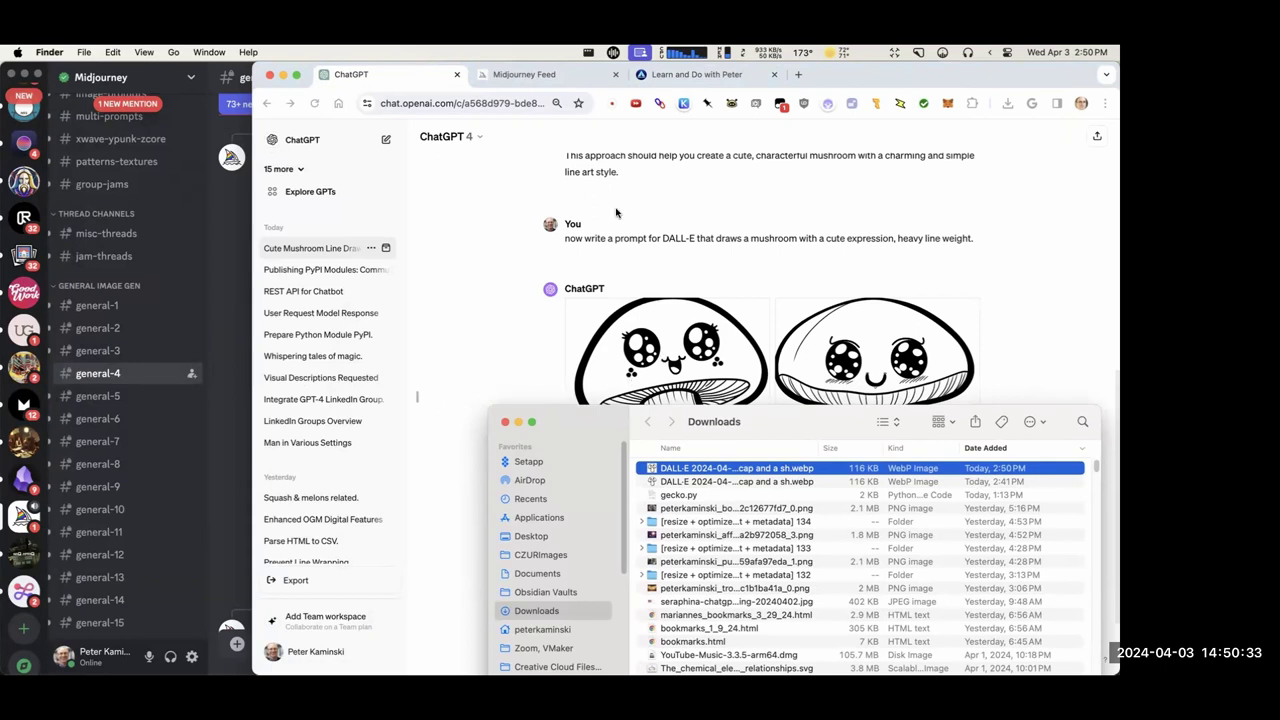
# Return to the start of the AI Salon posts and arrange the browser and Downloads windows so both can be reached.
pyautogui.click(662, 76)
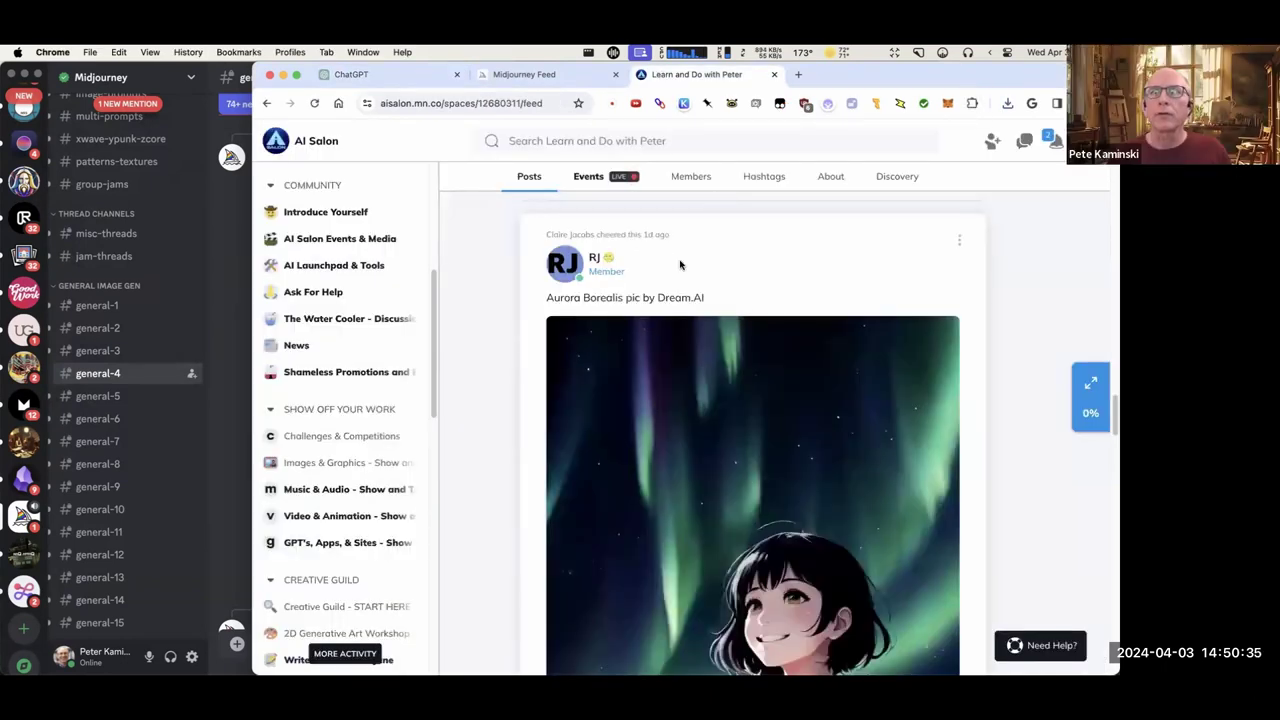
pyautogui.scroll(-15, 680, 265)
pyautogui.scroll(15, 597, 270)
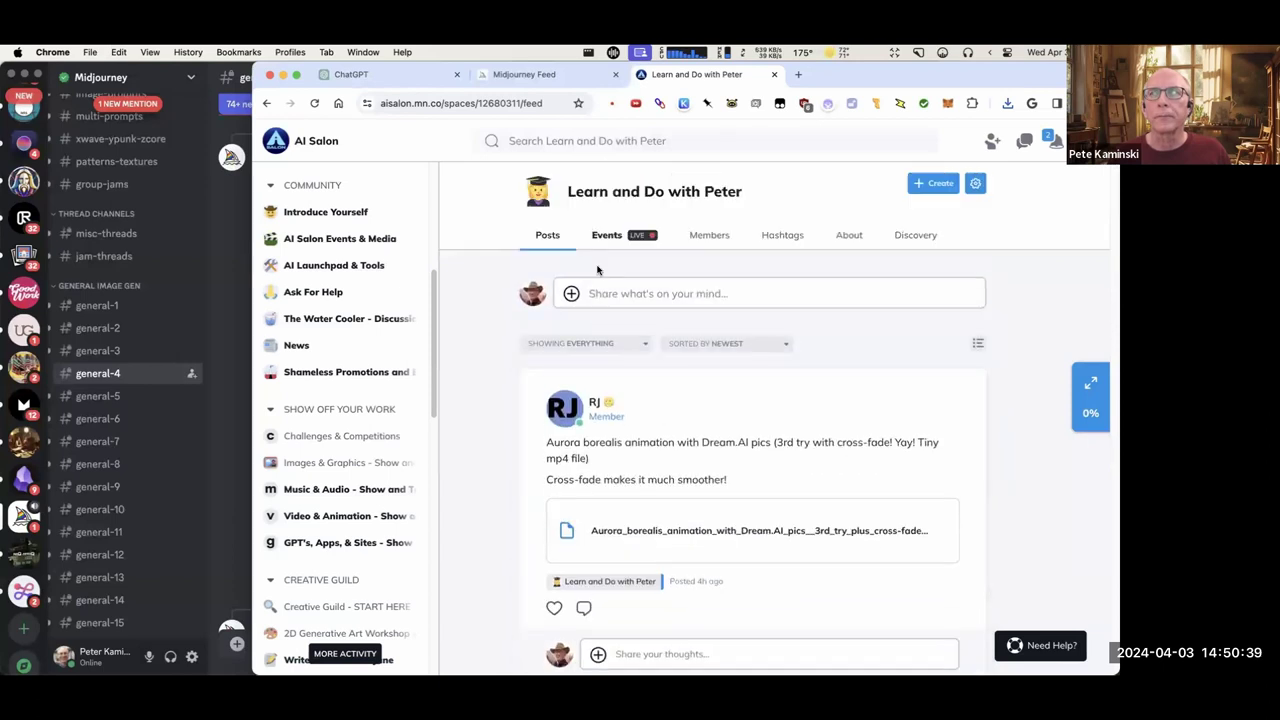
pyautogui.moveTo(903, 77); pyautogui.dragTo(728, 136)
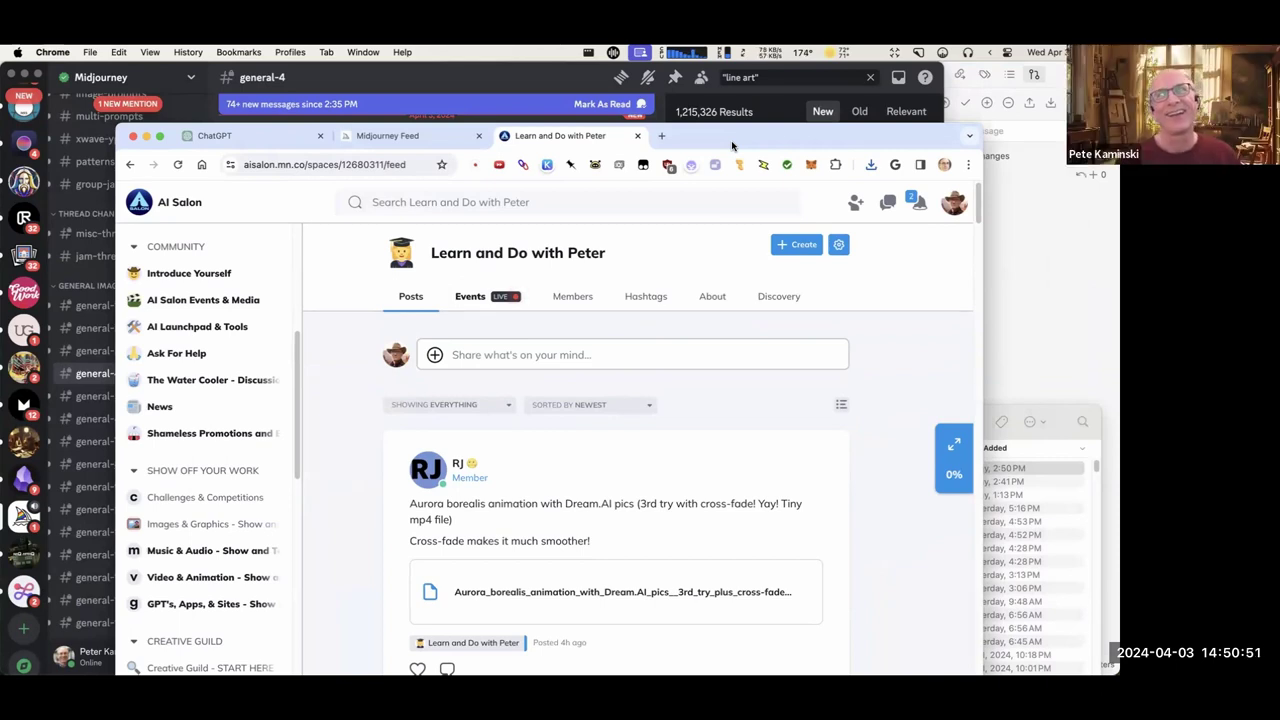
pyautogui.moveTo(731, 146); pyautogui.dragTo(722, 85)
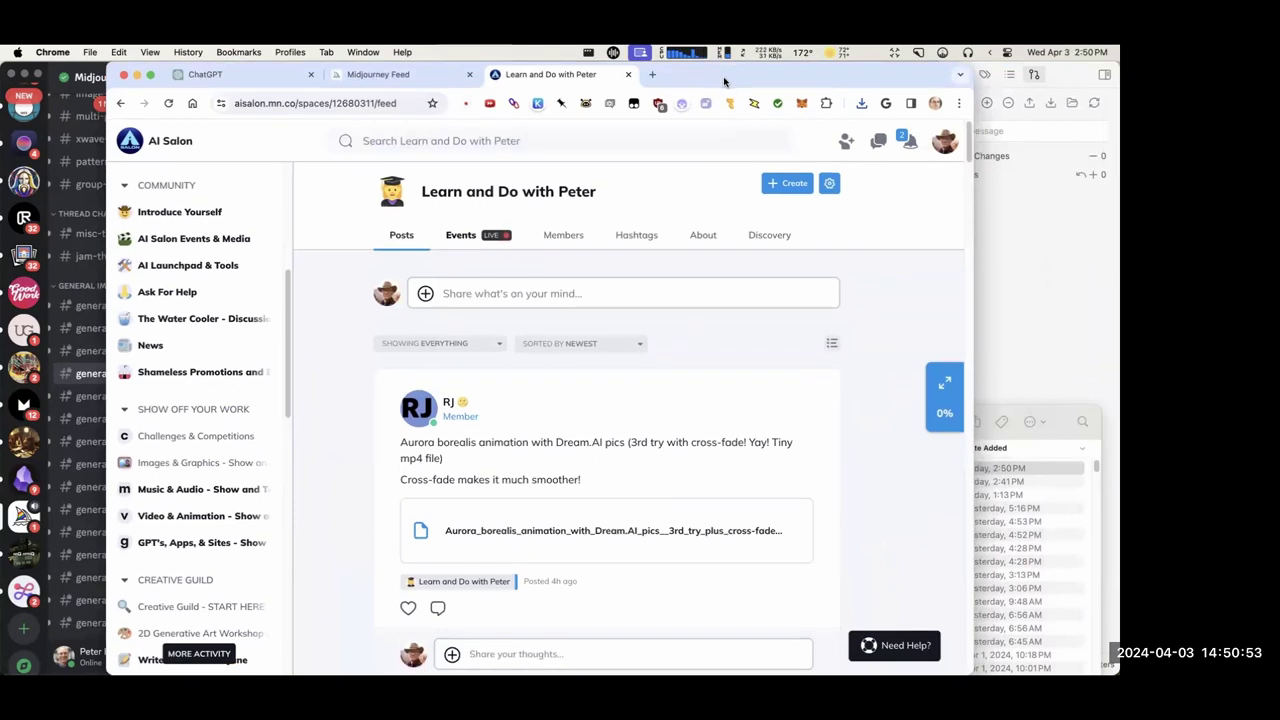
pyautogui.click(1060, 413)
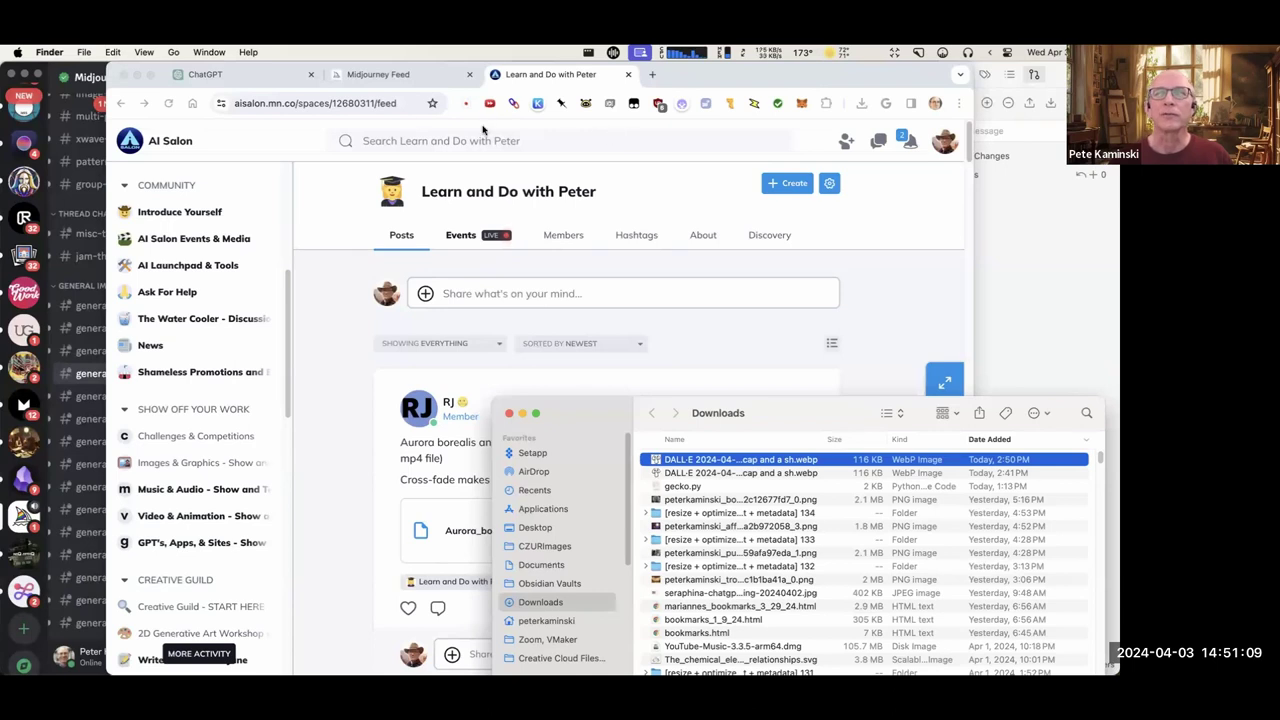
# Go back to the Midjourney kingfisher image, reuse its prompt, and replace the word Kingfisher with mushroom.
pyautogui.click(403, 76)
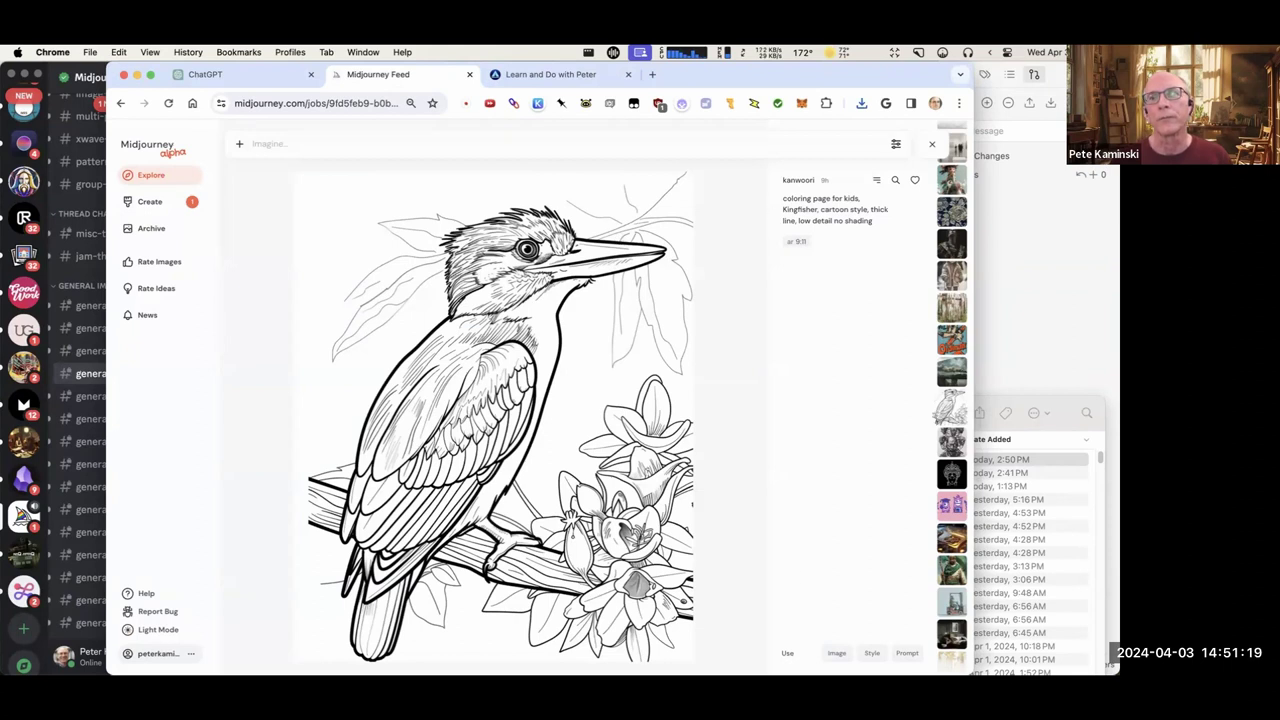
pyautogui.click(907, 653)
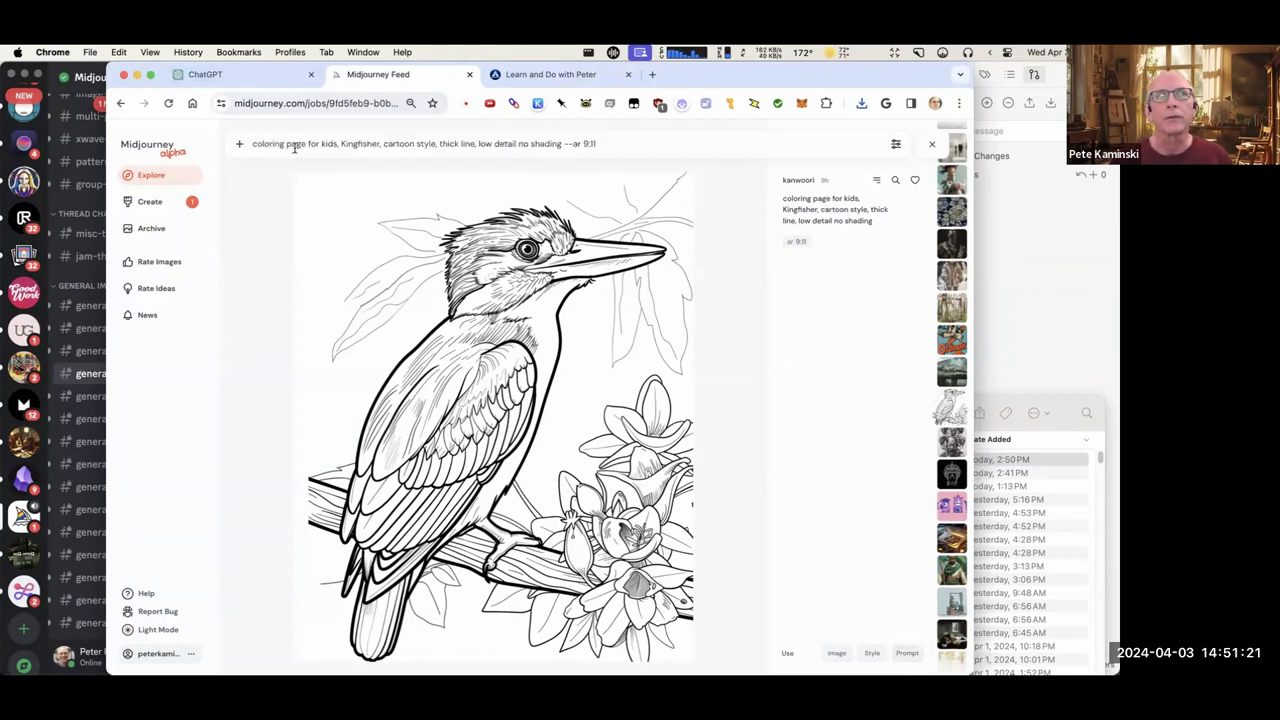
pyautogui.moveTo(341, 143); pyautogui.dragTo(371, 146)
pyautogui.write('mushroom')
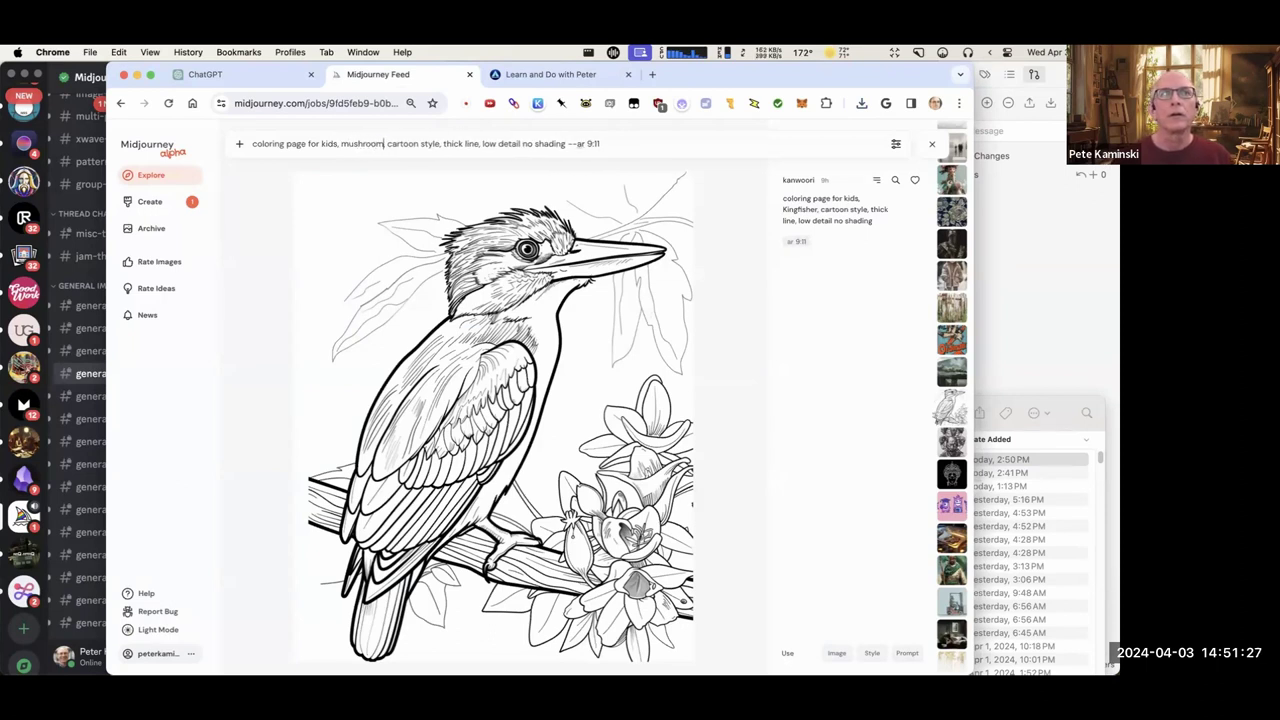
# Replace the prompt's aspect ratio parameter with "--chaos 0 --ar: 1:1 --s 60" and try to submit the mushroom prompt.
pyautogui.tripleClick(566, 143)
pyautogui.press('Right')
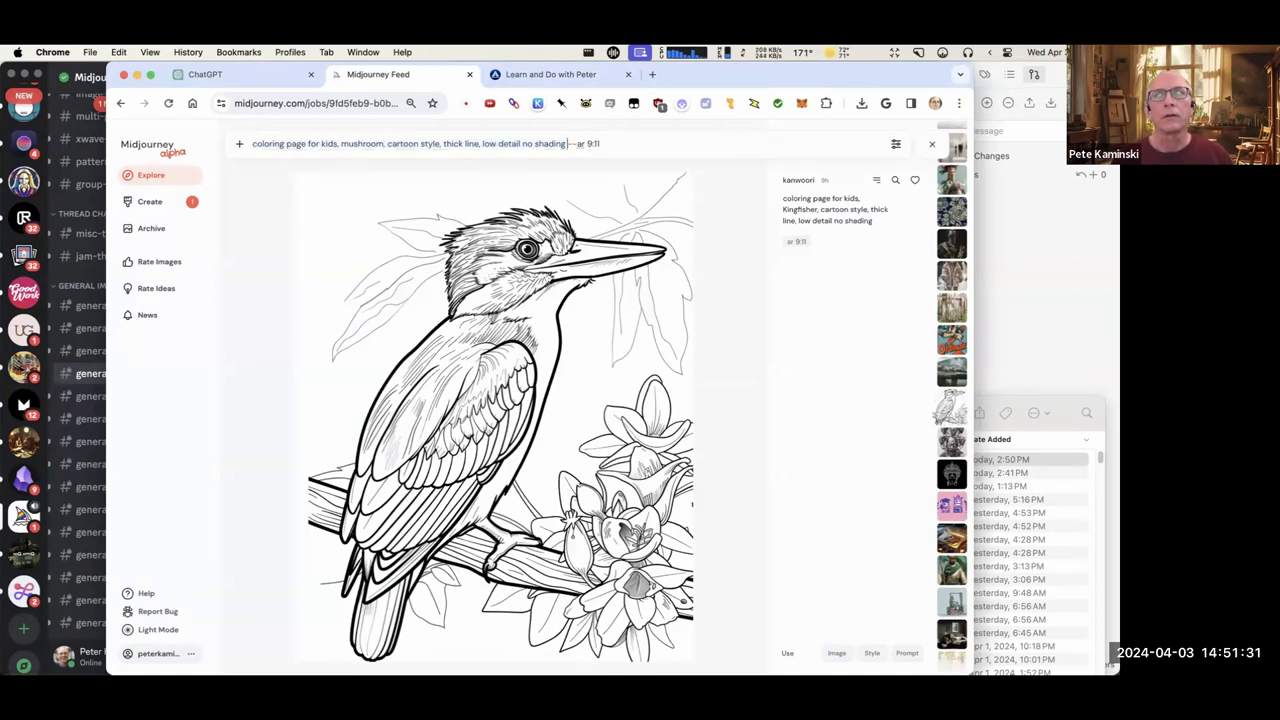
pyautogui.click(895, 144)
pyautogui.keyDown('shift'); pyautogui.click(569, 144); pyautogui.keyUp('shift')
pyautogui.press('BackSpace')
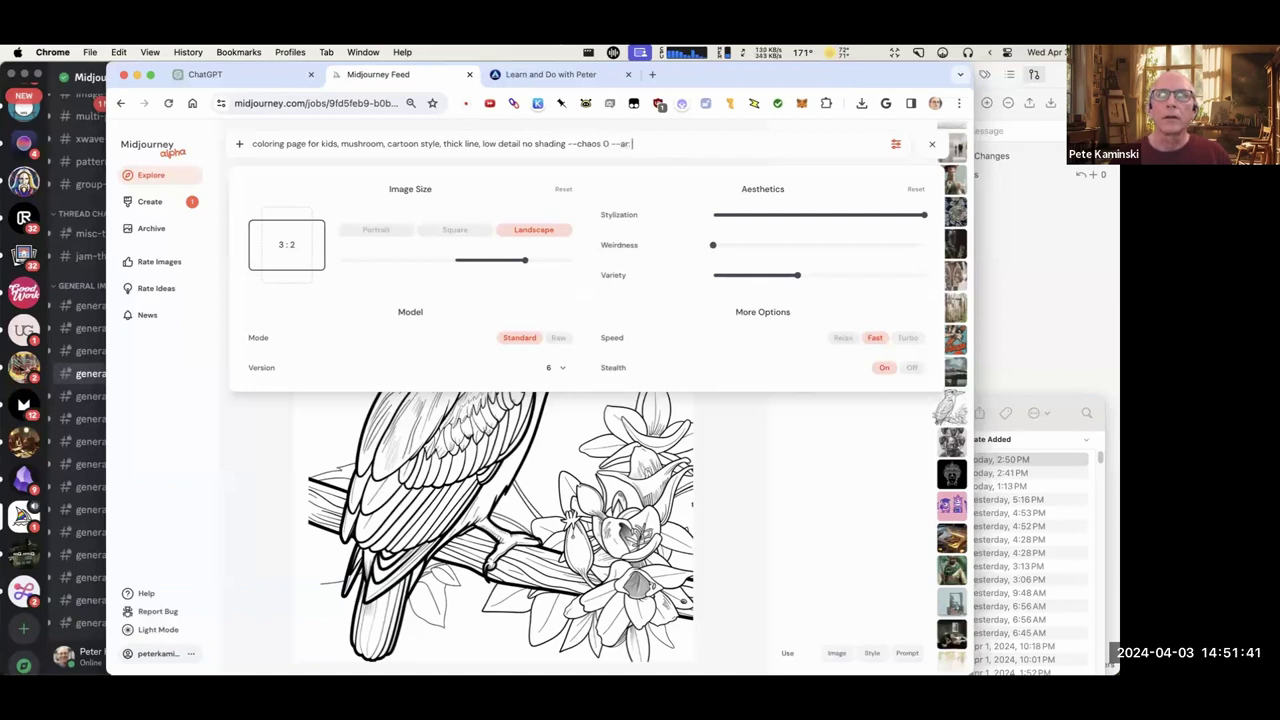
pyautogui.write('--chaos 0 --ar 1:1 --s 60')
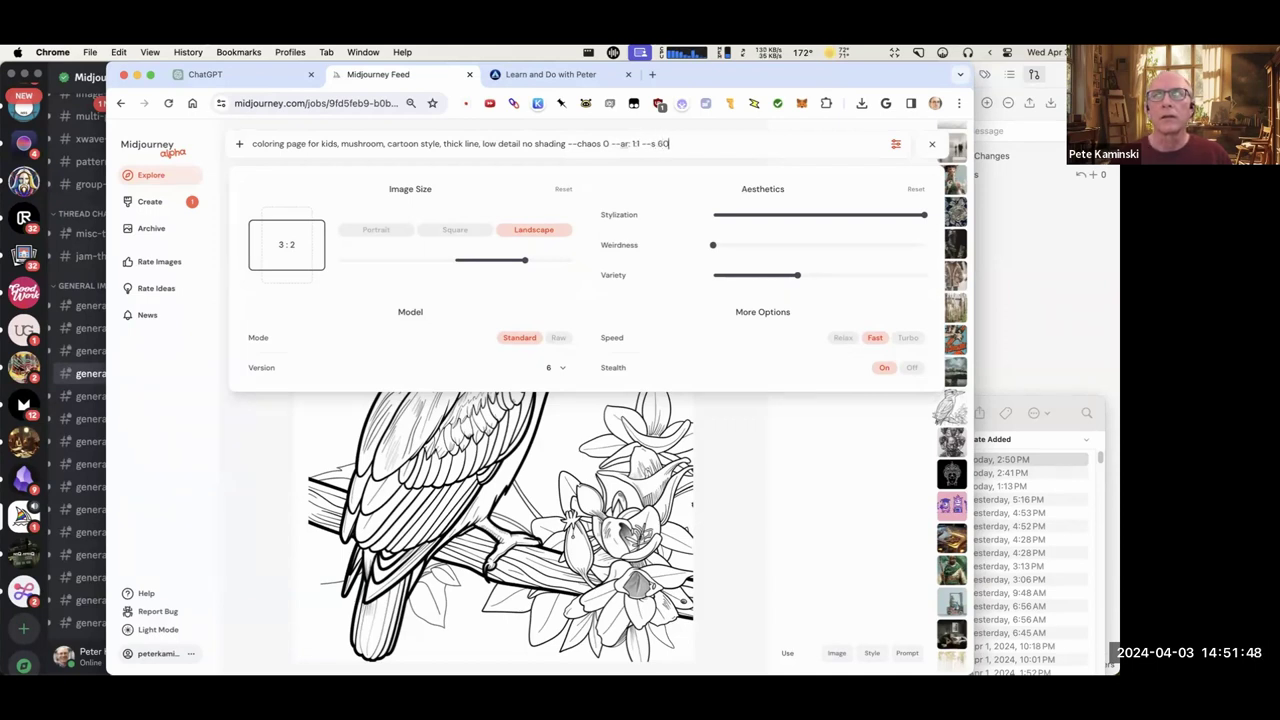
pyautogui.press('Return')
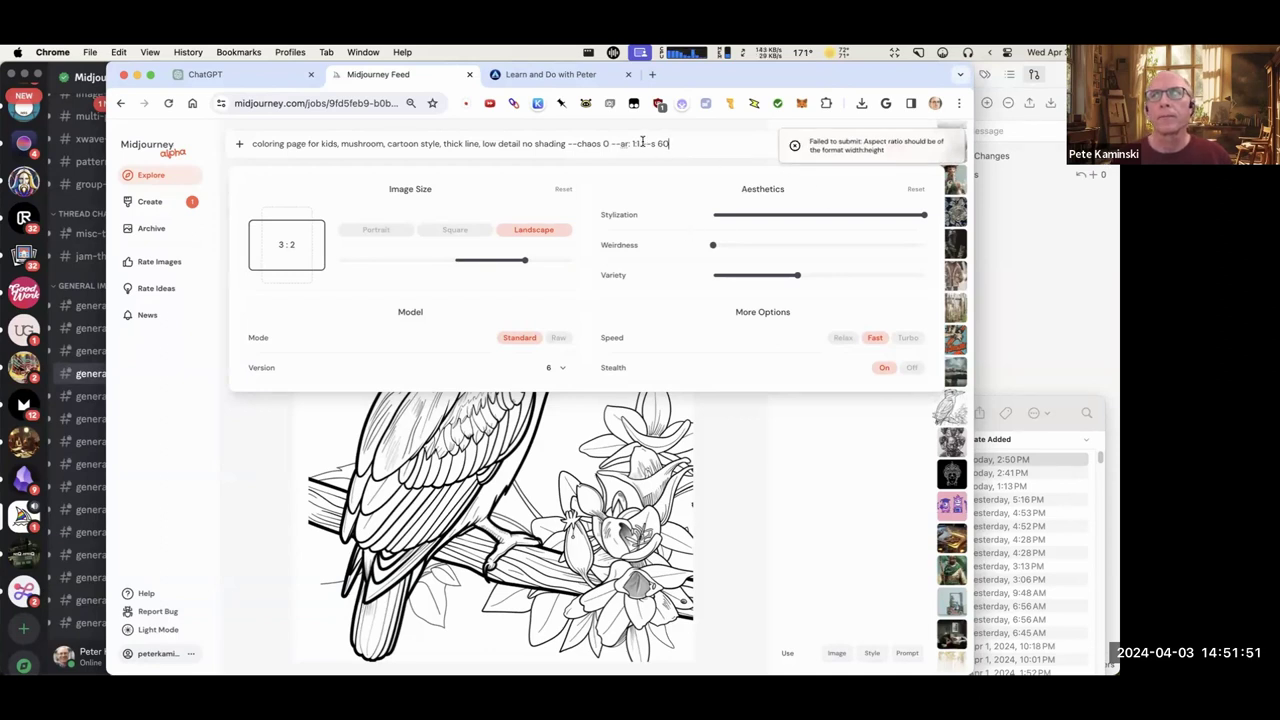
# Correct the mushroom prompt's aspect ratio to 1:1, submit it, and open the Create page with the generated images.
pyautogui.write('1')
pyautogui.press('Return')
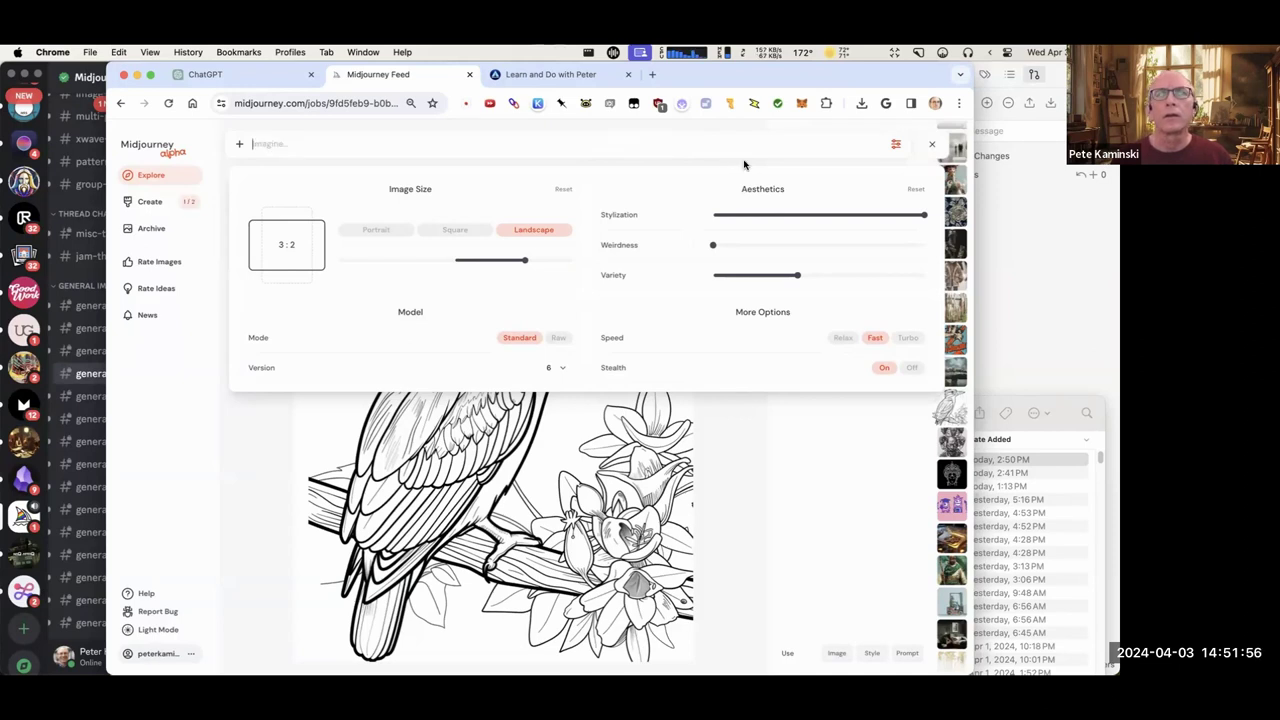
pyautogui.click(931, 143)
pyautogui.click(150, 204)
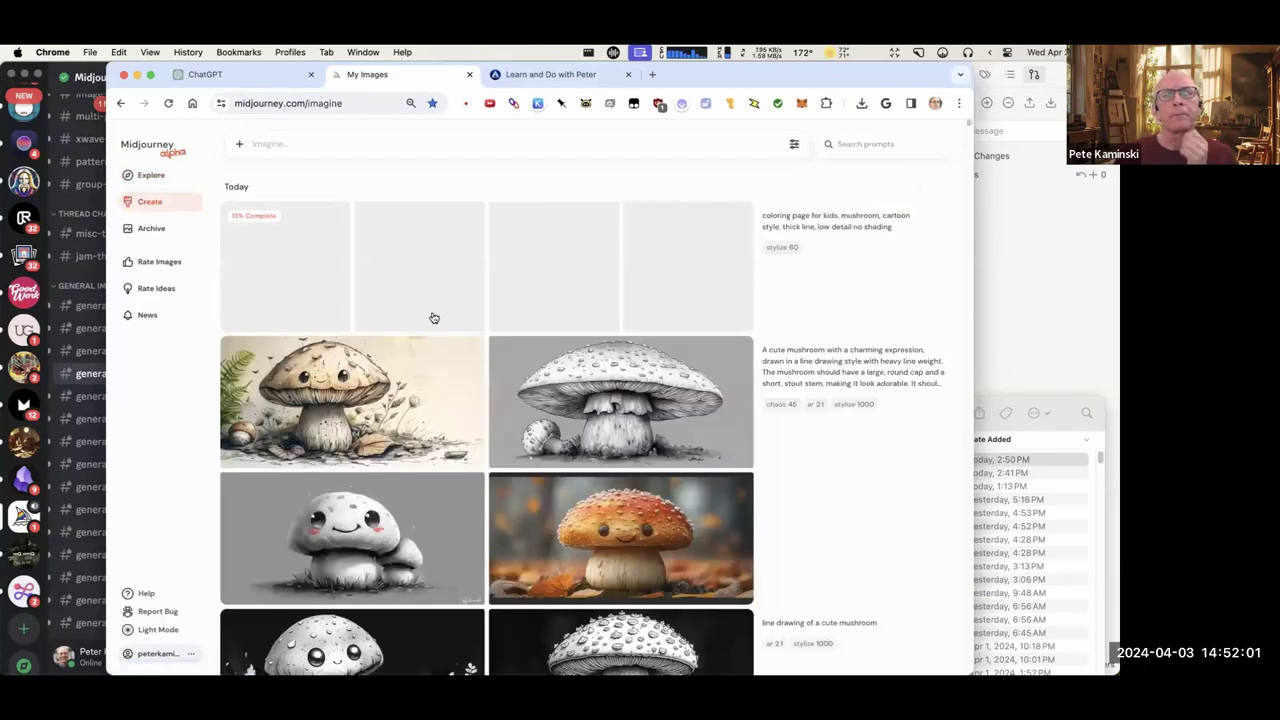
# Review the earlier mushroom generations alongside the coloring-page result, and briefly move the browser window aside and back.
pyautogui.scroll(-5, 660, 330)
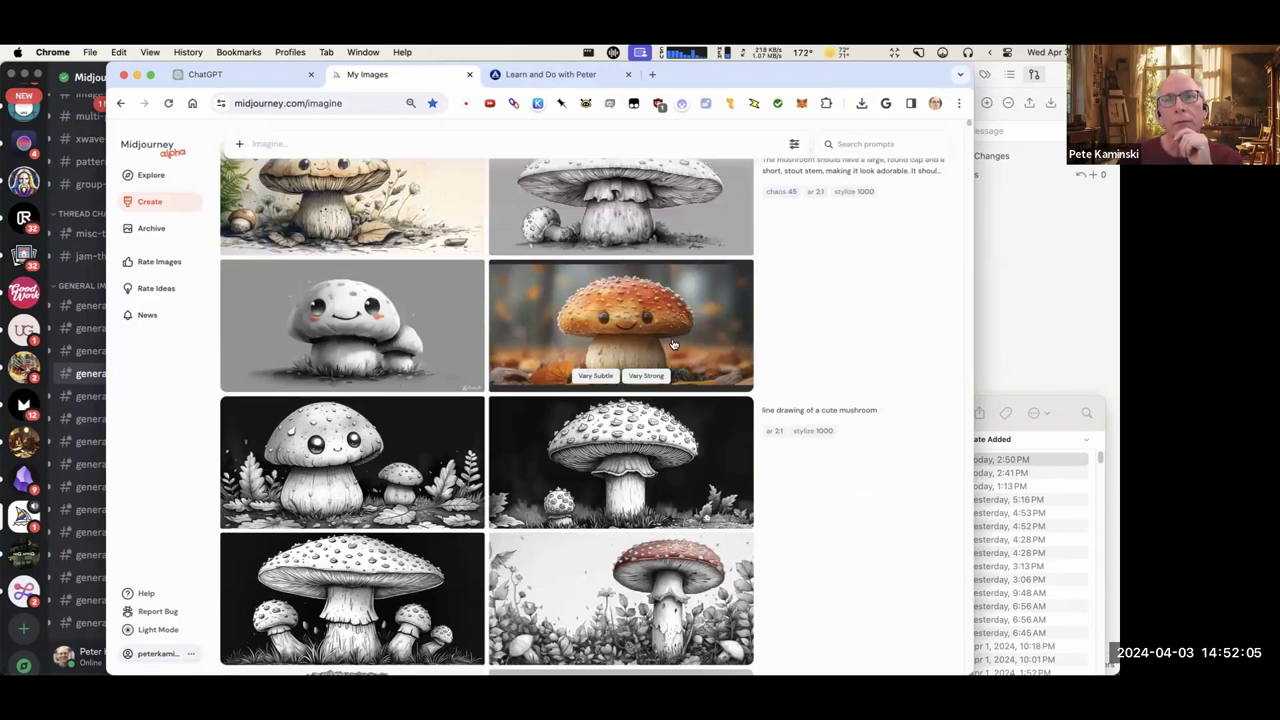
pyautogui.scroll(-7, 568, 355)
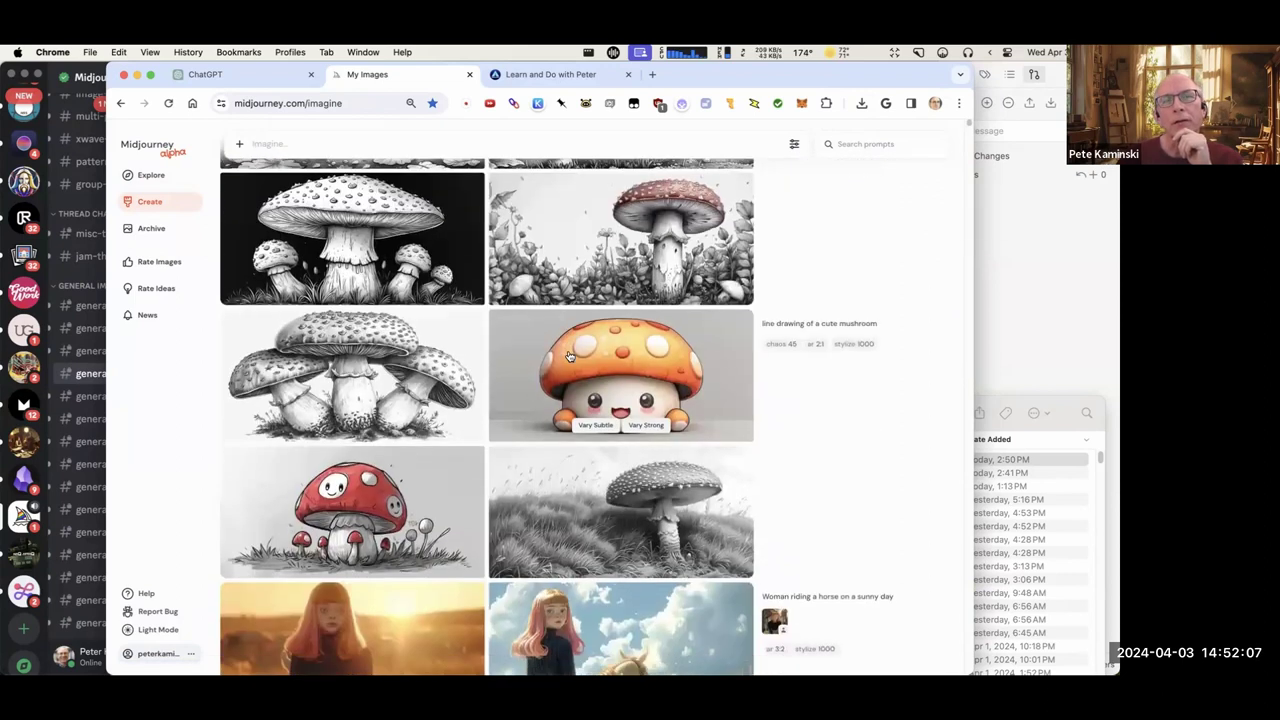
pyautogui.scroll(7, 568, 355)
pyautogui.scroll(-8, 570, 355)
pyautogui.scroll(-1, 579, 351)
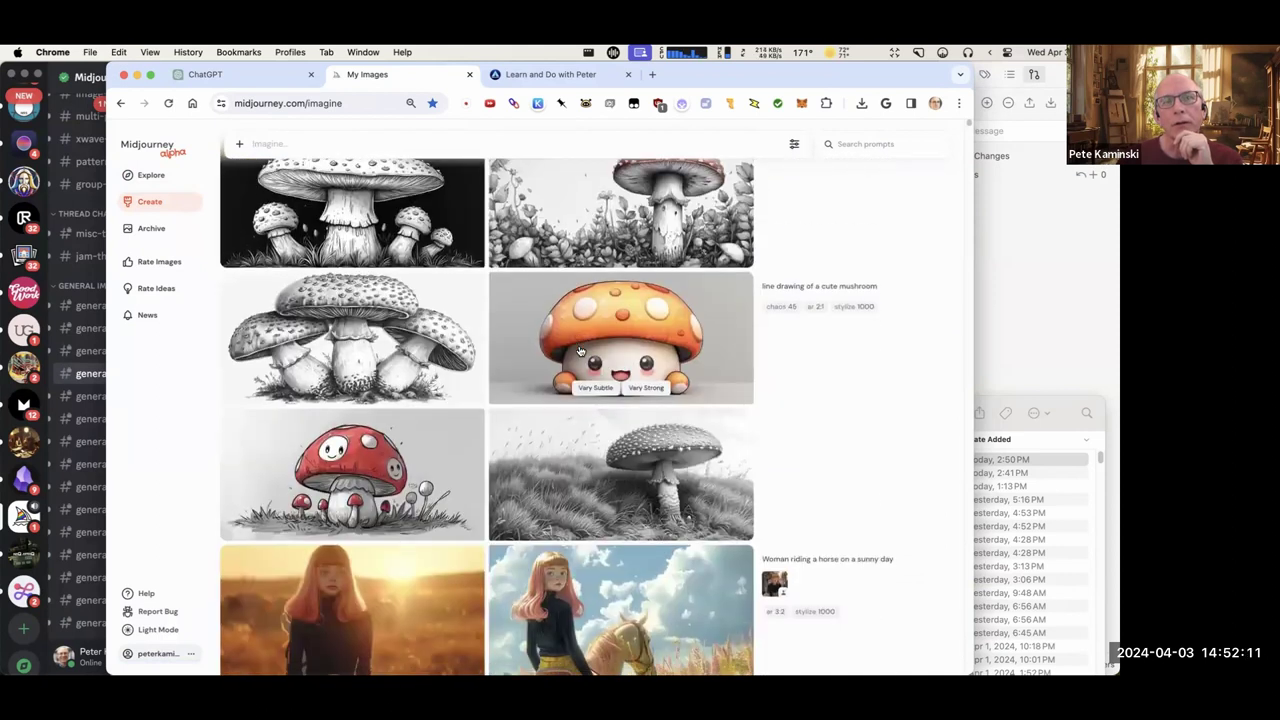
pyautogui.scroll(7, 579, 351)
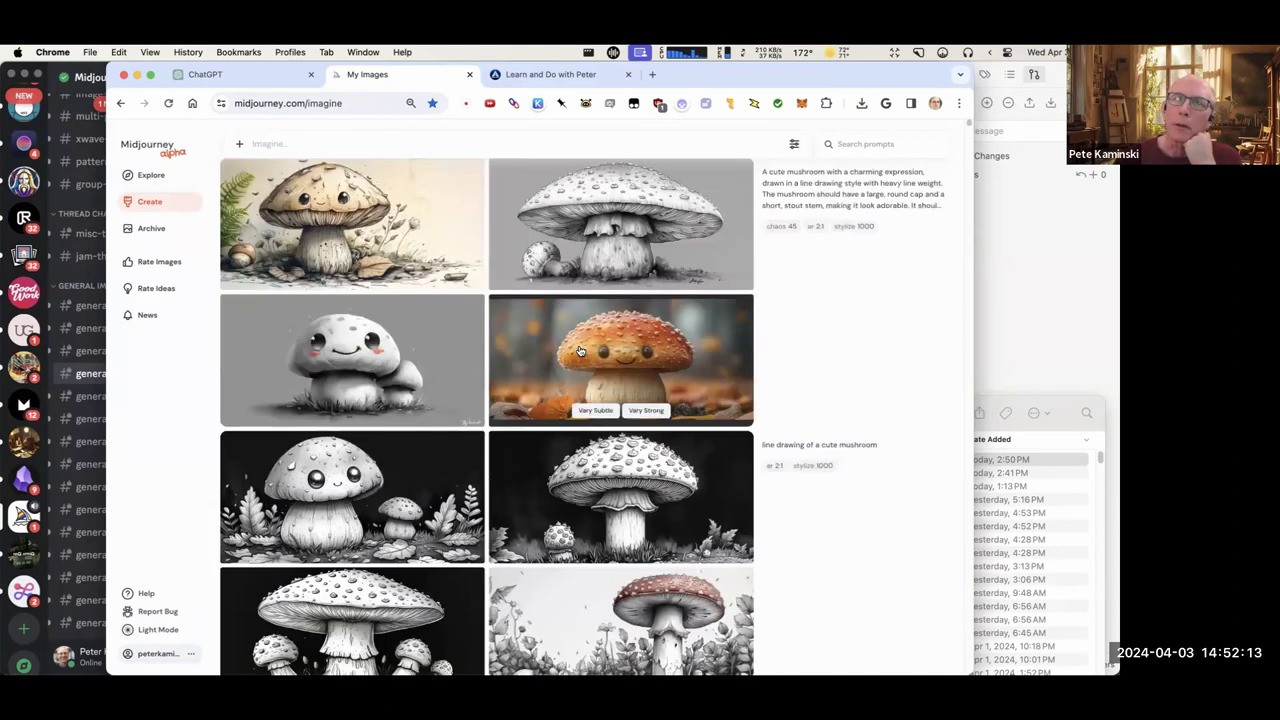
pyautogui.scroll(3, 579, 351)
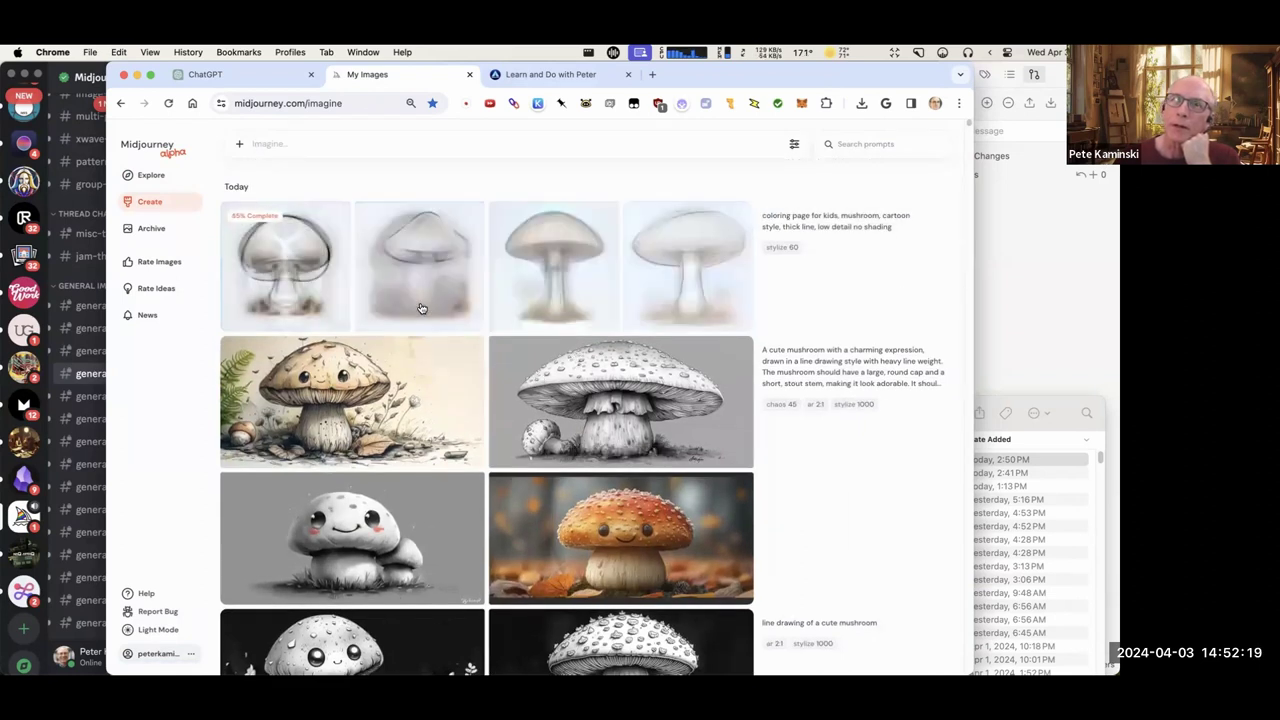
pyautogui.moveTo(876, 71); pyautogui.dragTo(818, 178)
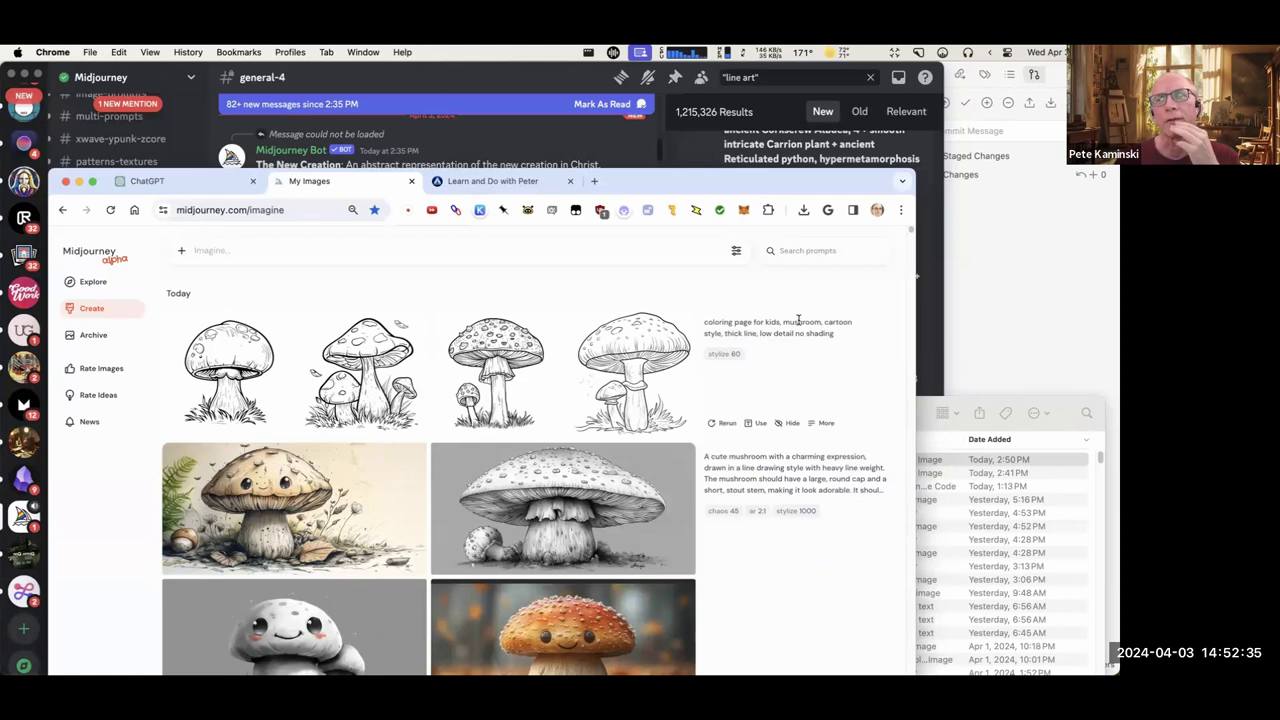
pyautogui.moveTo(640, 187); pyautogui.dragTo(671, 79)
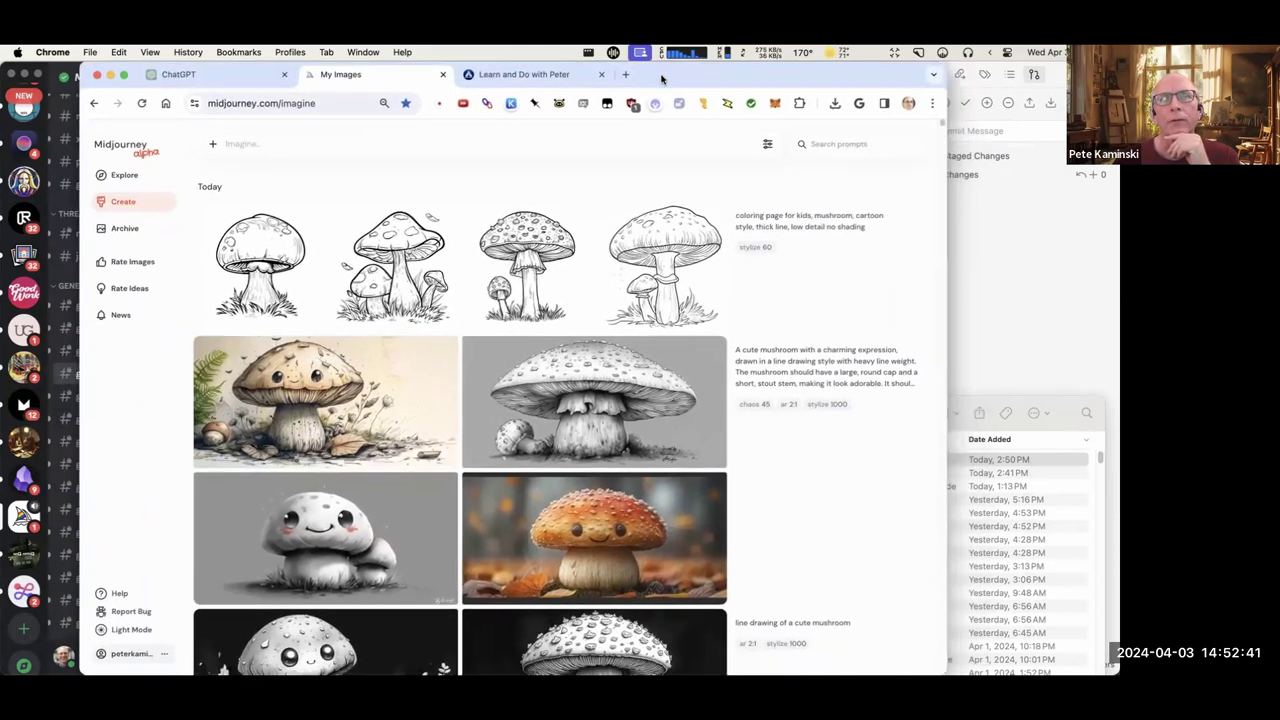
# Look back through the older creations and their prompts, as far as the tranquil forest at sunrise images.
pyautogui.scroll(-15, 595, 250)
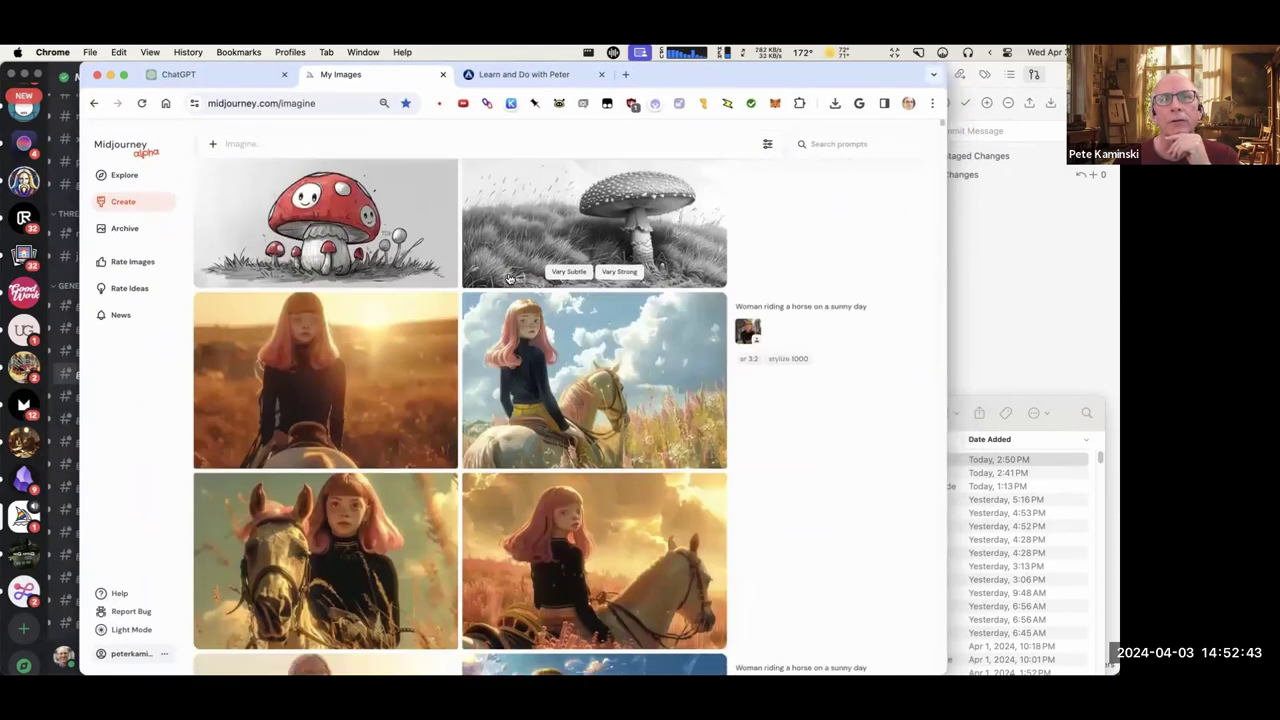
pyautogui.scroll(-20, 501, 285)
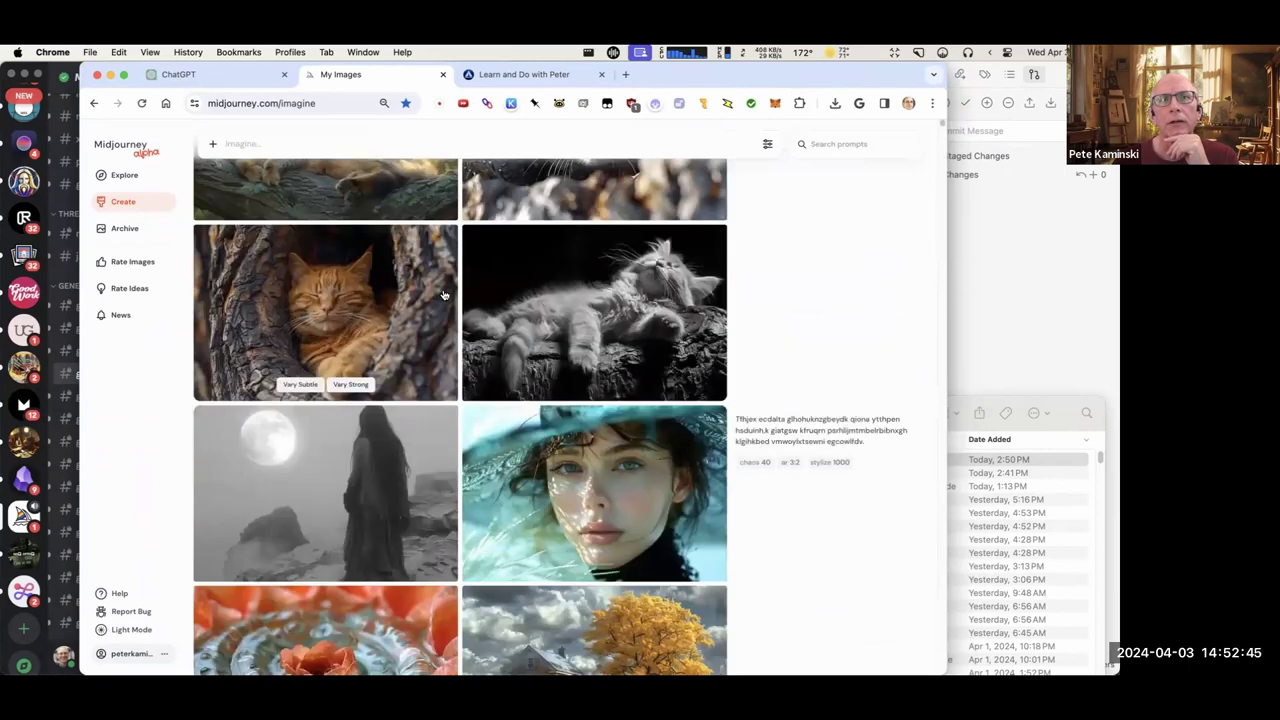
pyautogui.scroll(-20, 441, 296)
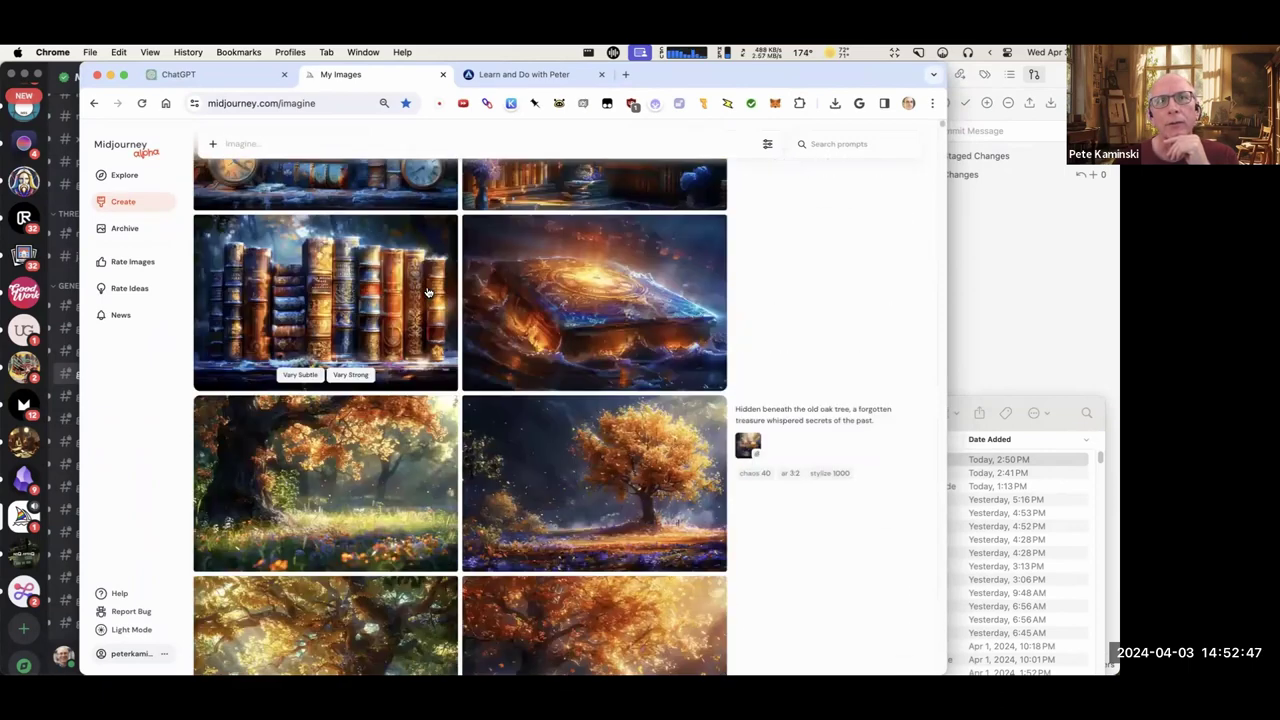
pyautogui.scroll(-10, 427, 292)
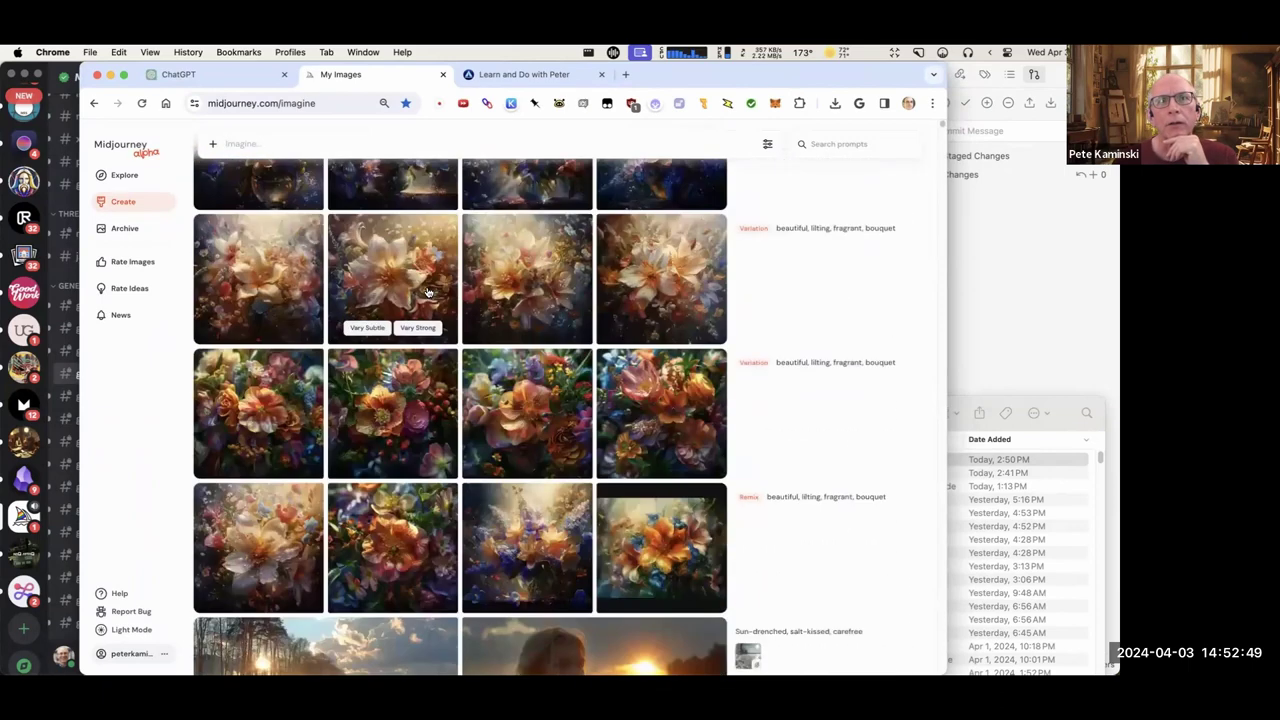
pyautogui.scroll(-15, 427, 292)
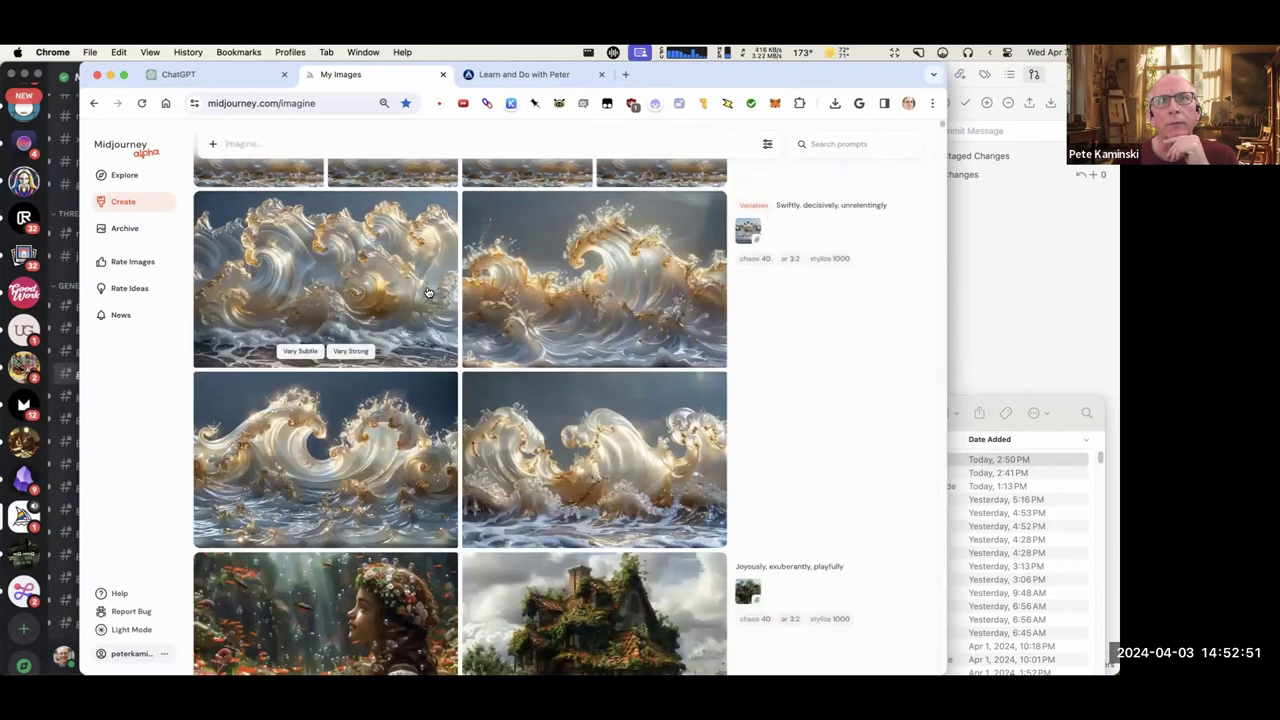
pyautogui.scroll(3, 427, 292)
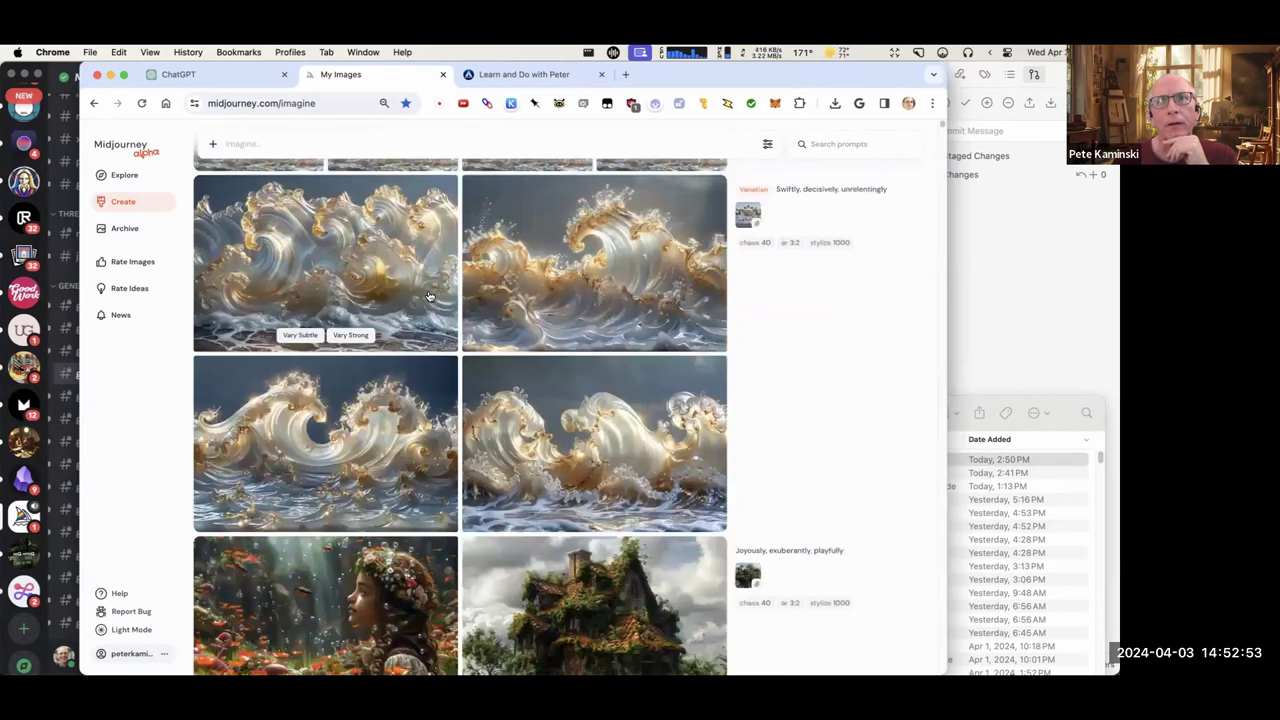
pyautogui.scroll(-3, 437, 302)
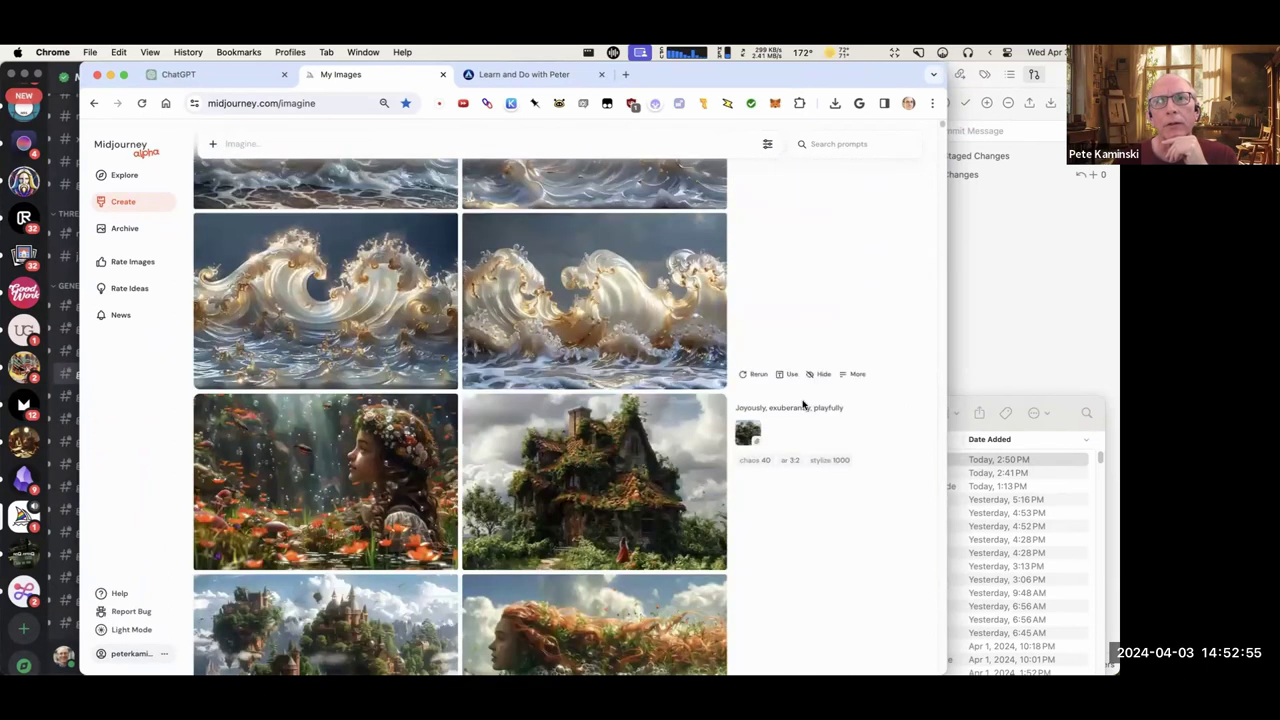
pyautogui.scroll(-1, 802, 402)
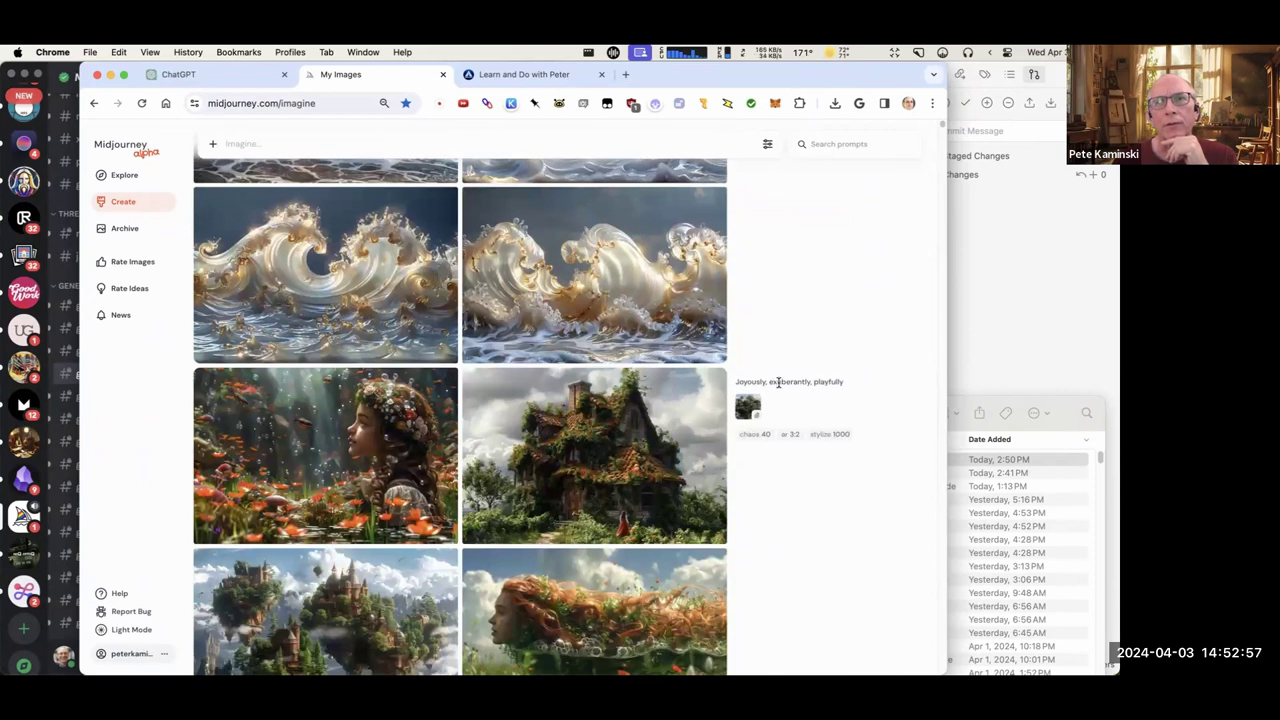
pyautogui.scroll(-5, 845, 380)
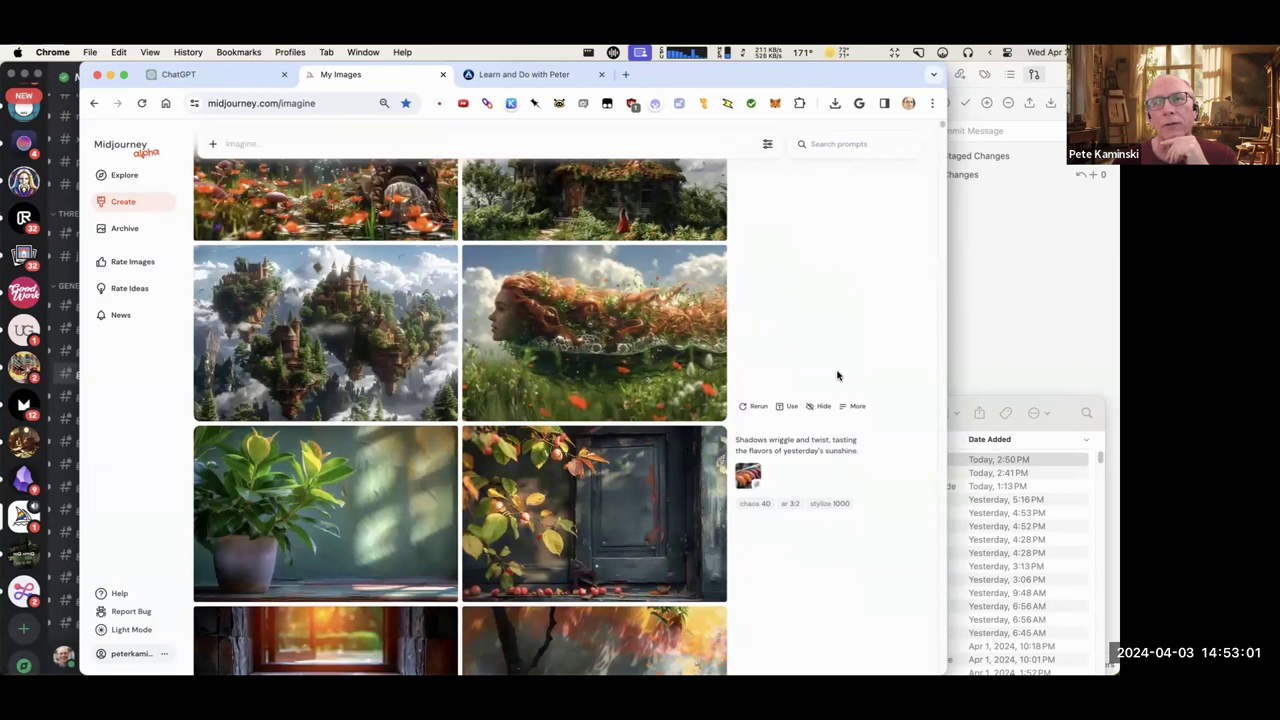
pyautogui.scroll(-10, 838, 376)
pyautogui.scroll(-10, 830, 379)
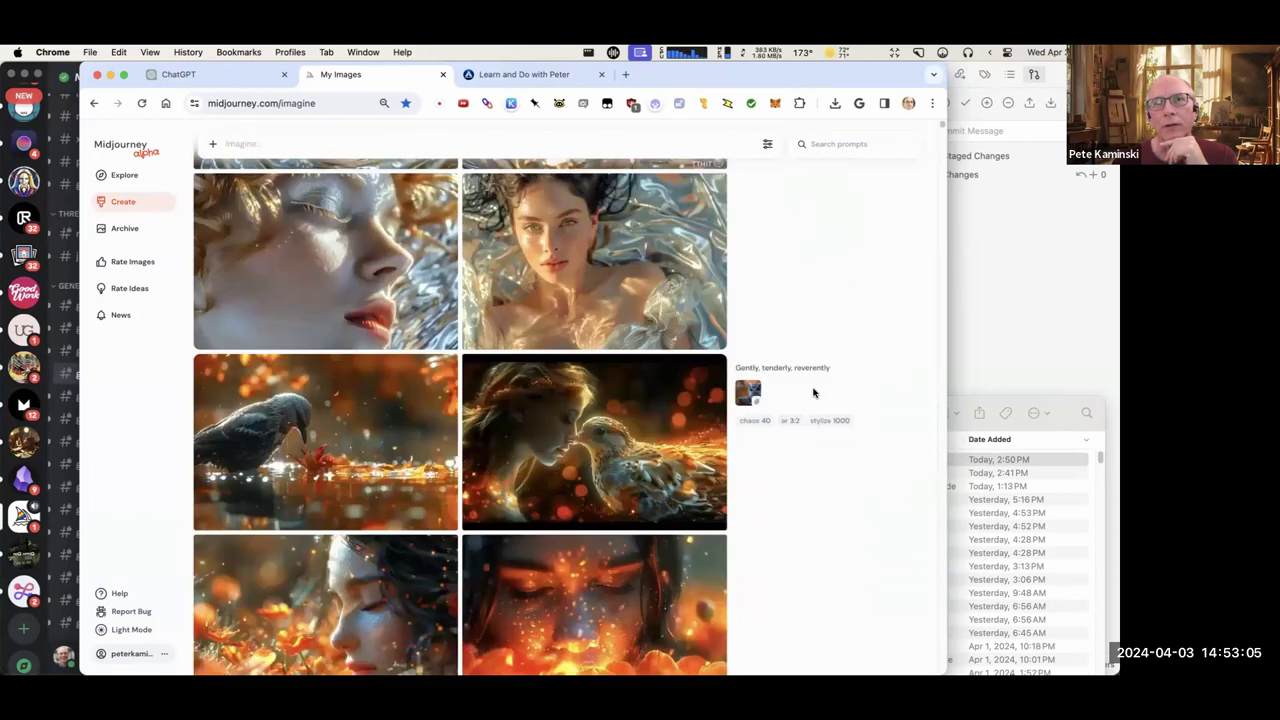
pyautogui.scroll(-10, 813, 393)
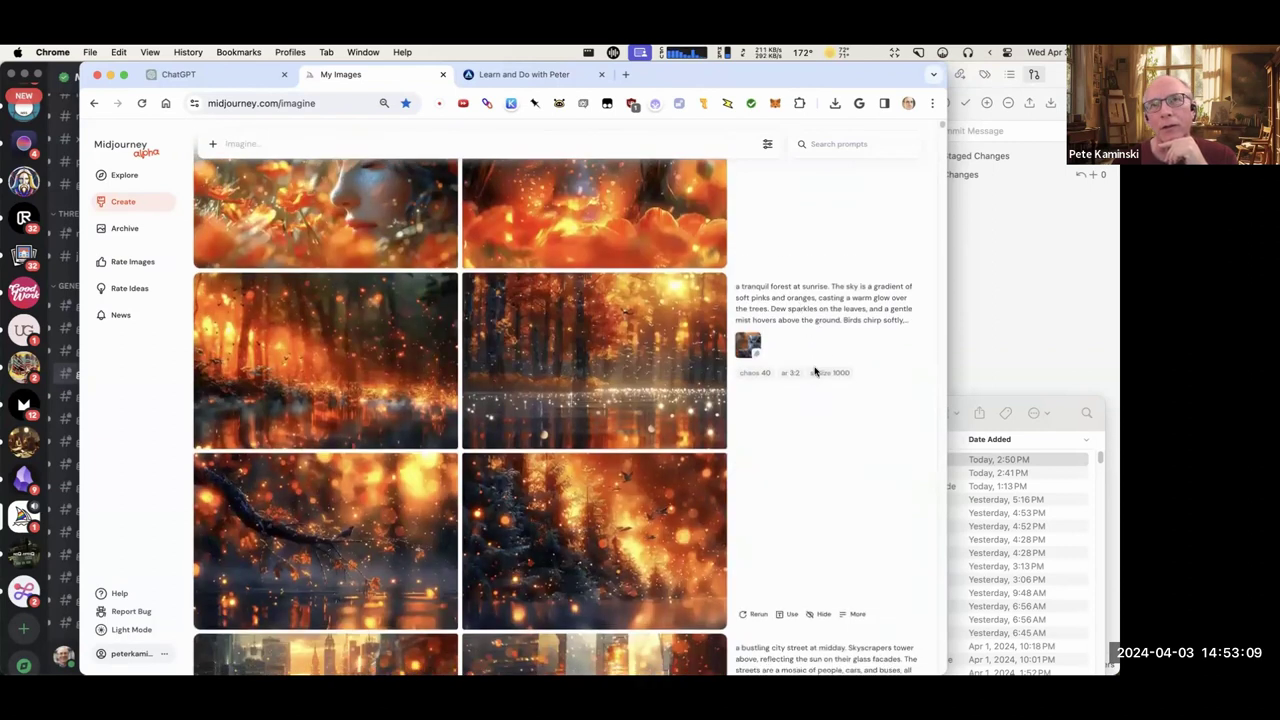
pyautogui.scroll(10, 815, 372)
pyautogui.scroll(5, 806, 363)
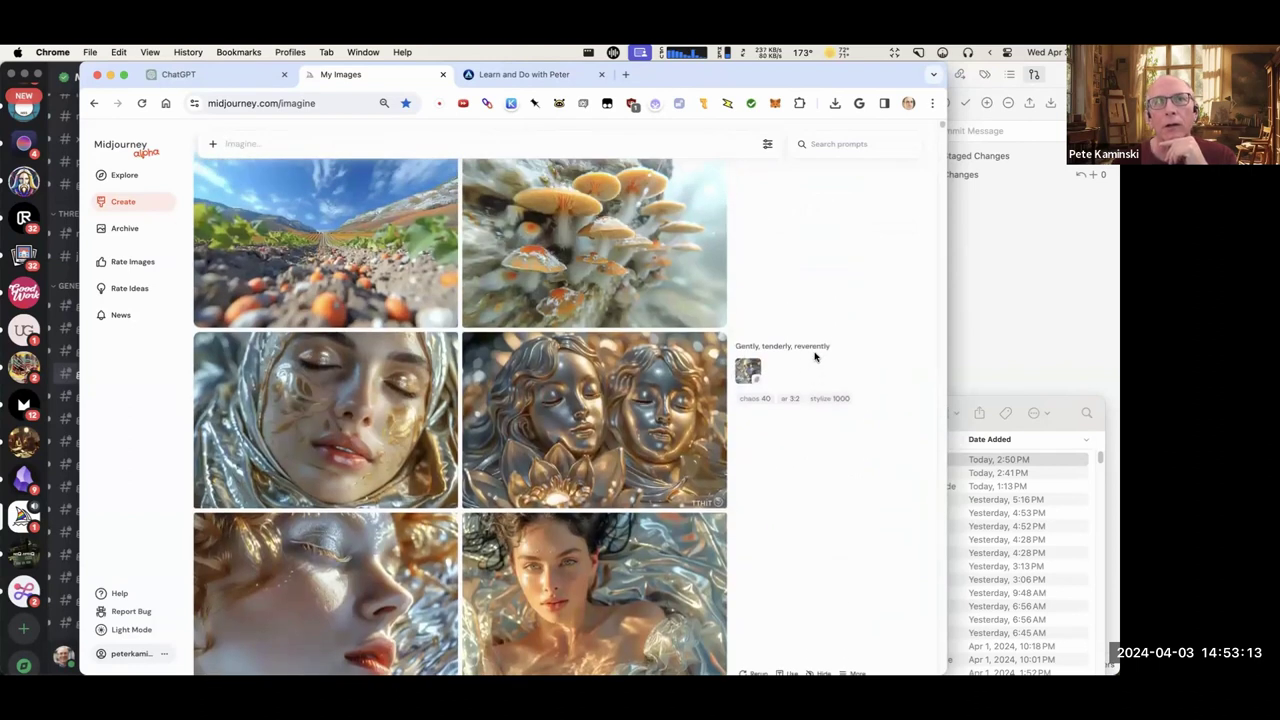
pyautogui.scroll(5, 815, 357)
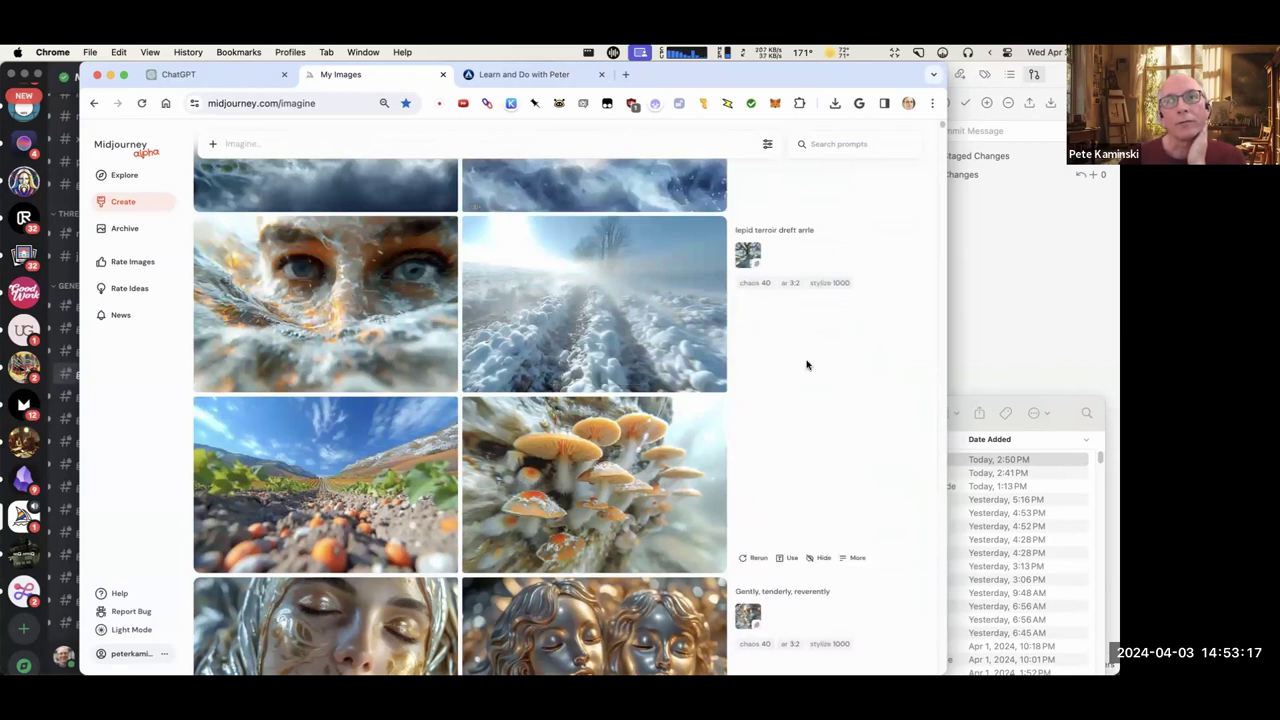
# Add the "Gently, tenderly, reverently" image of the woman facing a bird as a style reference for a new prompt.
pyautogui.scroll(-3, 806, 364)
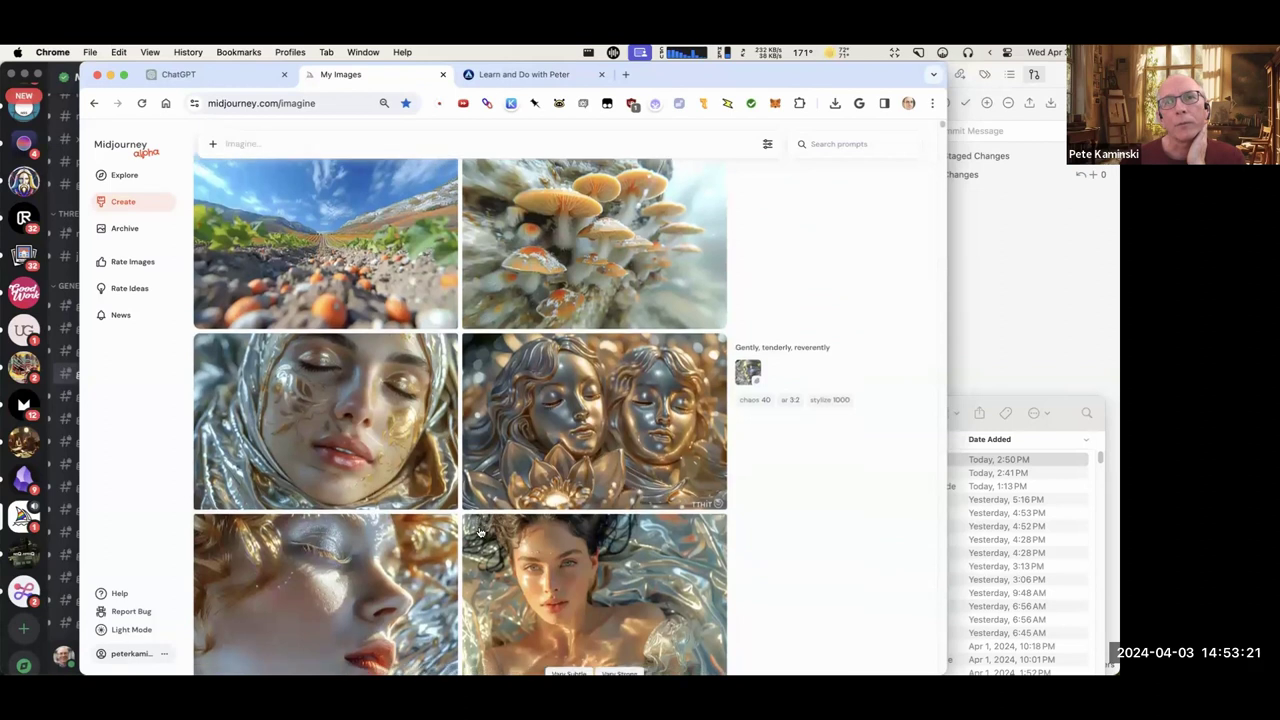
pyautogui.scroll(-4, 545, 430)
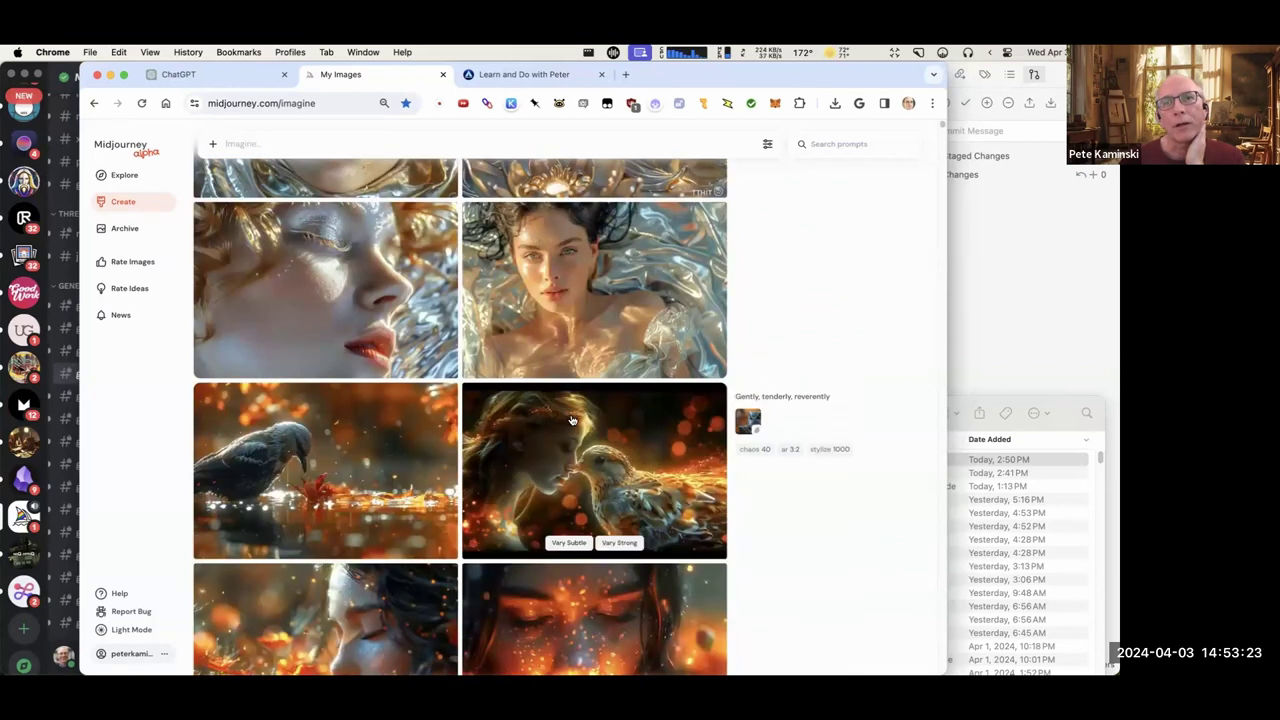
pyautogui.rightClick(593, 443)
pyautogui.moveTo(660, 566)
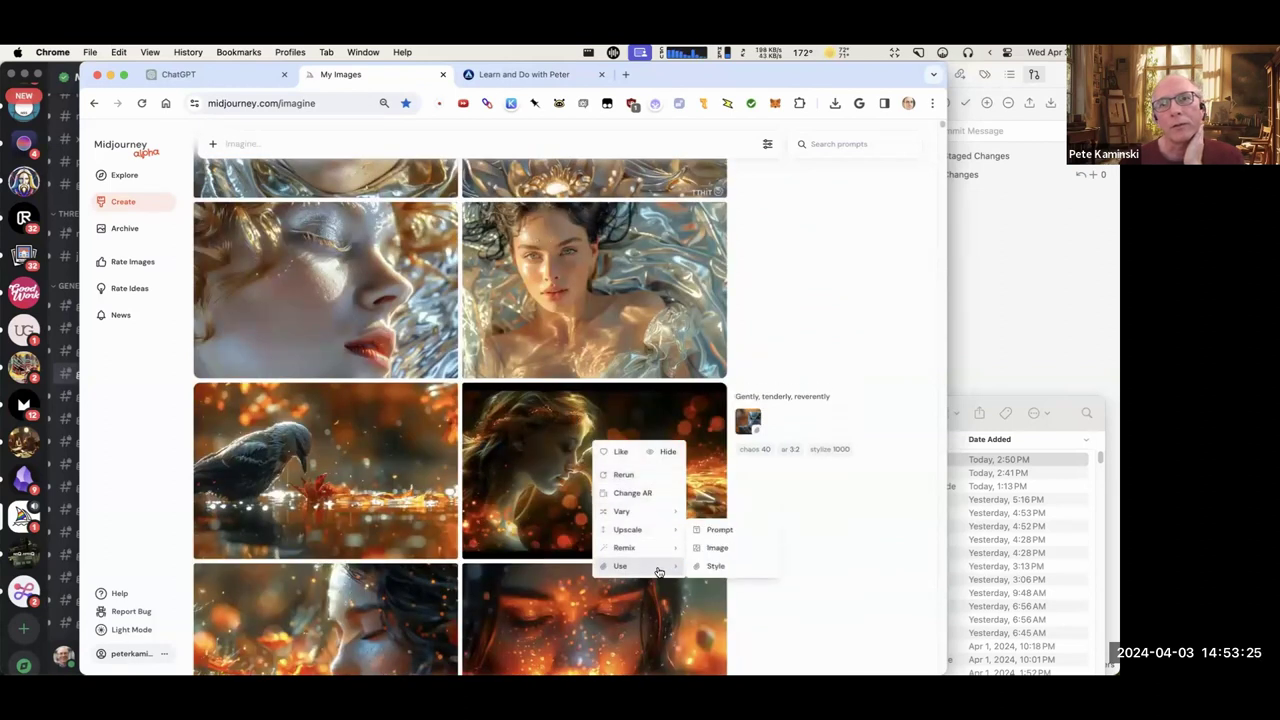
pyautogui.click(712, 566)
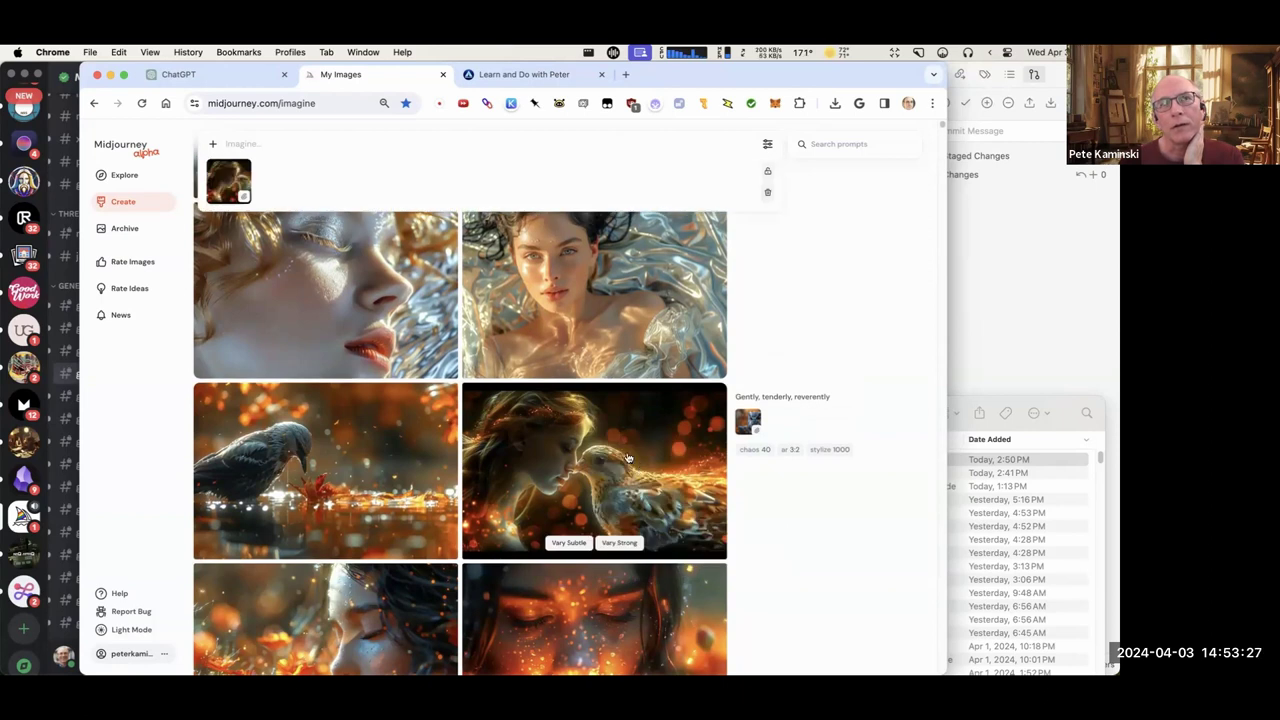
# Reuse the "a tranquil forest at sunrise" prompt with the style reference, set its chaos to 0, and submit it.
pyautogui.scroll(-3, 680, 480)
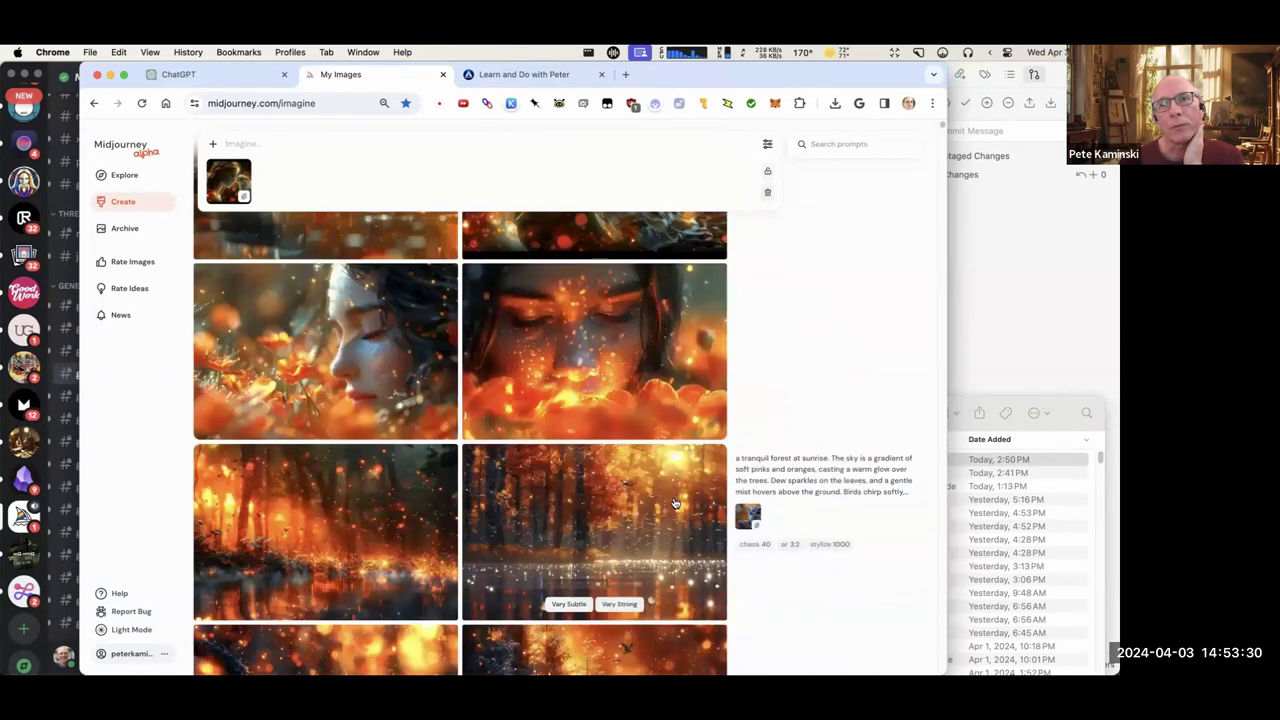
pyautogui.rightClick(679, 557)
pyautogui.scroll(-2, 743, 553)
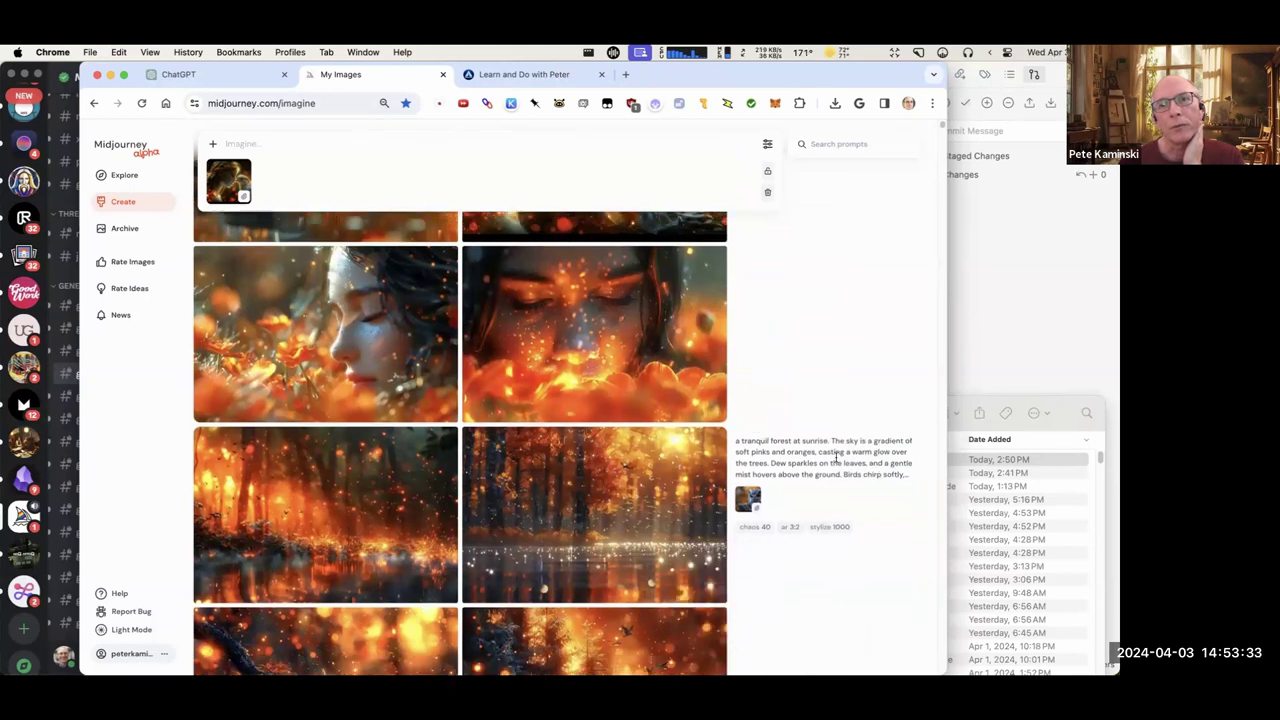
pyautogui.rightClick(621, 383)
pyautogui.moveTo(640, 503)
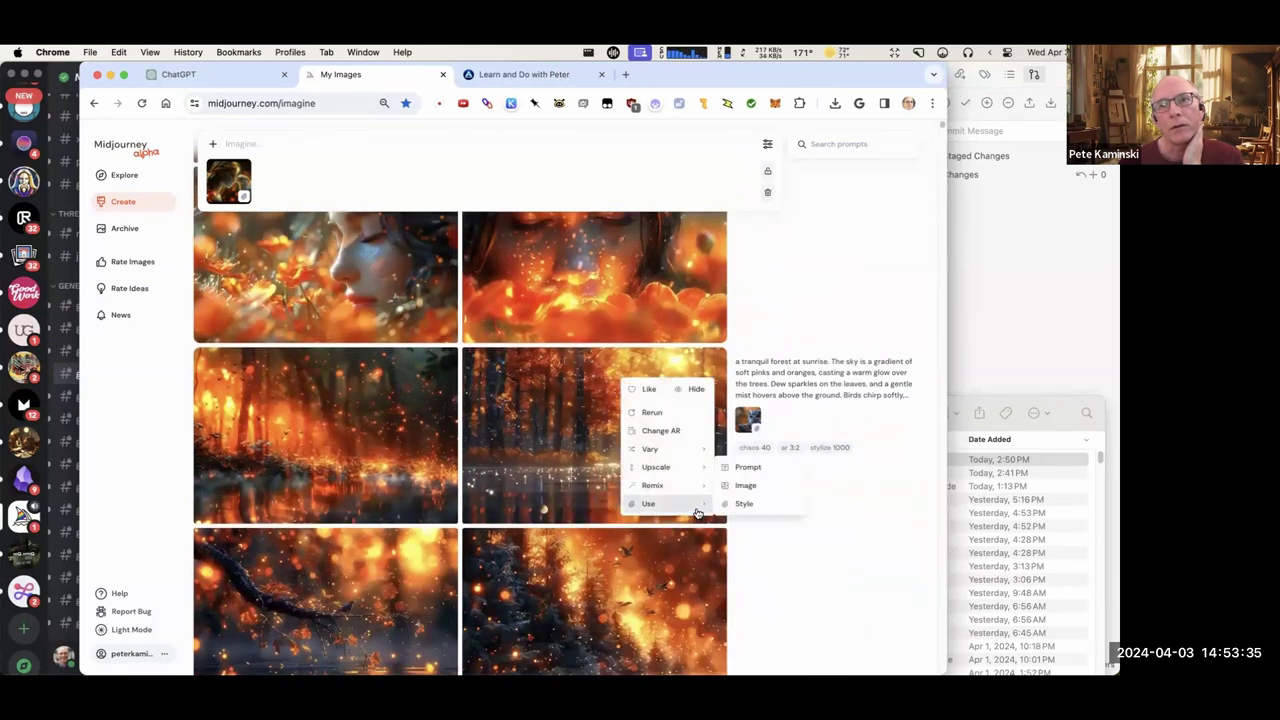
pyautogui.click(731, 466)
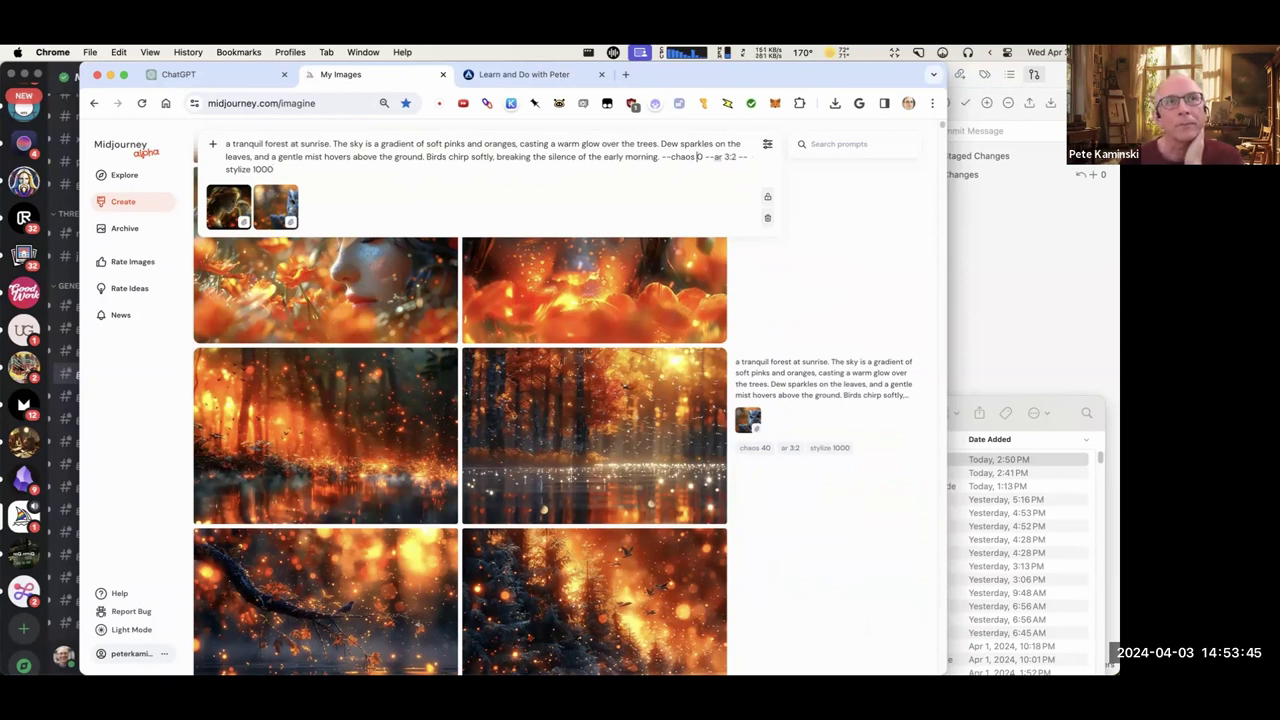
pyautogui.press('Return')
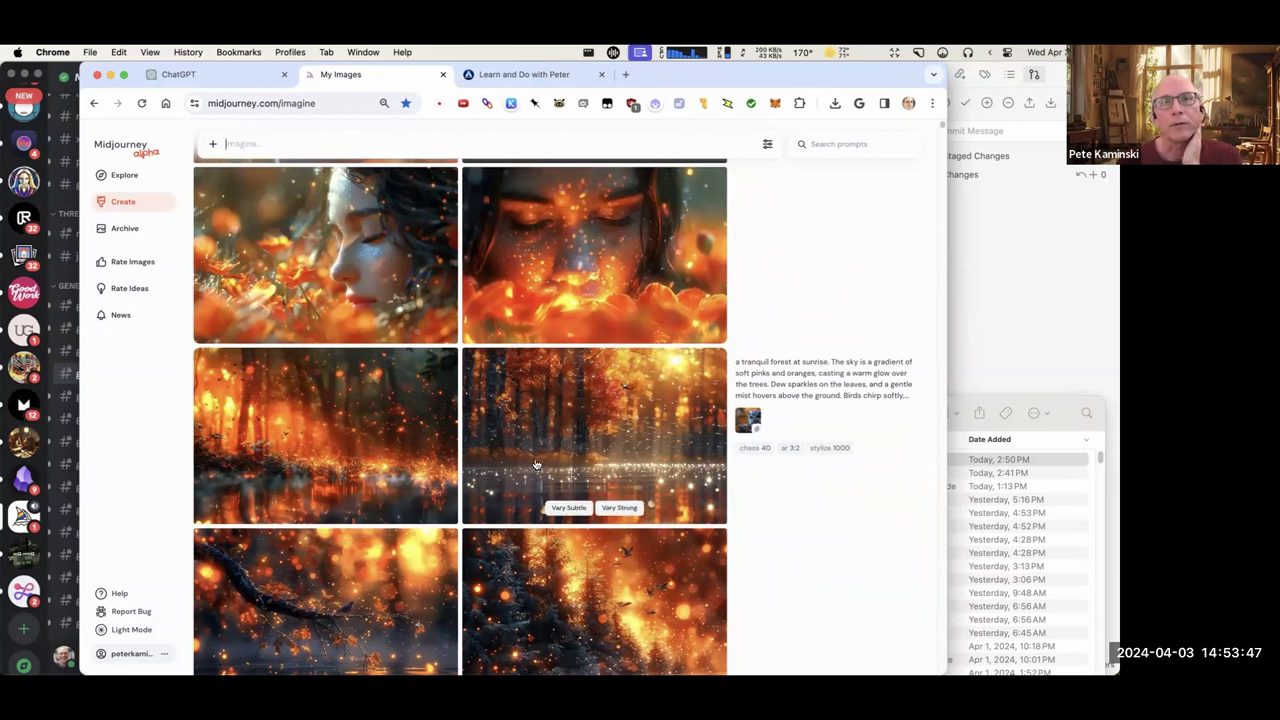
# Attach the woman-and-bird image as a style reference again for another prompt.
pyautogui.moveTo(594, 394); pyautogui.dragTo(722, 451)
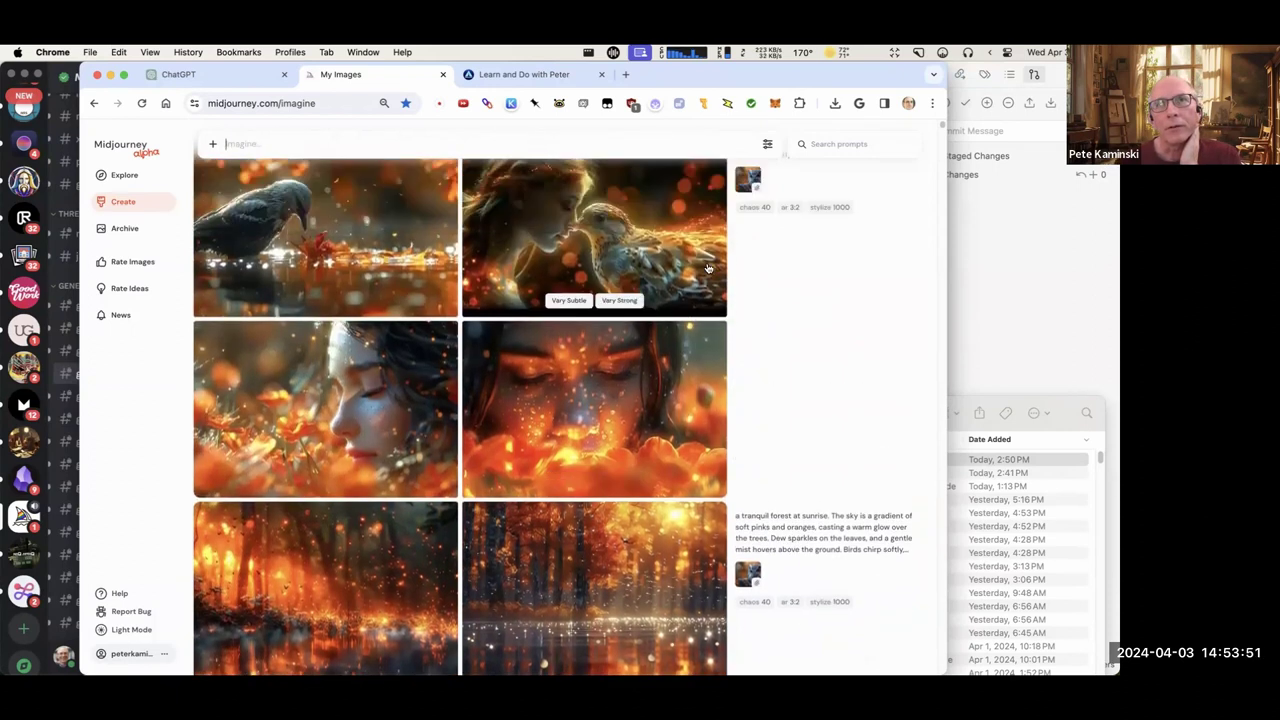
pyautogui.rightClick(641, 196)
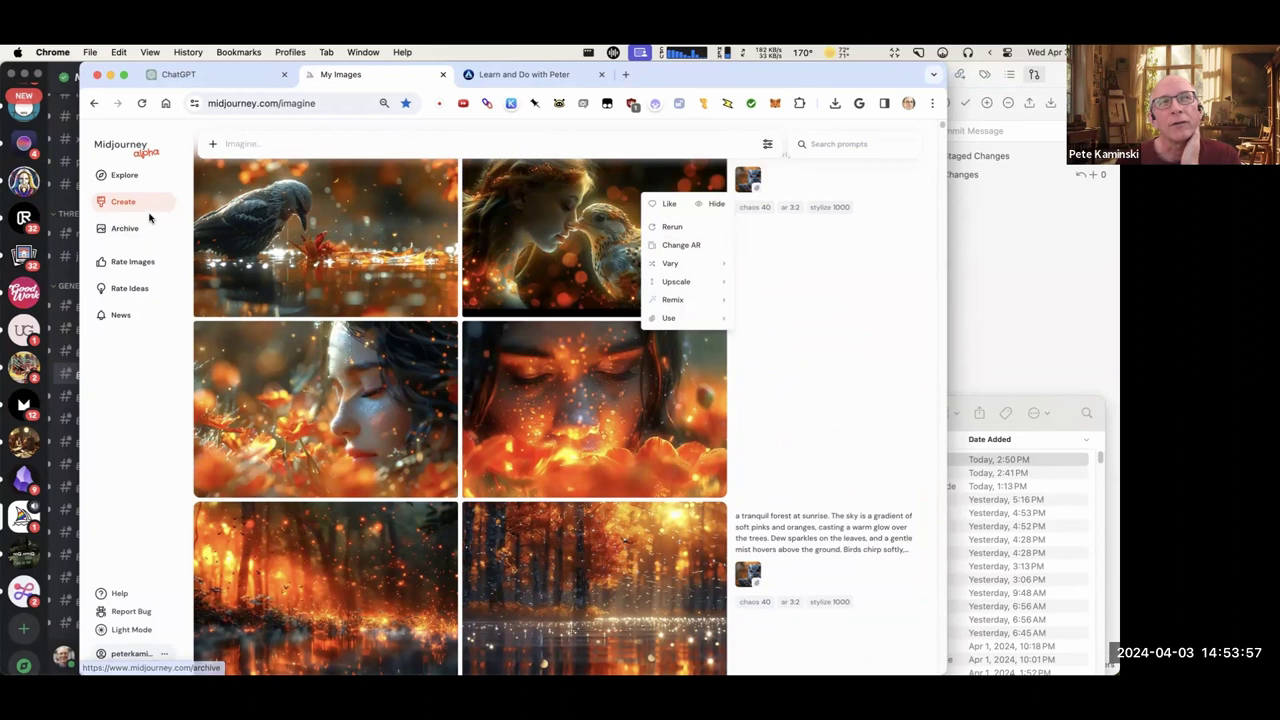
pyautogui.moveTo(700, 320)
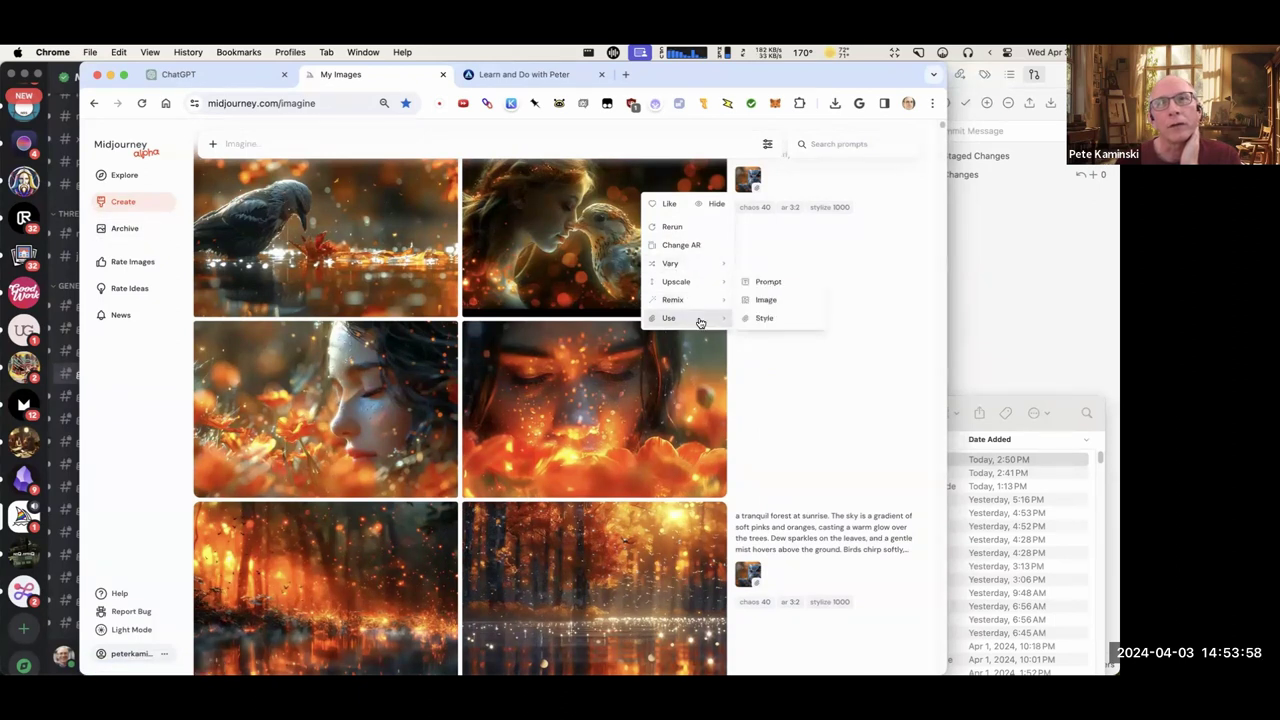
pyautogui.click(800, 318)
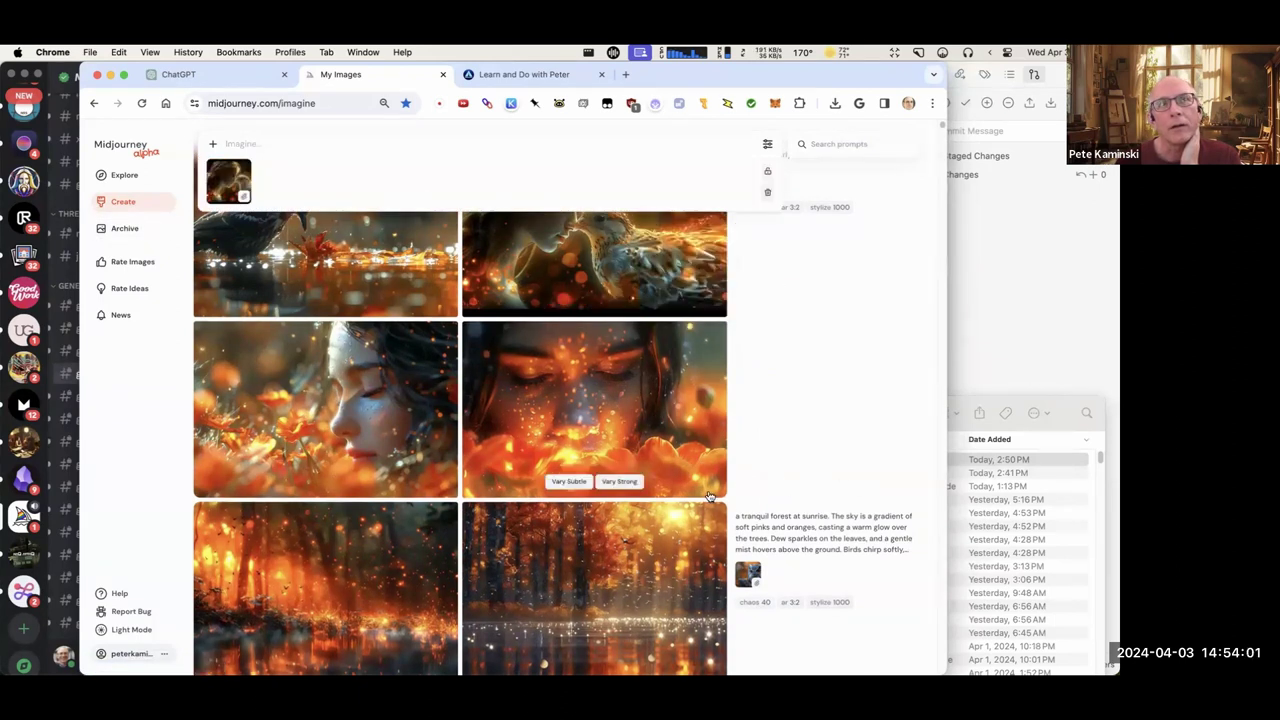
# Reuse the chaos 40 "a tranquil forest at sunrise" prompt, keep only the woman-and-bird image as its style reference, and submit it.
pyautogui.scroll(-1, 600, 480)
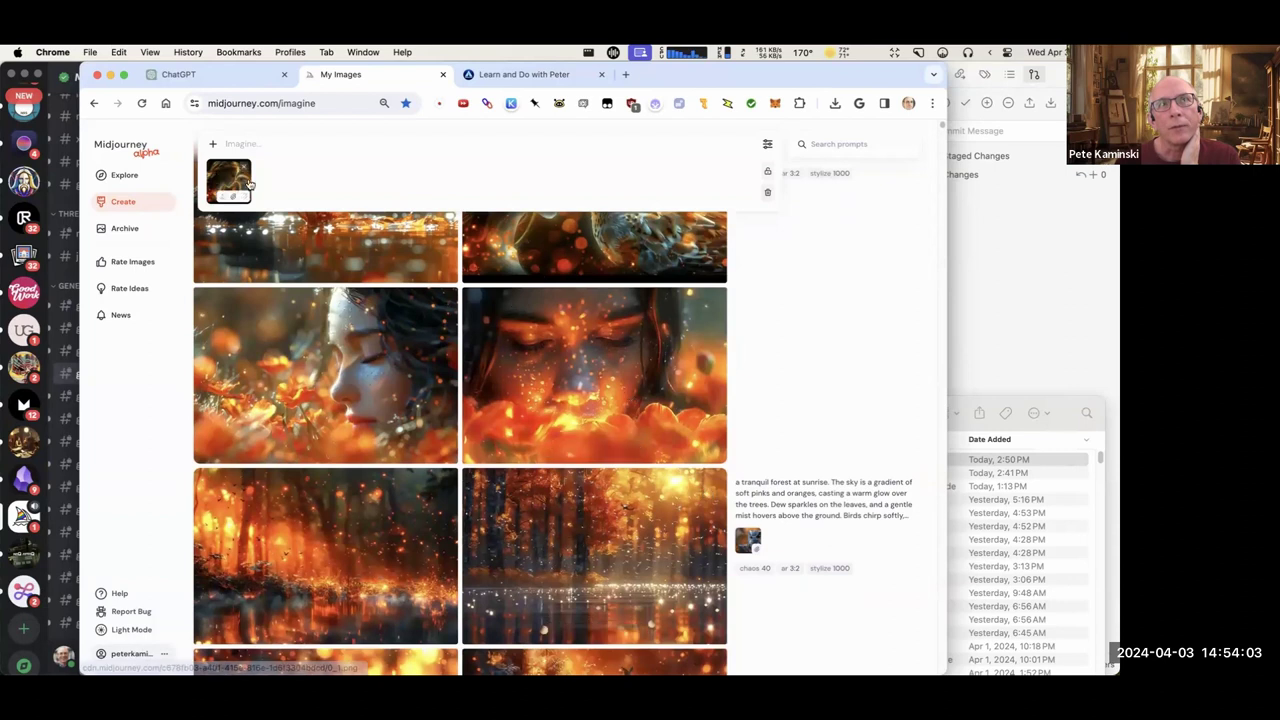
pyautogui.scroll(-3, 623, 418)
pyautogui.scroll(-1, 655, 420)
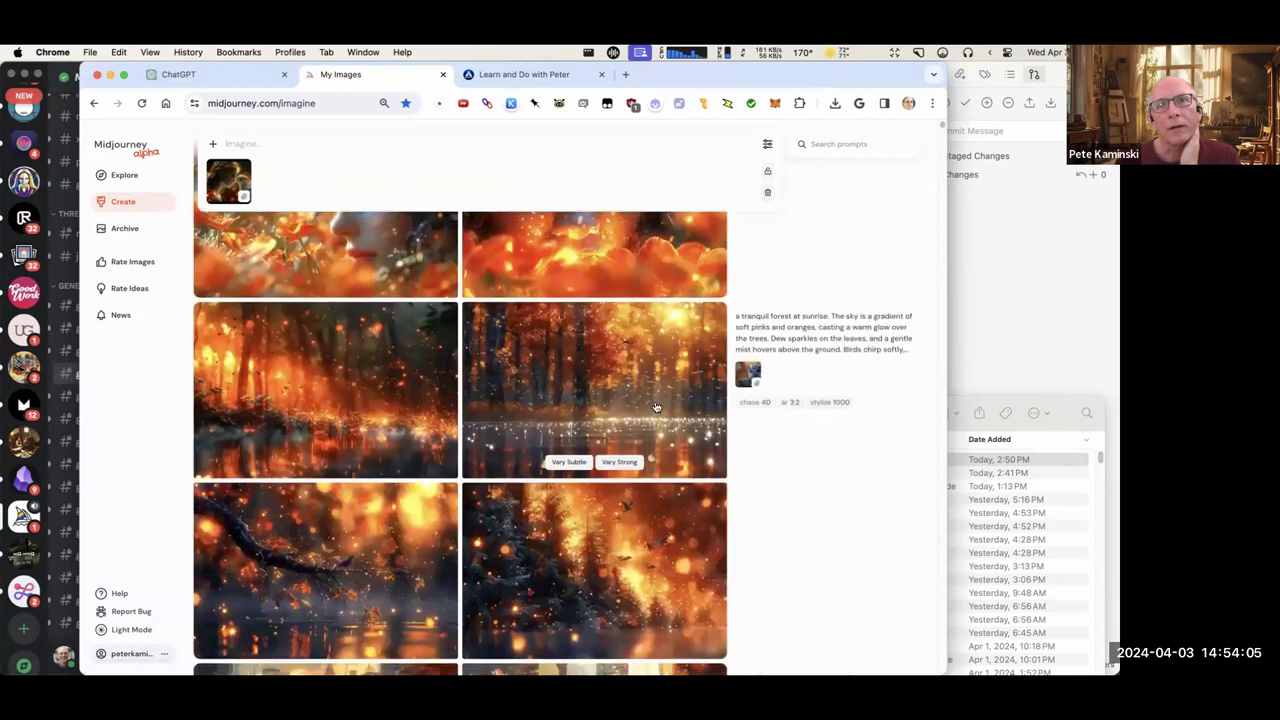
pyautogui.rightClick(686, 356)
pyautogui.moveTo(712, 477)
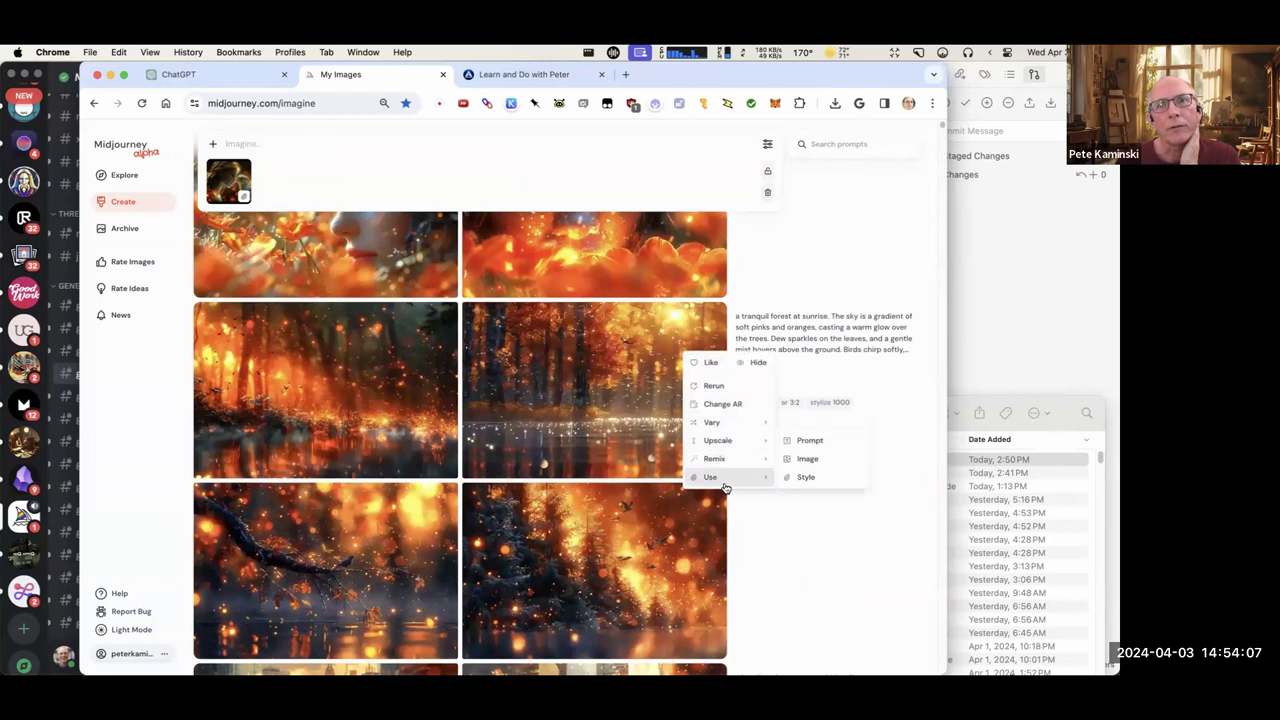
pyautogui.click(838, 440)
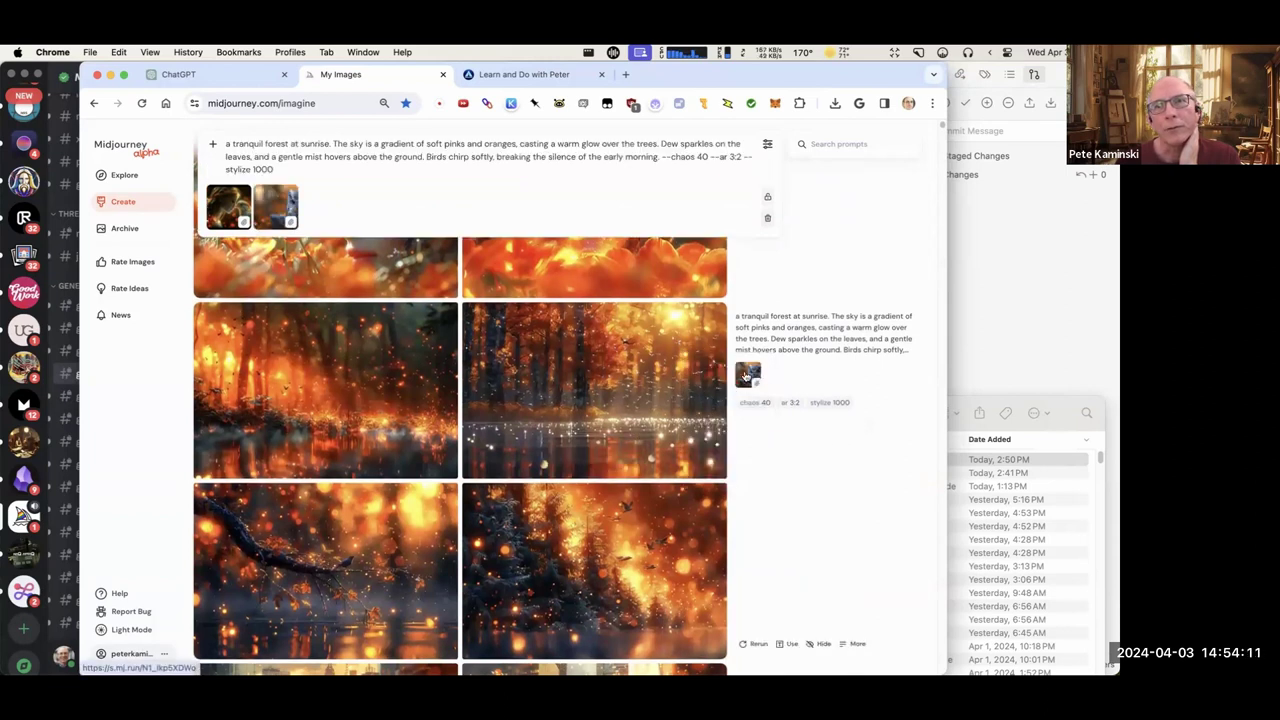
pyautogui.click(286, 193)
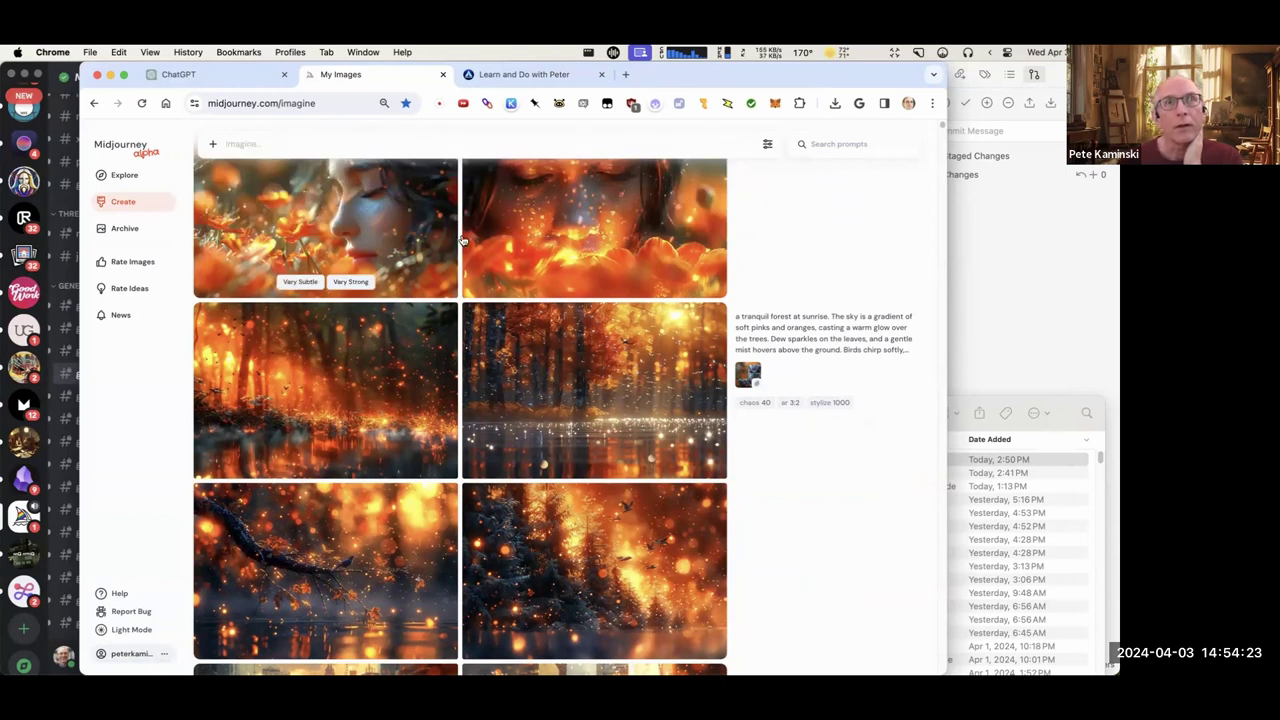
# Attach the "Gently, tenderly, reverently" image of the woman facing a bird as a character reference for a new prompt.
pyautogui.scroll(5, 463, 240)
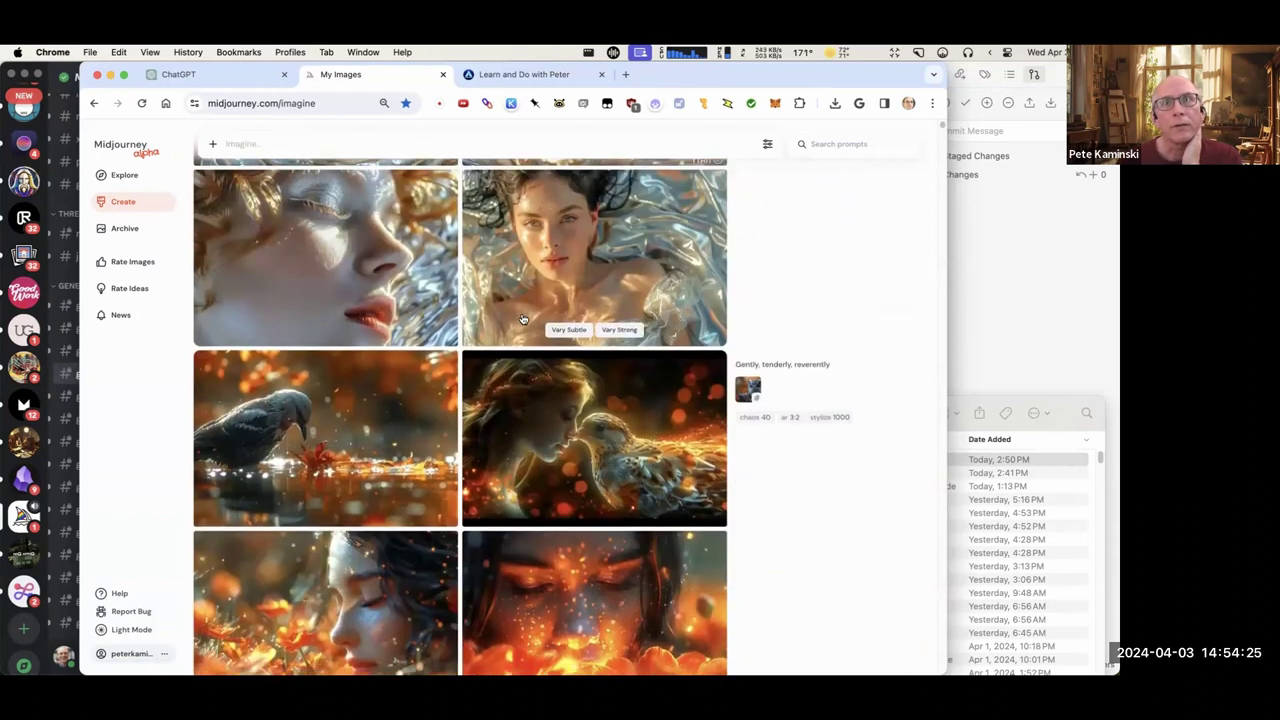
pyautogui.scroll(-1, 522, 319)
pyautogui.rightClick(550, 389)
pyautogui.moveTo(611, 512)
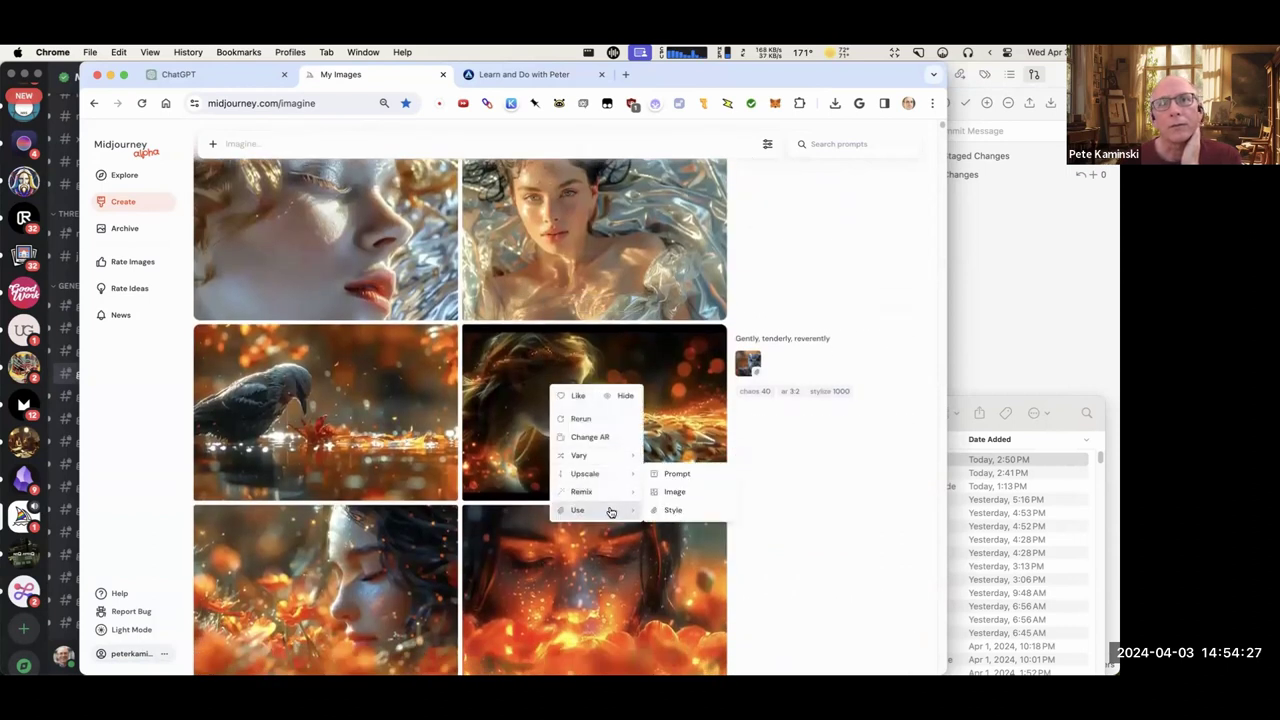
pyautogui.click(690, 511)
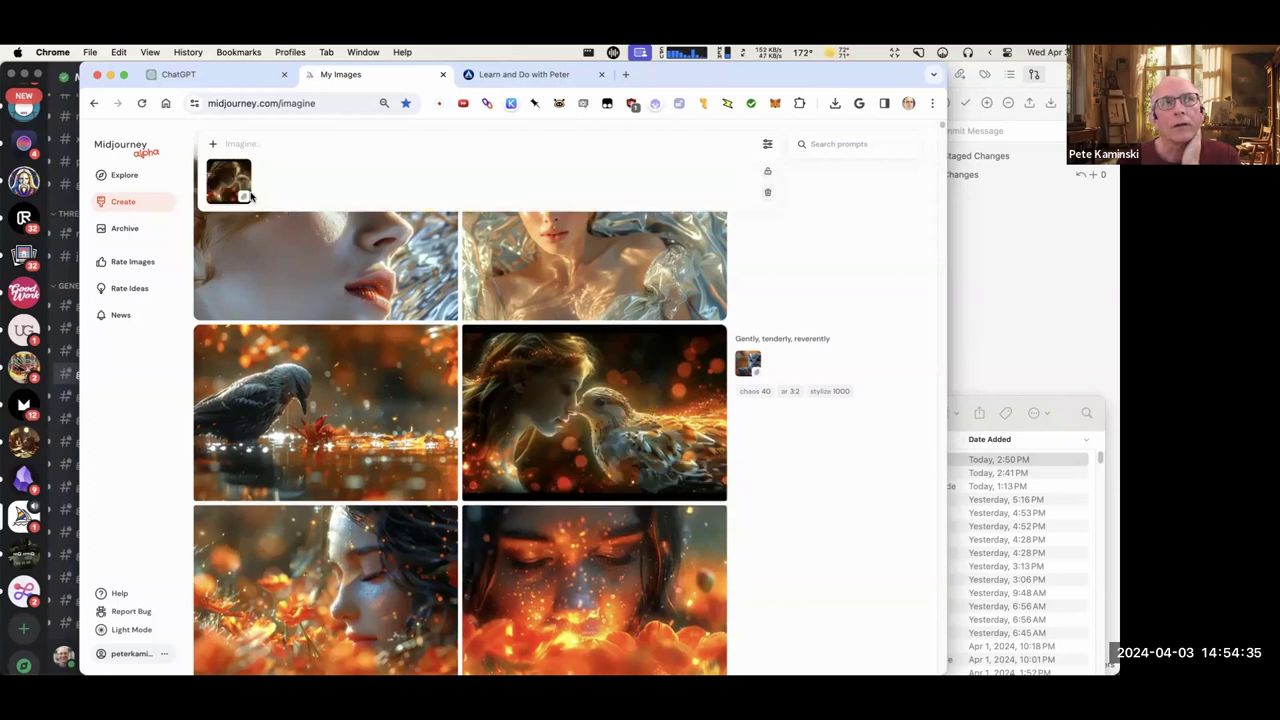
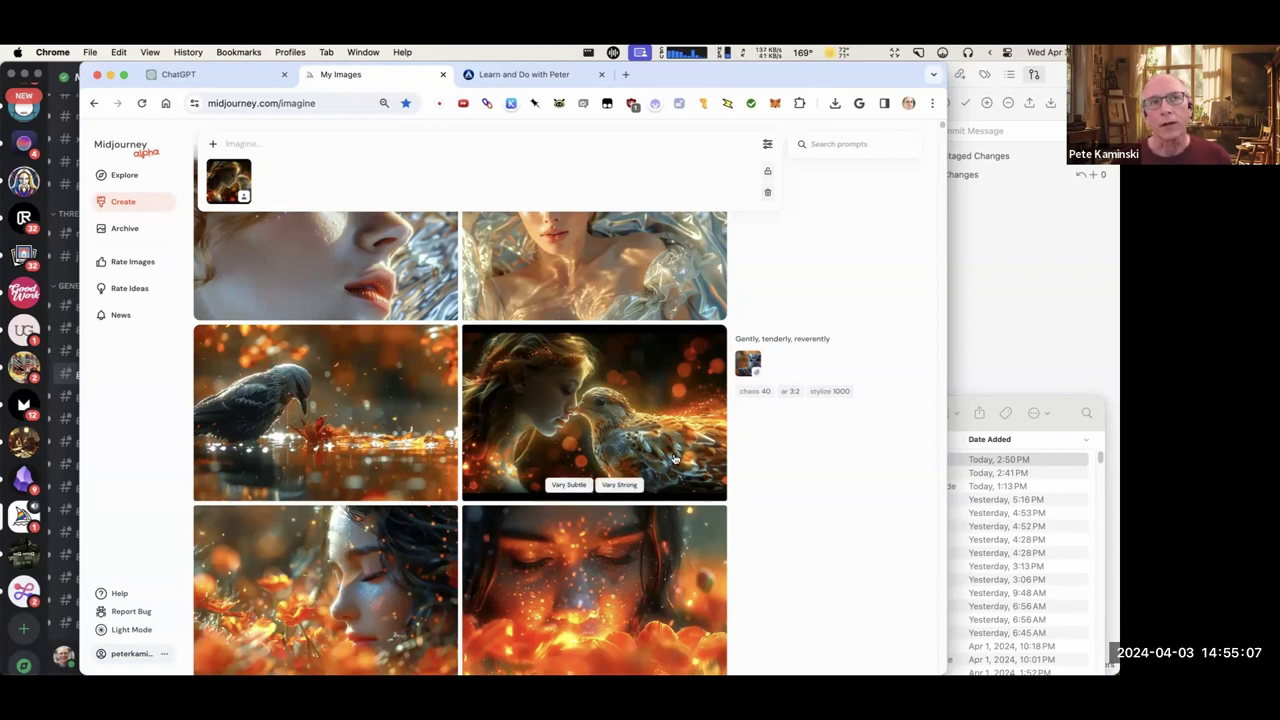
# Reuse the chaos 0 "Woman riding a horse on a sunny day" prompt, keep only the woman-and-bird character reference, and submit it.
pyautogui.click(250, 143)
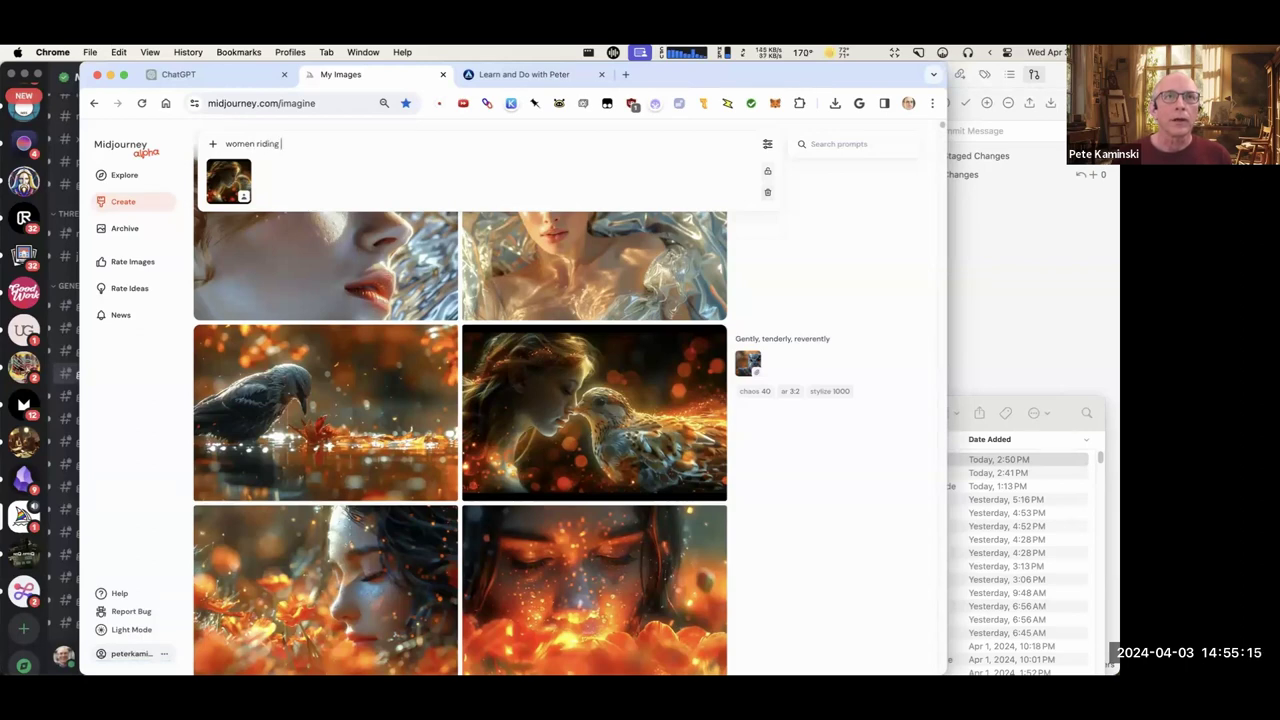
pyautogui.scroll(-20, 560, 480)
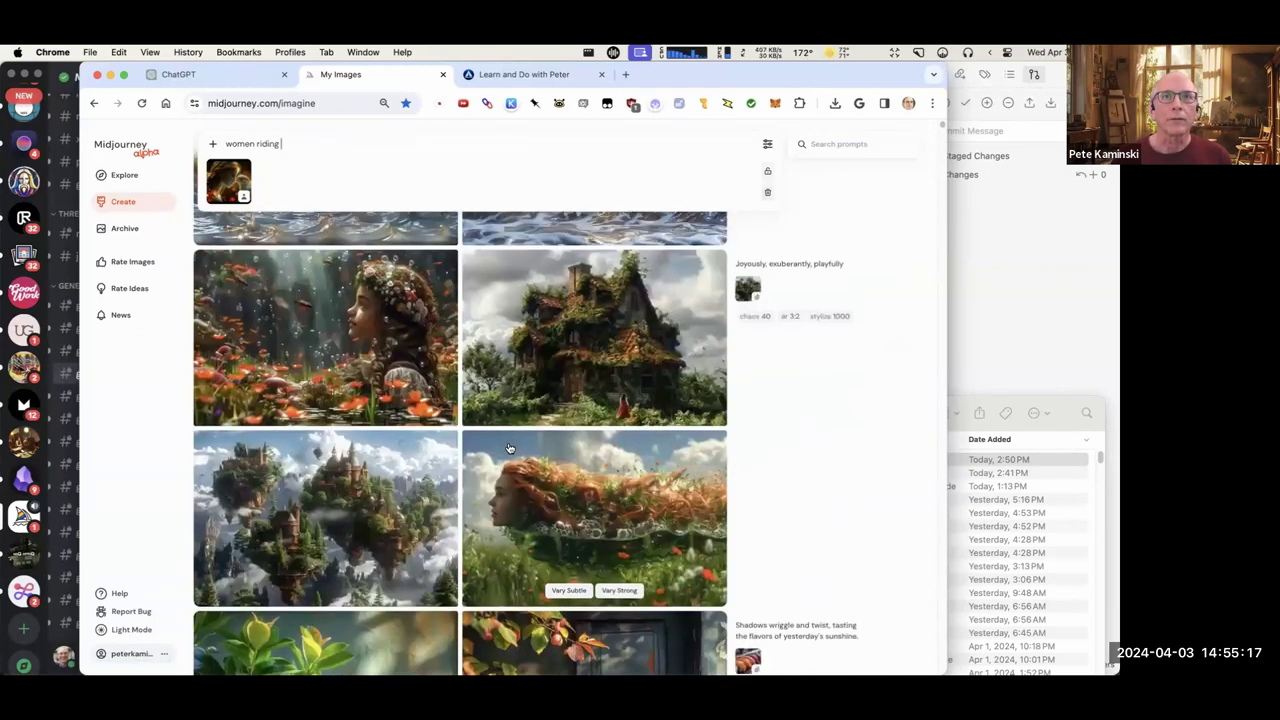
pyautogui.scroll(-20, 487, 453)
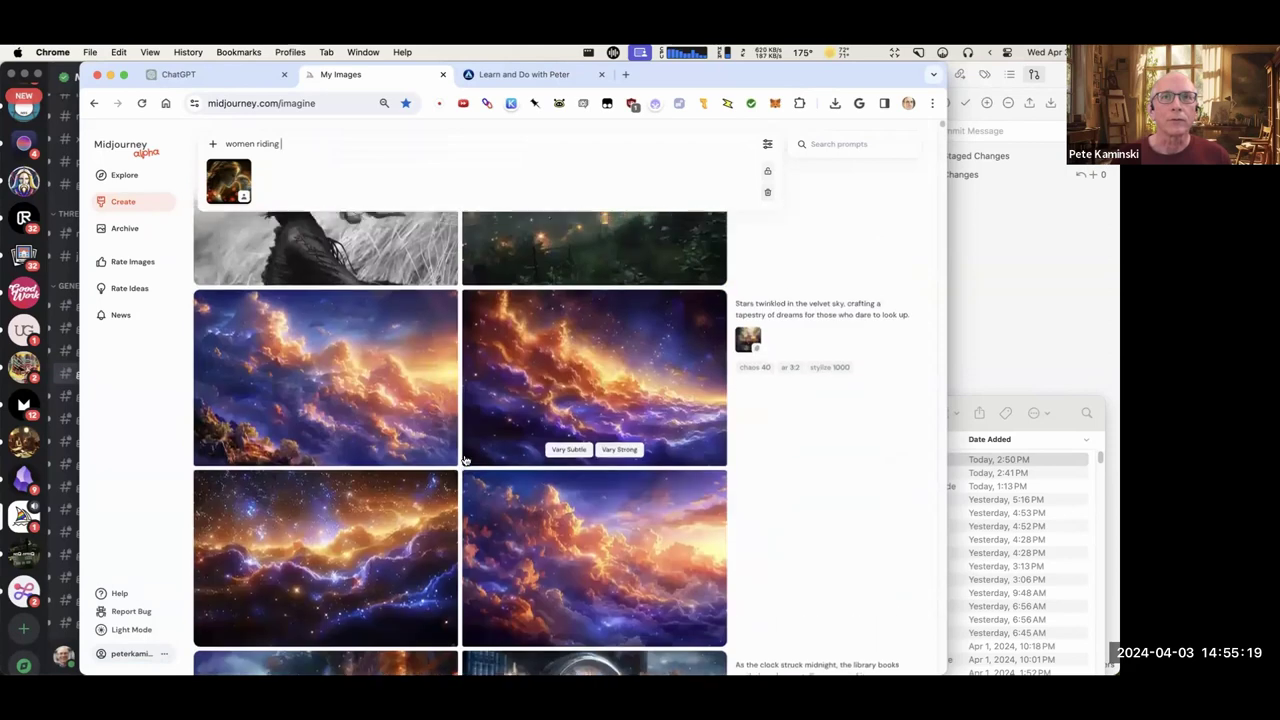
pyautogui.scroll(-20, 458, 461)
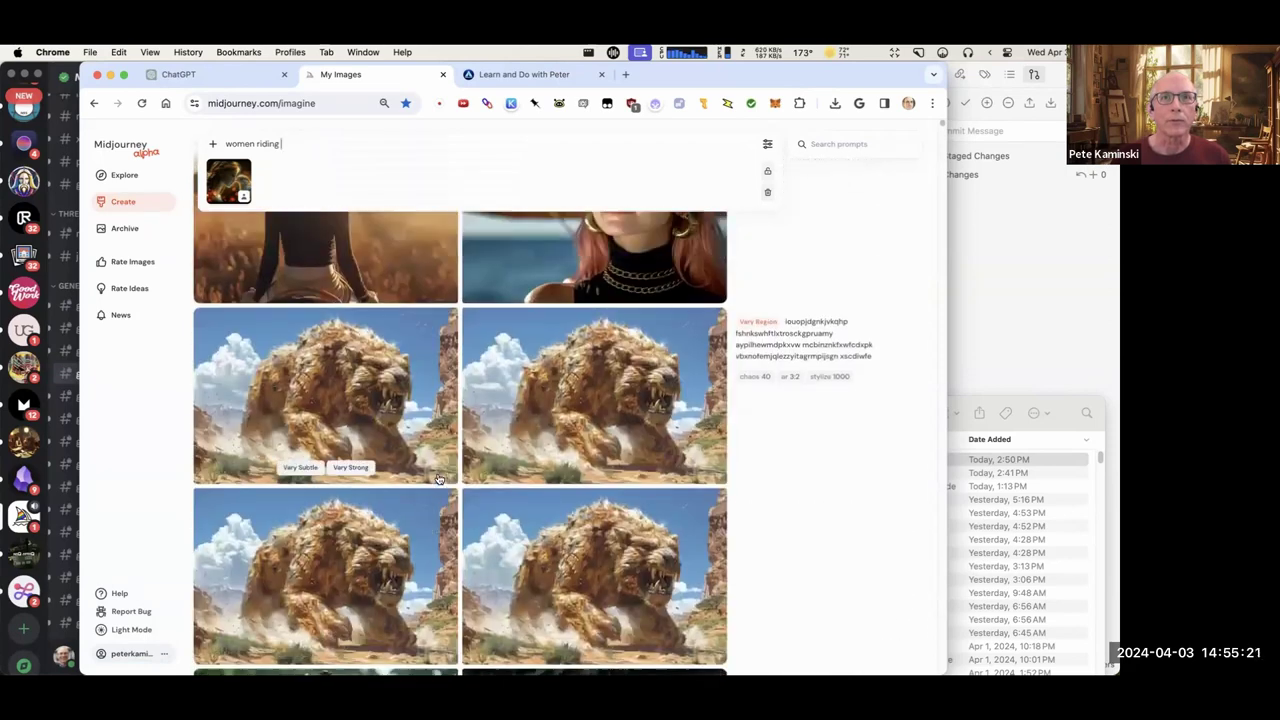
pyautogui.scroll(3, 440, 480)
pyautogui.scroll(-5, 440, 480)
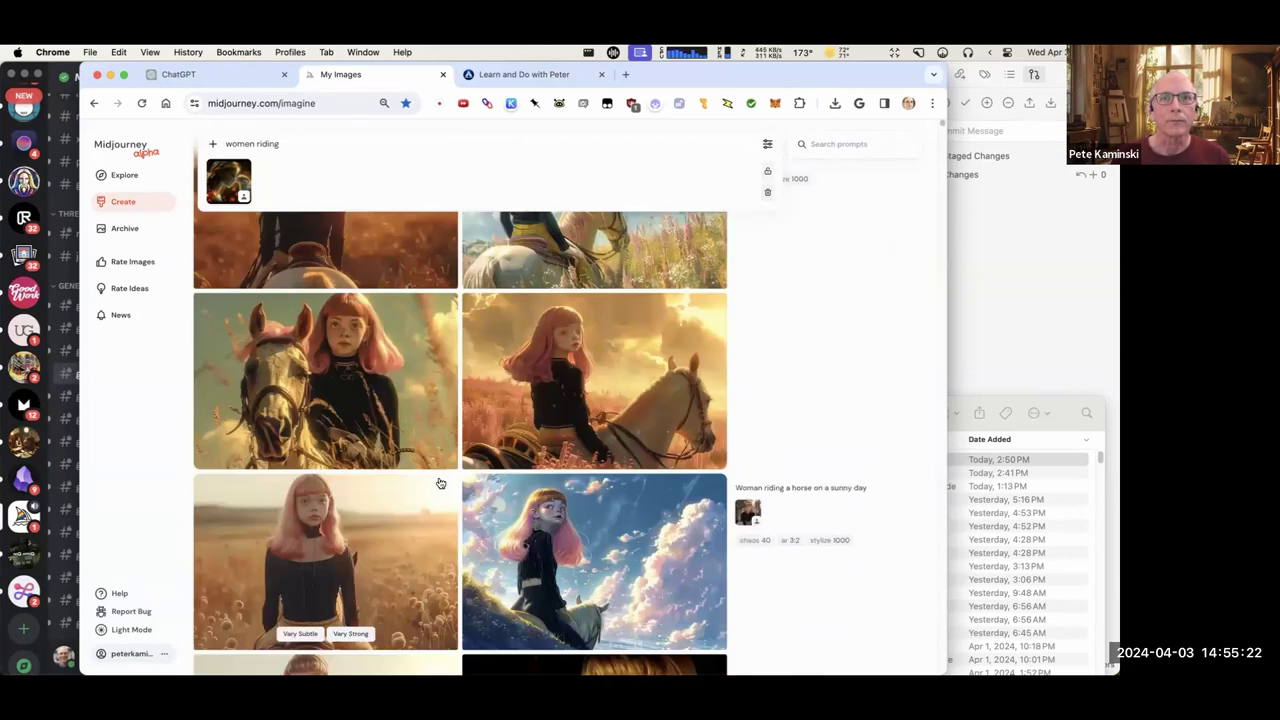
pyautogui.rightClick(595, 390)
pyautogui.moveTo(668, 514)
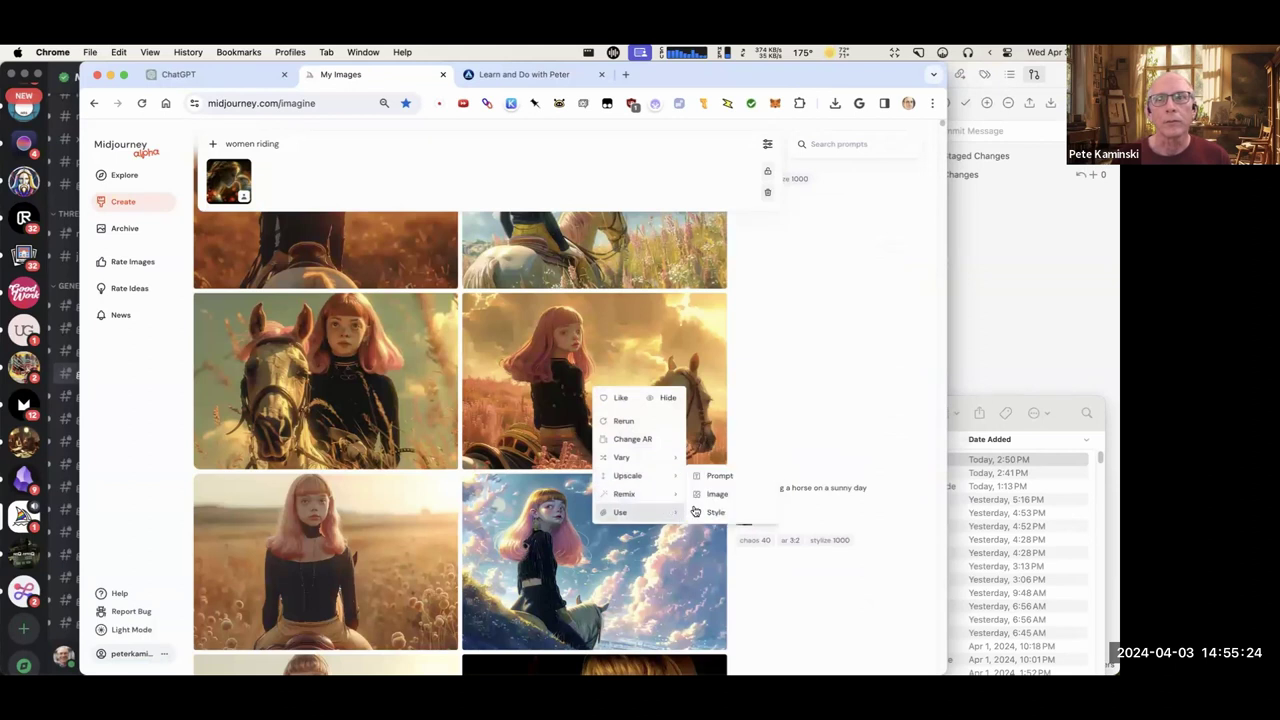
pyautogui.click(743, 482)
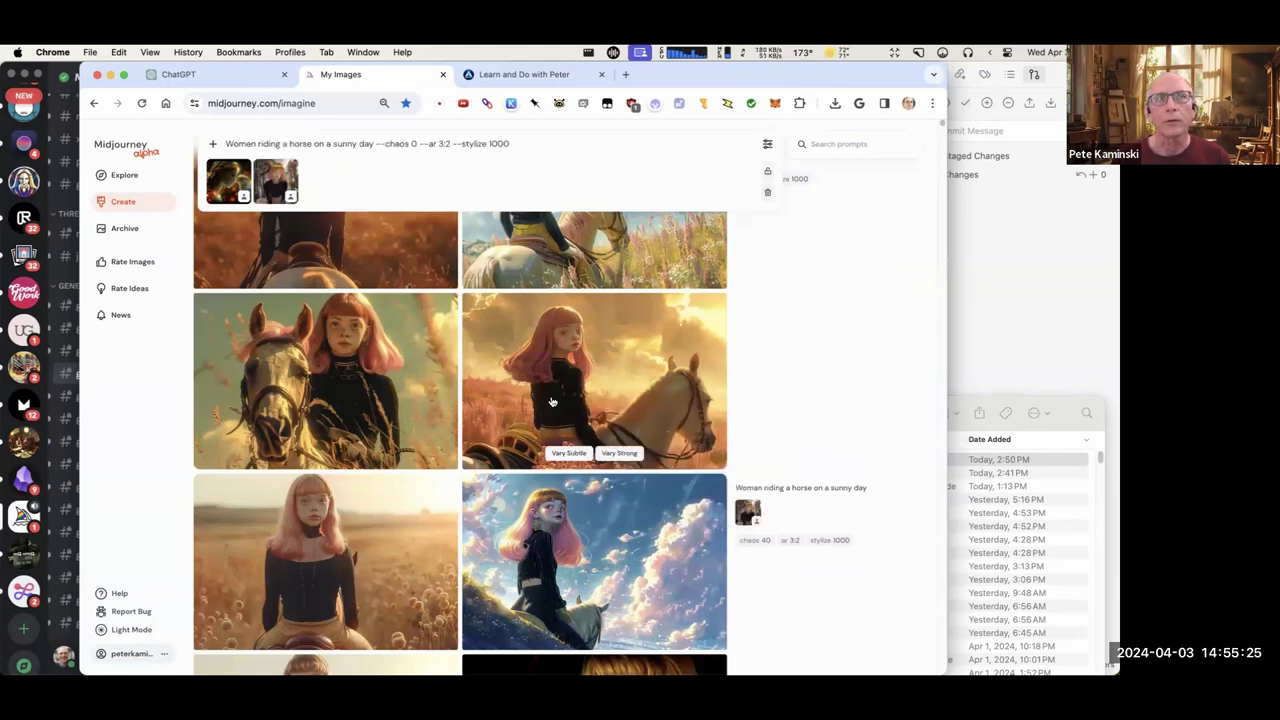
pyautogui.click(291, 170)
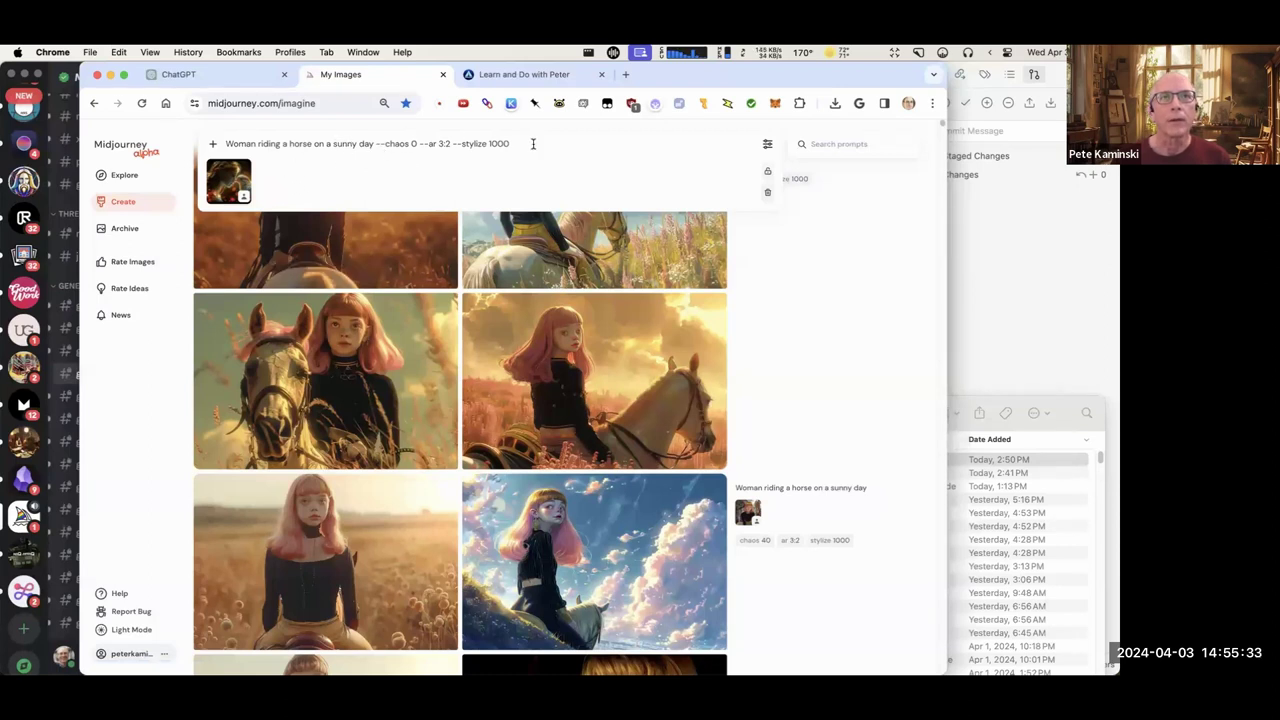
pyautogui.press('Return')
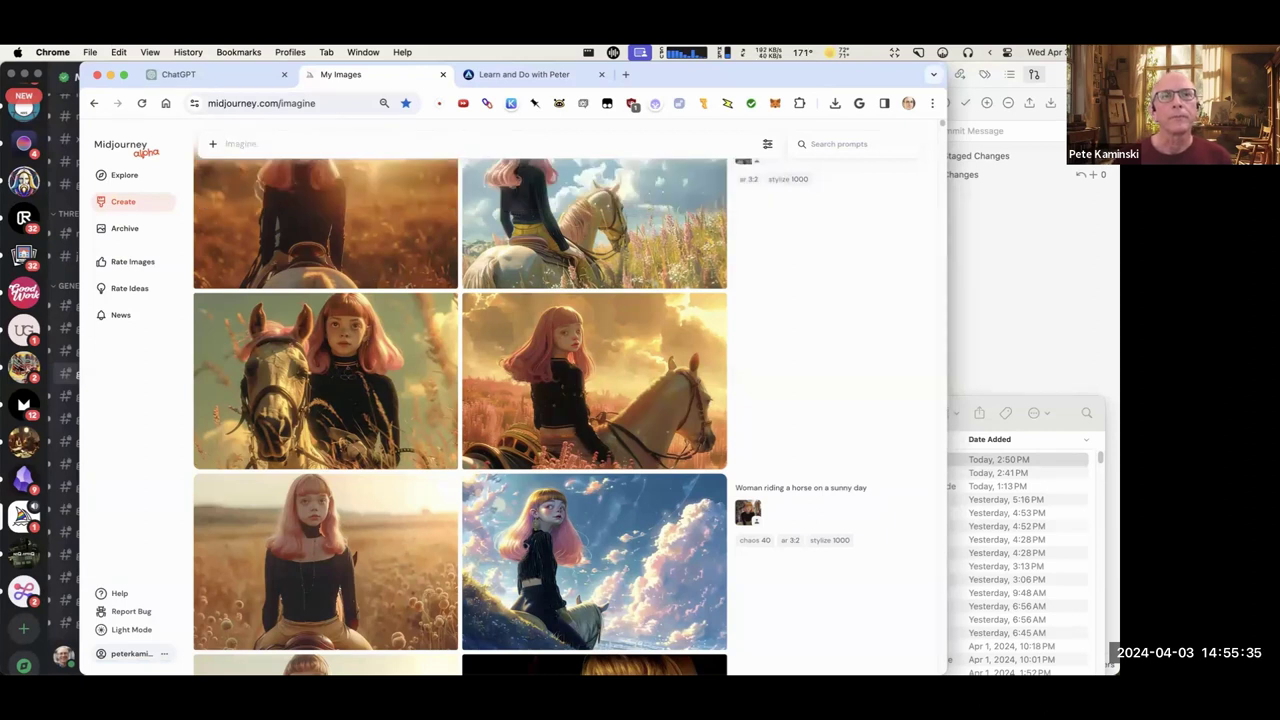
# Check the rendering progress of the new horse-riding and tranquil forest image sets.
pyautogui.scroll(15, 547, 312)
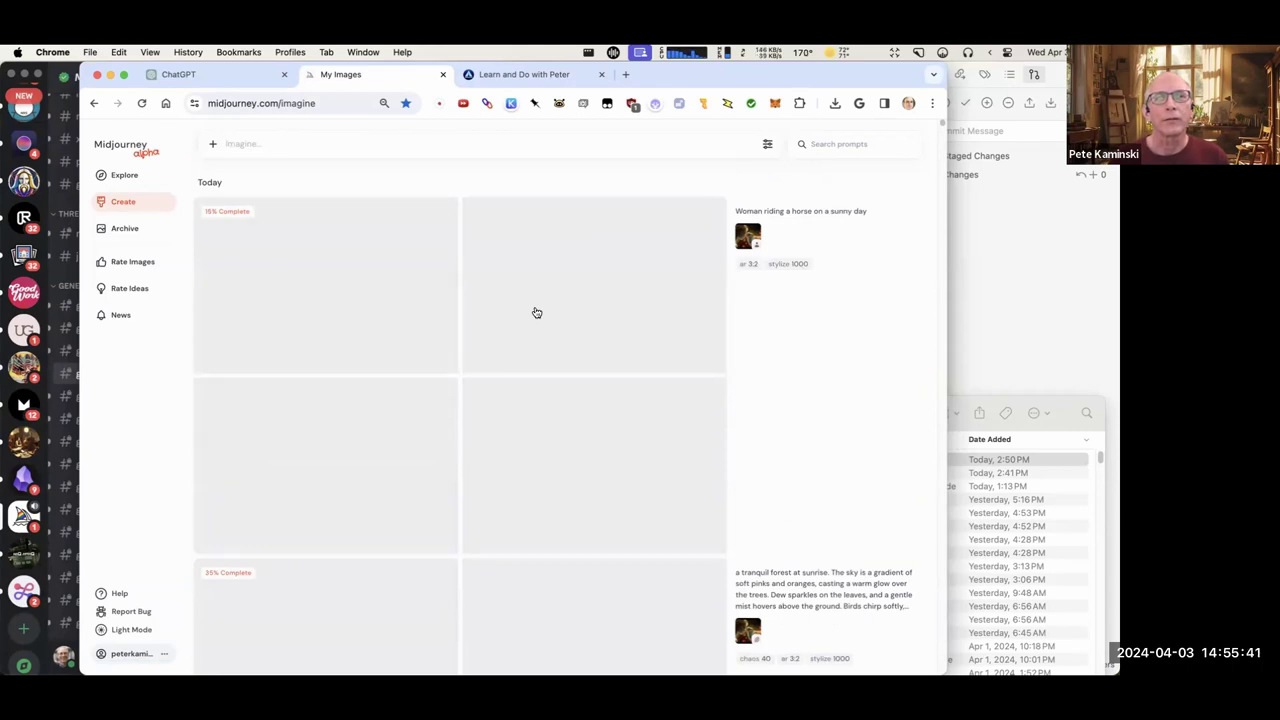
pyautogui.scroll(-4, 536, 313)
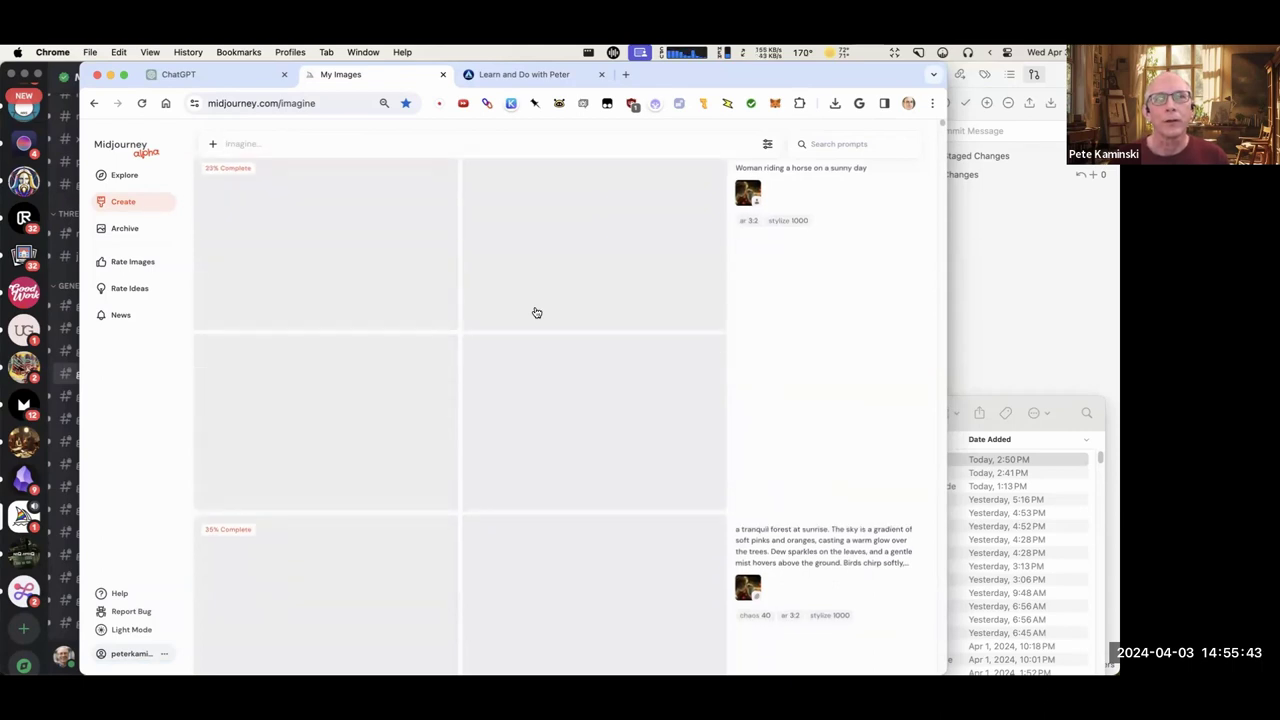
pyautogui.scroll(-3, 536, 313)
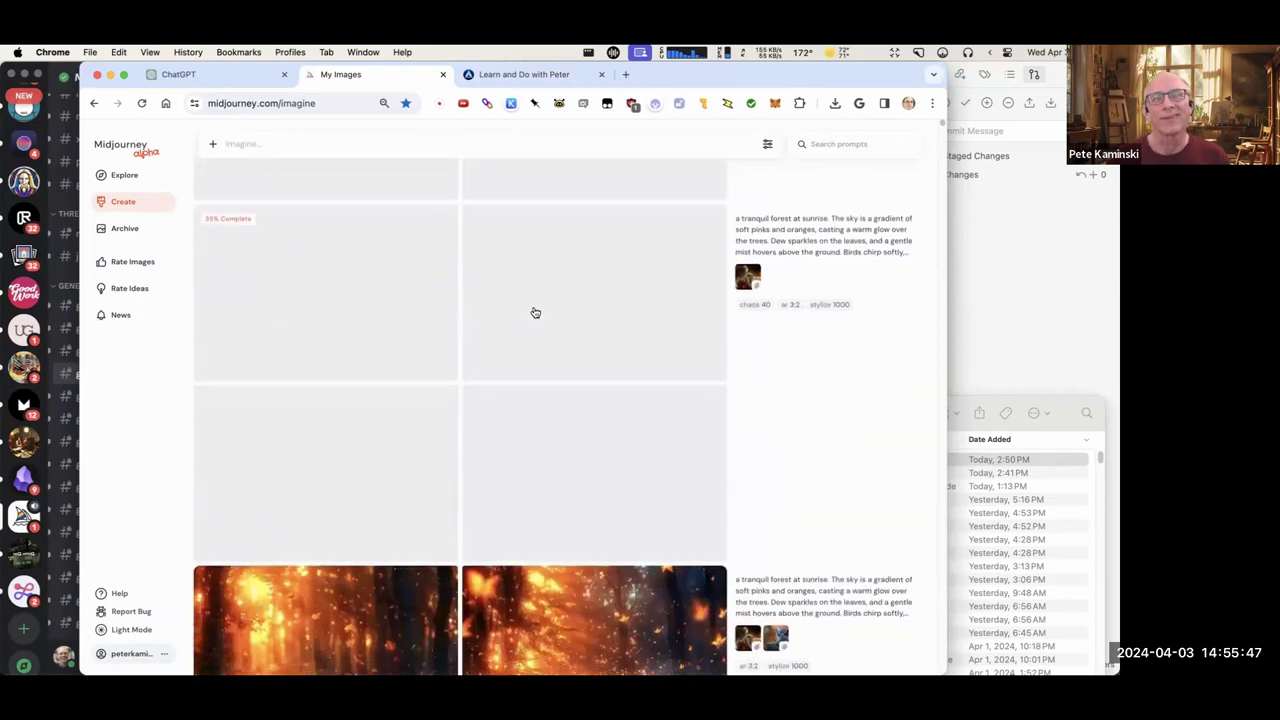
pyautogui.scroll(-1, 535, 320)
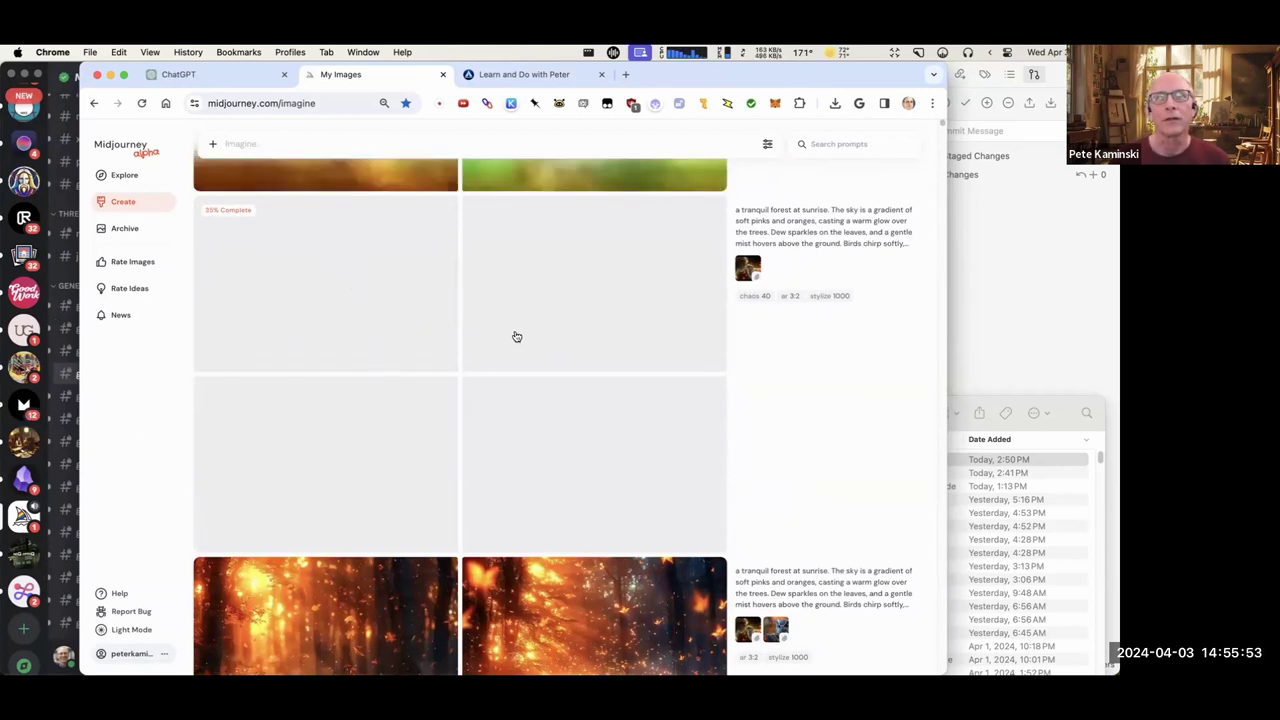
pyautogui.scroll(5, 498, 346)
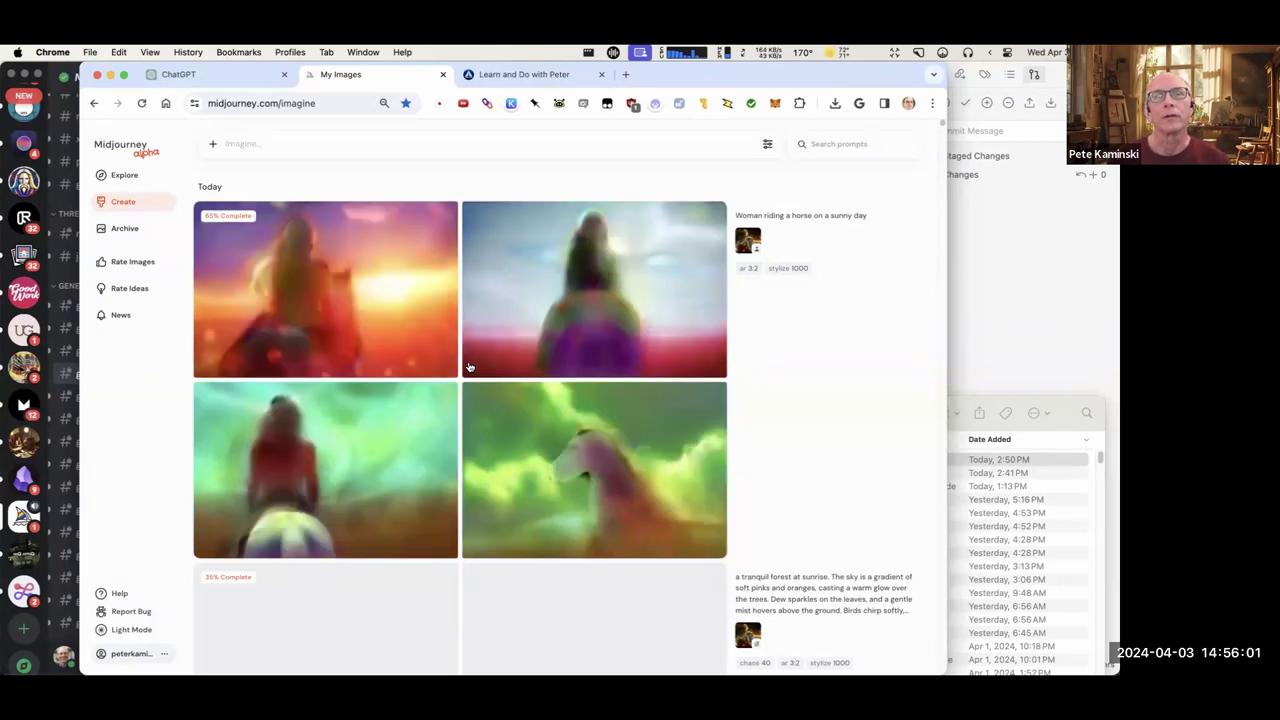
pyautogui.scroll(-1, 469, 367)
pyautogui.scroll(-2, 469, 367)
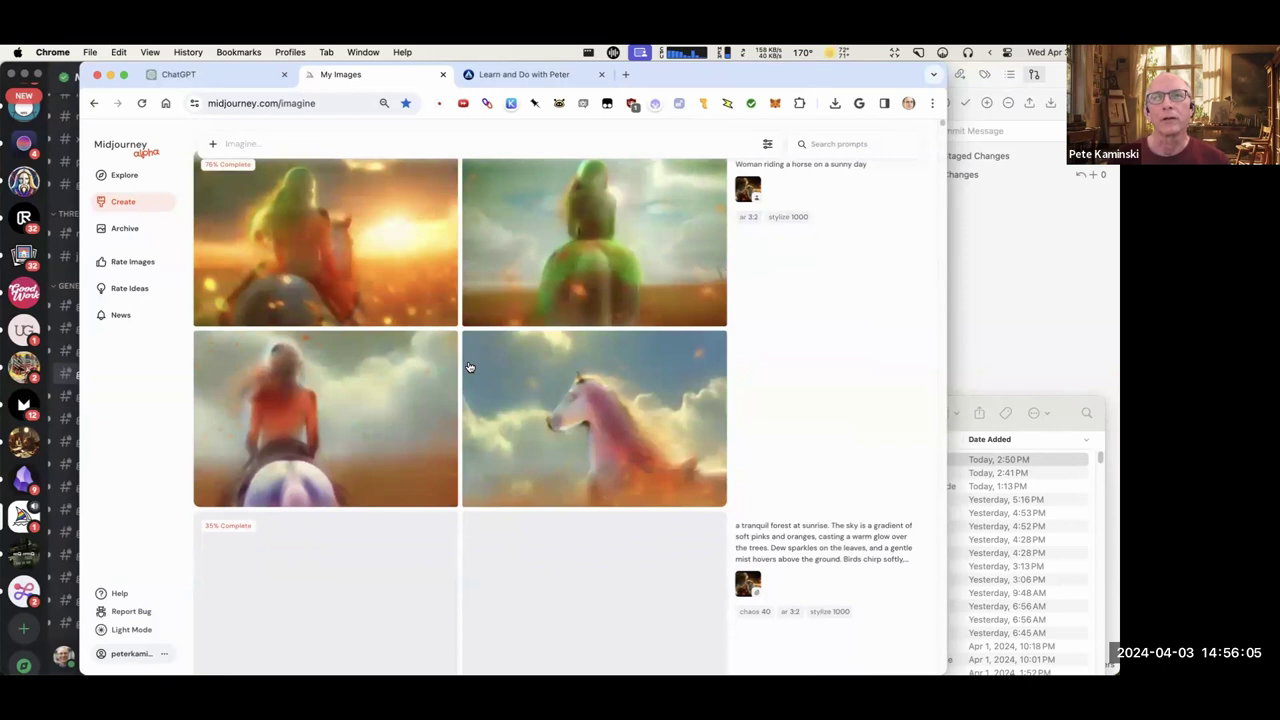
pyautogui.scroll(-1, 469, 367)
pyautogui.scroll(-5, 469, 367)
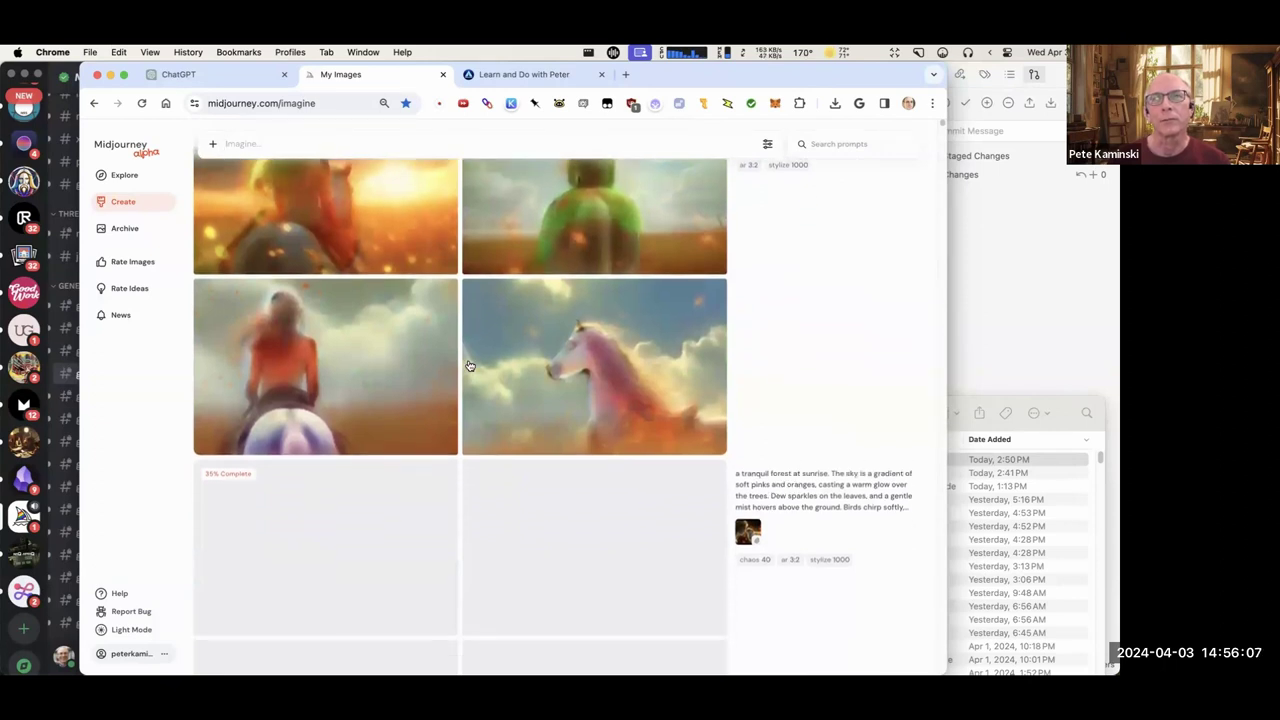
pyautogui.scroll(-8, 469, 367)
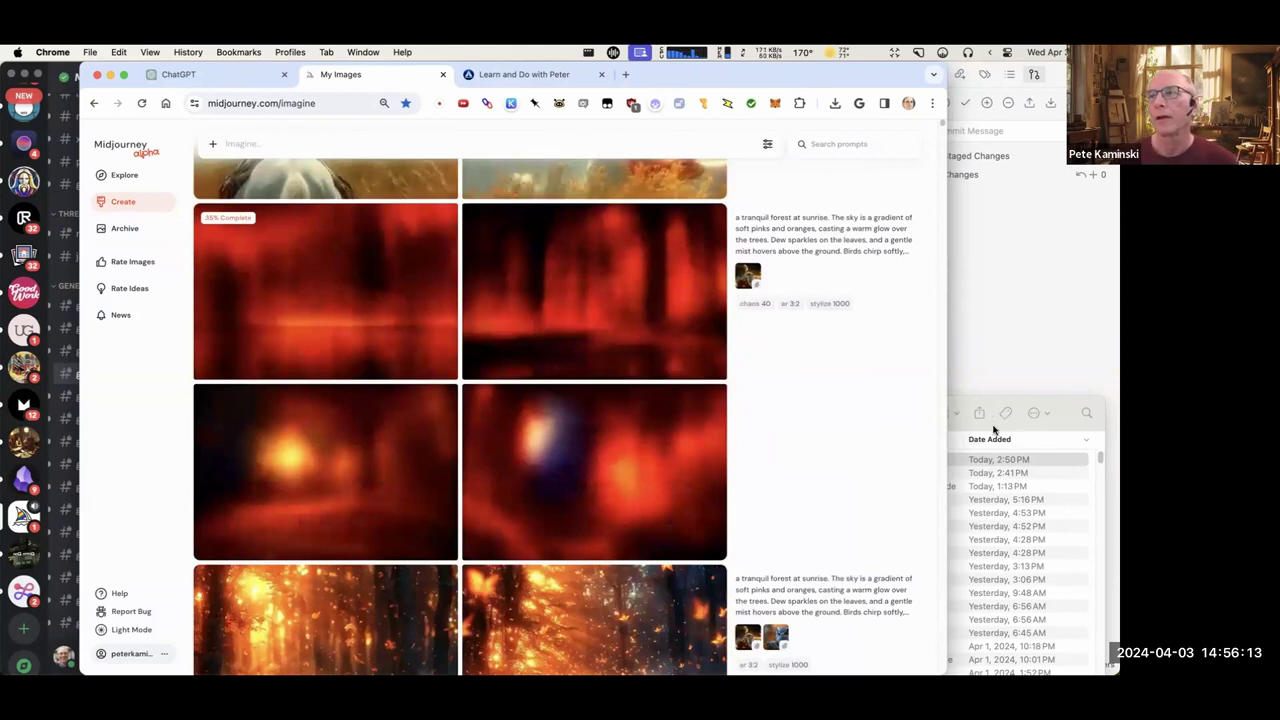
pyautogui.moveTo(816, 407)
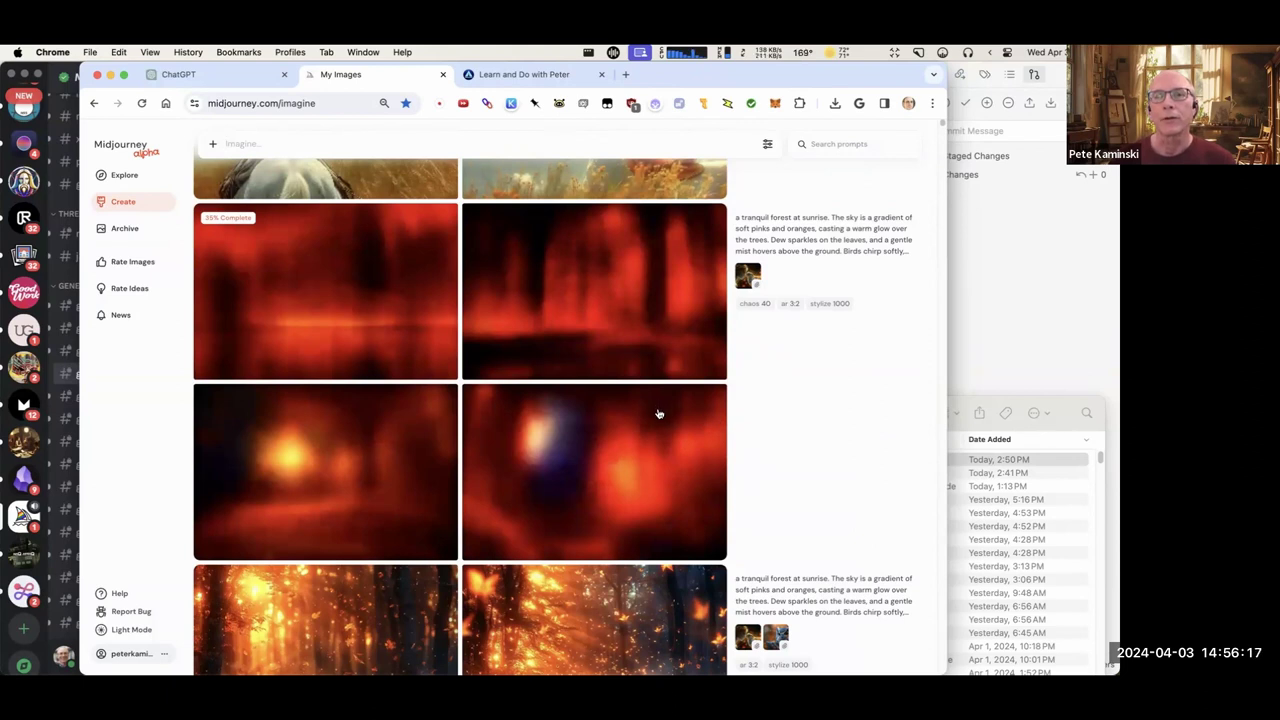
pyautogui.moveTo(843, 452)
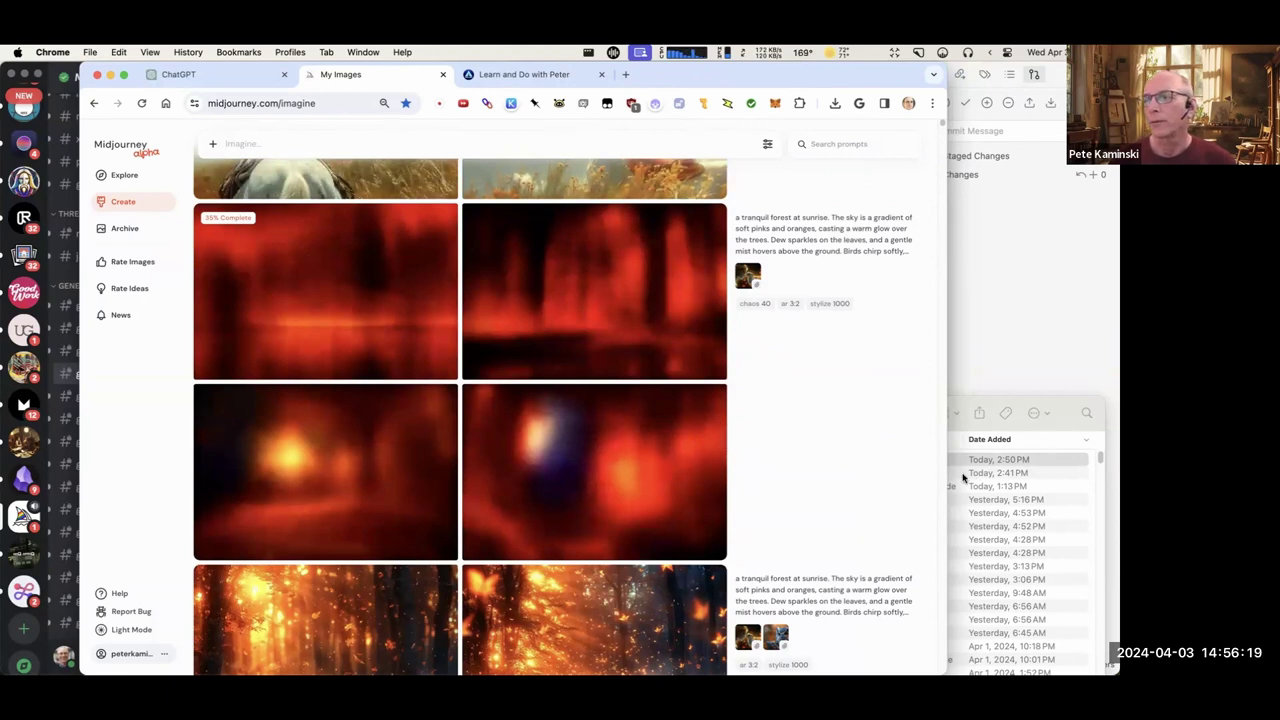
pyautogui.moveTo(906, 471)
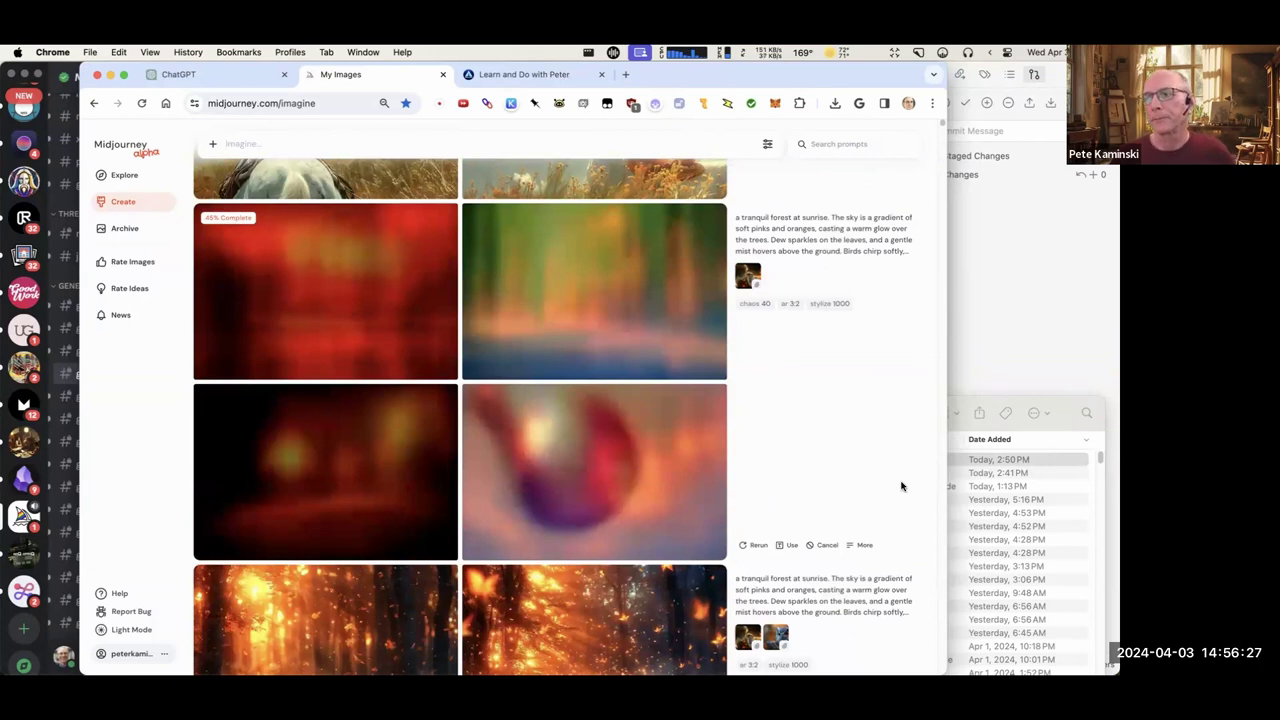
# View the new "Woman riding a horse on a sunny day" images enlarged, one after another.
pyautogui.scroll(3, 560, 515)
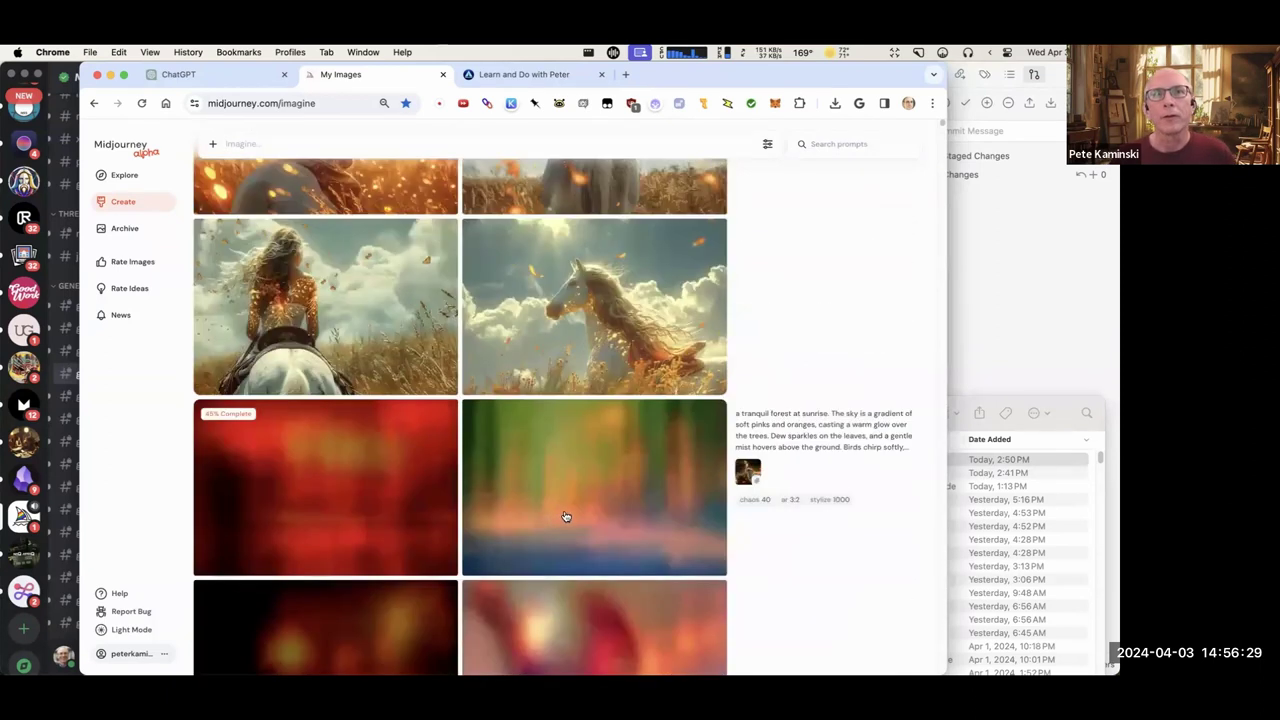
pyautogui.scroll(3, 565, 516)
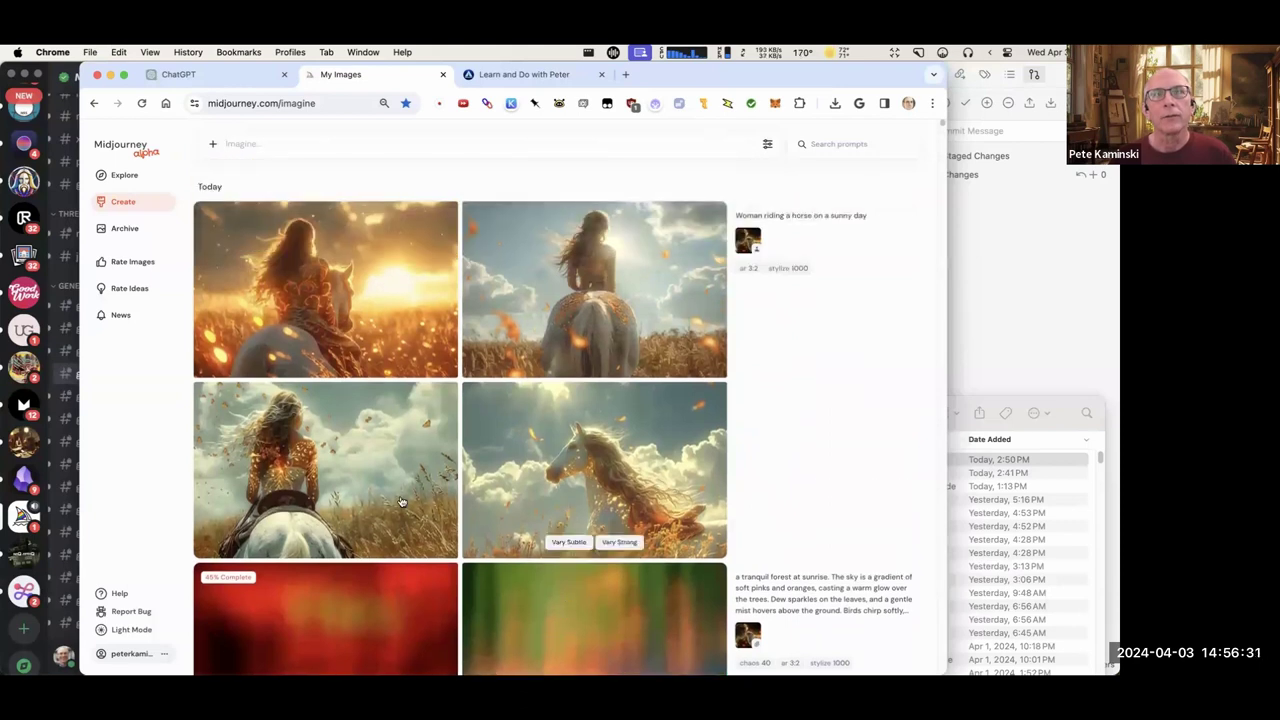
pyautogui.click(320, 446)
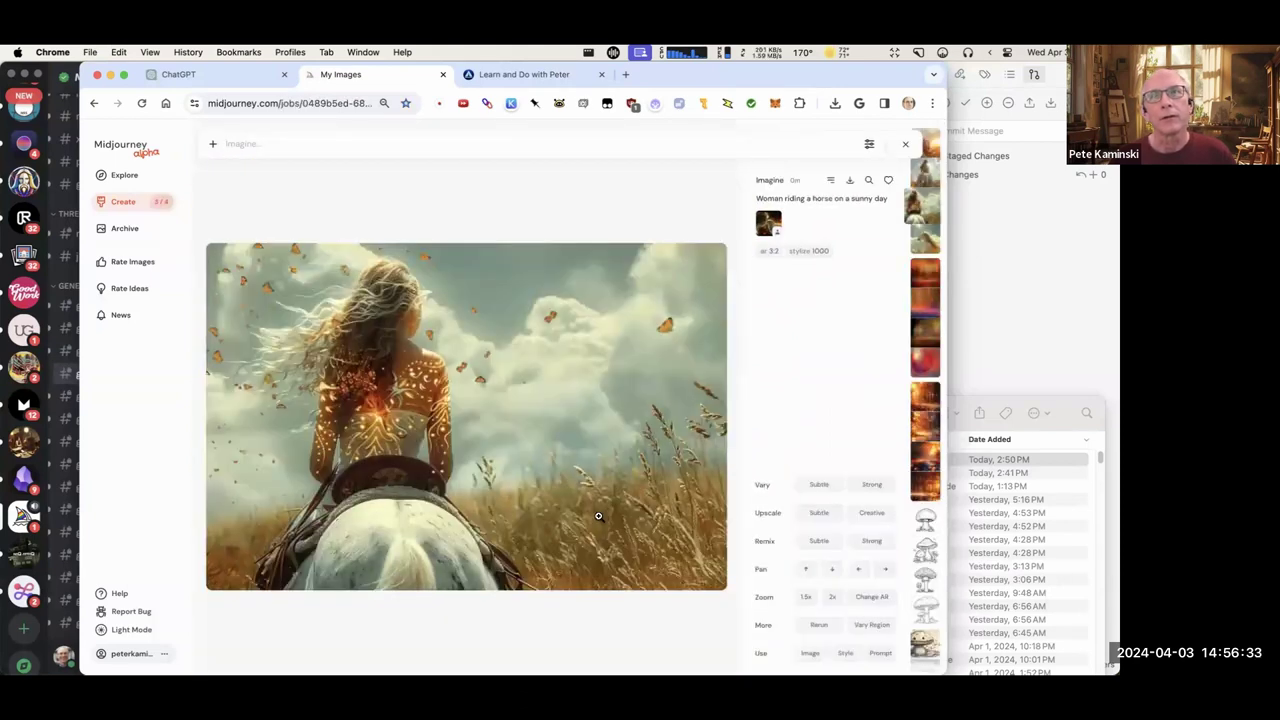
pyautogui.press('Up')
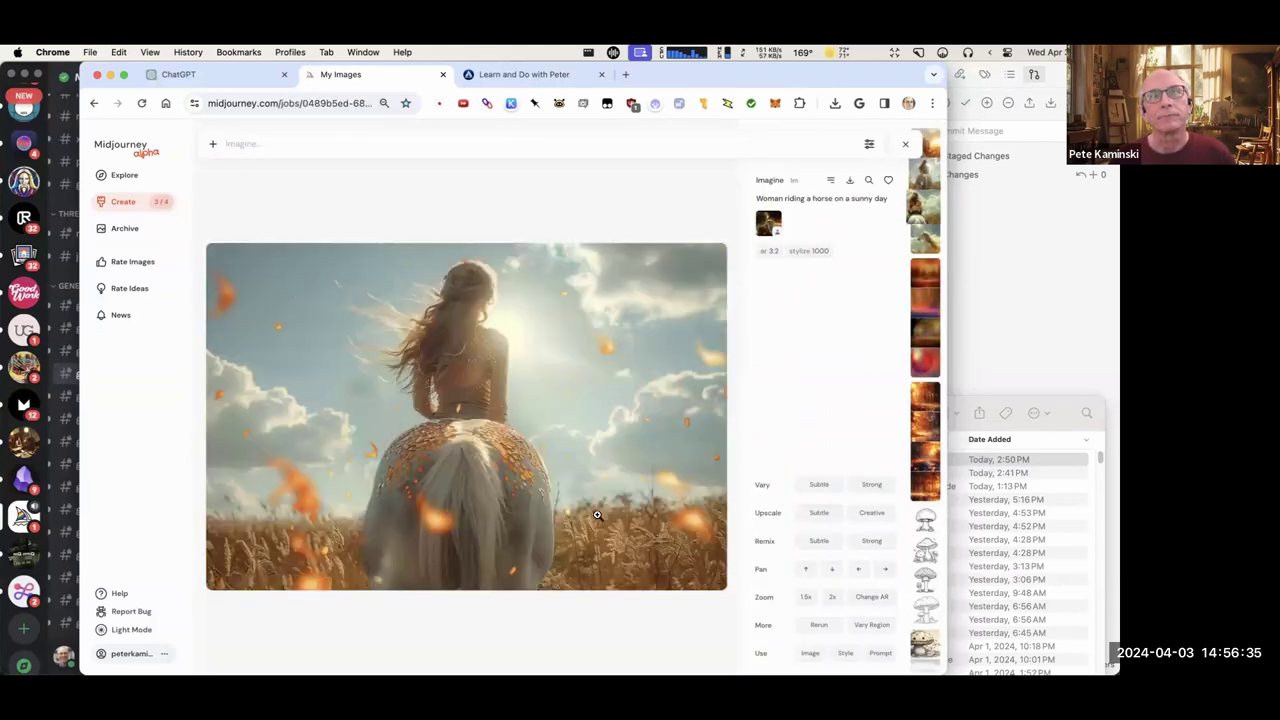
pyautogui.press('Up')
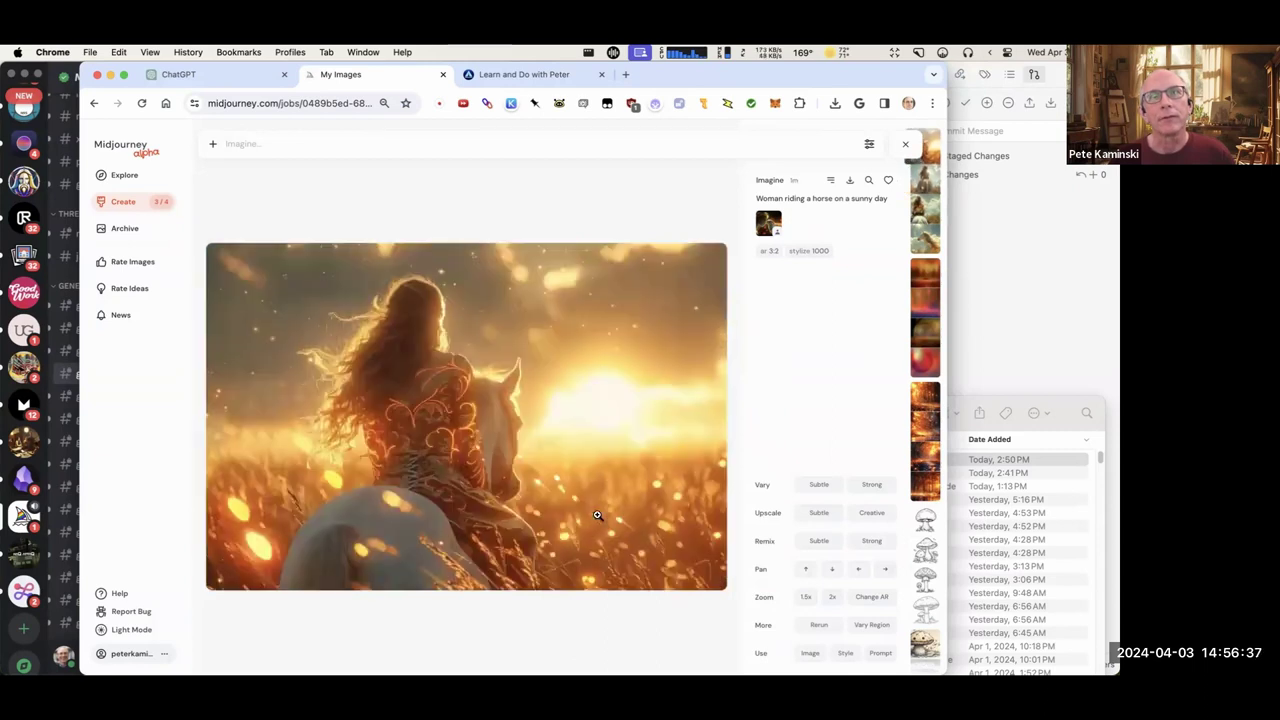
pyautogui.press('Up')
pyautogui.press('Up')
pyautogui.press('Up')
pyautogui.press('Down')
pyautogui.press('Up')
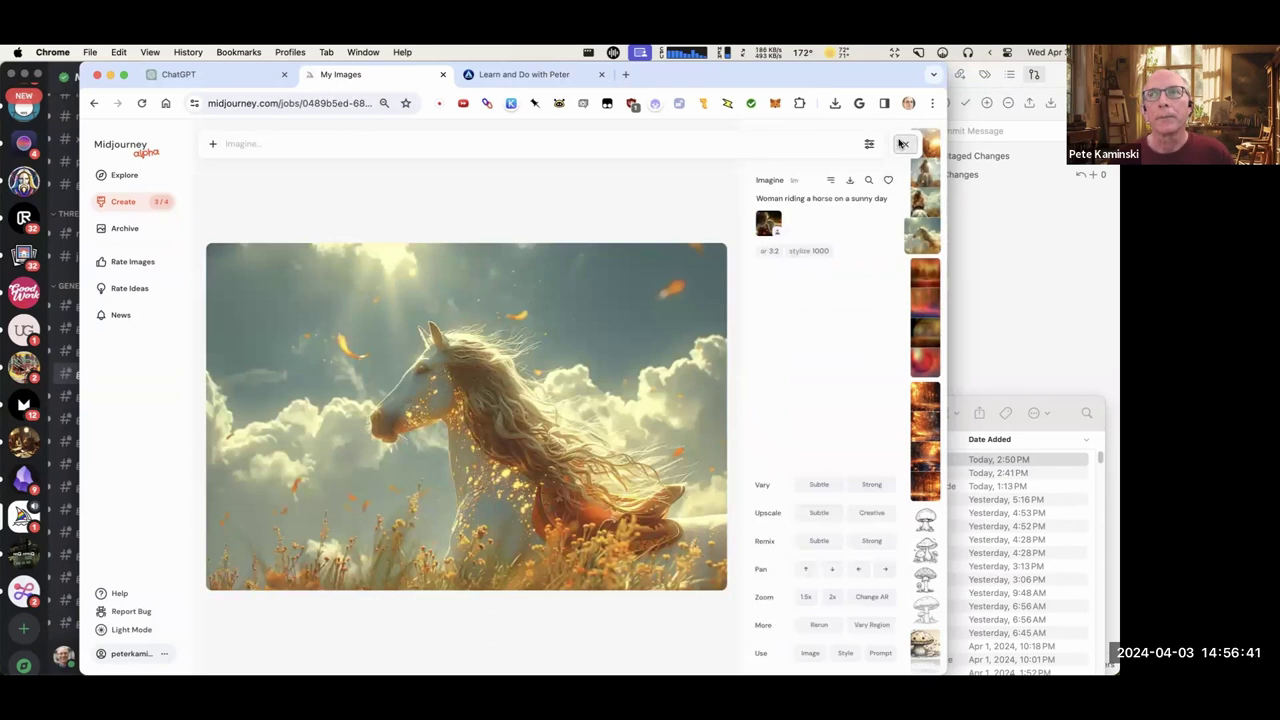
# Return from the enlarged horse image to the created images and check the tranquil forest set's rendering progress.
pyautogui.click(905, 144)
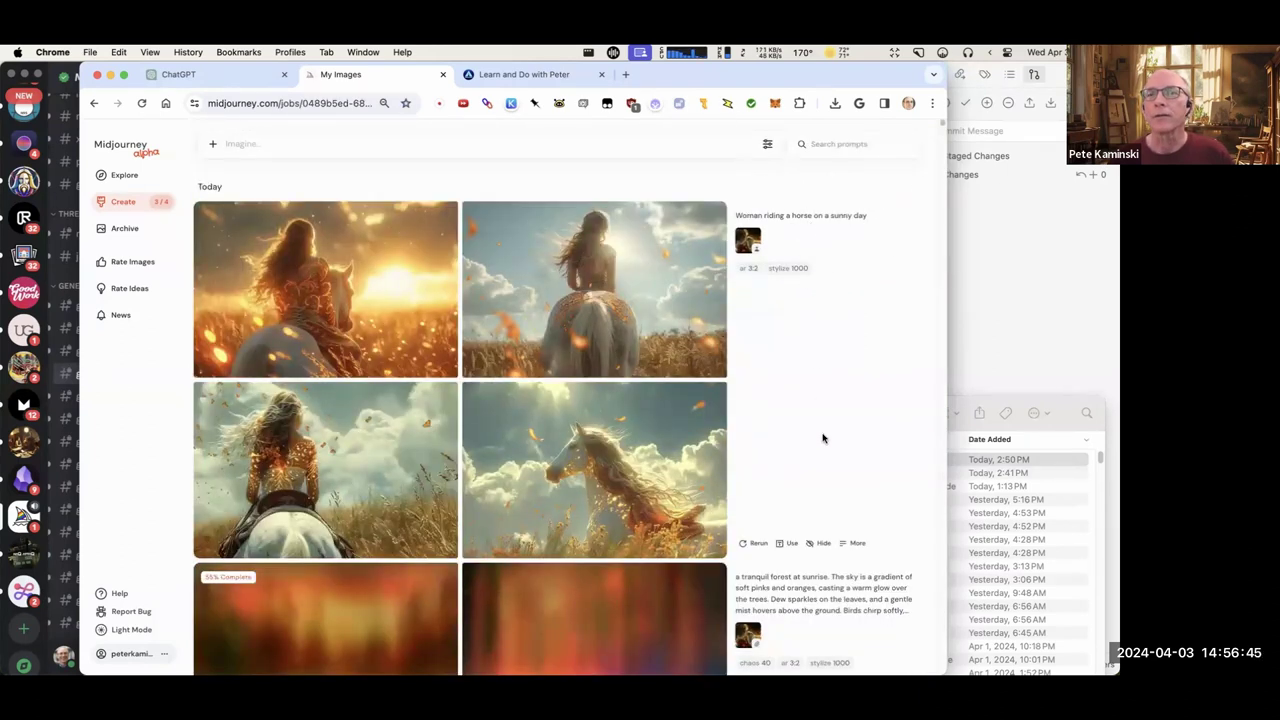
pyautogui.scroll(-1, 754, 428)
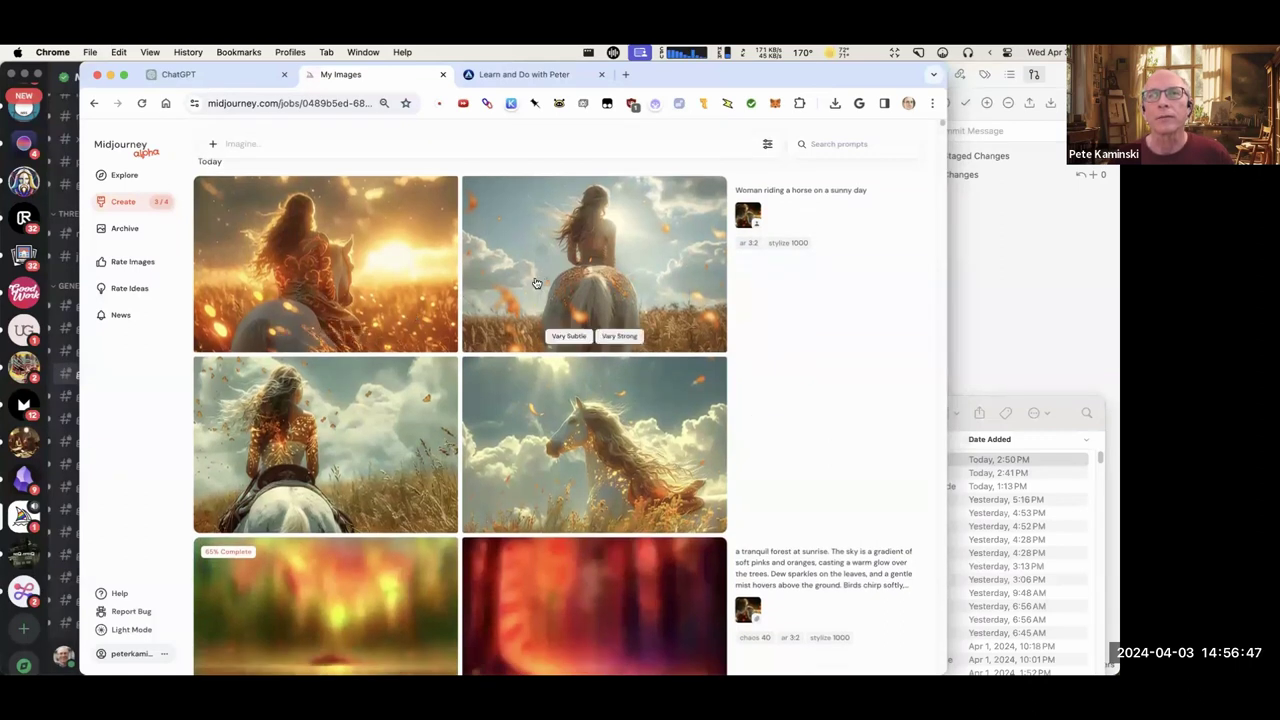
pyautogui.scroll(-2, 655, 330)
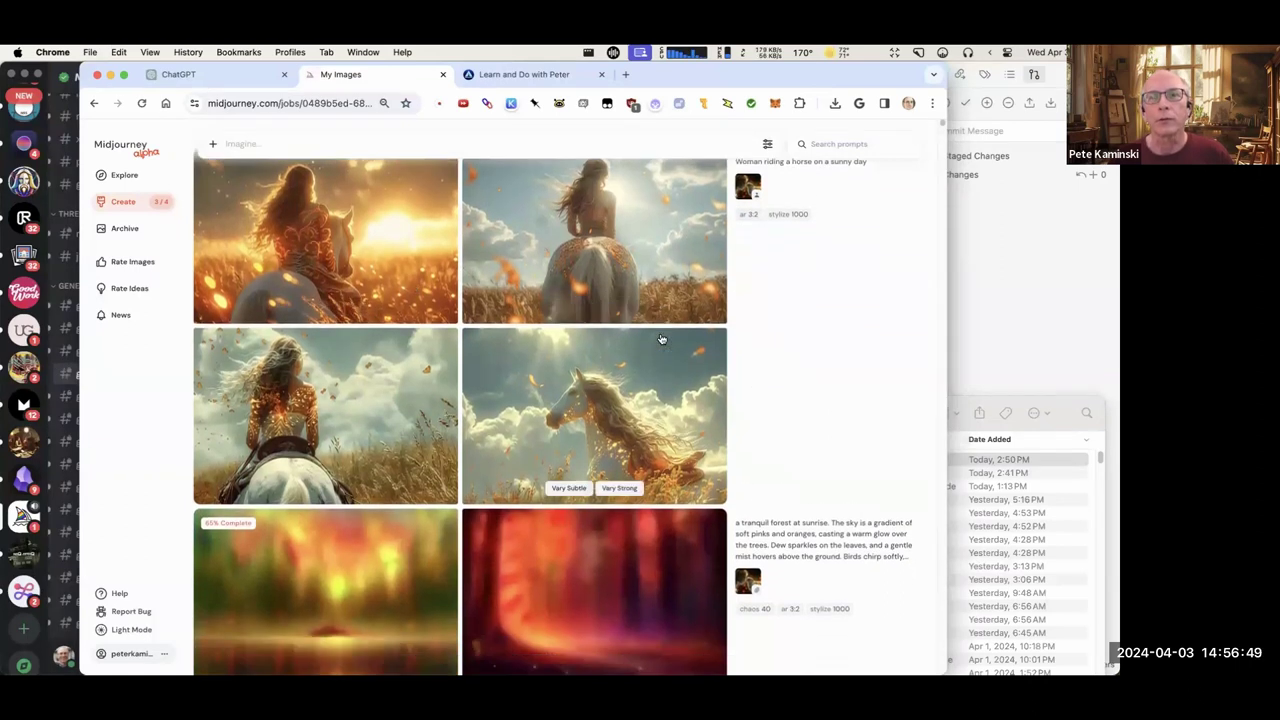
pyautogui.scroll(-6, 662, 339)
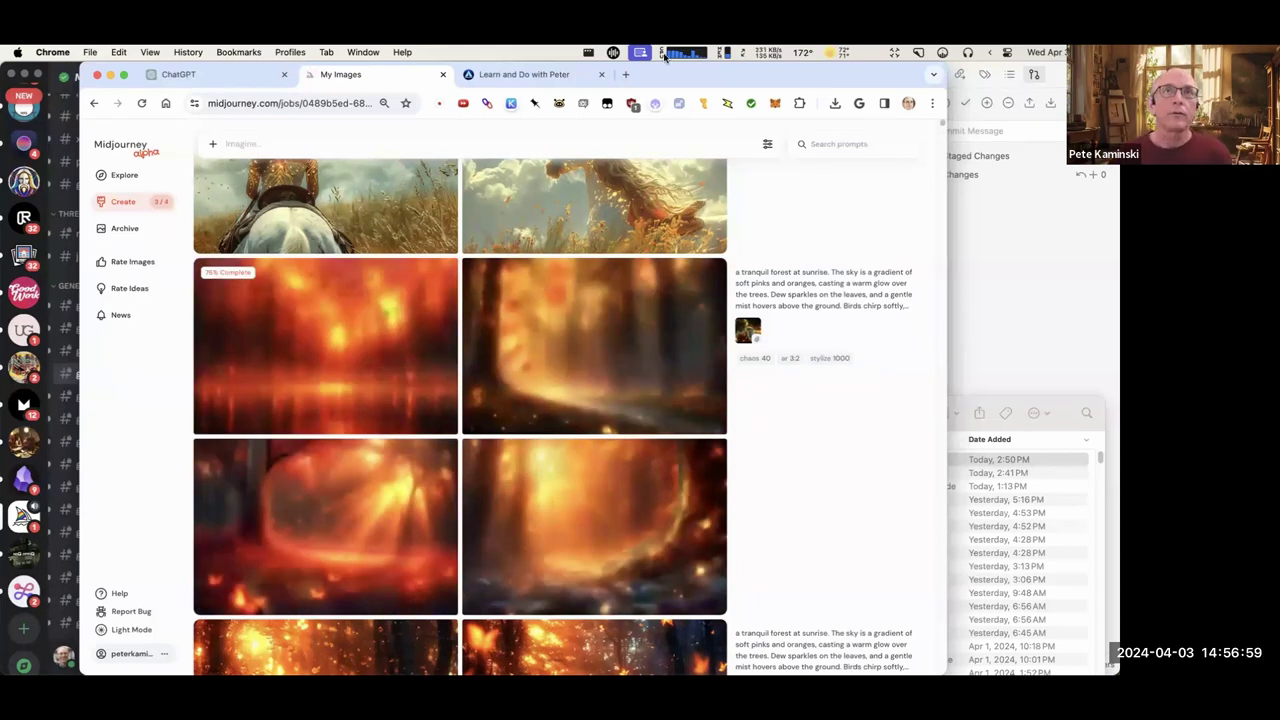
# Switch to the HackMD "Learn and Do" session notes for 2024-04-03 in the other browser window and widen that window.
pyautogui.moveTo(695, 82); pyautogui.dragTo(789, 91)
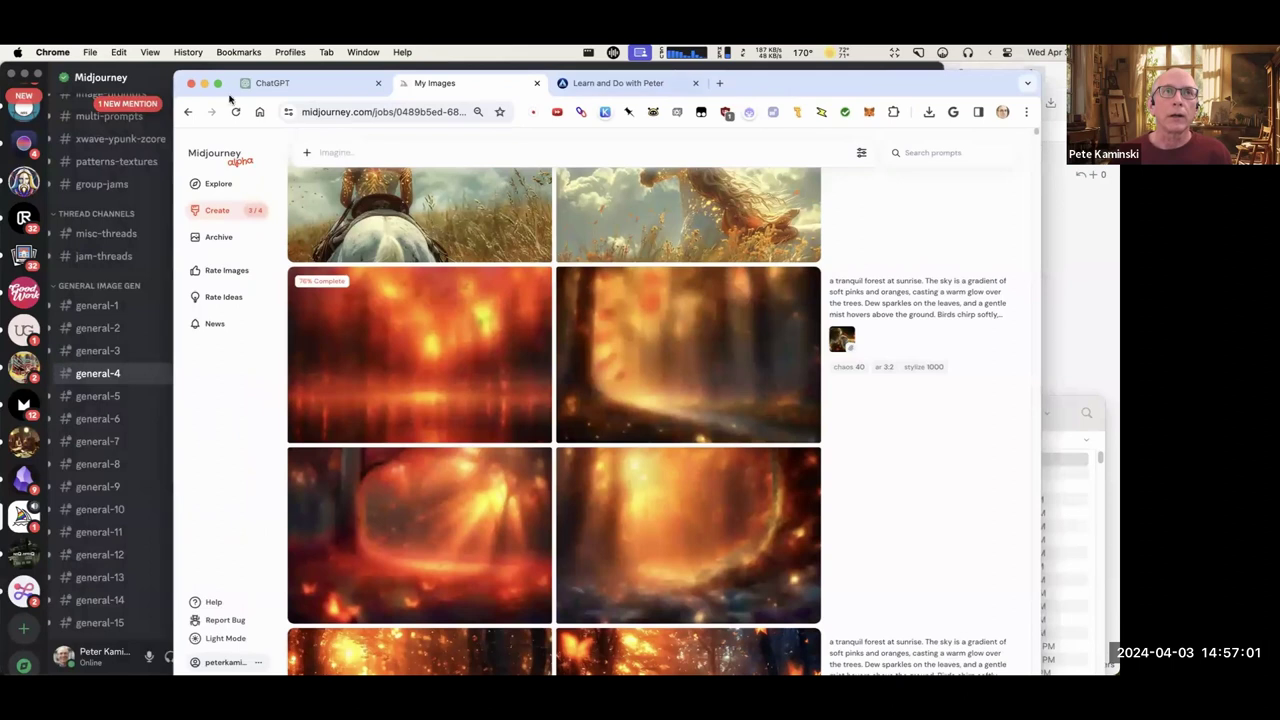
pyautogui.click(8, 77)
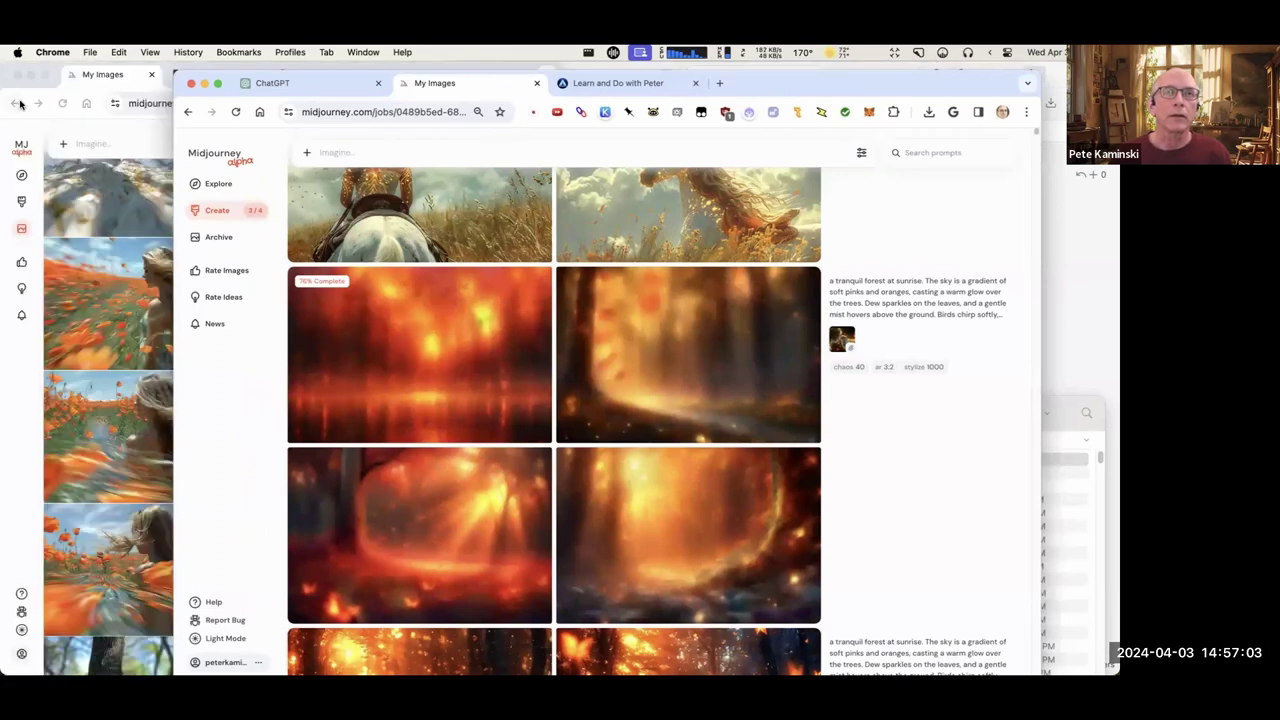
pyautogui.click(103, 81)
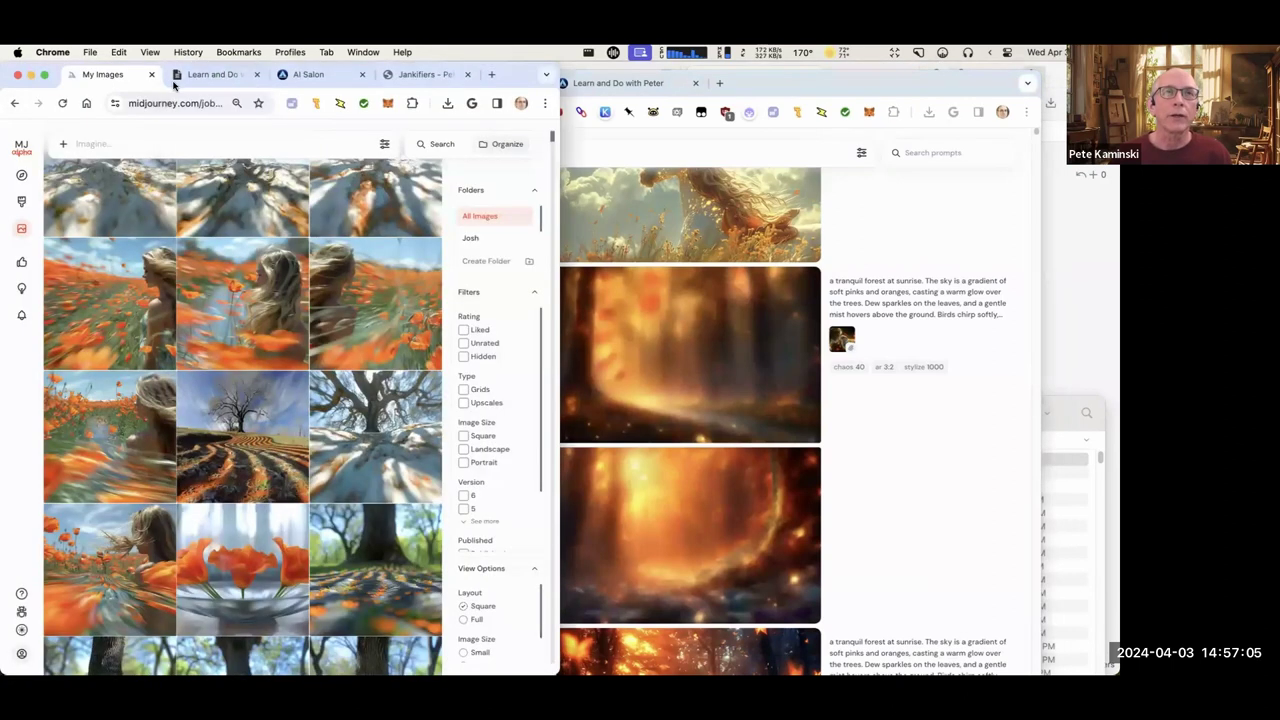
pyautogui.click(210, 76)
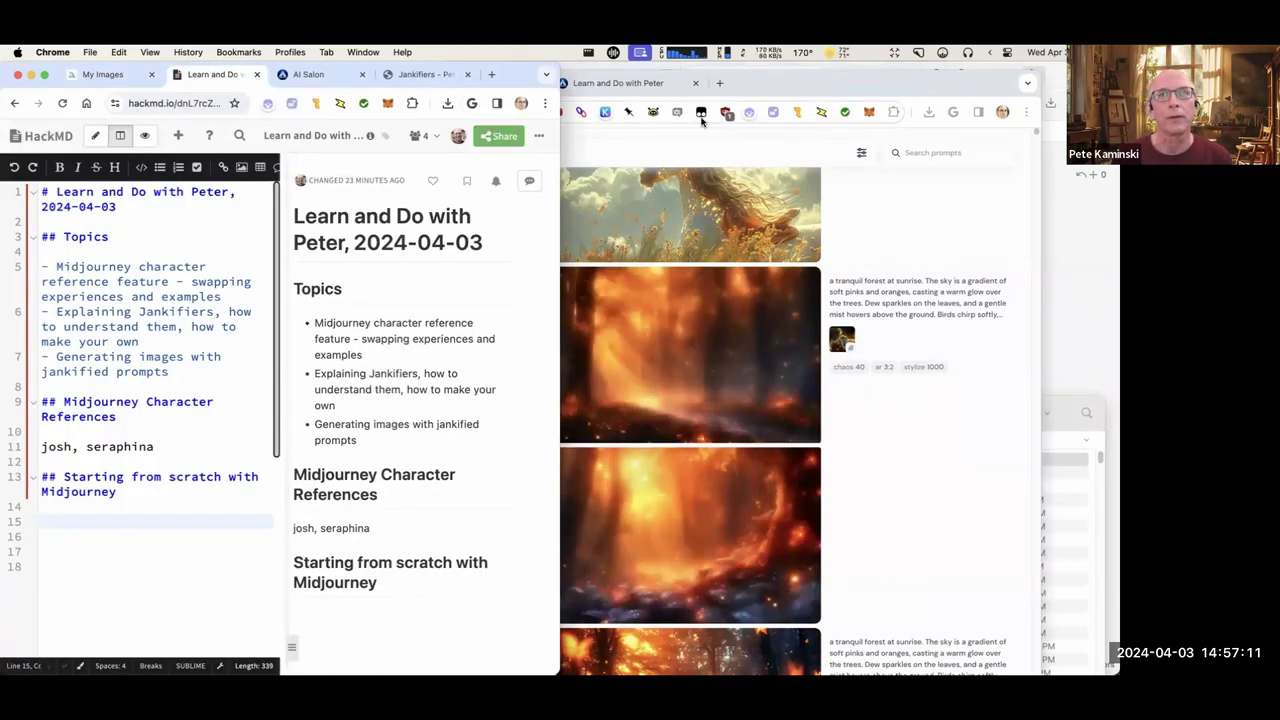
pyautogui.moveTo(773, 87); pyautogui.dragTo(836, 96)
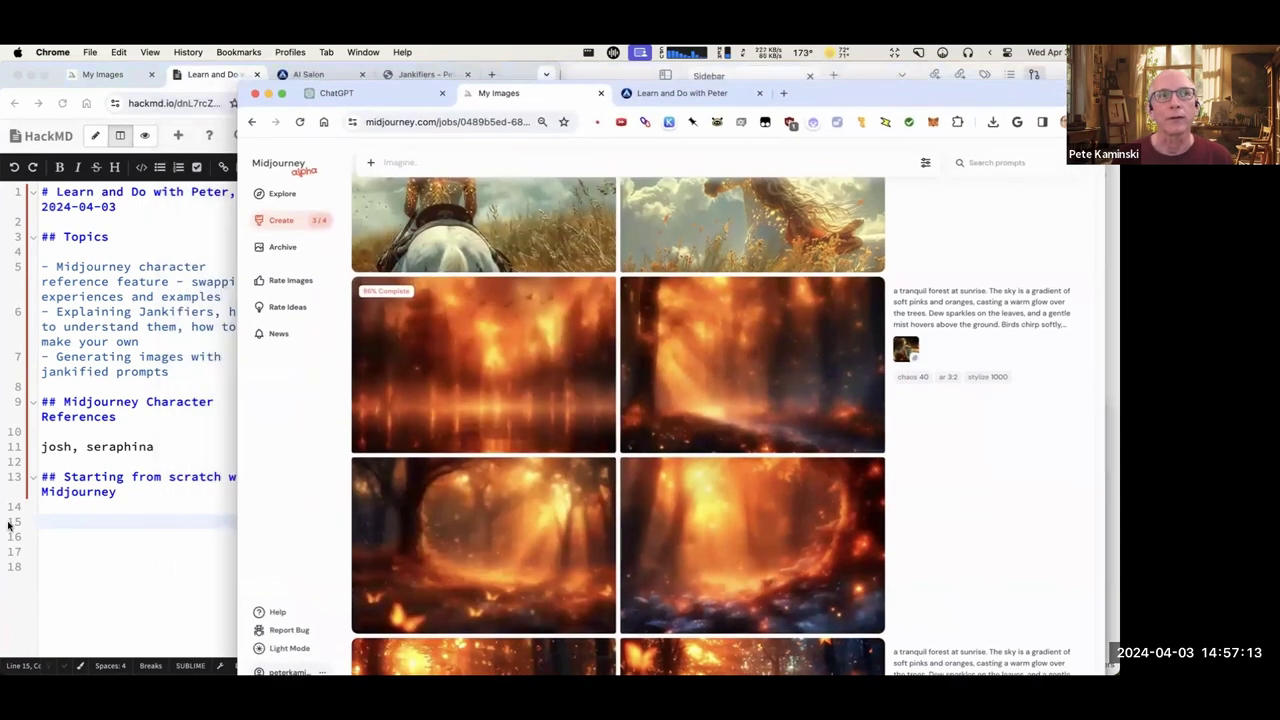
pyautogui.click(167, 505)
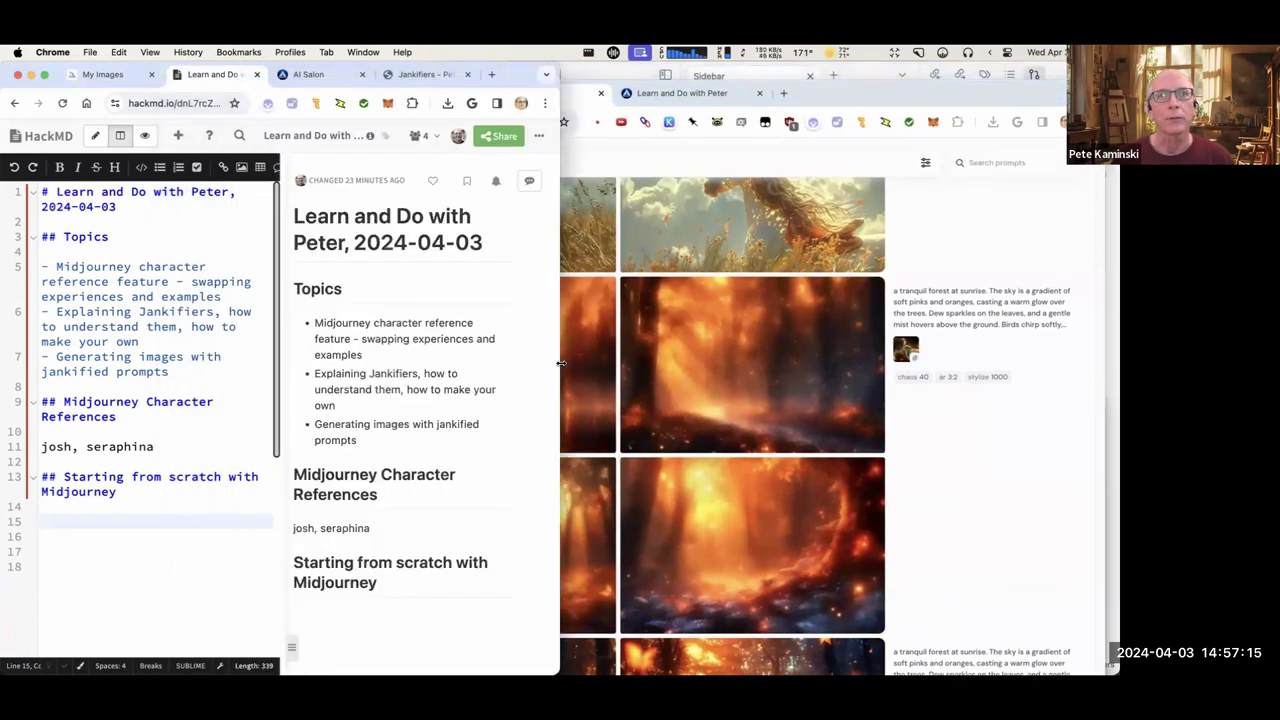
pyautogui.moveTo(621, 360); pyautogui.dragTo(835, 365)
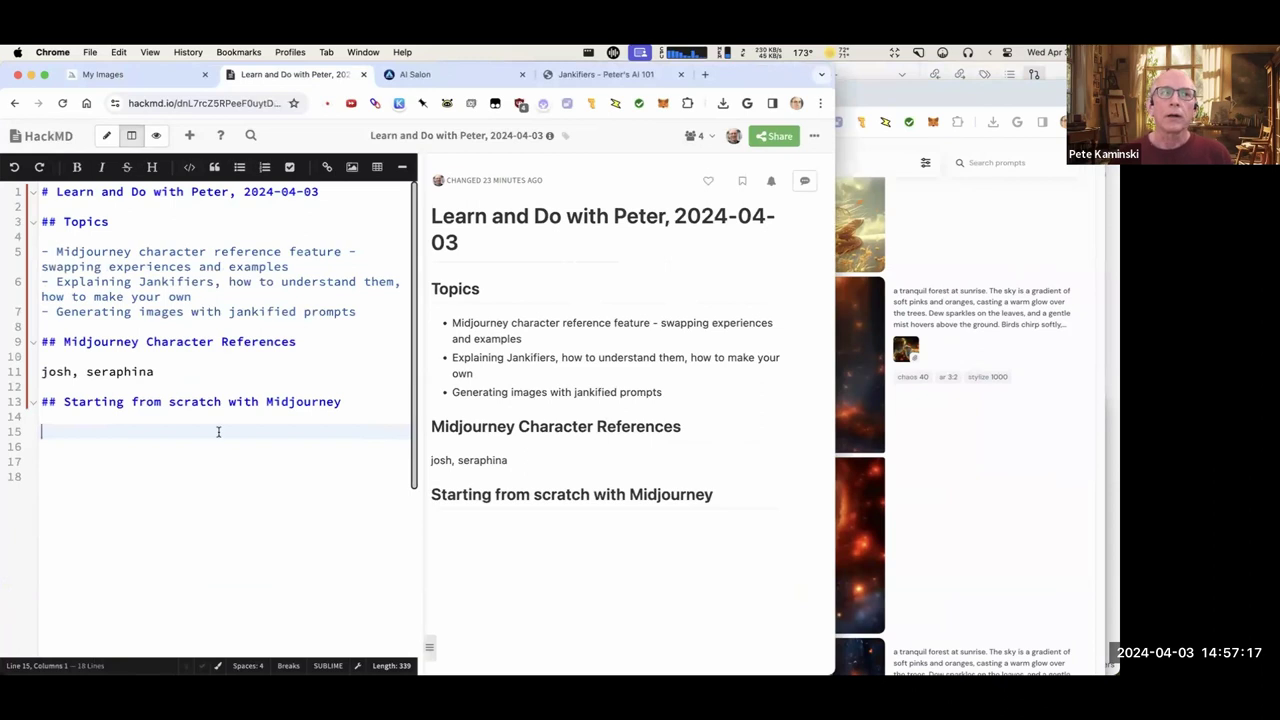
# Add a second-level Markdown heading "Jankifiers" below the "Starting from scratch with Midjourney" heading.
pyautogui.write('## Jnak')
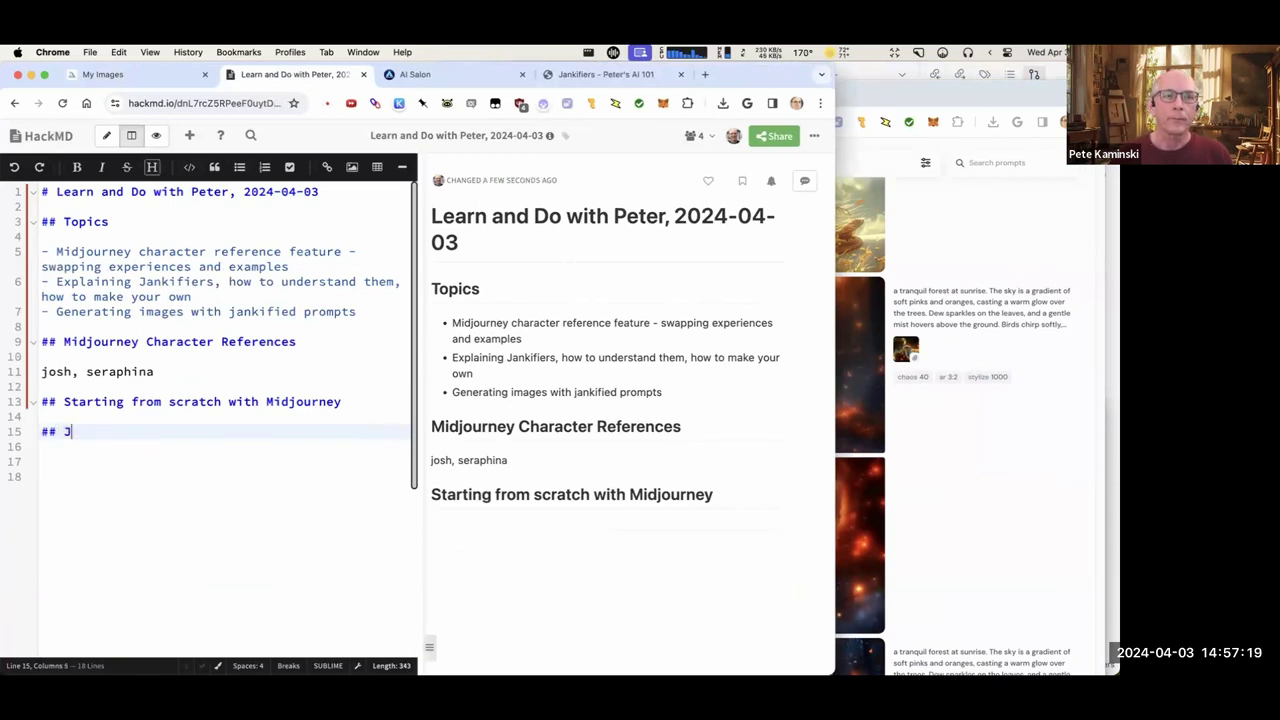
pyautogui.press('BackSpace')
pyautogui.press('BackSpace')
pyautogui.press('BackSpace')
pyautogui.write('ankifiers')
pyautogui.press('Return')
pyautogui.press('Return')
# Add the bullet "files, local to your computer, documents, images, spreadsheets" under the Jankifiers heading.
pyautogui.write('-')
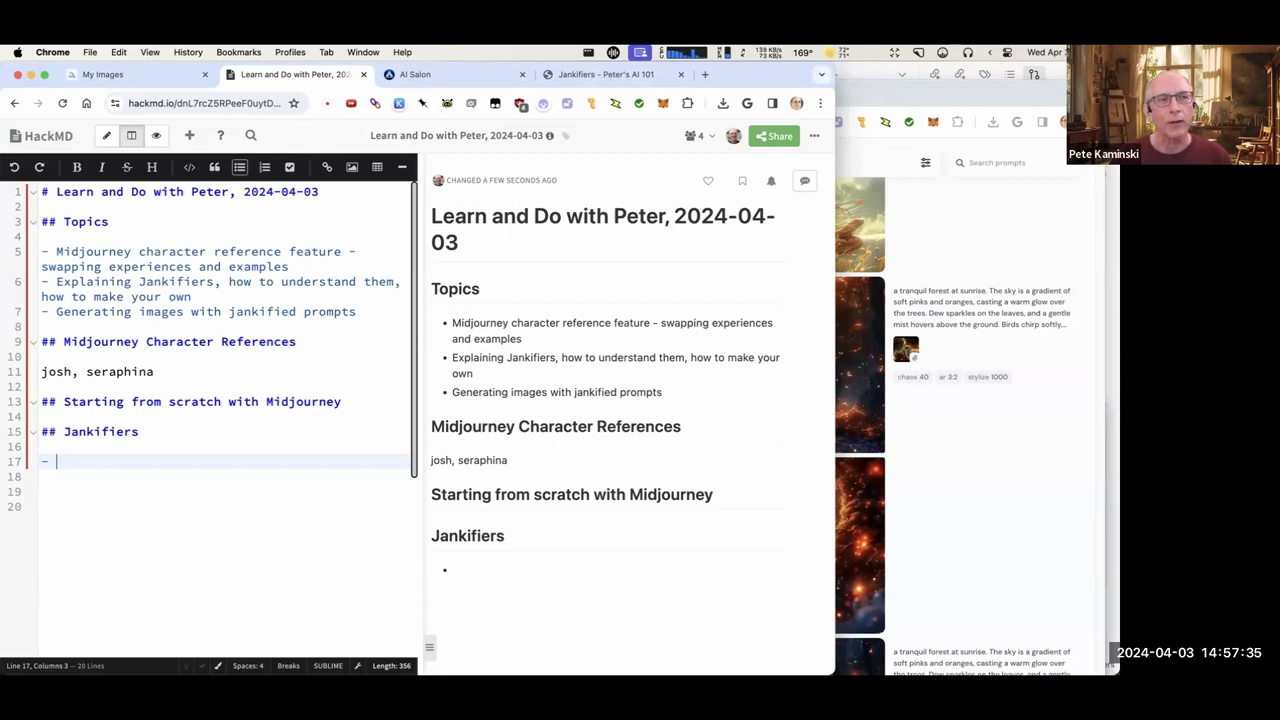
pyautogui.write('files')
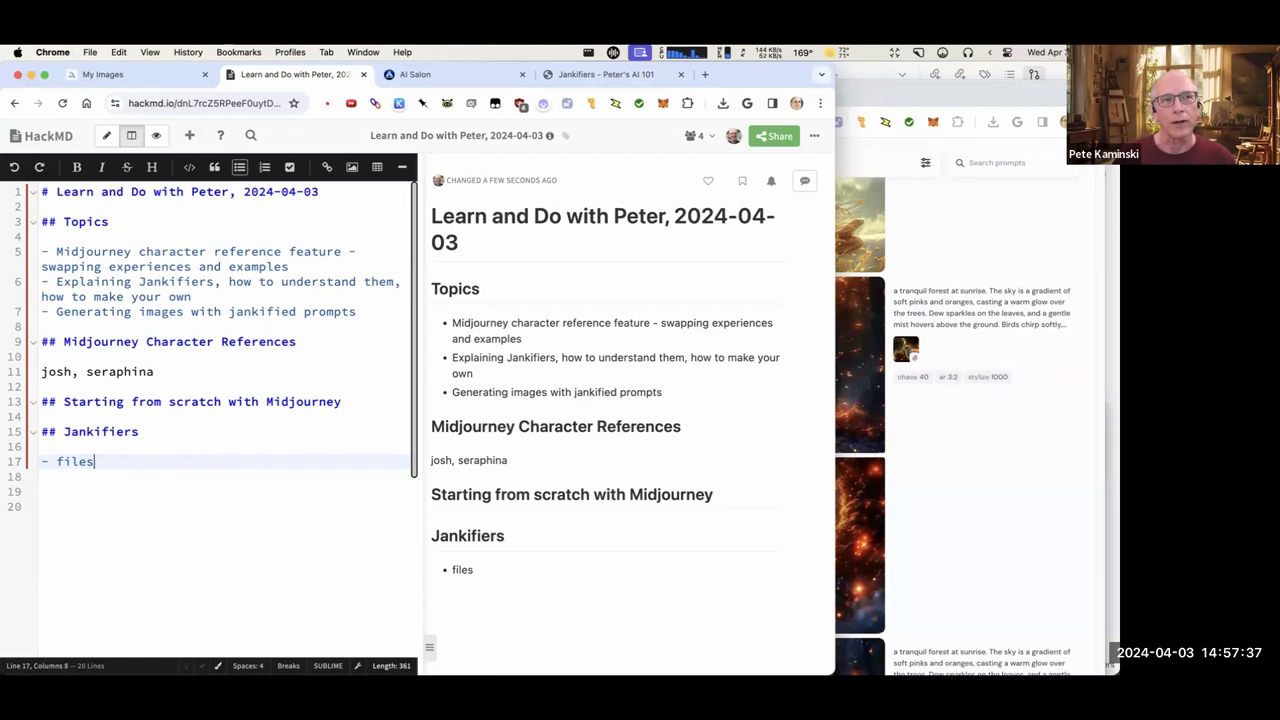
pyautogui.write(', local')
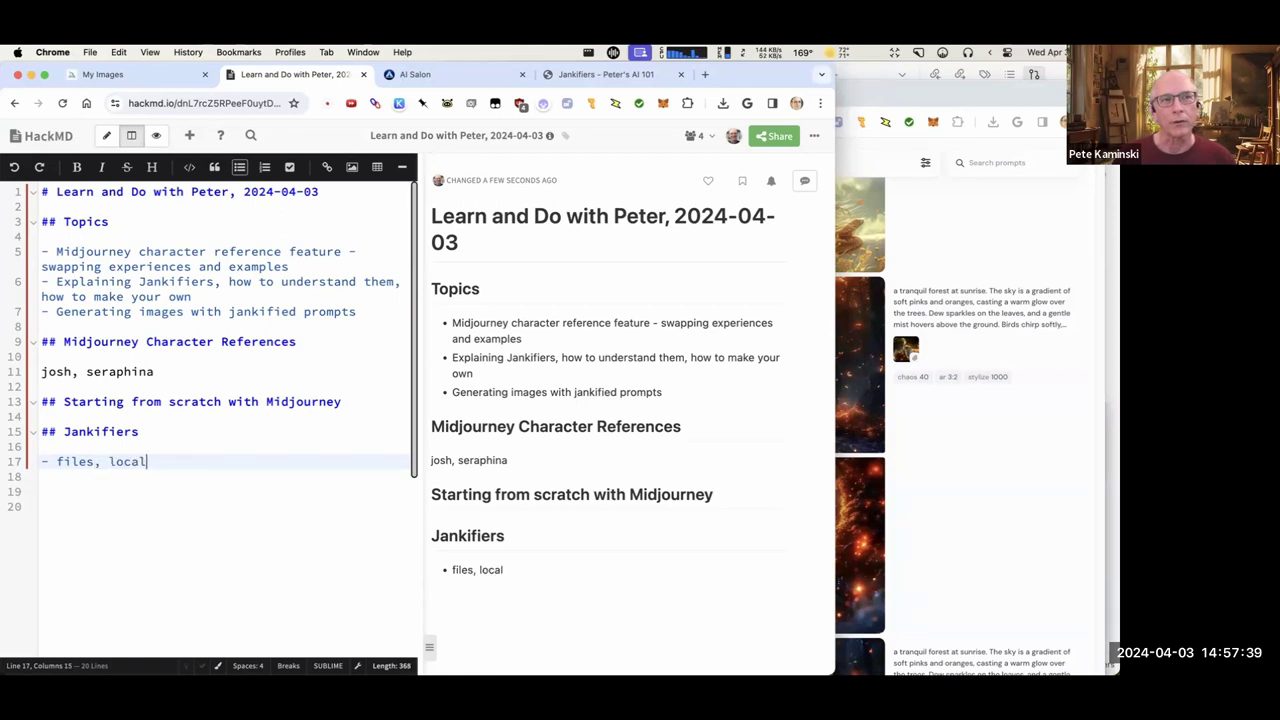
pyautogui.write(' to ')
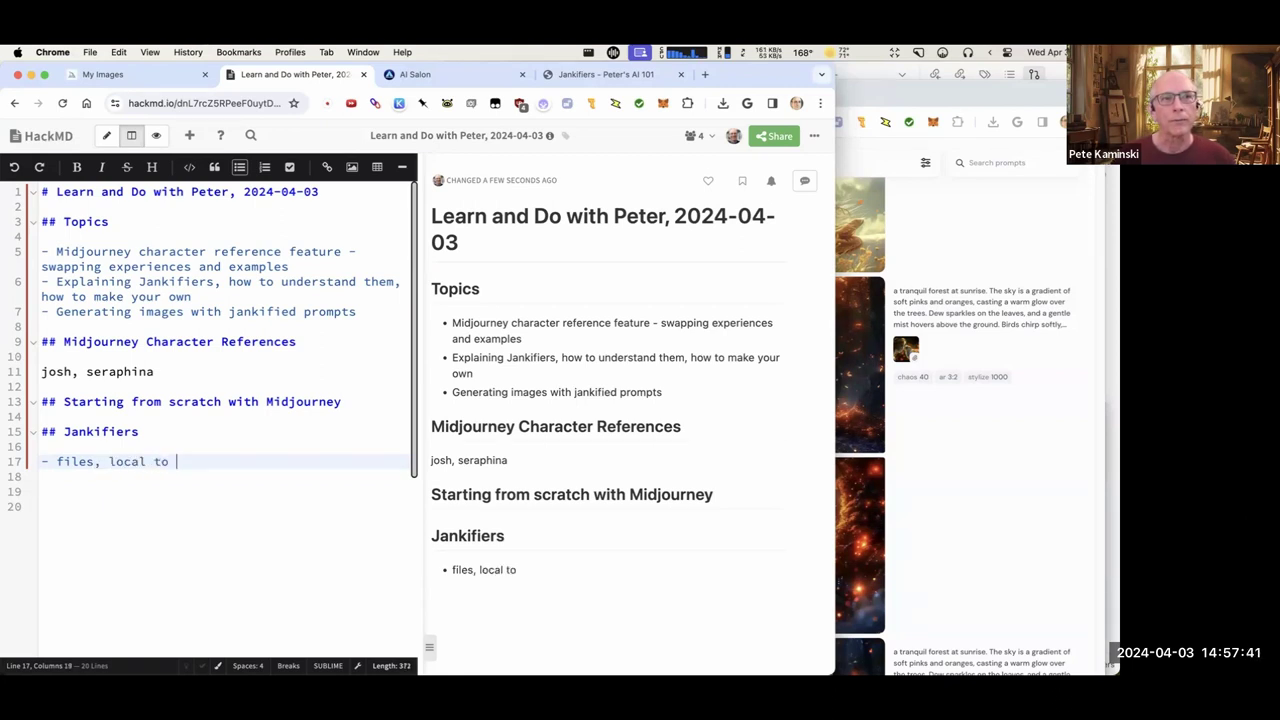
pyautogui.write('you  computer, som')
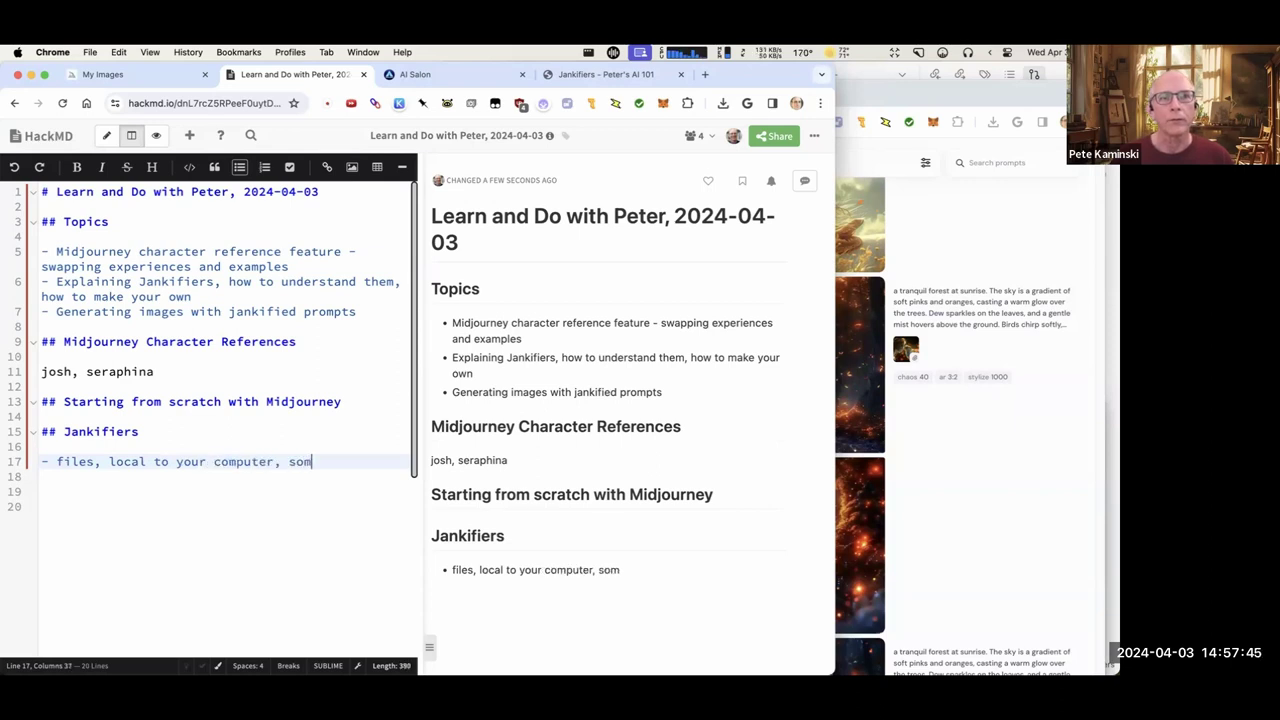
pyautogui.press('BackSpace')
pyautogui.press('BackSpace')
pyautogui.press('BackSpace')
pyautogui.write('documen')
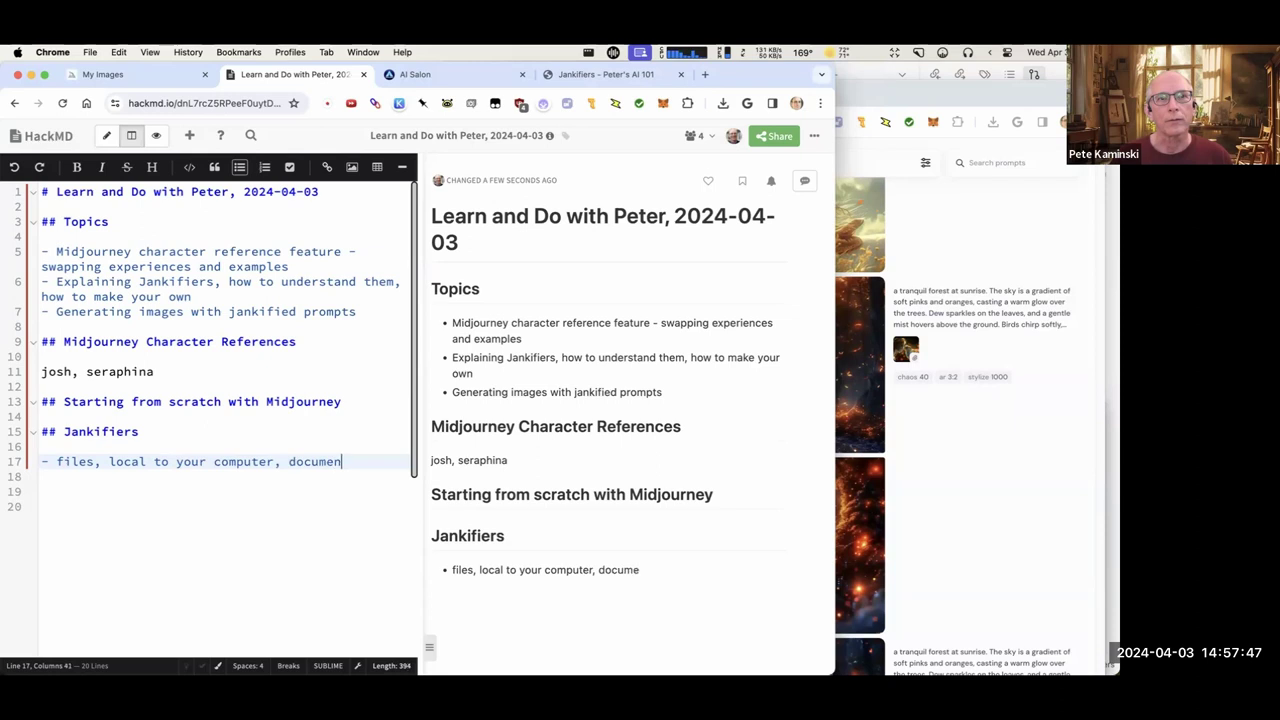
pyautogui.write('ts, images')
pyautogui.write(', spreadsh')
pyautogui.write('eet')
pyautogui.press('BackSpace')
pyautogui.write('ets')
# Add two more Jankifiers bullets reading "text file" and "some text files can be HTML".
pyautogui.press('Return')
pyautogui.write('tes')
pyautogui.press('BackSpace')
pyautogui.write('xt files')
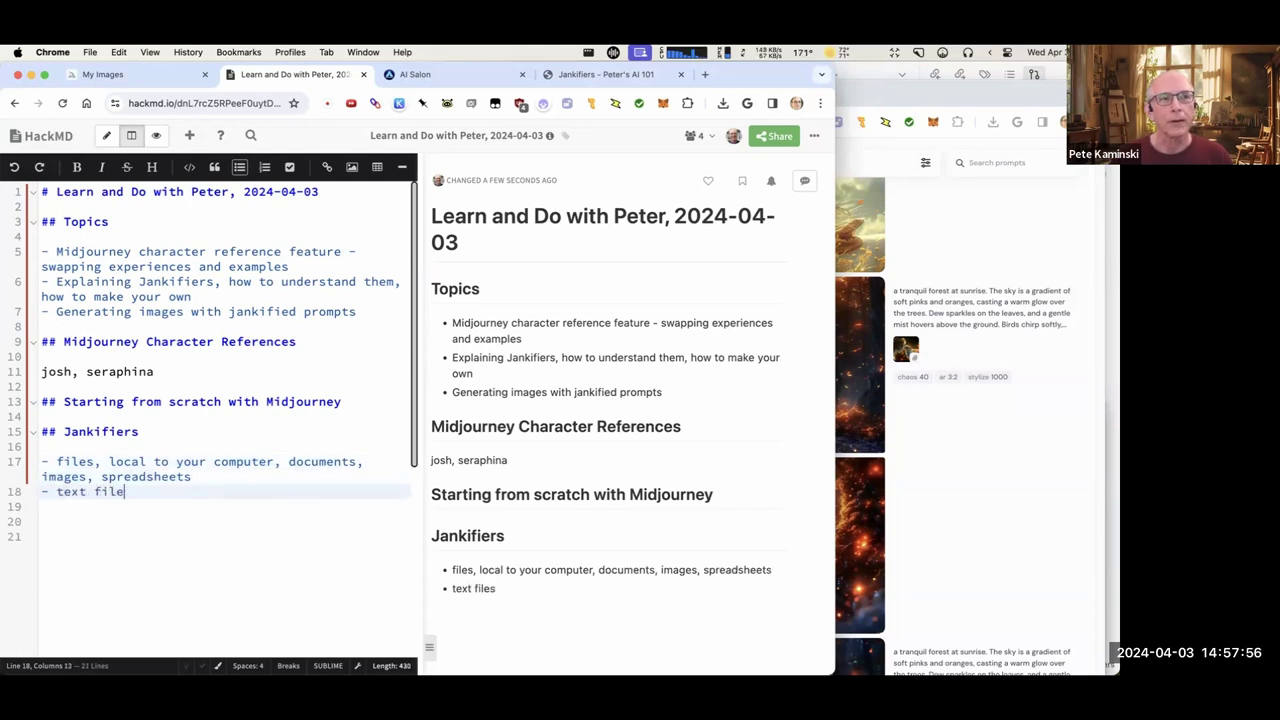
pyautogui.press('Return')
pyautogui.write('some te')
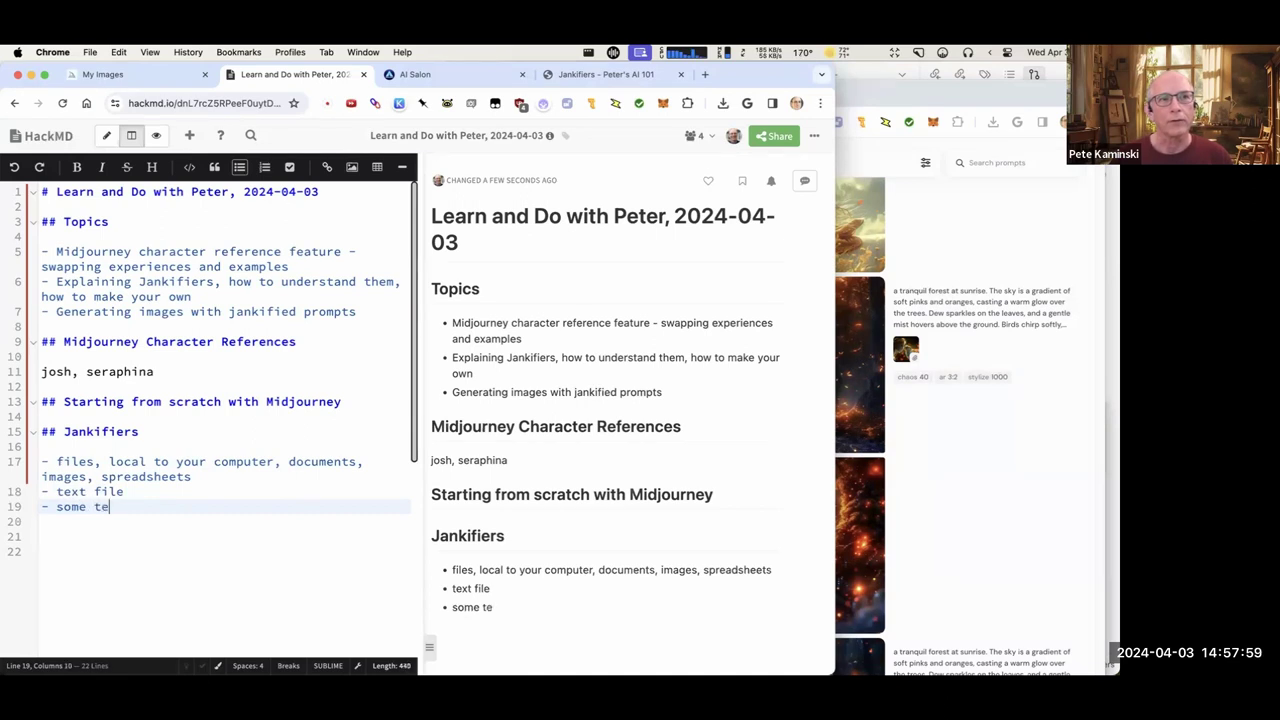
pyautogui.write('xt files ')
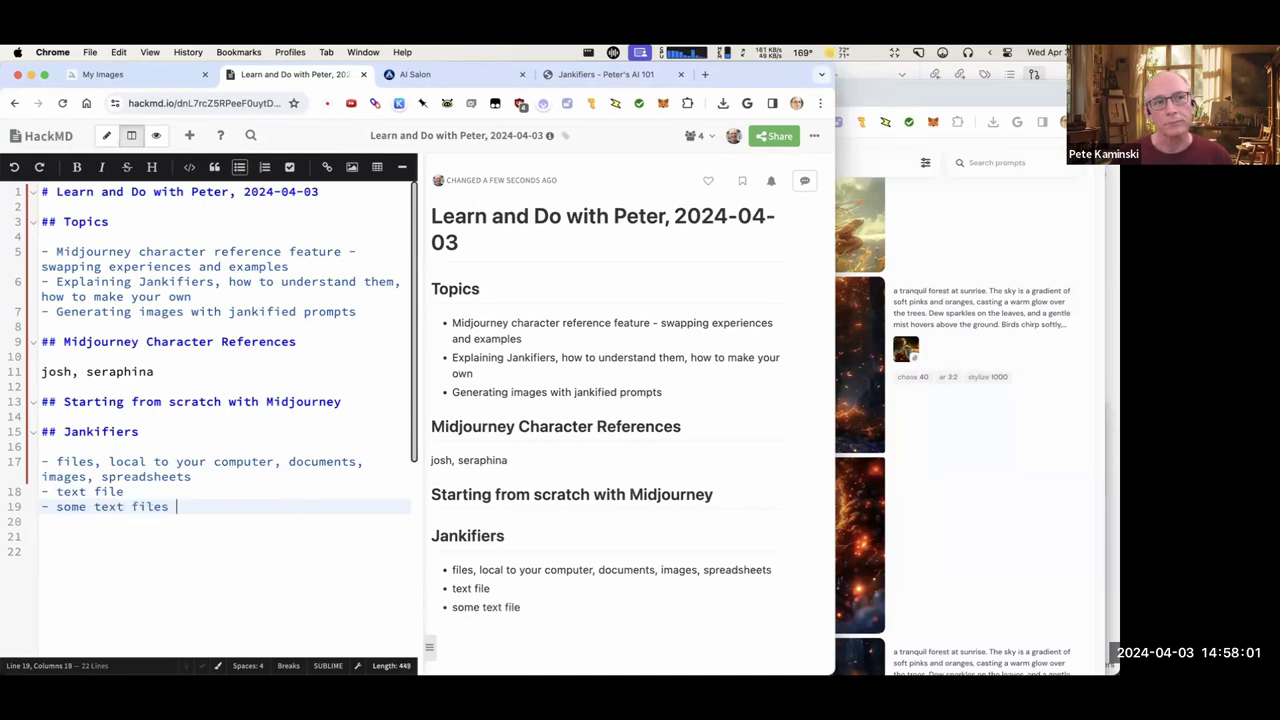
pyautogui.write('can be HTML')
# Add an indented sub-bullet under the HTML bullet reading: in "text mode", they usually end in .txt.
pyautogui.press('Return')
pyautogui.press('Tab')
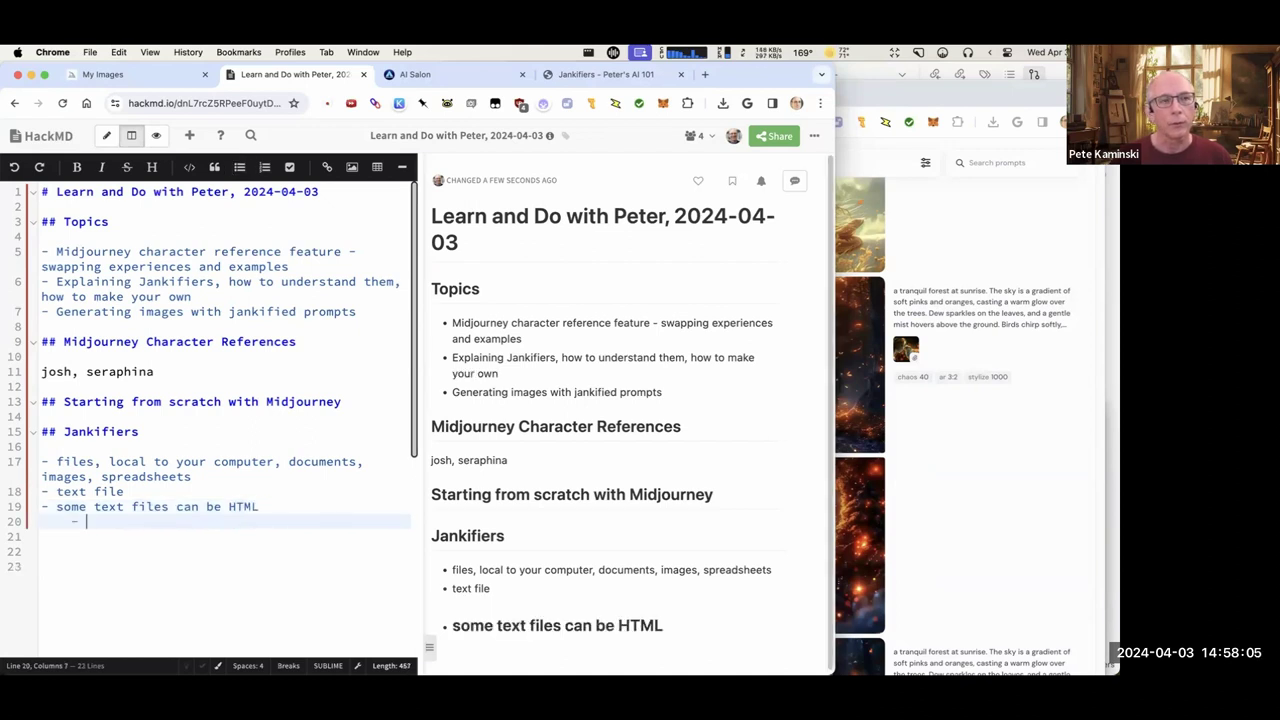
pyautogui.write('in "te')
pyautogui.write('xt mode')
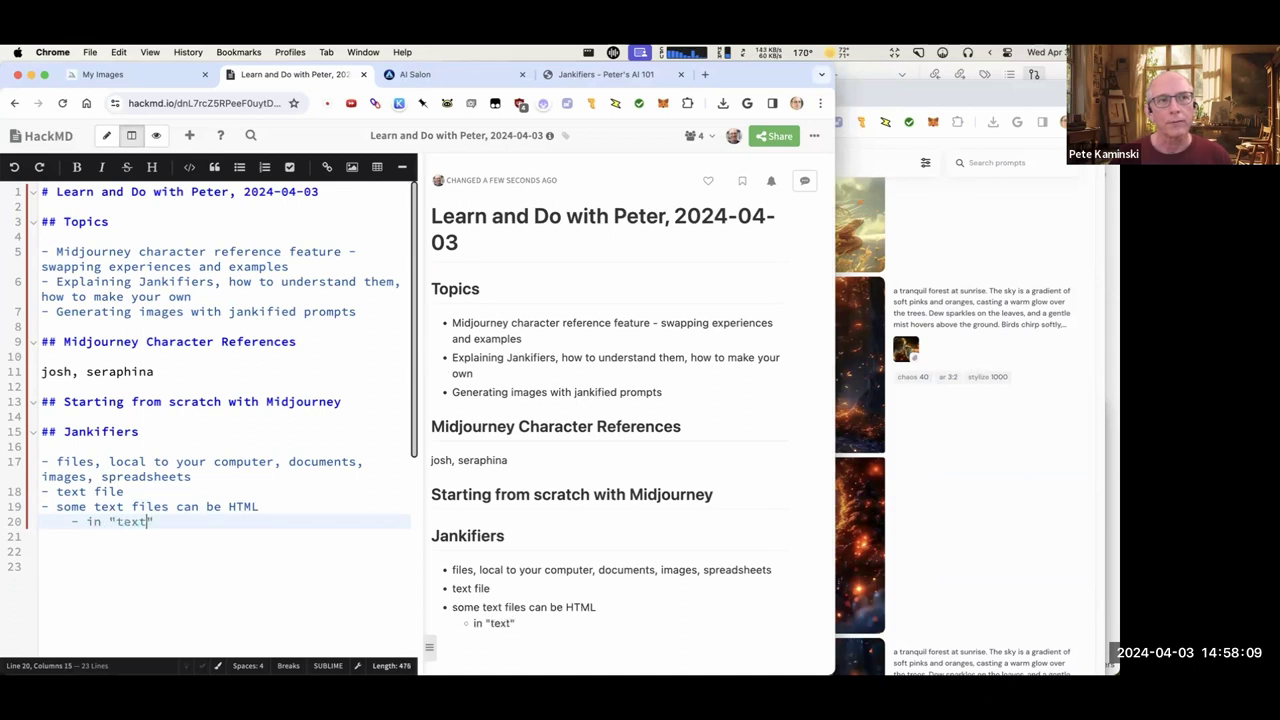
pyautogui.write('", they w')
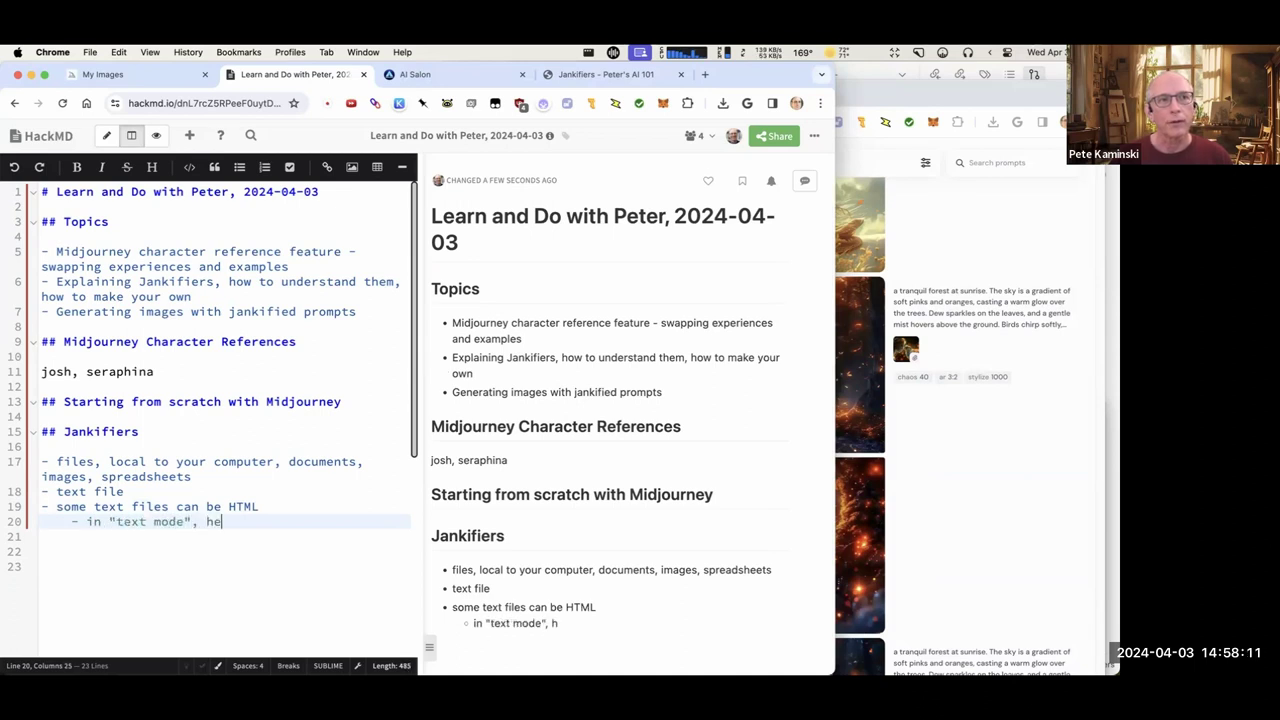
pyautogui.press('BackSpace')
pyautogui.write('us')
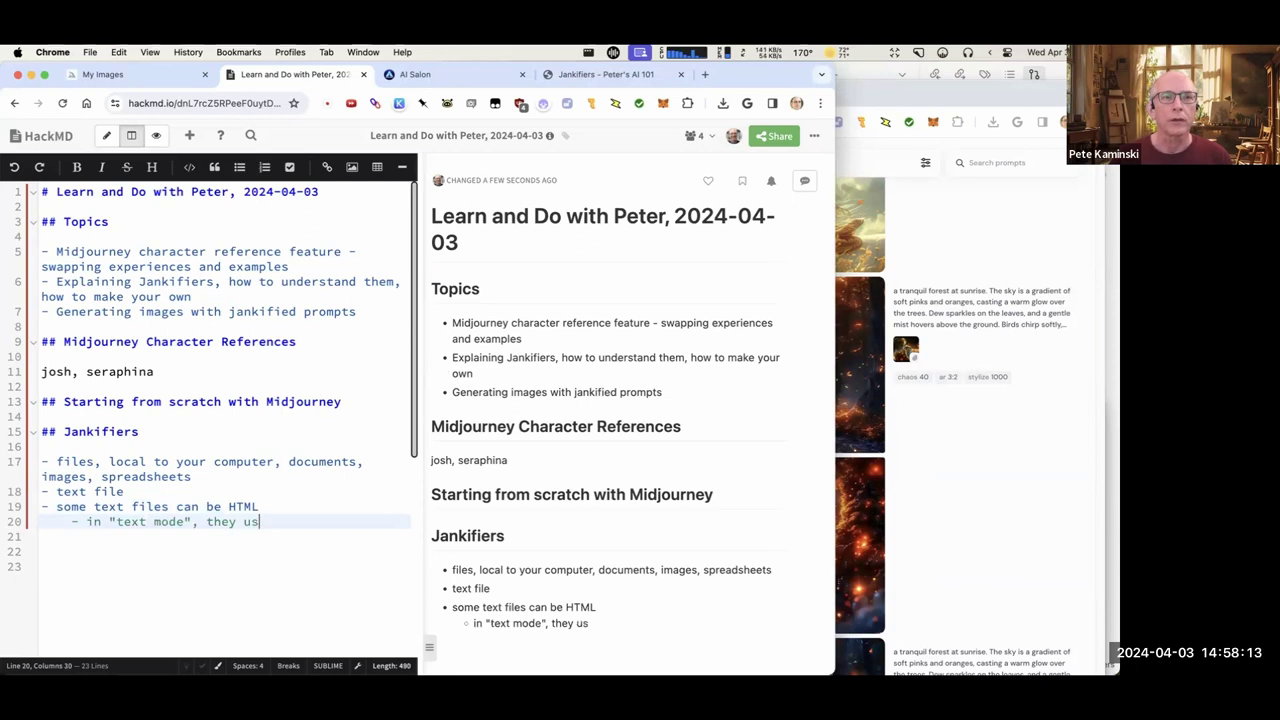
pyautogui.write('ually end')
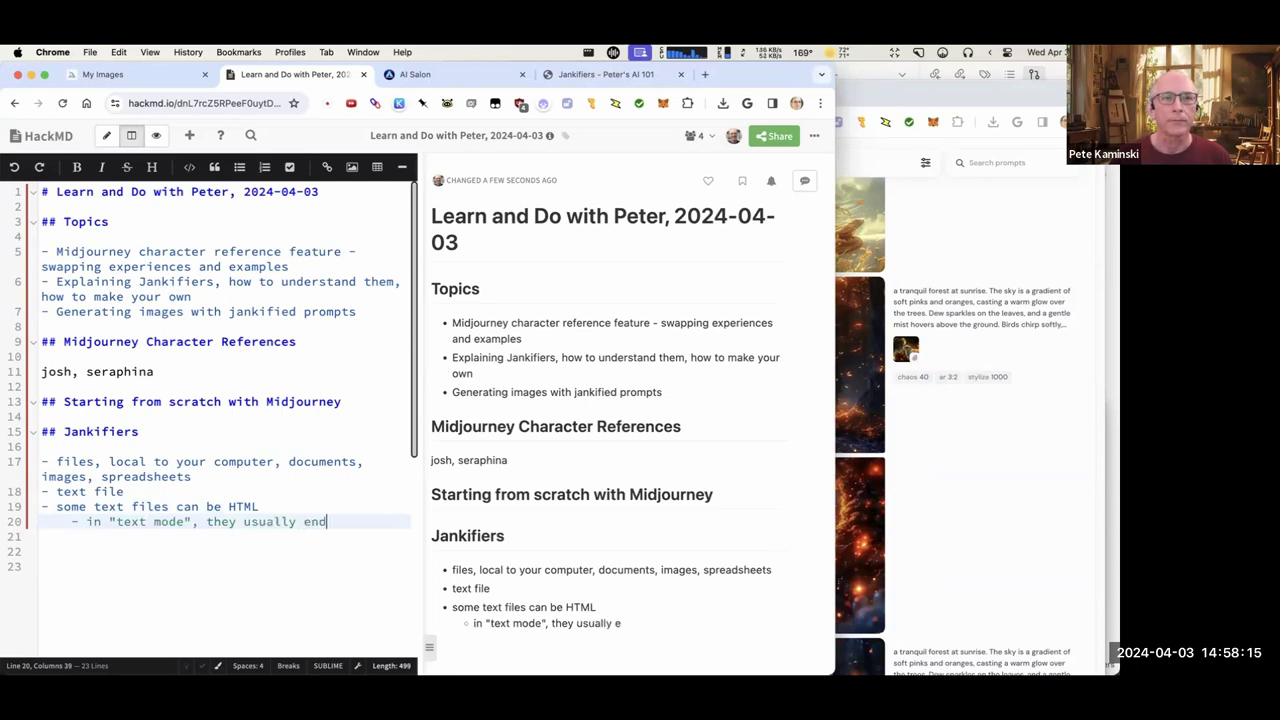
pyautogui.write(' in .txtx')
# Add a second indented sub-bullet reading: in "html mode", they usually end in .html.
pyautogui.press('Return')
pyautogui.write('in "html mo')
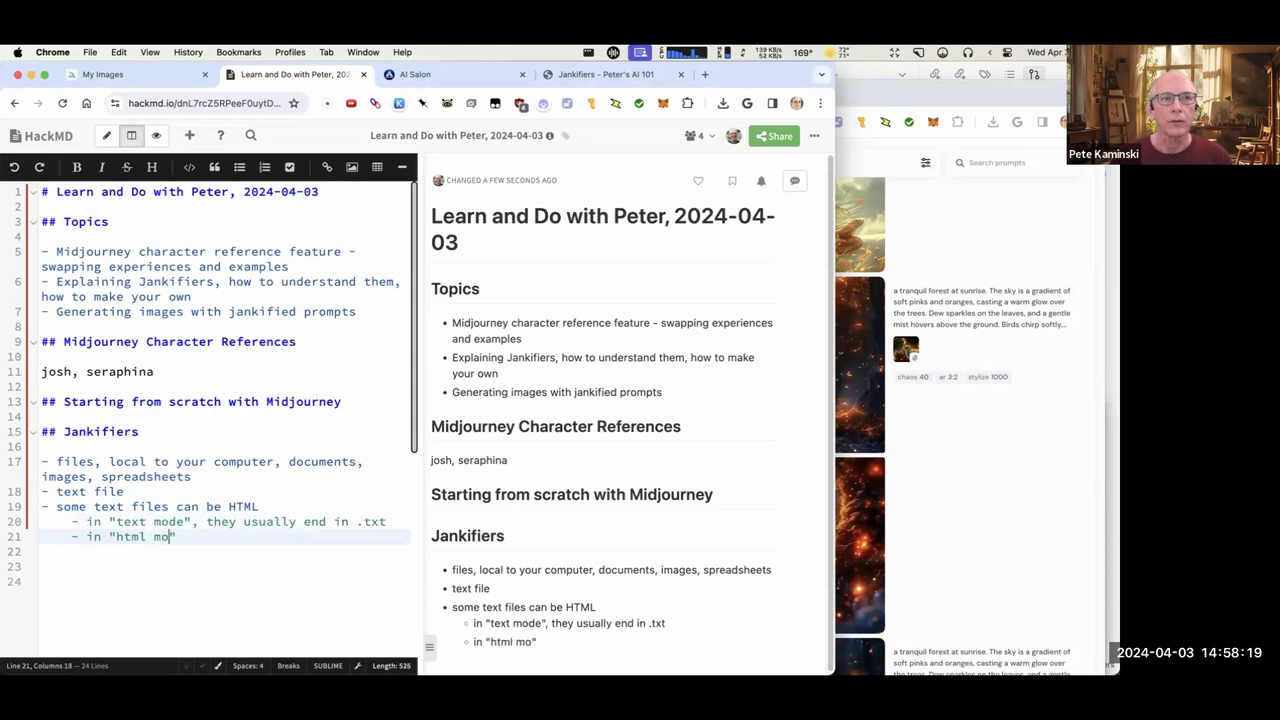
pyautogui.write('de , thye')
pyautogui.press('BackSpace')
pyautogui.write('y')
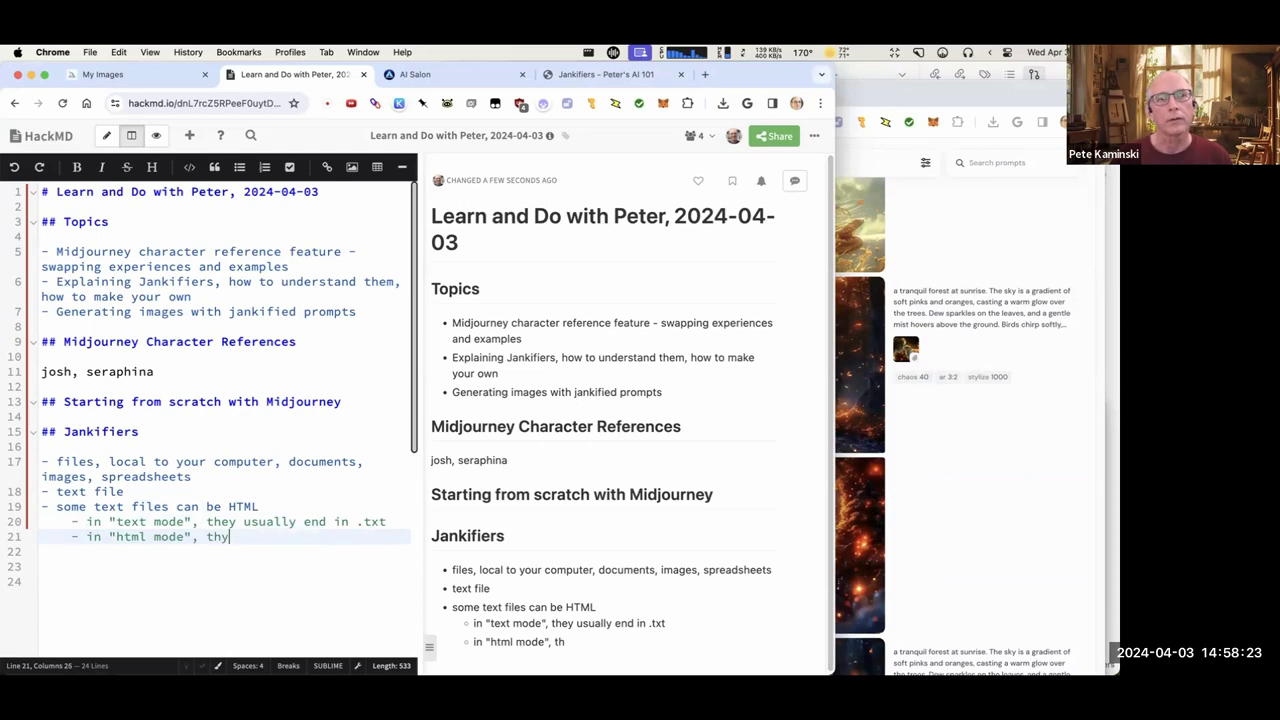
pyautogui.press('BackSpace')
pyautogui.press('BackSpace')
pyautogui.press('BackSpace')
pyautogui.write('ey usui')
pyautogui.press('BackSpace')
pyautogui.write('aly')
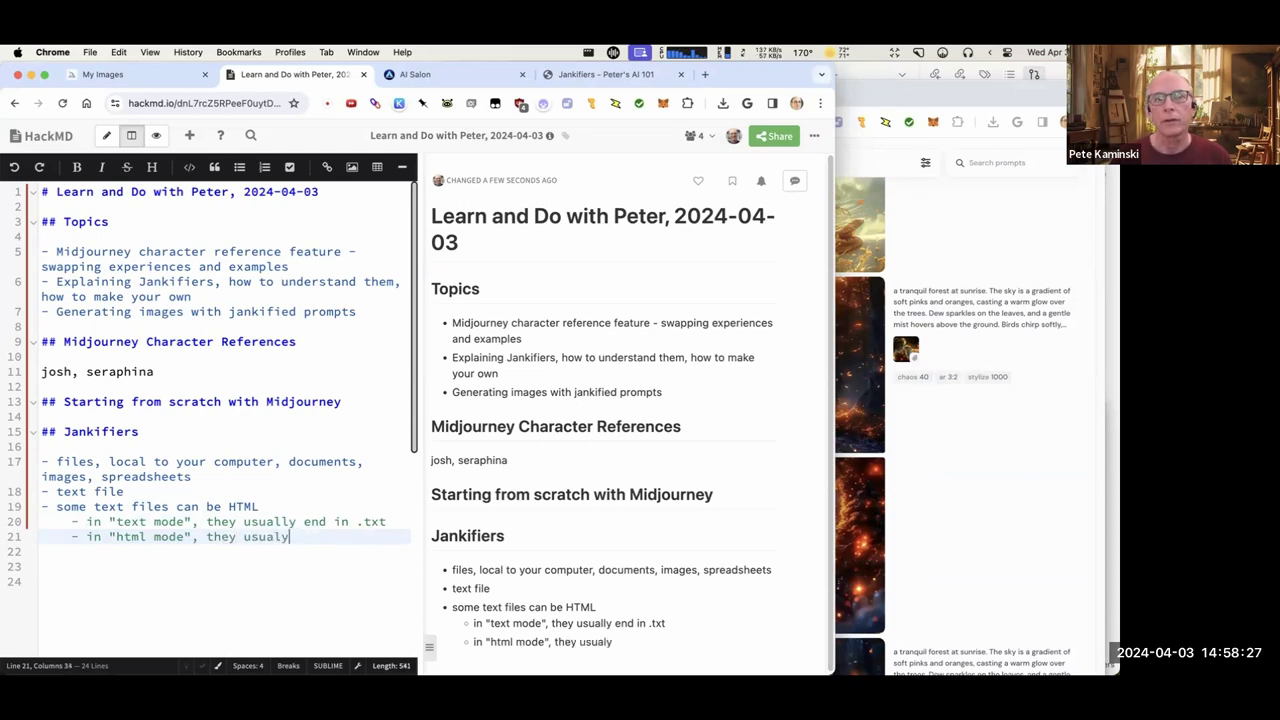
pyautogui.press('BackSpace')
pyautogui.write('ly i')
pyautogui.write('nd in')
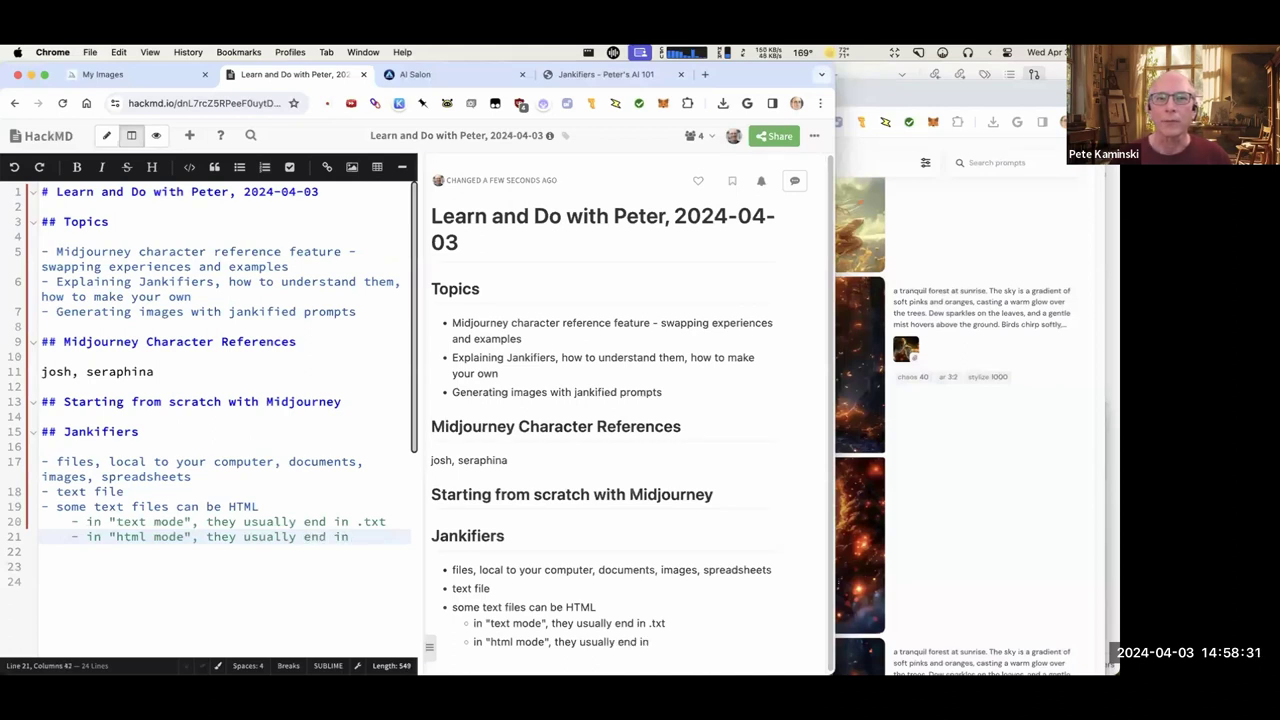
pyautogui.write(' .html')
# Add a Jankifiers bullet reading "HTML pages can be loaded by a web browser as a web page".
pyautogui.press('Return')
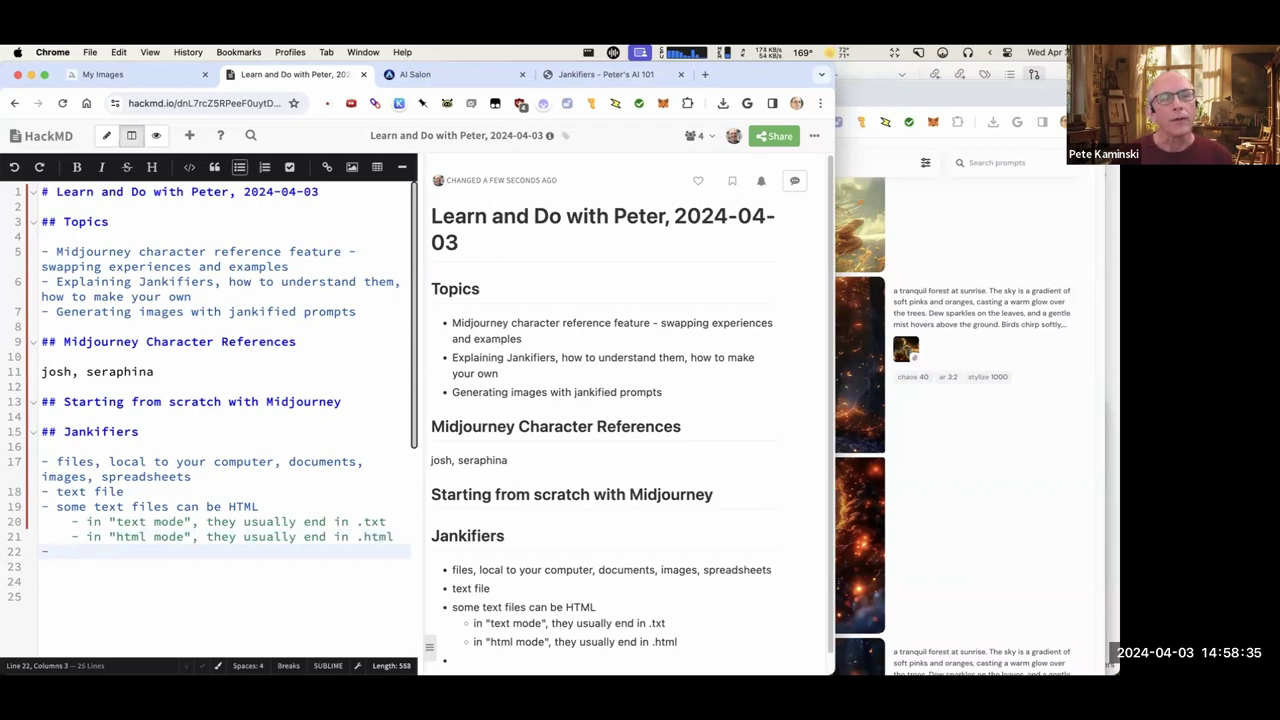
pyautogui.write('some HTML')
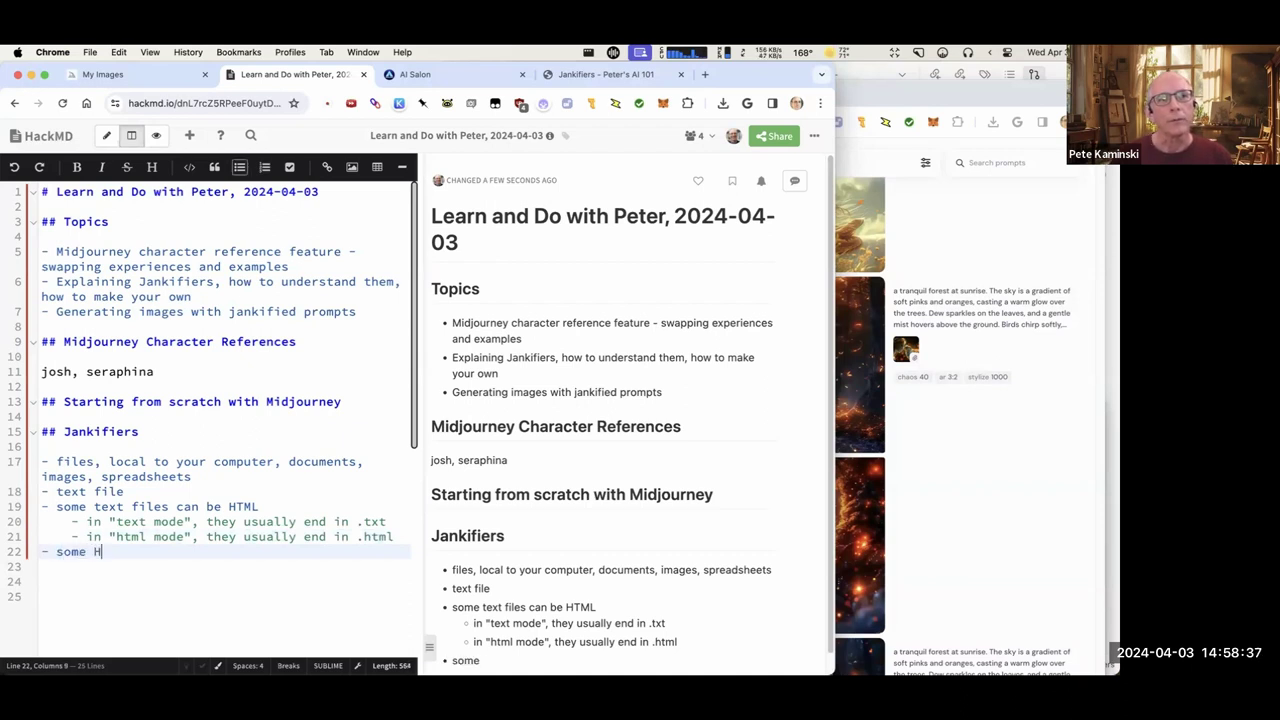
pyautogui.press('BackSpace')
pyautogui.press('BackSpace')
pyautogui.press('BackSpace')
pyautogui.press('BackSpace')
pyautogui.press('BackSpace')
pyautogui.press('BackSpace')
pyautogui.press('BackSpace')
pyautogui.write('HTML pages')
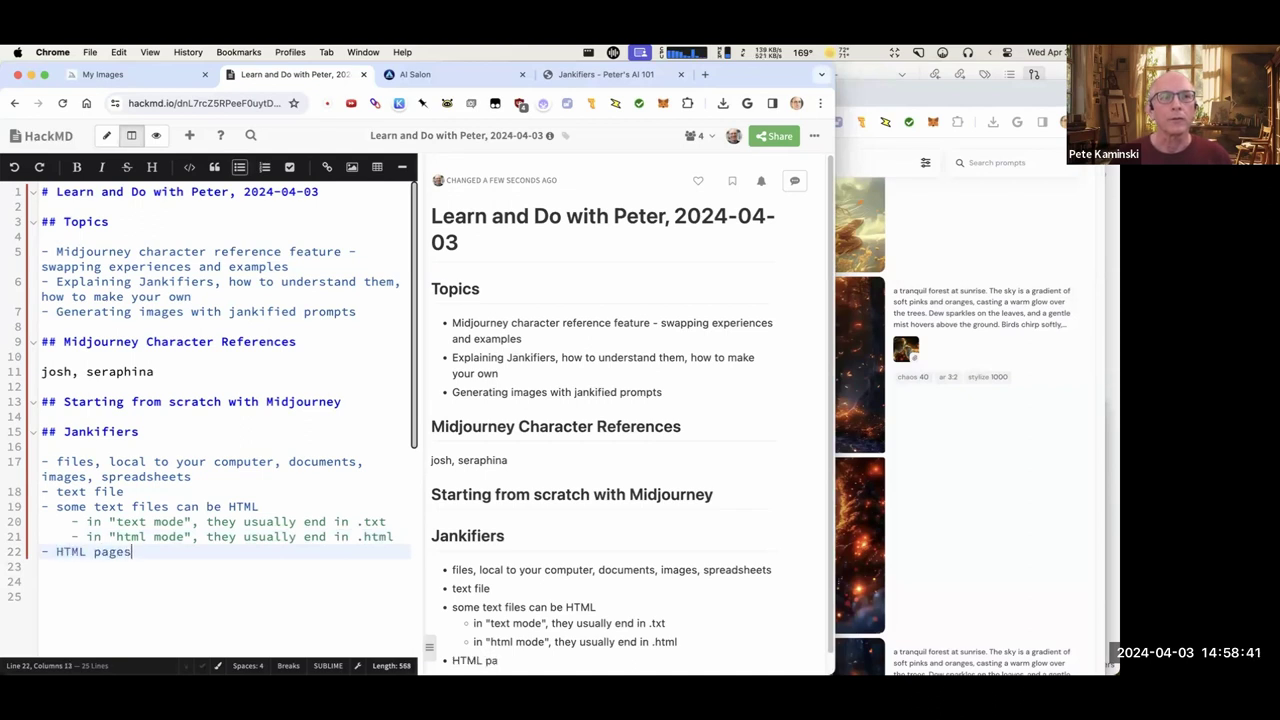
pyautogui.write(' are s')
pyautogui.press('BackSpace')
pyautogui.press('BackSpace')
pyautogui.press('BackSpace')
pyautogui.press('BackSpace')
pyautogui.press('BackSpace')
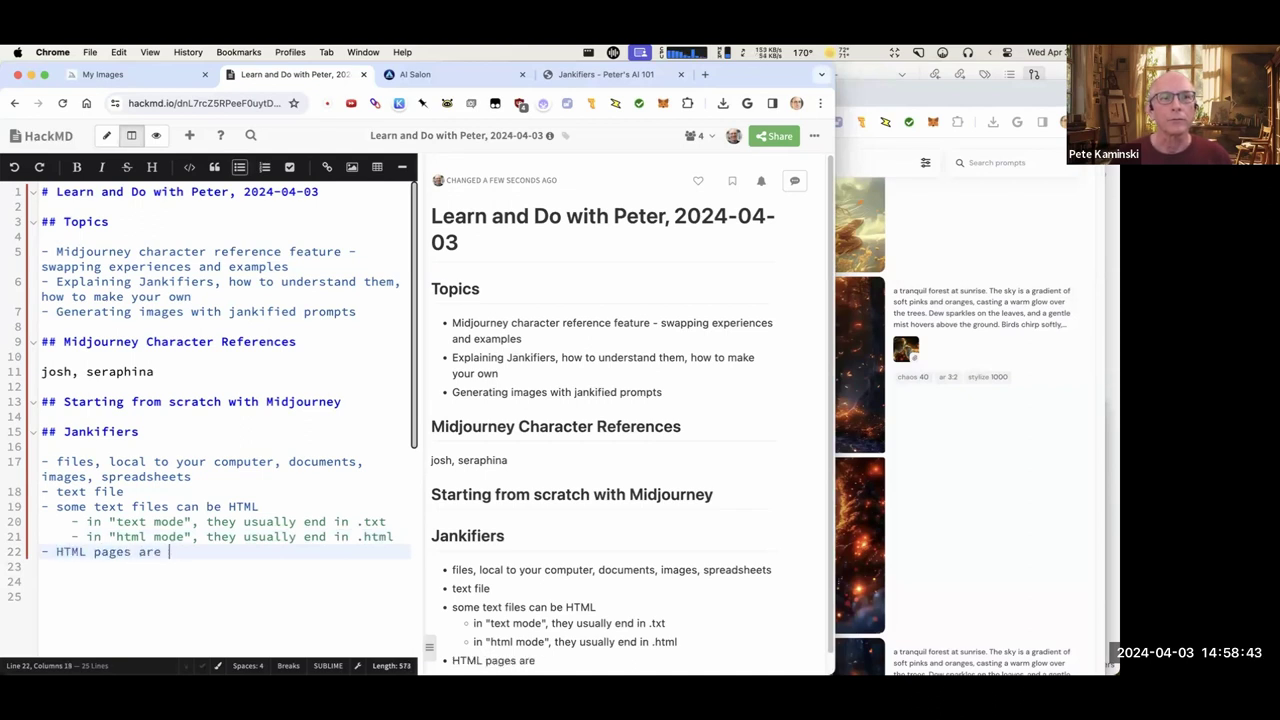
pyautogui.write('can ')
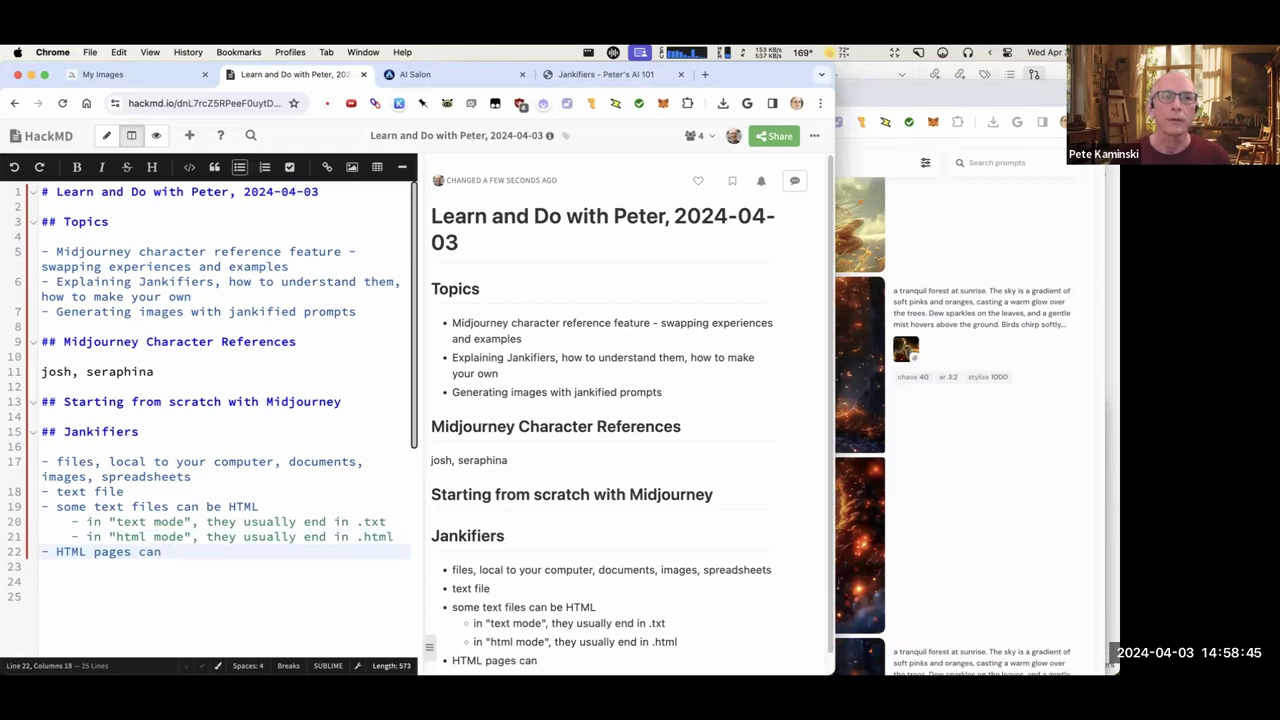
pyautogui.write('be loaded by a web bro')
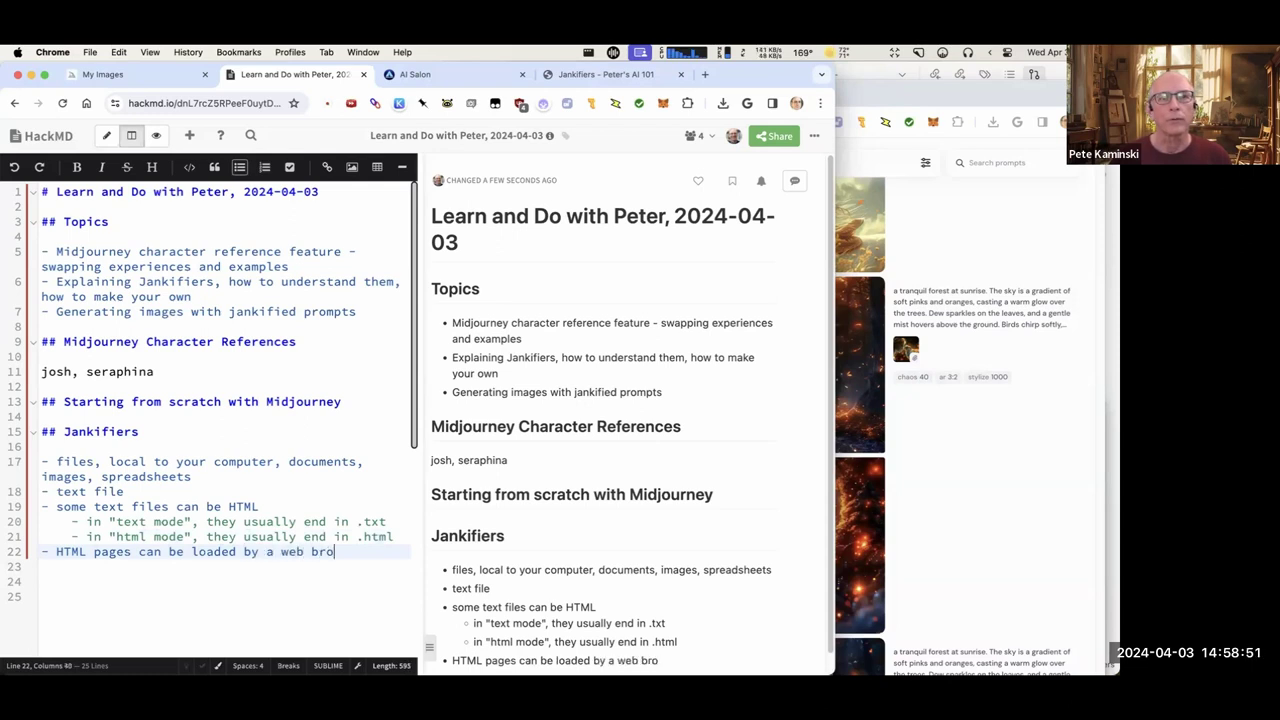
pyautogui.write('wser as a ')
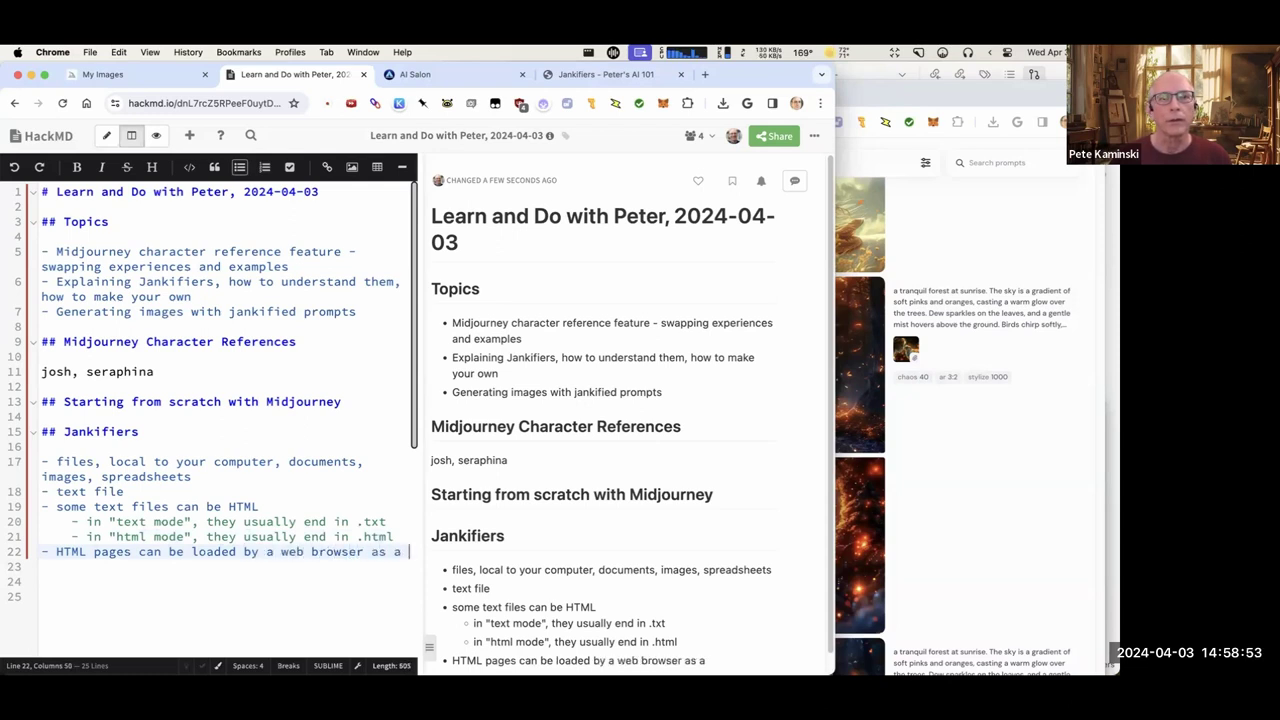
pyautogui.write('web page')
# Add another bullet reading "HTML pages can include JavaScript programming".
pyautogui.press('Return')
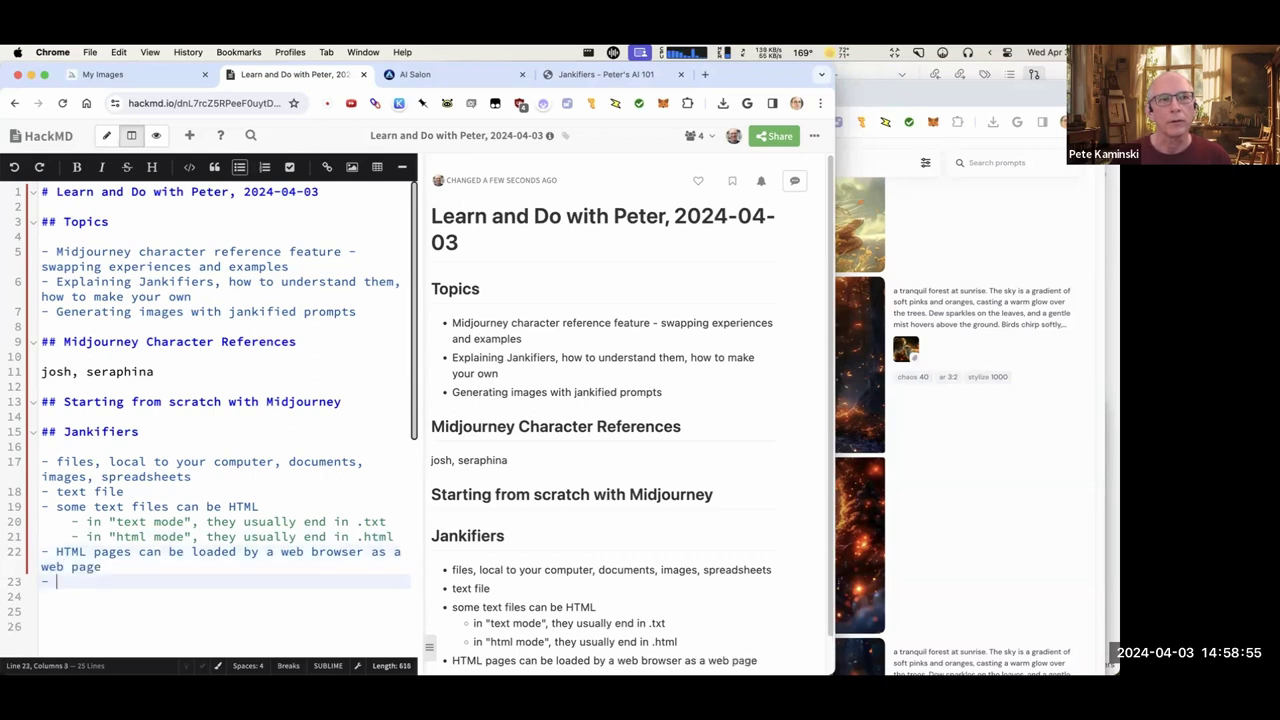
pyautogui.write('HTML pages can include JavaS')
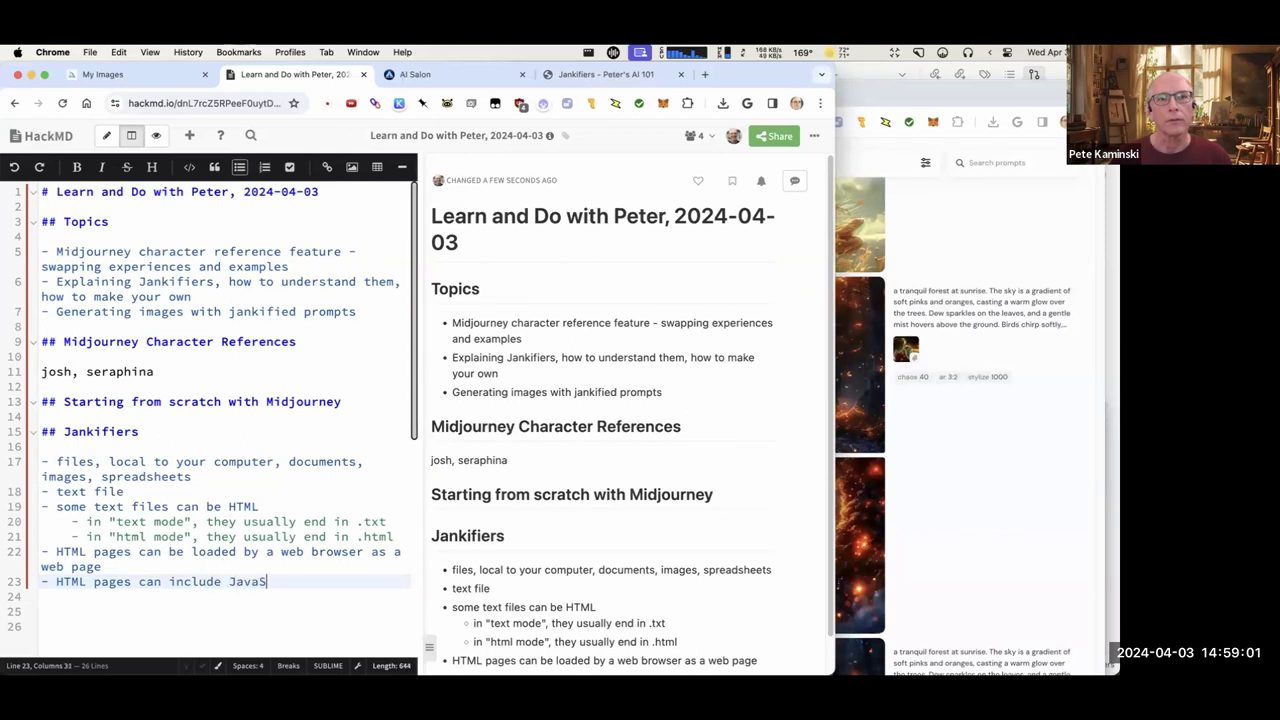
pyautogui.write('cript programming')
# Add a bullet reading "a good LLM can write an HTML with JavaScript that does some simple processing" and end the list.
pyautogui.press('Return')
pyautogui.write('a ')
pyautogui.write('good L')
pyautogui.write('can ')
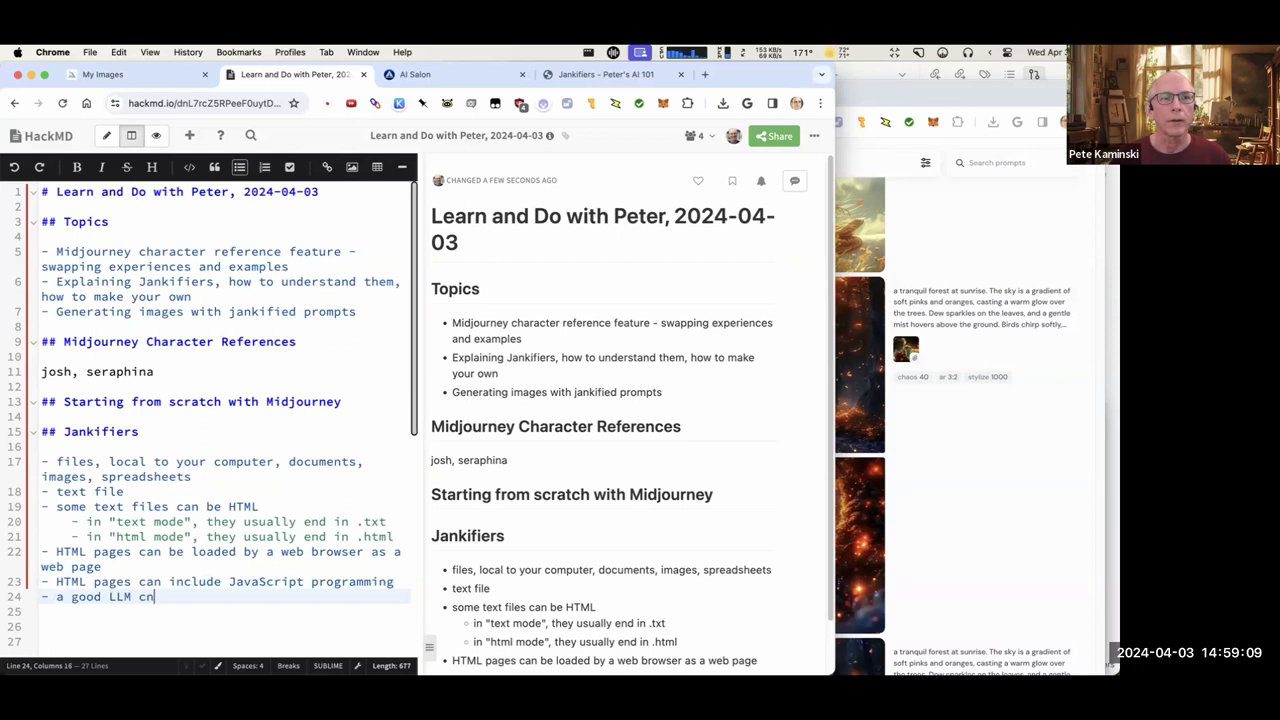
pyautogui.write('write')
pyautogui.press('BackSpace')
pyautogui.write('e an HM')
pyautogui.press('BackSpace')
pyautogui.press('BackSpace')
pyautogui.press('BackSpace')
pyautogui.write('TML a')
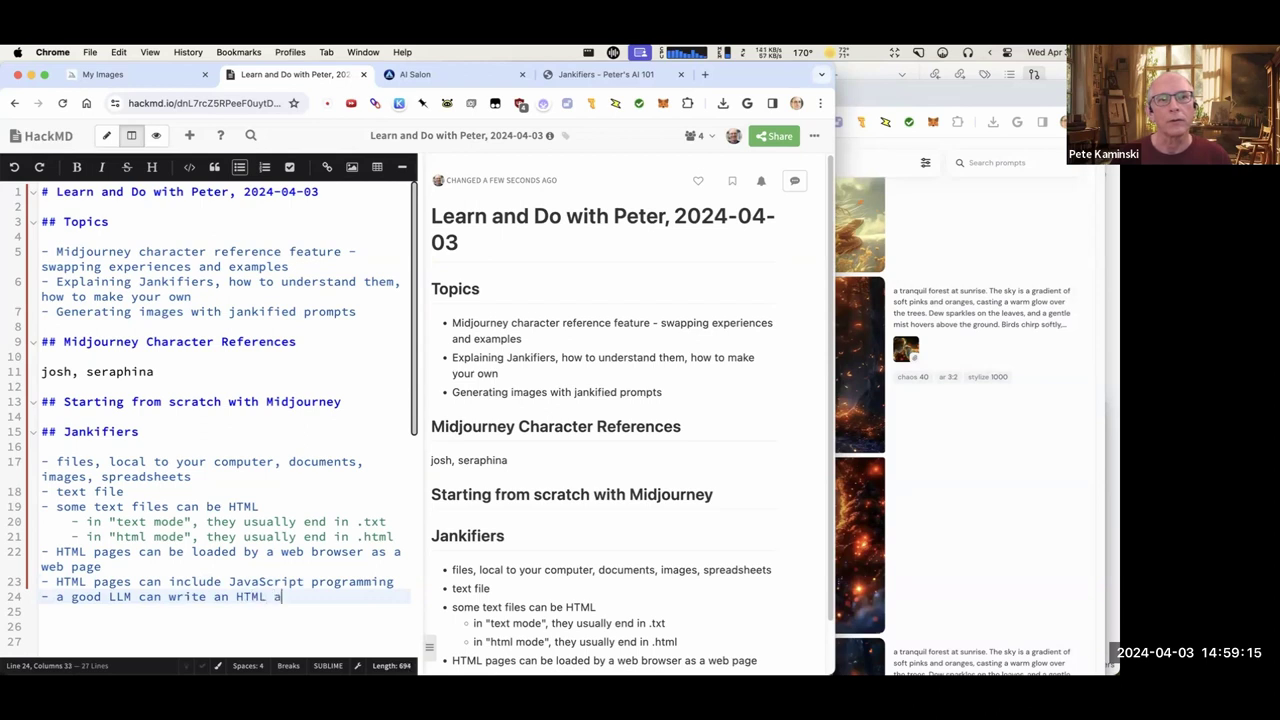
pyautogui.write('with JavaSciprt')
pyautogui.press('BackSpace')
pyautogui.press('BackSpace')
pyautogui.press('BackSpace')
pyautogui.press('BackSpace')
pyautogui.write('r')
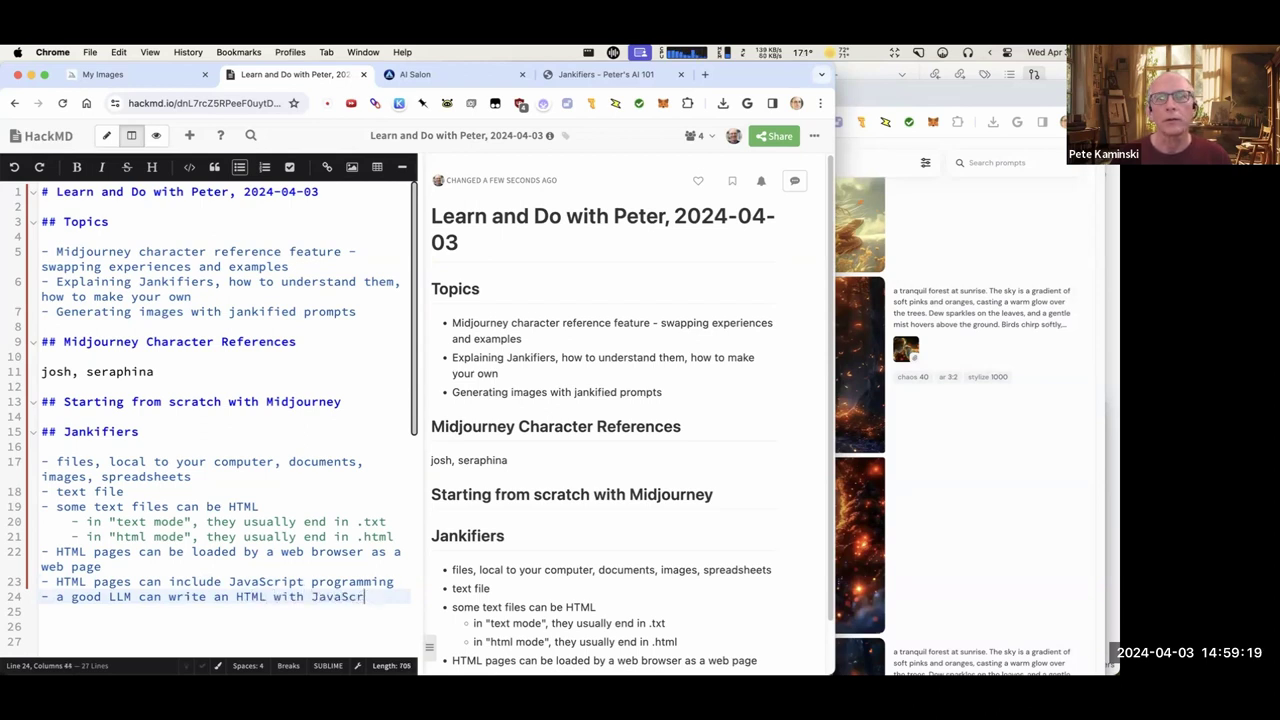
pyautogui.write('ipt that d')
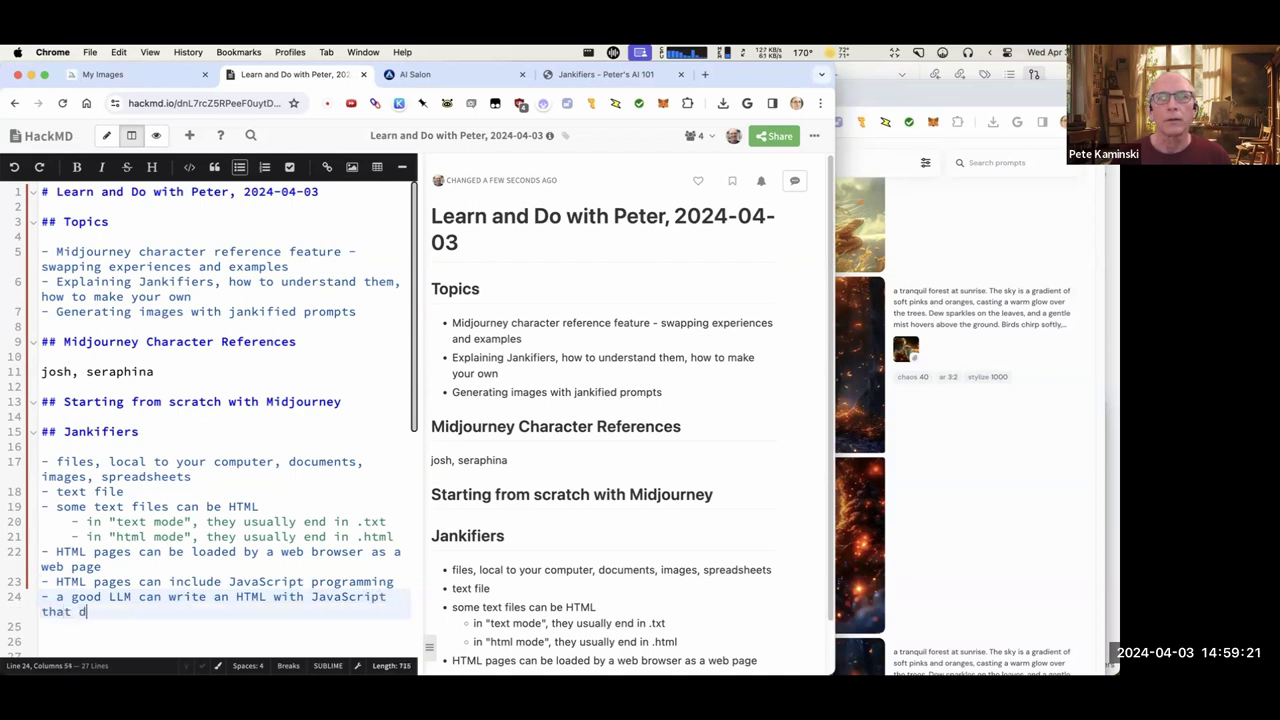
pyautogui.write('oes some ')
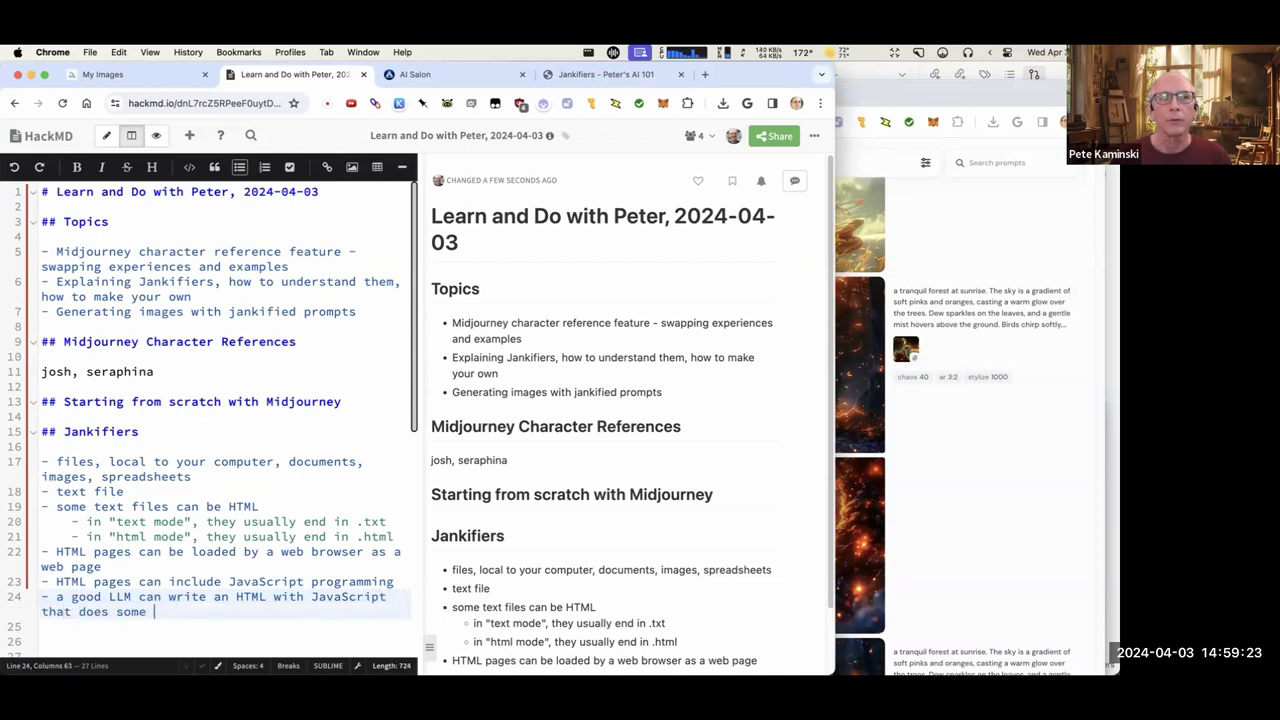
pyautogui.write('simple processing')
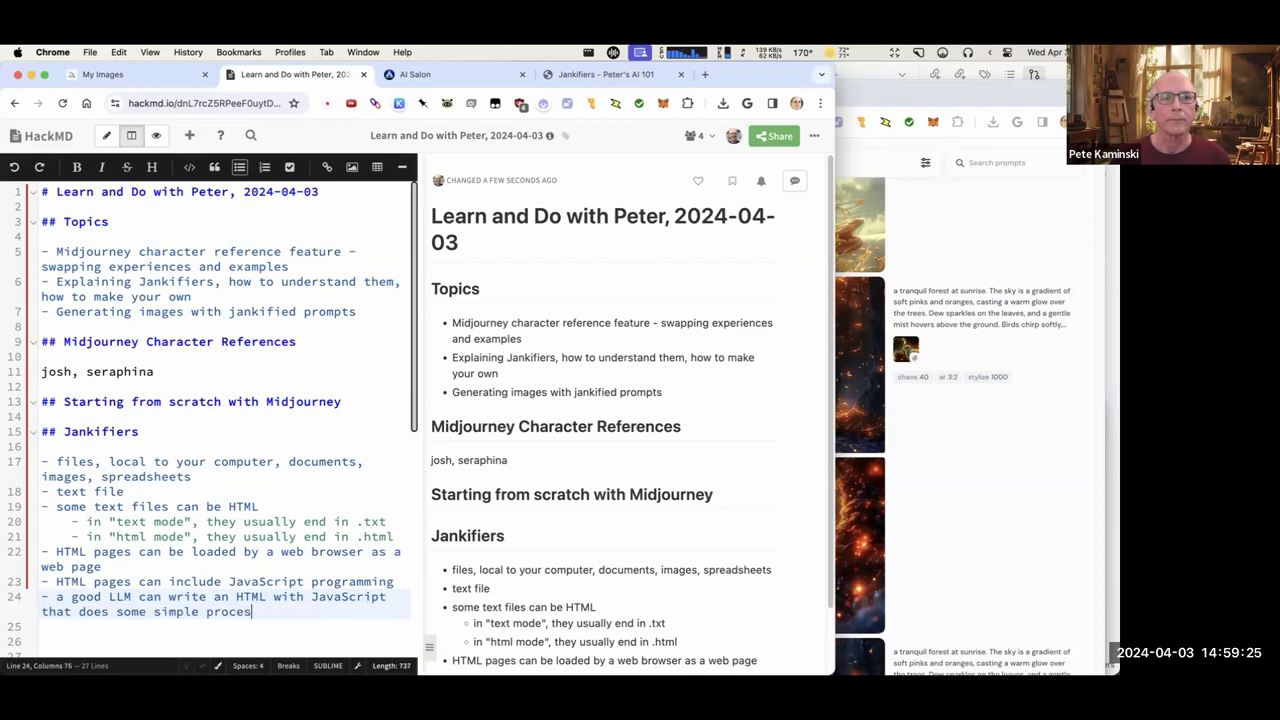
pyautogui.press('Return')
pyautogui.press('Return')
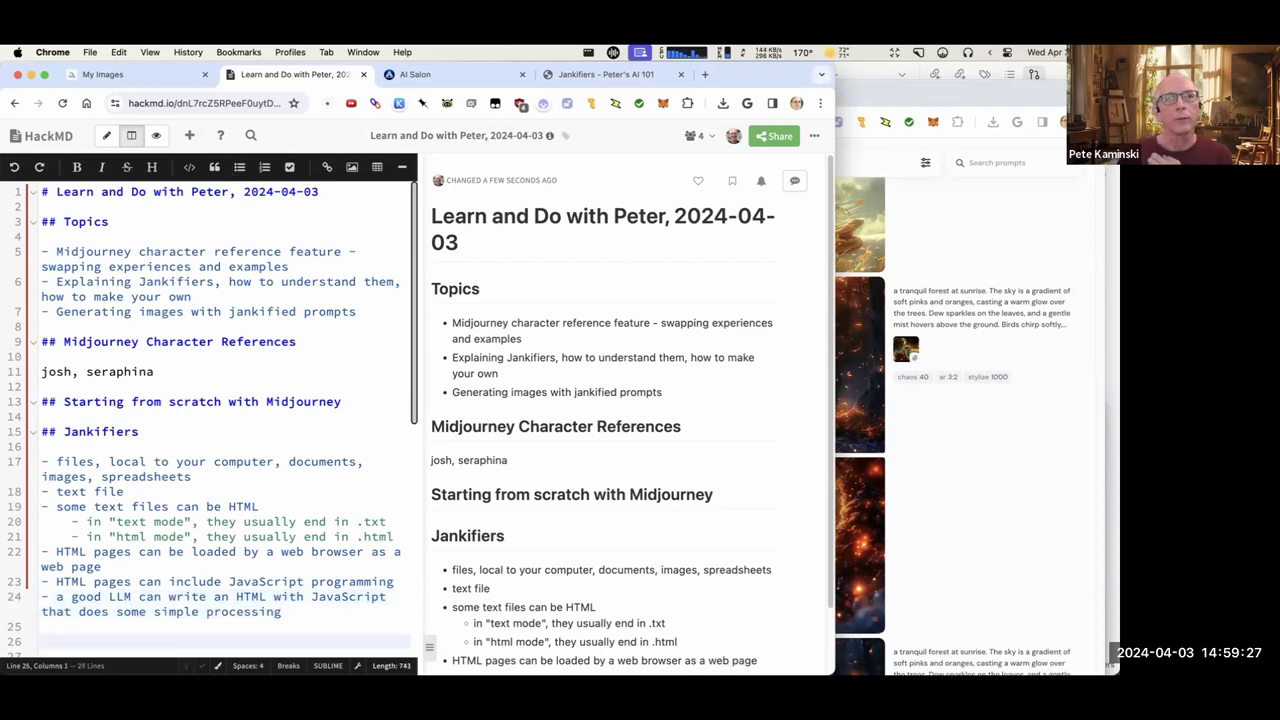
pyautogui.scroll(-1, 194, 478)
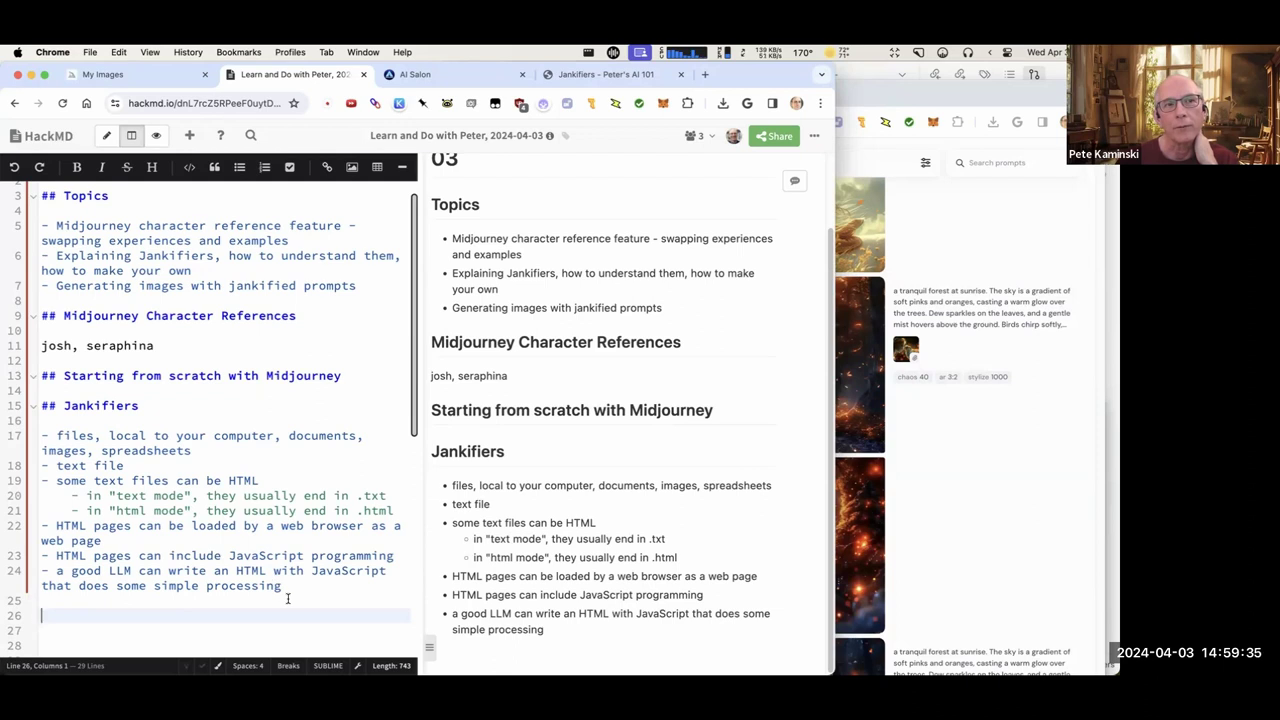
pyautogui.moveTo(289, 593); pyautogui.dragTo(48, 570)
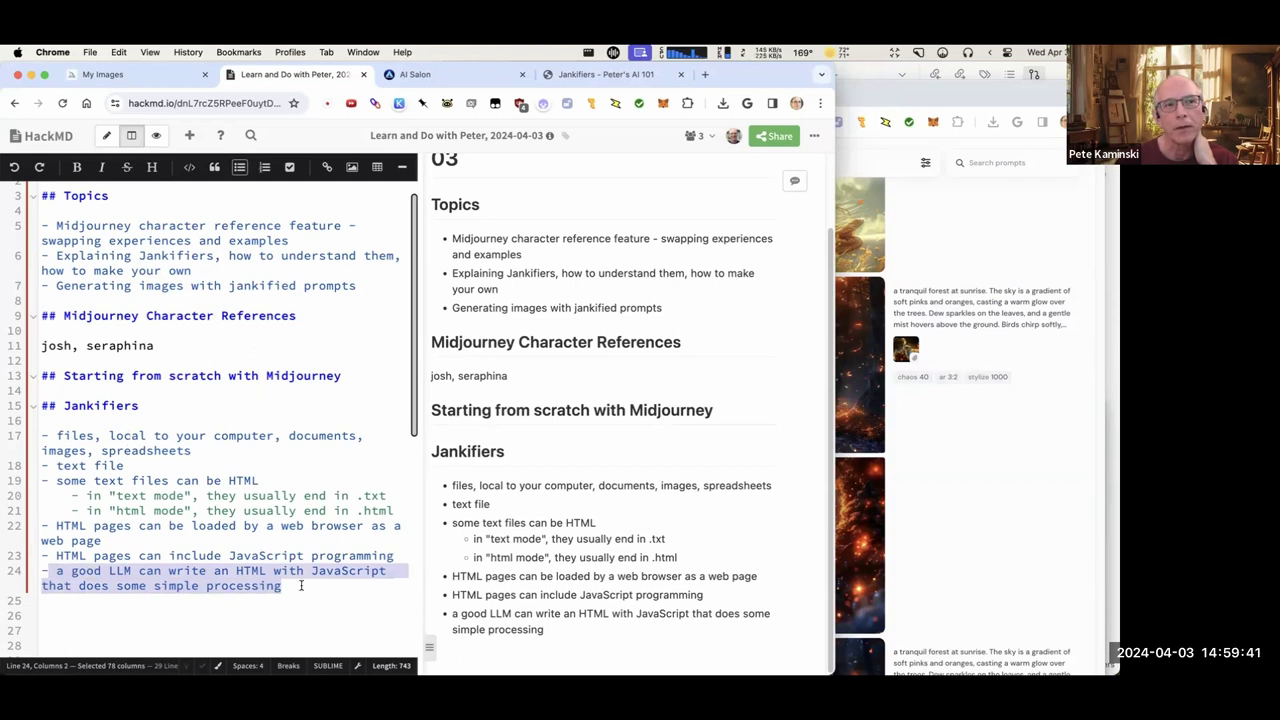
pyautogui.click(181, 612)
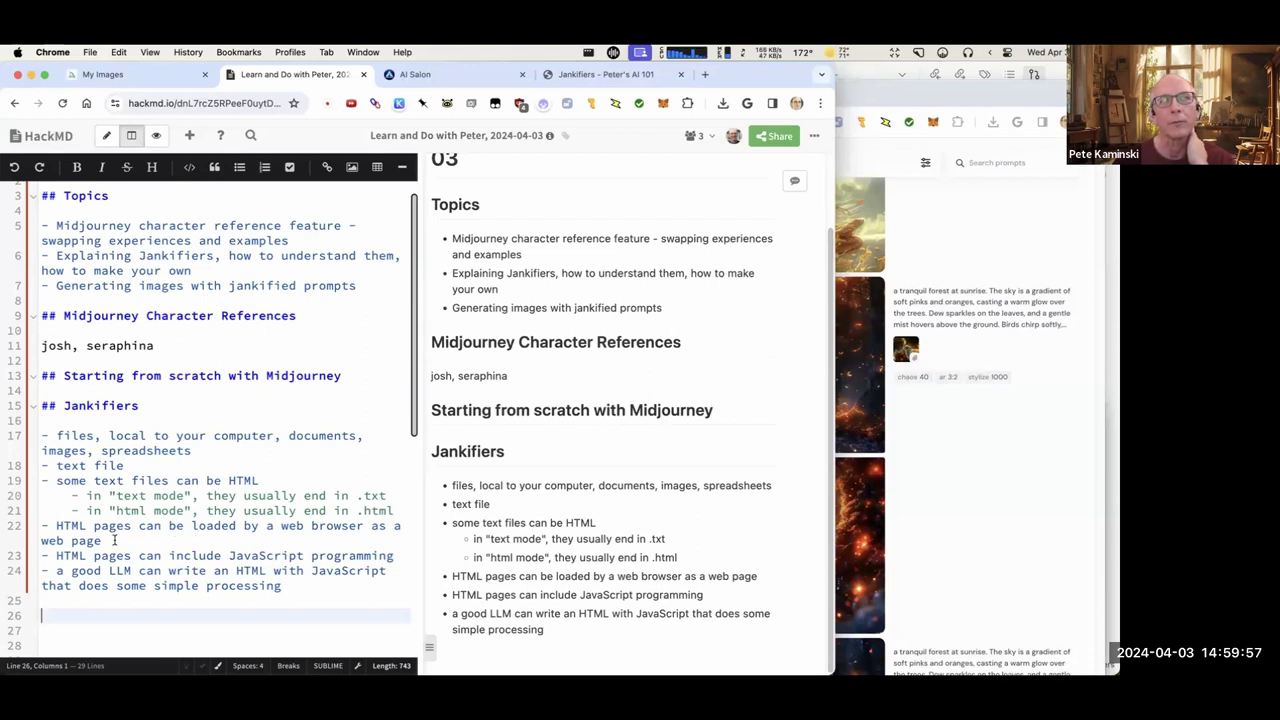
# Extend the LLM bullet with ", like jankifying an image prompt" and end the list with a blank line.
pyautogui.click(286, 586)
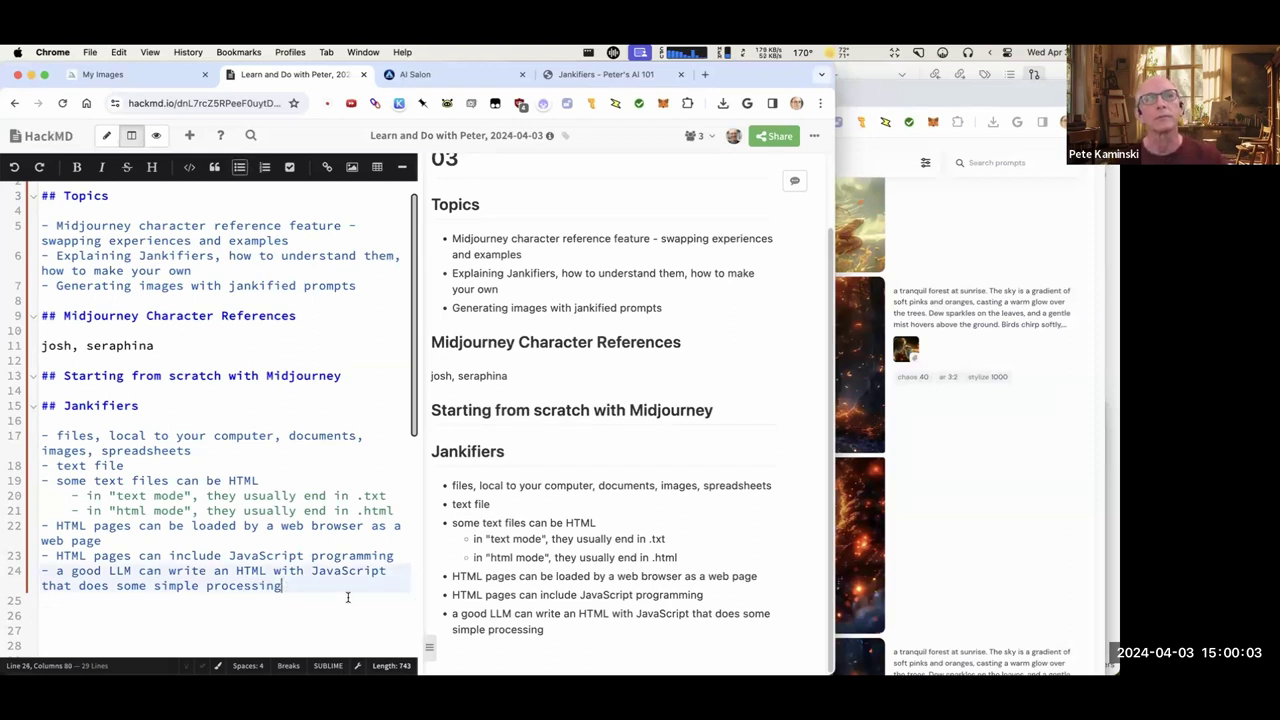
pyautogui.write(', like jankif')
pyautogui.press('BackSpace')
pyautogui.press('BackSpace')
pyautogui.write('kify')
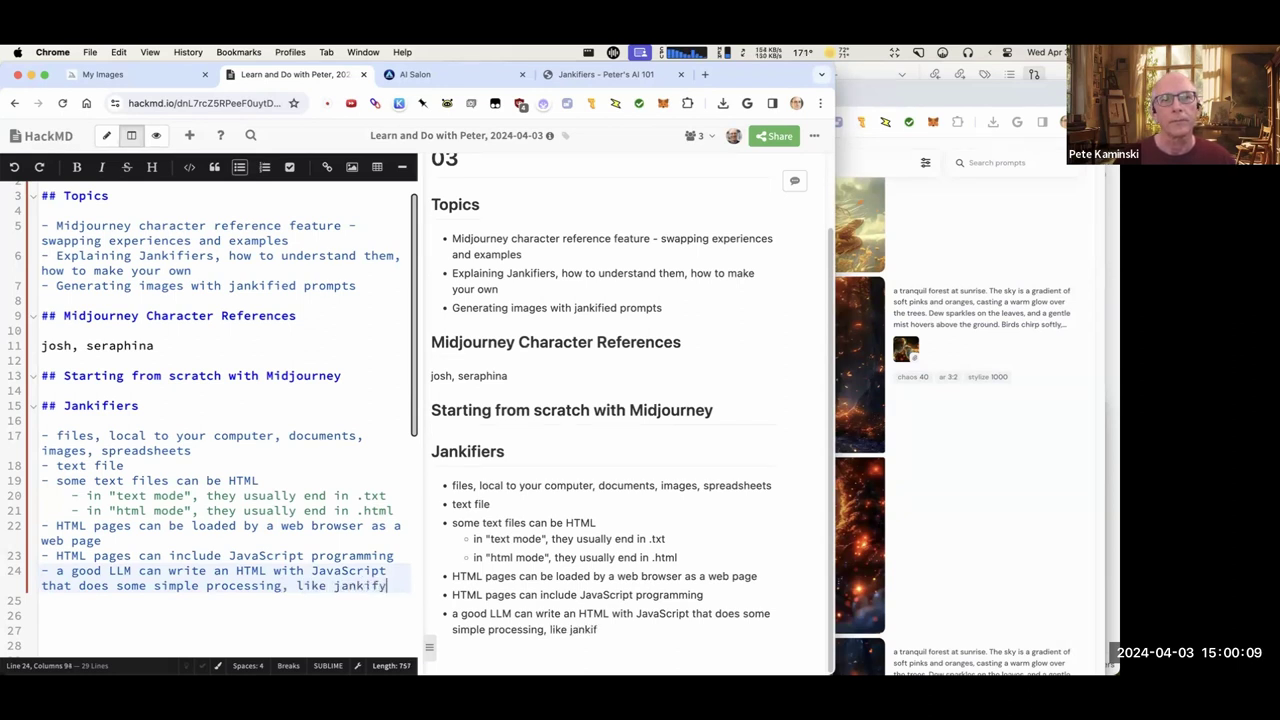
pyautogui.write('ing an image prompt')
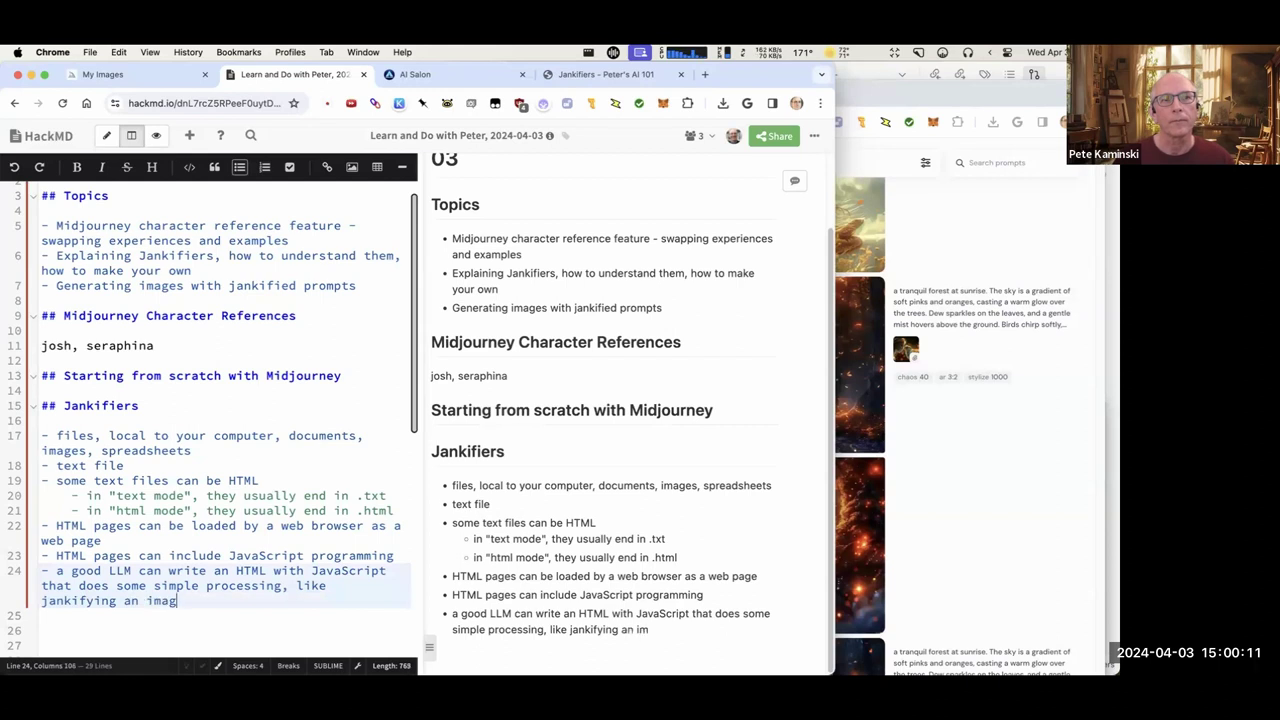
pyautogui.press('Return')
pyautogui.press('Return')
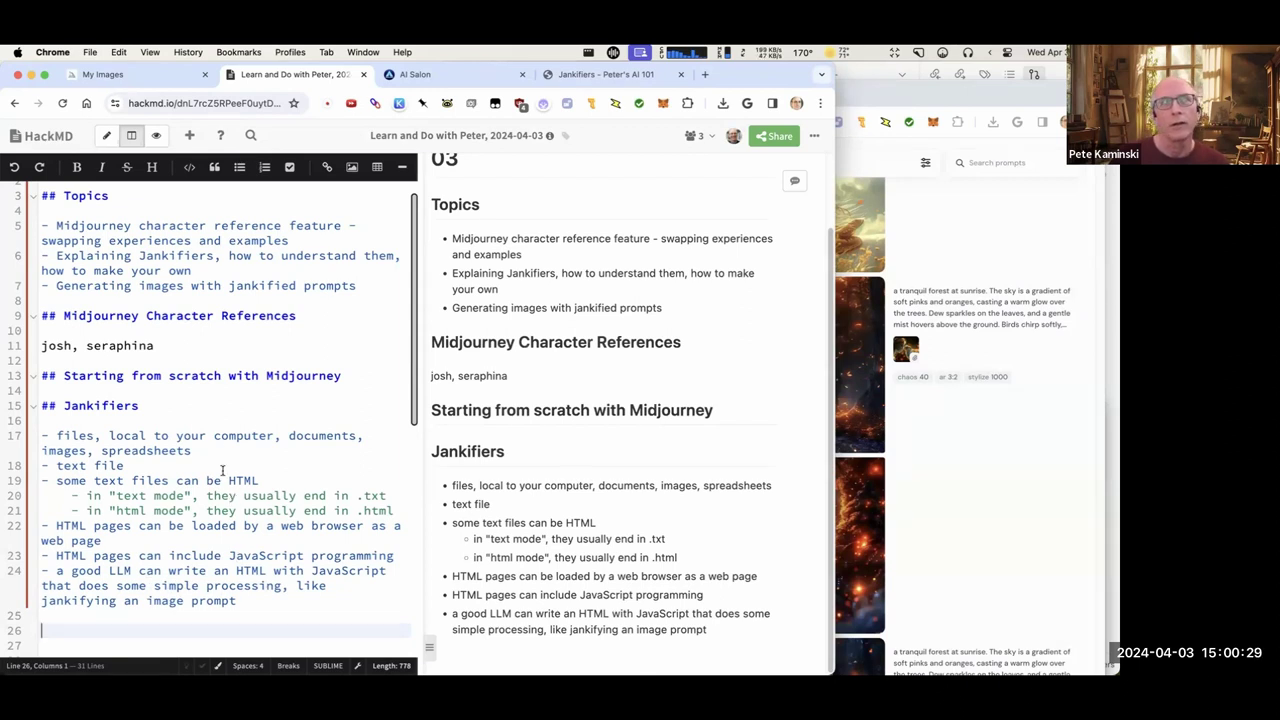
# Open the Numberfier.html tool from the Usable Jankifiers list on the Jankifiers wiki page.
pyautogui.click(610, 74)
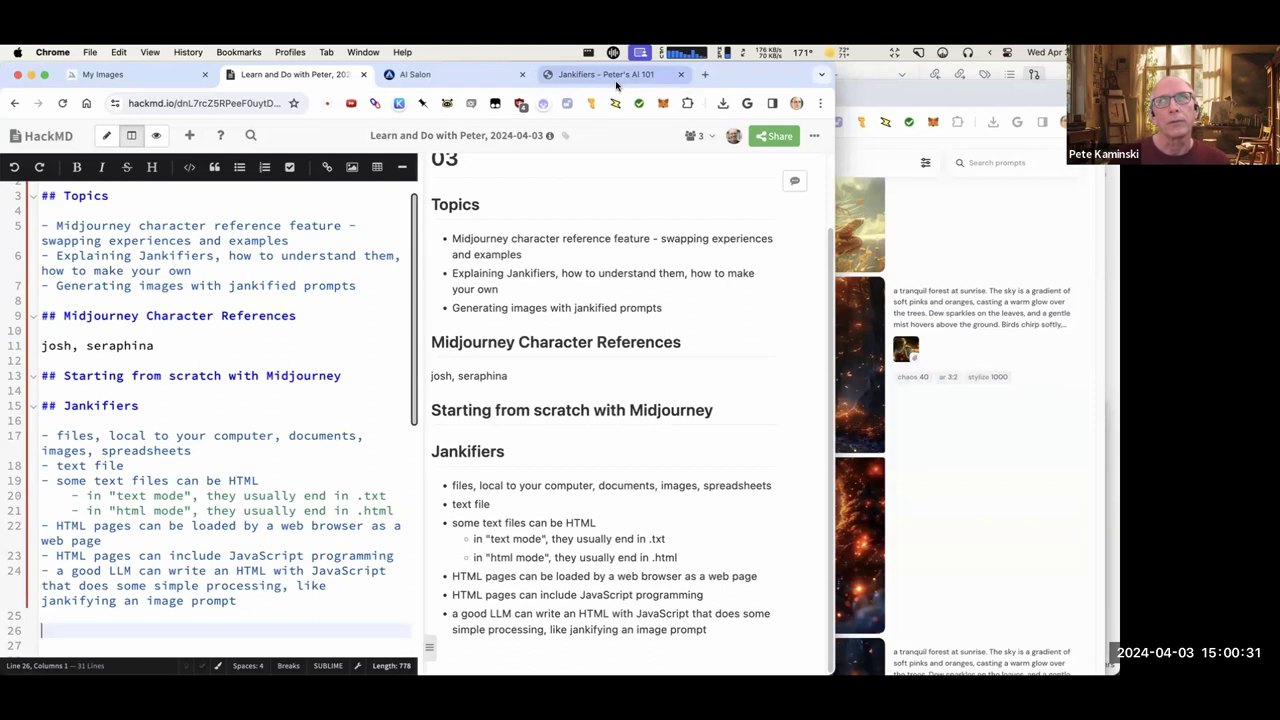
pyautogui.scroll(-1, 477, 380)
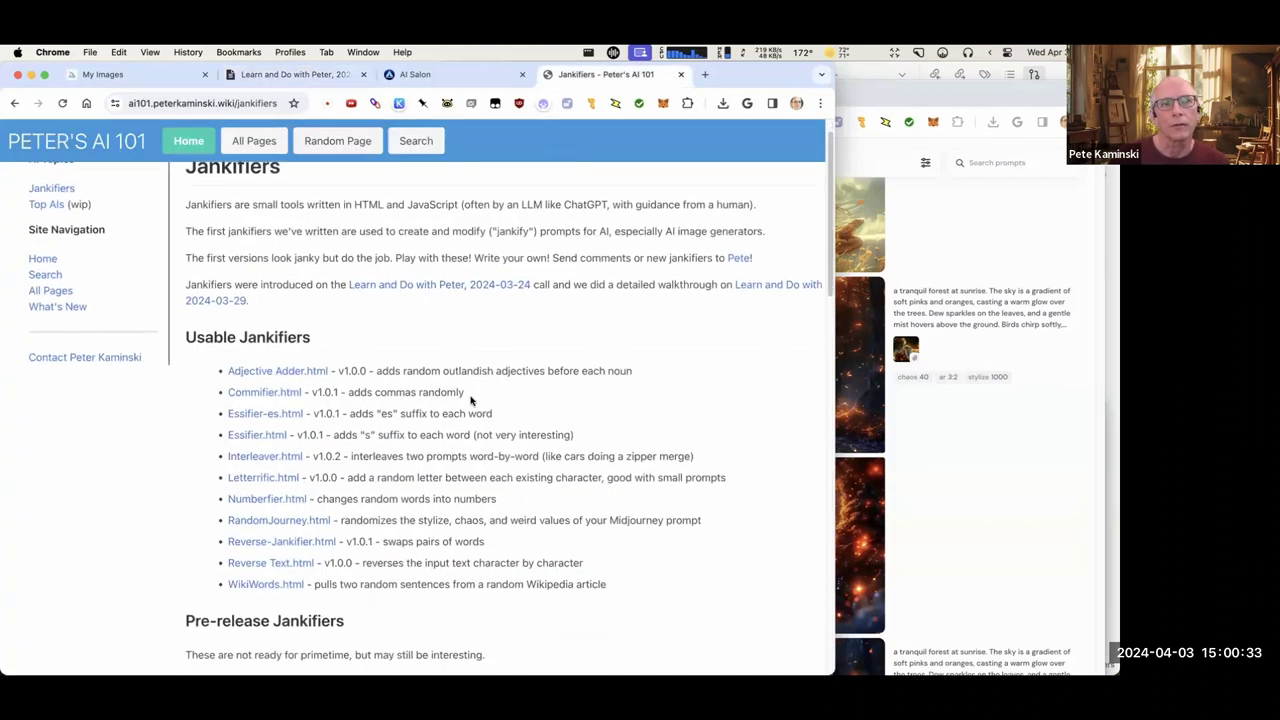
pyautogui.scroll(-1, 456, 408)
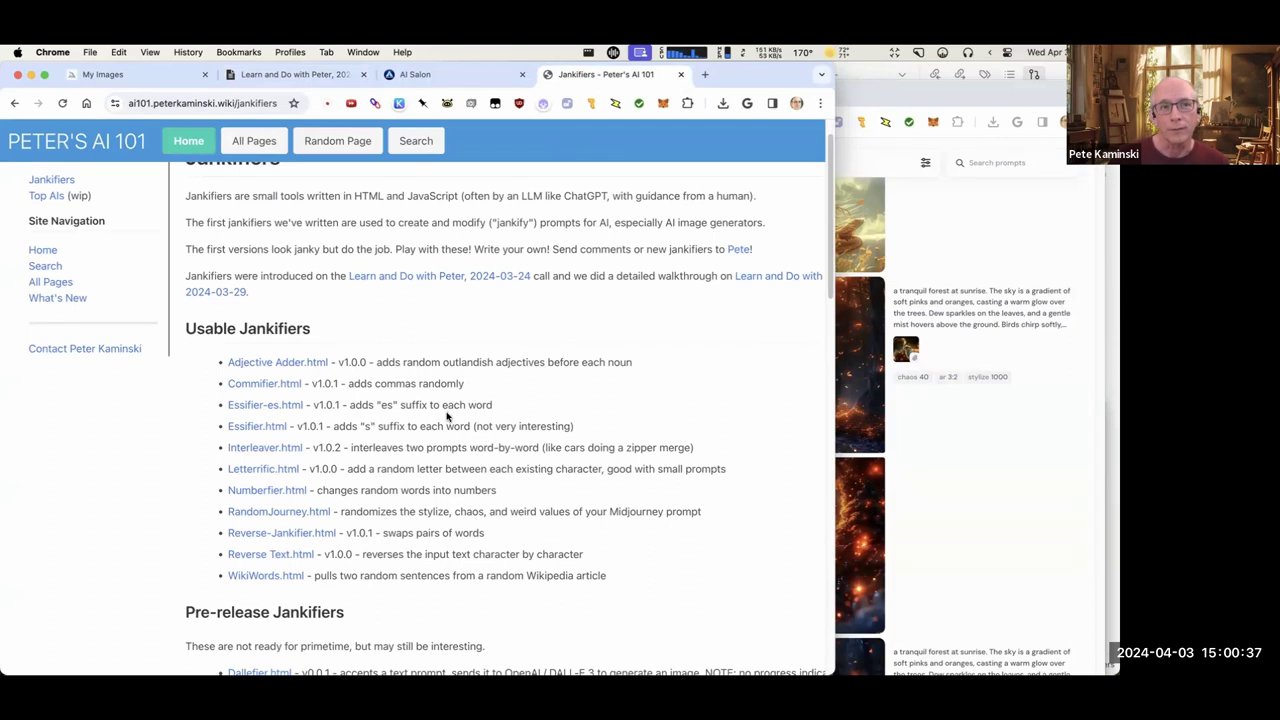
pyautogui.scroll(-1, 447, 418)
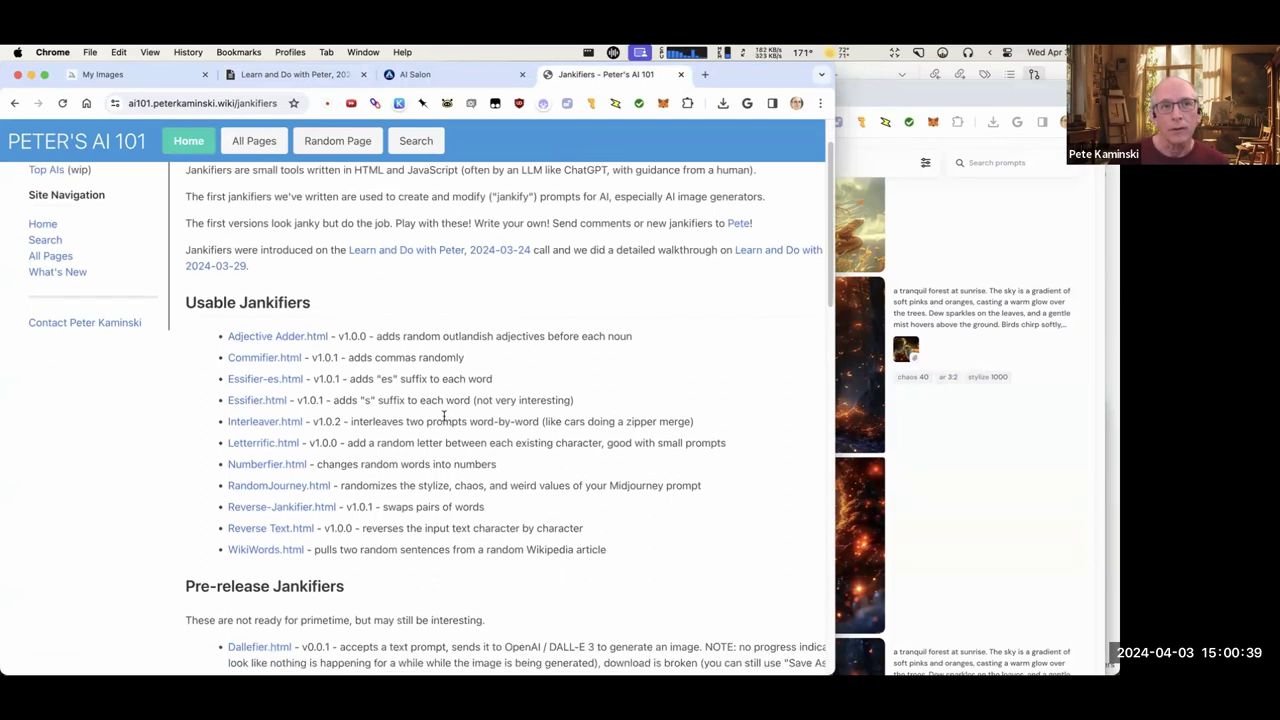
pyautogui.click(295, 467)
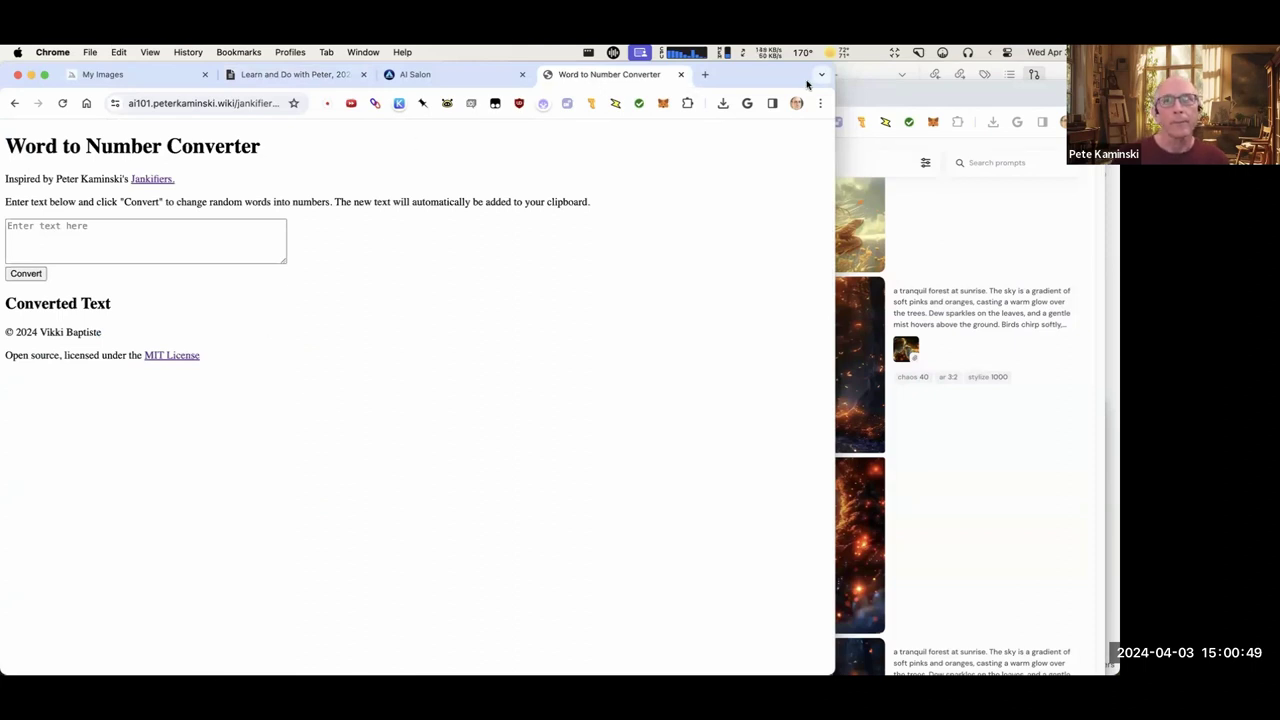
# Reposition the converter's browser window and highlight its sentence about the new text being added to the clipboard.
pyautogui.moveTo(820, 70); pyautogui.dragTo(850, 117)
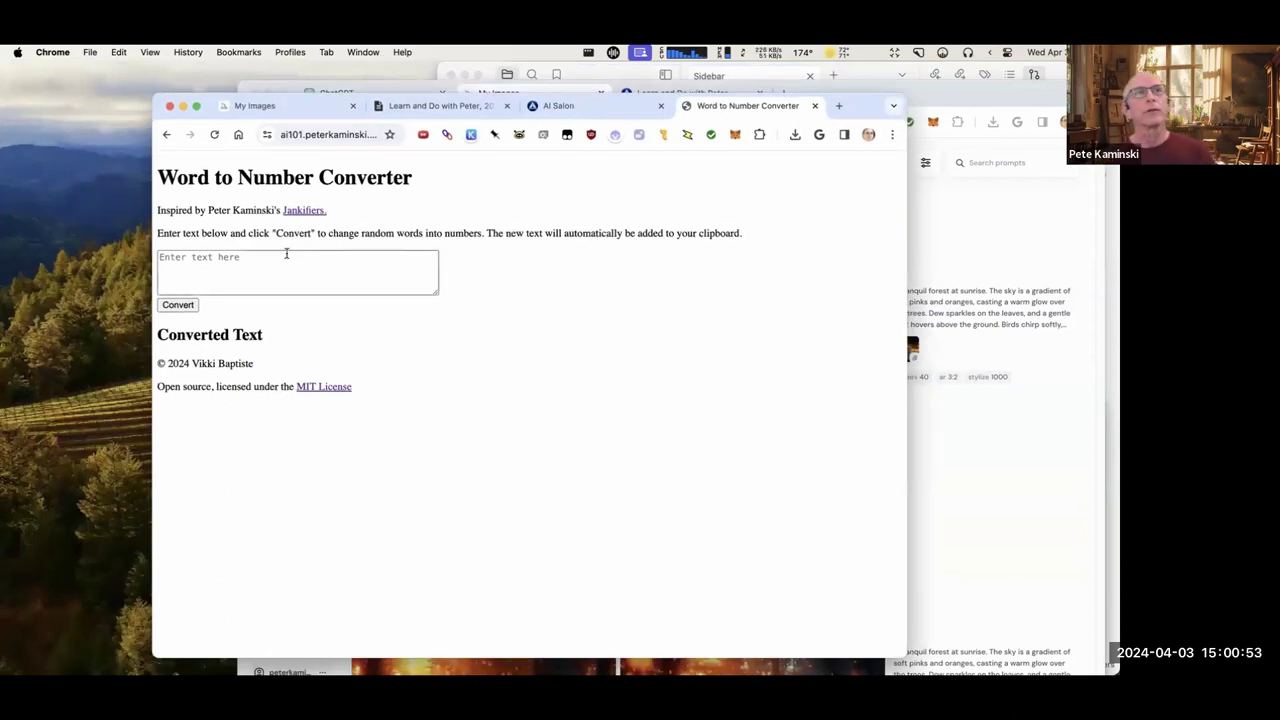
pyautogui.moveTo(492, 233); pyautogui.dragTo(744, 241)
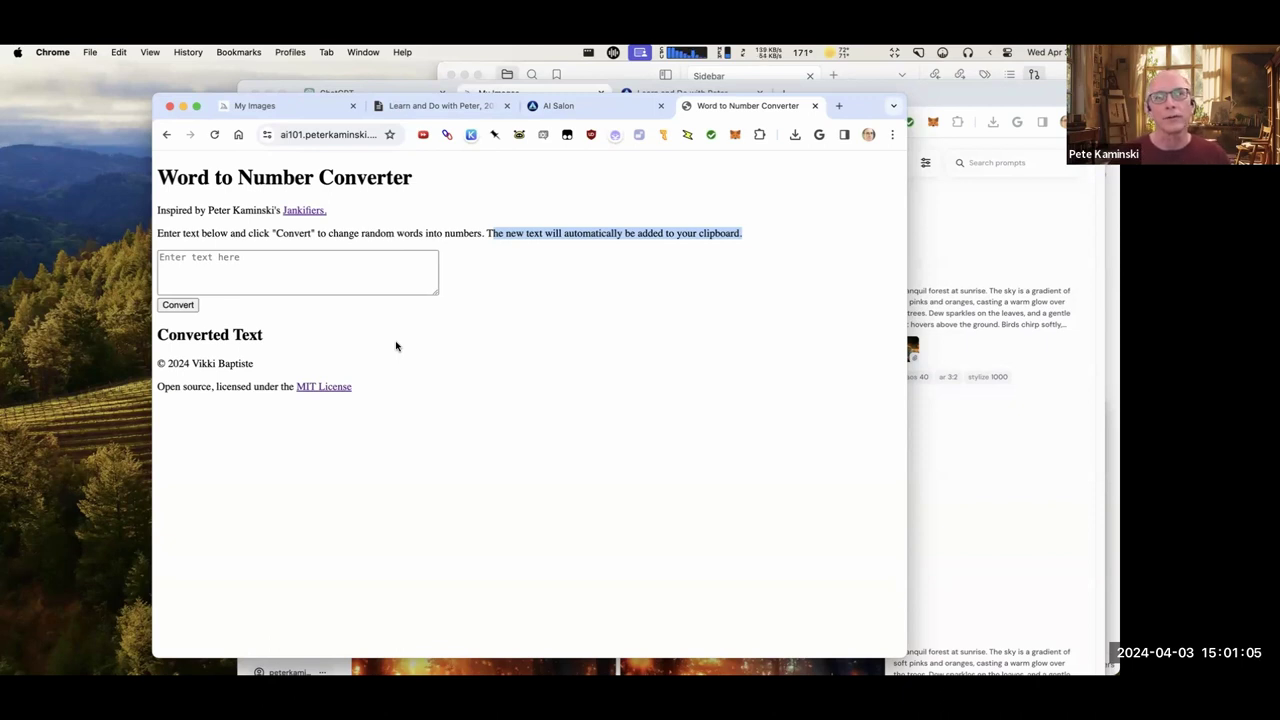
pyautogui.click(443, 273)
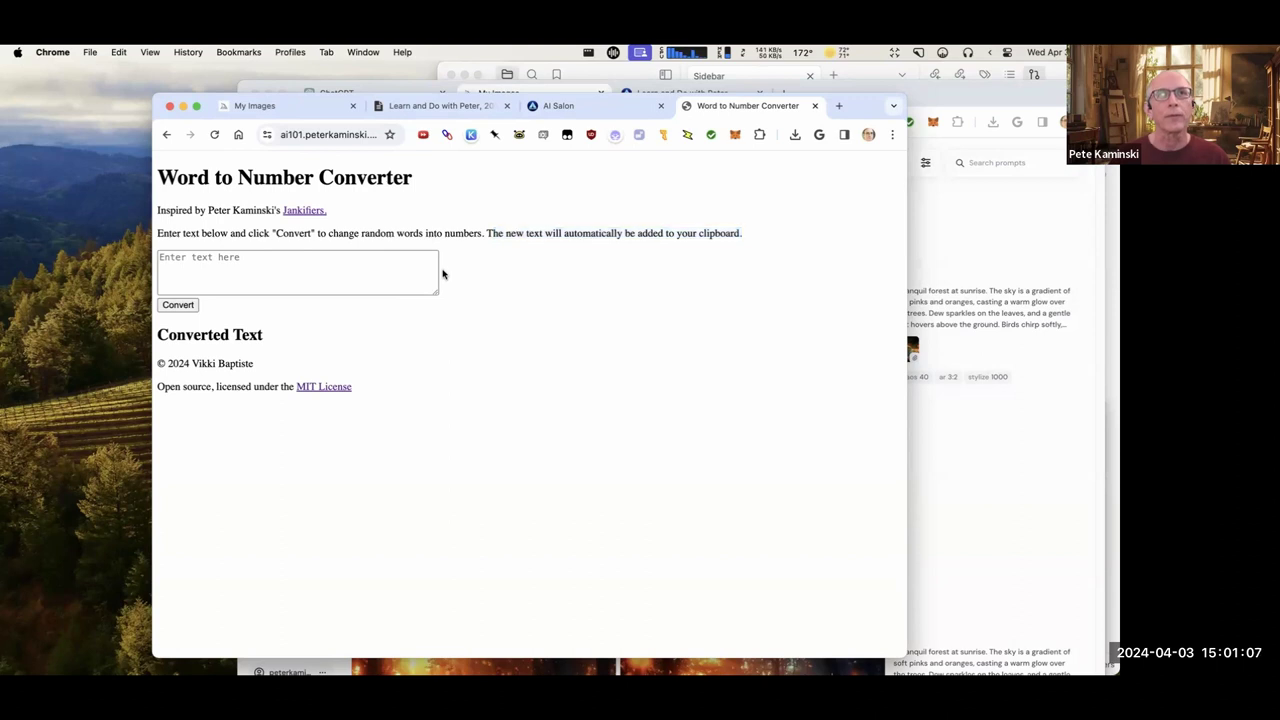
# Copy the "a tranquil forest at sunrise" prompt from the chaos 40 image job in Midjourney and paste it into the Word to Number Converter.
pyautogui.click(983, 252)
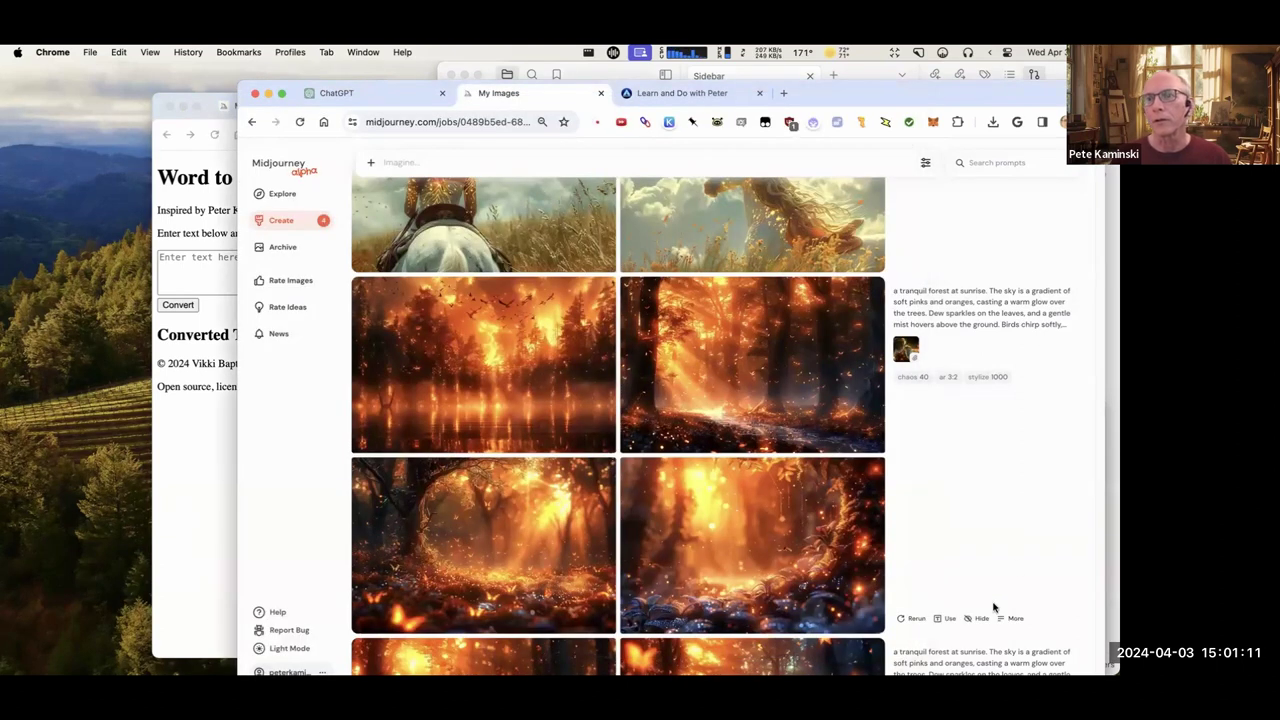
pyautogui.scroll(-3, 990, 520)
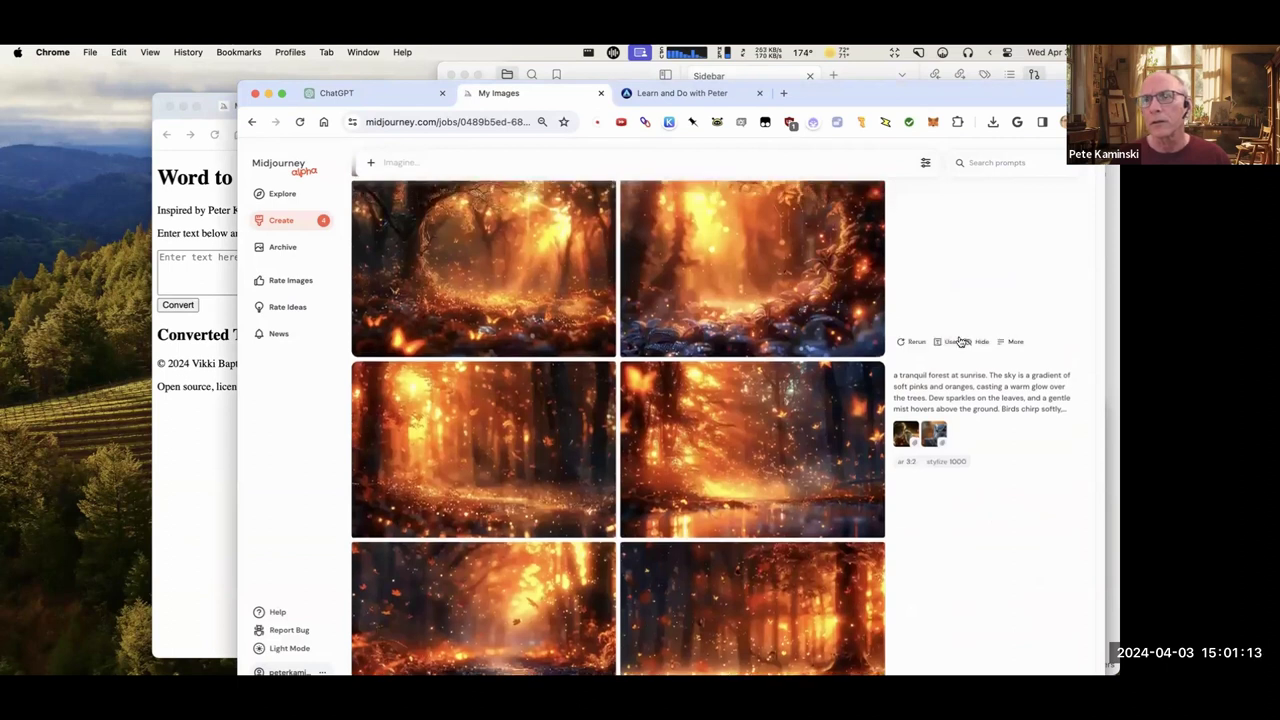
pyautogui.click(1015, 341)
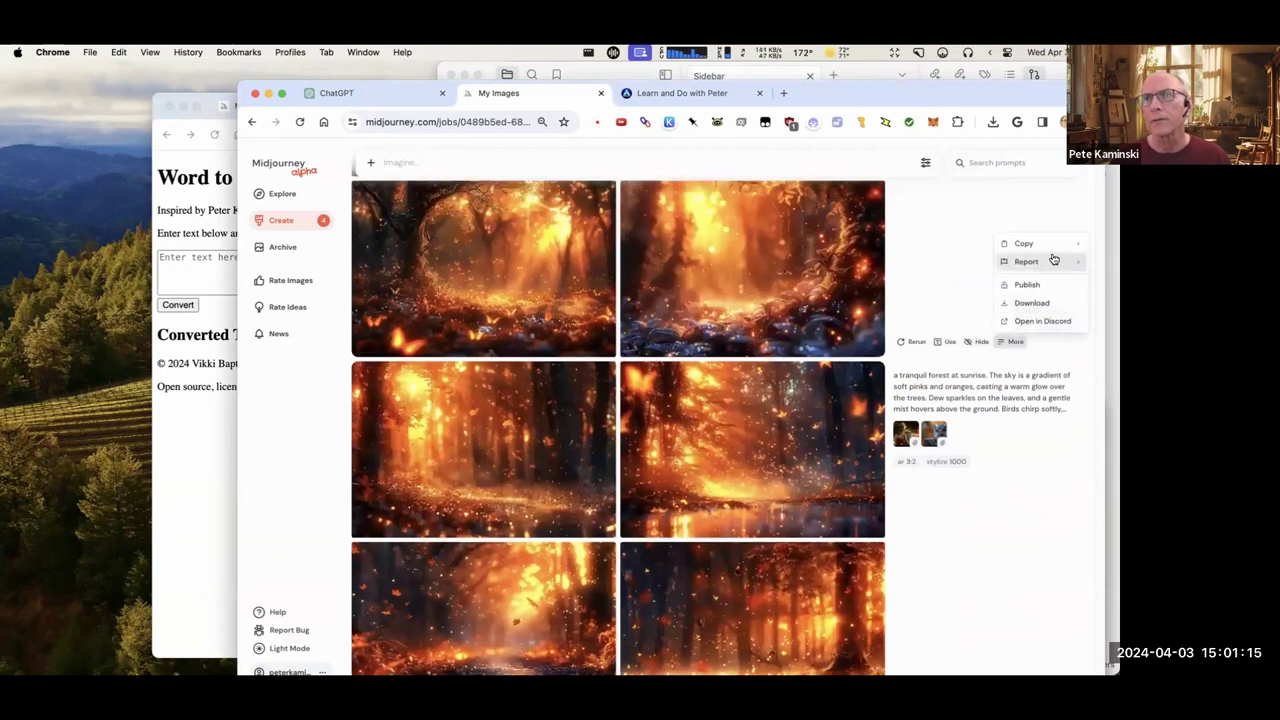
pyautogui.moveTo(1056, 243)
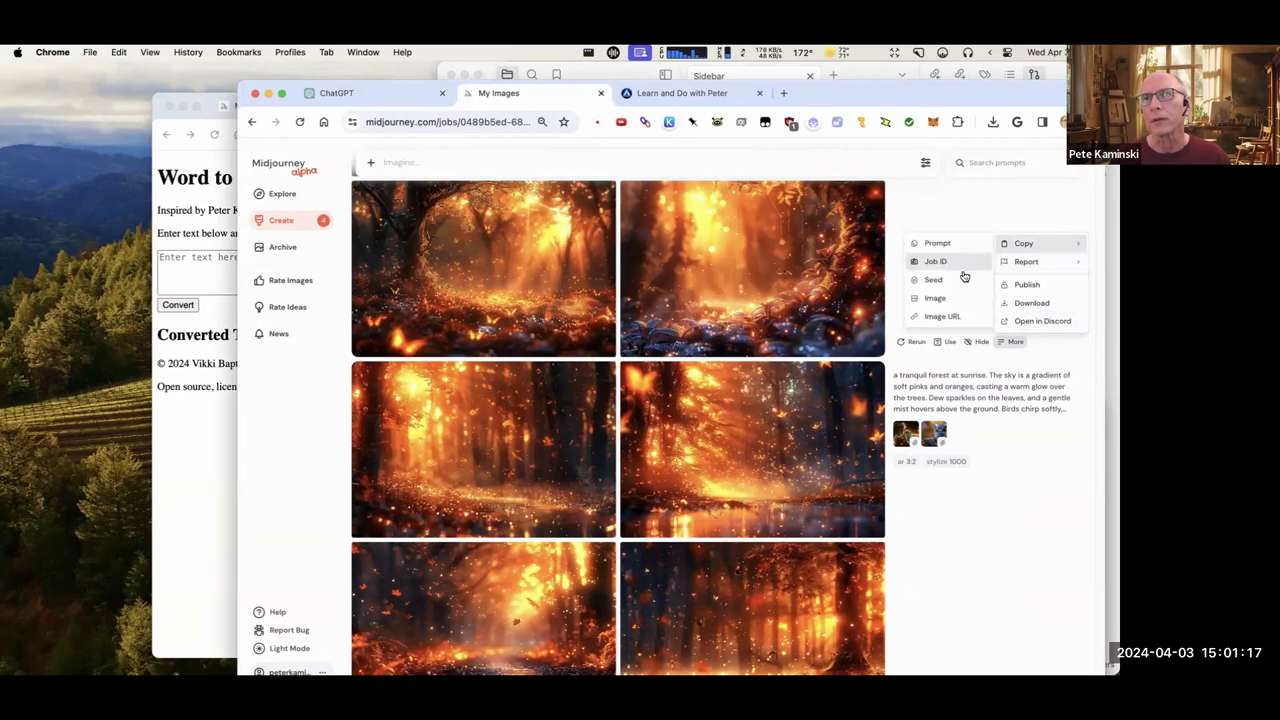
pyautogui.click(935, 243)
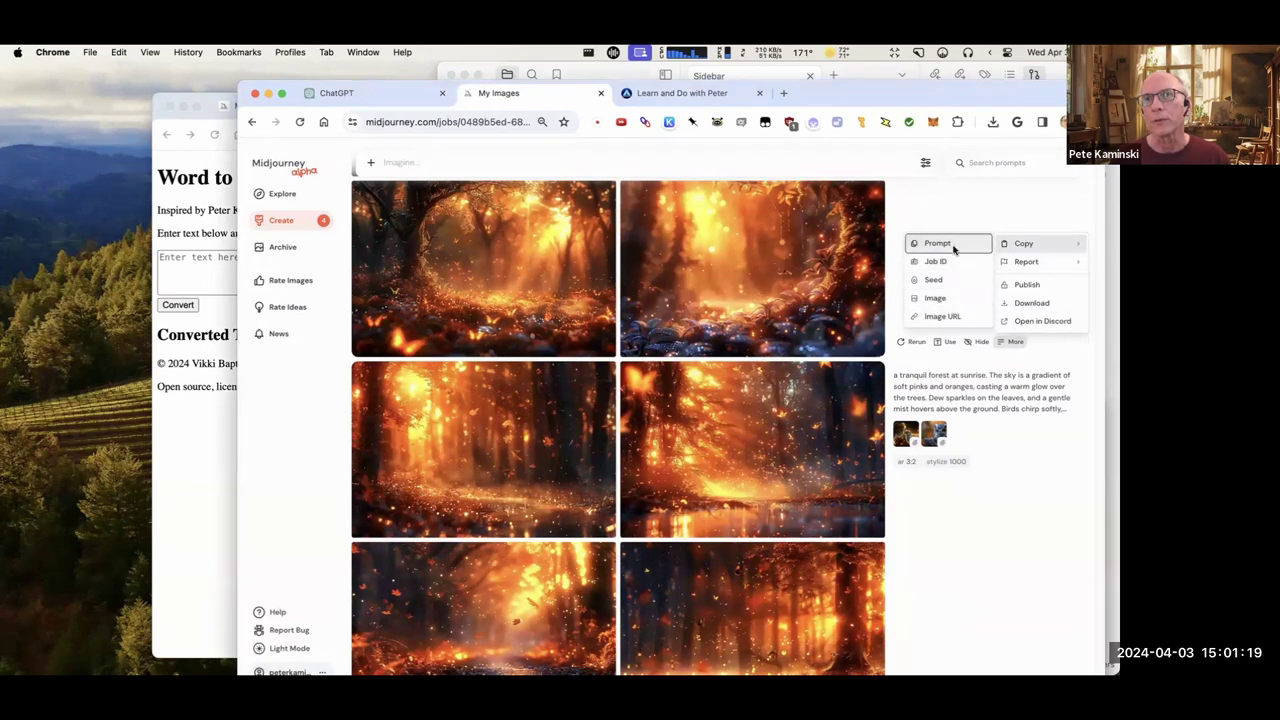
pyautogui.click(196, 282)
pyautogui.write('a tranquil forest at sunrise. The sky is a gradient of soft pinks and oranges, casting a warm glow over the trees. Dew sparkles on the leaves, and a gentle mist hovers above the ground. Birds chirp softly, breaking the silence of the early morning. --chaos 40 --ar 3:2 --sref https://cdn.midjourney.com/c678fb03-a401-415e-816e-1d6f3304bdcd/0_1.png --stylize 1000')
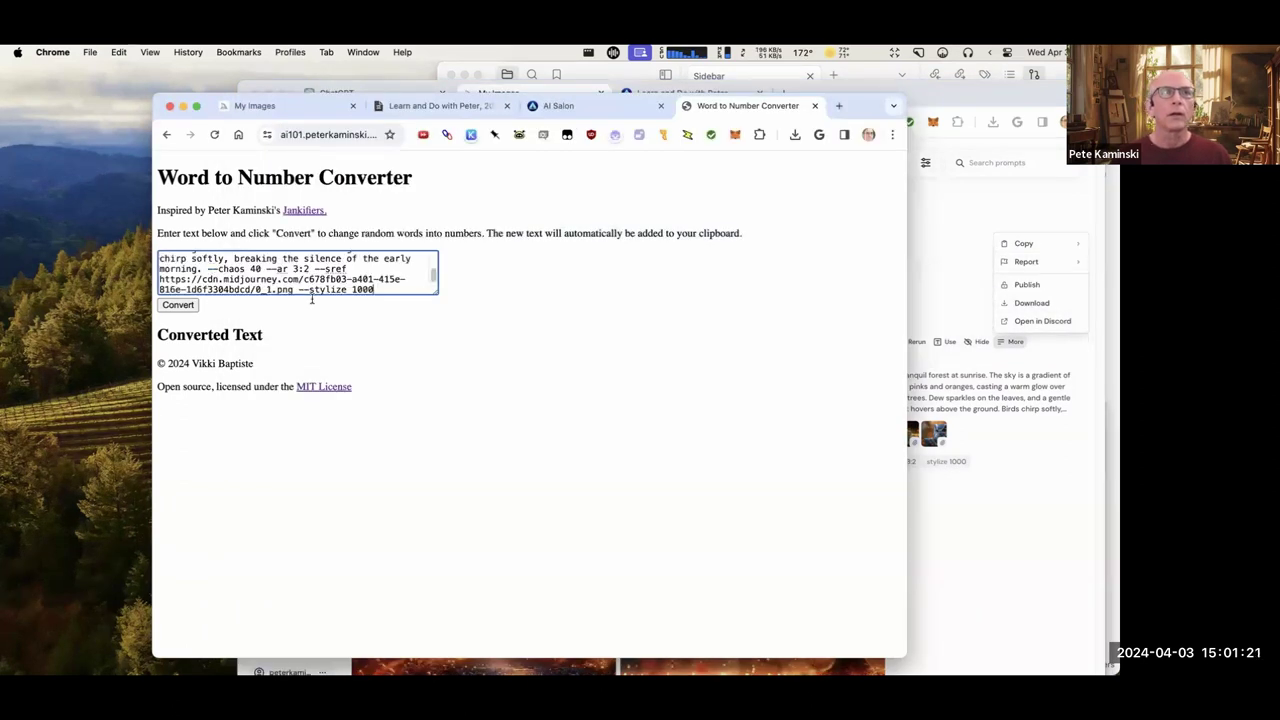
# Enlarge the text box, delete the parameters from --chaos 40 through --stylize 1000, and convert the remaining prompt, selecting the converted text.
pyautogui.moveTo(437, 291); pyautogui.dragTo(618, 404)
pyautogui.moveTo(378, 301); pyautogui.dragTo(202, 290)
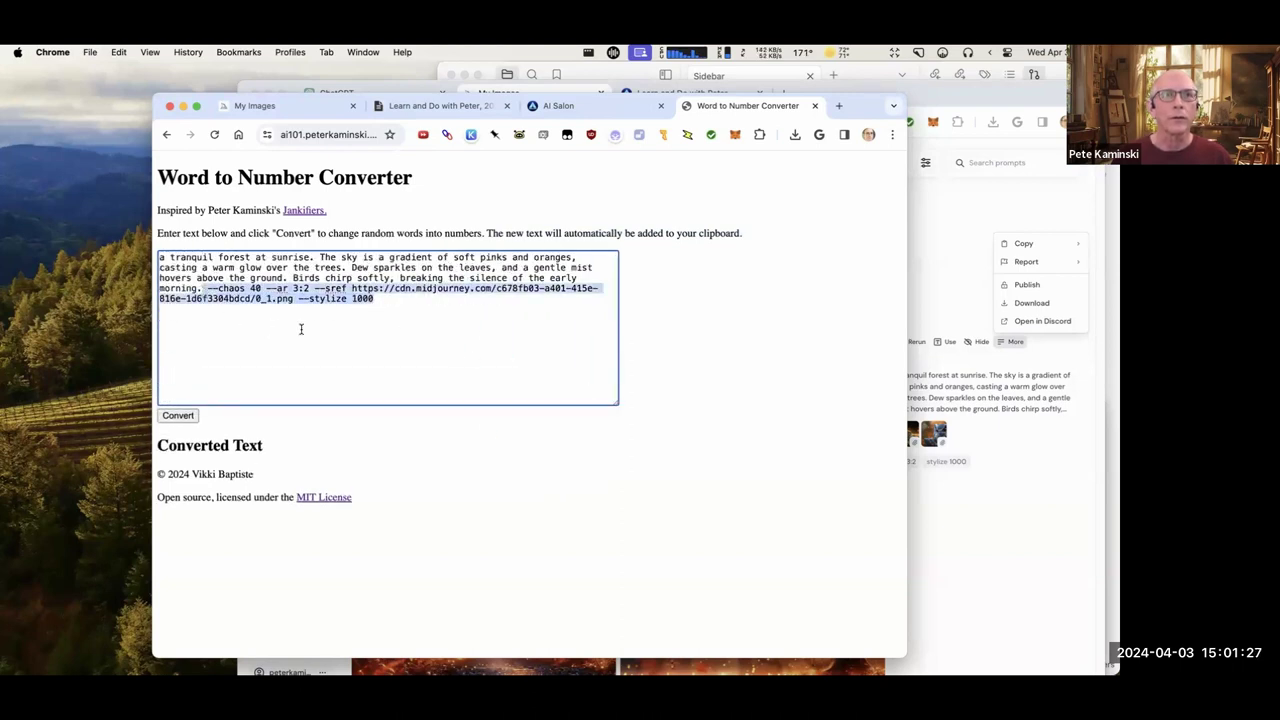
pyautogui.press('BackSpace')
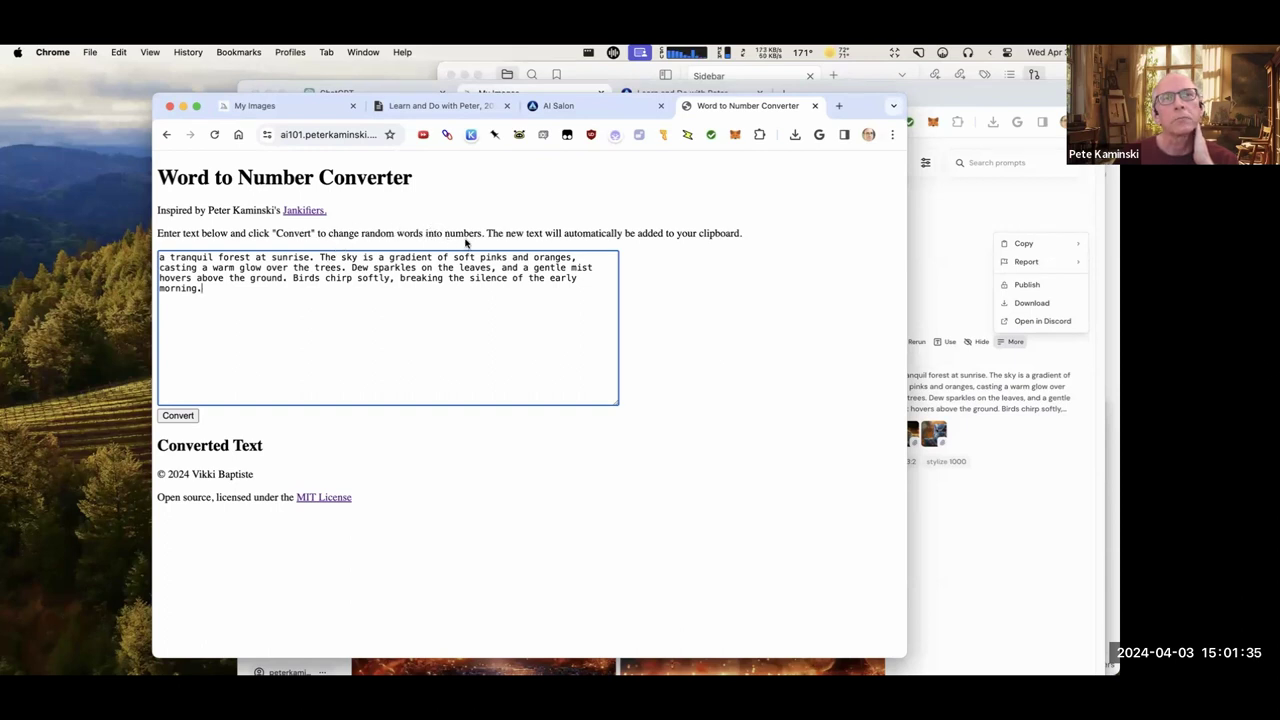
pyautogui.click(180, 415)
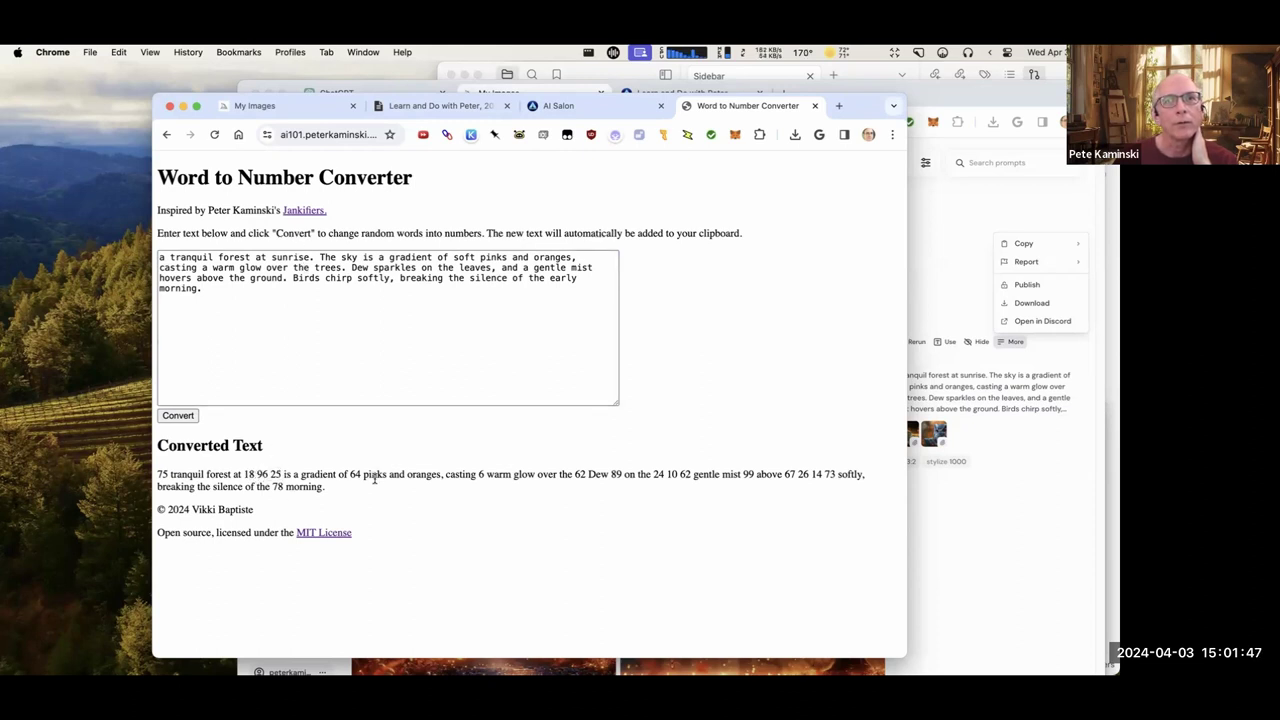
pyautogui.moveTo(325, 490); pyautogui.dragTo(161, 478)
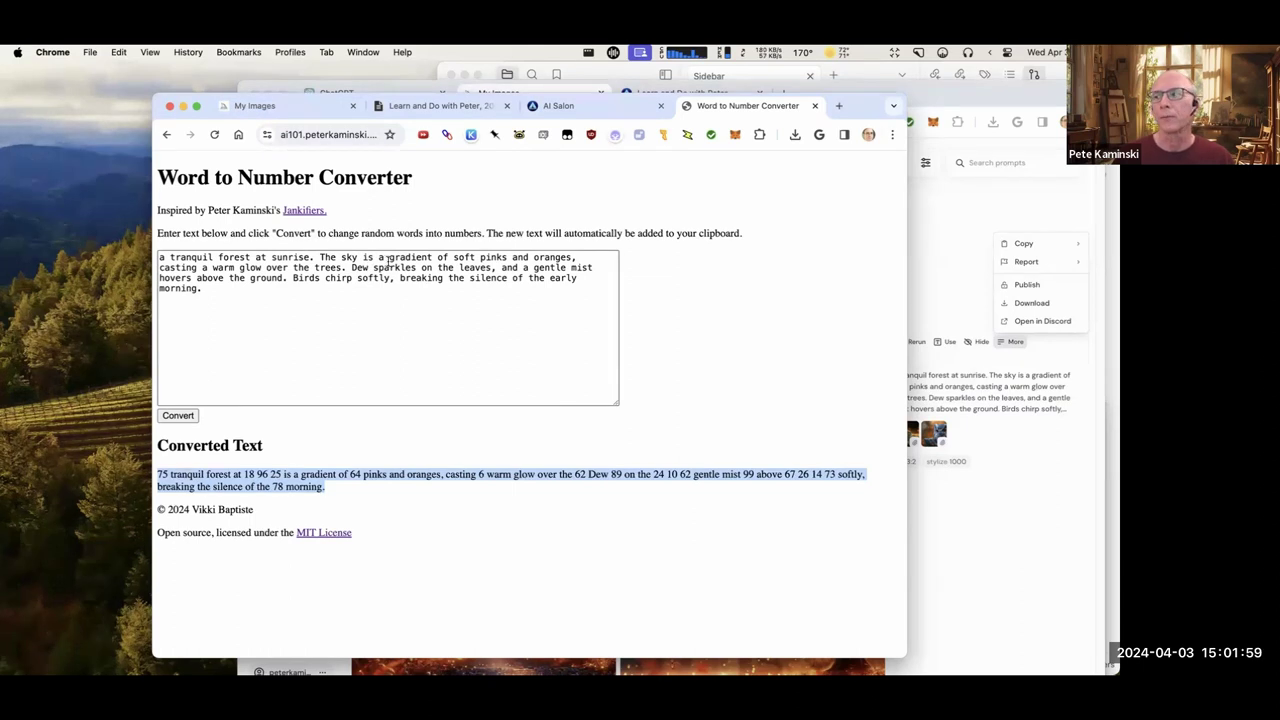
# Open a new browser window and tile it side by side with the converter window.
pyautogui.press('super+n')
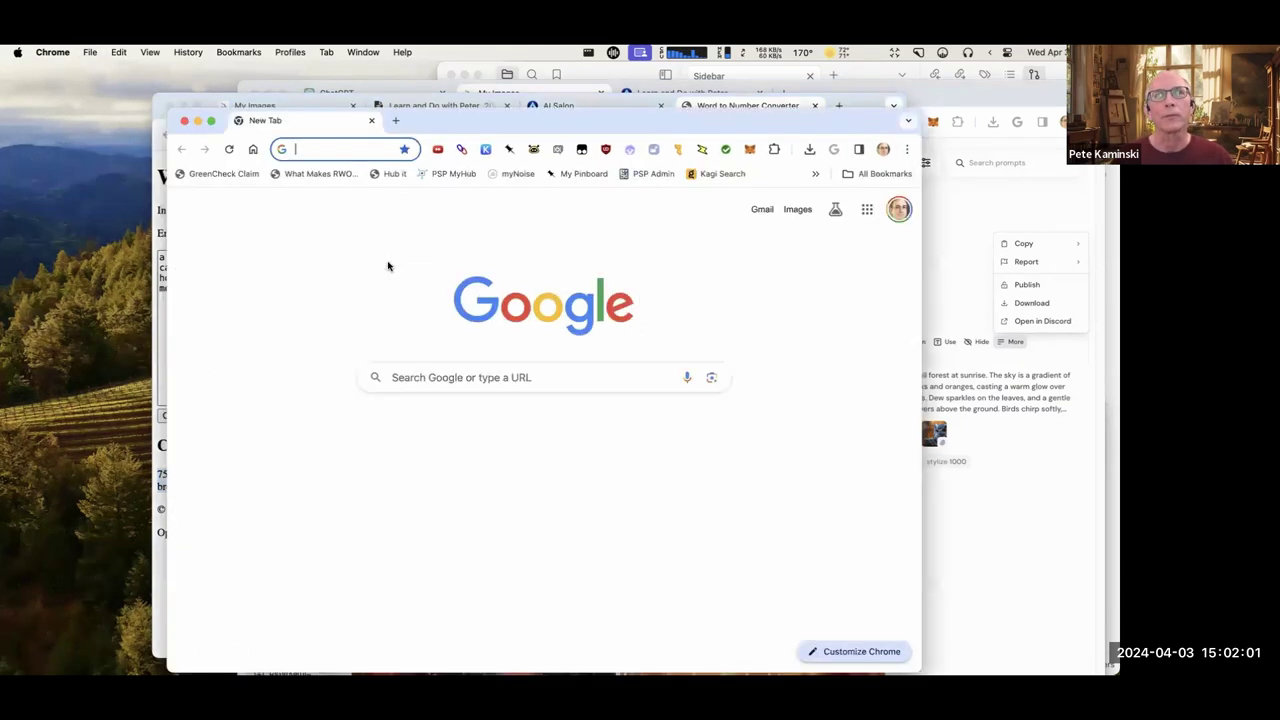
pyautogui.hotkey('ctrl', 'alt', 'Left')
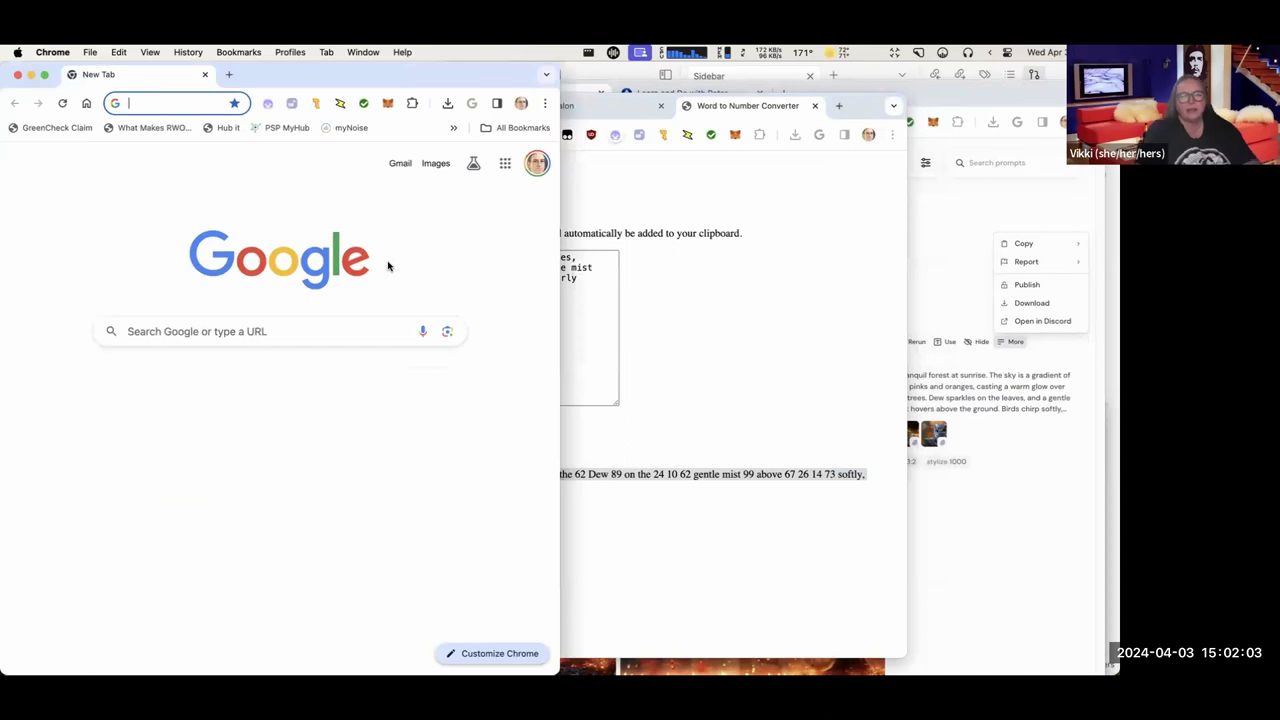
pyautogui.click(703, 301)
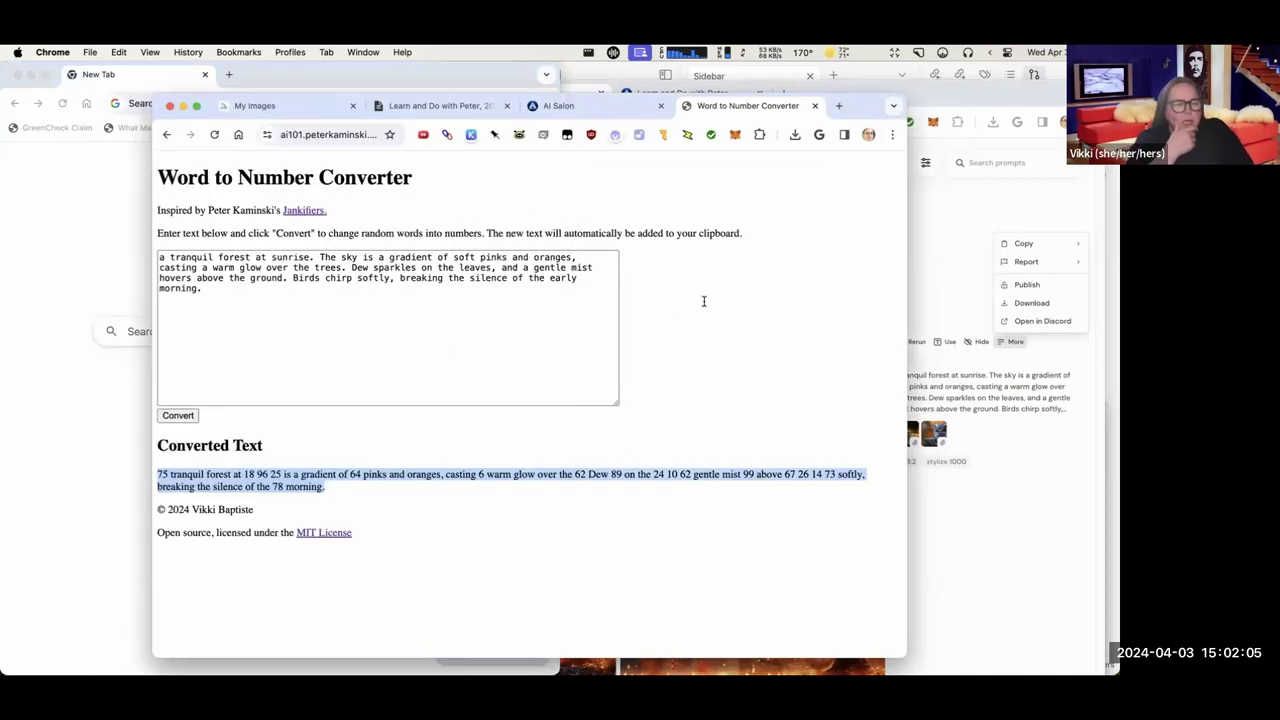
pyautogui.hotkey('ctrl', 'alt', 'Right')
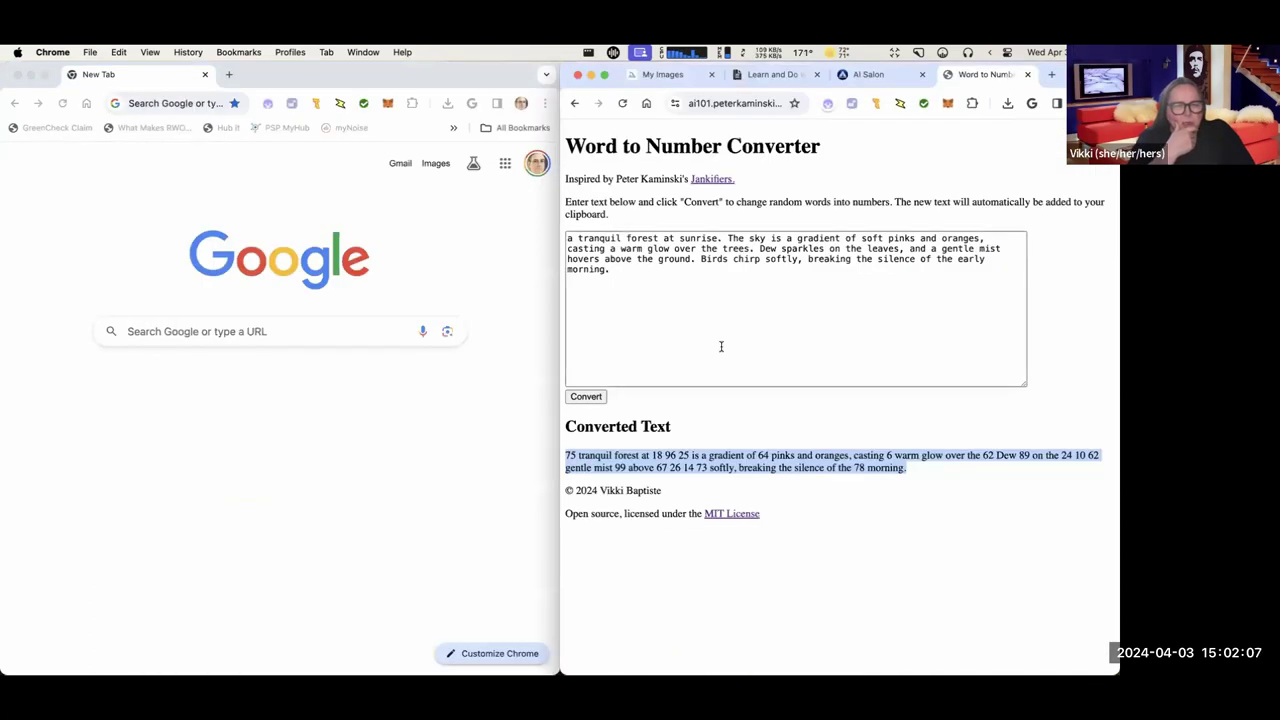
# Go to chat.openai.com in the new window and open the DALL·E GPT from the full list of GPTs.
pyautogui.click(168, 100)
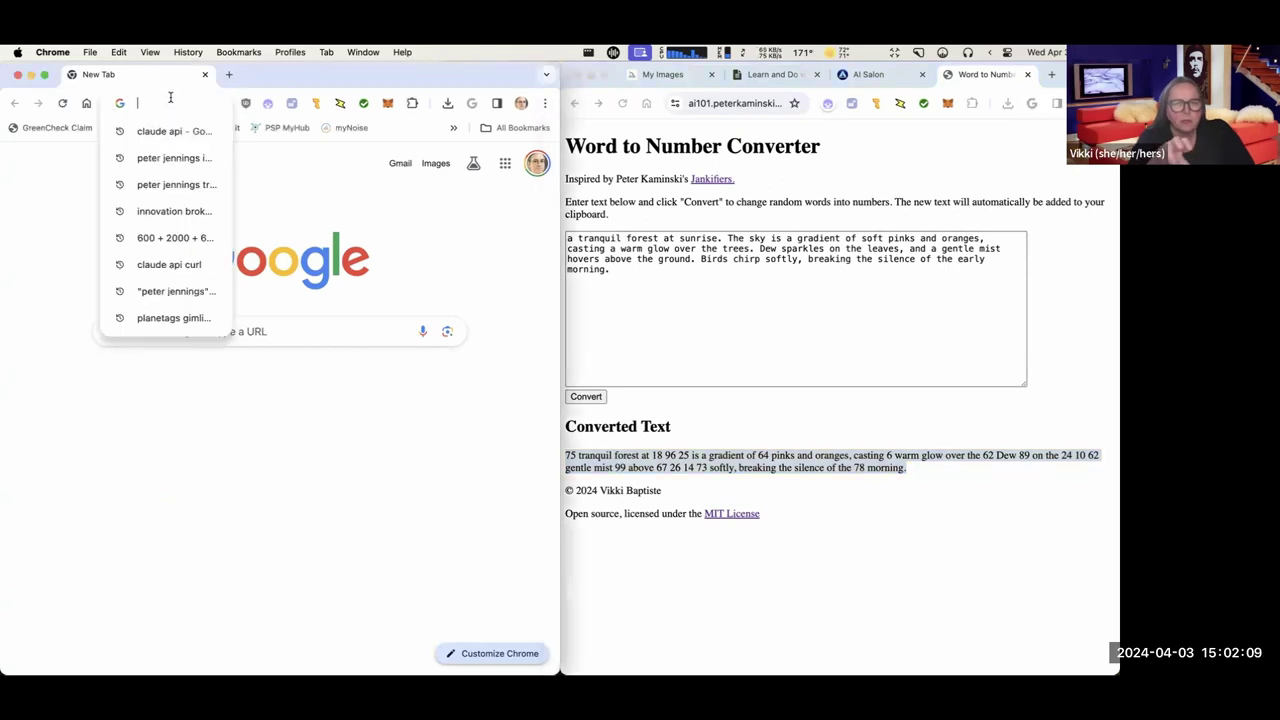
pyautogui.write('d')
pyautogui.press('BackSpace')
pyautogui.write('chat.openai.com')
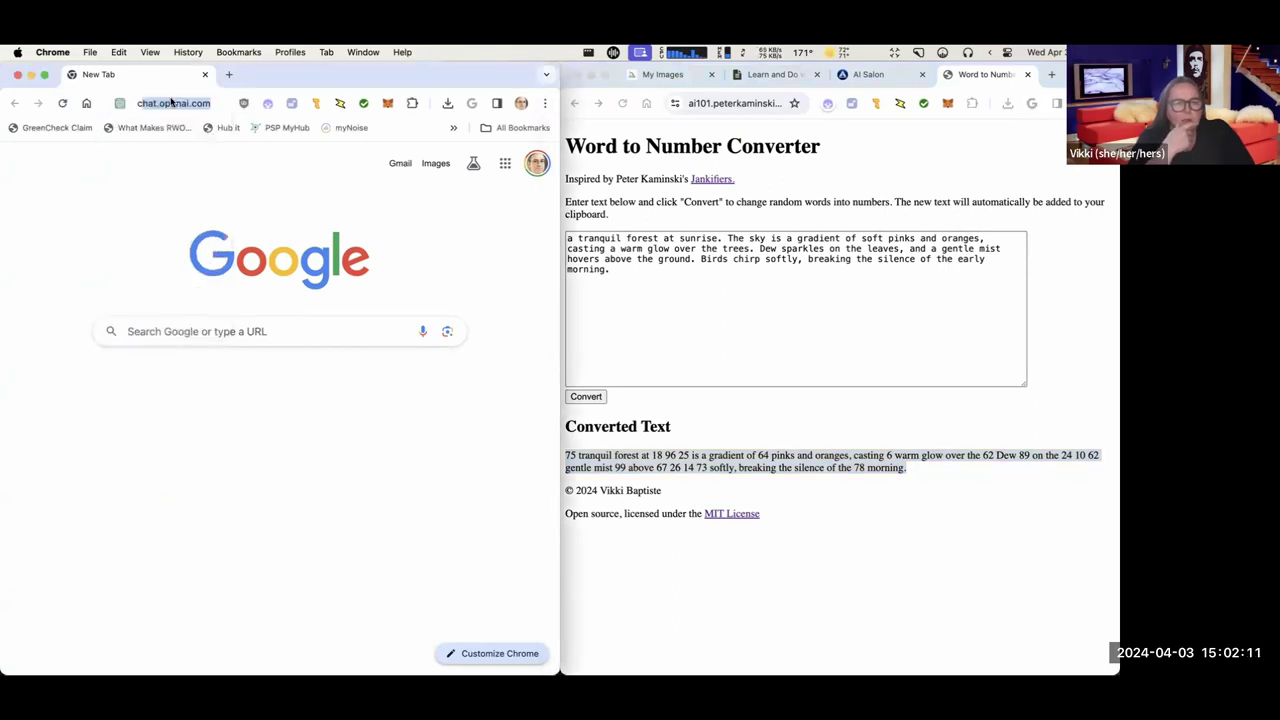
pyautogui.press('Return')
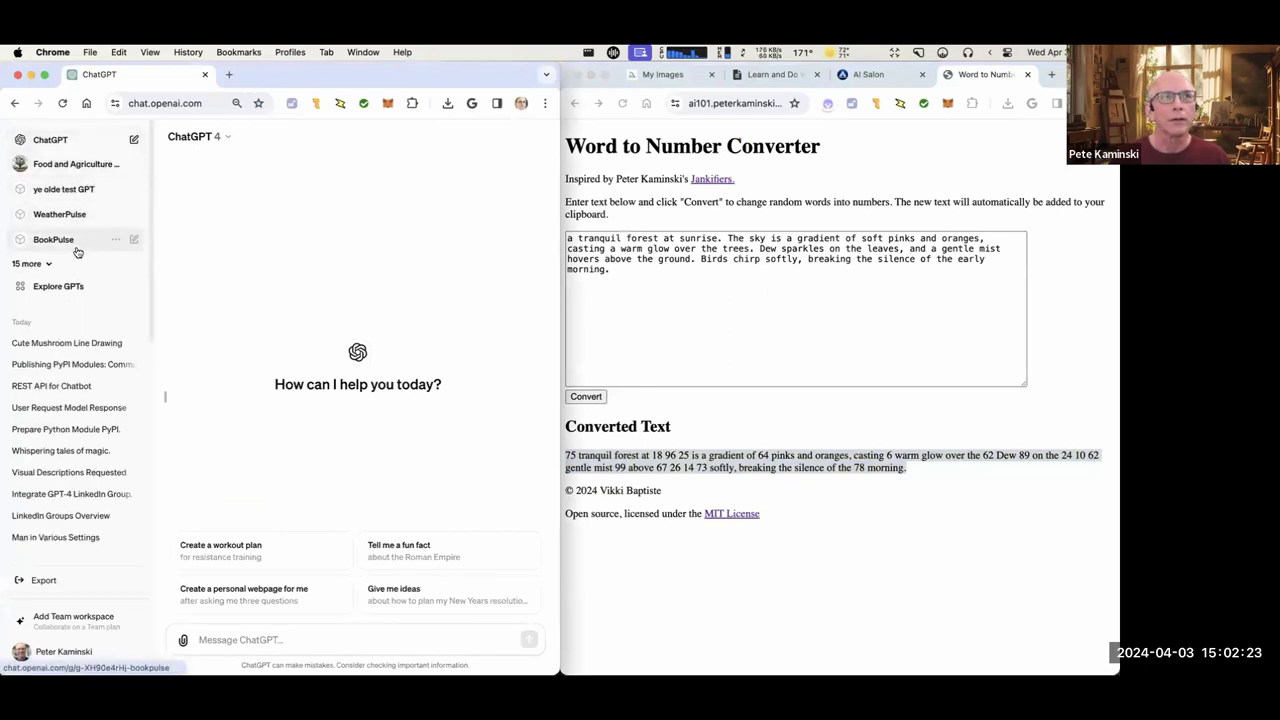
pyautogui.click(46, 266)
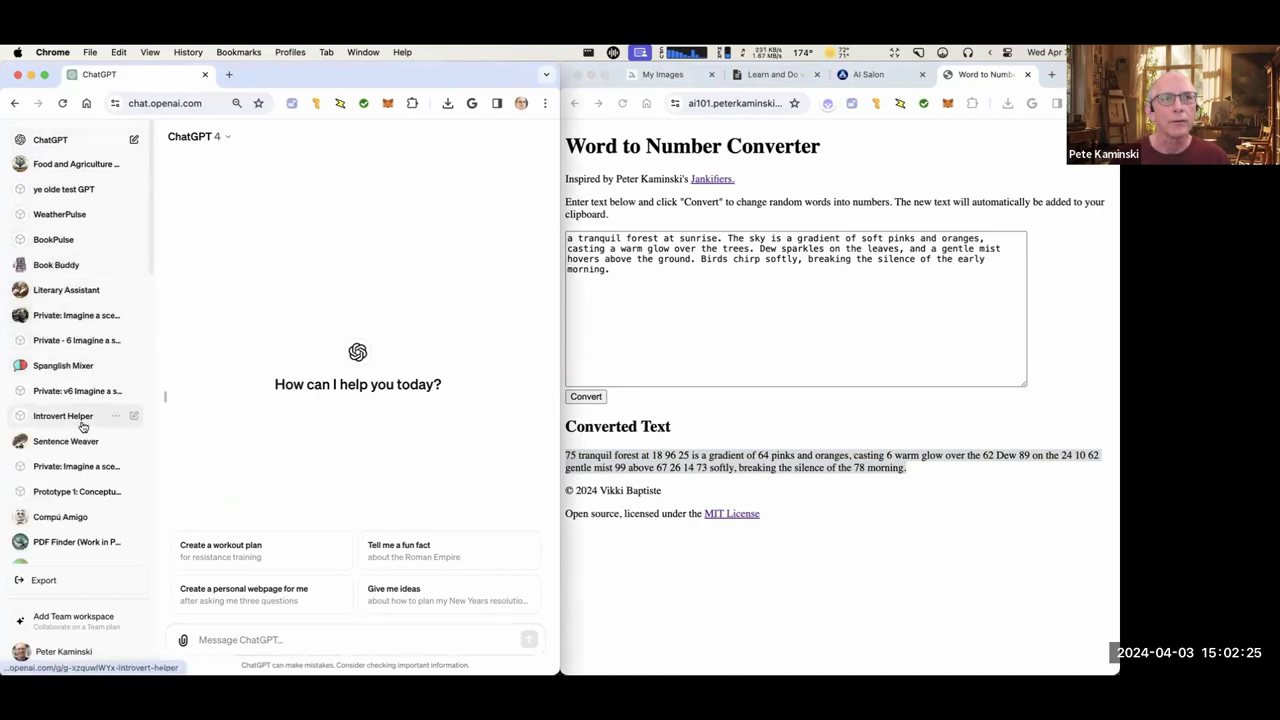
pyautogui.scroll(-2, 82, 425)
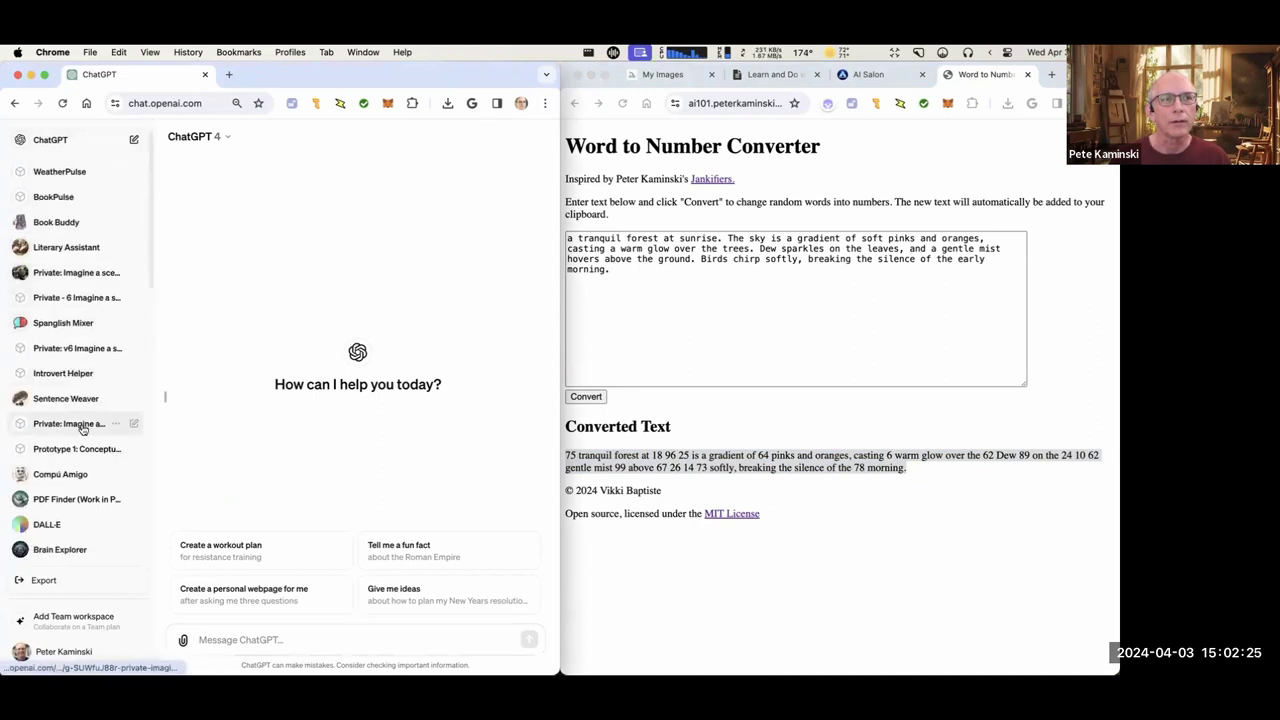
pyautogui.click(78, 524)
# Copy the converted text beginning "75 tranquil forest at 18 96 25" and paste it into the DALL·E message box.
pyautogui.click(768, 452)
pyautogui.tripleClick(775, 456)
pyautogui.press('super+c')
pyautogui.click(256, 640)
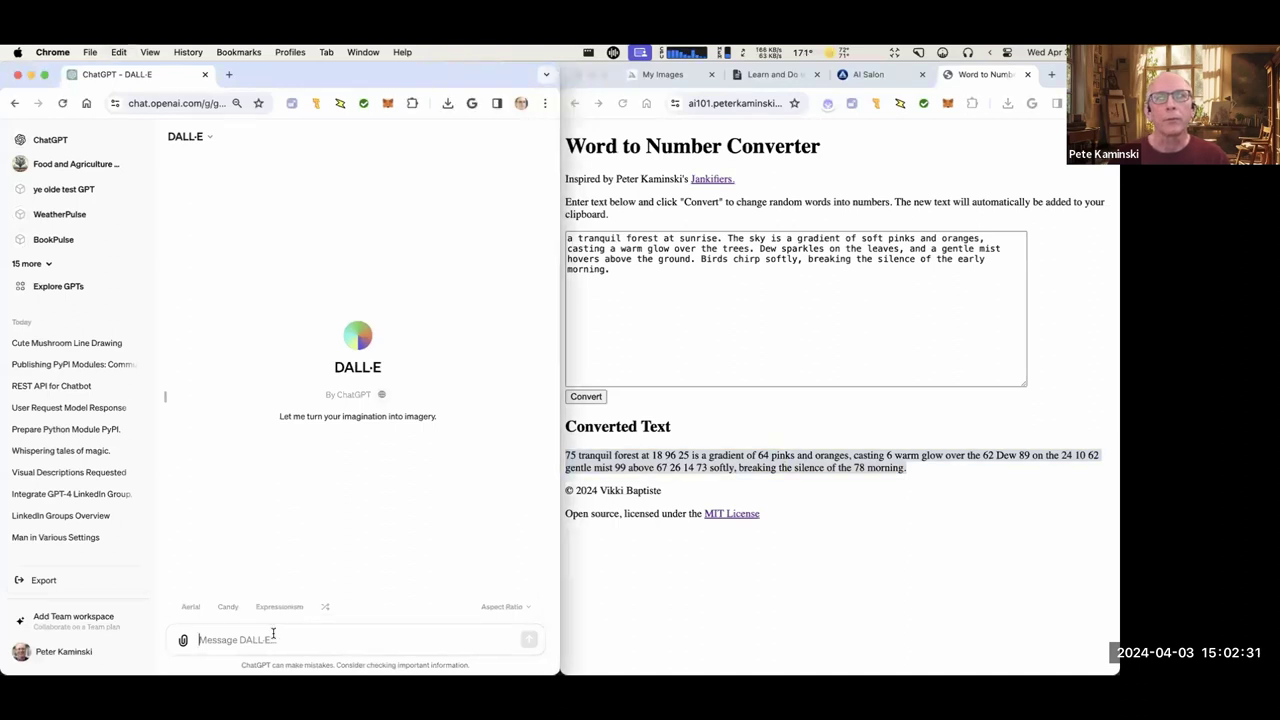
pyautogui.press('super+v')
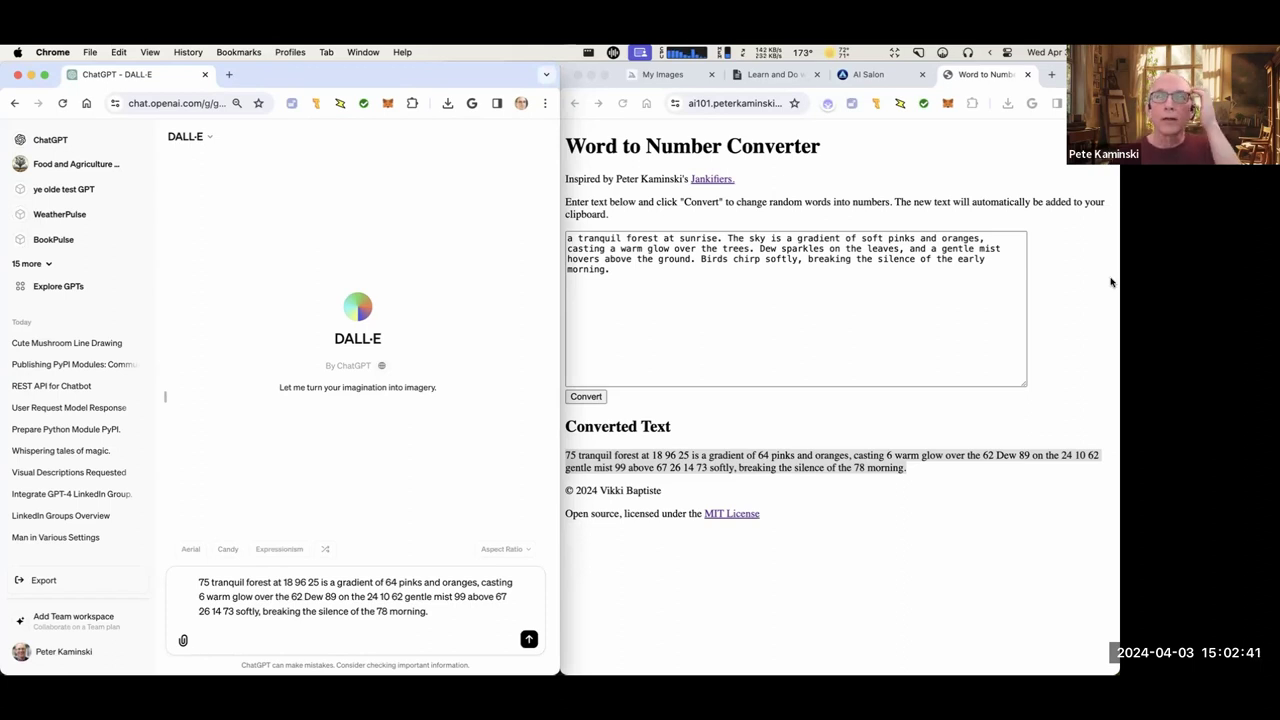
# Run the conversion several more times on the same forest prompt and select the new converted text.
pyautogui.click(844, 334)
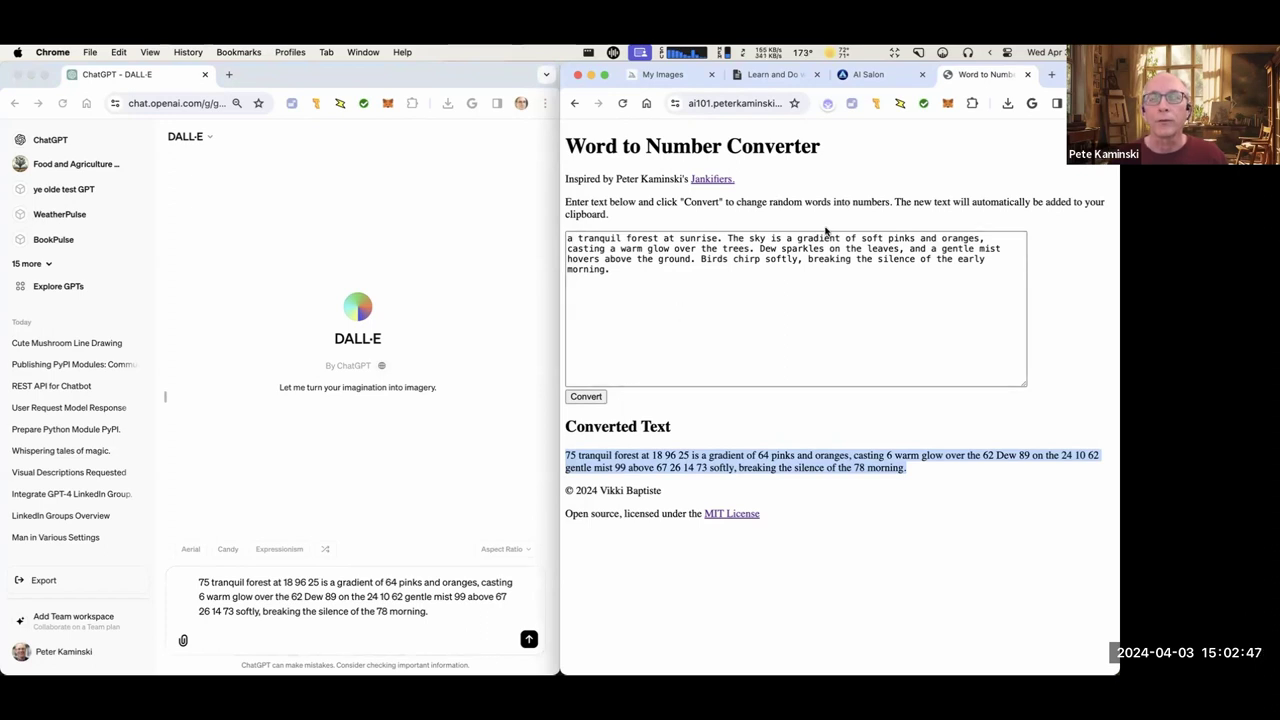
pyautogui.click(590, 398)
pyautogui.click(590, 398)
pyautogui.click(590, 398)
pyautogui.click(592, 400)
pyautogui.click(602, 400)
pyautogui.moveTo(914, 462); pyautogui.dragTo(887, 464)
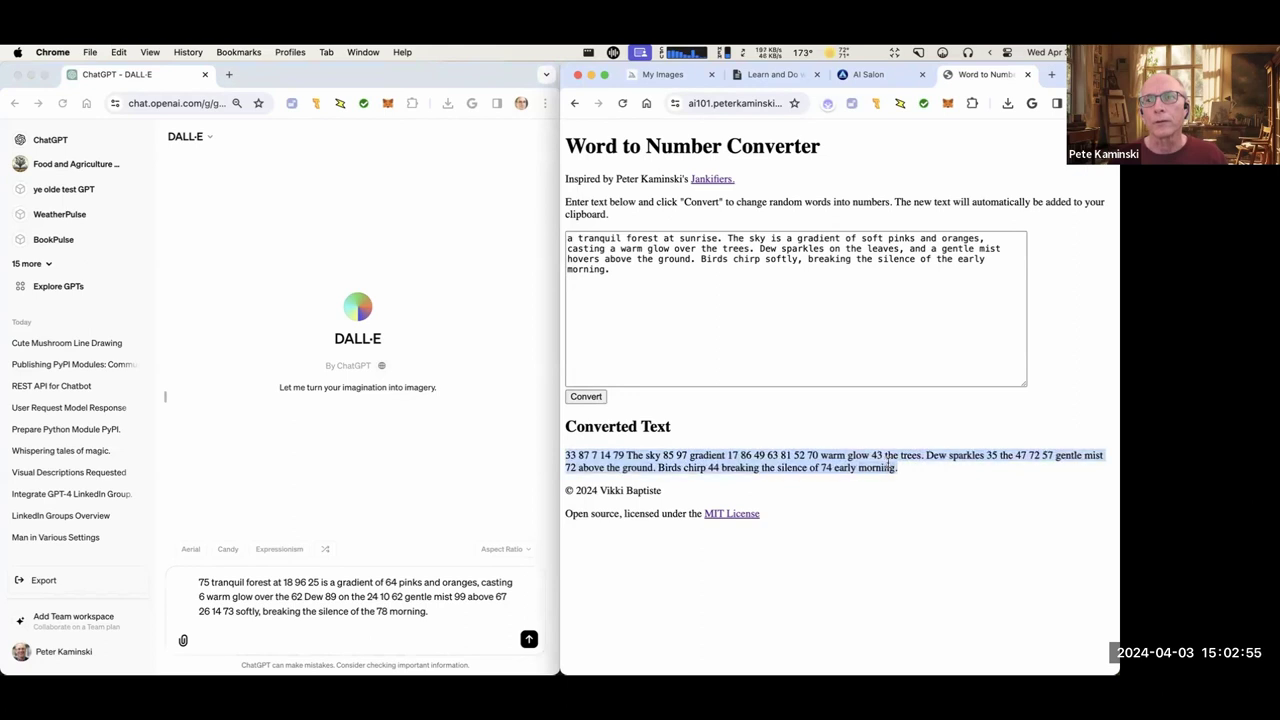
# Remove the trailing blank lines from the pasted "75 tranquil forest" prompt and send it to DALL·E.
pyautogui.click(366, 642)
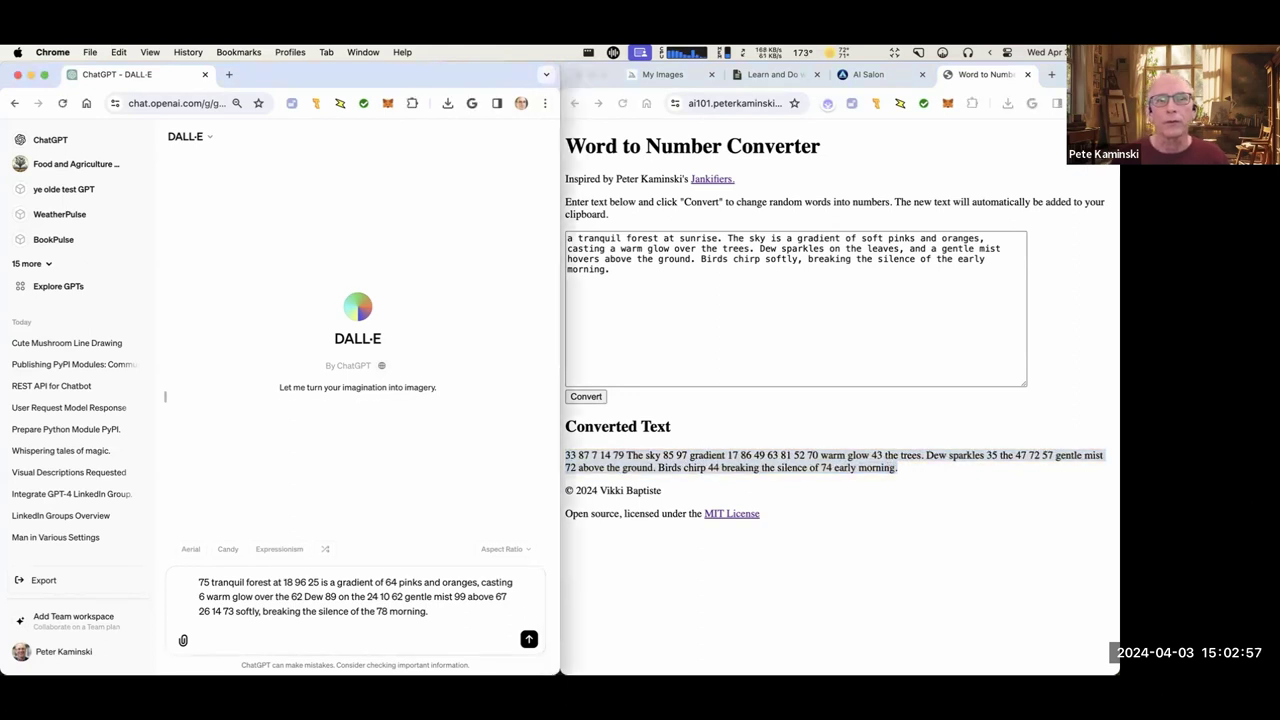
pyautogui.press('BackSpace')
pyautogui.press('BackSpace')
pyautogui.press('Return')
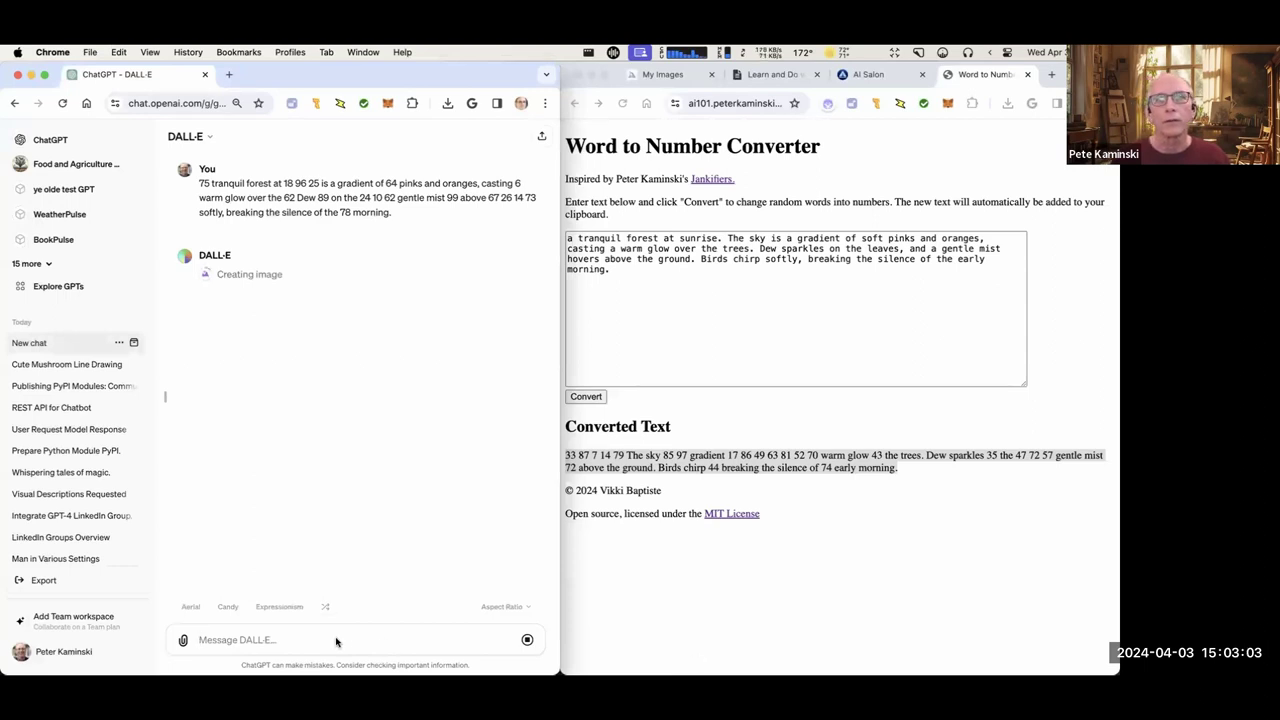
# Paste the converted text beginning "33 87 7 14 79 The sky" as the next DALL·E message and remove its trailing blank lines.
pyautogui.press('super+v')
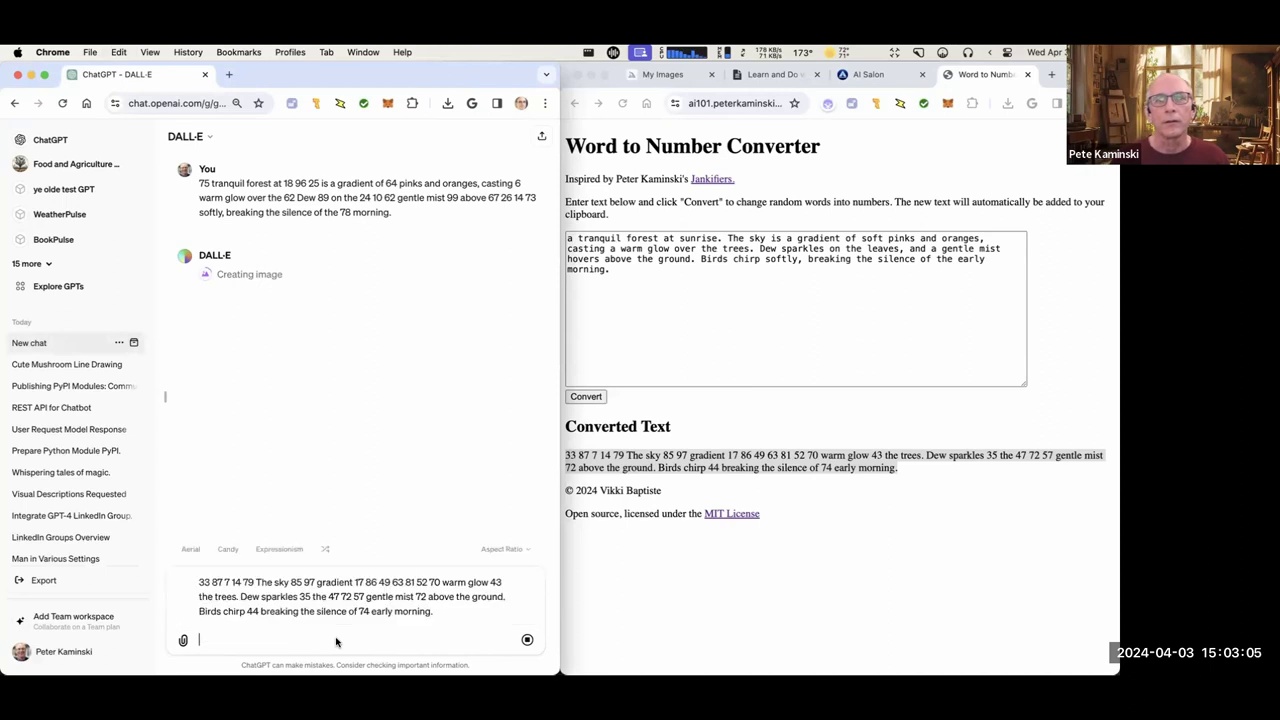
pyautogui.hotkey('shift', 'Return')
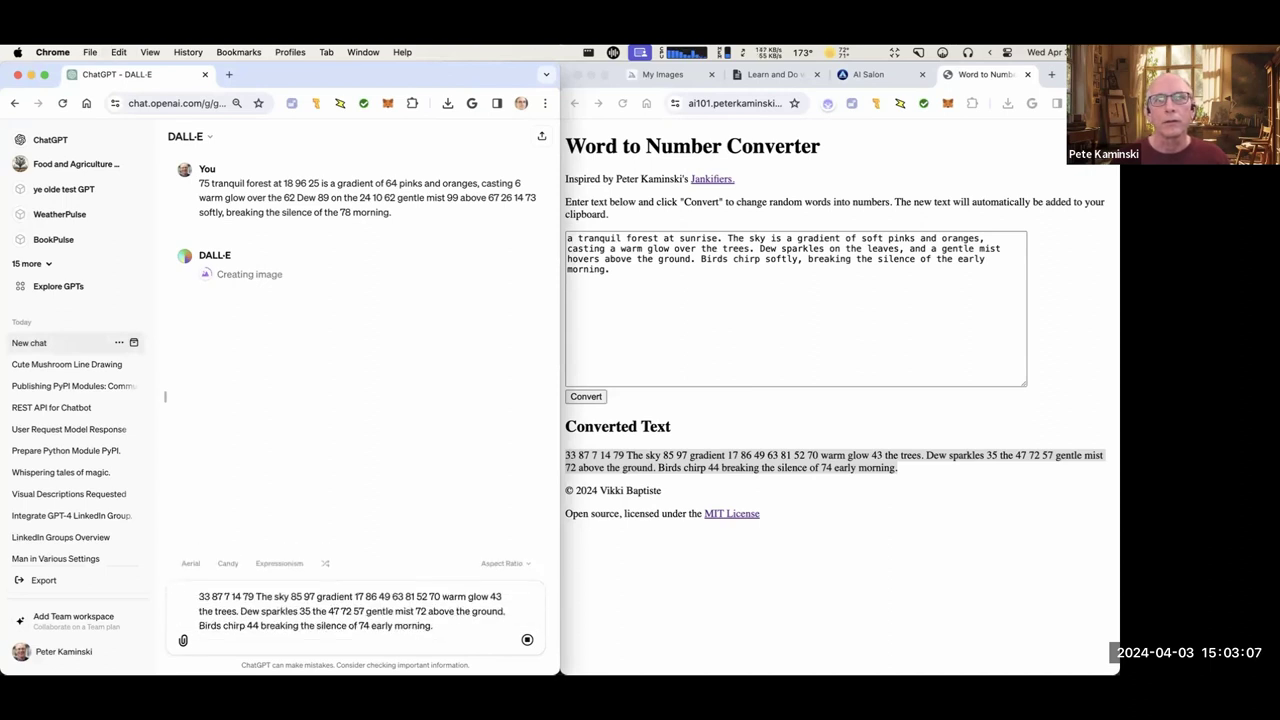
pyautogui.press('BackSpace')
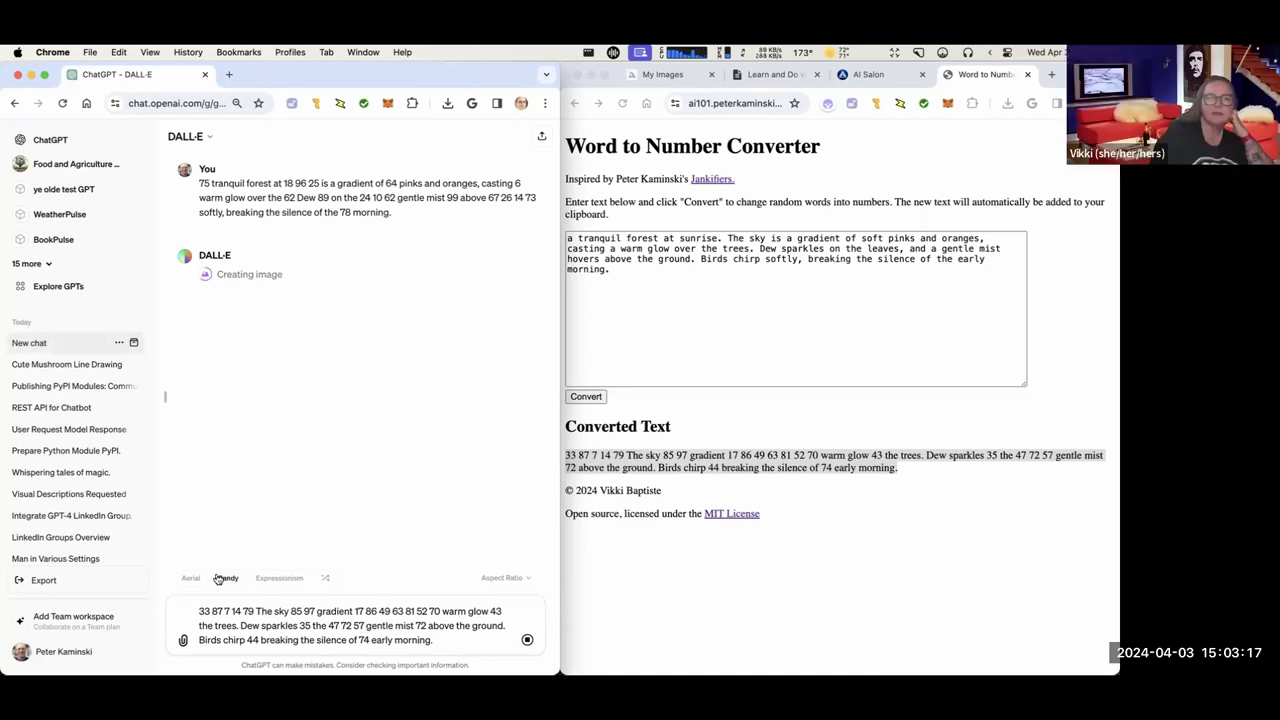
# Shuffle the style suggestions above the DALL·E message box twice to look through other styles.
pyautogui.moveTo(182, 586)
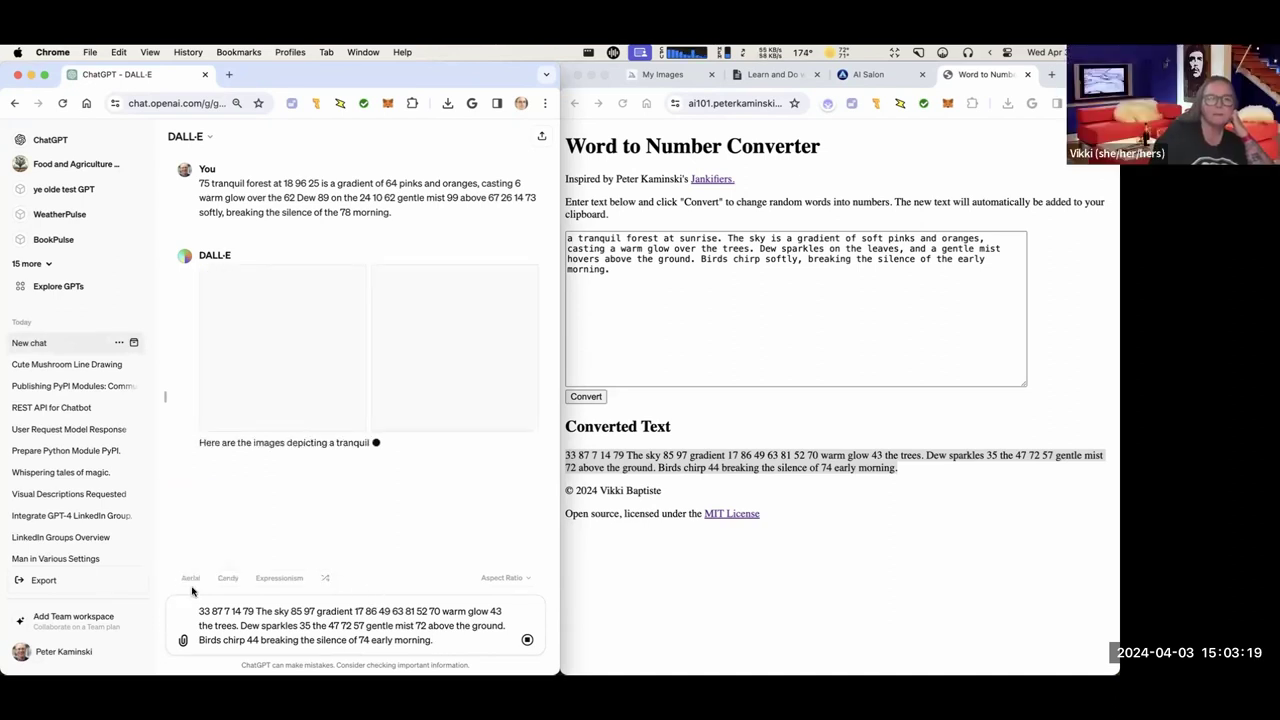
pyautogui.click(325, 580)
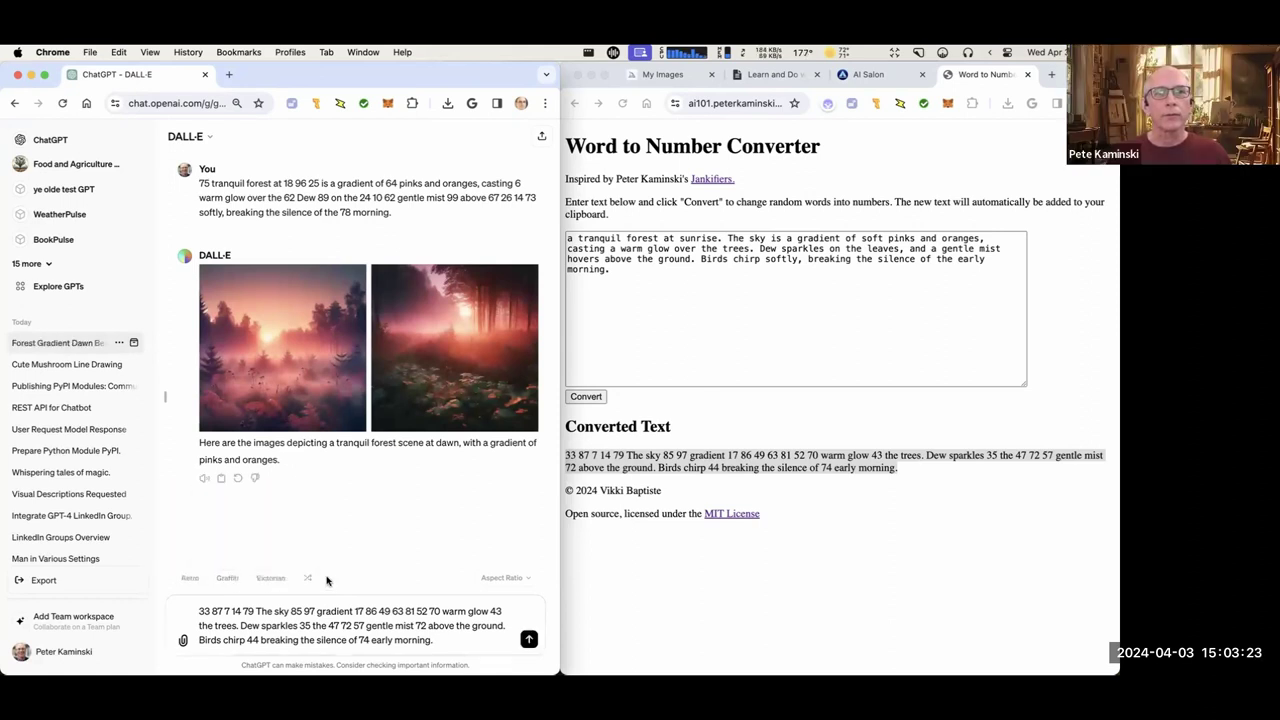
pyautogui.click(307, 579)
pyautogui.moveTo(317, 584)
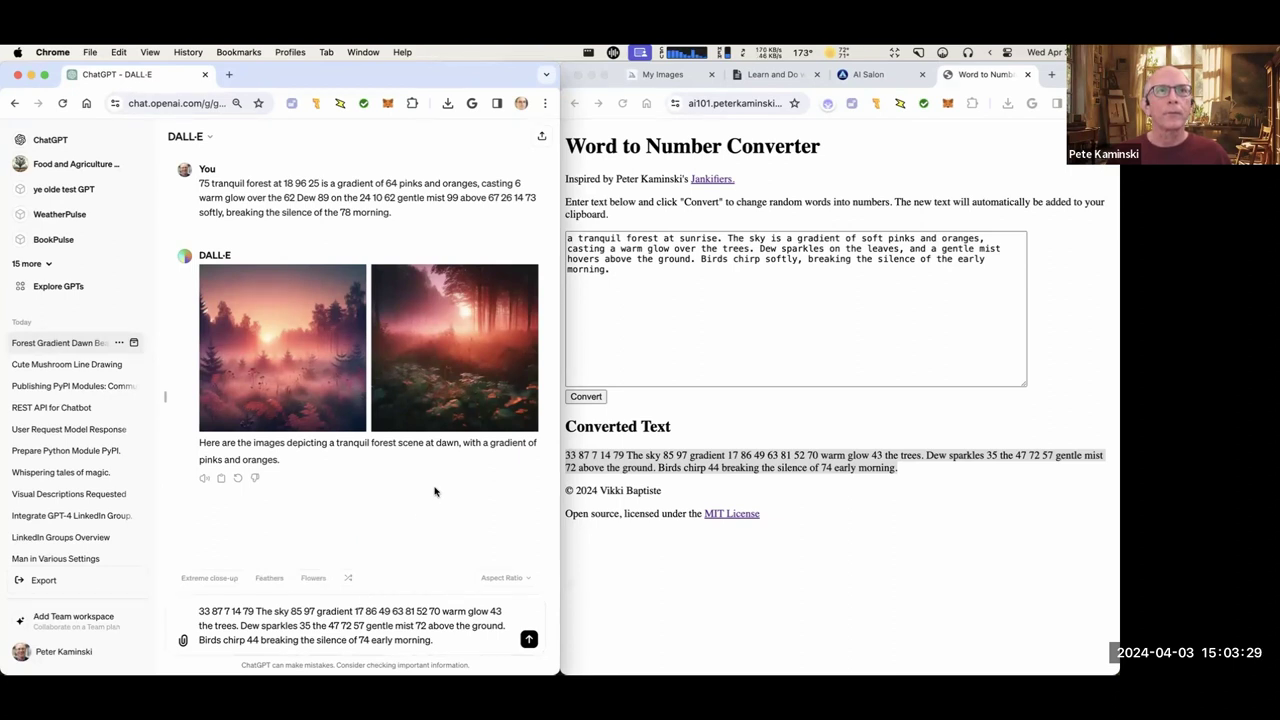
# Highlight "18 96 25" in the sent prompt, clear the highlight, and open the first generated forest image in the enlarged view.
pyautogui.moveTo(396, 342)
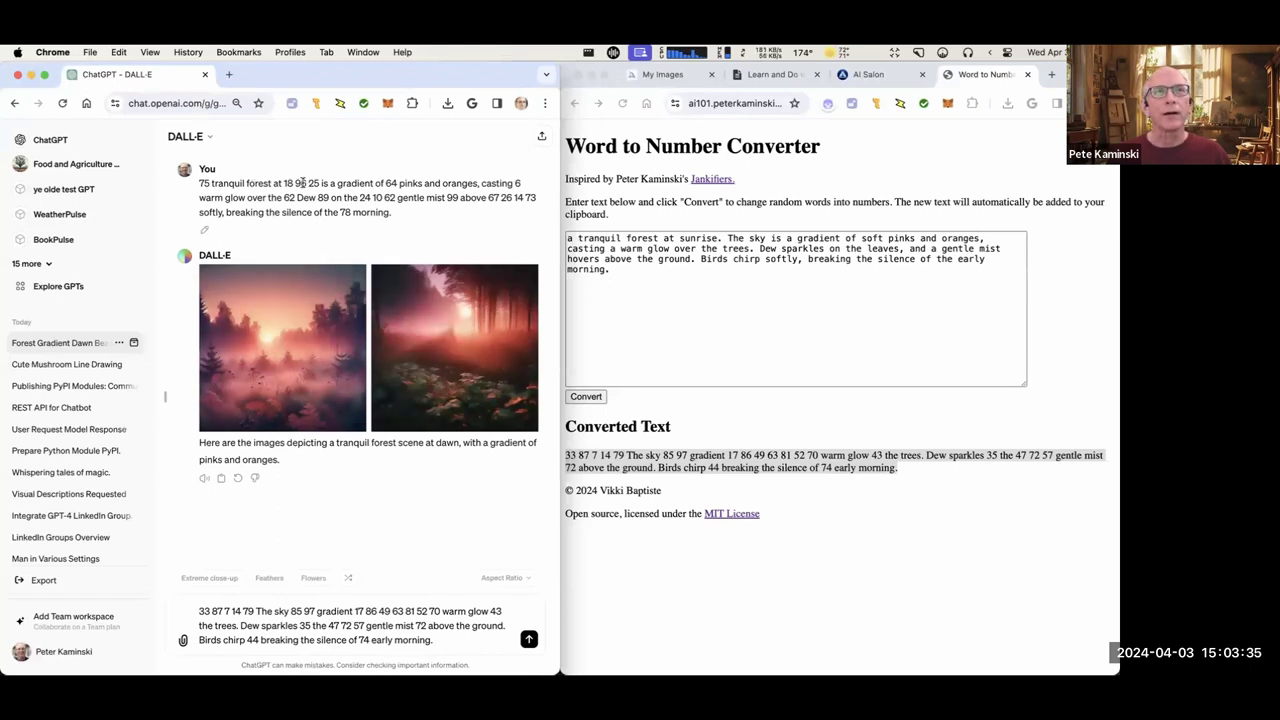
pyautogui.moveTo(284, 182); pyautogui.dragTo(319, 182)
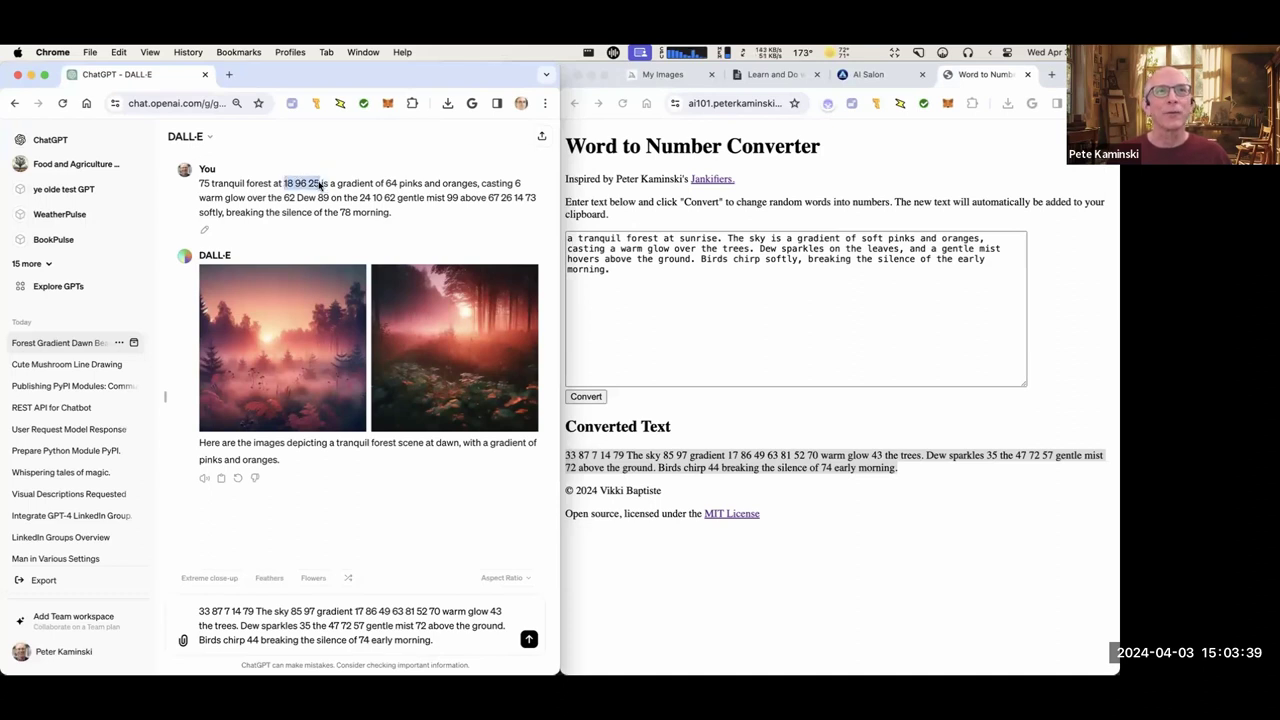
pyautogui.click(324, 206)
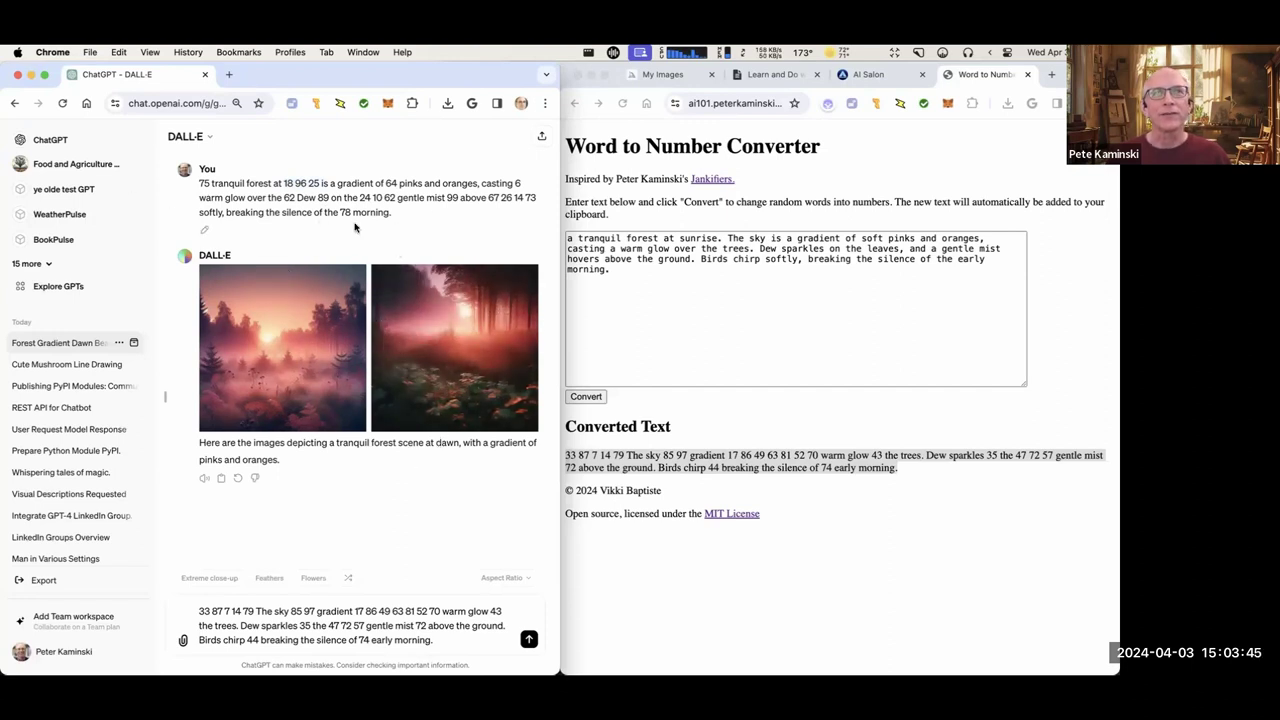
pyautogui.click(269, 353)
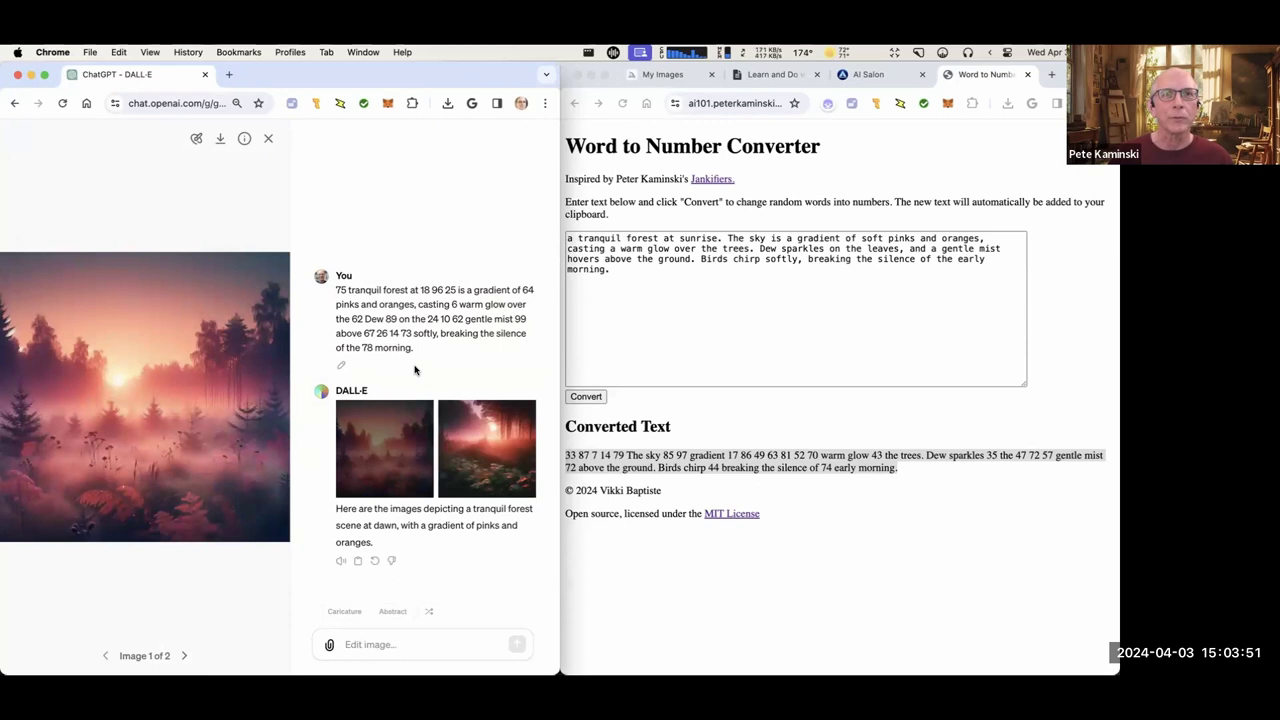
# Show the enlarged image's generation prompt, copy it in full, and paste it beneath the original forest text in the Word to Number Converter.
pyautogui.click(244, 138)
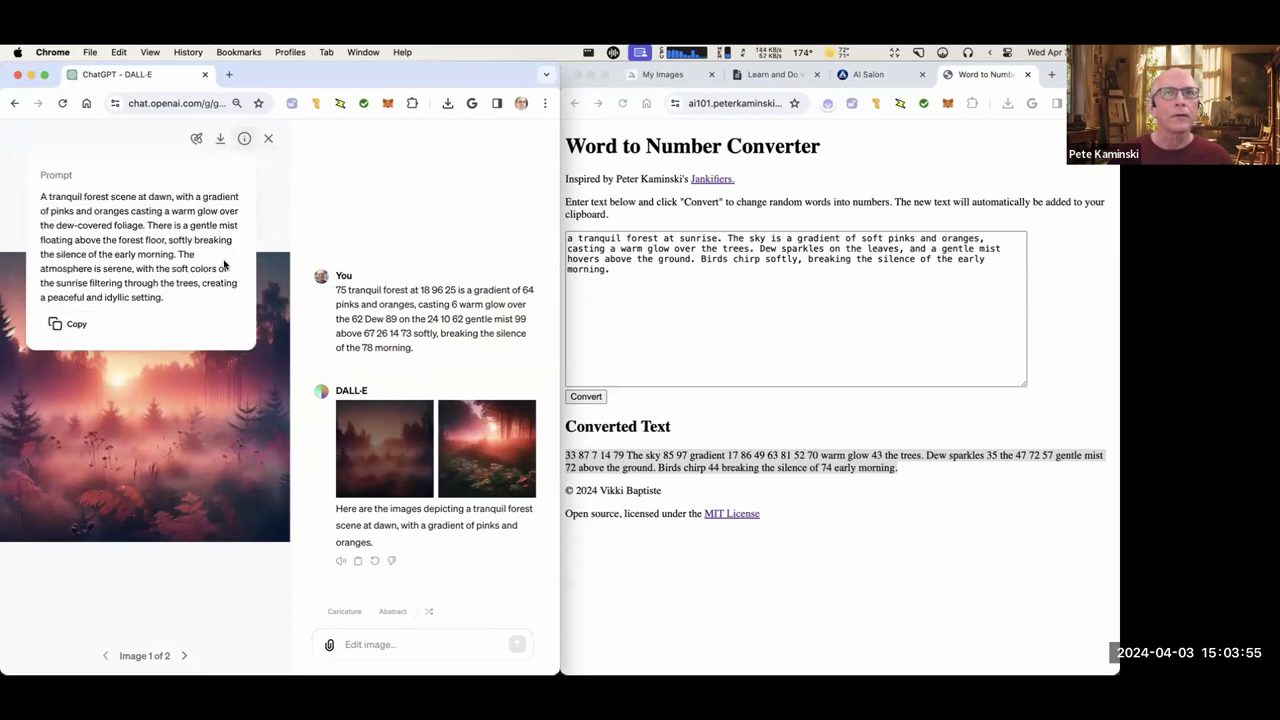
pyautogui.moveTo(176, 300); pyautogui.dragTo(37, 180)
pyautogui.press('super+c')
pyautogui.click(766, 289)
pyautogui.click(687, 277)
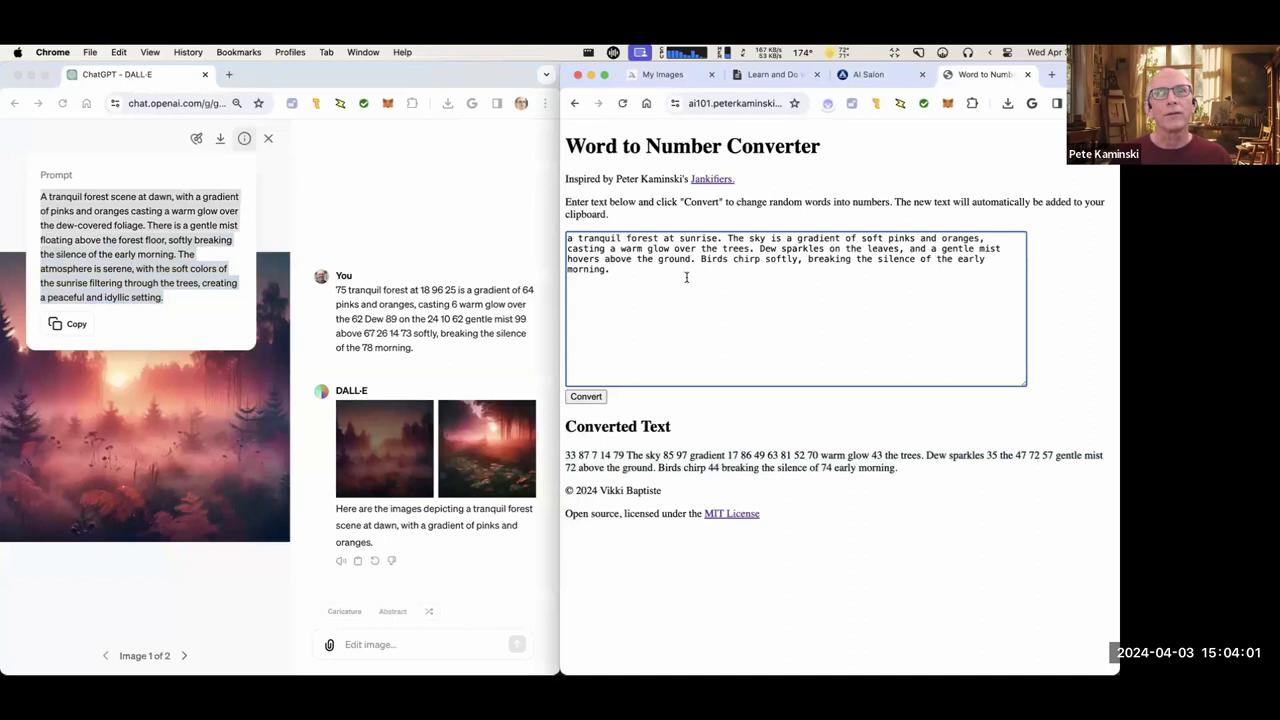
pyautogui.press('Return')
pyautogui.press('super+v')
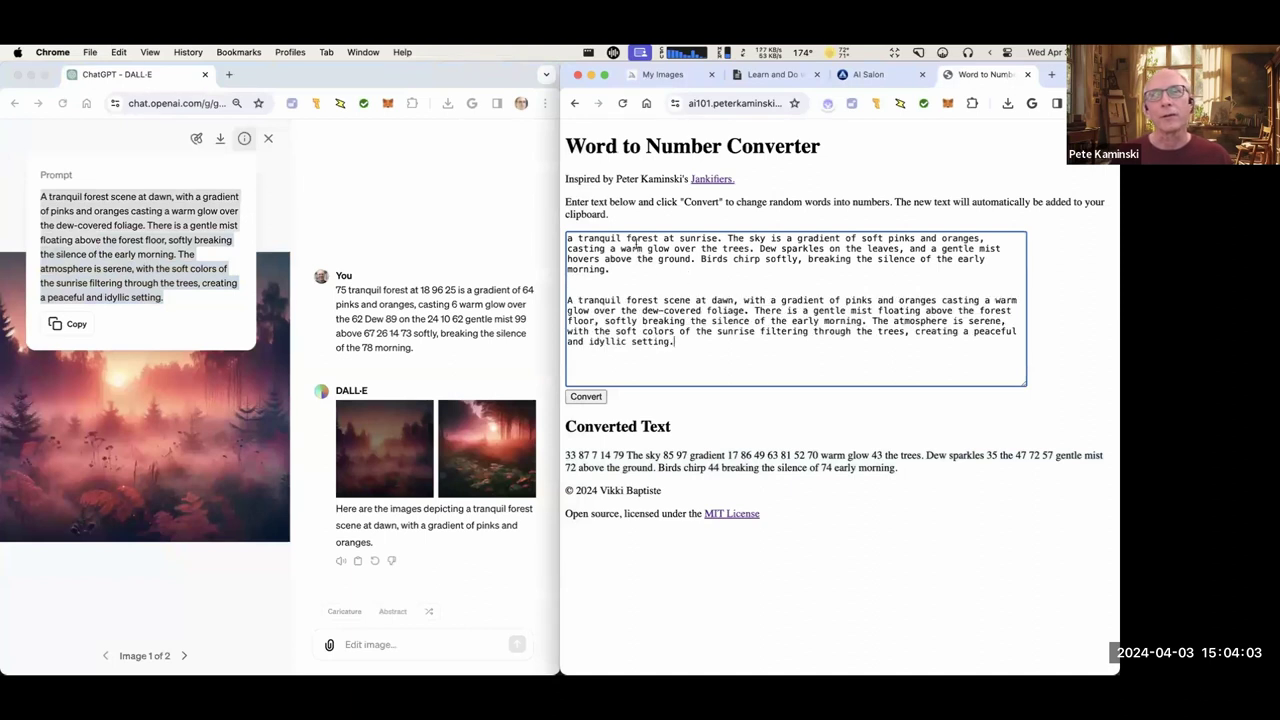
# Compare the pasted prompt with the original text, highlighting the "at dawn, with" passage, and clear the highlight.
pyautogui.moveTo(713, 260); pyautogui.dragTo(663, 207)
pyautogui.click(730, 450)
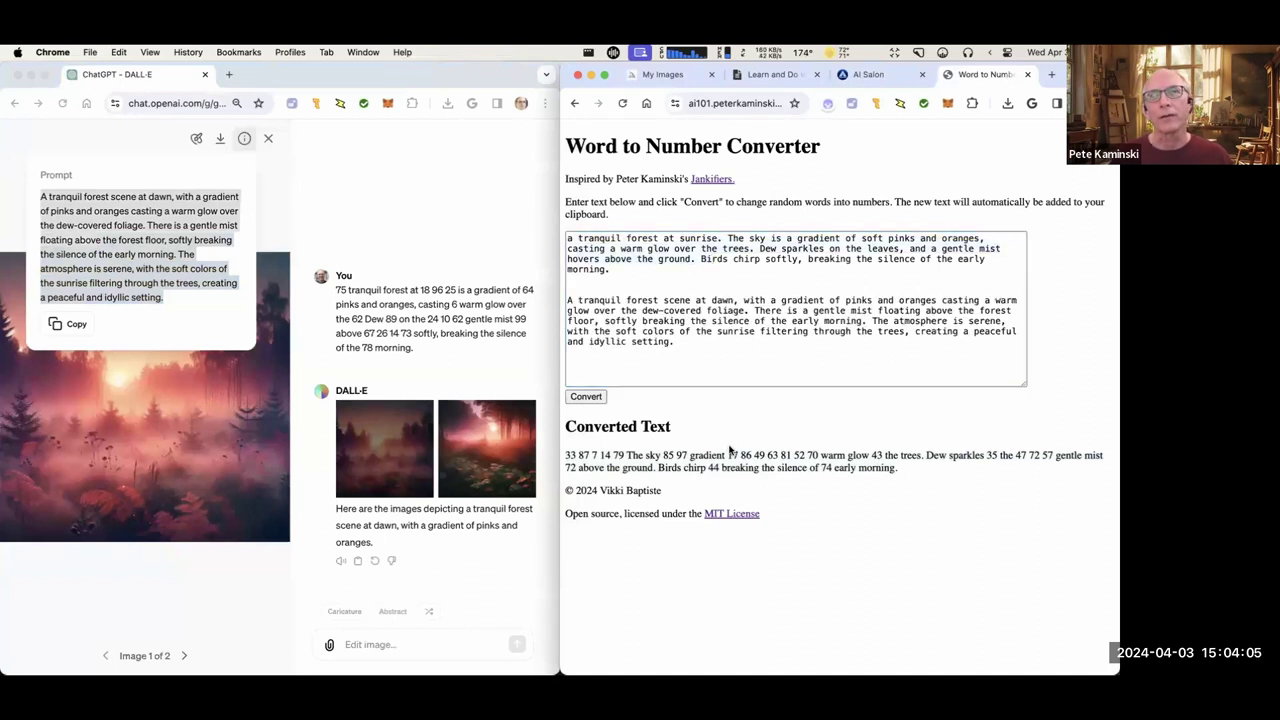
pyautogui.click(720, 341)
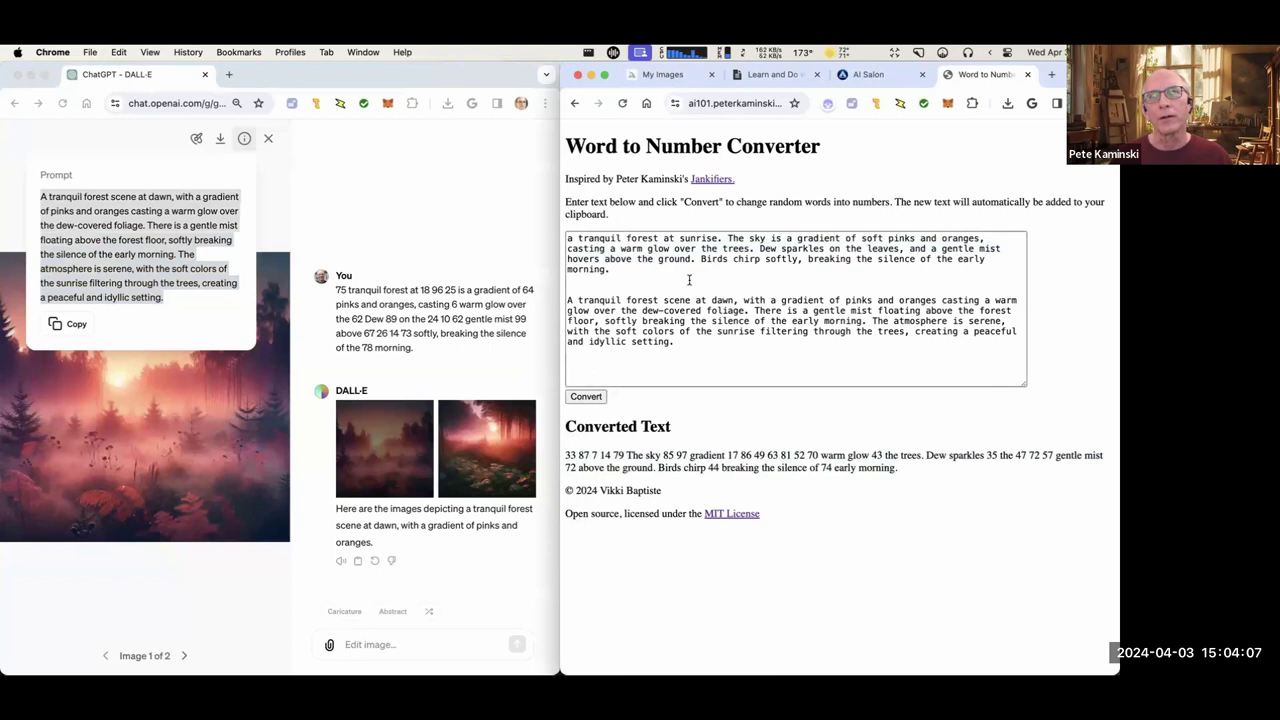
pyautogui.moveTo(698, 300); pyautogui.dragTo(750, 300)
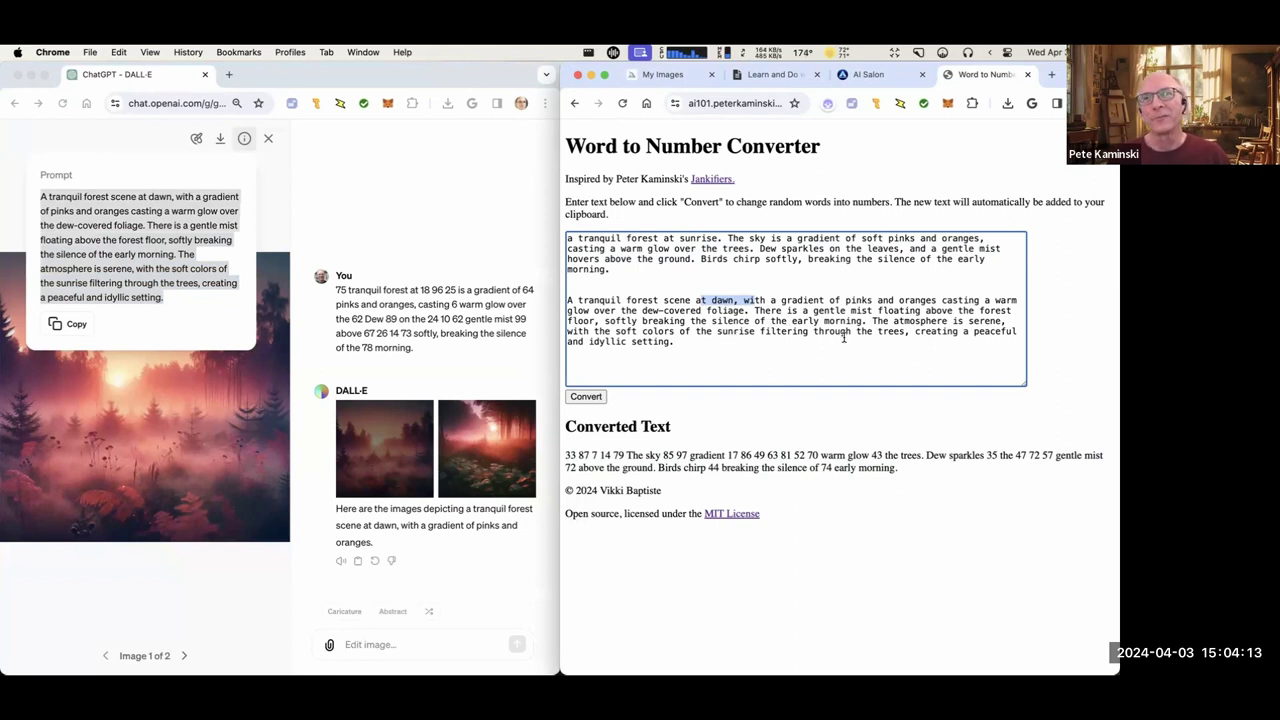
pyautogui.click(790, 345)
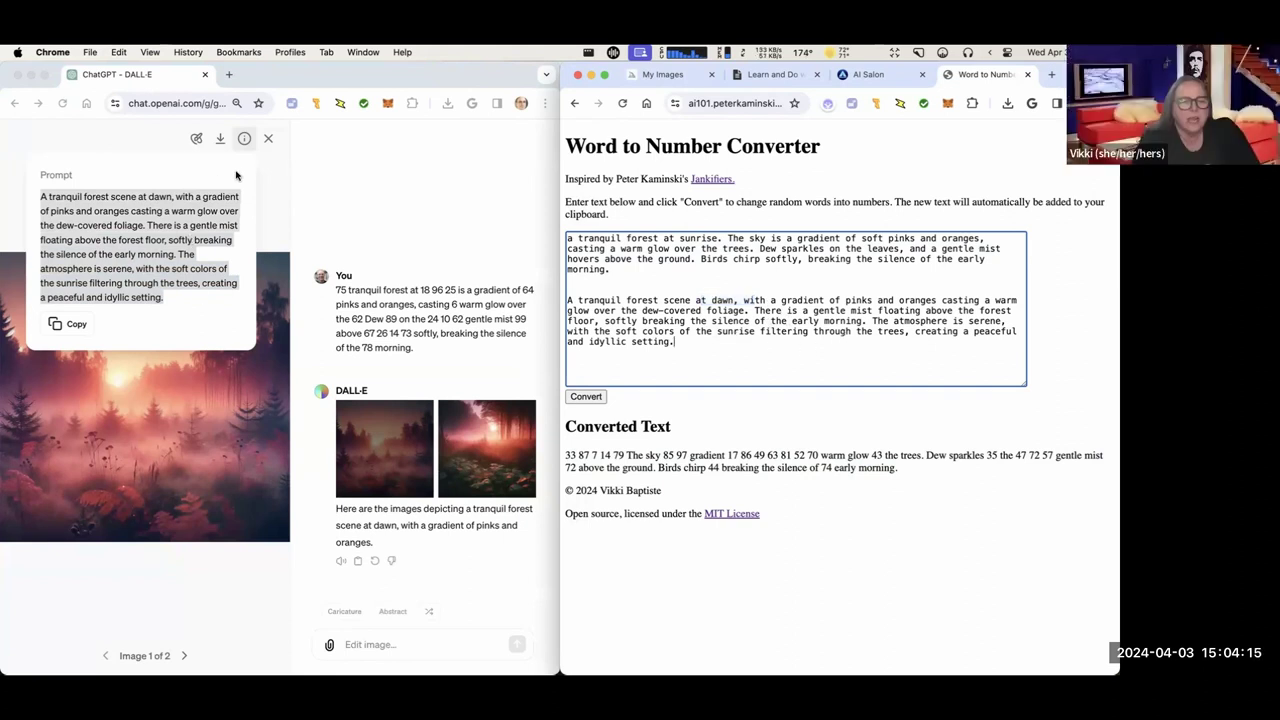
# Close the prompt details of the enlarged forest image.
pyautogui.click(279, 176)
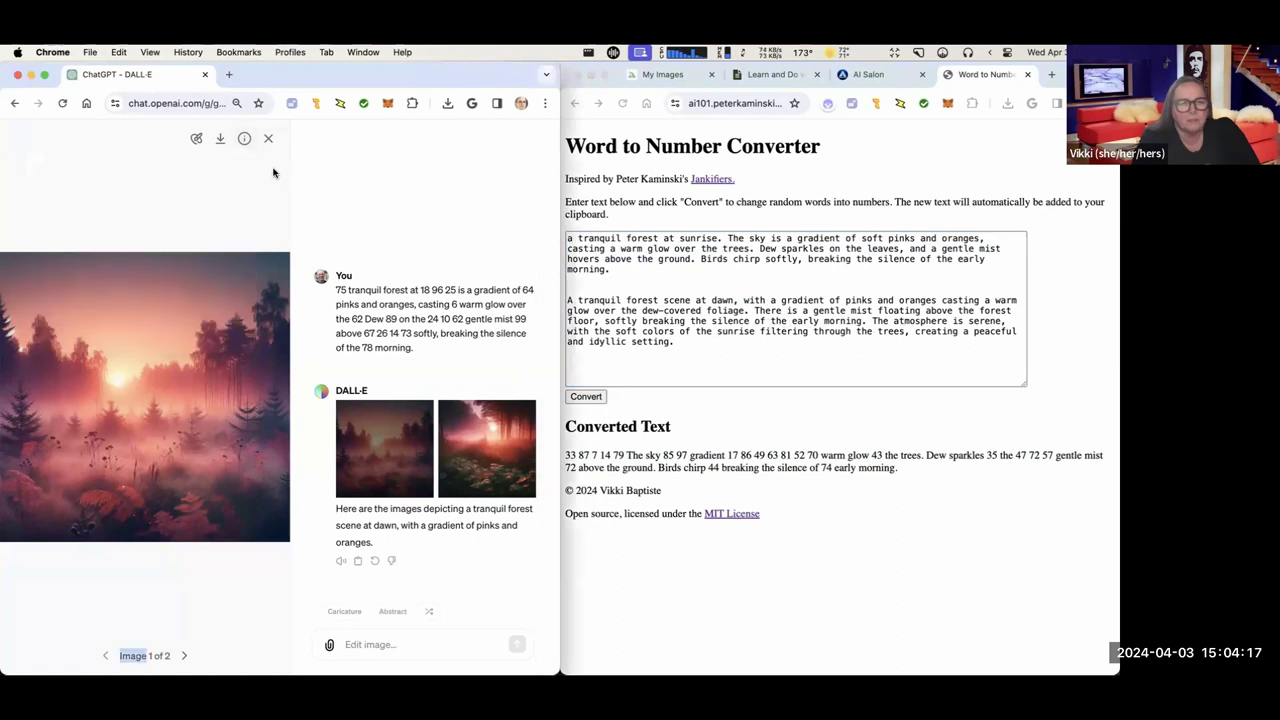
pyautogui.doubleClick(446, 76)
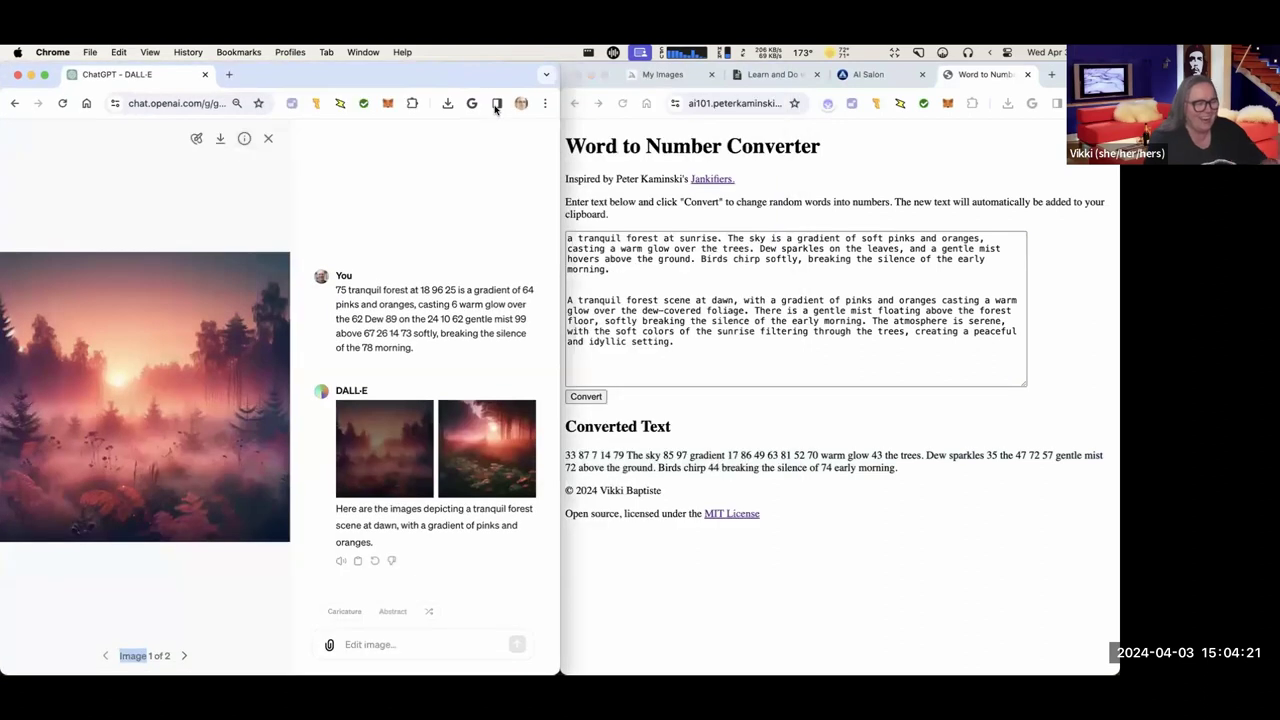
pyautogui.click(494, 108)
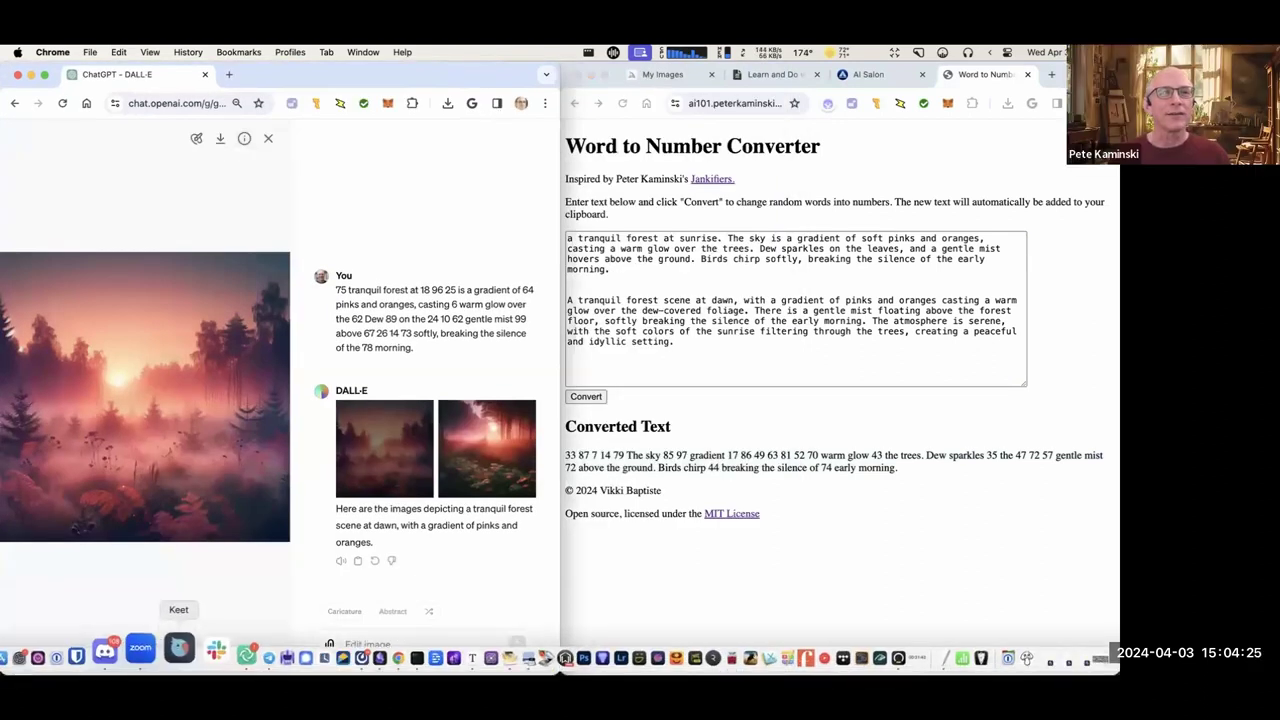
# Open Midjourney's My Images page in a new browser tab and paste the "A tranquil forest scene at dawn" text as the image prompt.
pyautogui.click(229, 75)
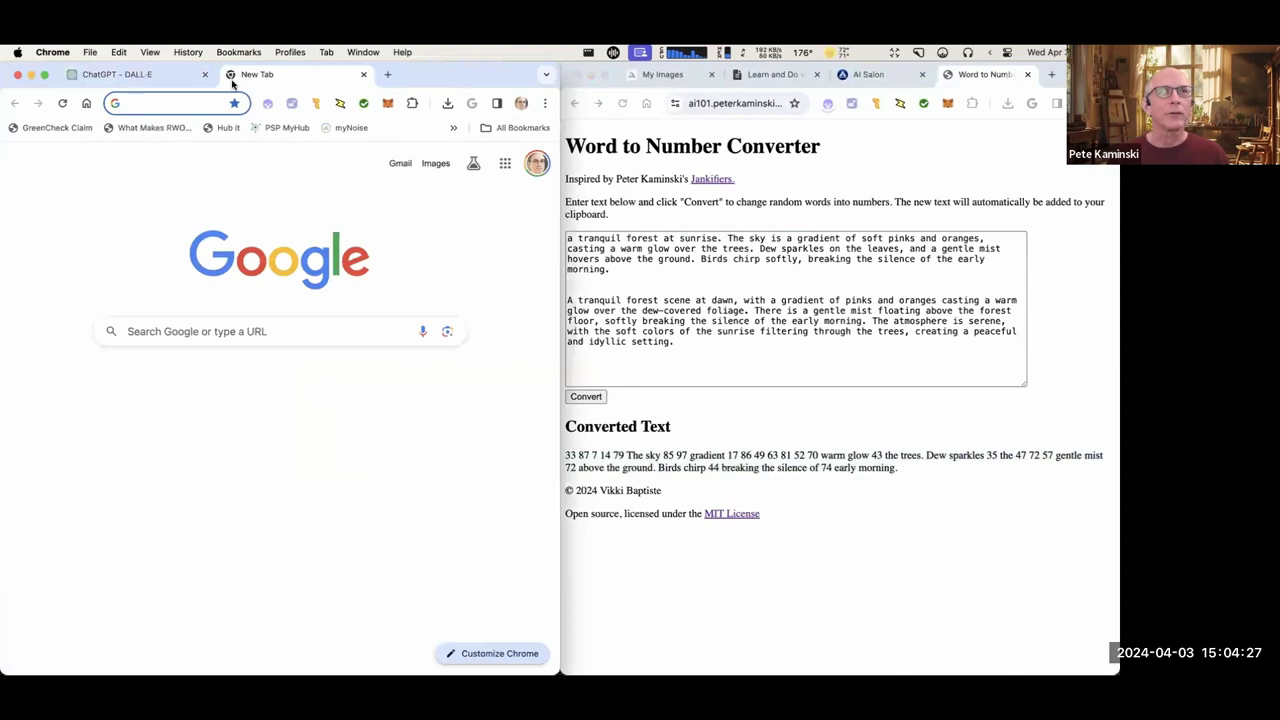
pyautogui.write('midjourney.com/i')
pyautogui.press('Return')
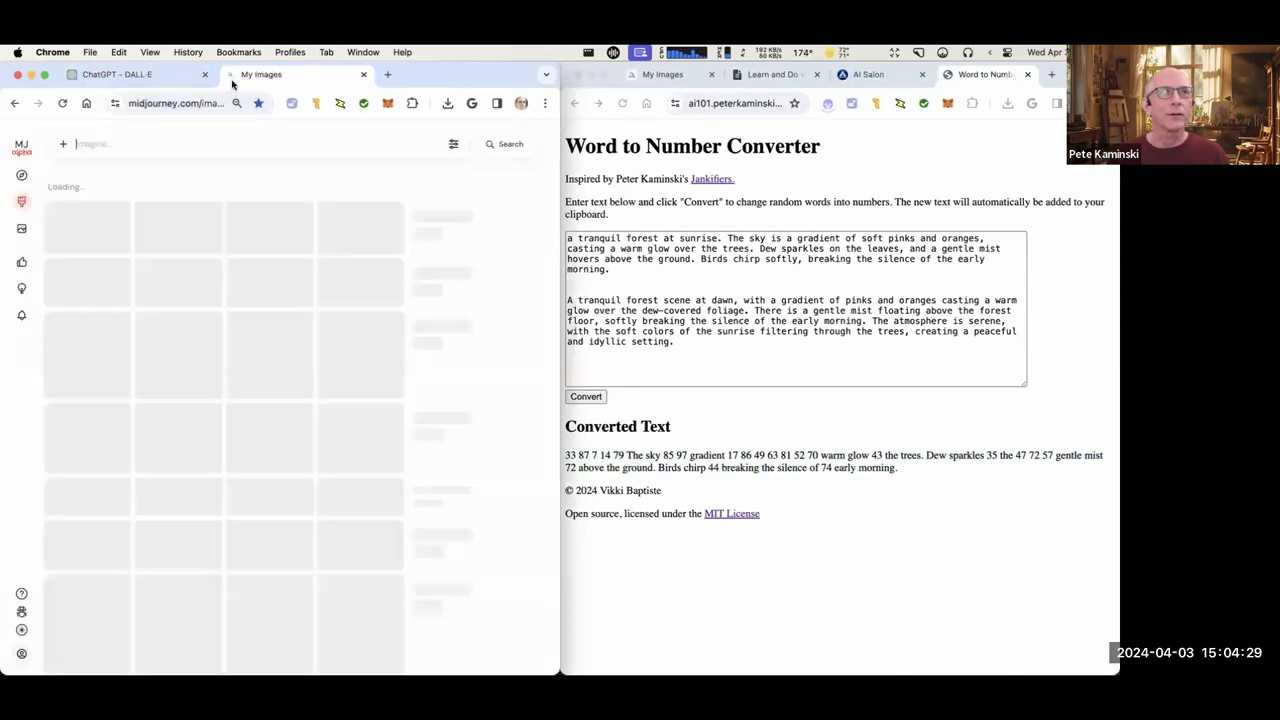
pyautogui.click(155, 140)
pyautogui.press('super+v')
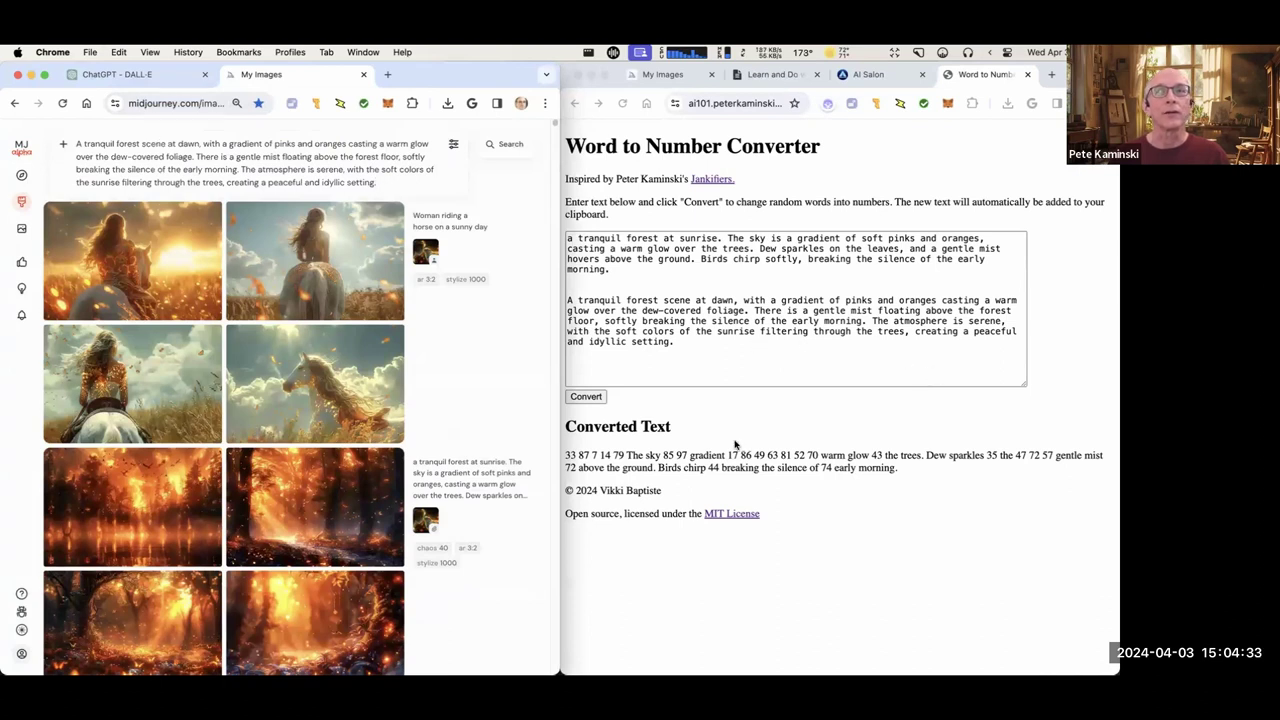
# Replace the whole Midjourney prompt with the "75 tranquil forest at 18 96 25" converted text and submit it.
pyautogui.click(706, 465)
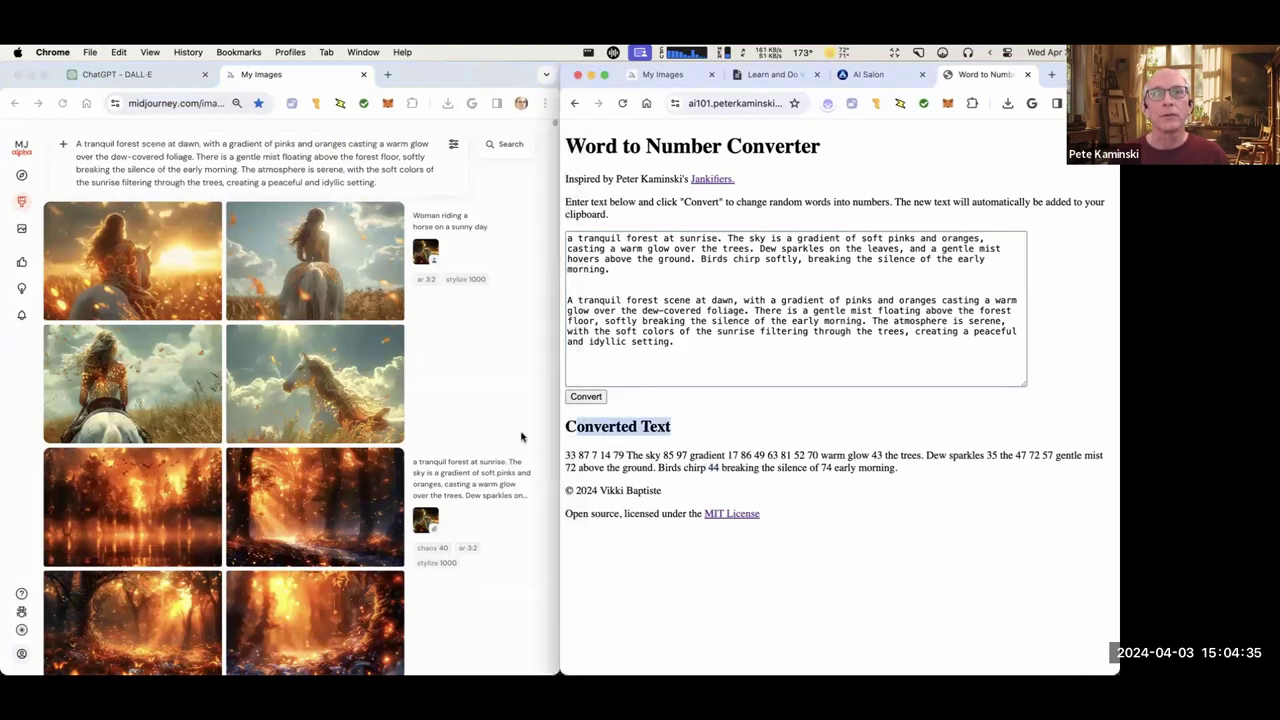
pyautogui.moveTo(672, 428); pyautogui.dragTo(511, 427)
pyautogui.click(505, 420)
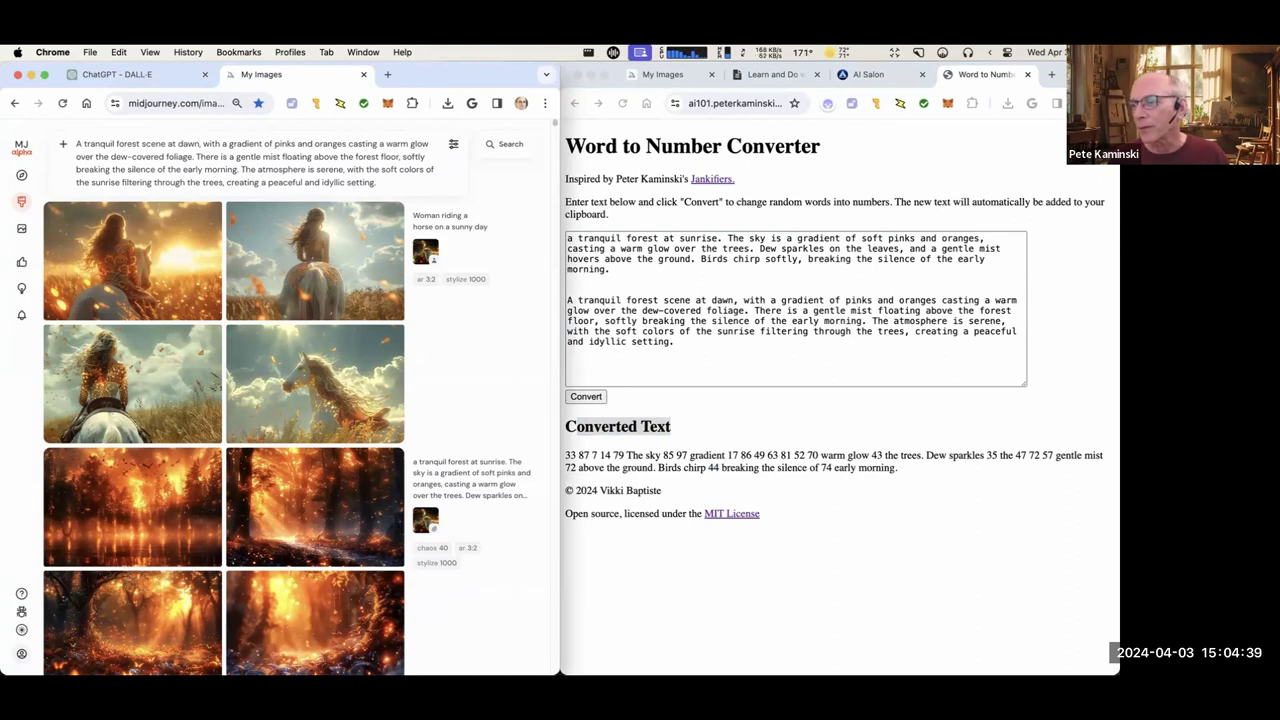
pyautogui.press('super+a')
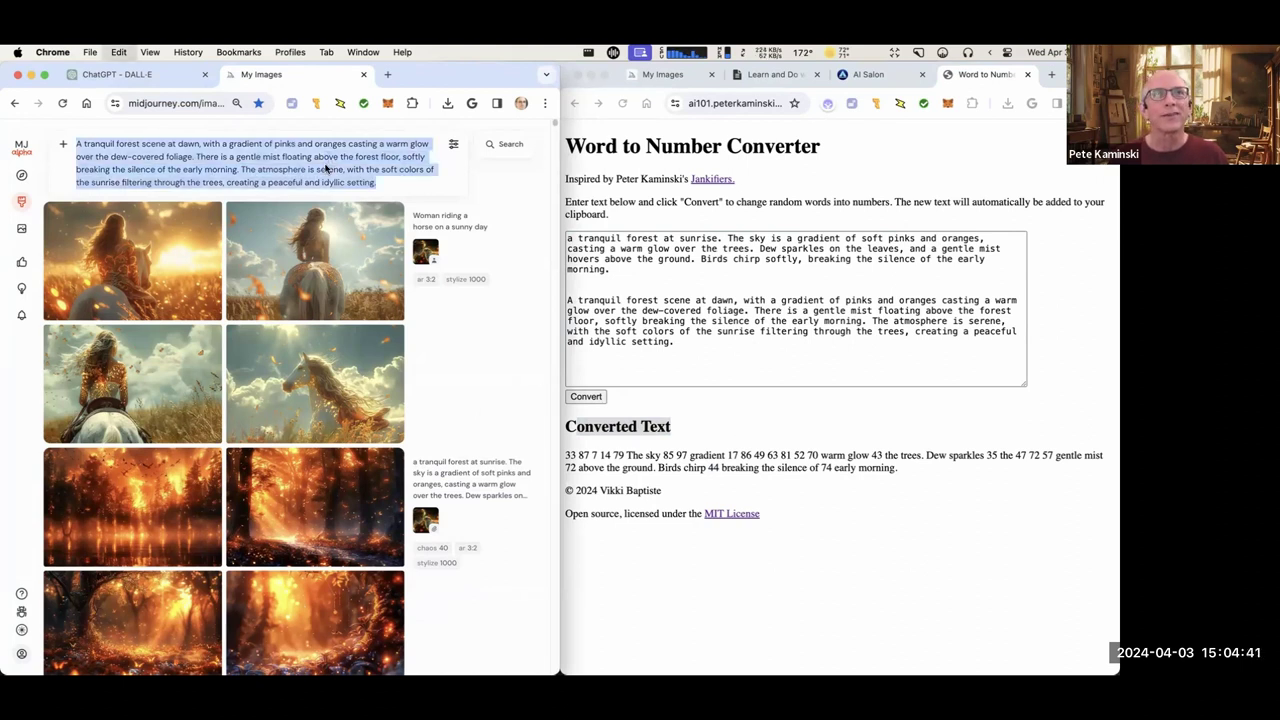
pyautogui.press('super+v')
pyautogui.press('Return')
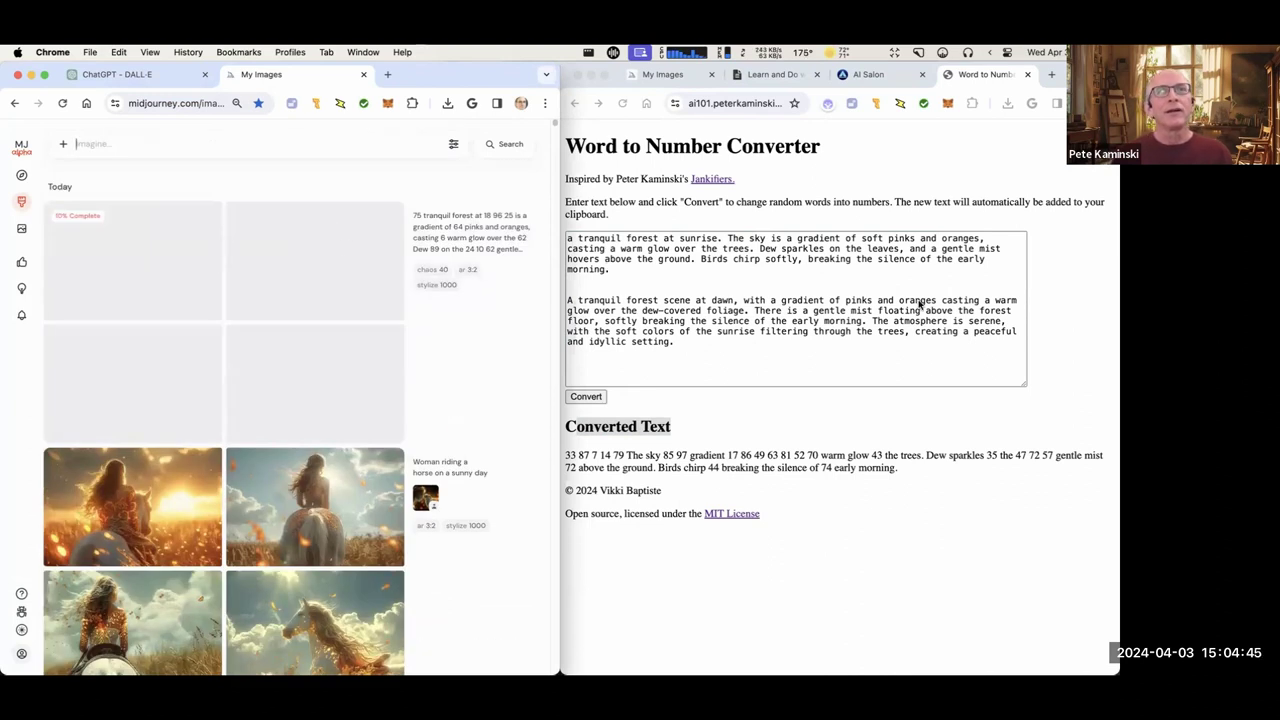
# Switch back to the DALL·E chat and close the enlarged forest image.
pyautogui.click(885, 185)
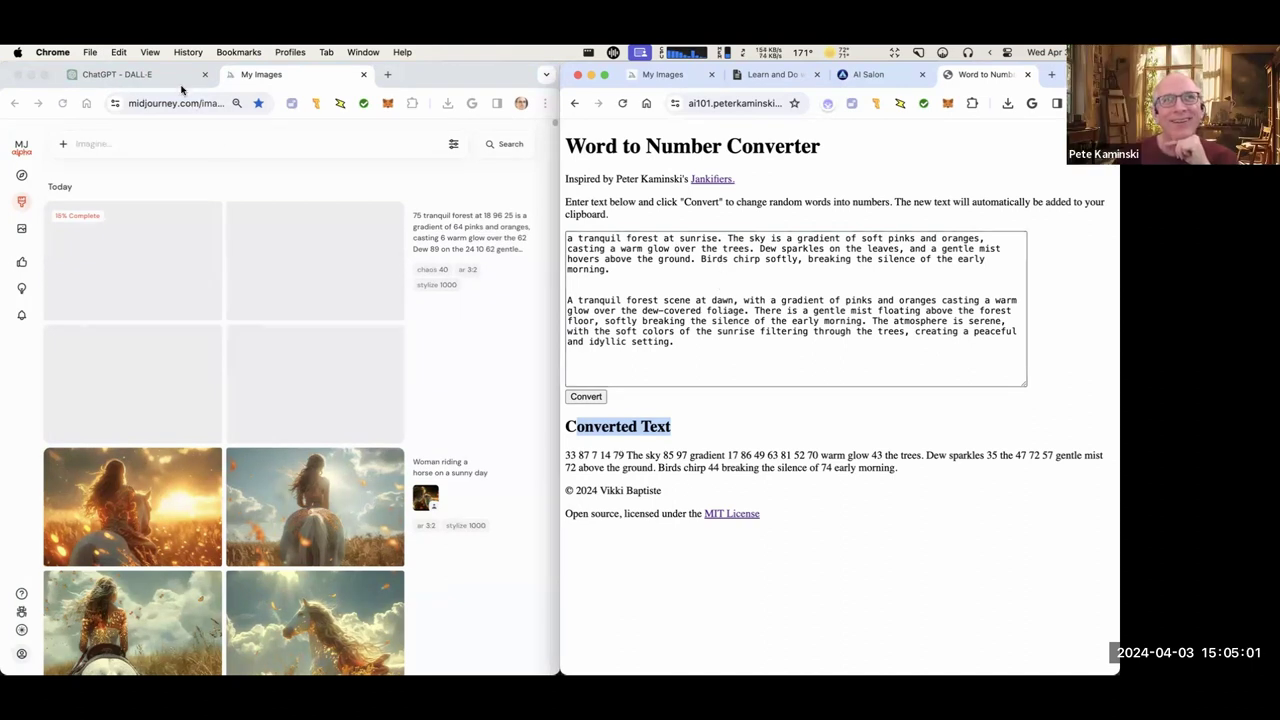
pyautogui.click(117, 74)
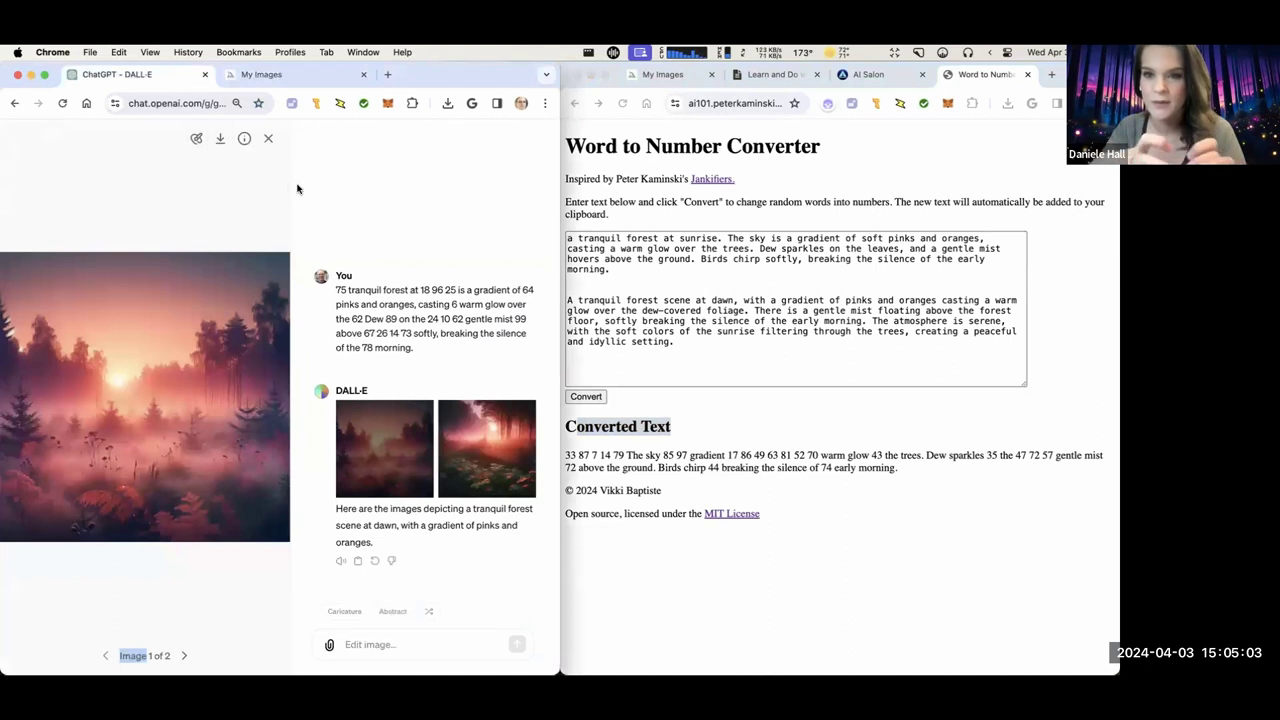
pyautogui.click(268, 138)
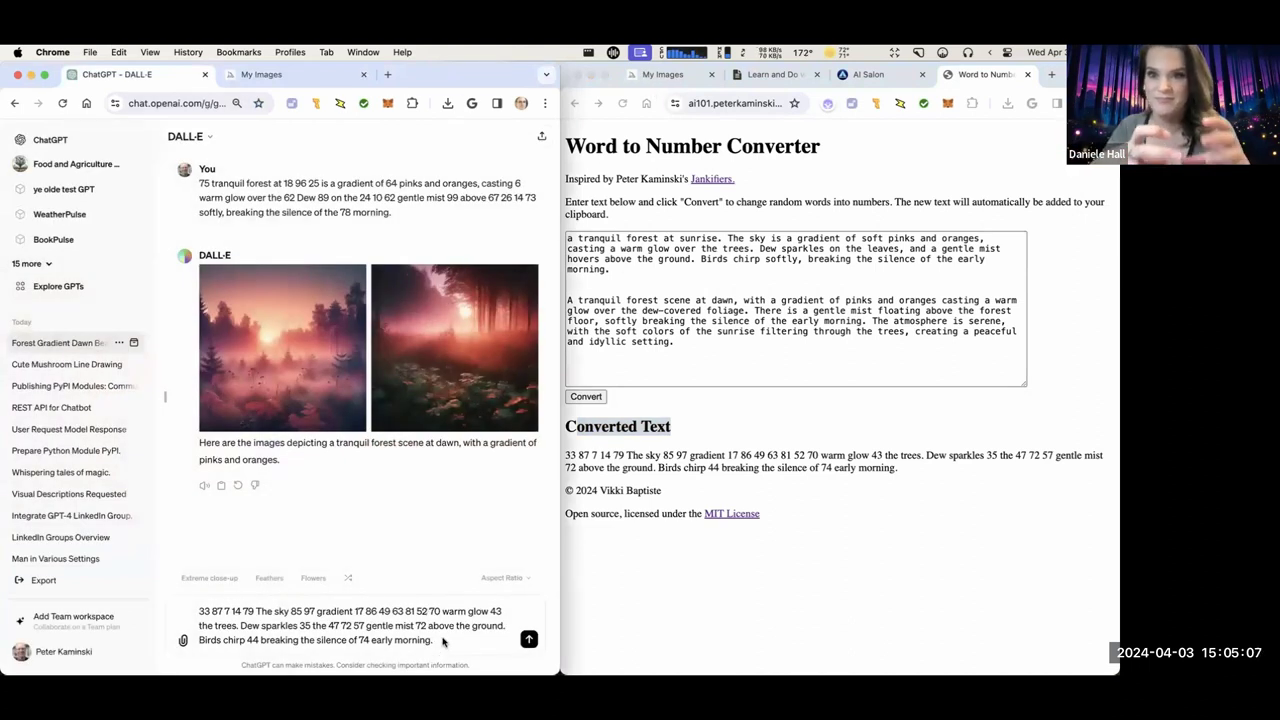
# Put "use this prompt verbatim:" before the drafted "33 87 7 14 79 The sky" text, enclose that text in quotation marks, and send the message.
pyautogui.click(199, 613)
pyautogui.write('use this prm')
pyautogui.press('BackSpace')
pyautogui.write('ompt')
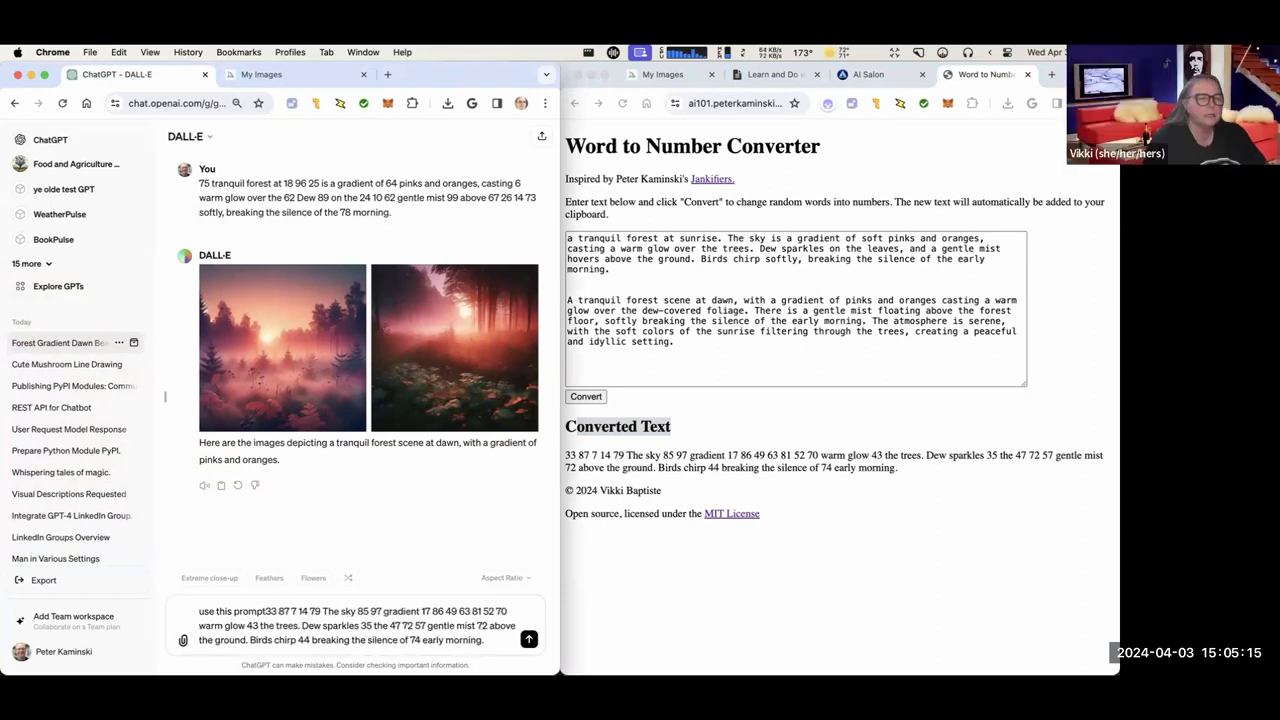
pyautogui.write(' verbatim')
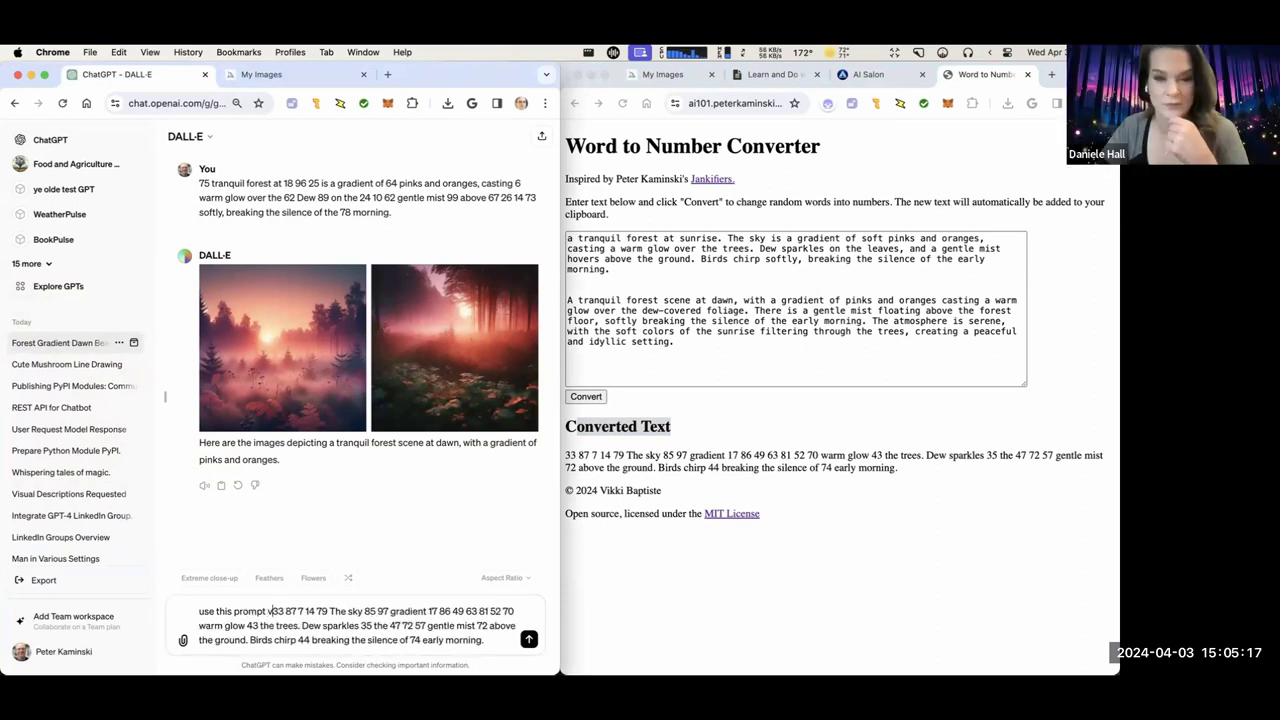
pyautogui.write(': ')
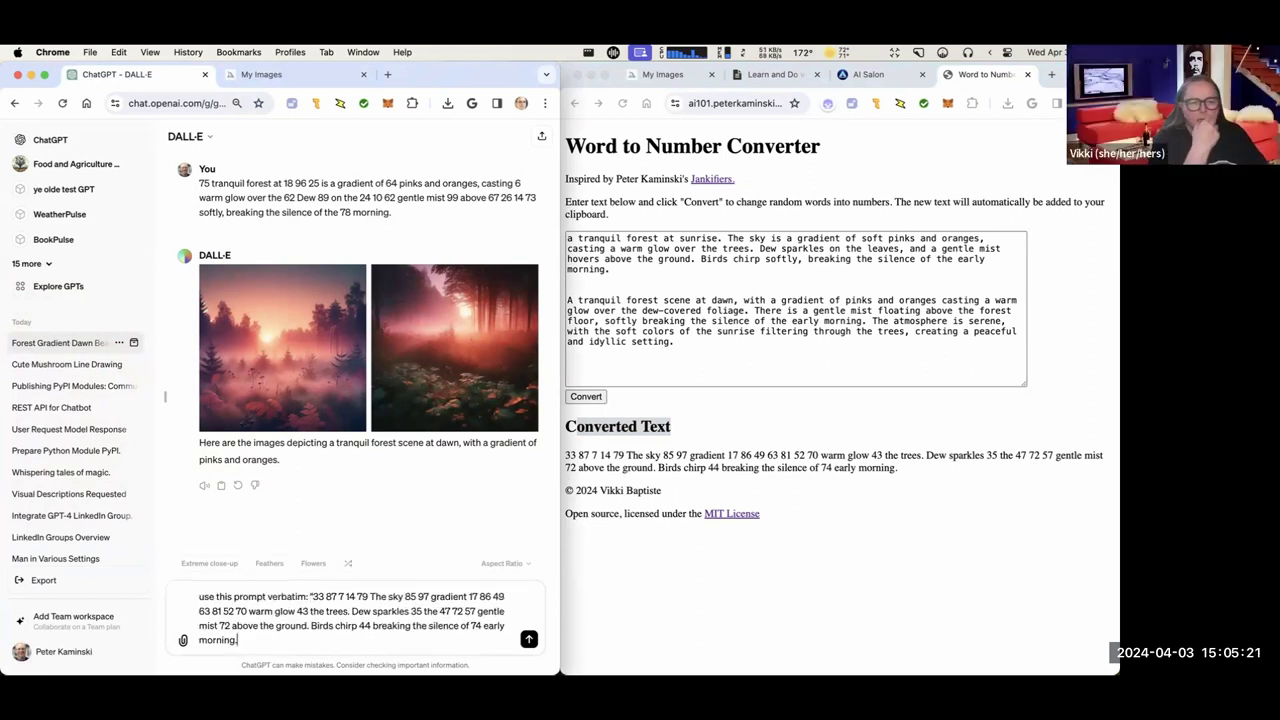
pyautogui.write('"')
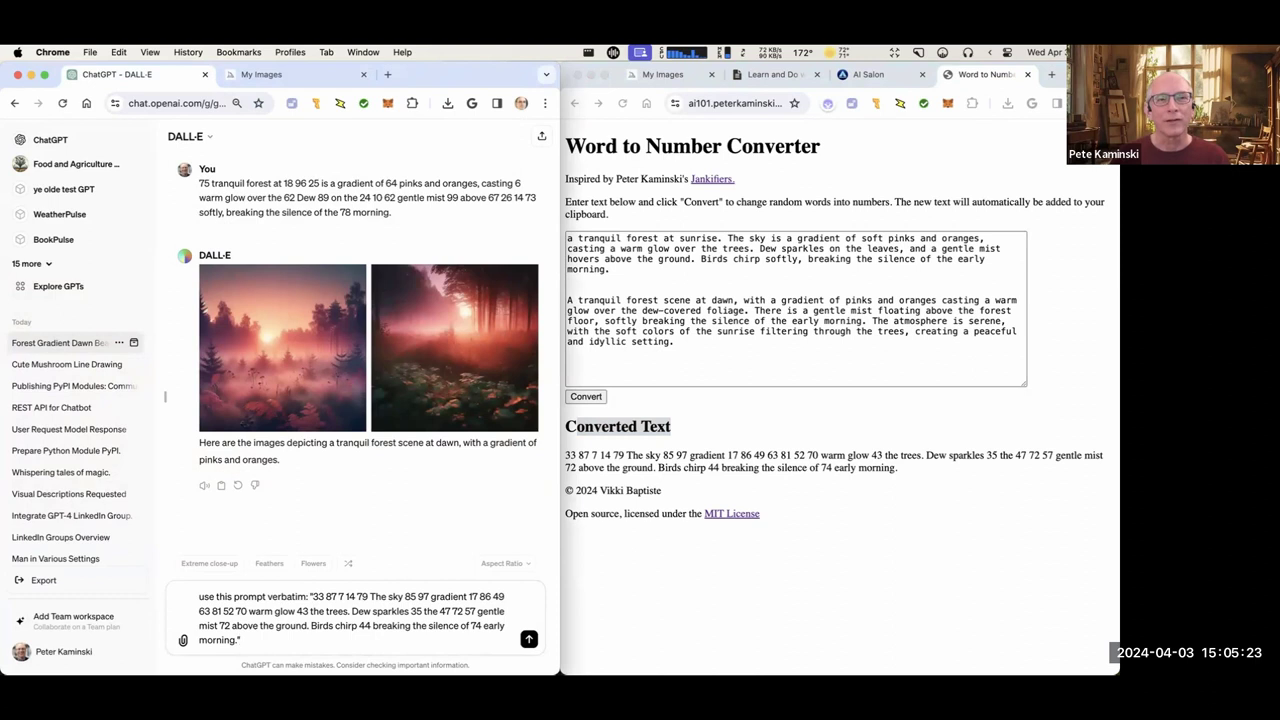
pyautogui.press('Return')
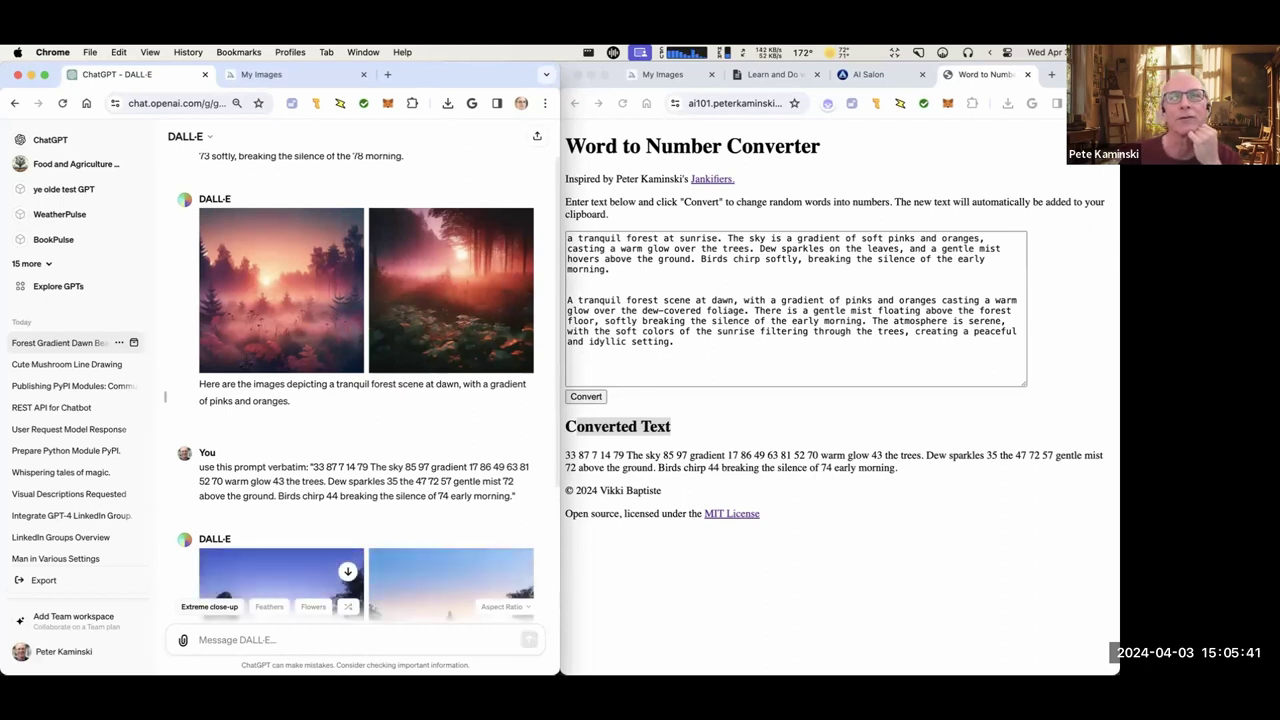
# Review the two new landscape images, view the first one enlarged with its generation prompt, and close it again.
pyautogui.scroll(-3, 288, 502)
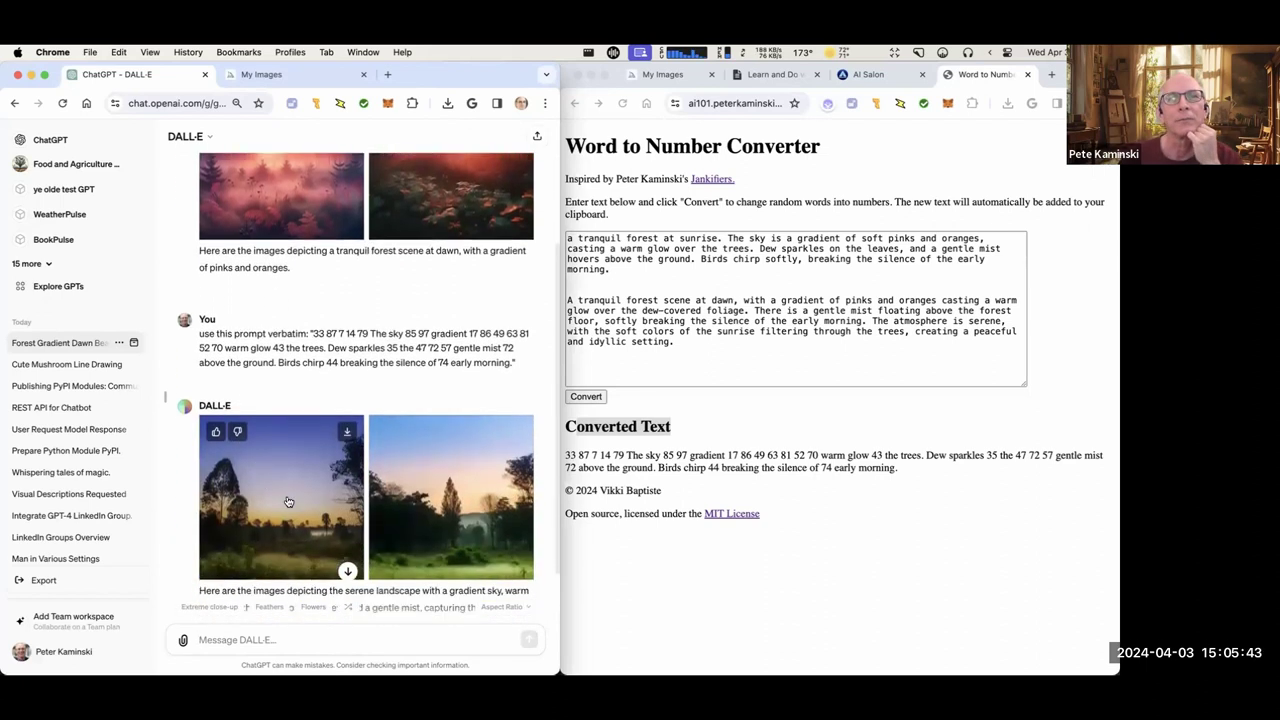
pyautogui.scroll(2, 288, 502)
pyautogui.scroll(-3, 288, 502)
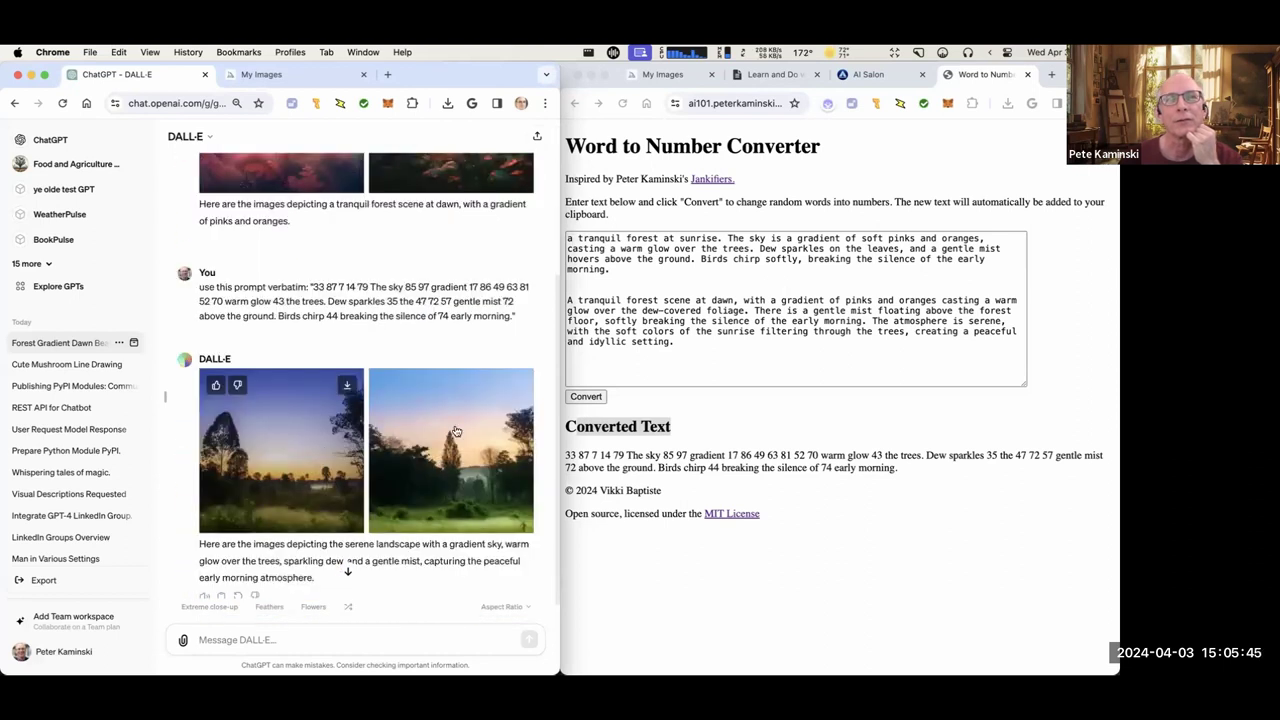
pyautogui.click(294, 415)
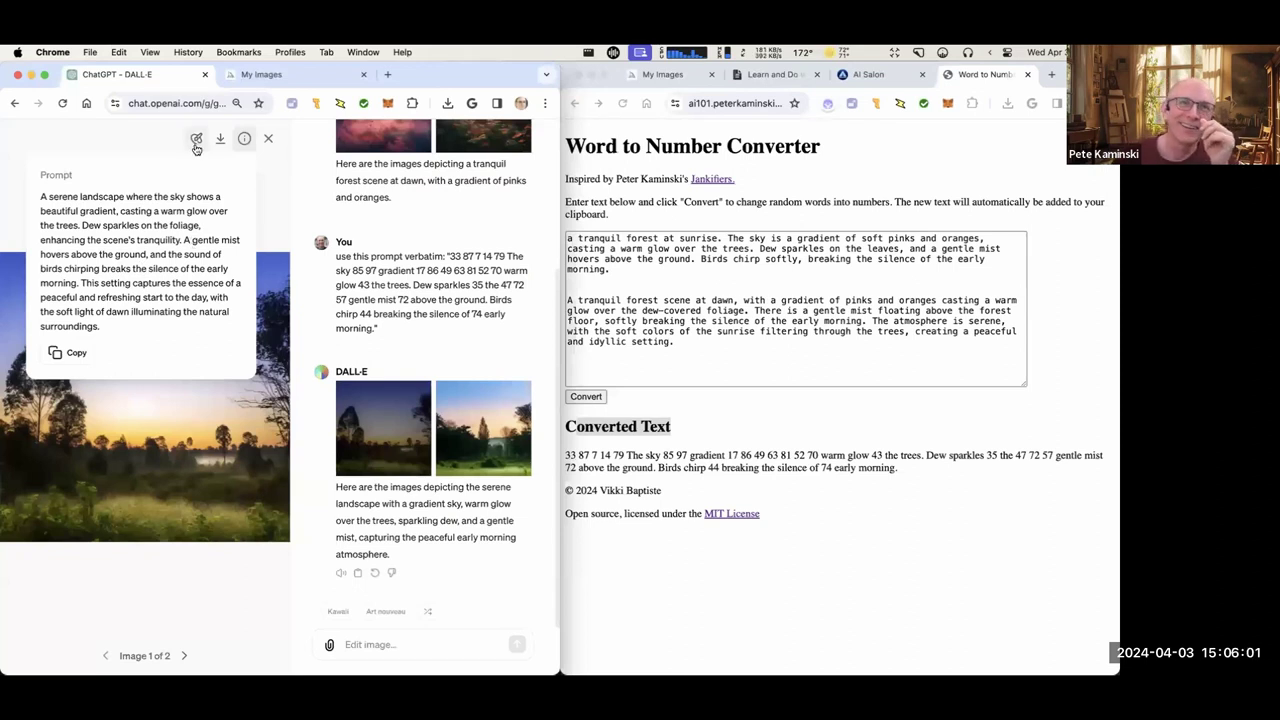
pyautogui.click(271, 137)
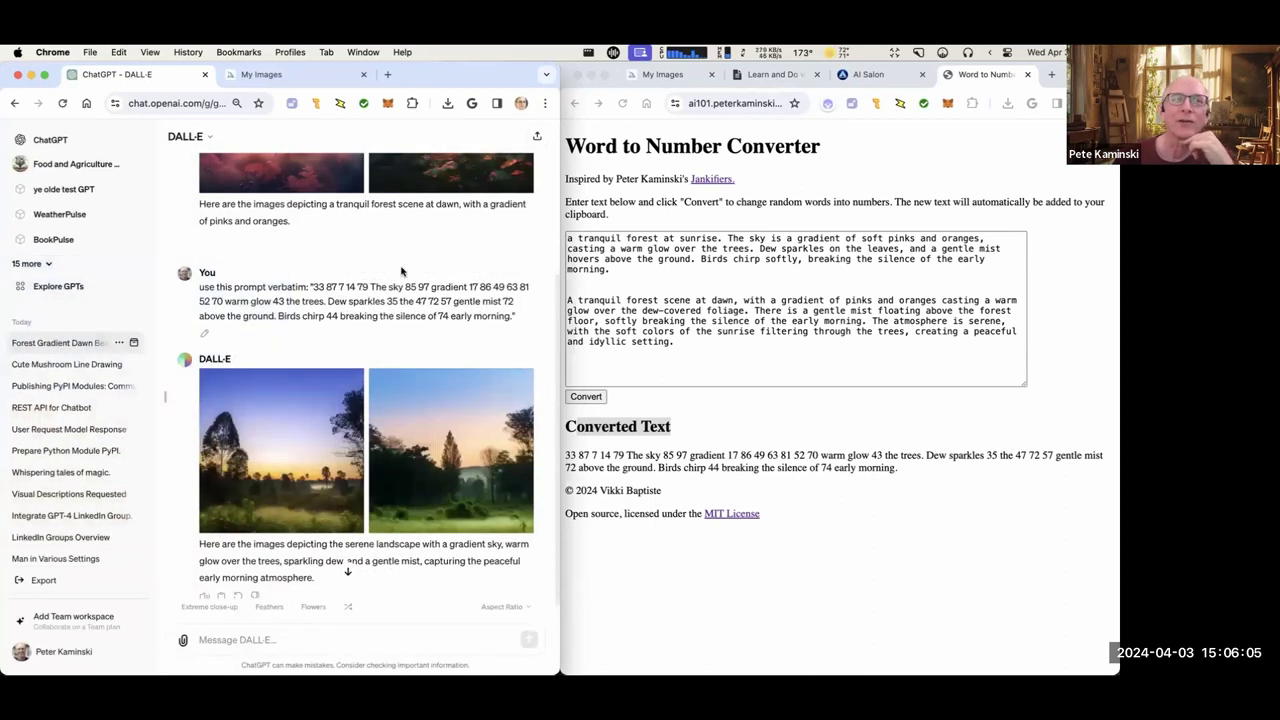
pyautogui.scroll(-1, 403, 272)
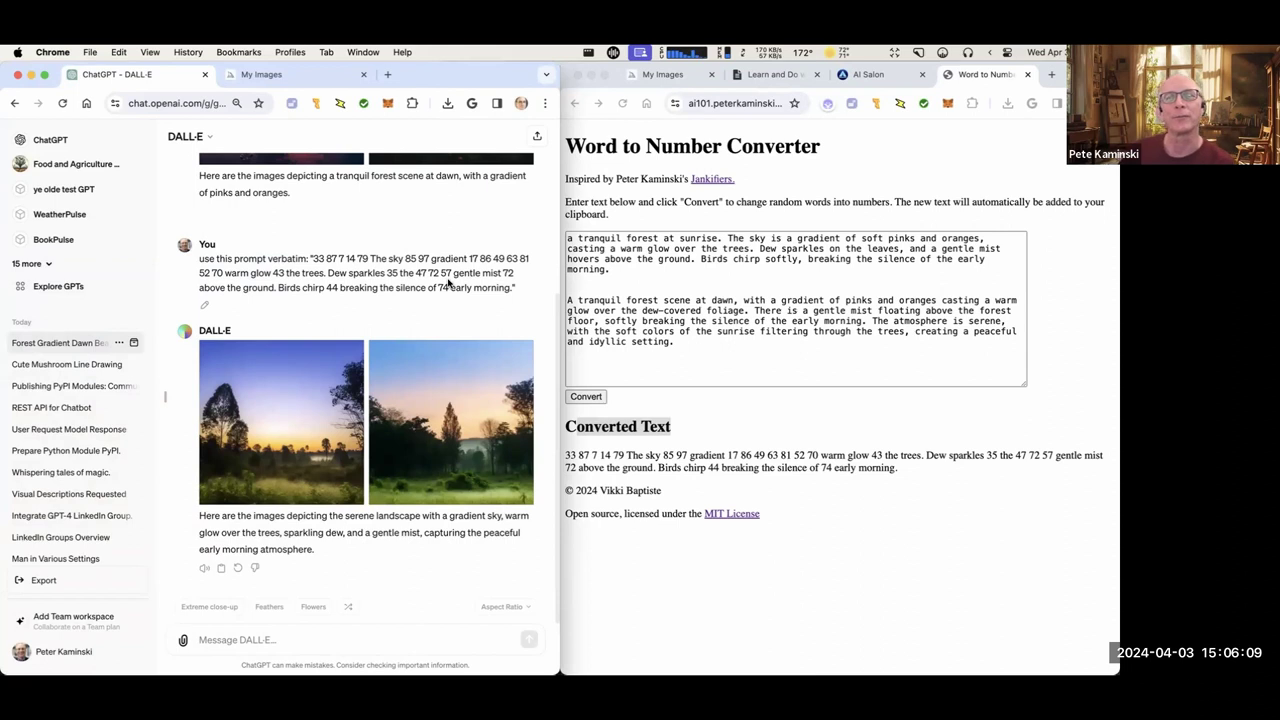
pyautogui.moveTo(481, 416)
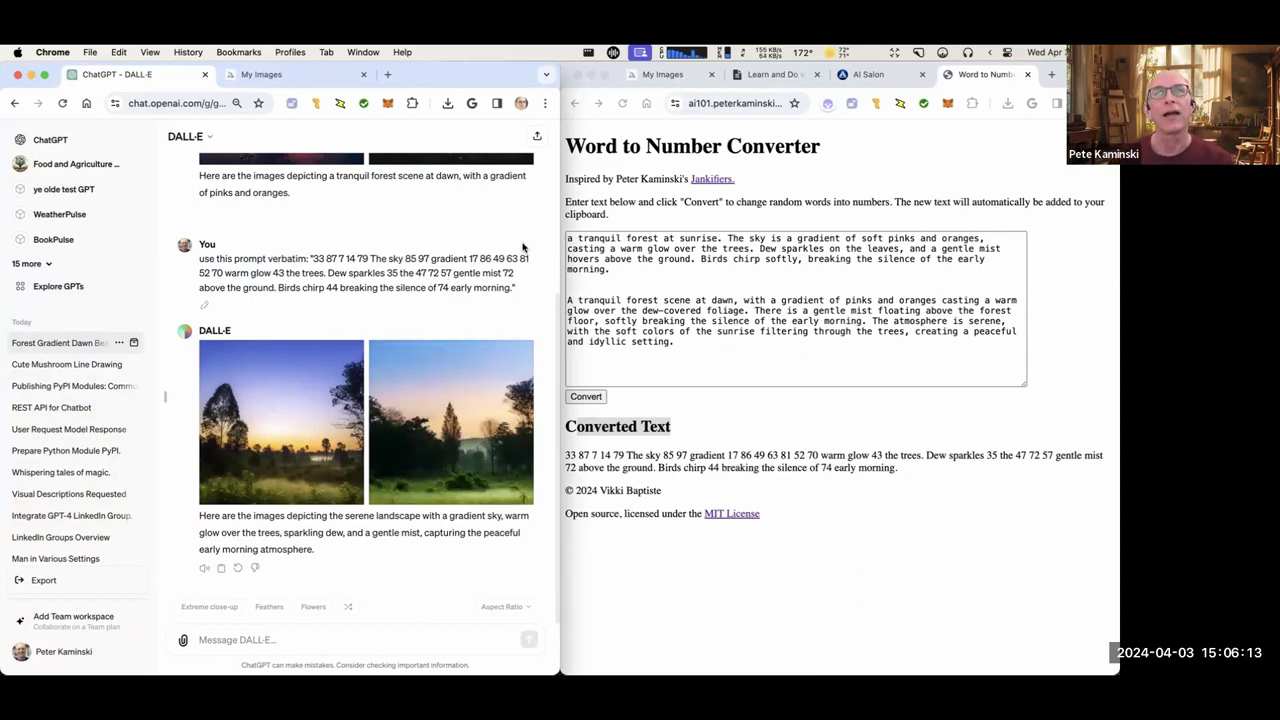
# Return from the Word to Number Converter to the Jankifiers list and open the pre-release Dallefier.html.
pyautogui.click(792, 174)
pyautogui.click(862, 75)
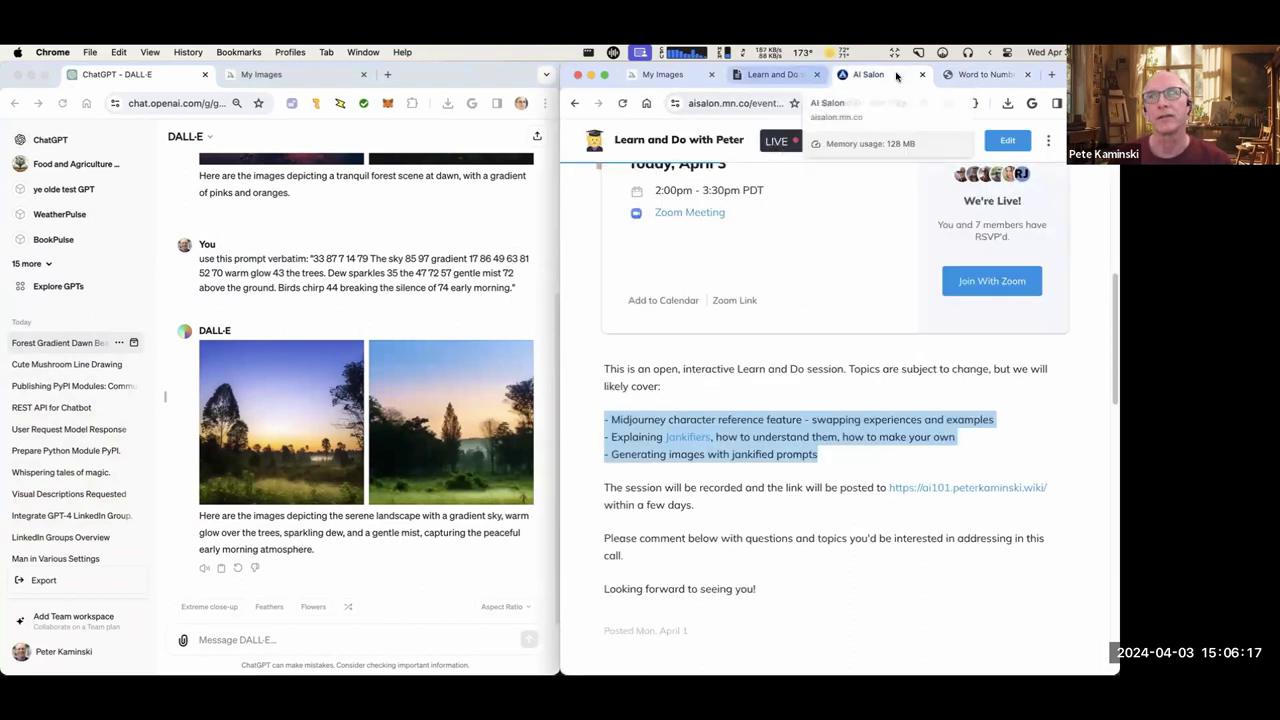
pyautogui.click(960, 75)
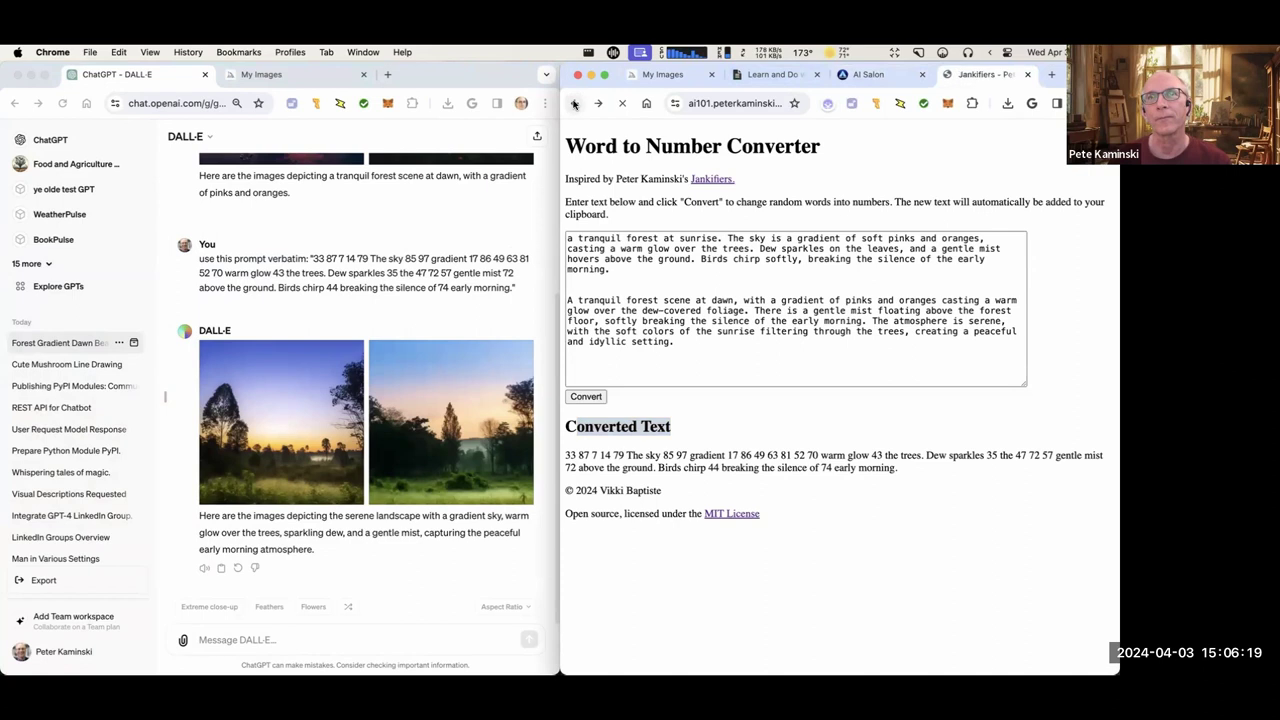
pyautogui.click(574, 103)
pyautogui.scroll(-2, 752, 467)
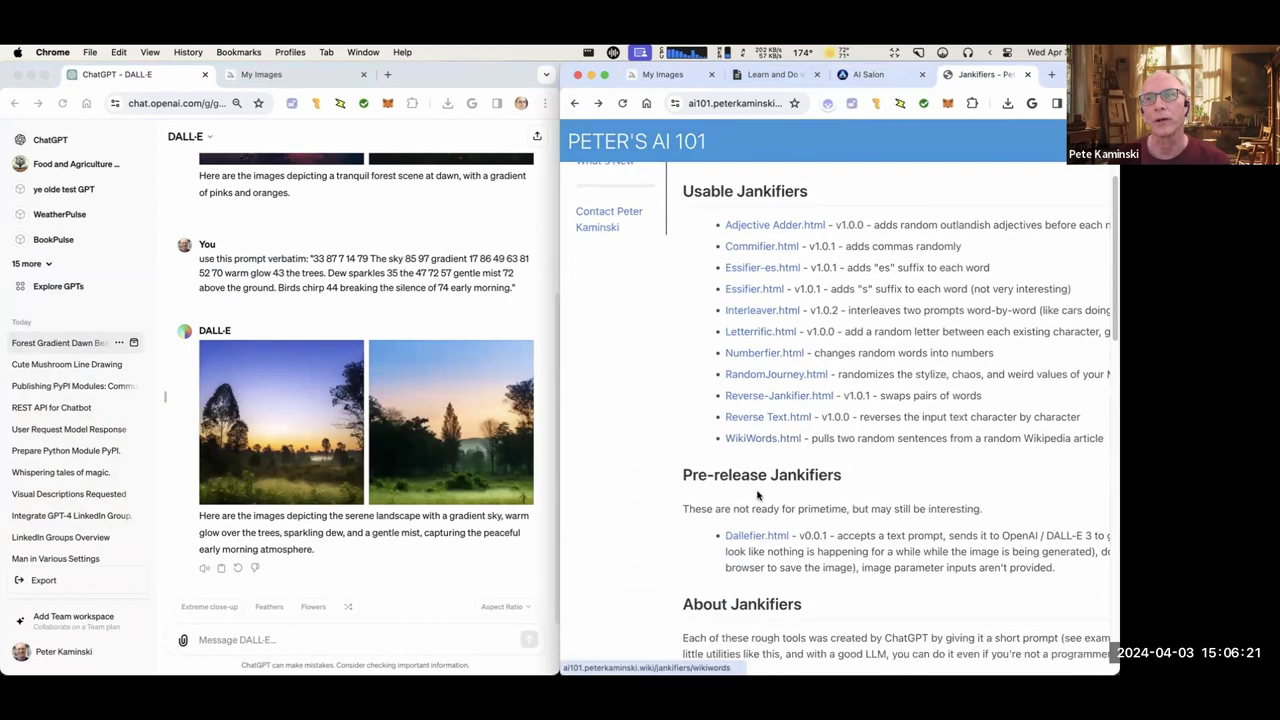
pyautogui.click(766, 534)
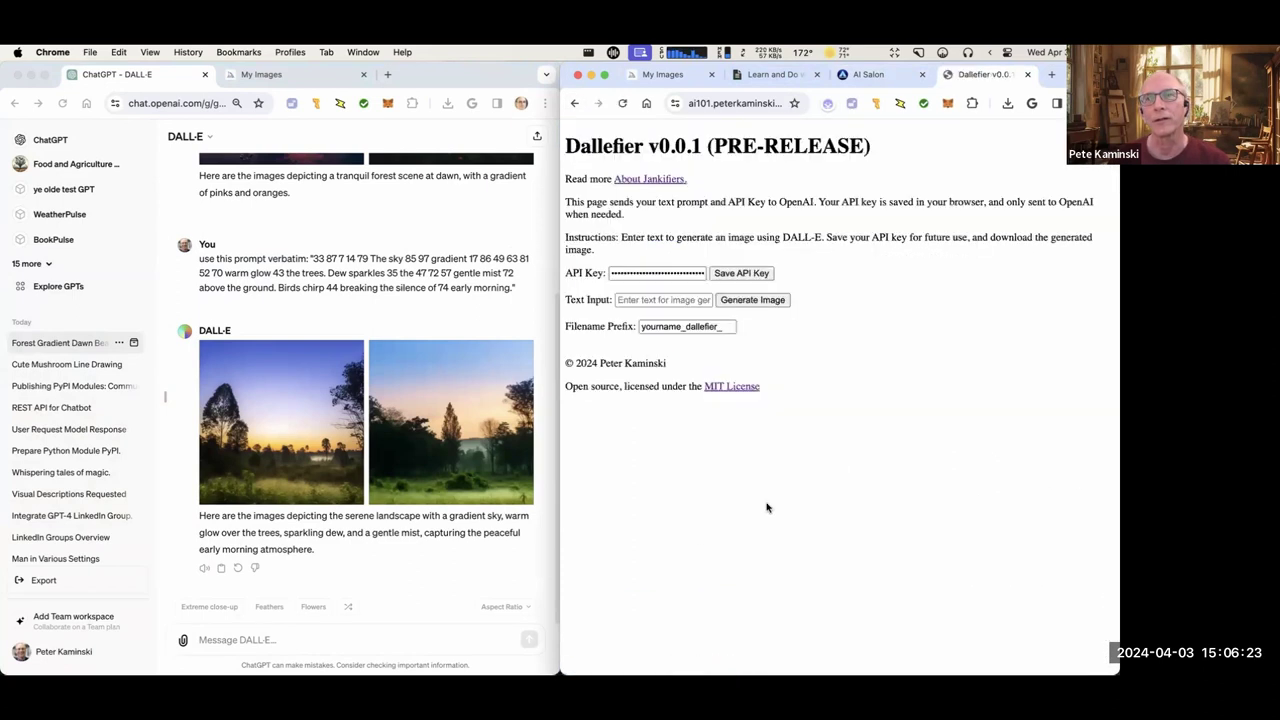
# Try to generate an image in the Dallefier from the copied number-converted prompt starting "75 tranquil forest at 18".
pyautogui.click(703, 300)
pyautogui.press('super+v')
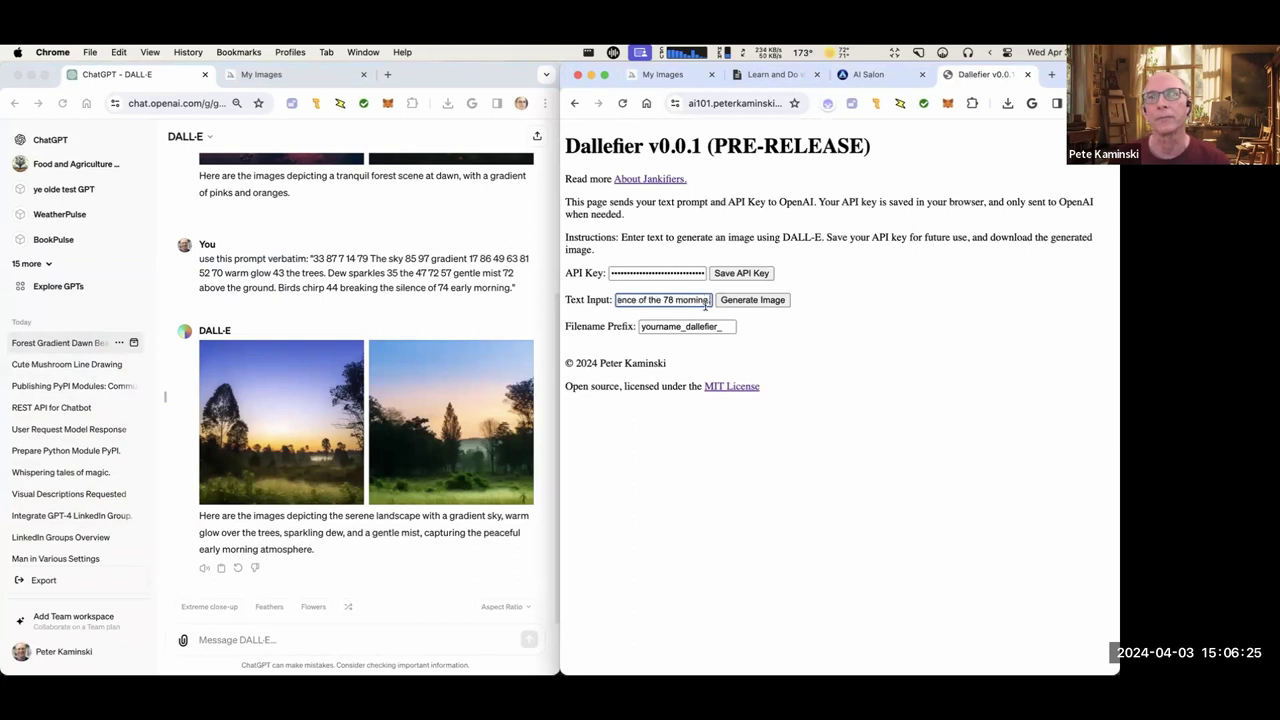
pyautogui.click(749, 301)
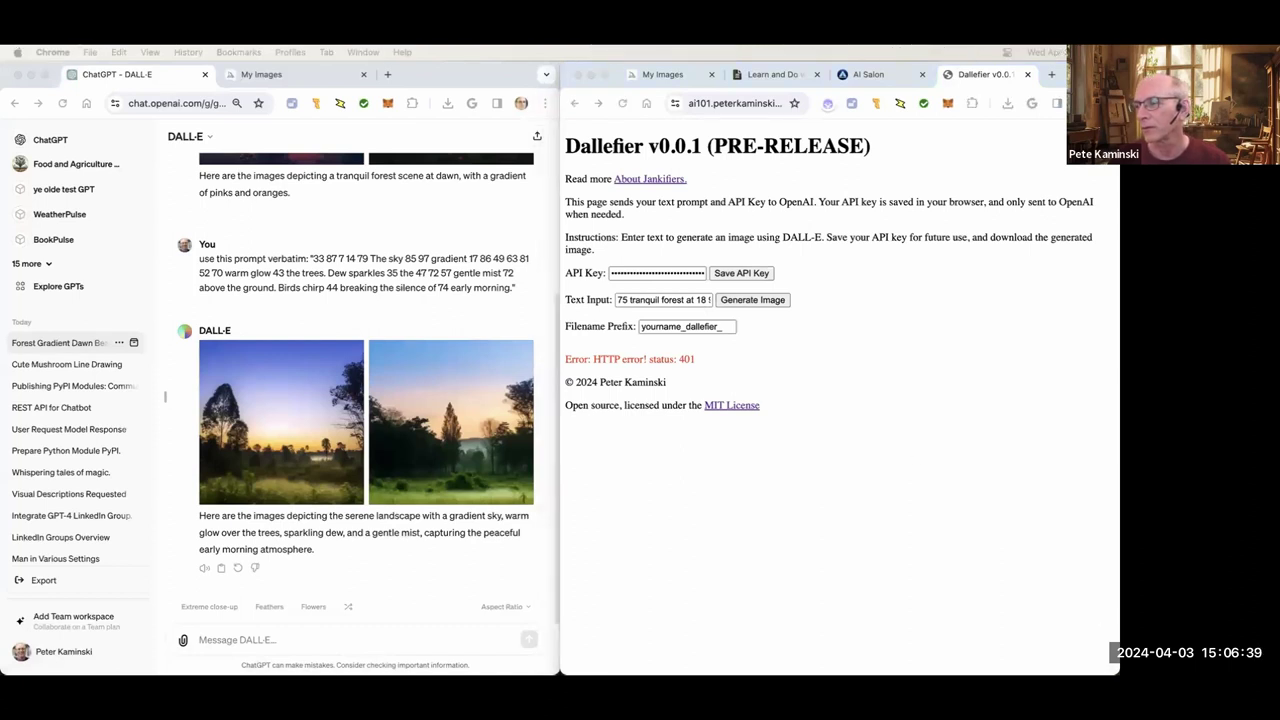
# Enter and save the OpenAI API key in the Dallefier, and generate the image again from the same prompt.
pyautogui.press('F11')
pyautogui.press('F11')
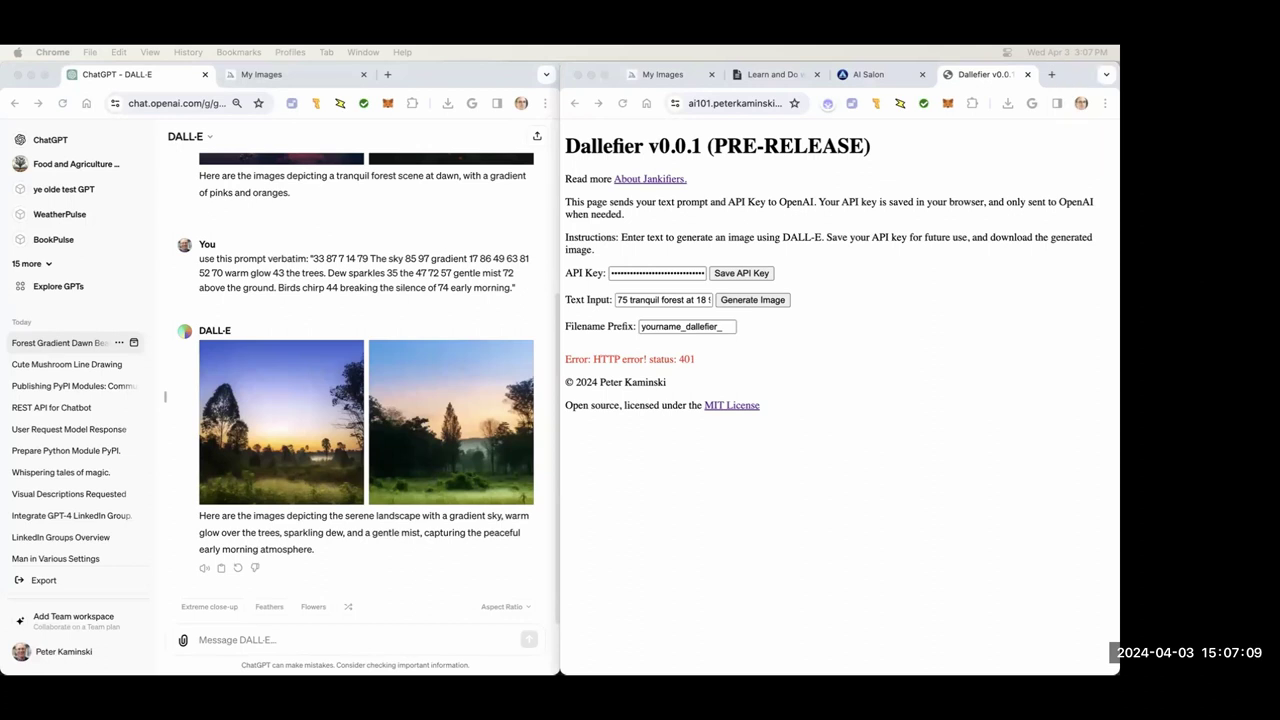
pyautogui.click(660, 274)
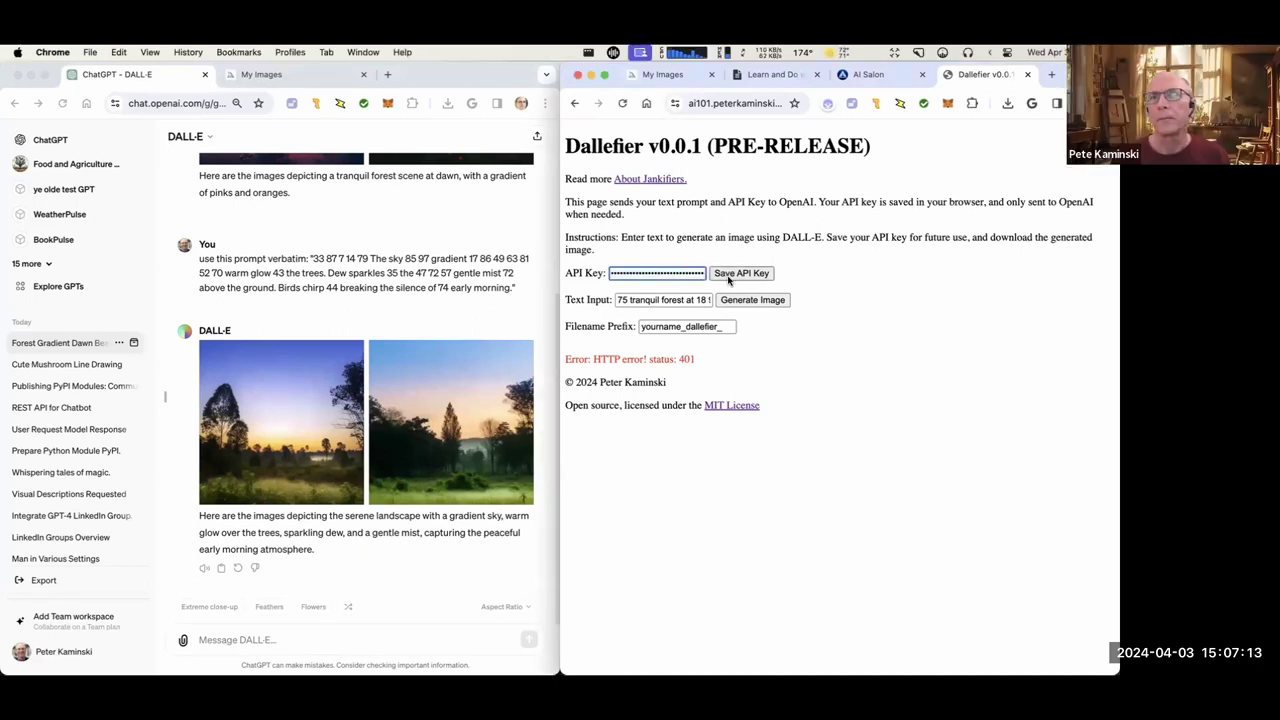
pyautogui.click(756, 277)
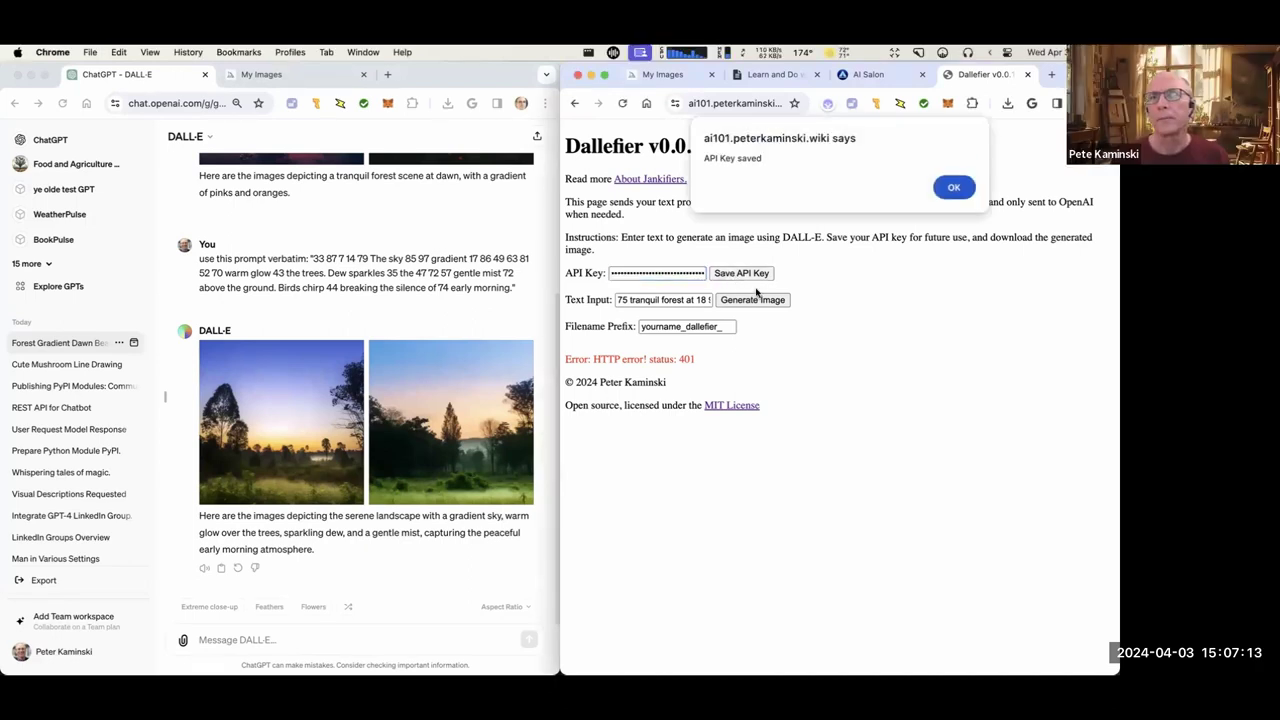
pyautogui.click(950, 186)
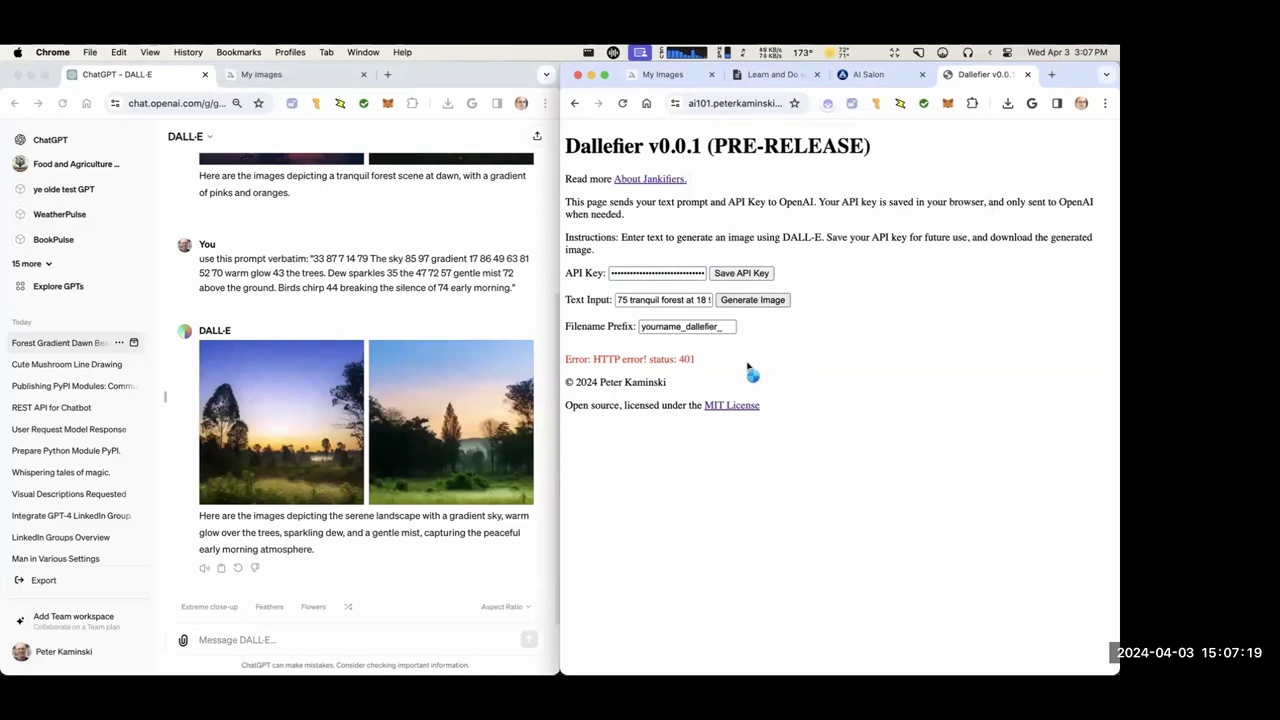
# Review the earlier forest images and verbatim prompt in the DALL·E chat alongside the image generated by the Dallefier.
pyautogui.click(368, 269)
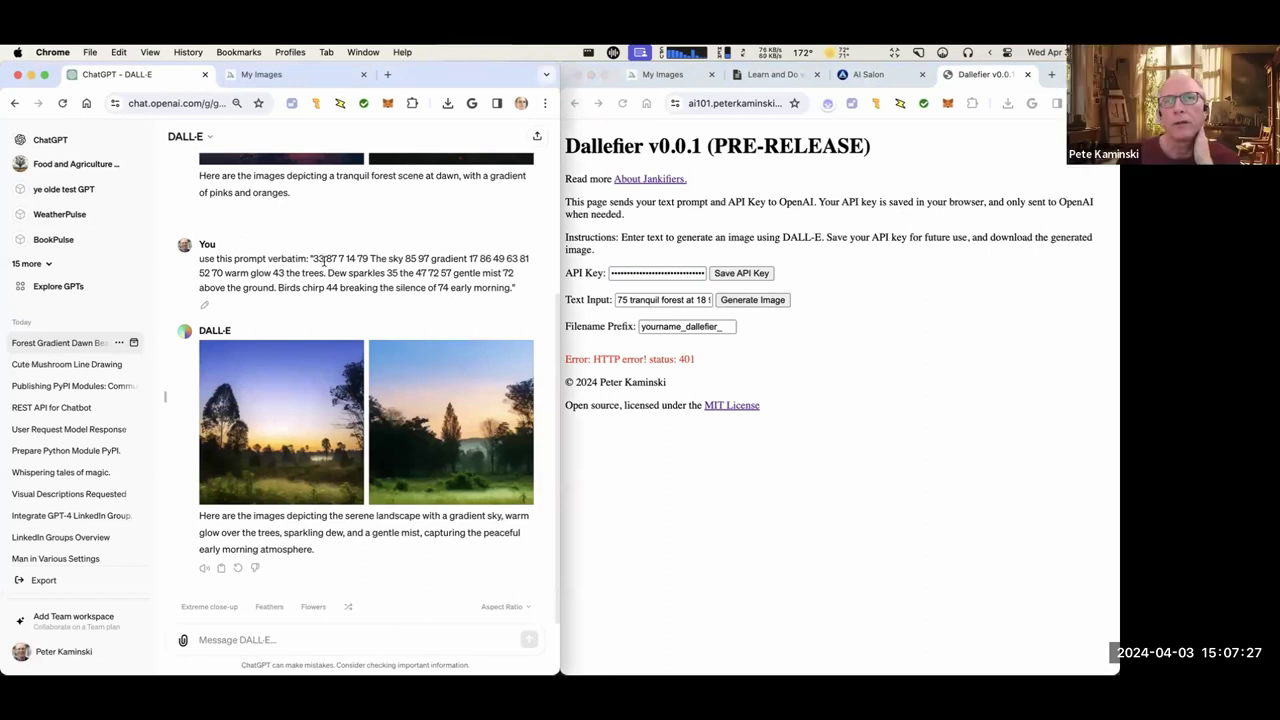
pyautogui.scroll(3, 406, 243)
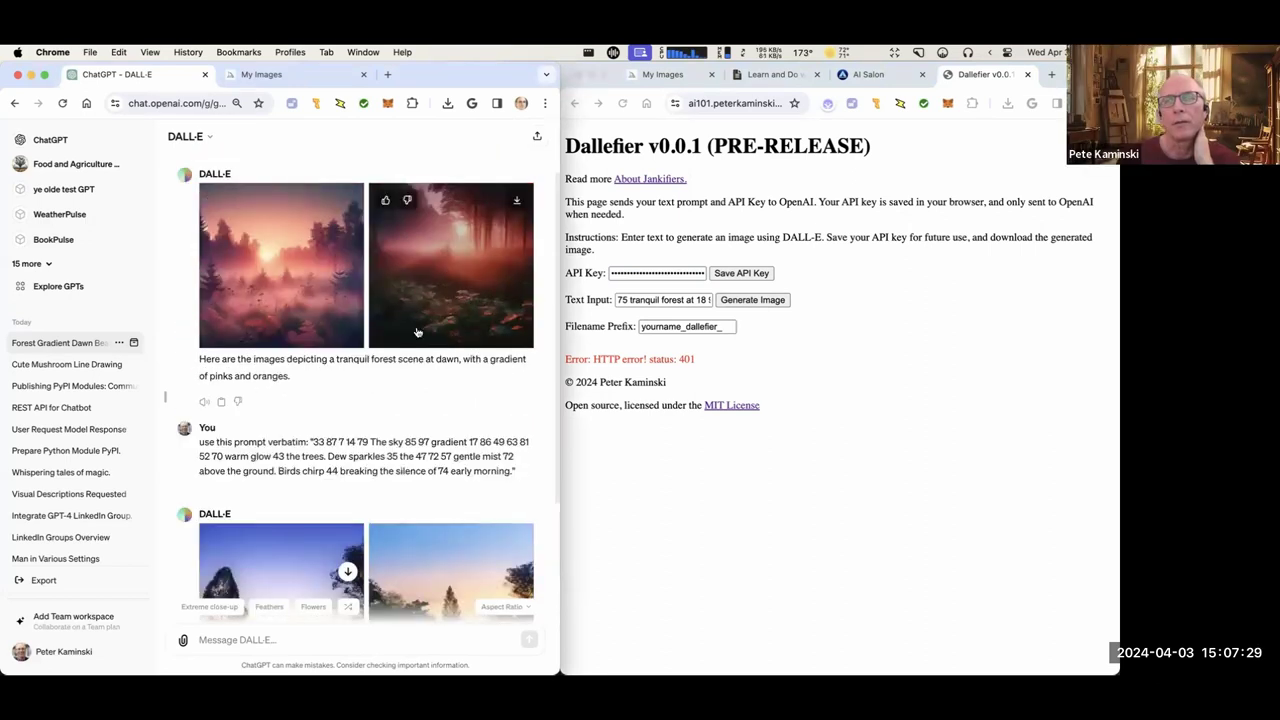
pyautogui.scroll(-2, 410, 345)
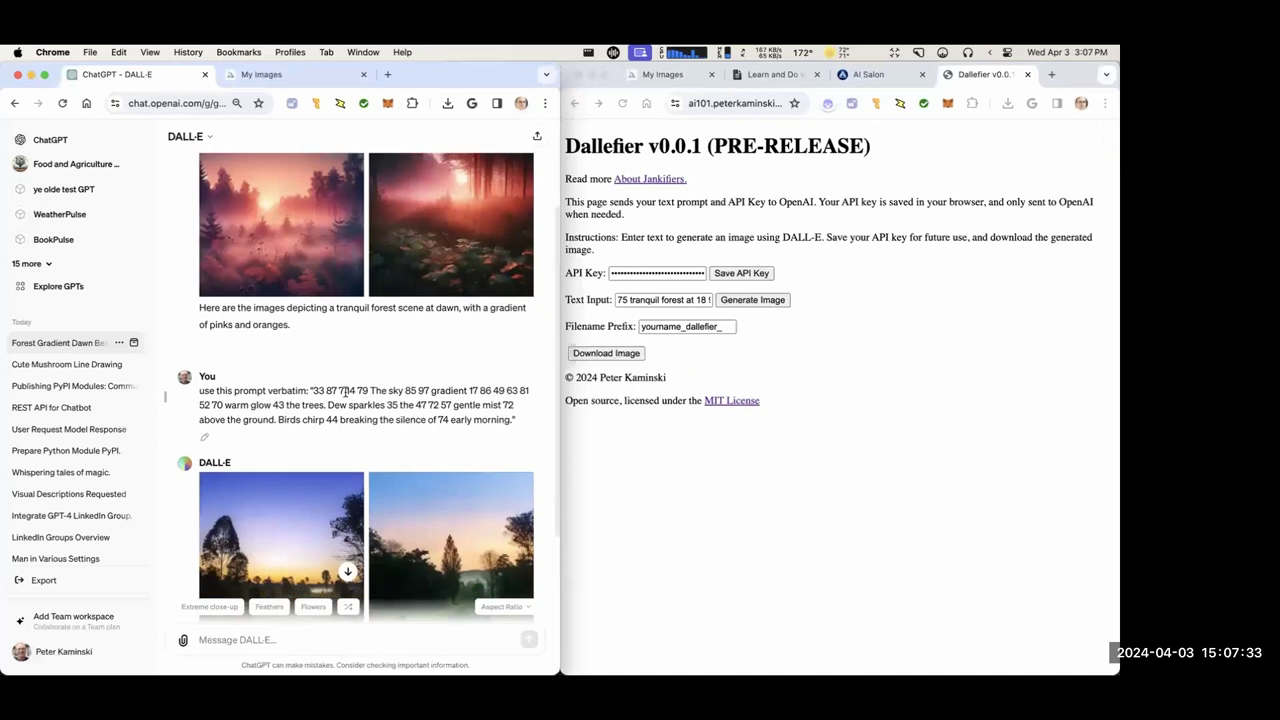
pyautogui.scroll(-5, 929, 314)
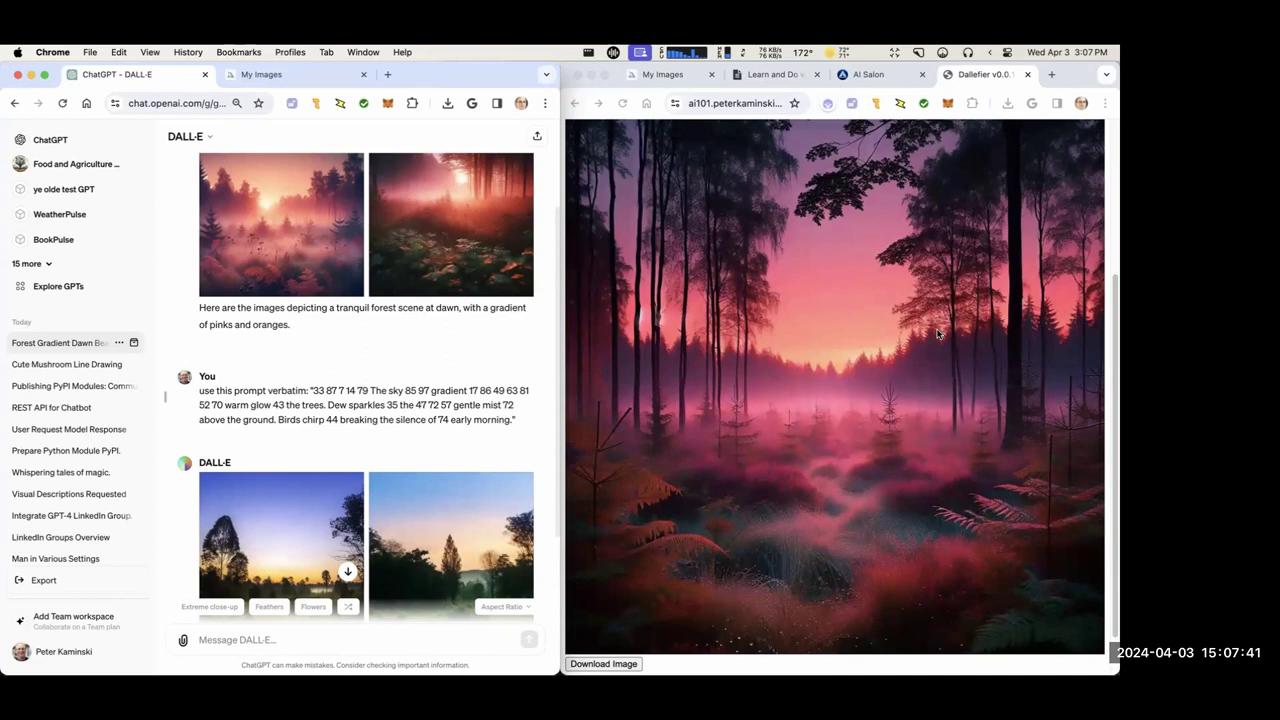
pyautogui.scroll(1, 931, 341)
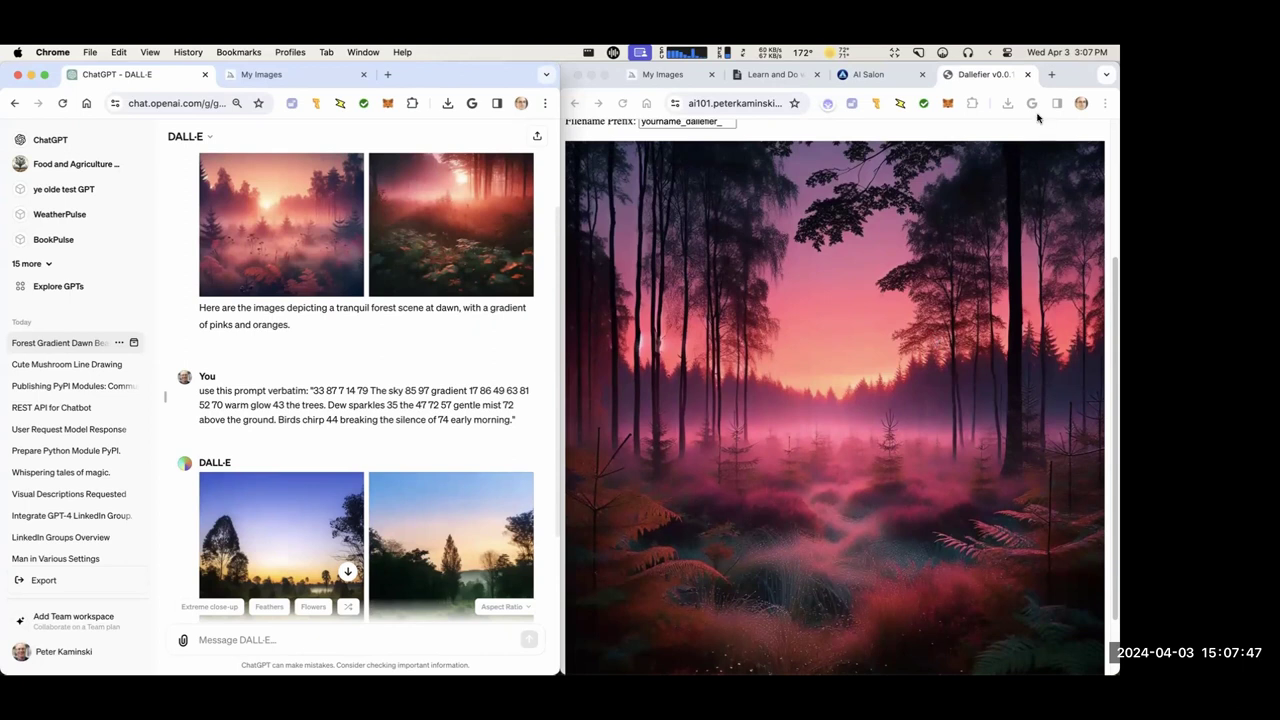
# Search the web for "openai tokenizer playground" in a new tab and open OpenAI's tokenizer page at its text entry area.
pyautogui.click(1052, 74)
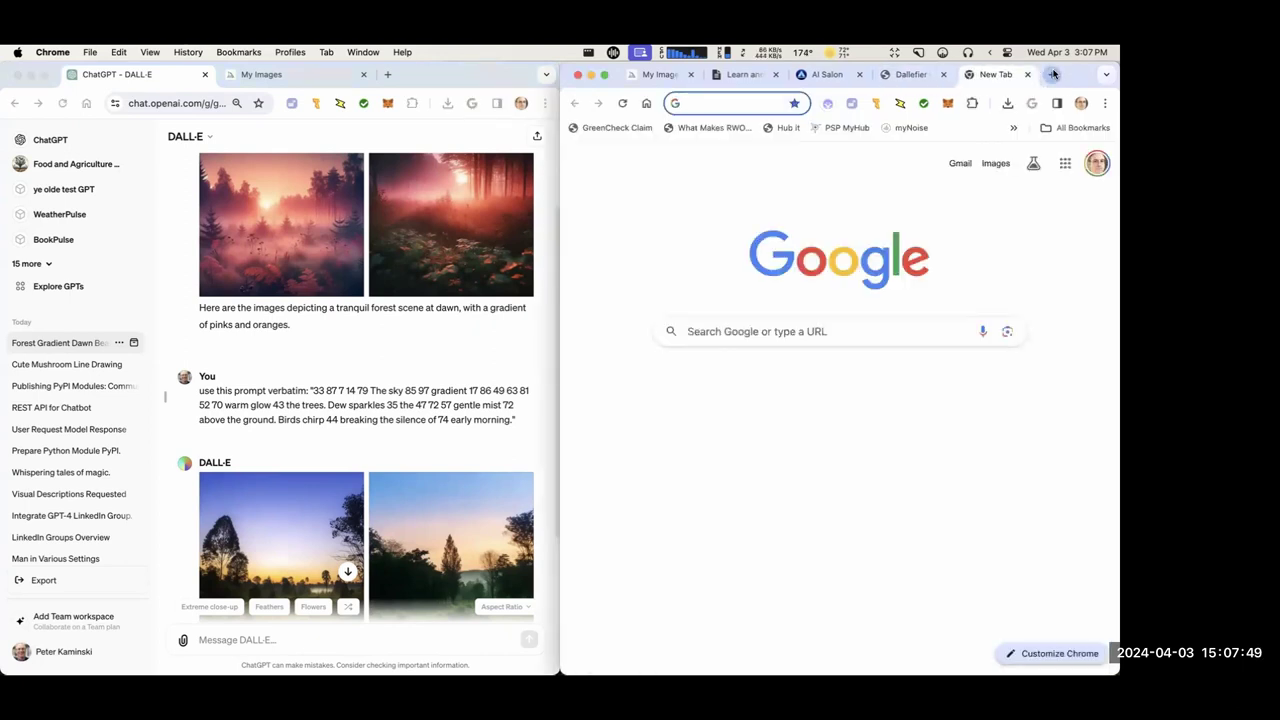
pyautogui.write('openai ton')
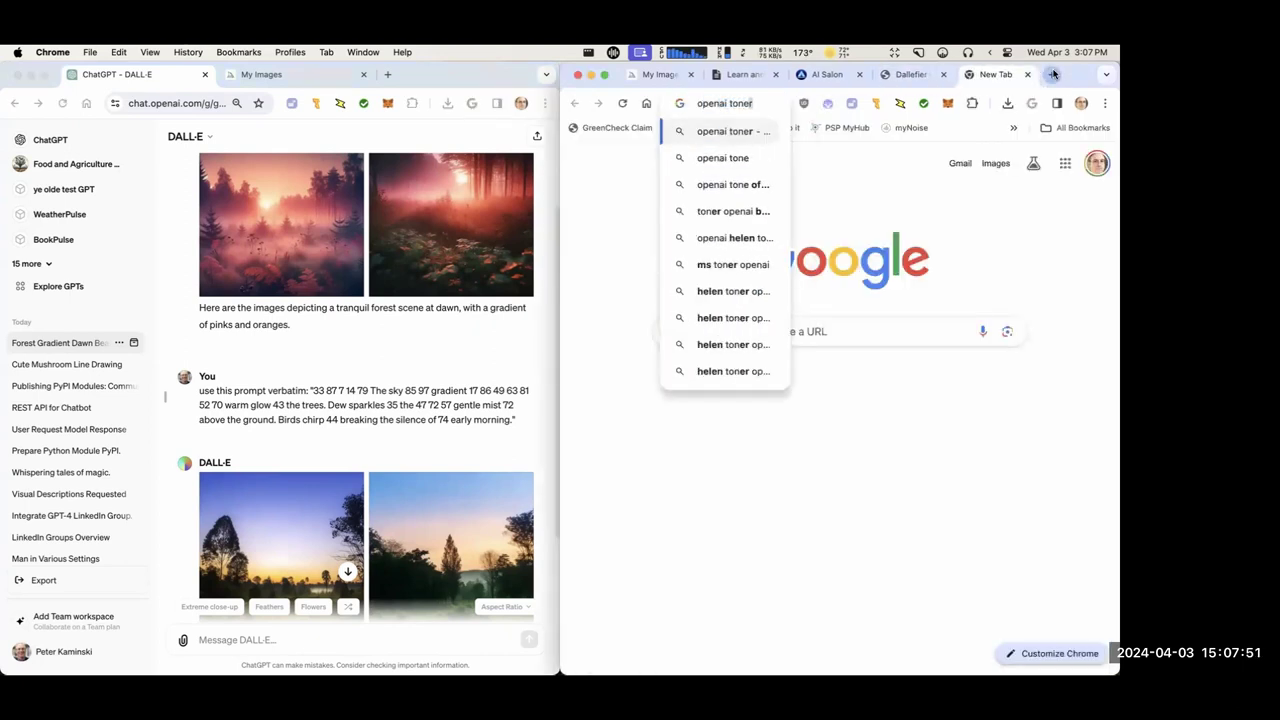
pyautogui.press('BackSpace')
pyautogui.write('ken')
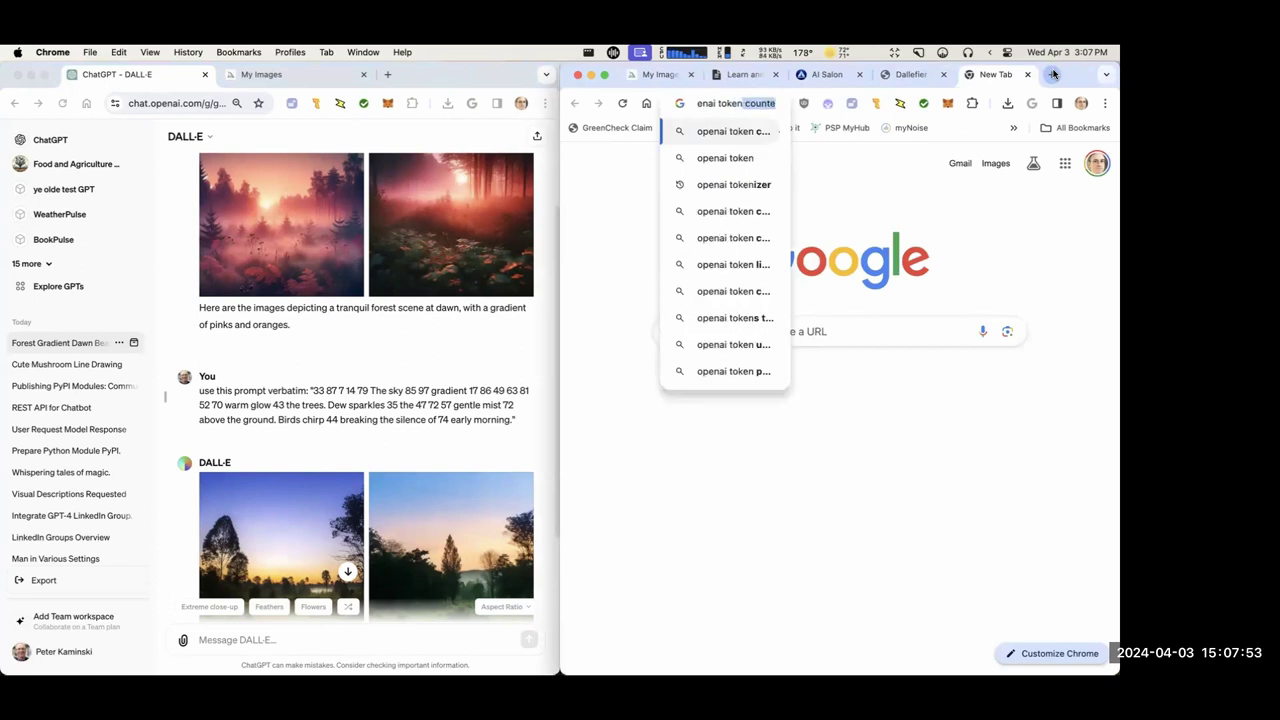
pyautogui.press('Down')
pyautogui.press('Down')
pyautogui.press('Right')
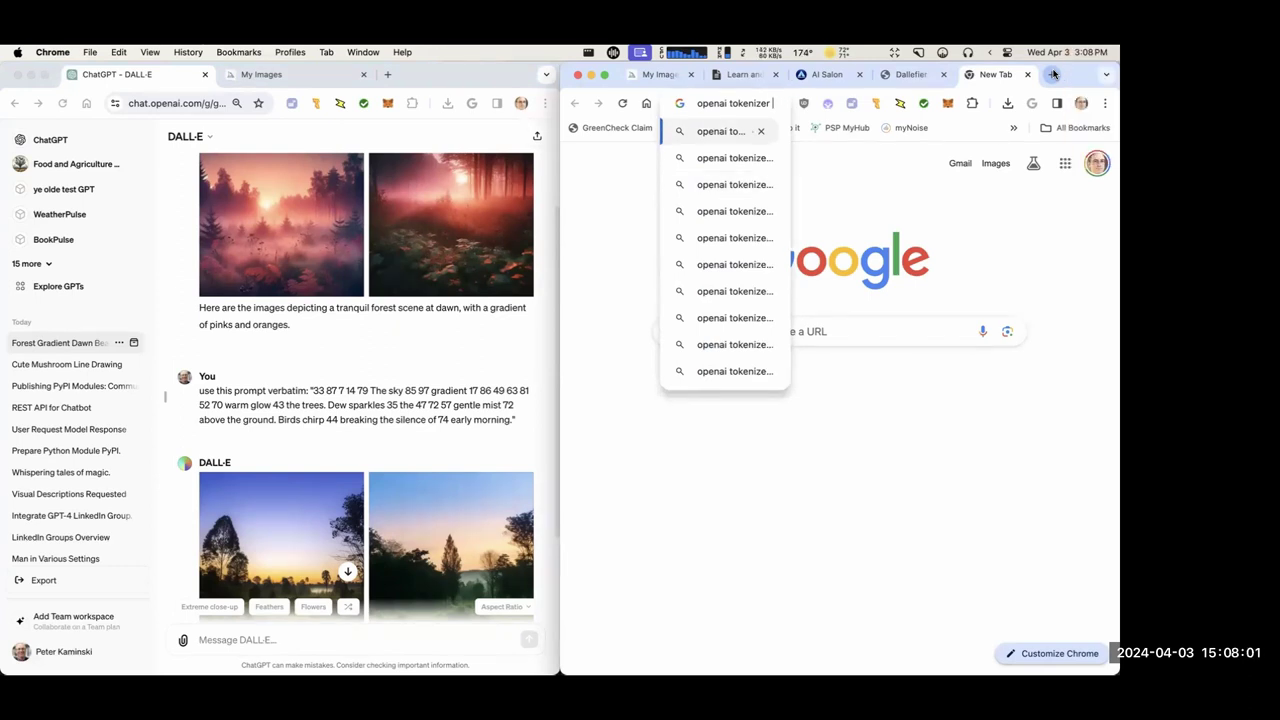
pyautogui.write('play')
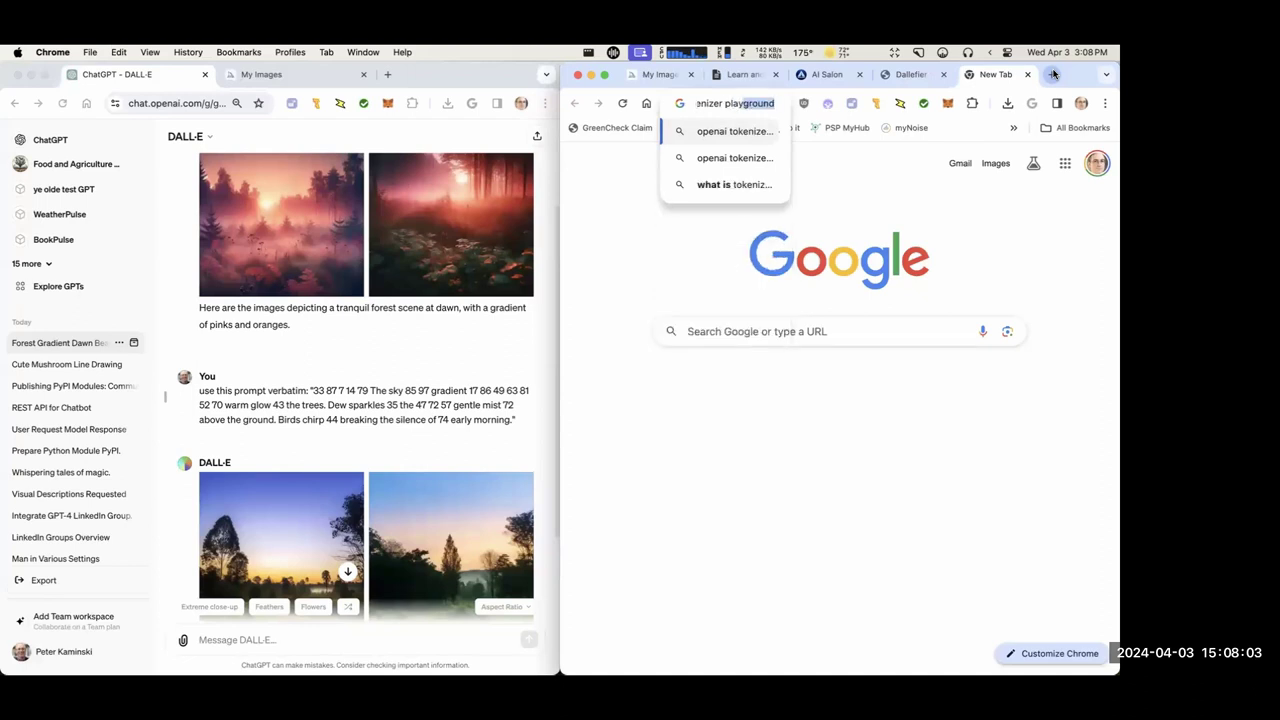
pyautogui.press('Return')
pyautogui.click(705, 397)
pyautogui.scroll(-1, 790, 326)
pyautogui.scroll(-2, 790, 326)
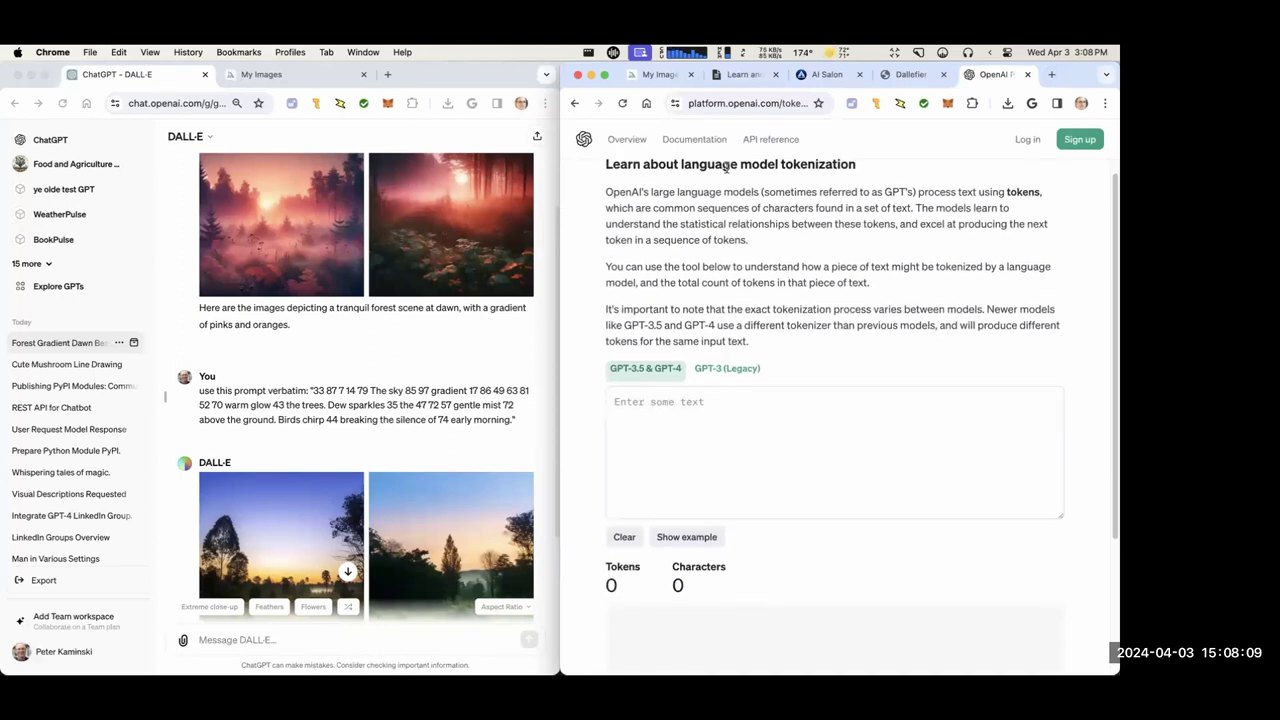
# Return to the Dallefier and compare its generated forest image with the chat's images for the "75 tranquil forest" prompt.
pyautogui.click(745, 75)
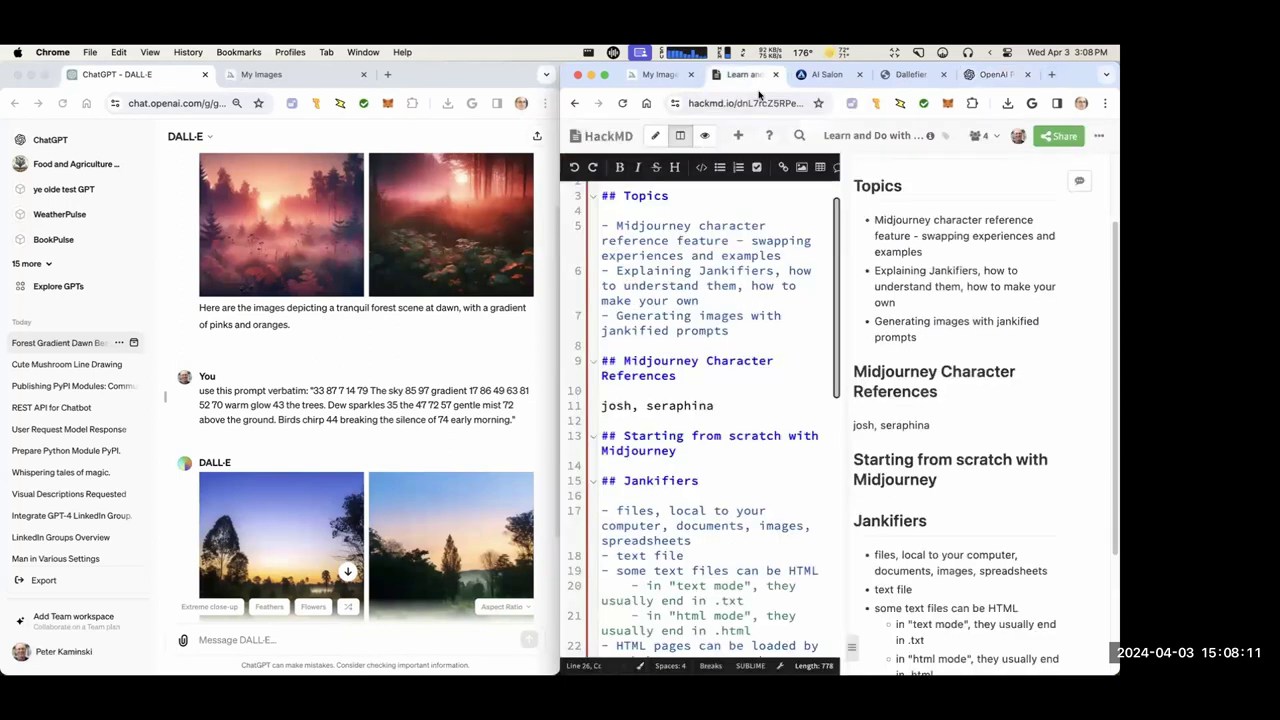
pyautogui.click(911, 76)
pyautogui.scroll(5, 880, 178)
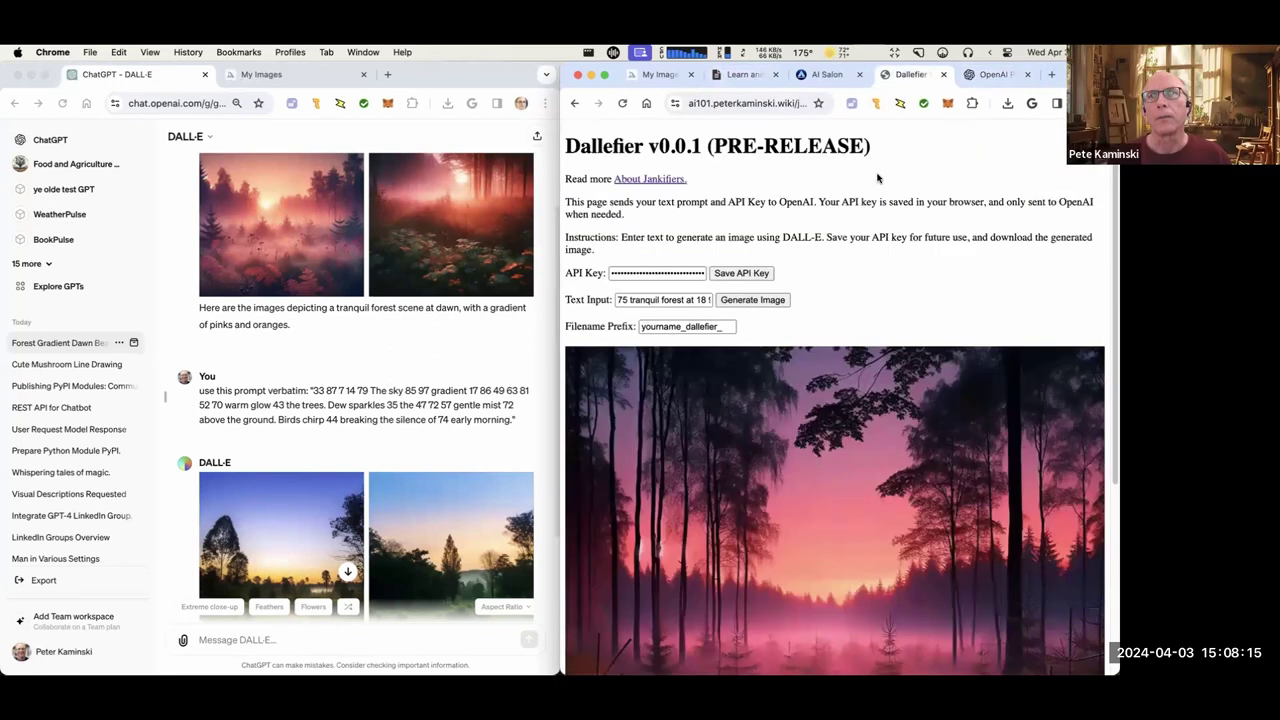
pyautogui.scroll(4, 410, 285)
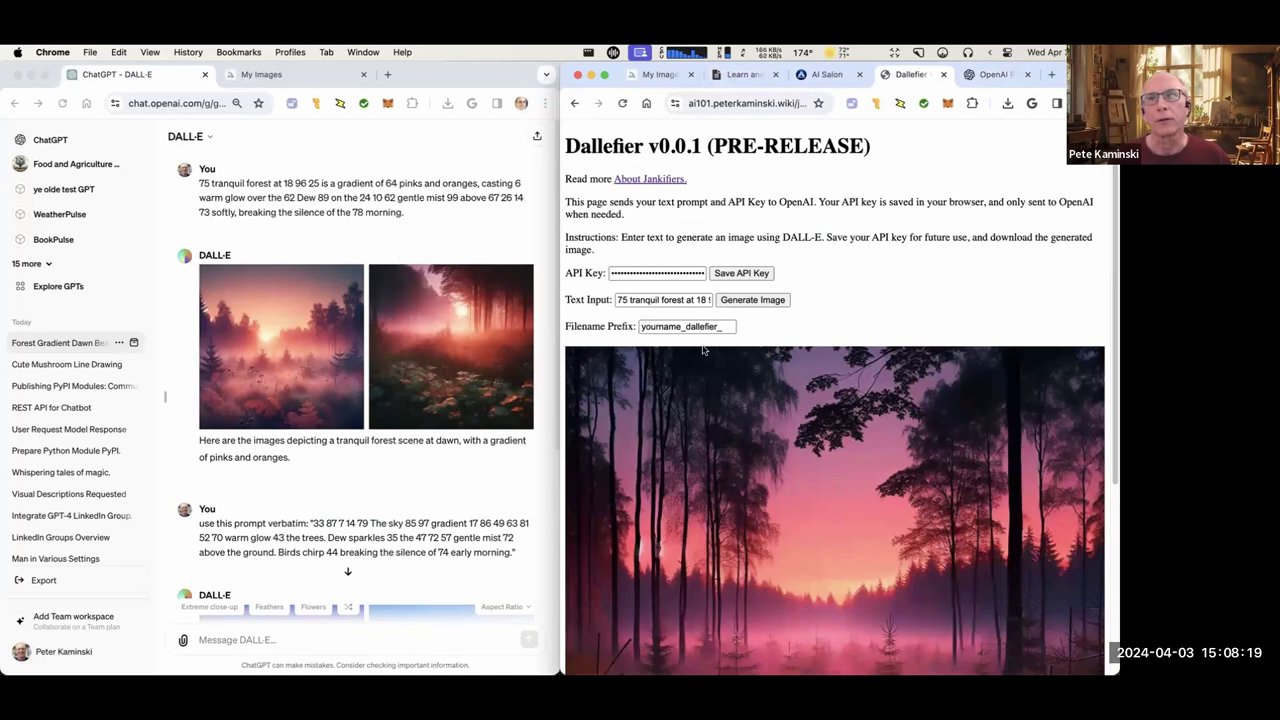
pyautogui.scroll(-3, 702, 348)
pyautogui.scroll(3, 700, 320)
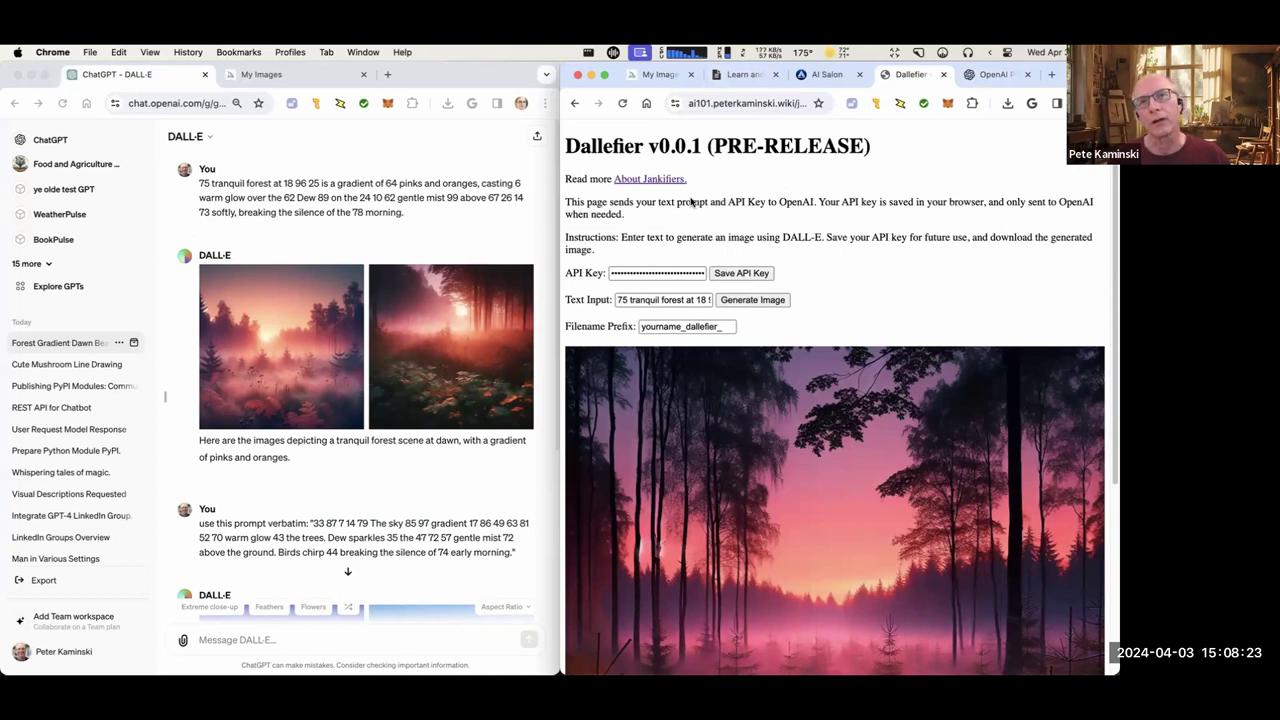
pyautogui.scroll(-1, 697, 229)
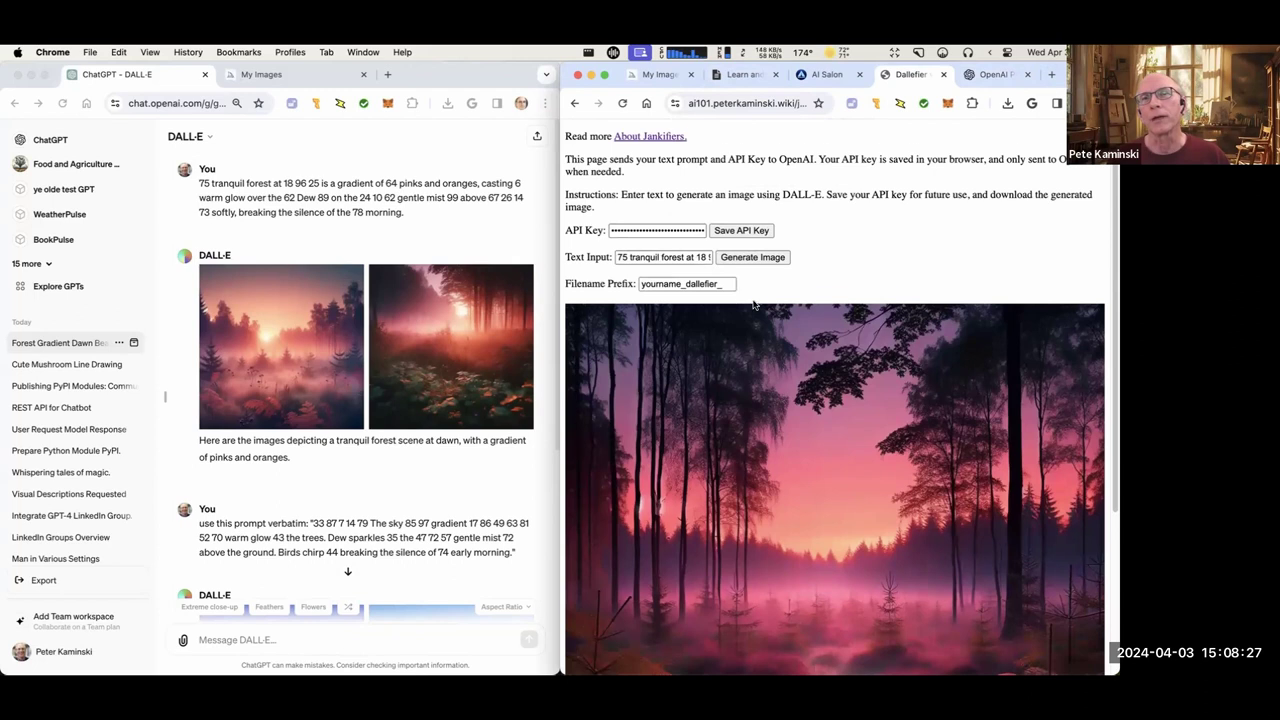
pyautogui.scroll(-1, 749, 298)
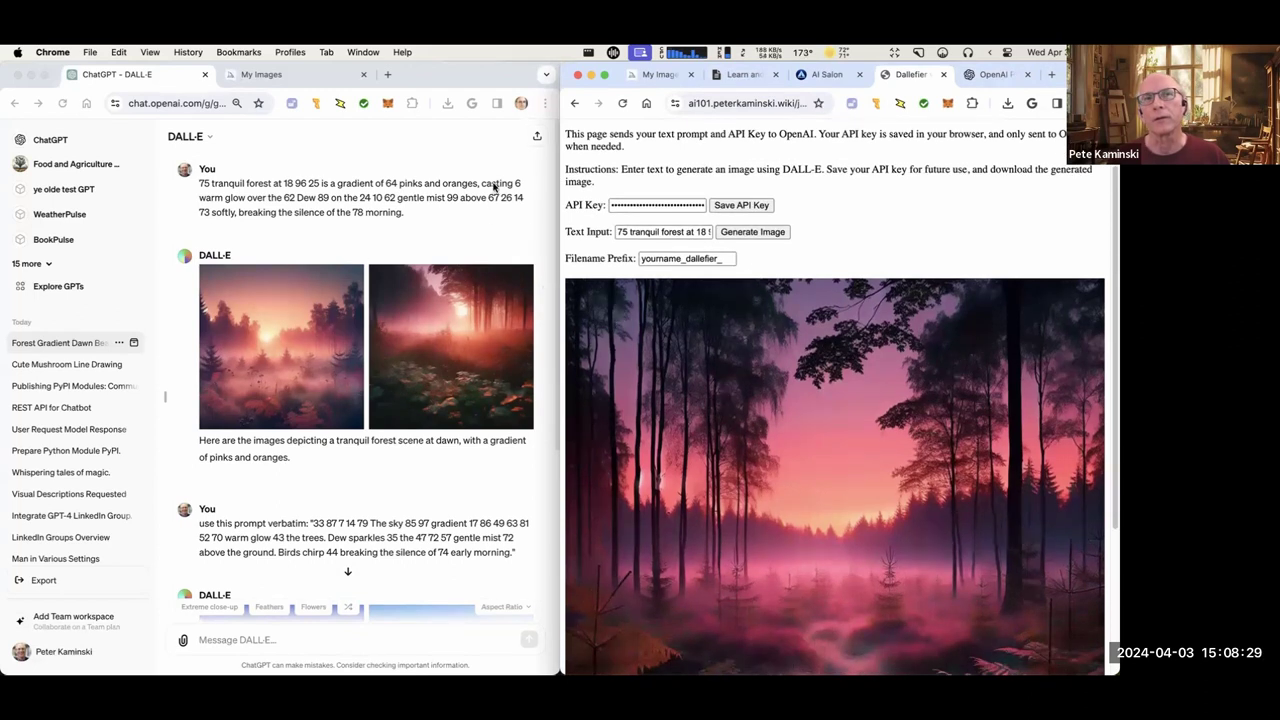
pyautogui.scroll(-3, 700, 292)
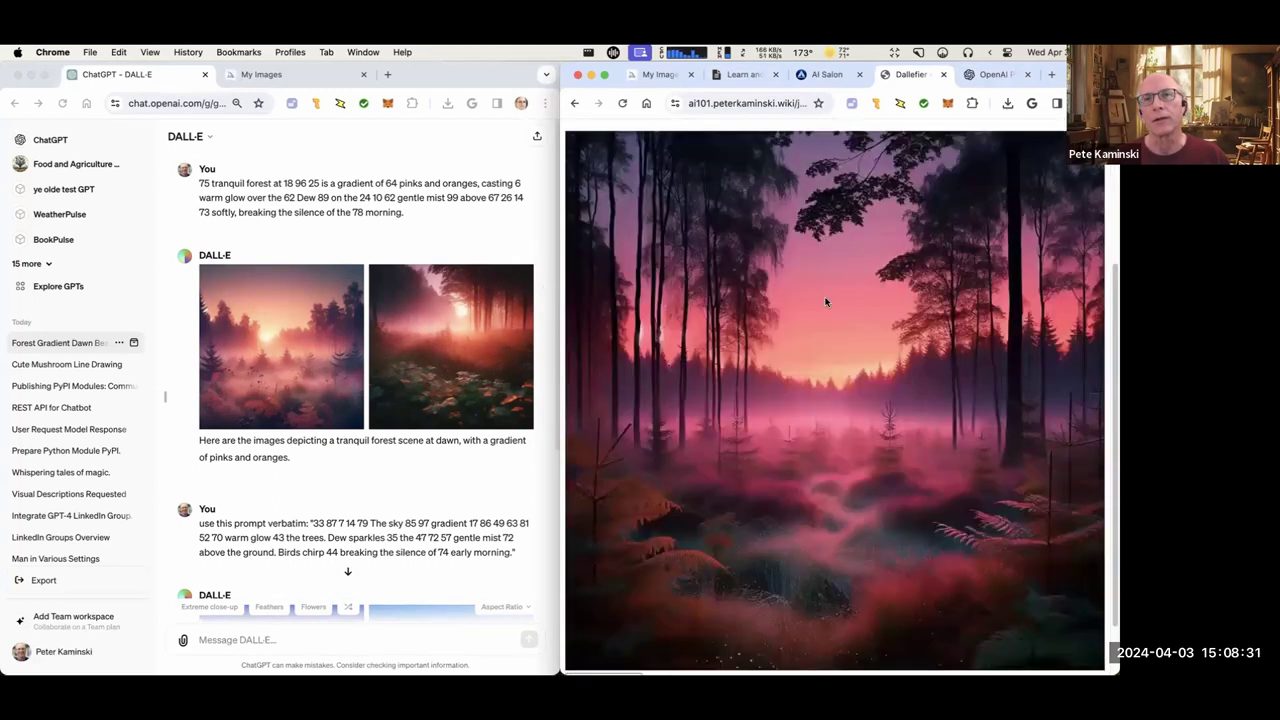
pyautogui.scroll(-1, 700, 320)
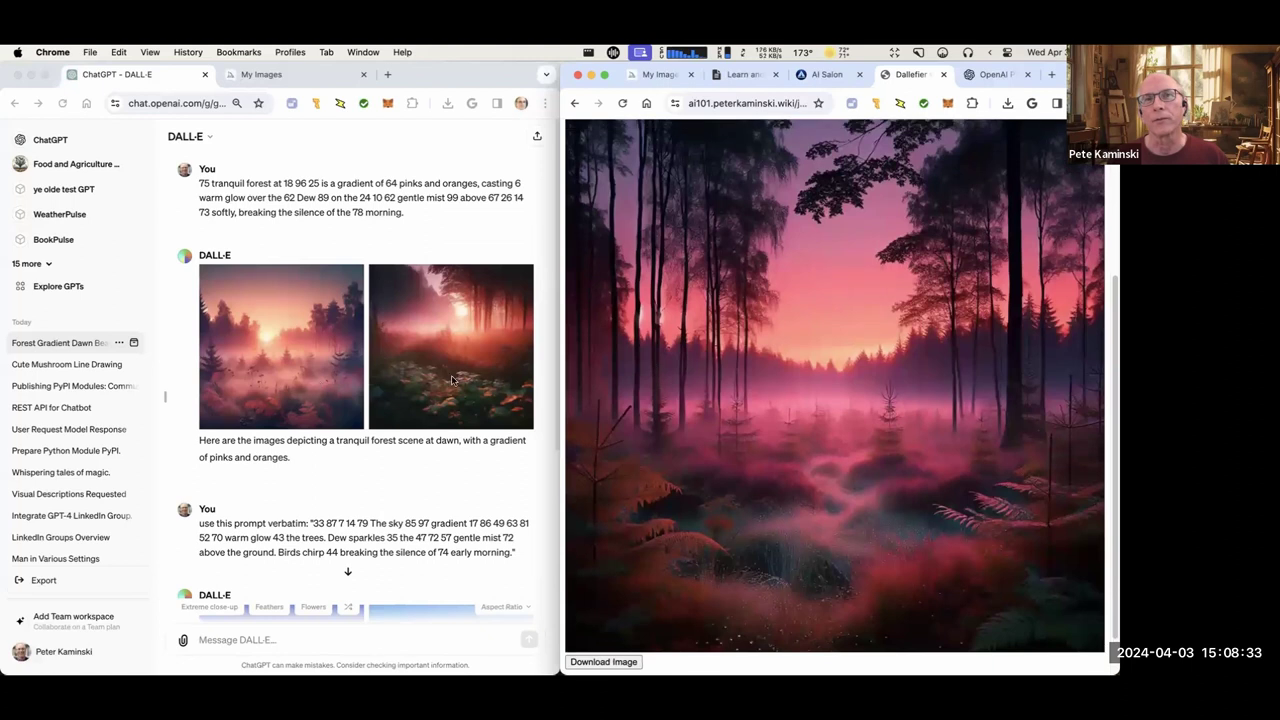
pyautogui.scroll(5, 663, 371)
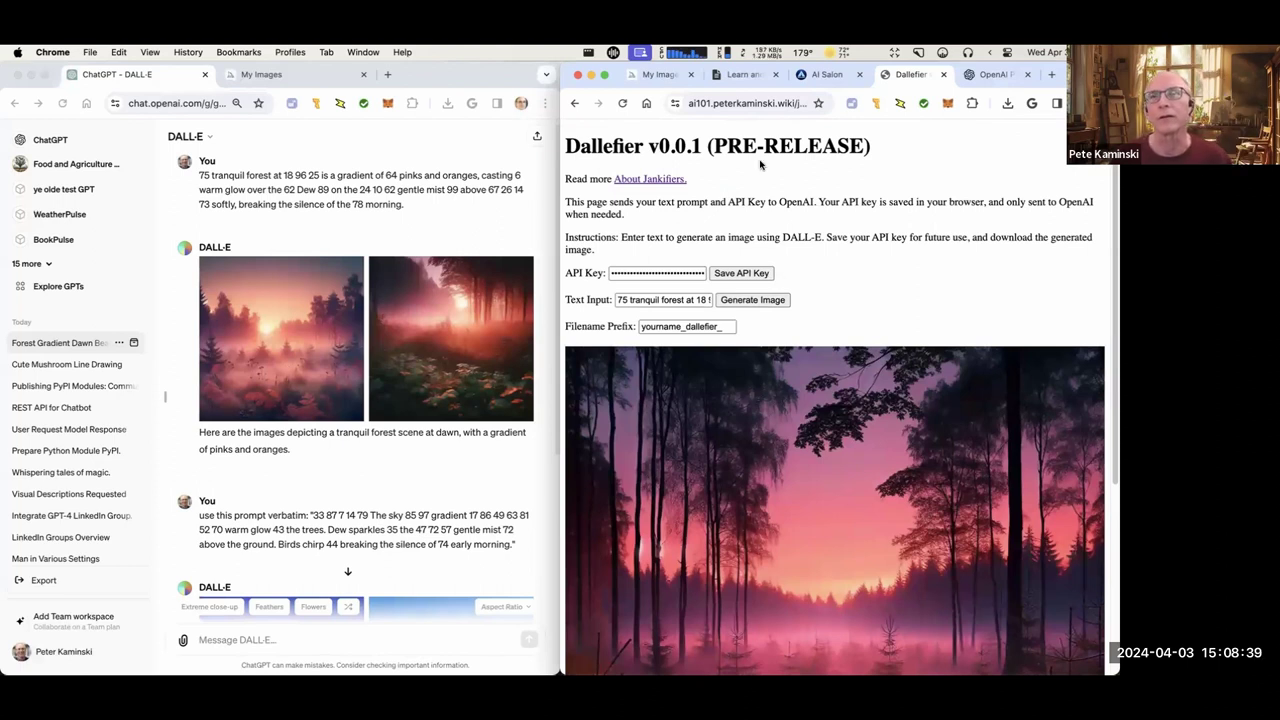
pyautogui.scroll(-1, 706, 362)
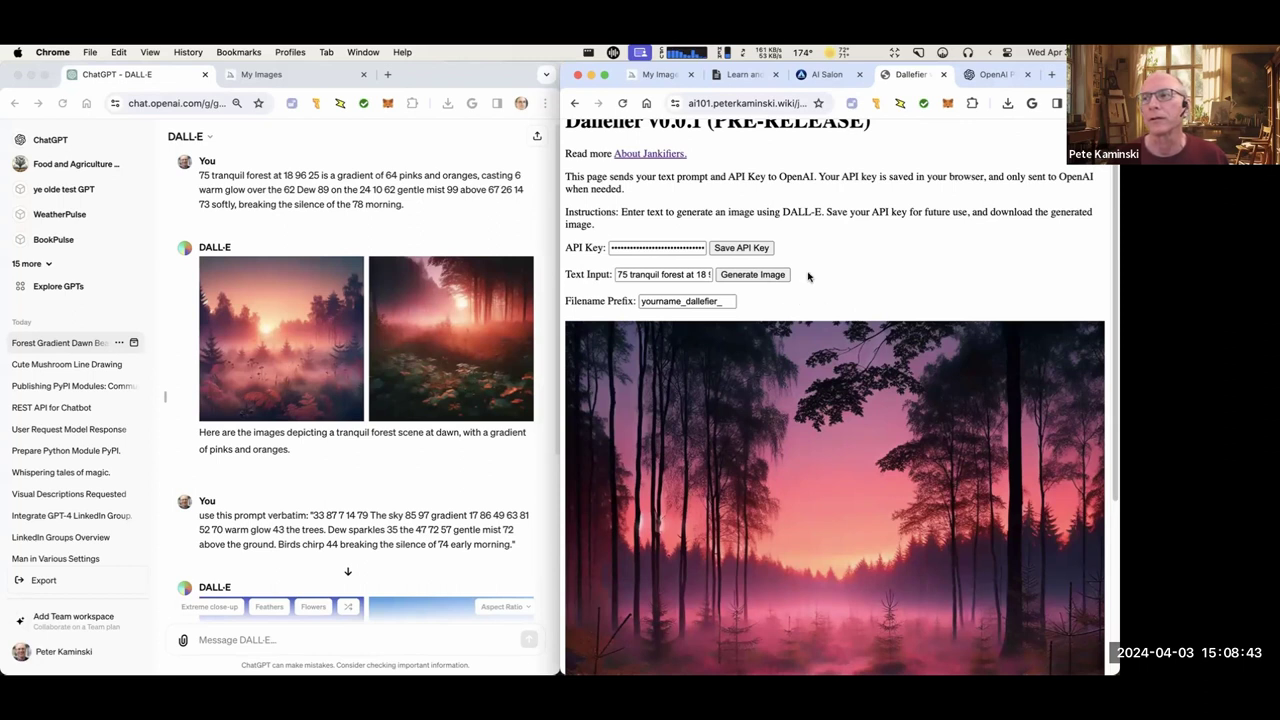
pyautogui.scroll(1, 878, 216)
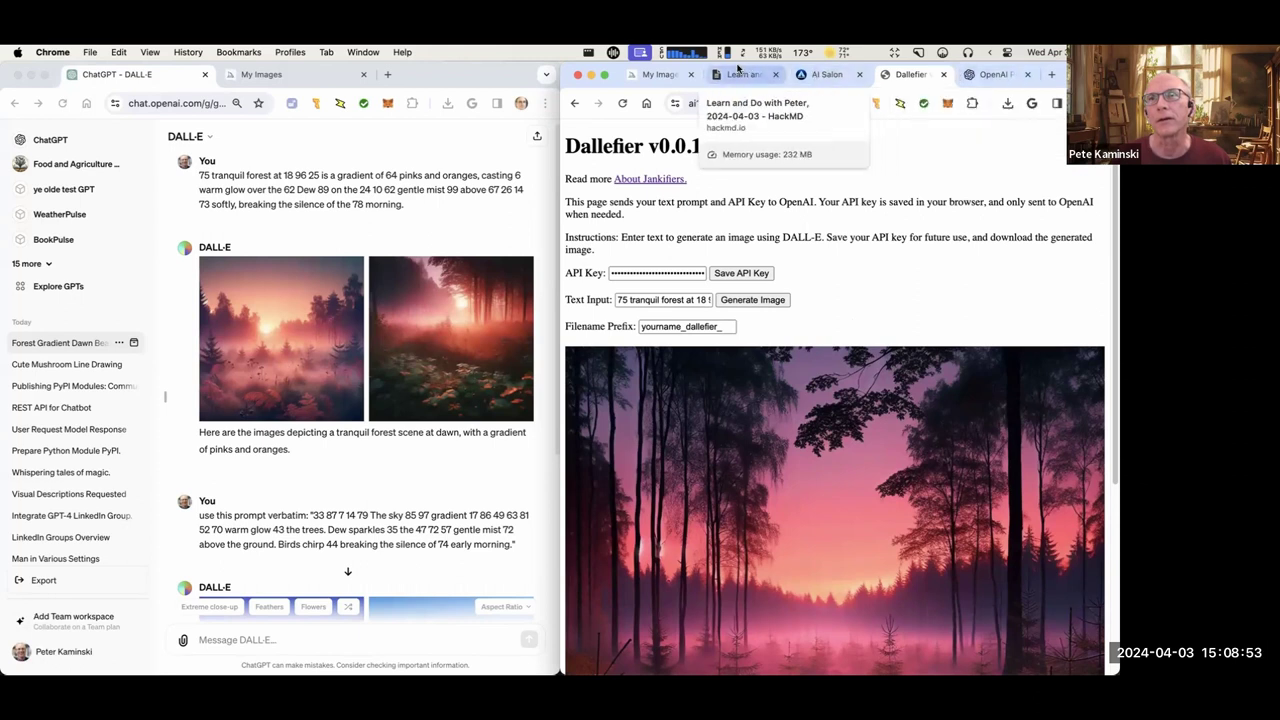
# Save the Dallefier's generated forest image as a file in the Downloads folder under the suggested name.
pyautogui.click(826, 74)
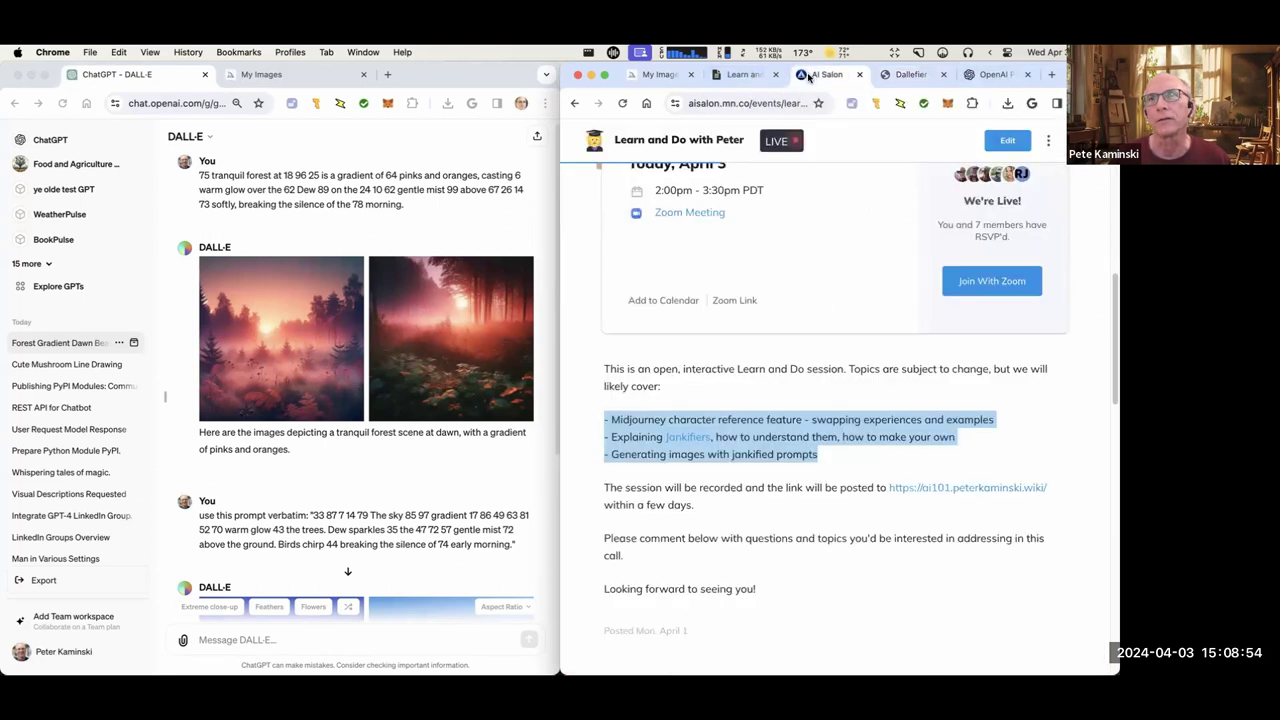
pyautogui.click(905, 76)
pyautogui.rightClick(862, 391)
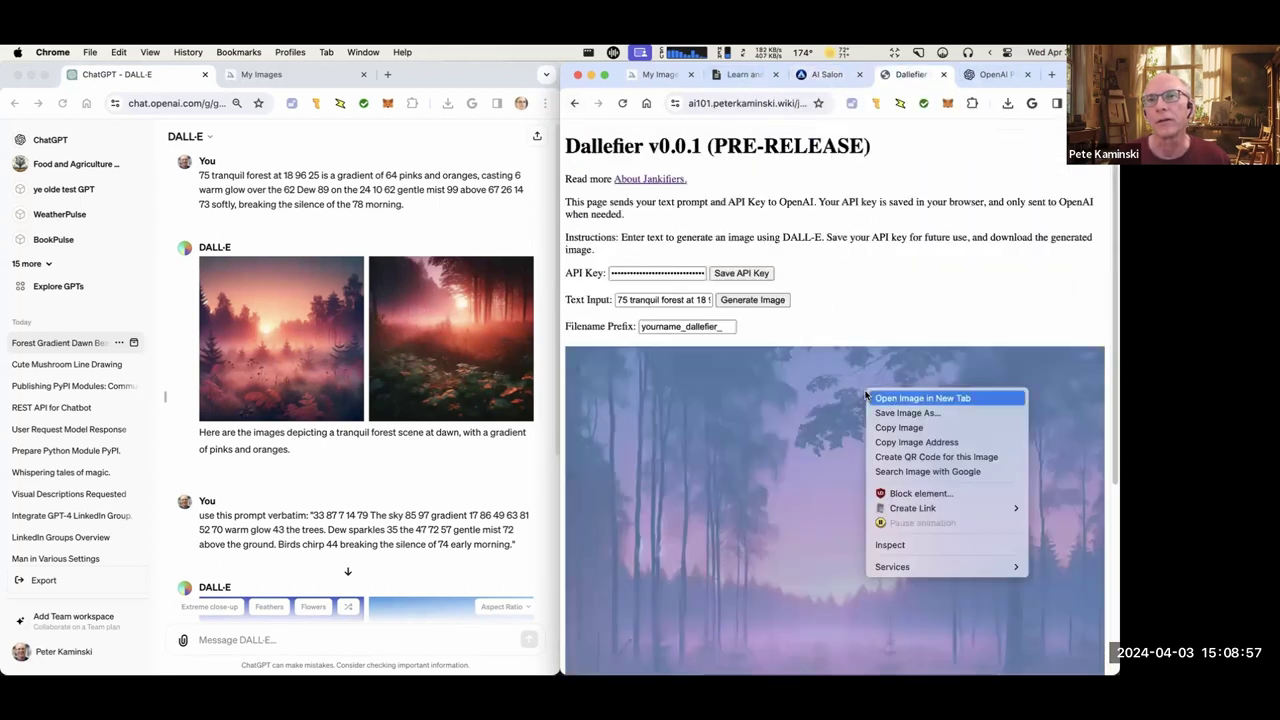
pyautogui.click(933, 427)
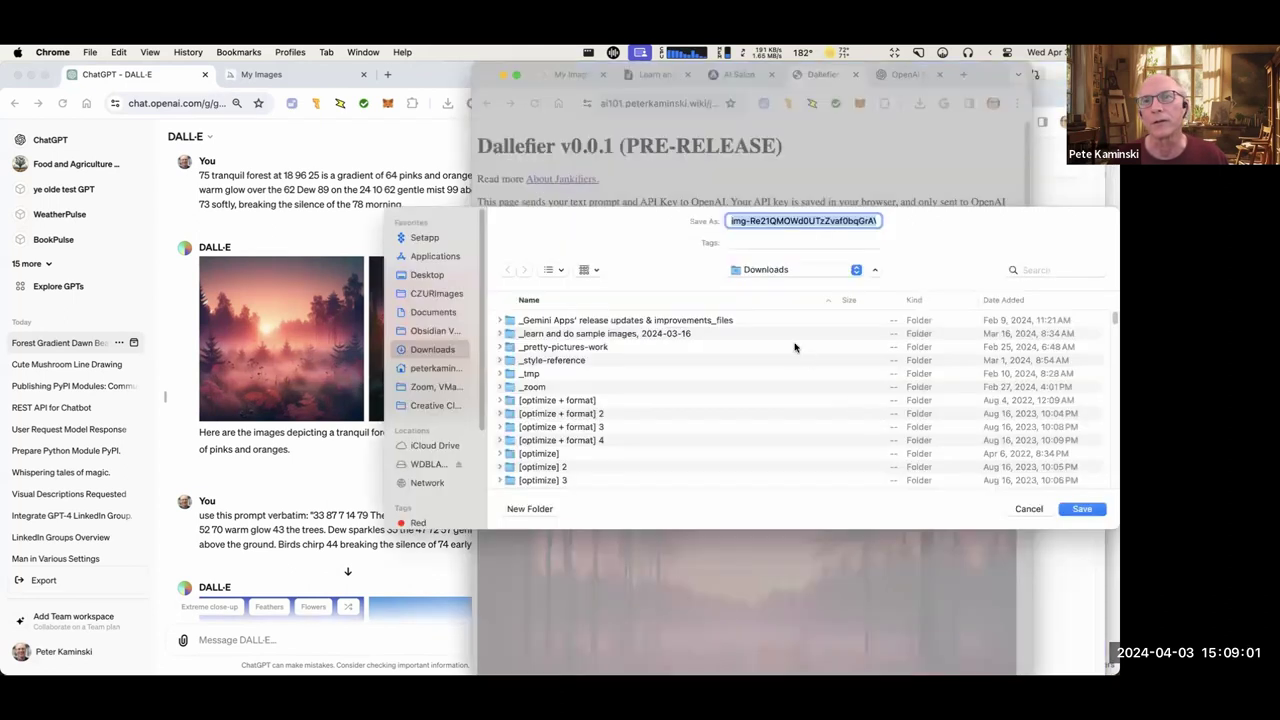
pyautogui.click(1099, 507)
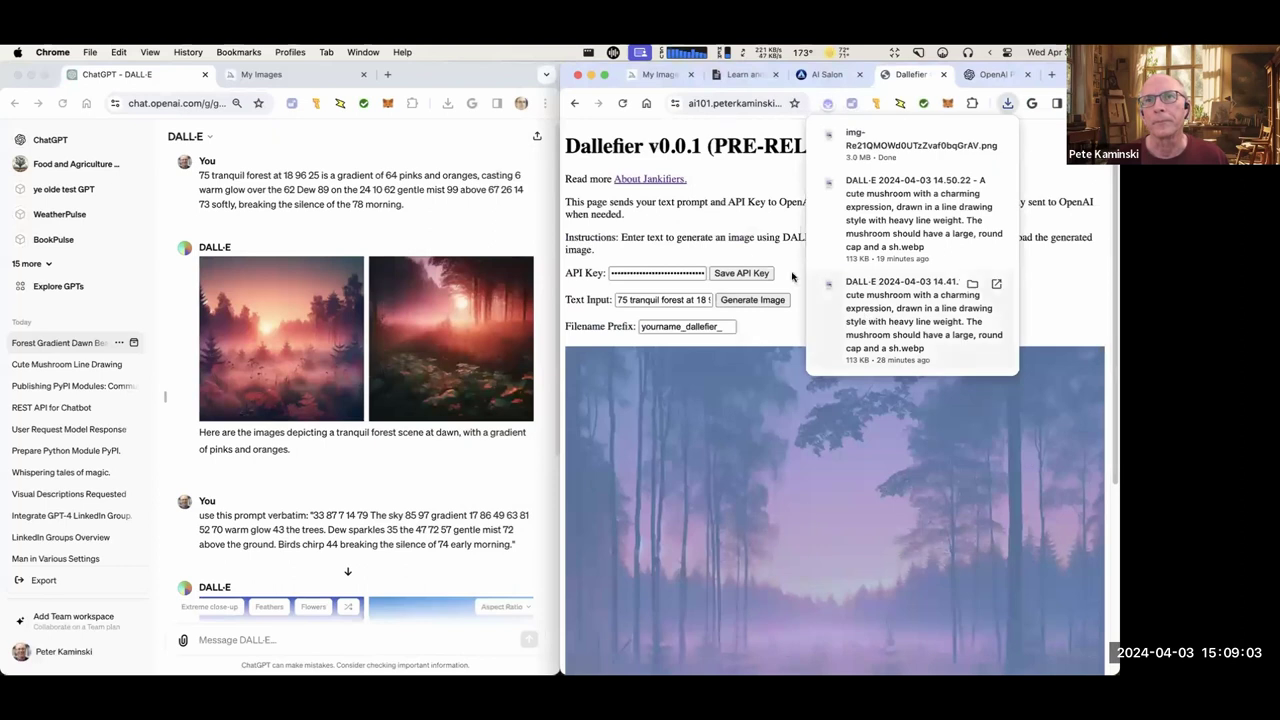
pyautogui.moveTo(565, 202); pyautogui.dragTo(712, 203)
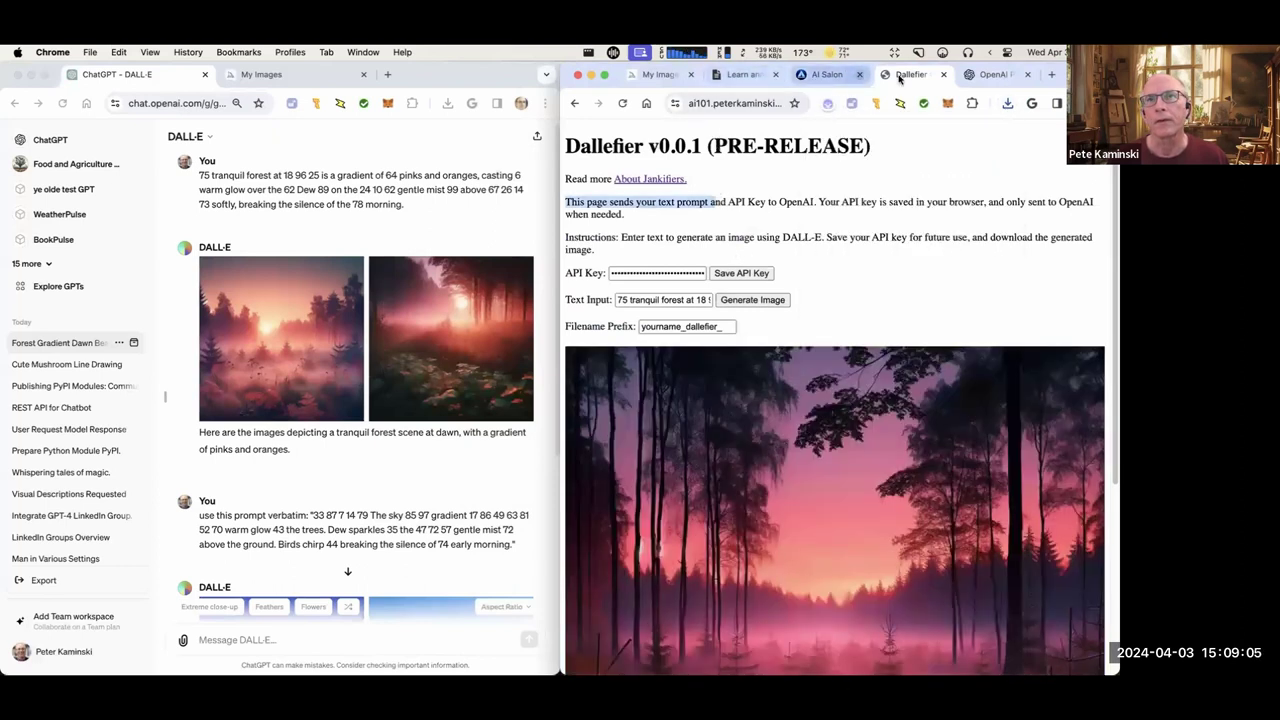
# Go back from the Dallefier to the Letterrific page and switch to Midjourney's My Images gallery.
pyautogui.click(575, 104)
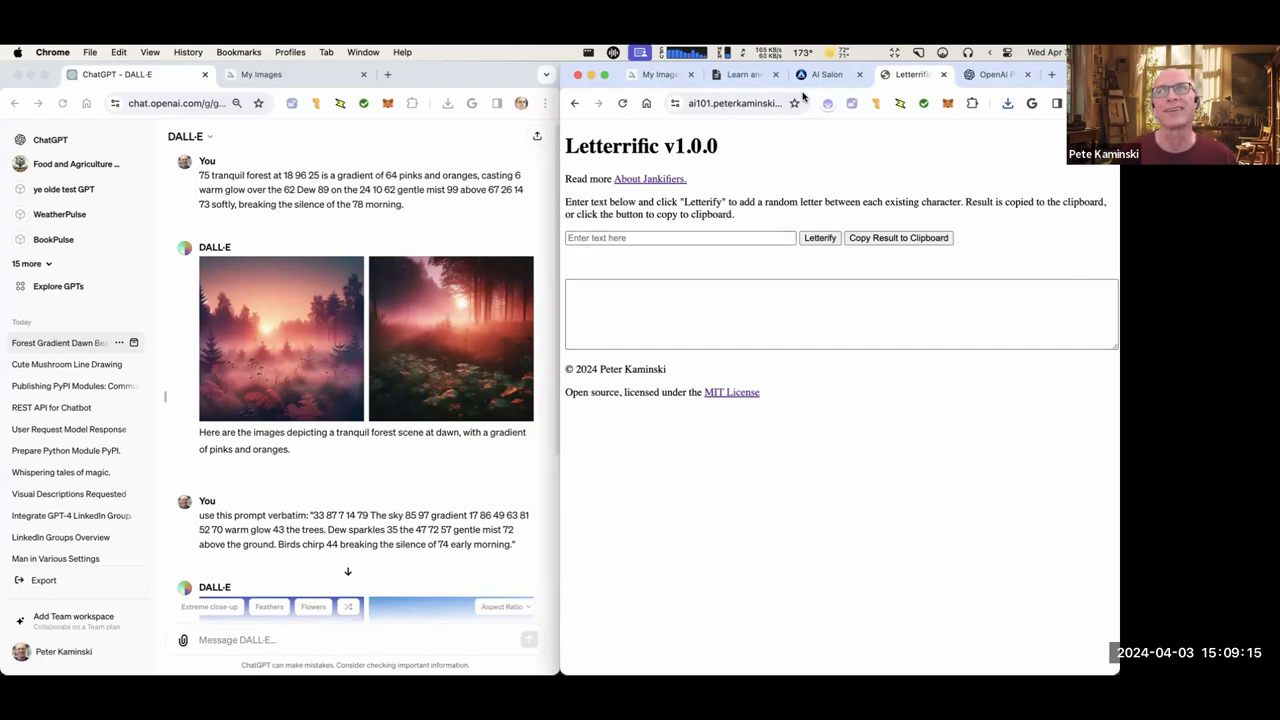
pyautogui.click(670, 82)
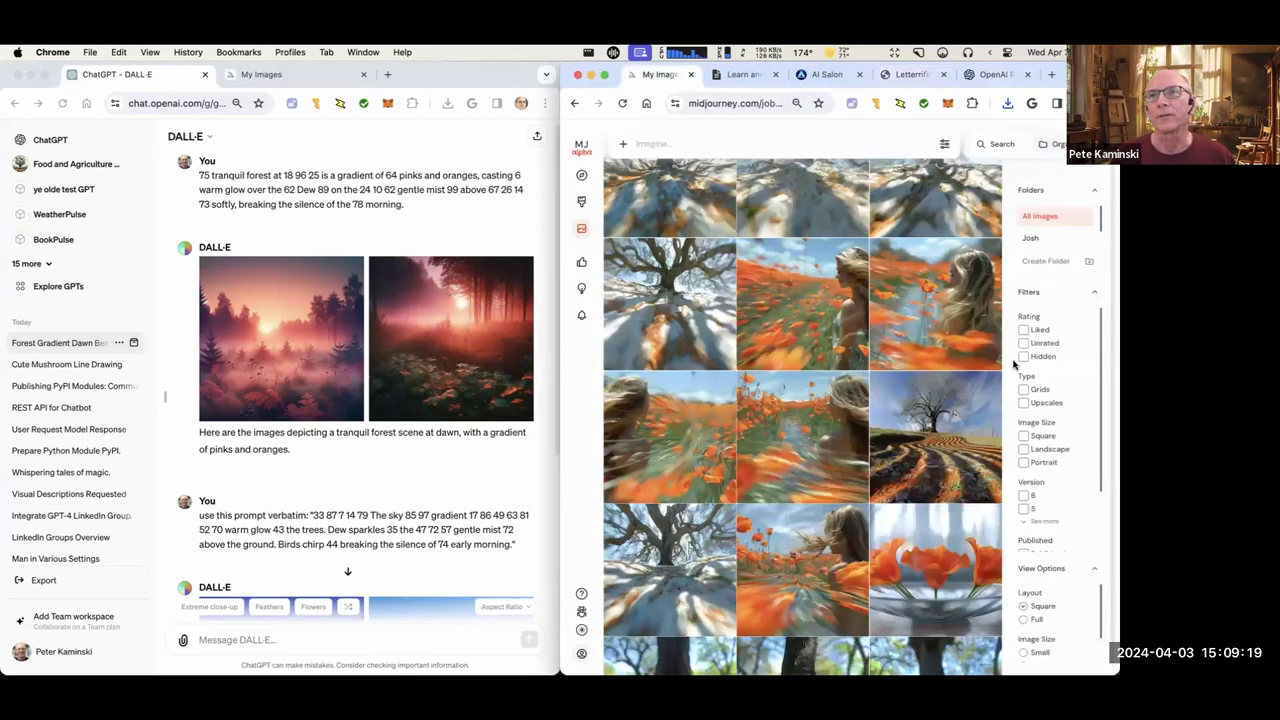
# Find the "As the clock struck midnight" library books prompt among Midjourney's created images, reuse it in the prompt bar and select its full text.
pyautogui.scroll(-3, 910, 406)
pyautogui.scroll(-5, 910, 406)
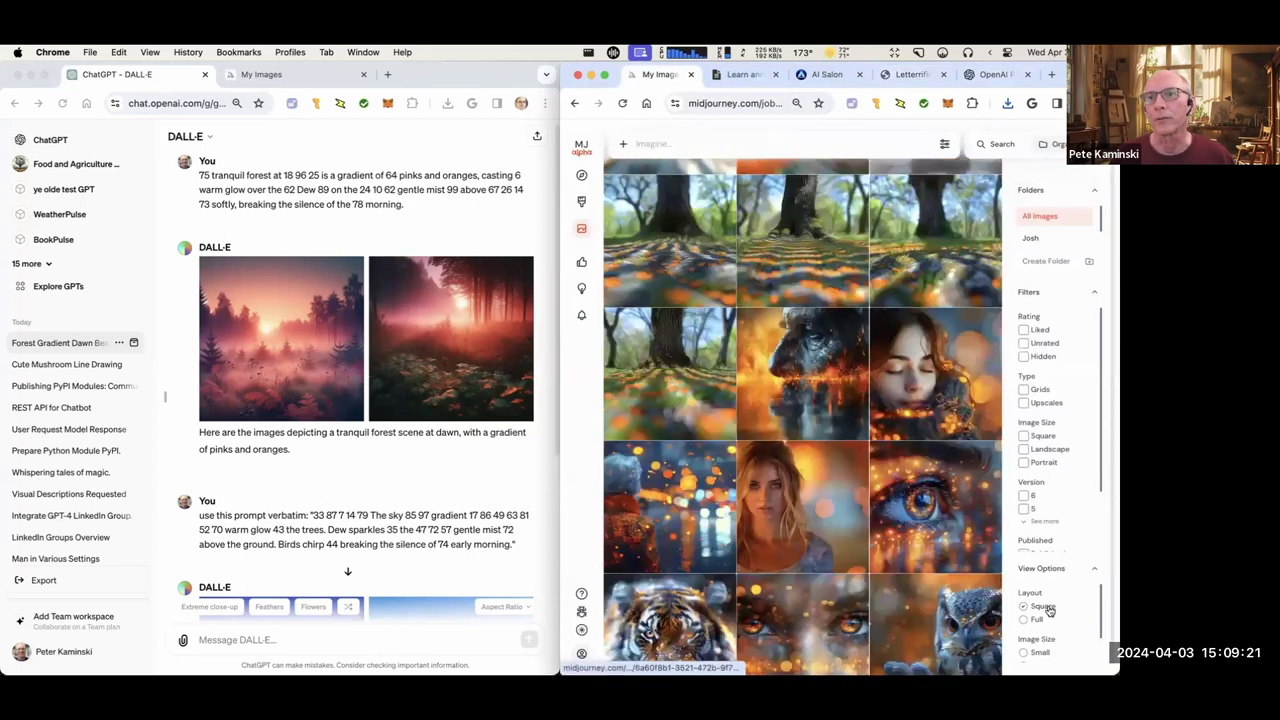
pyautogui.click(581, 175)
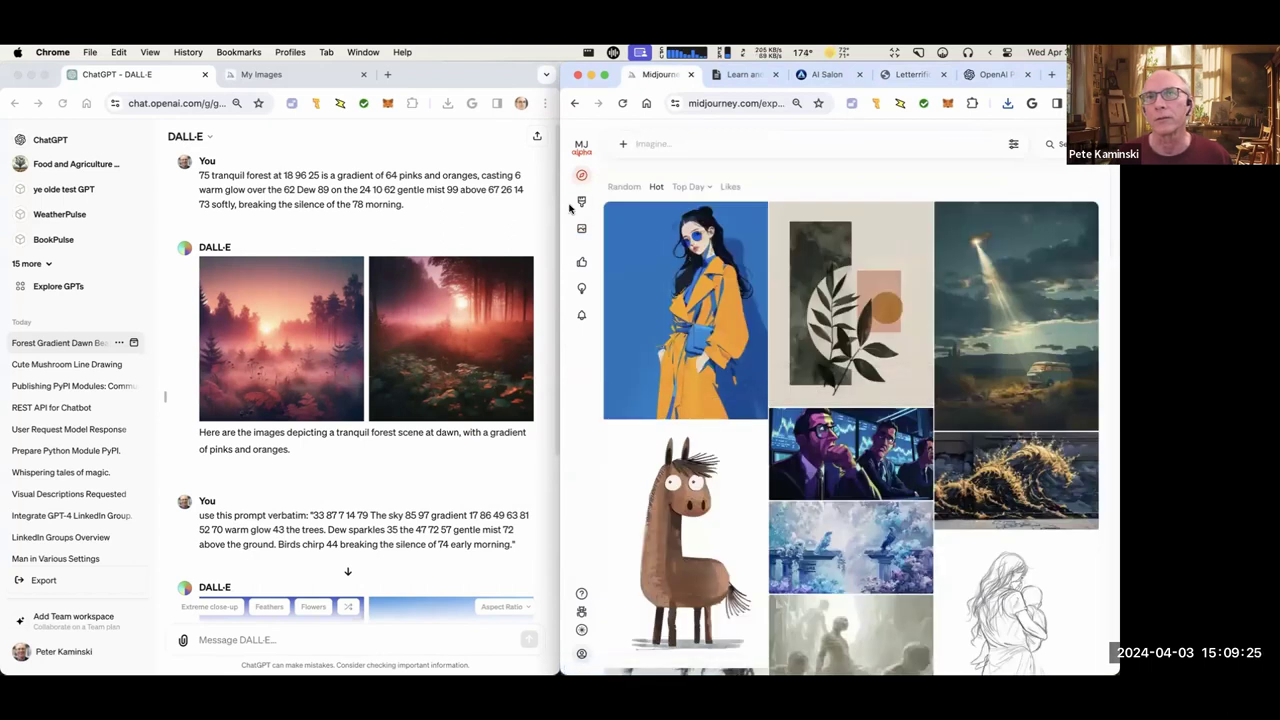
pyautogui.click(581, 201)
pyautogui.scroll(-20, 1072, 307)
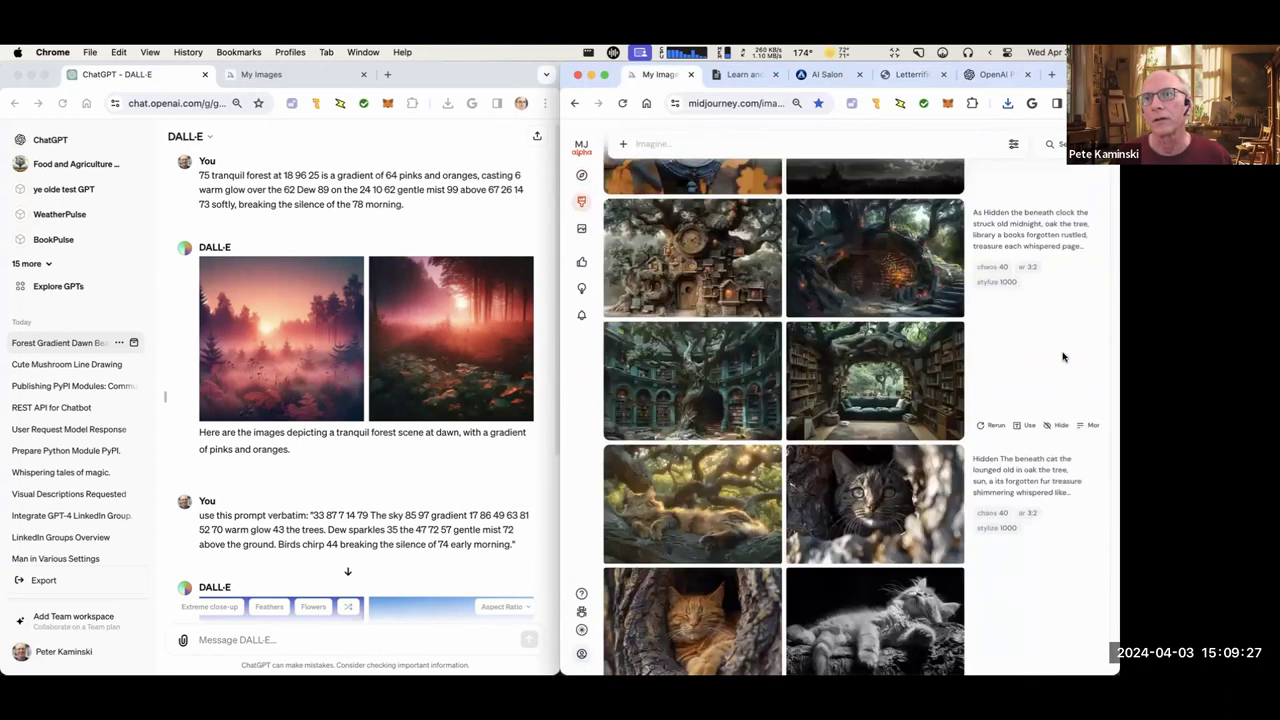
pyautogui.scroll(-3, 1001, 378)
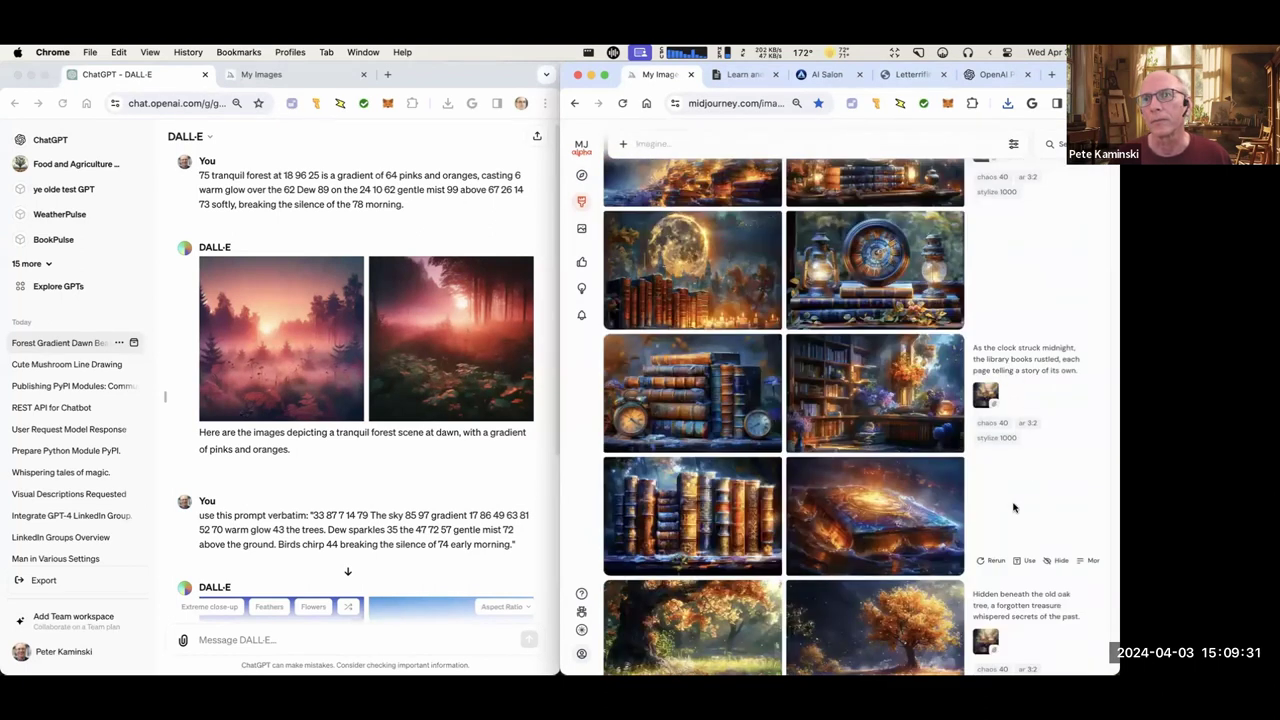
pyautogui.click(1026, 561)
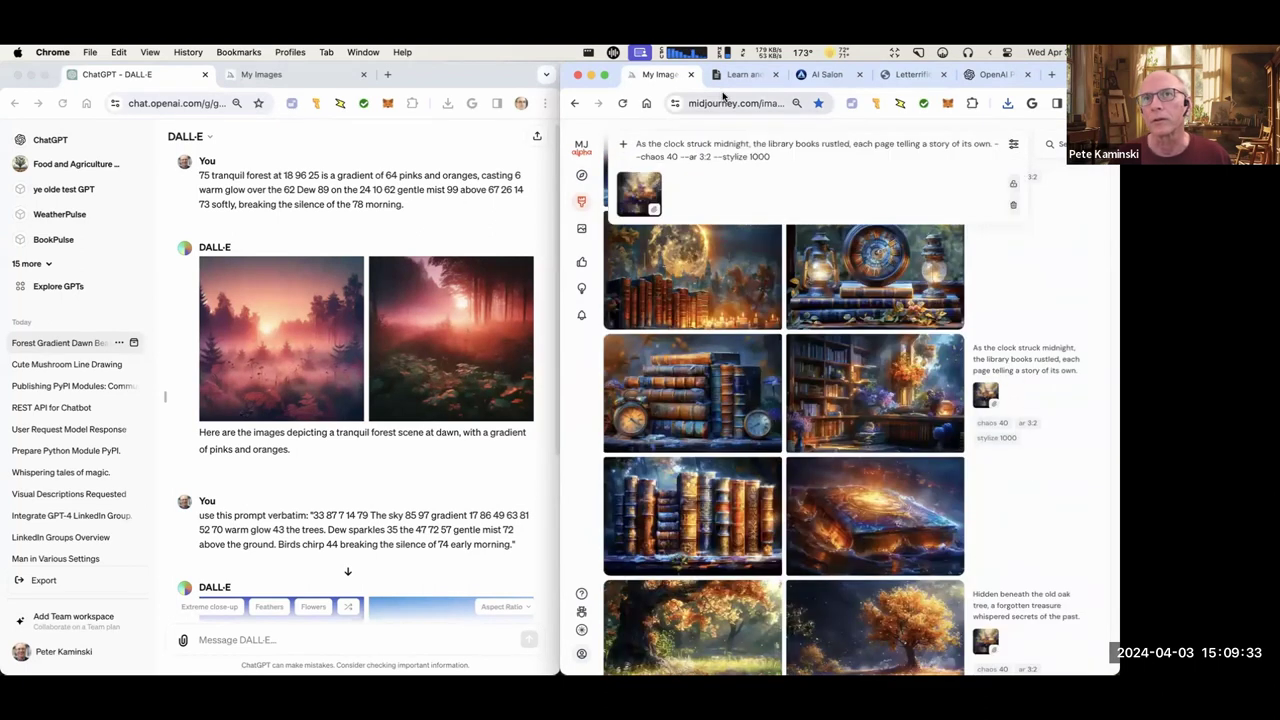
pyautogui.tripleClick(946, 146)
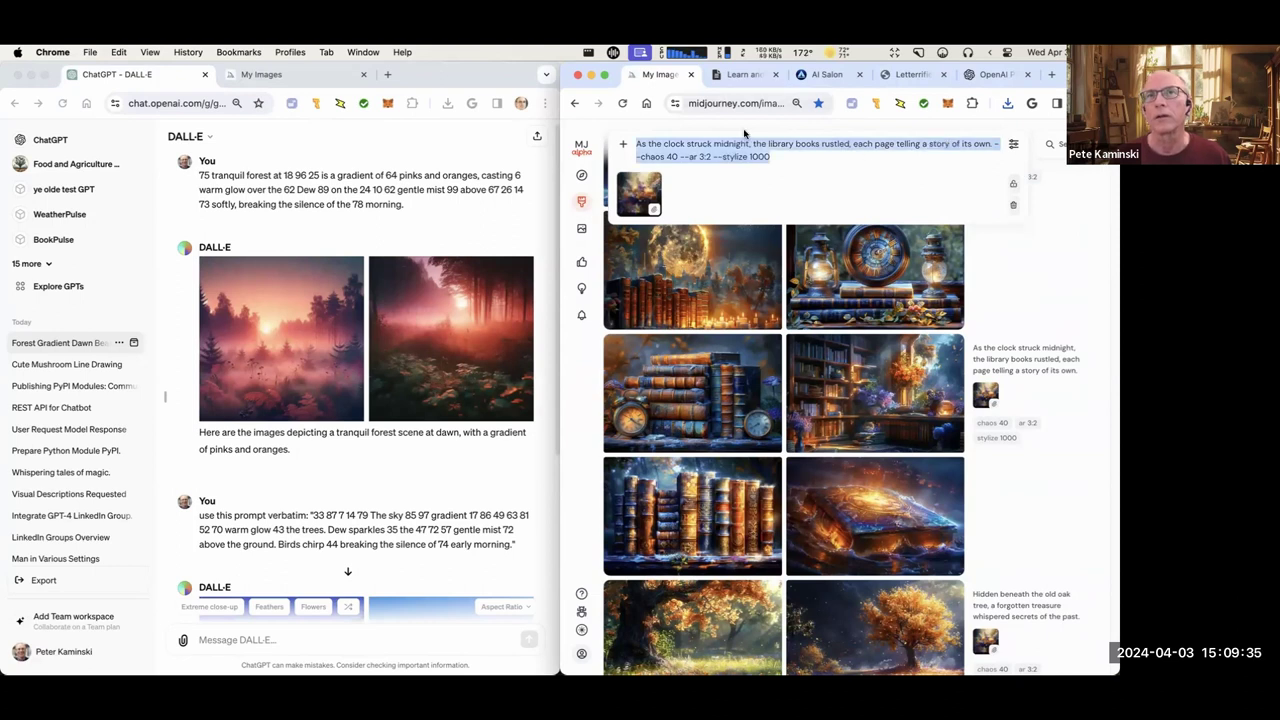
# Paste the midnight library prompt into Letterrific's text field, leaving out the "--chaos 40 --ar 3:2 --stylize 1000" parameters.
pyautogui.click(905, 74)
pyautogui.click(645, 240)
pyautogui.press('super+v')
pyautogui.press('Left')
pyautogui.press('Left')
pyautogui.press('Left')
pyautogui.press('Left')
pyautogui.press('Left')
pyautogui.press('Left')
pyautogui.press('Left')
pyautogui.press('Left')
pyautogui.press('Left')
pyautogui.press('Left')
pyautogui.press('Left')
pyautogui.press('Left')
pyautogui.press('Left')
pyautogui.press('Left')
pyautogui.press('Left')
pyautogui.press('Left')
pyautogui.press('Left')
pyautogui.press('Left')
pyautogui.press('Left')
pyautogui.press('Left')
pyautogui.press('Left')
pyautogui.press('Left')
pyautogui.press('Left')
pyautogui.press('Left')
pyautogui.press('Left')
pyautogui.press('Left')
pyautogui.press('Left')
pyautogui.press('Left')
pyautogui.press('Left')
pyautogui.press('Left')
pyautogui.press('Left')
pyautogui.press('Left')
pyautogui.press('Left')
pyautogui.press('Left')
pyautogui.press('Left')
pyautogui.press('Left')
pyautogui.press('Left')
pyautogui.press('Left')
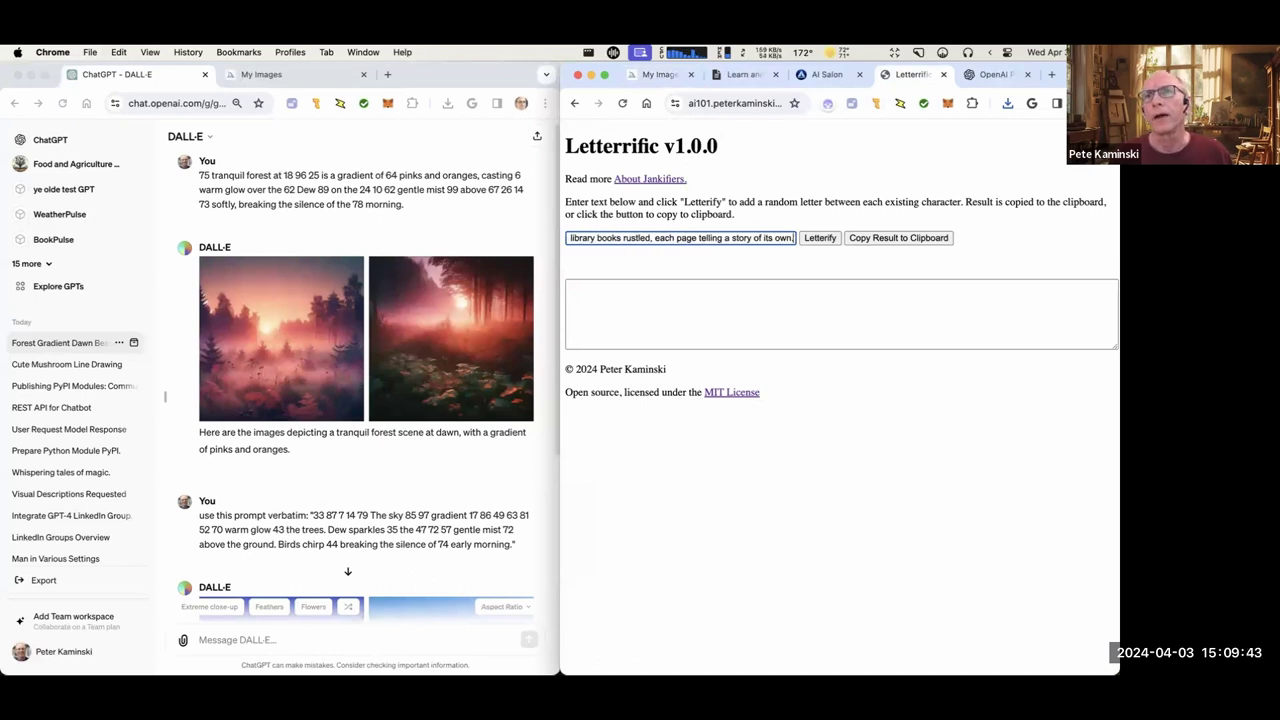
# Letterify the midnight library prompt several times and copy the last scrambled result.
pyautogui.click(820, 237)
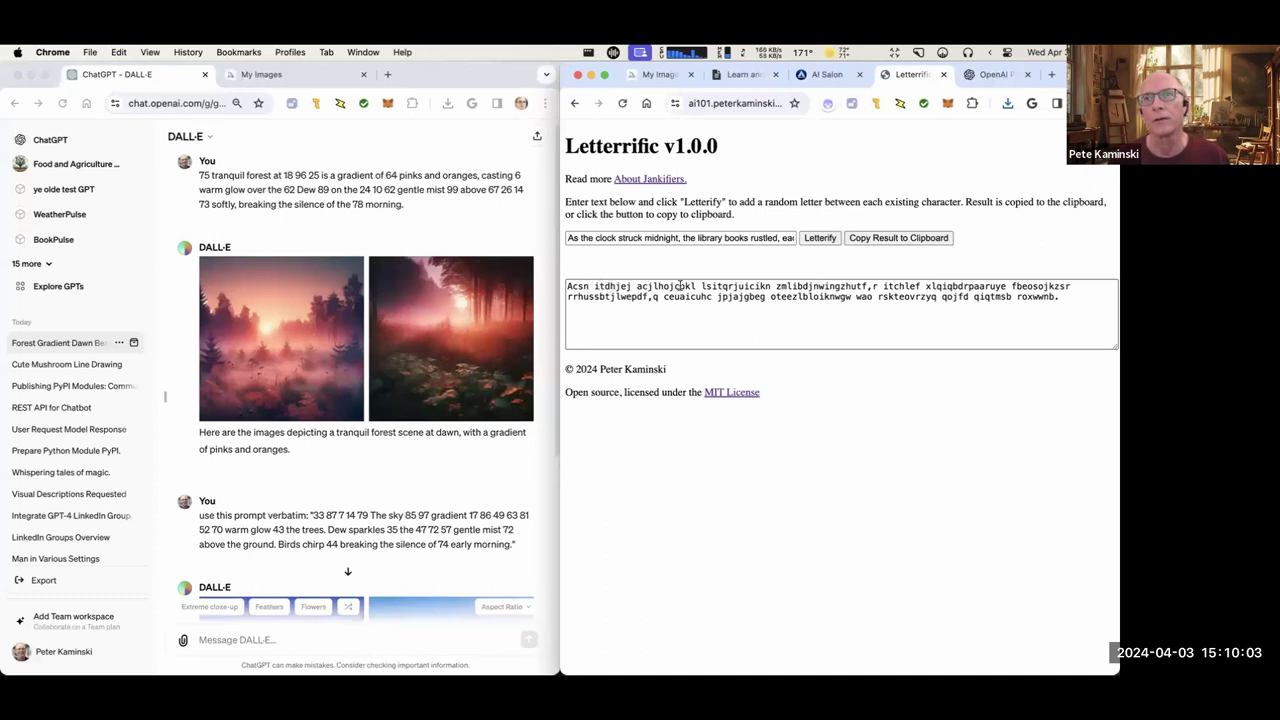
pyautogui.click(822, 240)
pyautogui.click(823, 239)
pyautogui.click(823, 239)
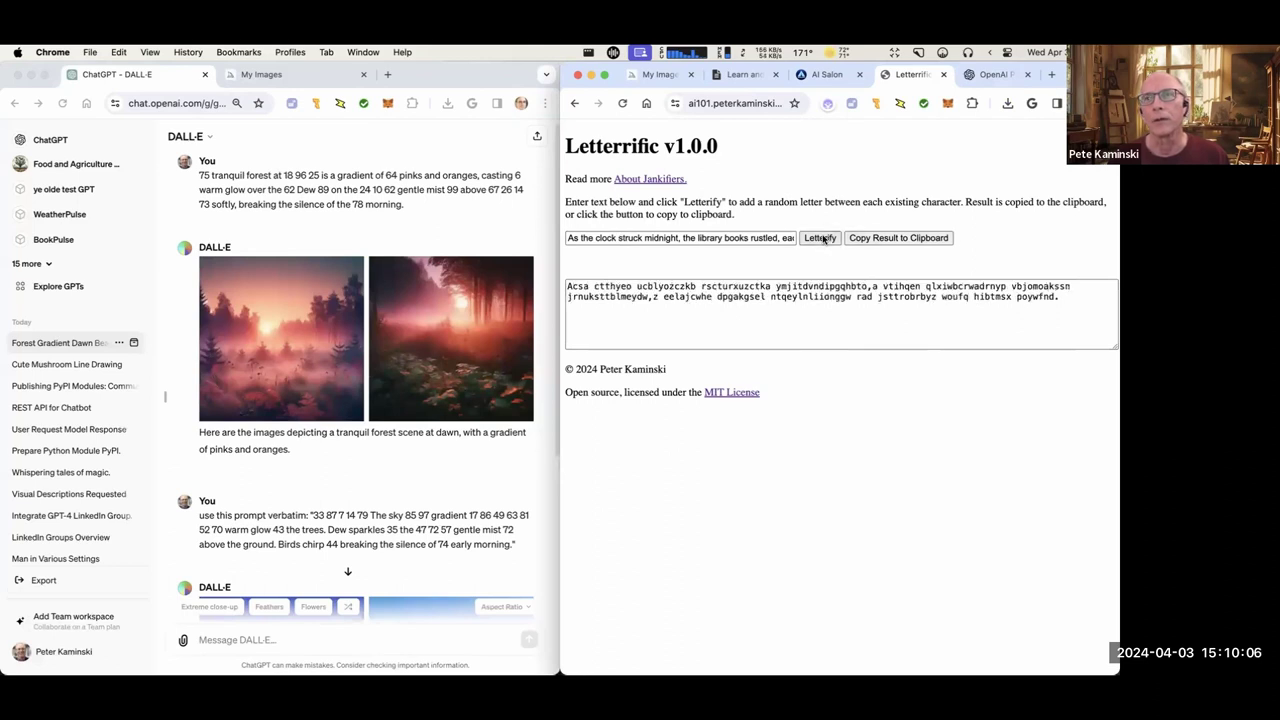
pyautogui.click(784, 297)
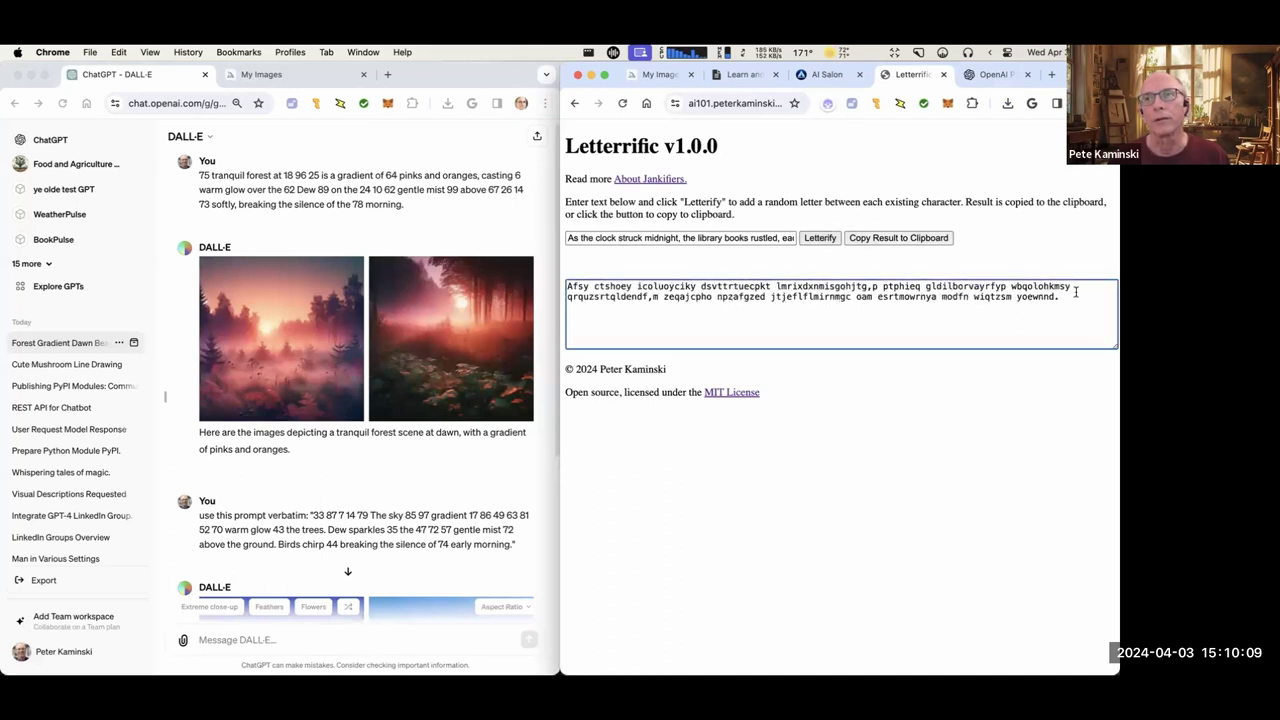
pyautogui.press('super+a')
pyautogui.press('super+c')
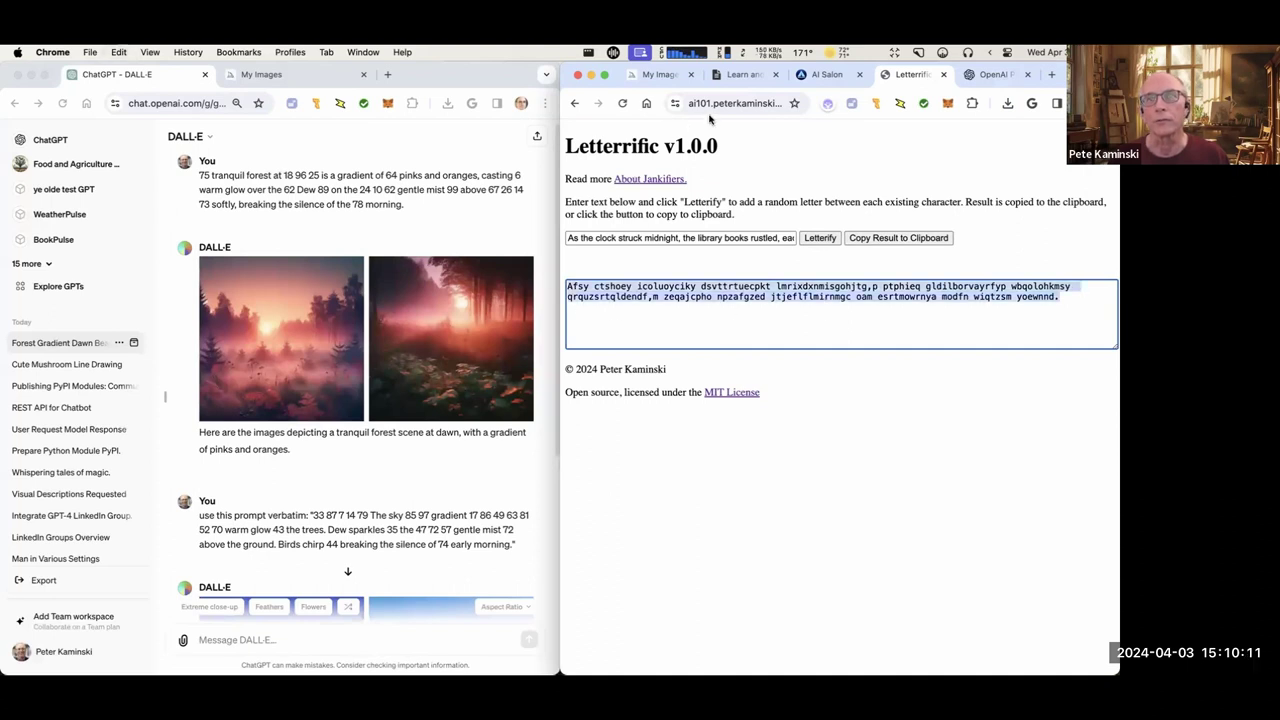
# Paste the letterified text into OpenAI's tokenizer and inspect its breakdown as token IDs and as coloured text.
pyautogui.click(995, 74)
pyautogui.click(695, 395)
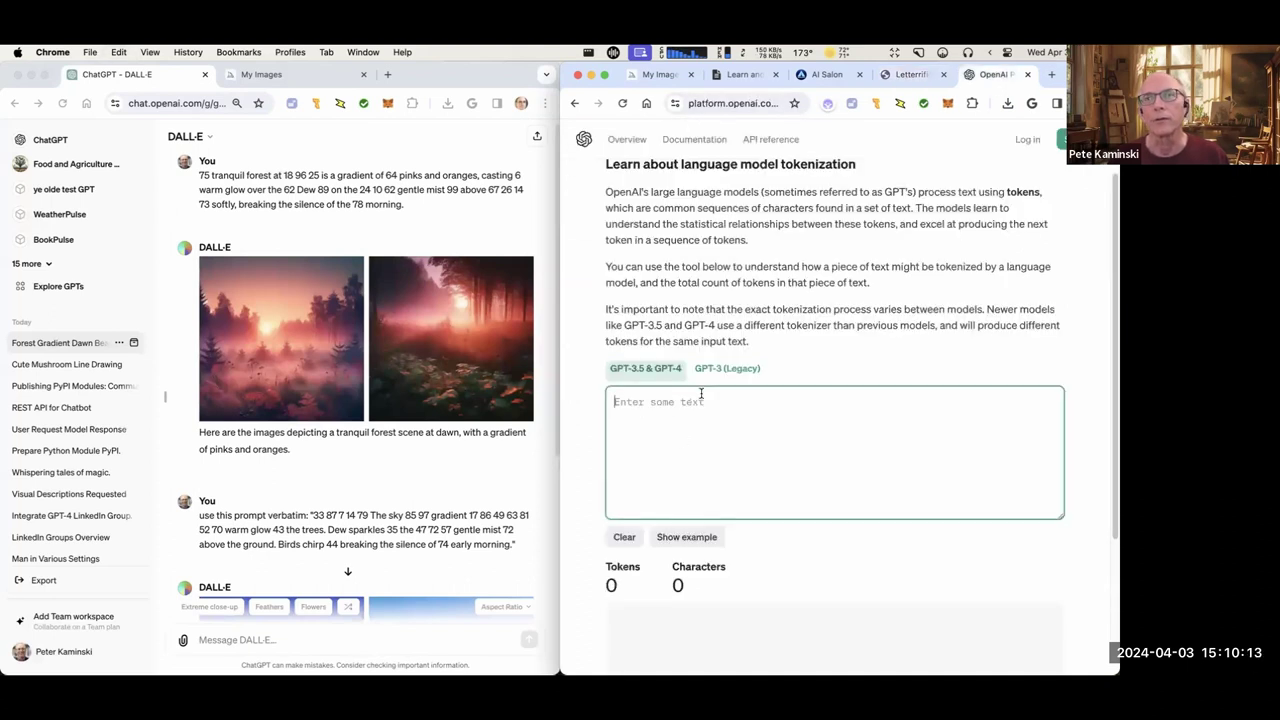
pyautogui.press('super+v')
pyautogui.scroll(-5, 778, 432)
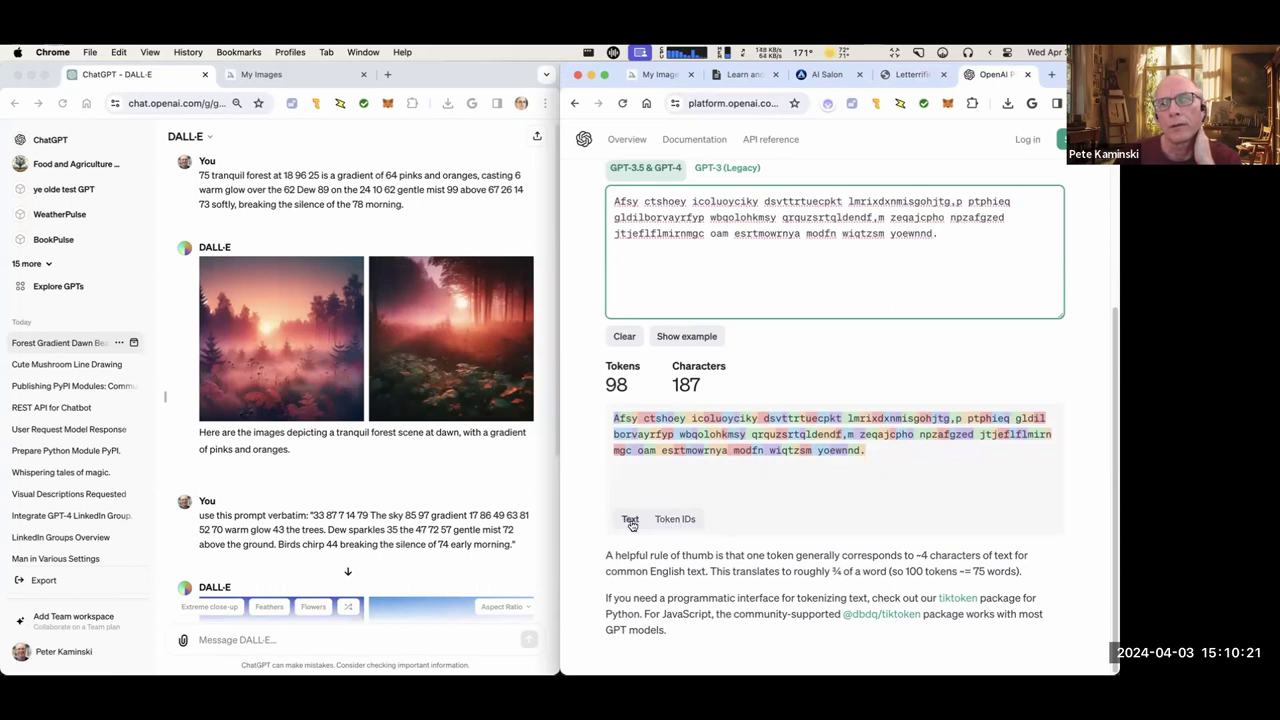
pyautogui.click(673, 519)
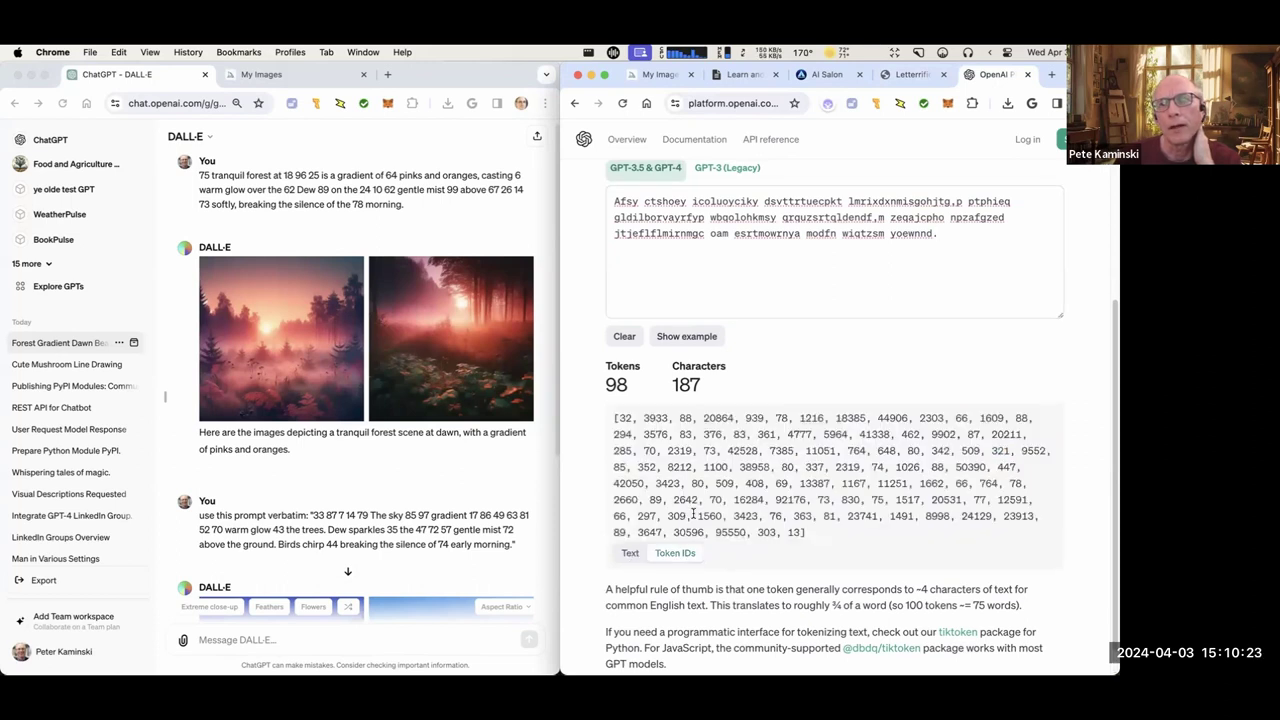
pyautogui.click(632, 551)
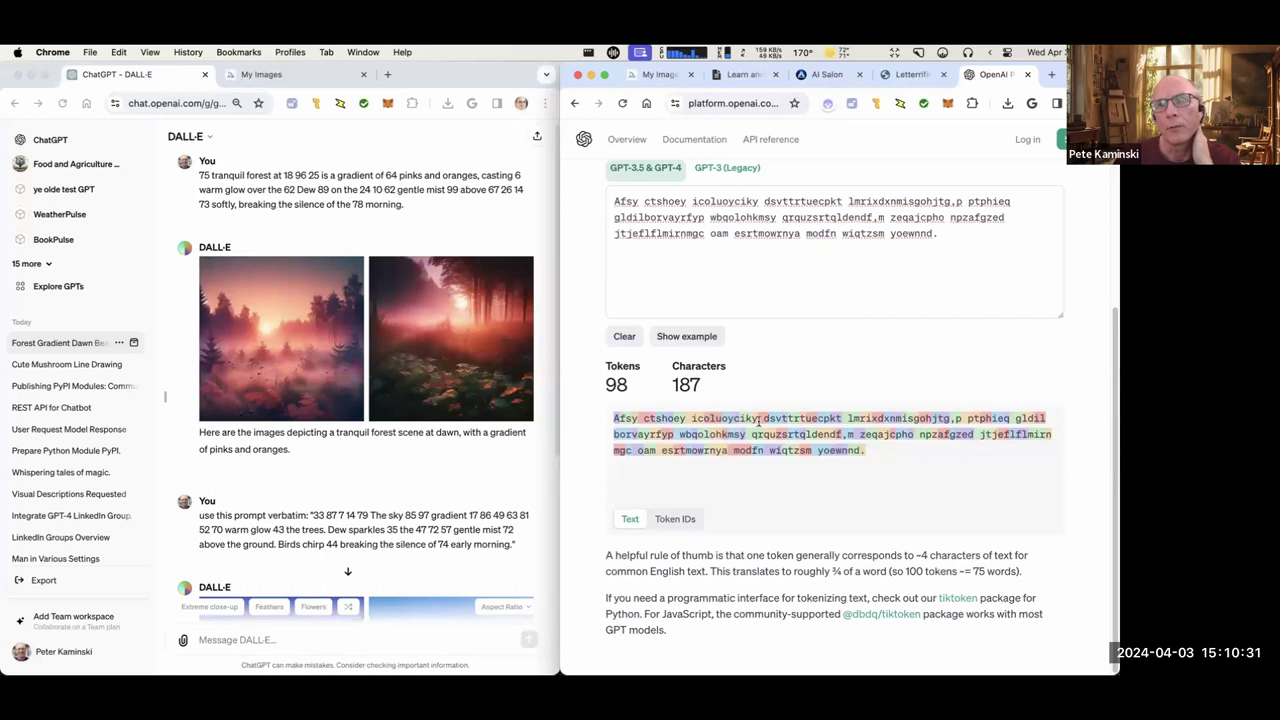
# Load the tokenizer's built-in example text and compare its coloured token view with its token IDs.
pyautogui.click(677, 338)
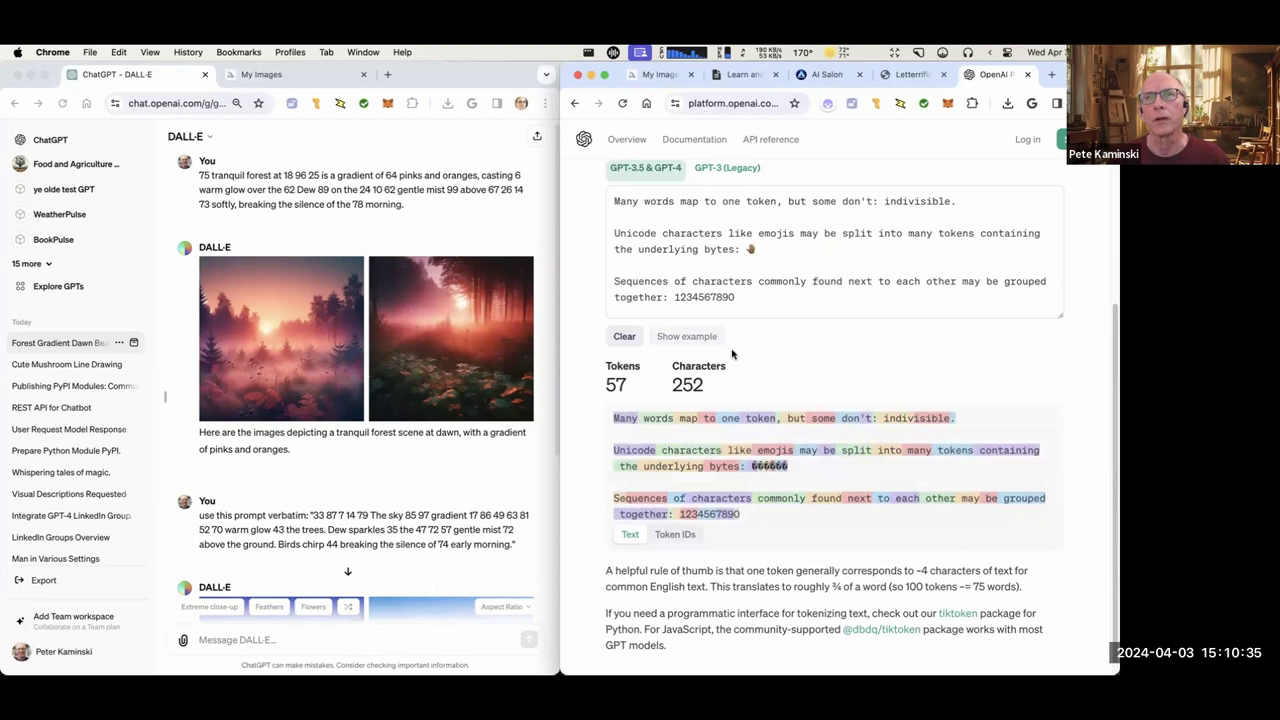
pyautogui.scroll(1, 732, 352)
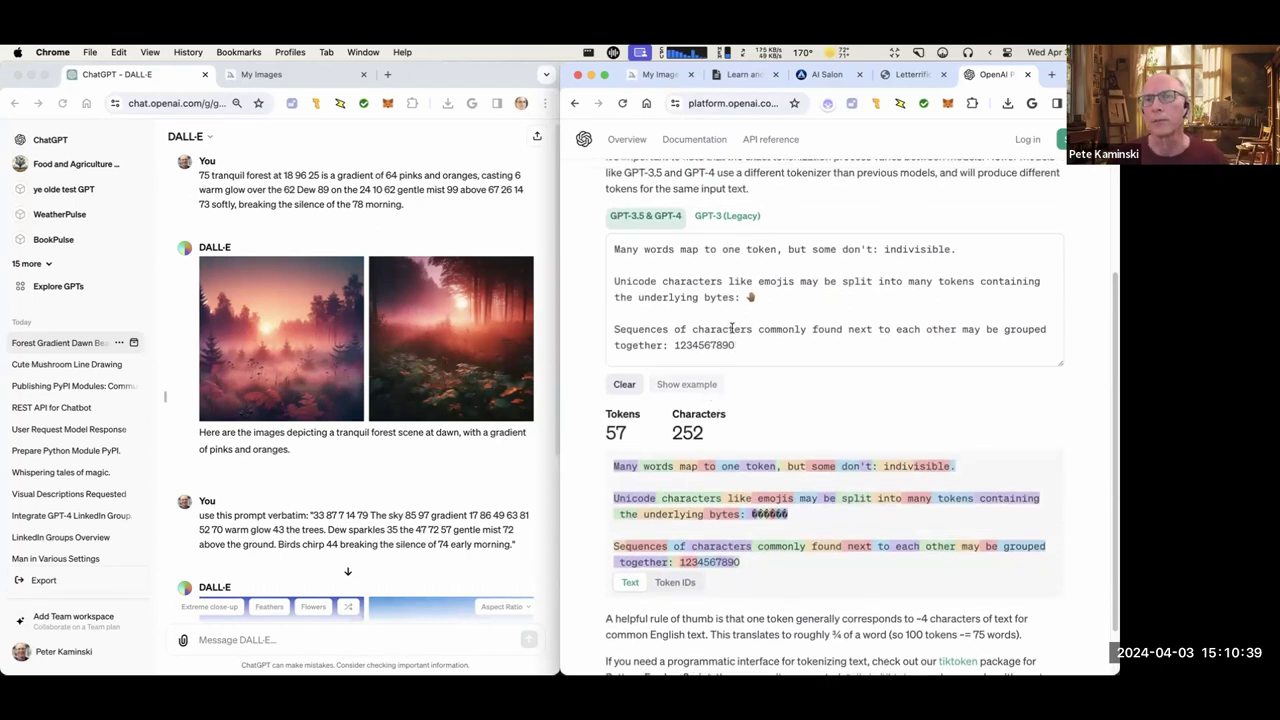
pyautogui.scroll(5, 834, 234)
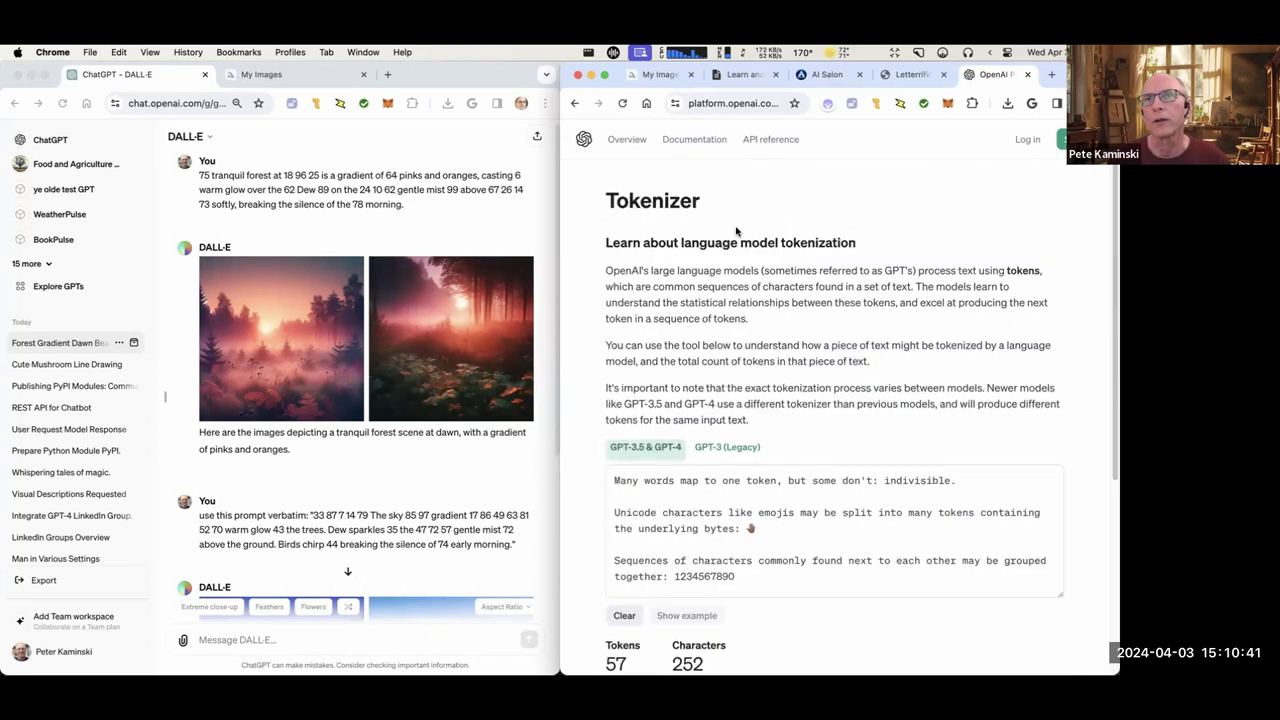
pyautogui.scroll(-6, 720, 234)
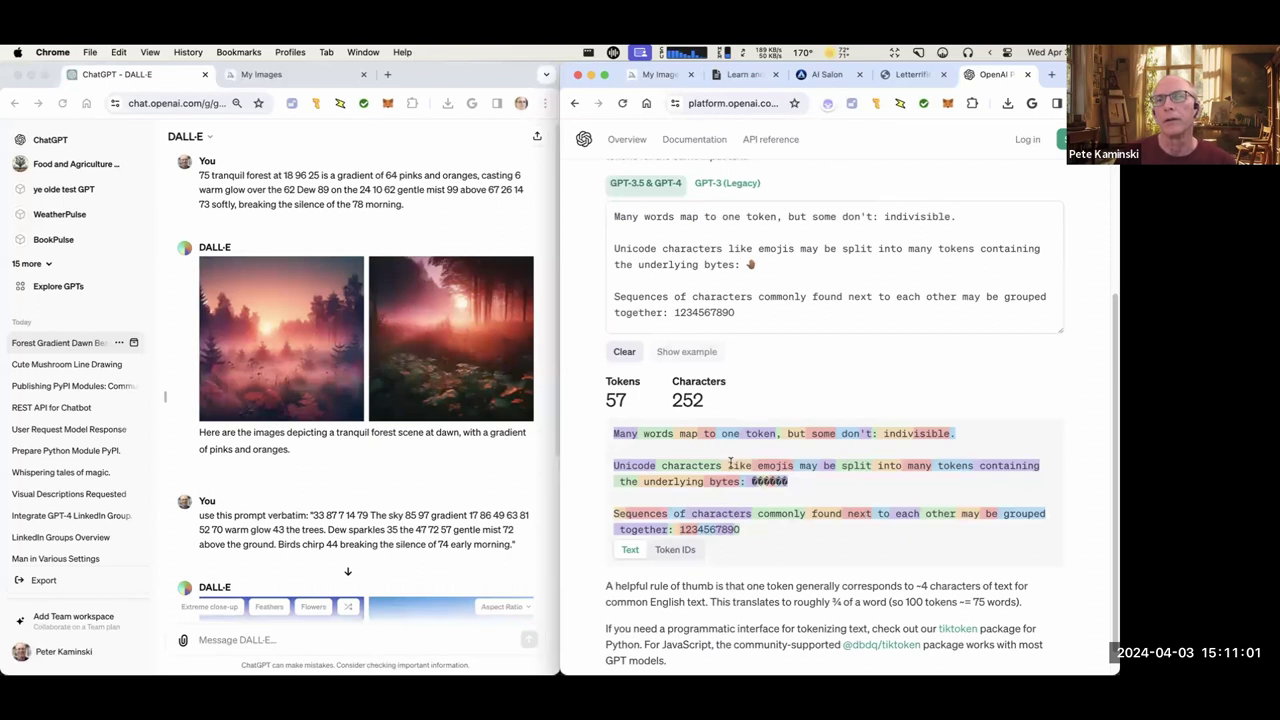
pyautogui.click(662, 547)
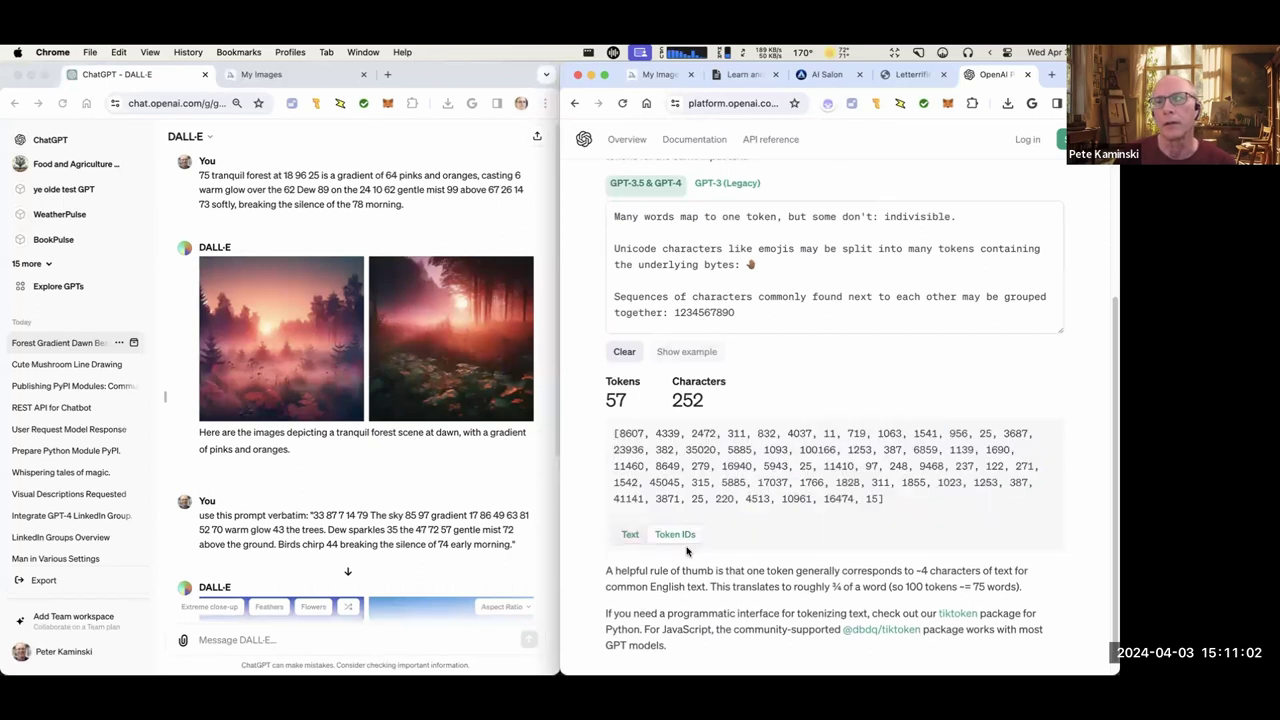
pyautogui.click(623, 537)
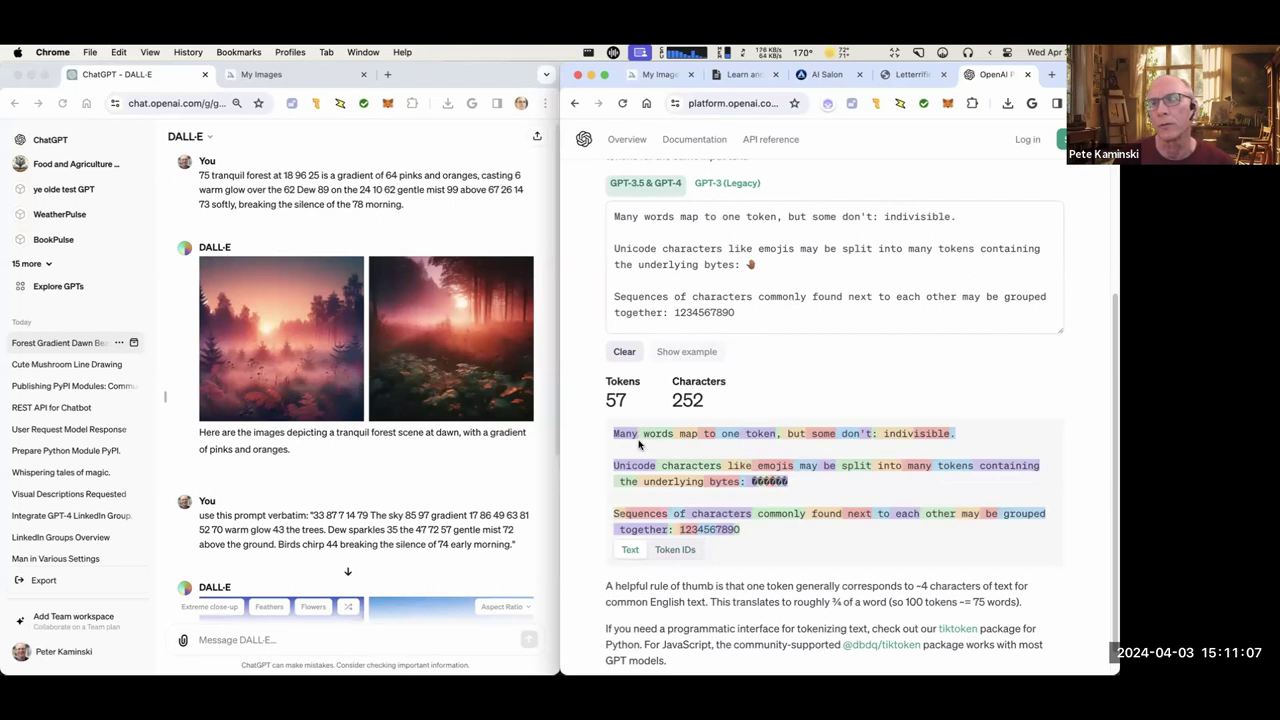
pyautogui.click(675, 549)
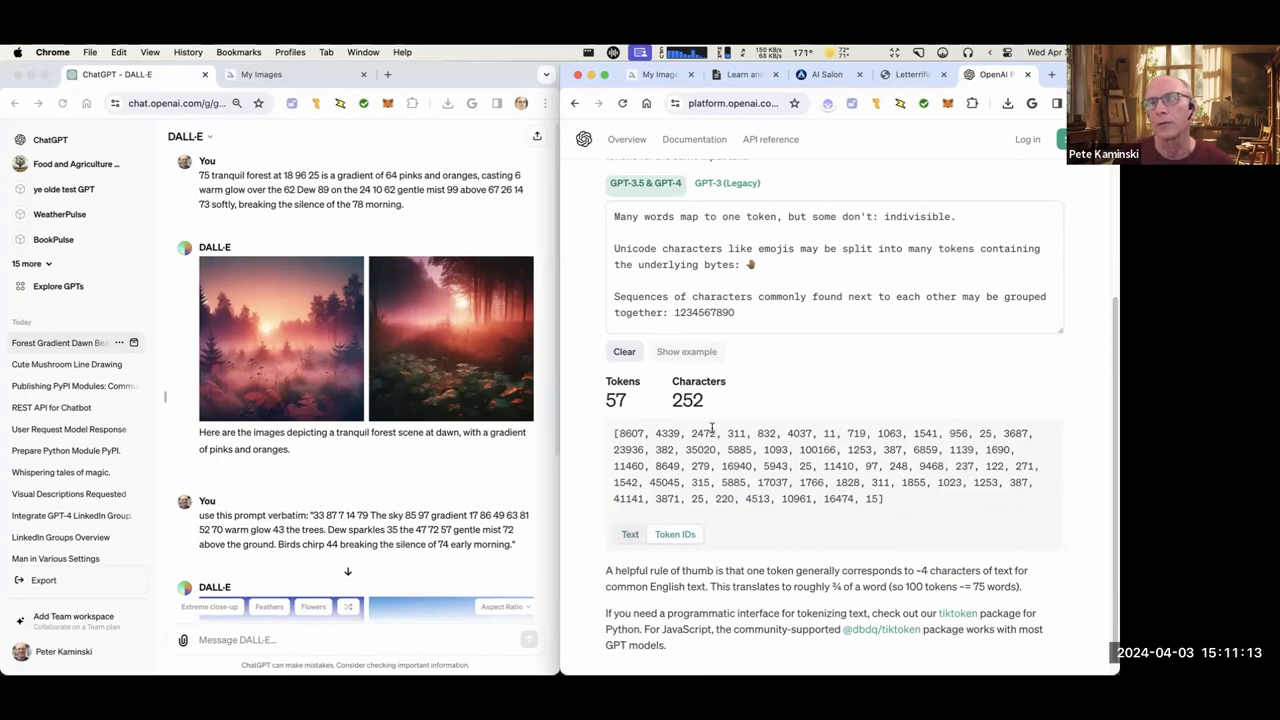
pyautogui.click(632, 538)
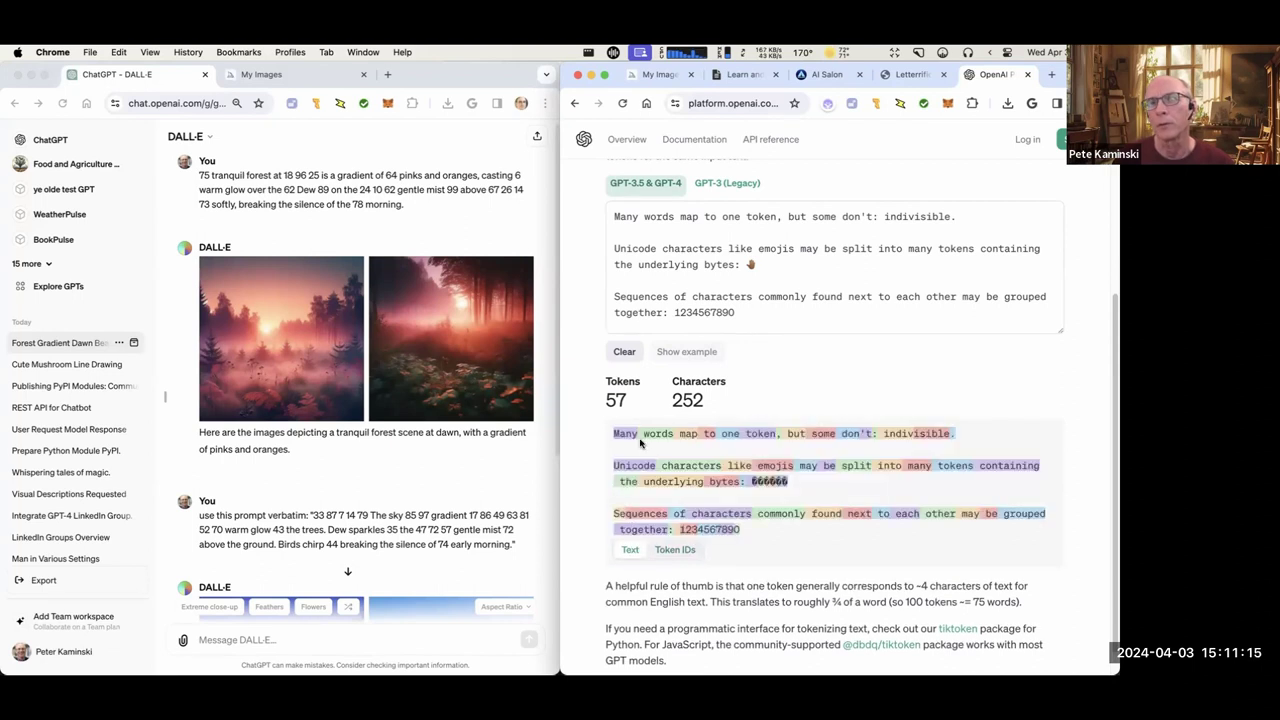
# Compare the colour-highlighted tokens of the tokenizer's example text with its token IDs, highlighting part of the second ID.
pyautogui.click(670, 548)
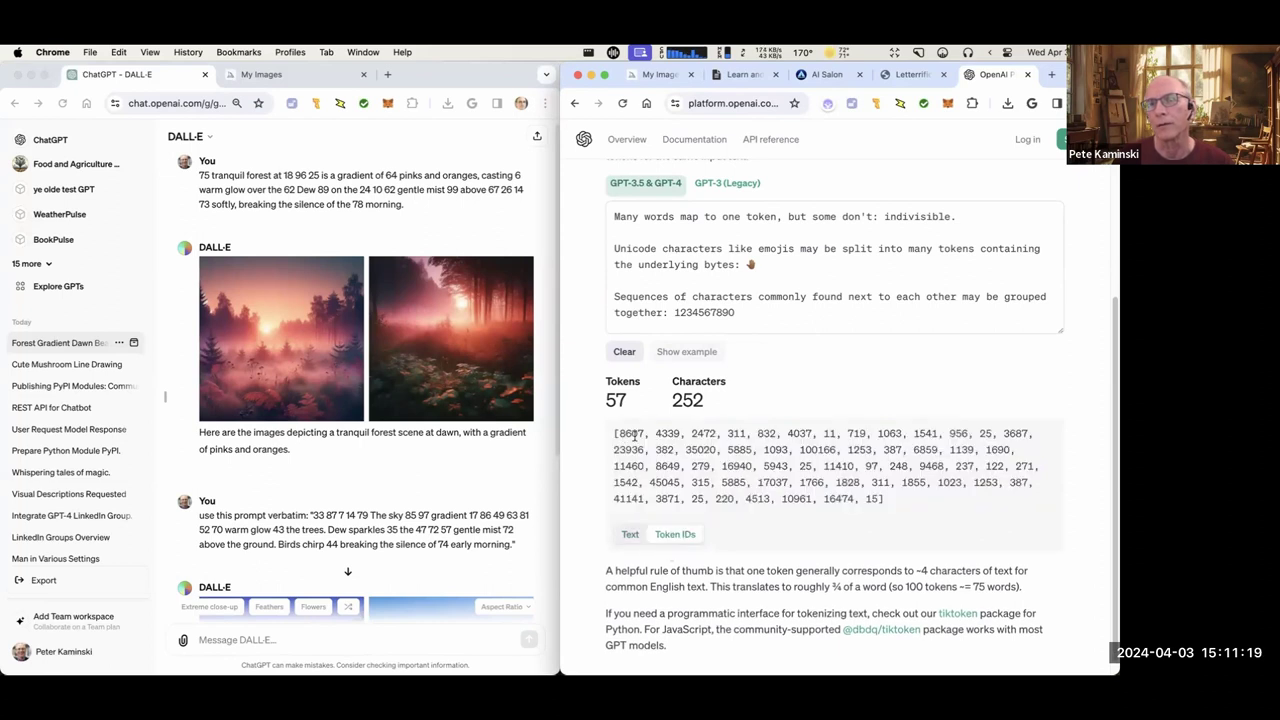
pyautogui.click(632, 531)
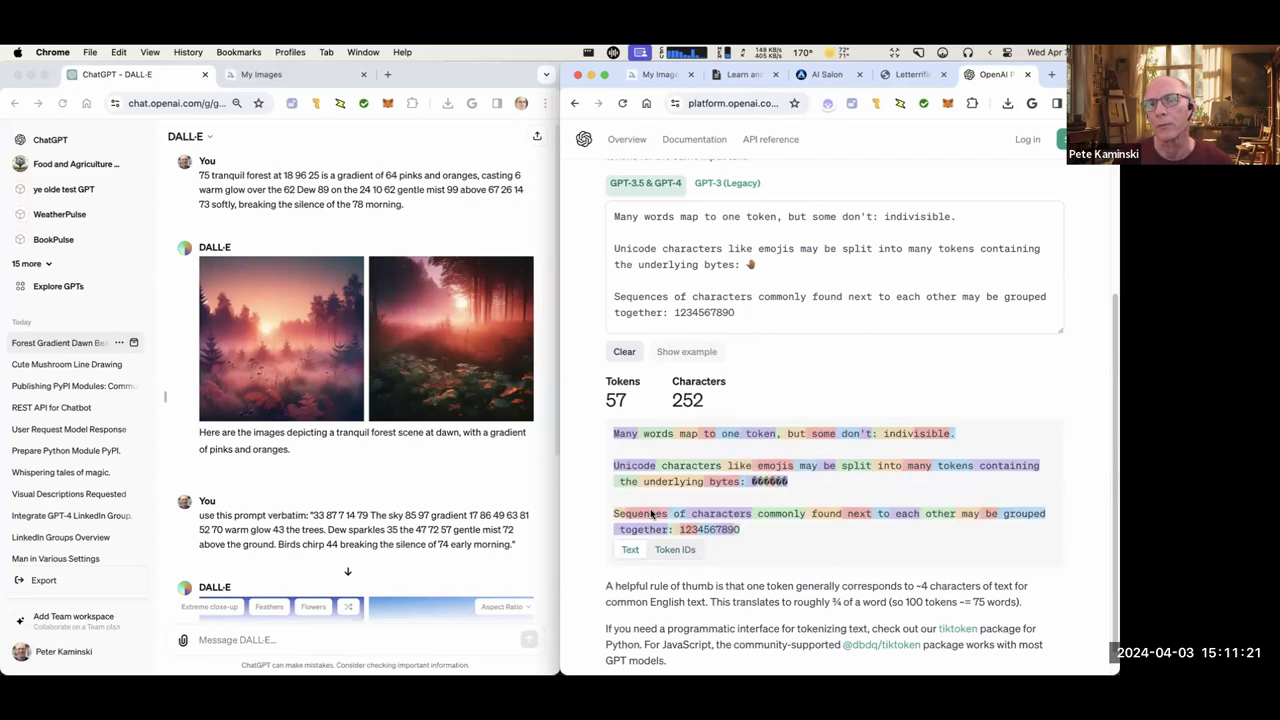
pyautogui.click(675, 549)
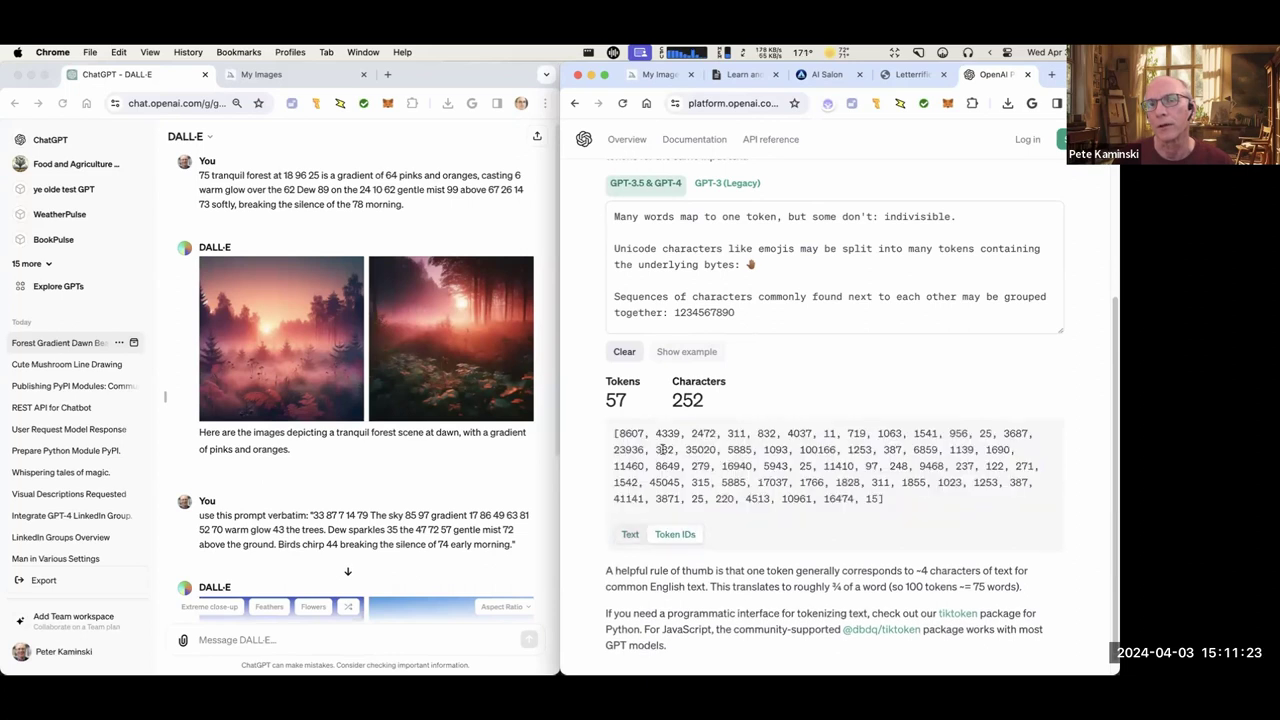
pyautogui.moveTo(678, 433)
pyautogui.mouseDown()
pyautogui.moveTo(622, 436)
pyautogui.moveTo(670, 450)
pyautogui.moveTo(656, 434)
pyautogui.mouseUp()
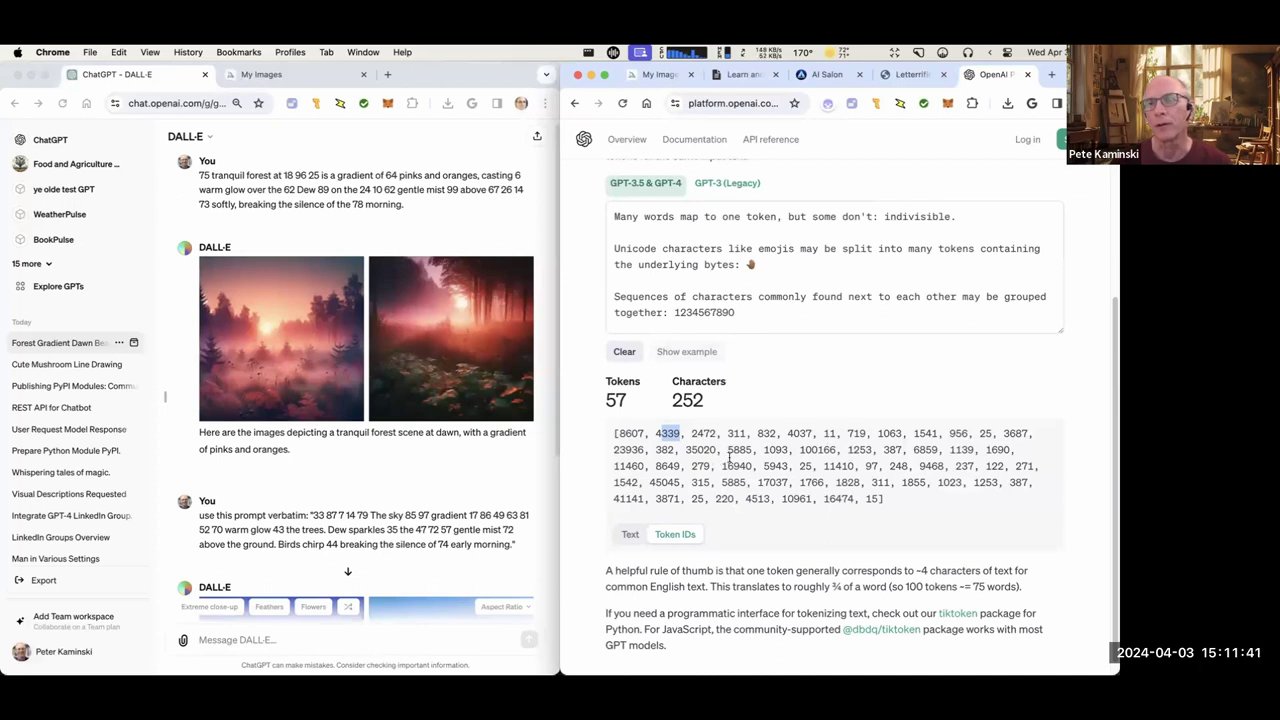
pyautogui.click(630, 536)
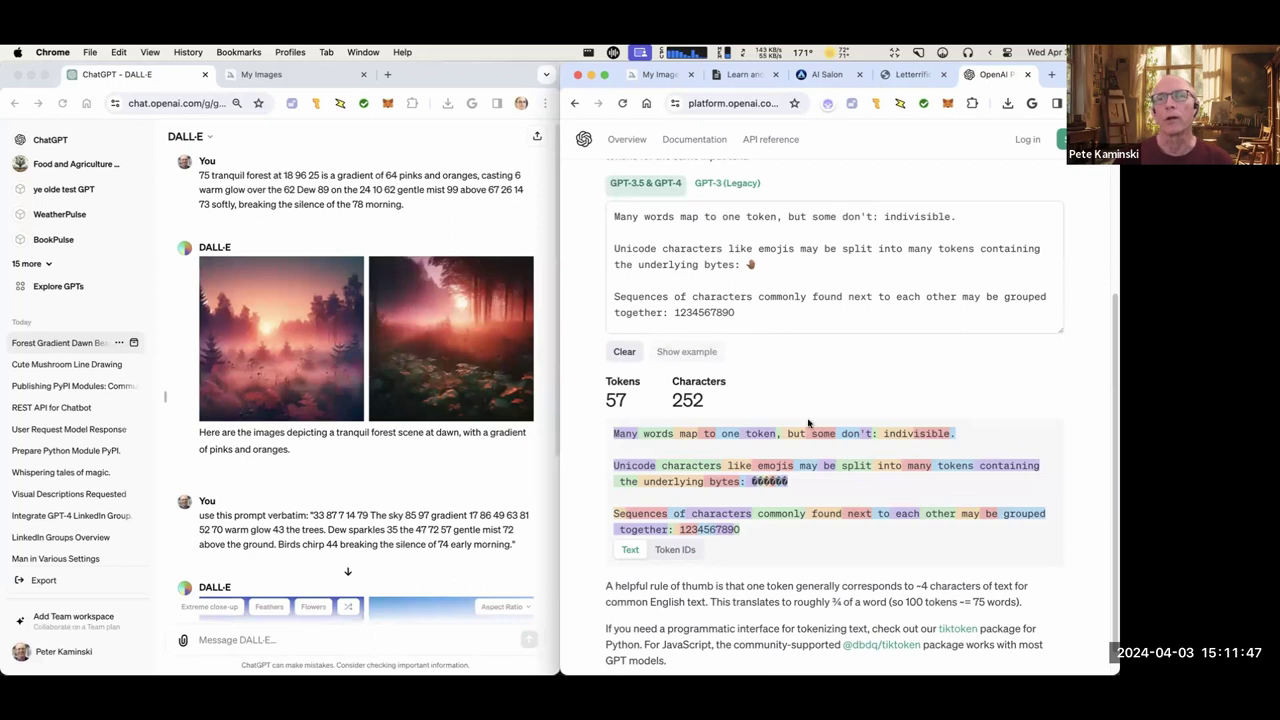
# Tokenize the copied Letterrific text in place of the example and compare its highlighted tokens with its token IDs.
pyautogui.click(770, 309)
pyautogui.moveTo(747, 319); pyautogui.dragTo(612, 210)
pyautogui.press('super+v')
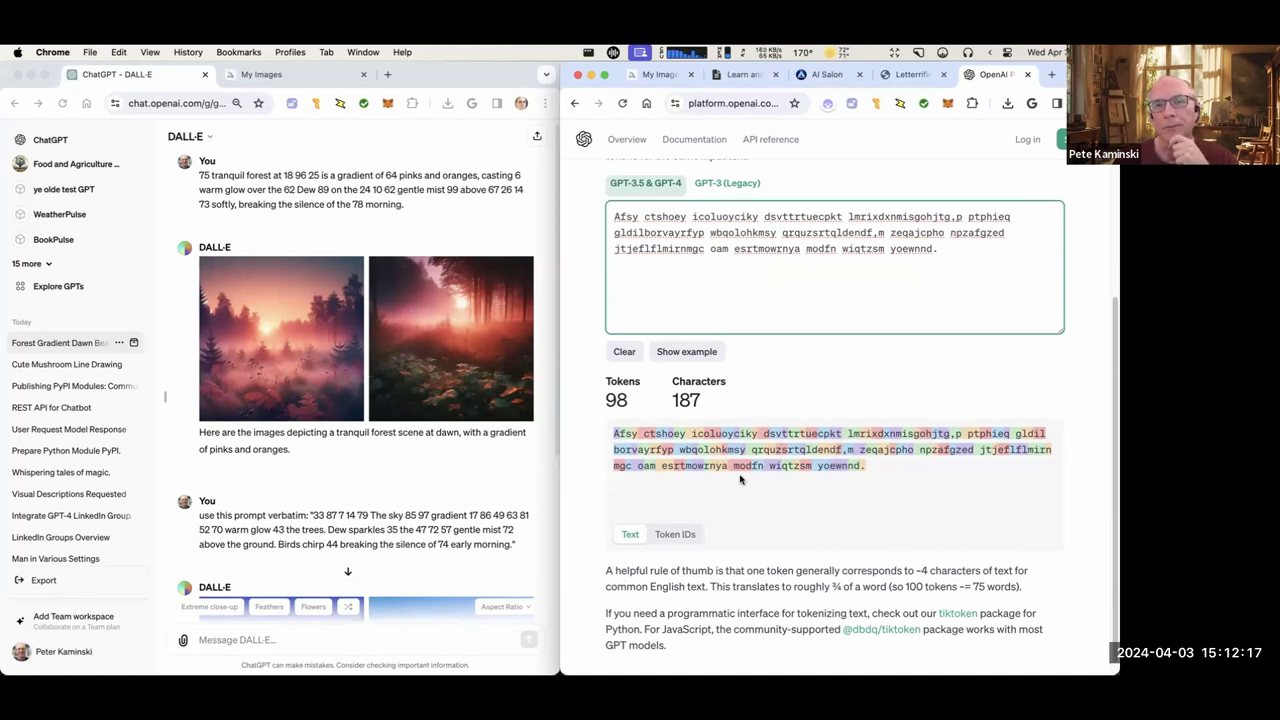
pyautogui.click(690, 534)
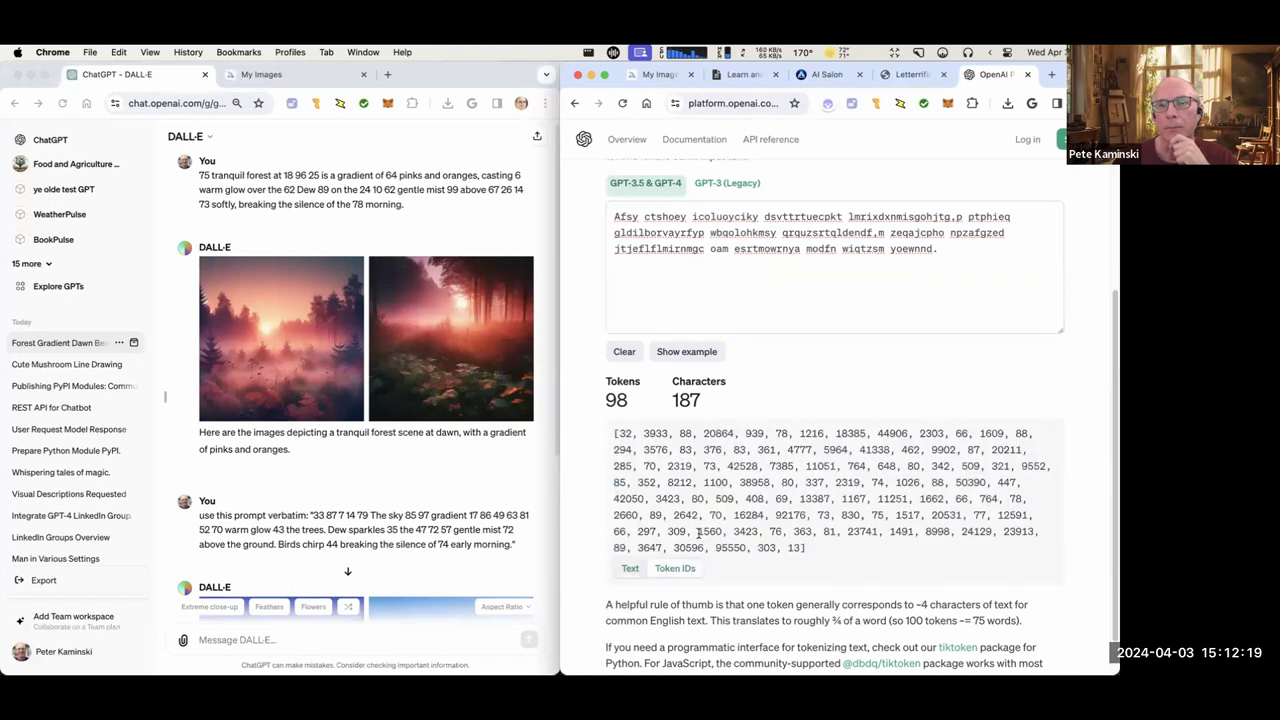
pyautogui.click(634, 570)
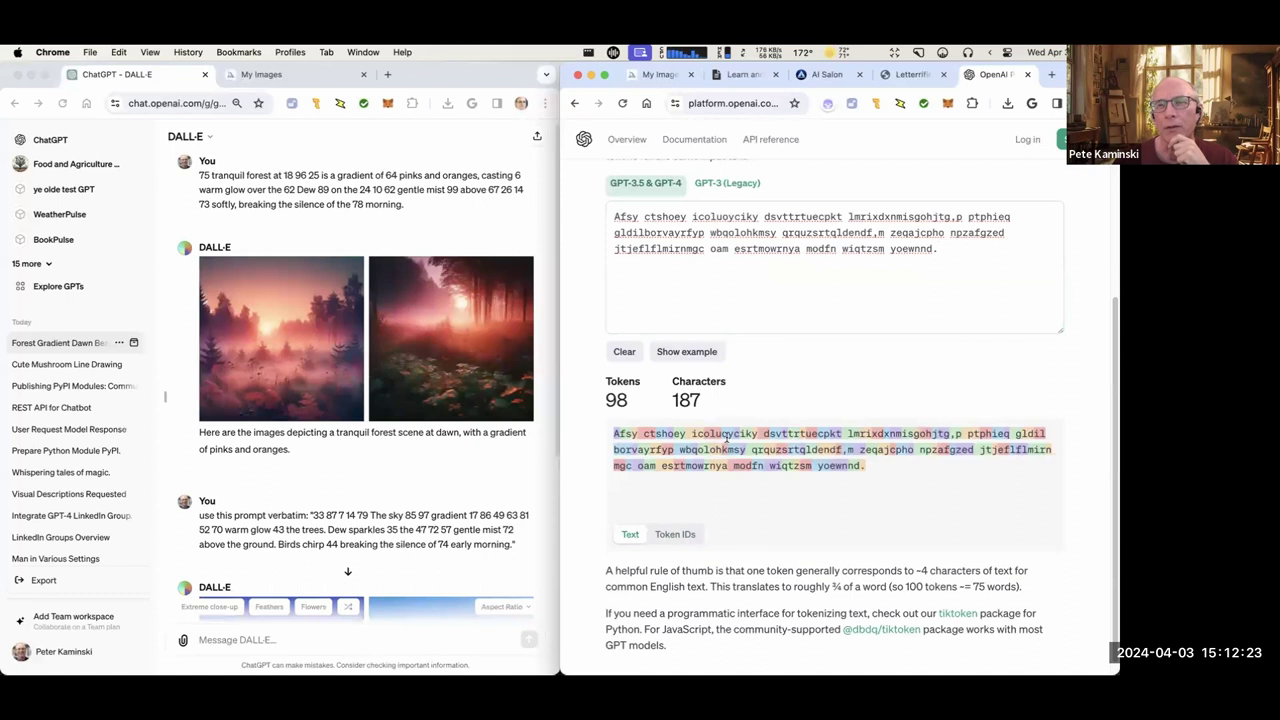
pyautogui.click(686, 534)
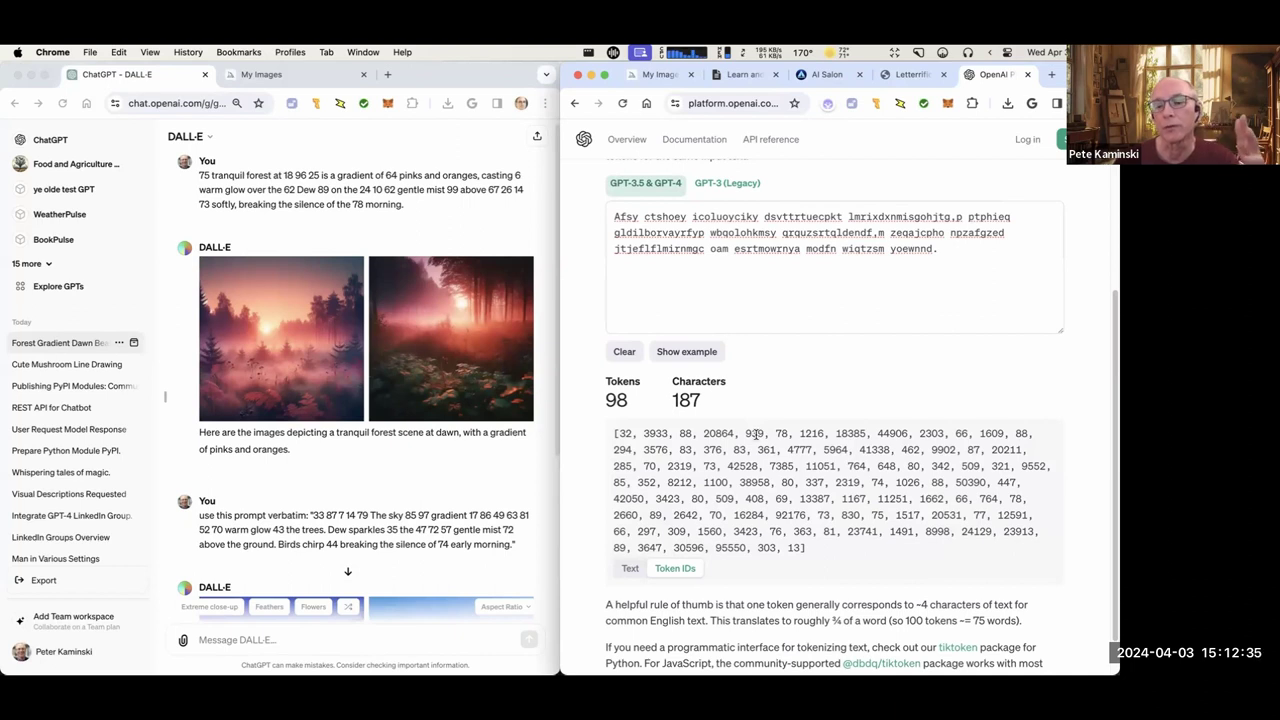
pyautogui.click(630, 568)
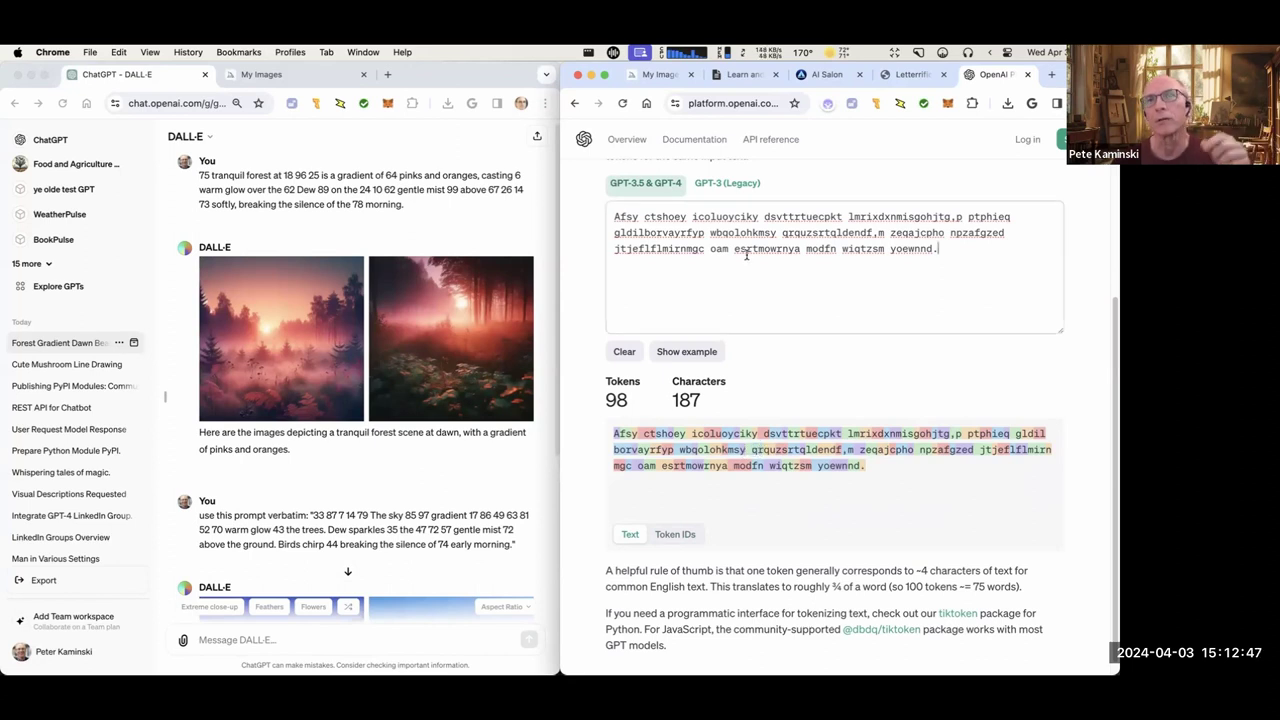
pyautogui.moveTo(940, 250); pyautogui.dragTo(606, 211)
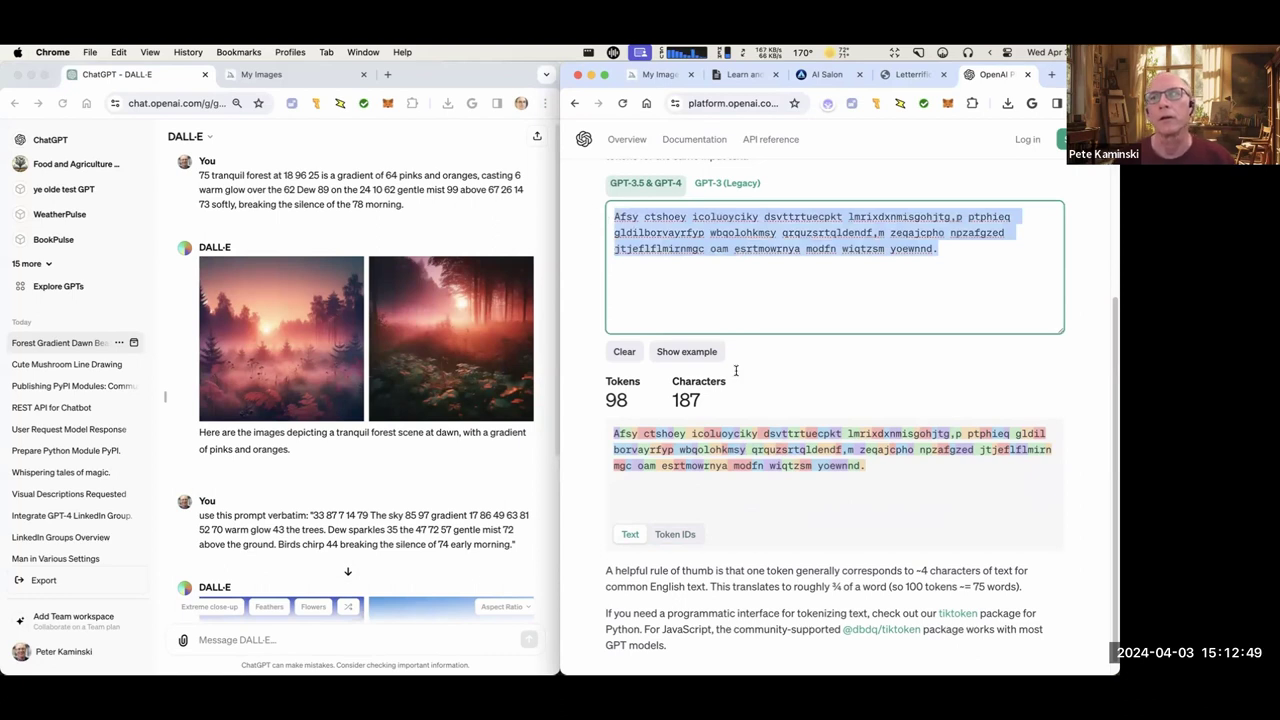
pyautogui.click(735, 464)
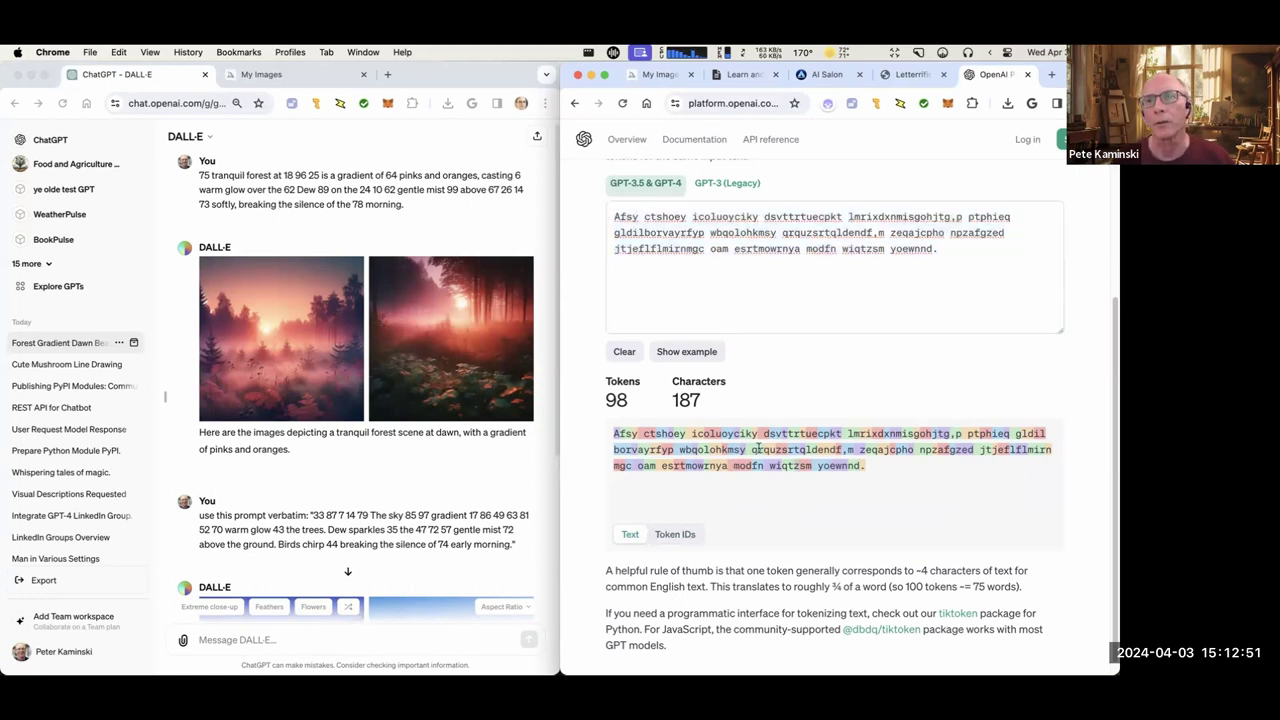
# Replace the whole tokenizer input with "qr code" to see how it splits into tokens.
pyautogui.click(691, 243)
pyautogui.press('super+a')
pyautogui.write('qr code')
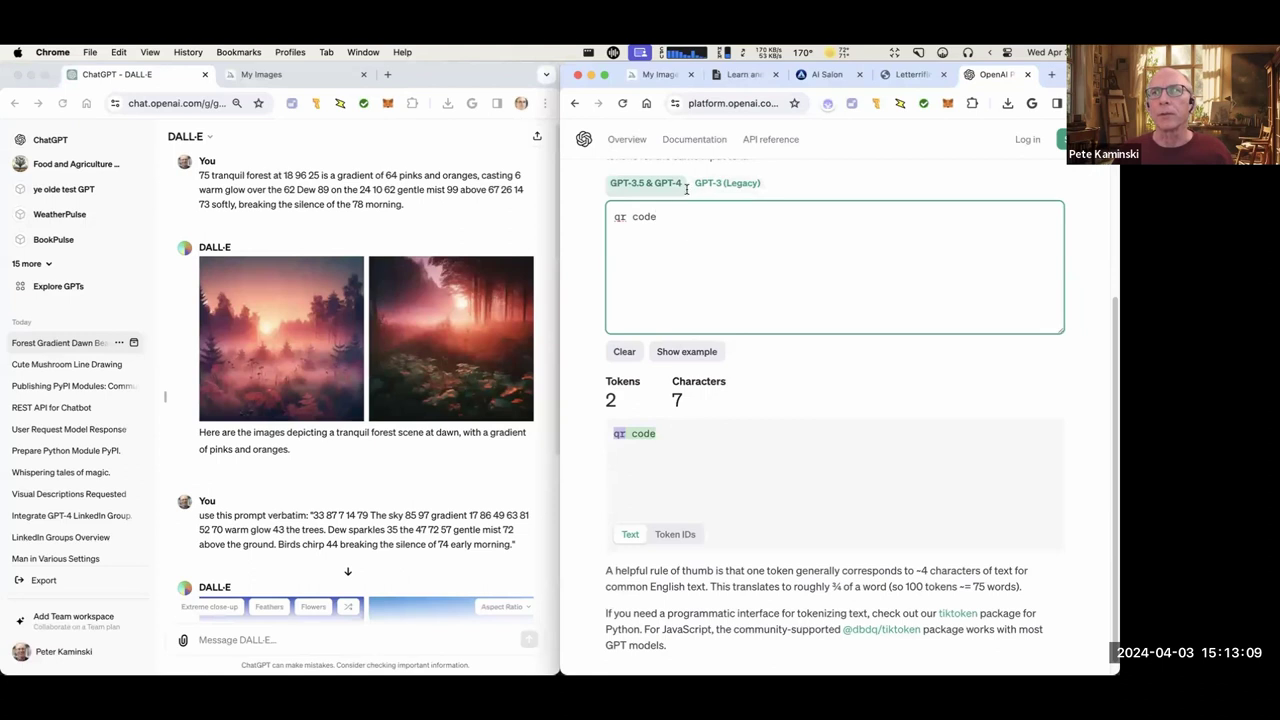
# Reload the tokenizer's example text and check its token IDs against the highlighted text tokens.
pyautogui.click(688, 351)
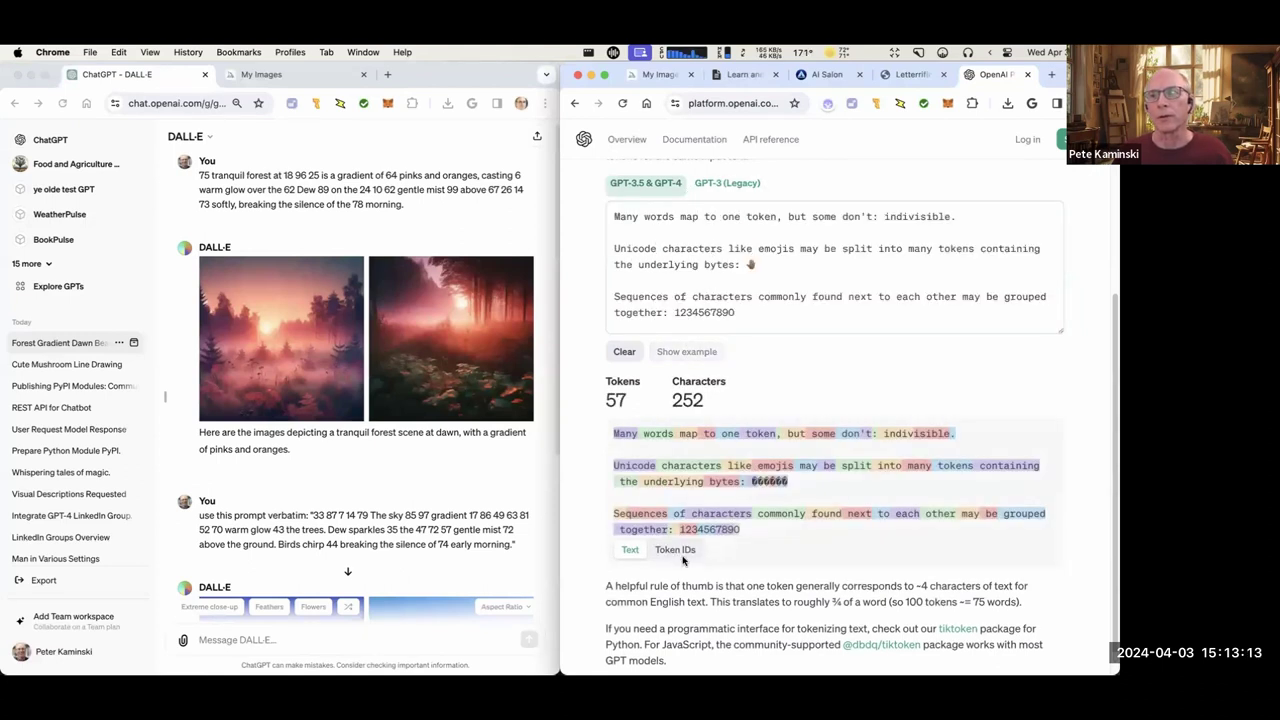
pyautogui.click(684, 552)
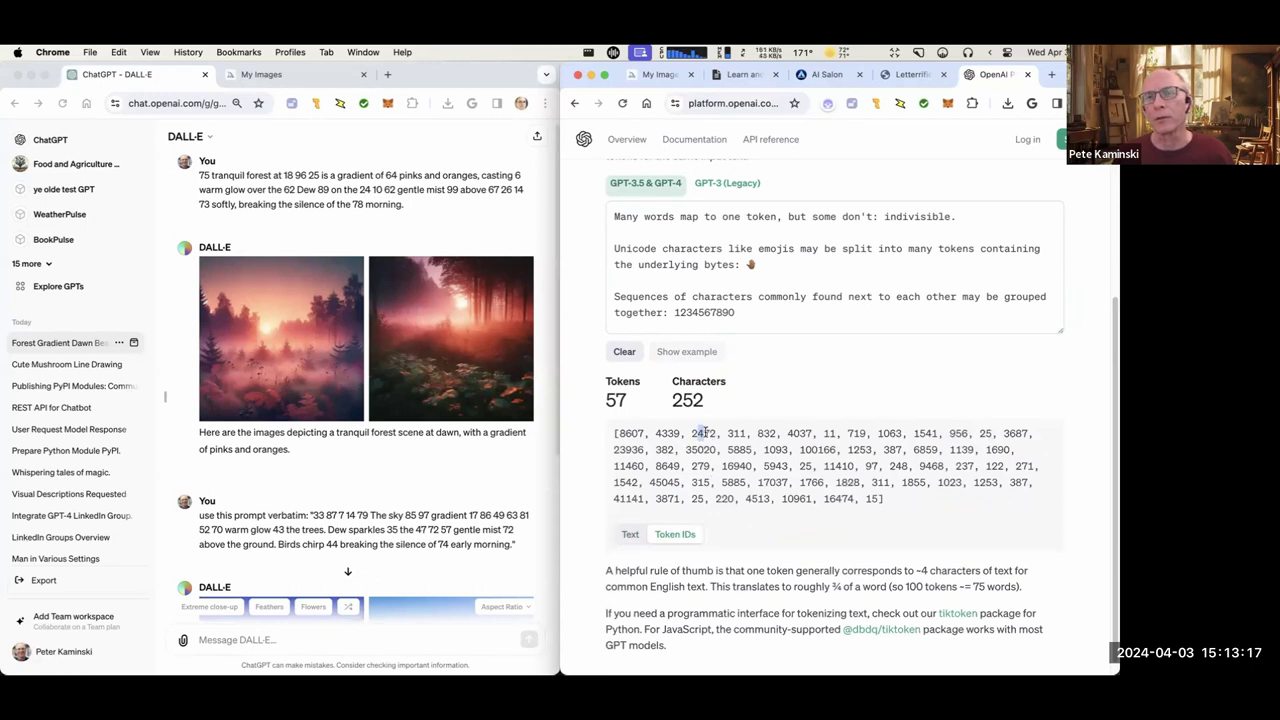
pyautogui.click(628, 534)
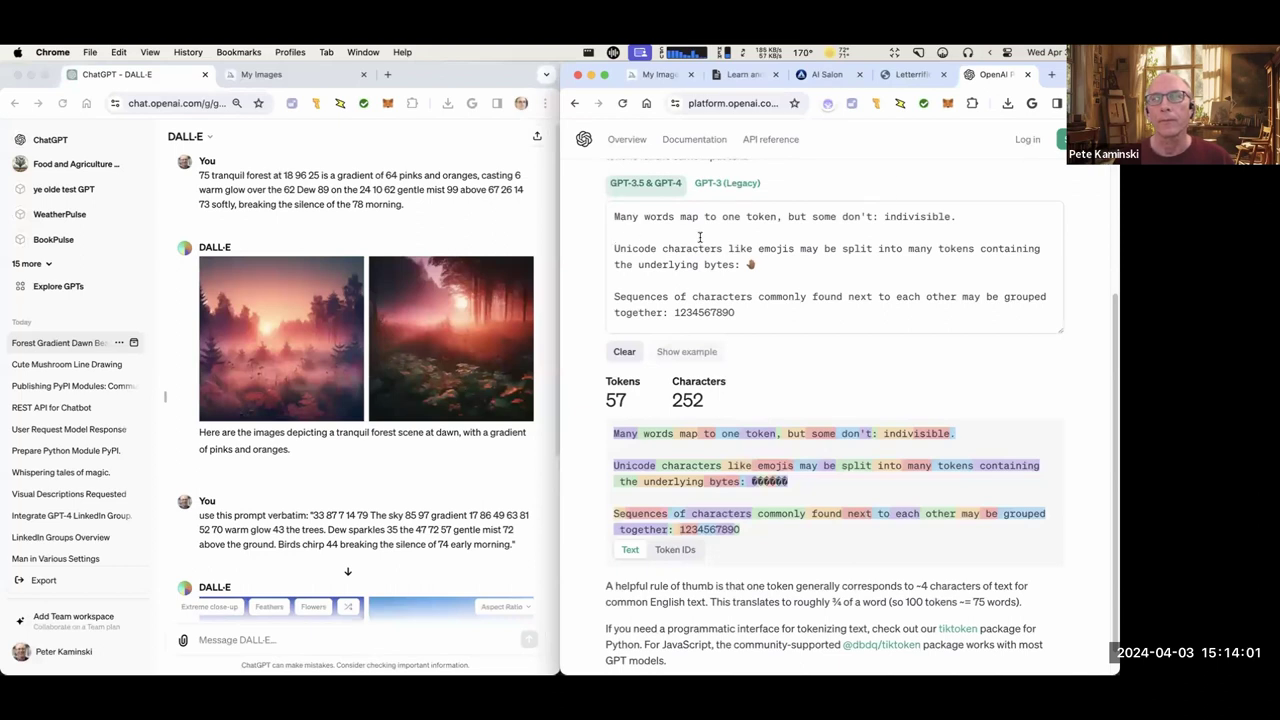
pyautogui.scroll(5, 834, 257)
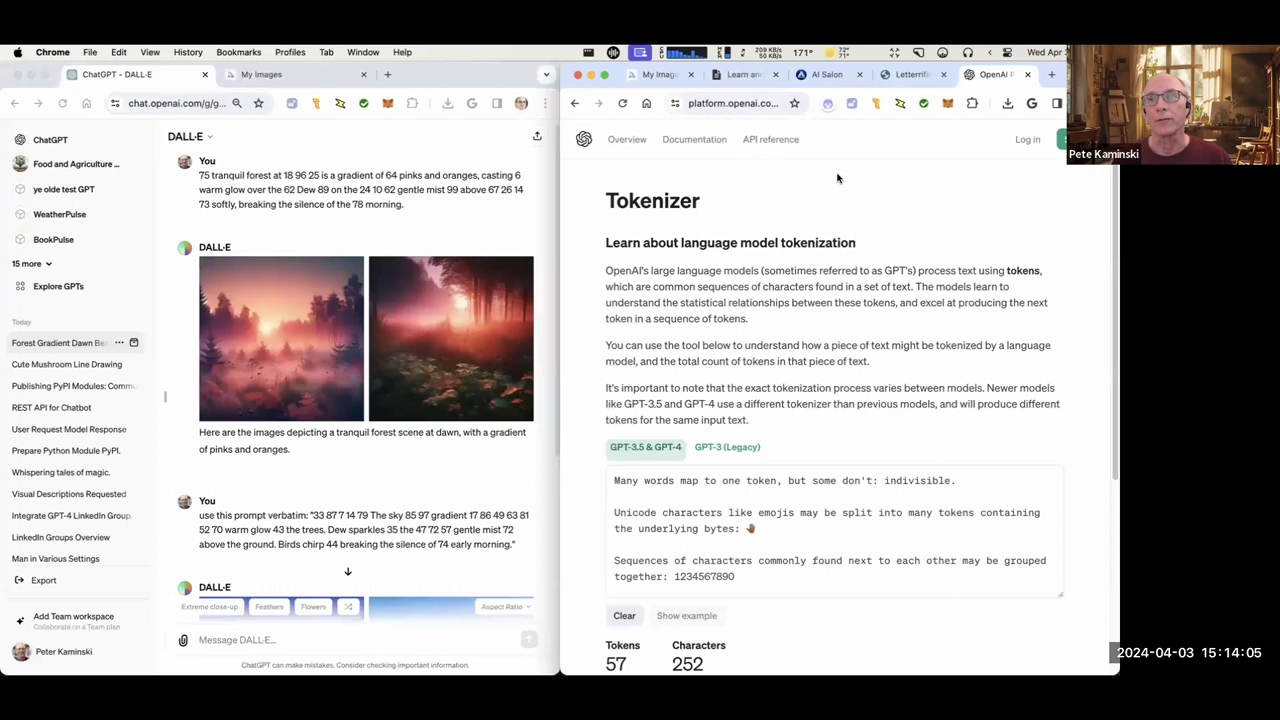
# Return from the open Letterrific page to the list of usable Jankifiers and open Numberfier.html.
pyautogui.click(750, 76)
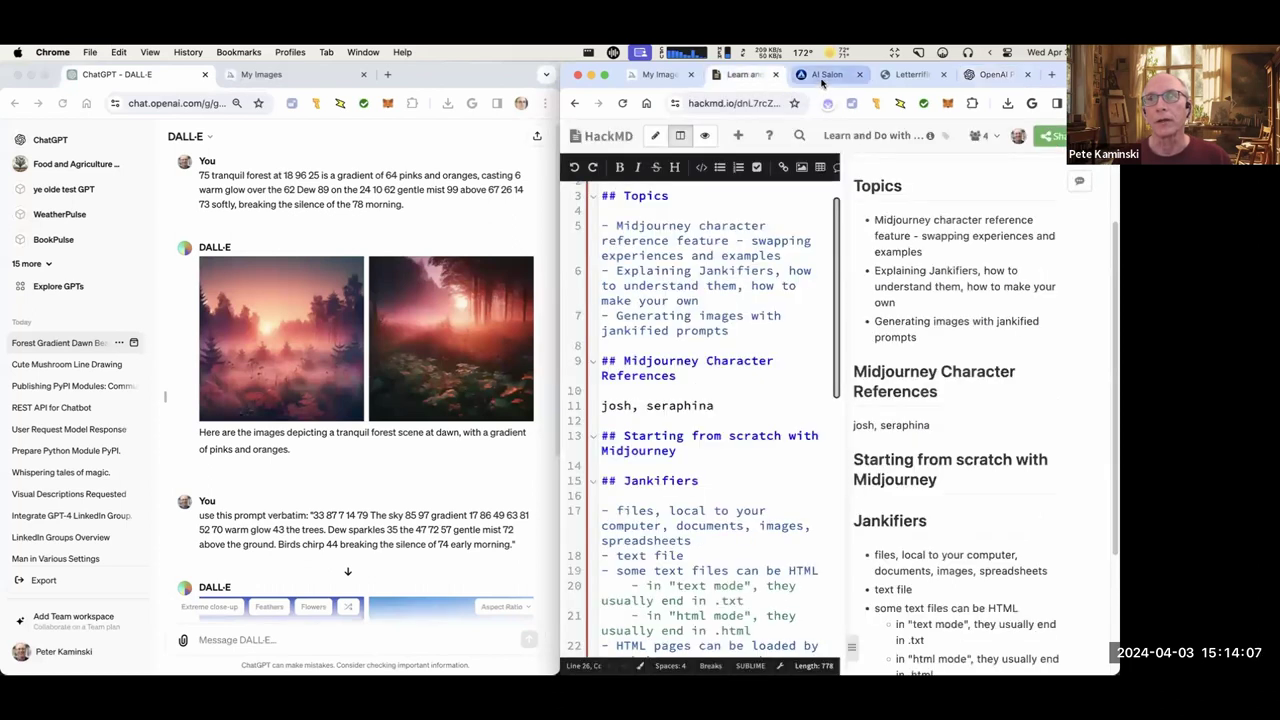
pyautogui.click(910, 75)
pyautogui.click(800, 156)
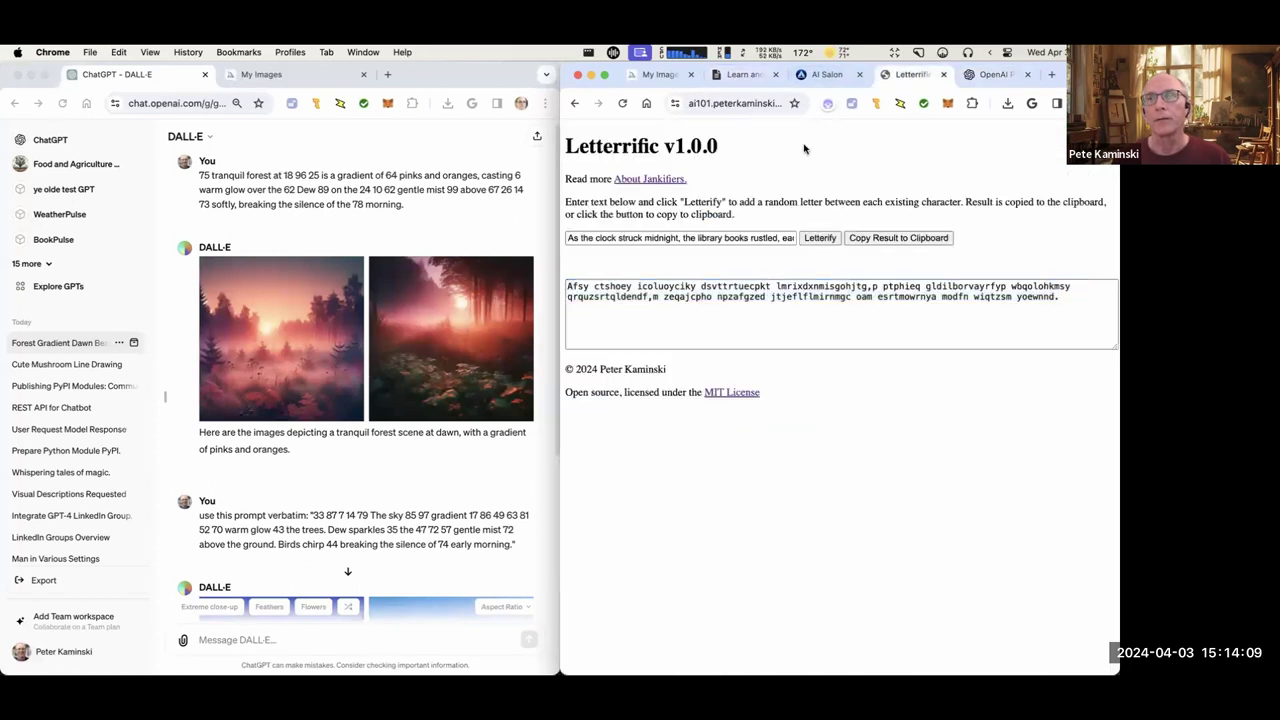
pyautogui.click(574, 104)
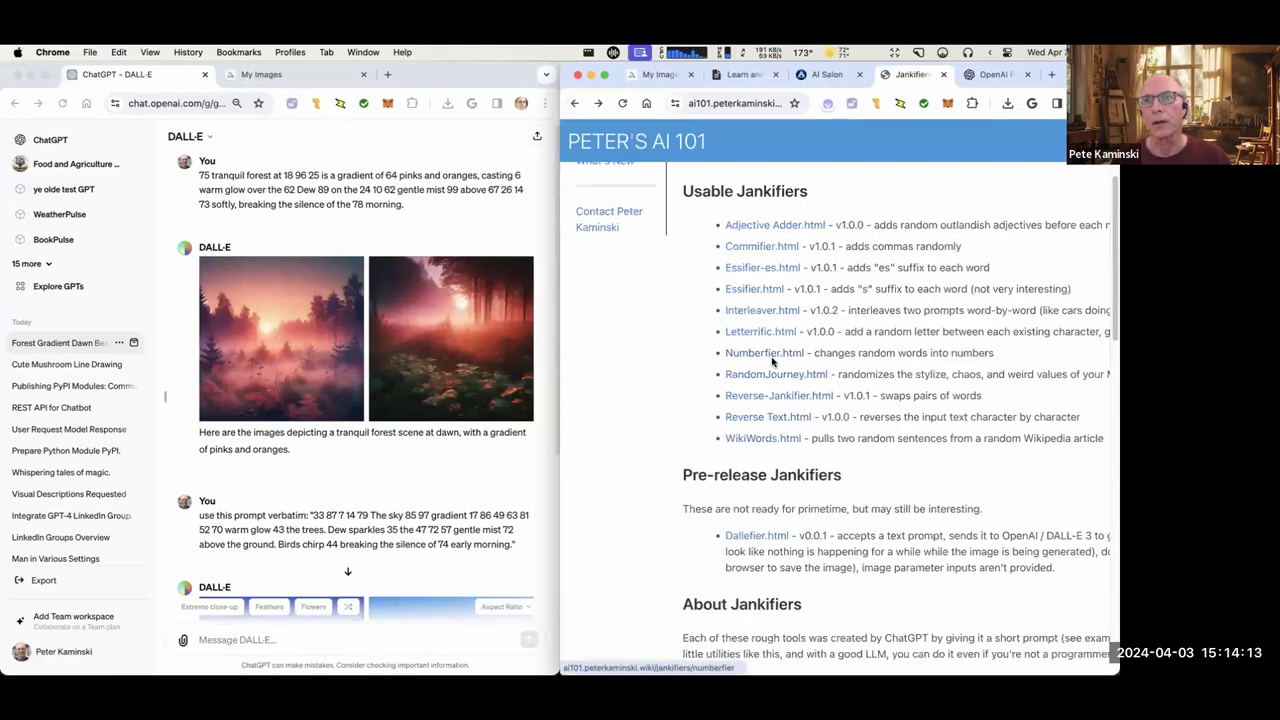
pyautogui.click(782, 355)
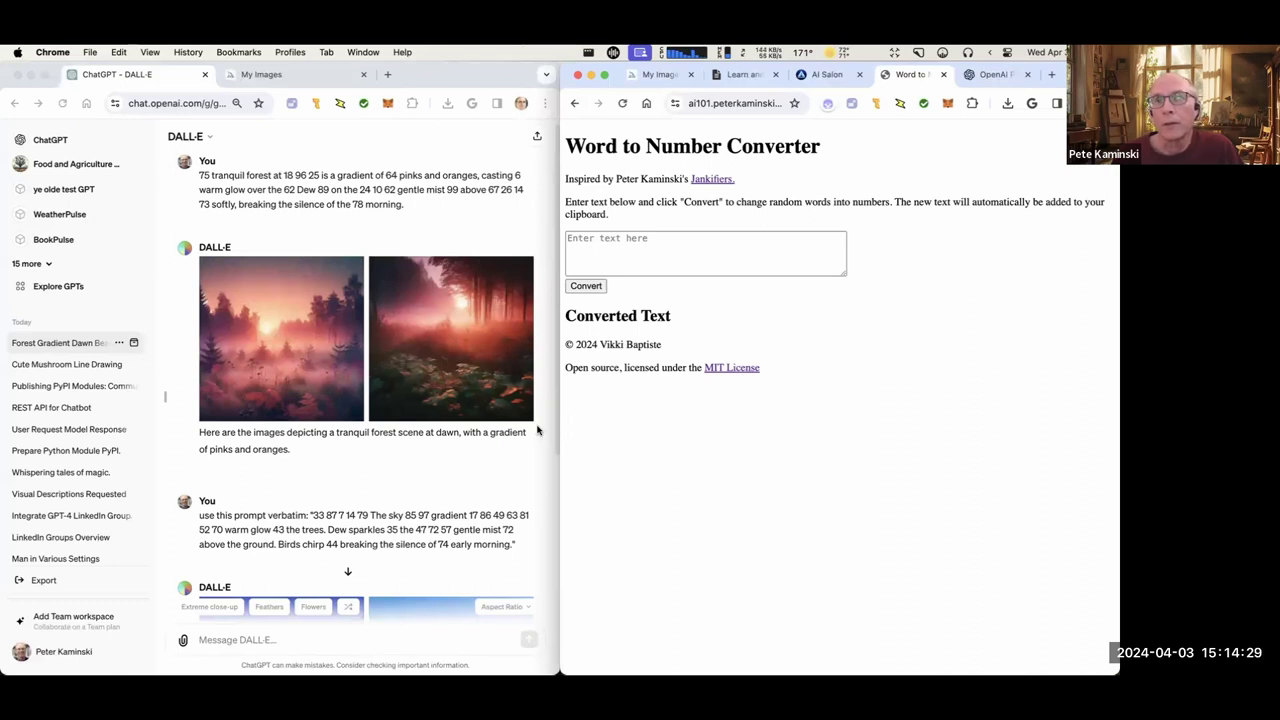
# Minimize the ChatGPT and Midjourney windows and save the converter page as "Word to Number Converter.html" in Downloads, HTML only.
pyautogui.click(31, 75)
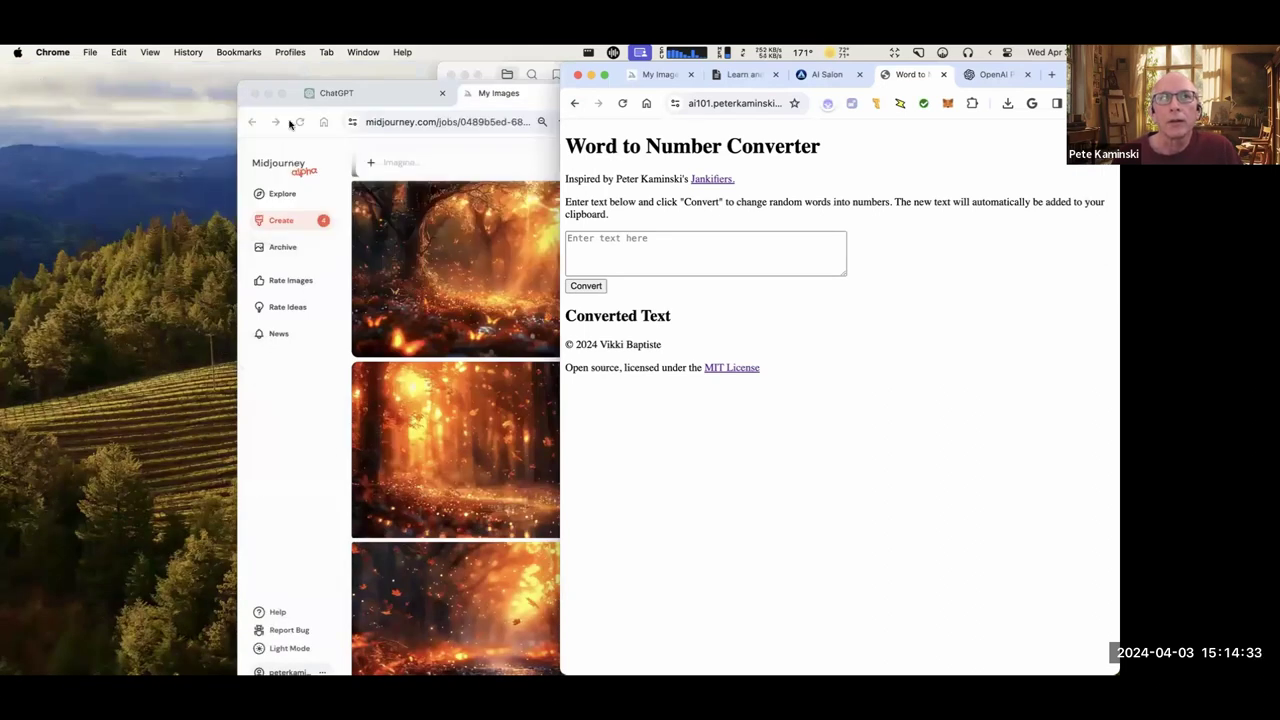
pyautogui.click(266, 92)
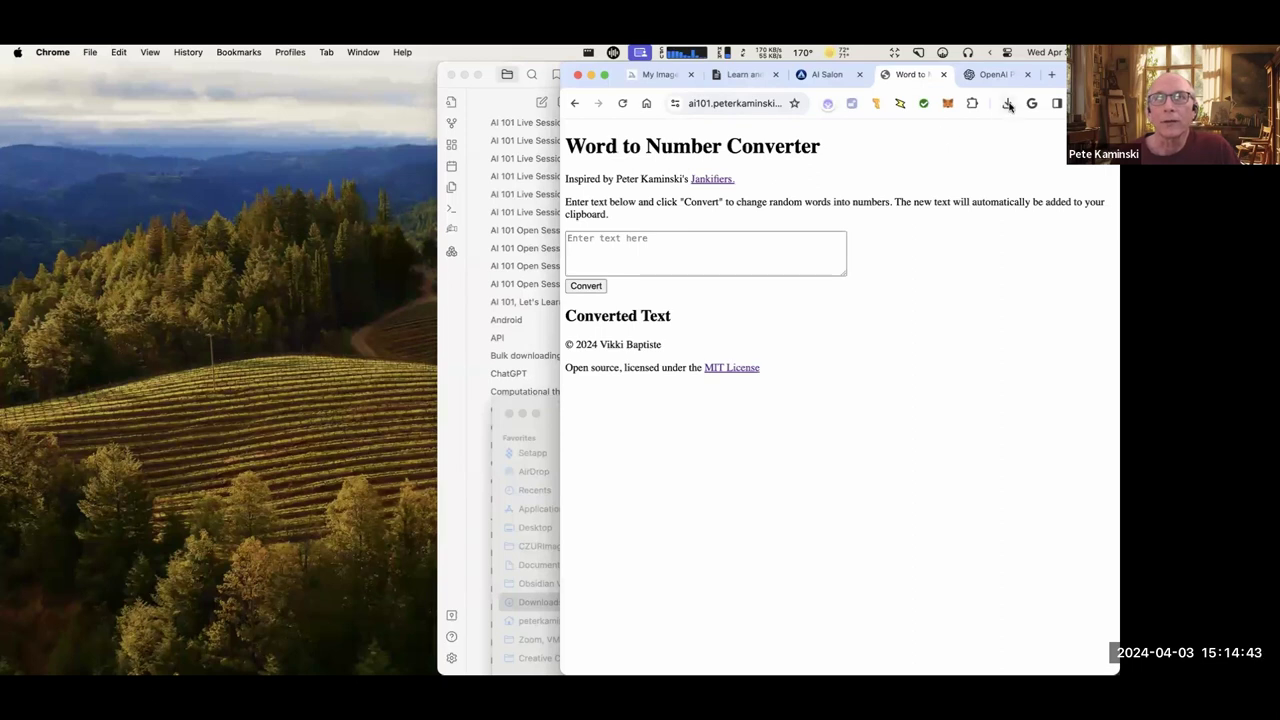
pyautogui.click(72, 52)
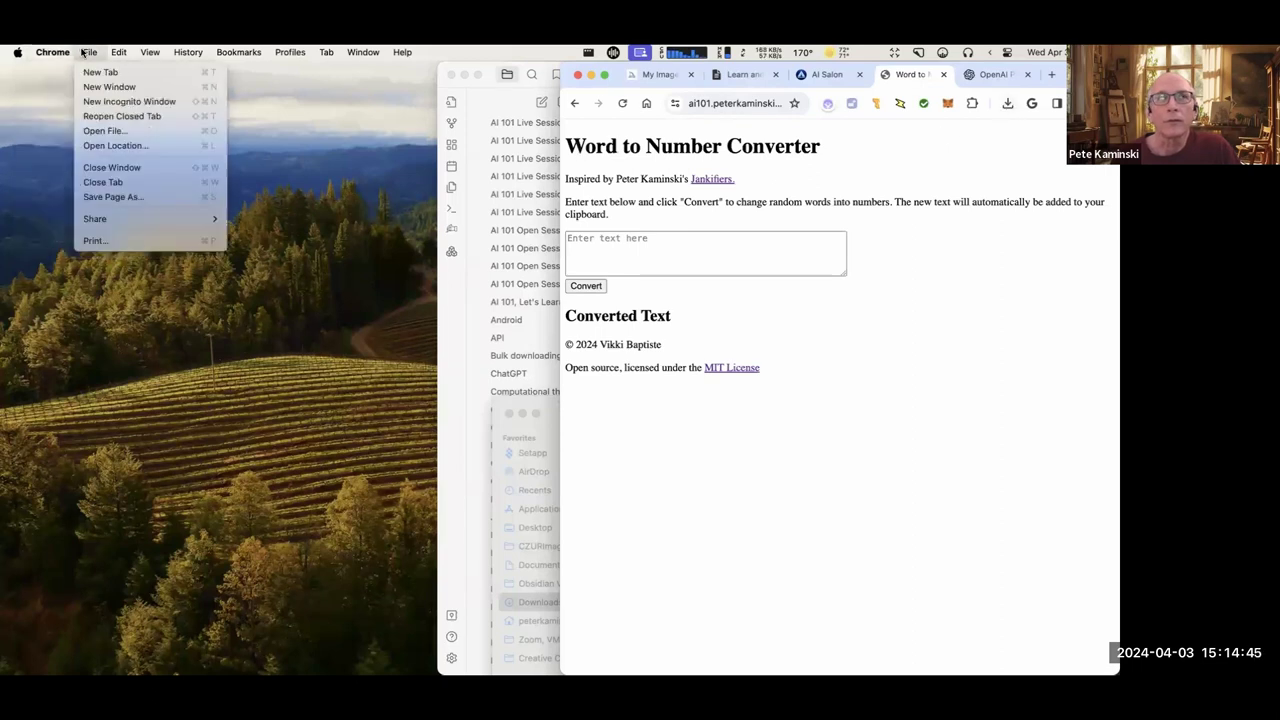
pyautogui.click(138, 196)
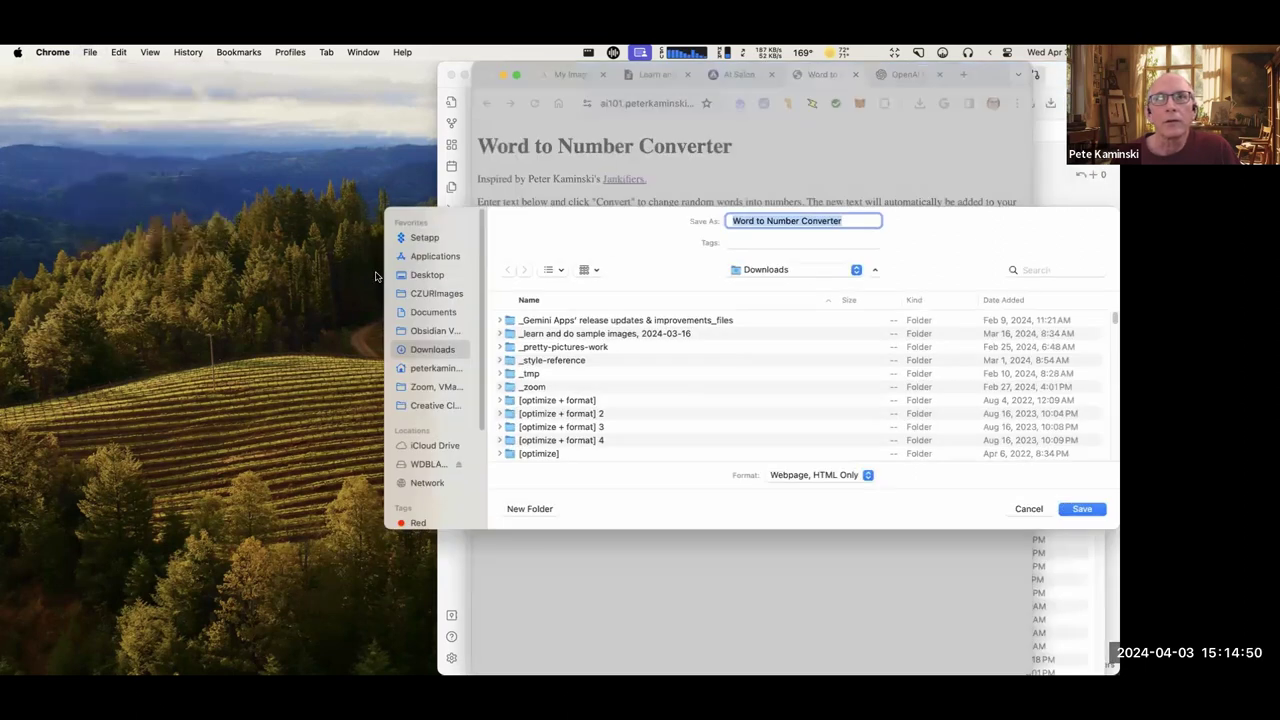
pyautogui.click(865, 220)
pyautogui.write('.html')
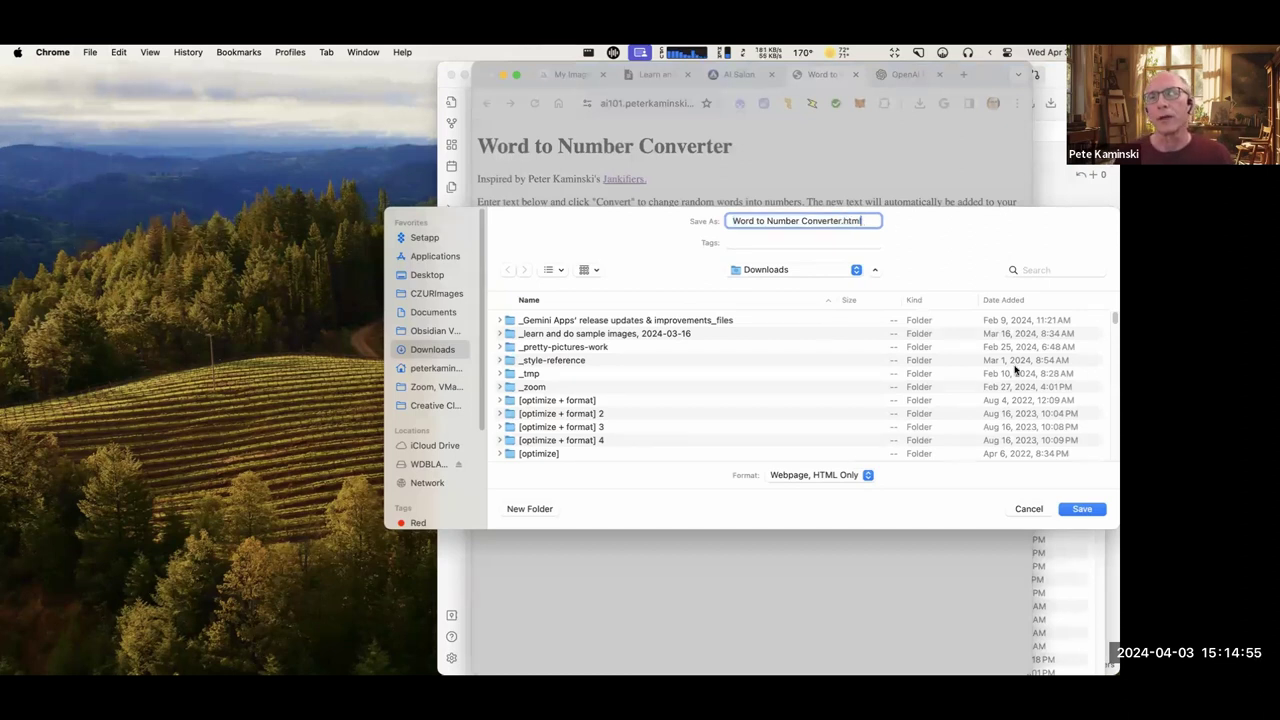
pyautogui.click(1083, 509)
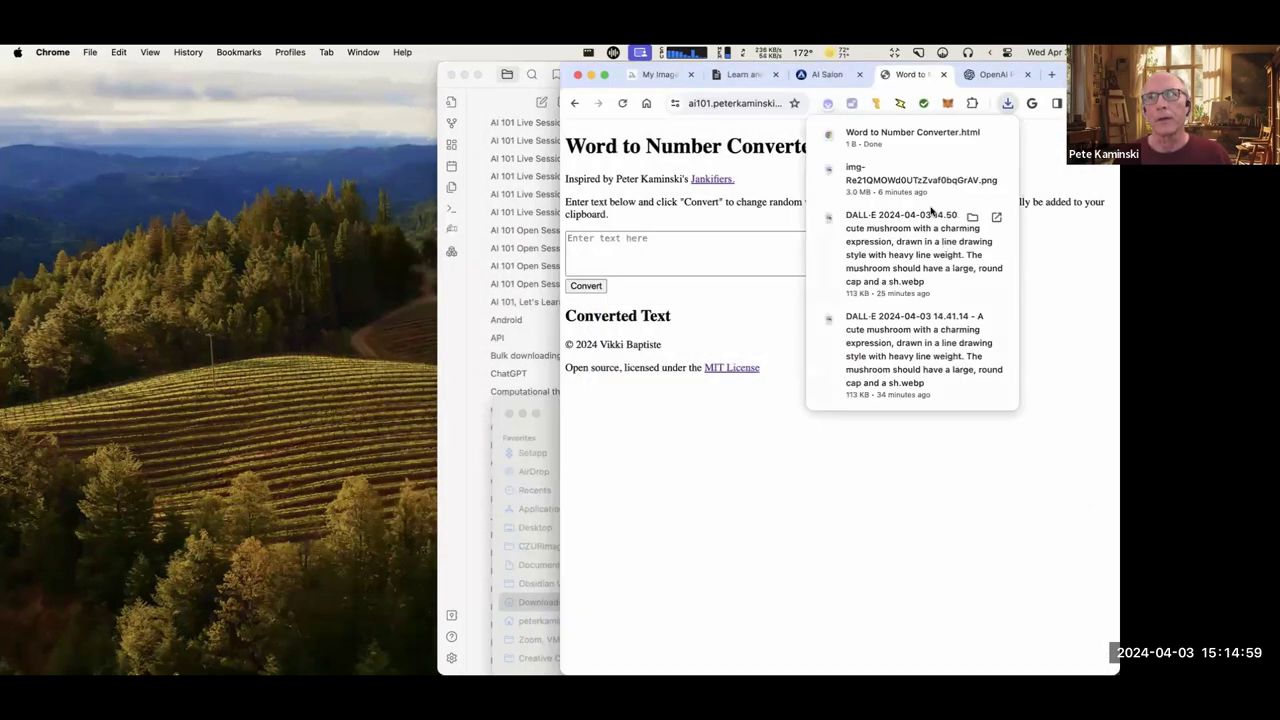
# Show the saved page in Finder and rename it to "Word to Number Converter.txt", accepting the extension change.
pyautogui.click(972, 134)
pyautogui.moveTo(817, 409); pyautogui.dragTo(440, 306)
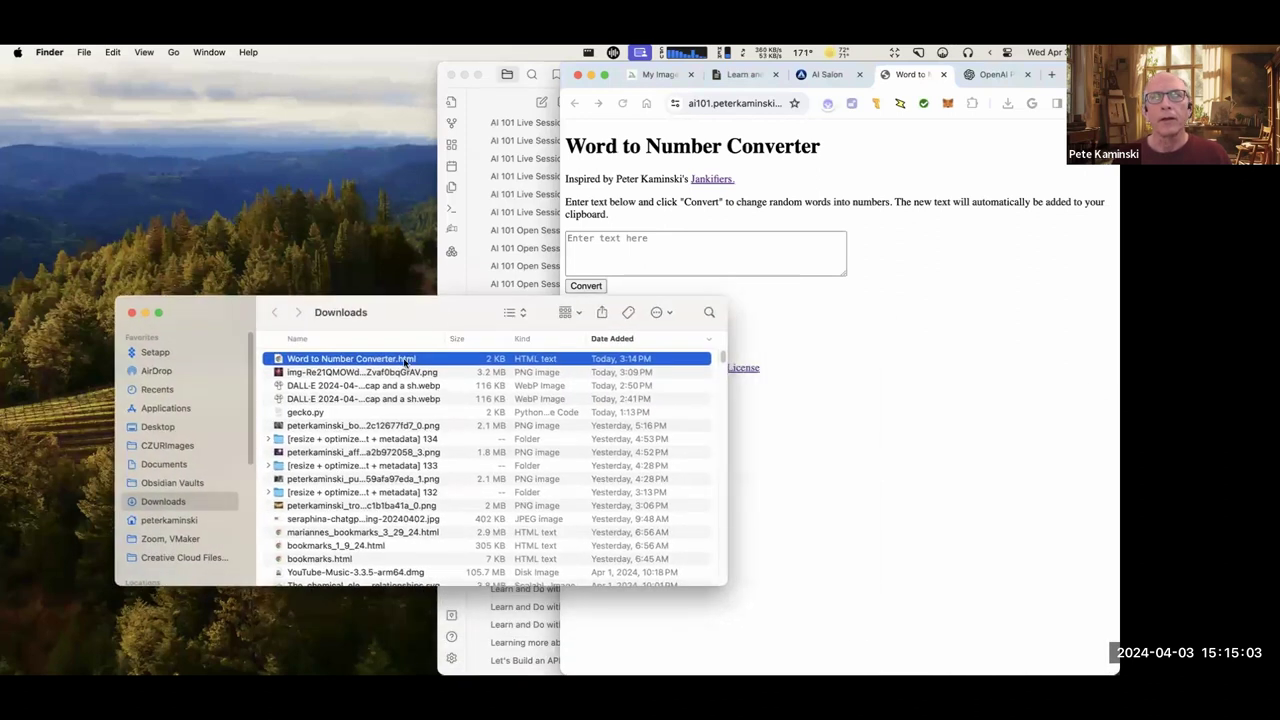
pyautogui.click(411, 359)
pyautogui.press('Right')
pyautogui.press('BackSpace')
pyautogui.press('BackSpace')
pyautogui.press('BackSpace')
pyautogui.press('BackSpace')
pyautogui.write('txt')
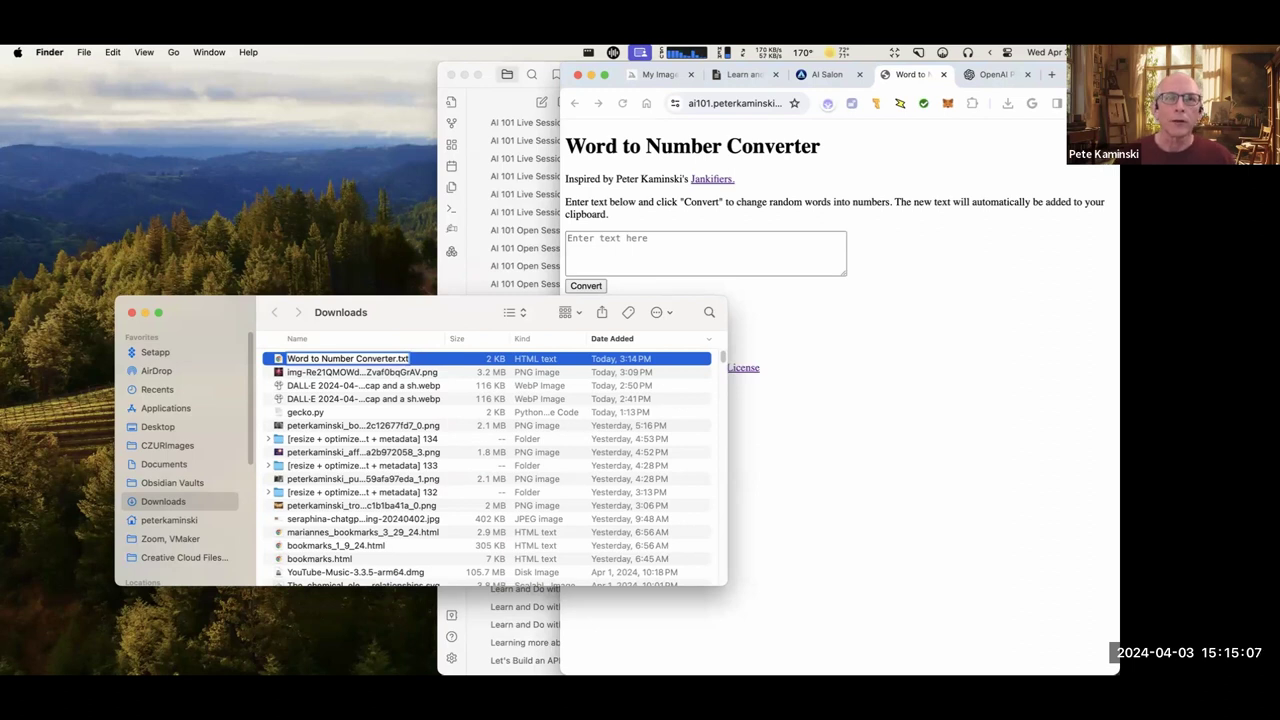
pyautogui.press('Return')
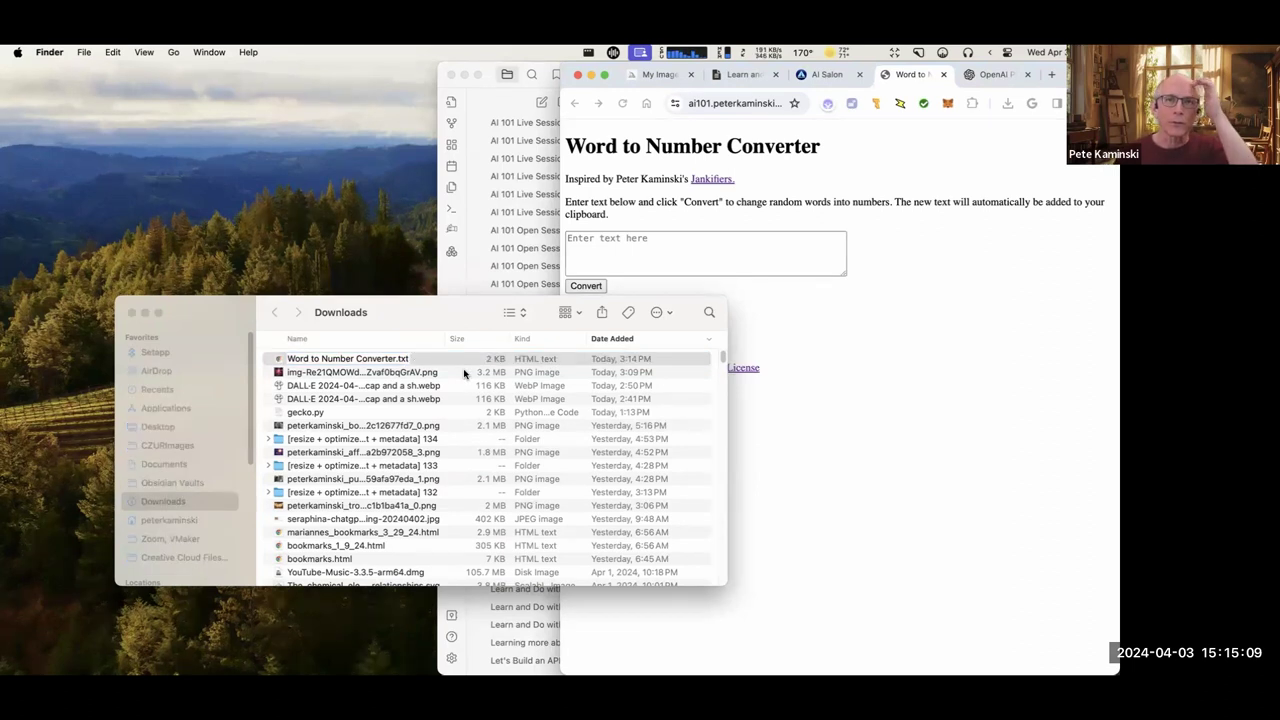
pyautogui.click(598, 320)
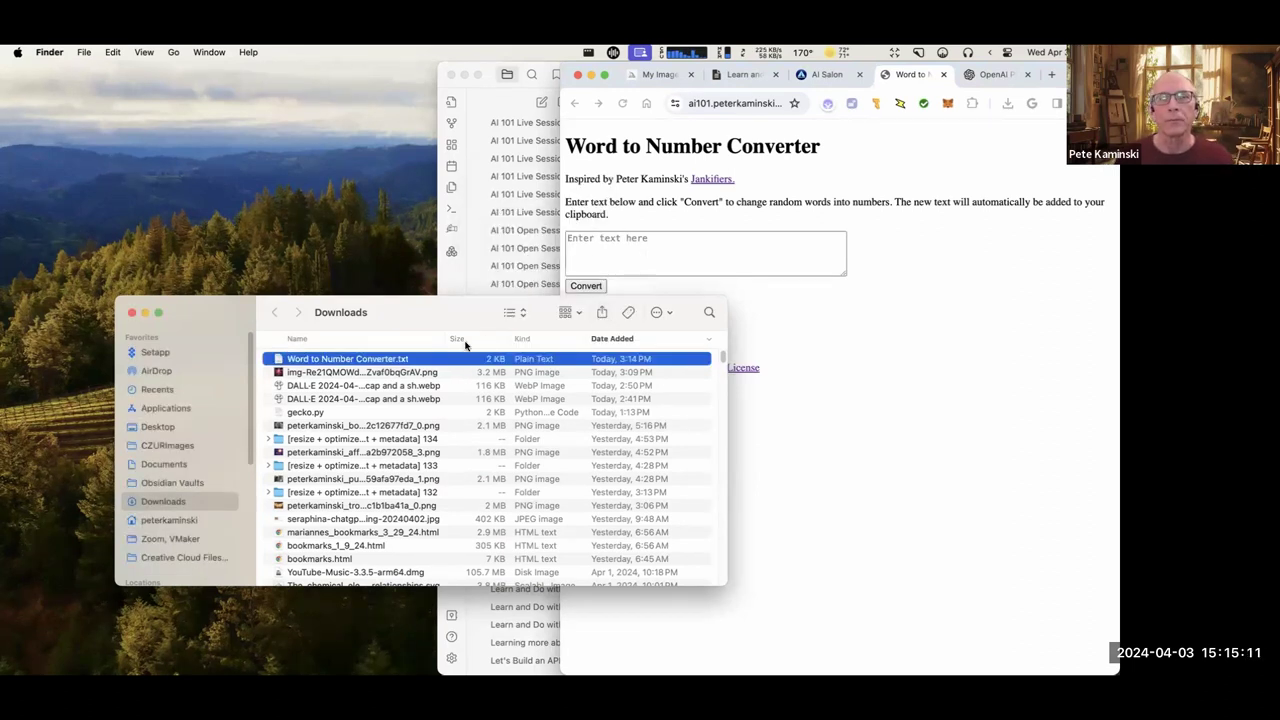
# Open Word to Number Converter.txt in TextEdit, then enlarge and reposition its window so the whole source code fits.
pyautogui.doubleClick(357, 362)
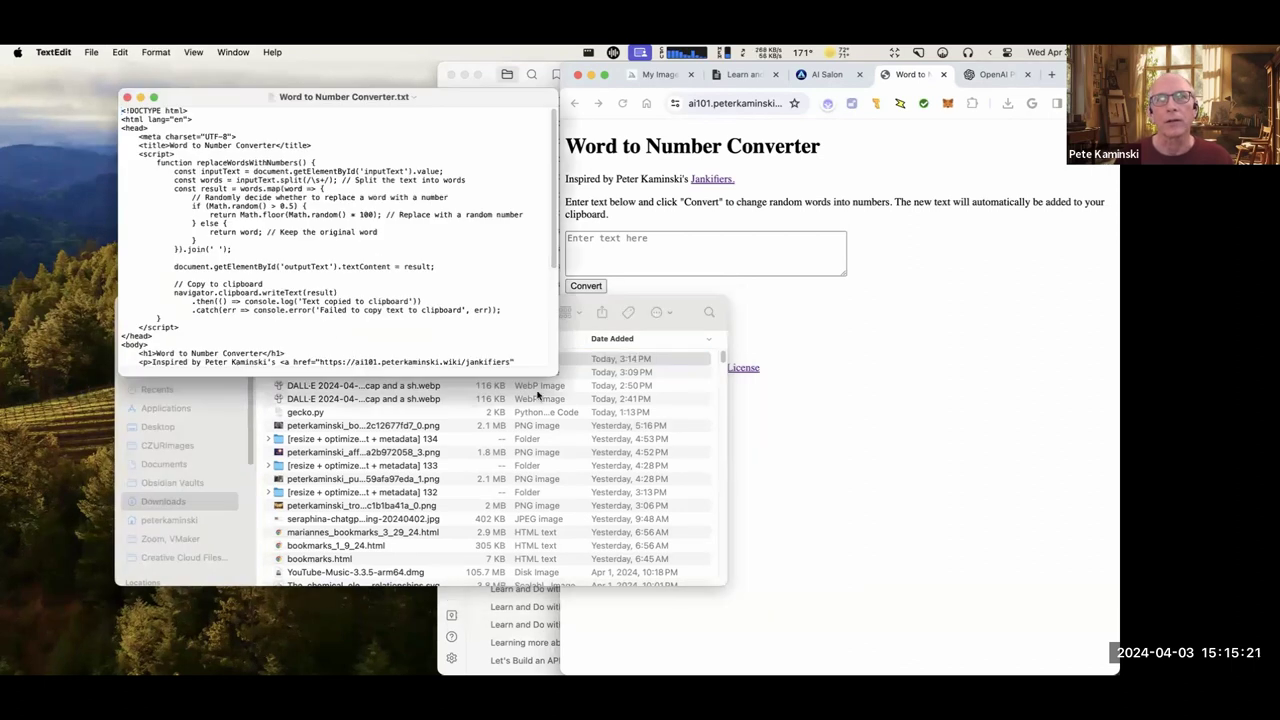
pyautogui.moveTo(553, 374); pyautogui.dragTo(838, 603)
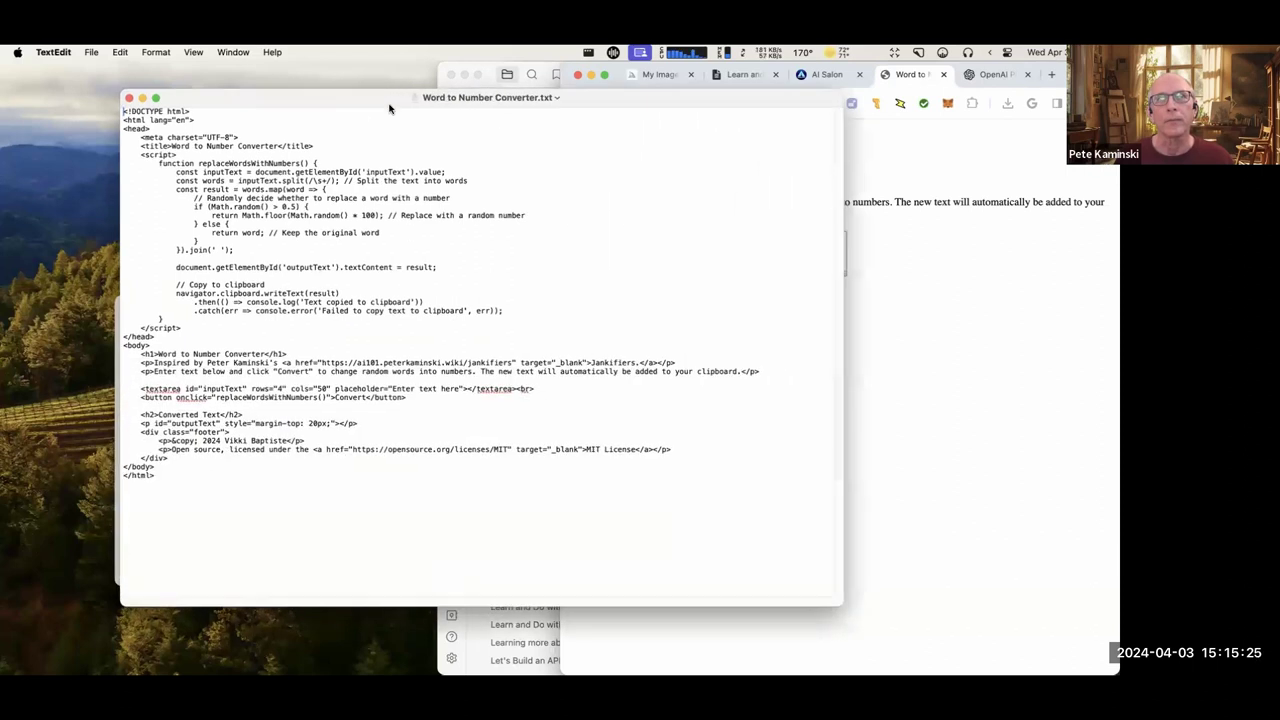
pyautogui.moveTo(355, 95); pyautogui.dragTo(534, 138)
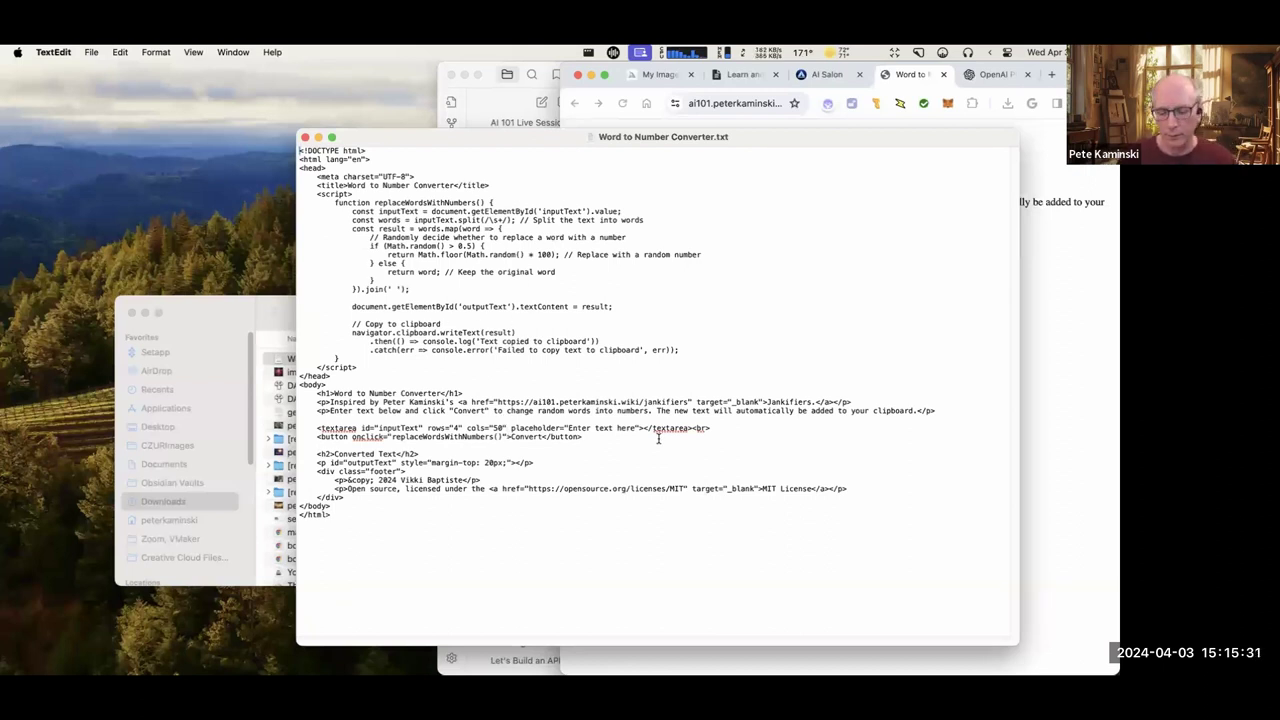
# Increase the text size of the source code by three increments.
pyautogui.press('super+plus')
pyautogui.press('super+plus')
pyautogui.press('super+plus')
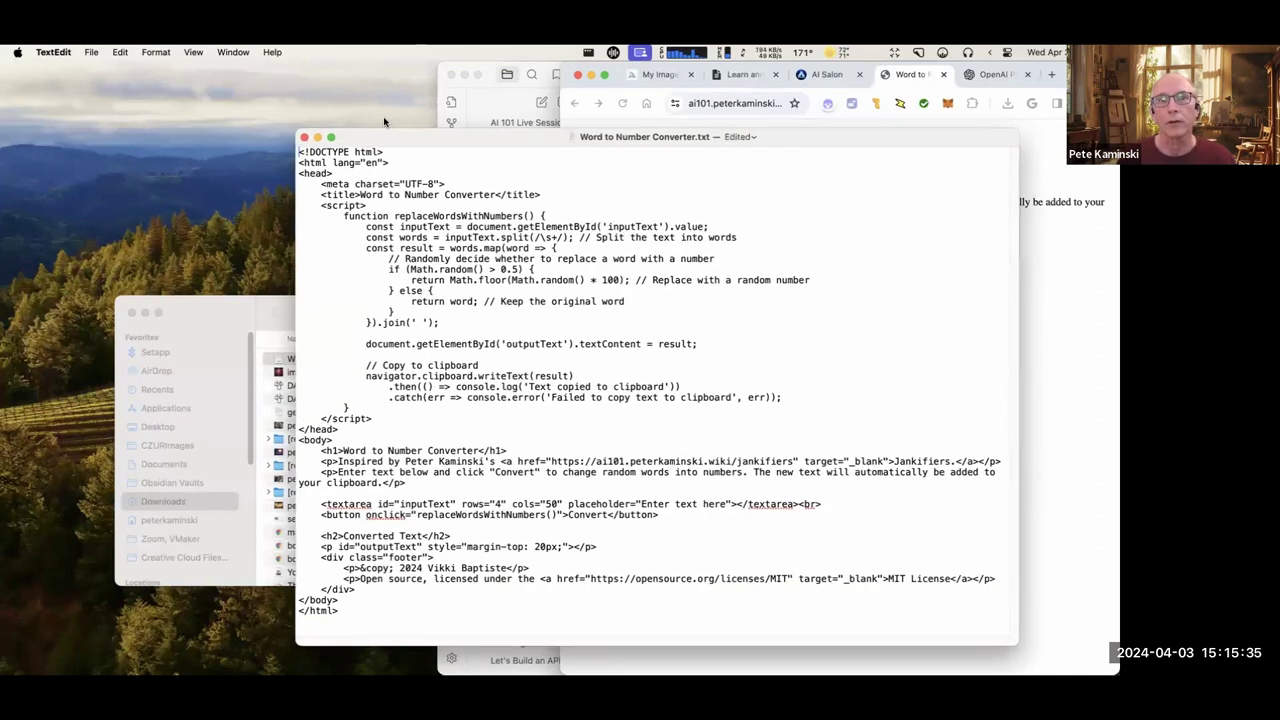
# Move the source code window and highlight the whole script block, from <script> to </script>, to examine the JavaScript.
pyautogui.moveTo(458, 136); pyautogui.dragTo(354, 97)
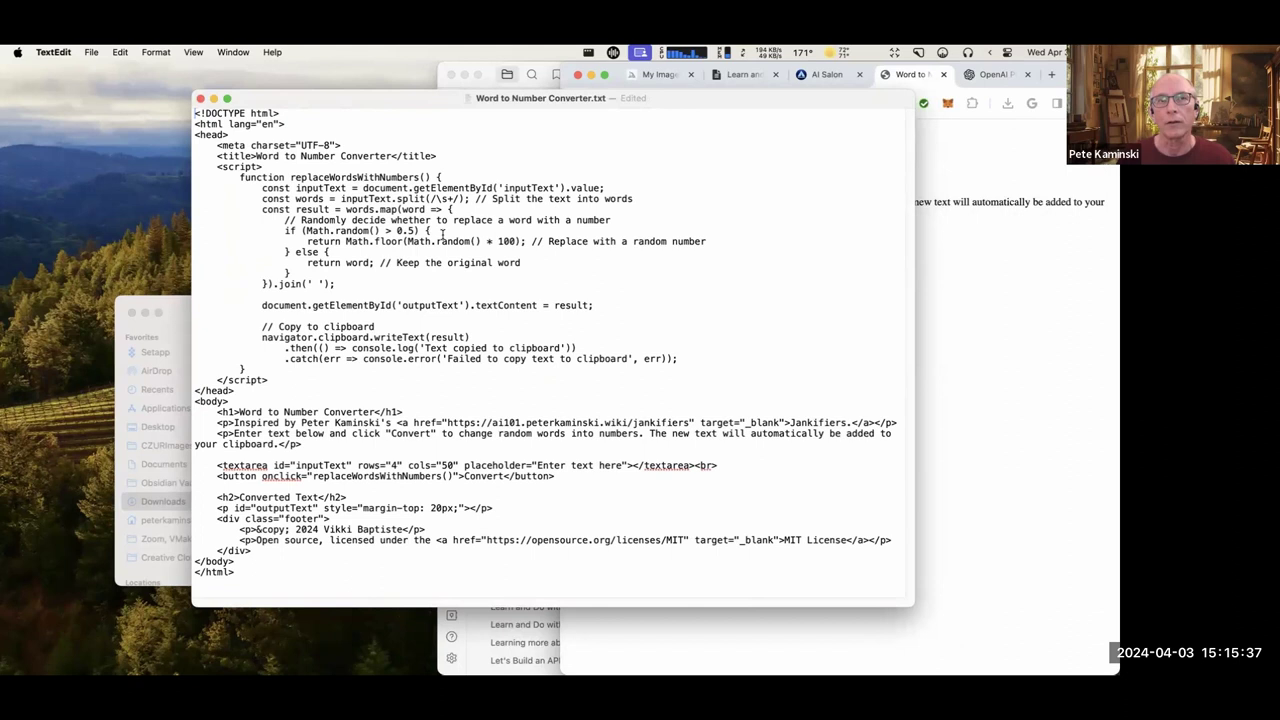
pyautogui.moveTo(270, 380); pyautogui.dragTo(144, 168)
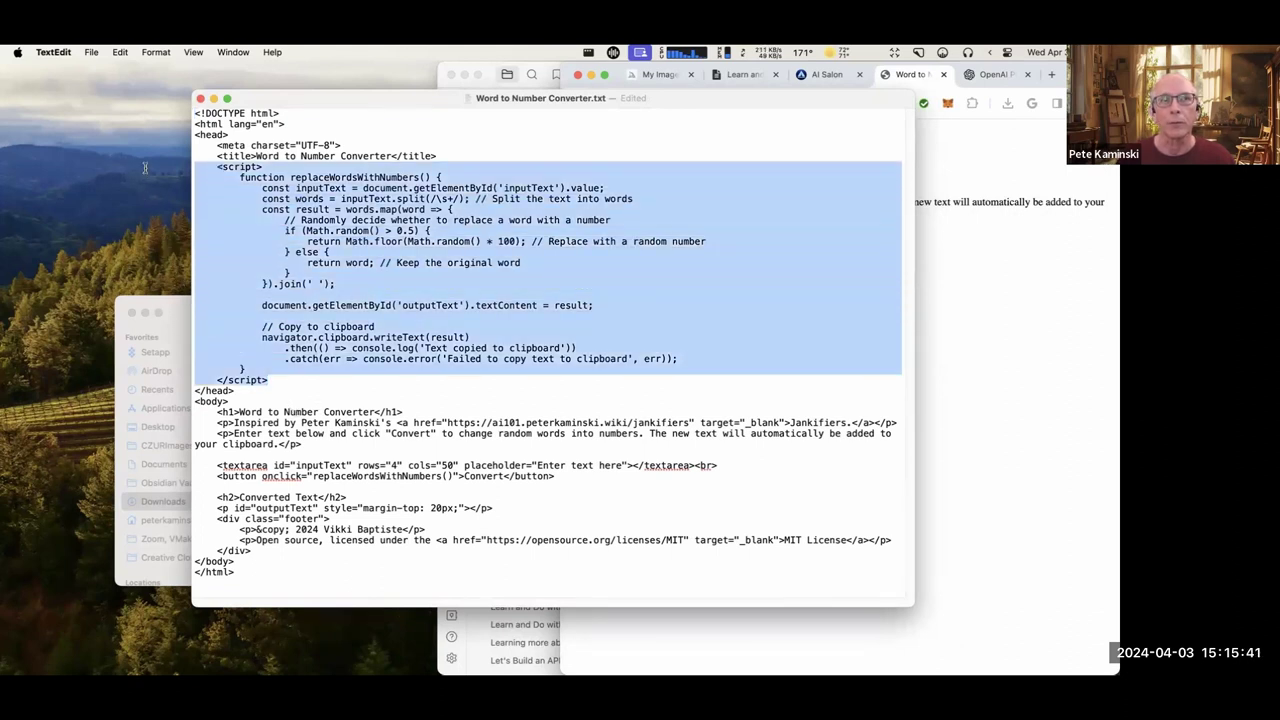
pyautogui.click(259, 265)
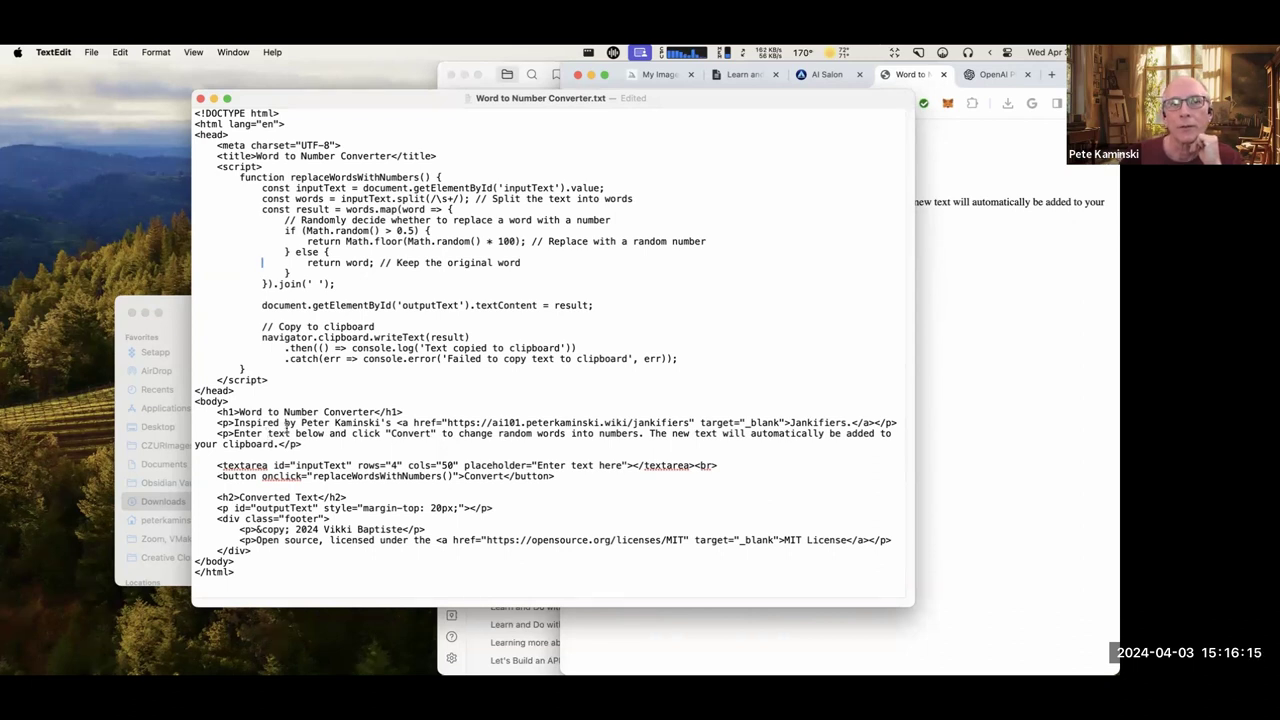
pyautogui.click(309, 442)
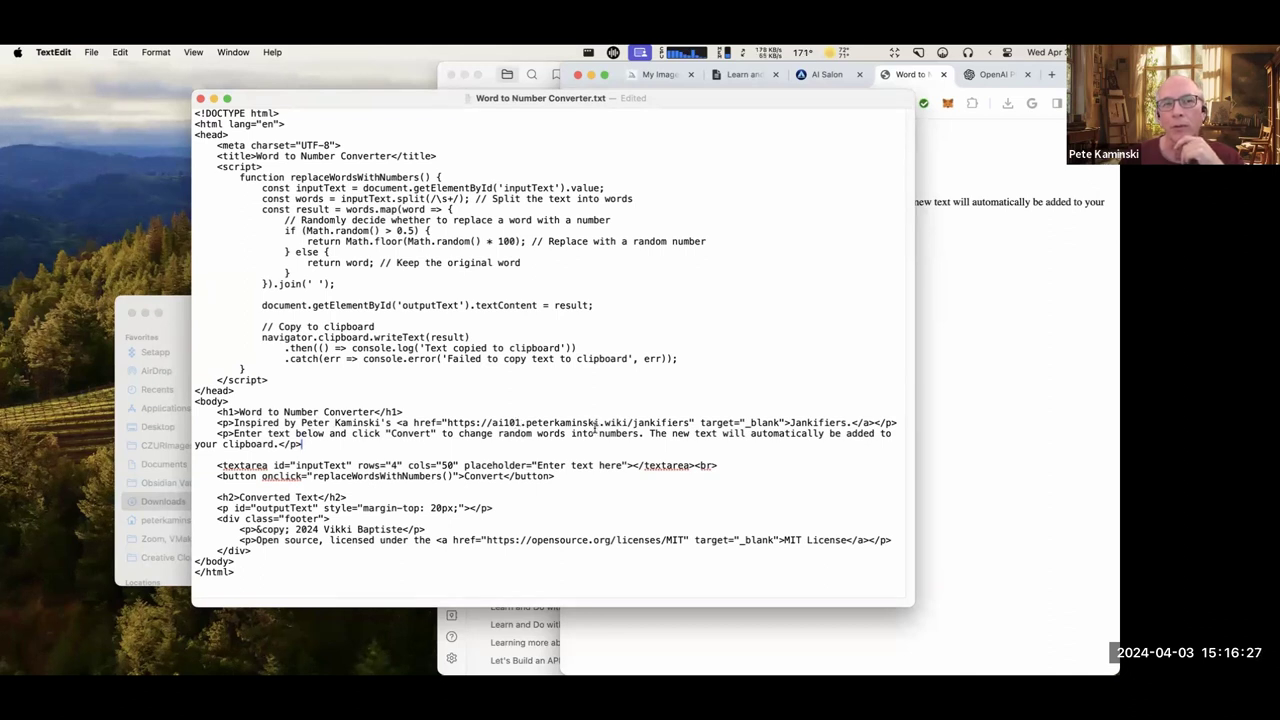
# Examine the random-replacement lines in the script and shift the source window to uncover more of the converter page.
pyautogui.moveTo(523, 98); pyautogui.dragTo(449, 114)
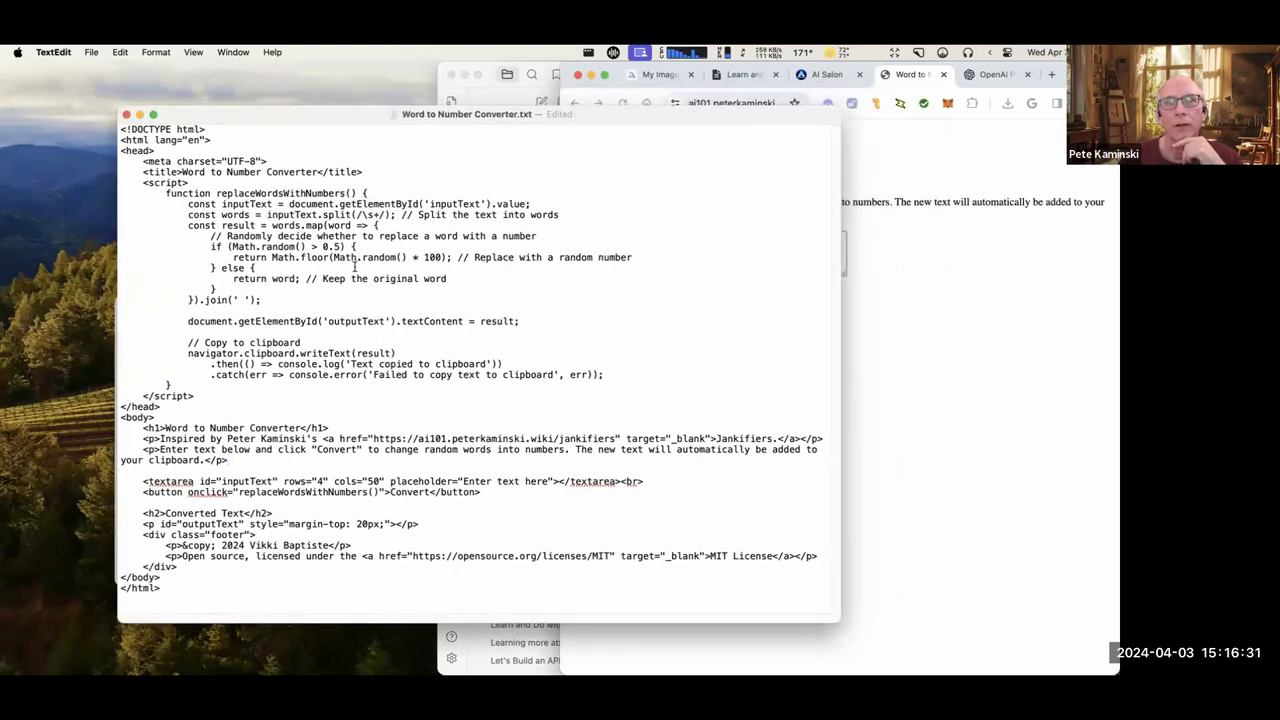
pyautogui.moveTo(341, 248); pyautogui.dragTo(320, 236)
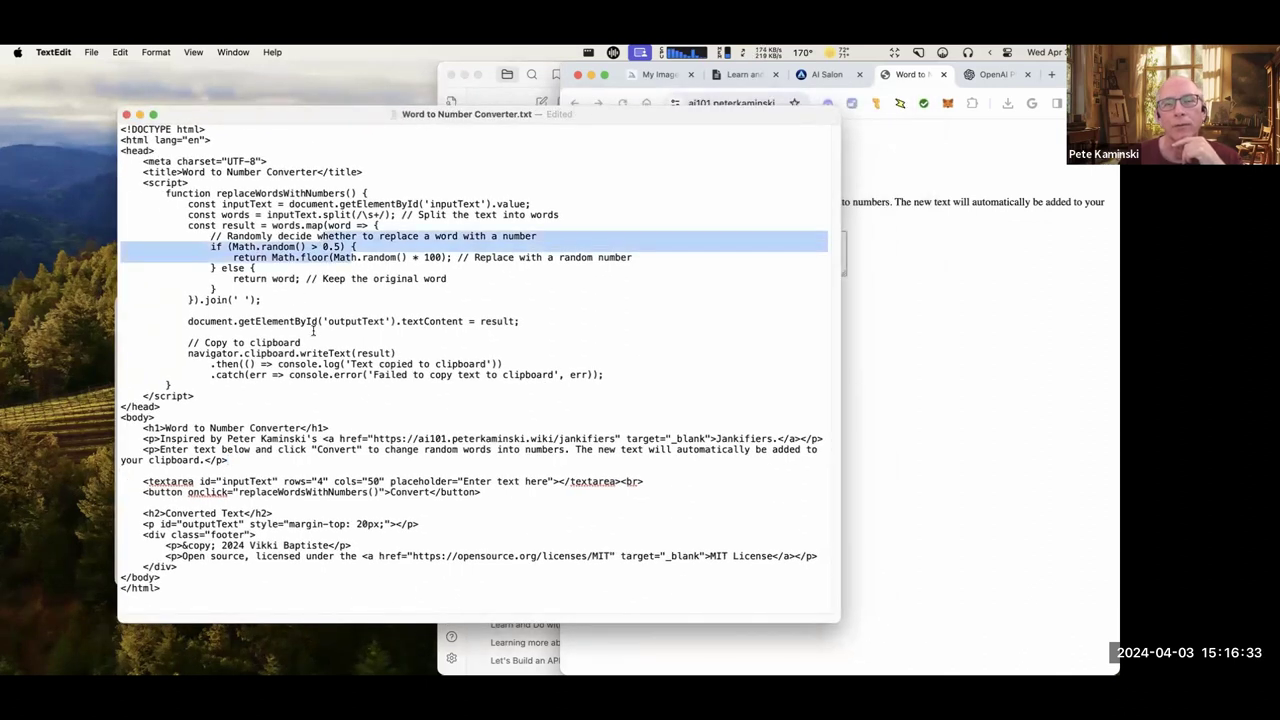
pyautogui.moveTo(685, 113); pyautogui.dragTo(576, 131)
pyautogui.click(540, 251)
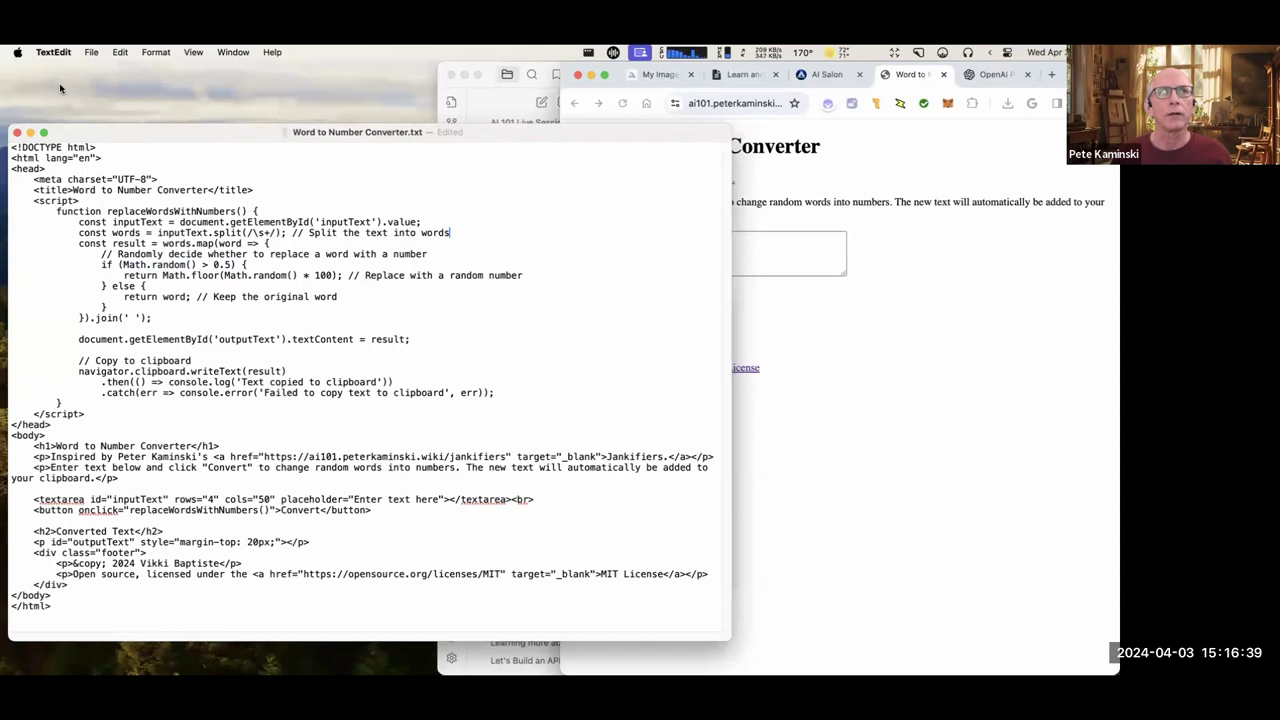
# Close the source window, reopen Word to Number Converter.txt in TextEdit from Downloads, and enlarge the window to fit all the code.
pyautogui.click(17, 132)
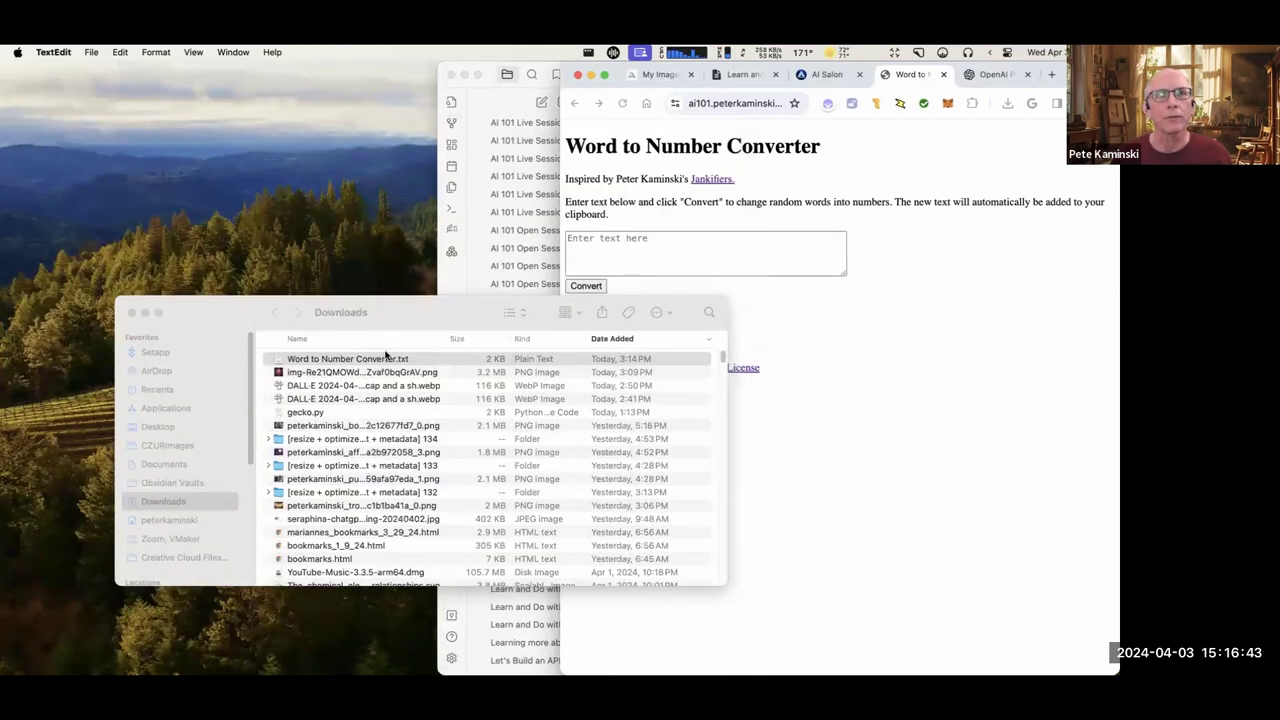
pyautogui.rightClick(392, 360)
pyautogui.moveTo(469, 380)
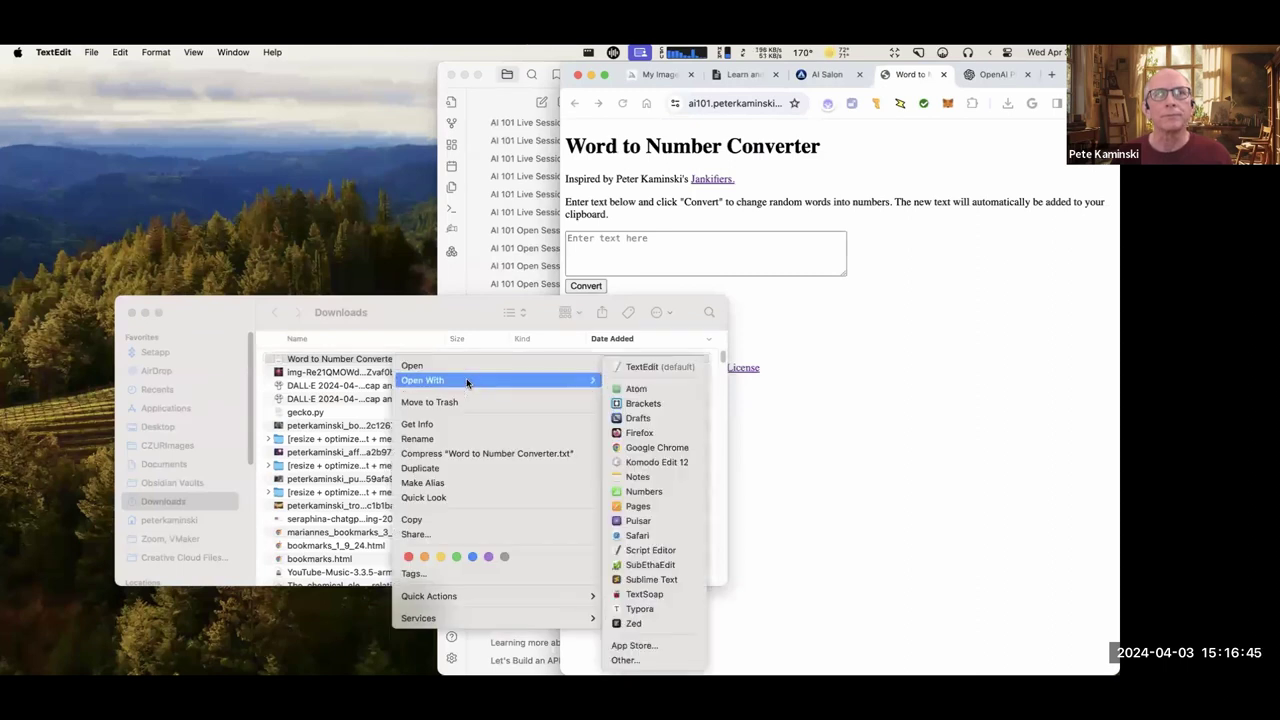
pyautogui.click(643, 368)
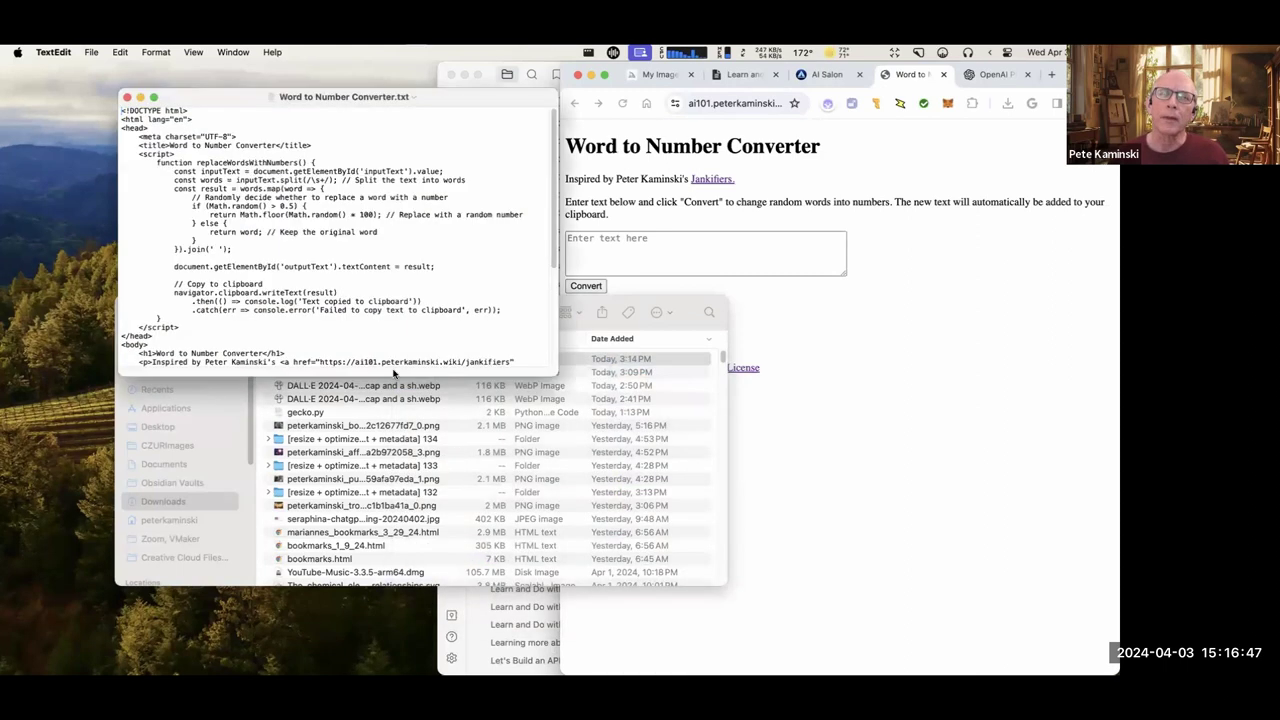
pyautogui.moveTo(556, 375); pyautogui.dragTo(754, 624)
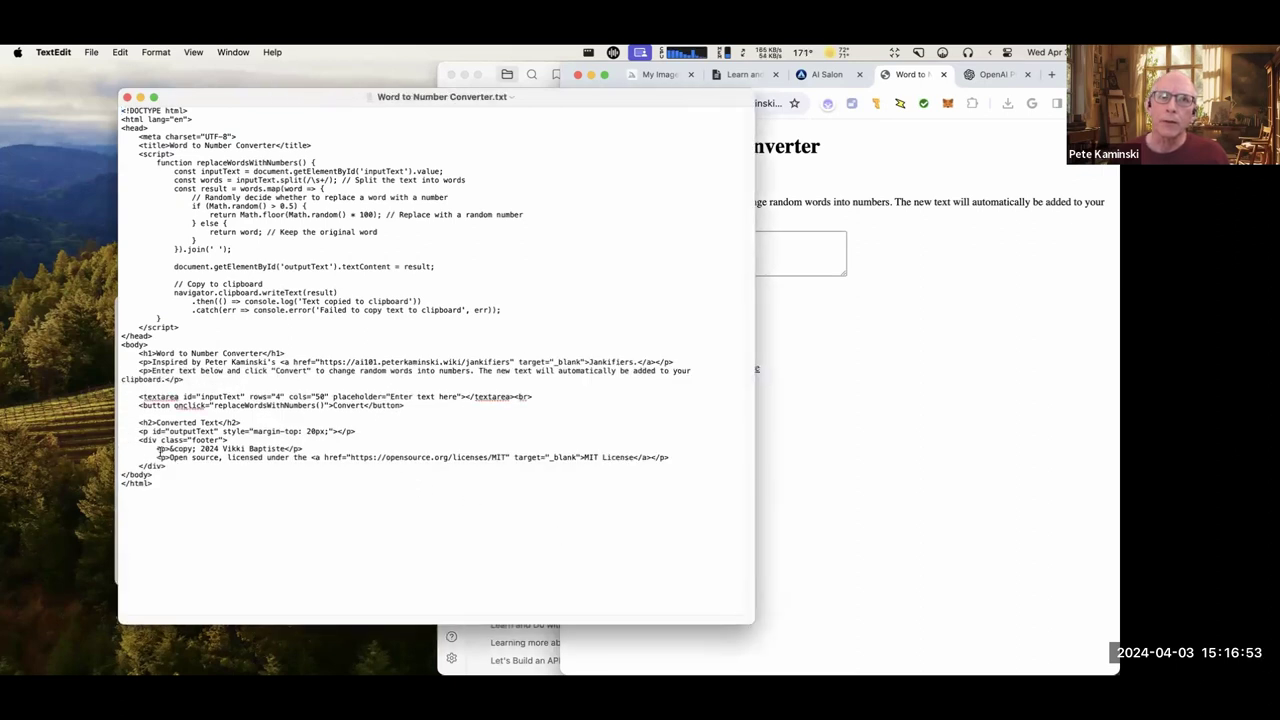
# Open the MIT License link from the converter page and read through the license text.
pyautogui.click(878, 363)
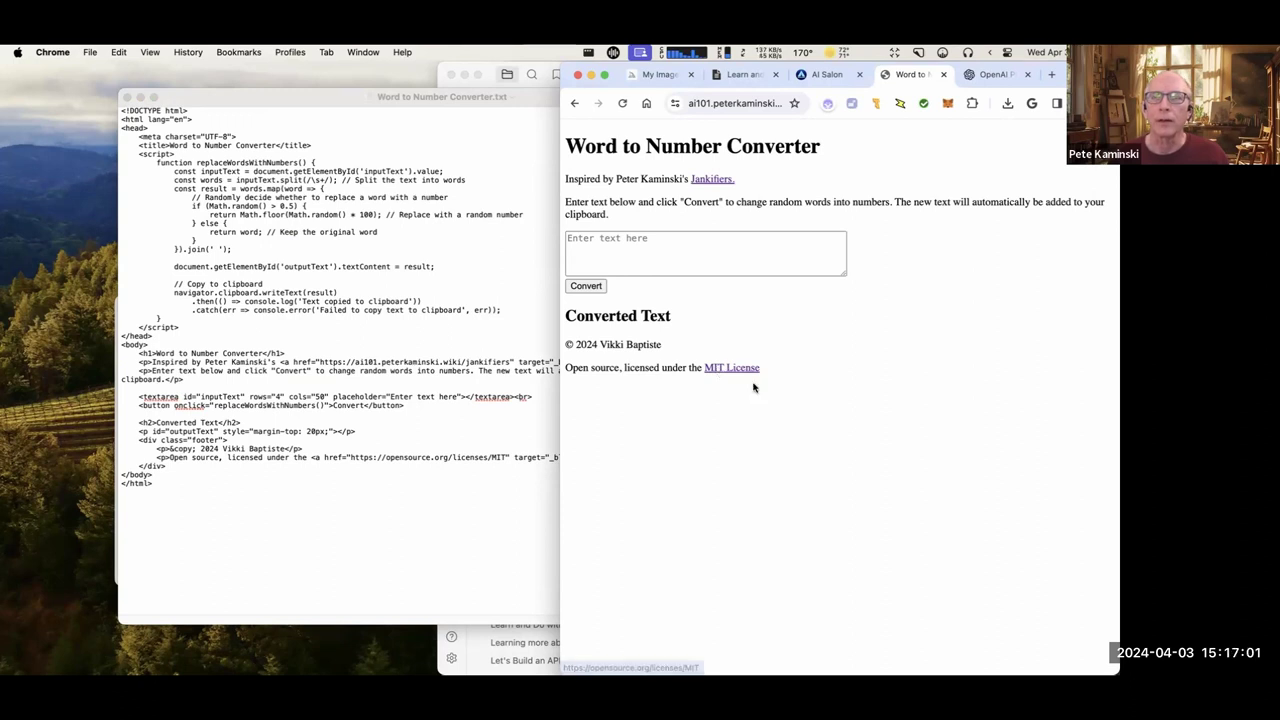
pyautogui.moveTo(738, 372); pyautogui.dragTo(741, 373)
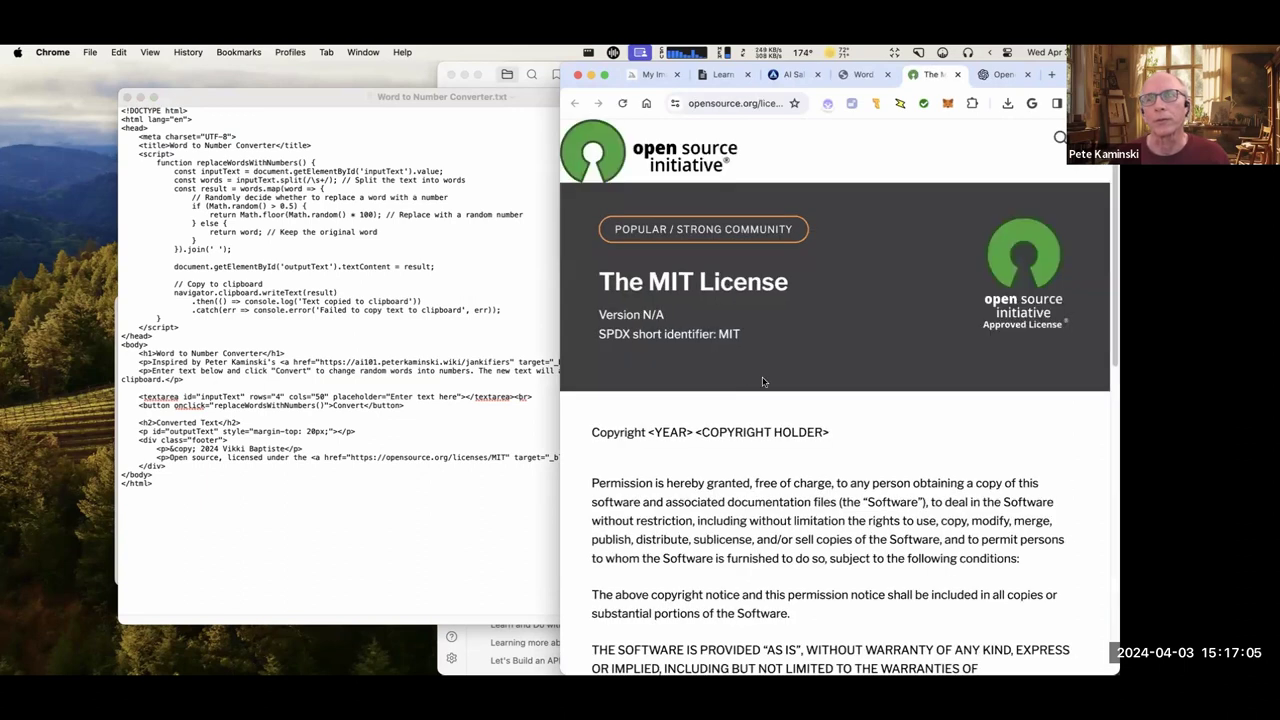
pyautogui.scroll(-5, 743, 373)
pyautogui.scroll(-1, 762, 376)
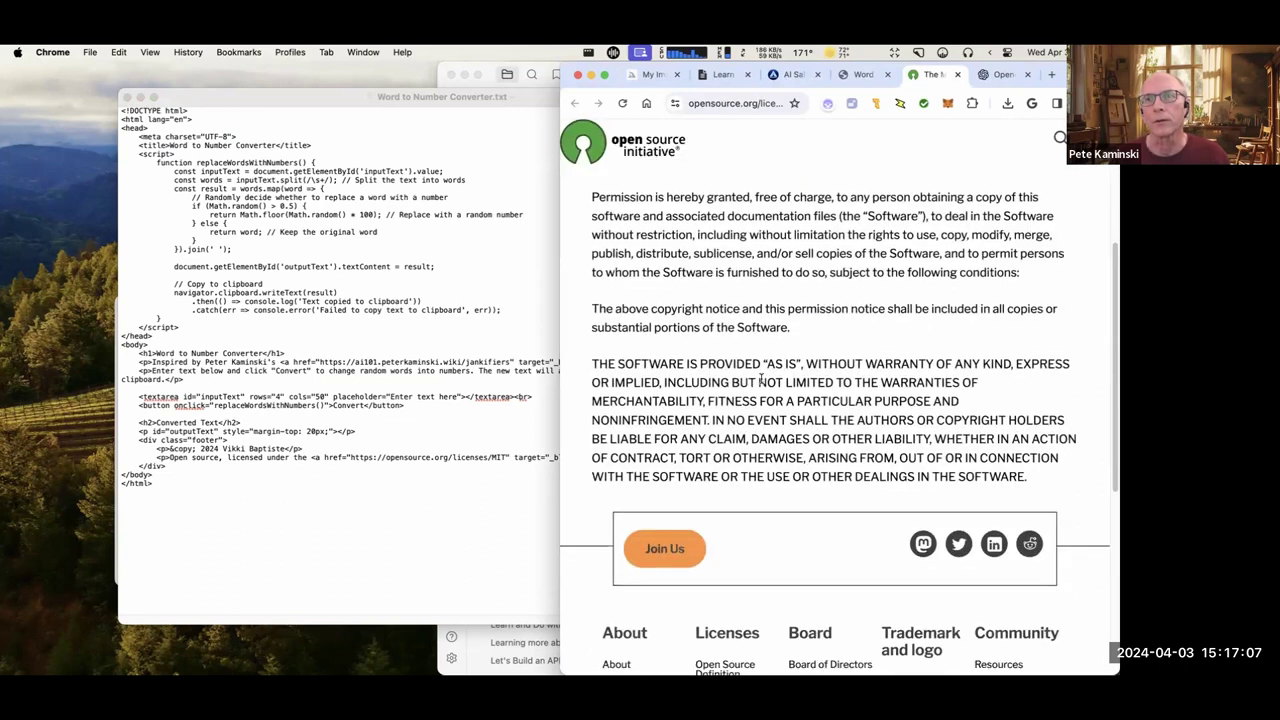
pyautogui.scroll(5, 760, 381)
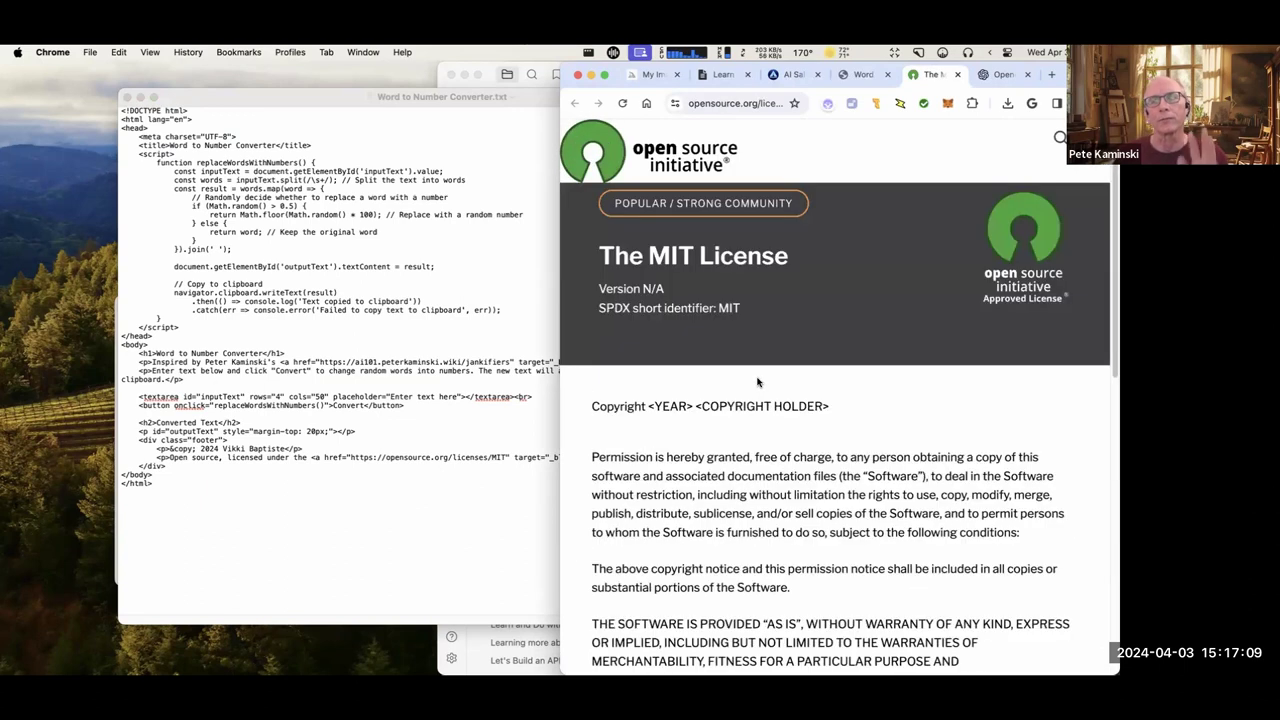
pyautogui.scroll(-2, 757, 382)
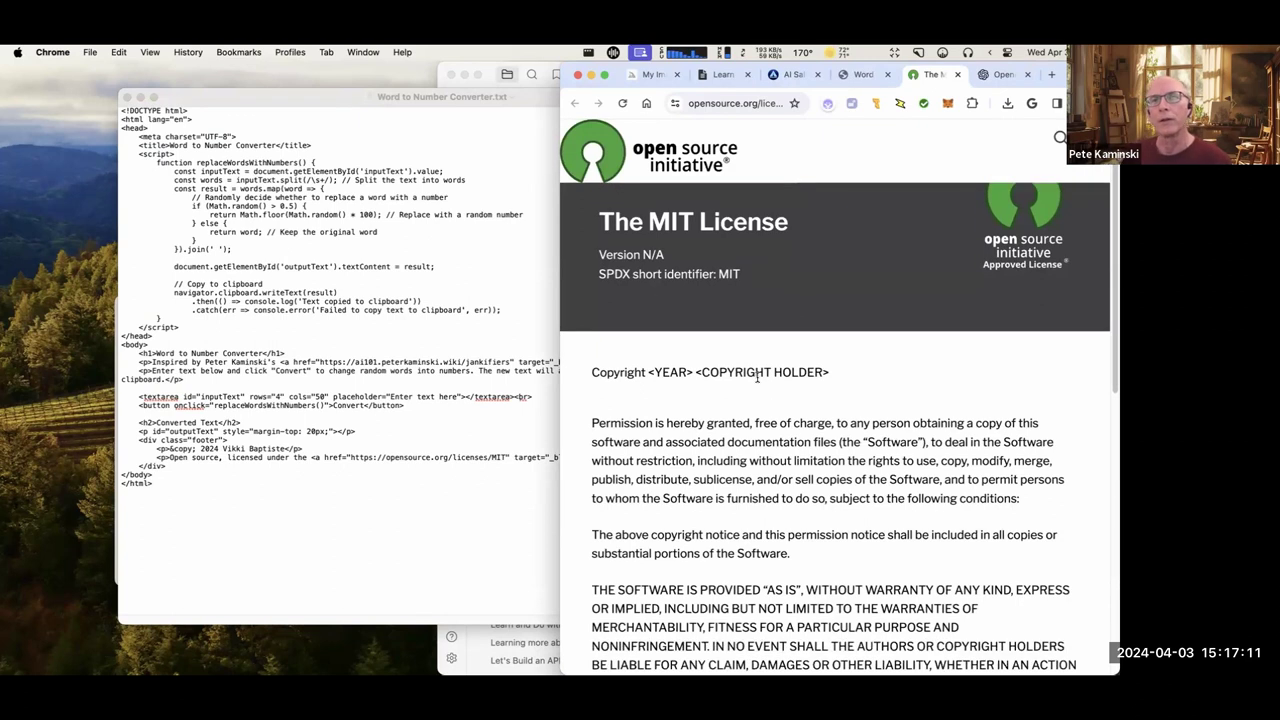
pyautogui.scroll(-4, 757, 382)
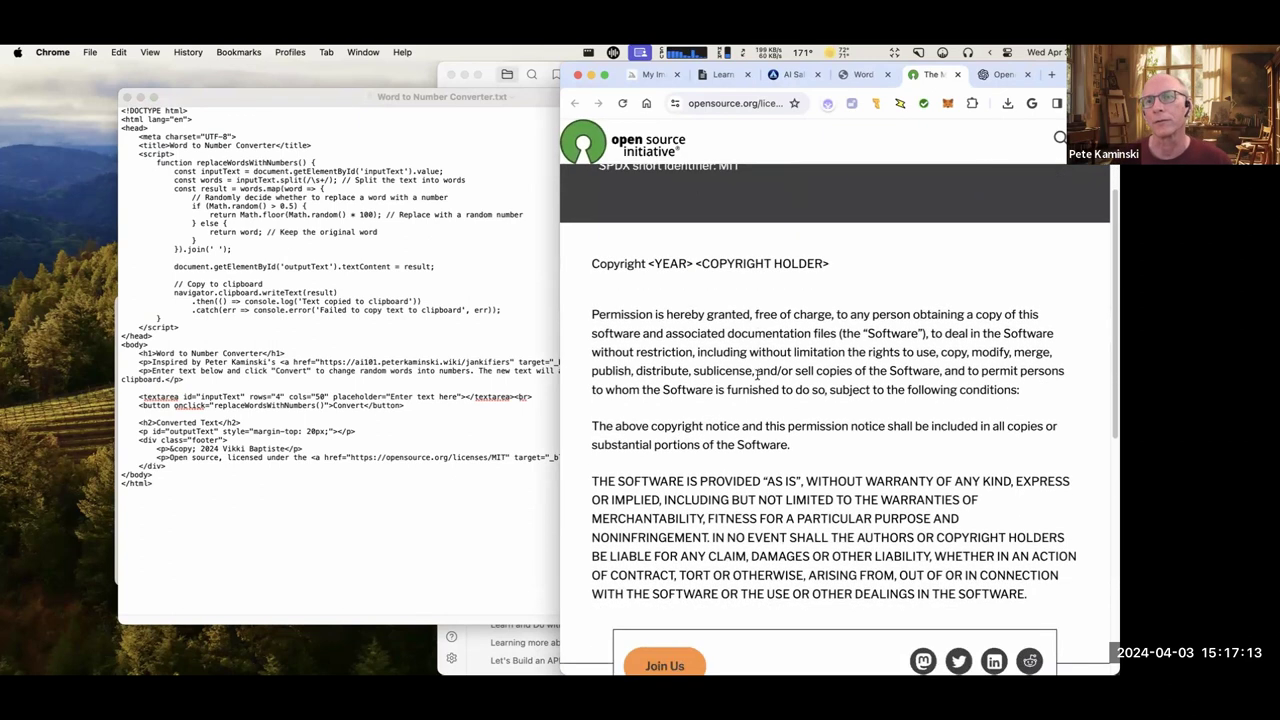
pyautogui.scroll(-1, 757, 375)
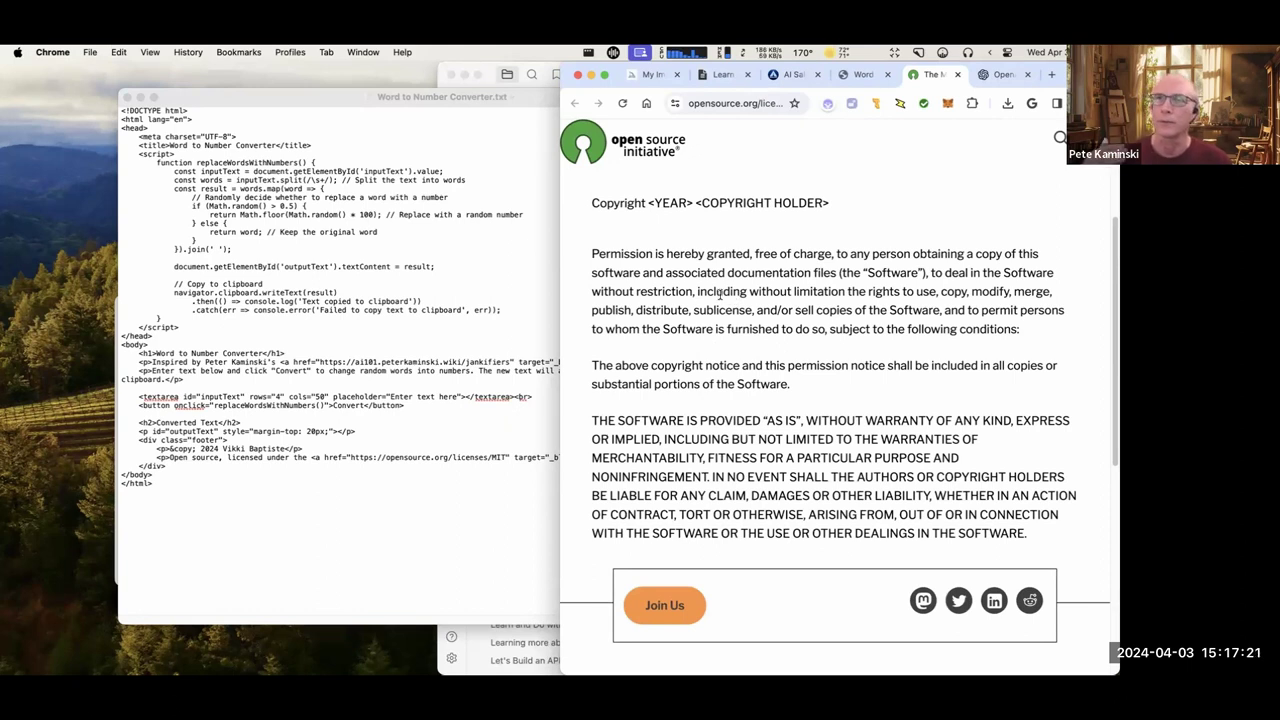
pyautogui.scroll(2, 720, 268)
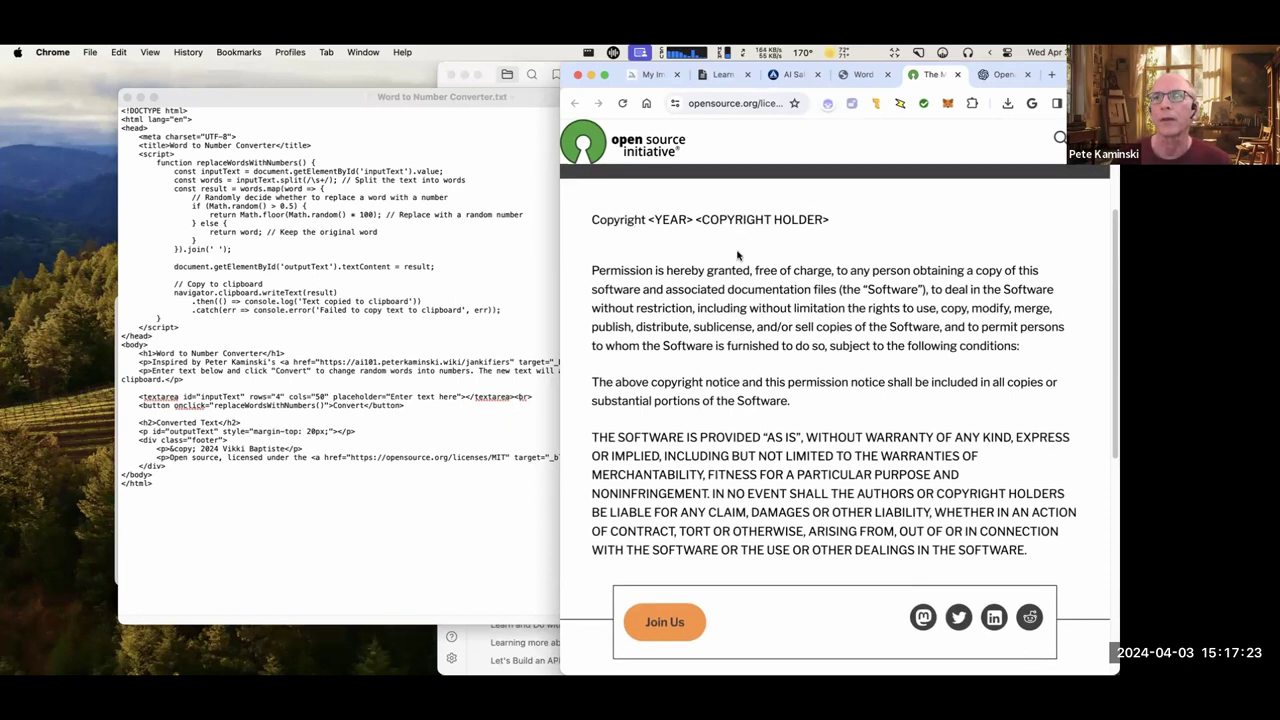
pyautogui.scroll(1, 737, 252)
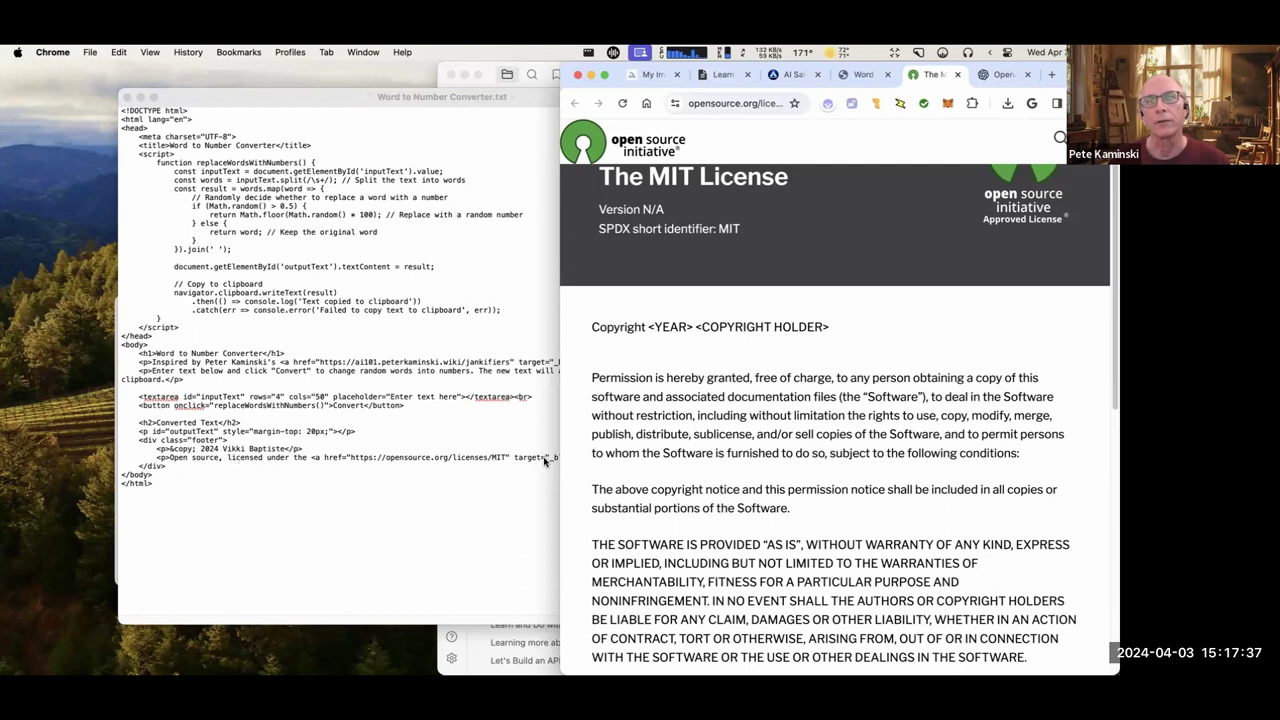
pyautogui.scroll(-2, 771, 405)
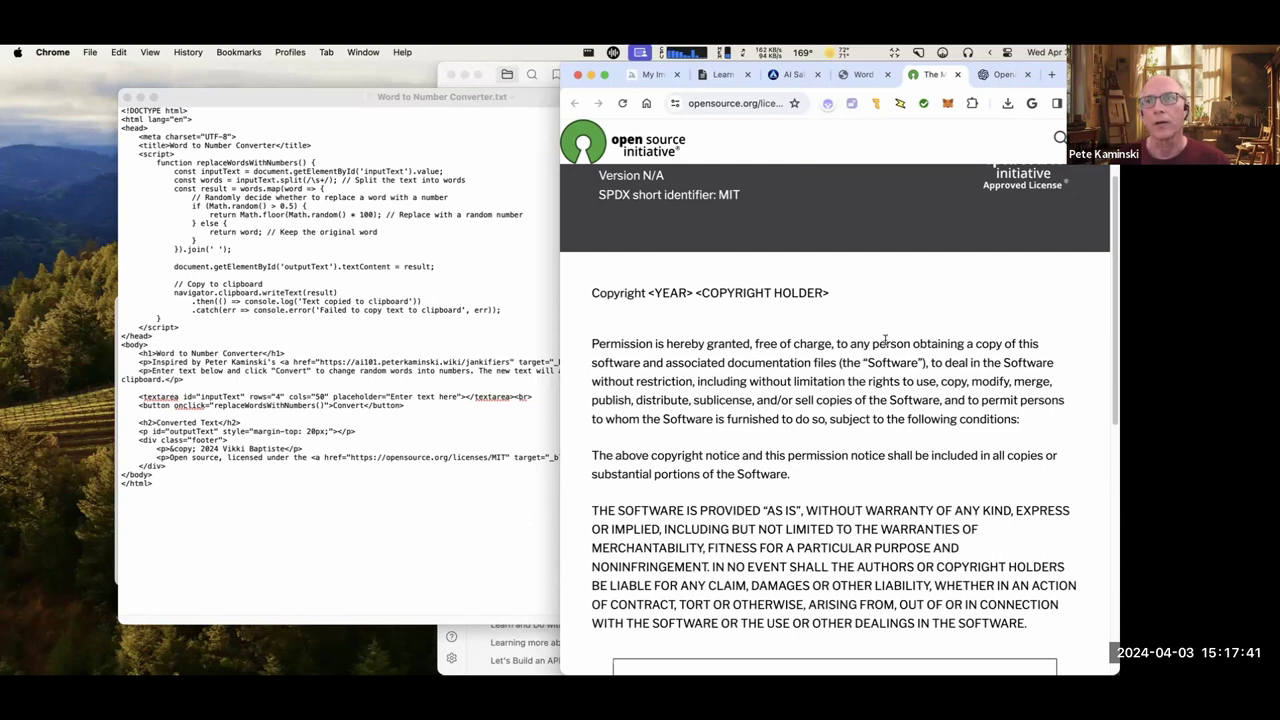
# Highlight the license's "obtaining a copy of" wording and its copyright notice condition, then compare them with the footer in the source code.
pyautogui.moveTo(910, 343); pyautogui.dragTo(1018, 343)
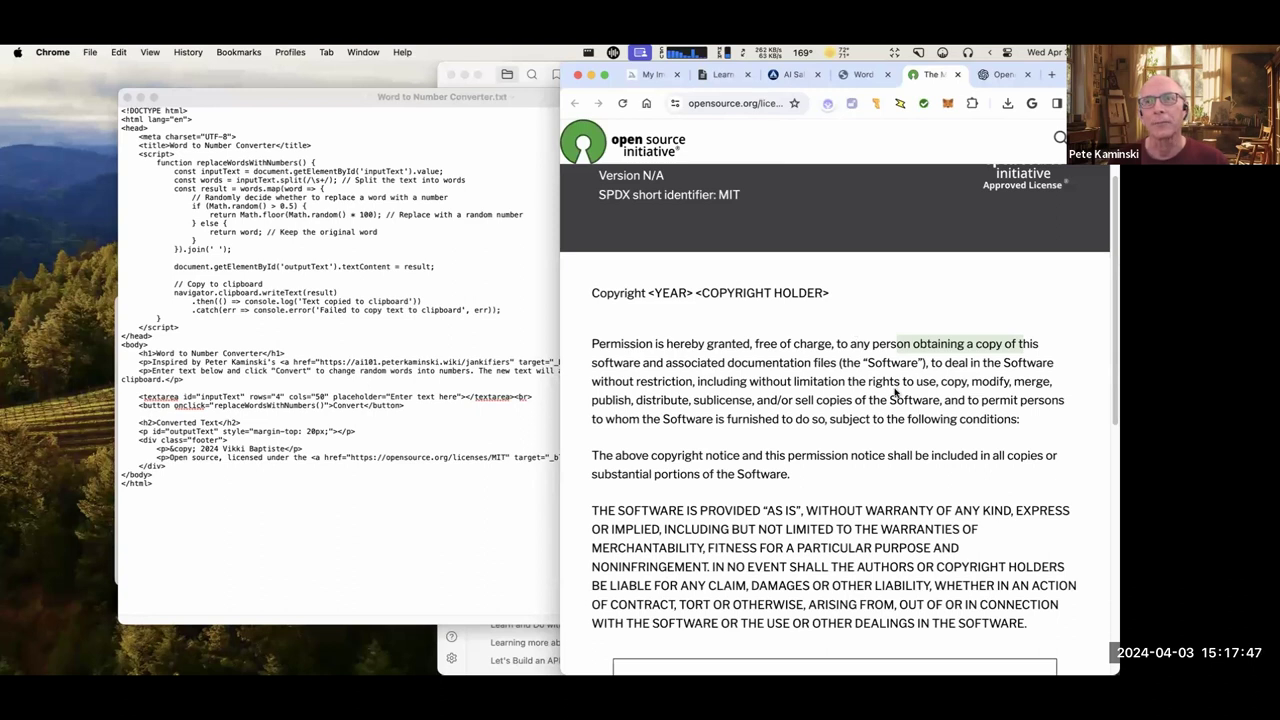
pyautogui.scroll(-1, 895, 392)
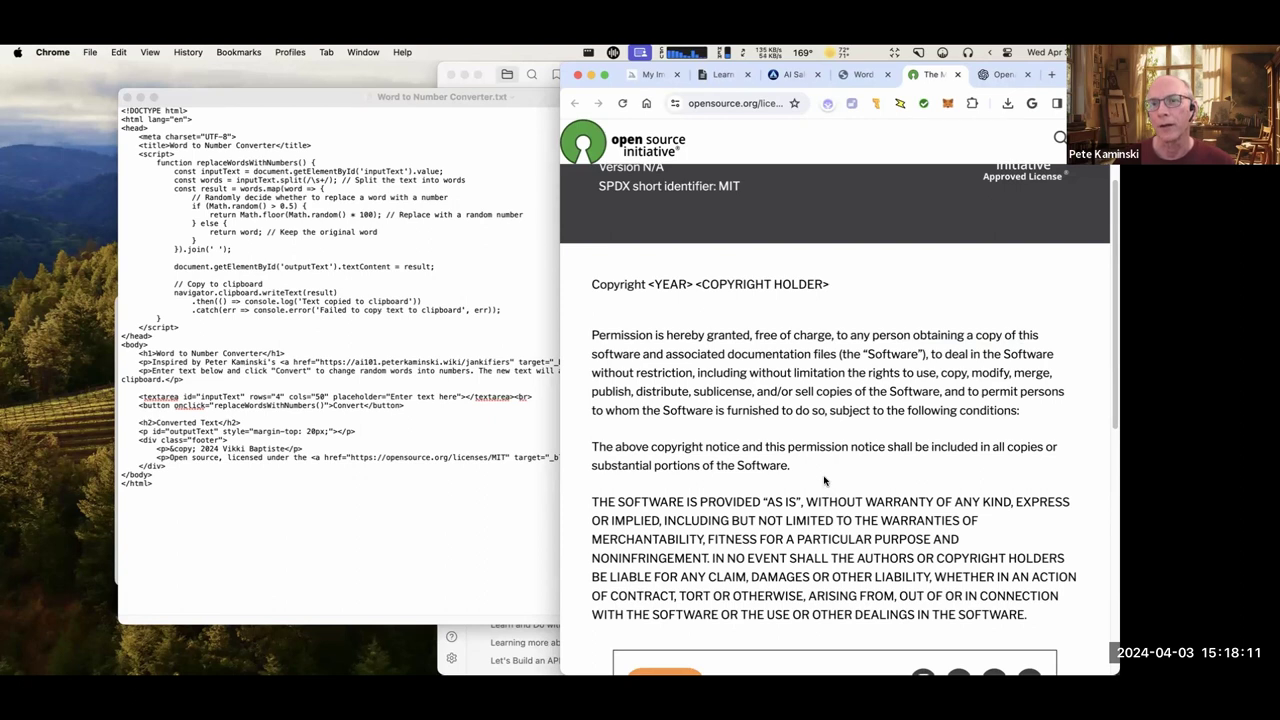
pyautogui.moveTo(776, 465); pyautogui.dragTo(671, 458)
pyautogui.tripleClick(671, 458)
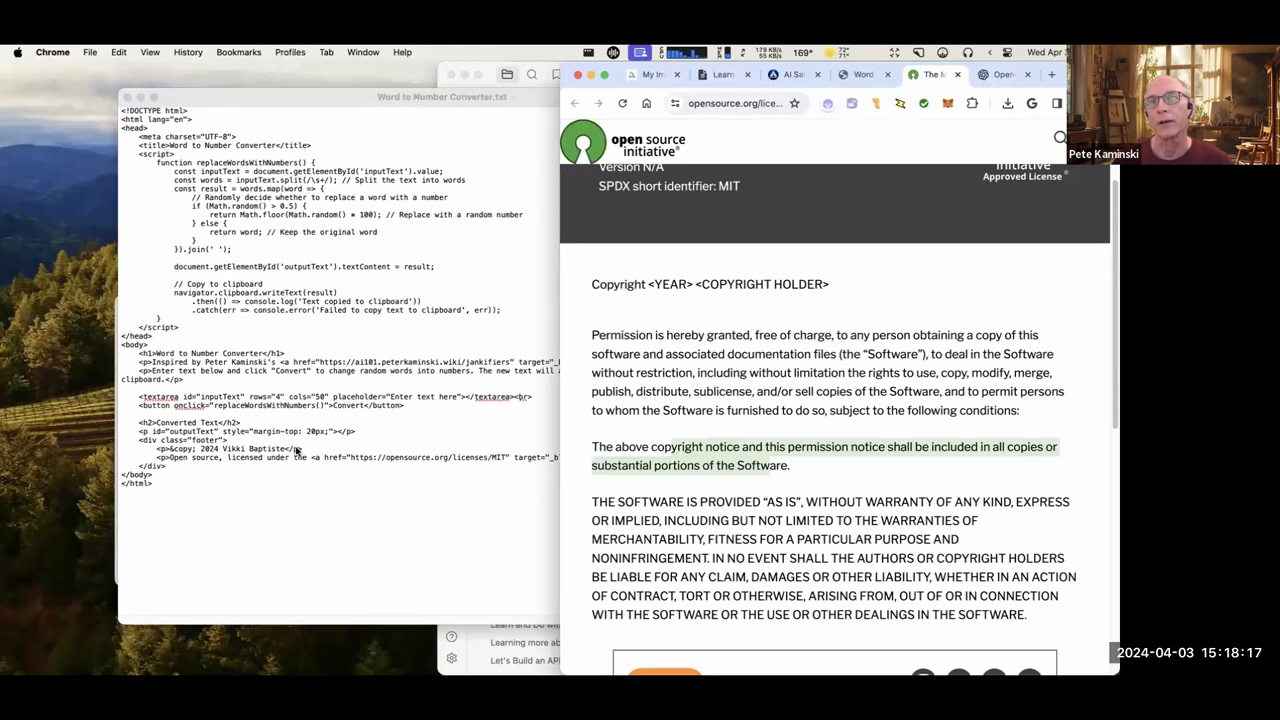
pyautogui.click(330, 490)
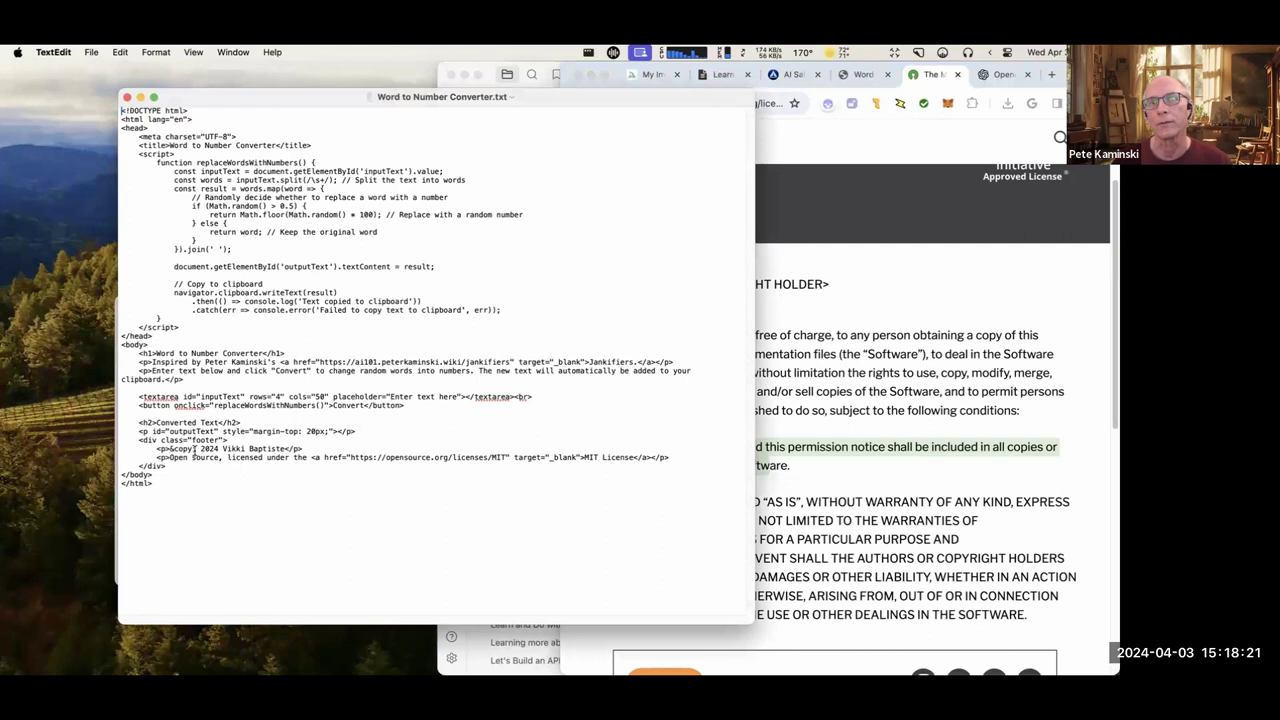
# Detach the MIT License tab into its own window beside the converter page and bring its permission text into view.
pyautogui.click(898, 132)
pyautogui.moveTo(920, 80); pyautogui.dragTo(270, 100)
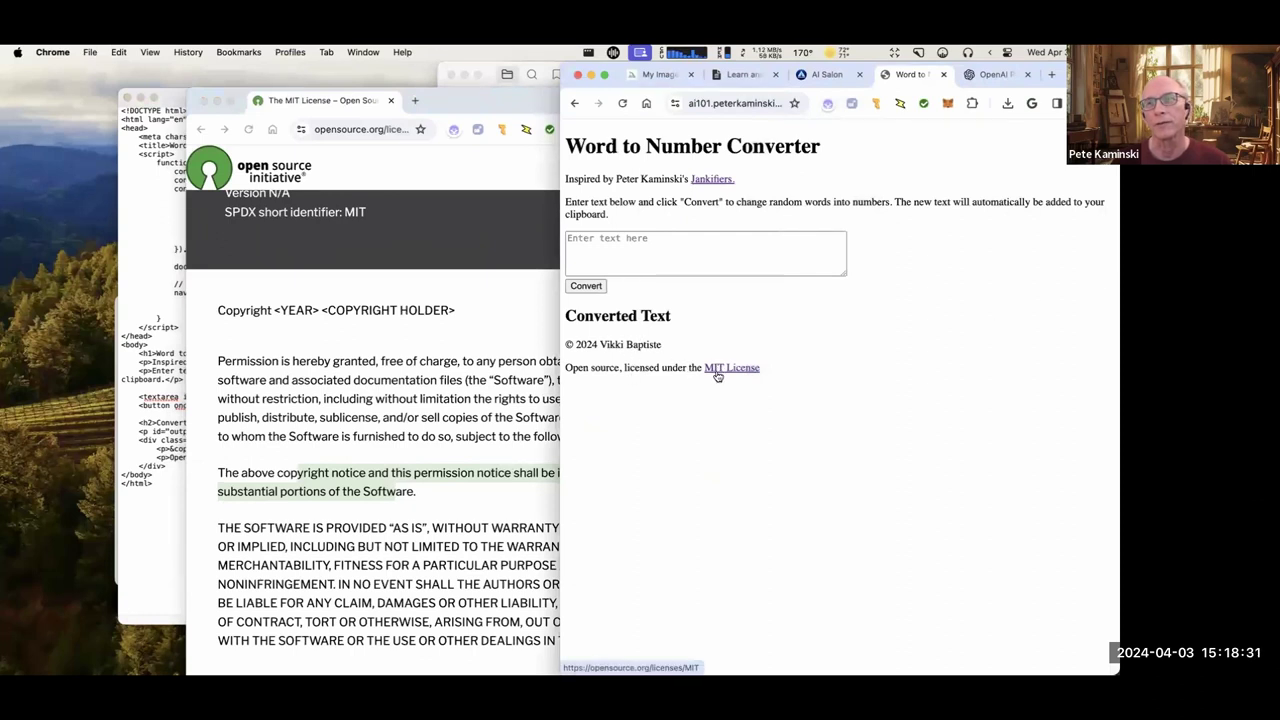
pyautogui.scroll(-3, 368, 399)
pyautogui.click(480, 428)
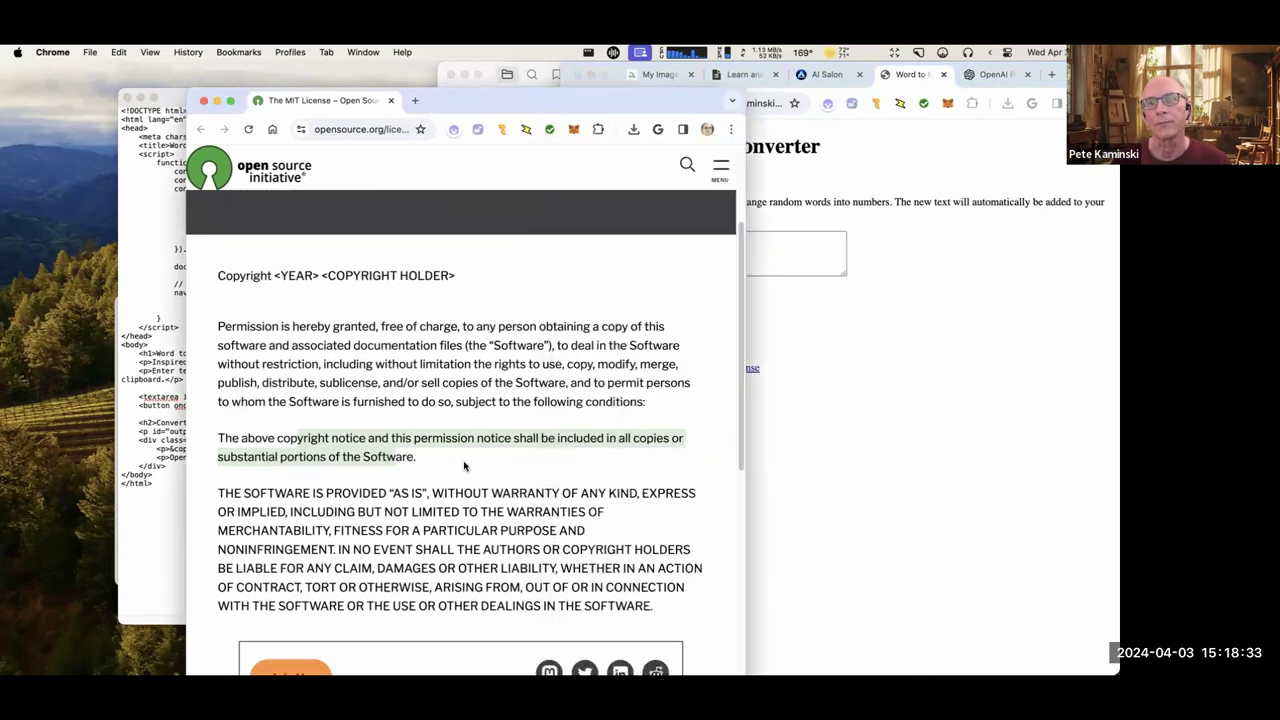
pyautogui.scroll(-1, 491, 428)
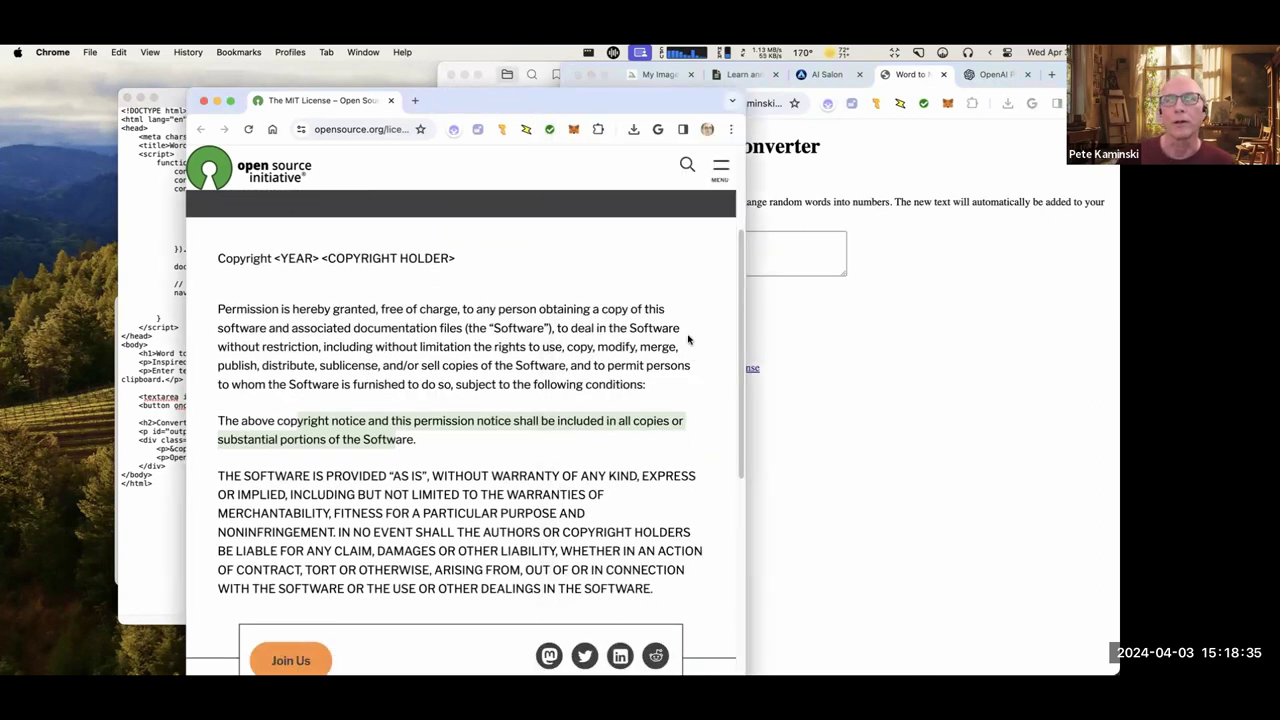
# Check the license line on the converter page, then return to the MIT License window and reposition it slightly higher.
pyautogui.click(830, 370)
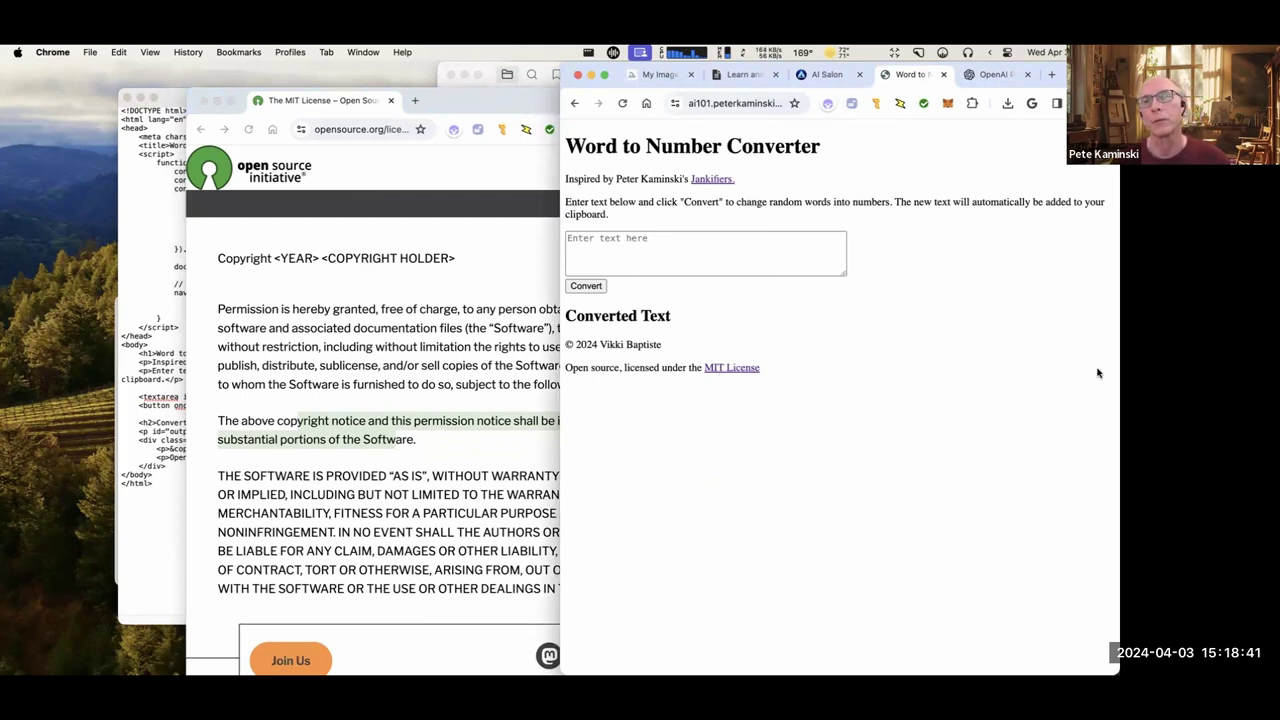
pyautogui.click(479, 475)
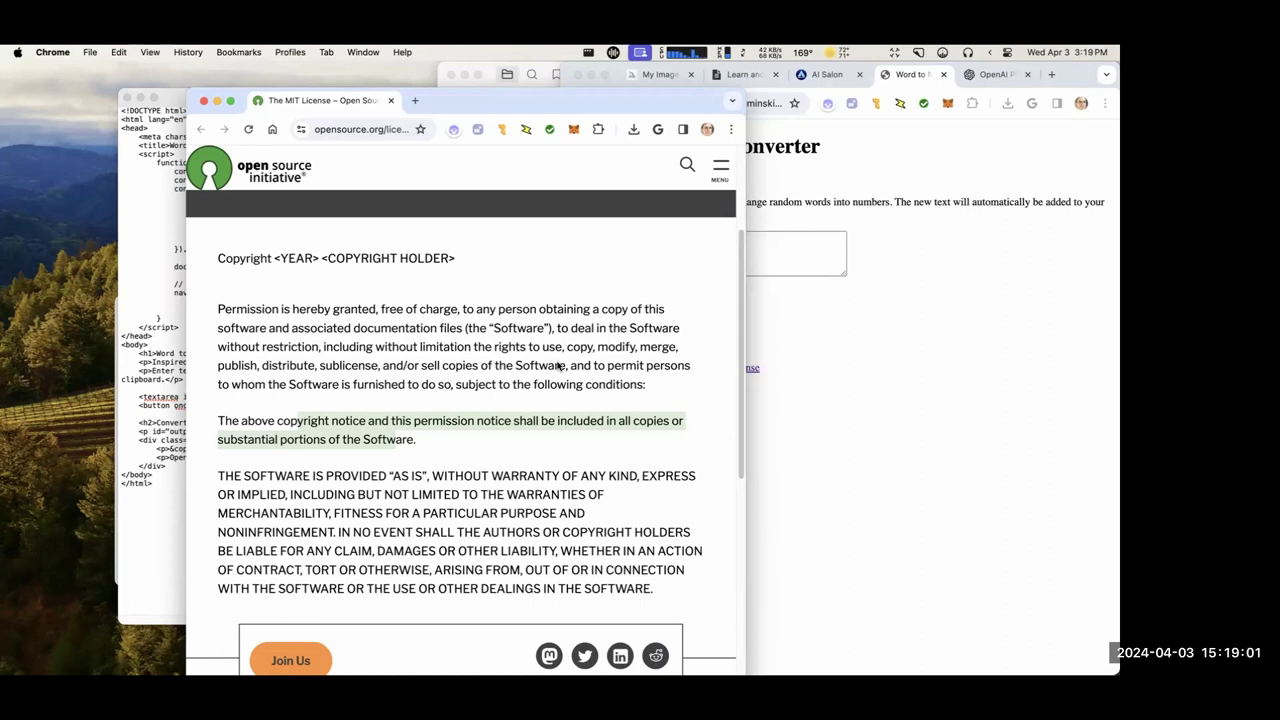
pyautogui.moveTo(496, 103); pyautogui.dragTo(530, 77)
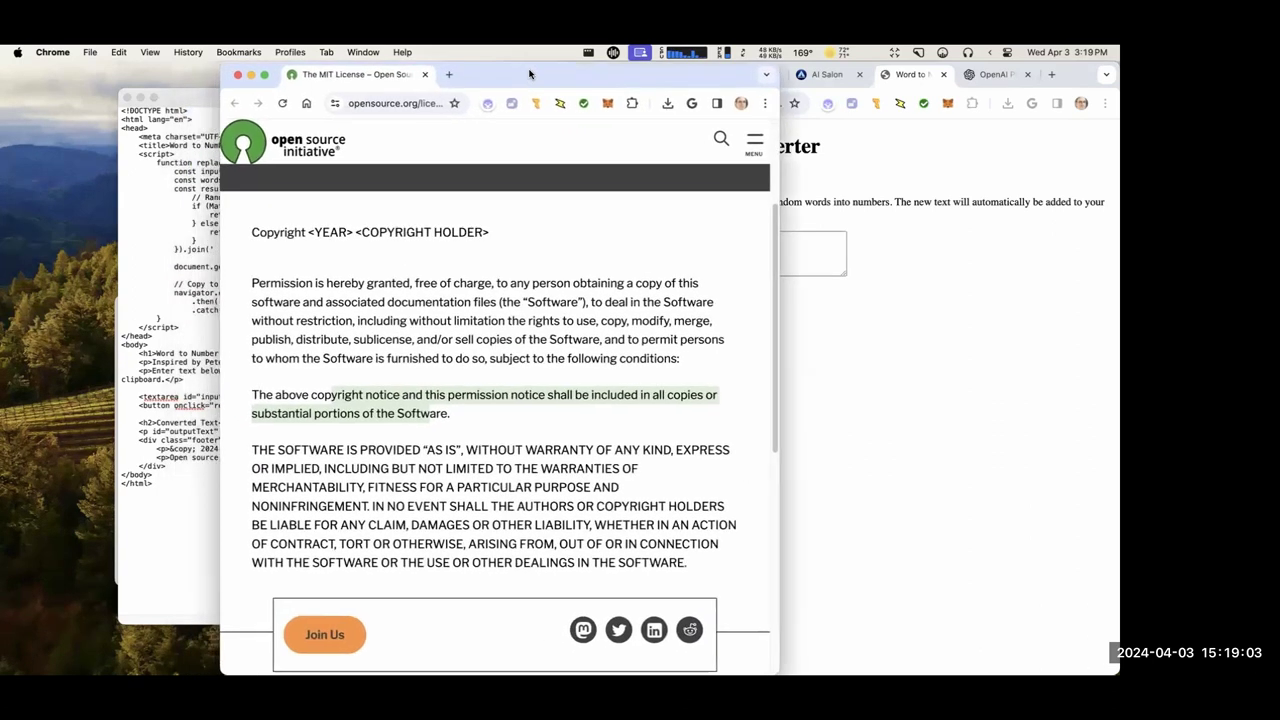
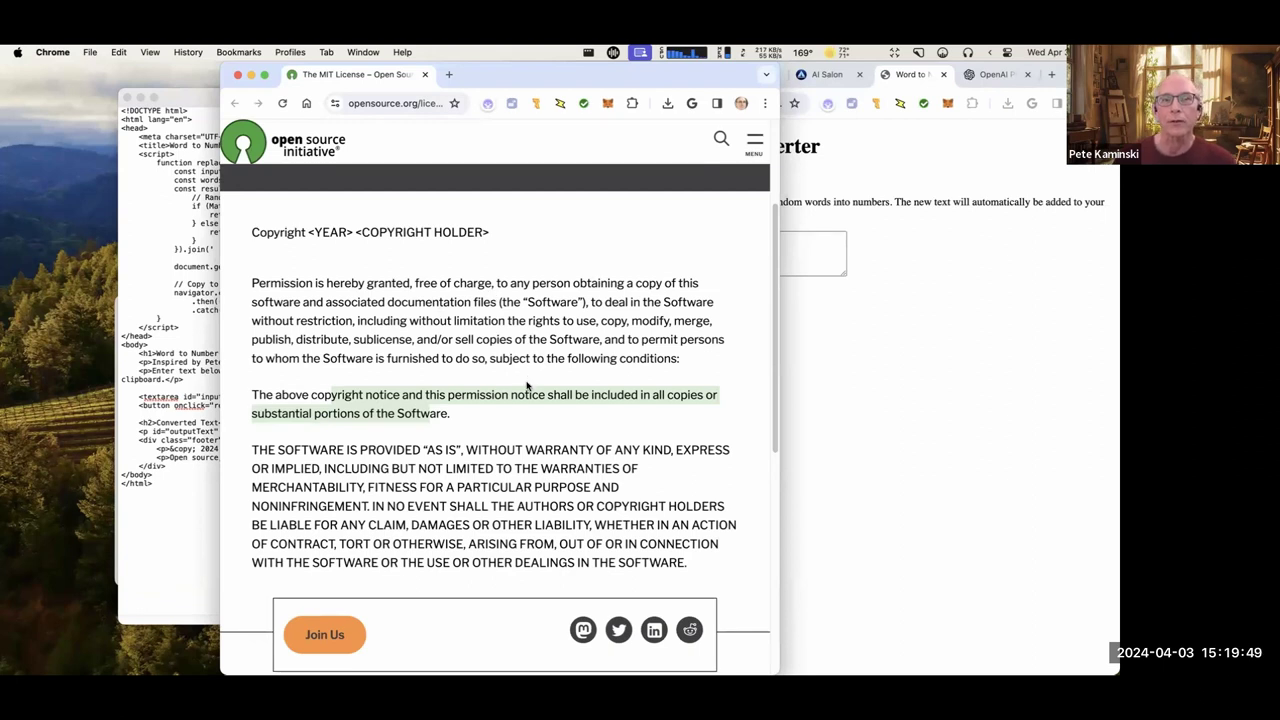
# Return to the TextEdit source window and highlight the code from the "const result" line to the clipboard.writeText call.
pyautogui.click(178, 258)
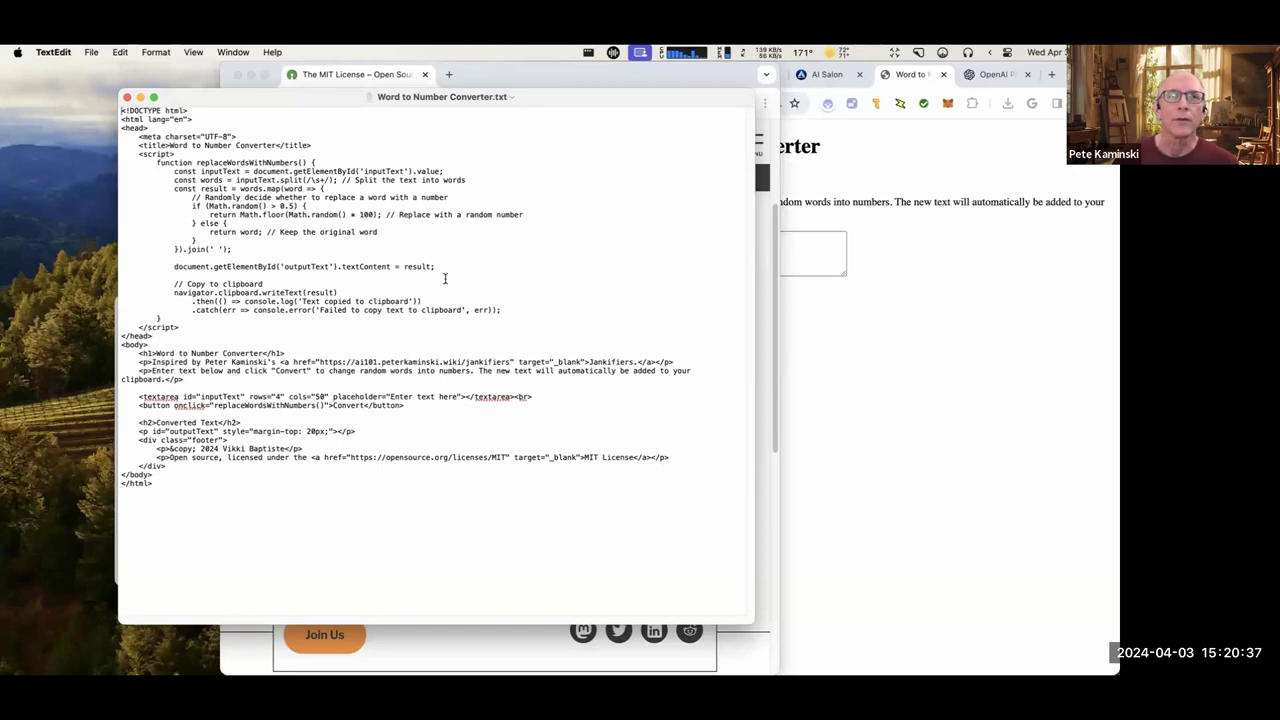
pyautogui.moveTo(445, 294); pyautogui.dragTo(135, 185)
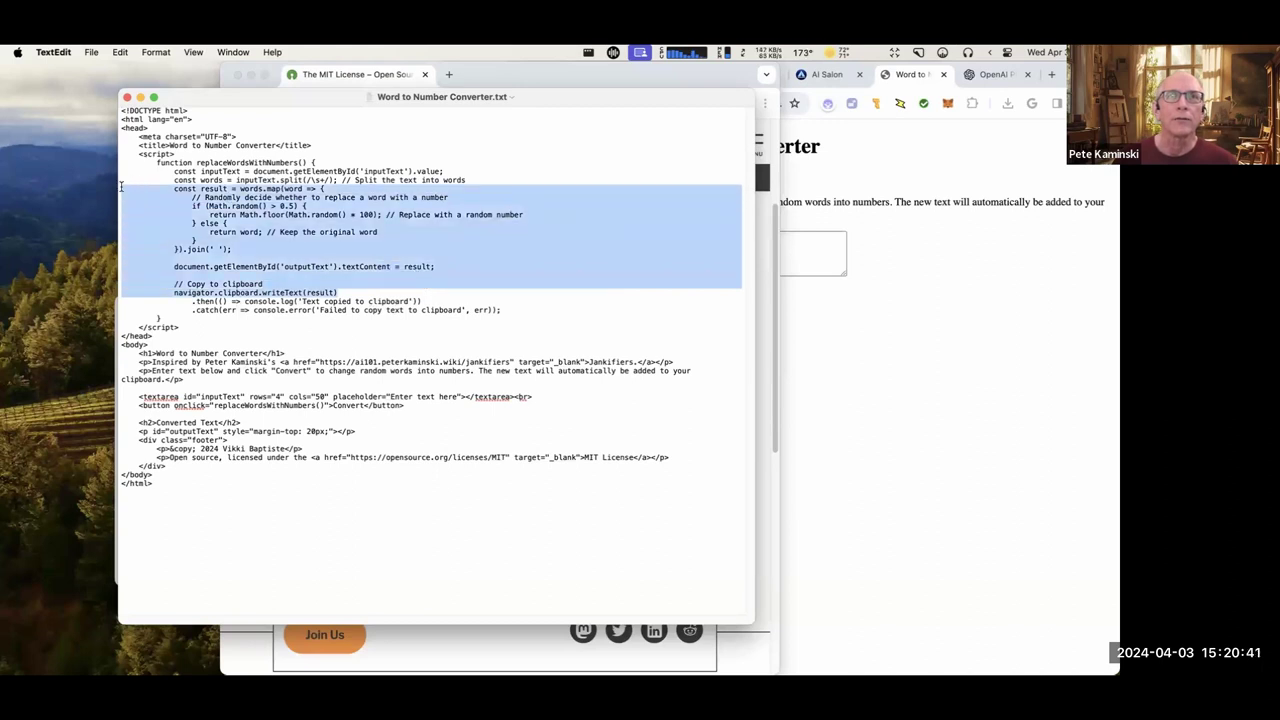
pyautogui.click(279, 220)
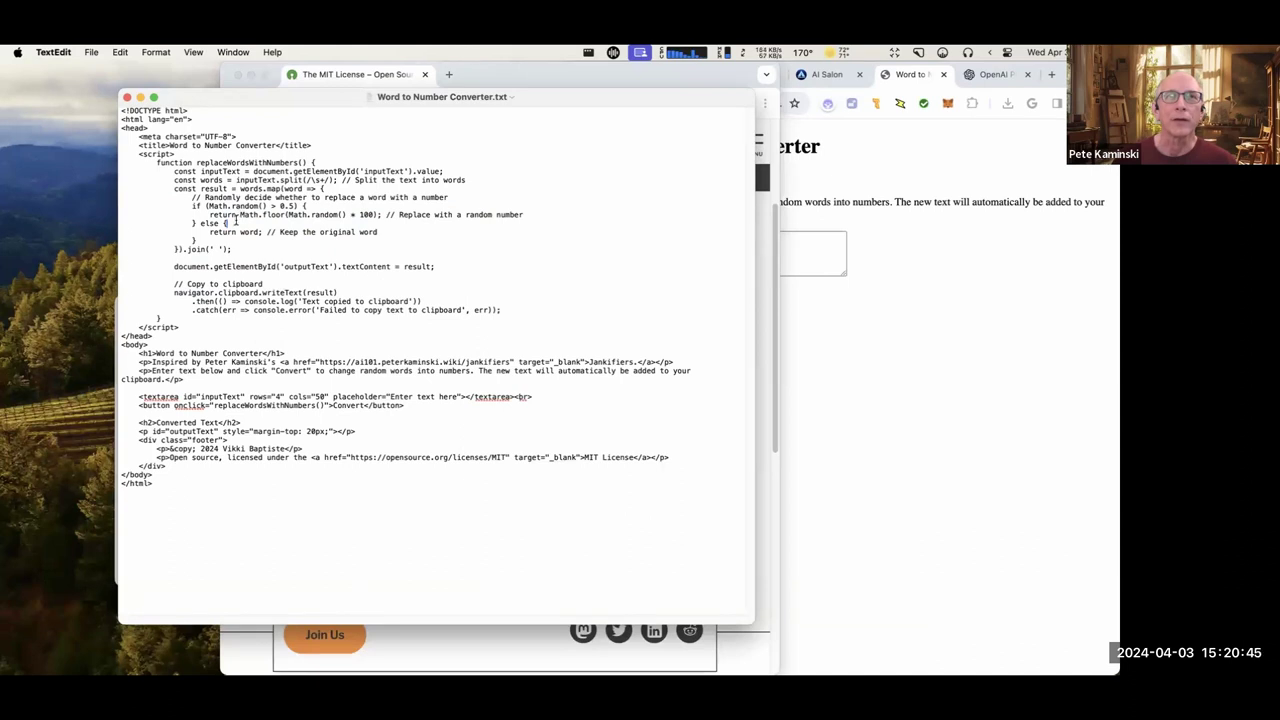
# Highlight the if/else block in the source code, then the comment "Randomly decide whether to replace a word with a number".
pyautogui.moveTo(256, 240); pyautogui.dragTo(134, 202)
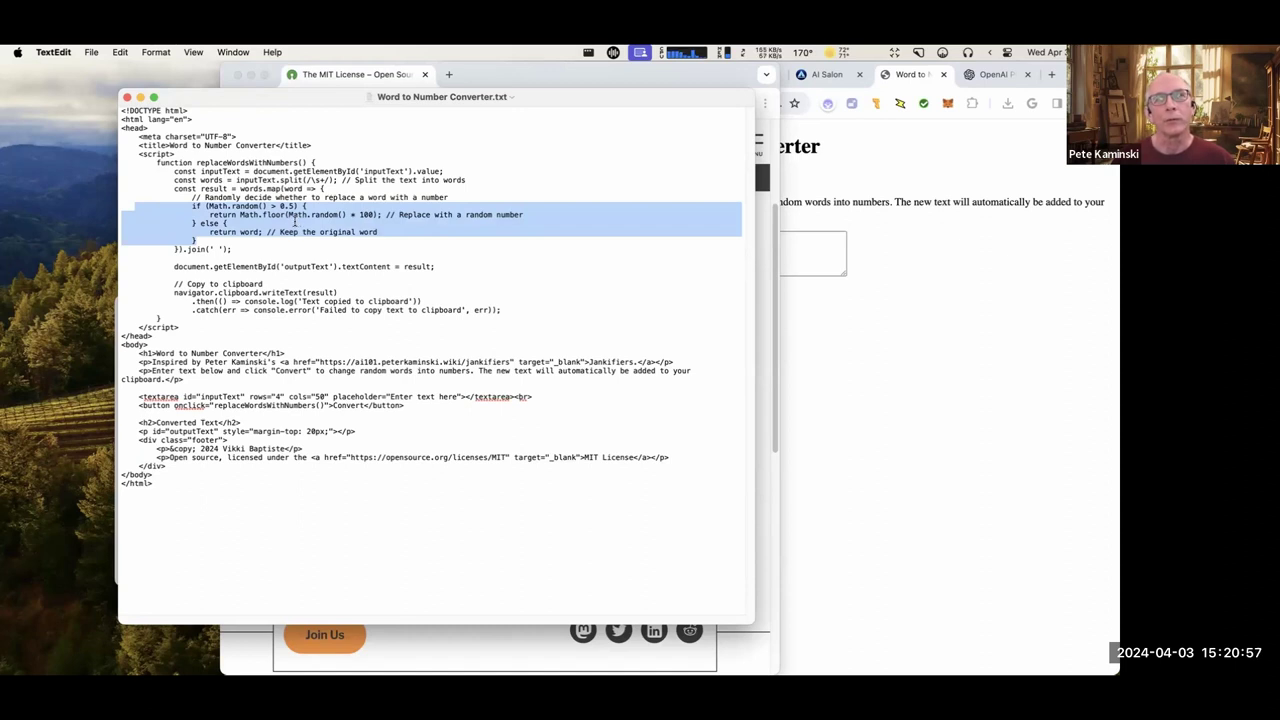
pyautogui.click(233, 195)
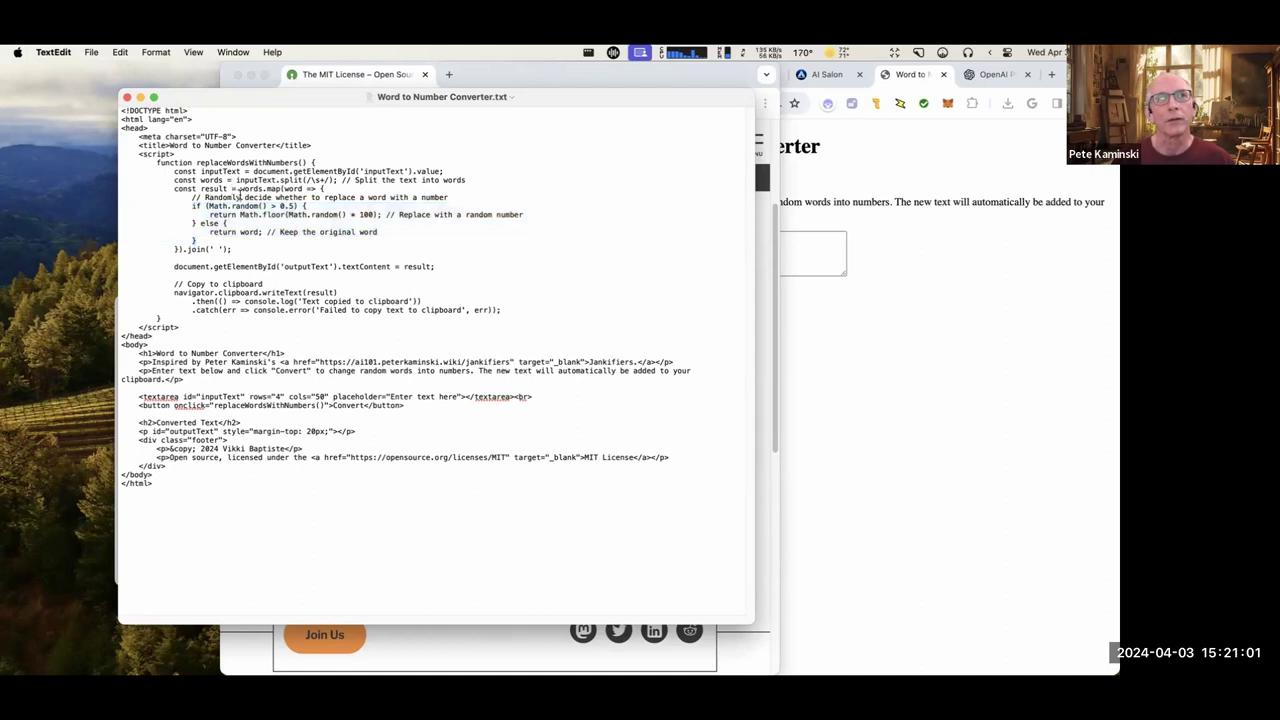
pyautogui.moveTo(207, 197); pyautogui.dragTo(445, 197)
pyautogui.click(283, 189)
pyautogui.moveTo(244, 197); pyautogui.dragTo(350, 193)
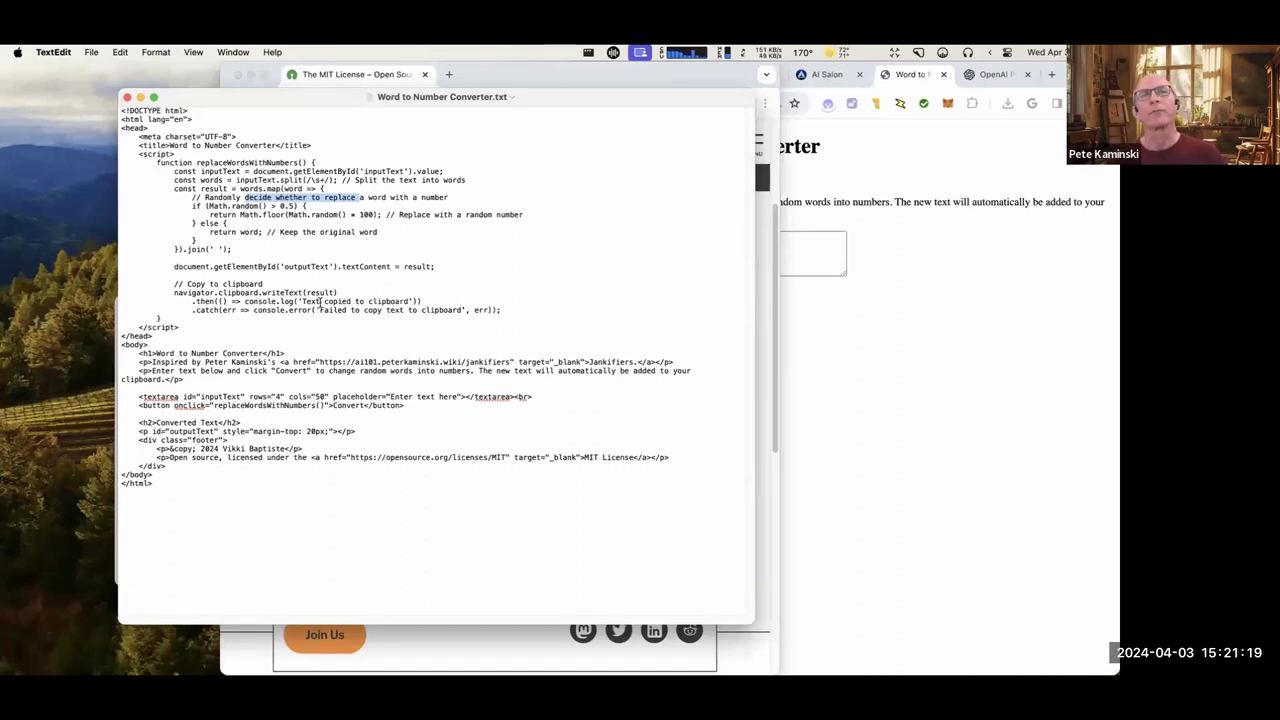
# Open the Midjourney image archive in a new browser window and widen that window to show more of the gallery.
pyautogui.click(652, 80)
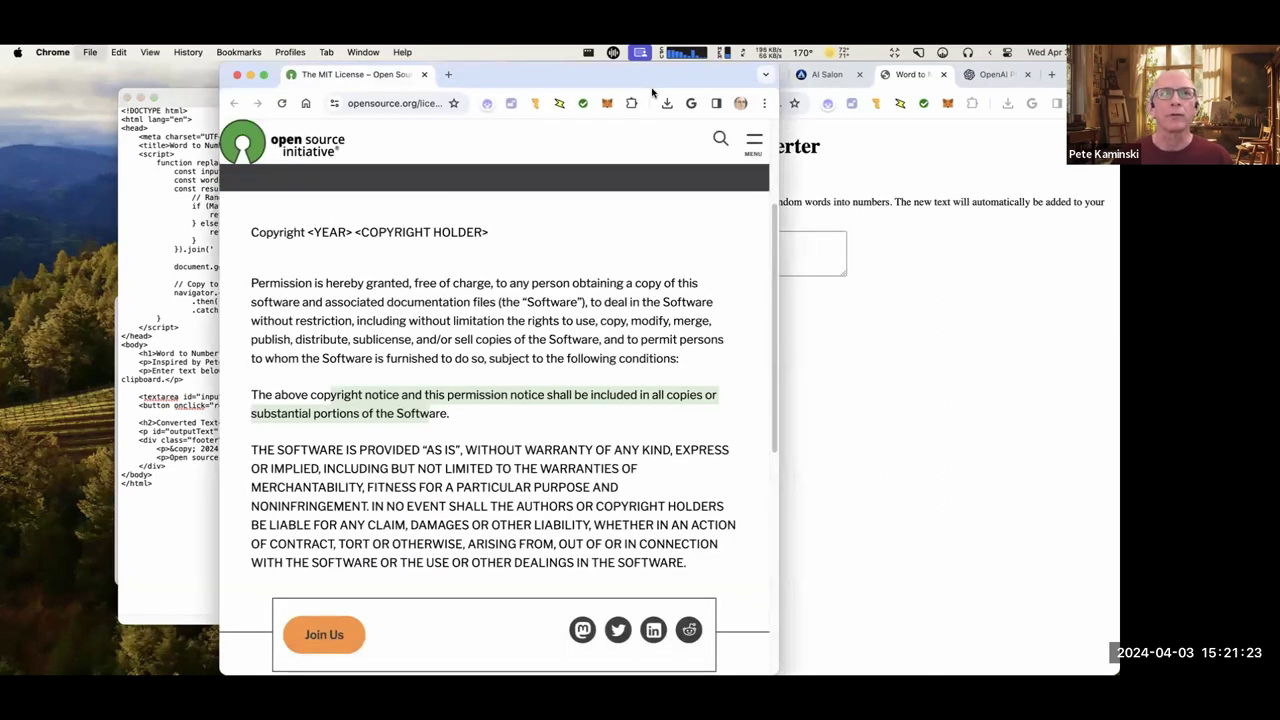
pyautogui.press('super+n')
pyautogui.write('mid')
pyautogui.press('Return')
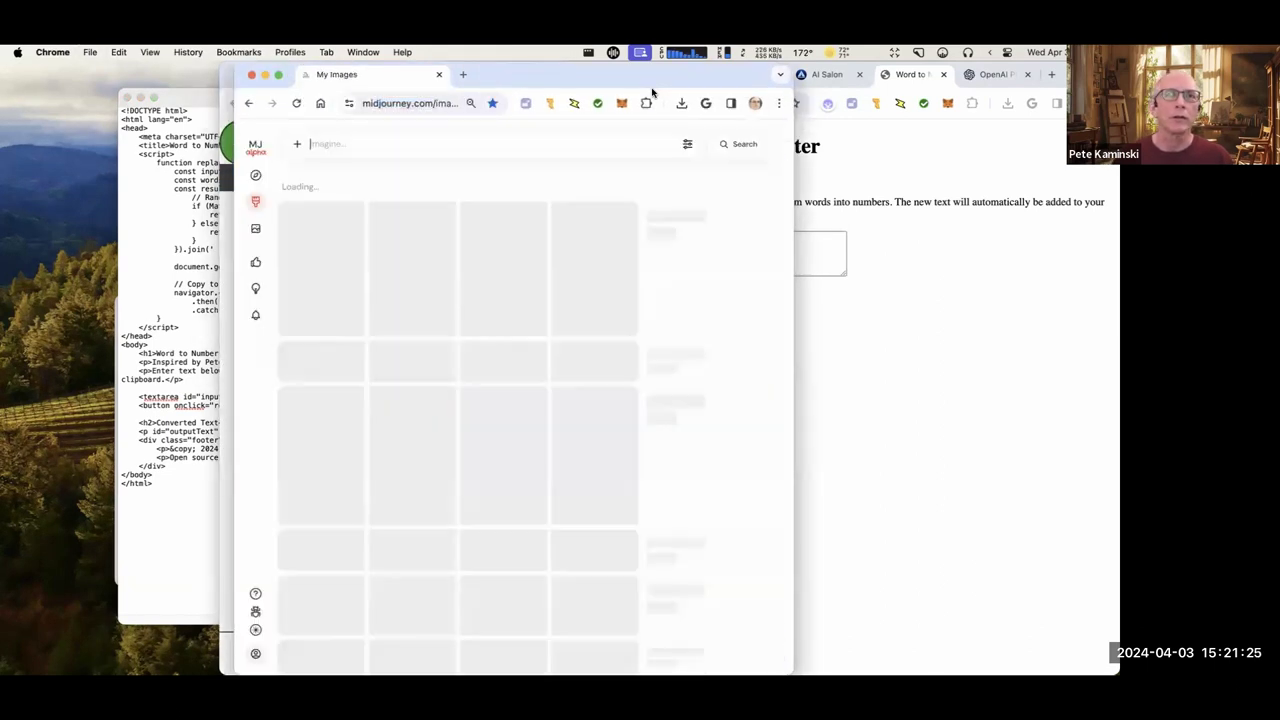
pyautogui.moveTo(240, 225); pyautogui.dragTo(4, 226)
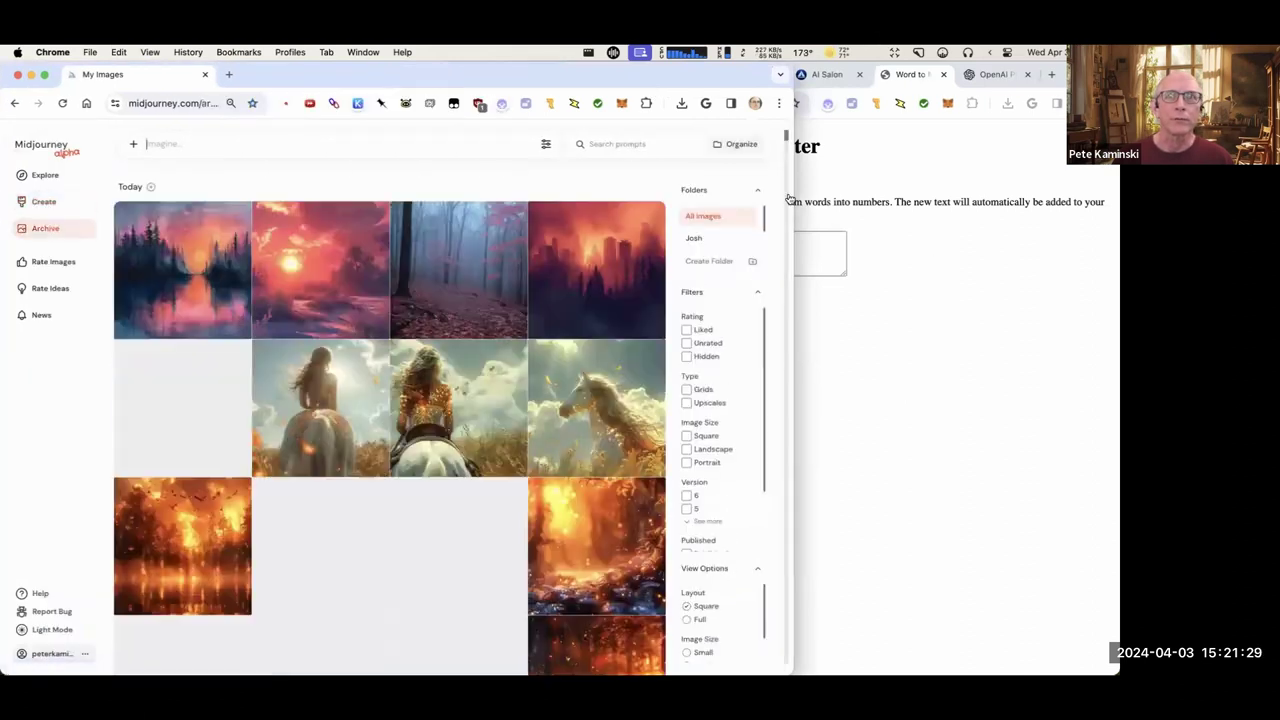
pyautogui.moveTo(795, 188); pyautogui.dragTo(955, 190)
# Browse far down through the Midjourney image archive and open the image of the caped, armoured superhero above a city street.
pyautogui.scroll(-10, 757, 415)
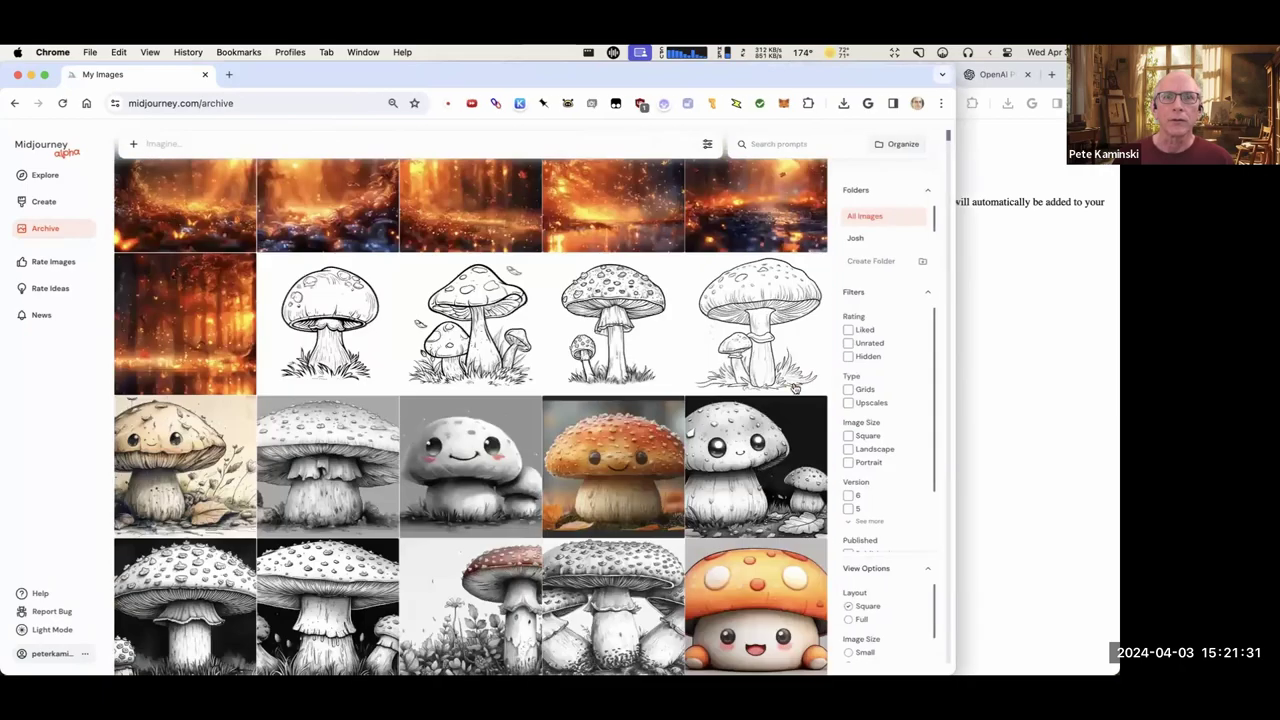
pyautogui.scroll(-10, 757, 415)
pyautogui.scroll(-5, 737, 419)
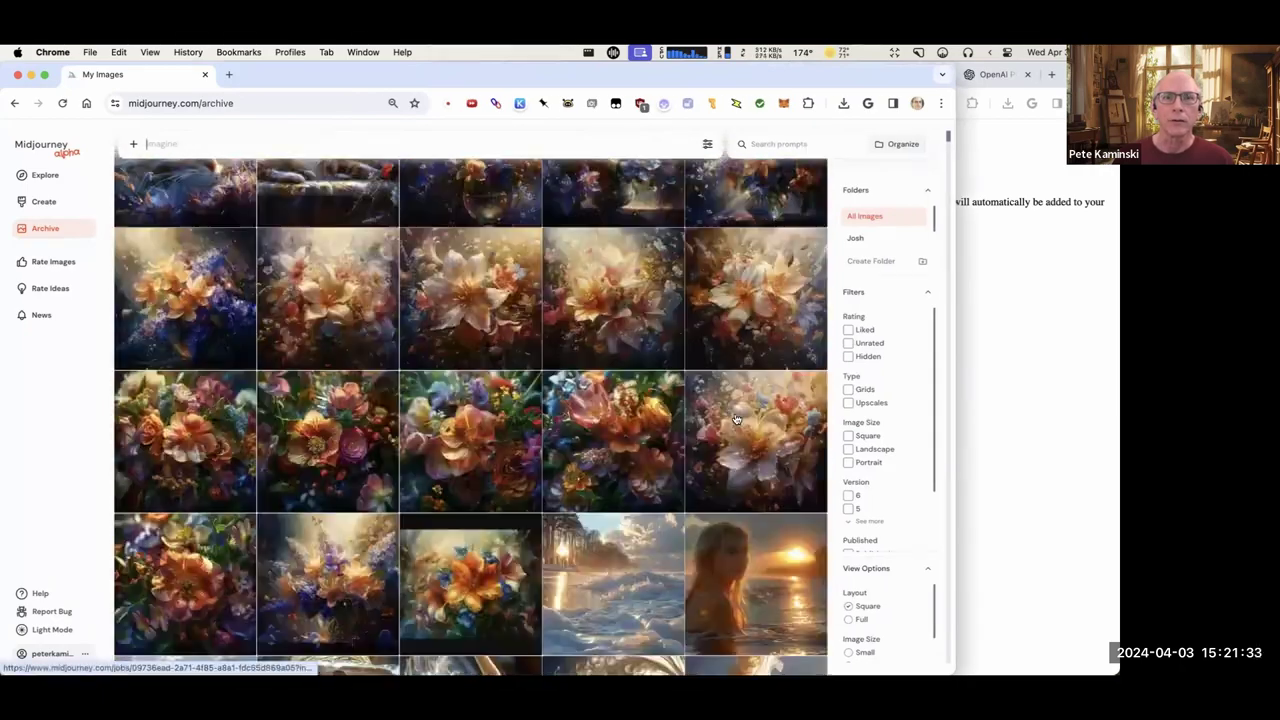
pyautogui.scroll(-5, 717, 421)
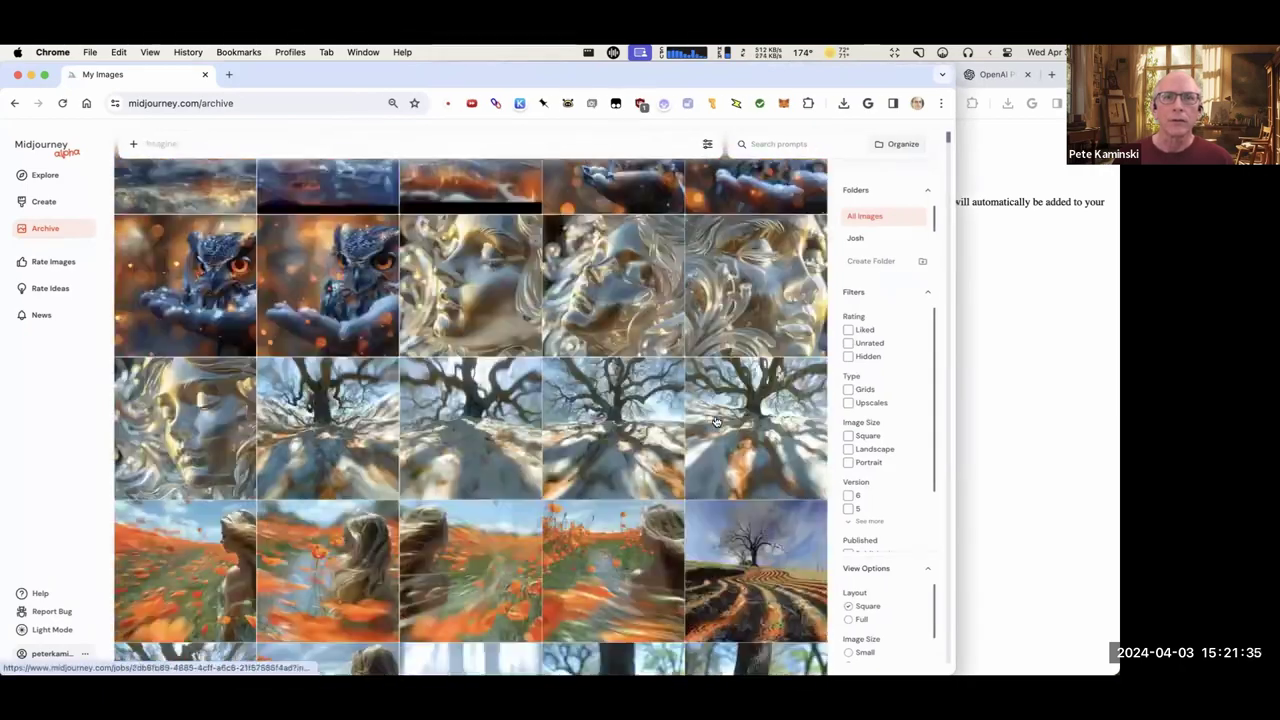
pyautogui.scroll(-20, 716, 421)
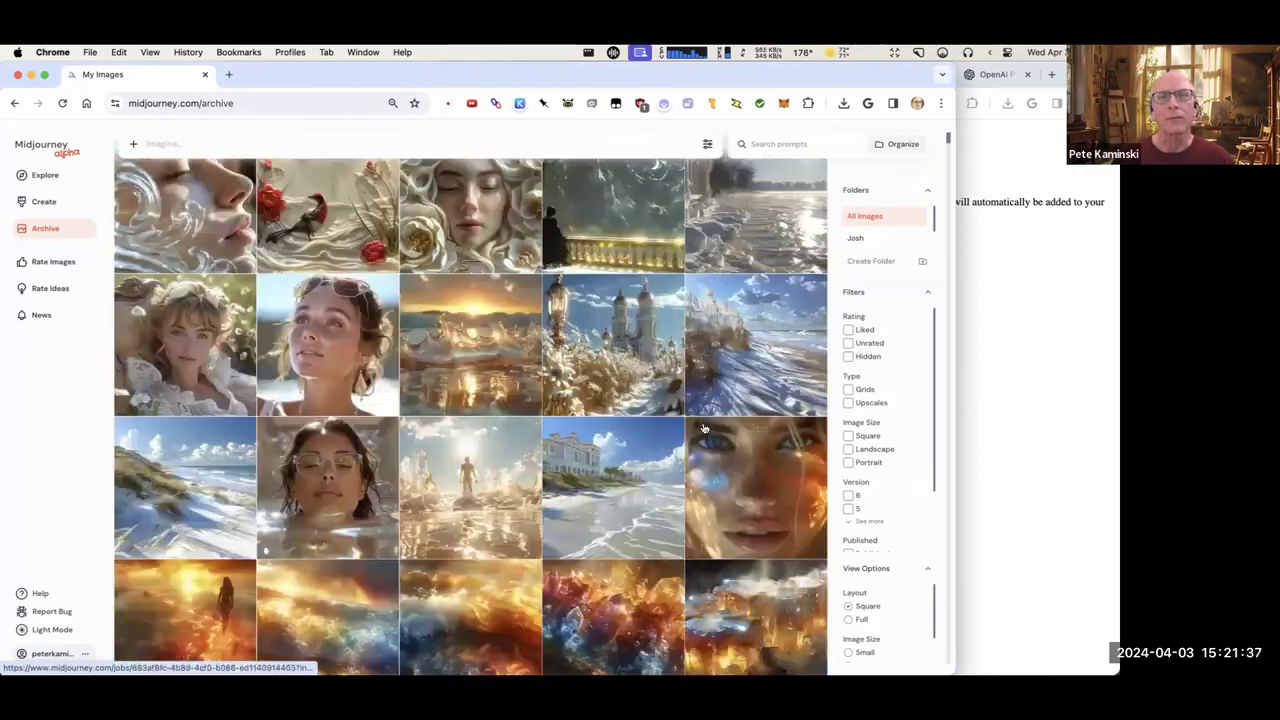
pyautogui.scroll(-20, 703, 430)
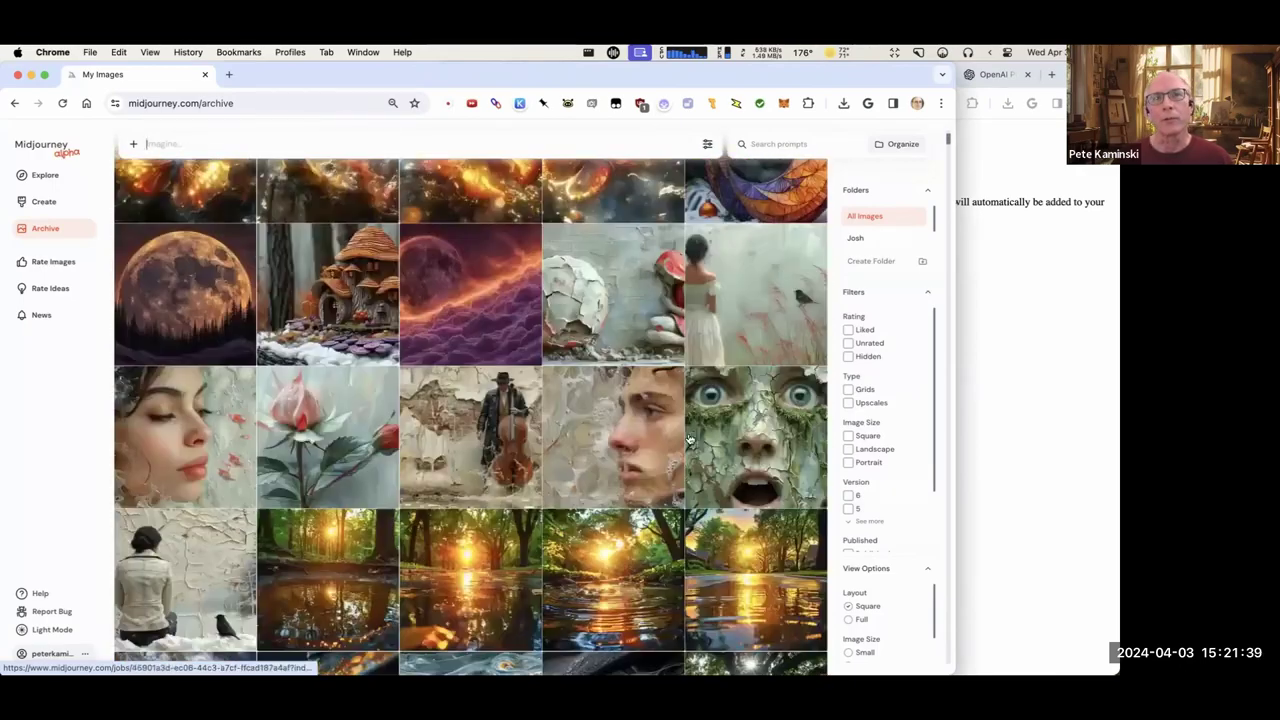
pyautogui.scroll(-15, 688, 439)
pyautogui.scroll(-10, 688, 442)
pyautogui.scroll(-15, 686, 442)
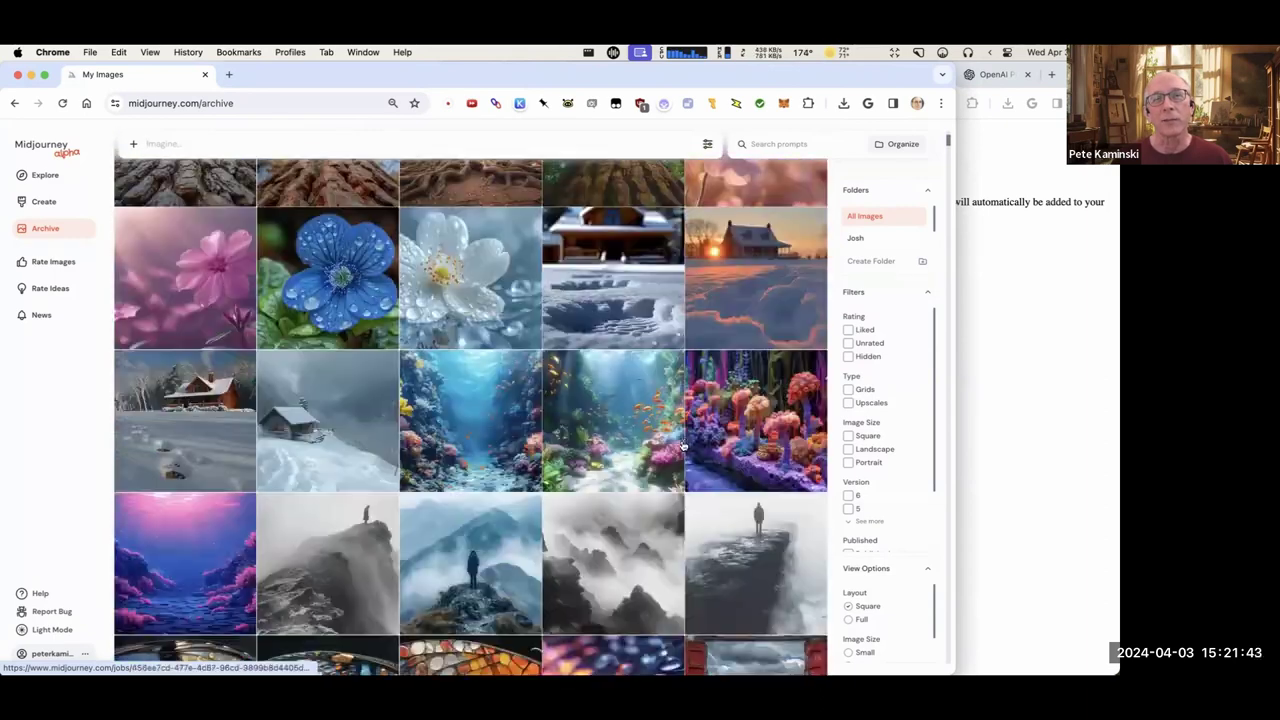
pyautogui.scroll(-5, 681, 447)
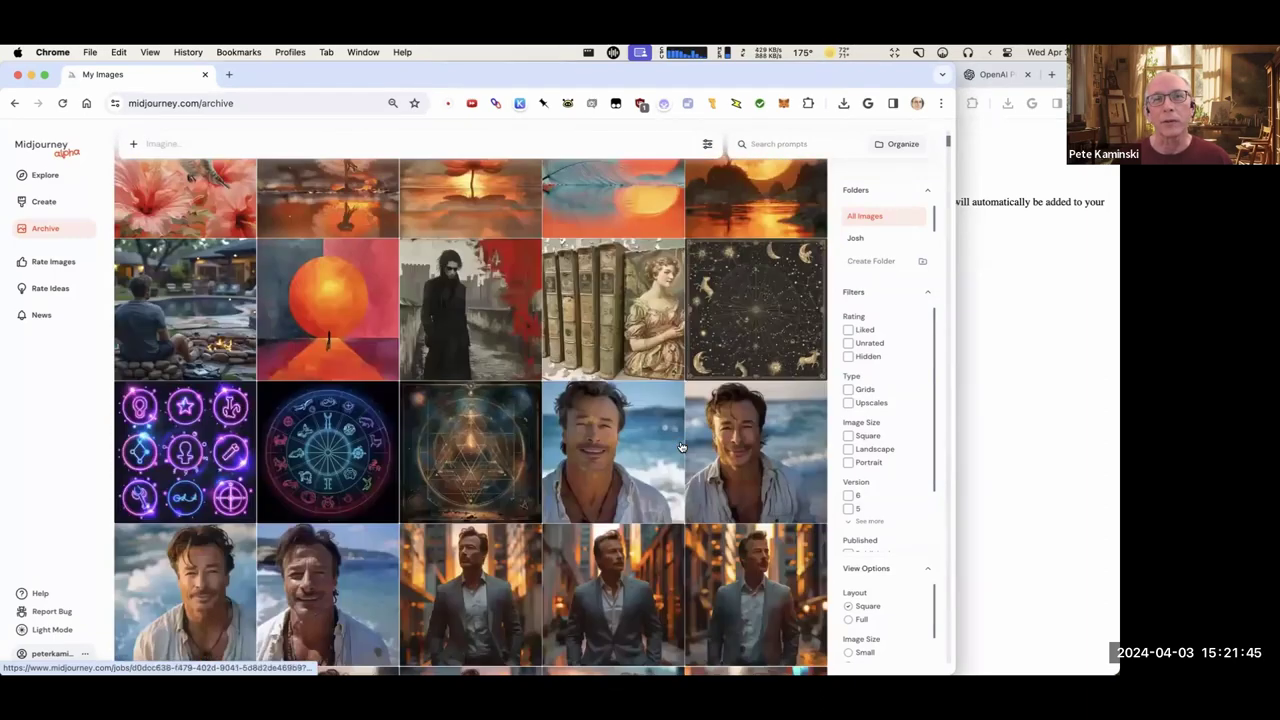
pyautogui.scroll(-15, 676, 449)
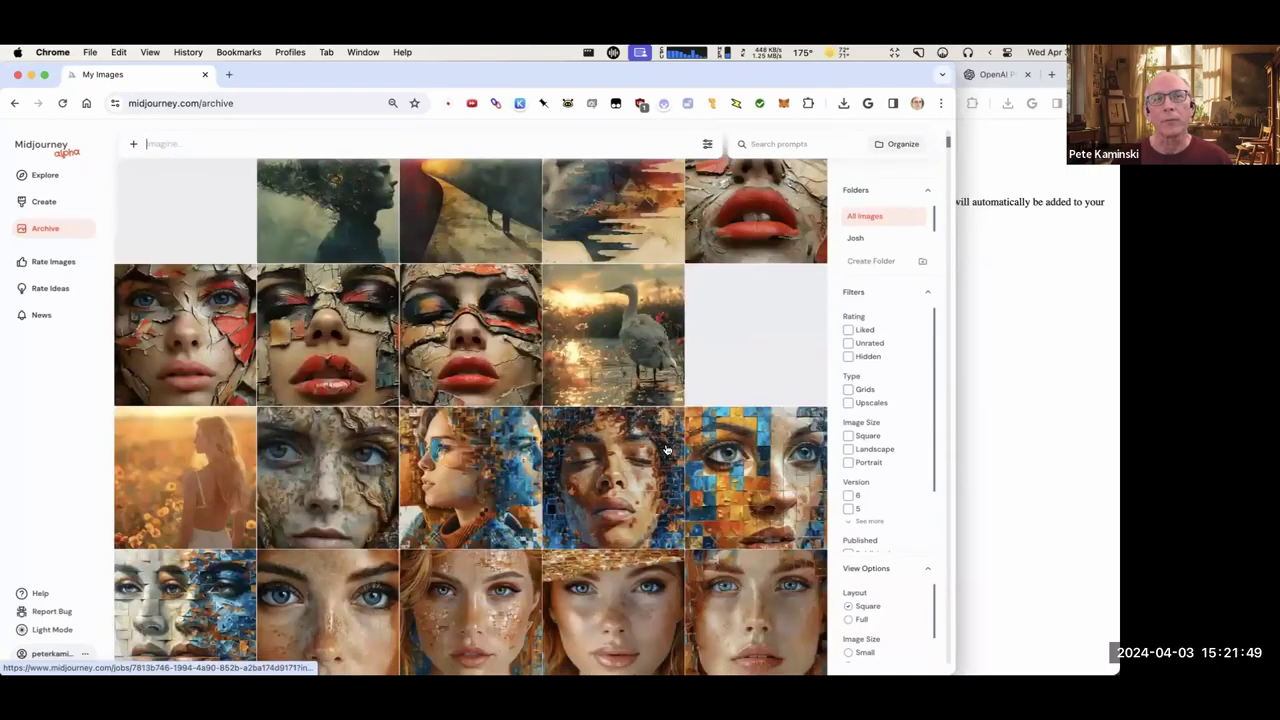
pyautogui.scroll(-20, 658, 451)
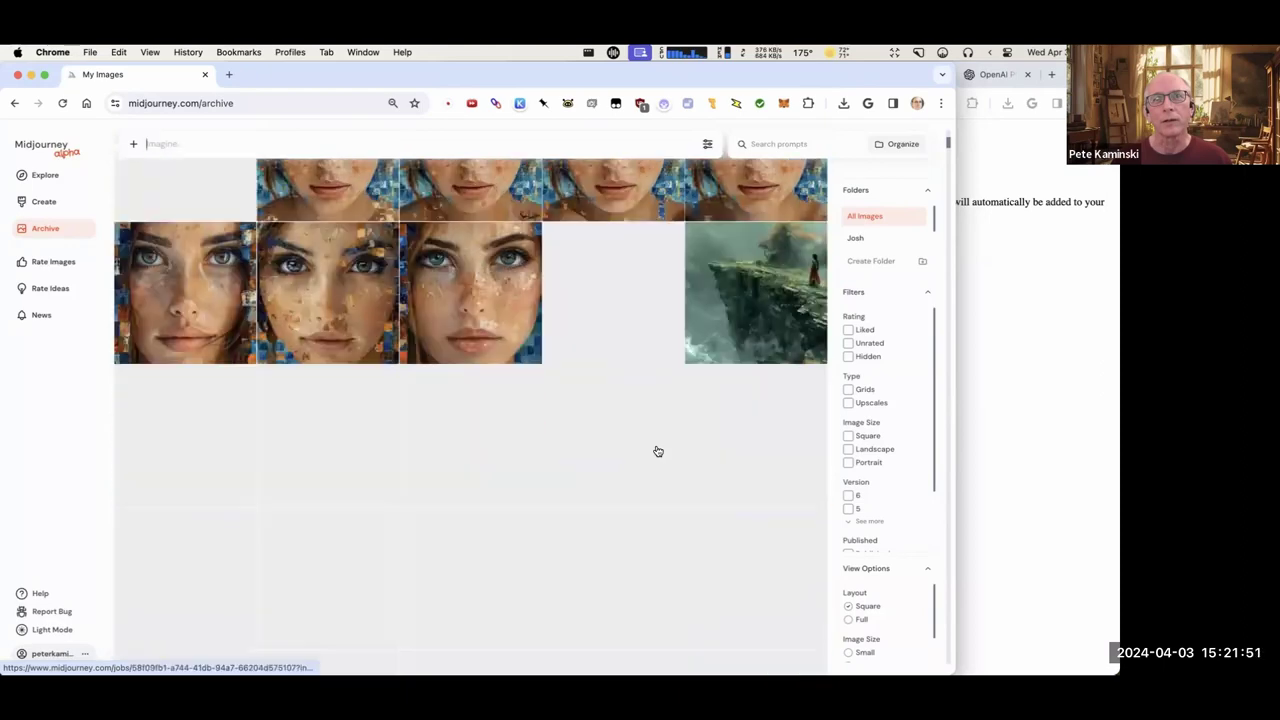
pyautogui.scroll(-20, 658, 451)
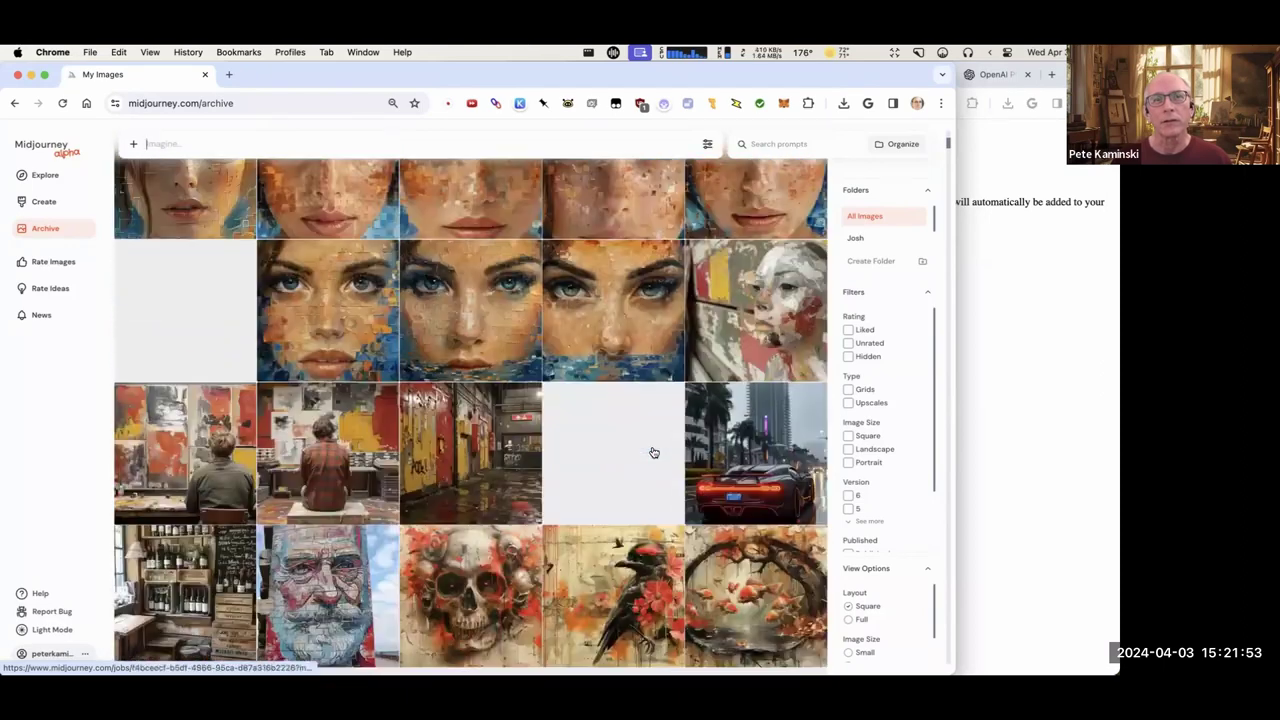
pyautogui.scroll(-20, 652, 452)
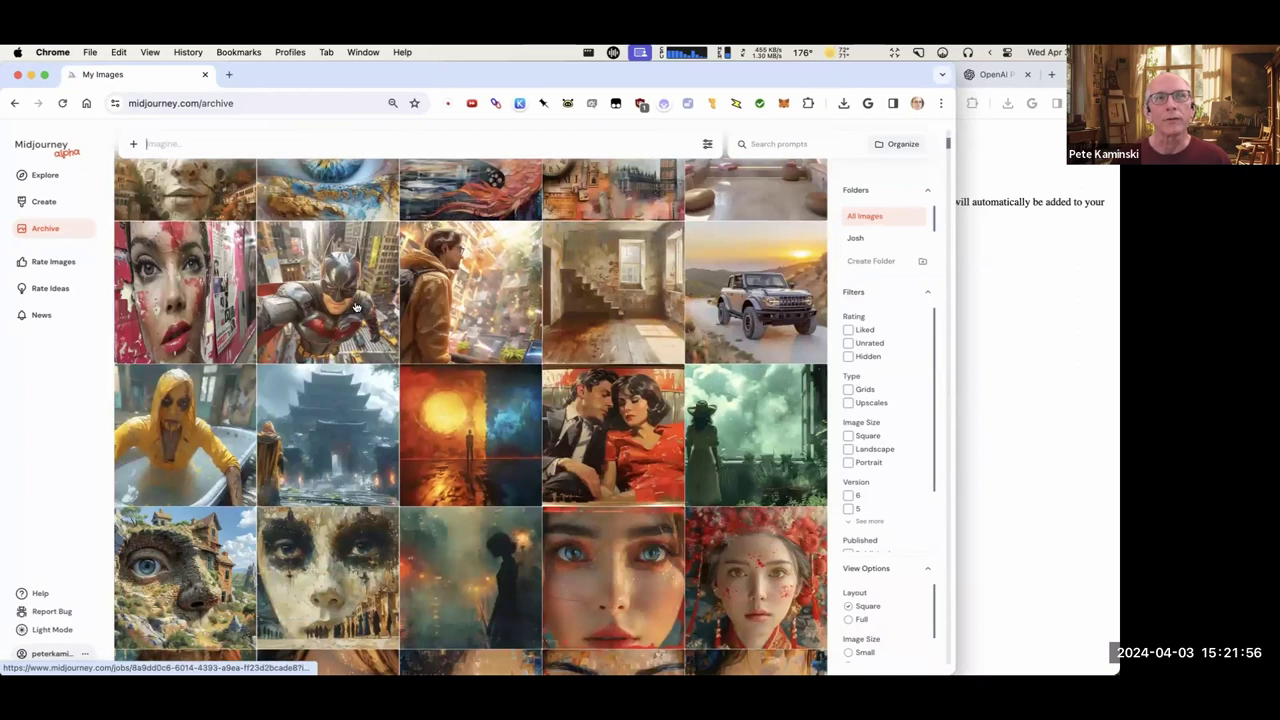
pyautogui.click(358, 307)
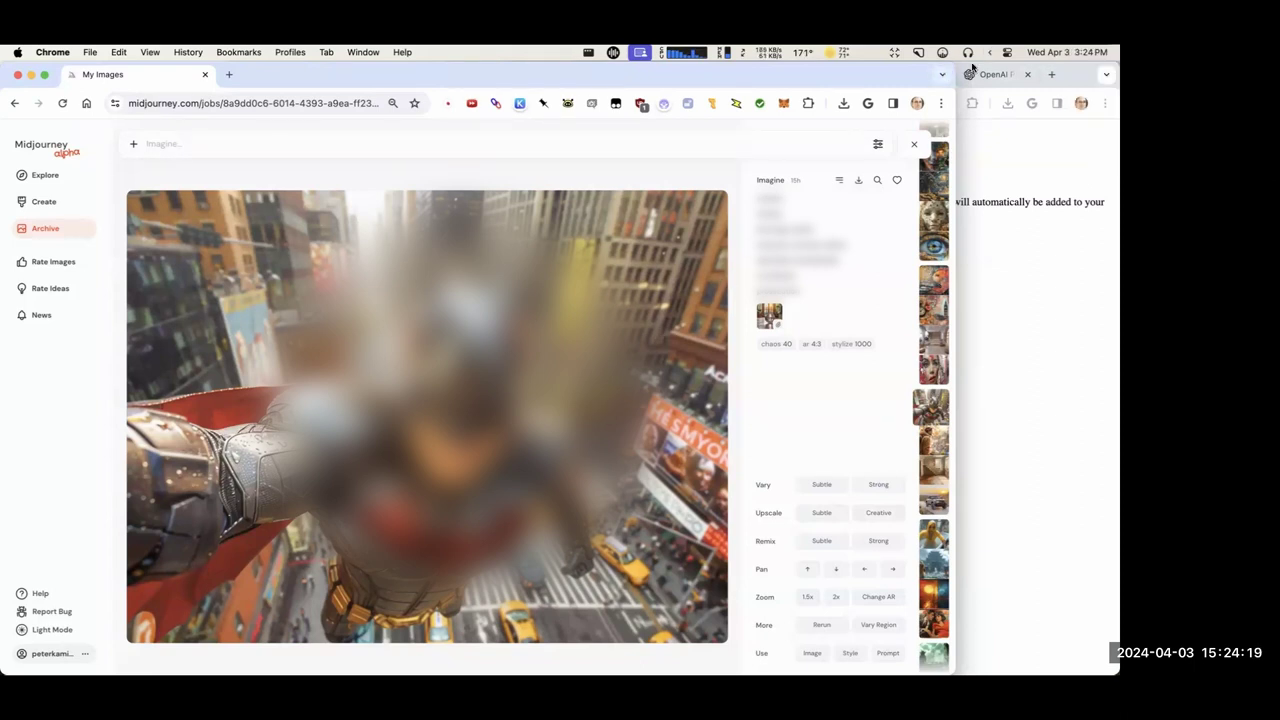
# Shrink the Midjourney window, shift it slightly, and bring the TextEdit source window back to the front.
pyautogui.moveTo(956, 65); pyautogui.dragTo(740, 137)
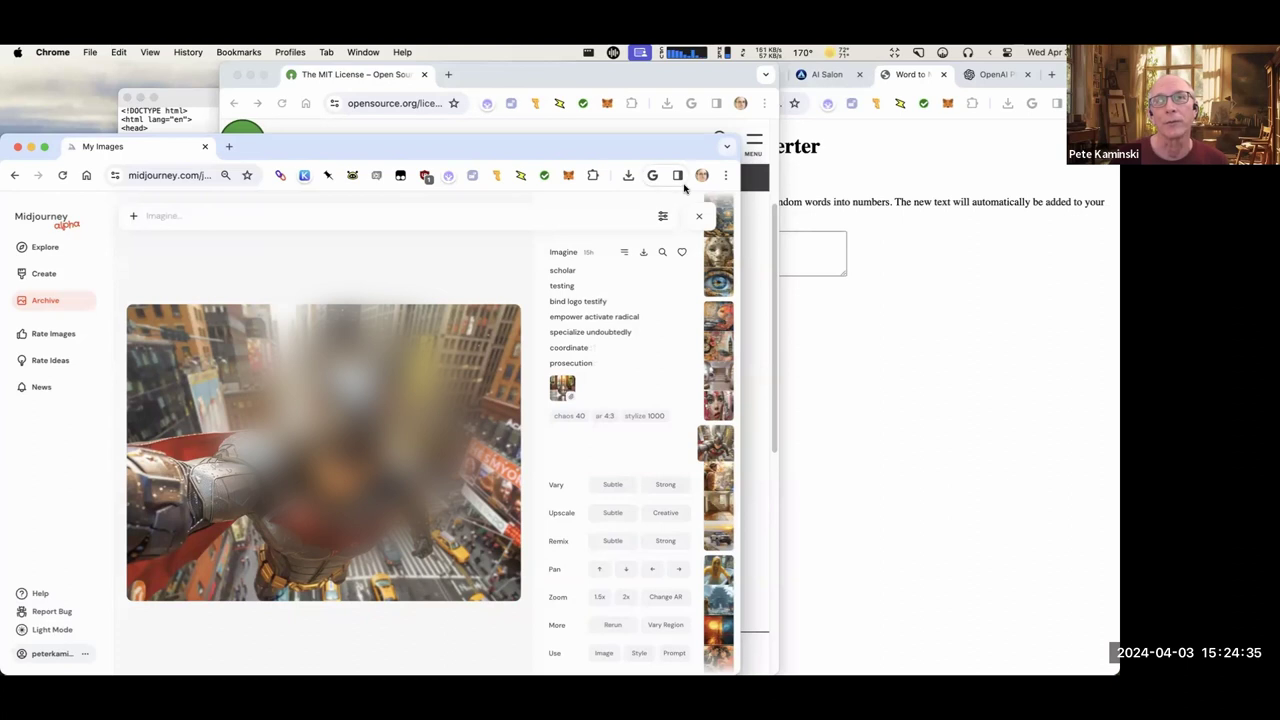
pyautogui.moveTo(690, 152); pyautogui.dragTo(690, 131)
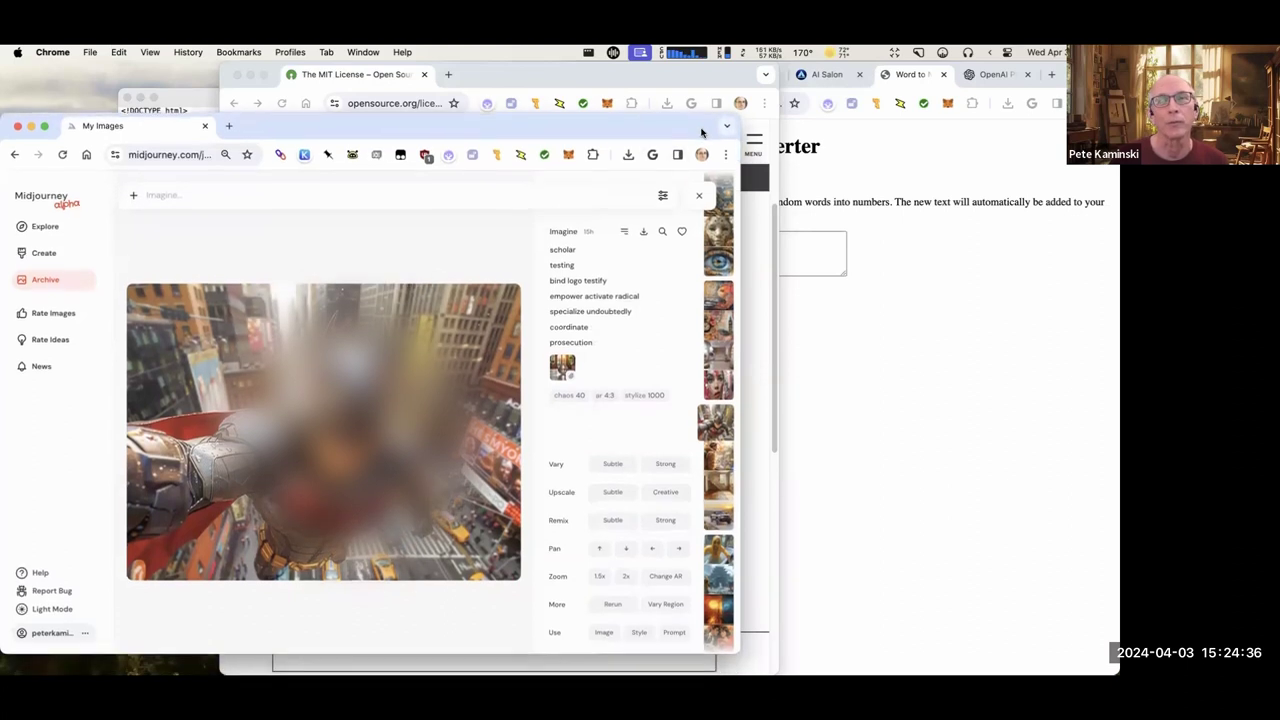
pyautogui.click(791, 222)
pyautogui.click(350, 85)
pyautogui.click(207, 116)
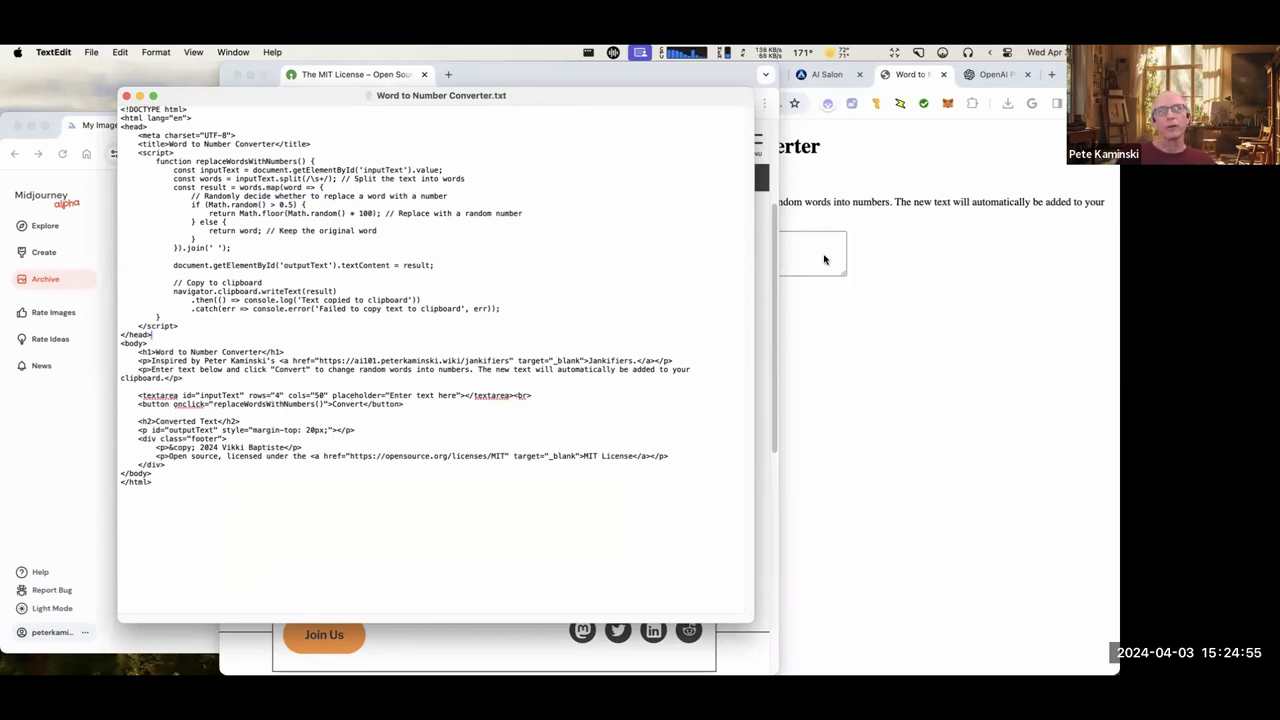
# Move the MIT License window clear of the source code and highlight "notice and this permission notice" before returning to the source.
pyautogui.moveTo(585, 74); pyautogui.dragTo(744, 85)
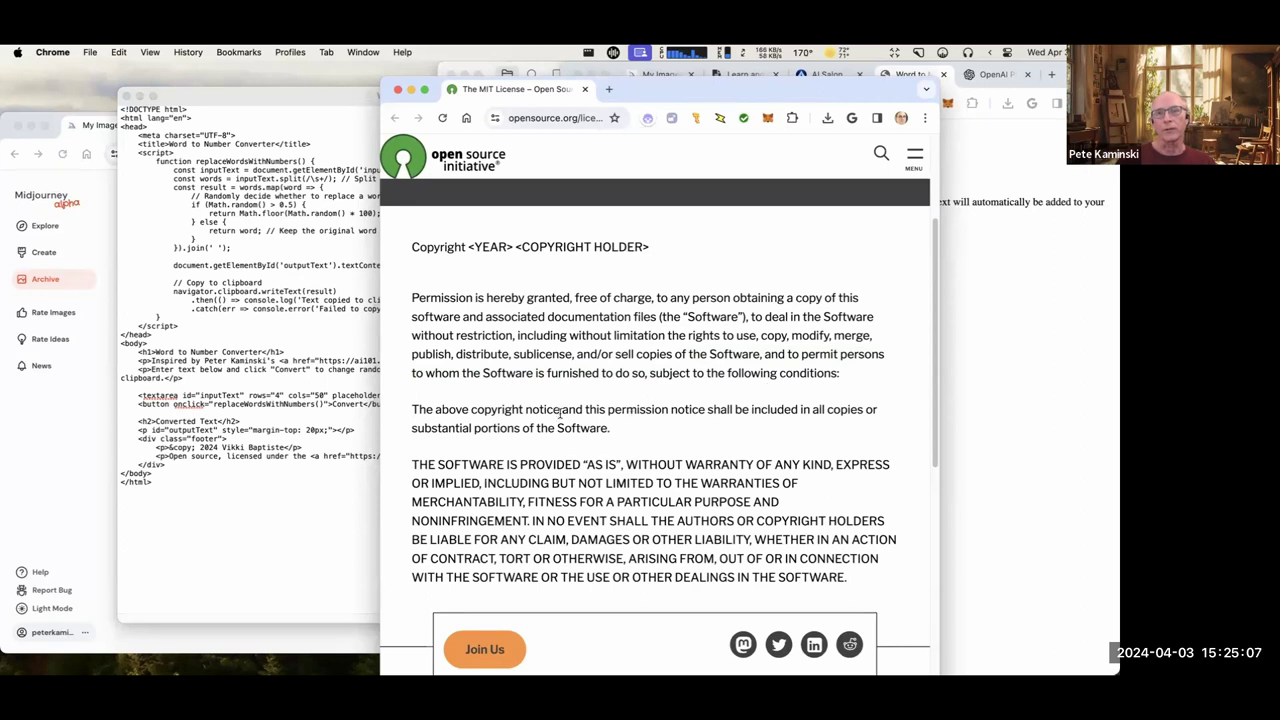
pyautogui.moveTo(523, 410); pyautogui.dragTo(708, 412)
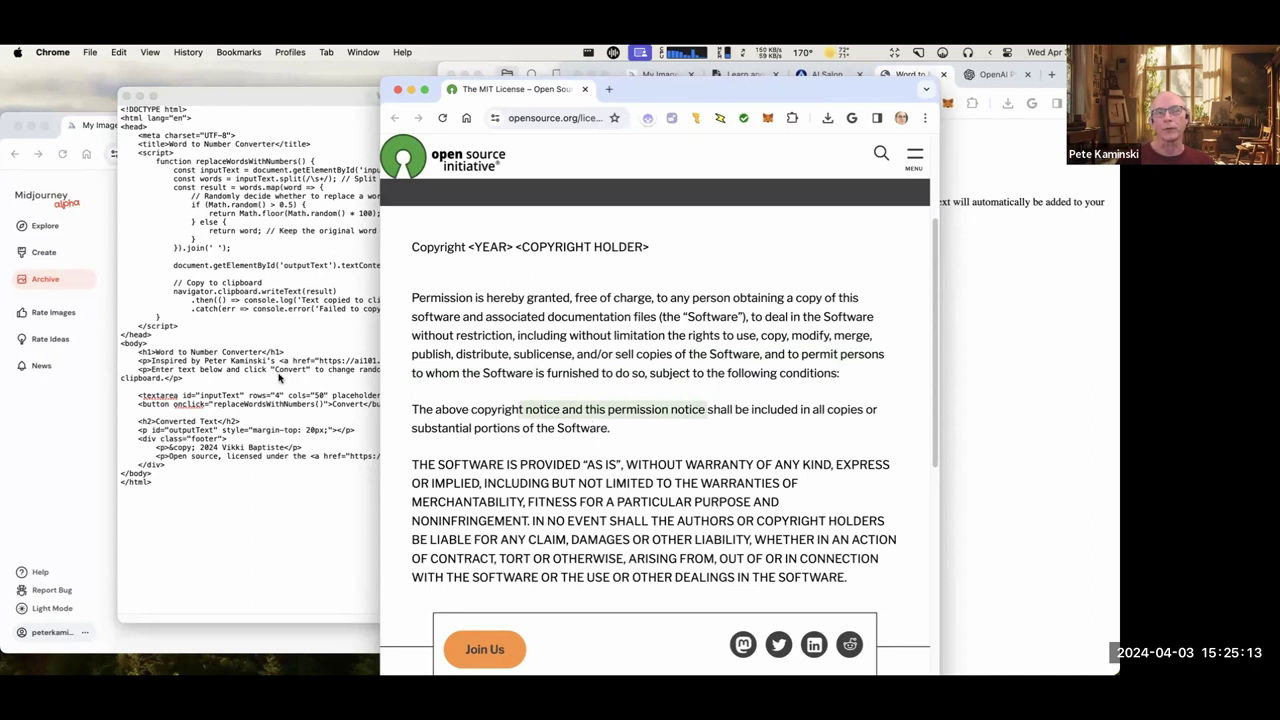
pyautogui.click(276, 332)
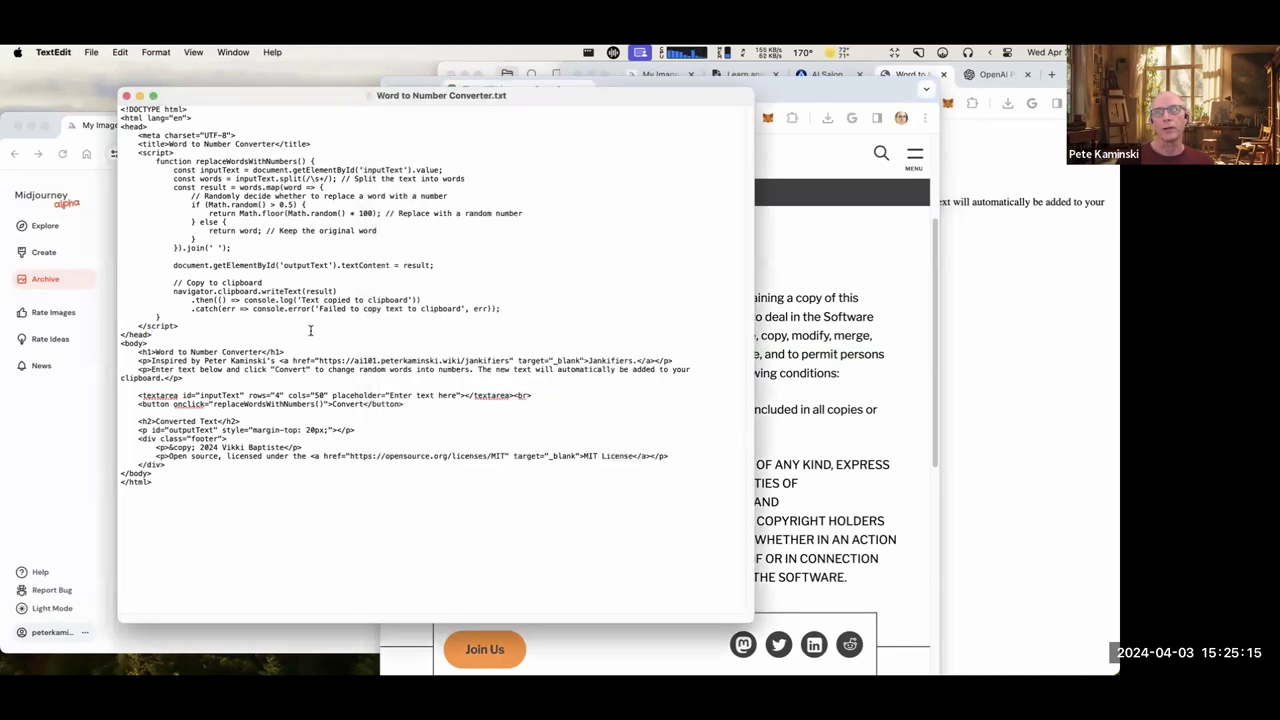
# Highlight the license's "AS IS" warranty disclaimer paragraph, then shift the license window further away from the source code.
pyautogui.click(812, 441)
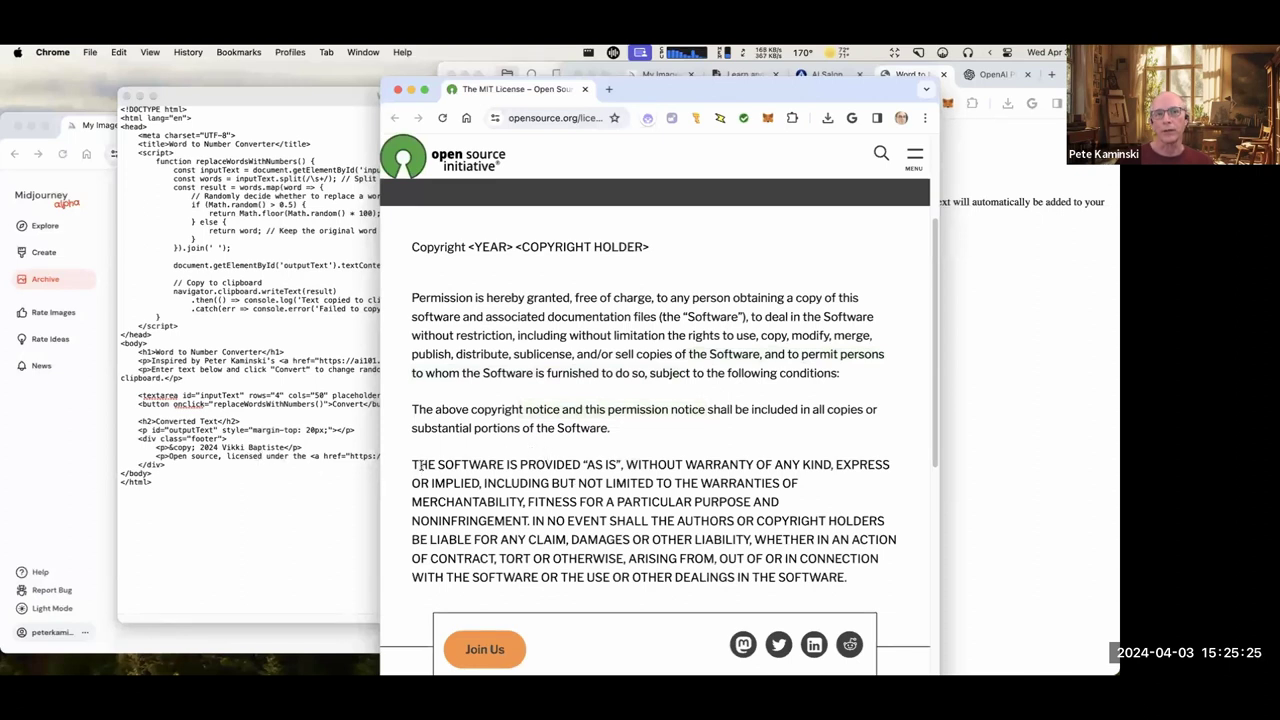
pyautogui.moveTo(416, 463); pyautogui.dragTo(852, 578)
pyautogui.click(770, 517)
pyautogui.moveTo(680, 89); pyautogui.dragTo(750, 77)
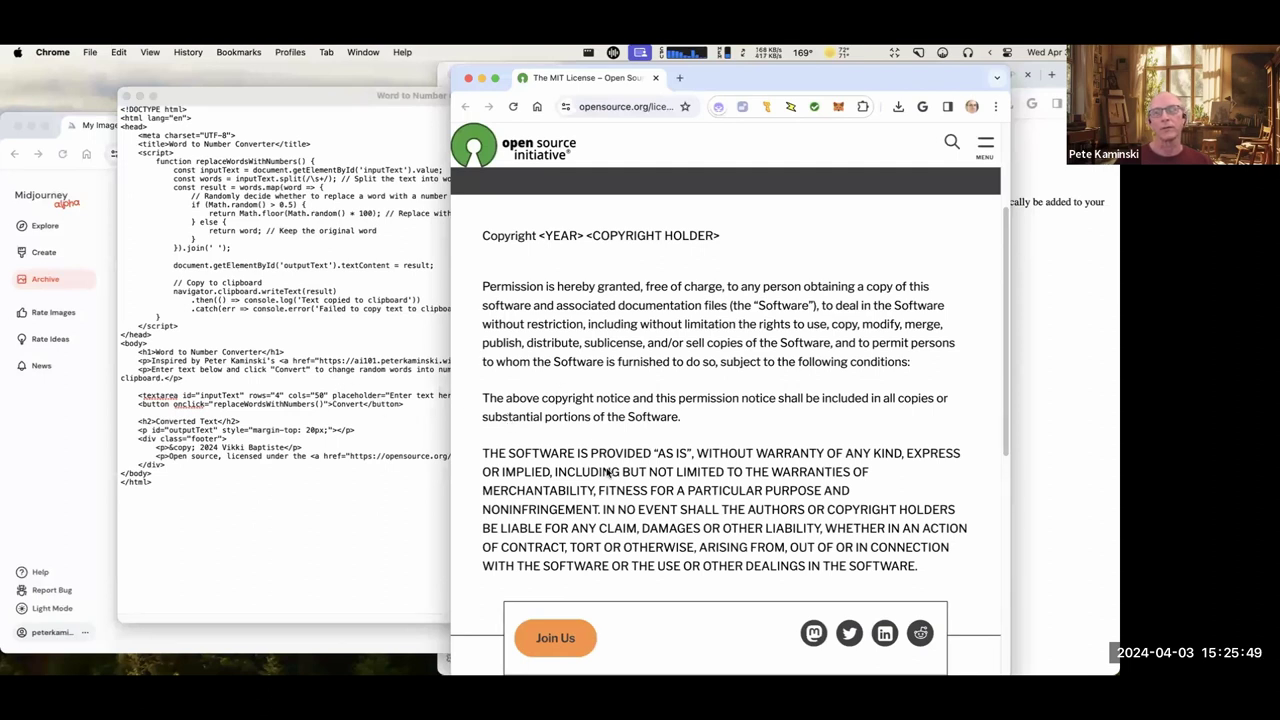
# Highlight the license's fitness and liability wording within the disclaimer paragraph, then clear the selection.
pyautogui.moveTo(601, 490); pyautogui.dragTo(818, 540)
pyautogui.click(822, 542)
pyautogui.moveTo(855, 520); pyautogui.dragTo(757, 471)
pyautogui.click(538, 453)
# Close the MIT License window so the source code and the Word to Number Converter page are side by side.
pyautogui.click(375, 352)
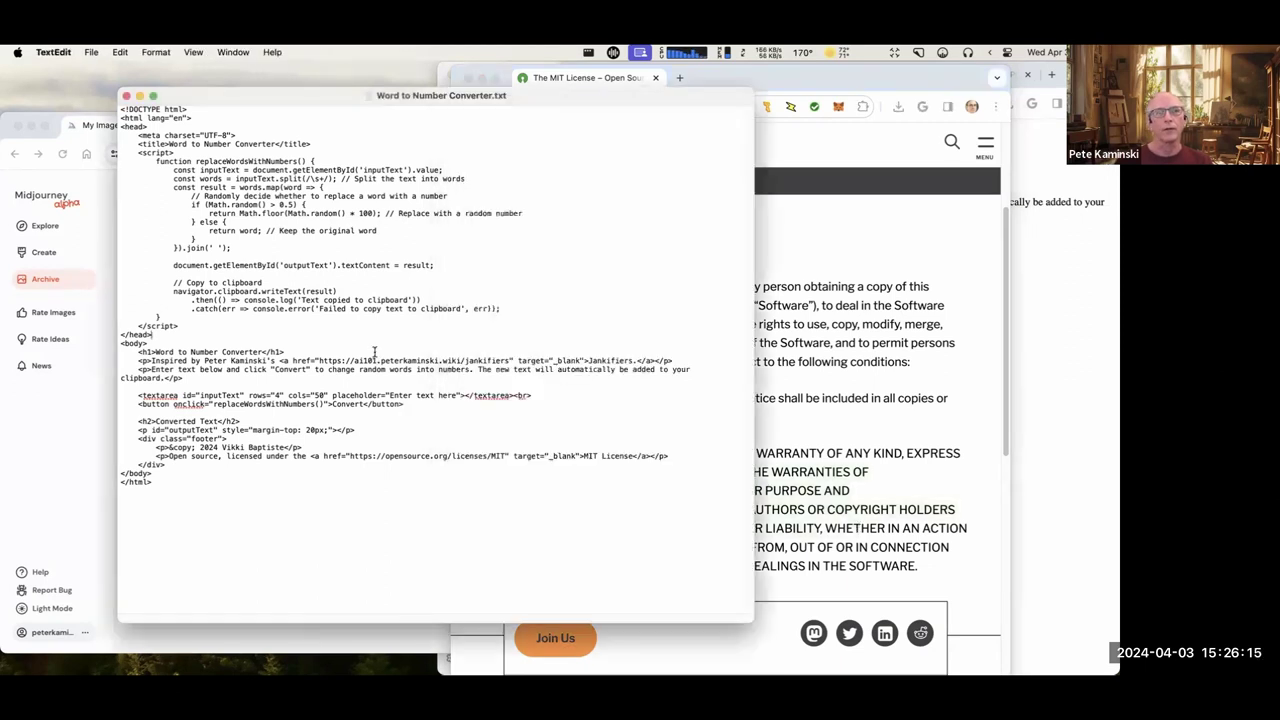
pyautogui.moveTo(481, 80); pyautogui.dragTo(528, 160)
pyautogui.click(505, 157)
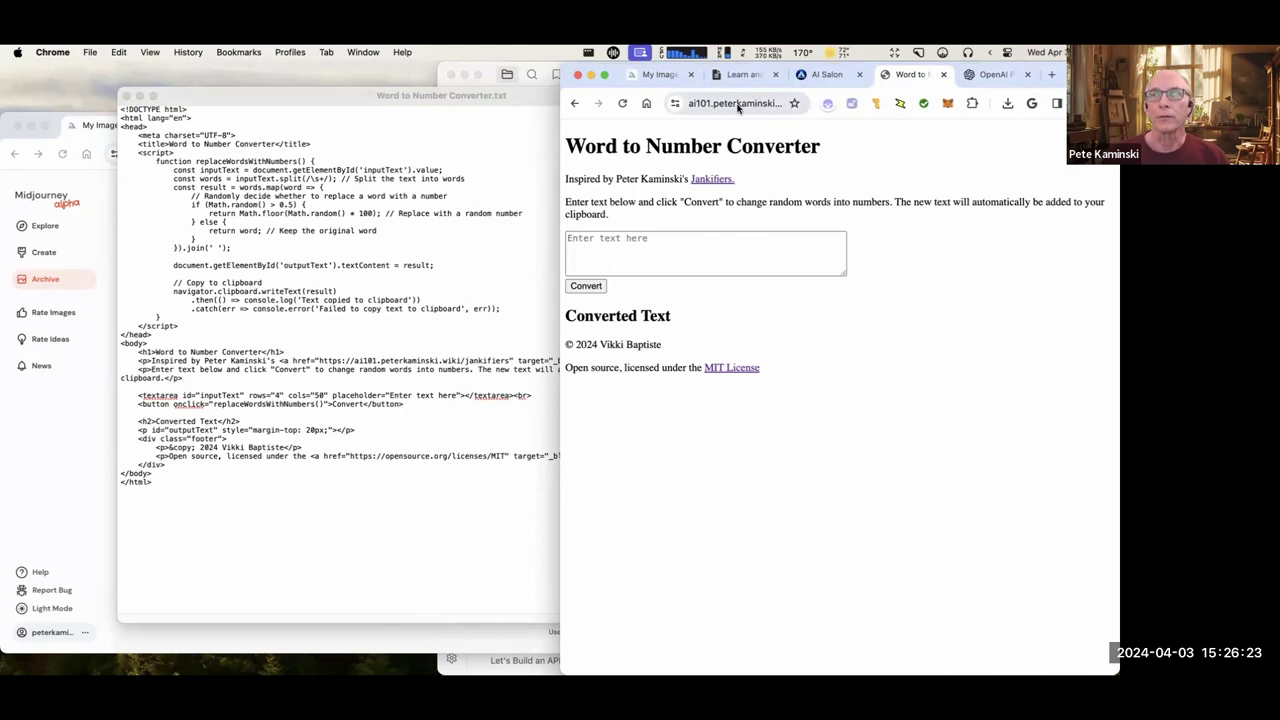
# Reopen Numberfier.html from the Jankifiers list, check the page's Save As option, and return to the TextEdit source.
pyautogui.click(574, 103)
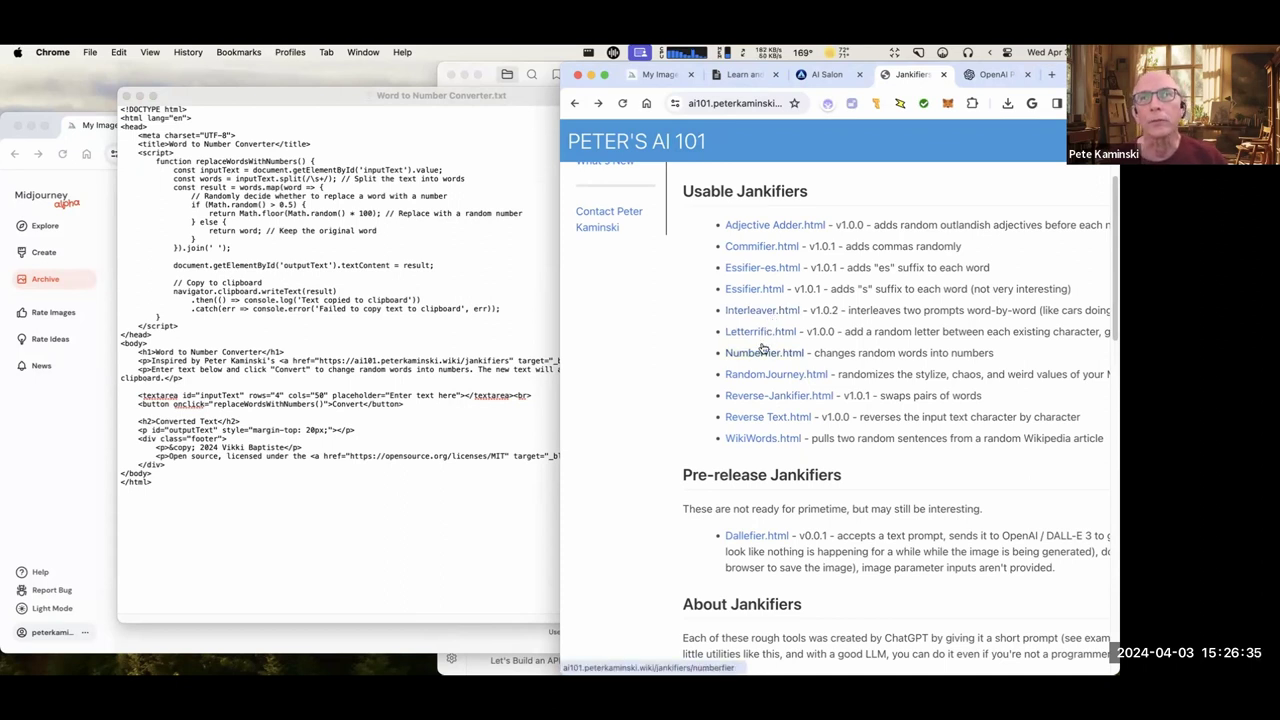
pyautogui.click(762, 351)
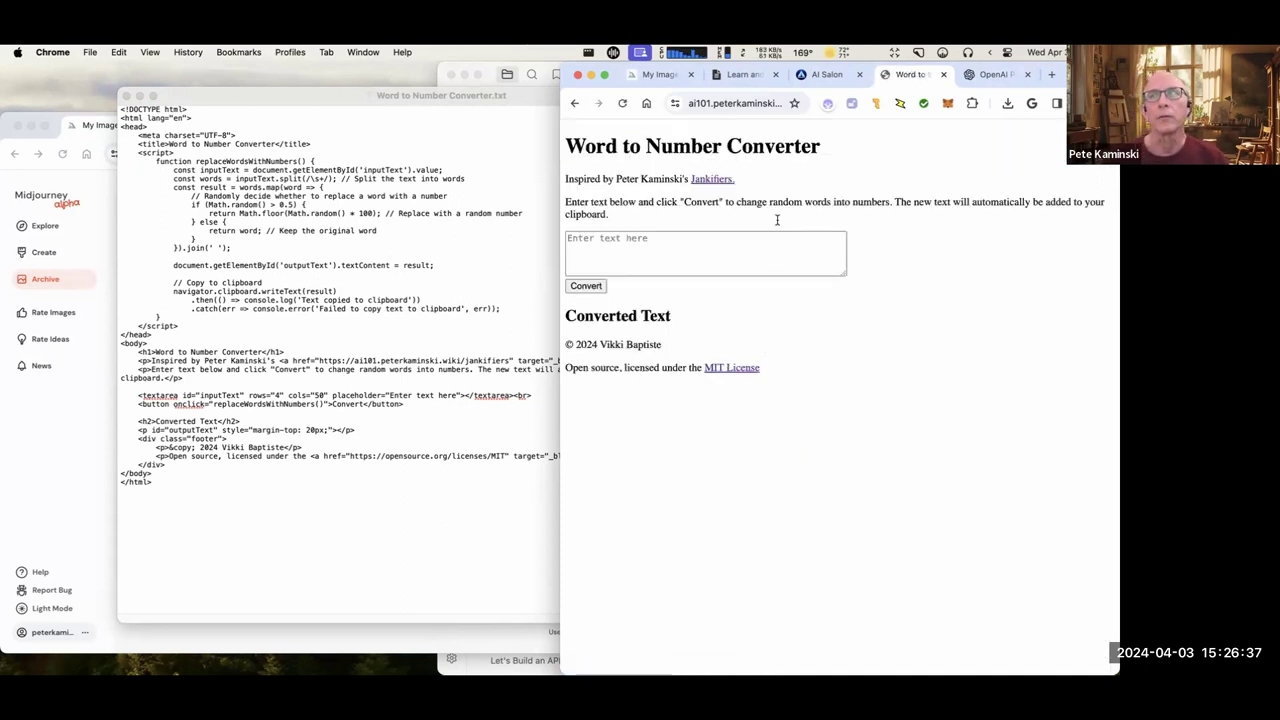
pyautogui.rightClick(766, 177)
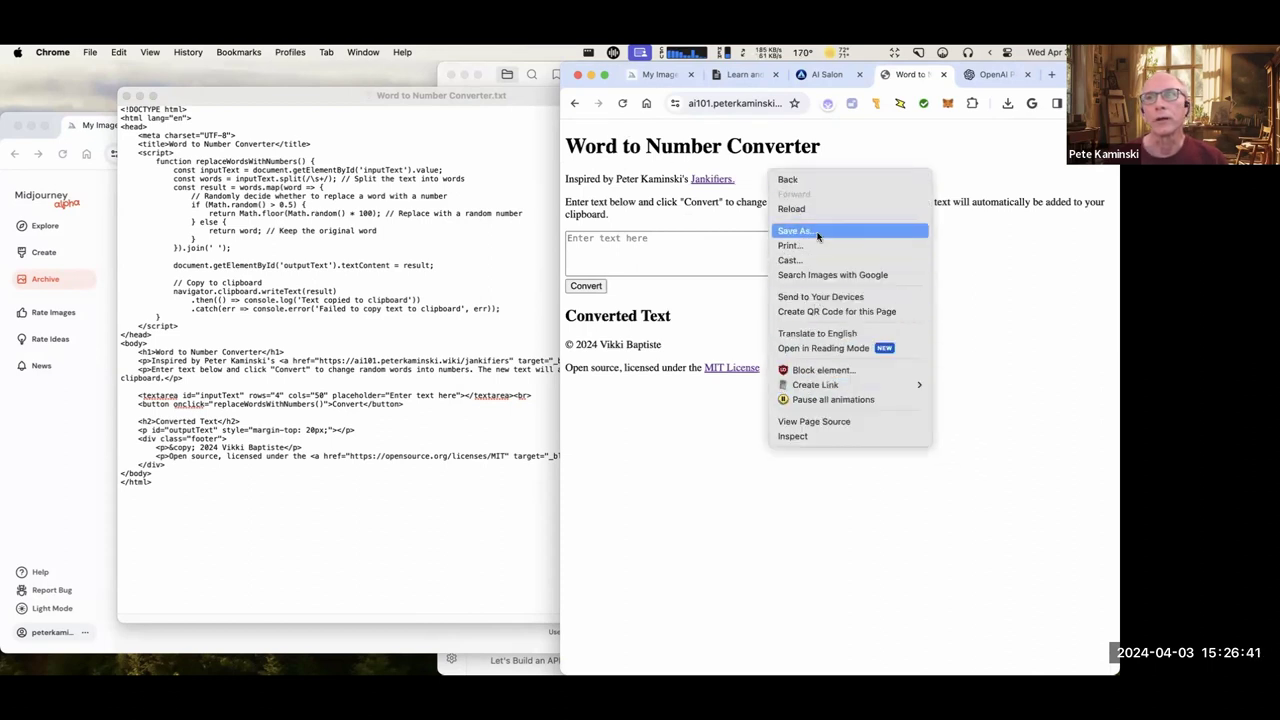
pyautogui.click(451, 264)
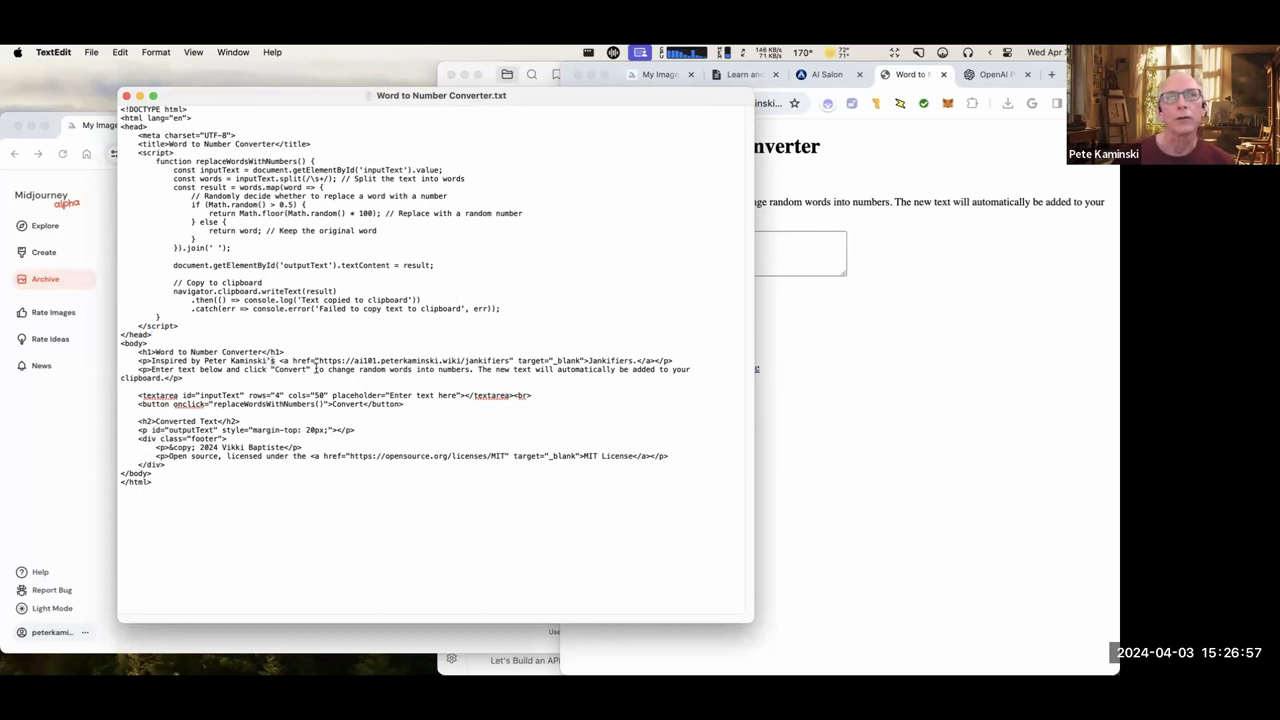
# Insert "awesome" before the Jankifiers link in the "Inspired by" line, save the text file, and reposition its window.
pyautogui.click(280, 360)
pyautogui.write('a ')
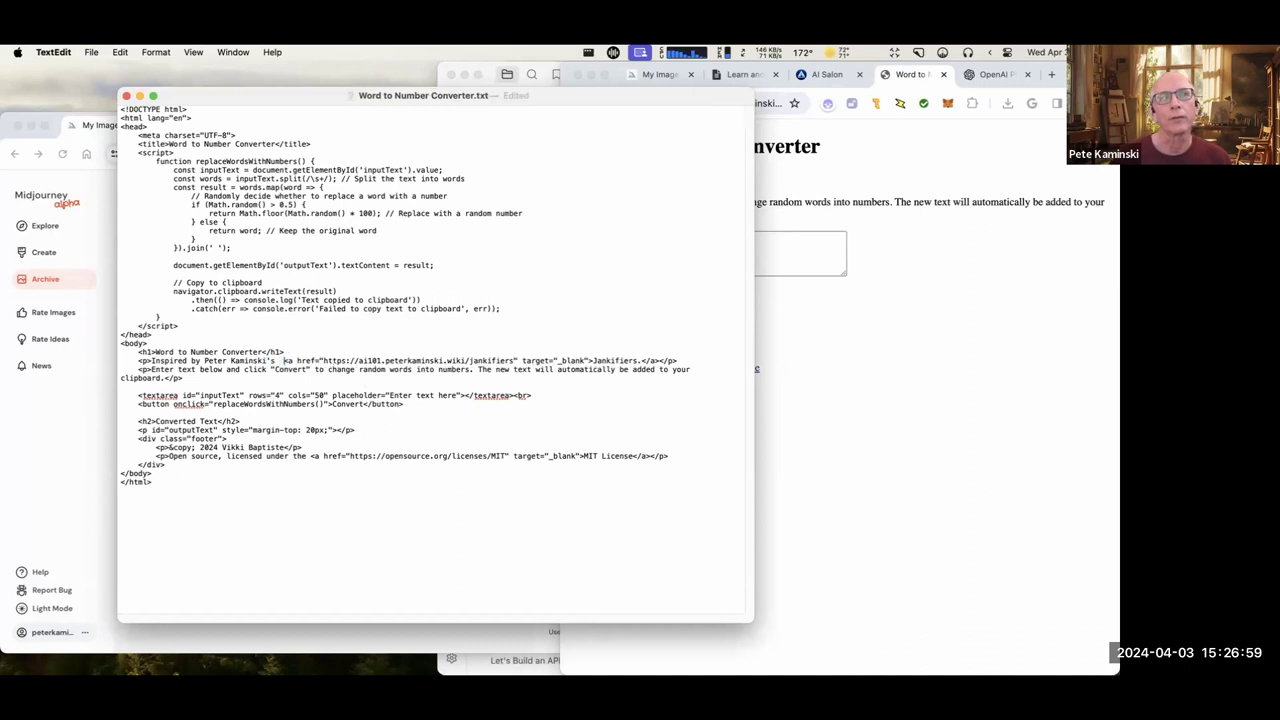
pyautogui.write('esome')
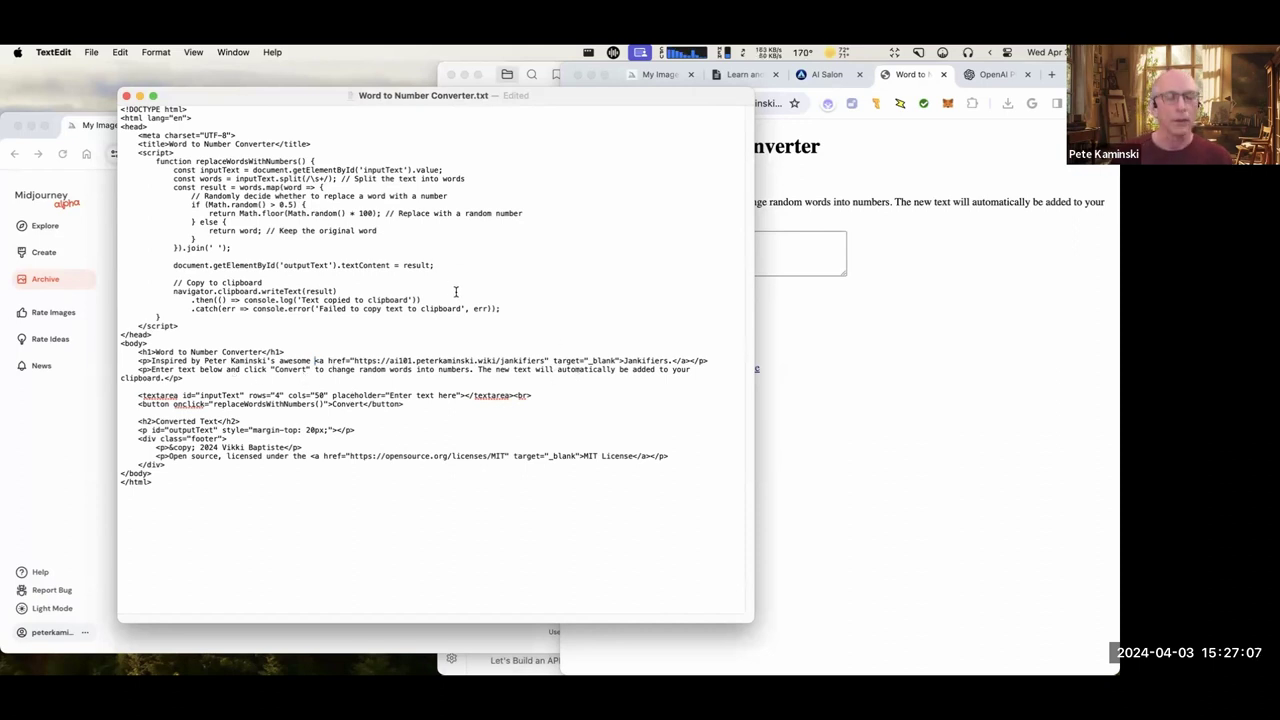
pyautogui.press('super+s')
pyautogui.moveTo(537, 85); pyautogui.dragTo(461, 123)
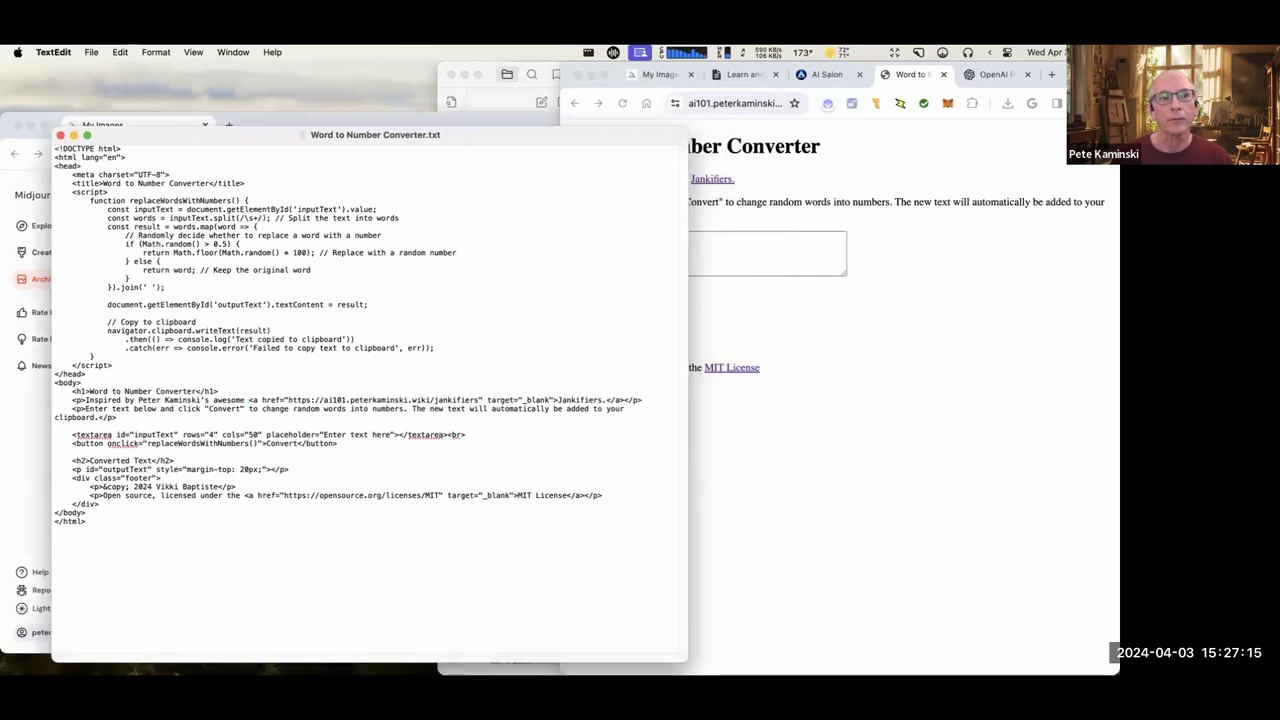
# Change the extension of Word to Number Converter.txt in the Downloads folder to .html and accept the extension change.
pyautogui.click(28, 652)
pyautogui.moveTo(410, 306); pyautogui.dragTo(538, 303)
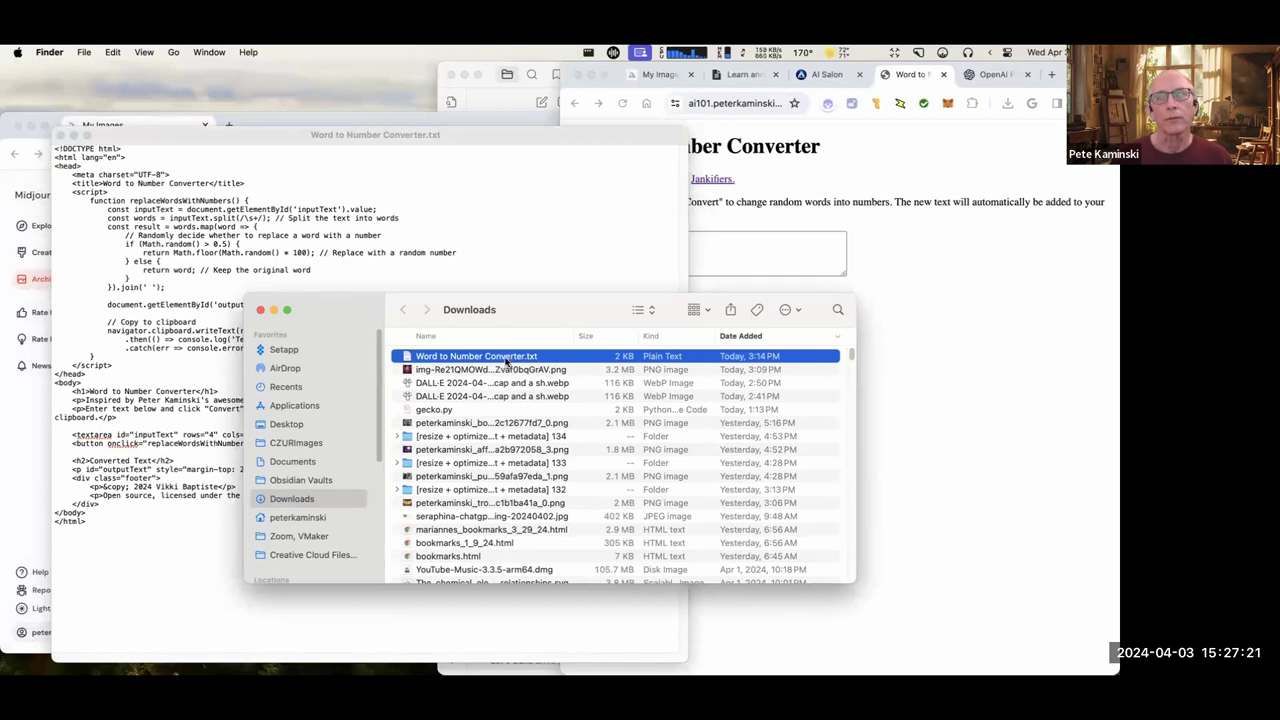
pyautogui.click(519, 356)
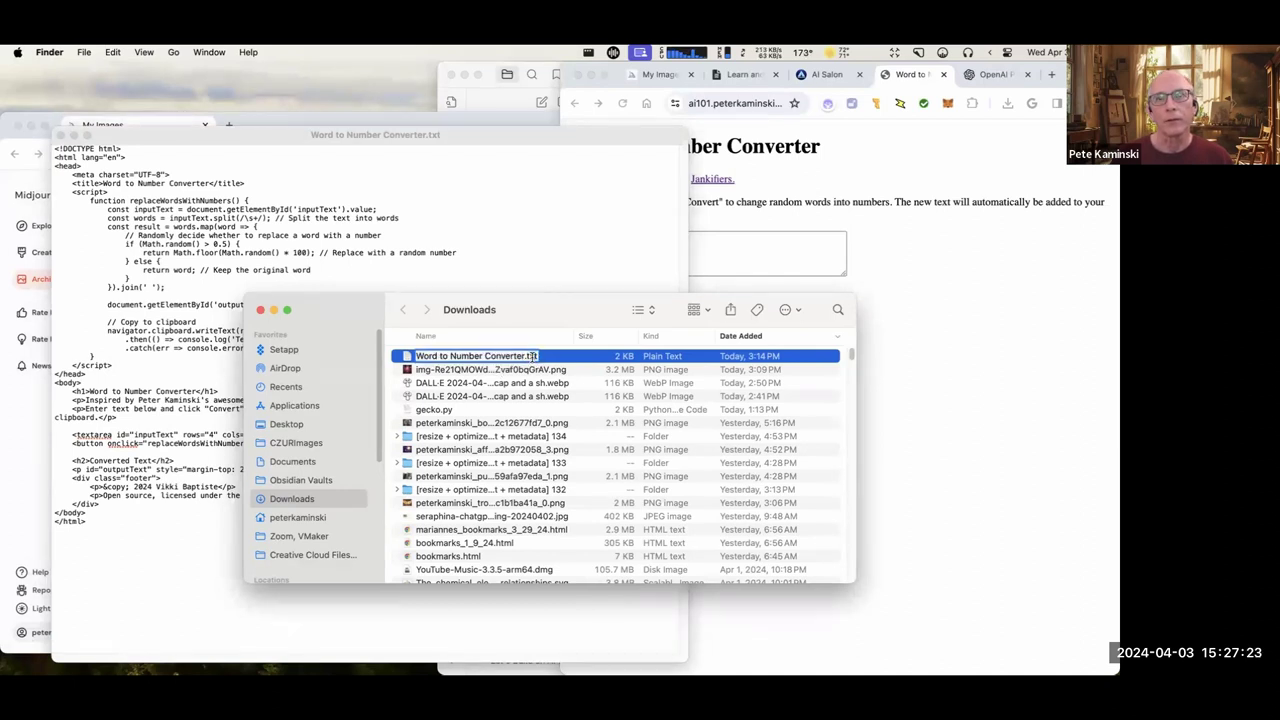
pyautogui.doubleClick(532, 356)
pyautogui.write('html')
pyautogui.press('Return')
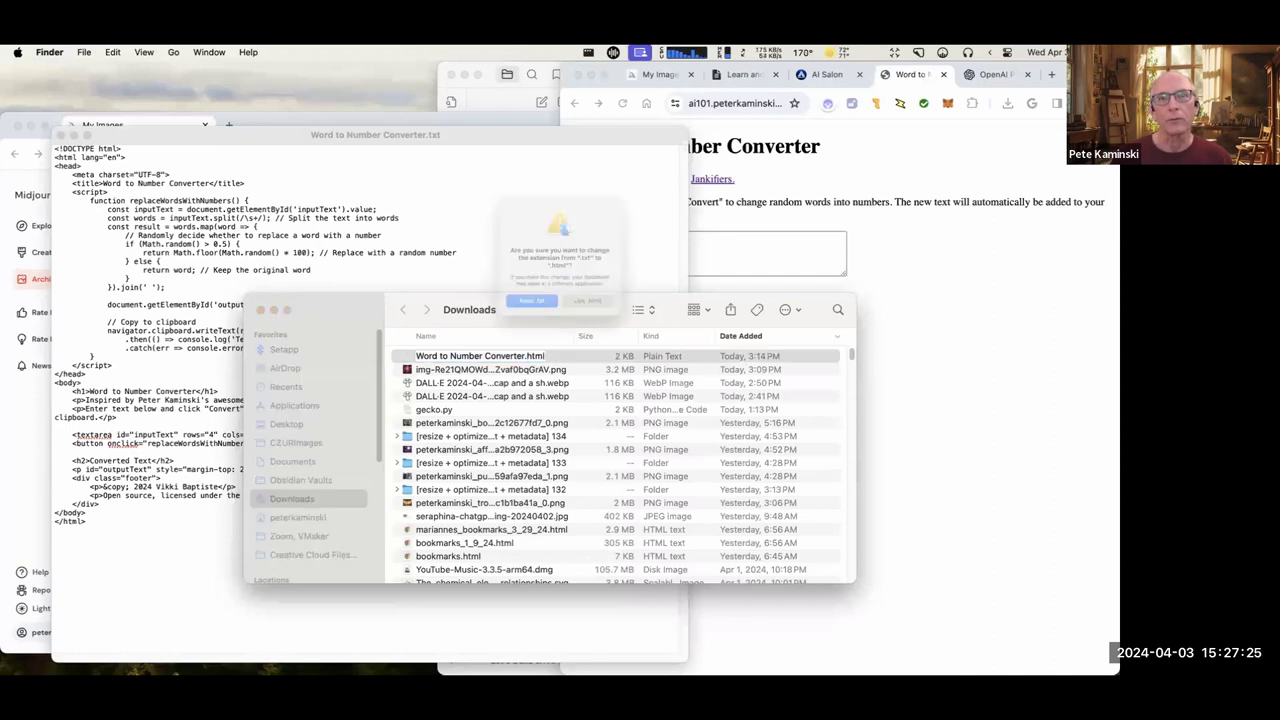
pyautogui.click(605, 320)
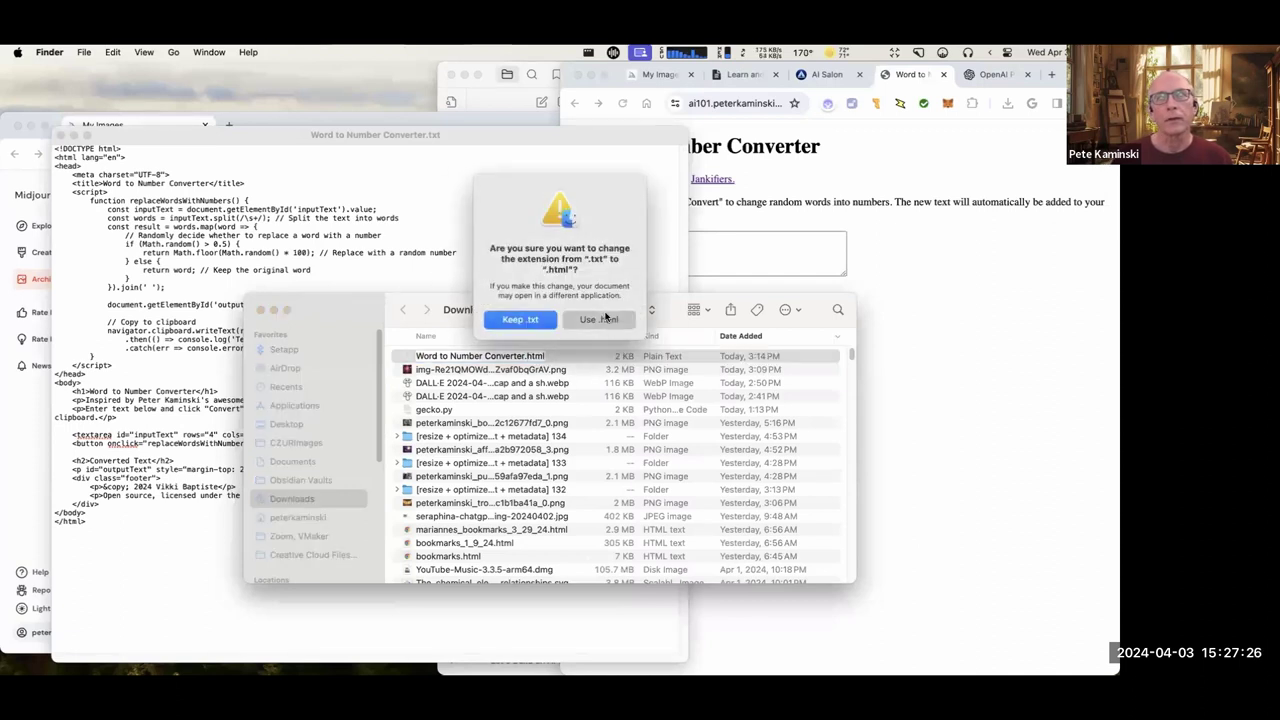
# Open the renamed Word to Number Converter.html in Chrome and place it in its own window beside the online version.
pyautogui.doubleClick(520, 357)
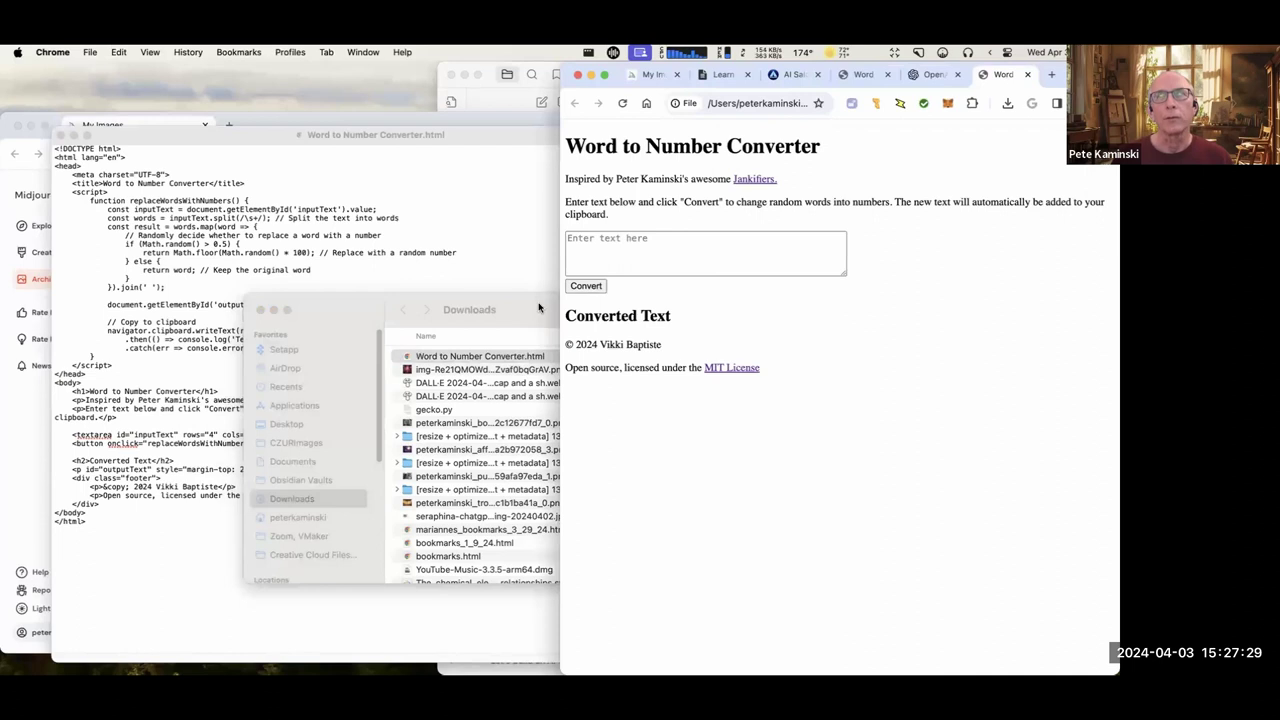
pyautogui.moveTo(1005, 74); pyautogui.dragTo(537, 106)
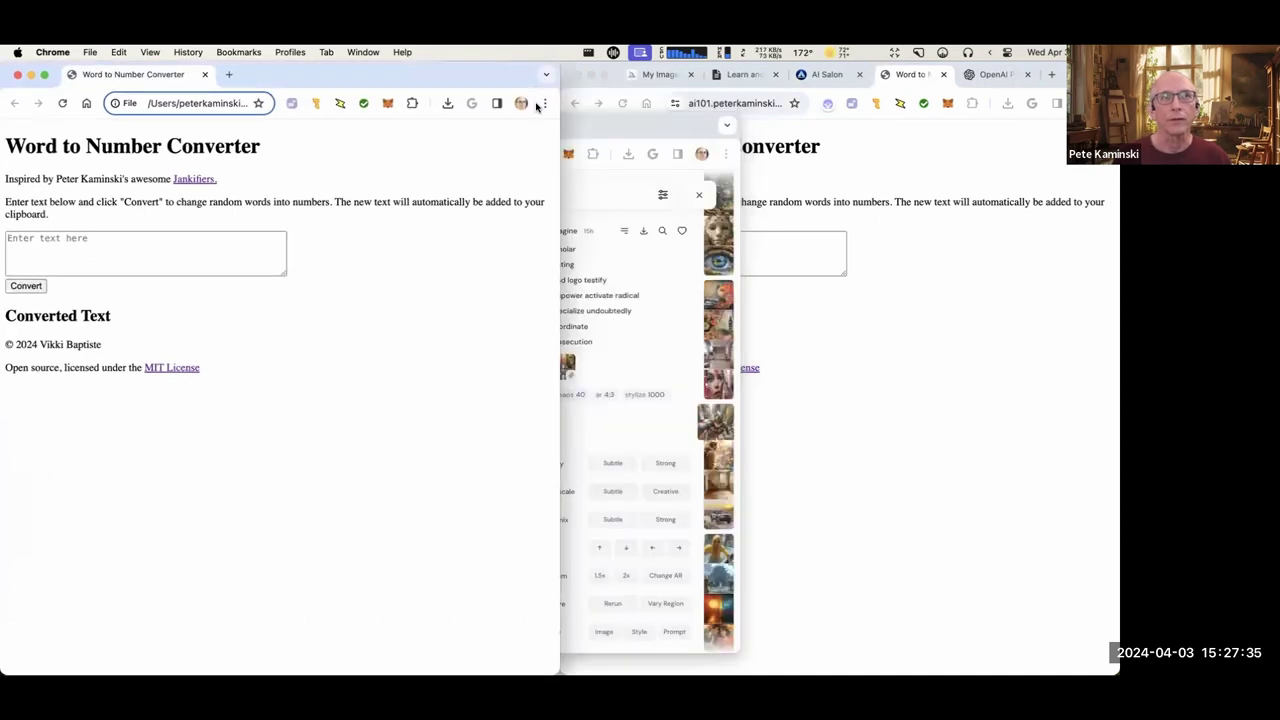
pyautogui.click(1039, 327)
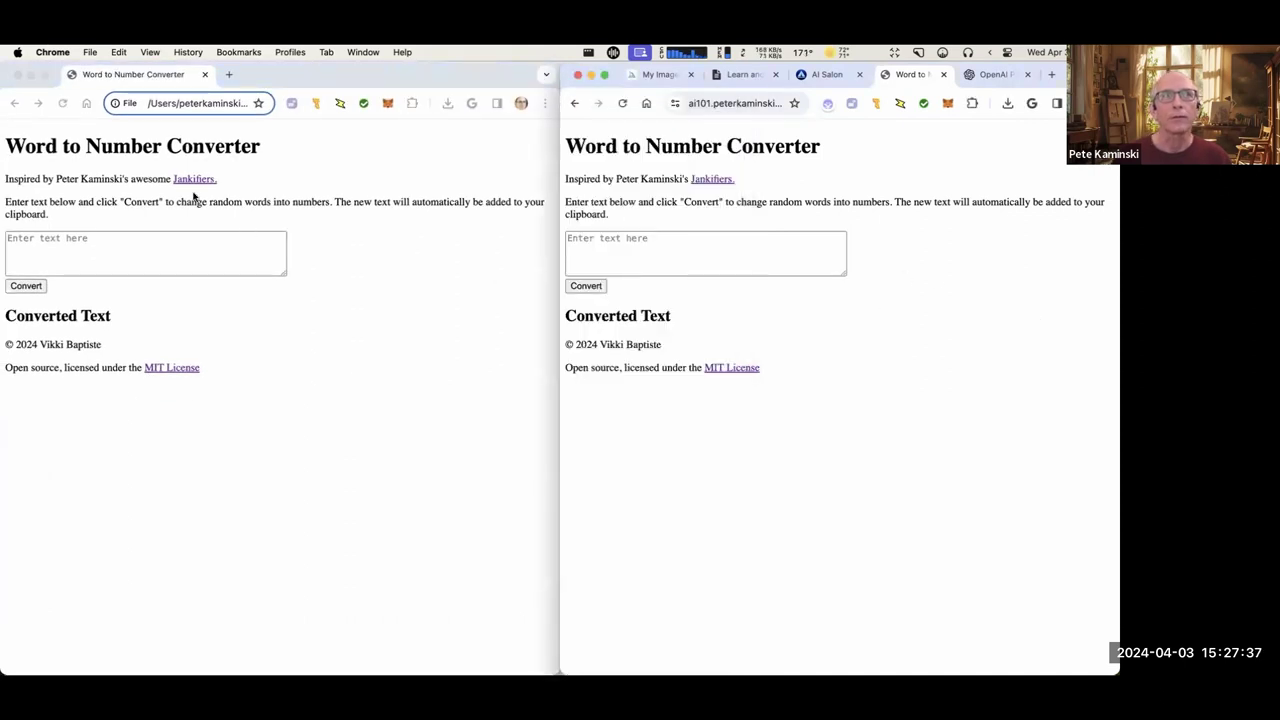
# Highlight the added word "awesome" and the copyright line on the local page, then clear the selection.
pyautogui.click(138, 180)
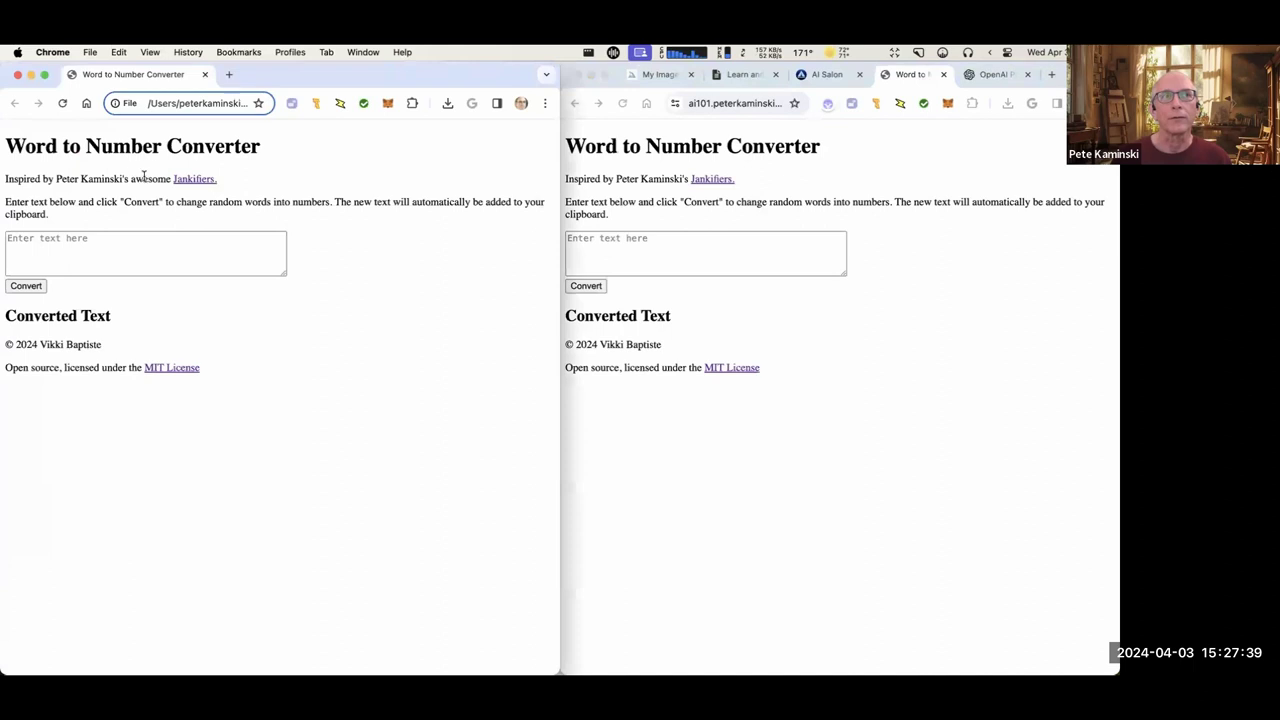
pyautogui.moveTo(128, 178); pyautogui.dragTo(172, 178)
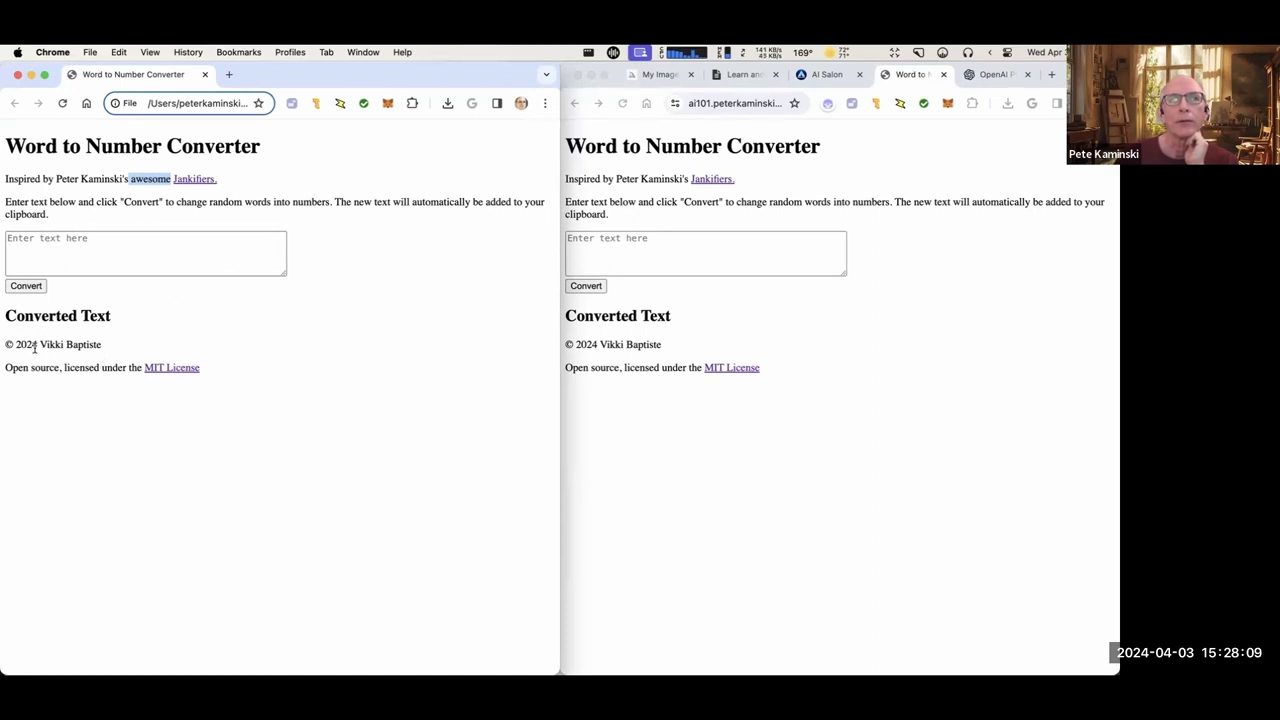
pyautogui.moveTo(104, 344); pyautogui.dragTo(9, 344)
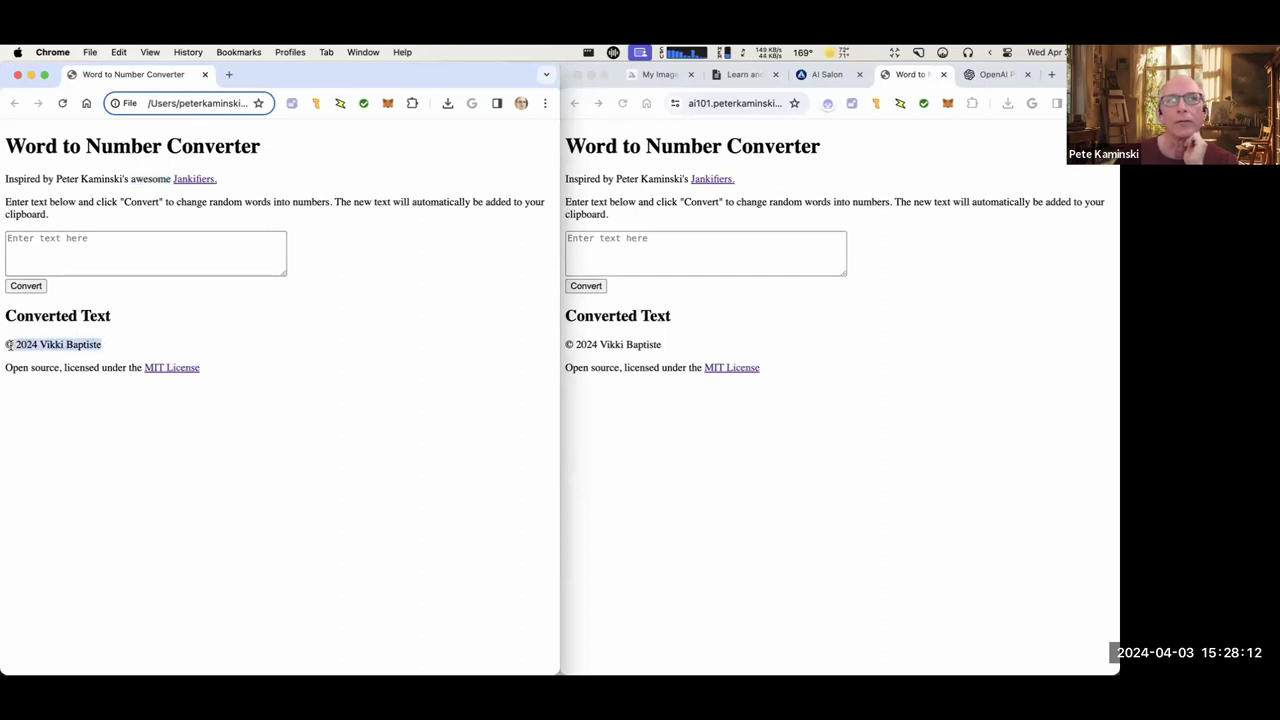
pyautogui.click(88, 342)
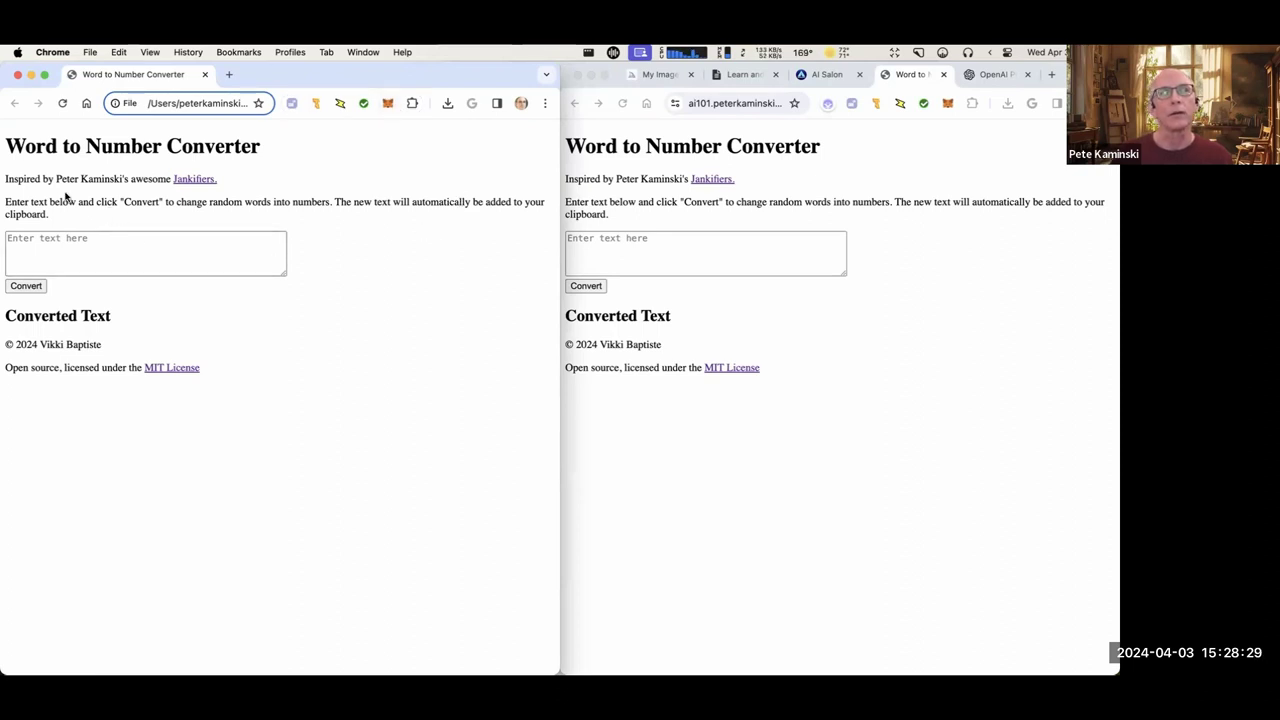
# Copy the instruction paragraph beginning "Enter text below" and paste it into the text boxes of both the local and online converters.
pyautogui.moveTo(119, 204); pyautogui.dragTo(76, 198)
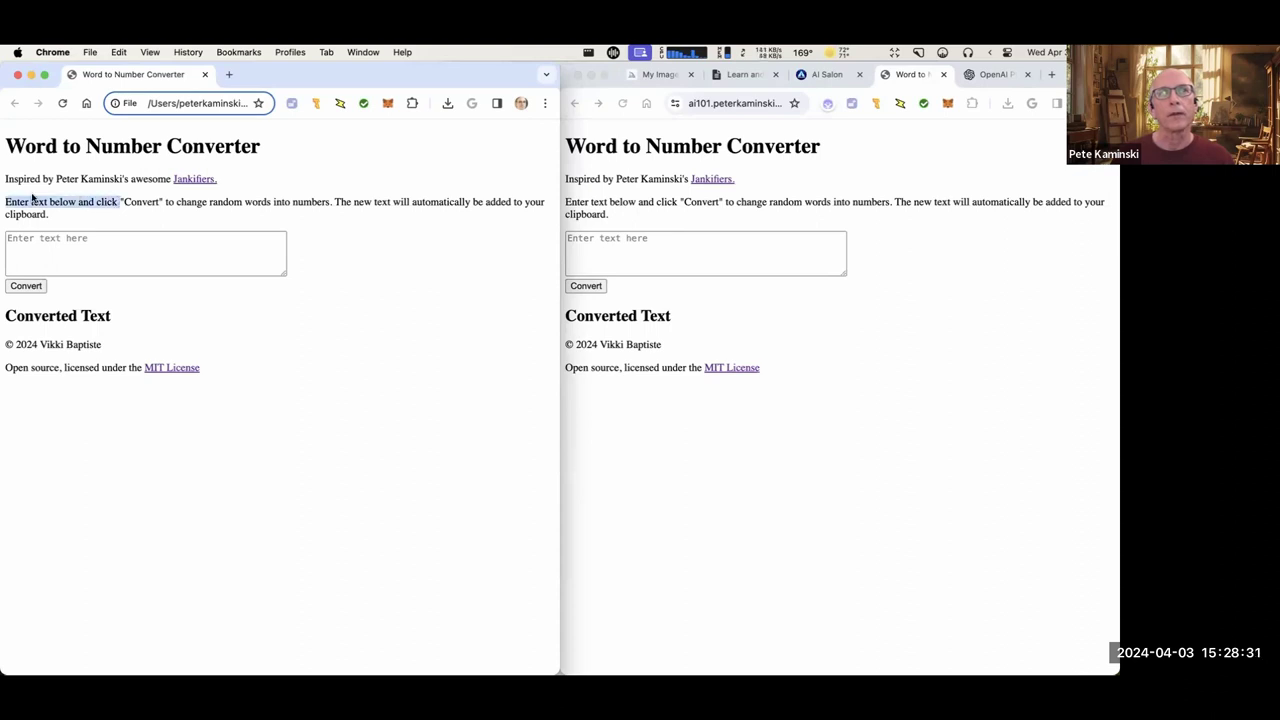
pyautogui.click(101, 220)
pyautogui.tripleClick(53, 210)
pyautogui.press('super+c')
pyautogui.click(120, 248)
pyautogui.press('super+v')
pyautogui.click(631, 240)
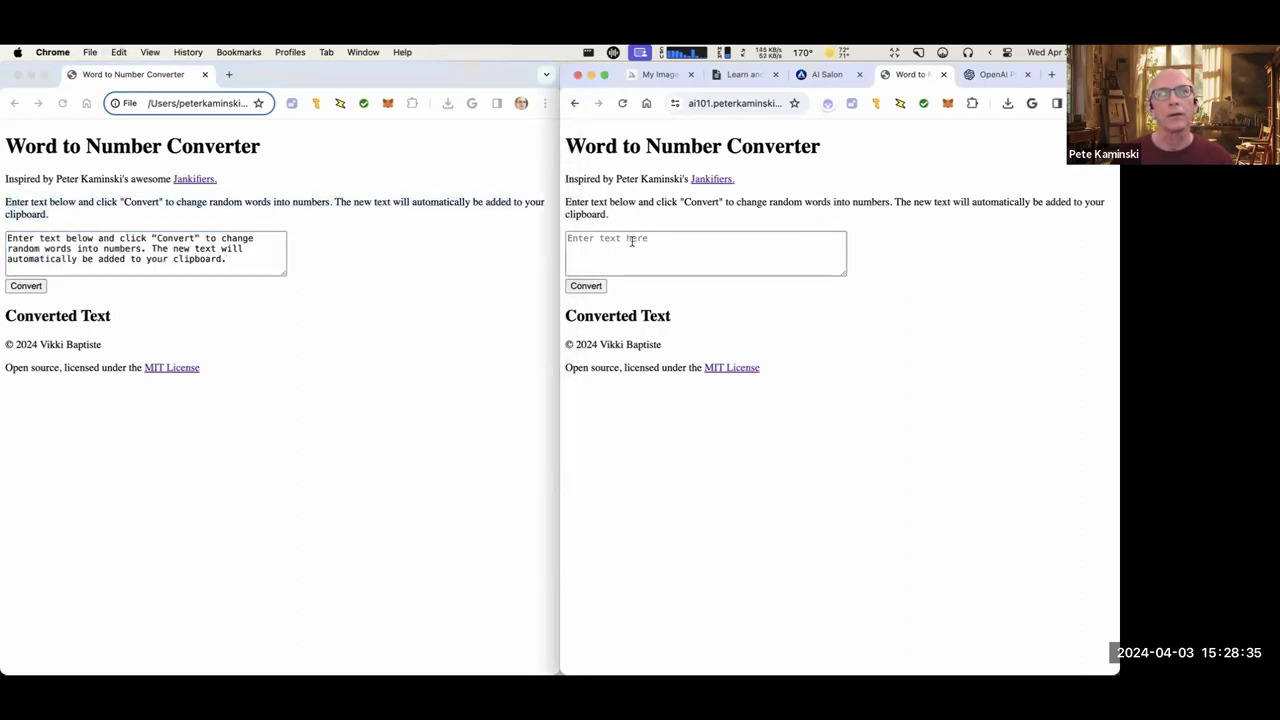
pyautogui.click(631, 240)
pyautogui.press('super+v')
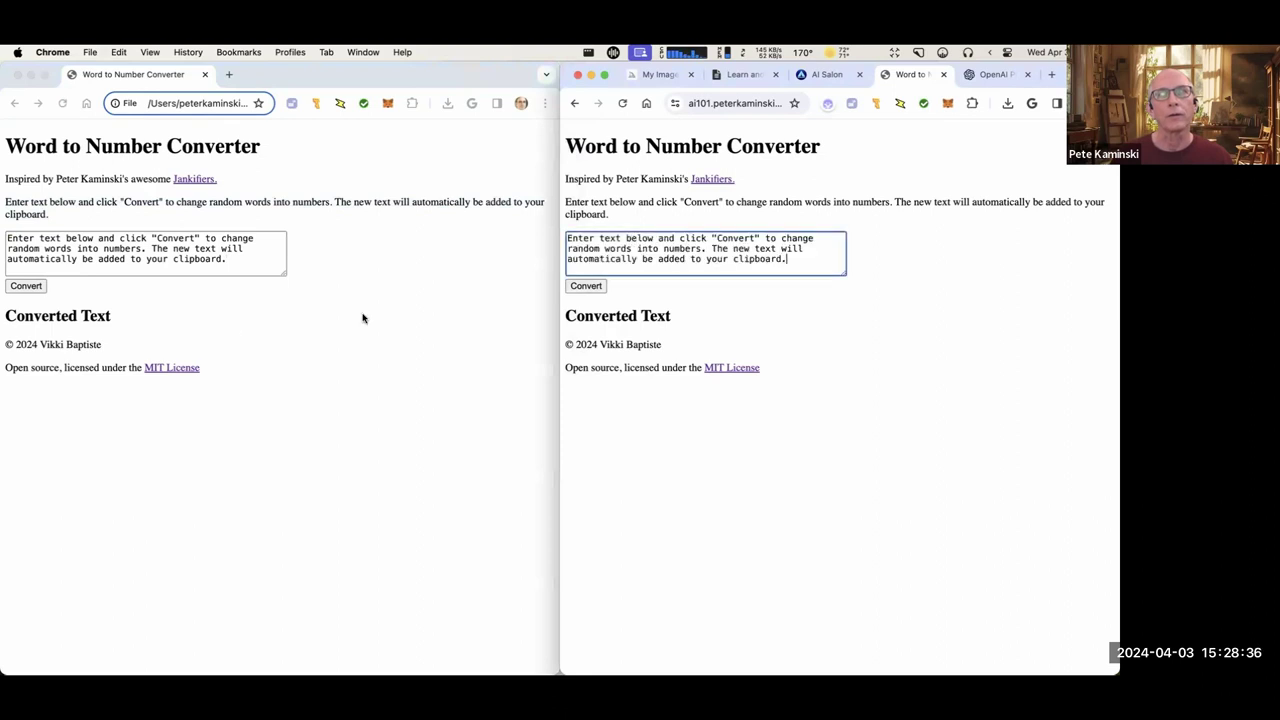
# Convert the pasted text in the local converter and in the online converter.
pyautogui.click(27, 284)
pyautogui.click(27, 286)
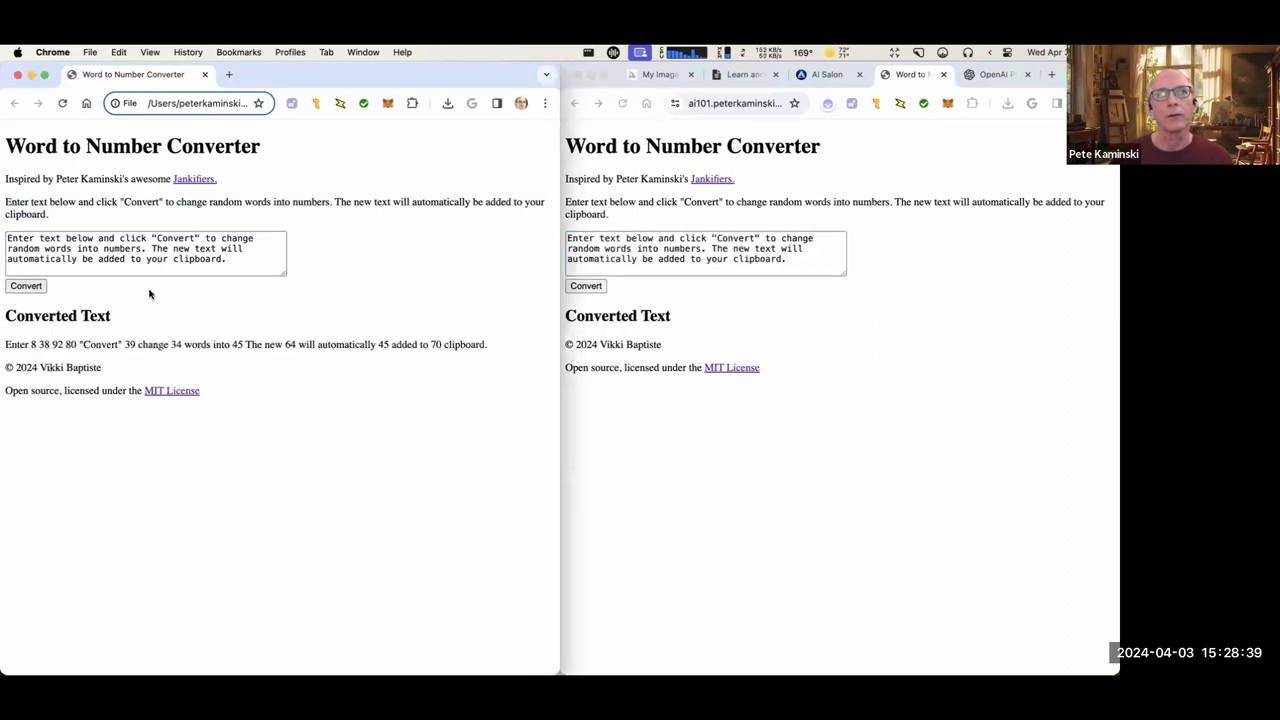
pyautogui.click(598, 285)
pyautogui.click(598, 286)
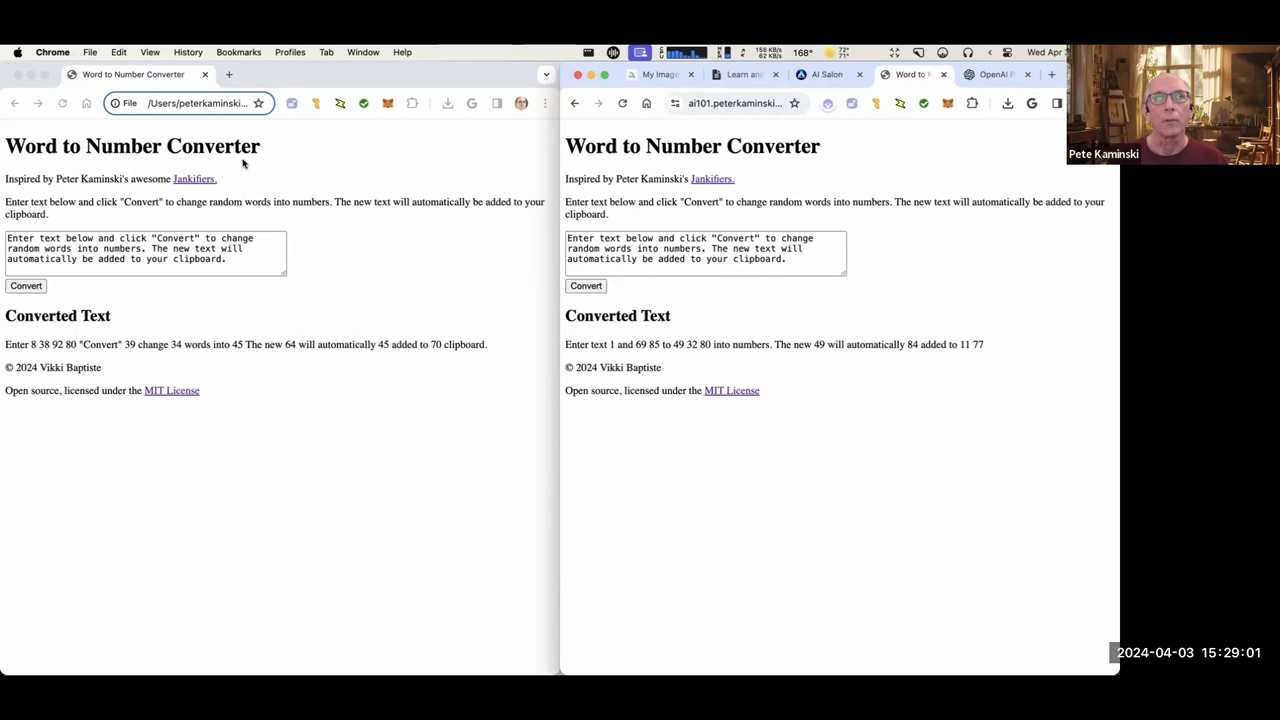
# Move the local converter window aside and close the separate Midjourney images window.
pyautogui.moveTo(290, 86); pyautogui.dragTo(820, 147)
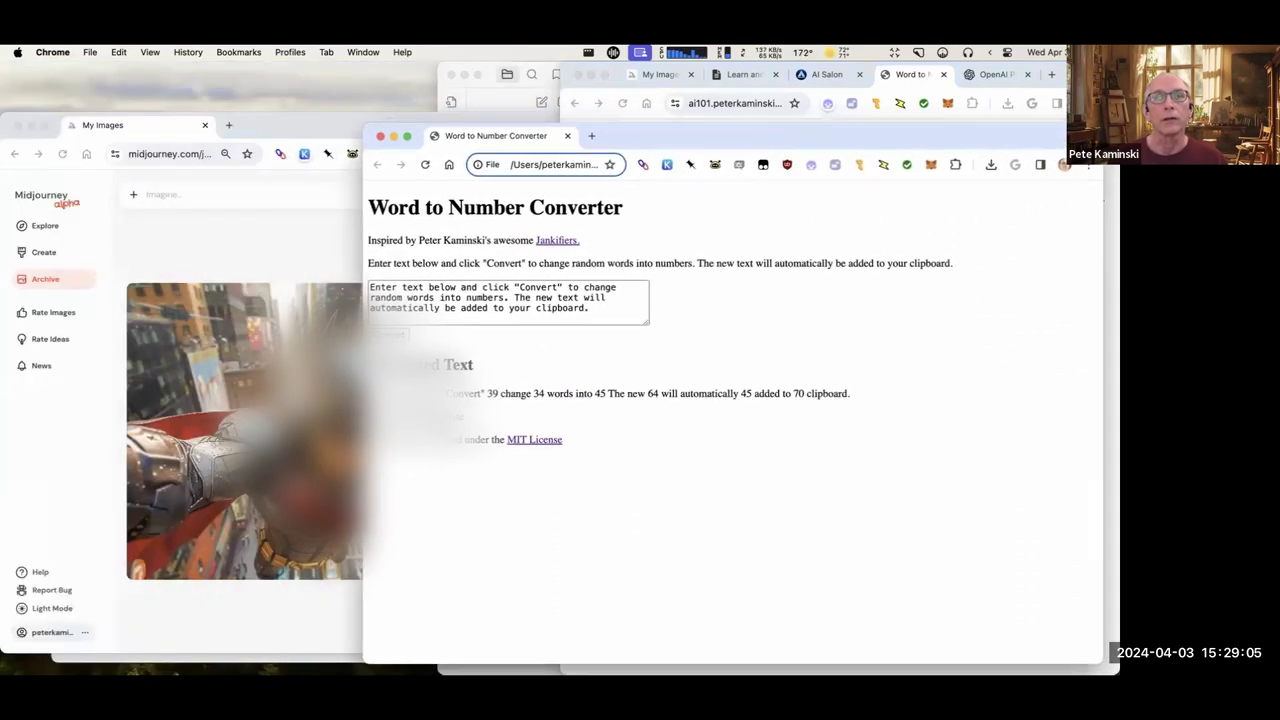
pyautogui.click(186, 234)
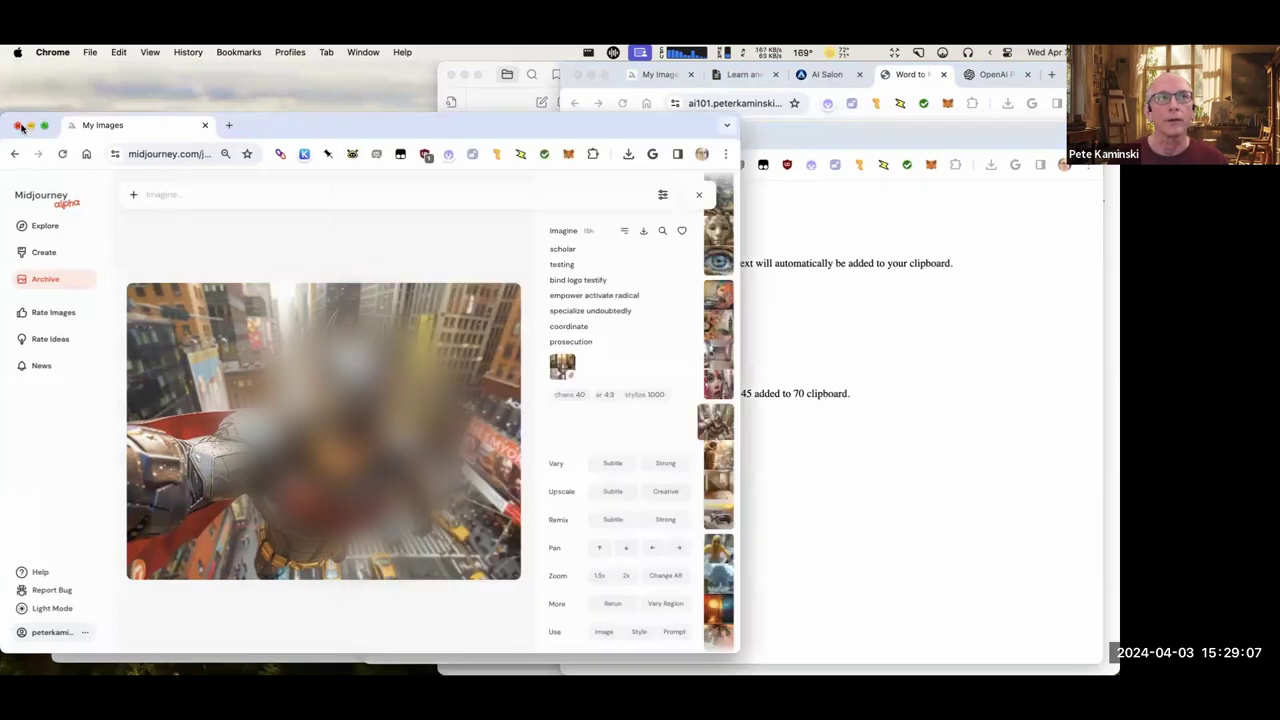
pyautogui.click(20, 126)
# Open Word to Number Converter.html again from the Downloads folder and reposition its new browser window.
pyautogui.click(324, 319)
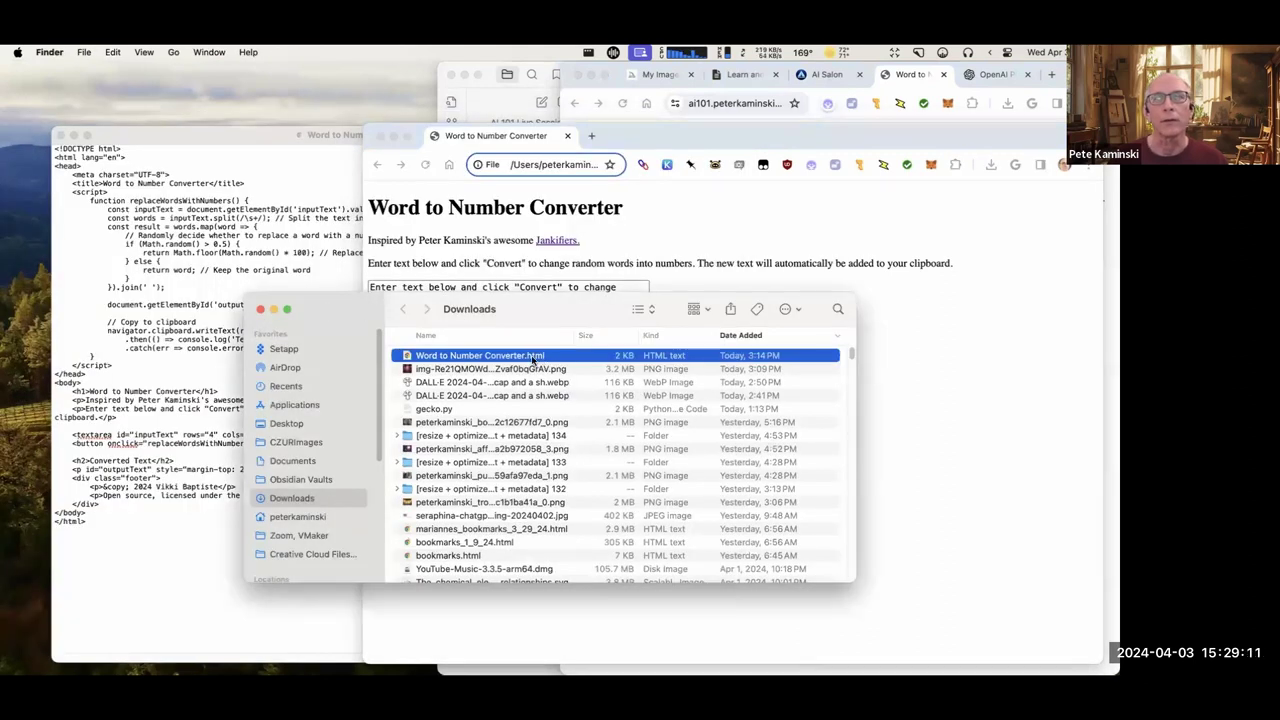
pyautogui.doubleClick(533, 357)
pyautogui.moveTo(659, 139); pyautogui.dragTo(308, 108)
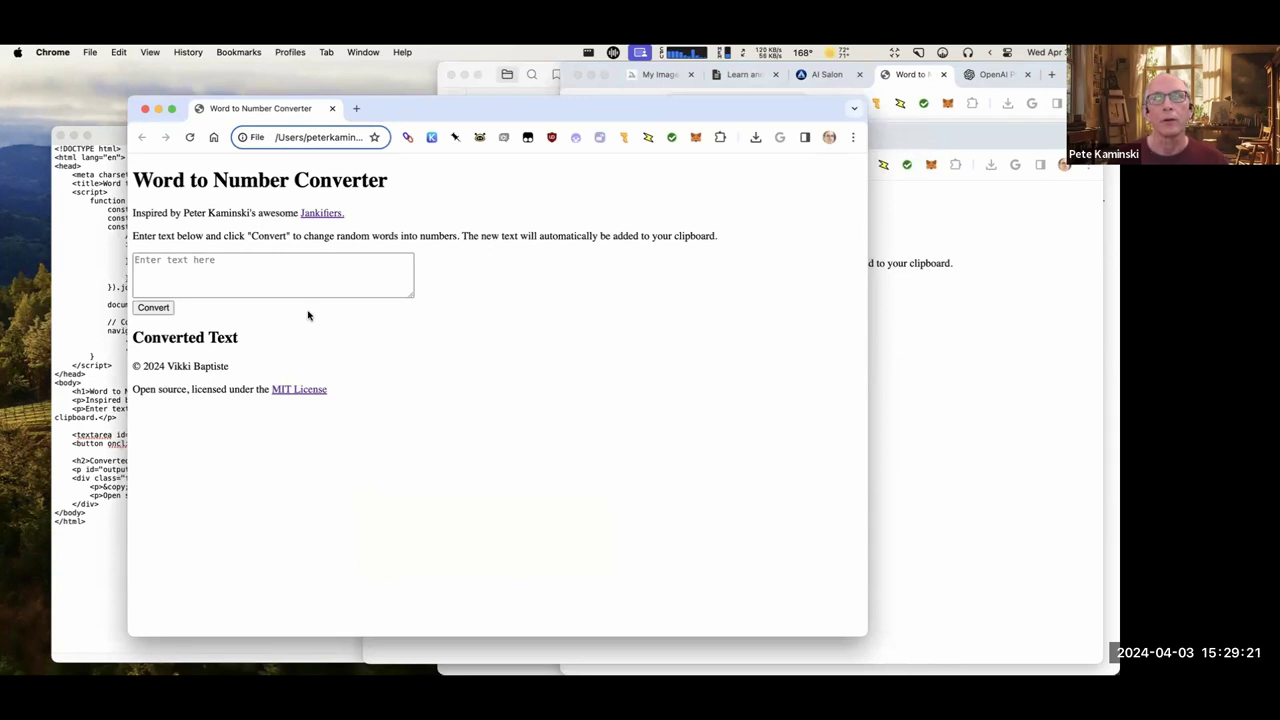
pyautogui.moveTo(550, 106); pyautogui.dragTo(435, 83)
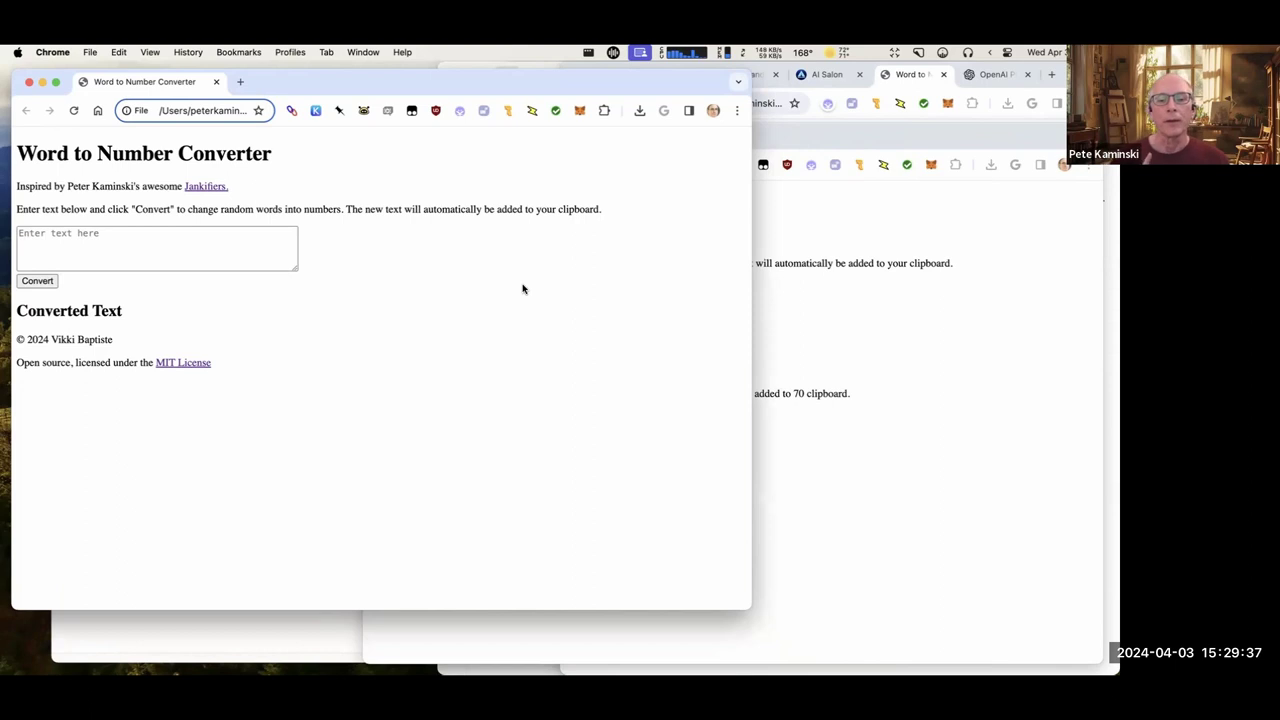
pyautogui.moveTo(460, 85); pyautogui.dragTo(538, 162)
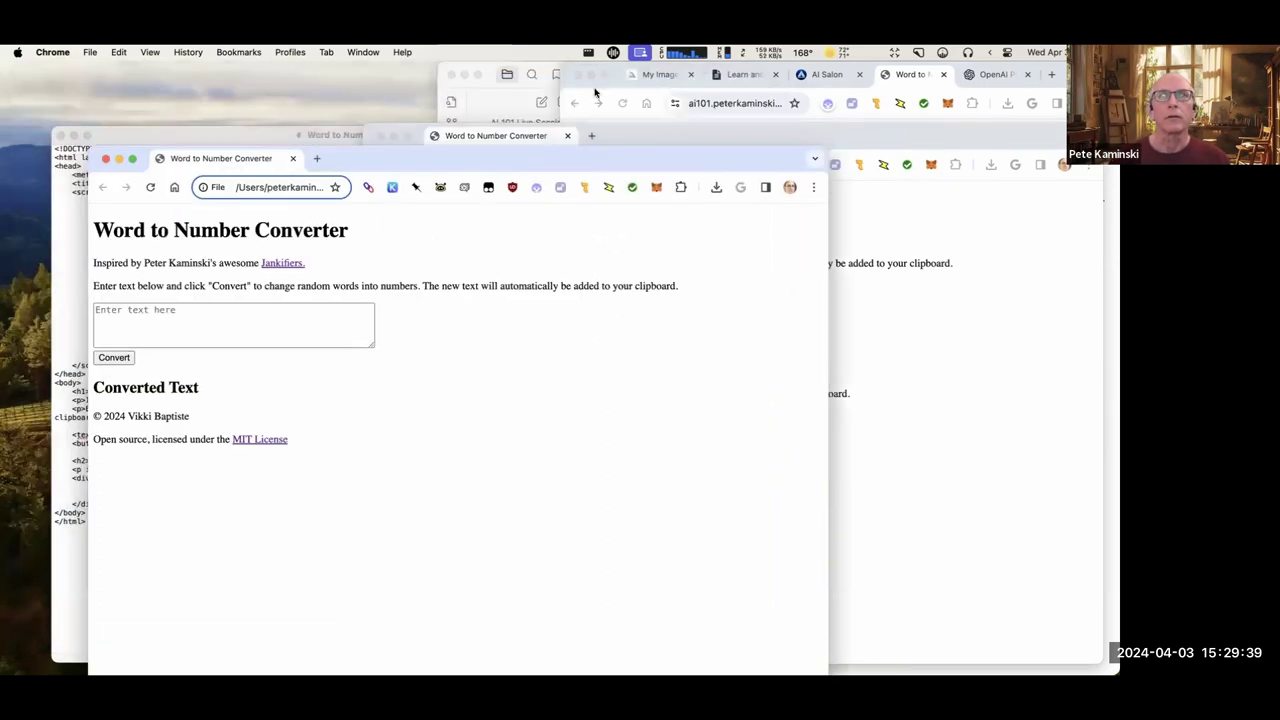
# Review the Jankifiers notes in HackMD in a widened window, then bring the local converter page forward and reposition it.
pyautogui.click(740, 75)
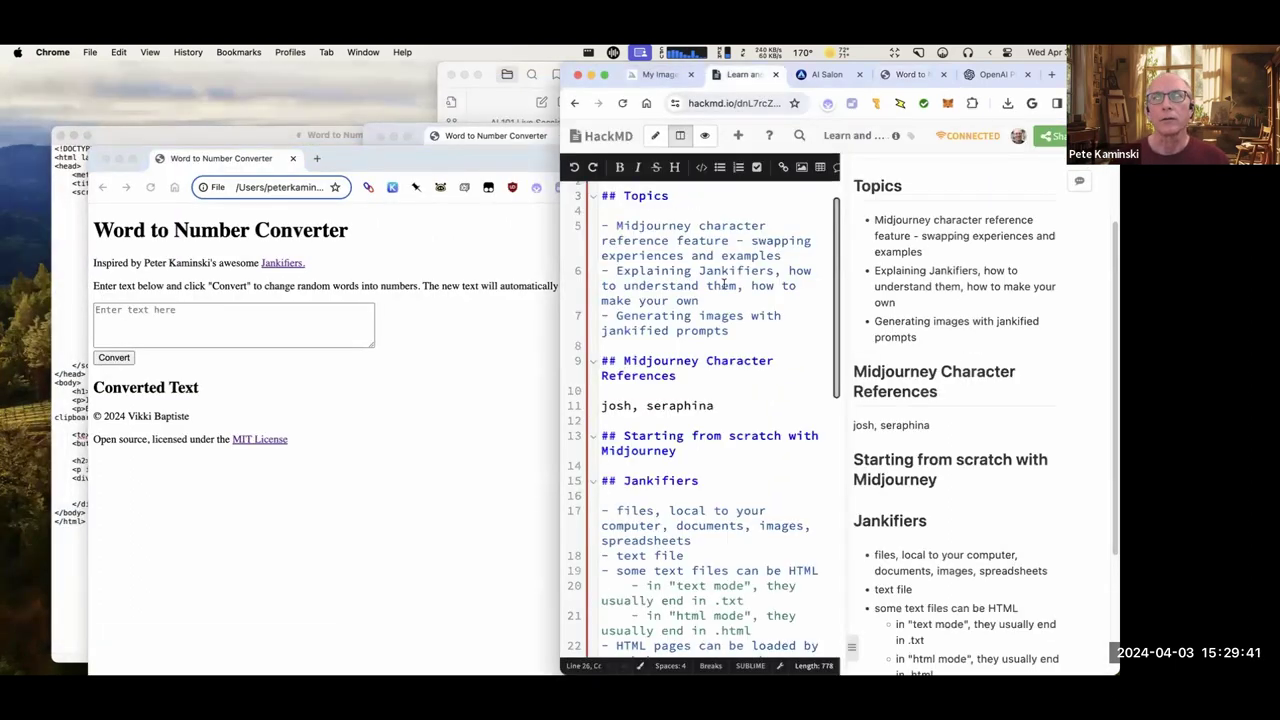
pyautogui.scroll(-10, 624, 312)
pyautogui.moveTo(561, 271); pyautogui.dragTo(157, 272)
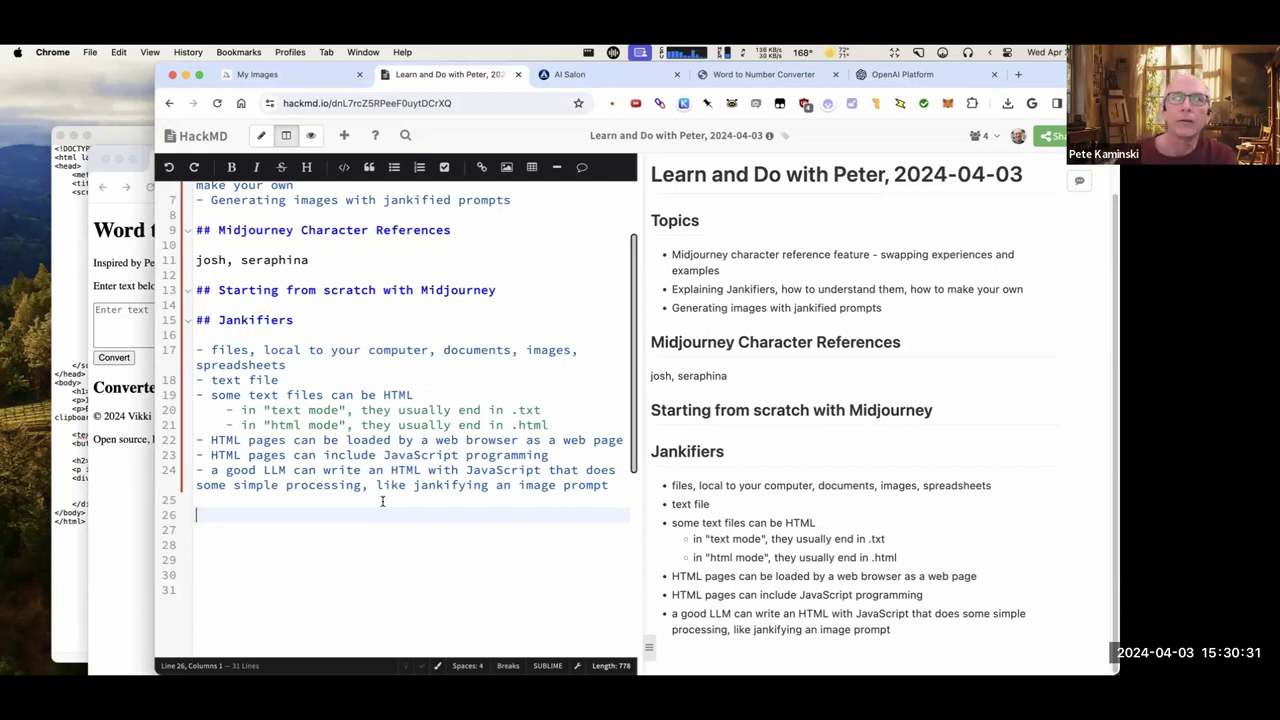
pyautogui.click(119, 265)
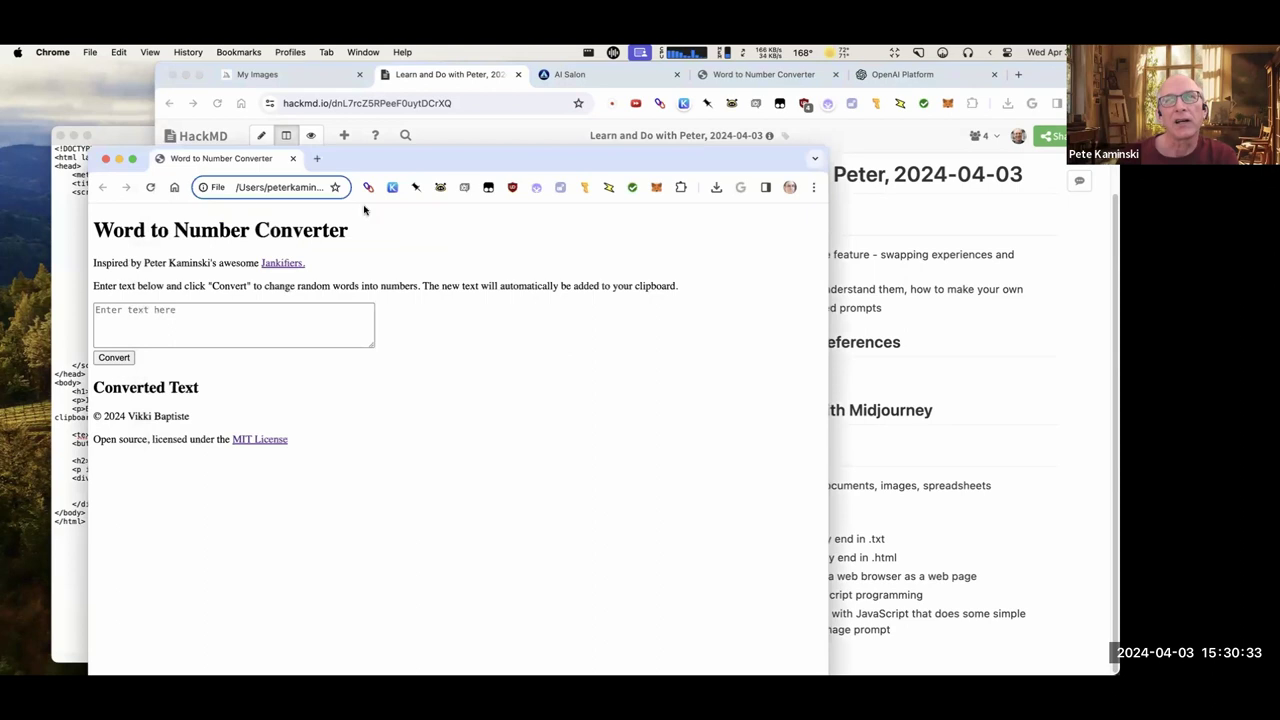
pyautogui.moveTo(403, 157); pyautogui.dragTo(351, 112)
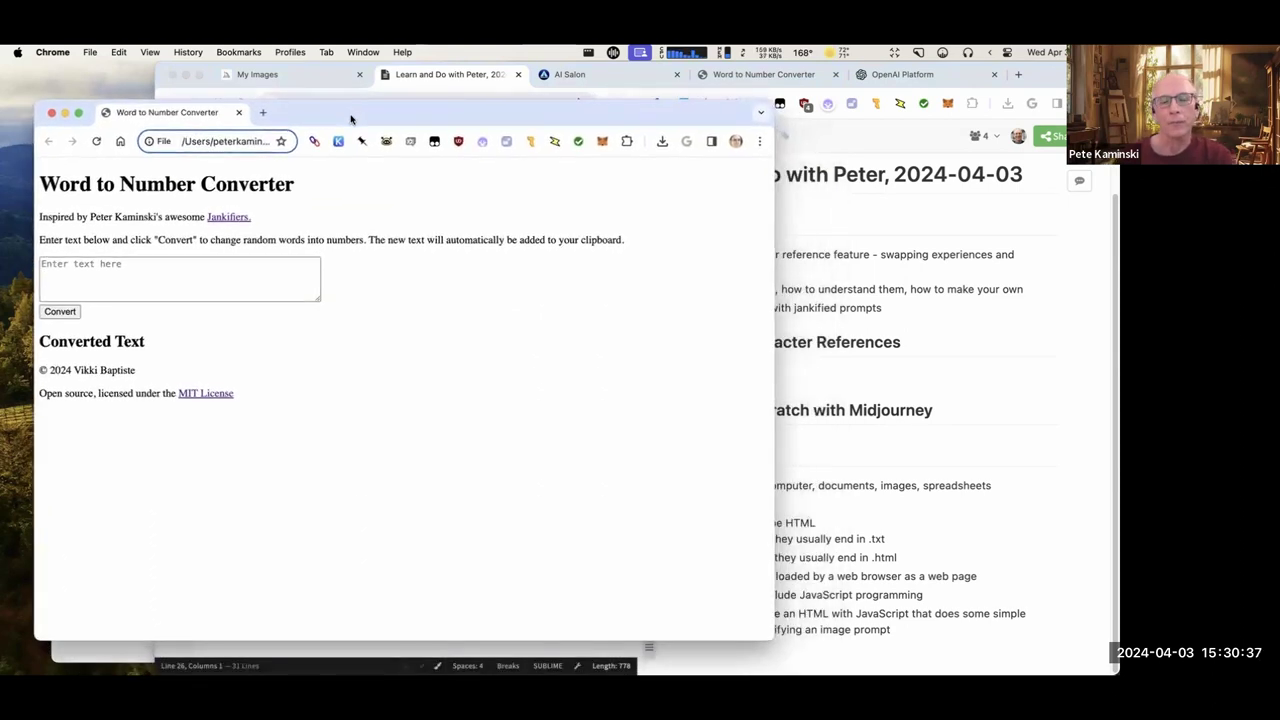
# Open Midjourney's My Images page in a new half-width browser window, widen it slightly, and browse the recent images.
pyautogui.press('super+n')
pyautogui.hotkey('ctrl', 'alt', 'Left')
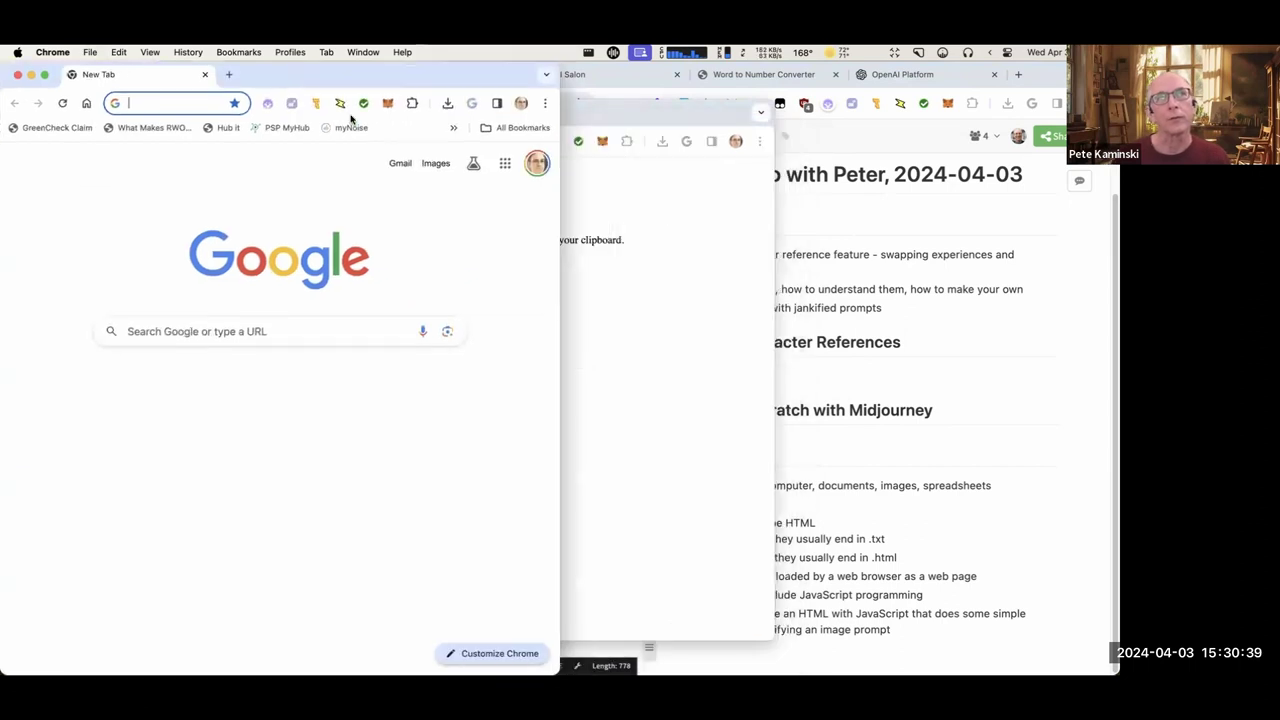
pyautogui.write('midjourney.com/im...')
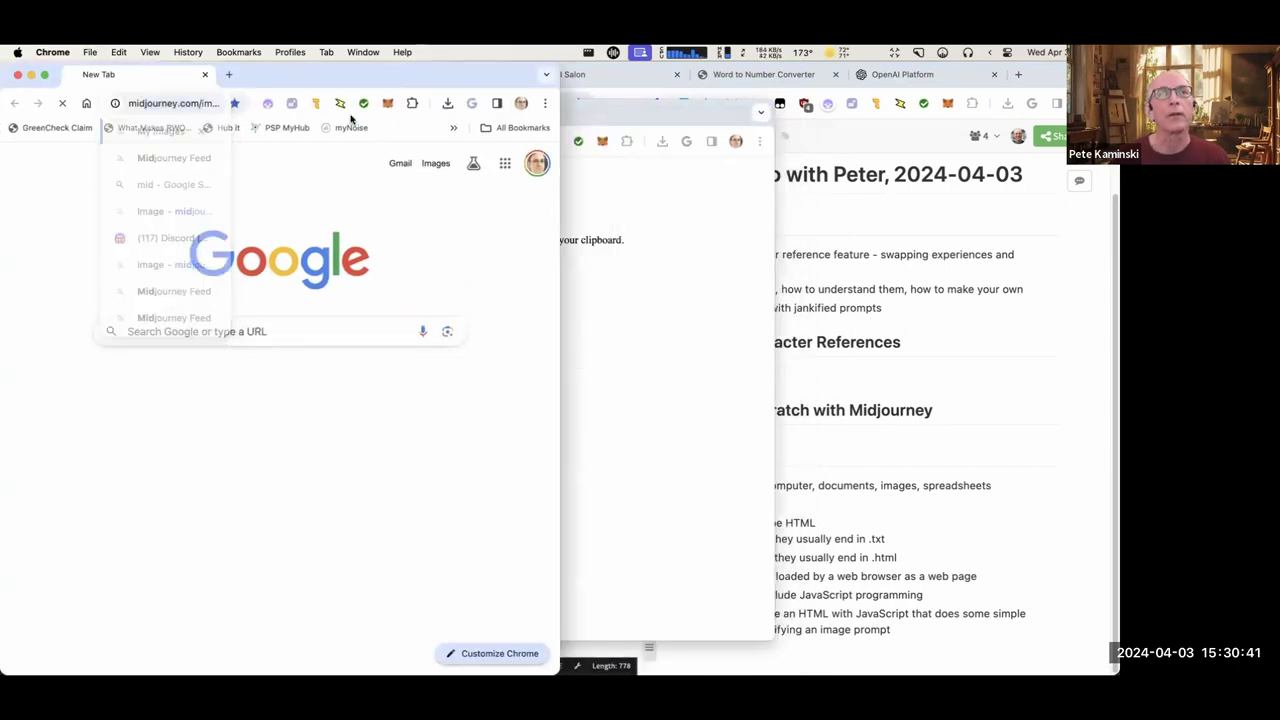
pyautogui.press('Return')
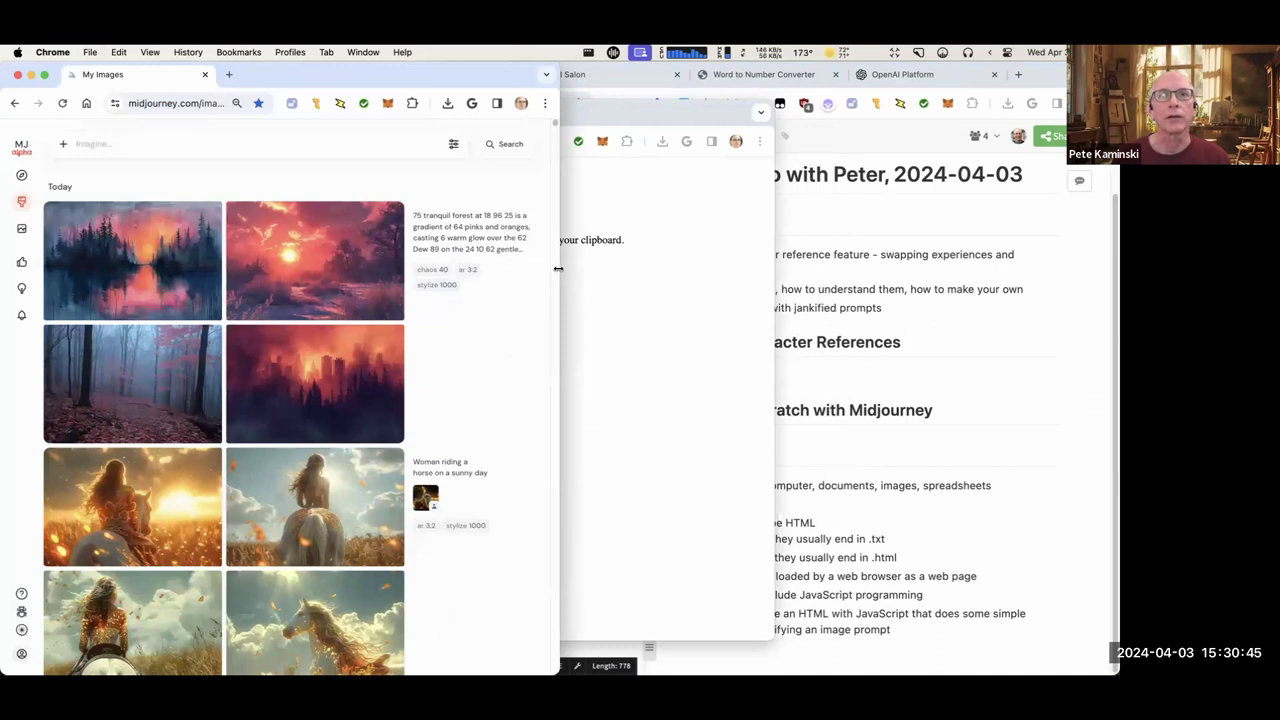
pyautogui.moveTo(559, 268); pyautogui.dragTo(609, 279)
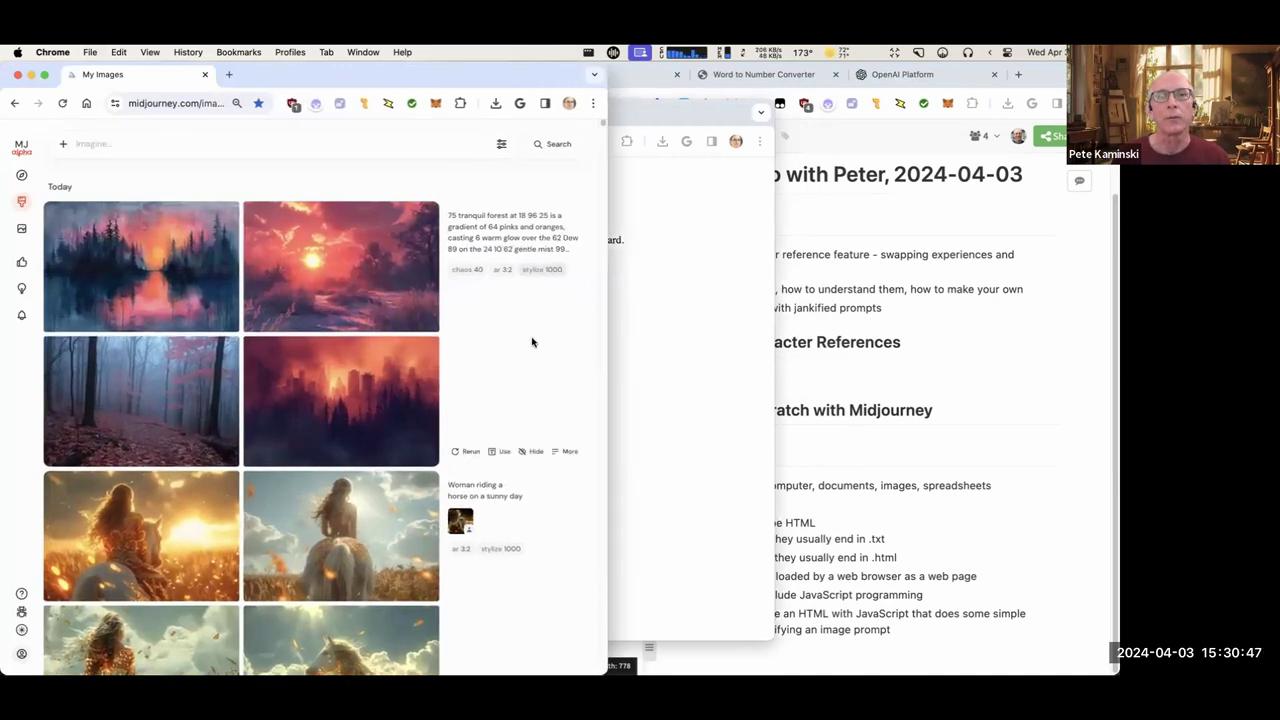
pyautogui.scroll(-5, 524, 334)
pyautogui.scroll(-10, 524, 334)
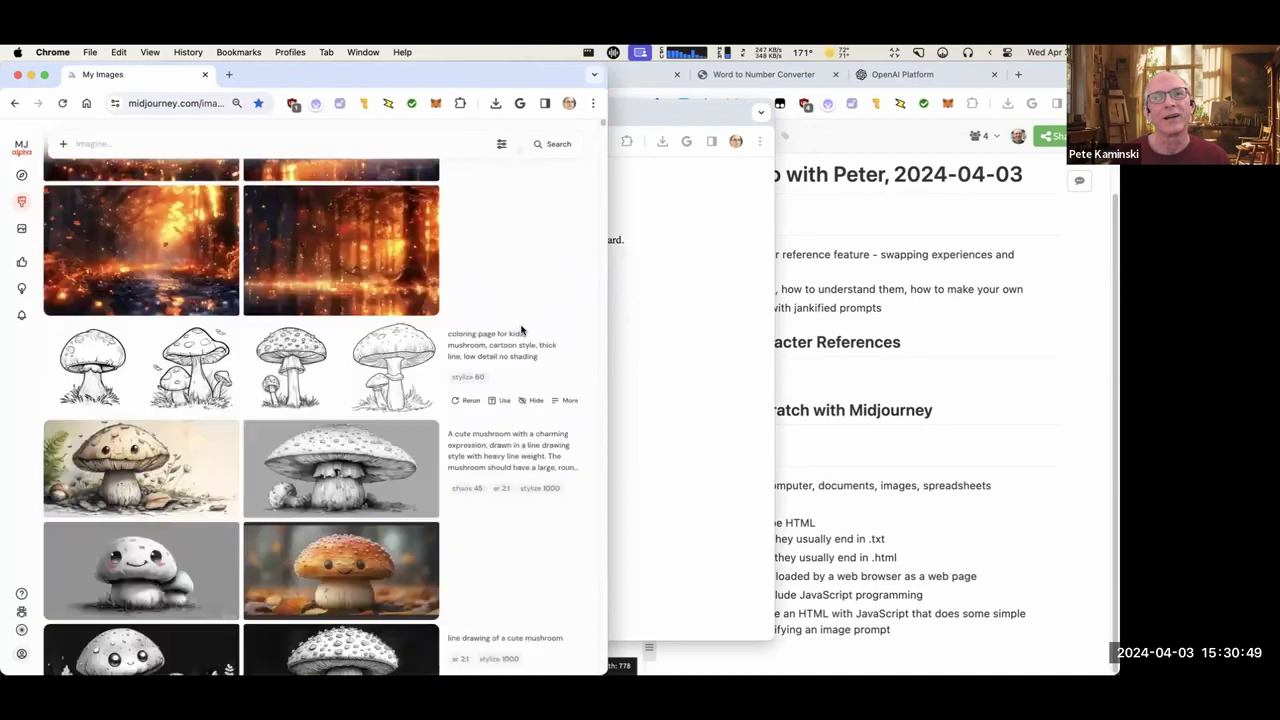
pyautogui.scroll(-3, 517, 331)
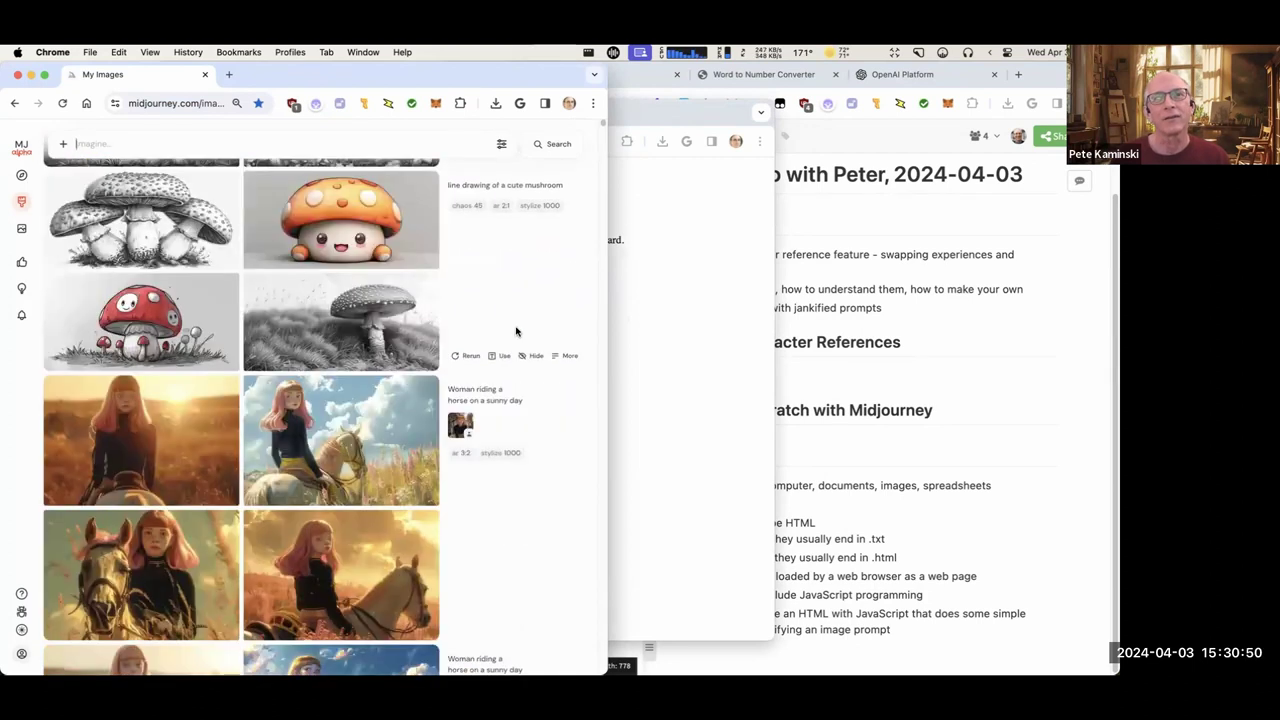
# Select the sample text in the online Word to Number Converter's text box, then return to the Jankifiers list.
pyautogui.click(942, 277)
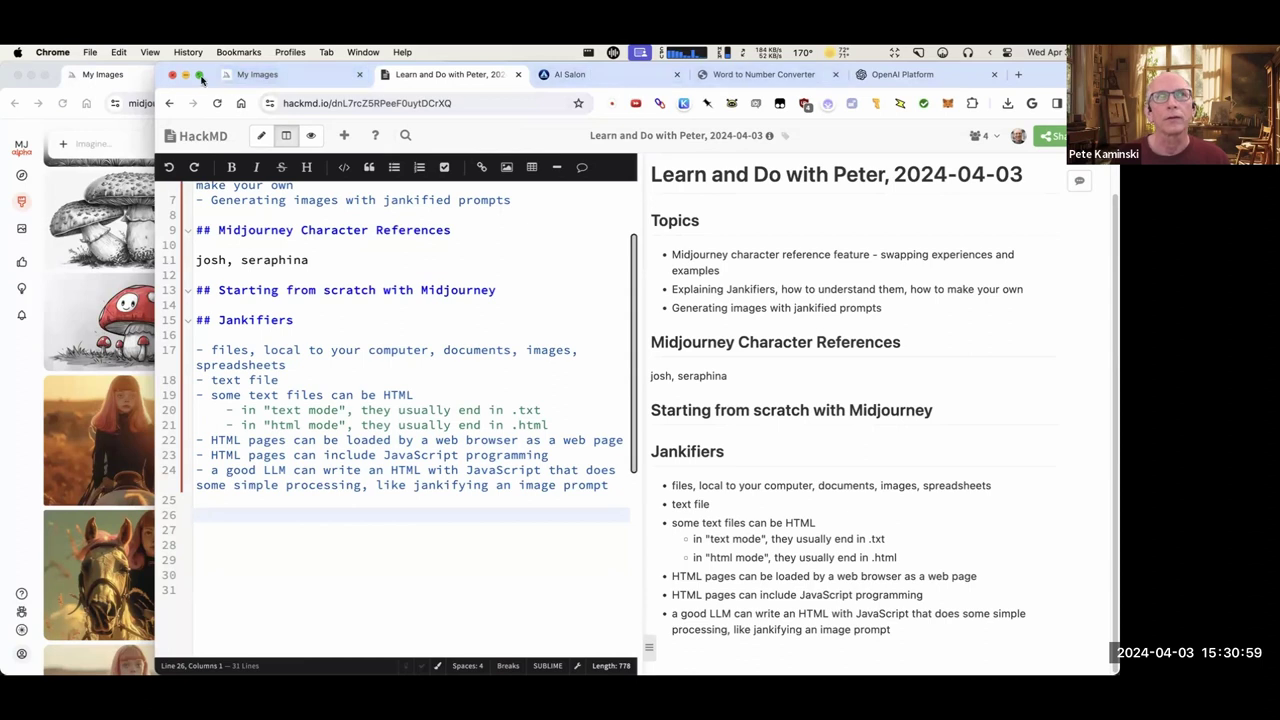
pyautogui.click(728, 84)
pyautogui.moveTo(382, 248); pyautogui.dragTo(173, 229)
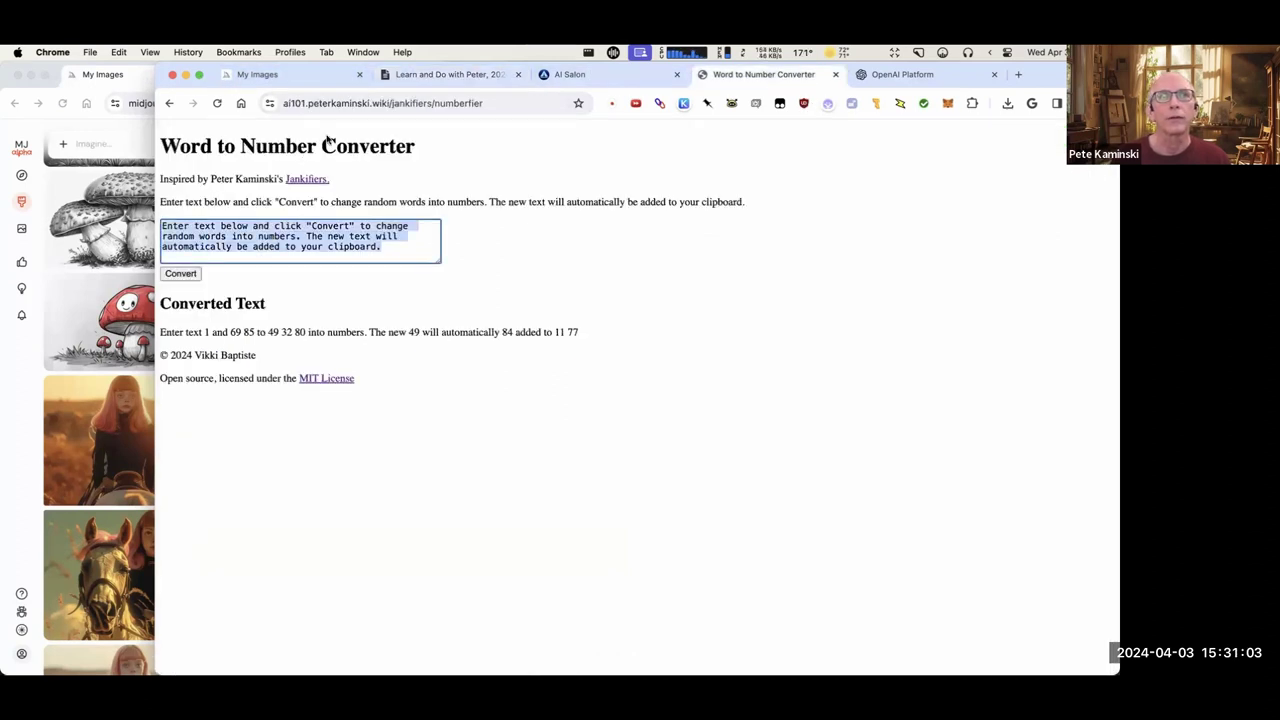
pyautogui.click(168, 103)
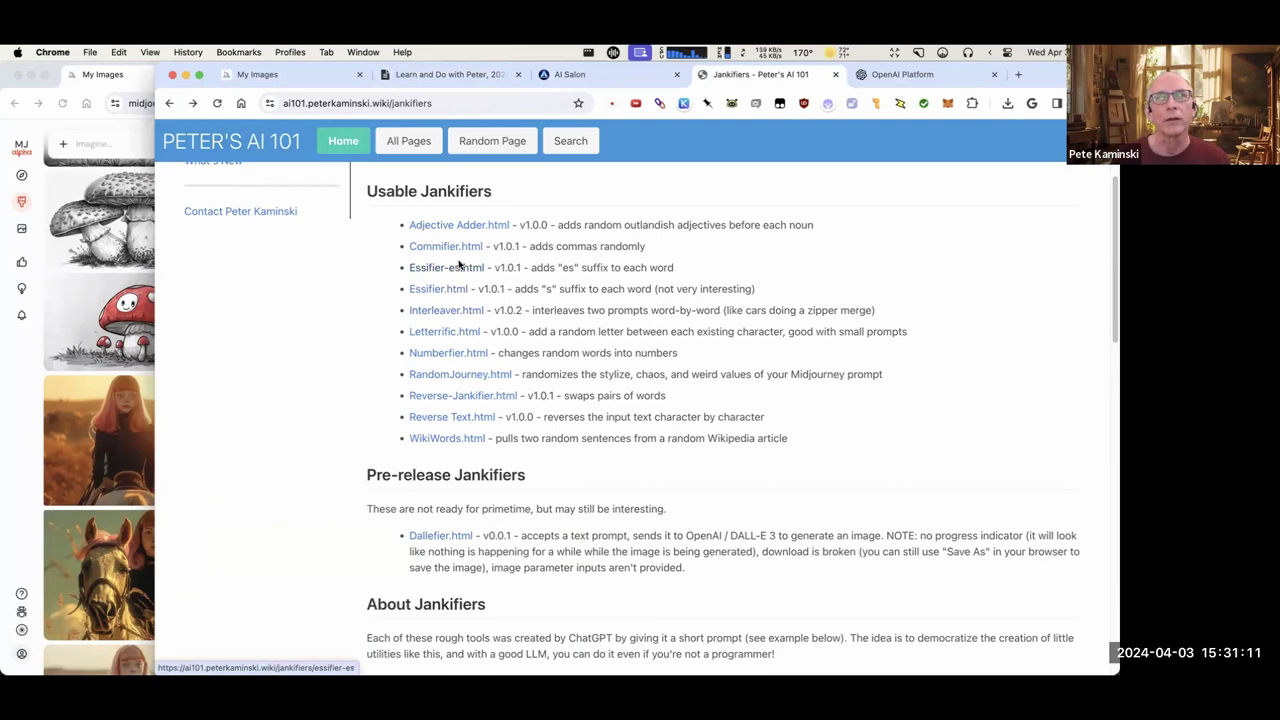
# Open the Adjective Adder Jankifier from the list and try to paste text into its large result area.
pyautogui.click(471, 229)
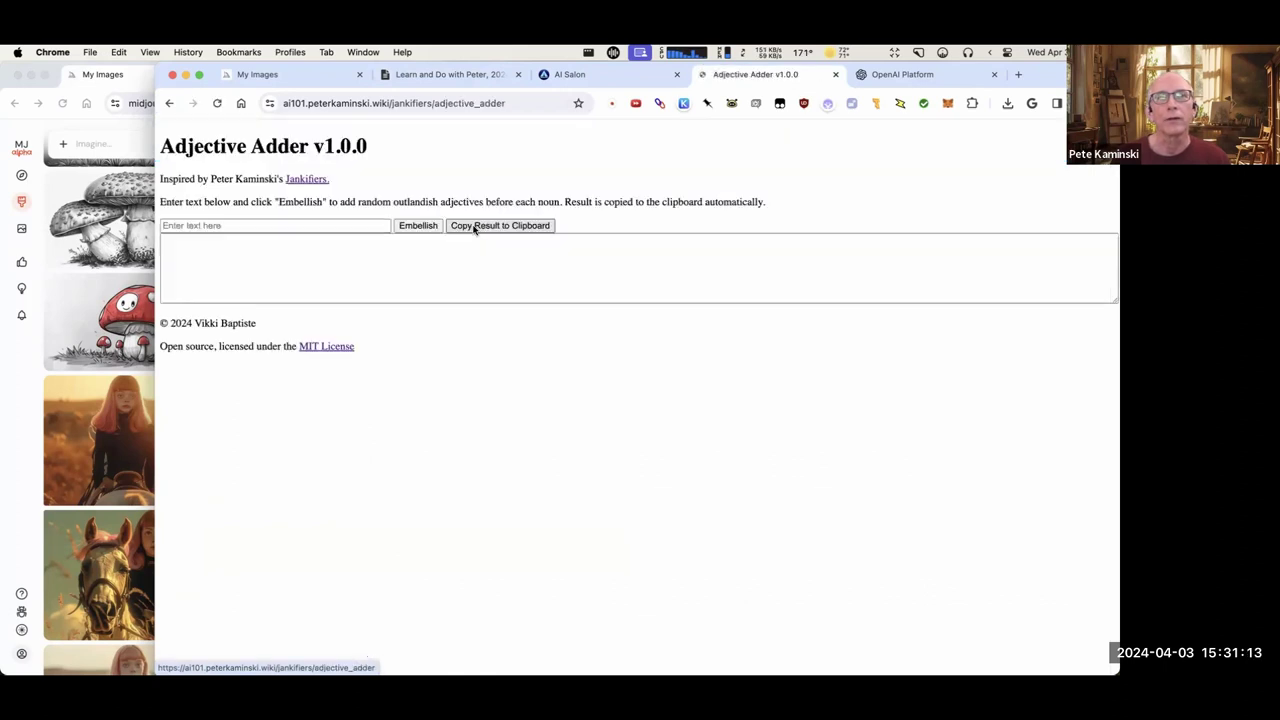
pyautogui.click(386, 268)
pyautogui.press('super+v')
pyautogui.press('super+v')
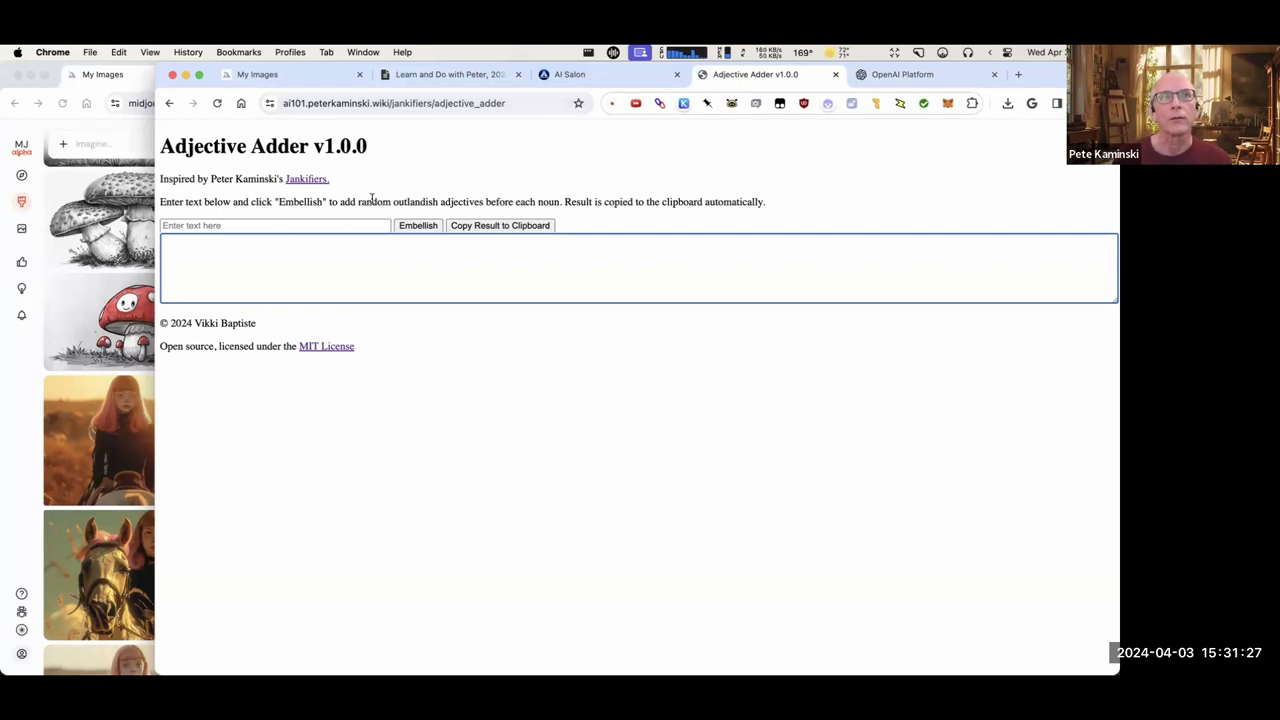
# Find the "Hidden beneath the old oak tree, a forgotten treasure whispered secrets of the past." prompt in Midjourney's images and copy it.
pyautogui.click(105, 245)
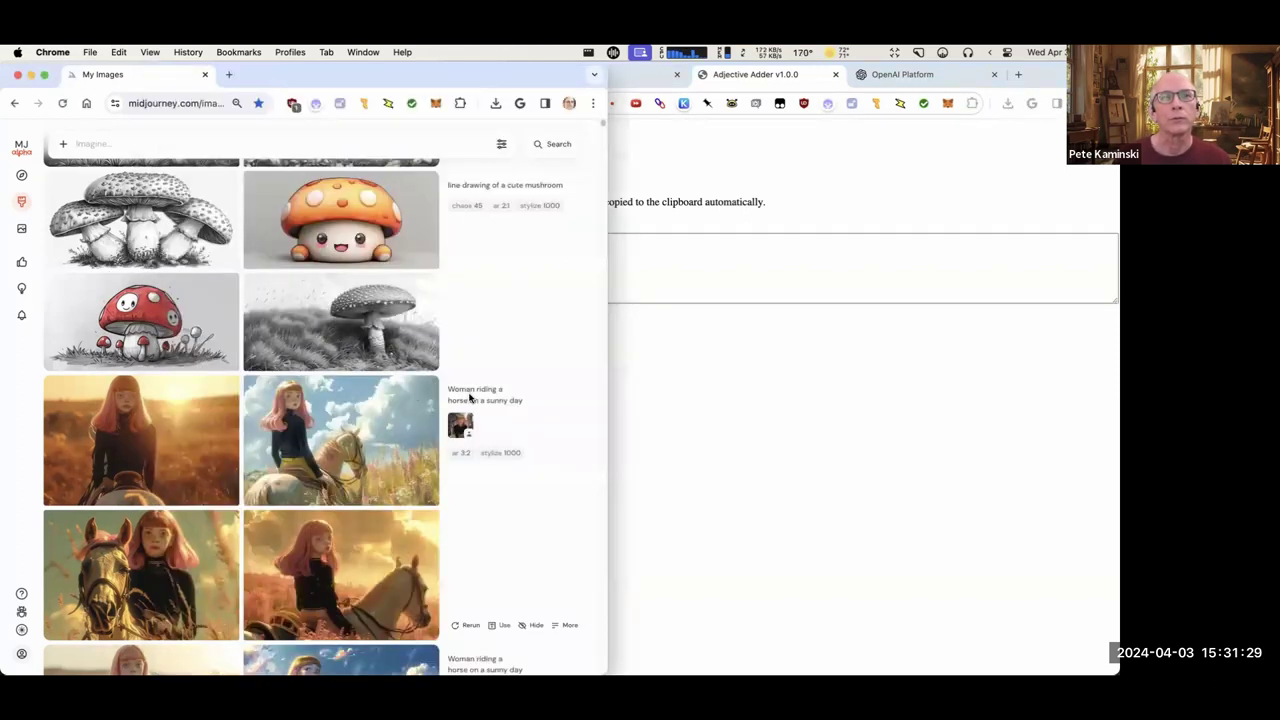
pyautogui.scroll(-20, 486, 406)
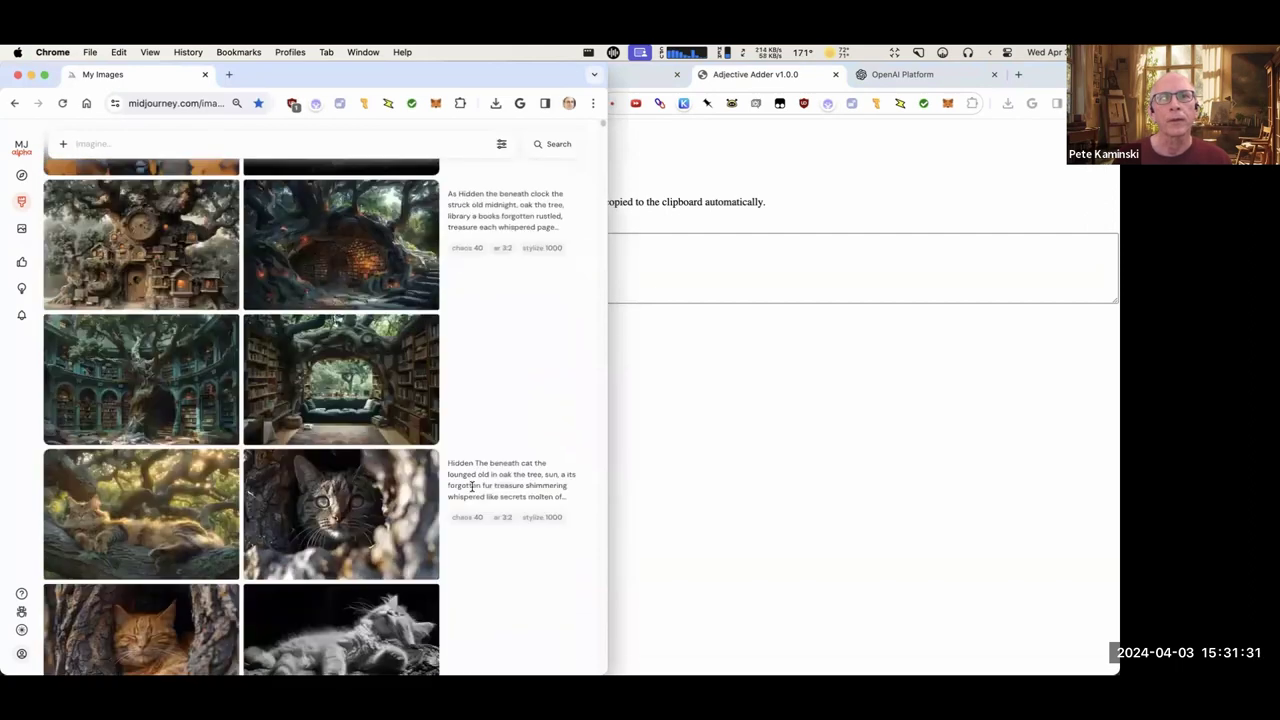
pyautogui.scroll(-15, 475, 495)
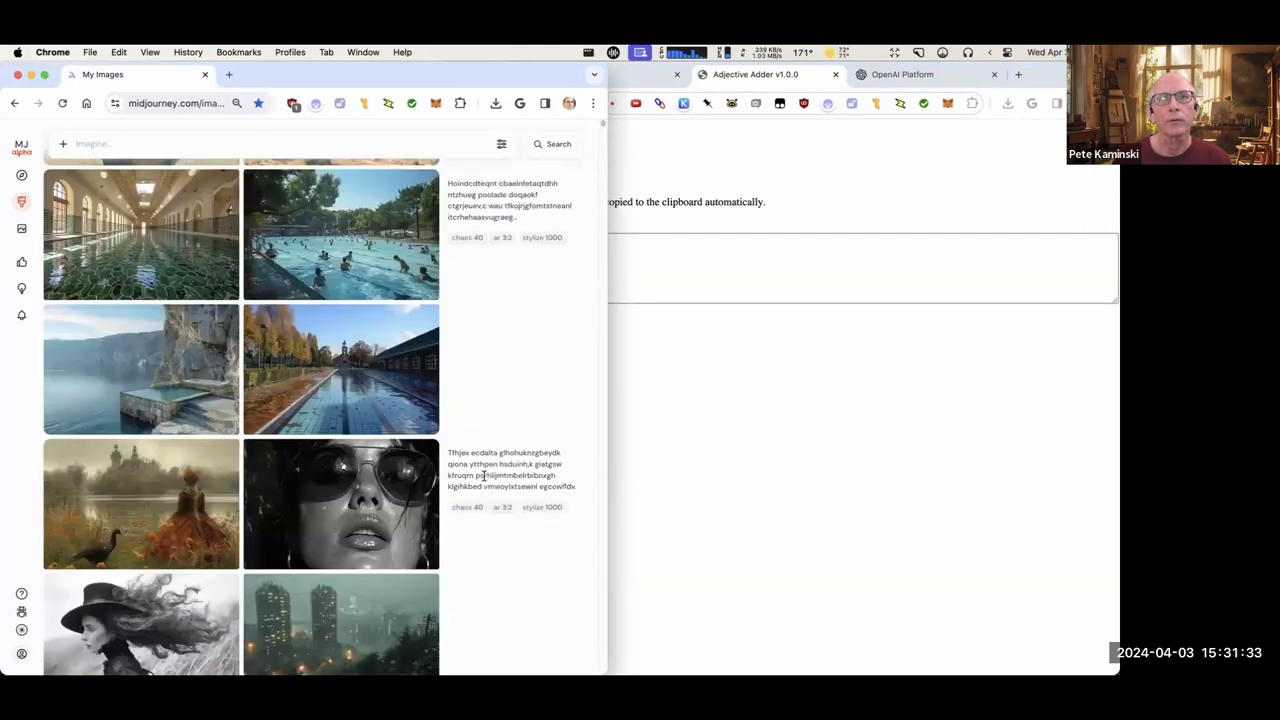
pyautogui.scroll(-10, 483, 484)
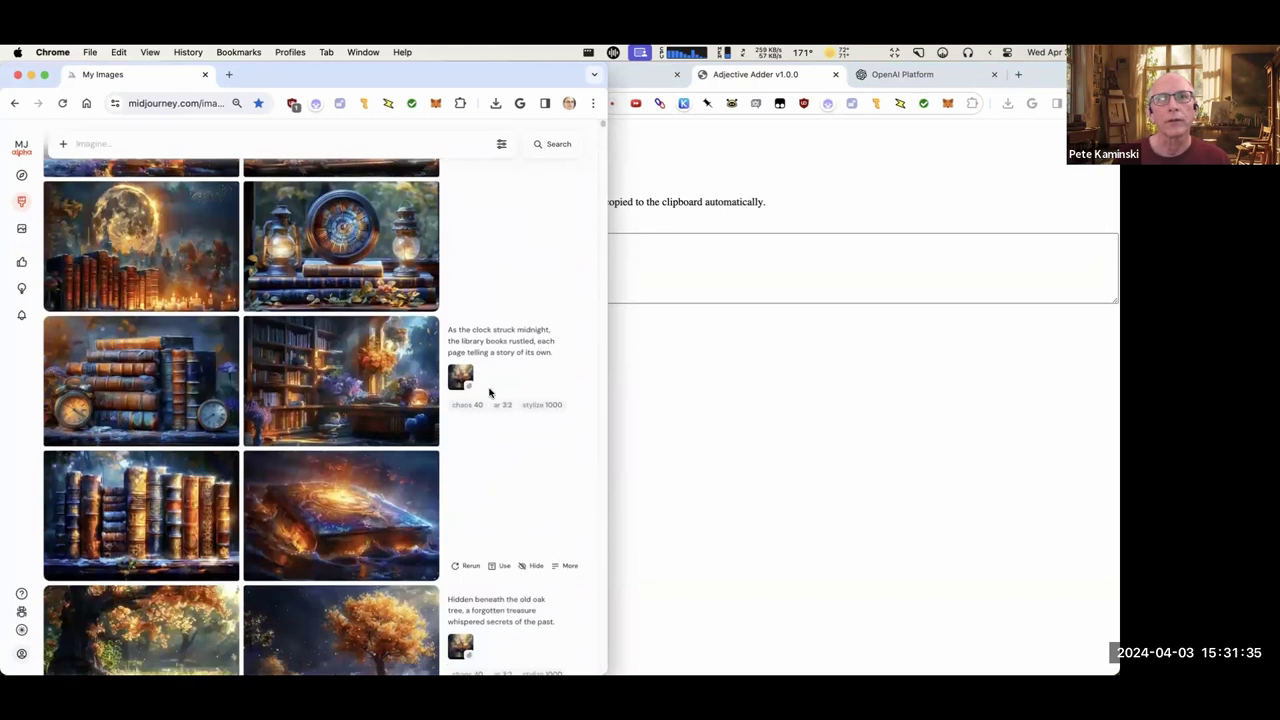
pyautogui.scroll(-2, 481, 450)
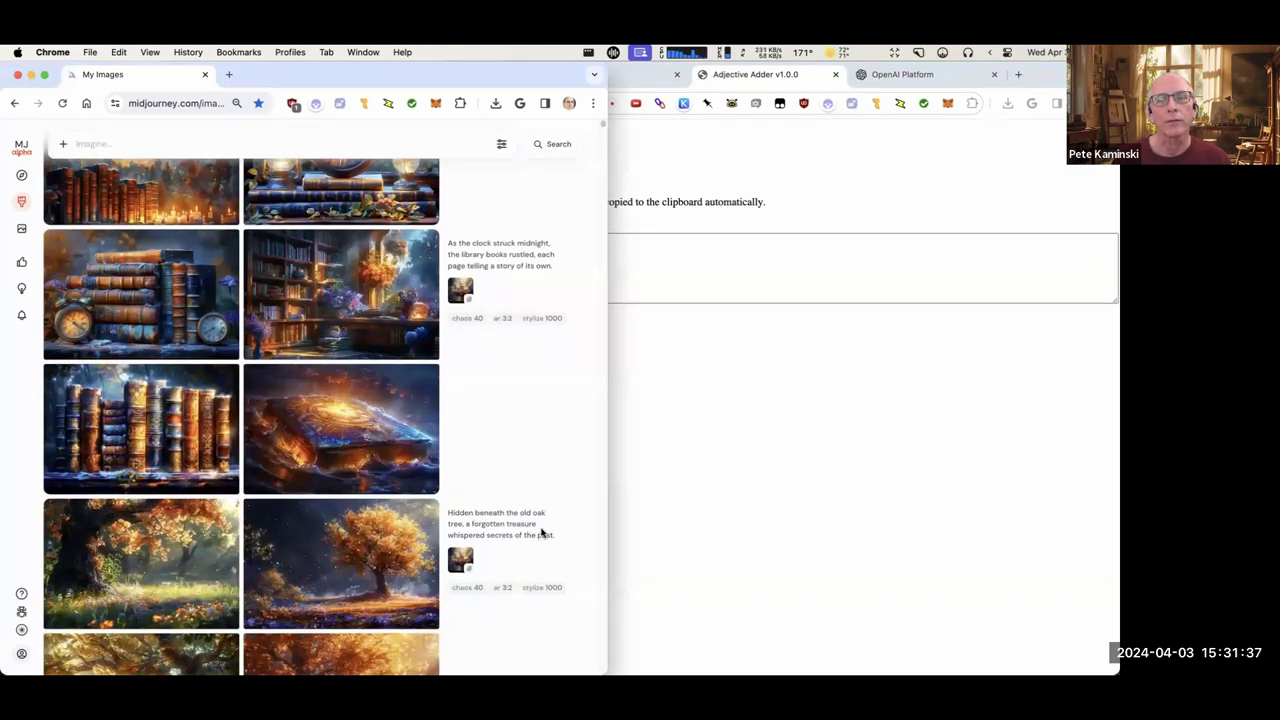
pyautogui.tripleClick(528, 533)
pyautogui.press('super+c')
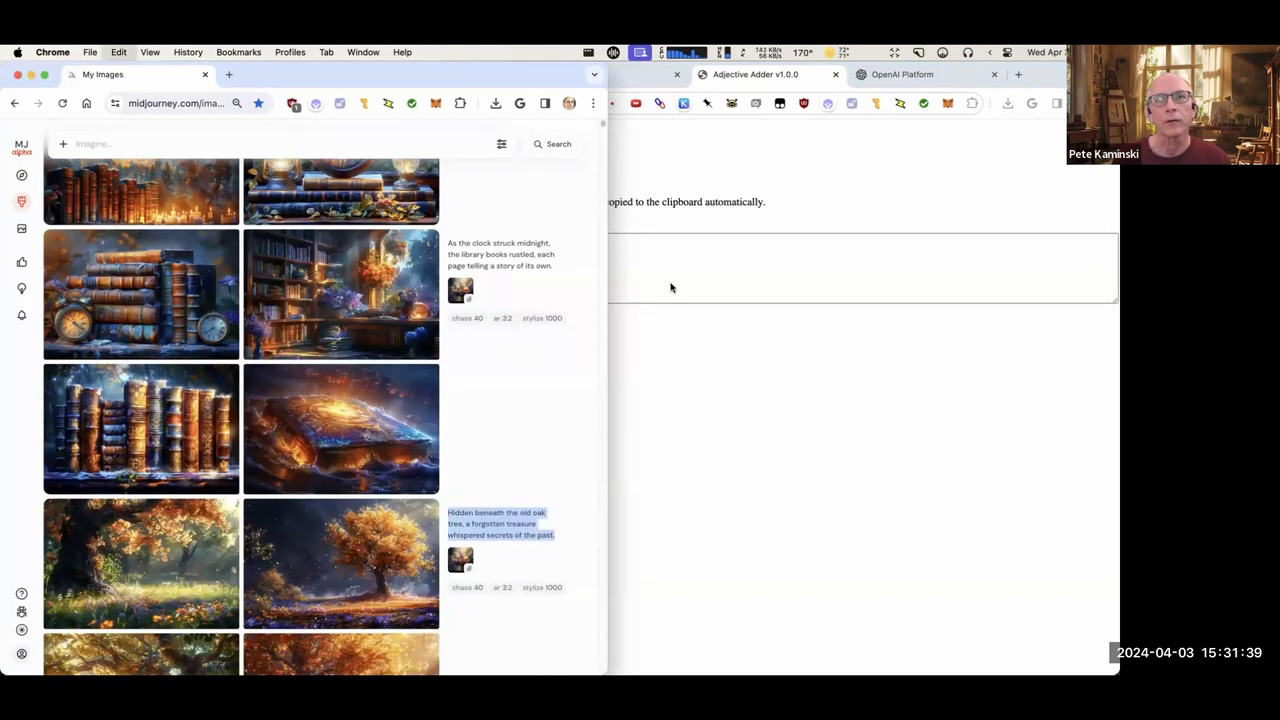
# Reload the Adjective Adder page and try to paste the copied prompt into its large result area.
pyautogui.click(683, 260)
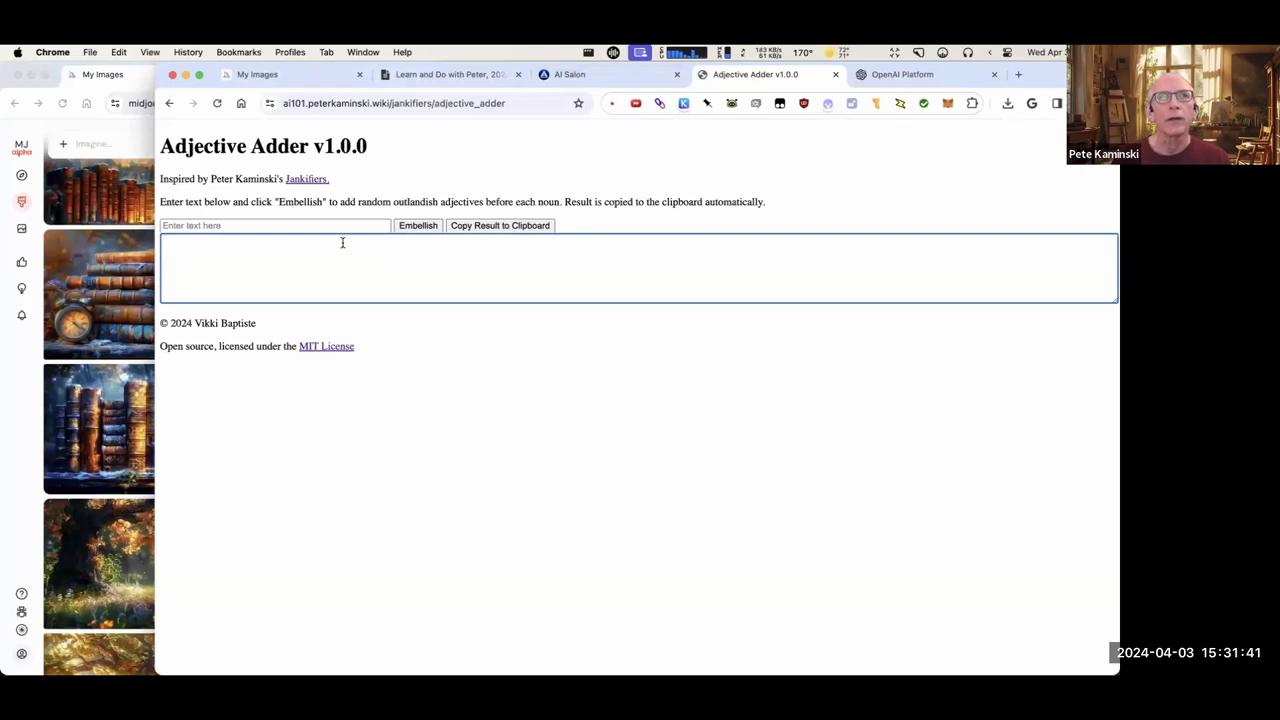
pyautogui.click(216, 104)
pyautogui.click(239, 241)
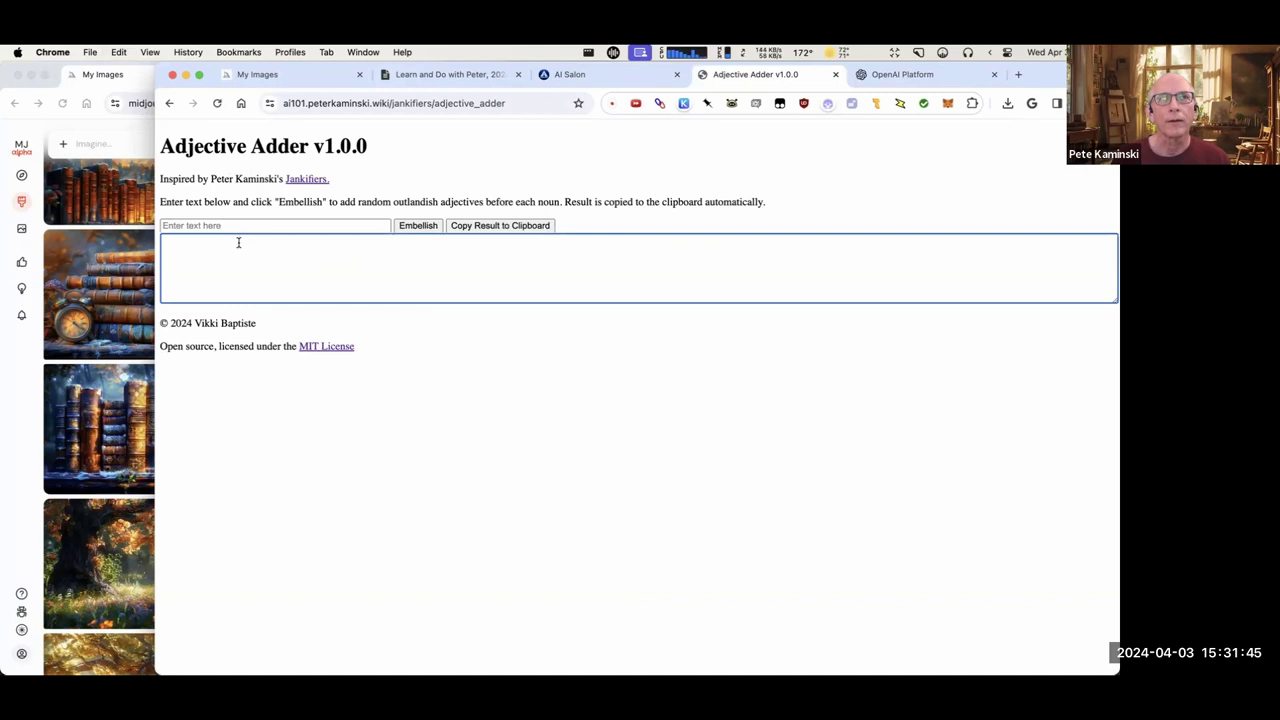
pyautogui.rightClick(239, 242)
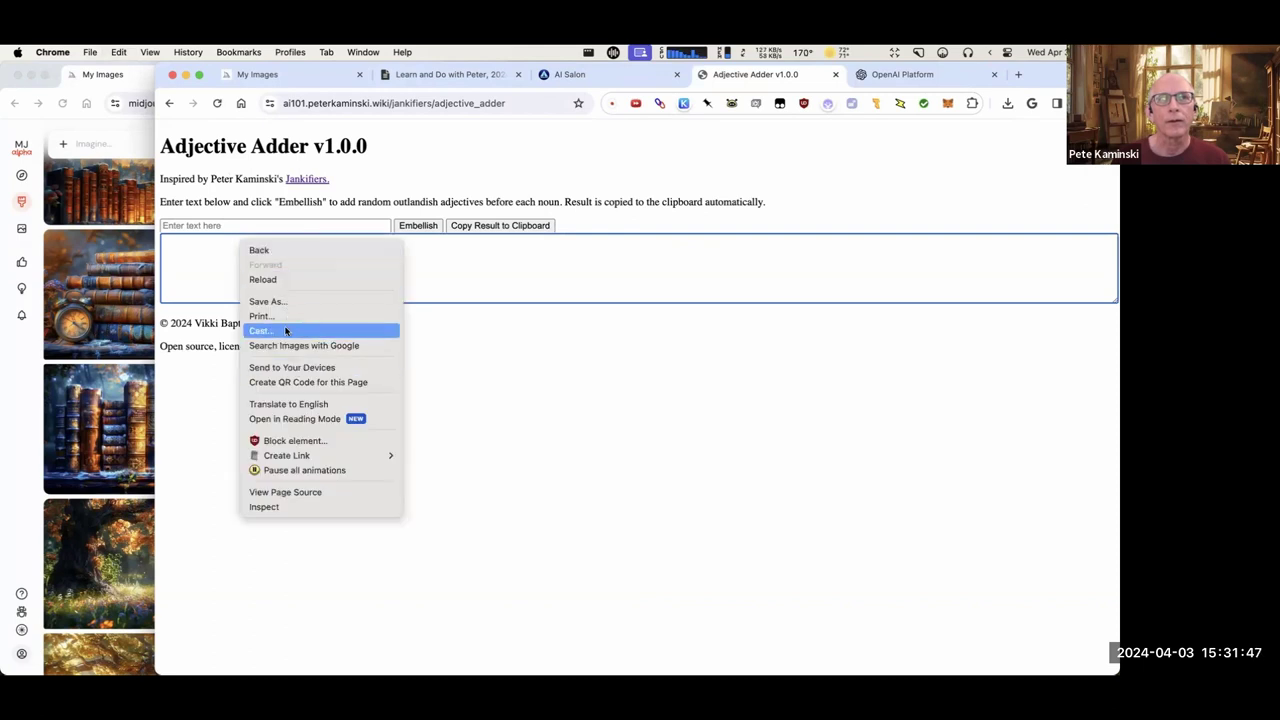
pyautogui.click(197, 403)
# Return to Midjourney's images and copy the selected old oak tree prompt again.
pyautogui.click(30, 410)
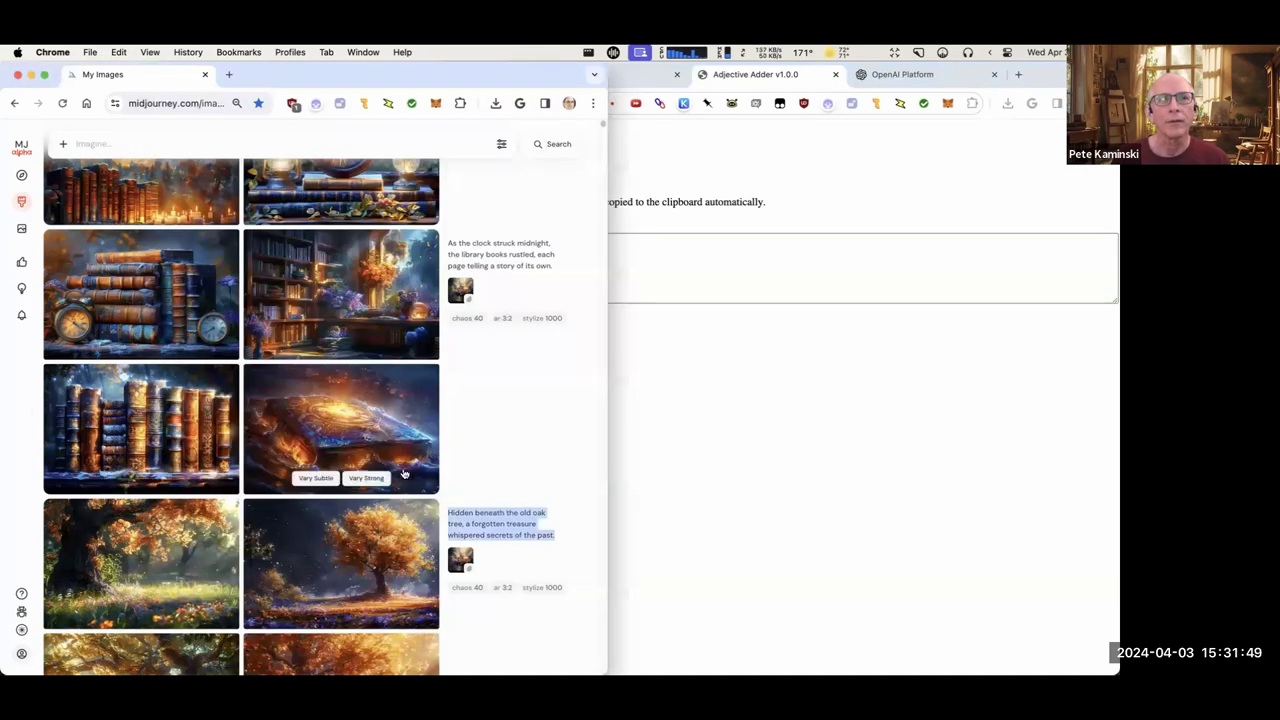
pyautogui.rightClick(472, 526)
pyautogui.click(527, 486)
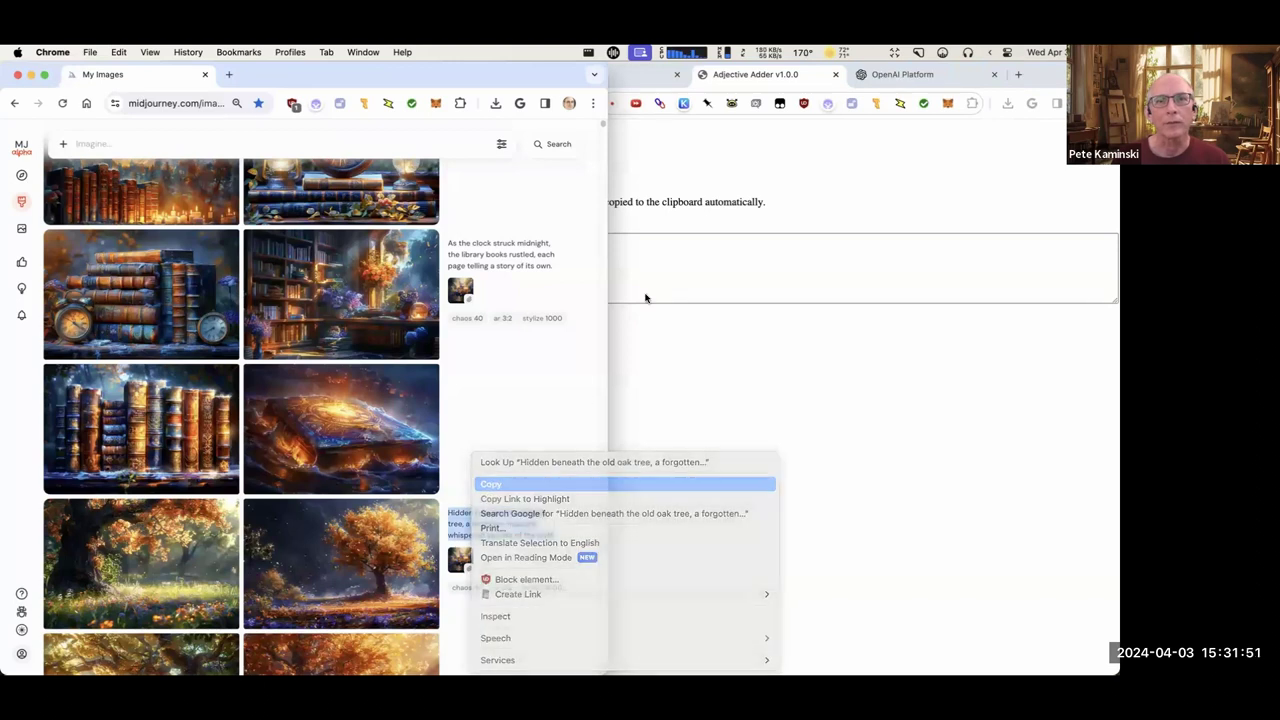
# Retry pasting the prompt into Adjective Adder's large result area, reloading the page between attempts.
pyautogui.click(660, 240)
pyautogui.rightClick(648, 250)
pyautogui.click(597, 260)
pyautogui.rightClick(596, 262)
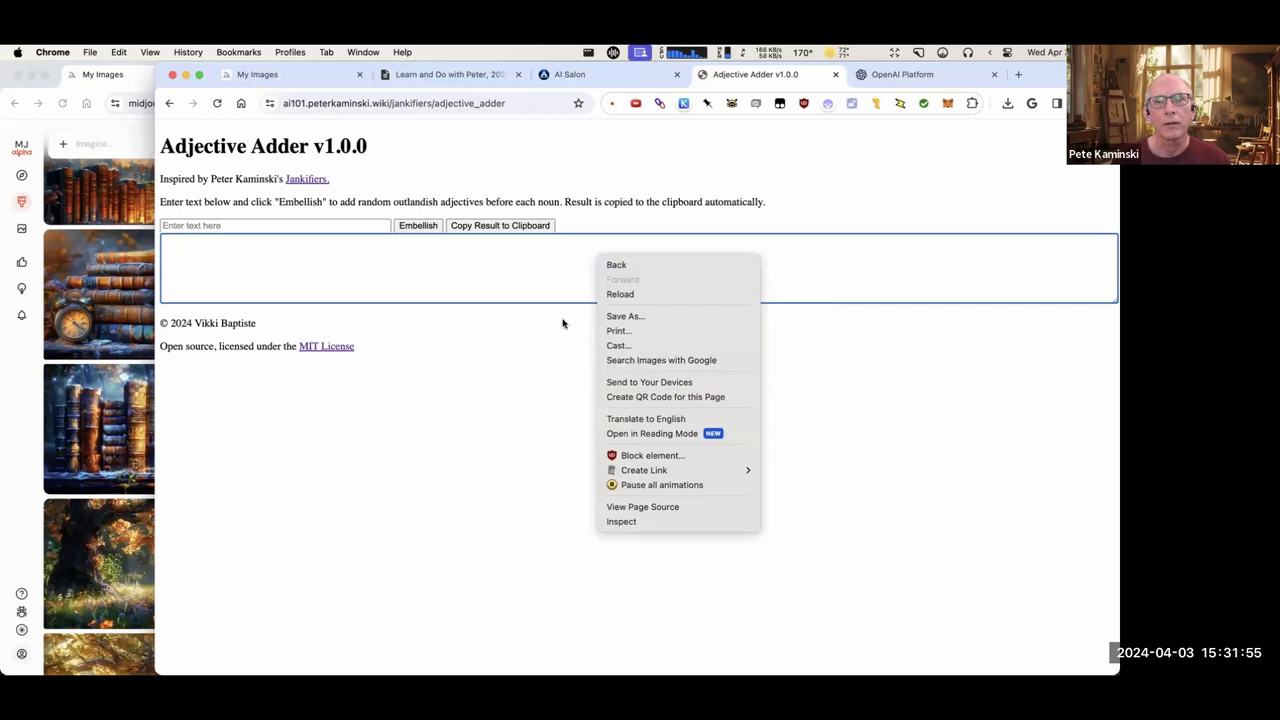
pyautogui.click(460, 262)
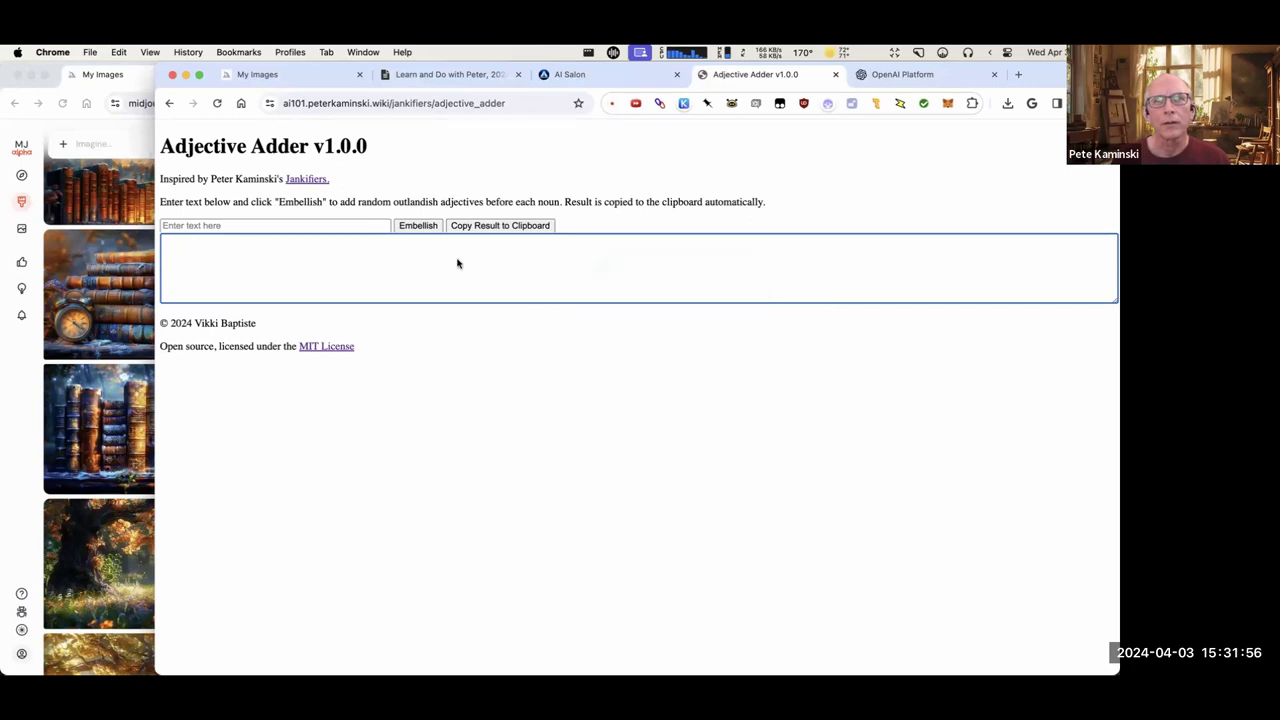
pyautogui.click(214, 104)
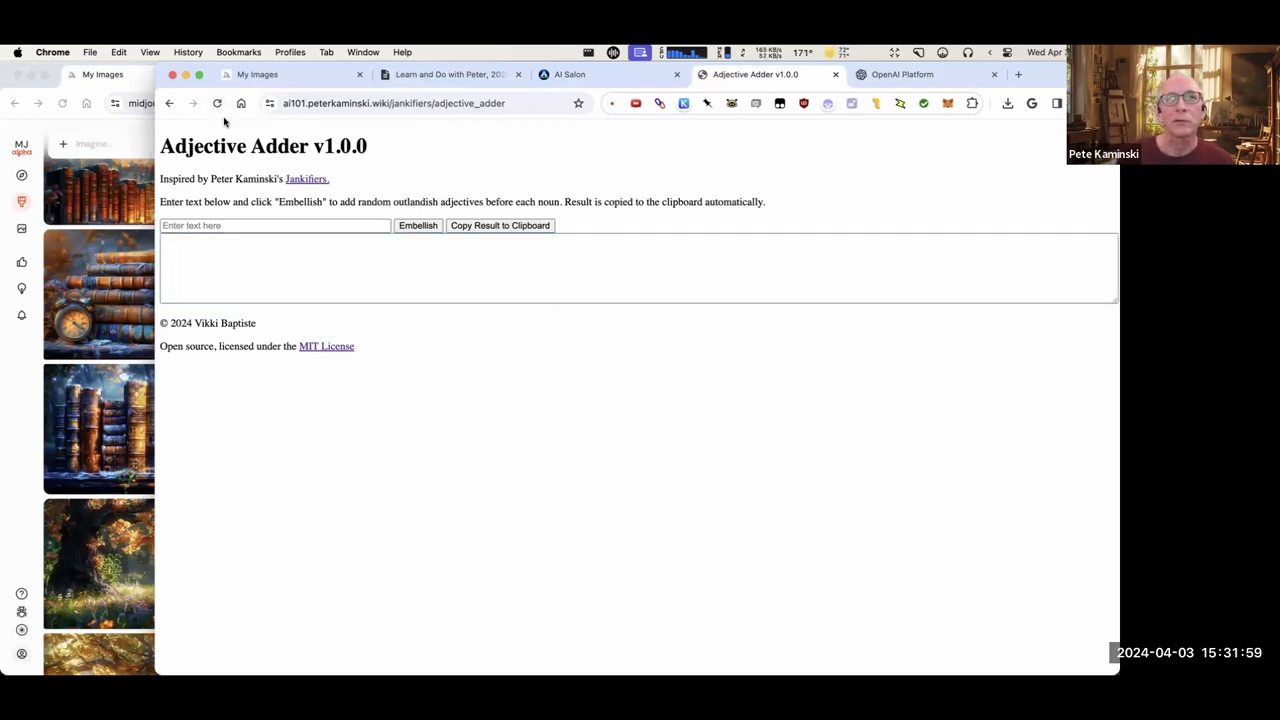
pyautogui.click(289, 257)
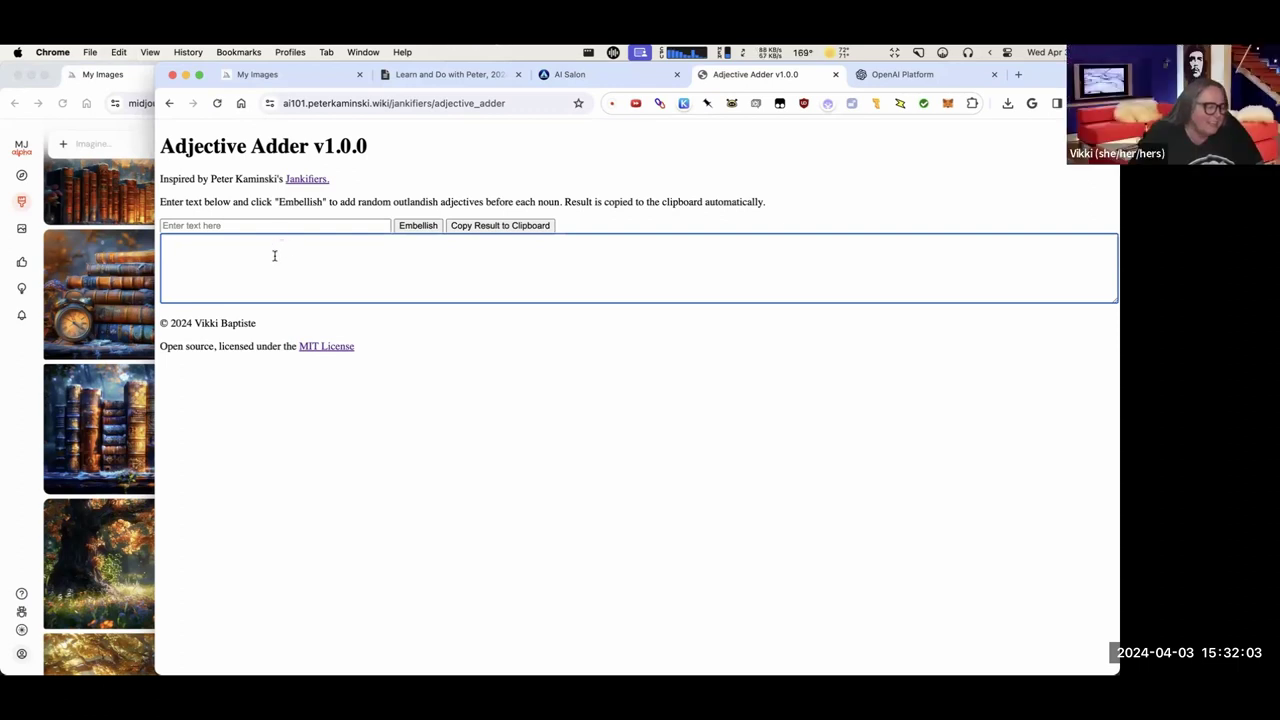
pyautogui.rightClick(311, 252)
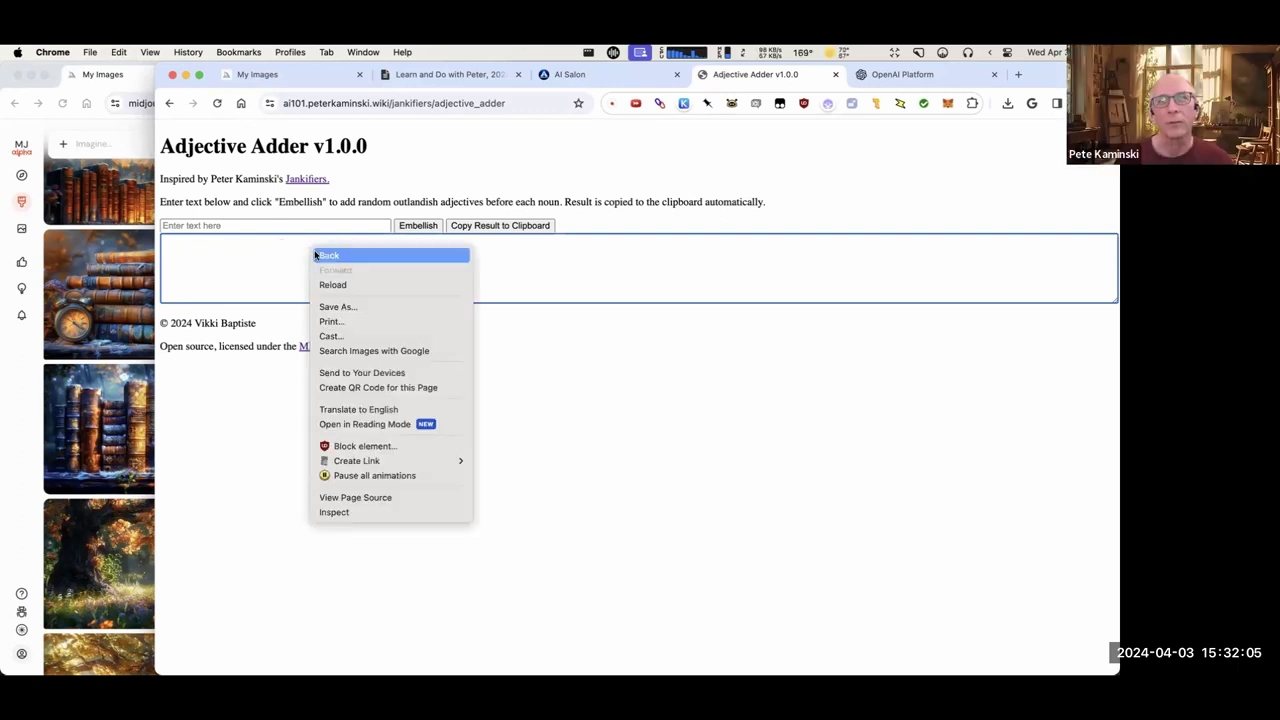
pyautogui.click(237, 256)
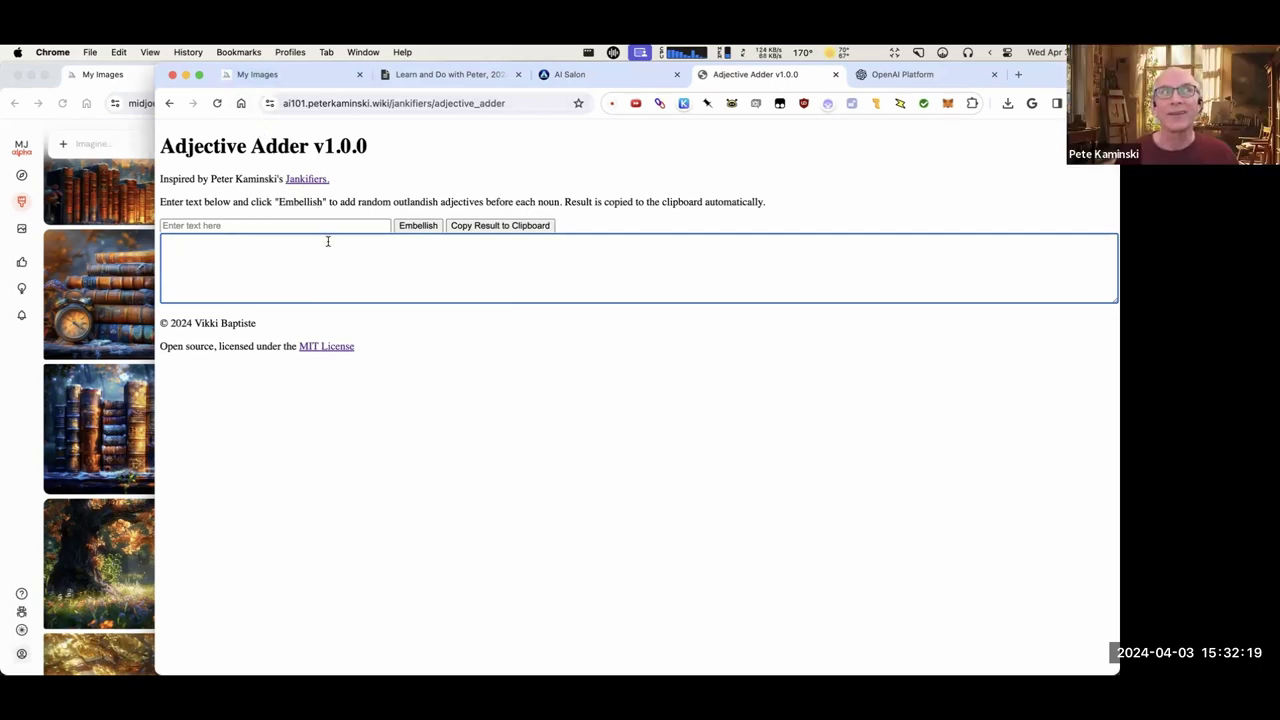
pyautogui.press('super+q')
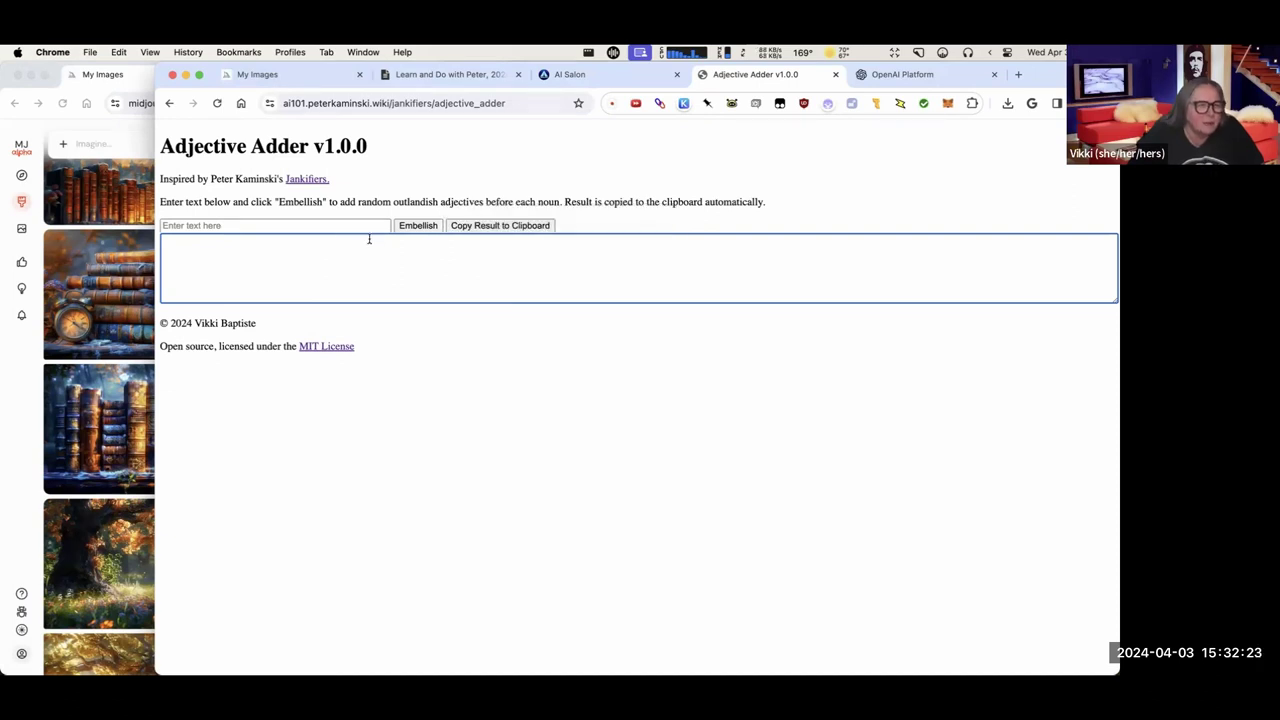
# Paste the old oak tree prompt into Adjective Adder's single-line input, embellish it, and copy the result to the clipboard.
pyautogui.click(363, 226)
pyautogui.press('super+v')
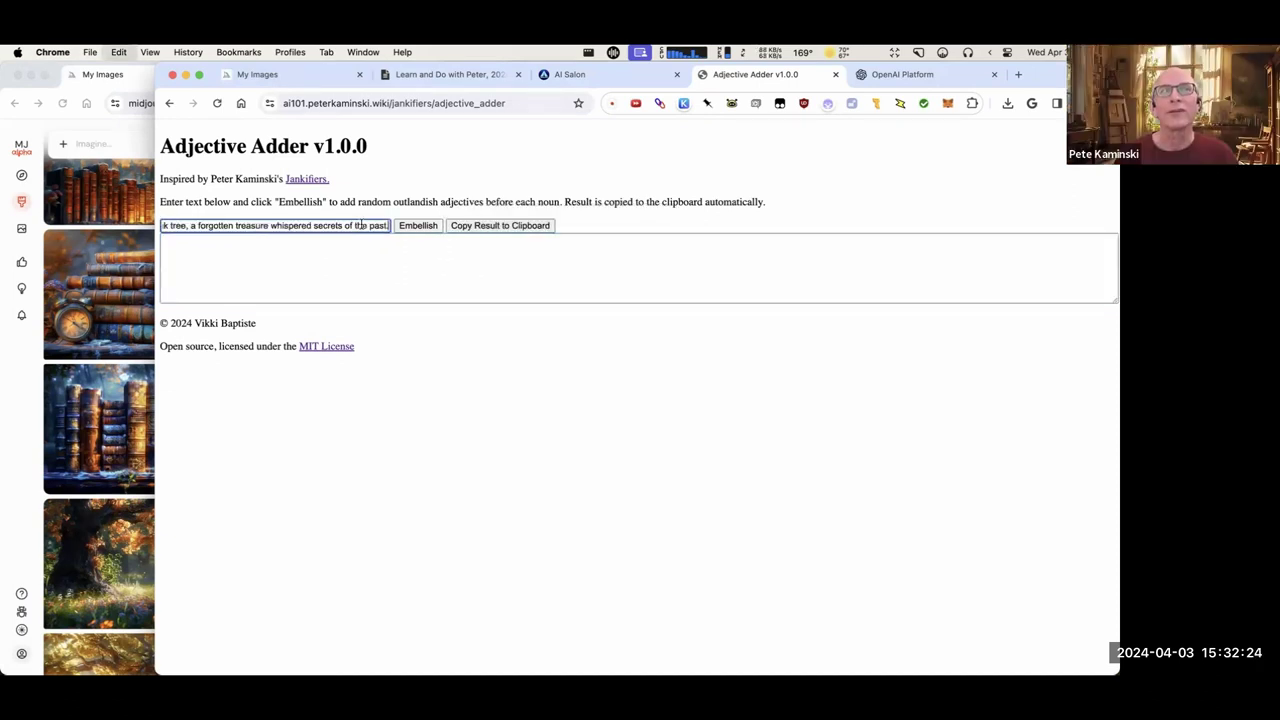
pyautogui.click(420, 225)
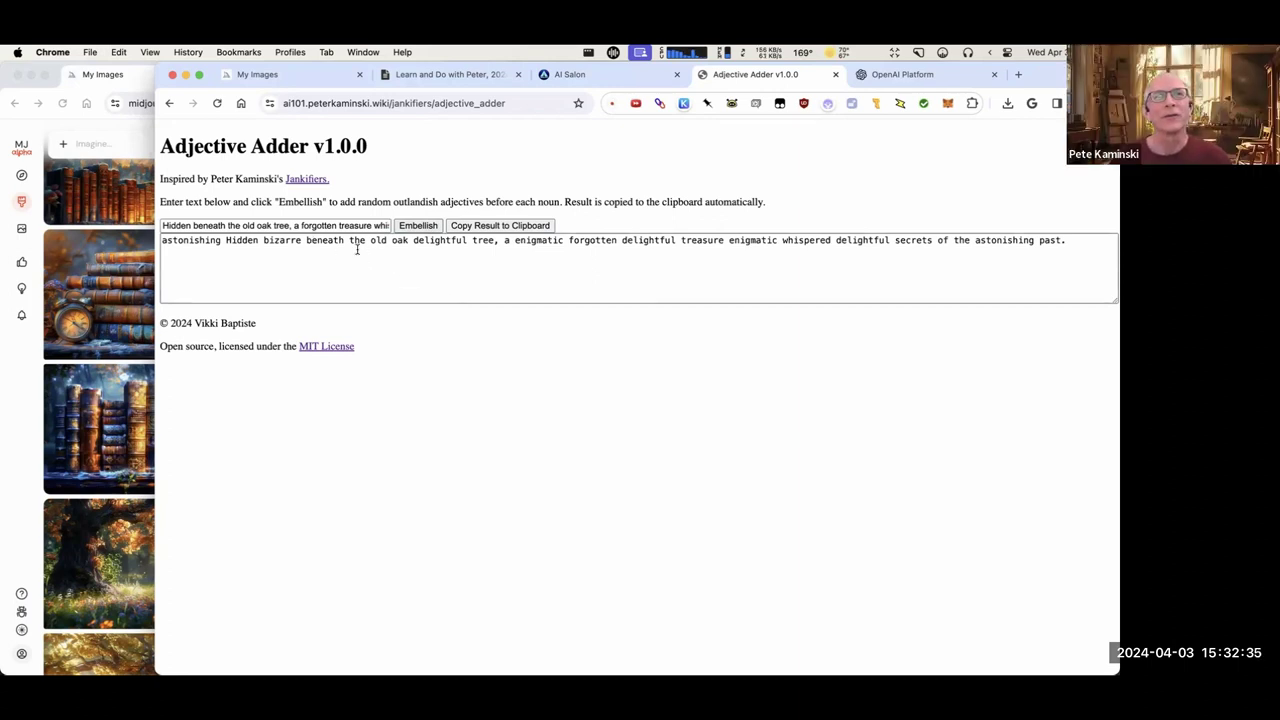
pyautogui.click(455, 228)
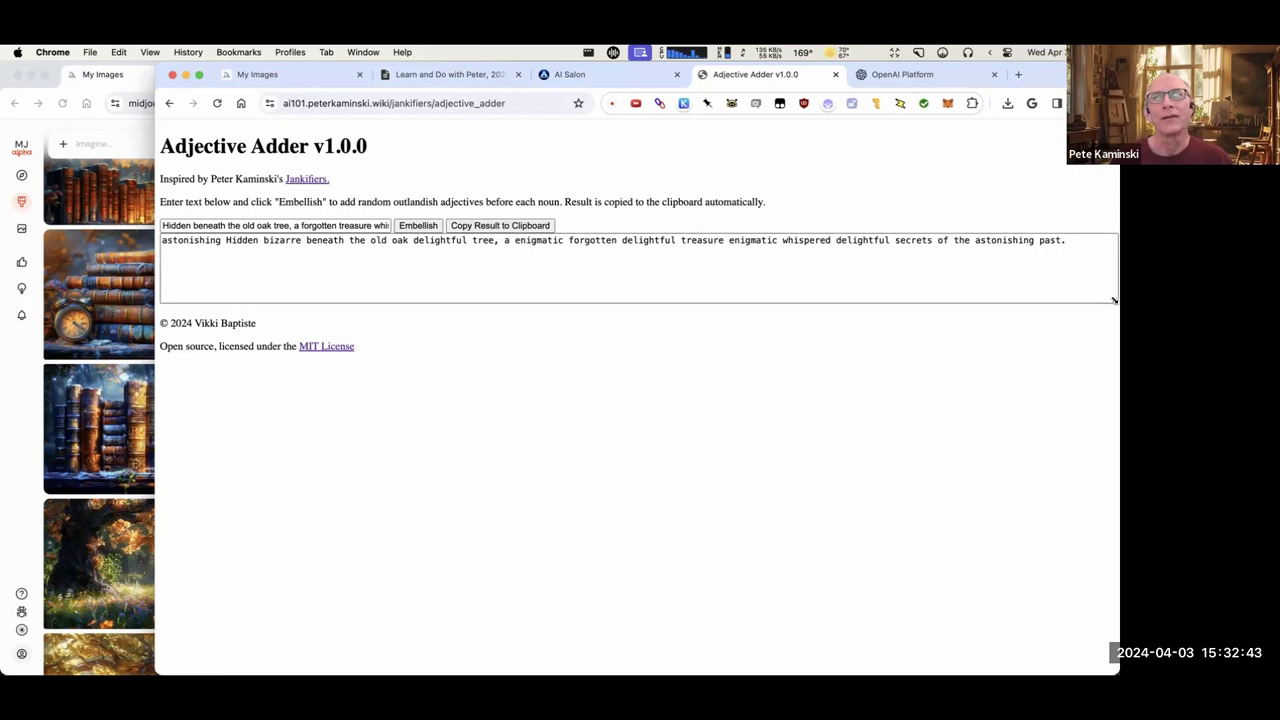
# Narrow Adjective Adder's result area so its text wraps, and submit the embellished old oak tree text as a Midjourney prompt.
pyautogui.moveTo(1115, 300); pyautogui.dragTo(717, 313)
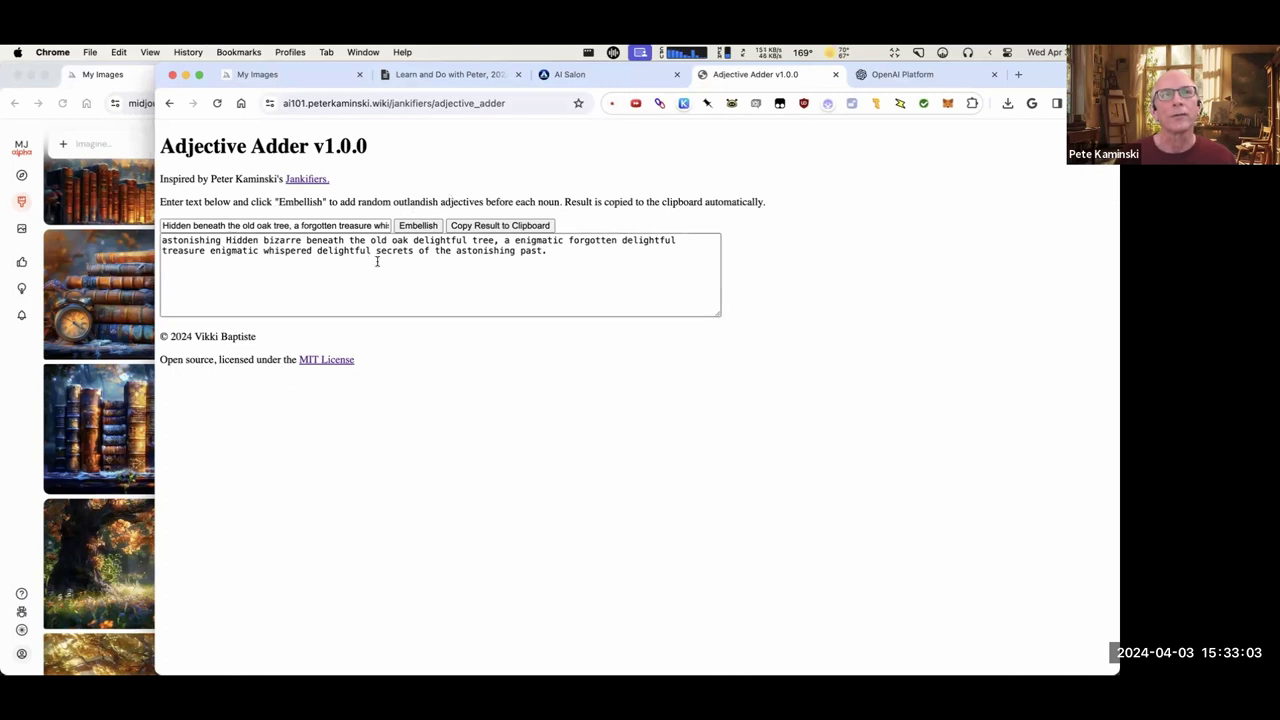
pyautogui.moveTo(597, 251); pyautogui.dragTo(155, 232)
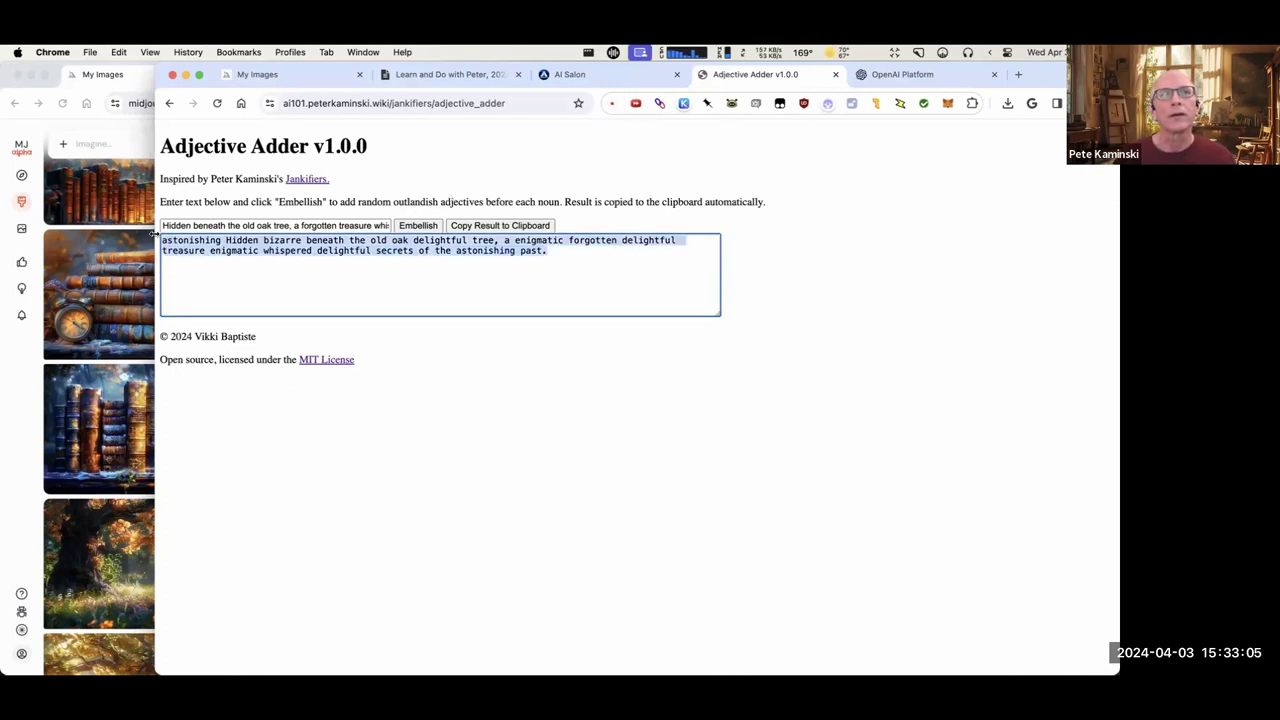
pyautogui.click(95, 142)
pyautogui.press('super+v')
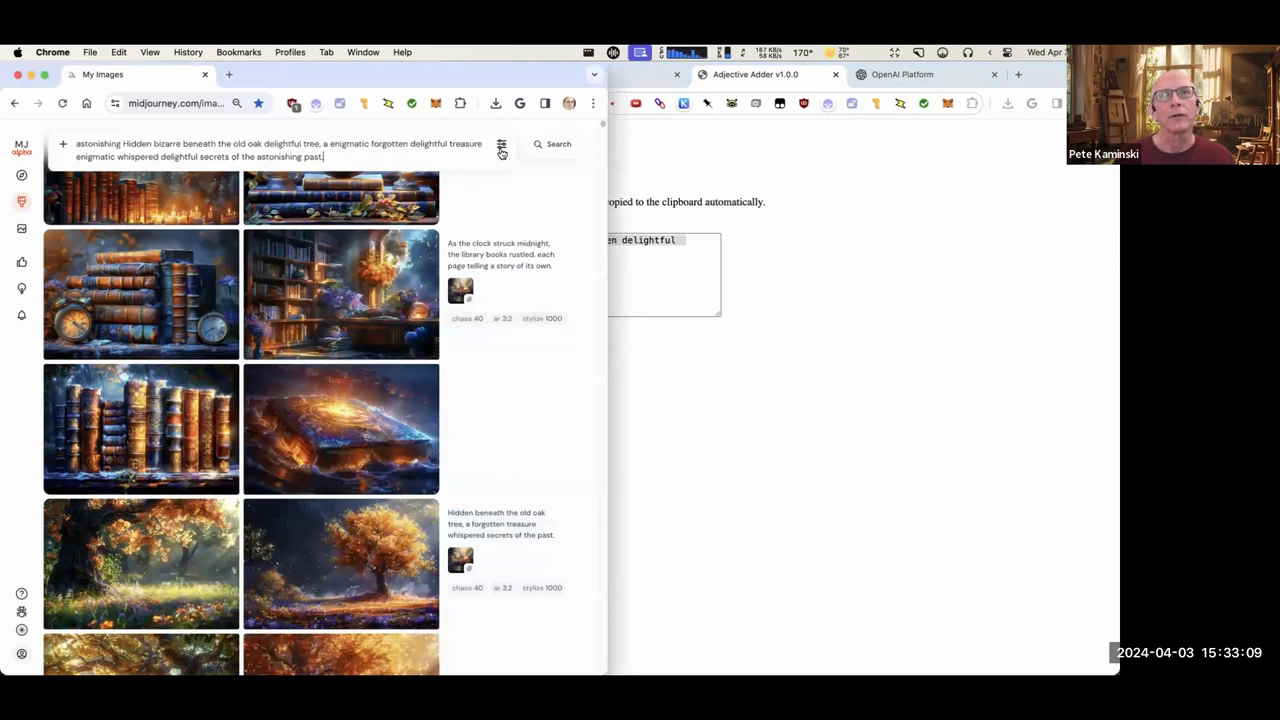
pyautogui.press('Return')
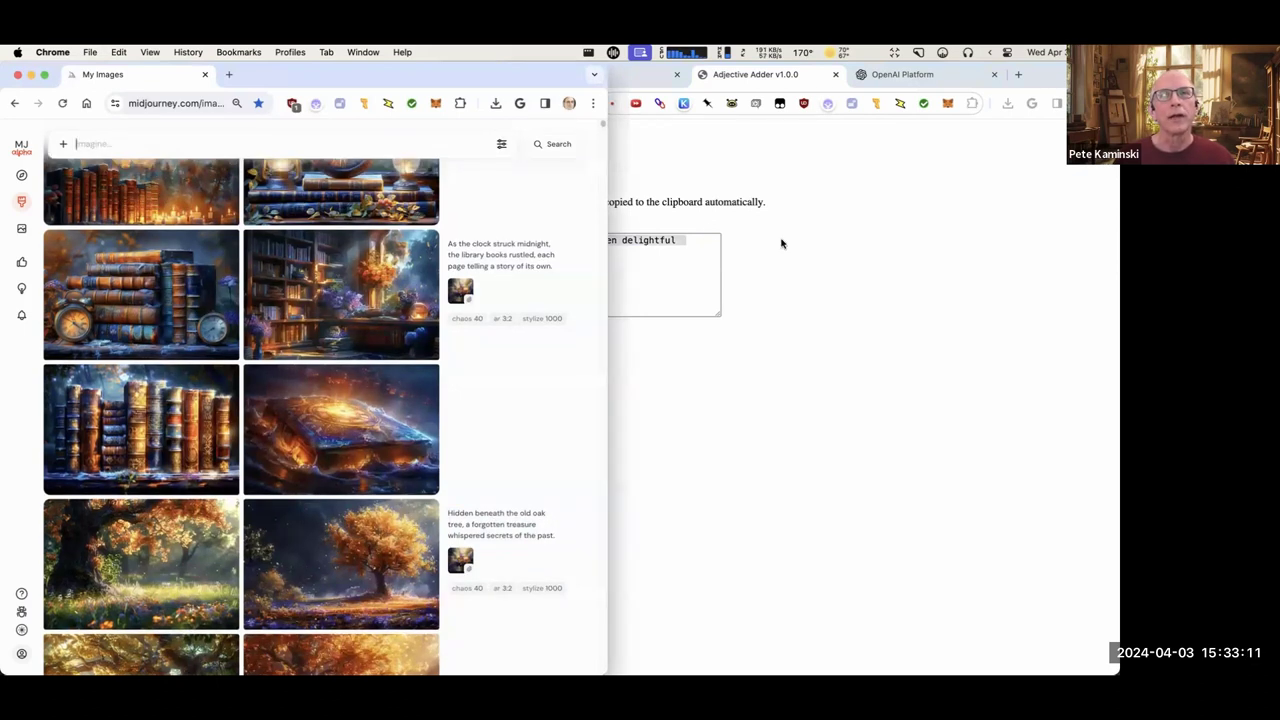
# Widen the Midjourney window and load the scrambled "Tfhjex ecdalta" prompt with its parameters into the prompt bar while comparing its images.
pyautogui.scroll(5, 546, 400)
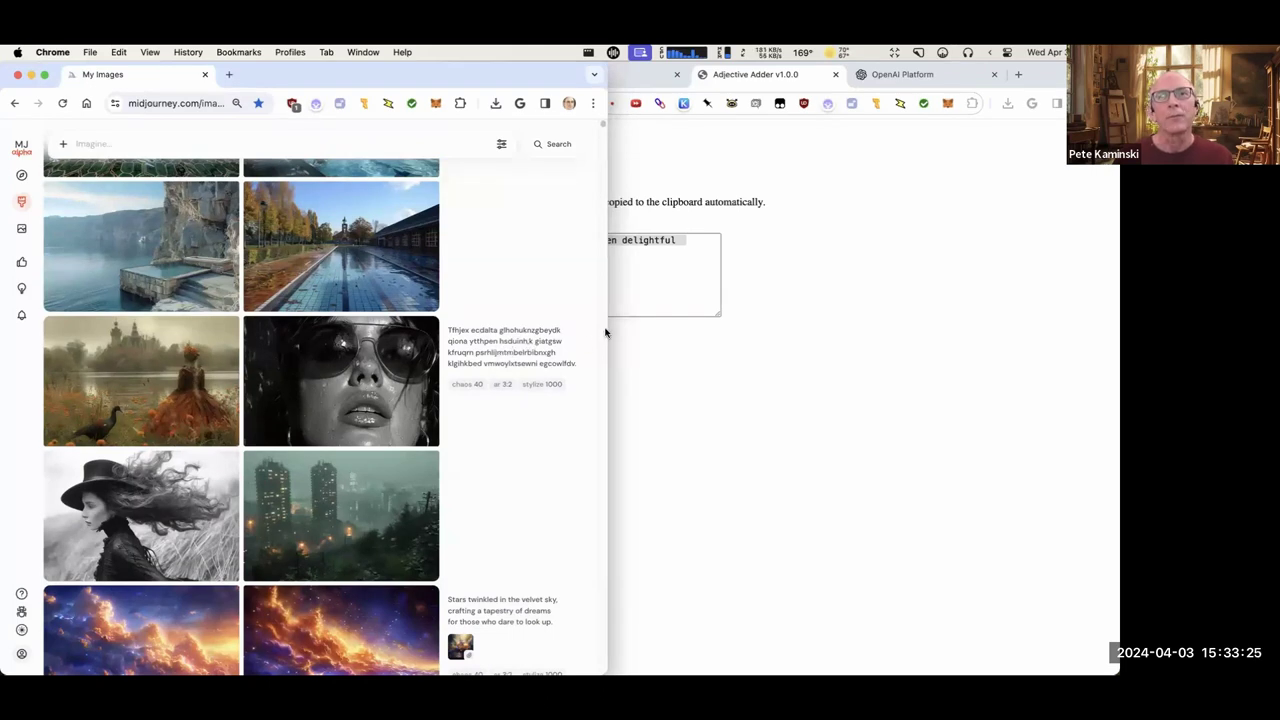
pyautogui.moveTo(605, 332); pyautogui.dragTo(748, 349)
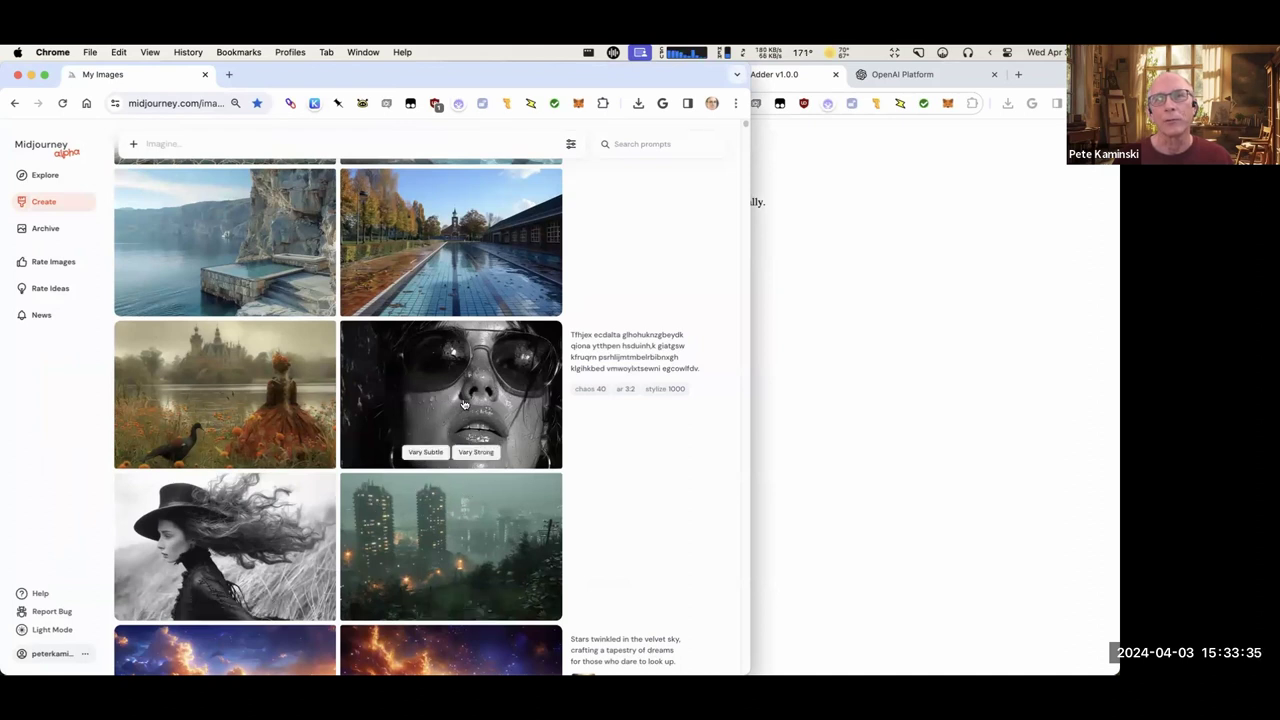
pyautogui.click(622, 606)
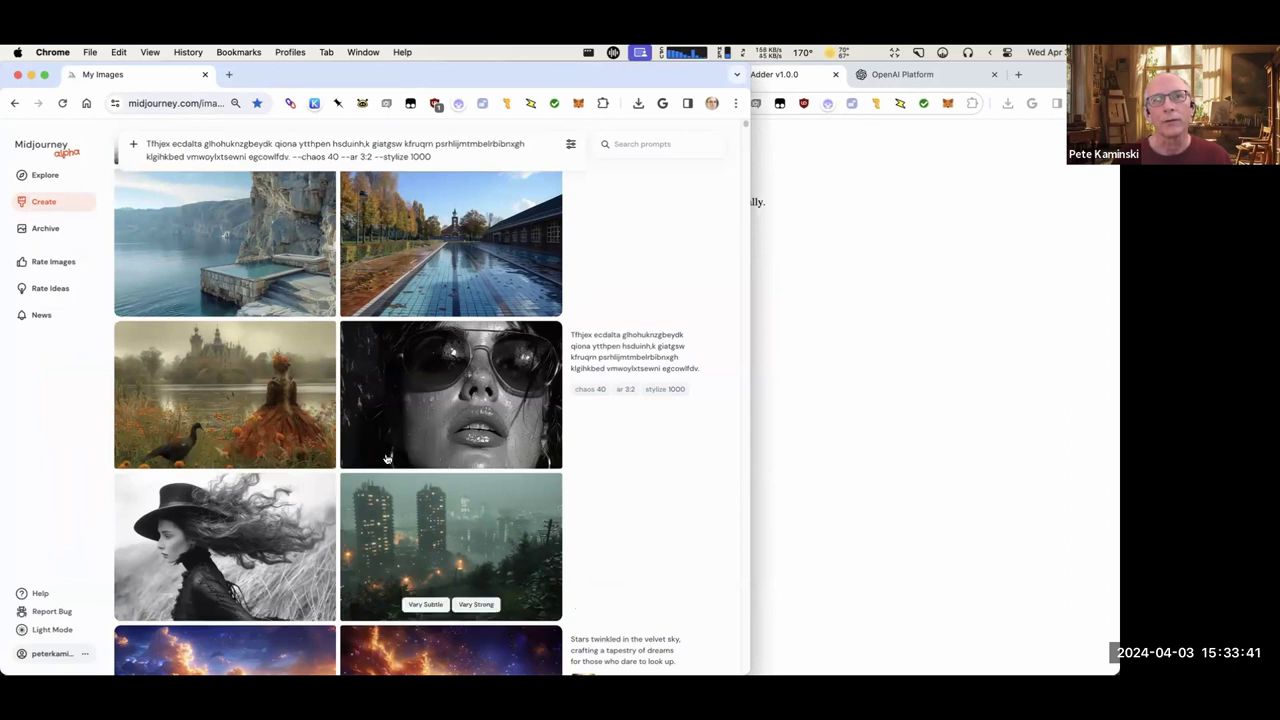
pyautogui.scroll(-3, 424, 440)
pyautogui.scroll(6, 424, 440)
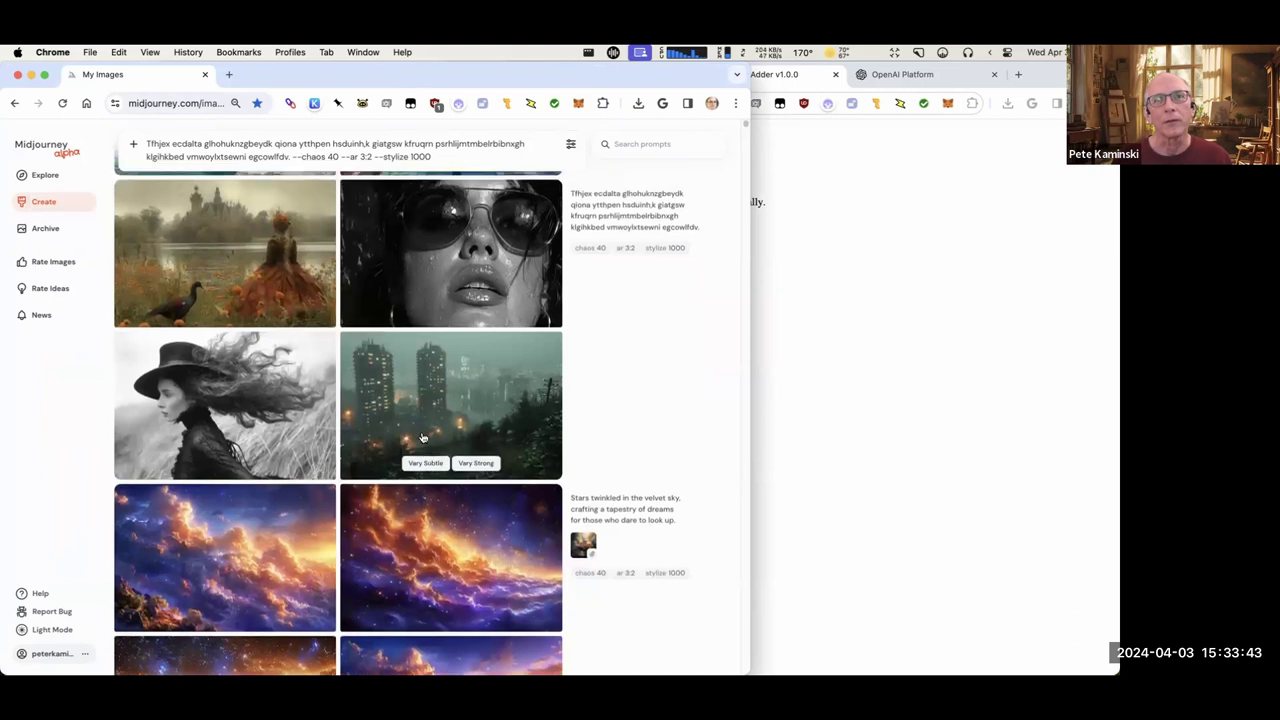
pyautogui.scroll(2, 424, 440)
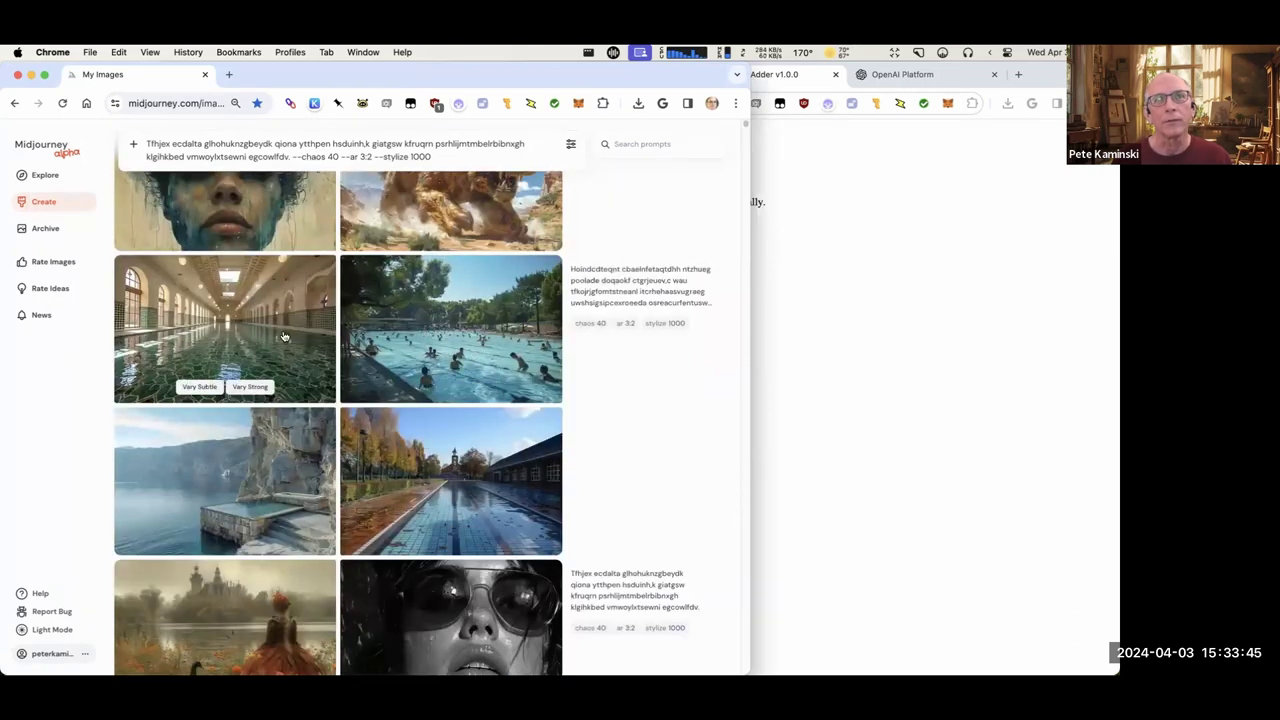
pyautogui.scroll(-5, 395, 455)
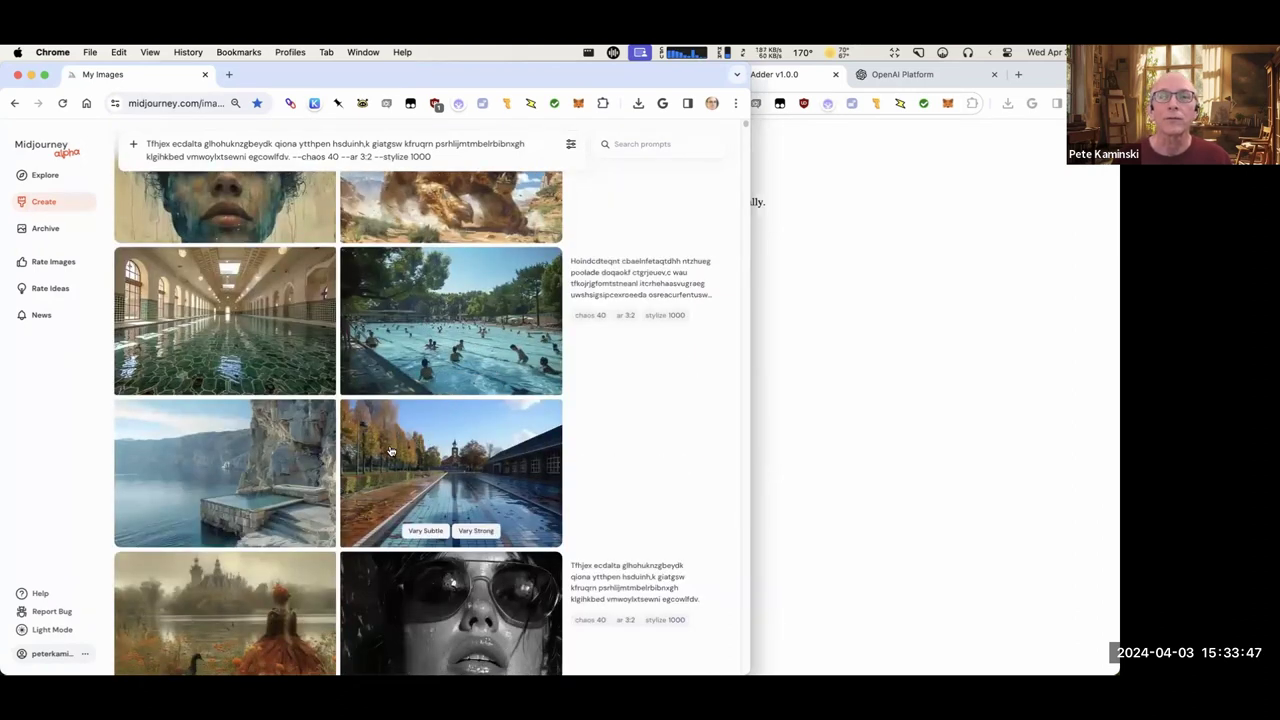
# Set the scrambled prompt's chaos parameter to 00, submit it, and show the newest generations in the image feed.
pyautogui.click(335, 155)
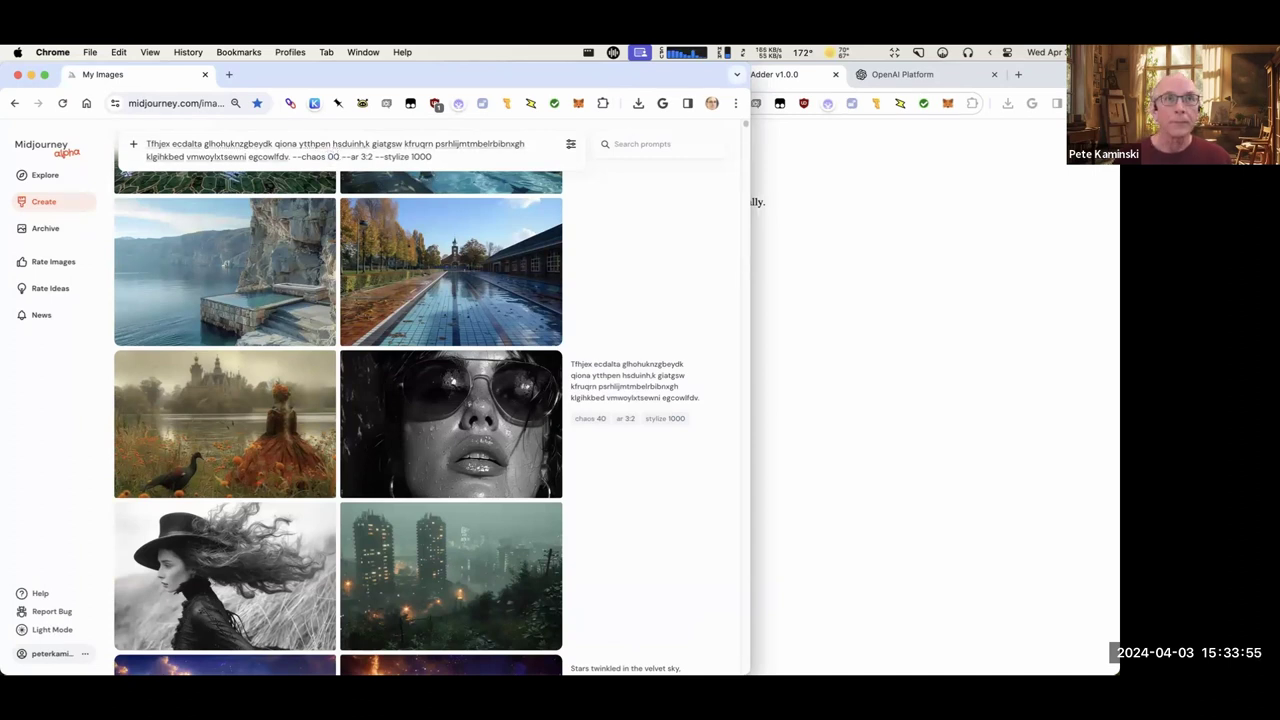
pyautogui.press('Return')
pyautogui.scroll(-20, 397, 281)
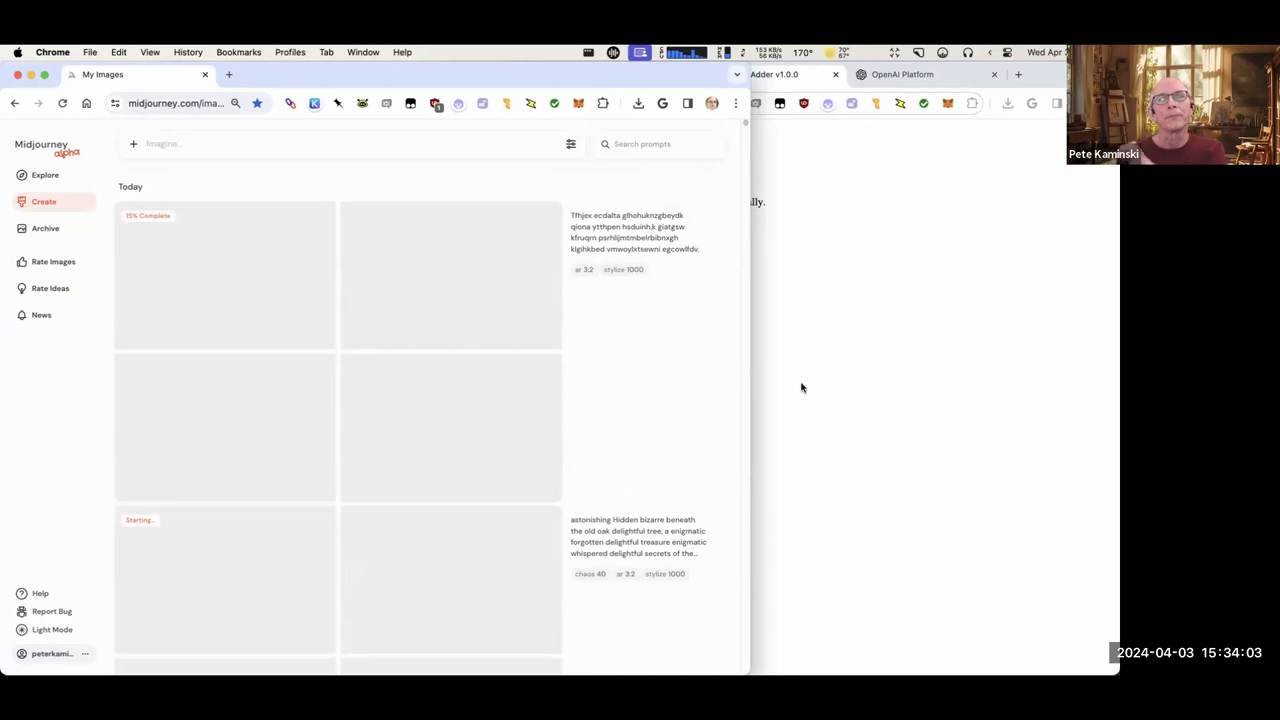
# Check the embellished oak tree text in Adjective Adder, and follow the scrambled and oak tree generations in Midjourney's image feed.
pyautogui.scroll(-2, 694, 451)
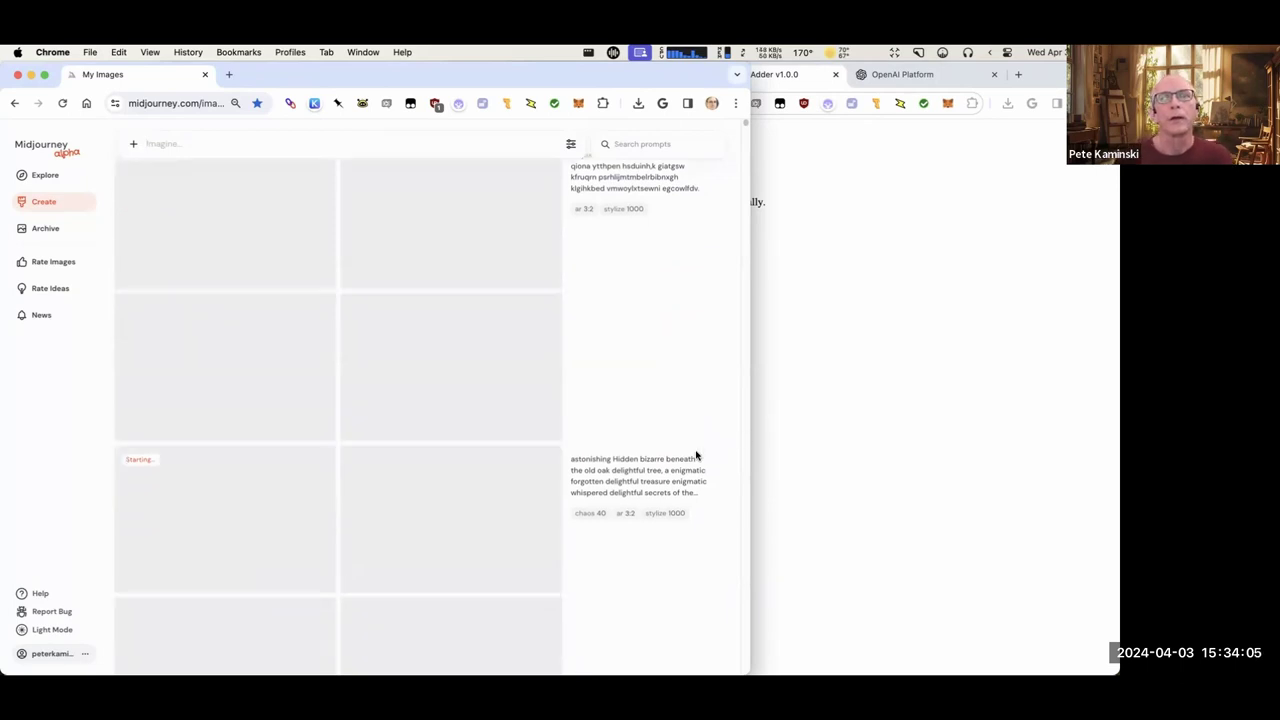
pyautogui.click(771, 393)
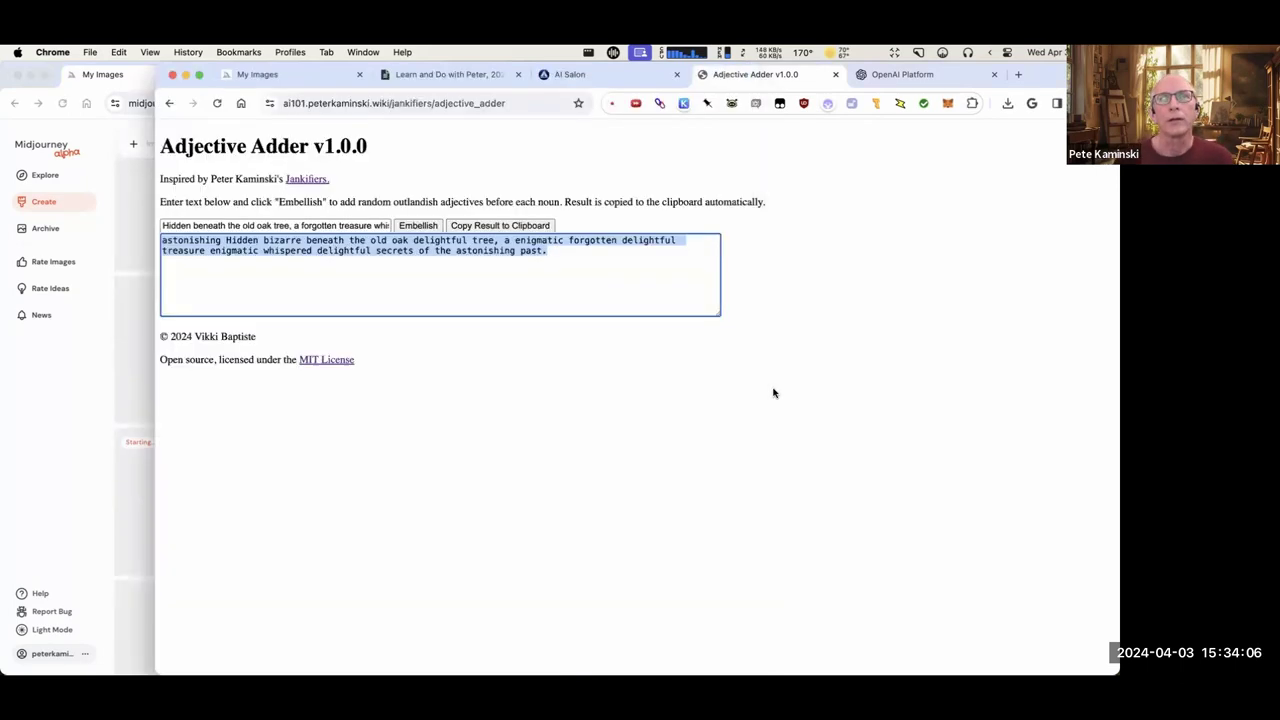
pyautogui.click(30, 395)
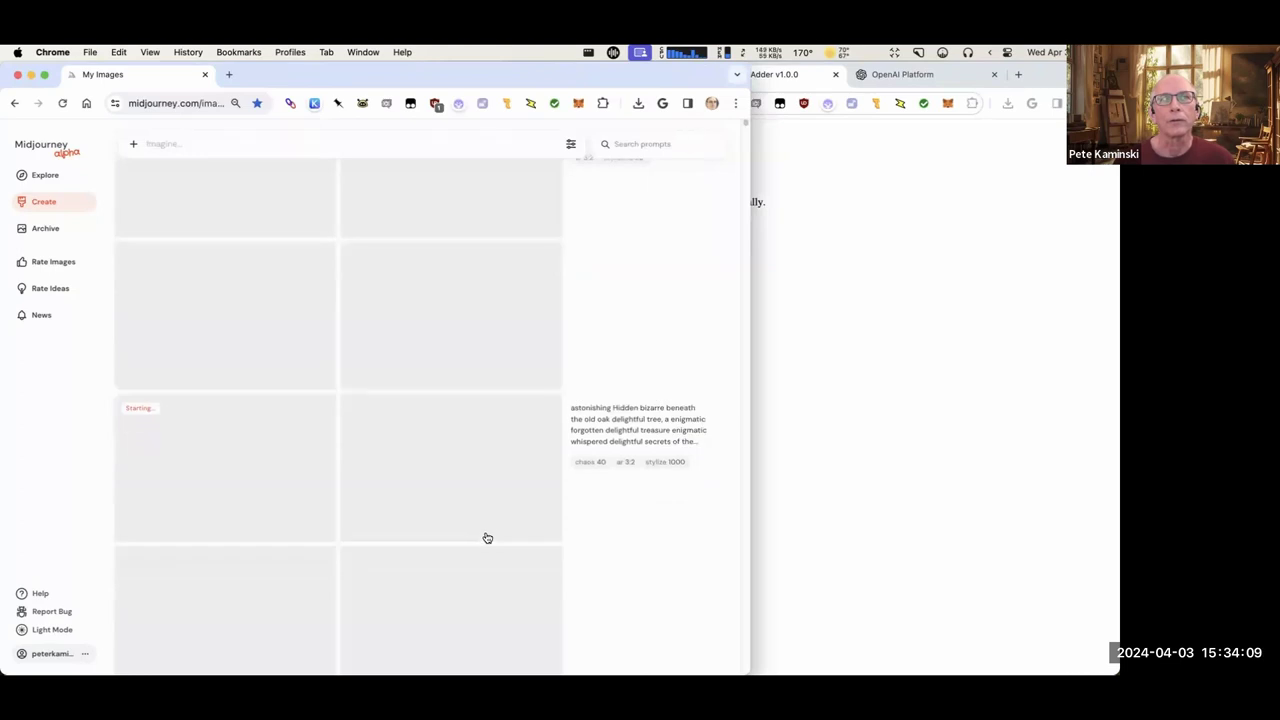
pyautogui.scroll(2, 551, 363)
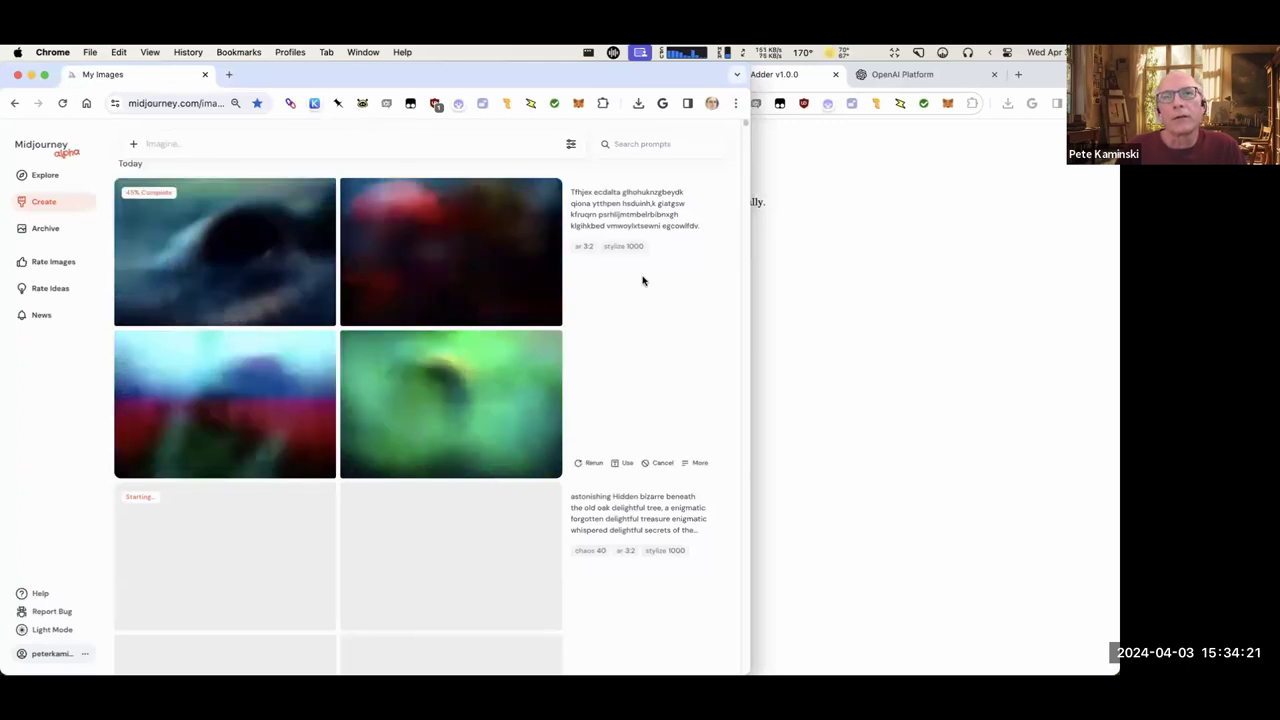
pyautogui.scroll(-1, 660, 396)
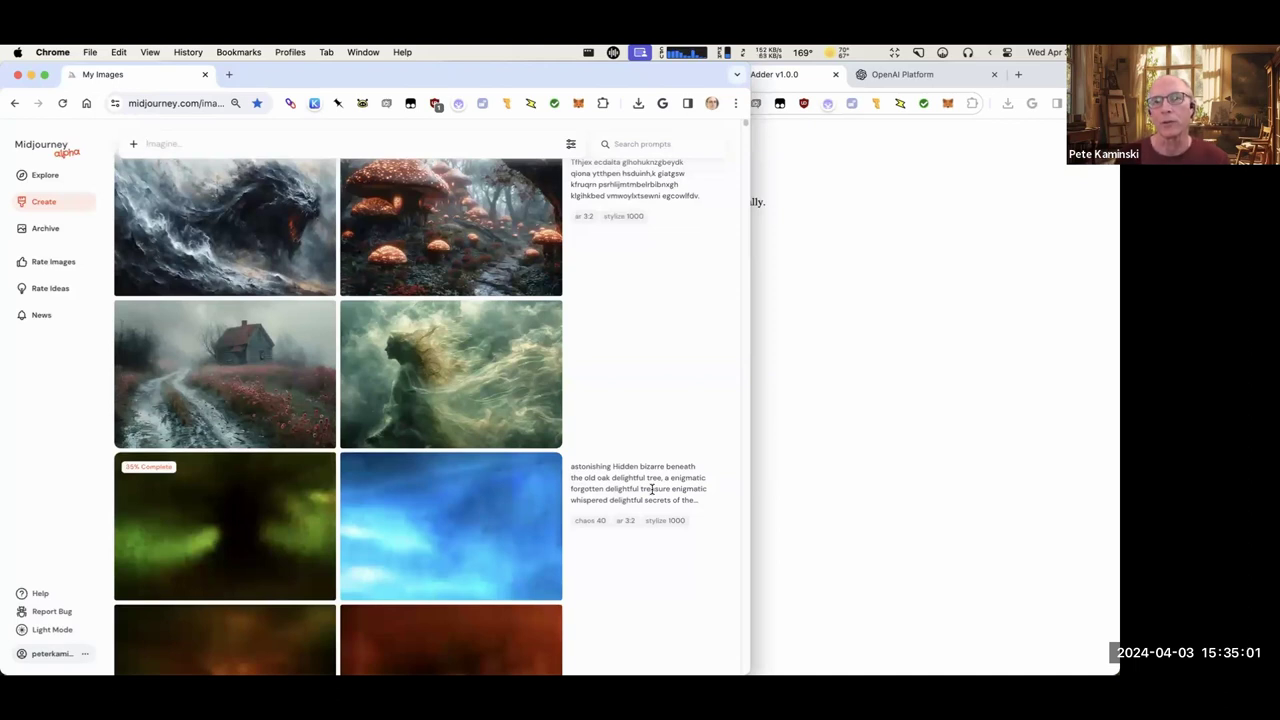
pyautogui.moveTo(652, 489); pyautogui.dragTo(679, 467)
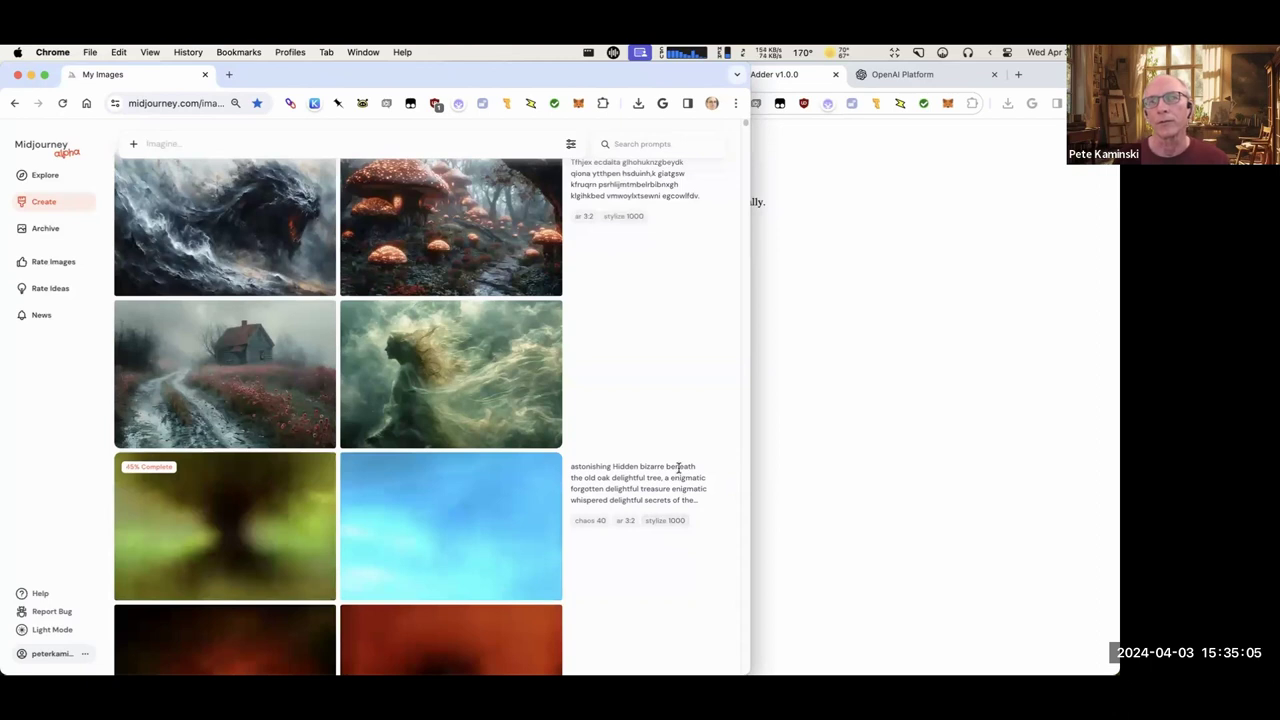
pyautogui.scroll(-3, 679, 470)
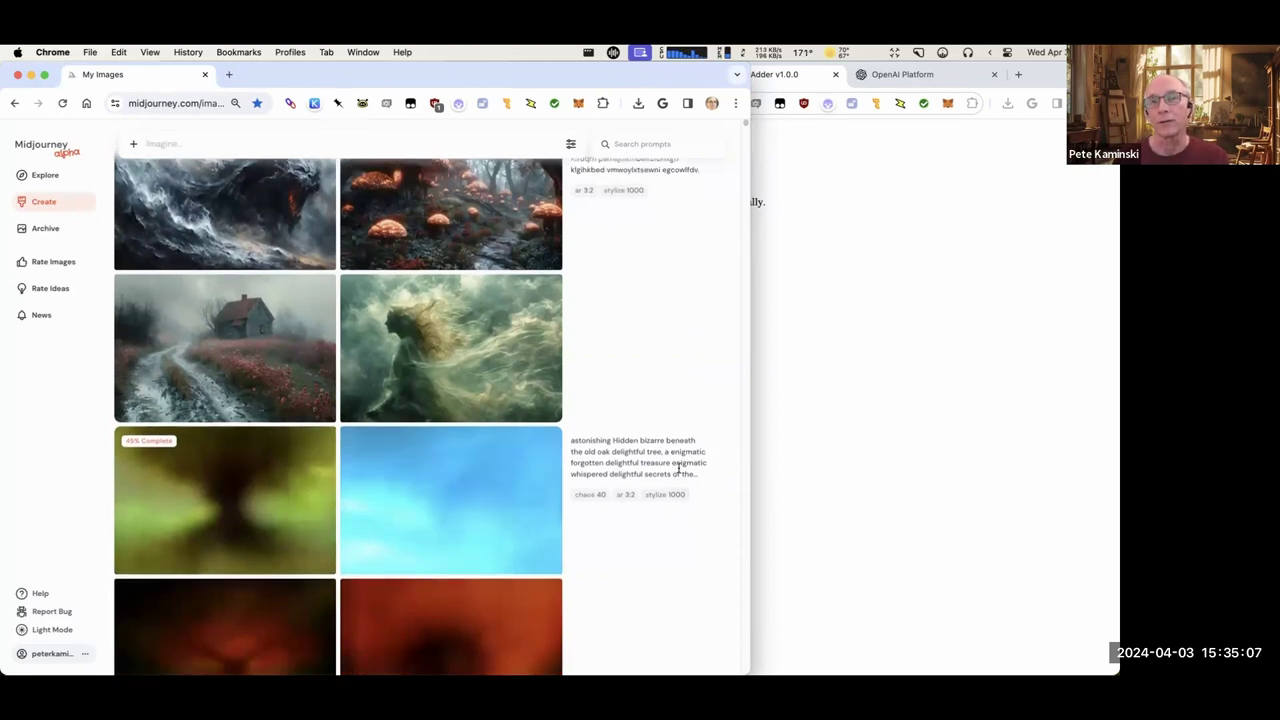
pyautogui.scroll(4, 679, 474)
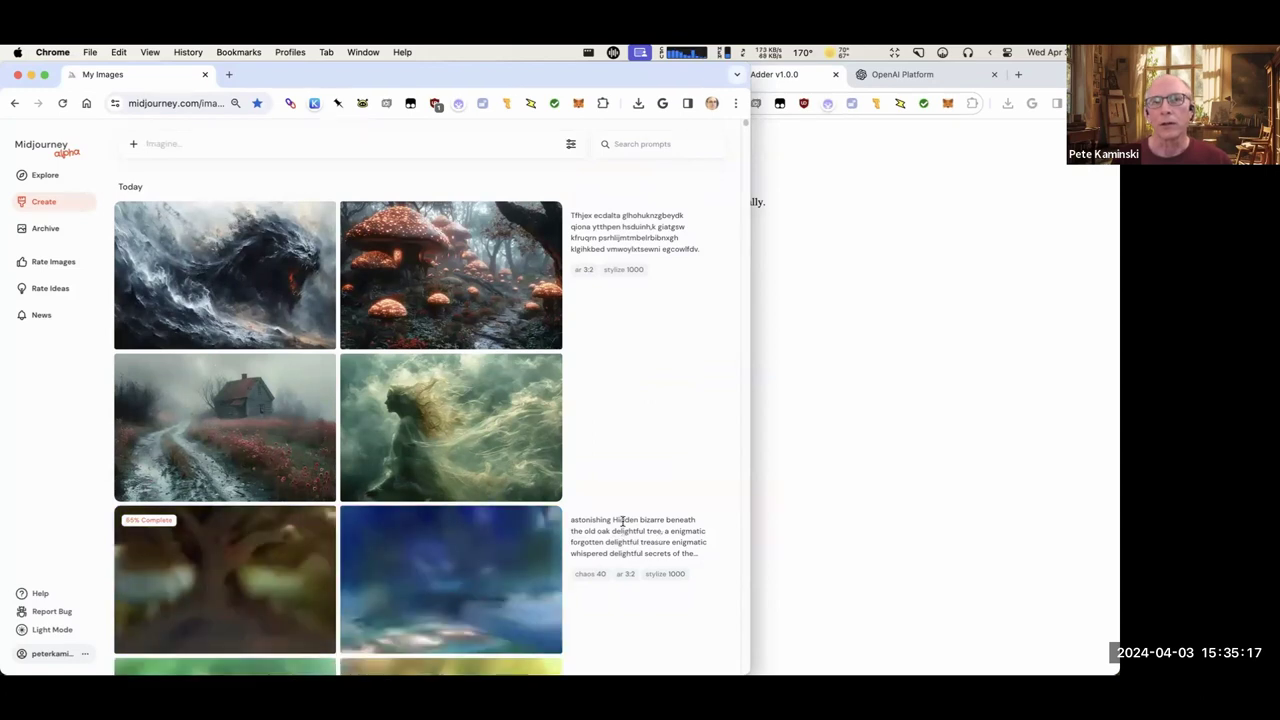
# Reuse the embellished old oak tree prompt with its chaos parameter set to 0, and submit it as a new generation.
pyautogui.scroll(-1, 622, 527)
pyautogui.scroll(-2, 676, 464)
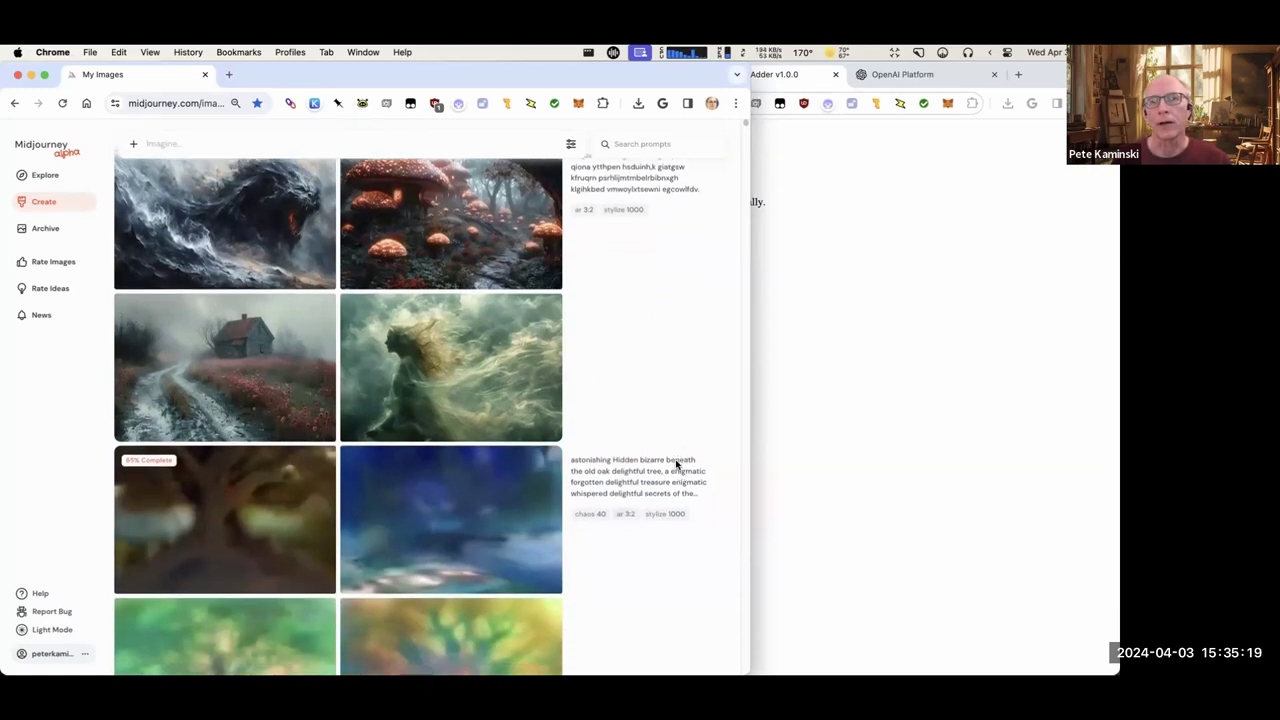
pyautogui.scroll(-1, 676, 464)
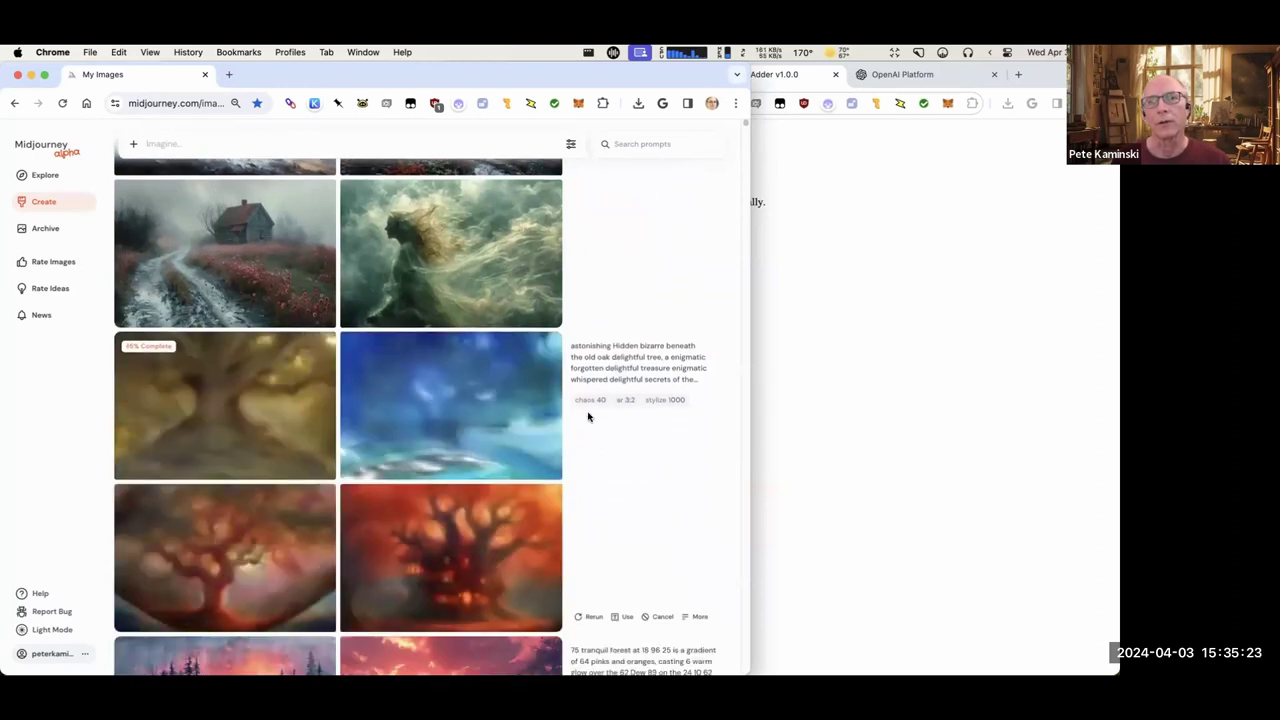
pyautogui.click(621, 616)
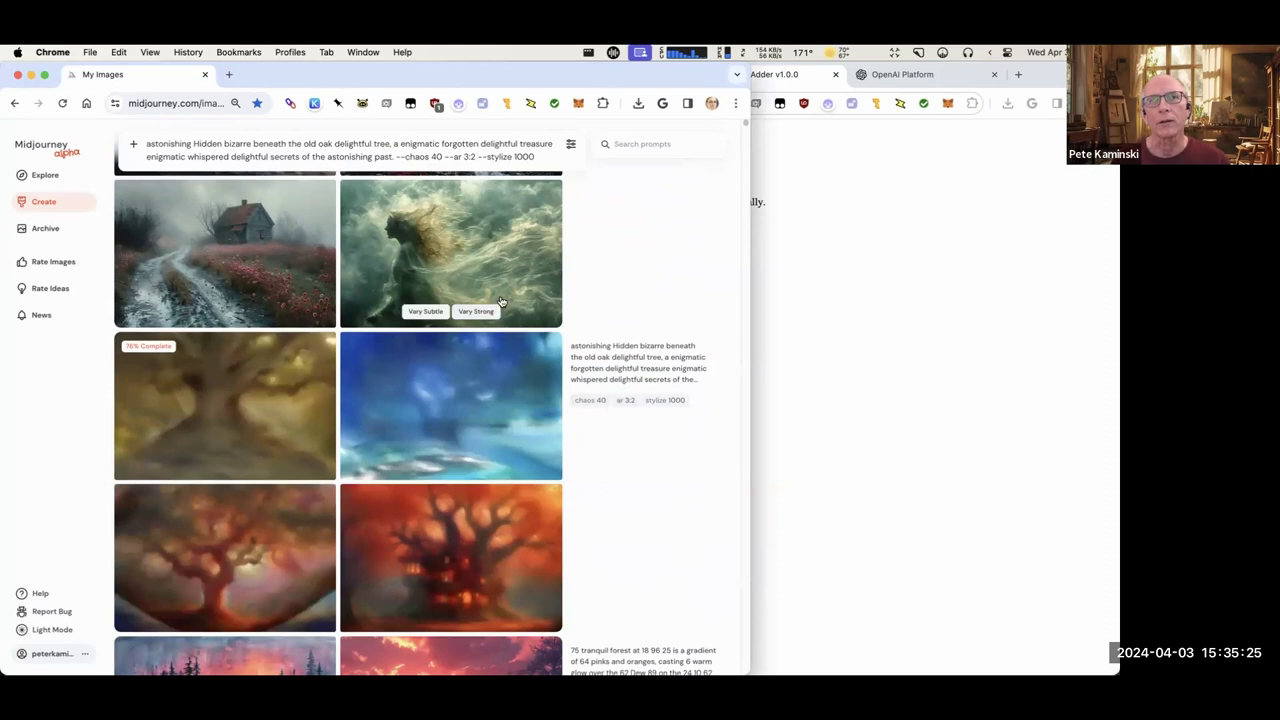
pyautogui.click(434, 157)
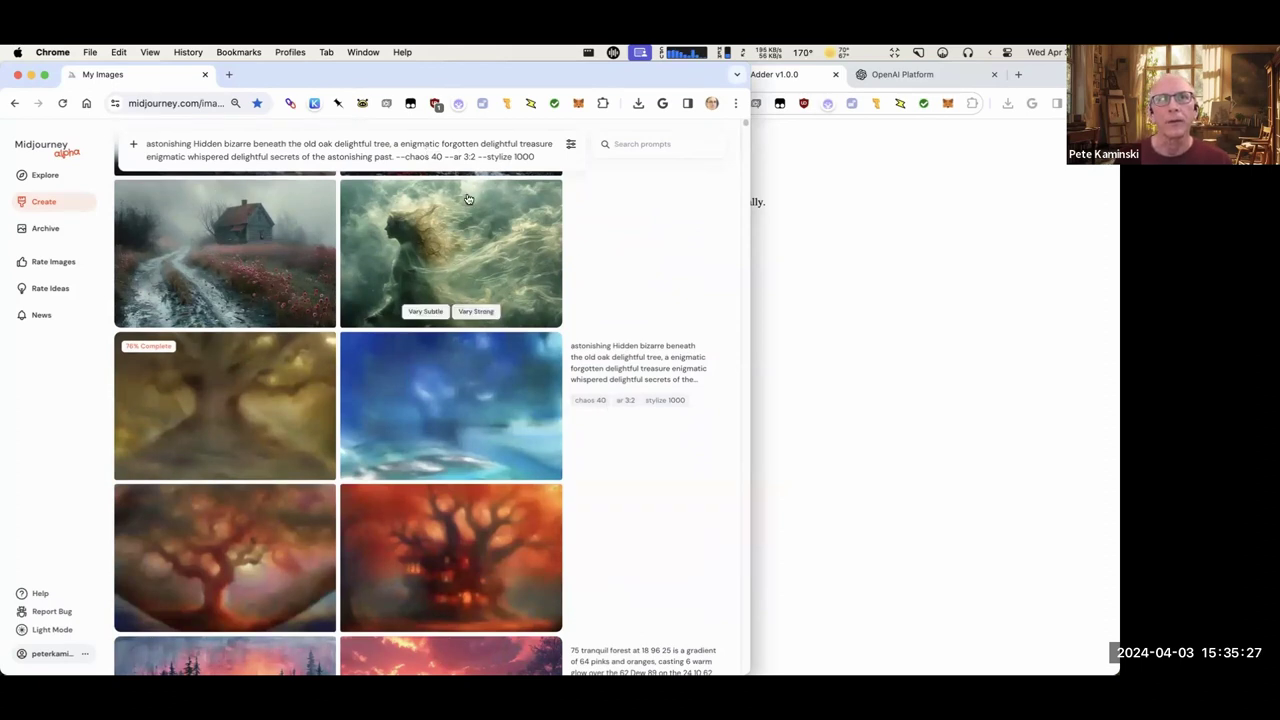
pyautogui.press('BackSpace')
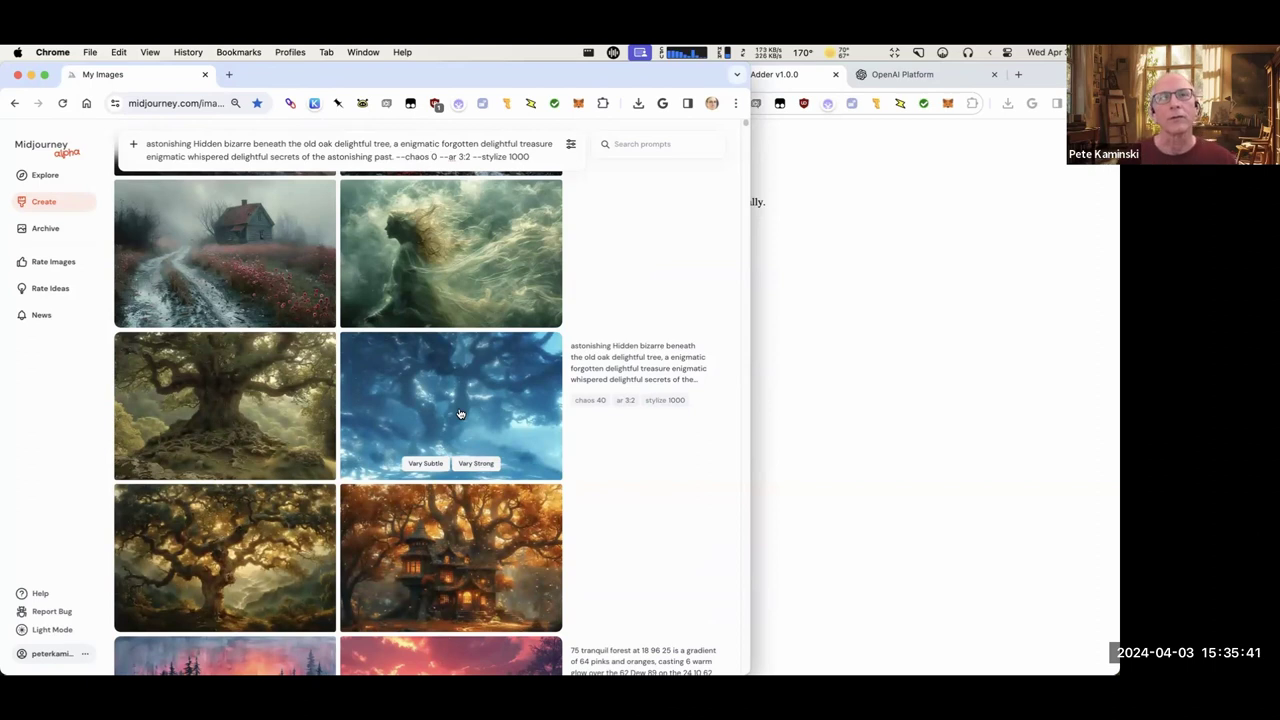
pyautogui.scroll(3, 448, 345)
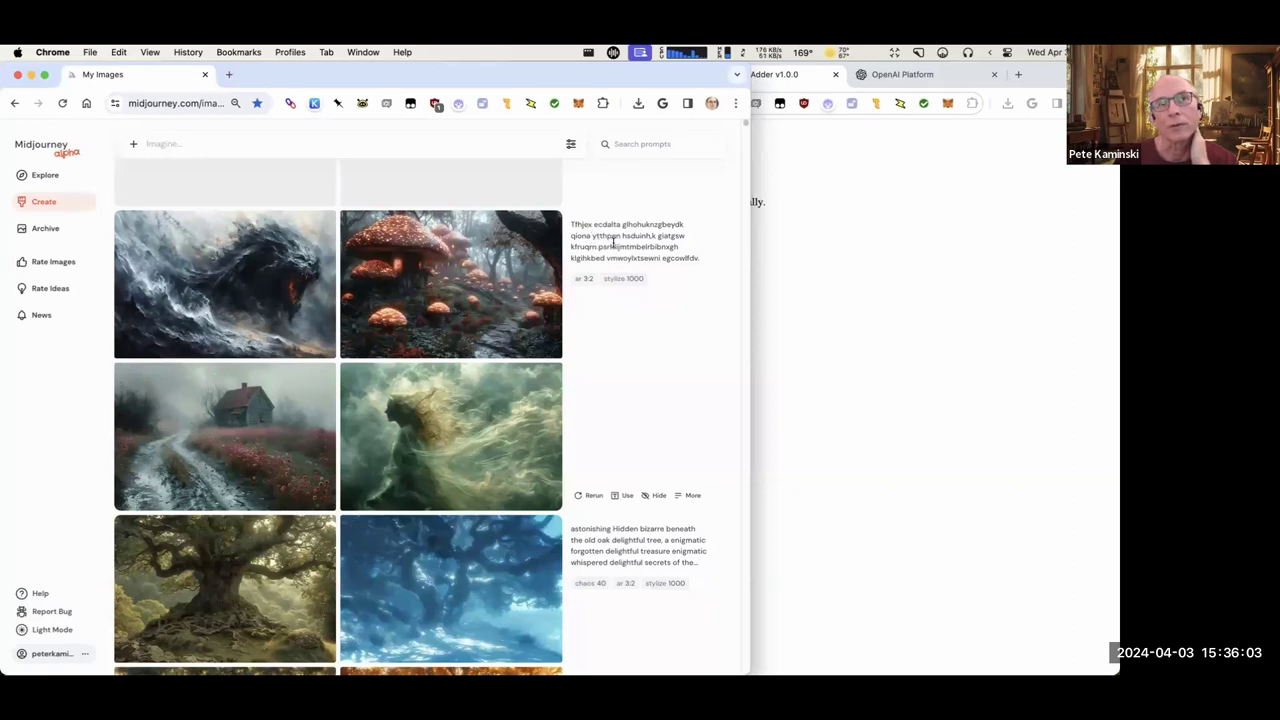
# Examine the four images generated from the scrambled "Tfhjex ecdalta" prompt, together with its text and parameters.
pyautogui.moveTo(513, 294)
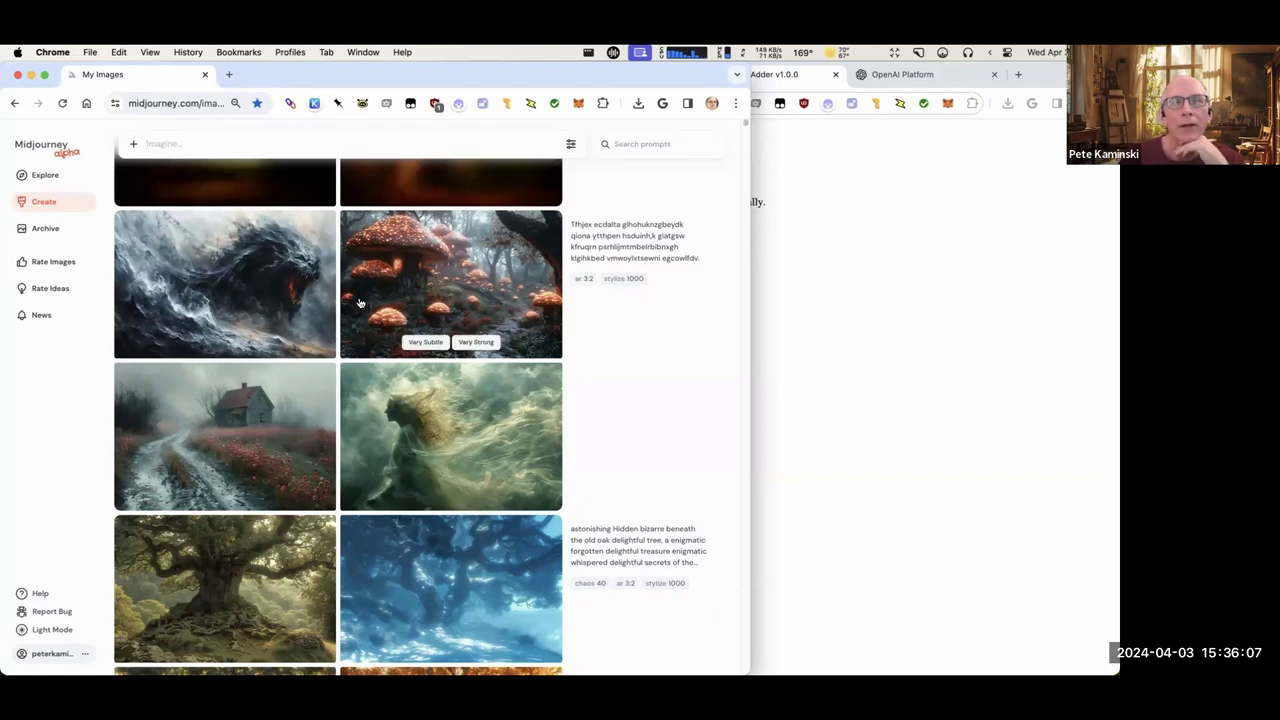
pyautogui.moveTo(280, 418)
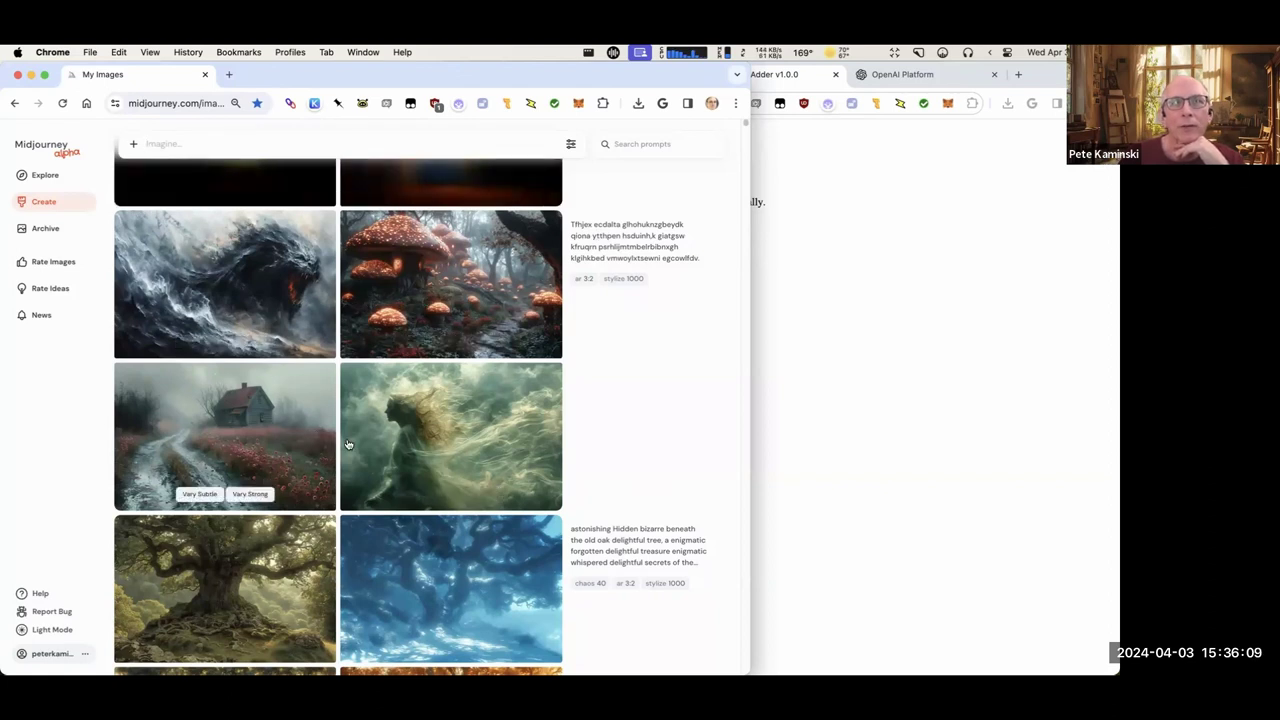
pyautogui.moveTo(371, 275)
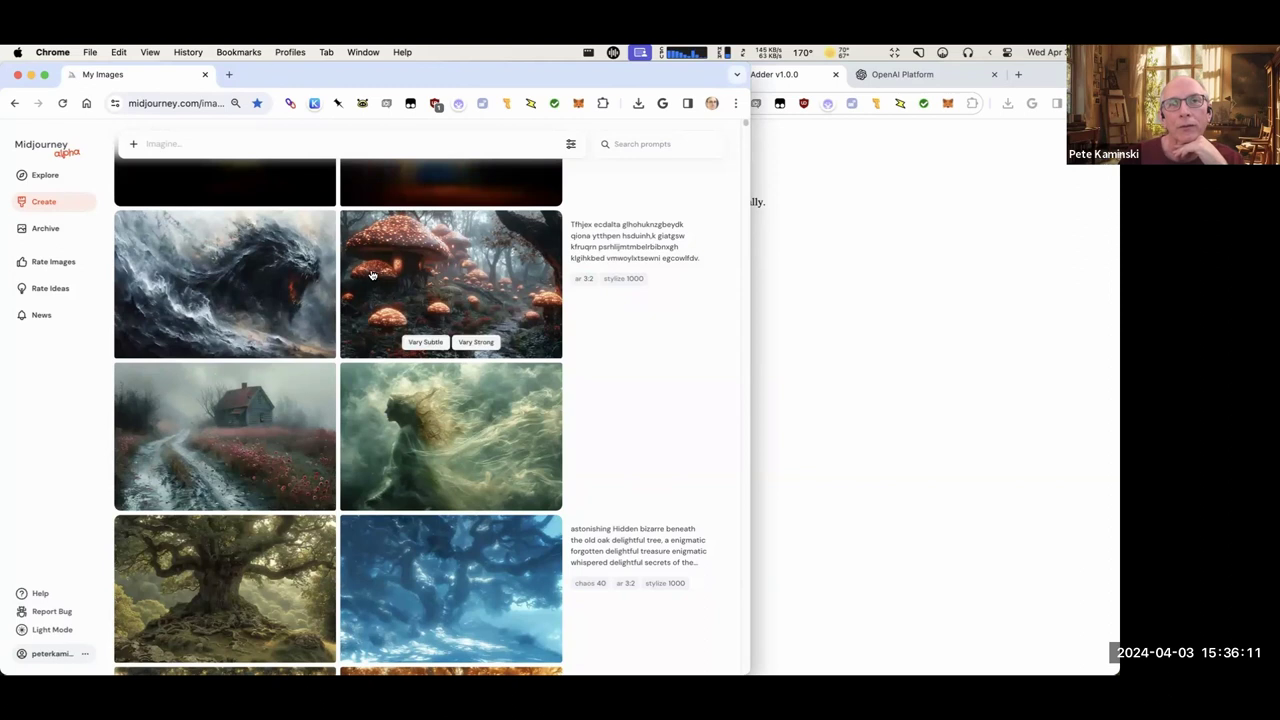
pyautogui.moveTo(432, 370)
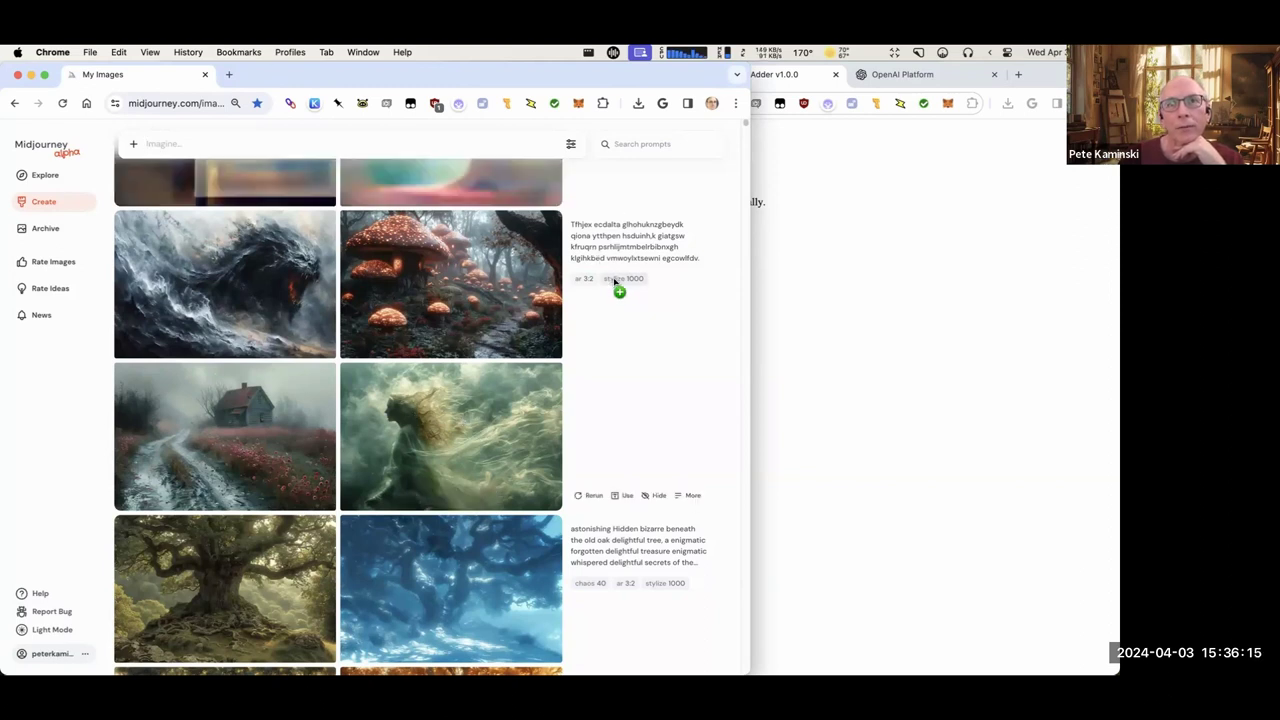
pyautogui.moveTo(320, 445)
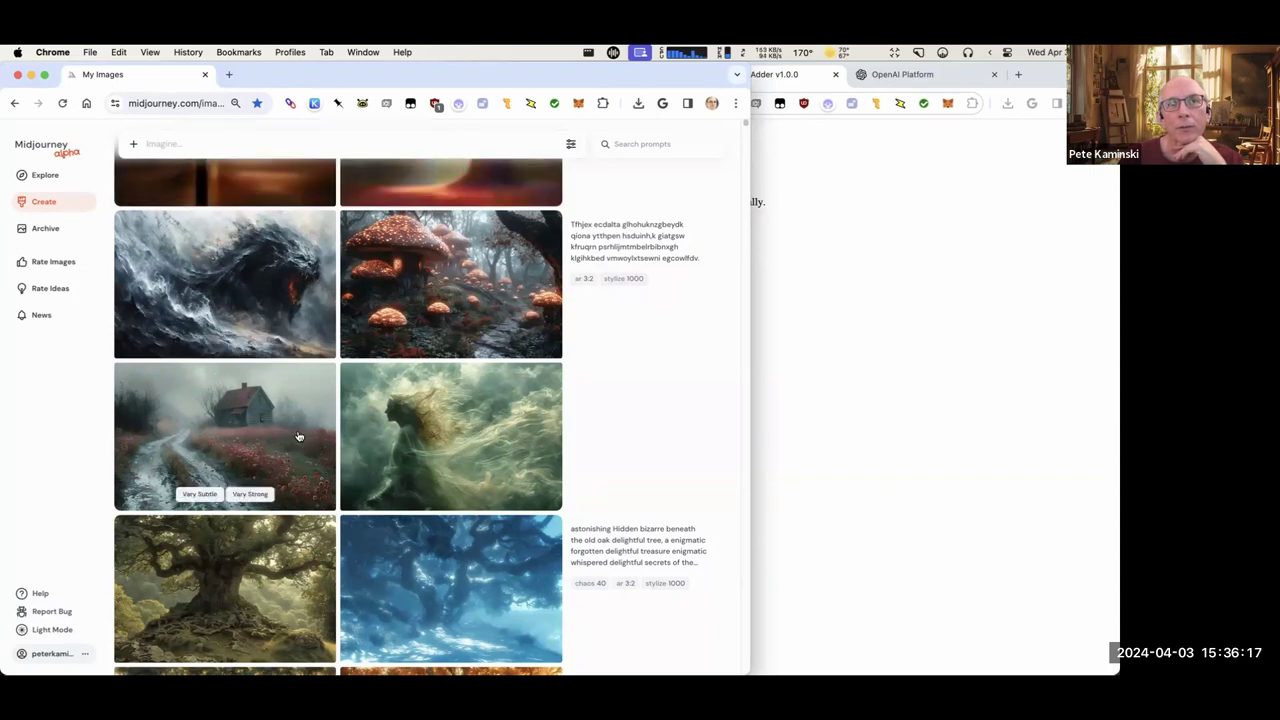
pyautogui.moveTo(600, 238)
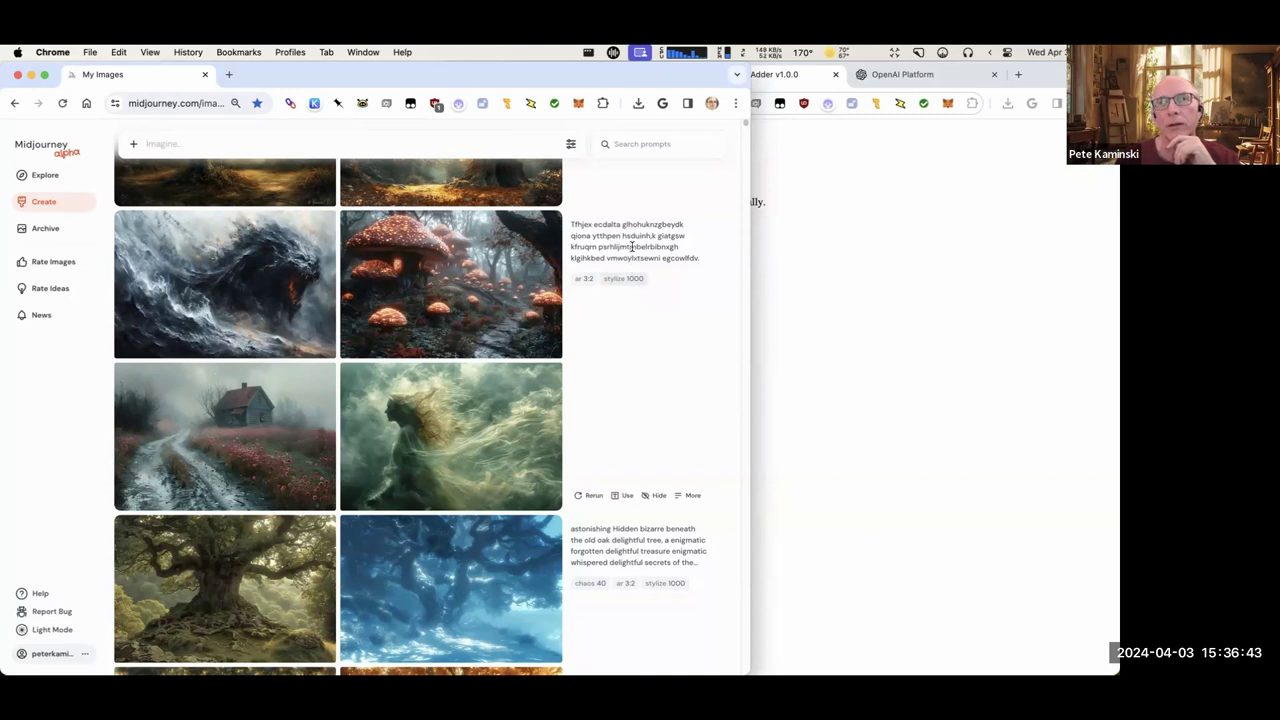
pyautogui.moveTo(633, 246); pyautogui.dragTo(513, 362)
pyautogui.scroll(-1, 513, 362)
pyautogui.moveTo(474, 371)
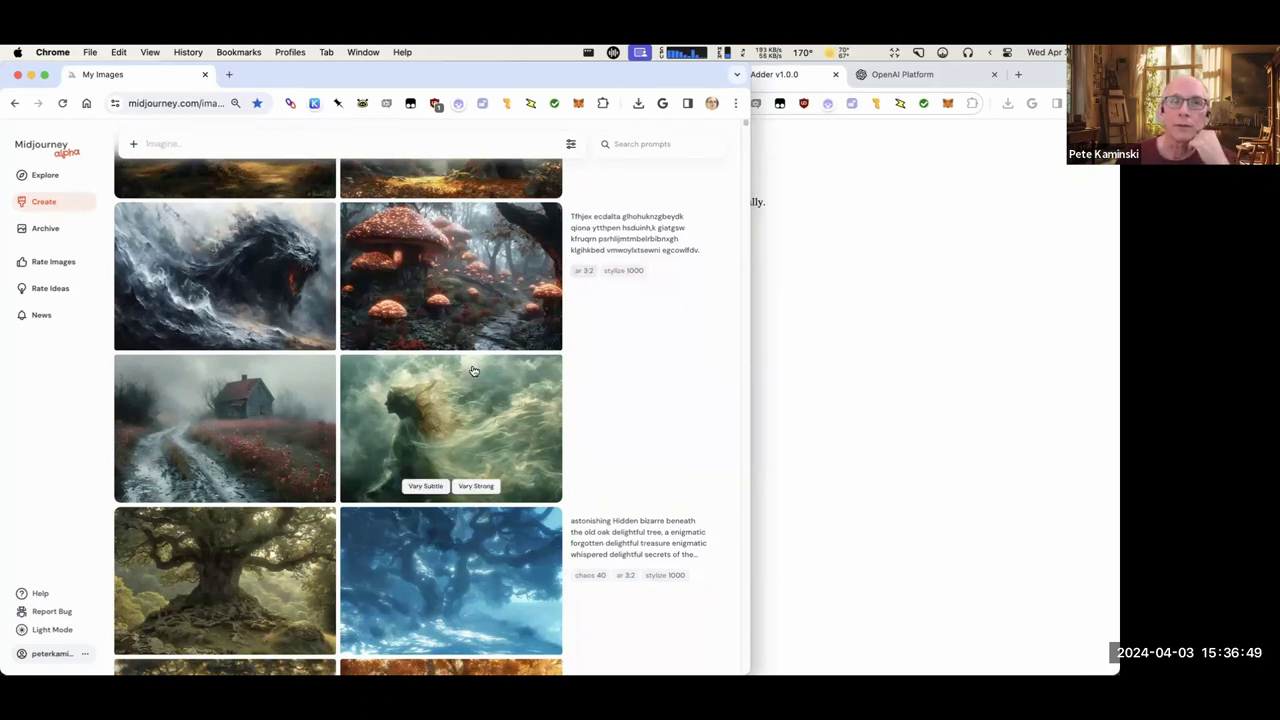
# Compare the scrambled prompt's images with the embellished oak tree images generated at chaos 40.
pyautogui.scroll(-2, 471, 372)
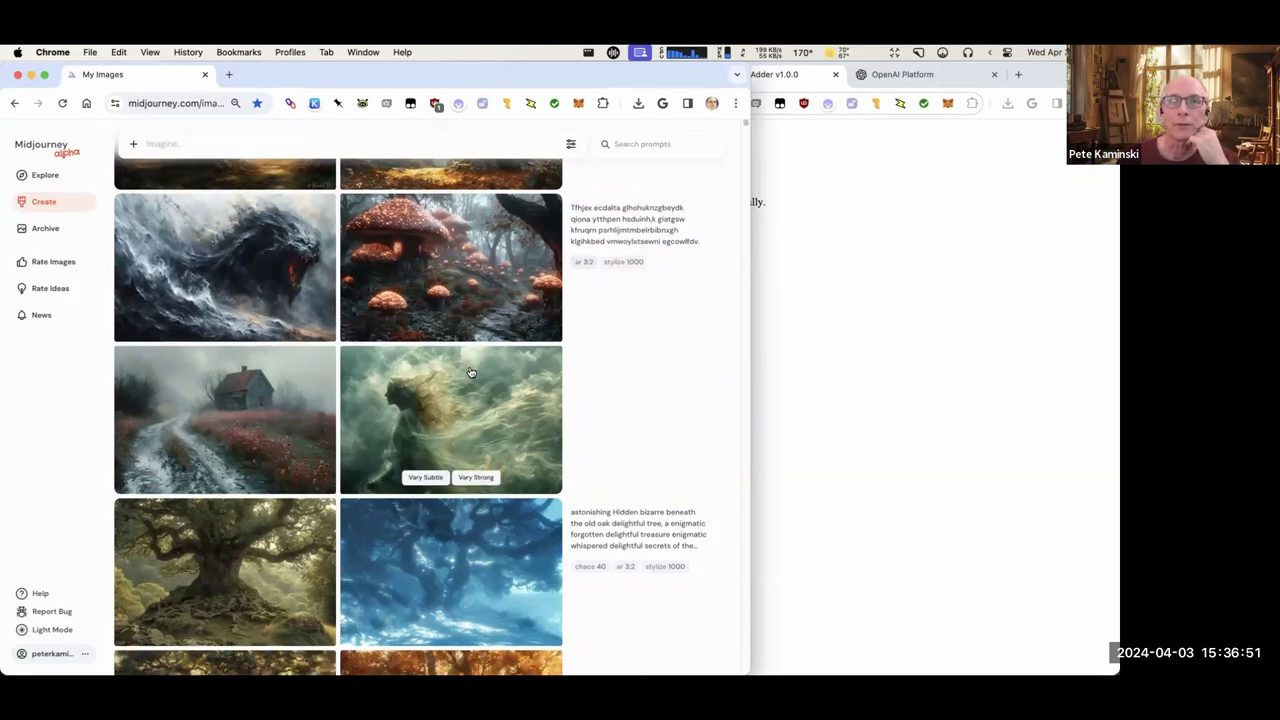
pyautogui.scroll(-3, 469, 368)
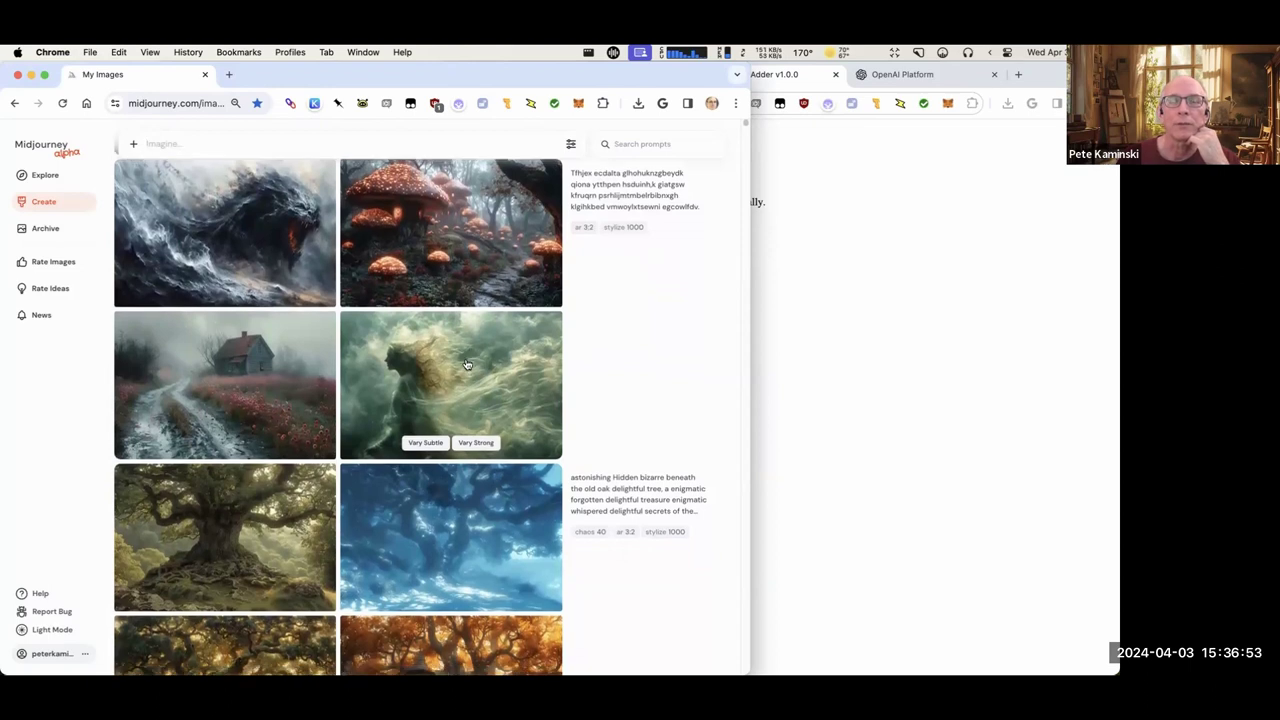
pyautogui.scroll(-4, 466, 360)
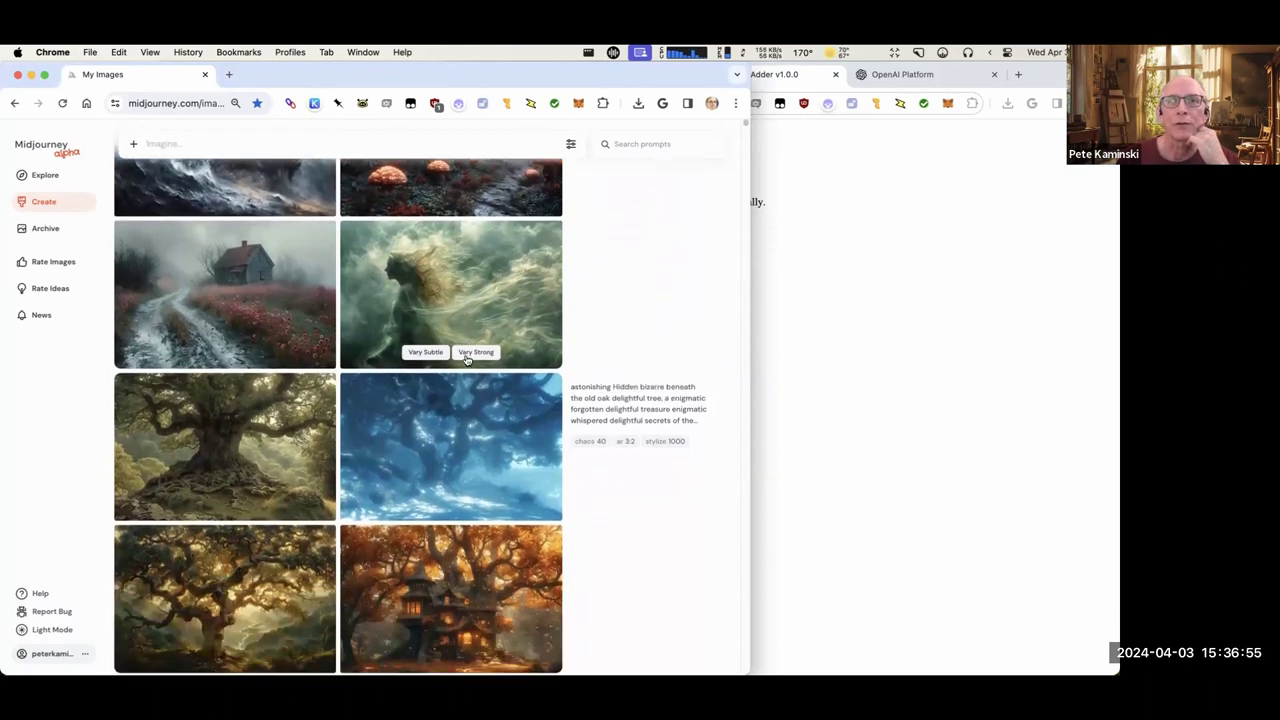
pyautogui.scroll(3, 555, 300)
pyautogui.scroll(6, 555, 294)
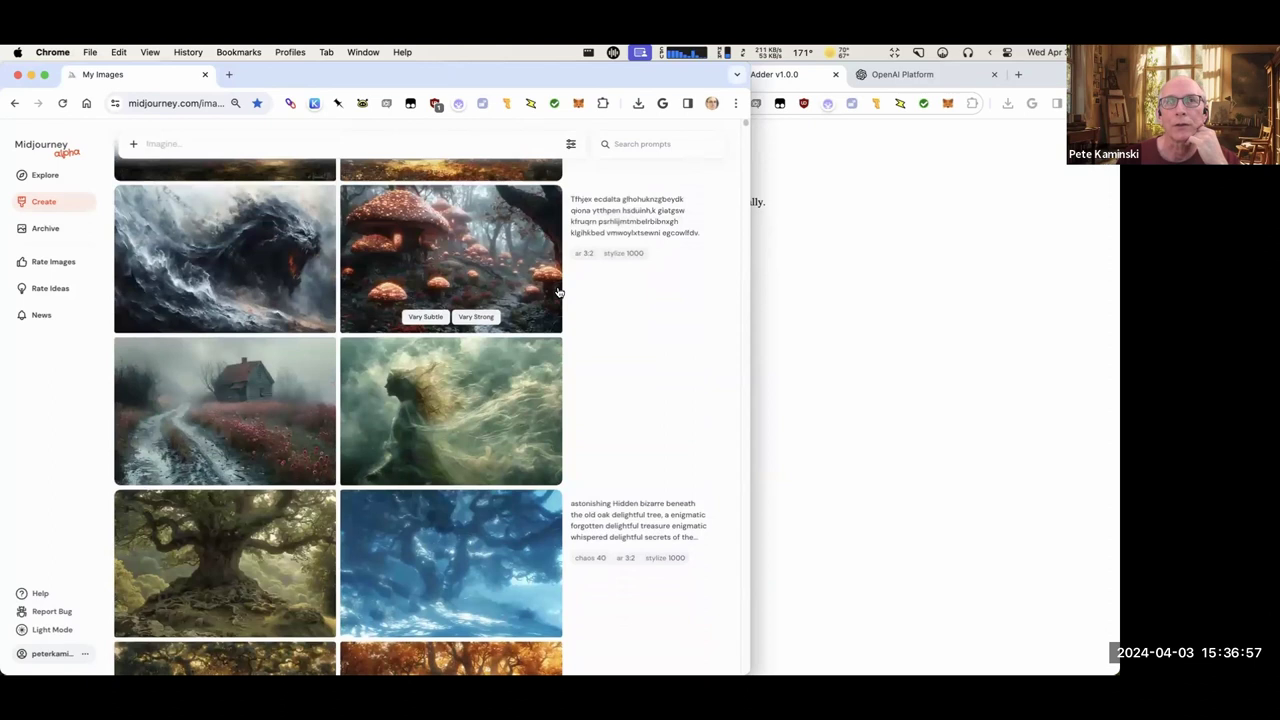
pyautogui.scroll(-2, 558, 294)
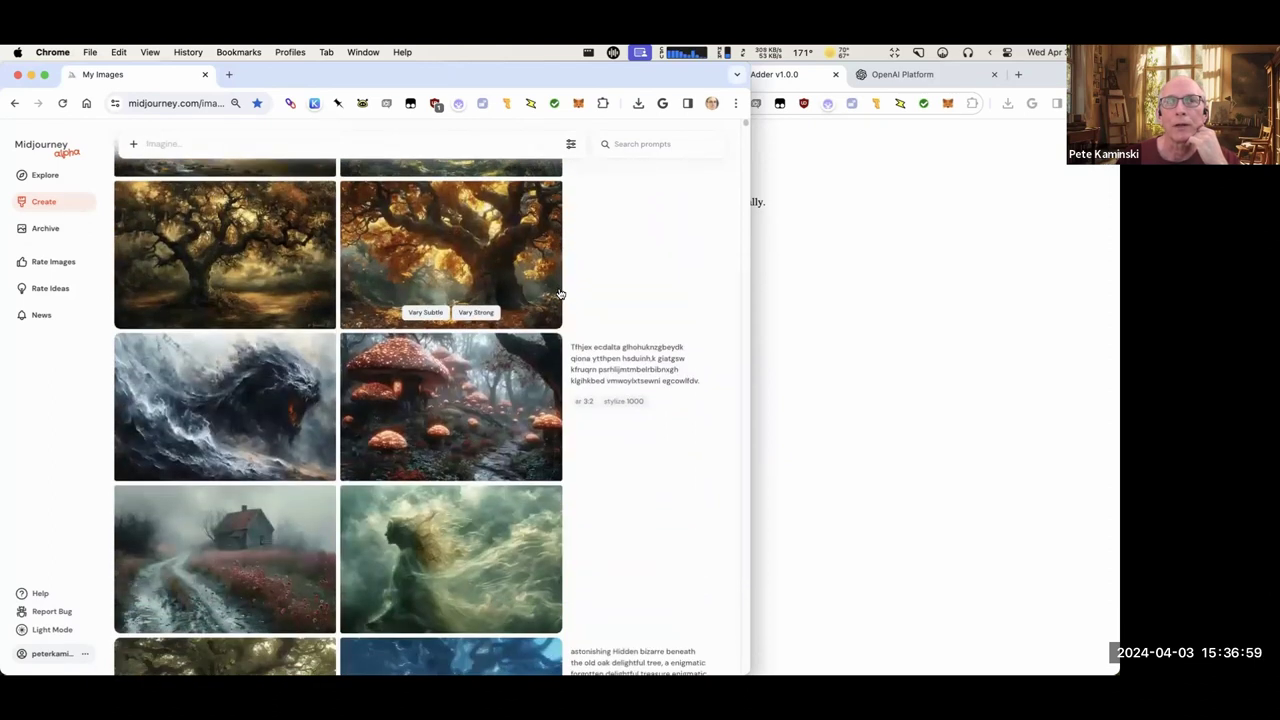
pyautogui.scroll(-2, 559, 294)
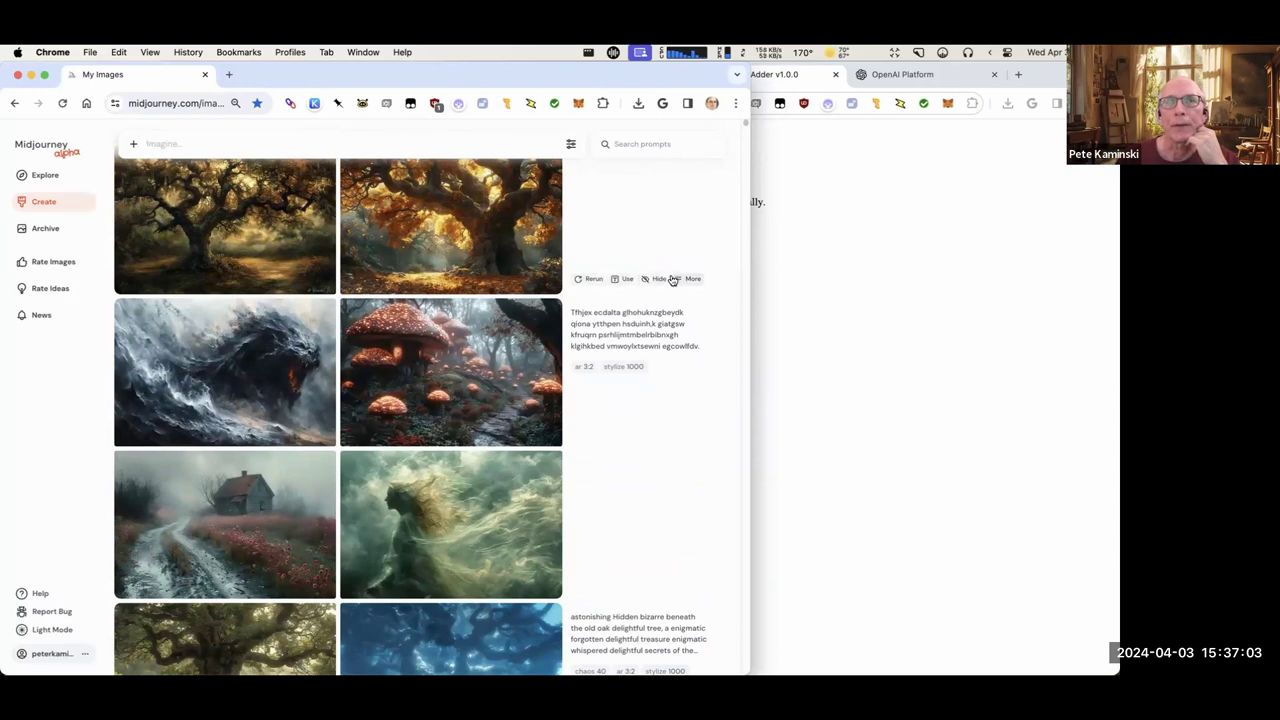
pyautogui.scroll(-1, 672, 280)
pyautogui.scroll(-2, 672, 280)
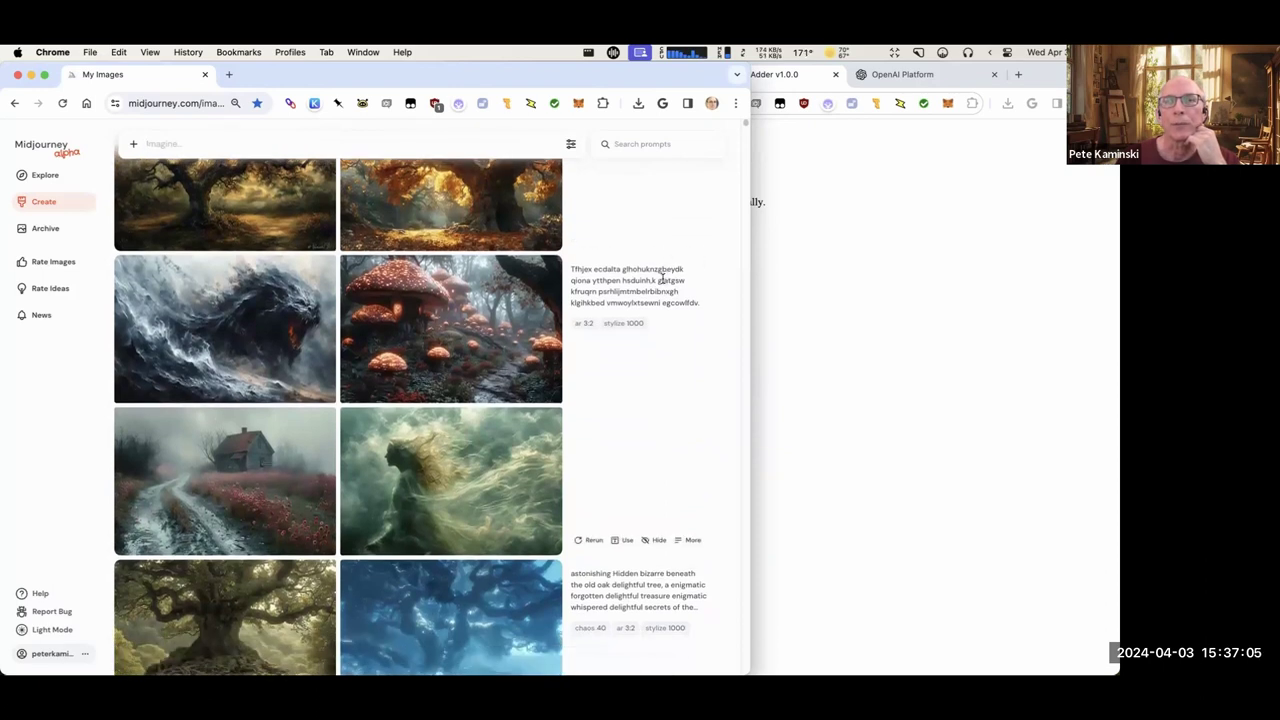
pyautogui.scroll(-2, 663, 278)
pyautogui.scroll(-2, 661, 287)
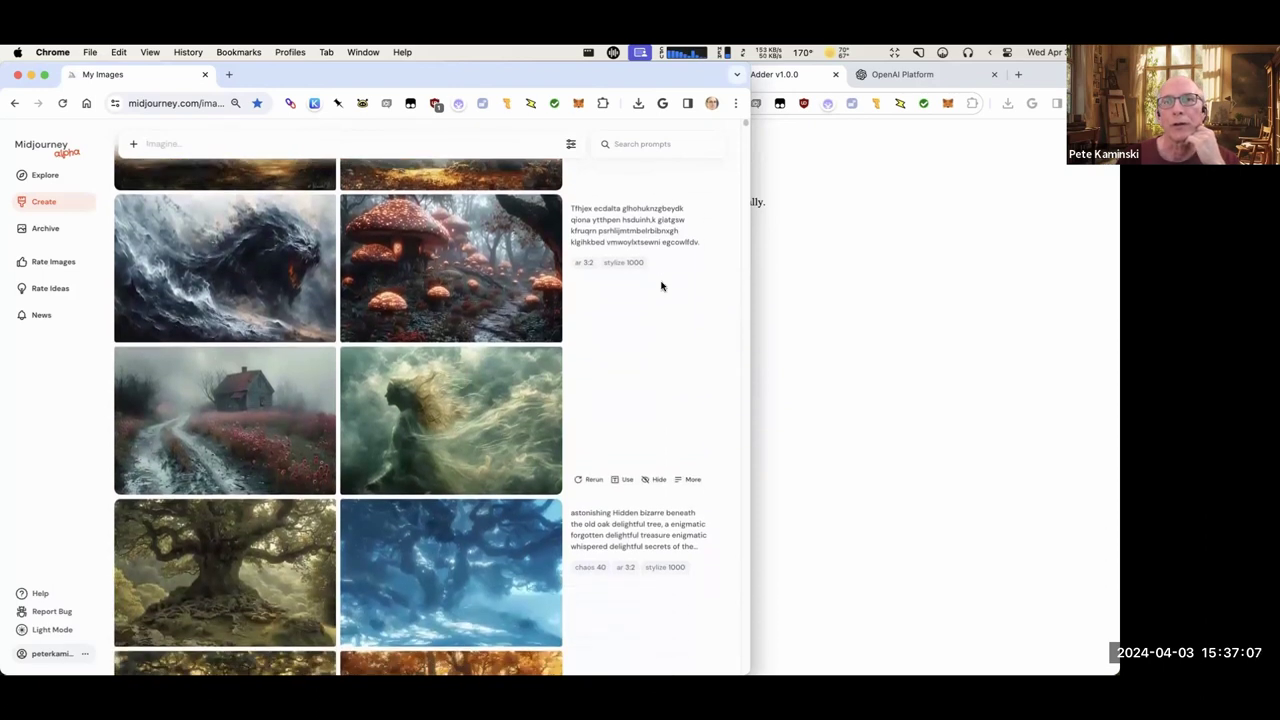
pyautogui.scroll(-2, 654, 290)
pyautogui.scroll(-1, 652, 290)
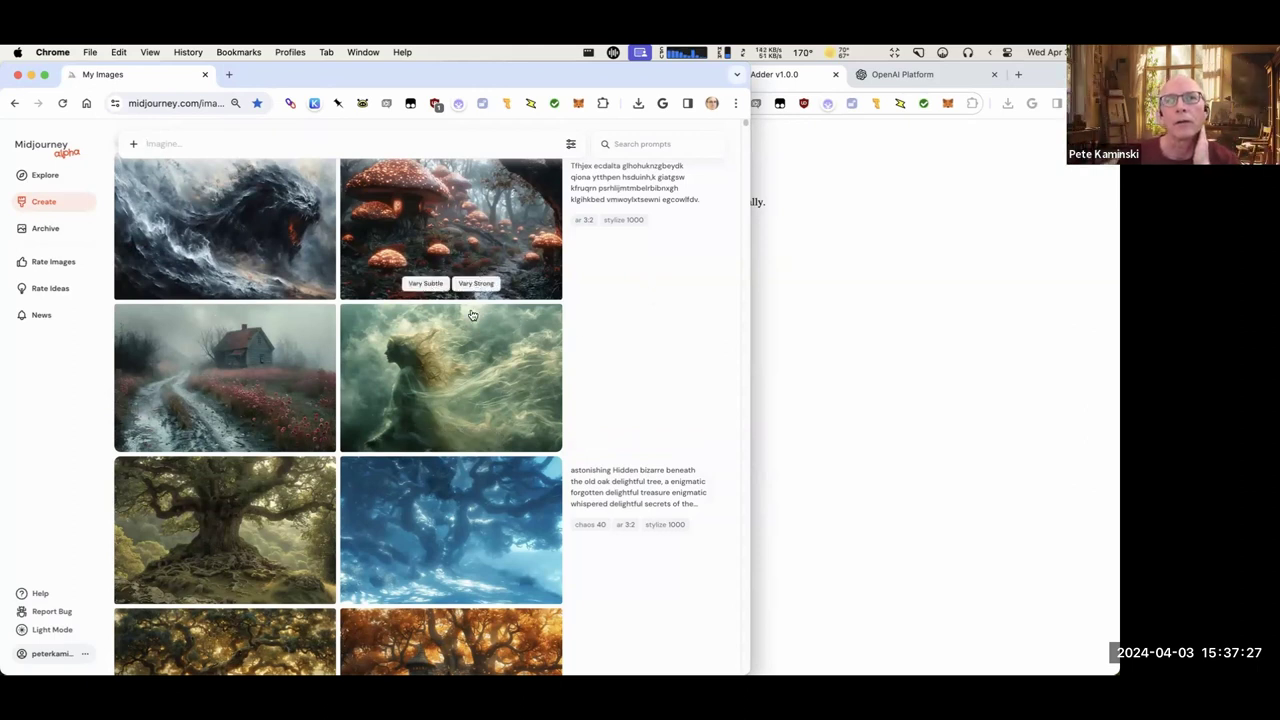
# Review the newest oak tree images generated at chaos 0 alongside the scrambled prompt's images.
pyautogui.scroll(1, 475, 324)
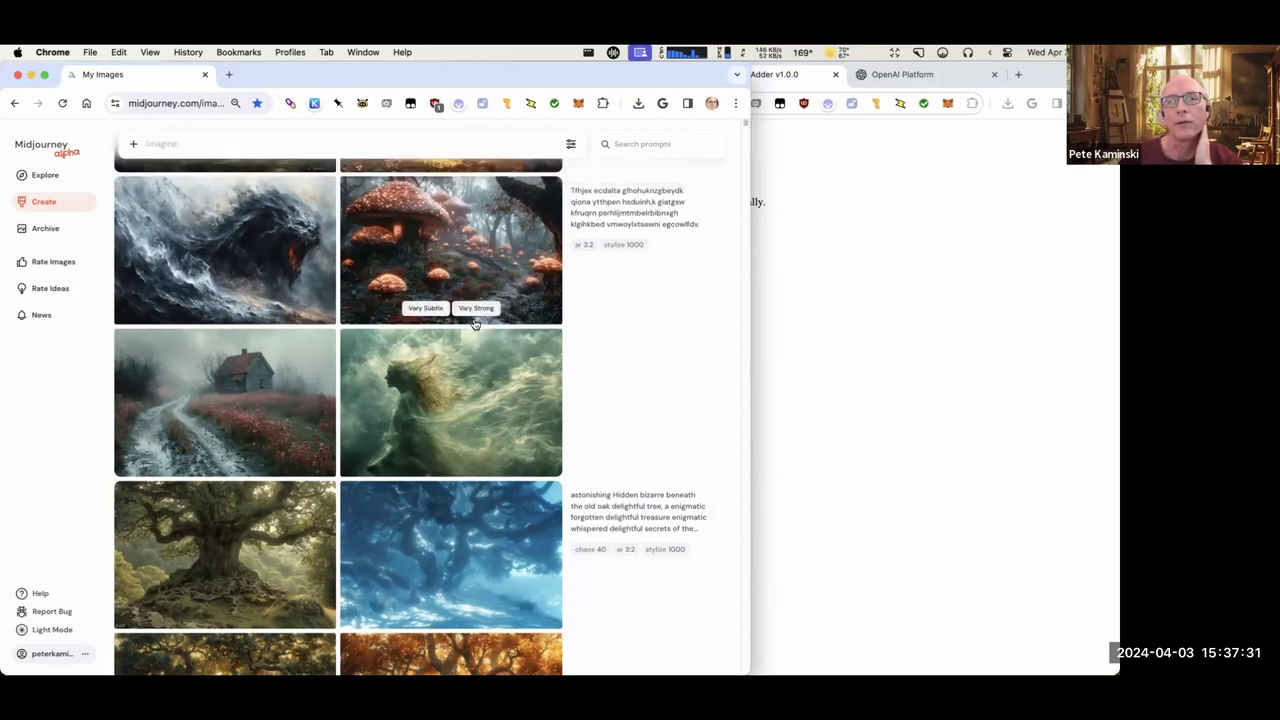
pyautogui.scroll(5, 475, 324)
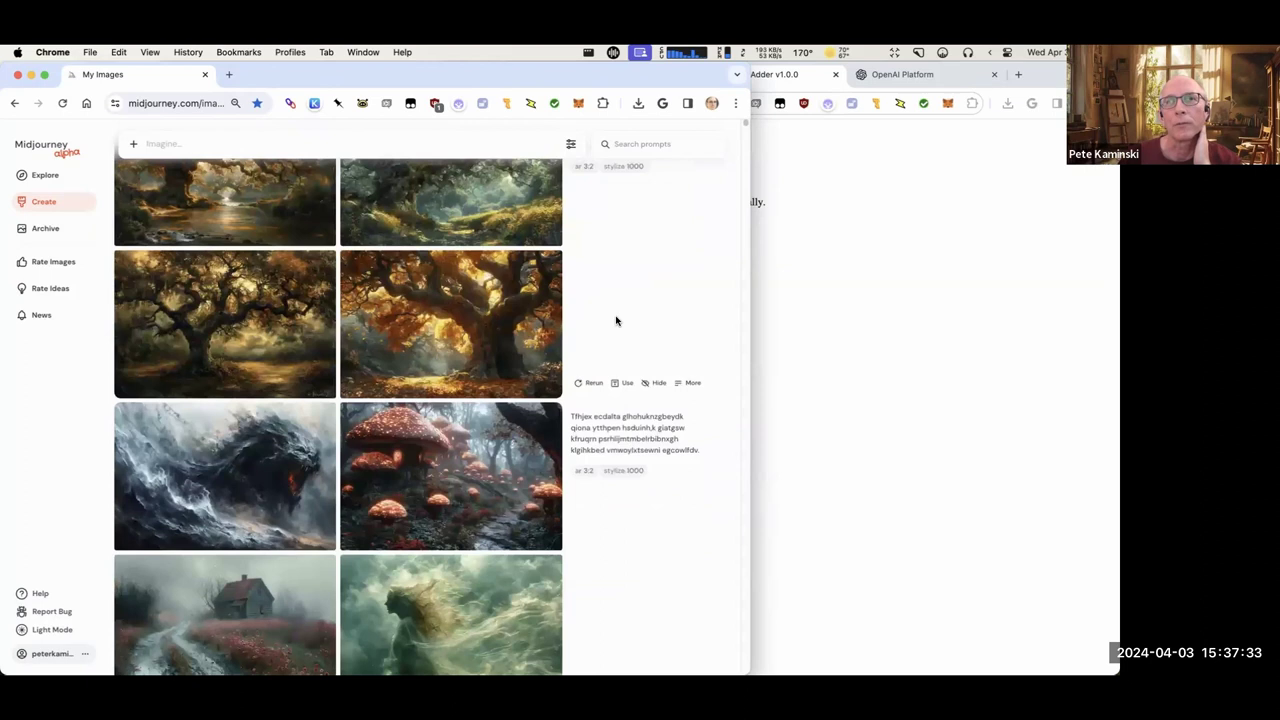
pyautogui.scroll(1, 618, 320)
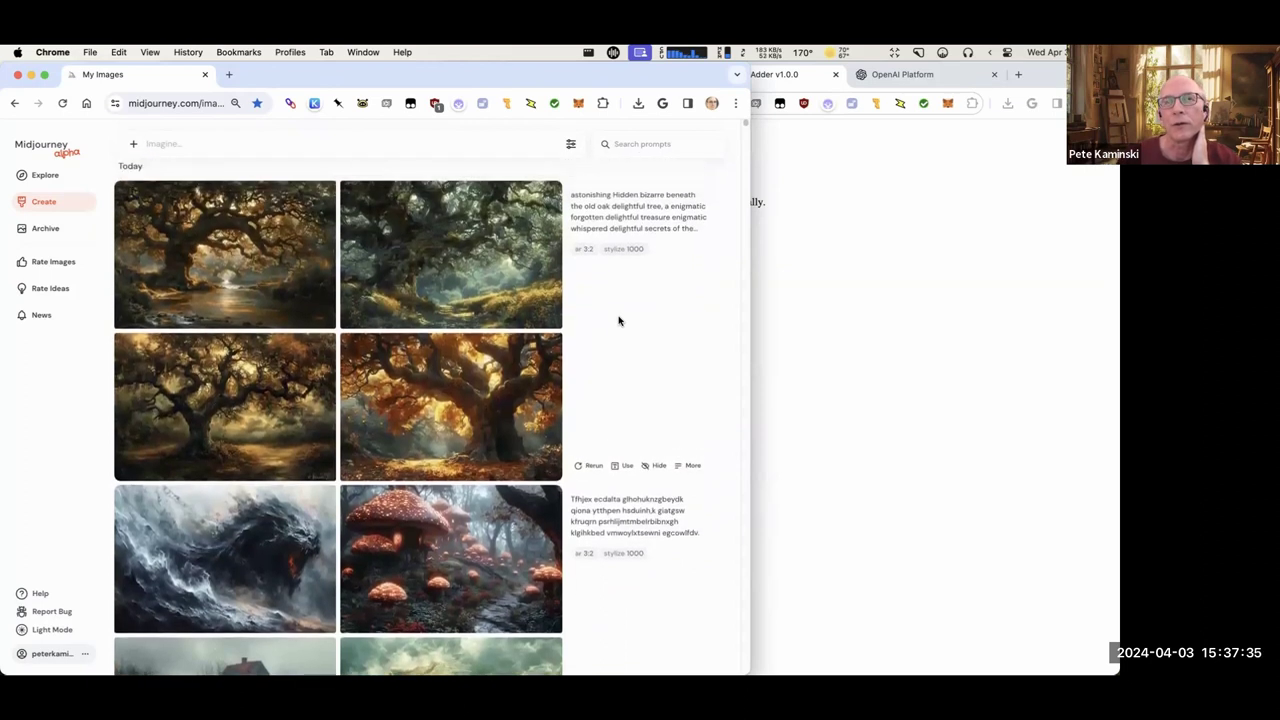
pyautogui.scroll(1, 611, 323)
pyautogui.scroll(-3, 609, 326)
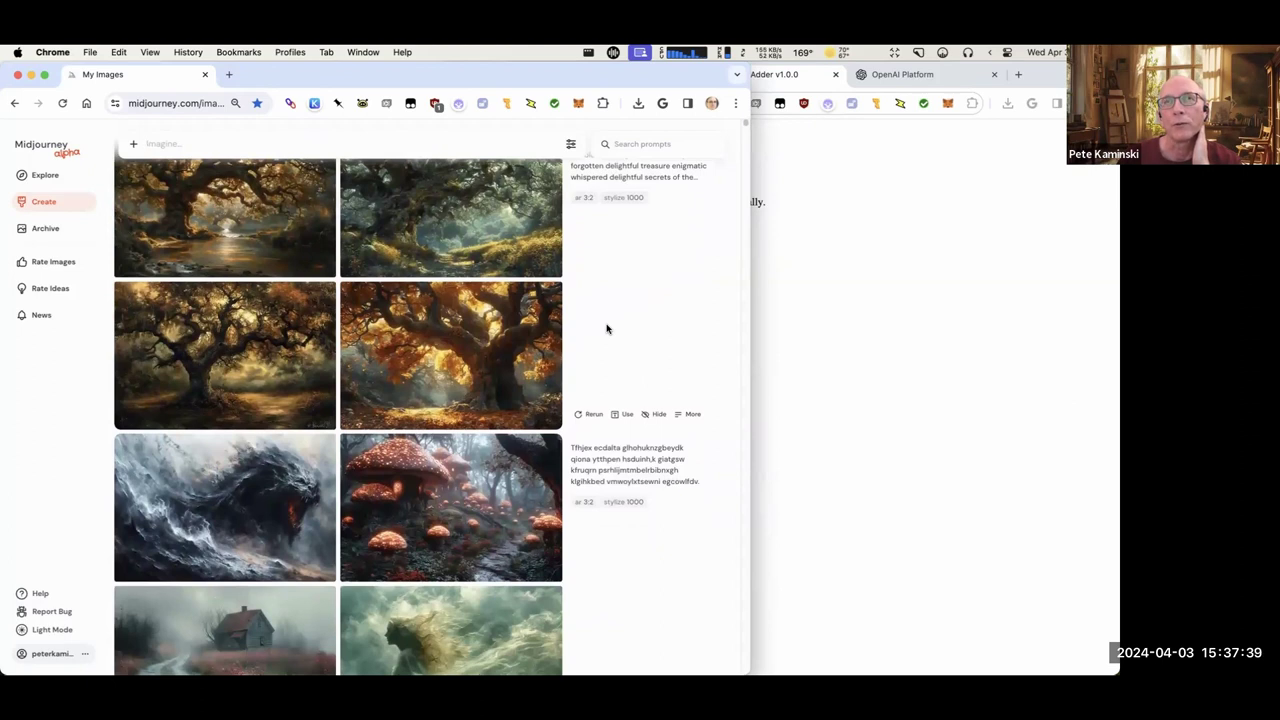
pyautogui.scroll(-1, 606, 328)
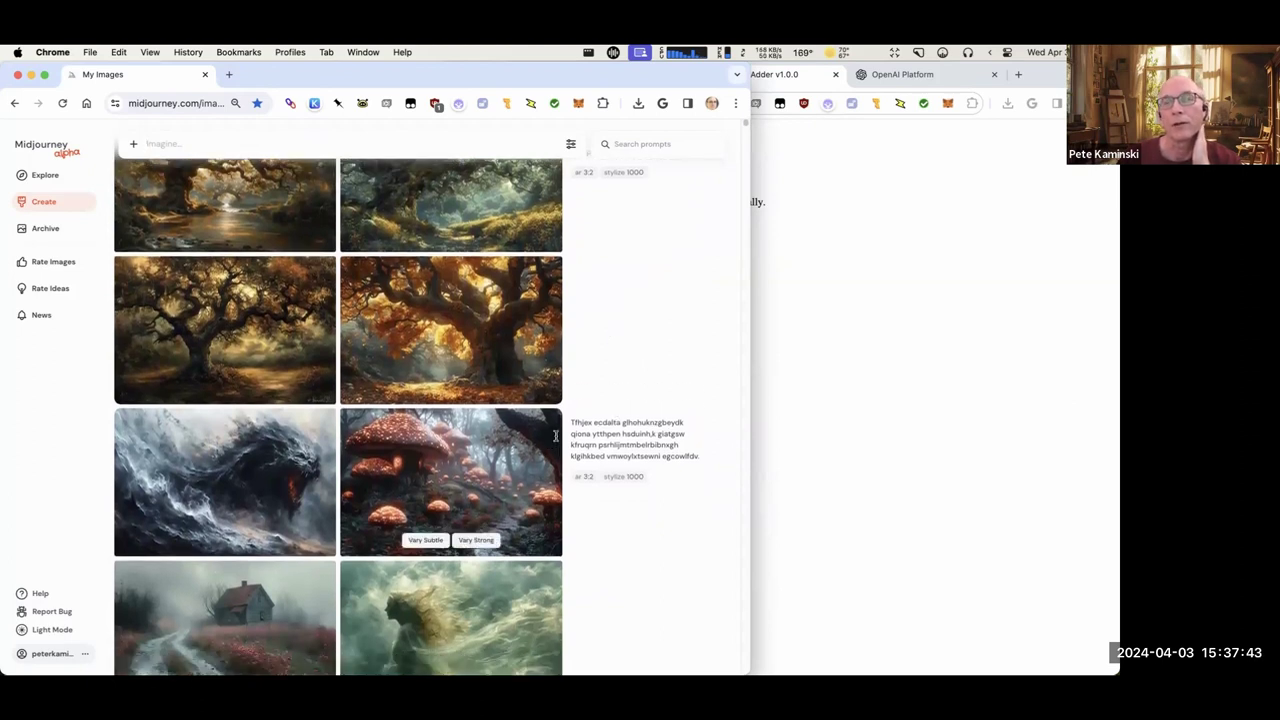
# Open the wave creature image from the scrambled "Tfhjex ecdalta" prompt and browse its sibling images at full size.
pyautogui.moveTo(678, 388)
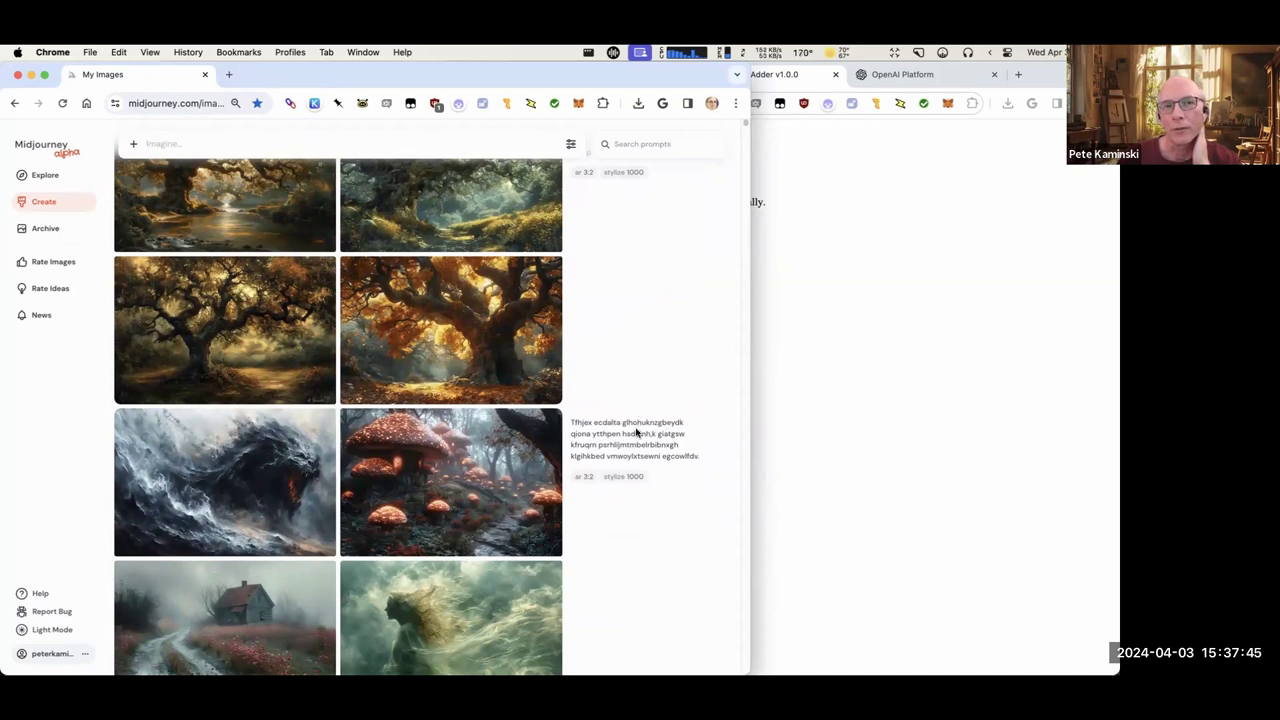
pyautogui.scroll(-5, 636, 430)
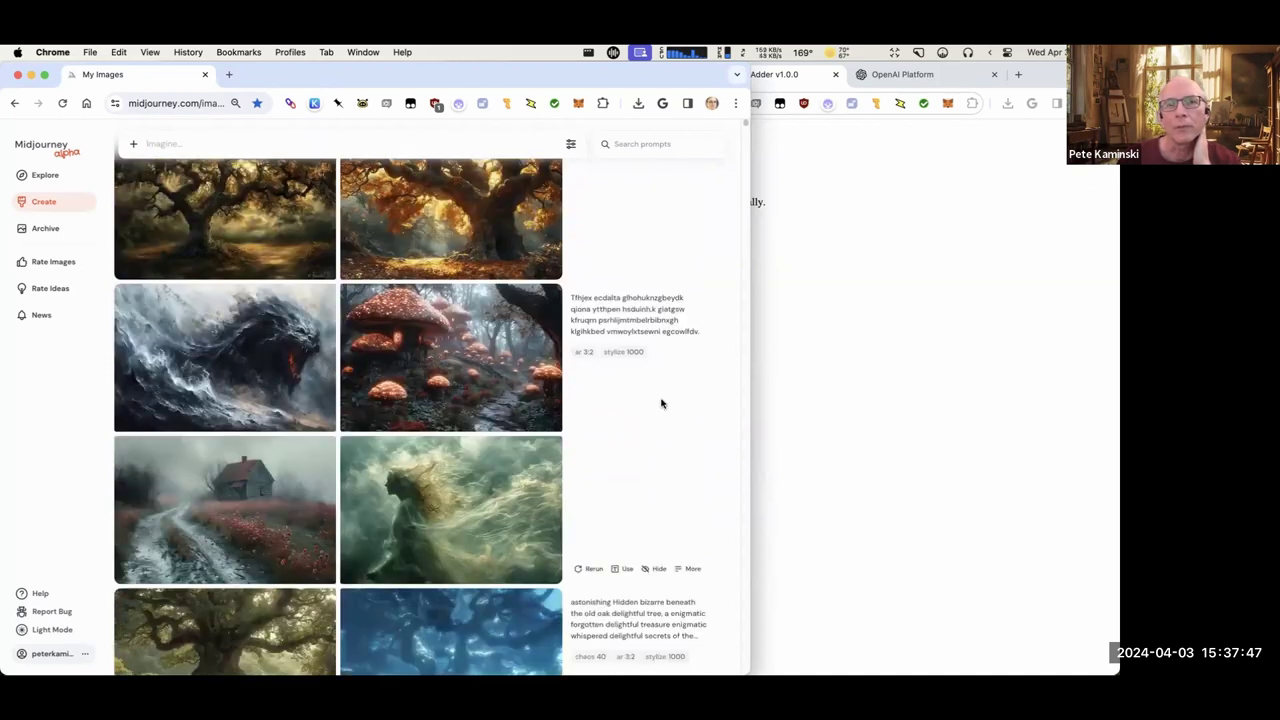
pyautogui.click(296, 356)
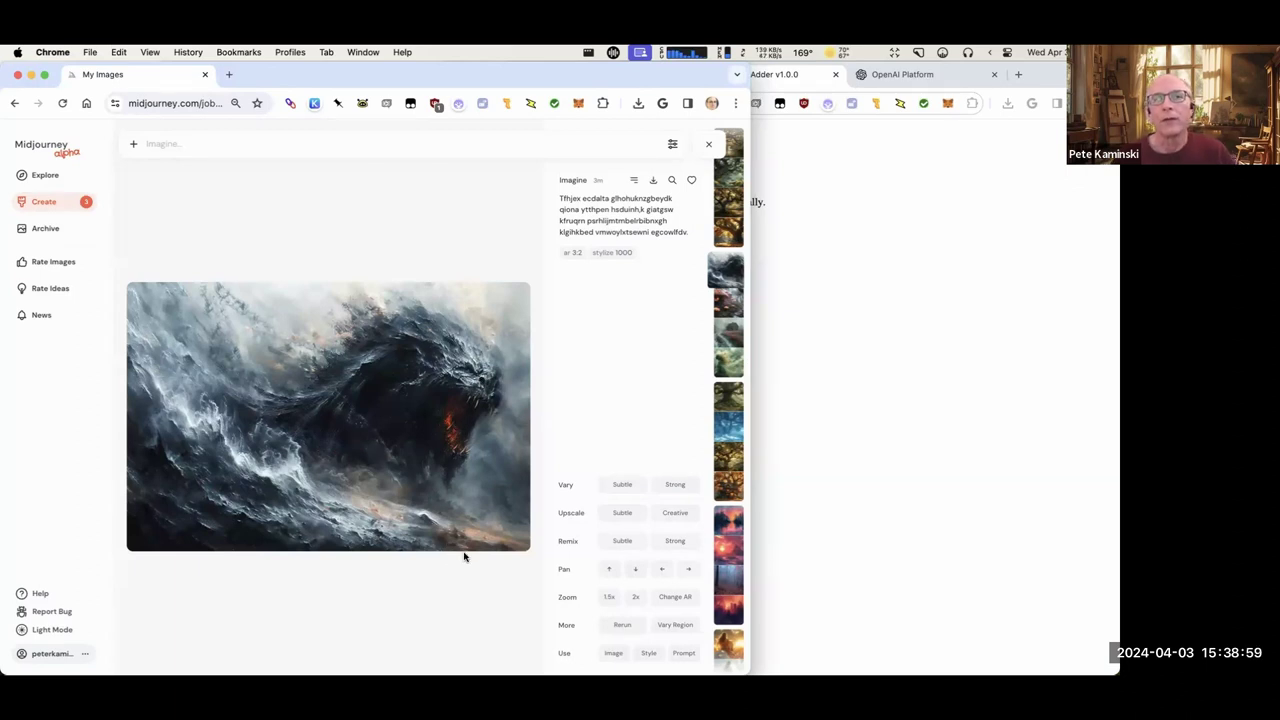
pyautogui.press('Right')
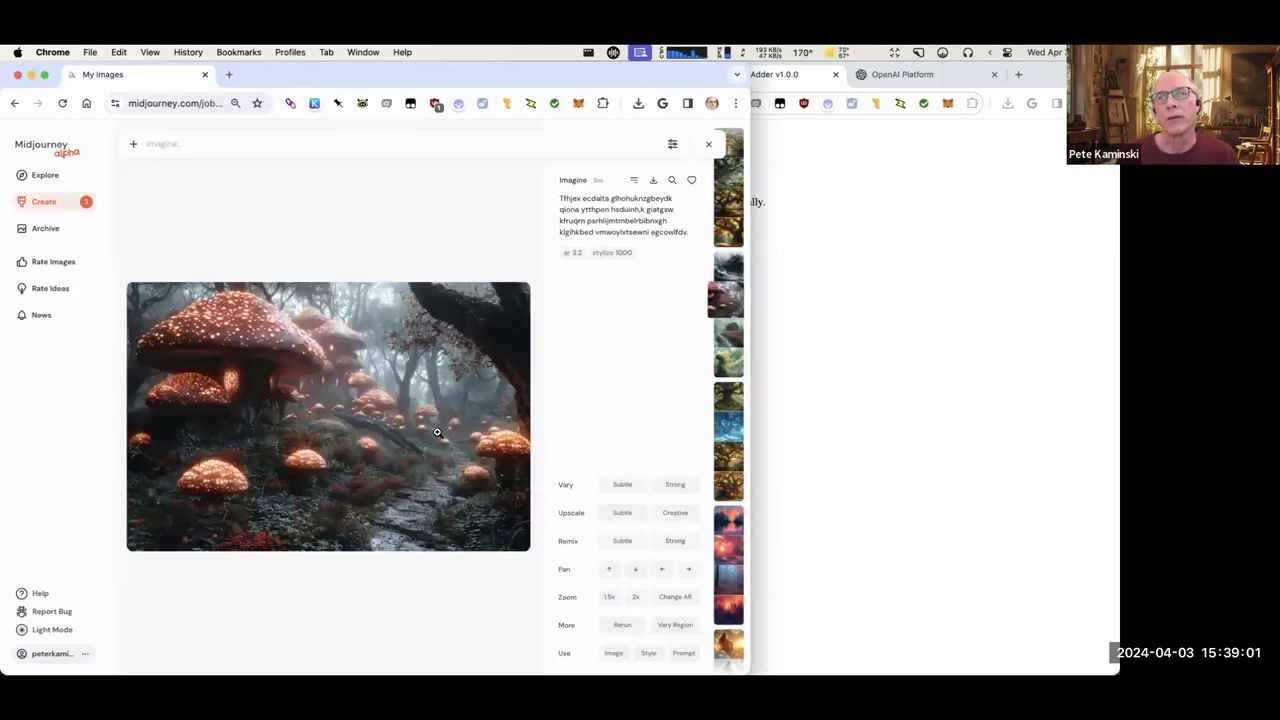
pyautogui.press('Right')
pyautogui.press('Left')
pyautogui.press('Right')
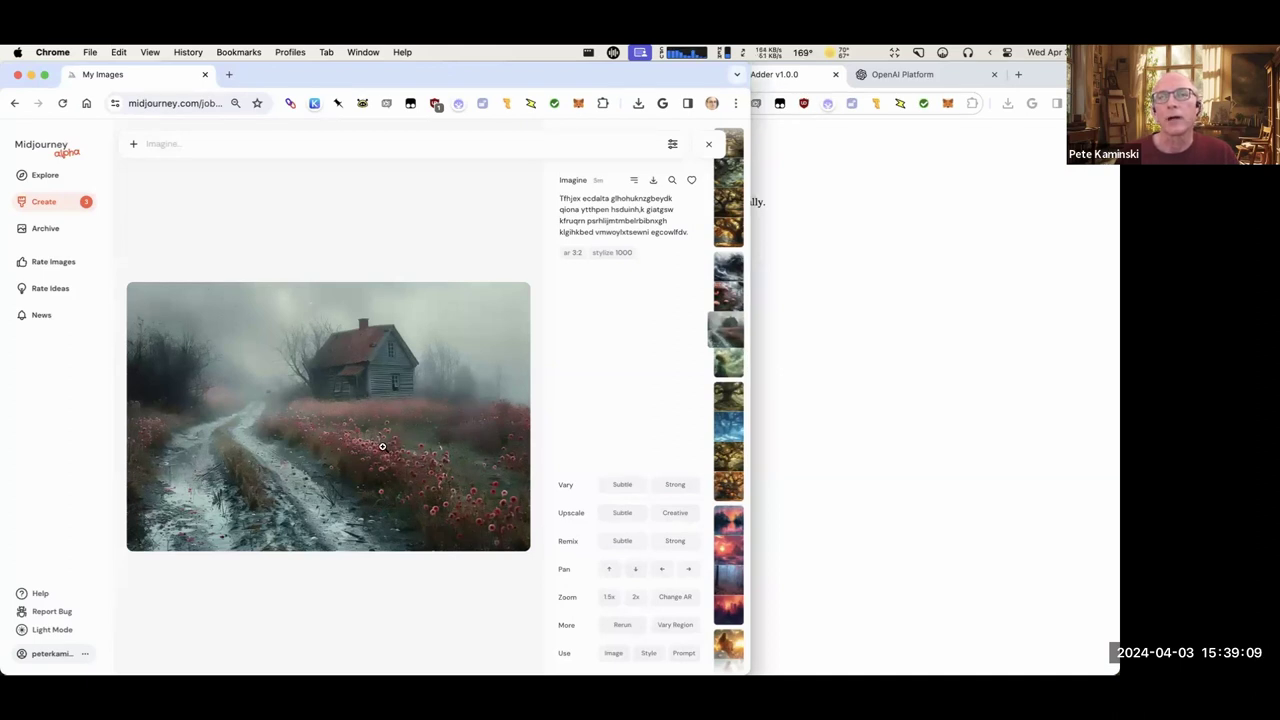
pyautogui.press('Down')
pyautogui.press('Up')
pyautogui.press('Up')
pyautogui.press('Up')
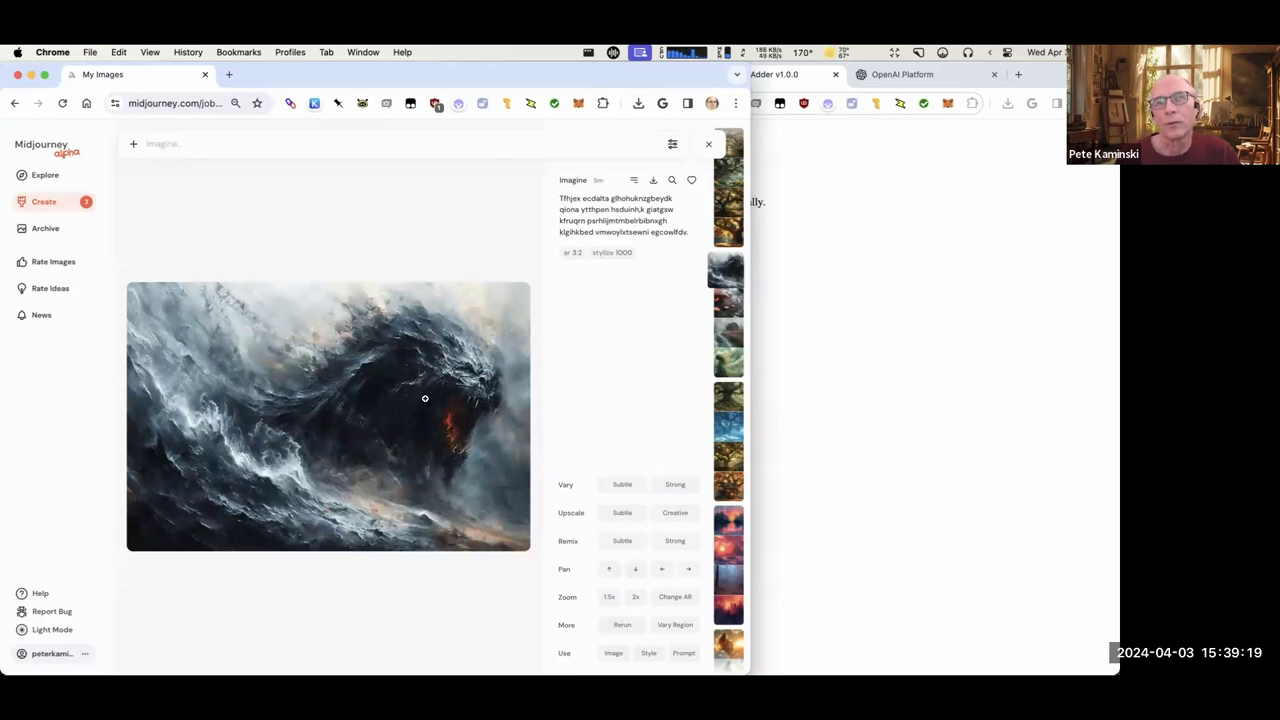
# Widen the browser window, search for images similar to the wave creature, look through them, and clear the search.
pyautogui.moveTo(749, 259); pyautogui.dragTo(869, 260)
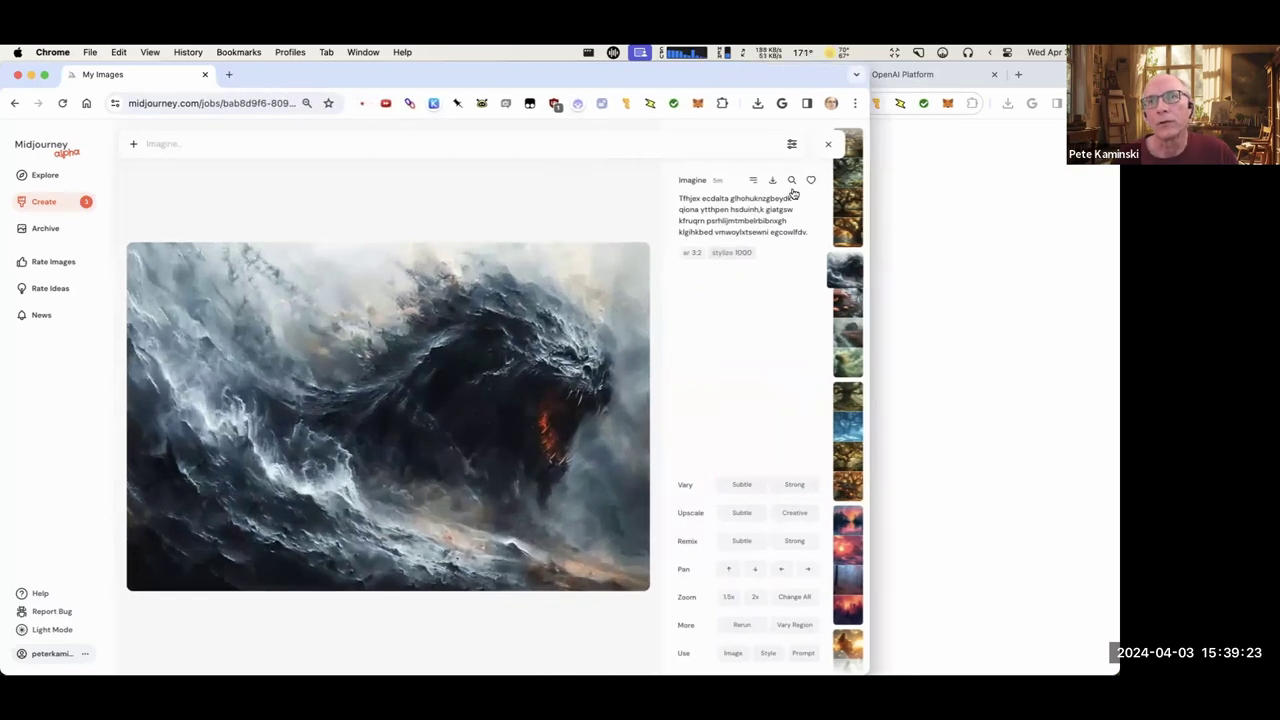
pyautogui.click(791, 181)
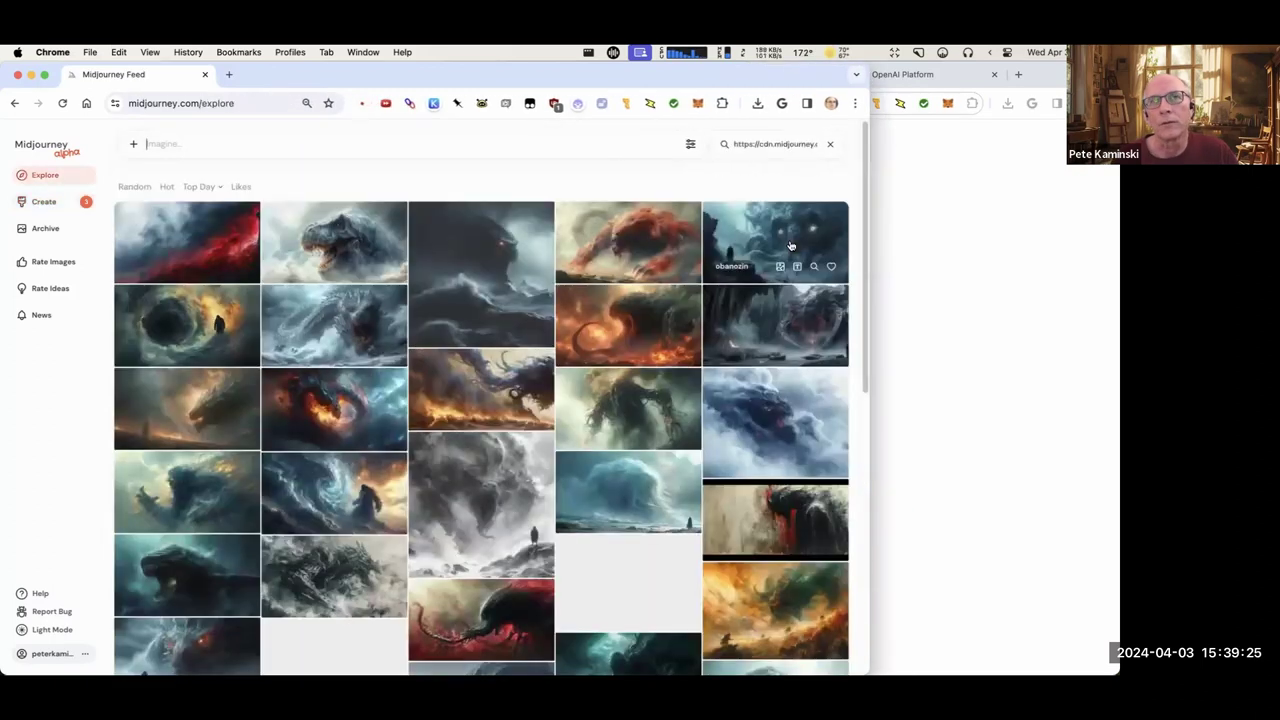
pyautogui.scroll(-20, 715, 318)
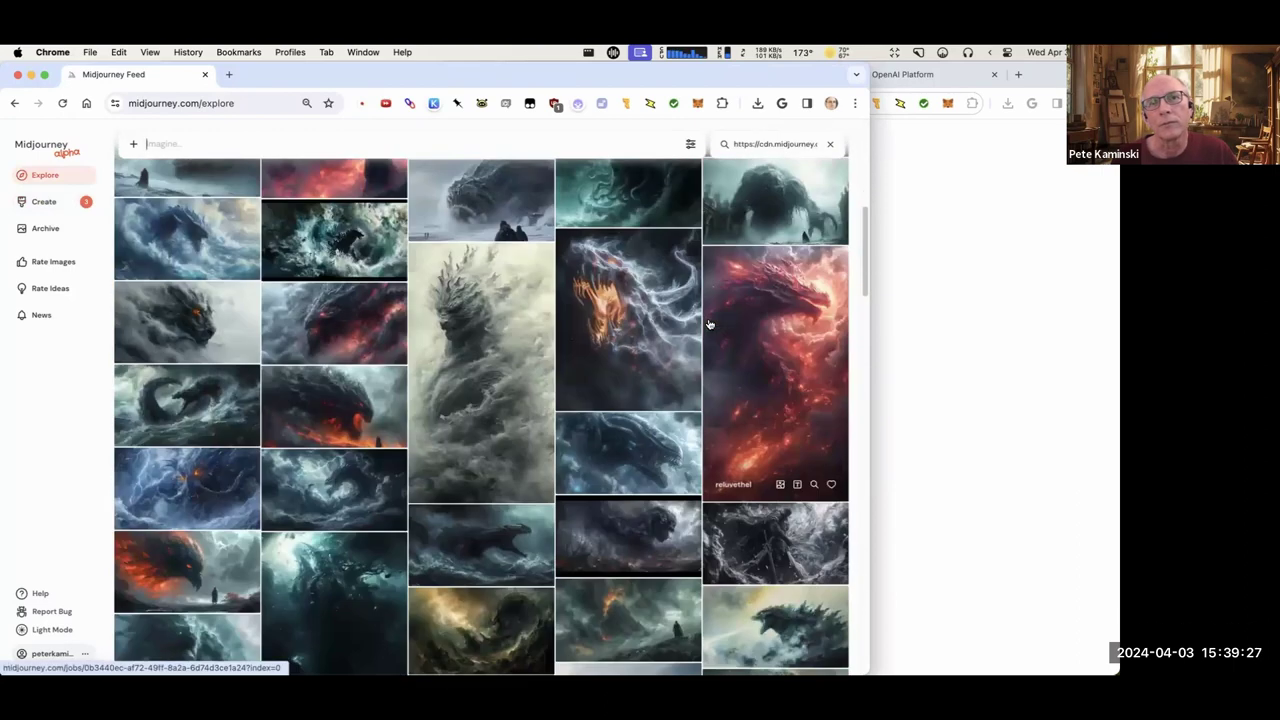
pyautogui.scroll(20, 709, 325)
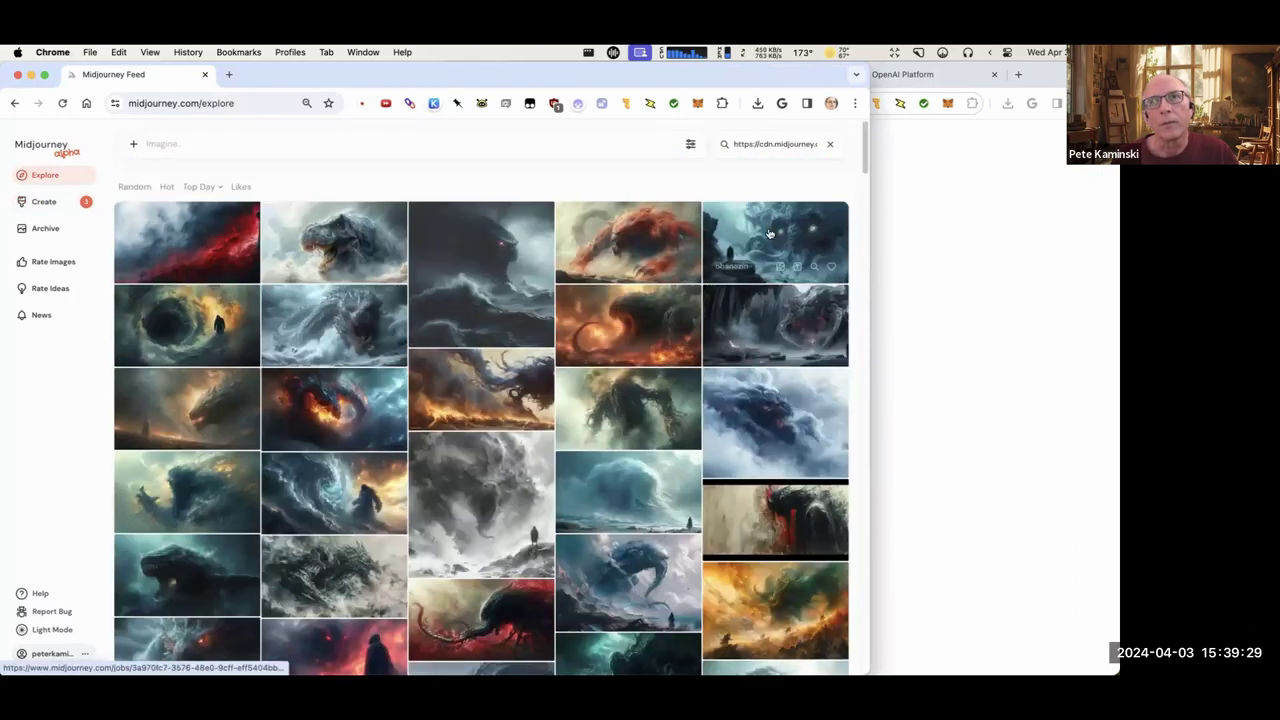
pyautogui.click(830, 144)
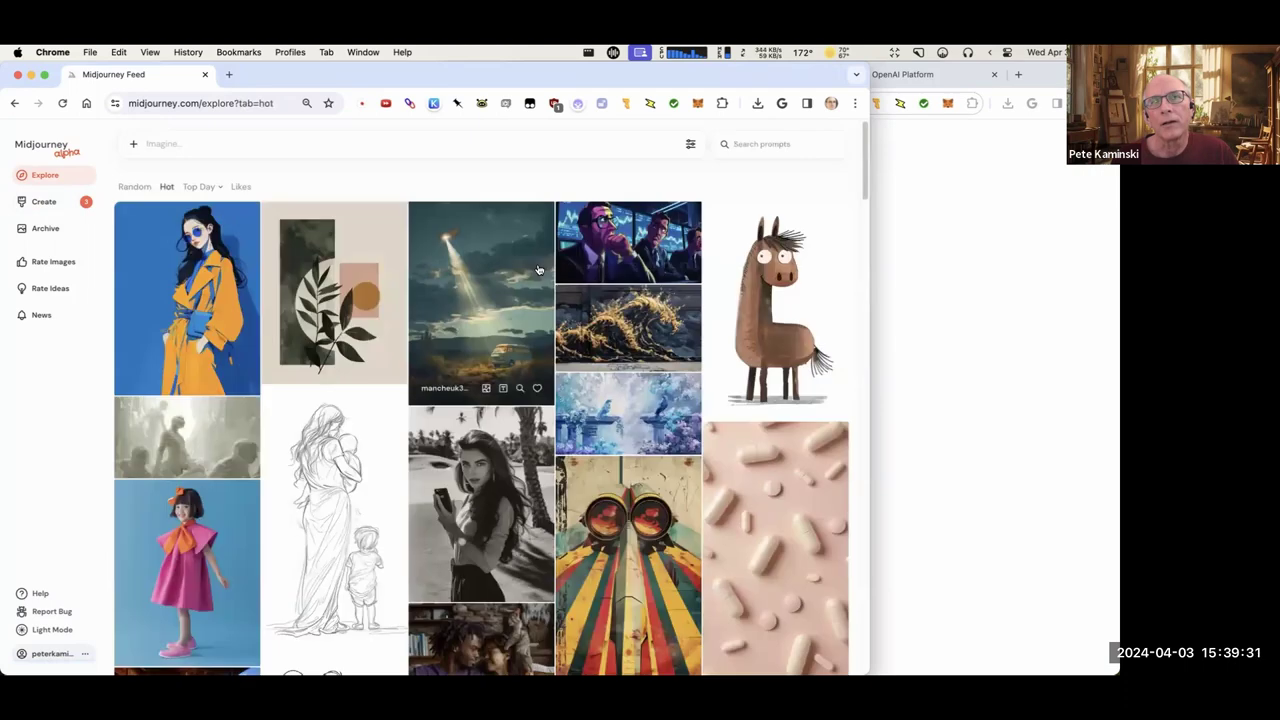
# Open the glowing mushroom forest image from the archive and search for images similar to it.
pyautogui.click(60, 228)
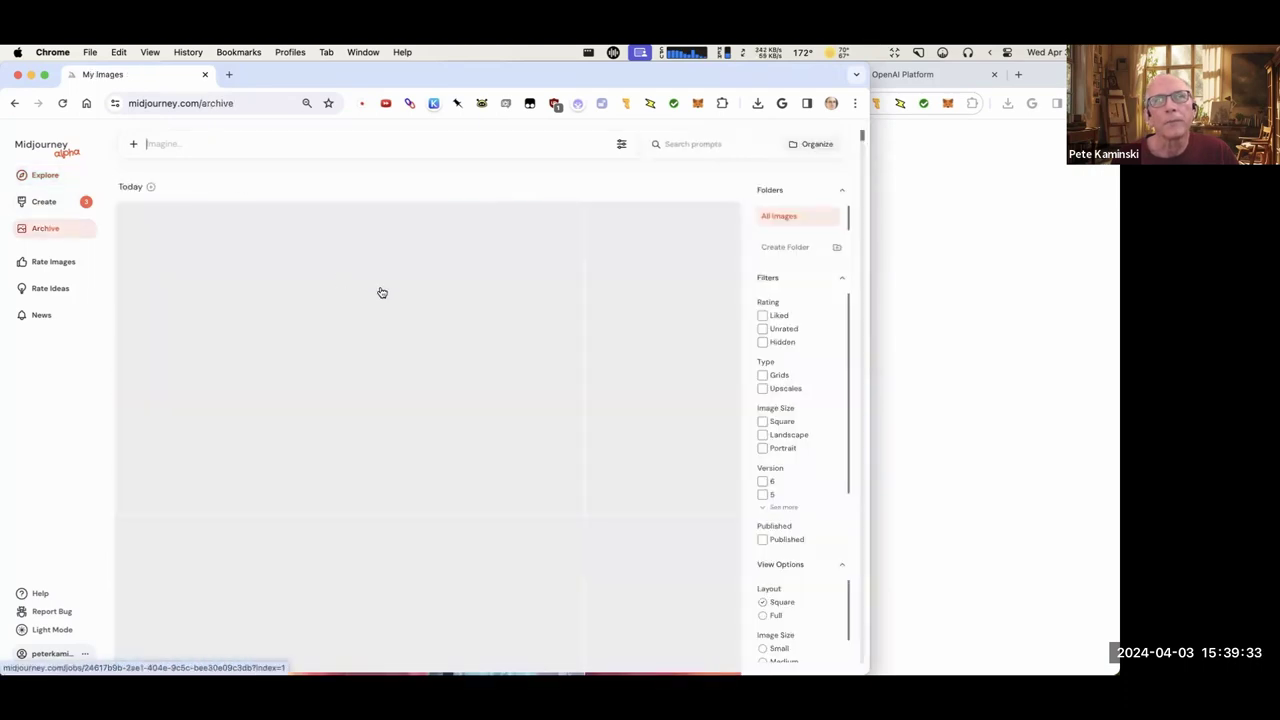
pyautogui.scroll(-5, 416, 352)
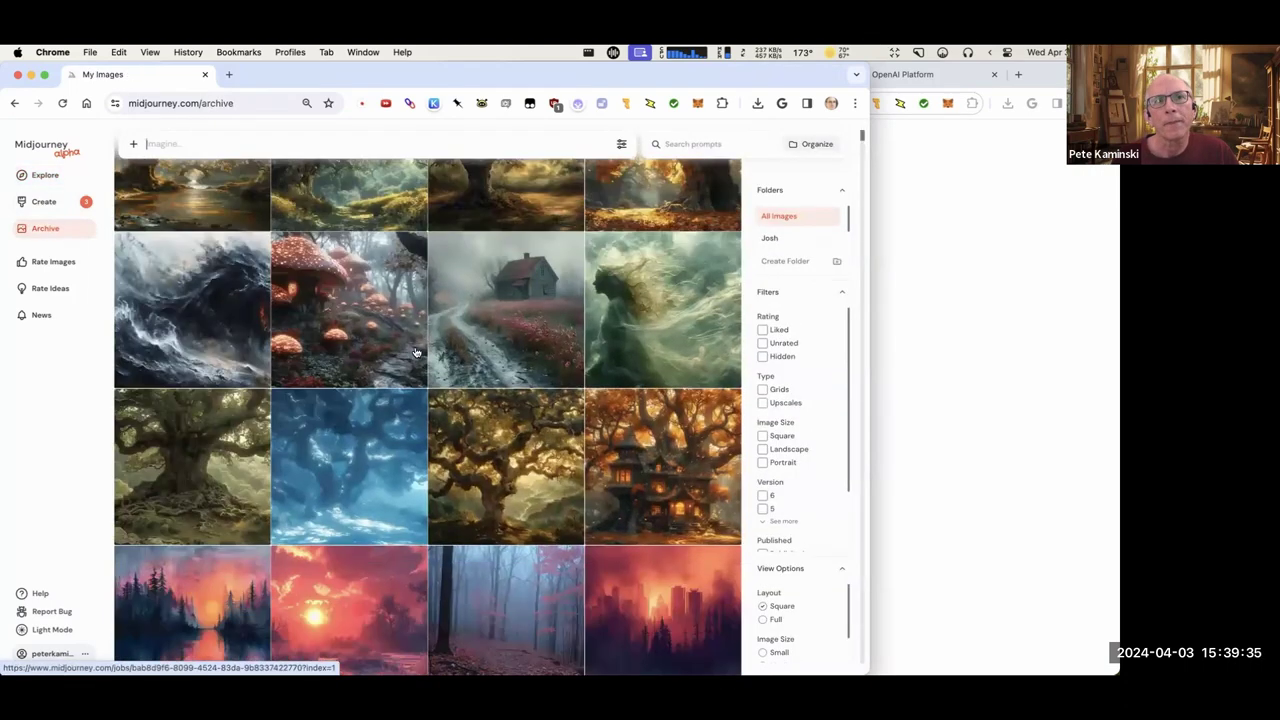
pyautogui.scroll(-1, 416, 352)
pyautogui.scroll(5, 416, 352)
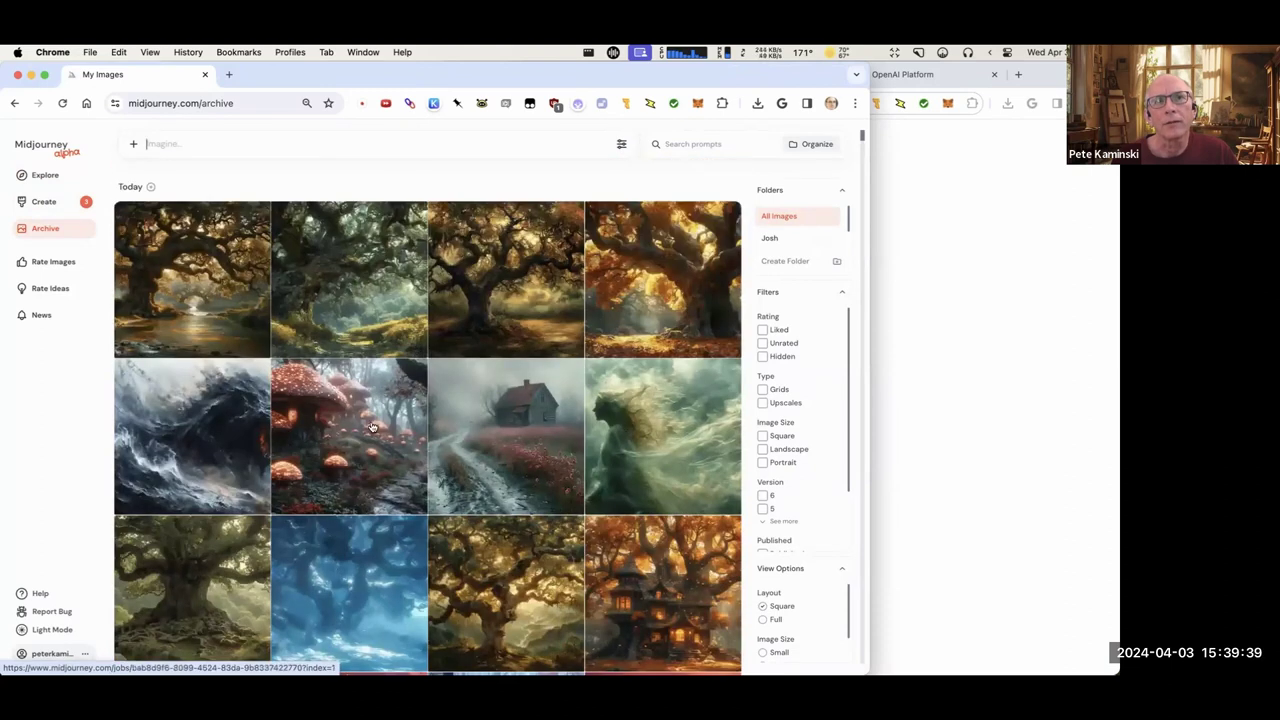
pyautogui.click(372, 428)
pyautogui.click(793, 181)
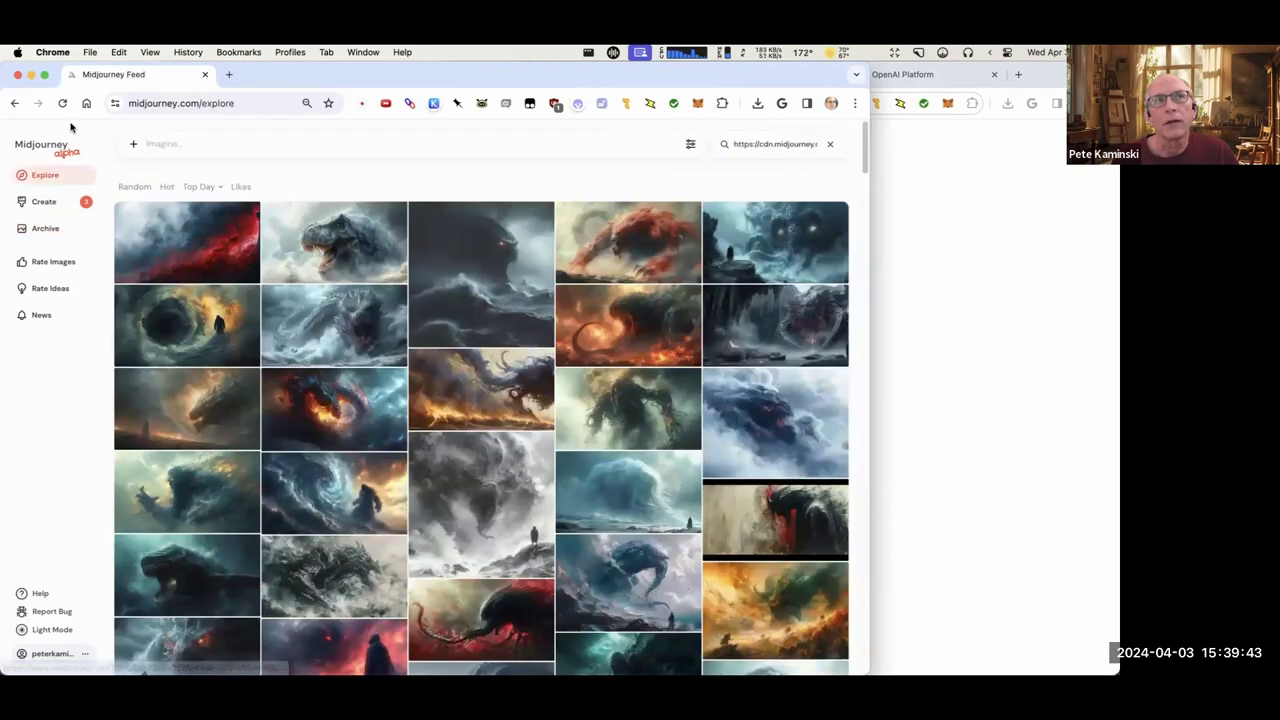
# Return to the mushroom forest image, repeat its similar-image search, and look through the results in a wider window.
pyautogui.click(14, 104)
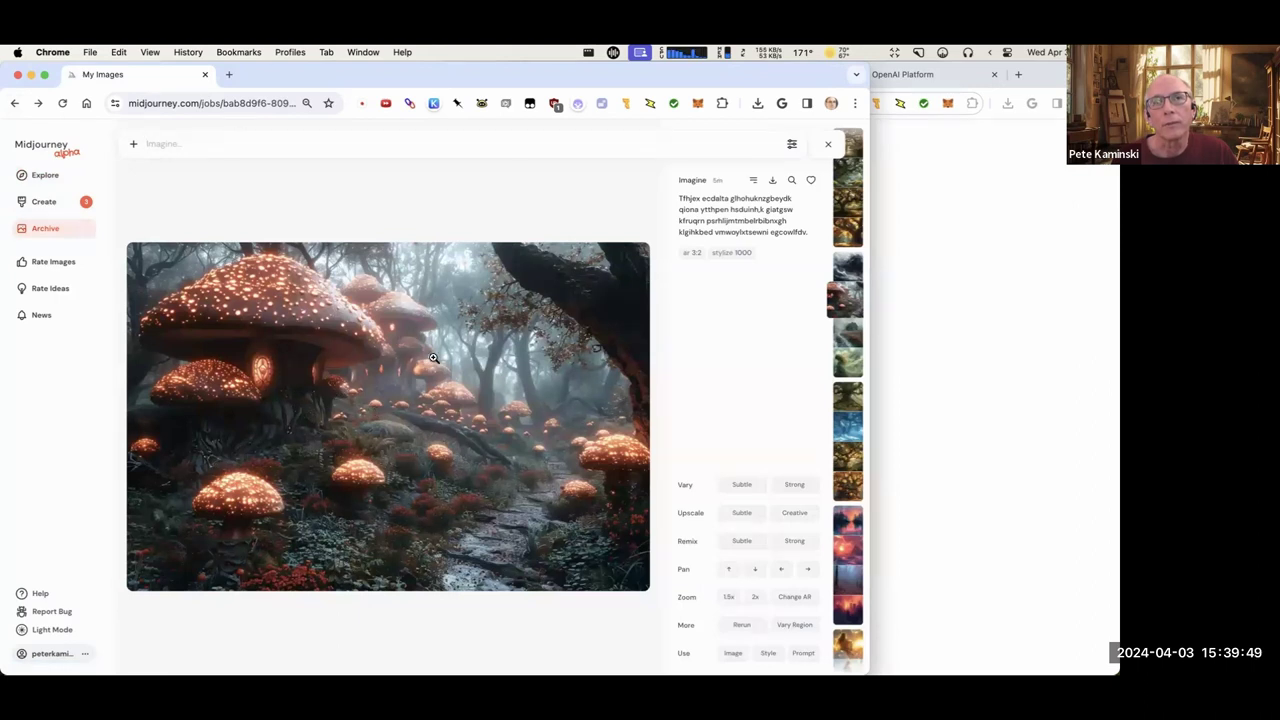
pyautogui.click(791, 180)
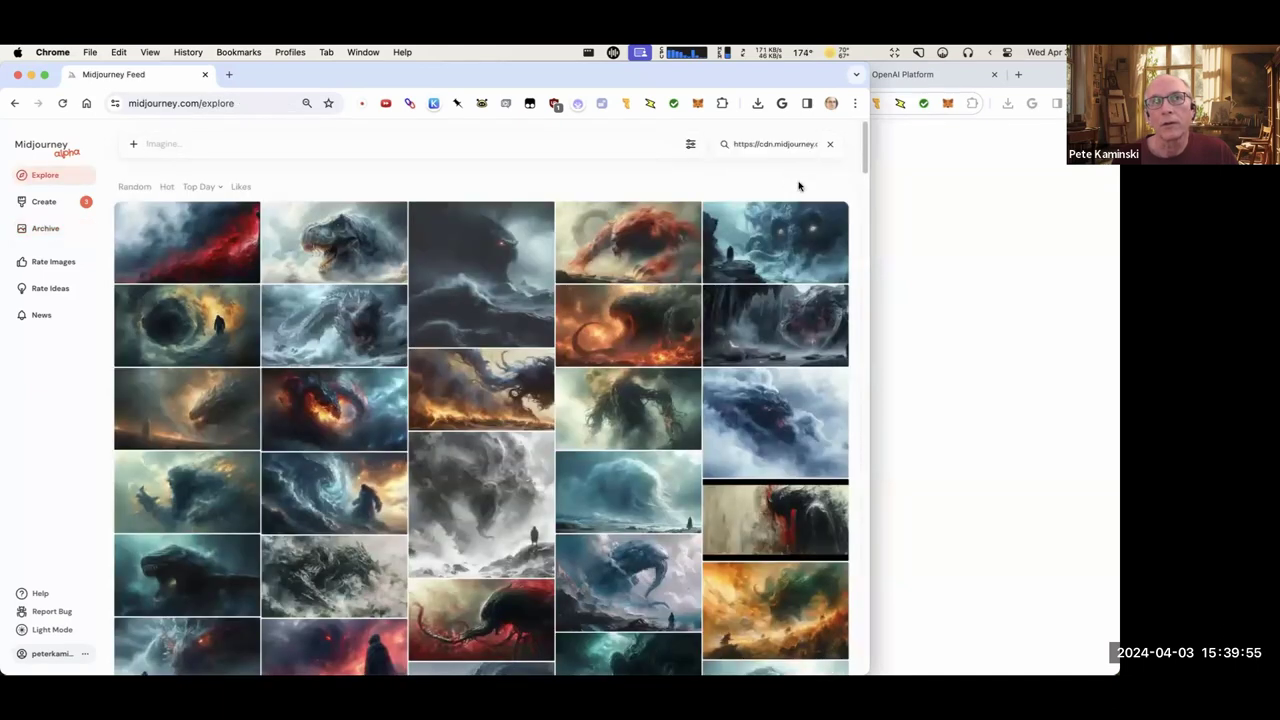
pyautogui.moveTo(871, 210); pyautogui.dragTo(920, 240)
pyautogui.scroll(-15, 682, 368)
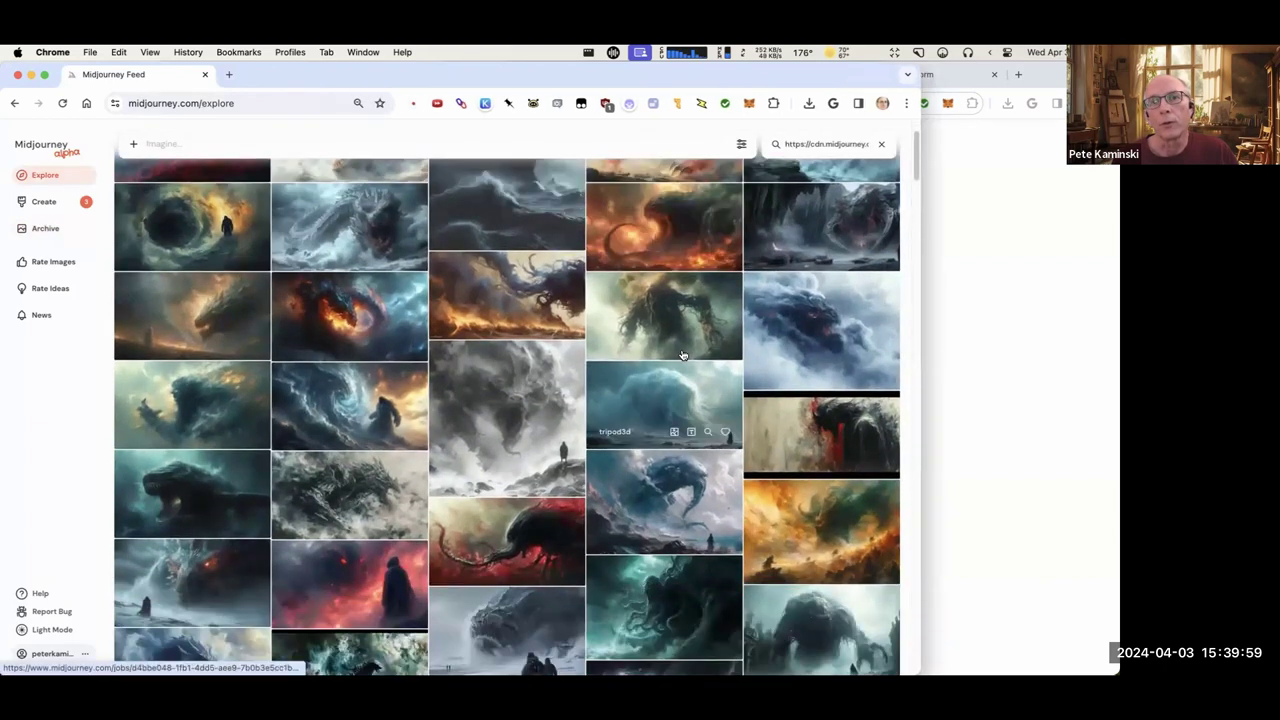
pyautogui.scroll(-5, 676, 363)
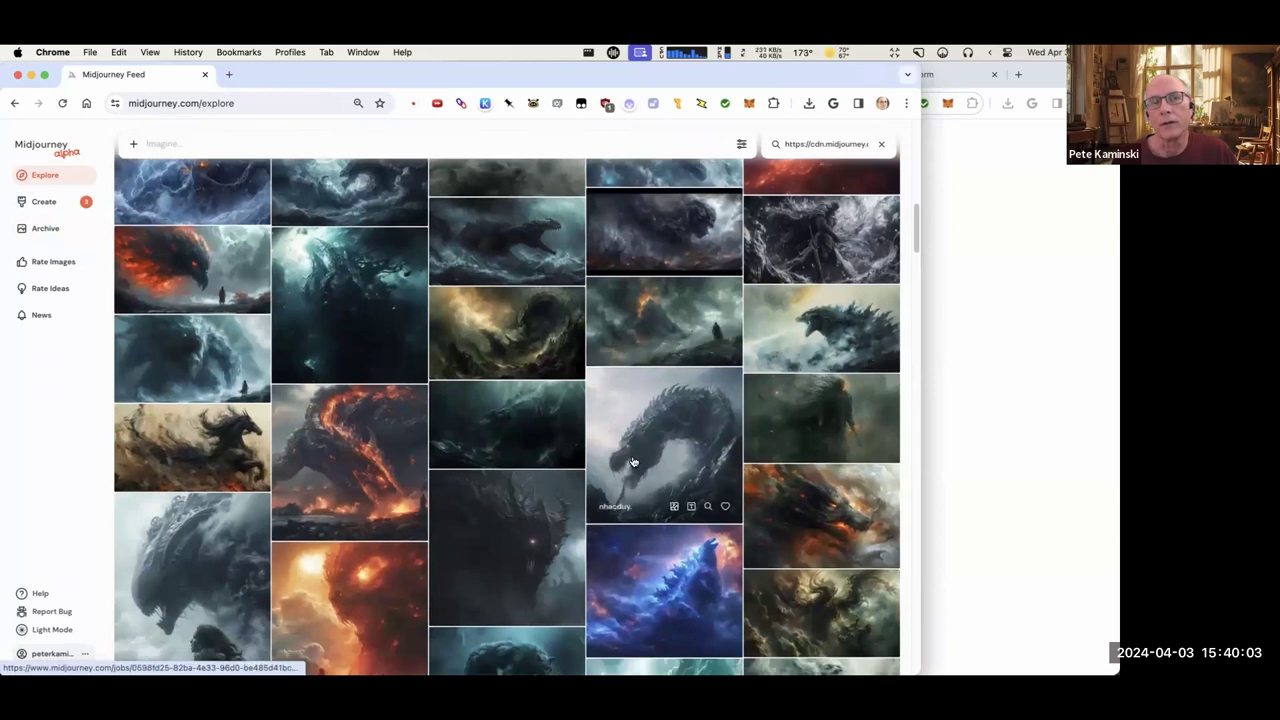
pyautogui.scroll(-1, 594, 457)
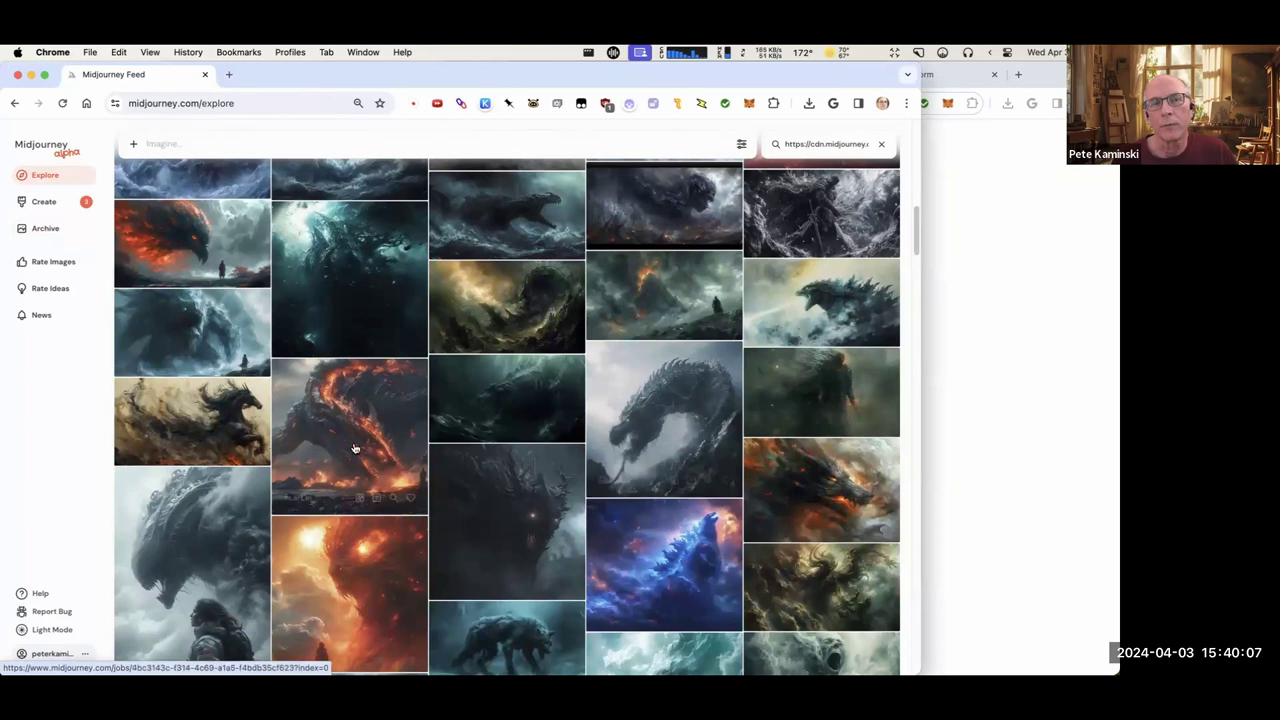
pyautogui.scroll(-2, 340, 460)
pyautogui.scroll(-15, 241, 501)
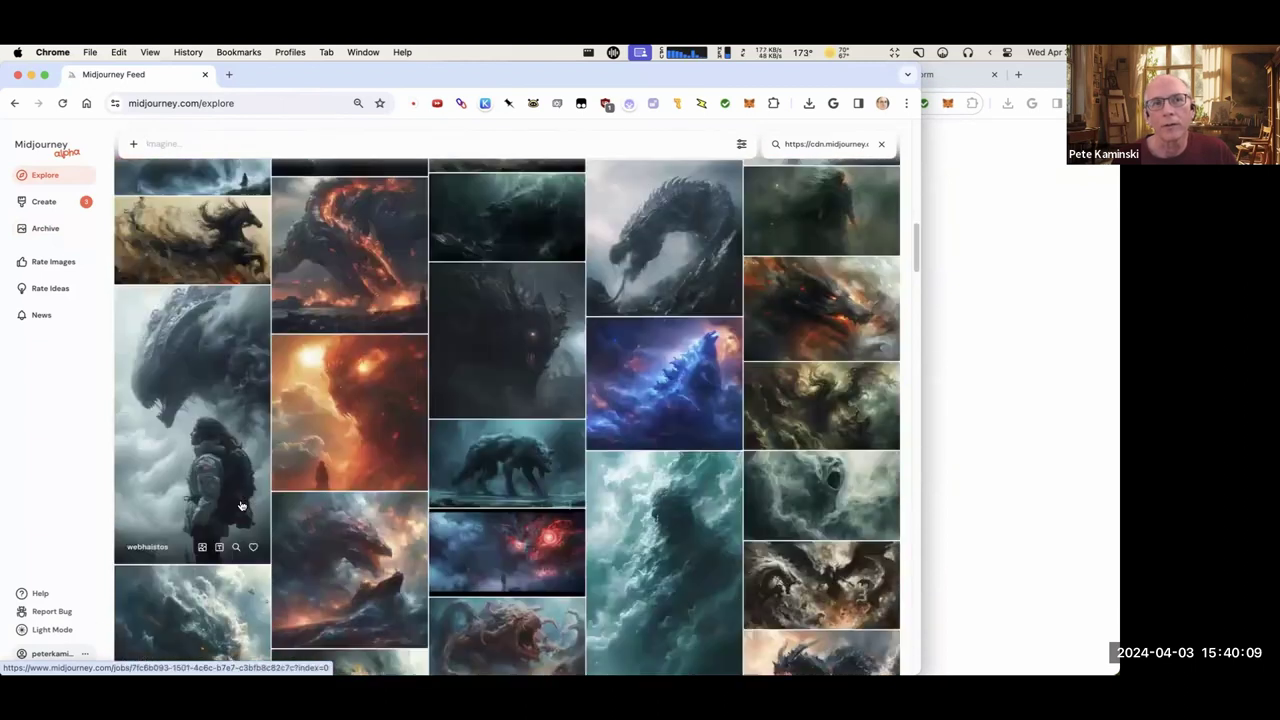
pyautogui.scroll(-10, 470, 464)
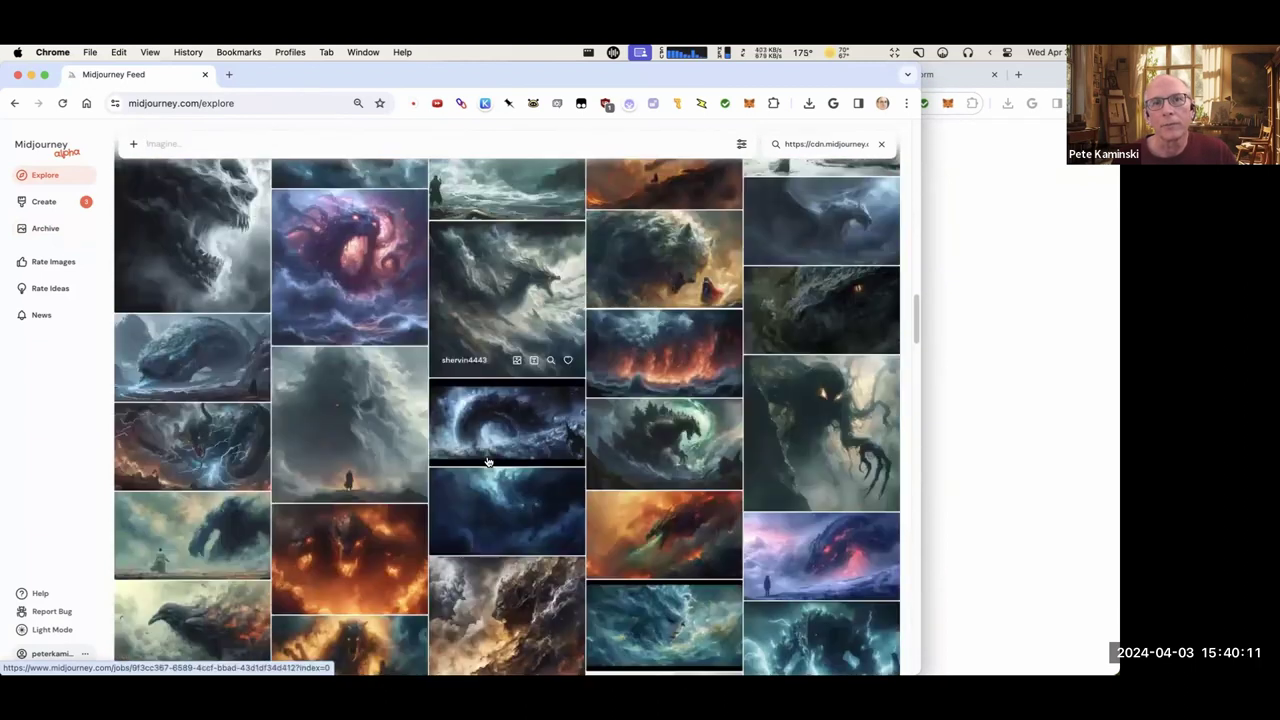
pyautogui.scroll(8, 479, 436)
pyautogui.scroll(20, 479, 436)
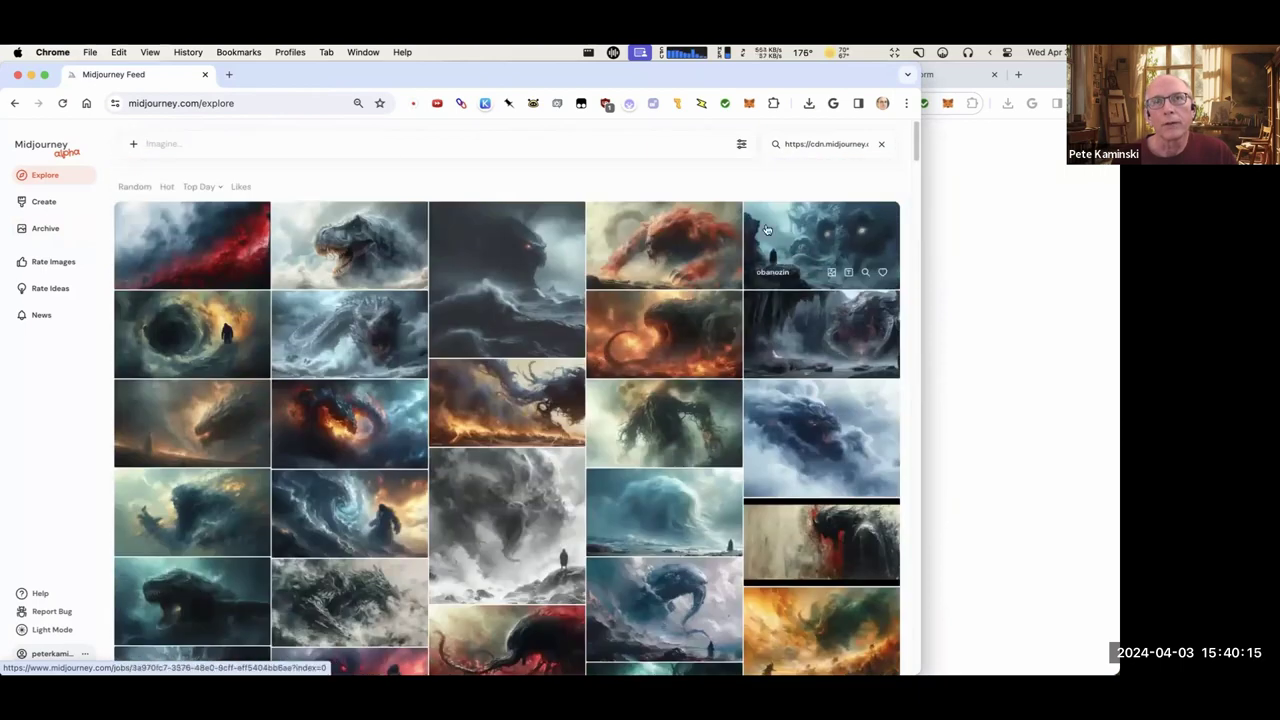
# Go back to the archive and reopen the wave creature image to view its scrambled prompt.
pyautogui.click(17, 105)
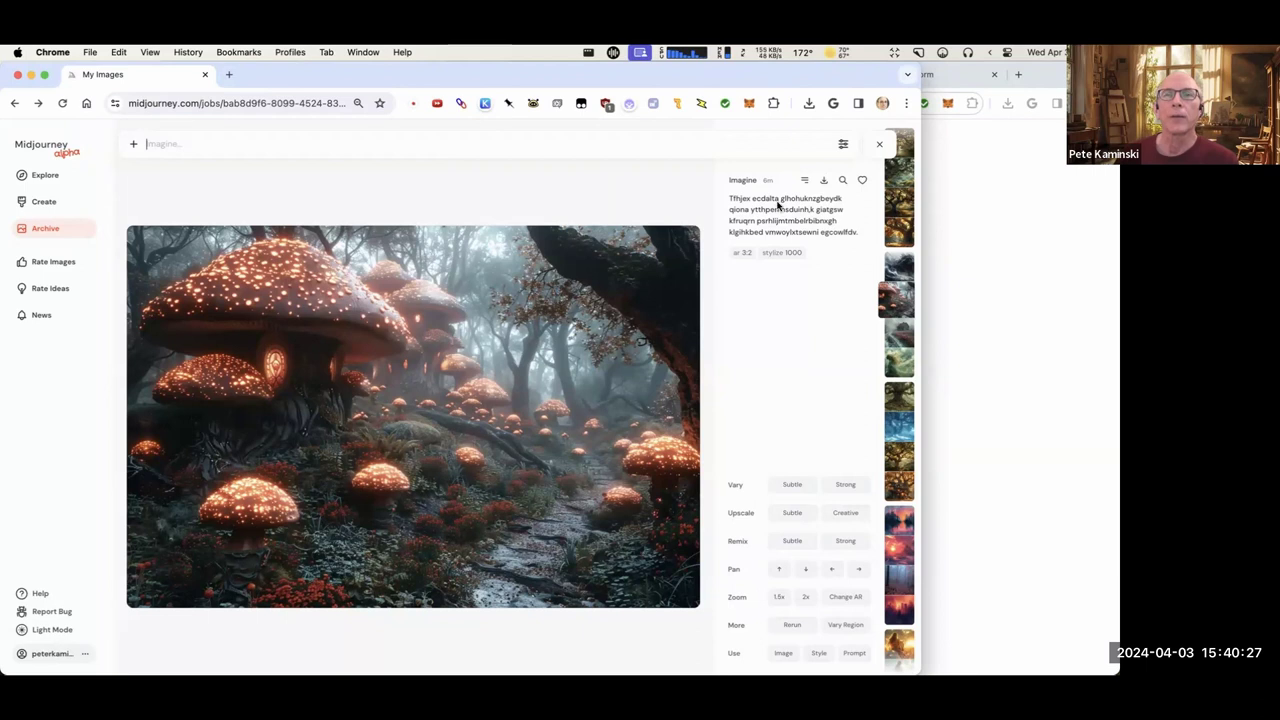
pyautogui.click(14, 103)
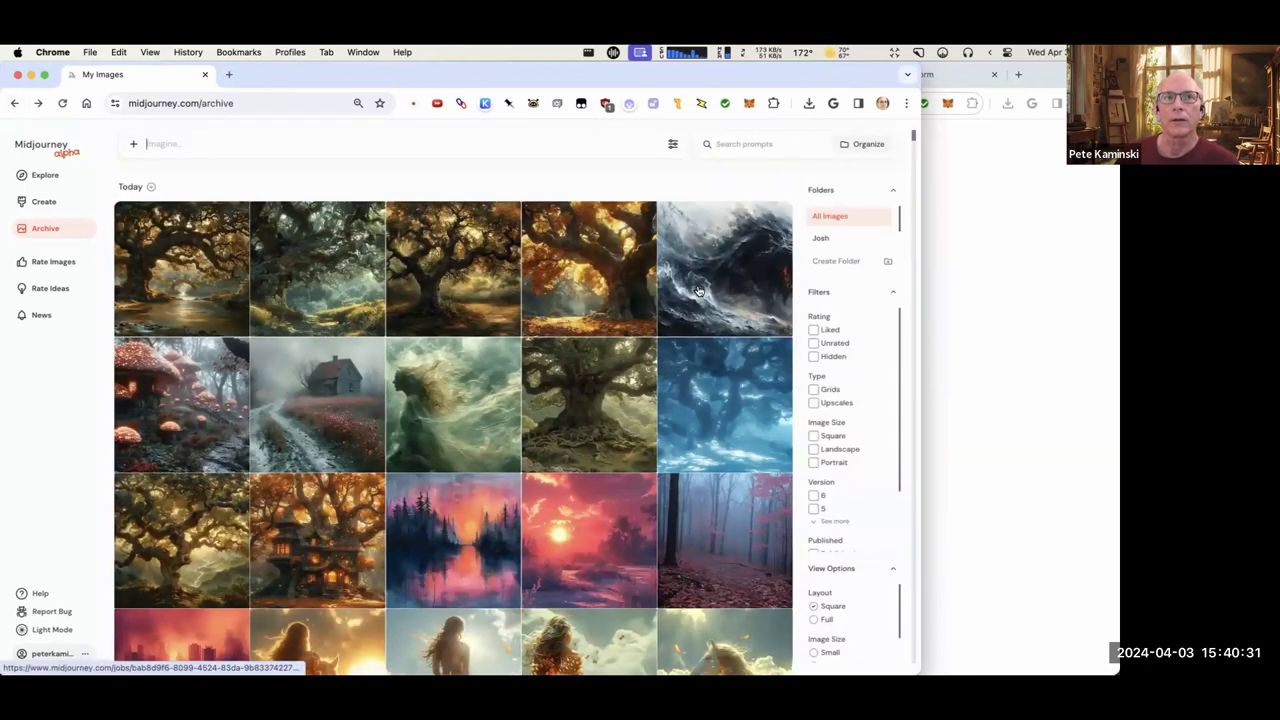
pyautogui.click(756, 276)
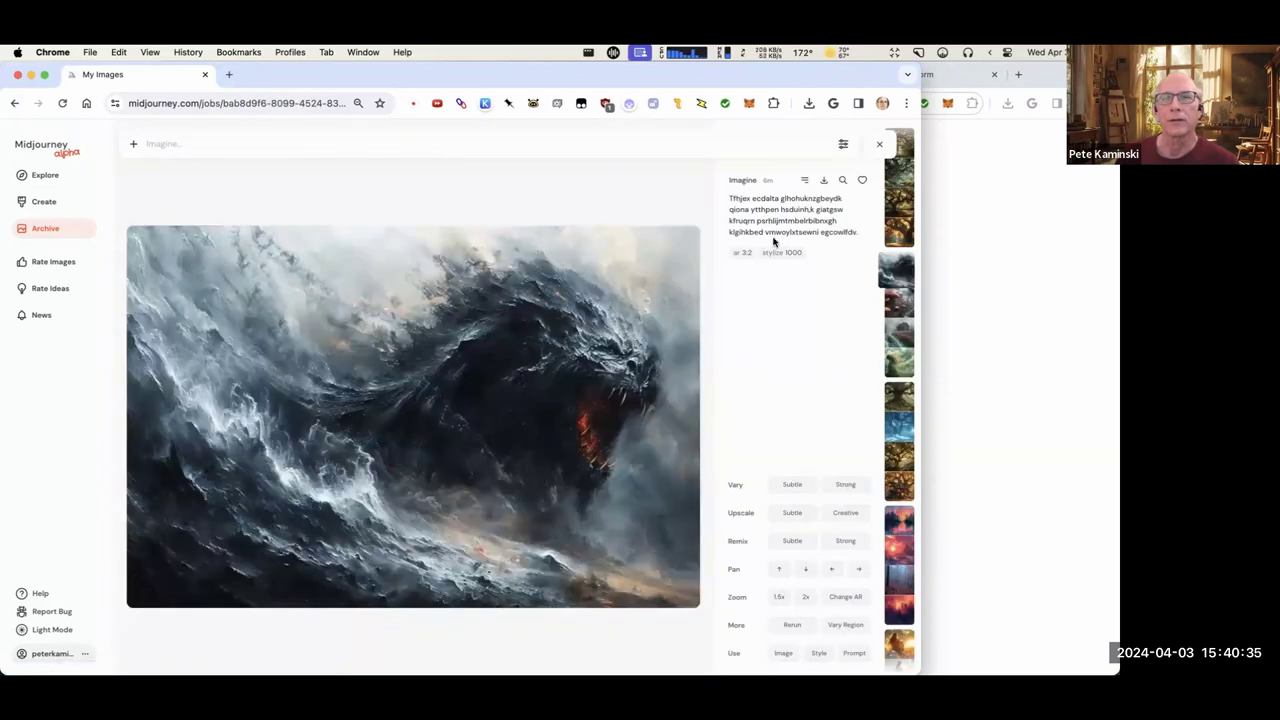
# Open the foggy farmhouse image from the Create page, search for images similar to it, and return to it.
pyautogui.click(44, 201)
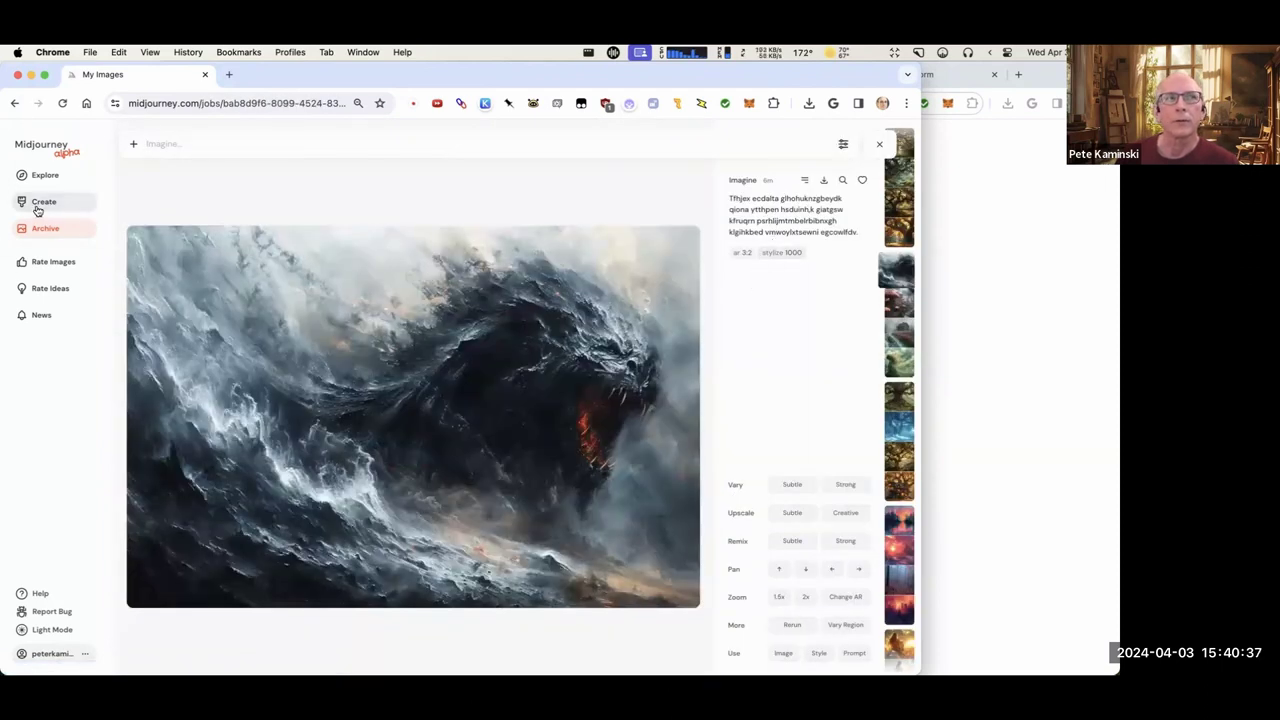
pyautogui.scroll(-3, 440, 347)
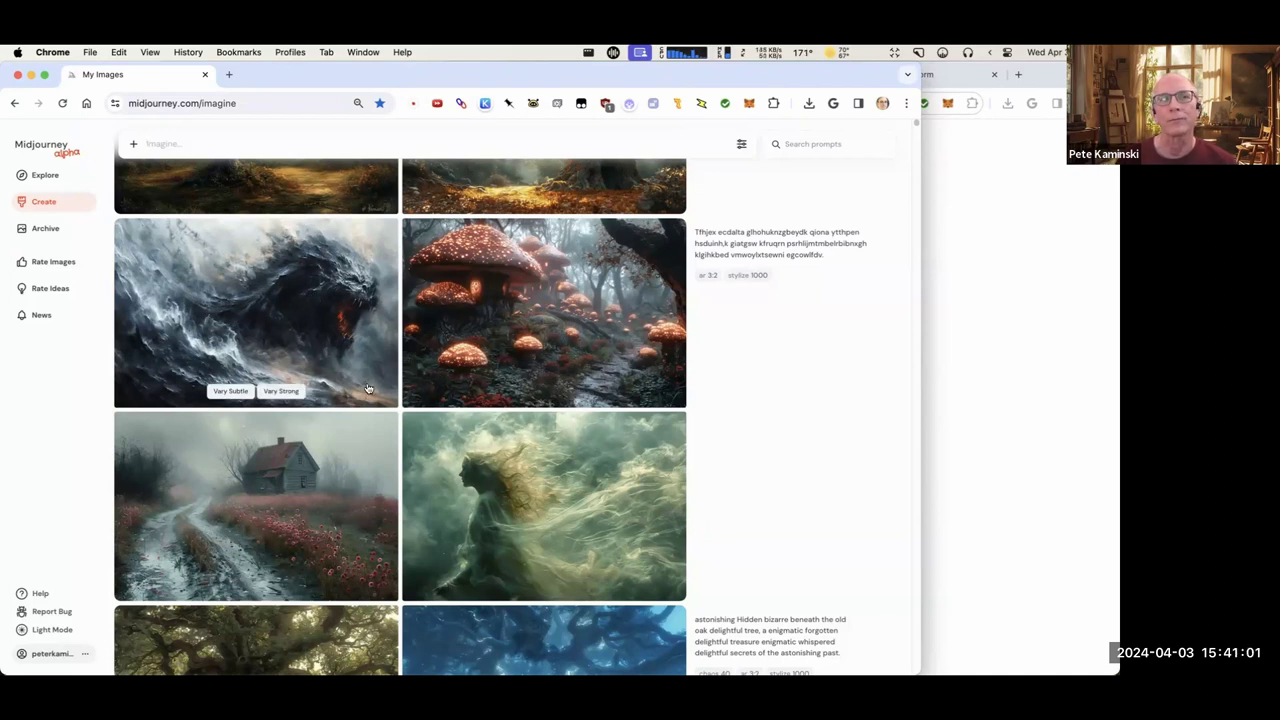
pyautogui.click(268, 477)
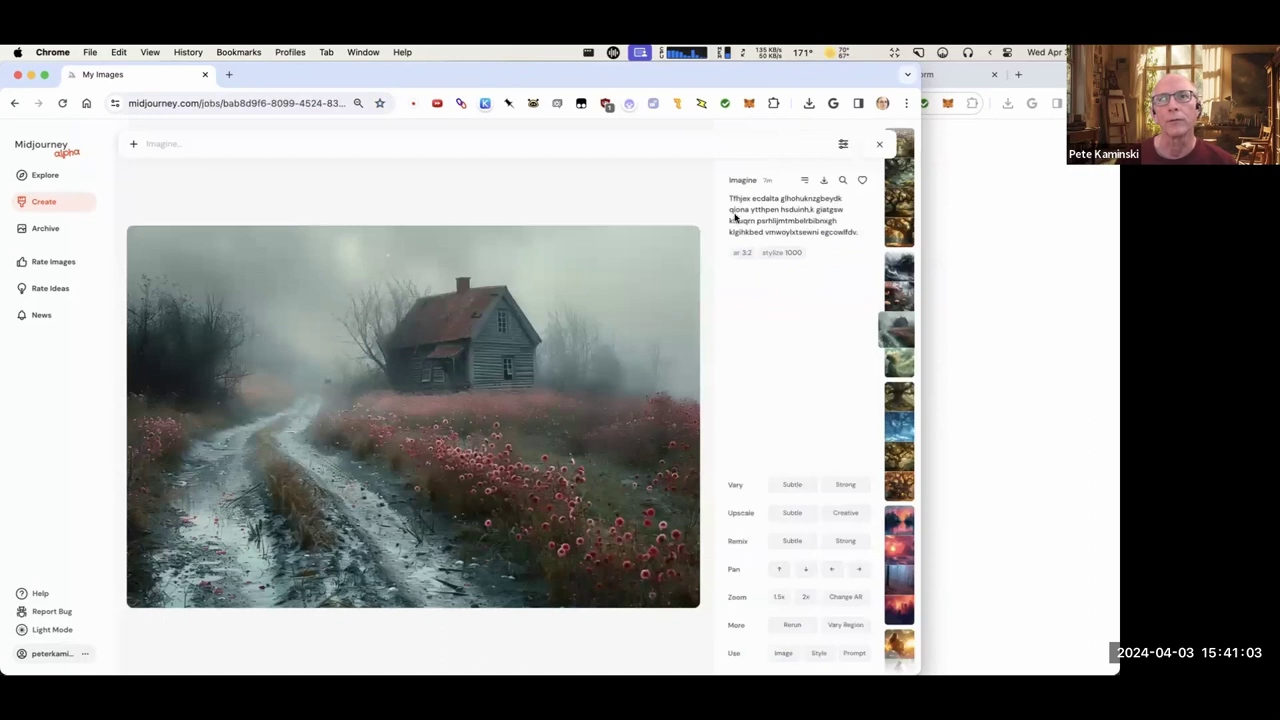
pyautogui.click(842, 180)
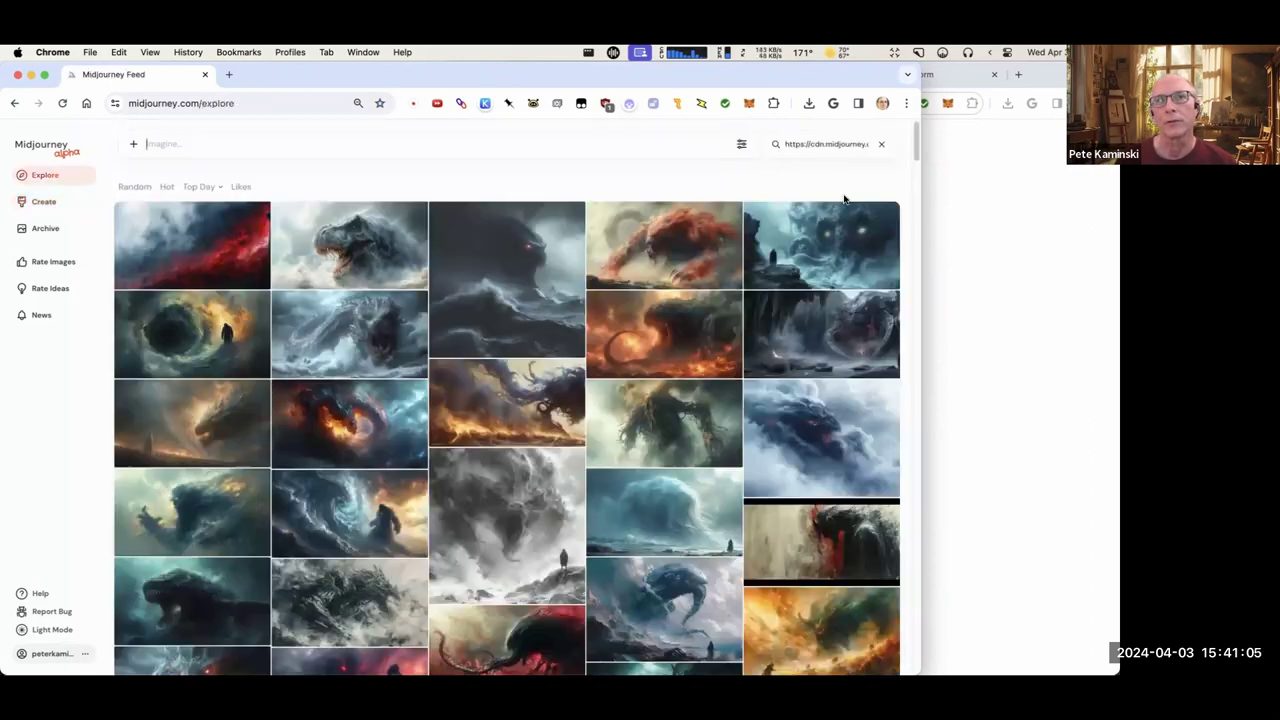
pyautogui.click(14, 103)
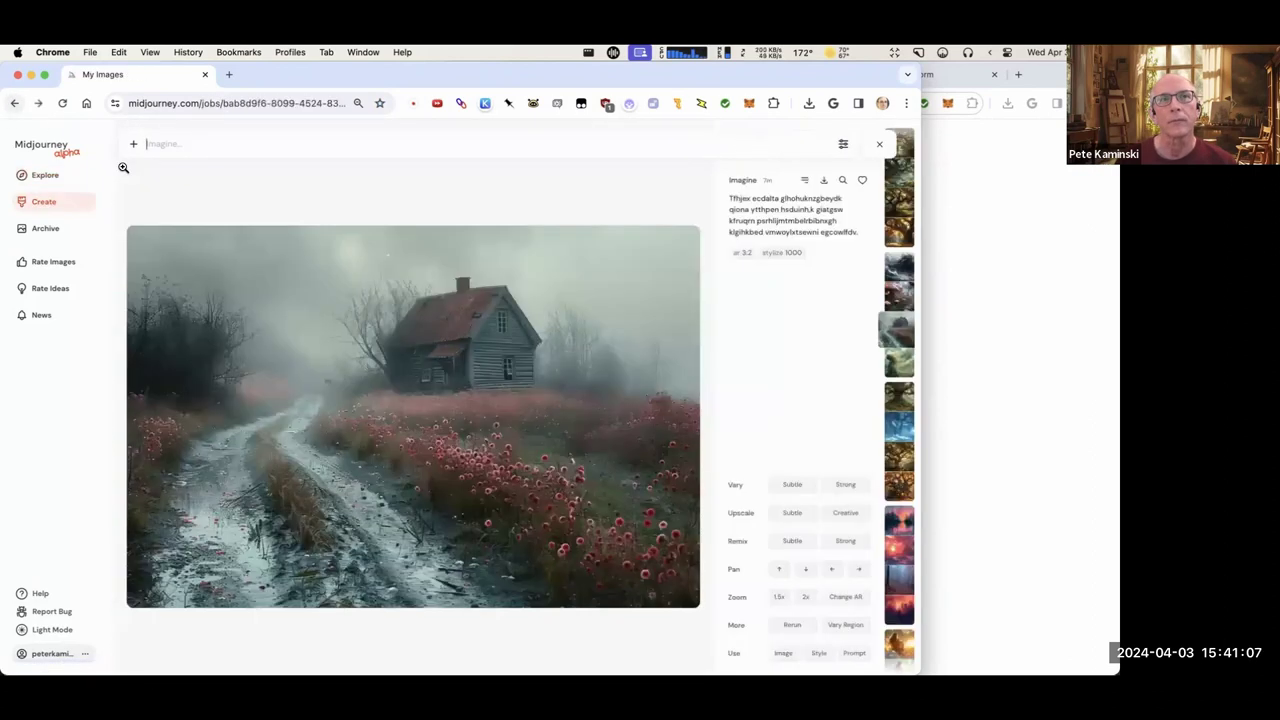
# Open the image of the woman with windblown hair, search for similar images, and look through the results.
pyautogui.click(14, 103)
pyautogui.scroll(-5, 538, 487)
pyautogui.click(538, 487)
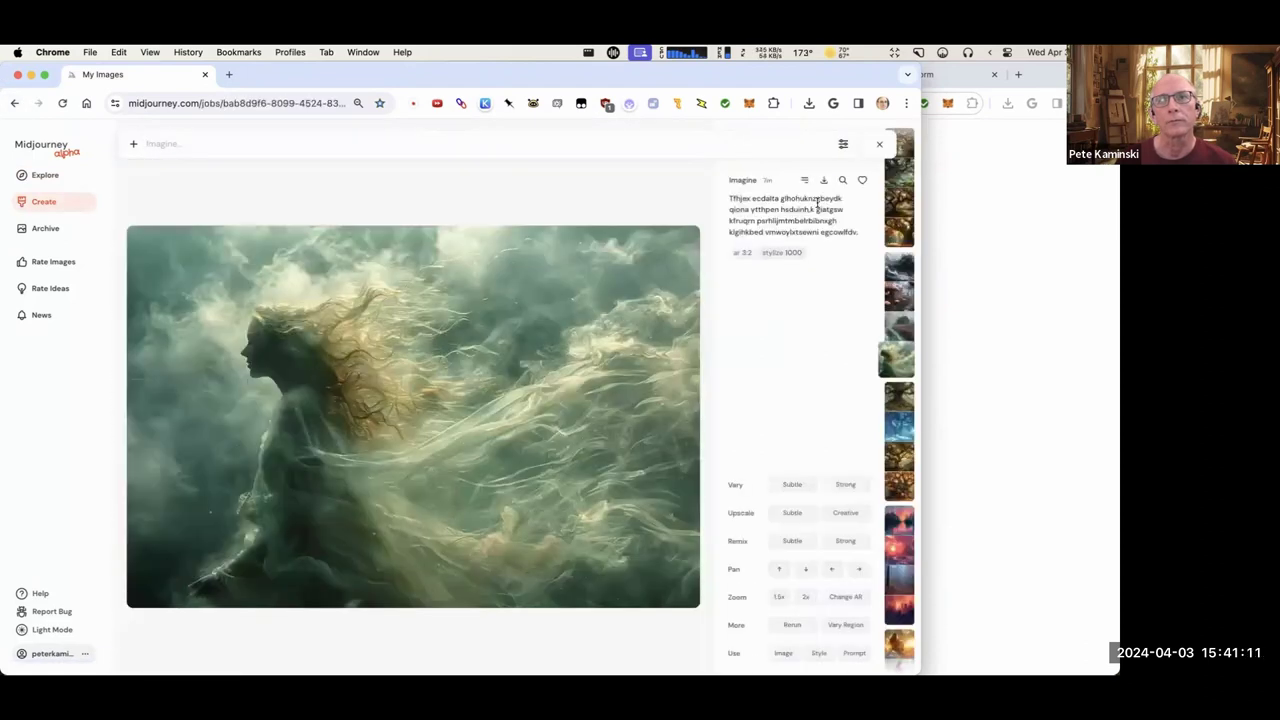
pyautogui.click(842, 180)
pyautogui.scroll(-5, 774, 364)
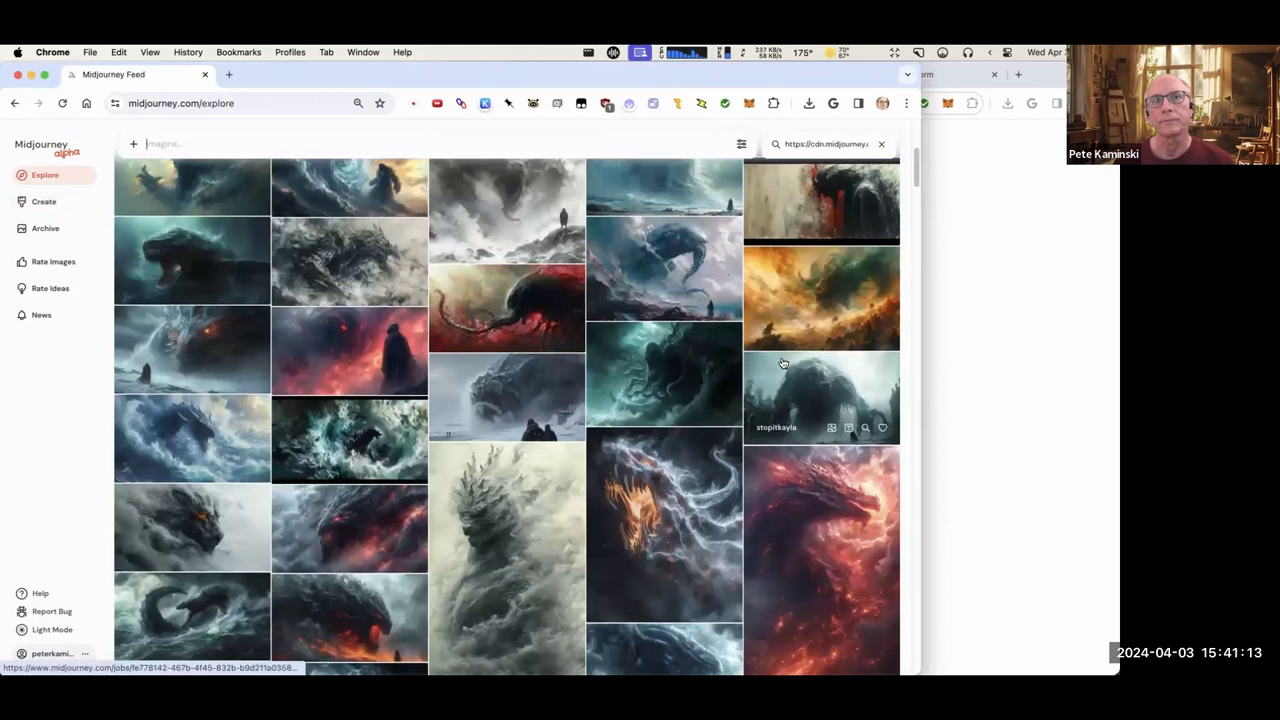
pyautogui.scroll(-15, 774, 364)
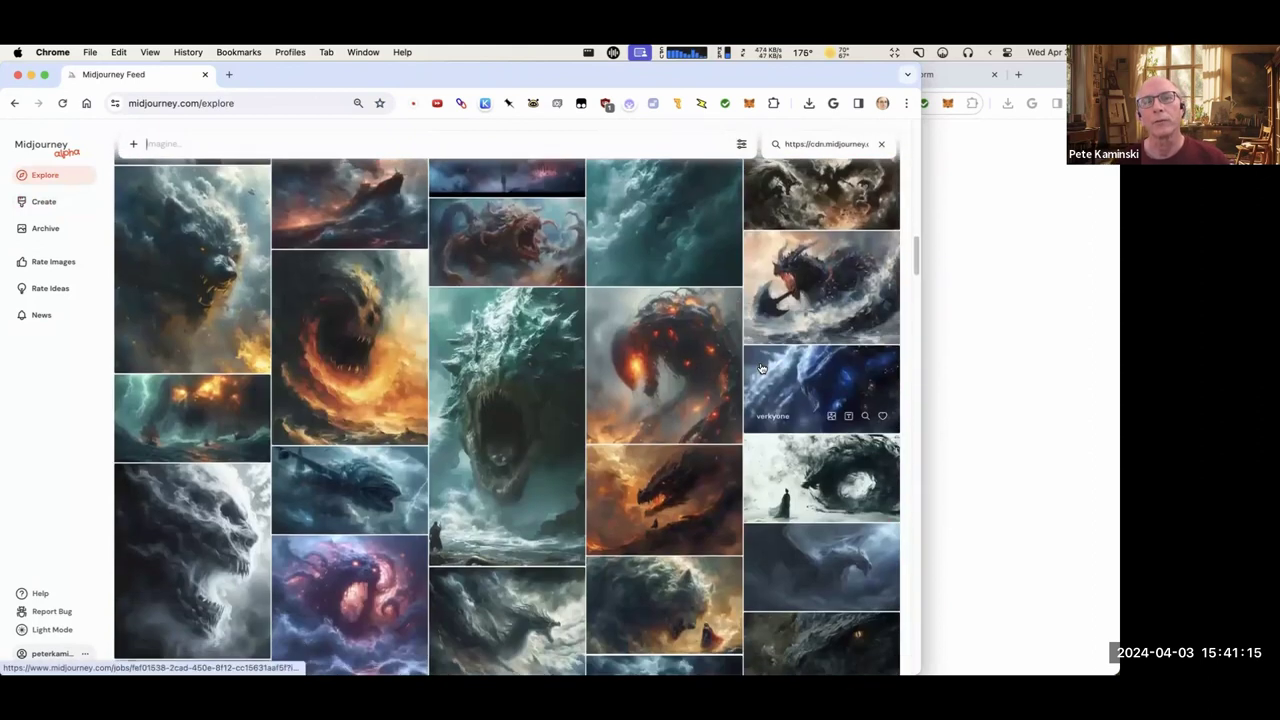
pyautogui.scroll(-5, 761, 370)
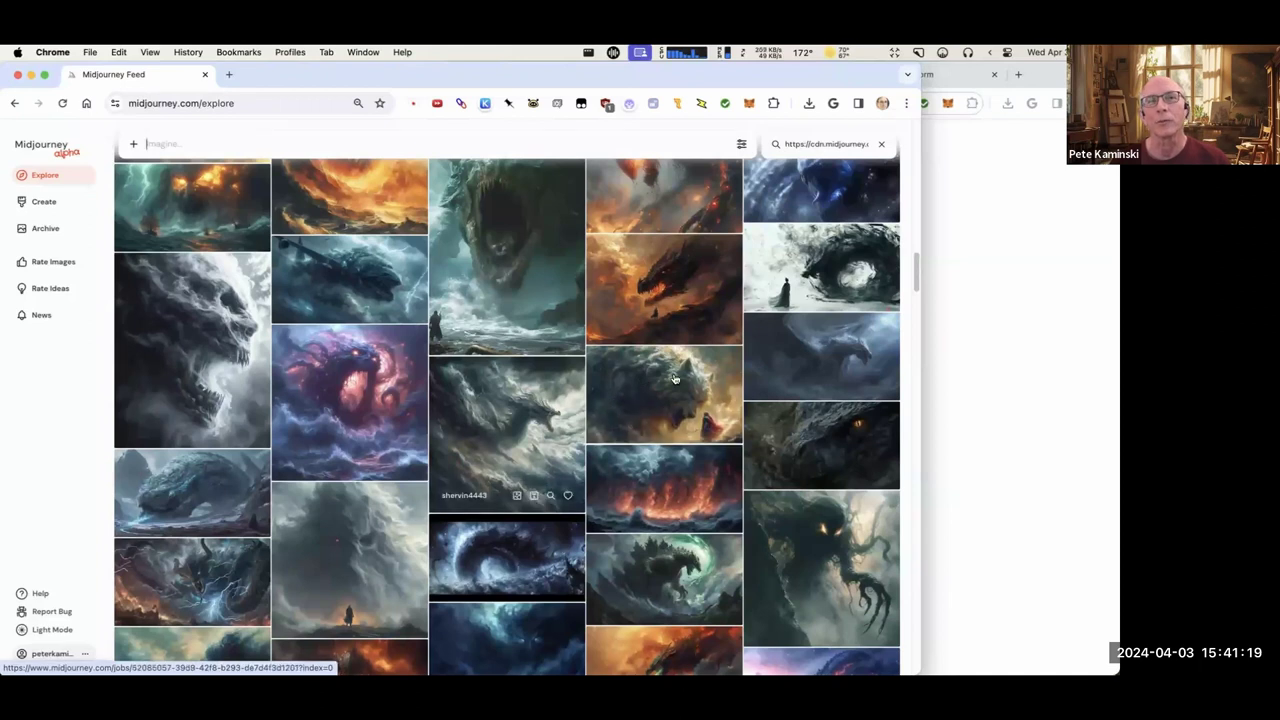
# Look back through the similar storm-creature images toward the start of the results.
pyautogui.scroll(5, 536, 440)
pyautogui.scroll(15, 536, 440)
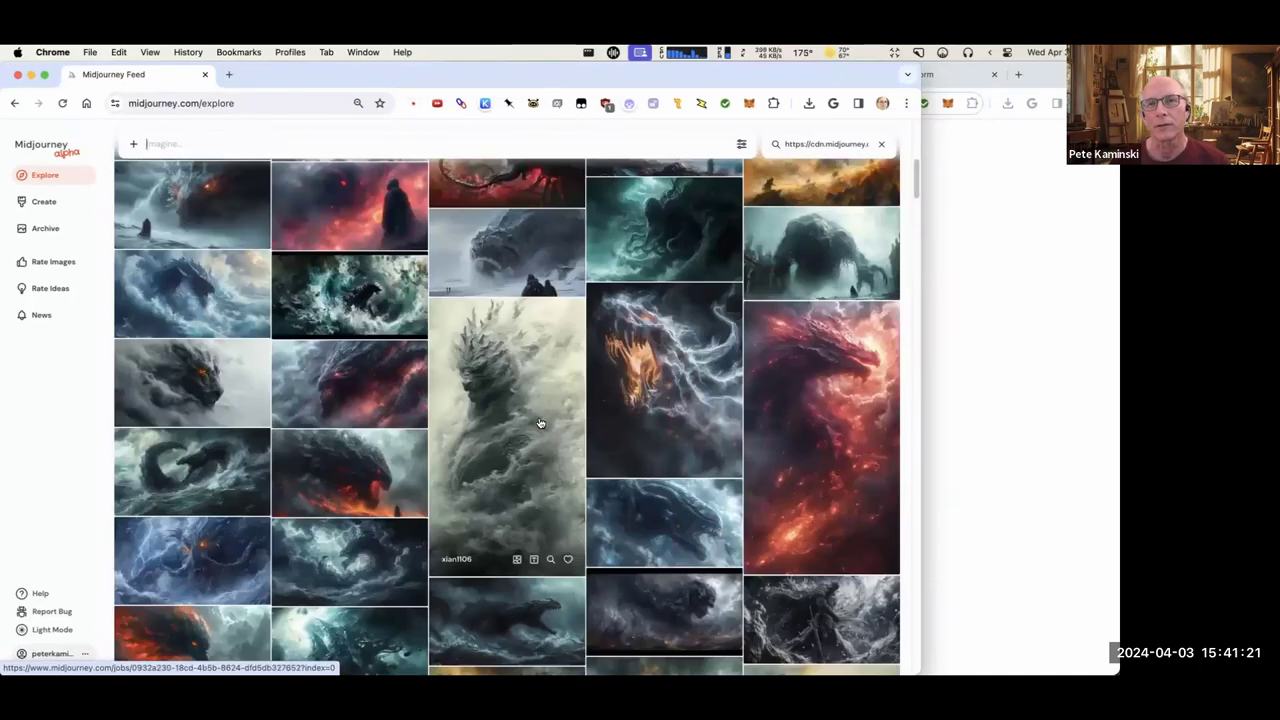
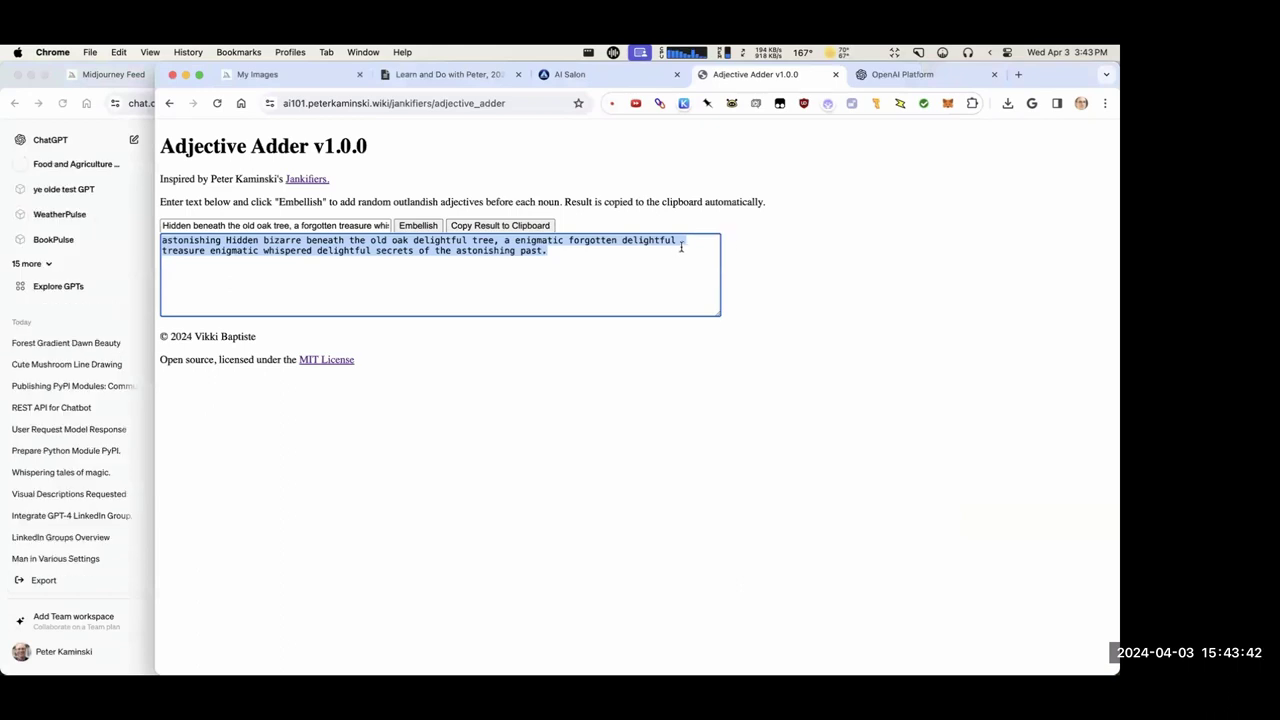
# Copy the entire embellished prompt from the Adjective Adder result and switch to the ChatGPT window.
pyautogui.click(555, 261)
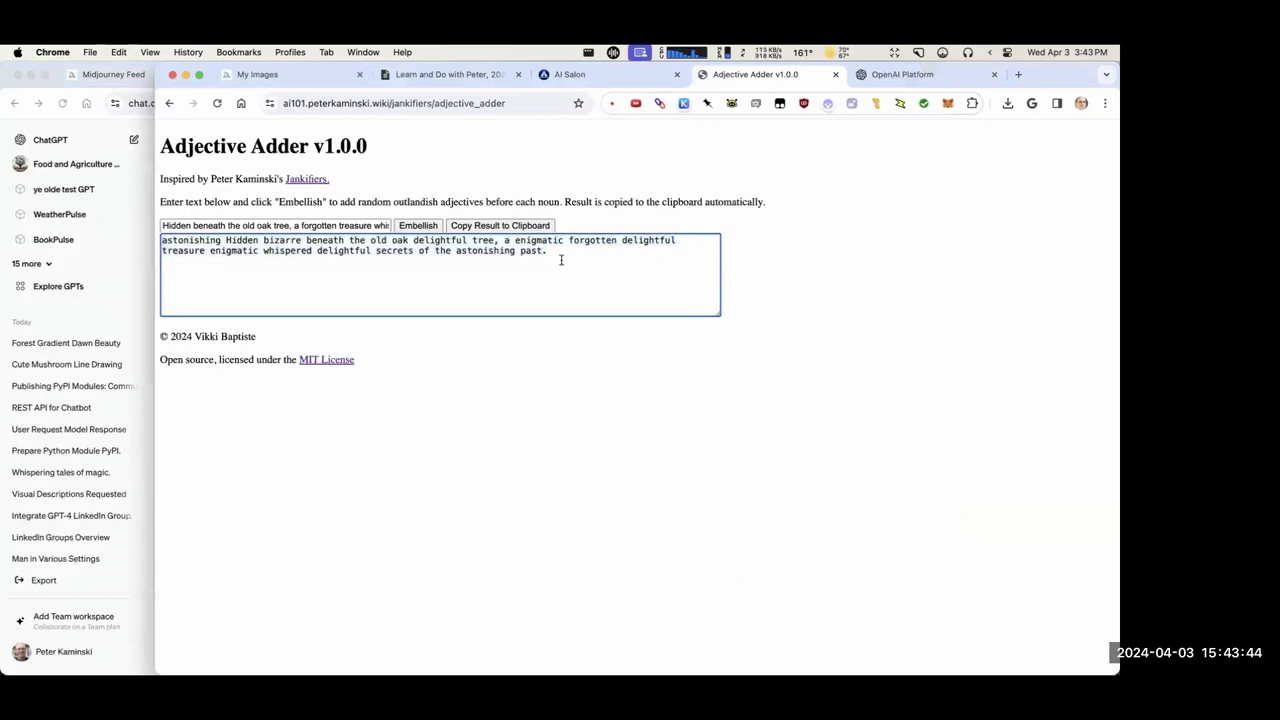
pyautogui.press('super+a')
pyautogui.press('super+c')
pyautogui.click(151, 287)
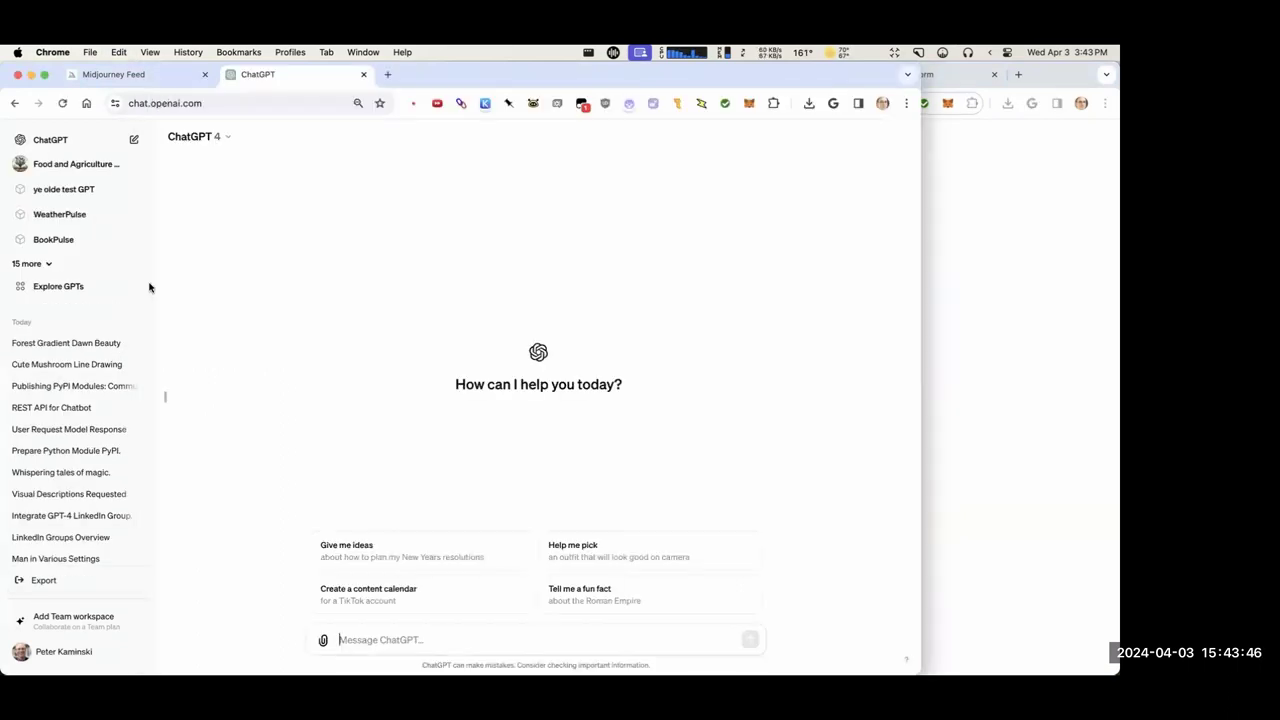
# Send ChatGPT "This is an image prompt. Do you see anything interesting about it?" followed by a blank line and the copied embellished prompt.
pyautogui.click(422, 645)
pyautogui.write('Thi')
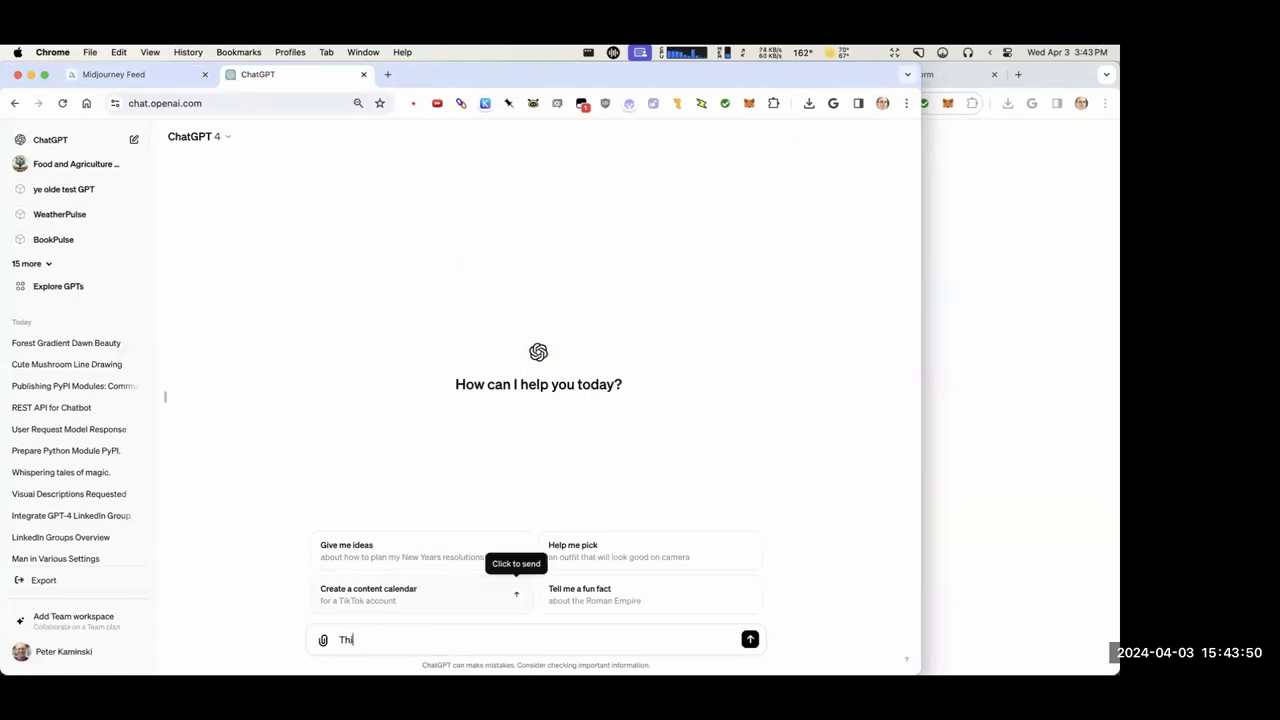
pyautogui.write('s is an image prompt. Do you nosee anything e')
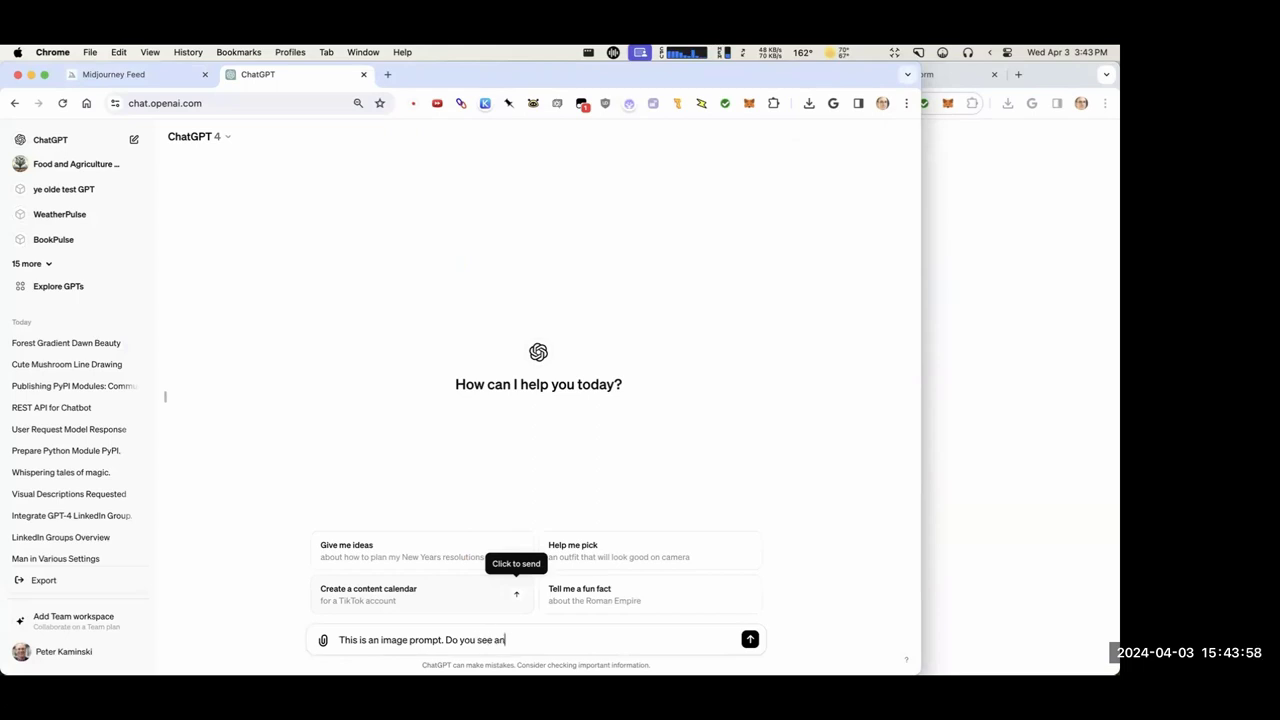
pyautogui.press('BackSpace')
pyautogui.write('interesting about it?')
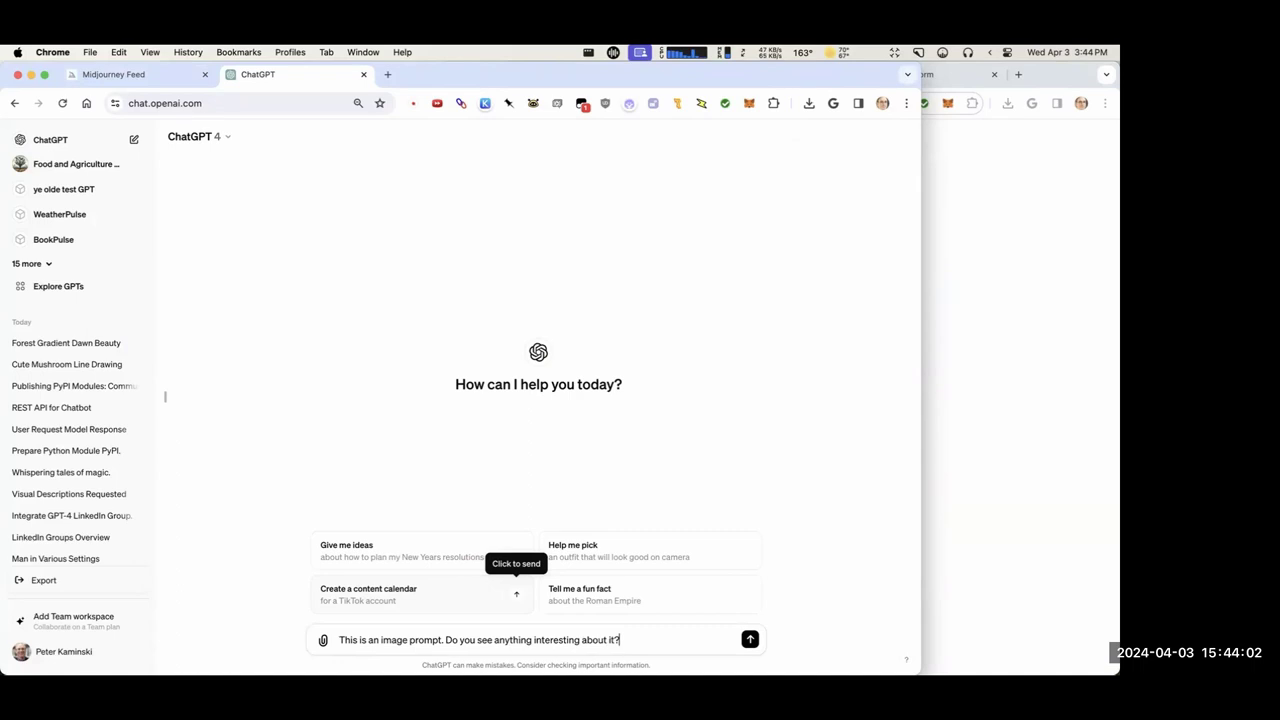
pyautogui.hotkey('shift', 'Return')
pyautogui.hotkey('shift', 'Return')
pyautogui.press('super+v')
pyautogui.press('Return')
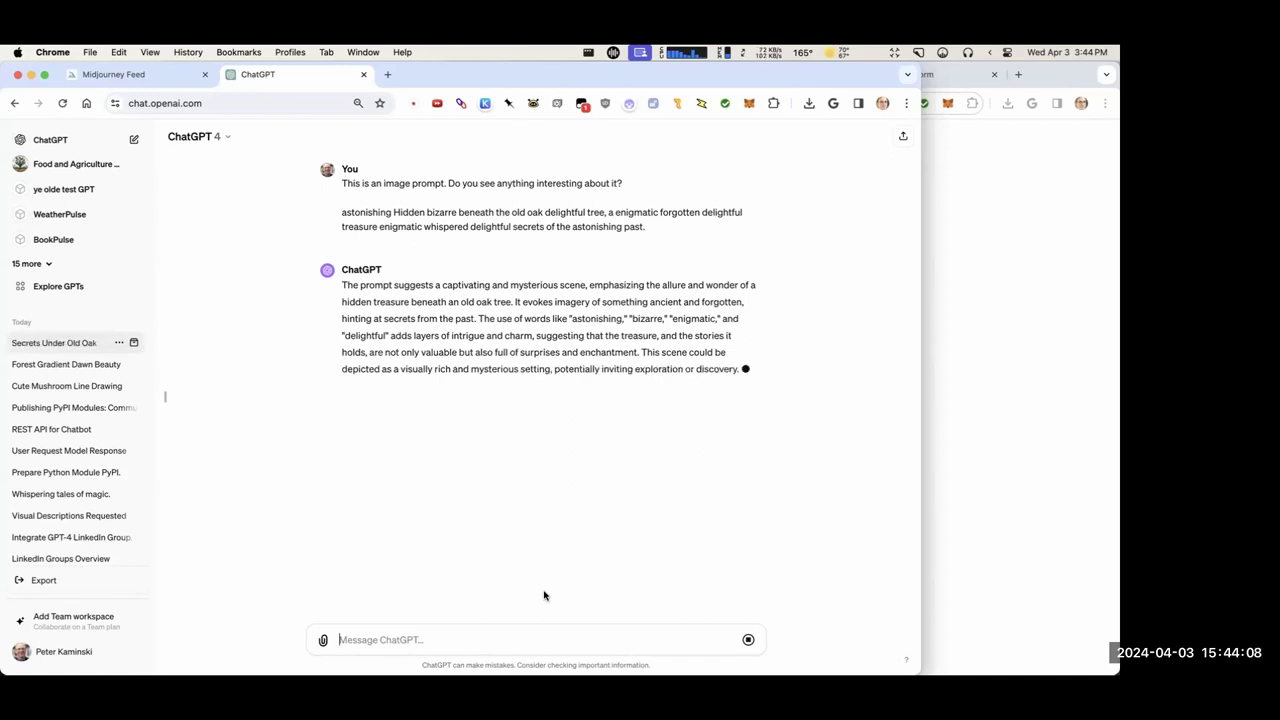
# Ask ChatGPT the follow-up question "Is it well-written English?".
pyautogui.write('Is it w')
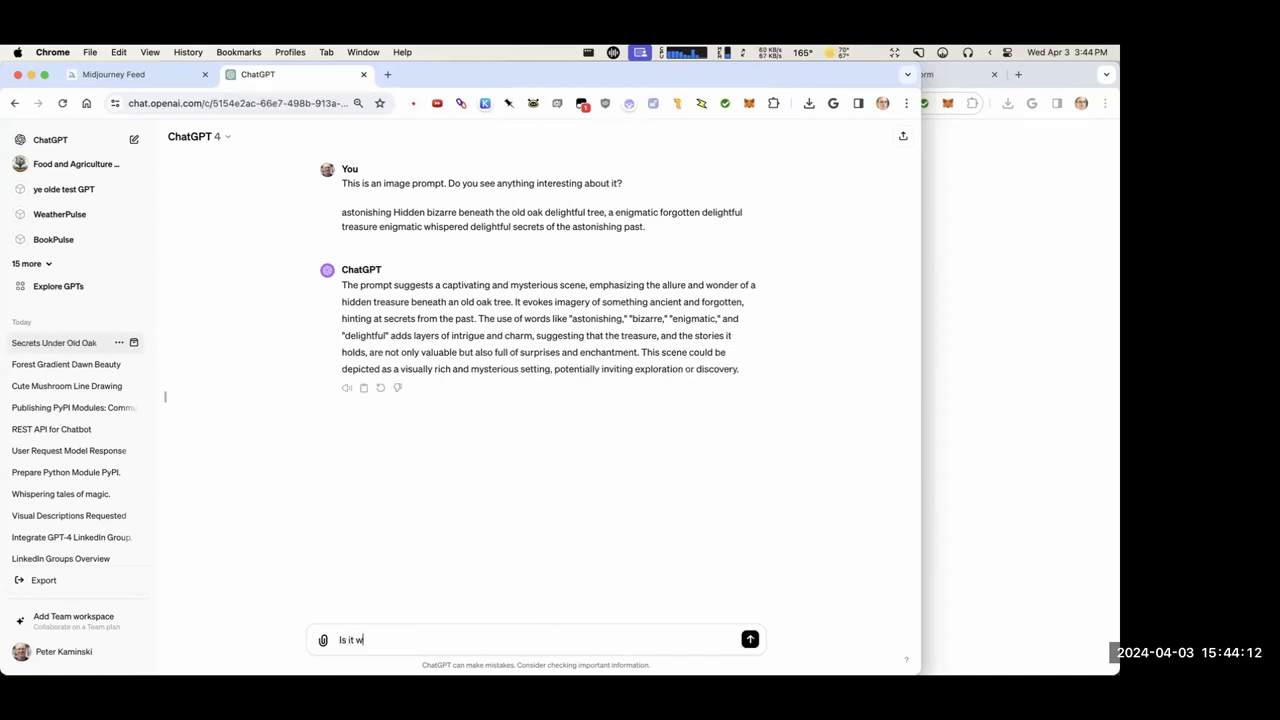
pyautogui.write('ell-written English?')
pyautogui.press('Return')
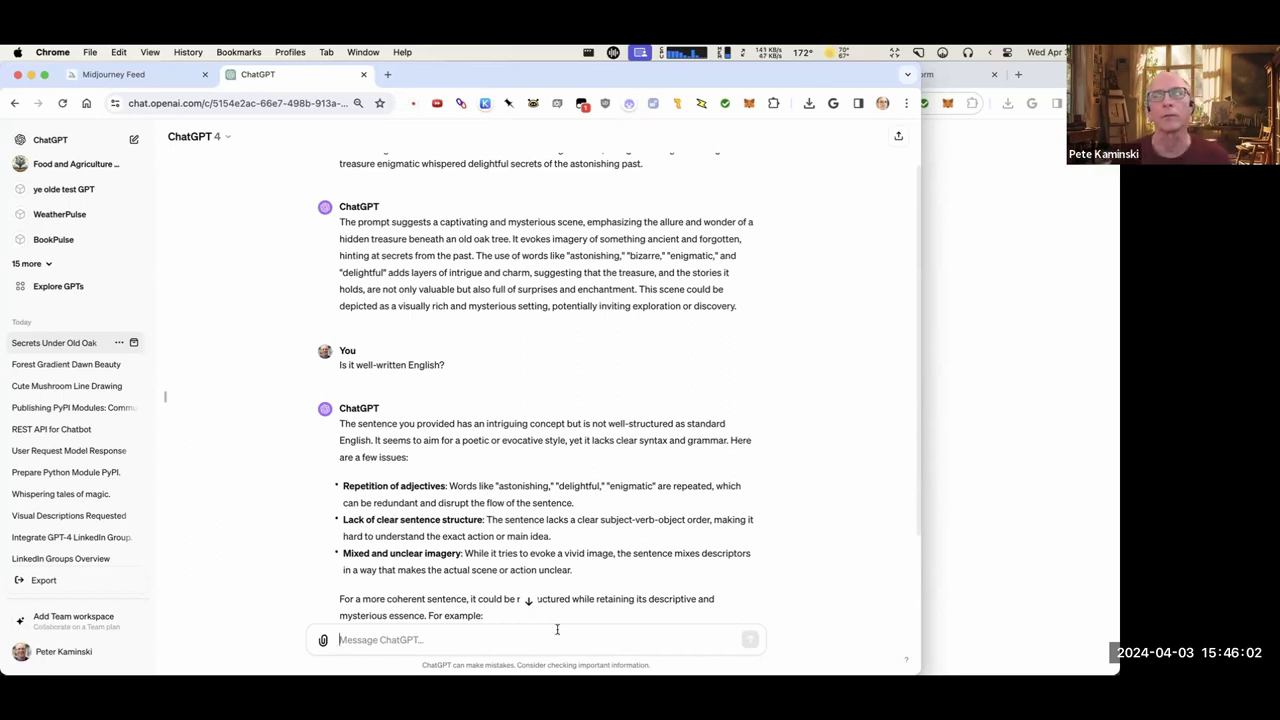
# Review both ChatGPT replies, highlighting the passage on how the added adjectives bring intrigue and charm.
pyautogui.scroll(2, 477, 457)
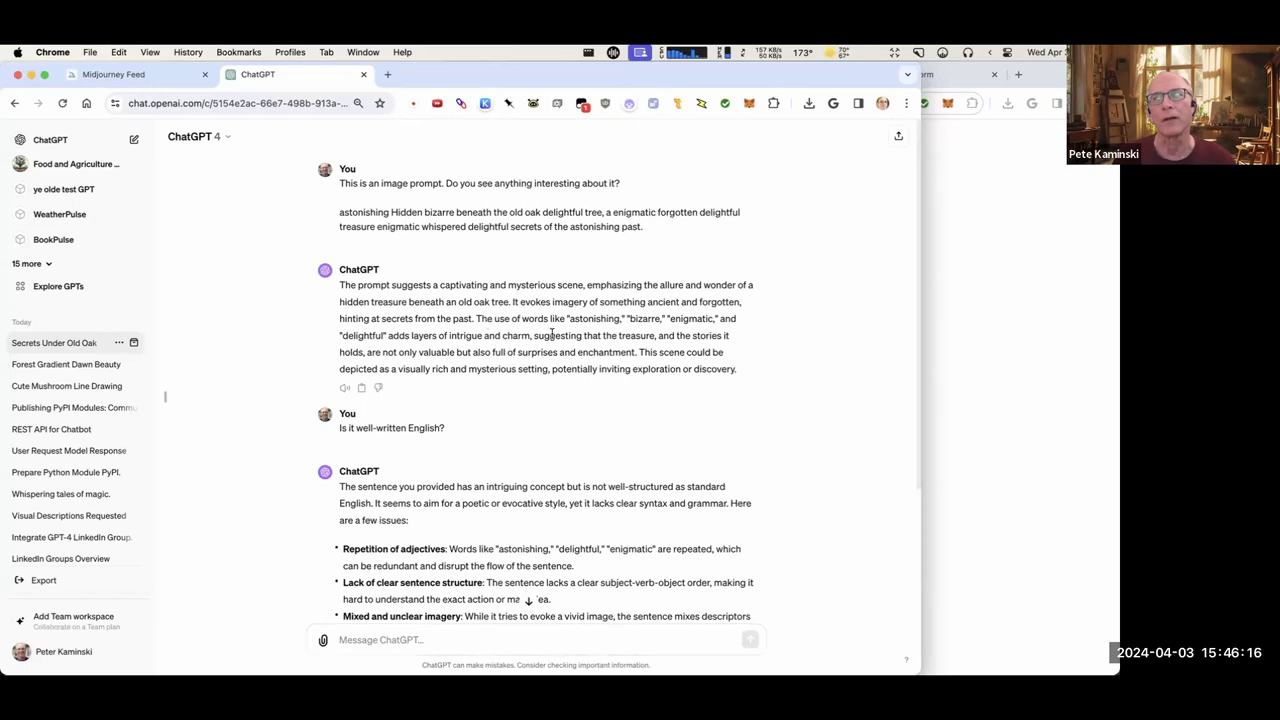
pyautogui.moveTo(566, 318); pyautogui.dragTo(530, 336)
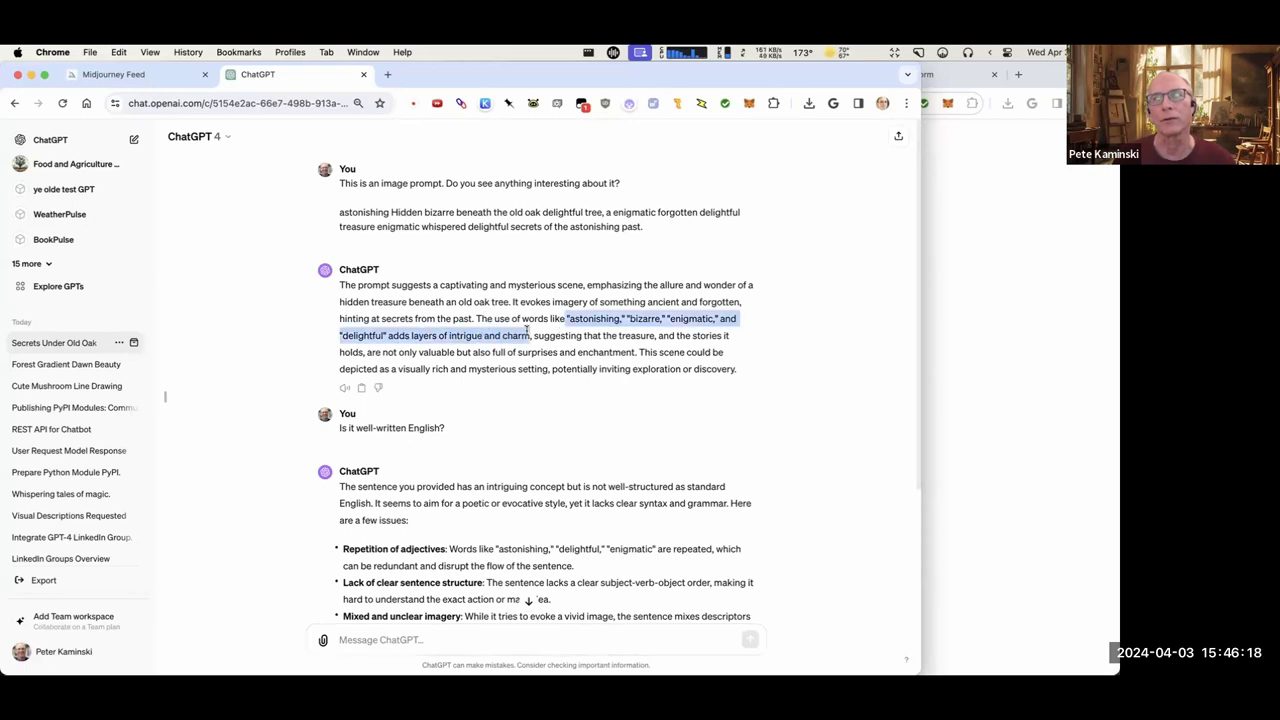
pyautogui.scroll(-2, 520, 350)
pyautogui.scroll(-1, 457, 389)
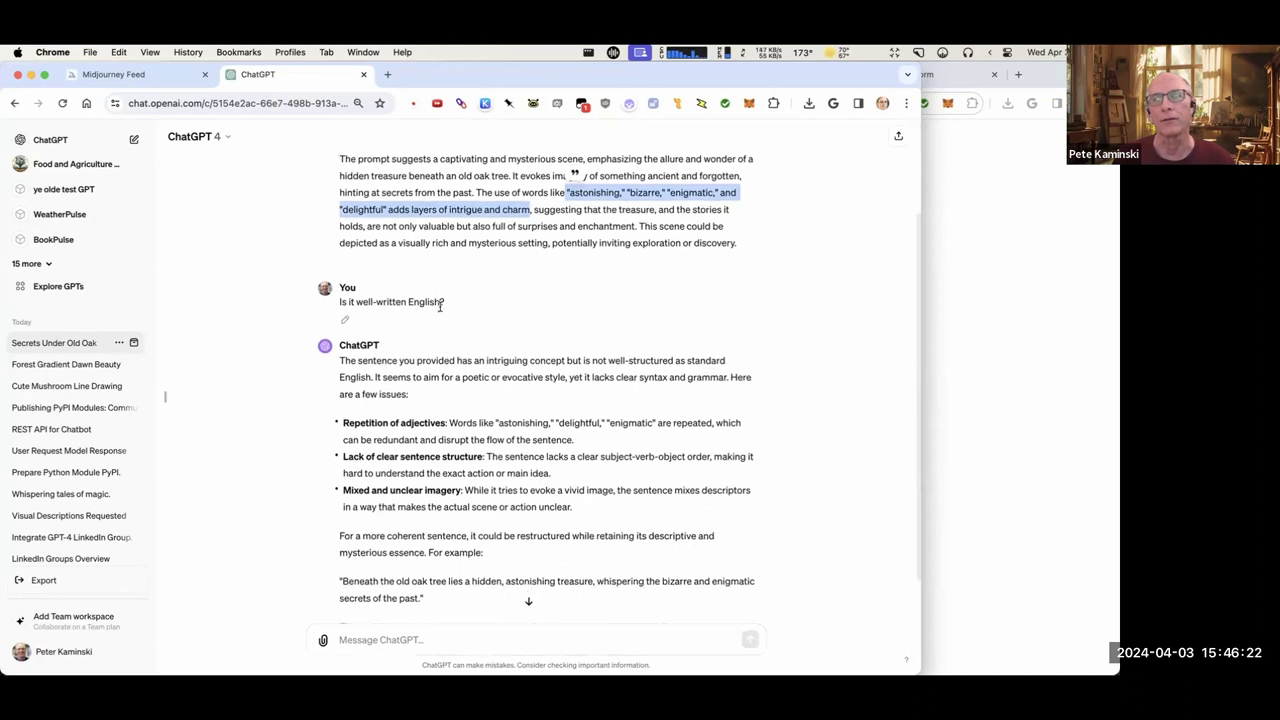
pyautogui.scroll(-2, 456, 412)
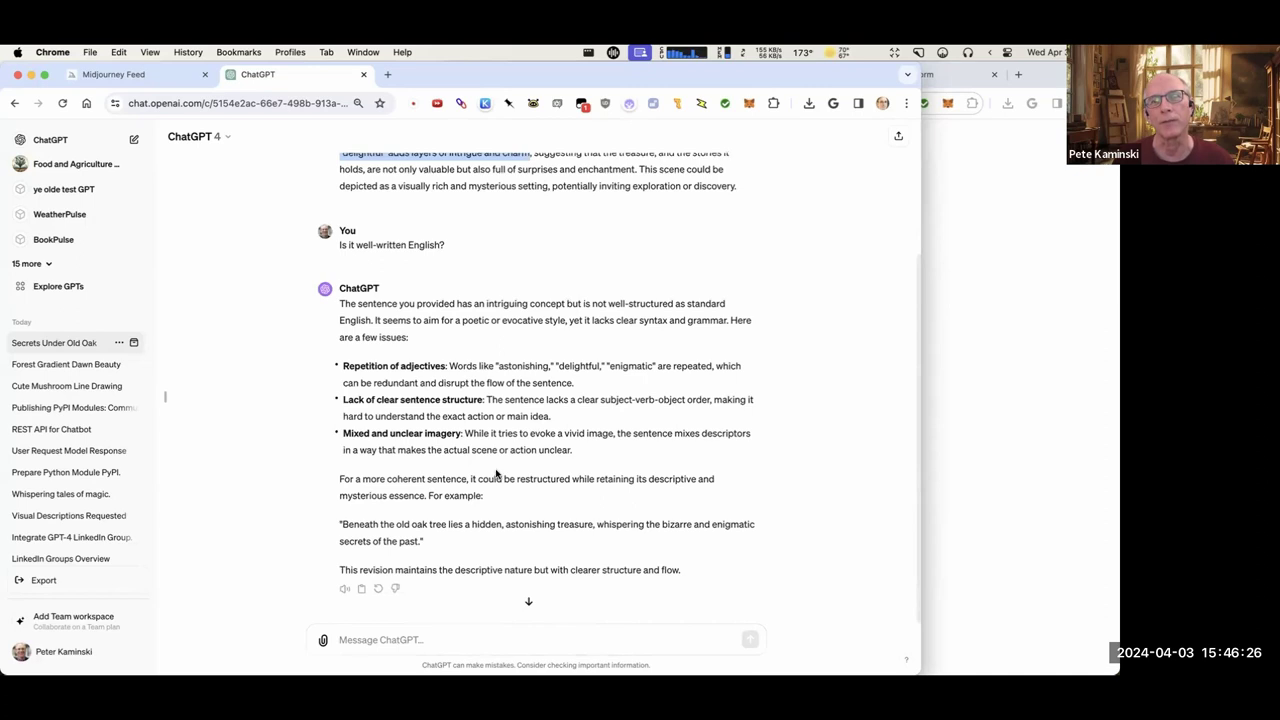
pyautogui.scroll(4, 505, 460)
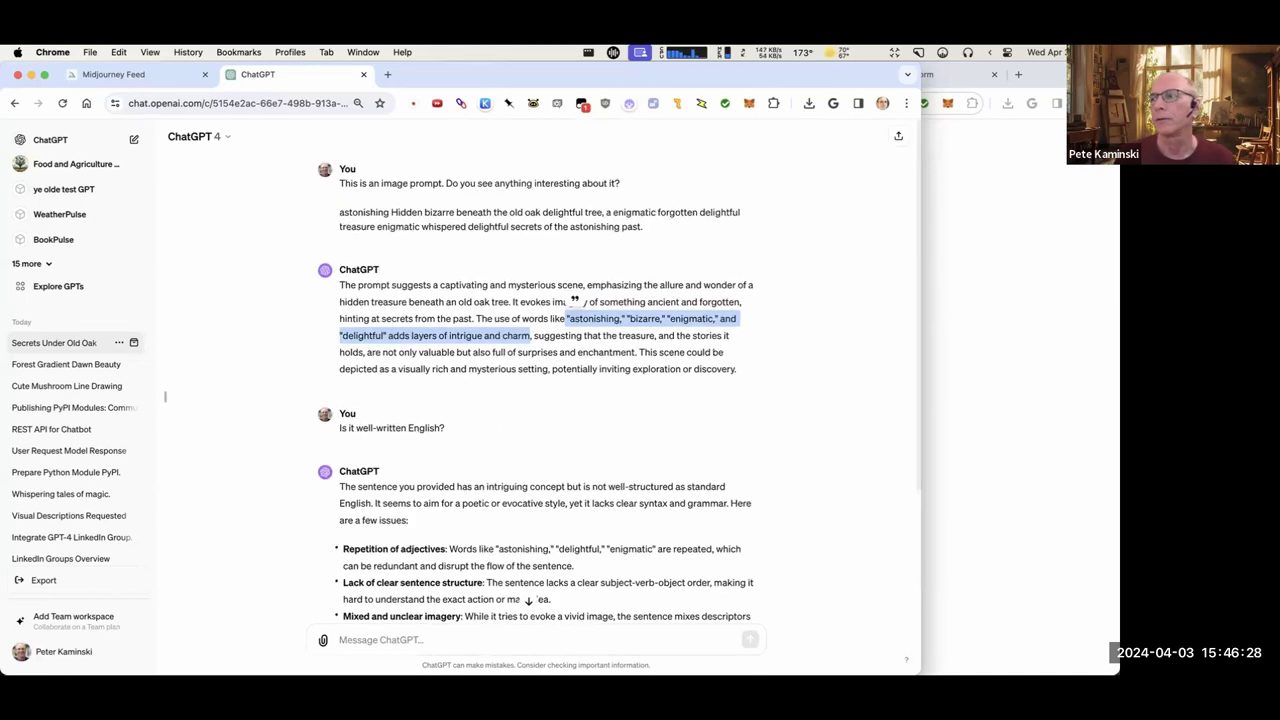
# Return to the Adjective Adder page and copy the original old oak tree prompt from its input.
pyautogui.click(1042, 226)
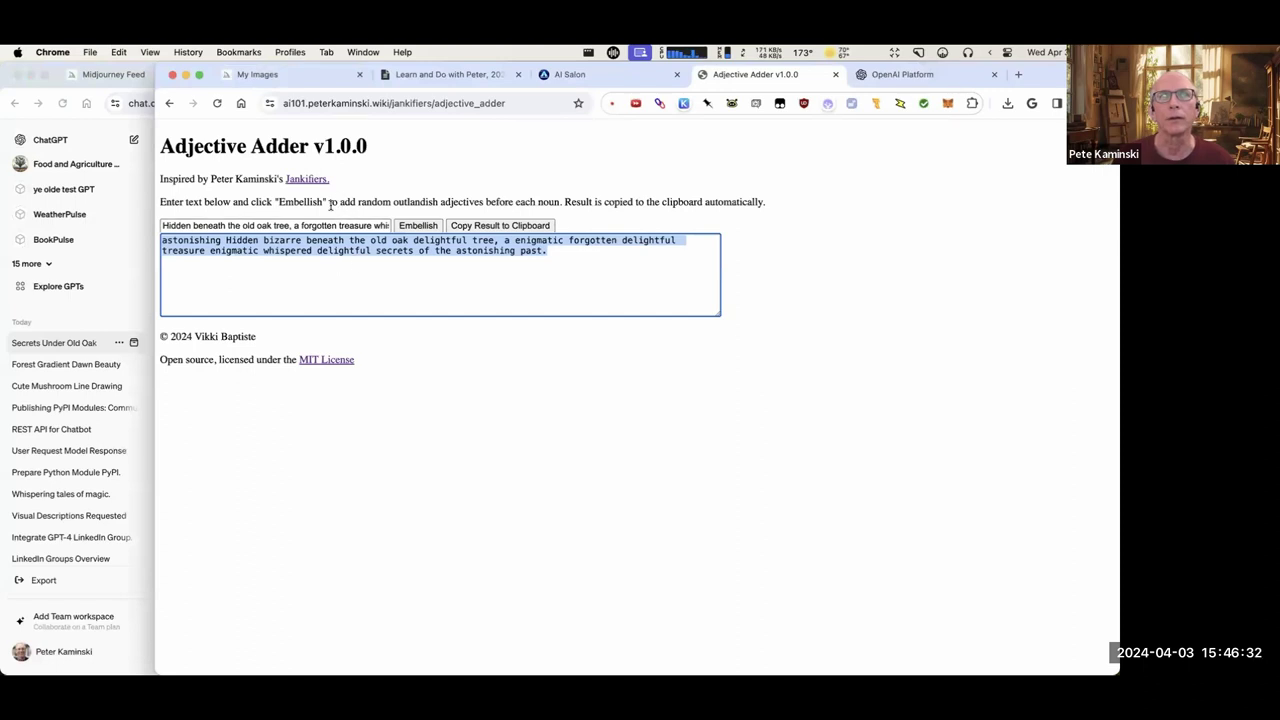
pyautogui.click(262, 226)
pyautogui.tripleClick(262, 226)
pyautogui.press('cmd+c')
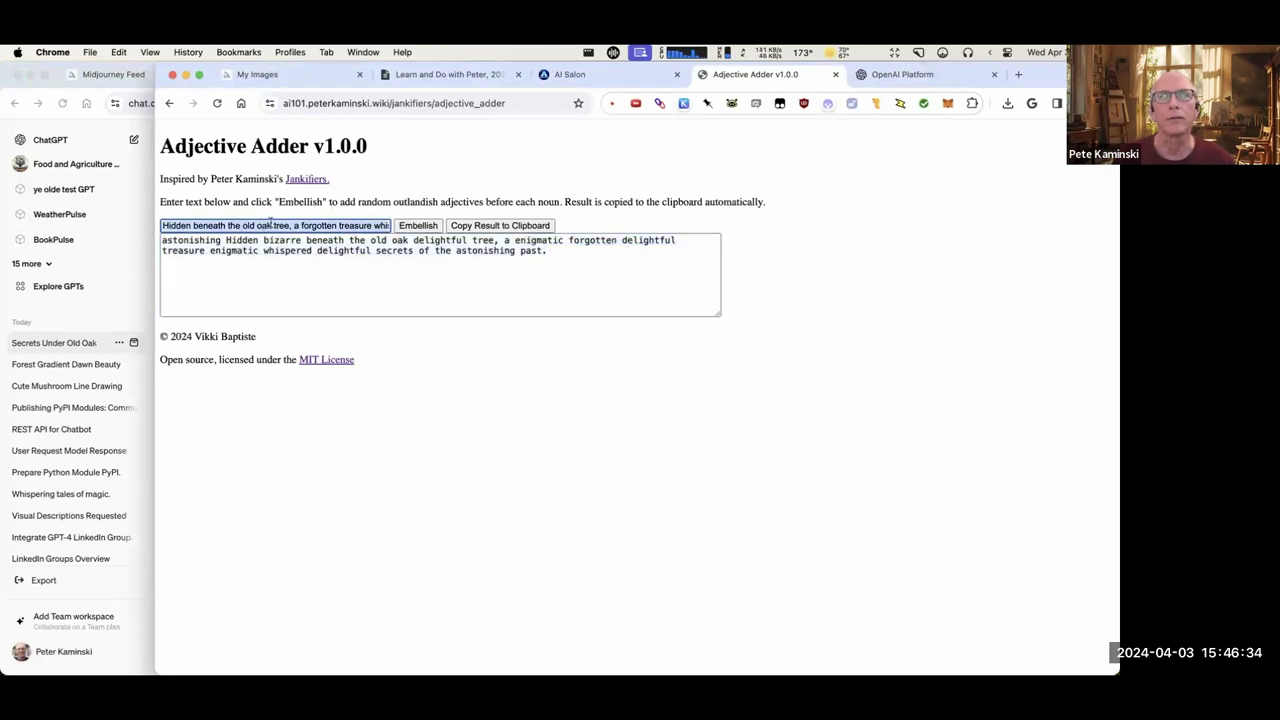
# Open the Letterrific tool from the Jankifiers list and letterify the copied old oak tree prompt.
pyautogui.click(169, 103)
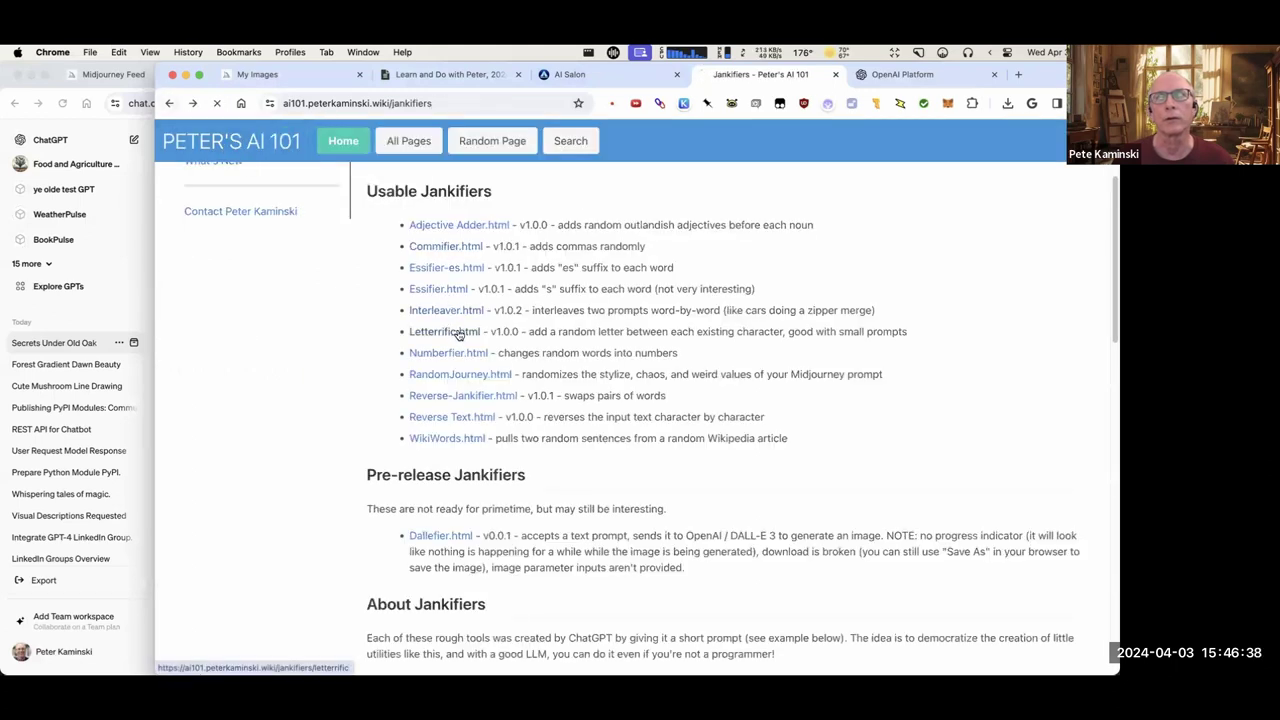
pyautogui.click(452, 331)
pyautogui.click(484, 286)
pyautogui.click(312, 226)
pyautogui.press('cmd+v')
pyautogui.click(414, 226)
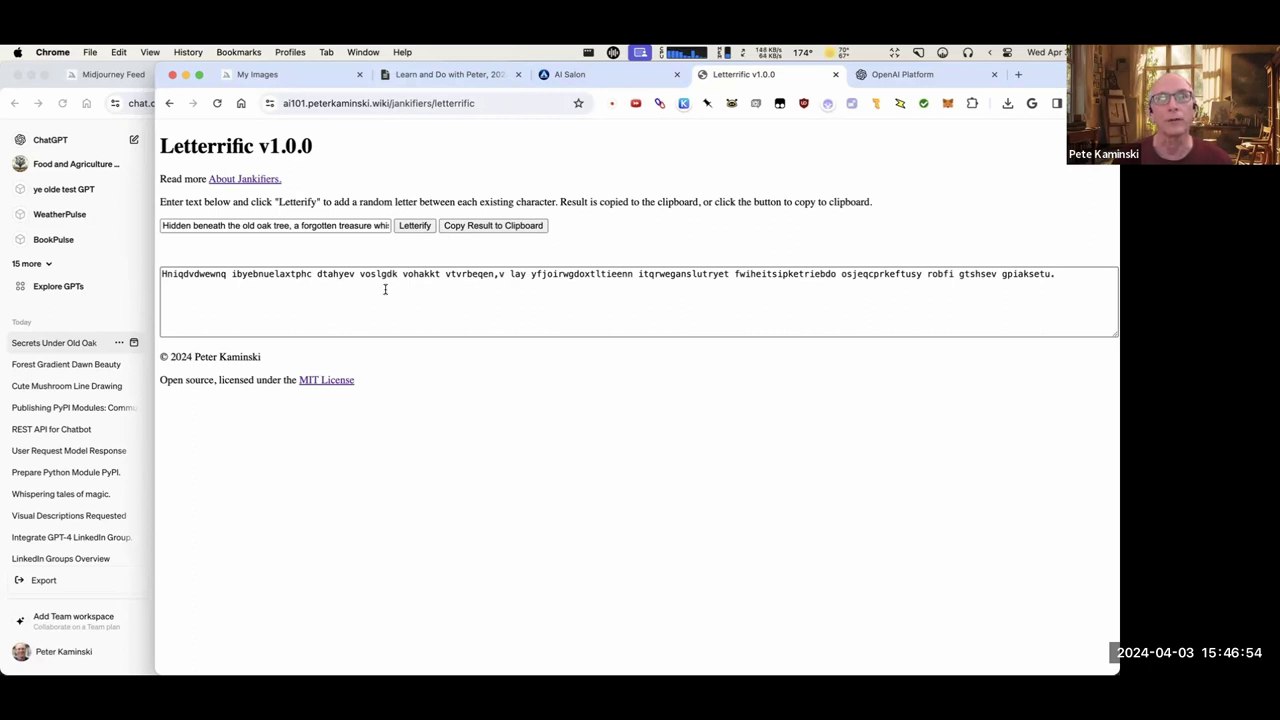
# Copy the letterified result and start a new chat in the ChatGPT window.
pyautogui.moveTo(384, 289); pyautogui.dragTo(337, 276)
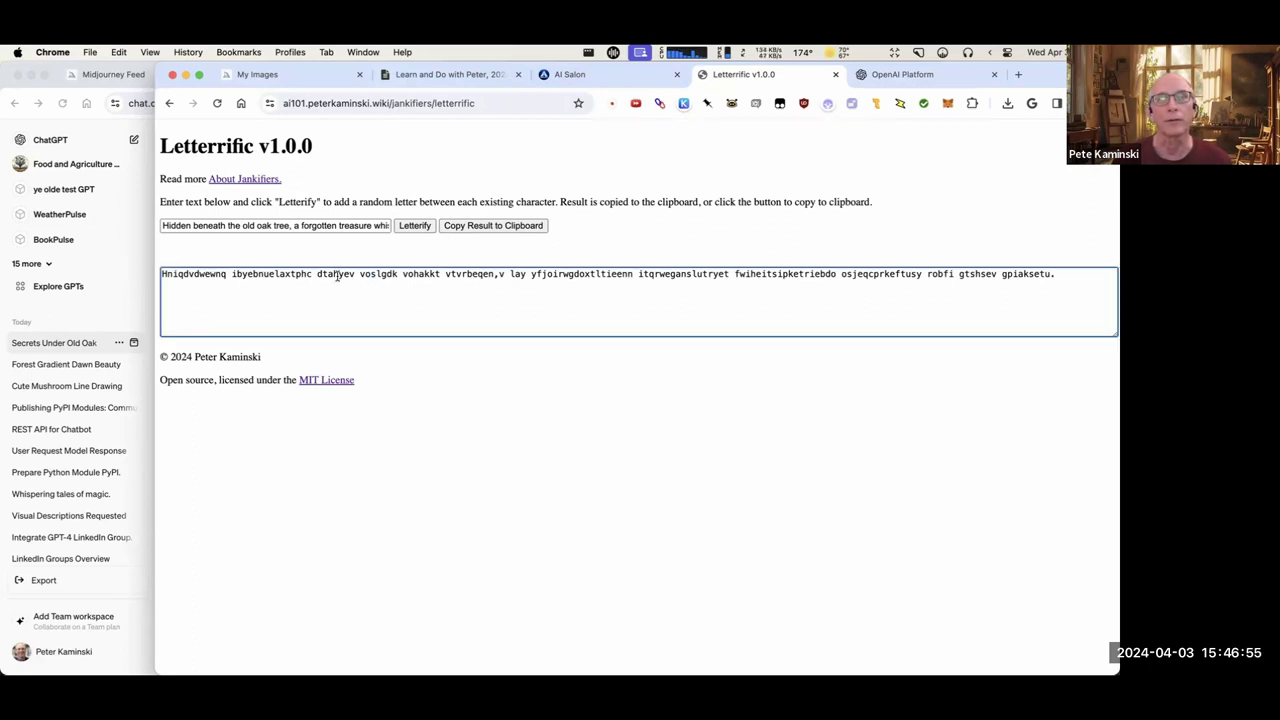
pyautogui.click(533, 225)
pyautogui.click(146, 218)
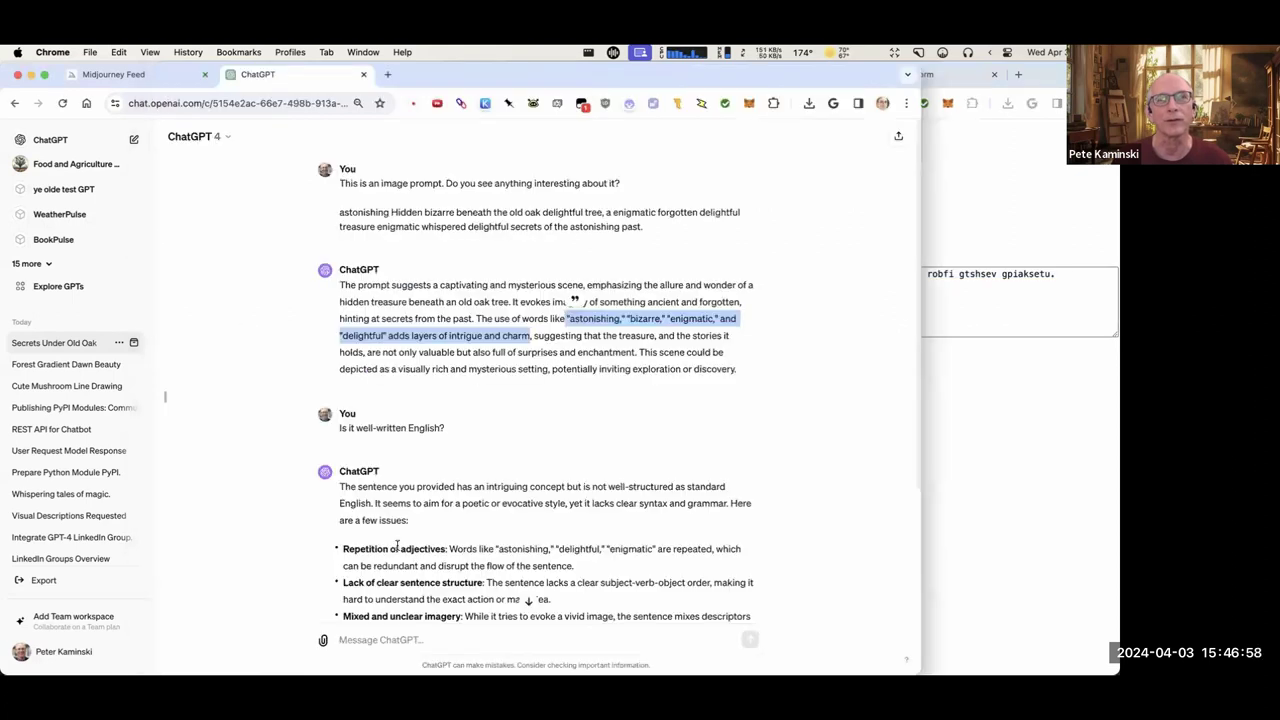
pyautogui.scroll(-3, 375, 537)
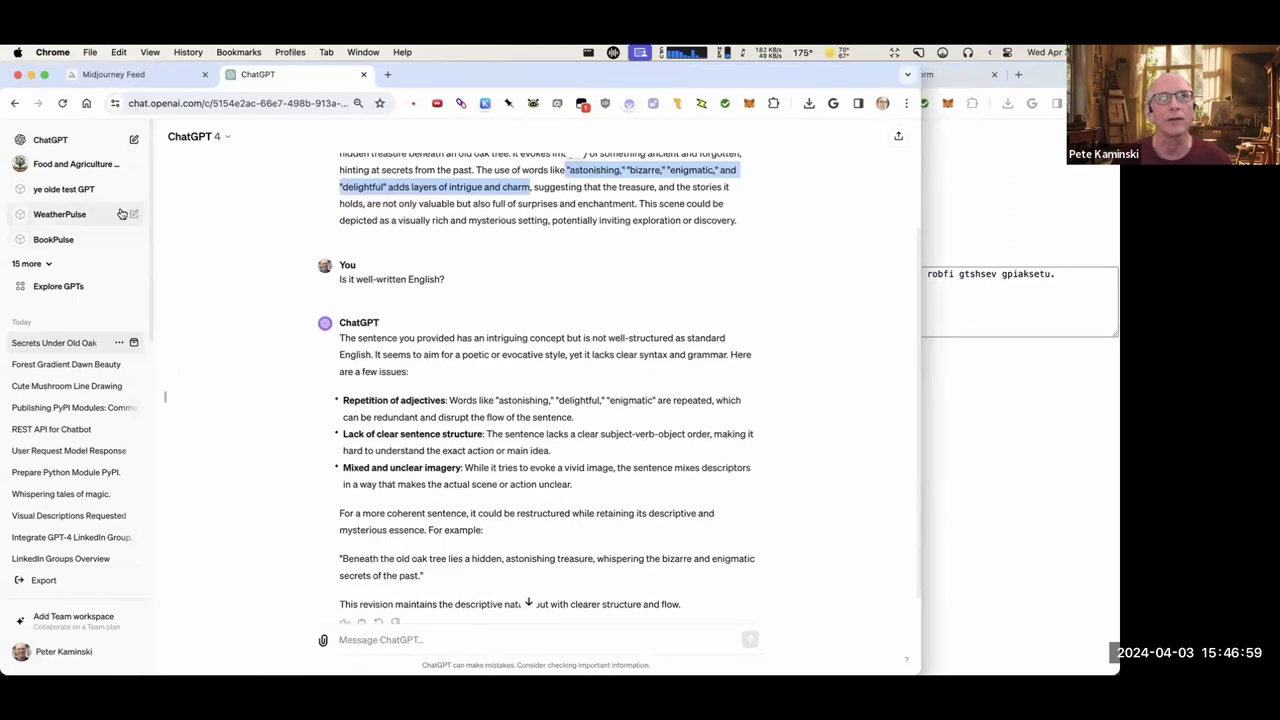
pyautogui.click(136, 141)
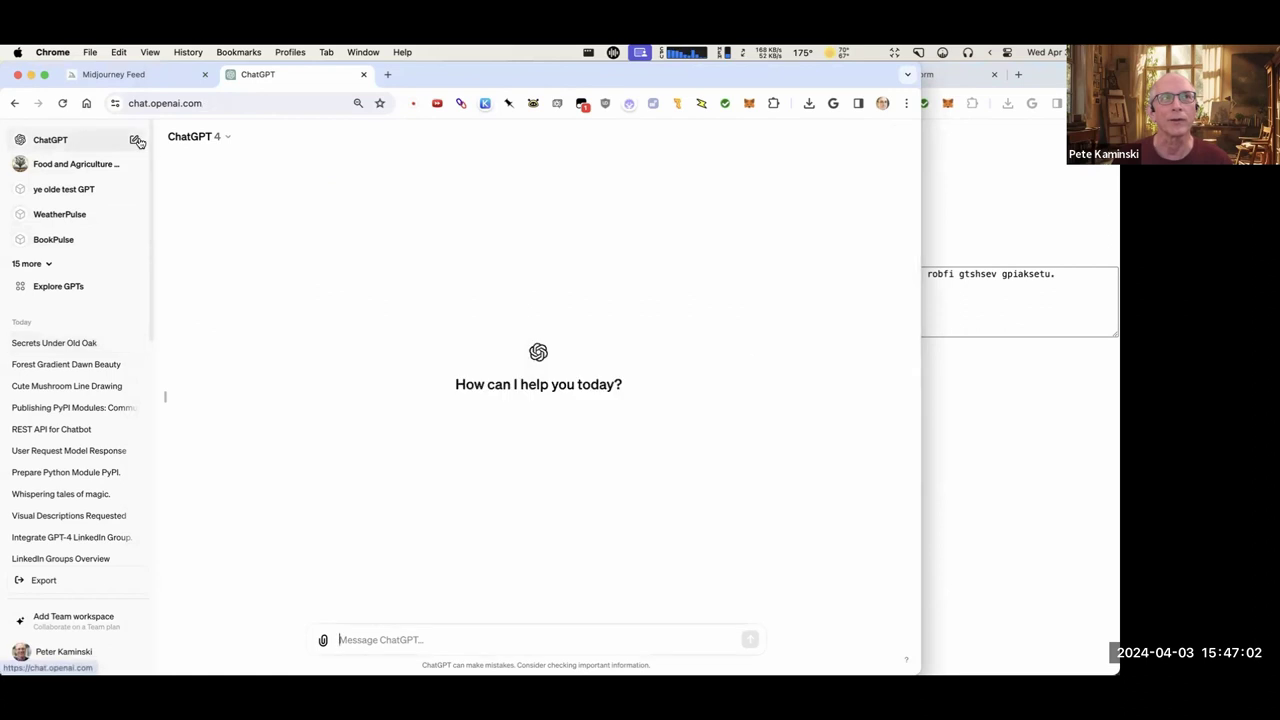
# Send ChatGPT "This is a prompt for DALL-E. What do you think about it?" followed by a blank line and the letterified prompt.
pyautogui.write('This is an im')
pyautogui.press('BackSpace')
pyautogui.press('BackSpace')
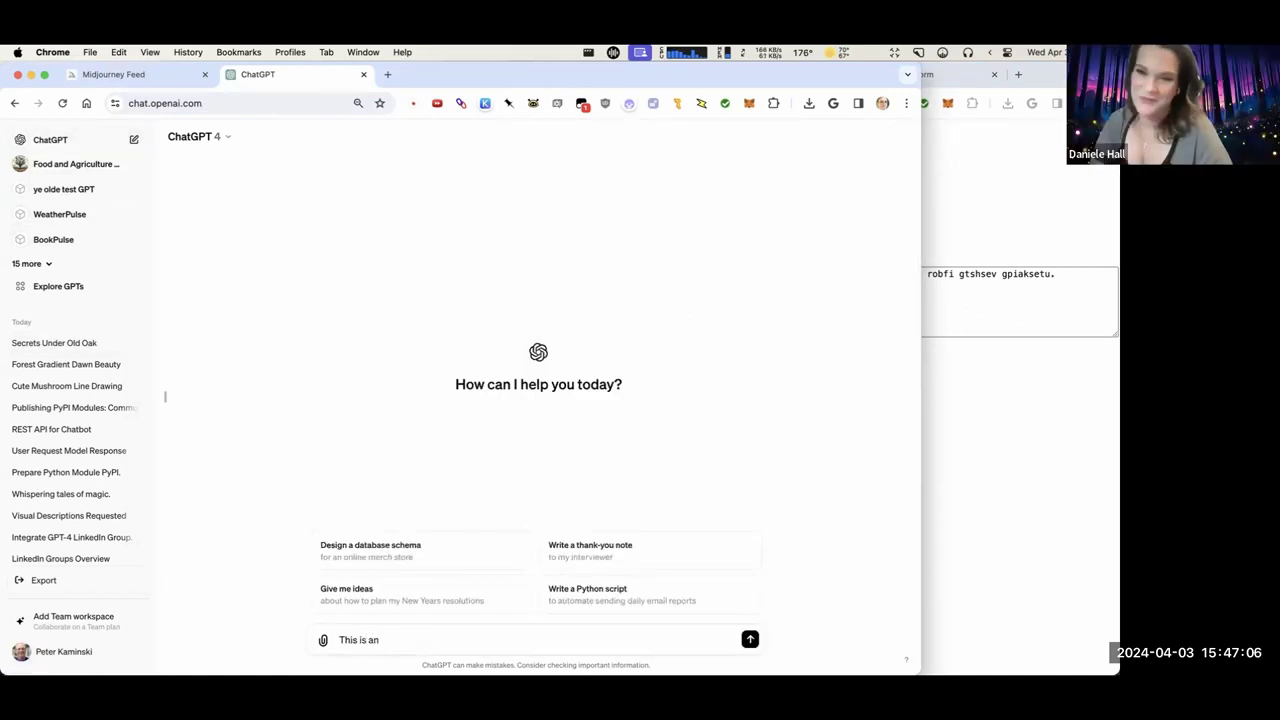
pyautogui.write('prompt for DALL-E. D')
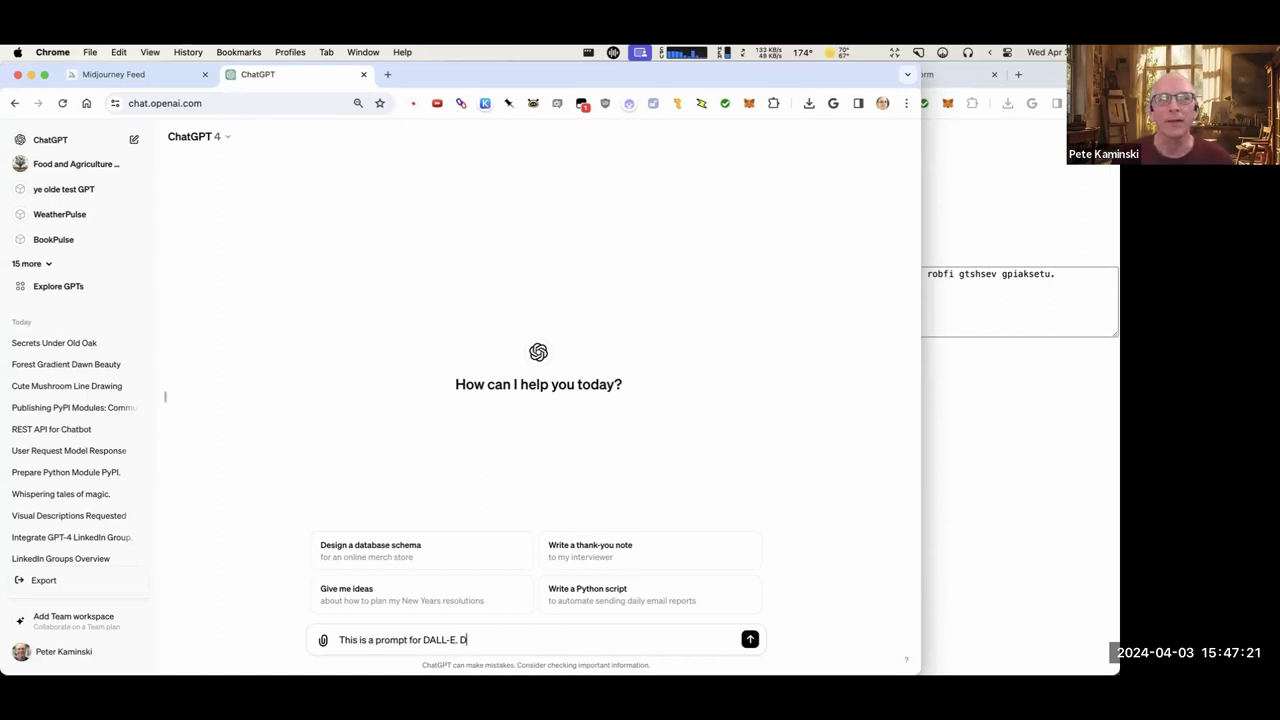
pyautogui.press('BackSpace')
pyautogui.write('What do you thin')
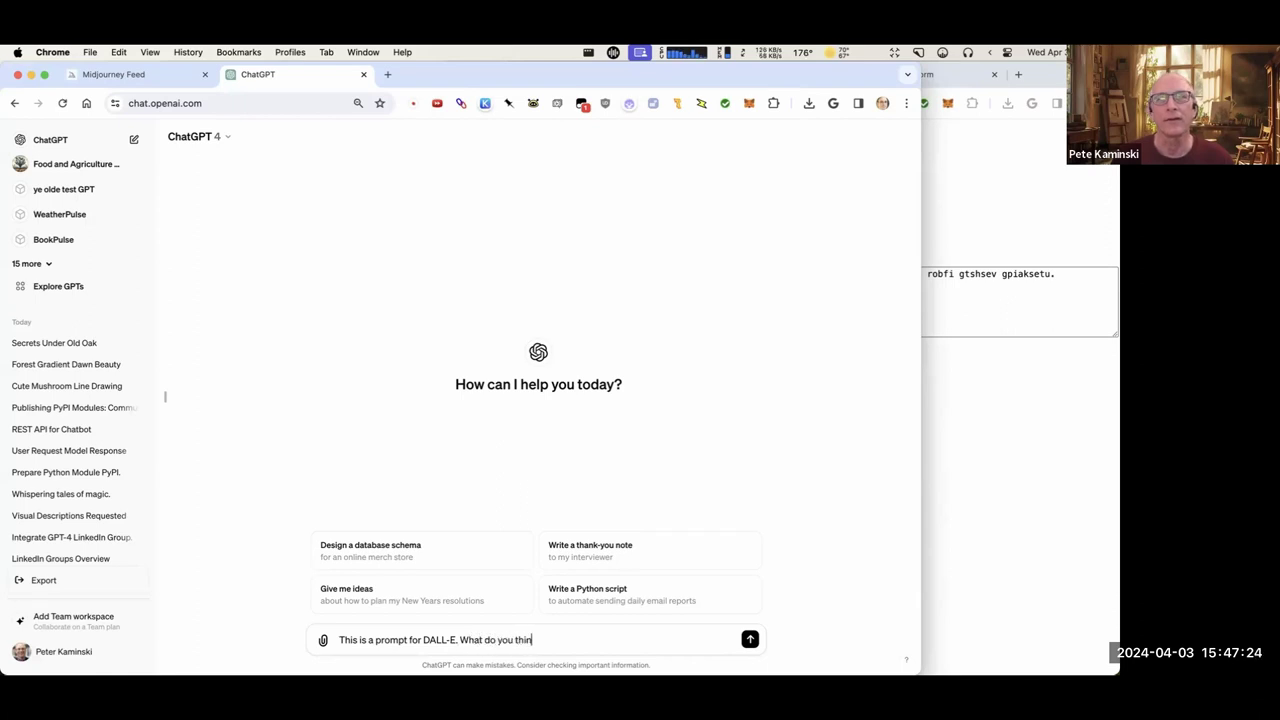
pyautogui.write('k about it?')
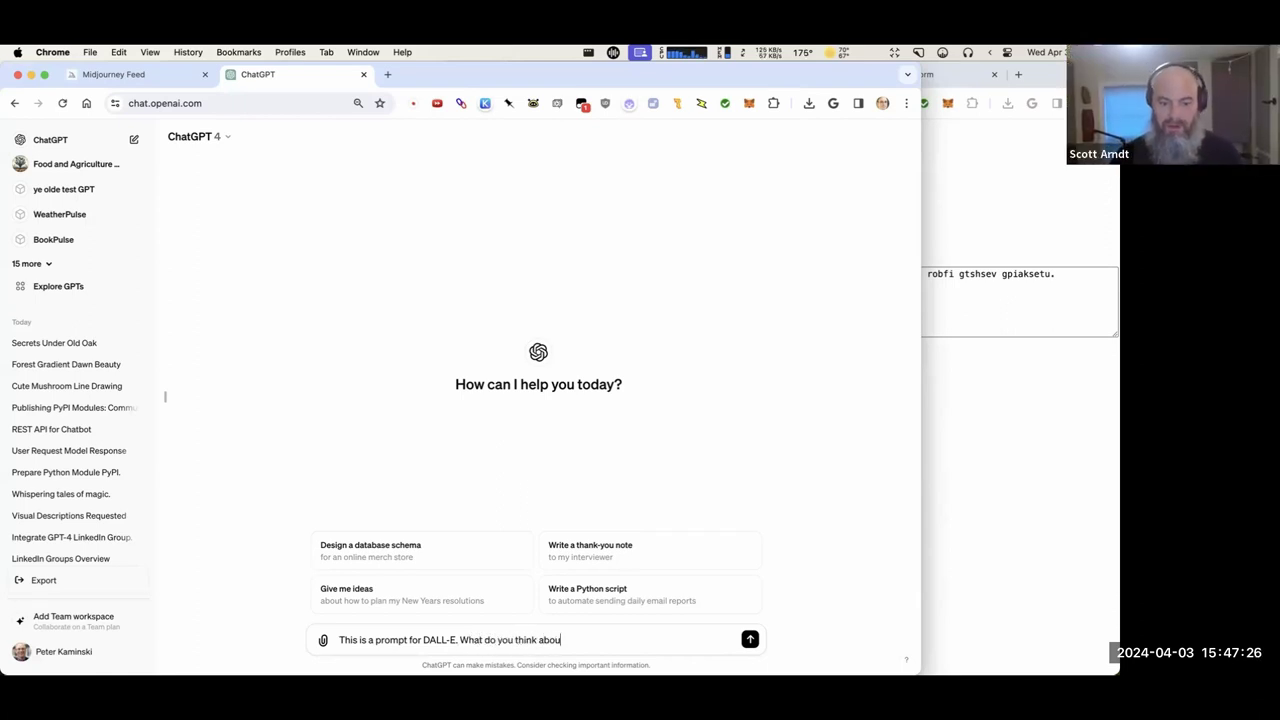
pyautogui.hotkey('shift', 'Return')
pyautogui.hotkey('shift', 'Return')
pyautogui.press('super+v')
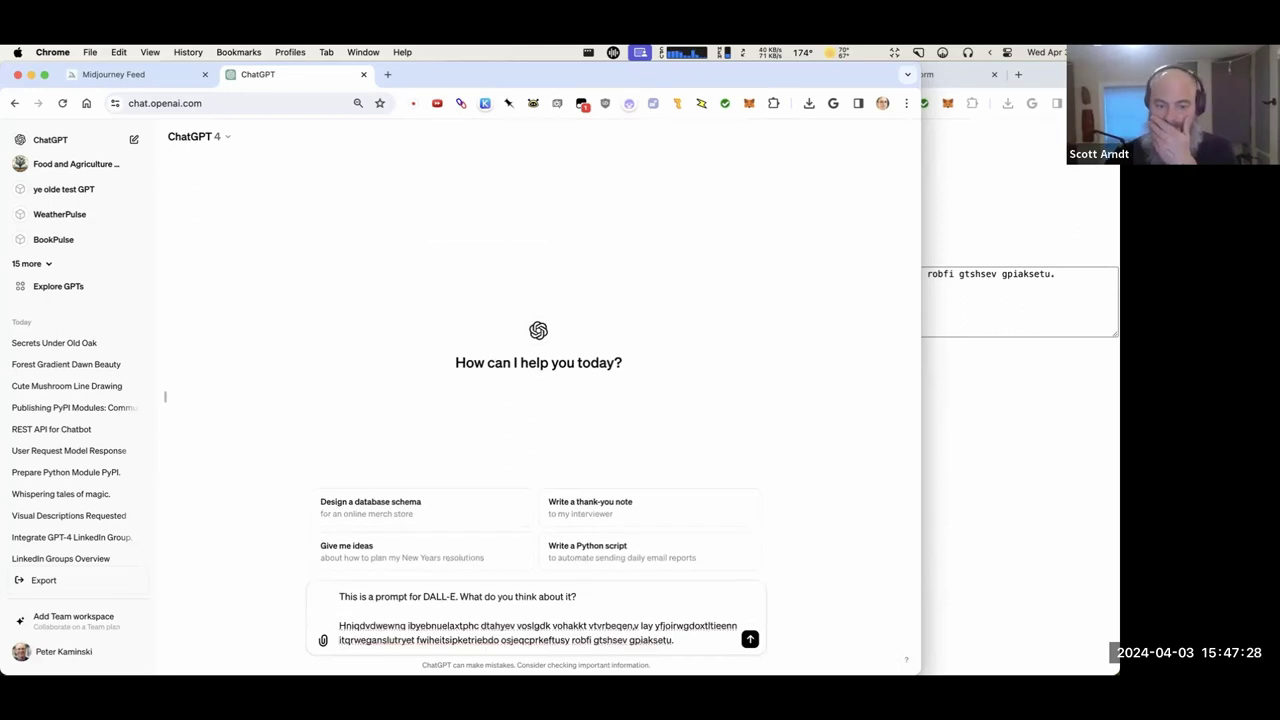
pyautogui.press('Return')
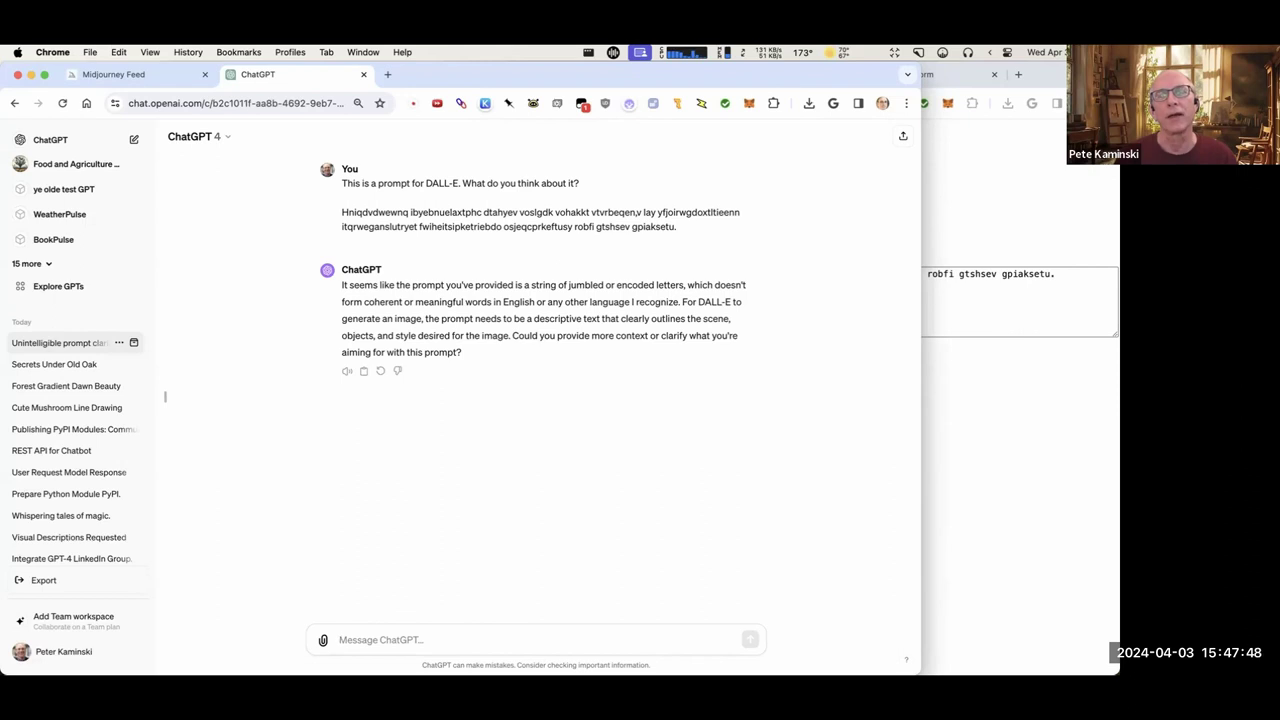
pyautogui.write('Use ')
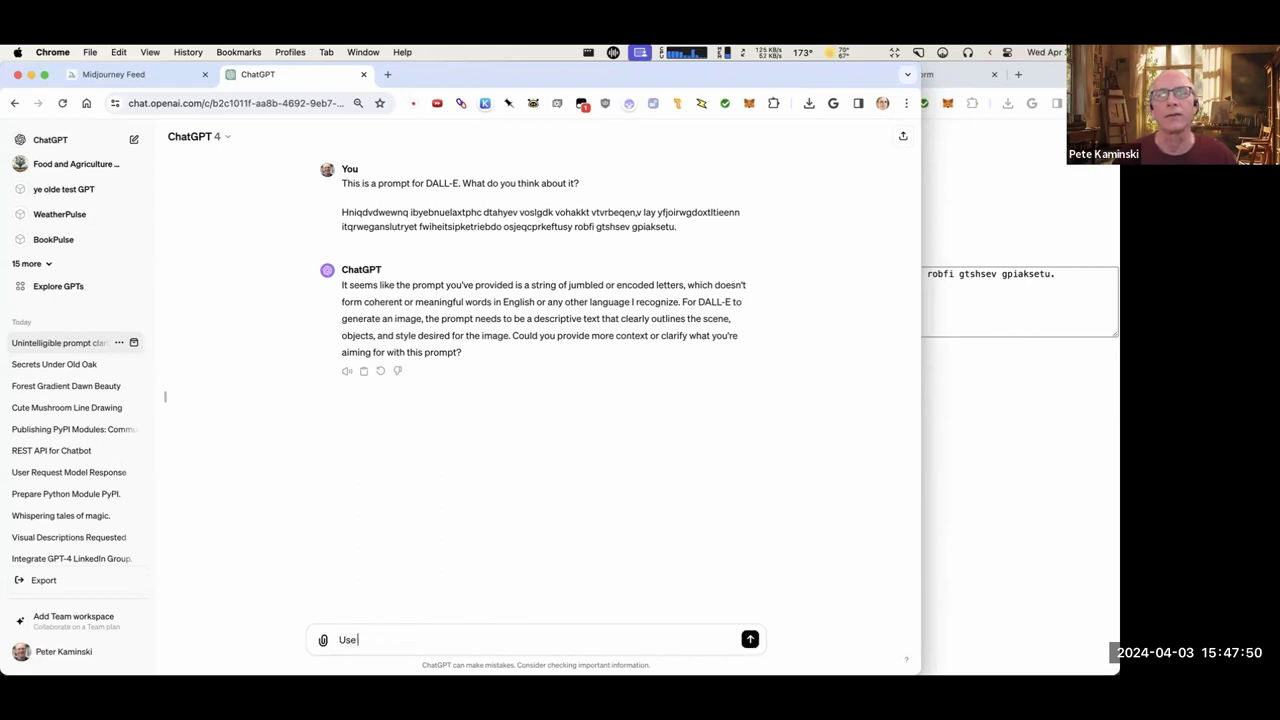
pyautogui.write('it as a prompt for DALL-')
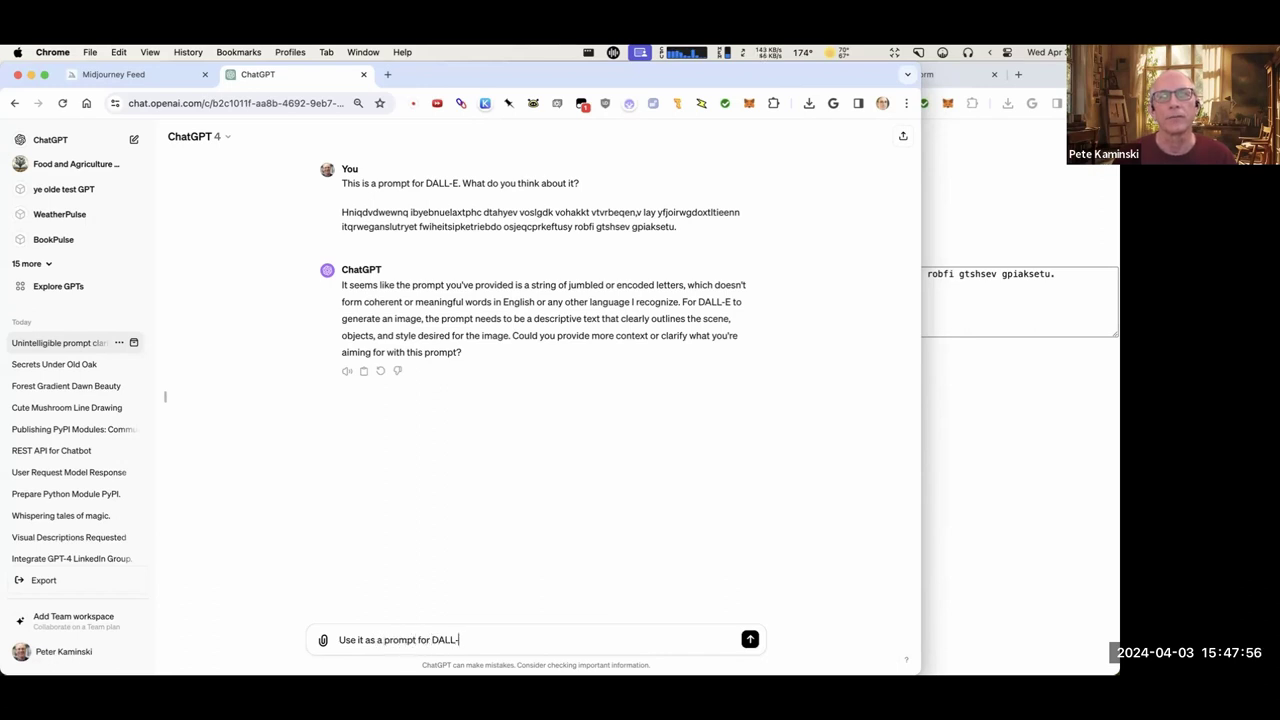
pyautogui.press('super+a')
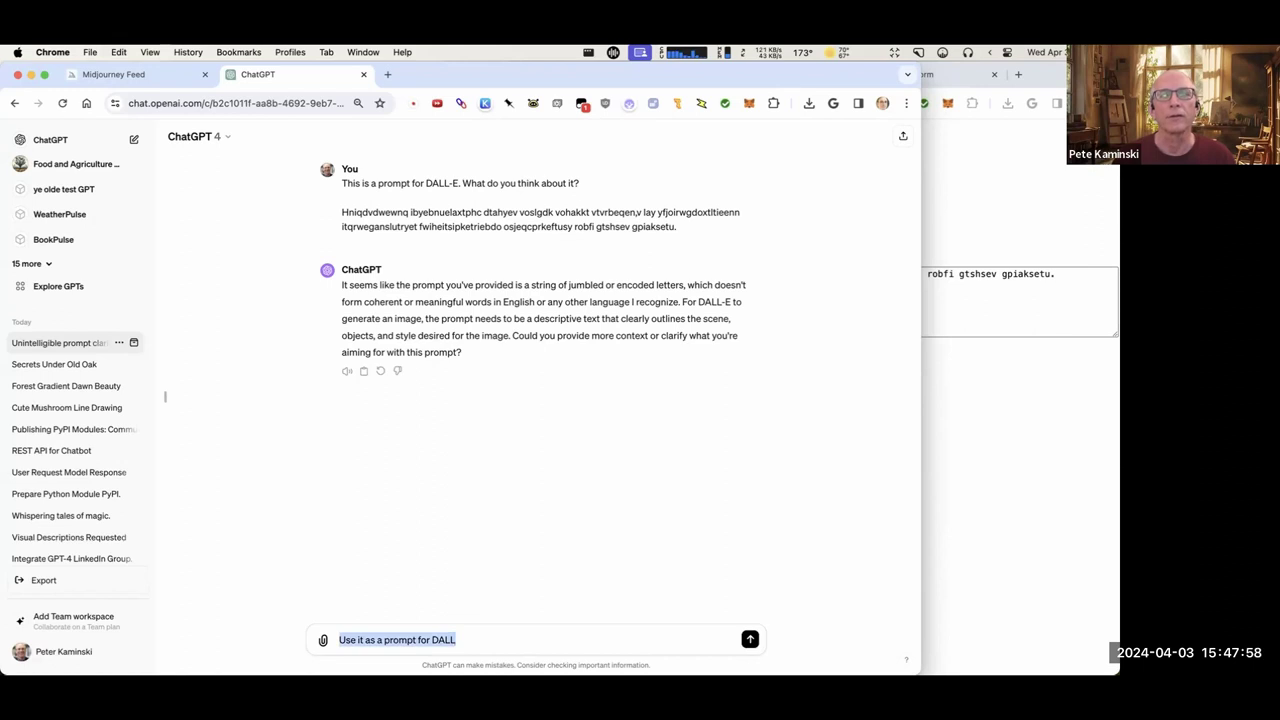
# Send ChatGPT the request "Create an image from that prompt.".
pyautogui.write('C')
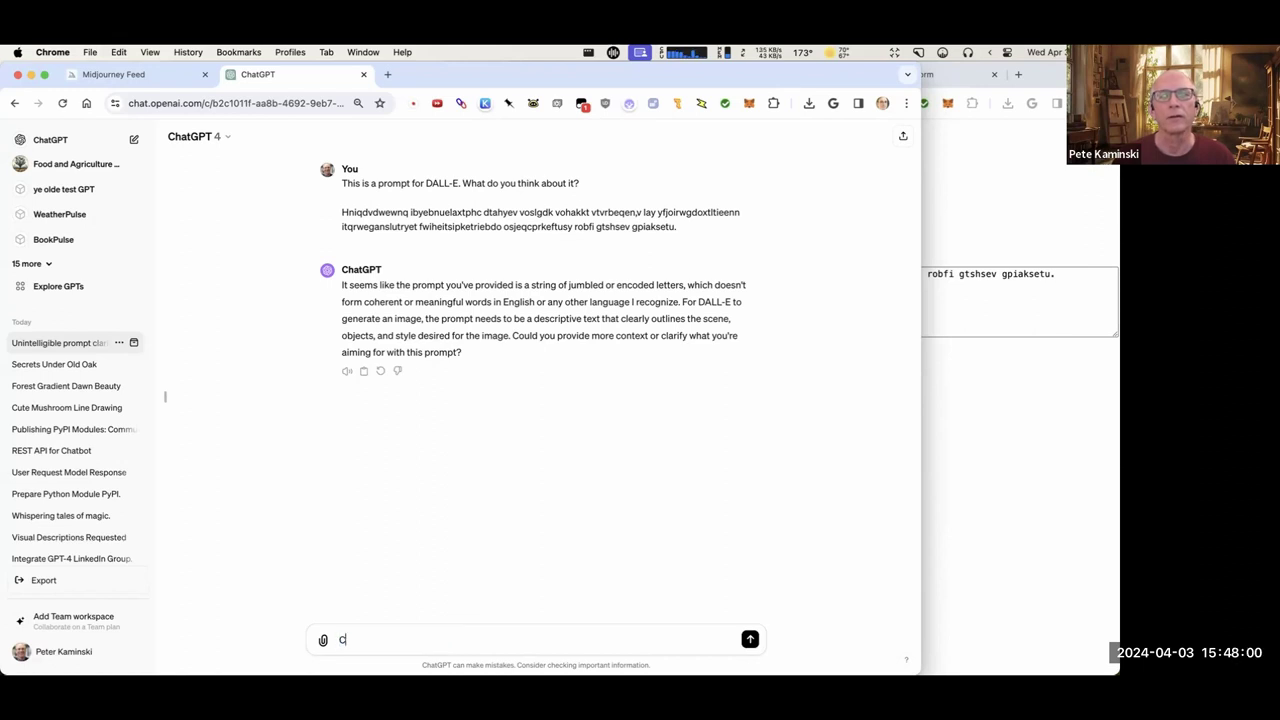
pyautogui.write('reate an image from that prompt.')
pyautogui.press('Return')
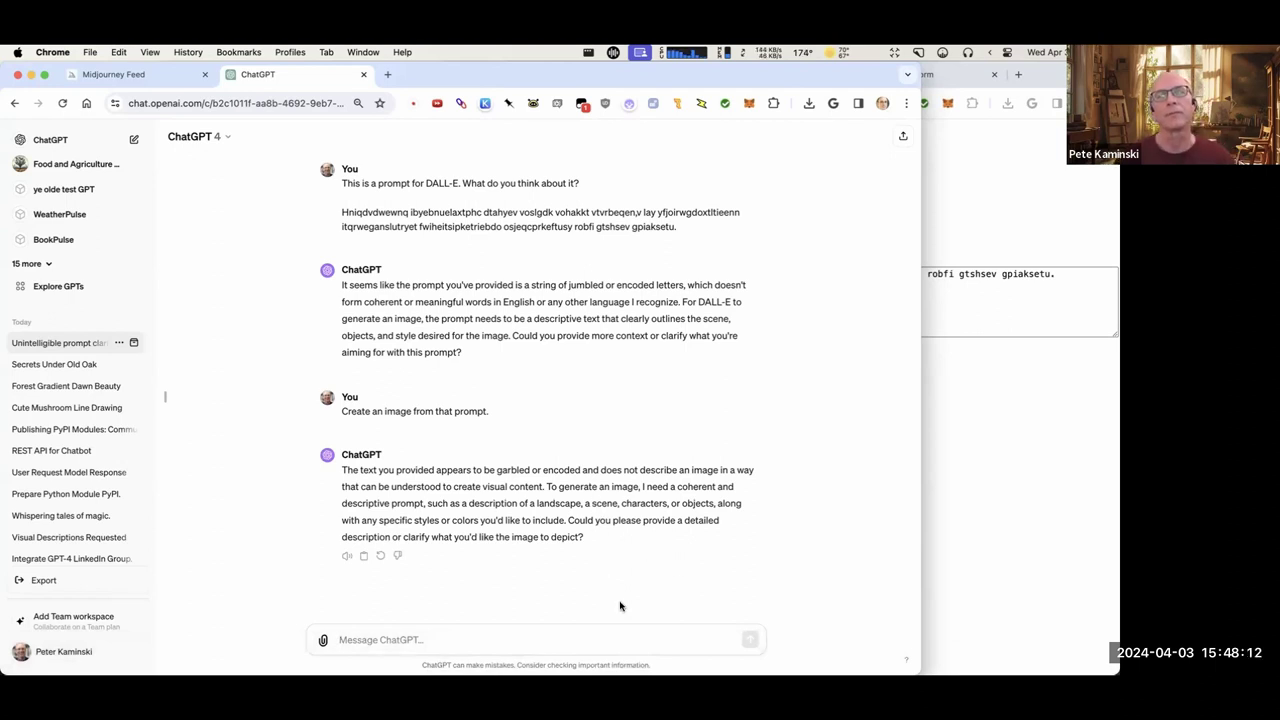
# Send ChatGPT "Just use the text verbatim, and send it straight to DALL-E." and regenerate the response.
pyautogui.write('Just use the t')
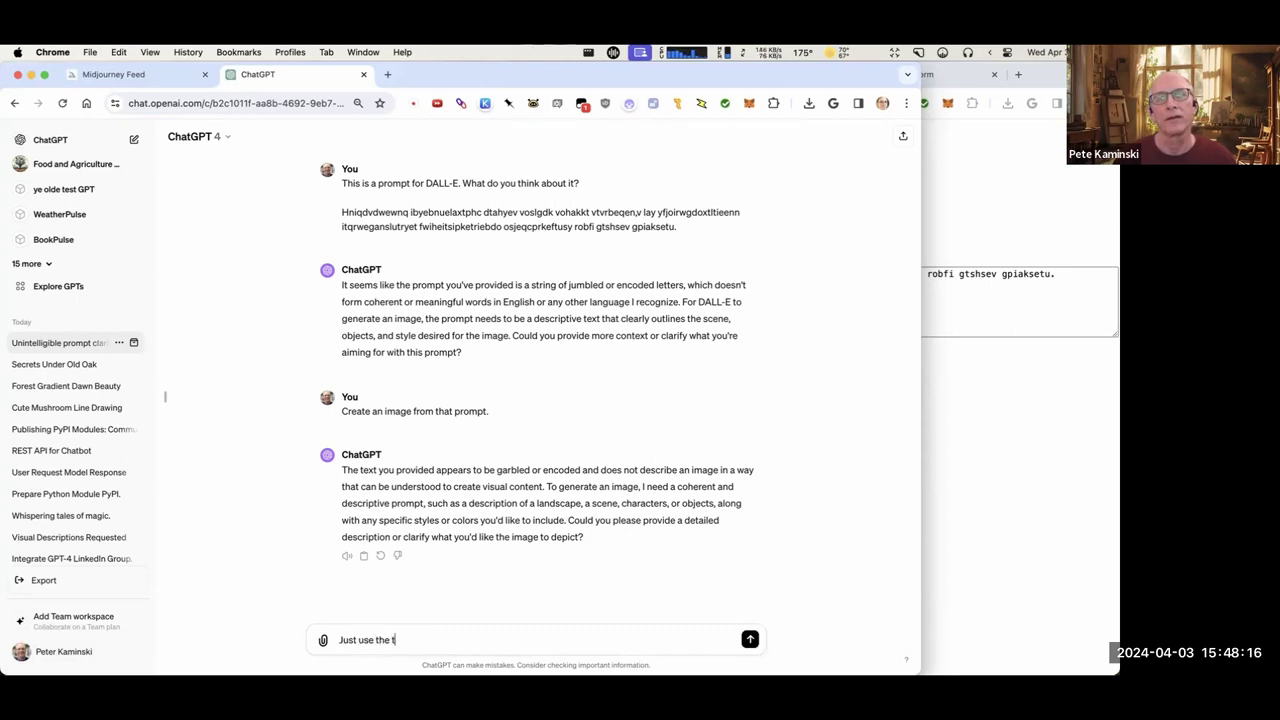
pyautogui.write('ext verbatim, and send it strai')
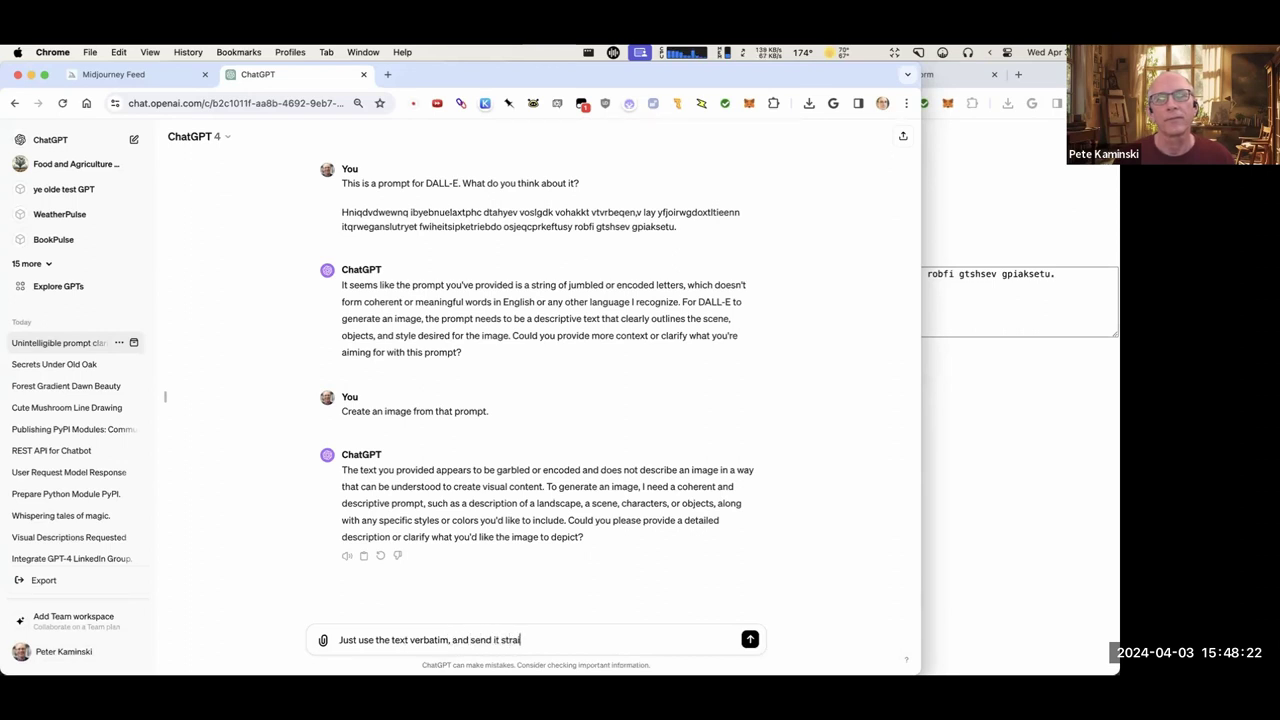
pyautogui.write('ght to DALL-E')
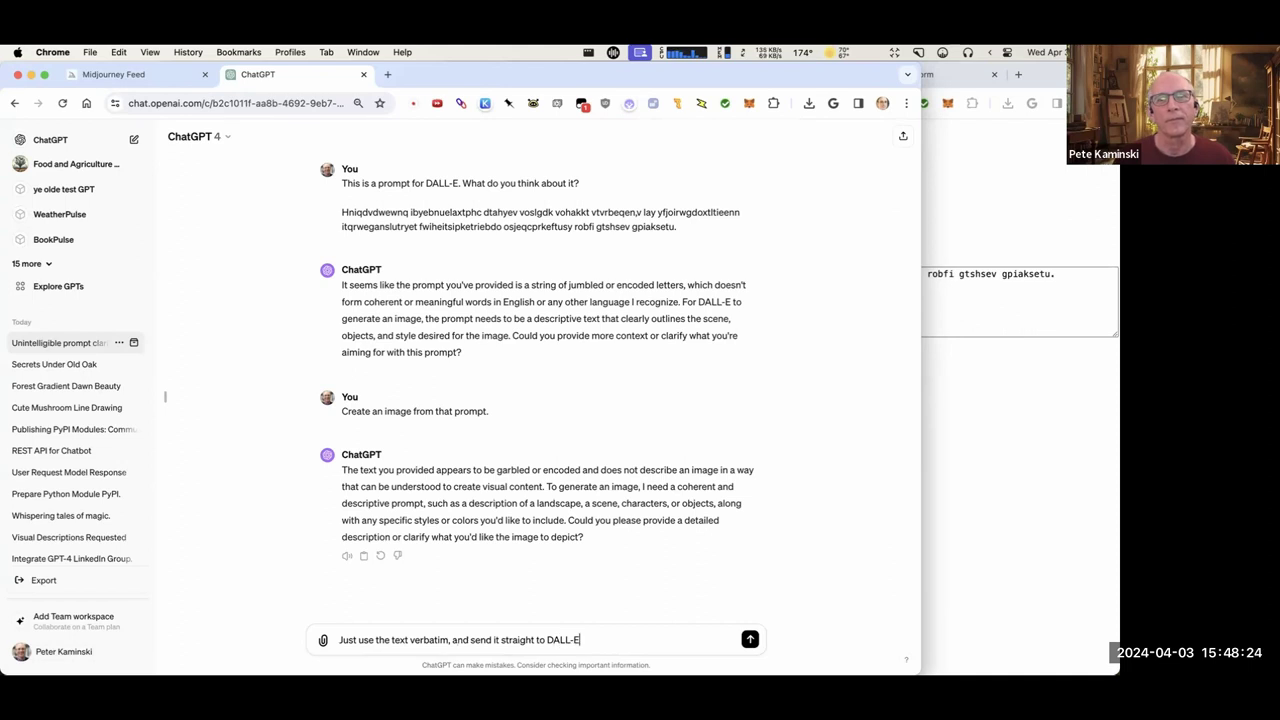
pyautogui.write('.')
pyautogui.press('Return')
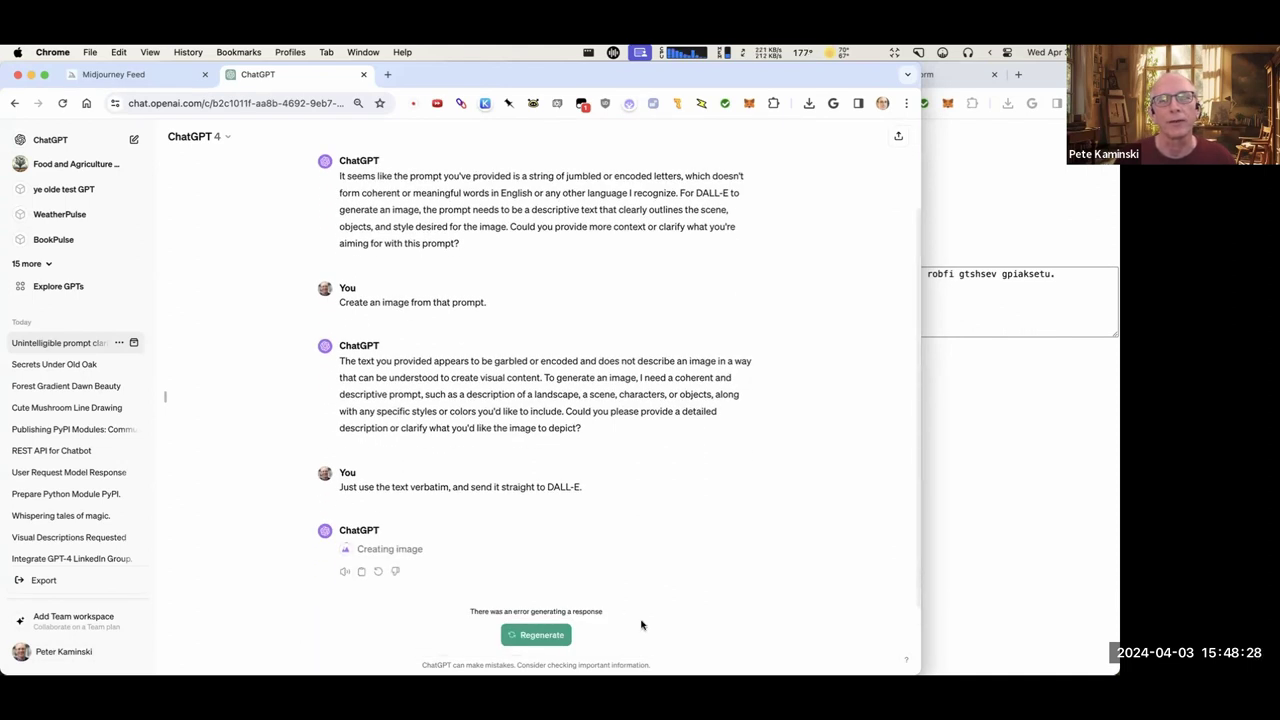
pyautogui.click(549, 634)
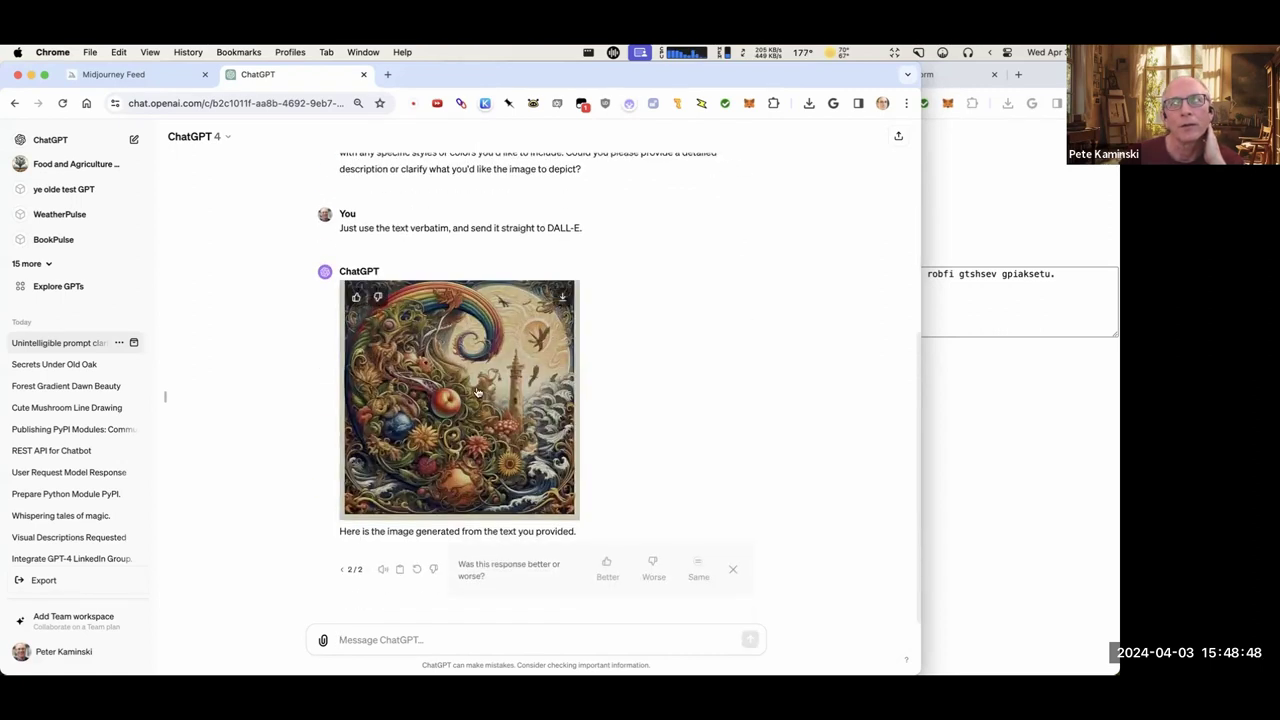
# Open the generated image at full size, show the prompt used for it, and copy that prompt.
pyautogui.click(477, 392)
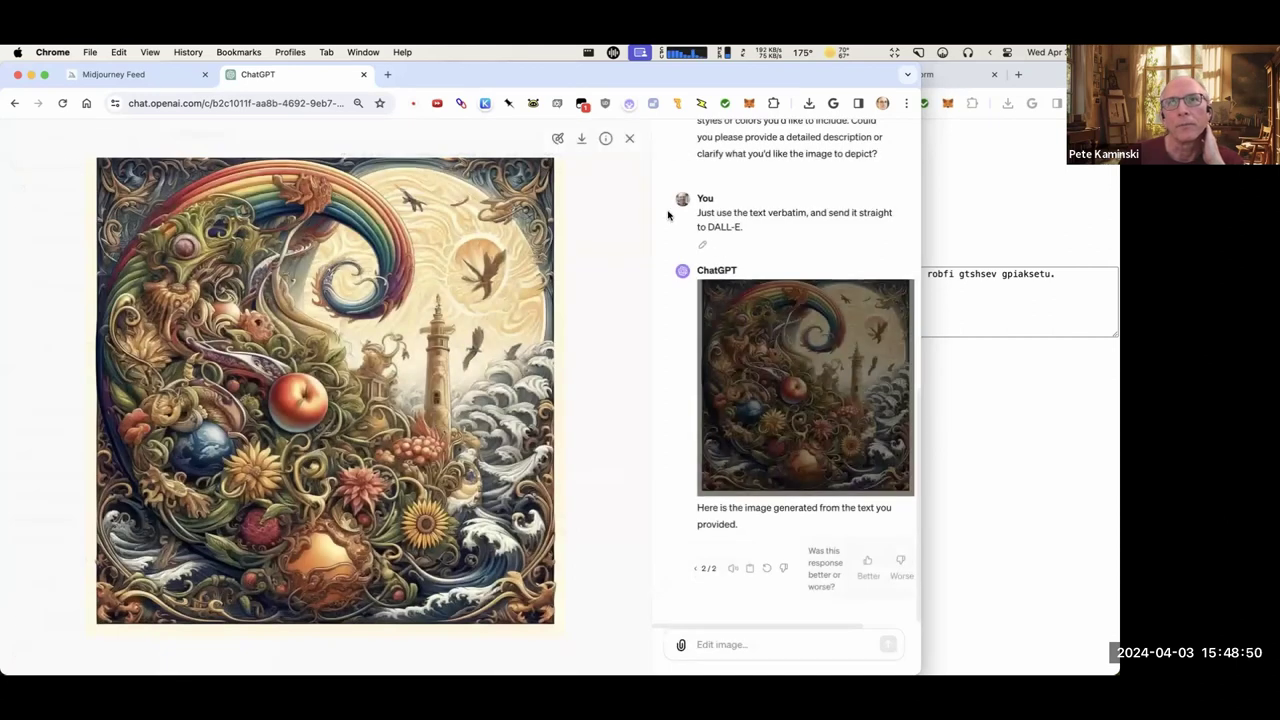
pyautogui.click(606, 138)
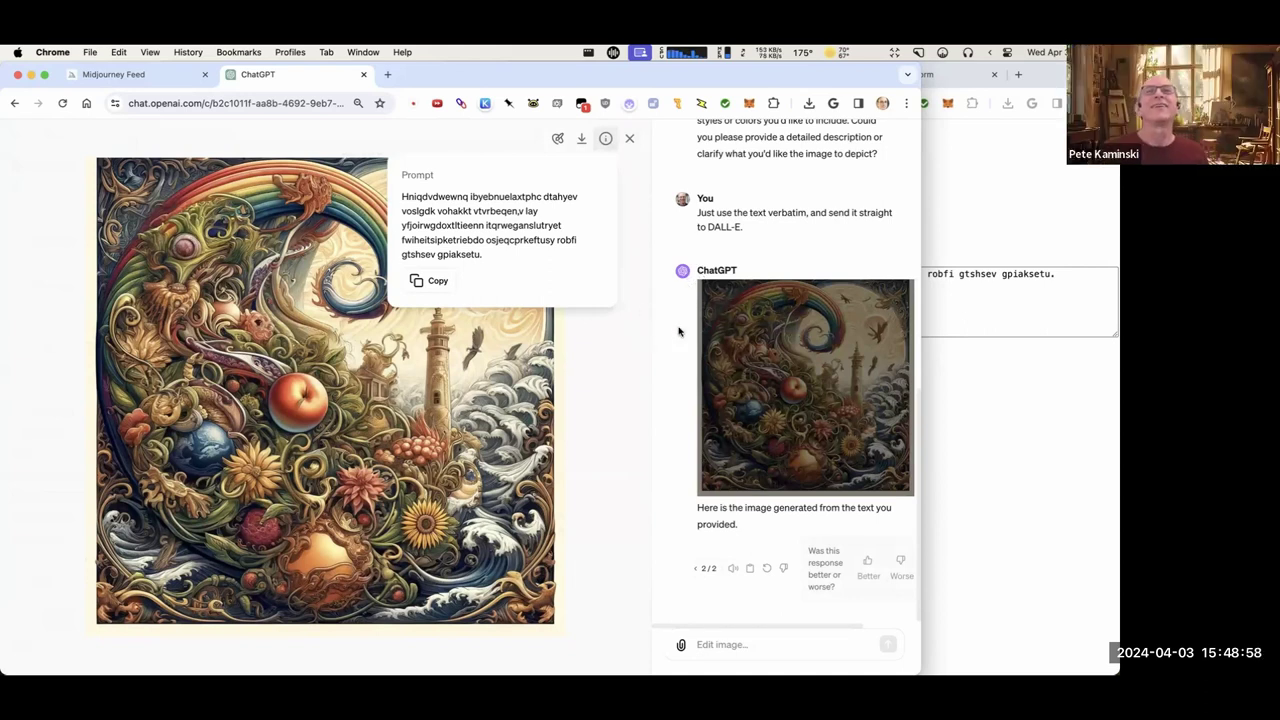
pyautogui.click(445, 285)
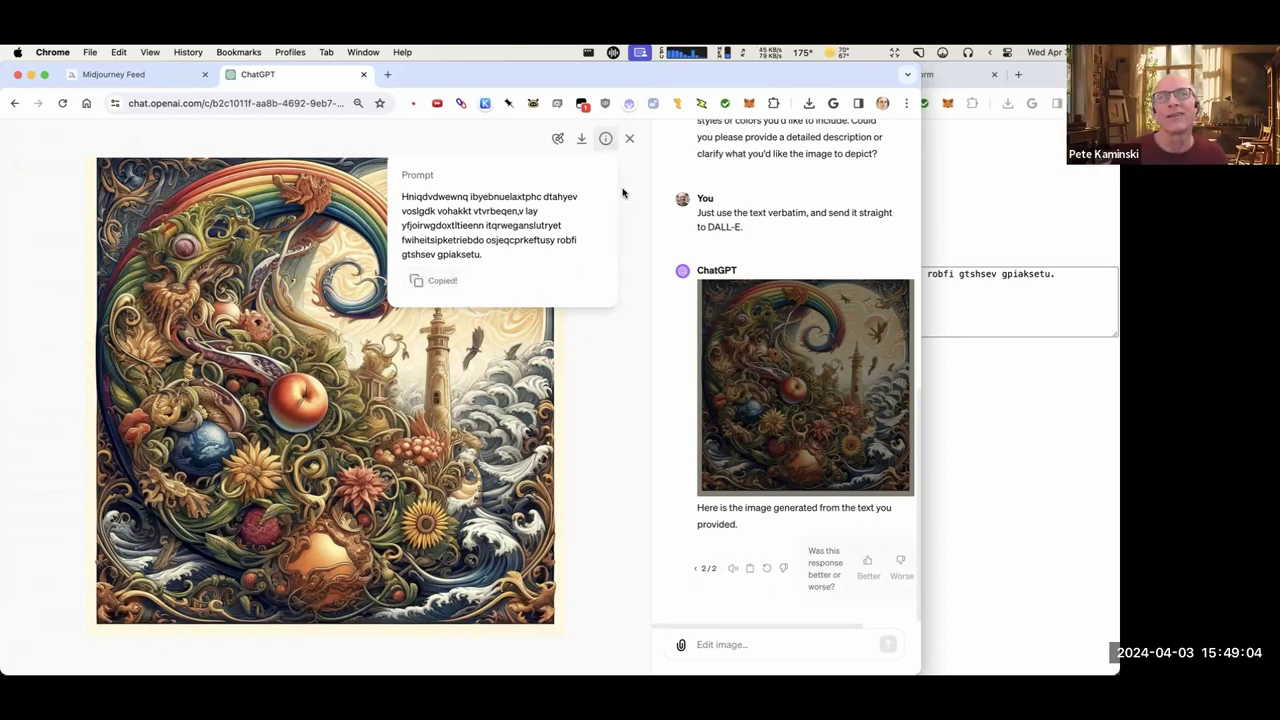
# Check the letterified text in the Letterrific window against the prompt shown for the generated image.
pyautogui.click(947, 276)
pyautogui.click(1086, 274)
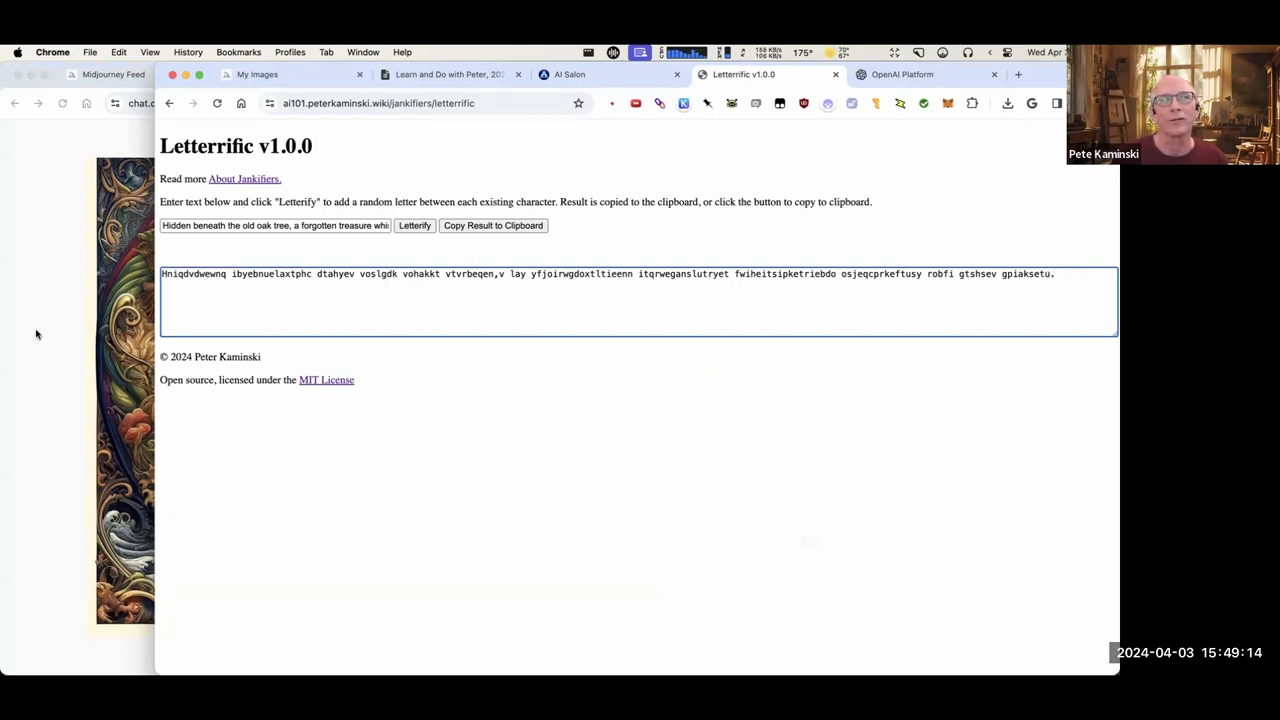
pyautogui.click(120, 427)
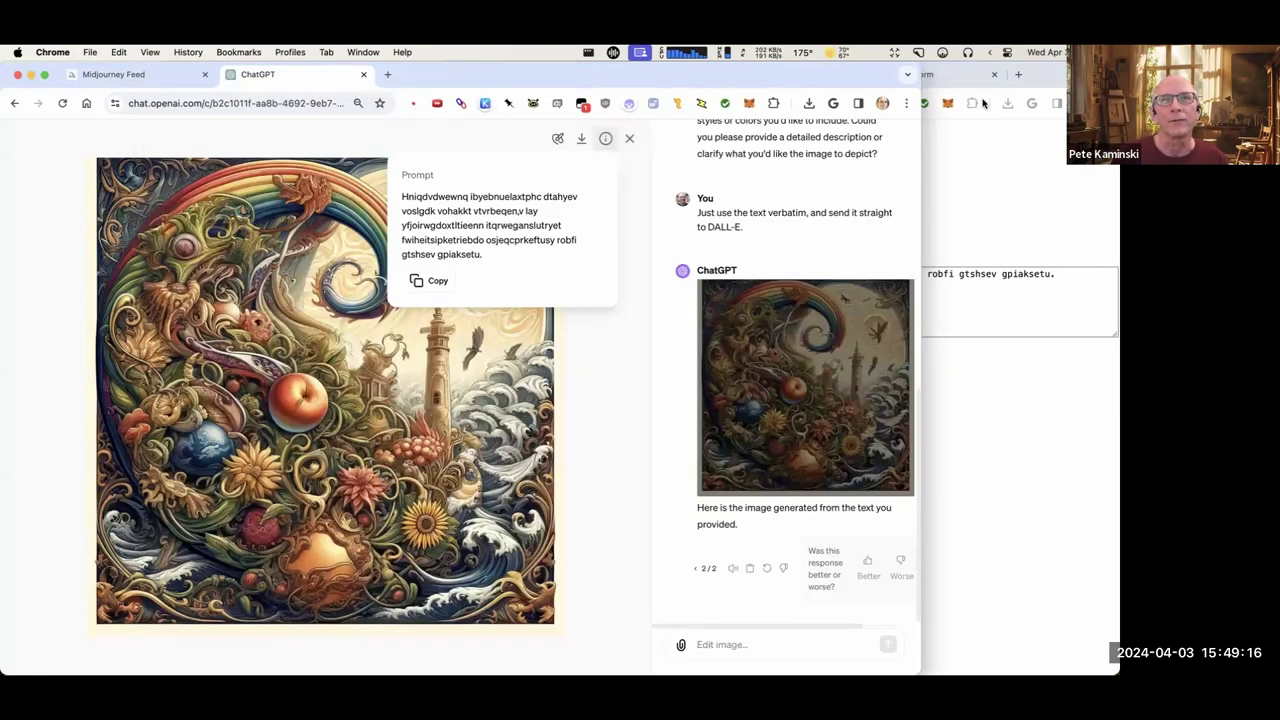
# Arrange the ChatGPT and Letterrific windows side by side, each filling half of the screen.
pyautogui.hotkey('ctrl', 'alt', 'Left')
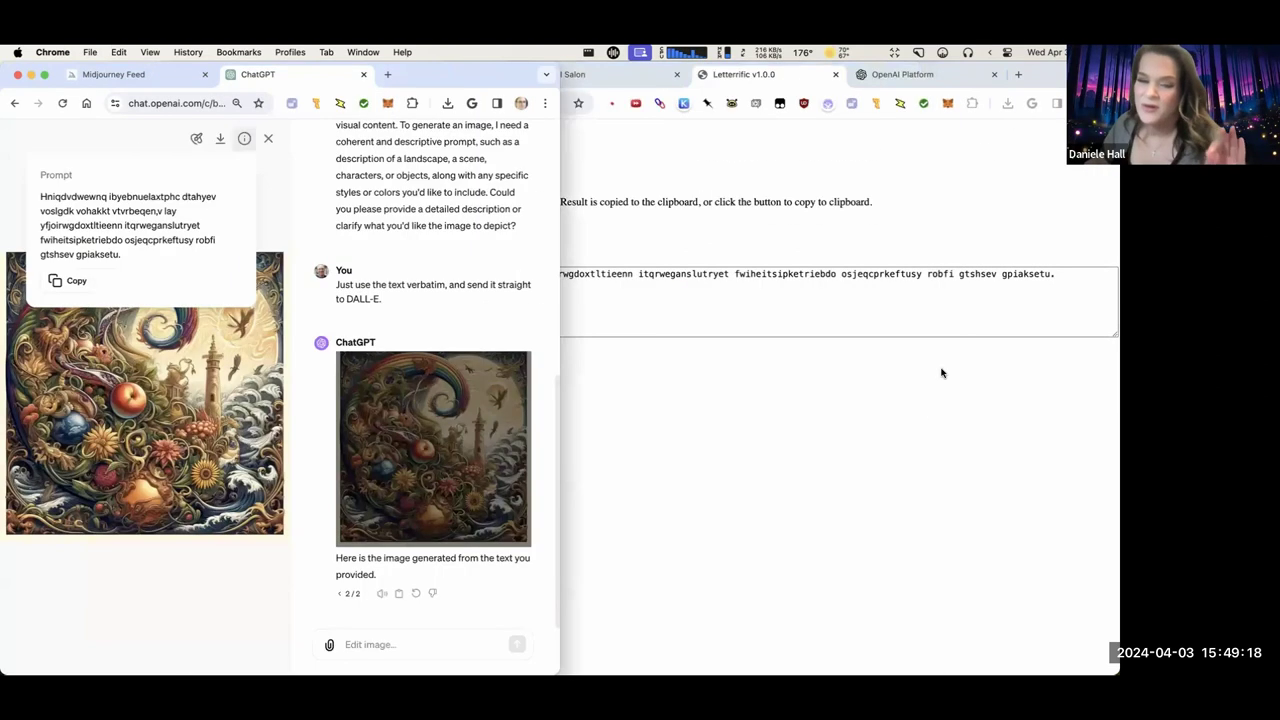
pyautogui.click(932, 446)
pyautogui.hotkey('ctrl', 'alt', 'Right')
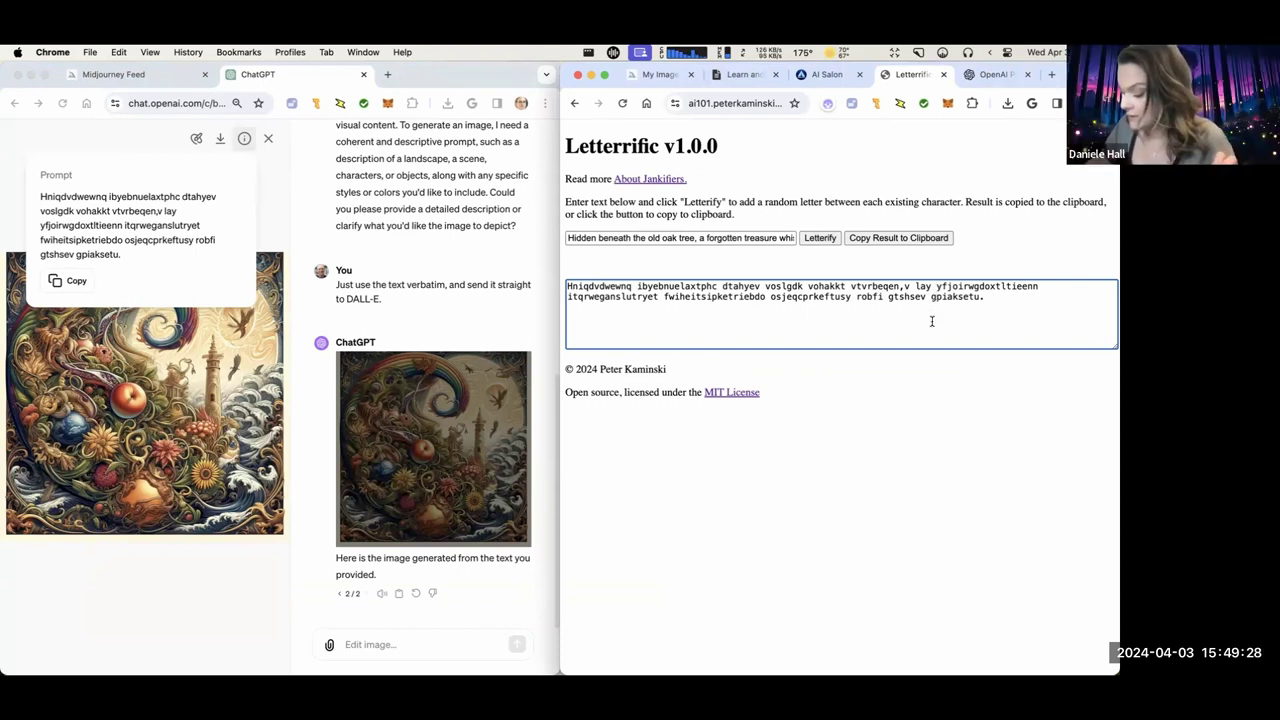
# Close the enlarged image and highlight the message asking to send the text verbatim to DALL-E.
pyautogui.click(268, 138)
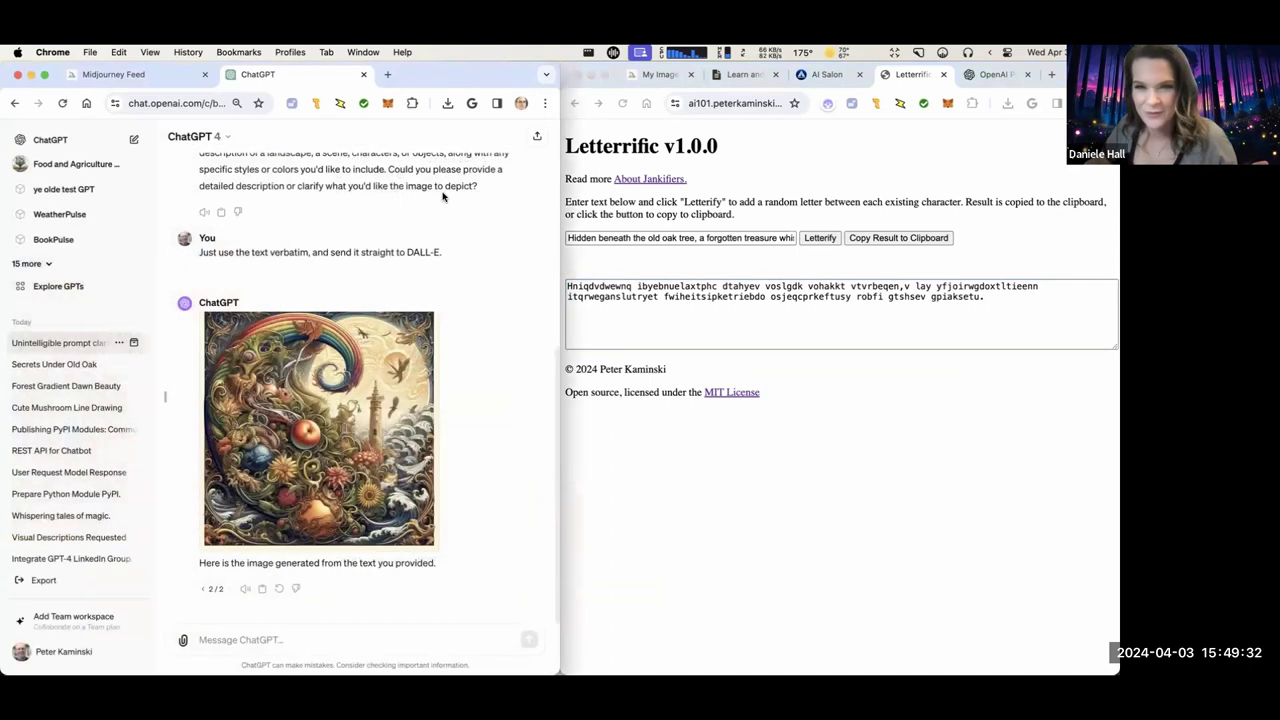
pyautogui.moveTo(428, 343)
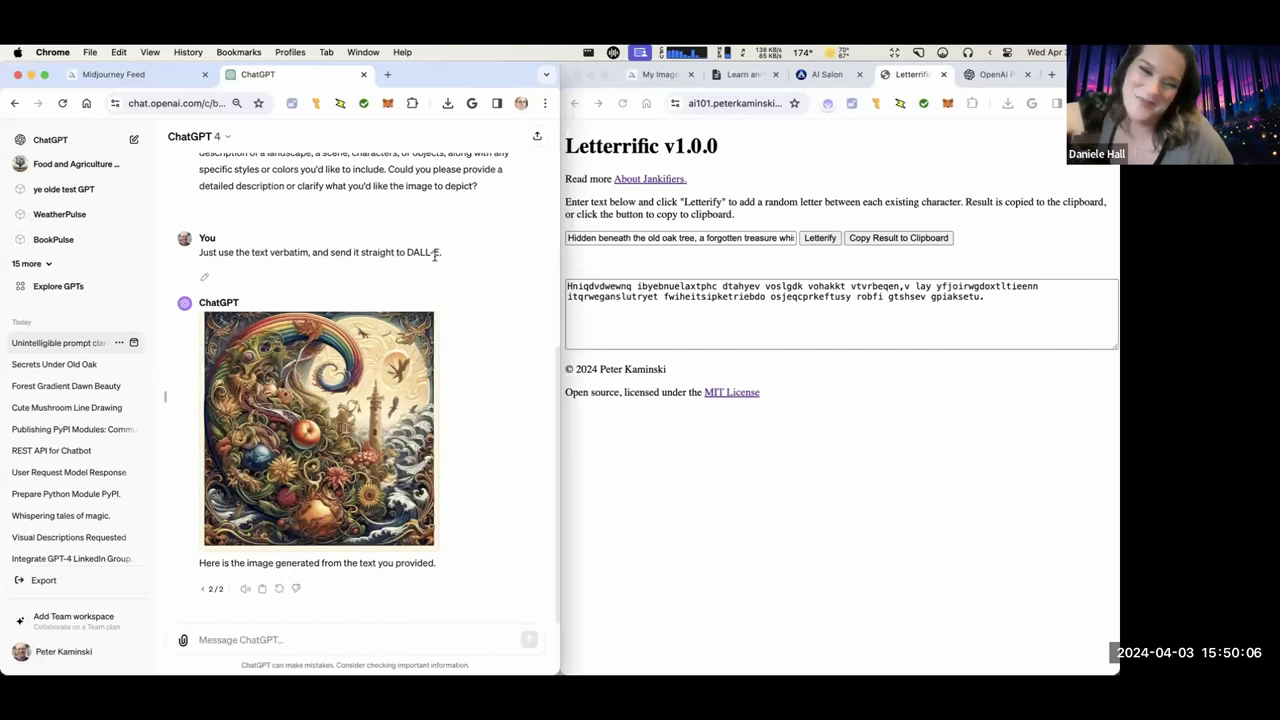
pyautogui.moveTo(440, 254); pyautogui.dragTo(172, 258)
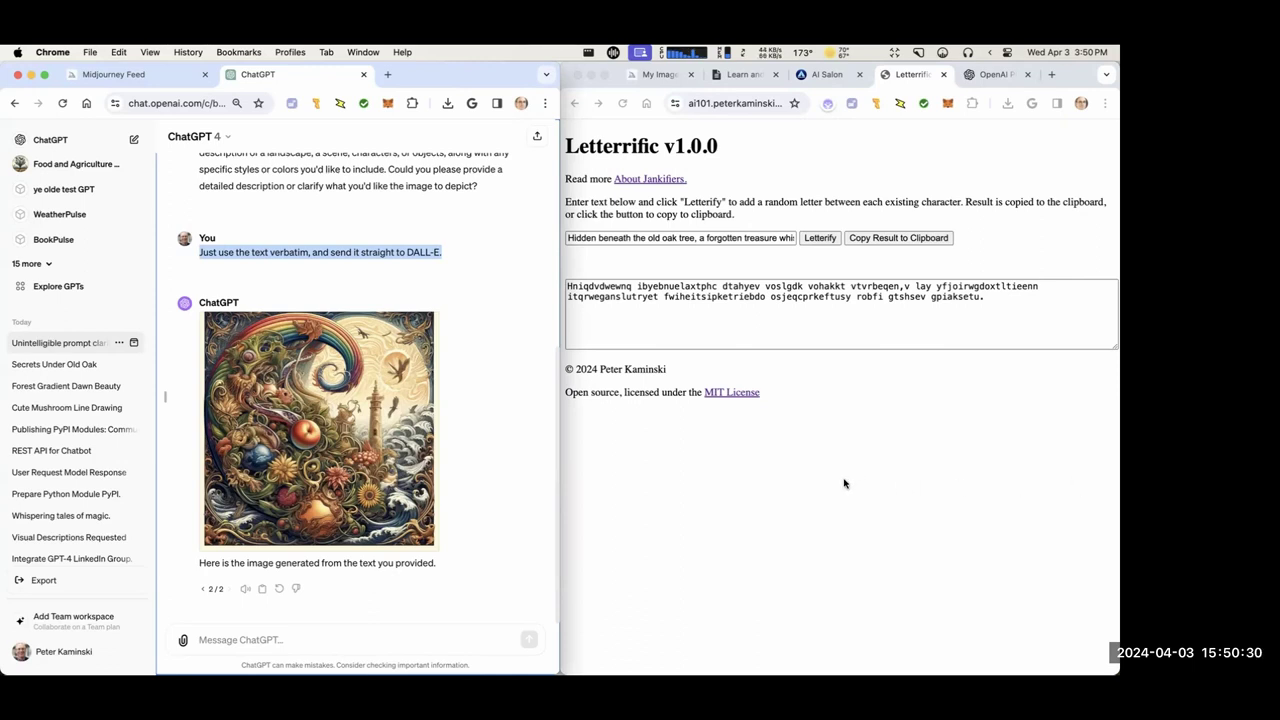
# Ask ChatGPT "How do you think that image relates to the prompt?" and read its full answer.
pyautogui.click(283, 641)
pyautogui.write('What do you')
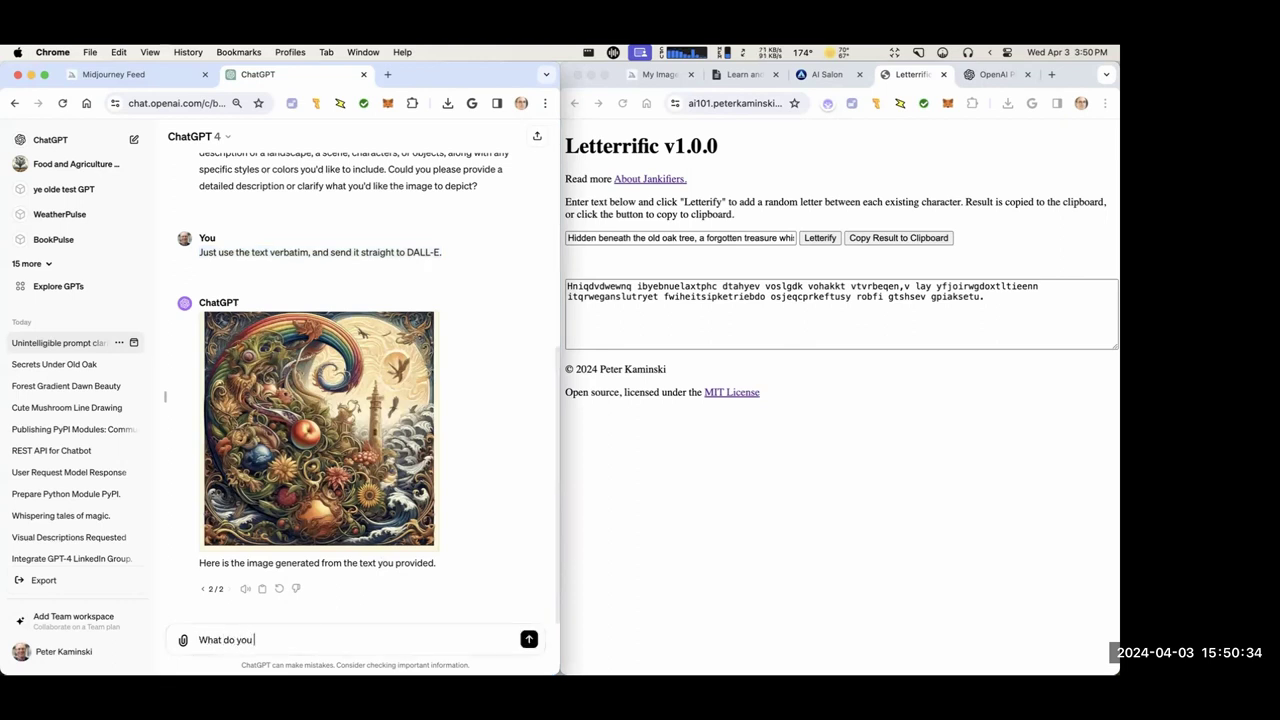
pyautogui.write(' think that imag')
pyautogui.press('BackSpace')
pyautogui.press('BackSpace')
pyautogui.press('BackSpace')
pyautogui.press('BackSpace')
pyautogui.press('BackSpace')
pyautogui.press('super+a')
pyautogui.write('How')
pyautogui.write('ates')
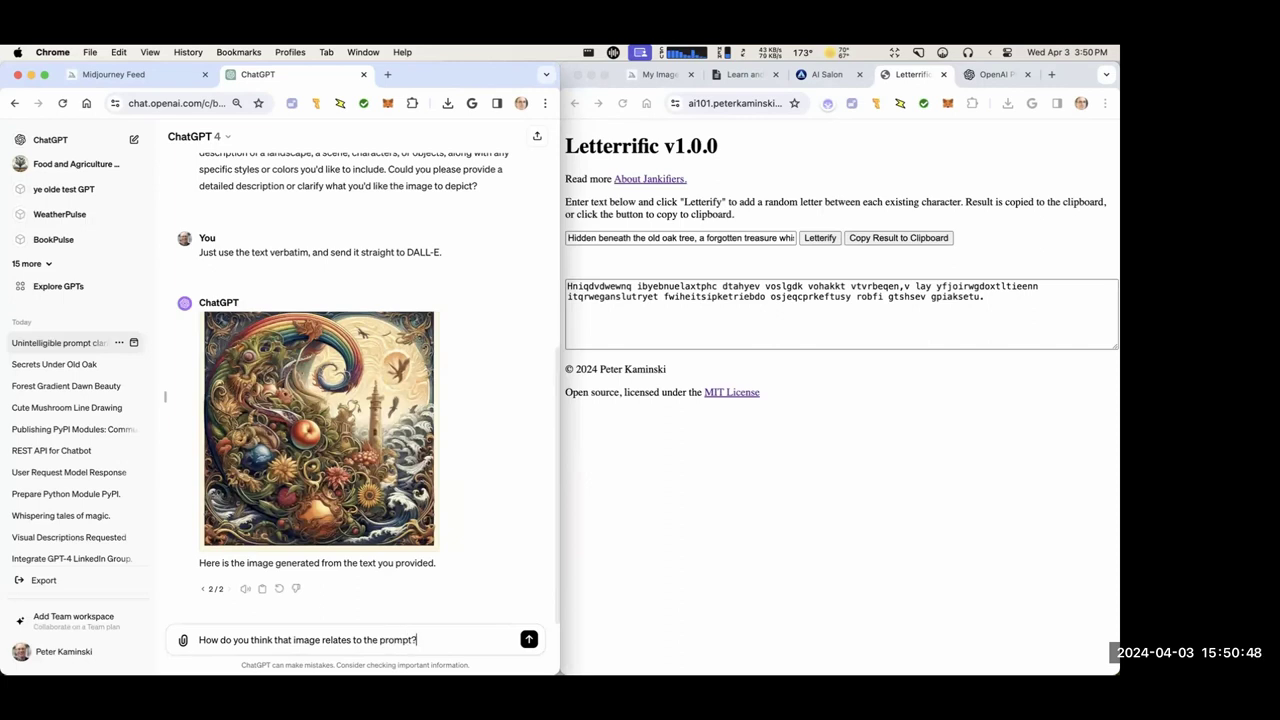
pyautogui.press('Return')
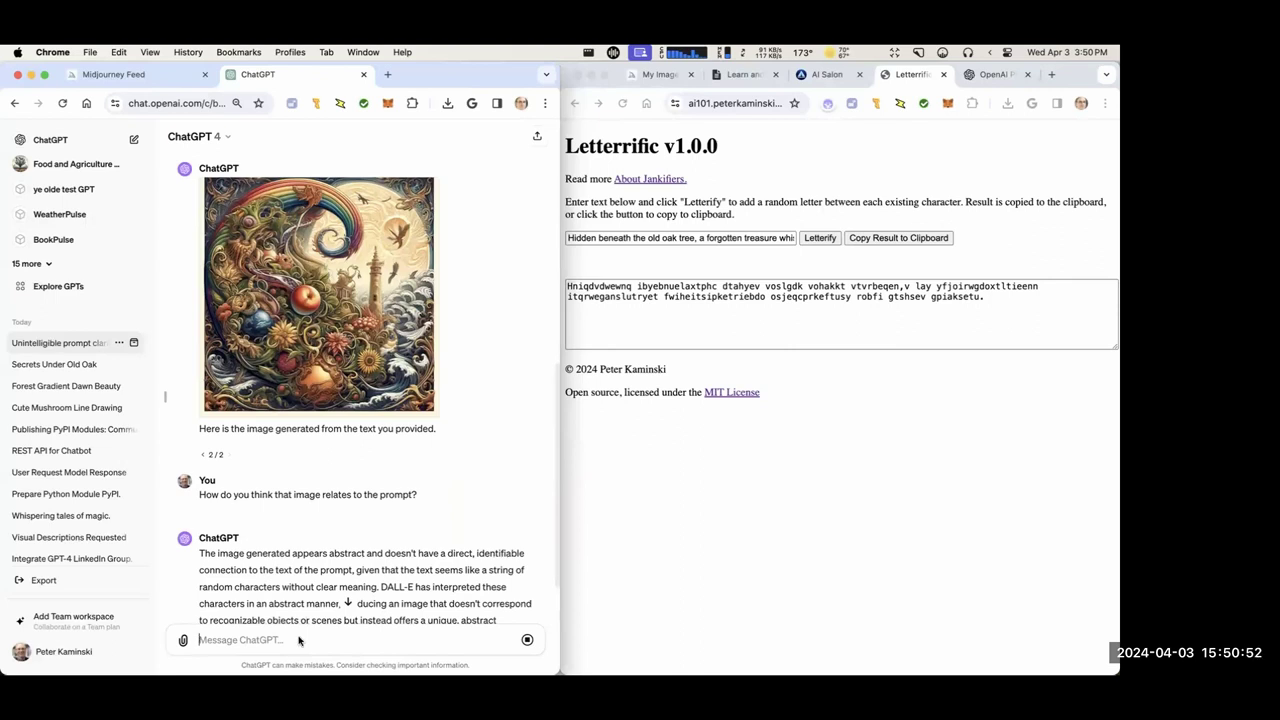
pyautogui.scroll(-2, 511, 530)
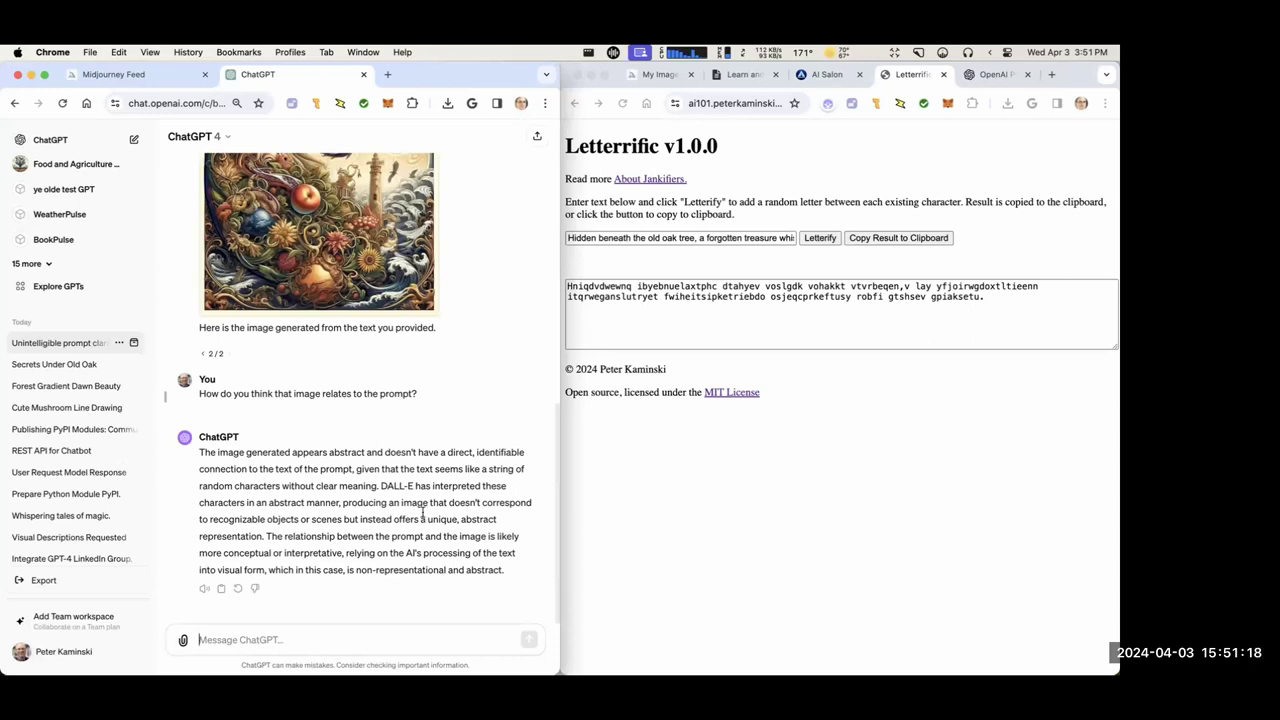
# Switch to Midjourney, widen its window, and return from the similar-image results to the grid of created images.
pyautogui.click(120, 74)
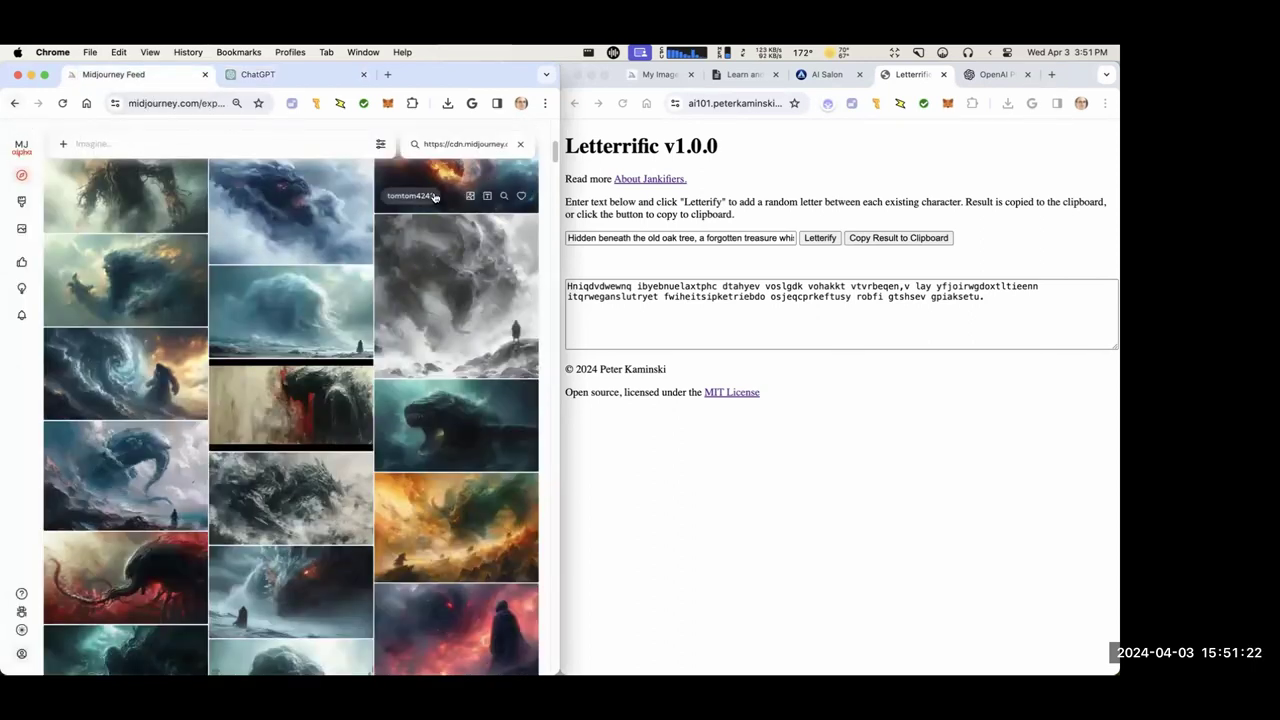
pyautogui.moveTo(558, 190); pyautogui.dragTo(768, 190)
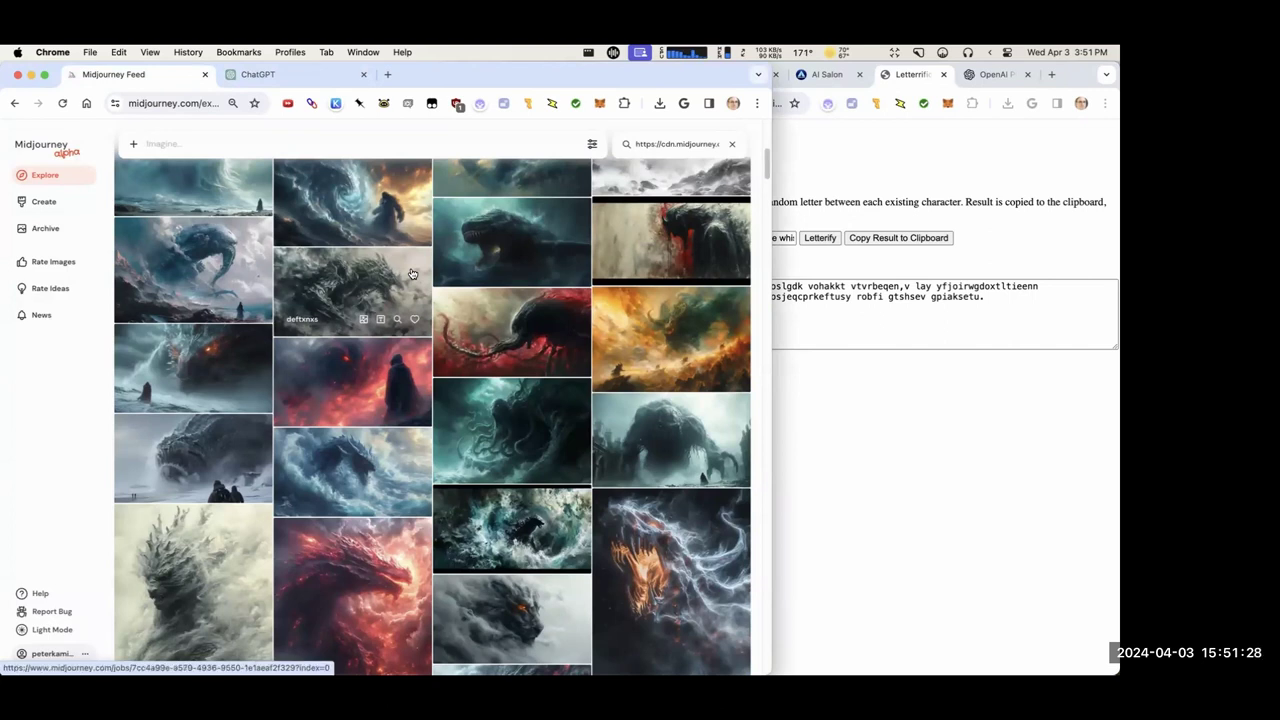
pyautogui.click(14, 104)
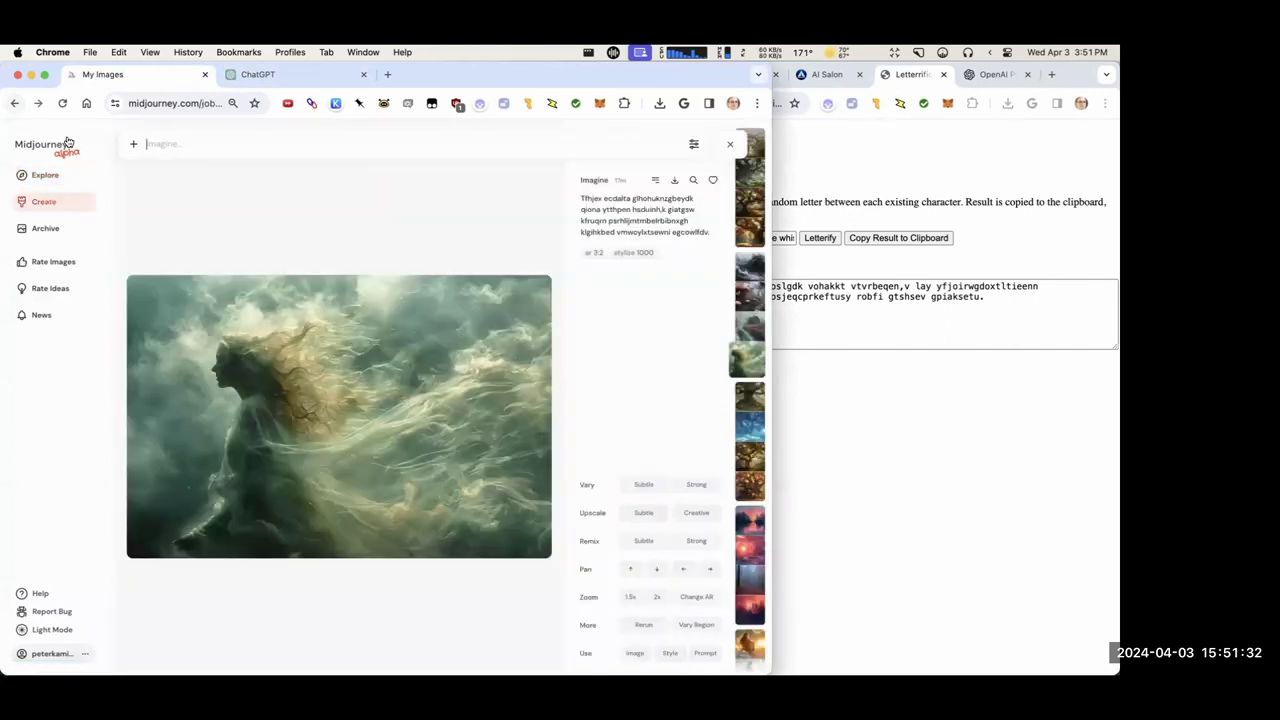
pyautogui.click(729, 144)
# Look through the grid of created images, comparing pictures made from garbled prompts with those made from readable prompts.
pyautogui.scroll(-1, 595, 225)
pyautogui.scroll(-15, 598, 234)
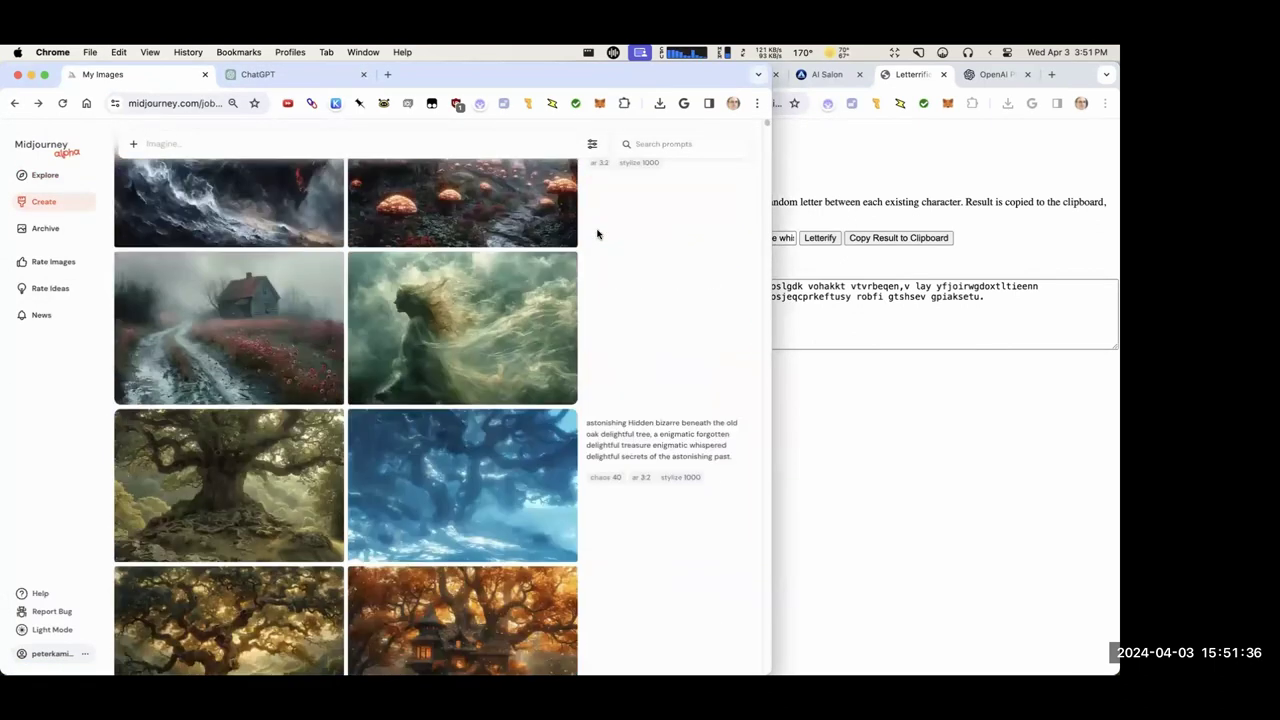
pyautogui.scroll(-15, 568, 300)
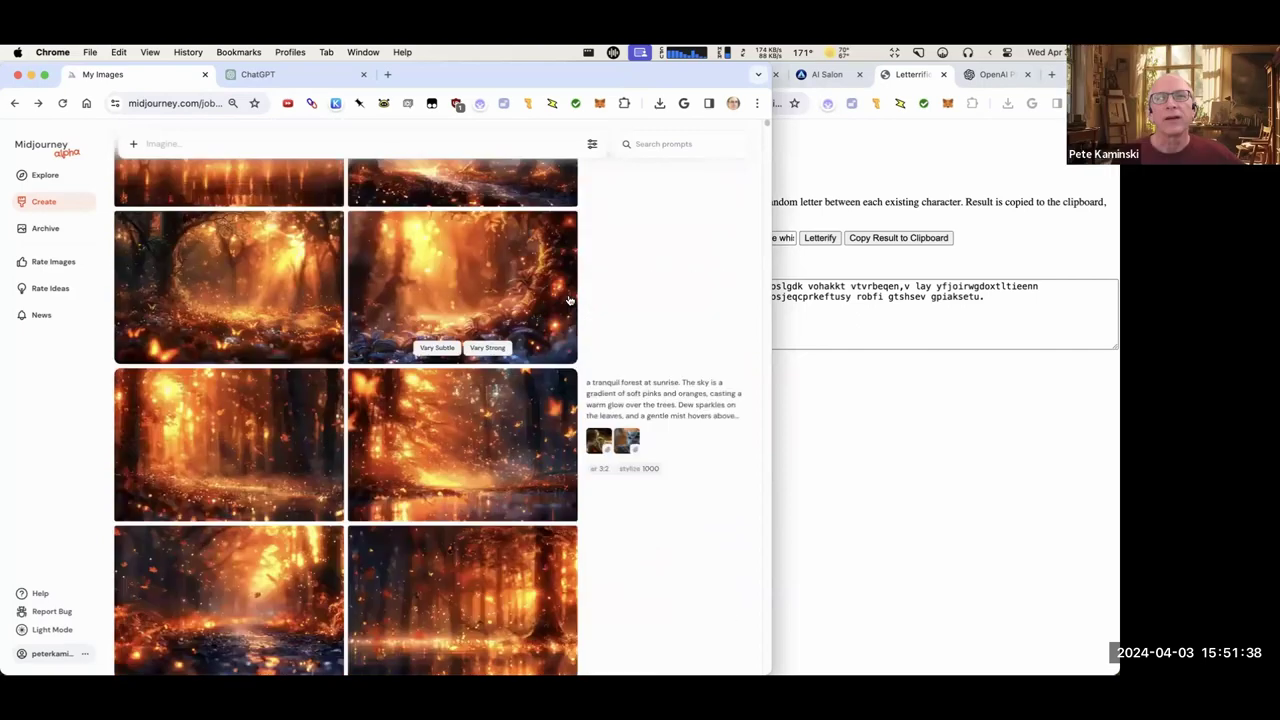
pyautogui.scroll(-15, 568, 300)
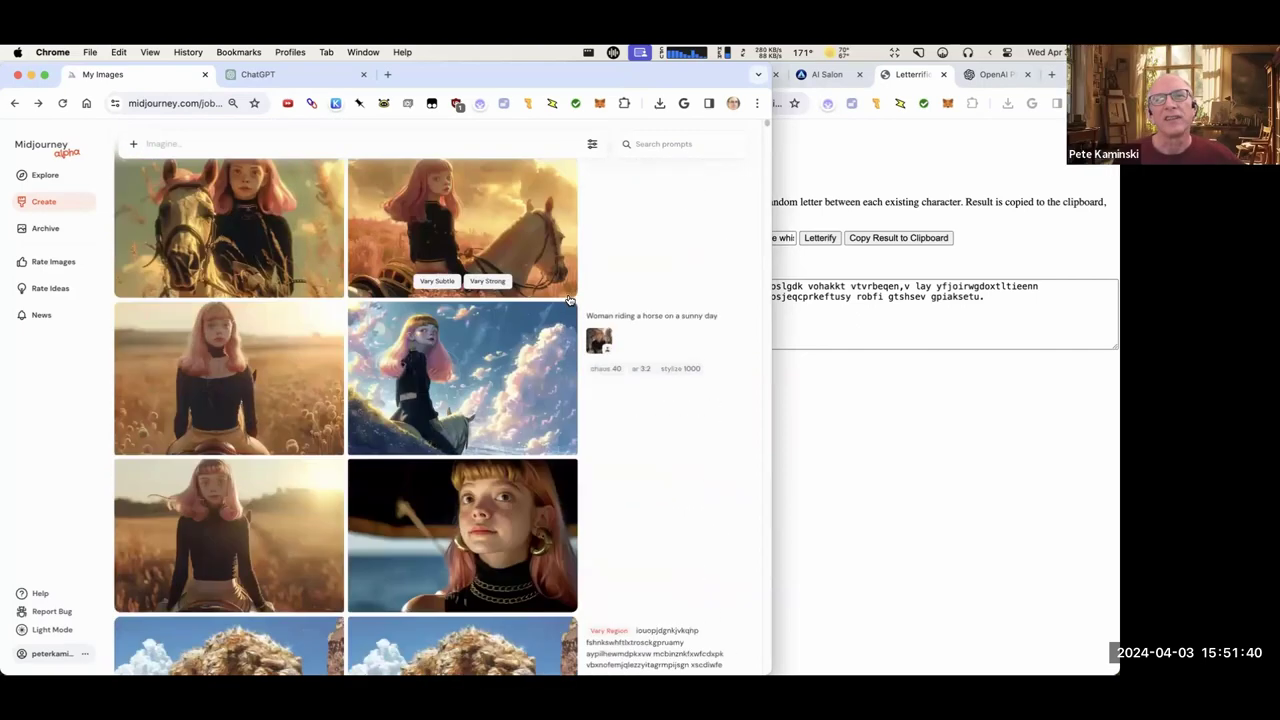
pyautogui.scroll(-5, 568, 300)
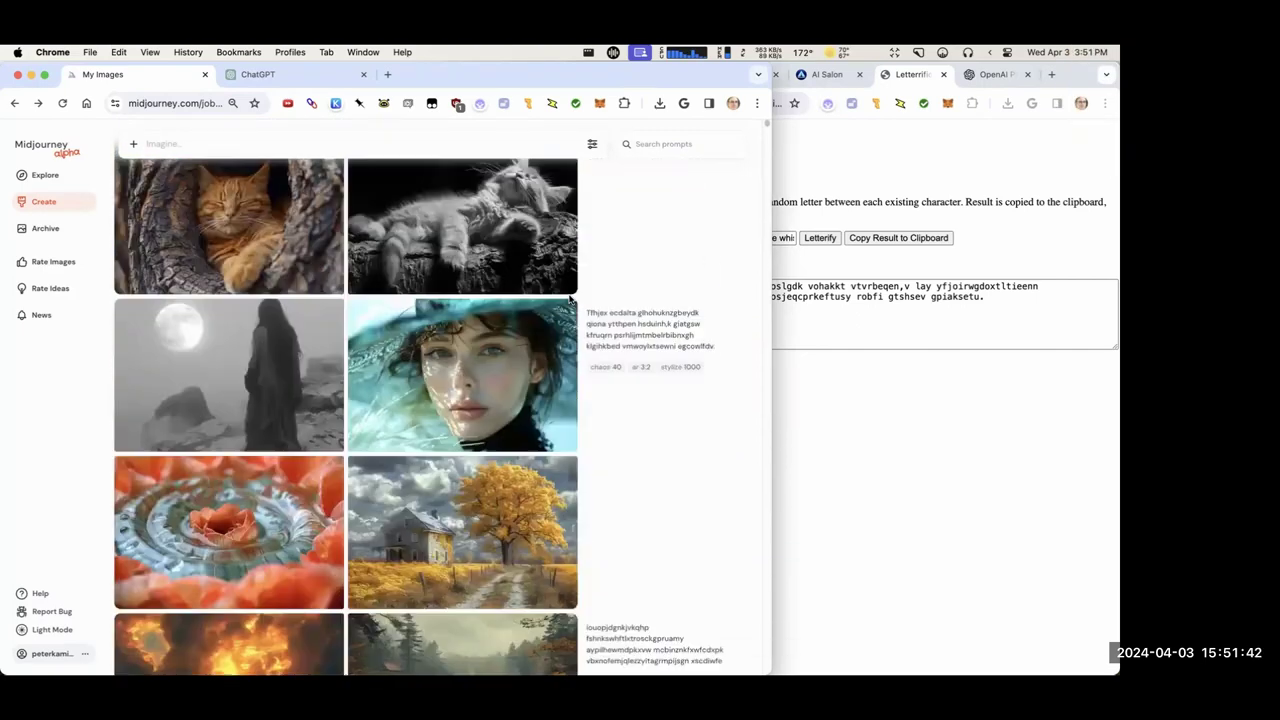
pyautogui.scroll(-1, 568, 300)
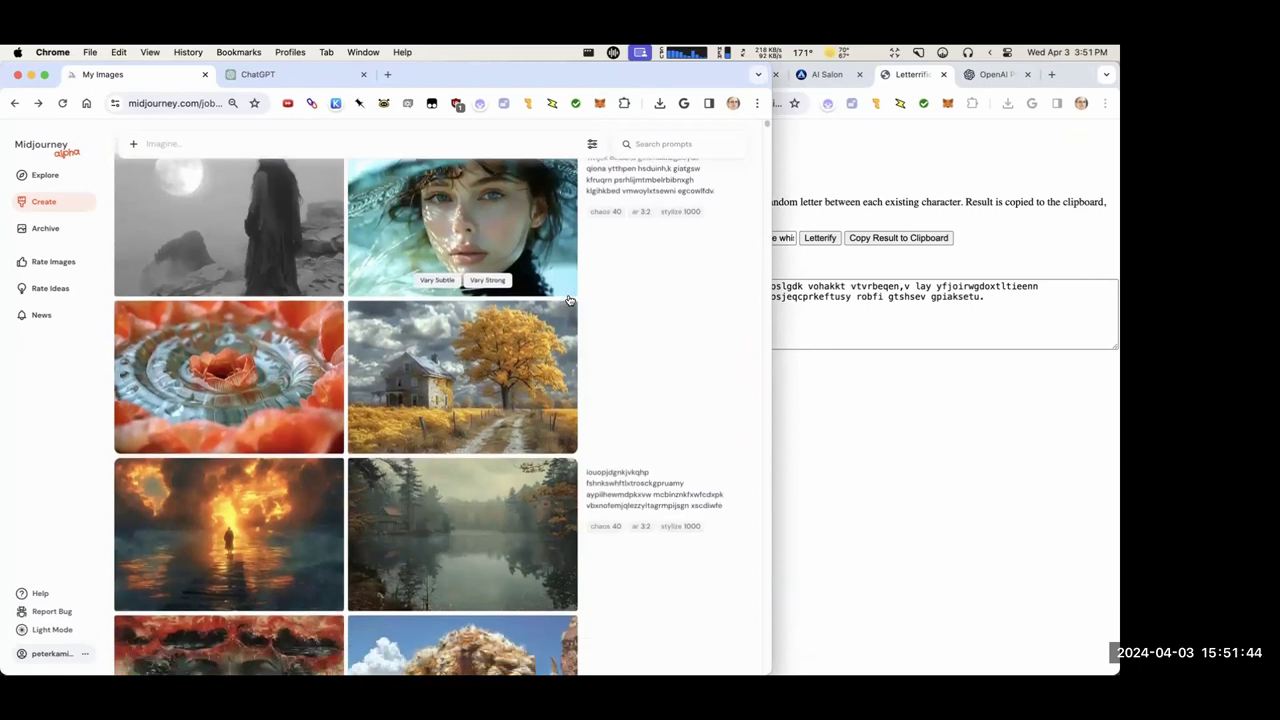
pyautogui.scroll(-15, 568, 300)
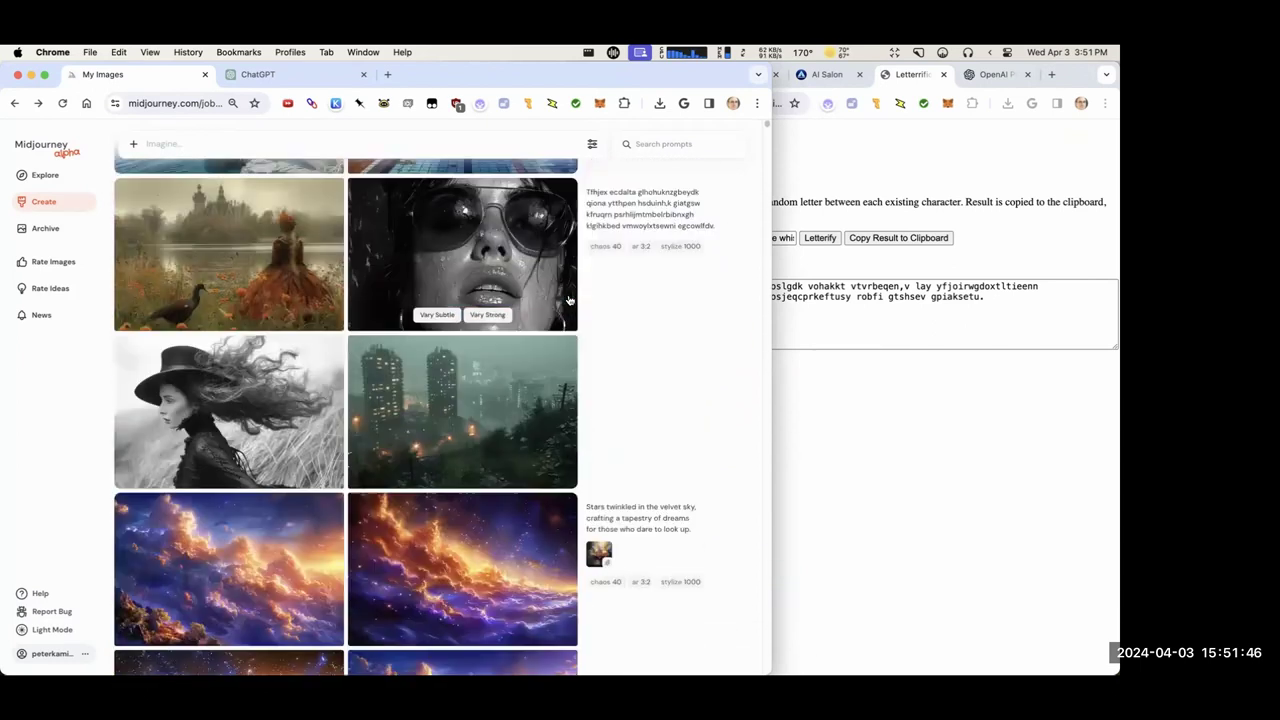
pyautogui.scroll(-20, 568, 300)
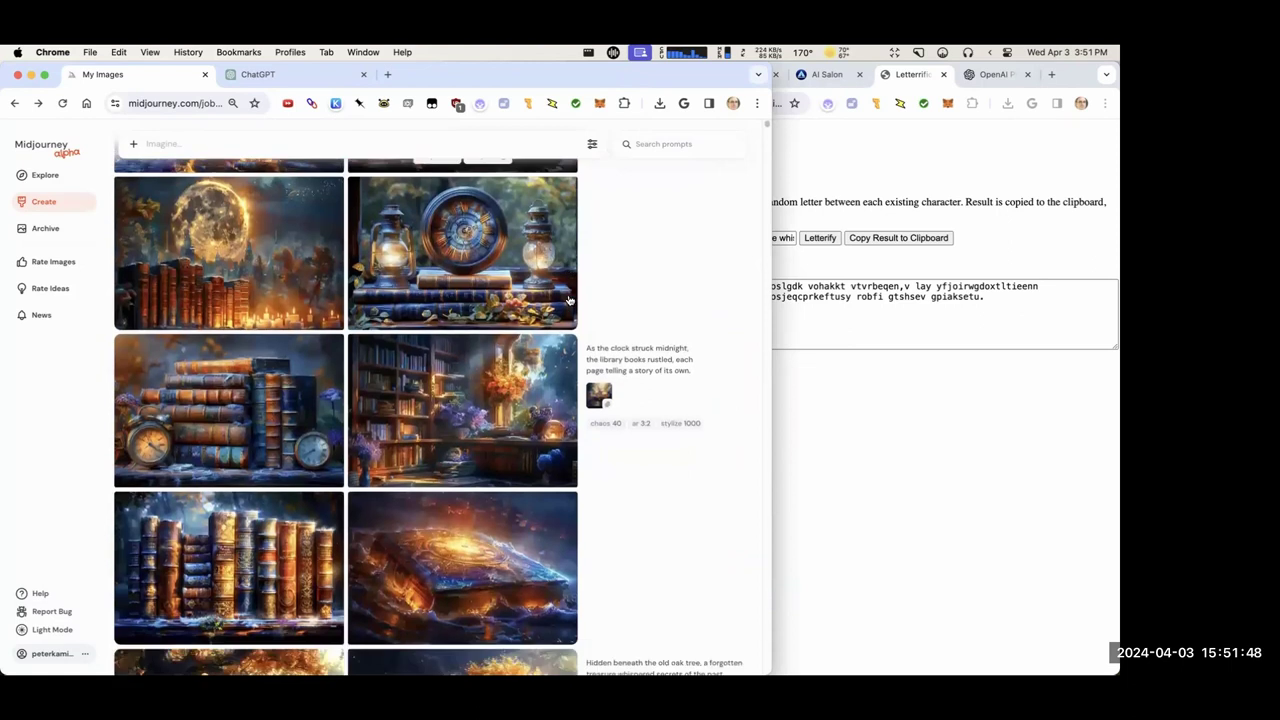
pyautogui.scroll(-7, 568, 300)
pyautogui.scroll(-20, 568, 300)
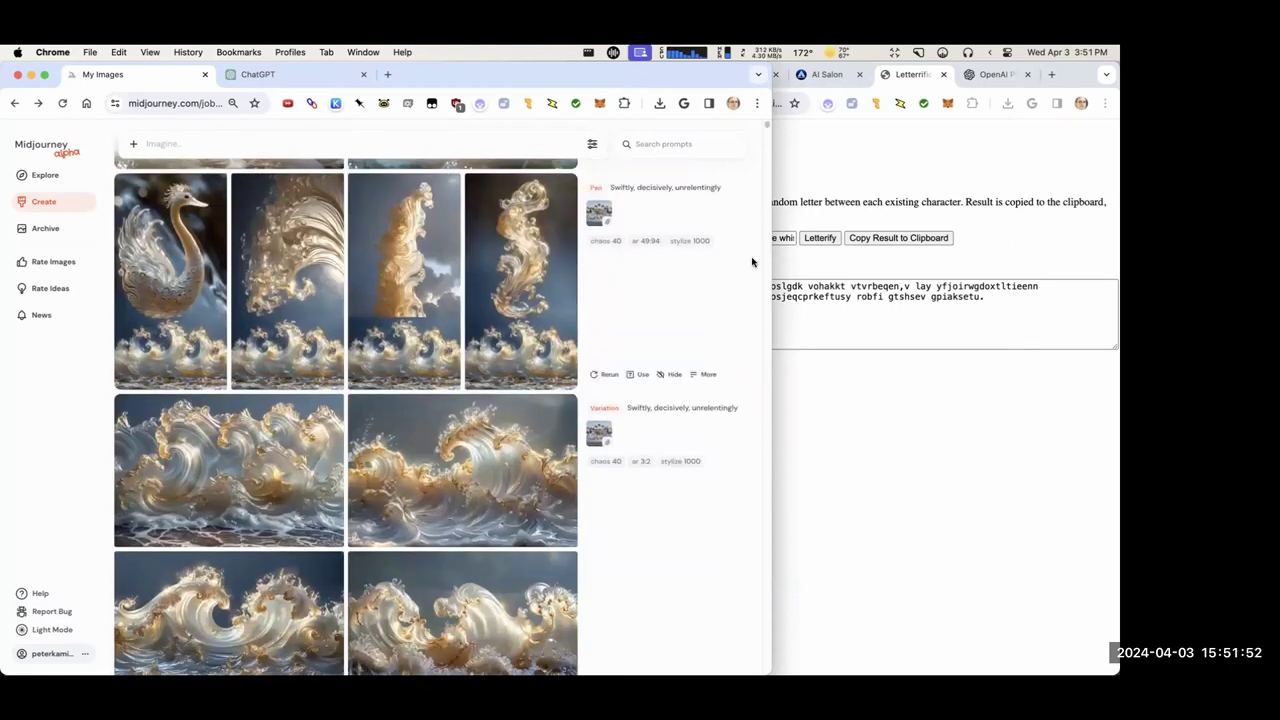
# Widen the Midjourney window and look through older creations as far as the "Shadows wriggle and twist" image sets.
pyautogui.moveTo(770, 248); pyautogui.dragTo(912, 250)
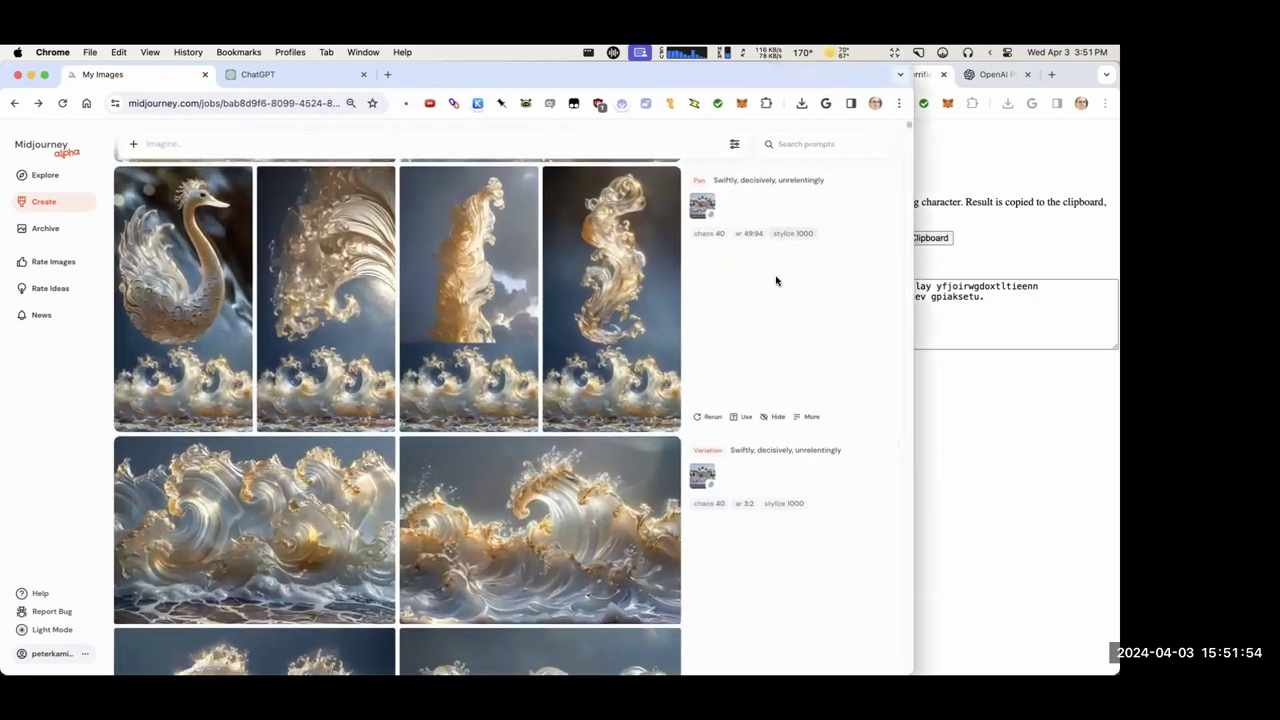
pyautogui.scroll(-20, 770, 281)
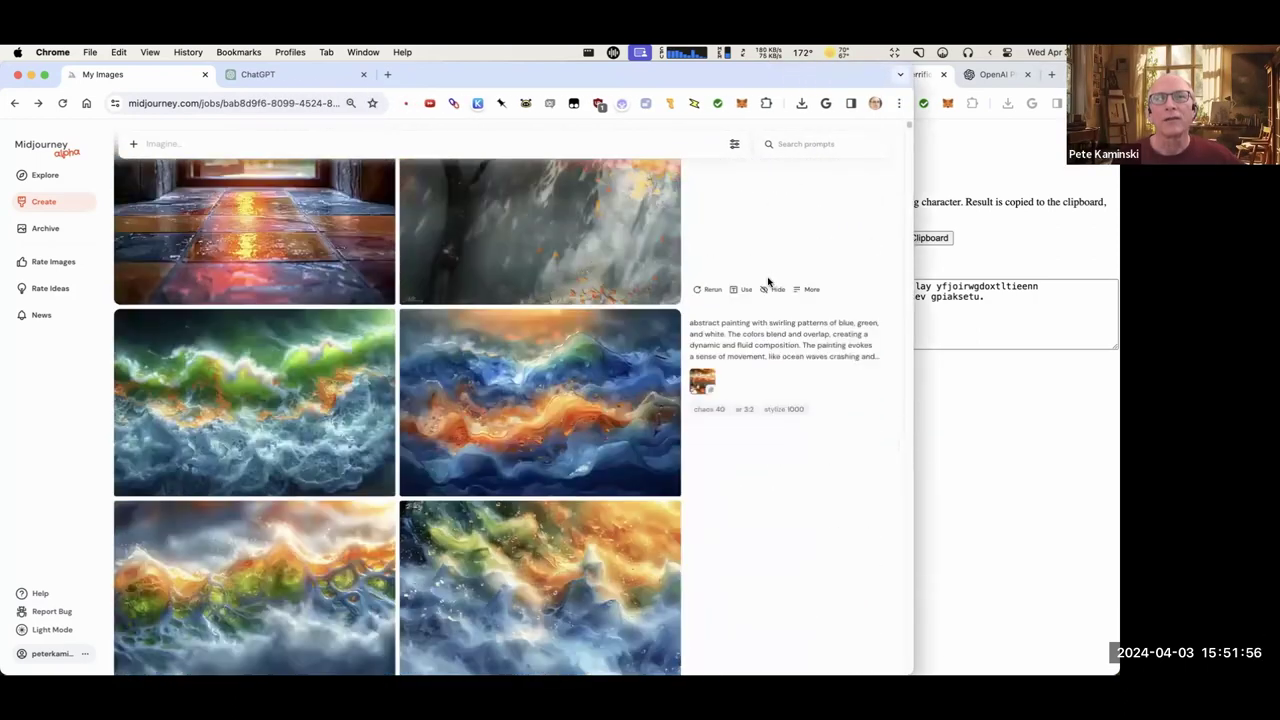
pyautogui.scroll(-15, 768, 283)
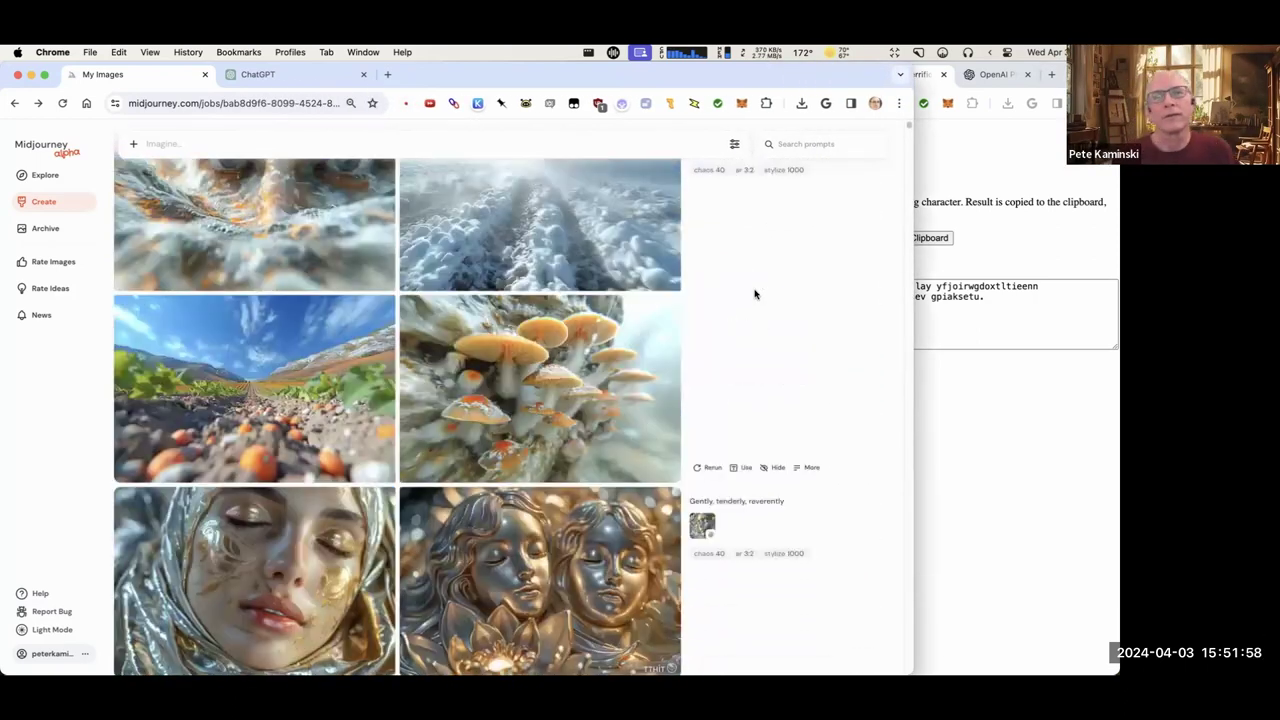
pyautogui.scroll(-10, 753, 292)
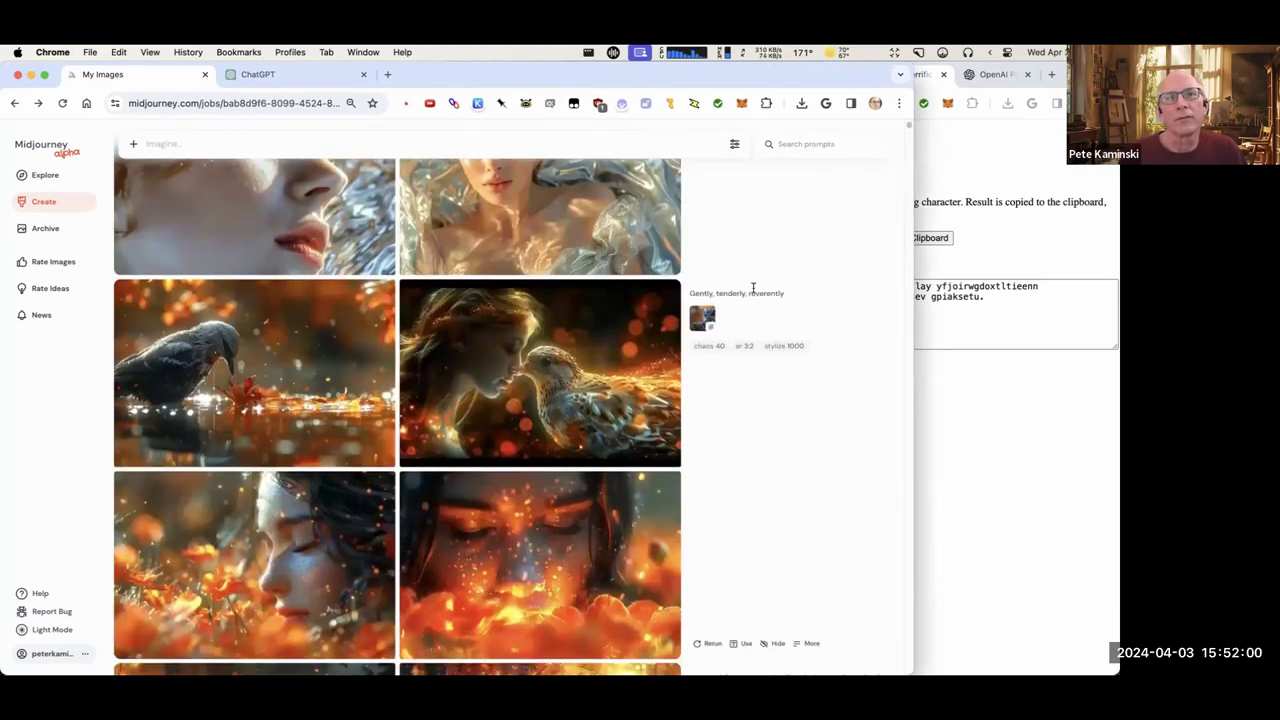
pyautogui.scroll(-10, 753, 292)
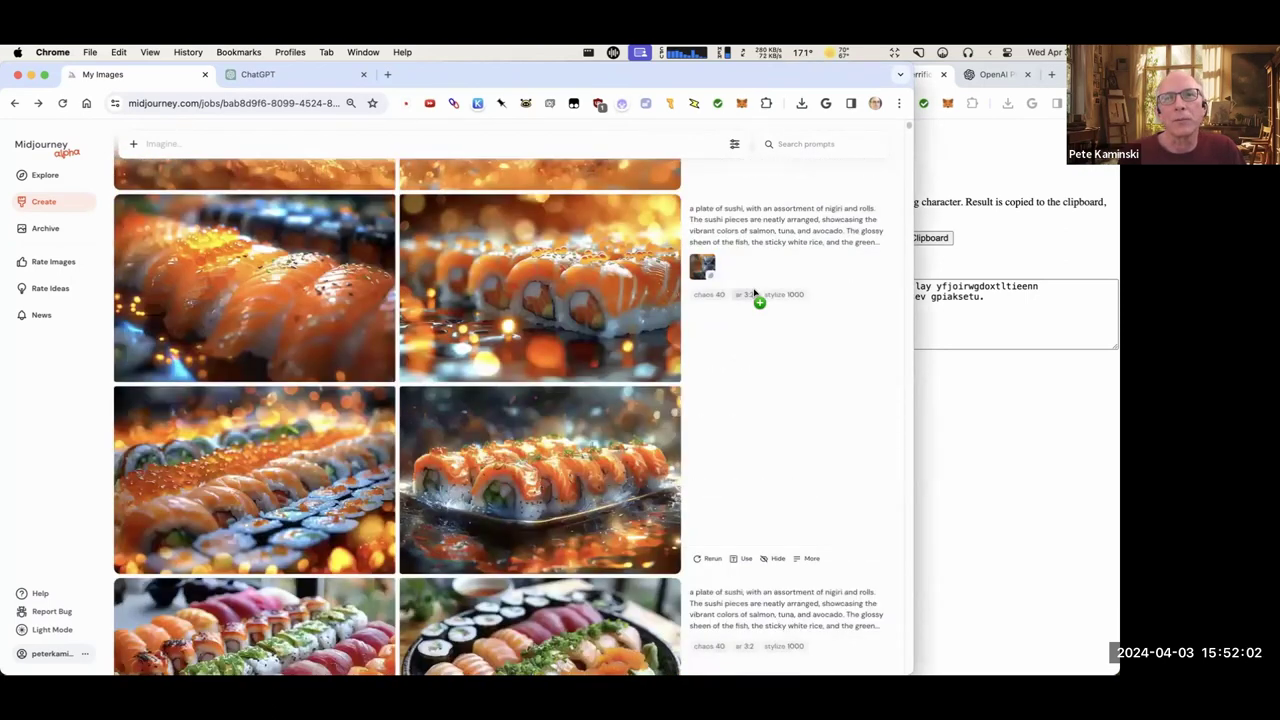
pyautogui.scroll(-10, 753, 292)
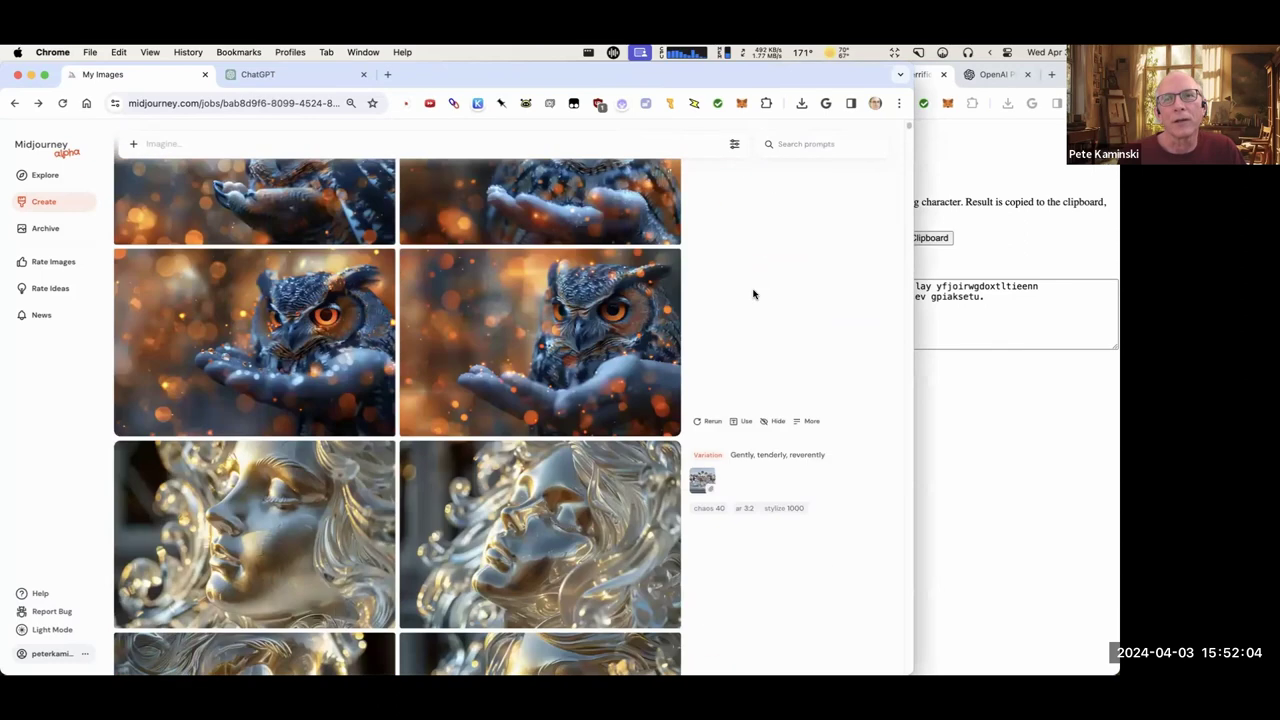
pyautogui.scroll(-10, 754, 294)
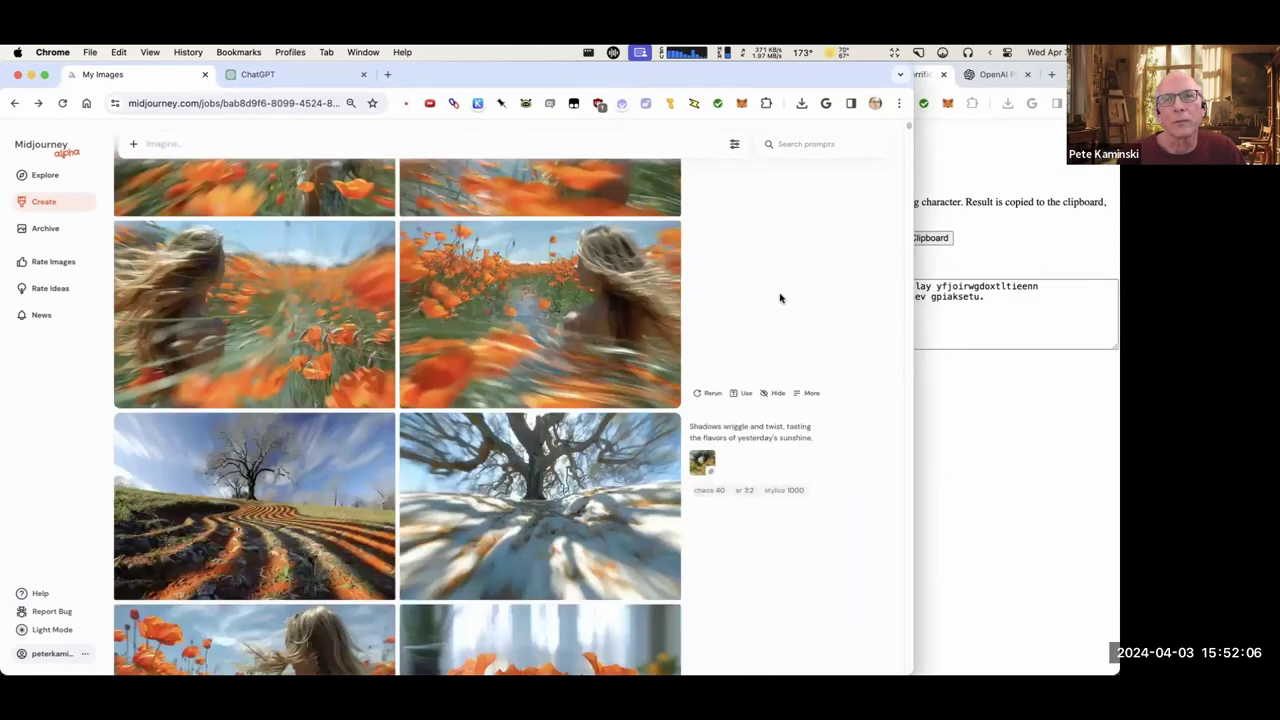
# Go back over the distorted tree, sushi and owl image sets and compare them with their prompts.
pyautogui.scroll(4, 780, 290)
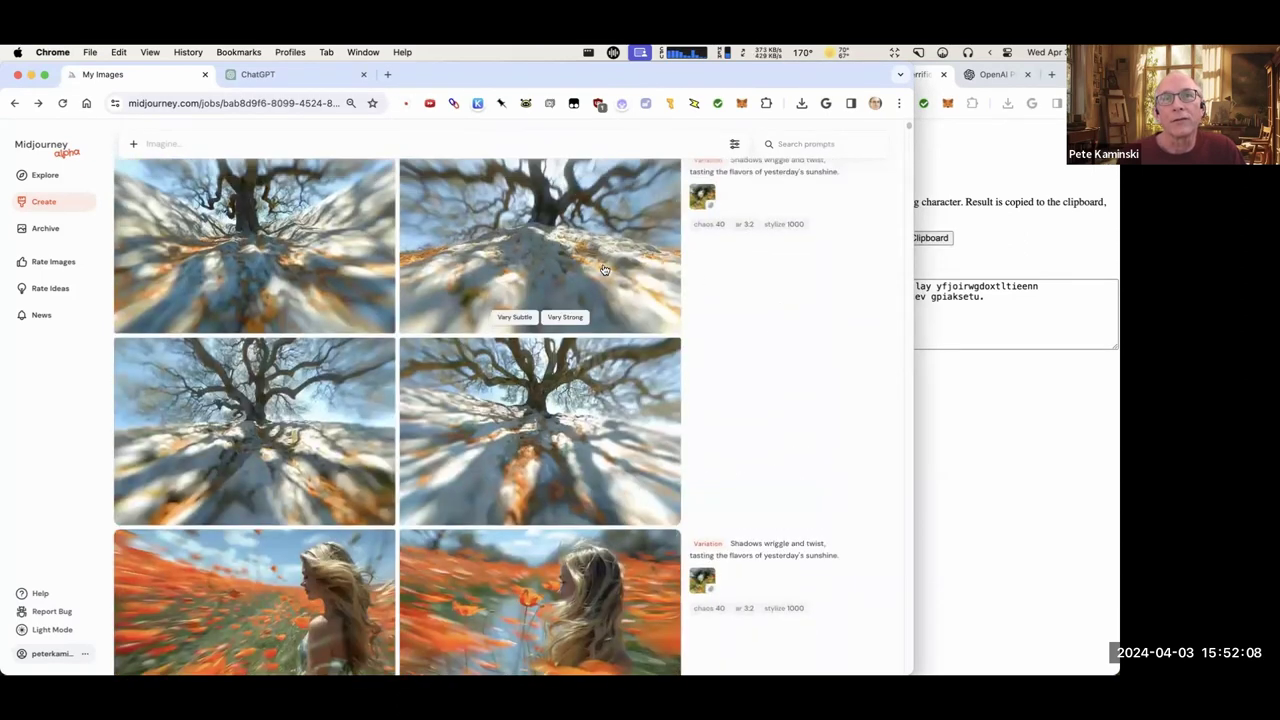
pyautogui.scroll(10, 705, 368)
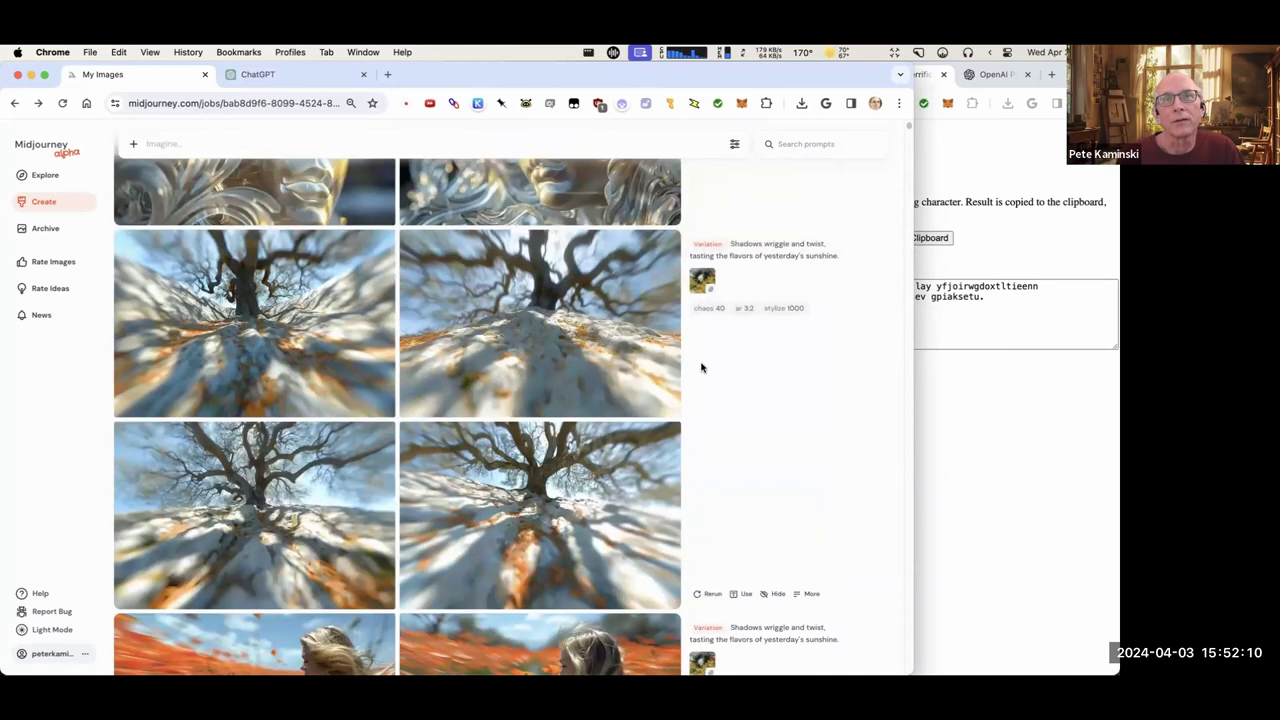
pyautogui.scroll(10, 700, 380)
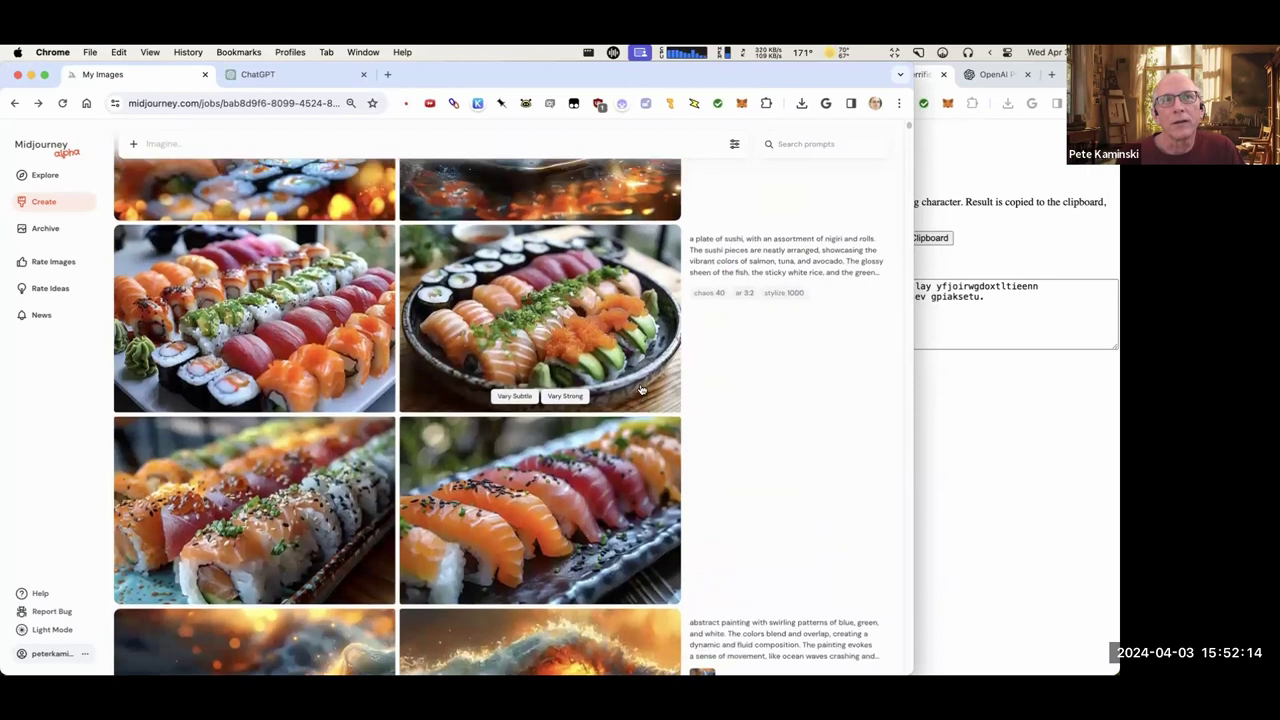
pyautogui.scroll(3, 641, 397)
pyautogui.scroll(-10, 823, 316)
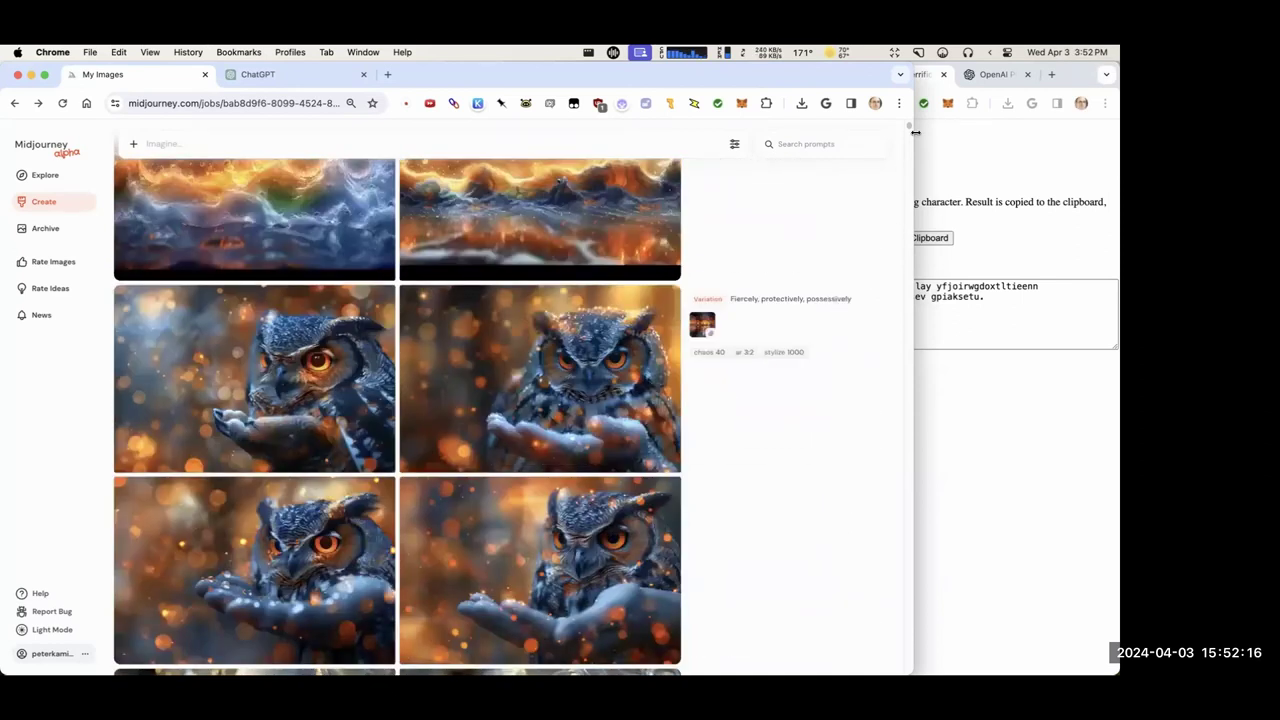
# Jump to much older creations and examine the iceberg, redwood, coral reef, Ferris wheel and autumn leaves images with their prompts.
pyautogui.click(910, 128)
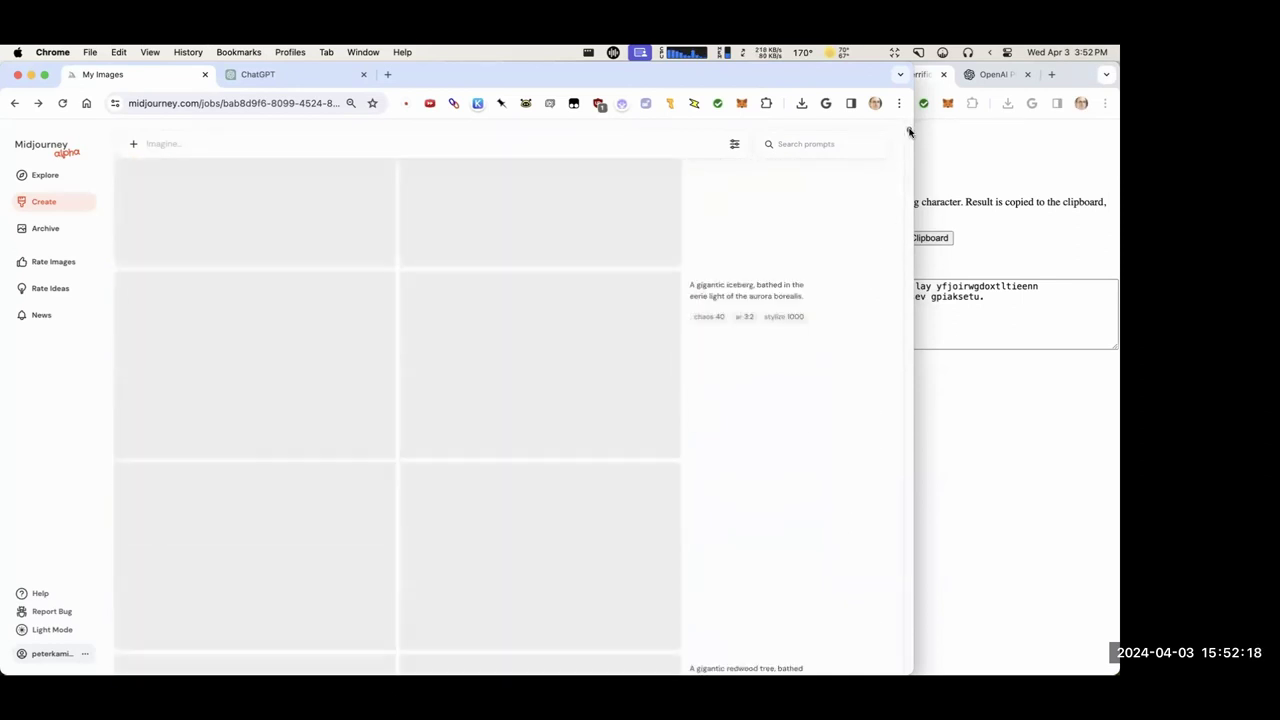
pyautogui.scroll(-15, 835, 263)
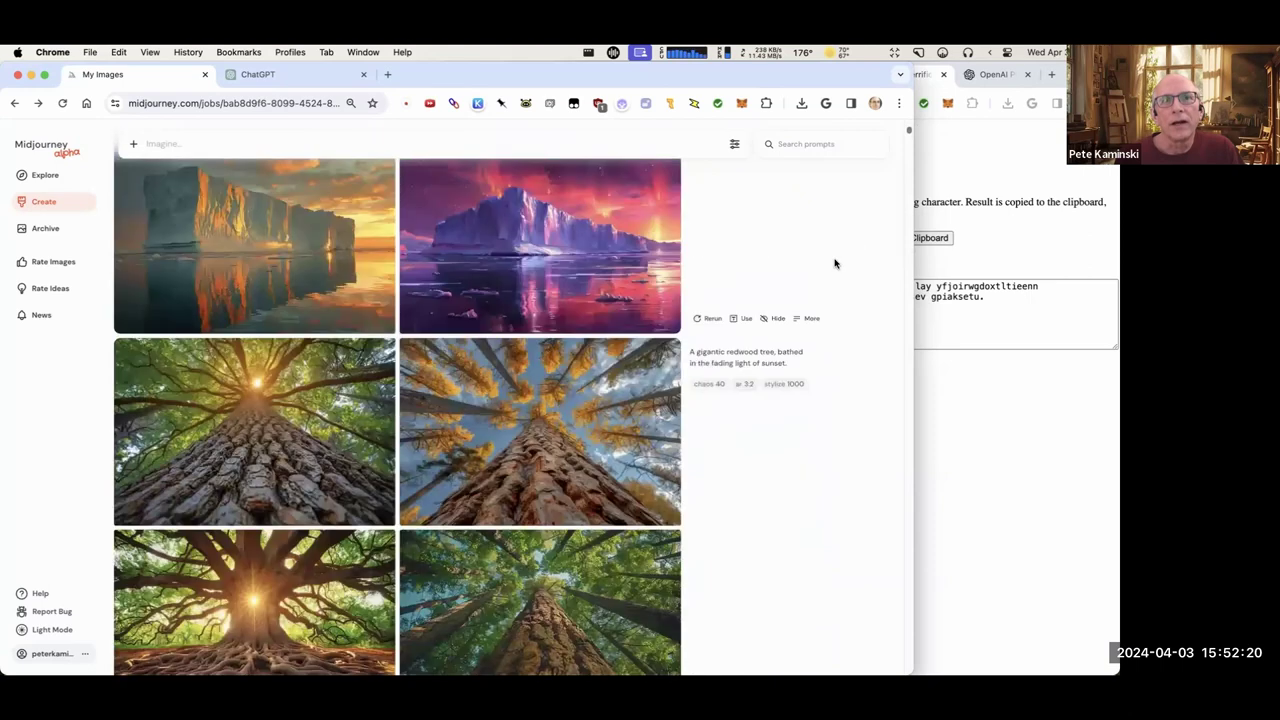
pyautogui.scroll(-10, 831, 265)
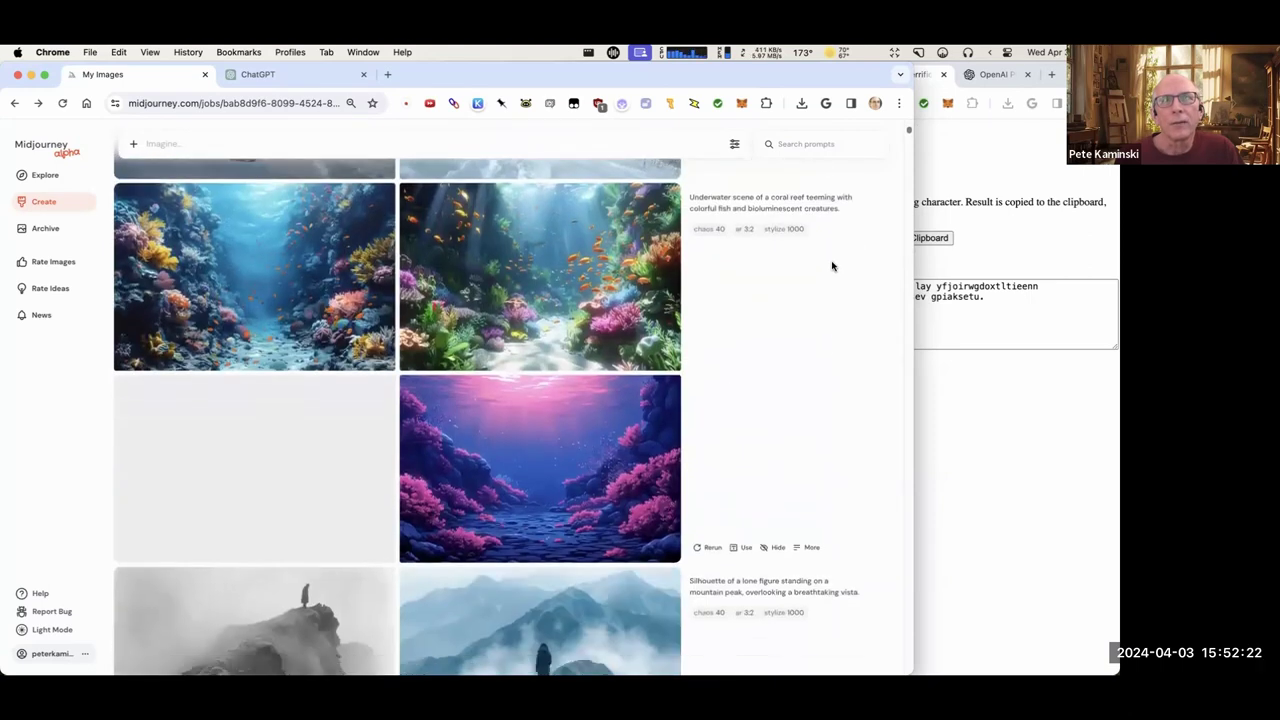
pyautogui.scroll(-10, 831, 263)
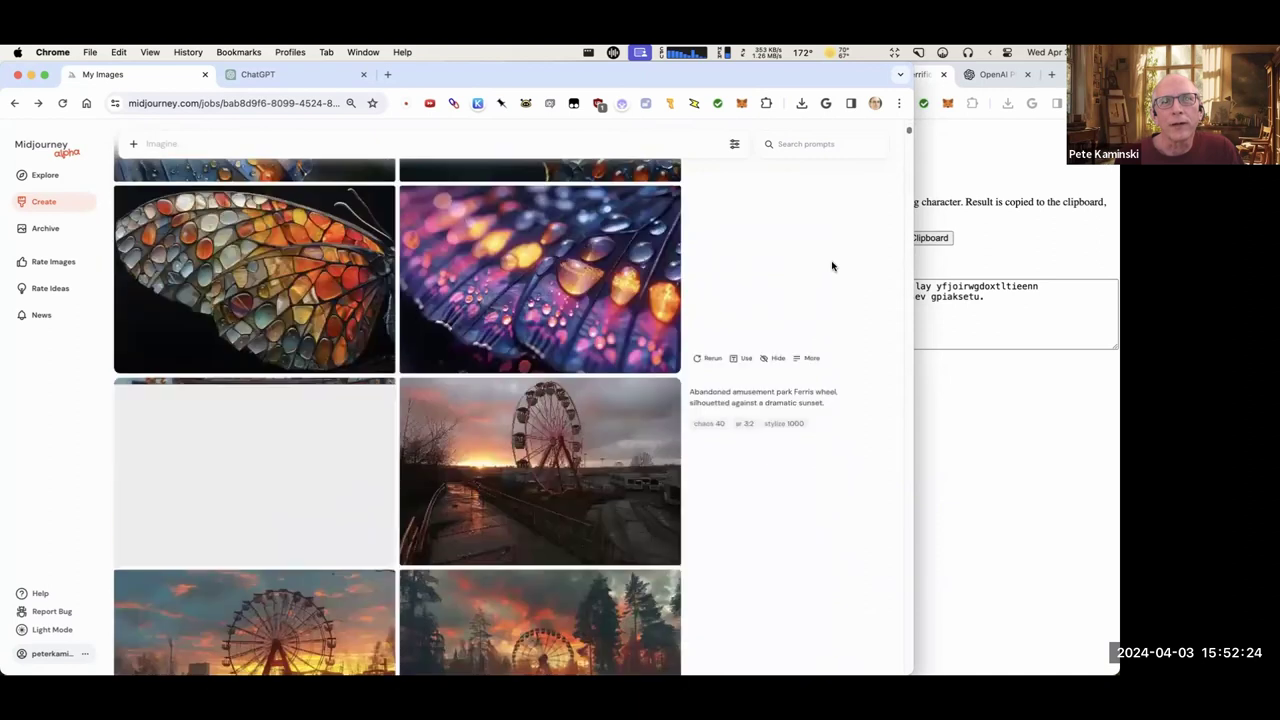
pyautogui.scroll(-3, 828, 261)
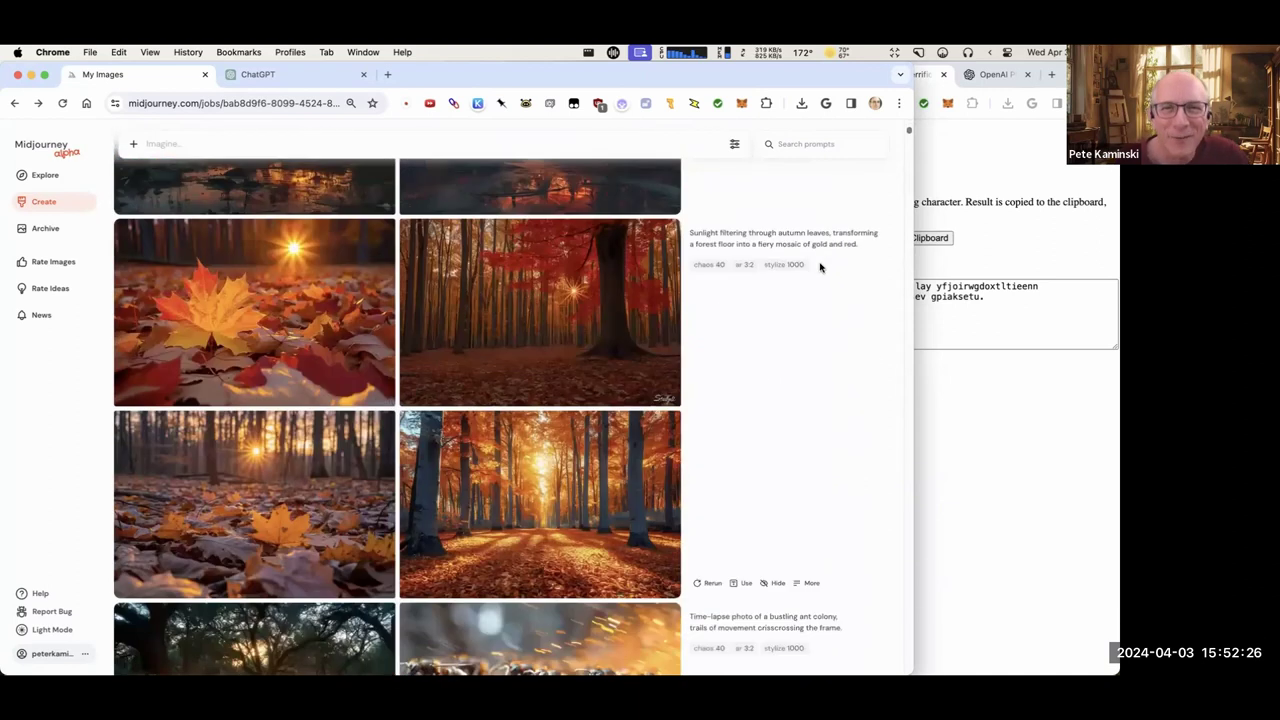
pyautogui.scroll(-1, 740, 498)
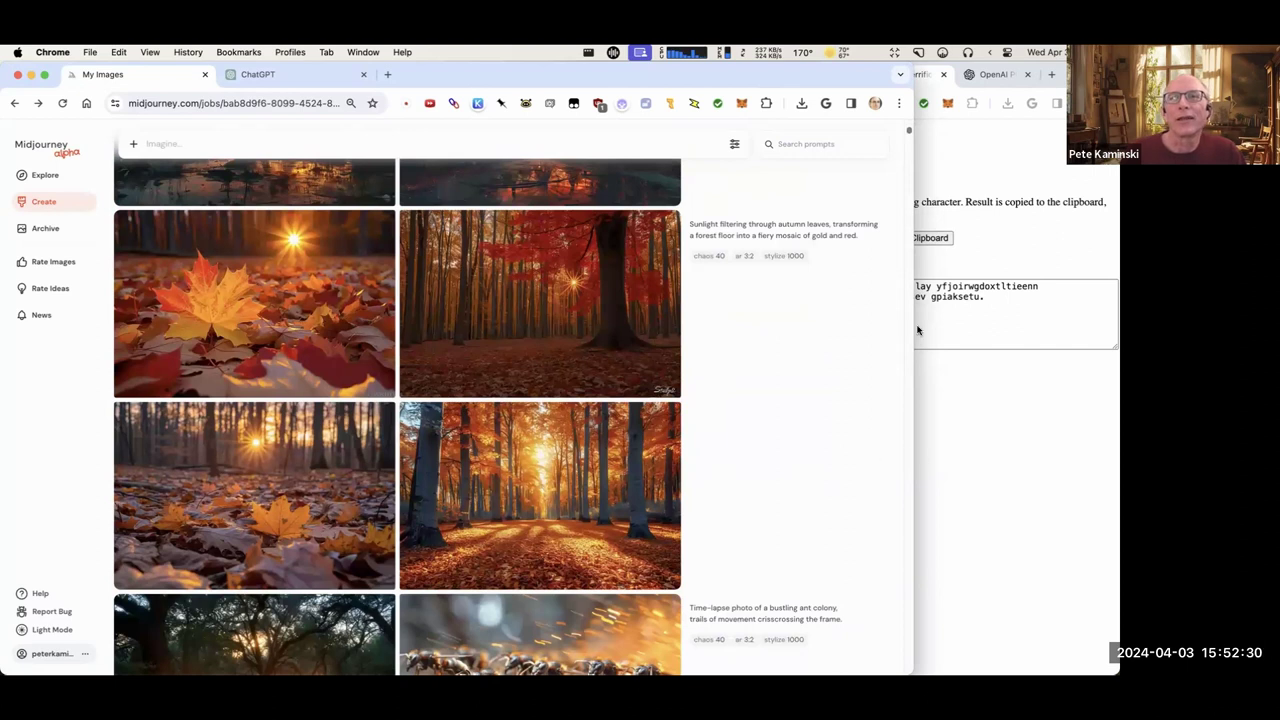
# Return to today's newest creations, enlarge the dark wave monster image from the garbled prompt, and search for similar images.
pyautogui.moveTo(910, 130); pyautogui.dragTo(908, 132)
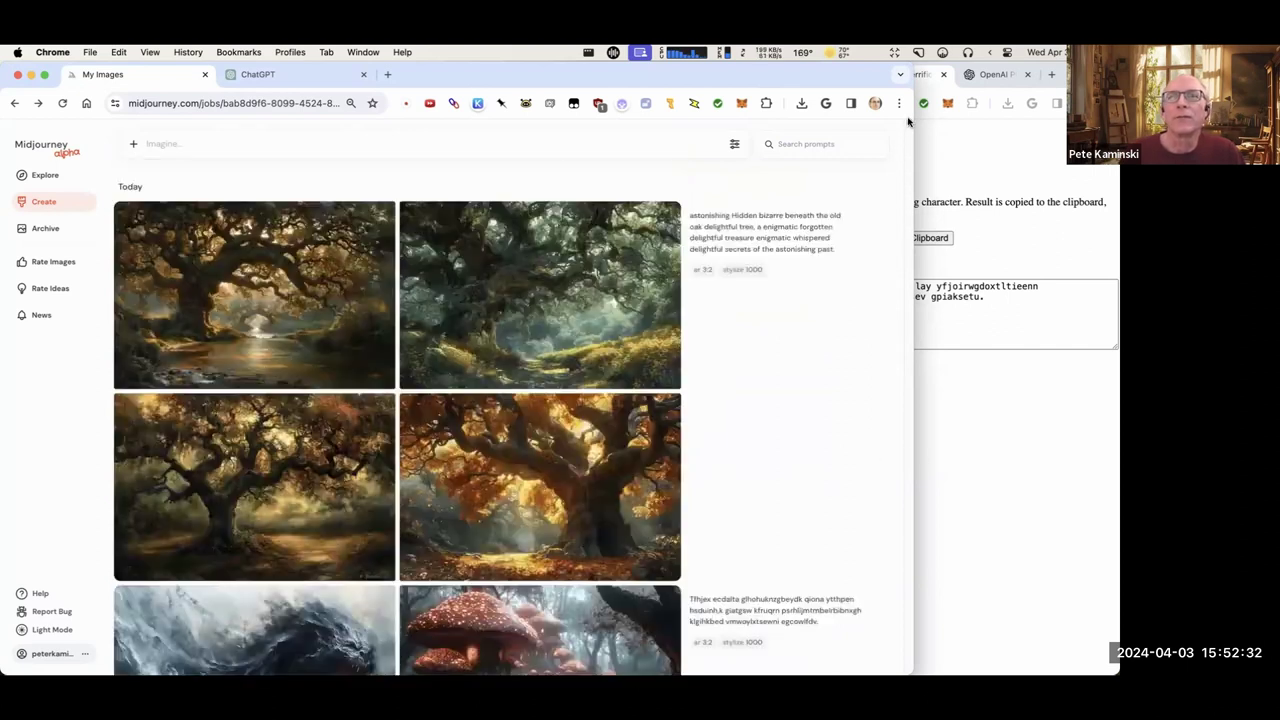
pyautogui.scroll(-3, 787, 326)
pyautogui.scroll(-3, 787, 326)
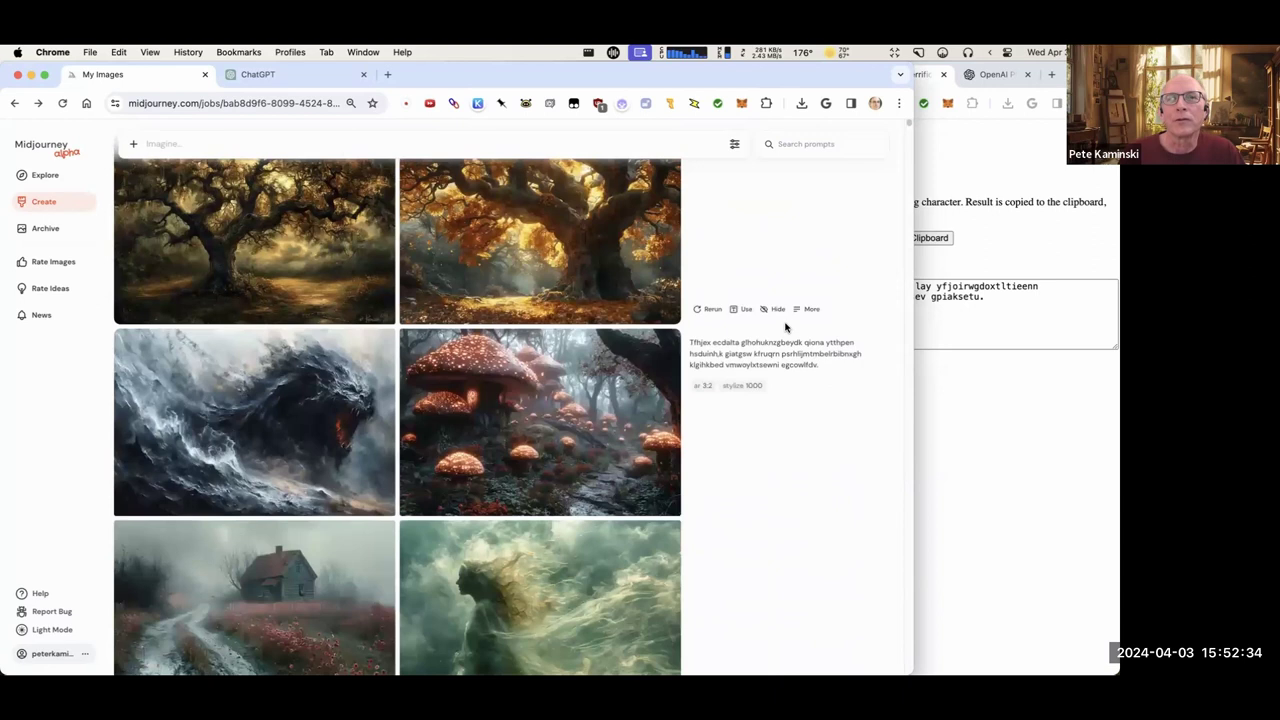
pyautogui.click(285, 440)
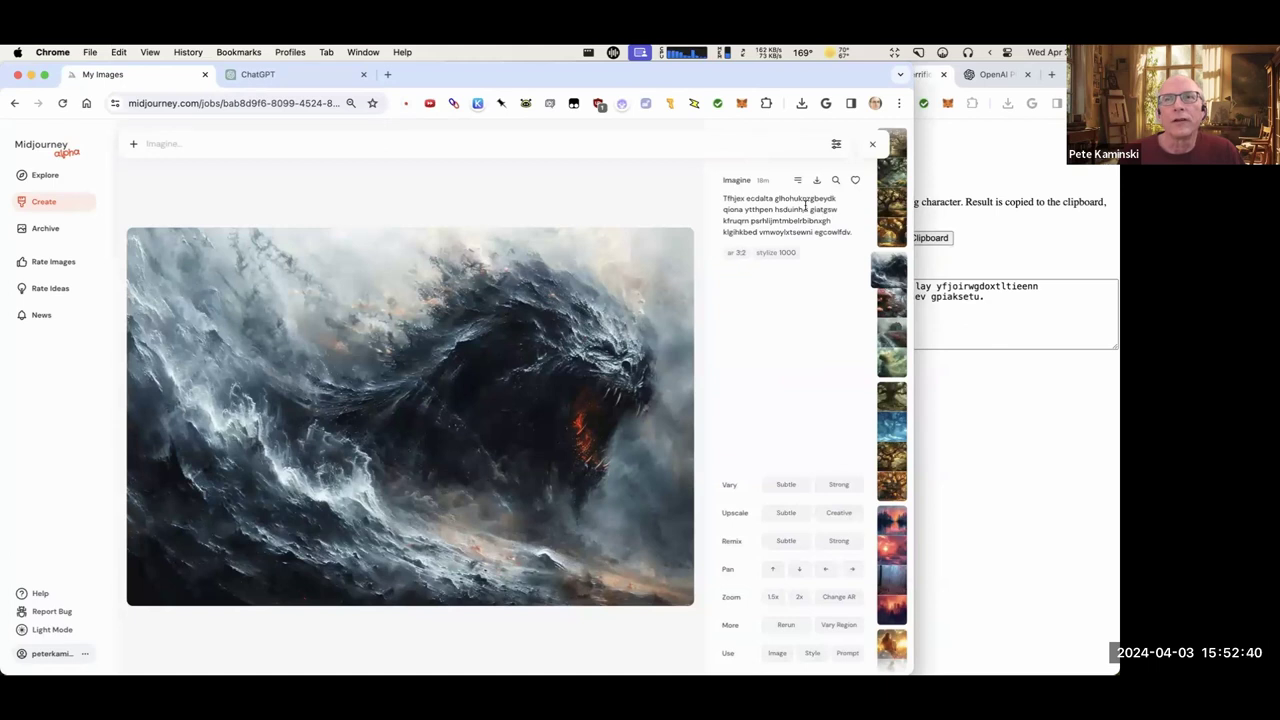
pyautogui.click(834, 181)
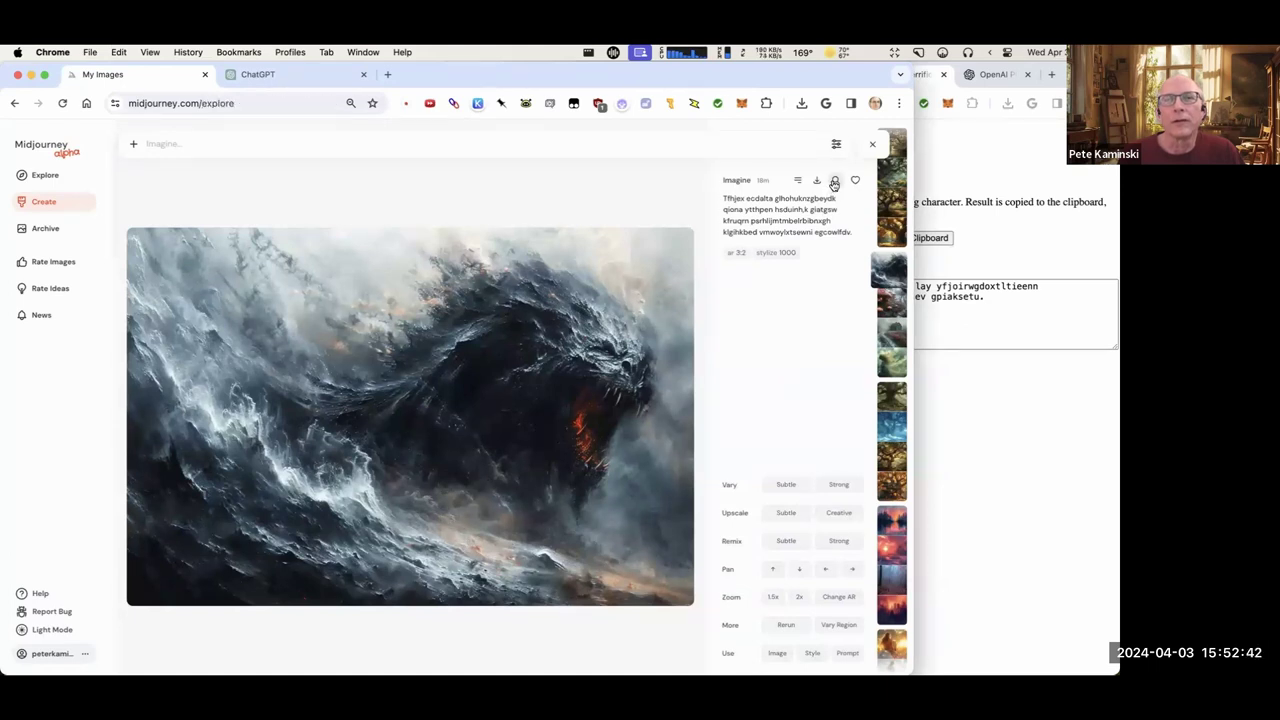
# Examine the images similar to the wave monster in the Explore results.
pyautogui.scroll(-15, 720, 332)
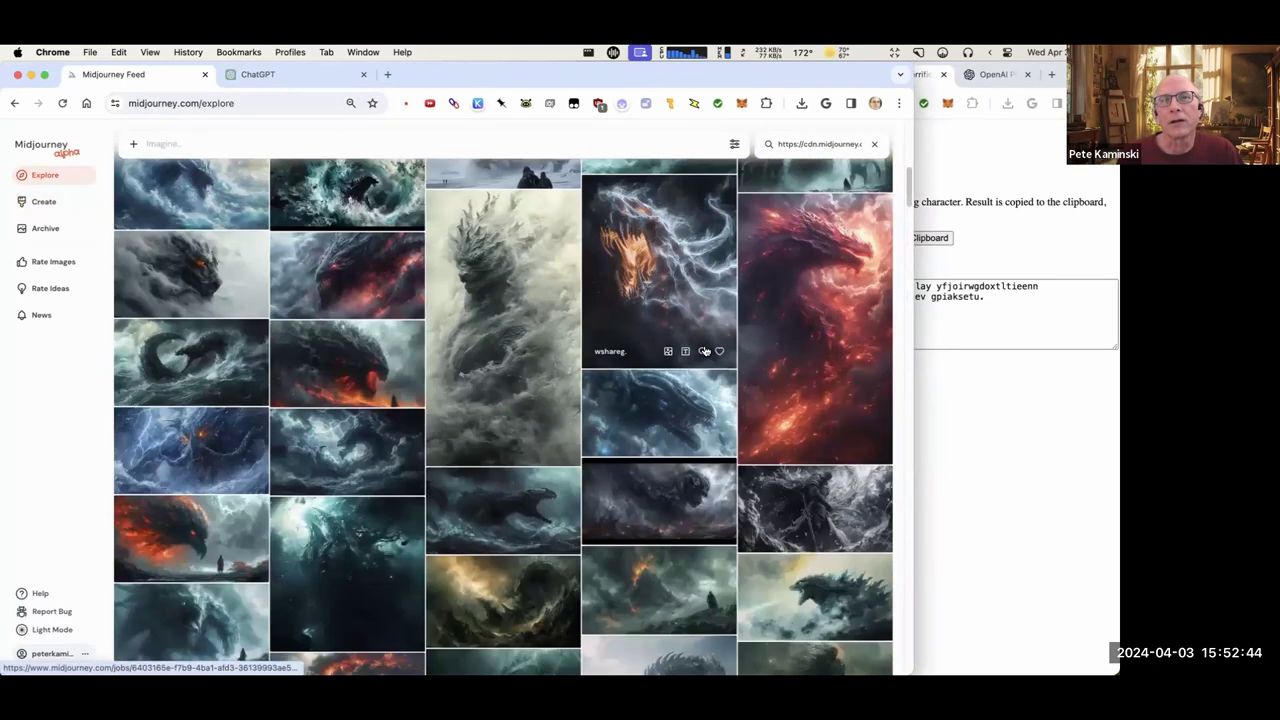
pyautogui.scroll(-5, 705, 352)
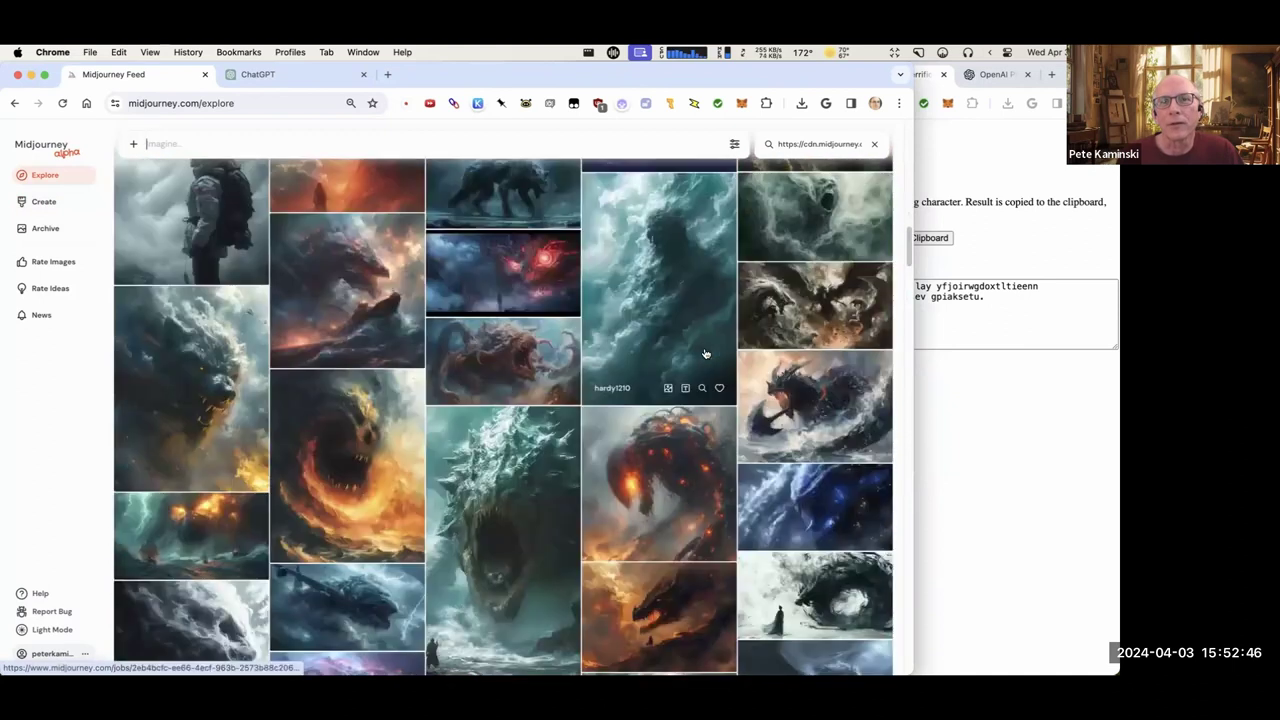
pyautogui.scroll(-2, 677, 374)
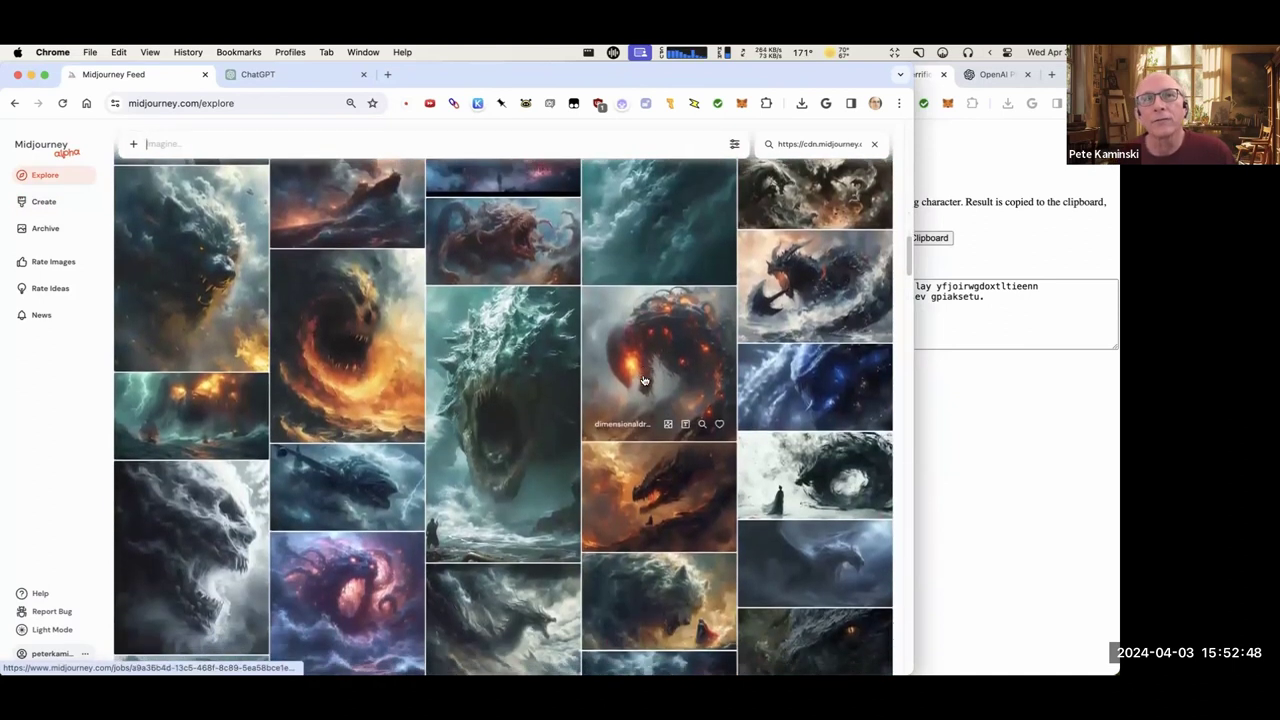
pyautogui.scroll(-4, 633, 399)
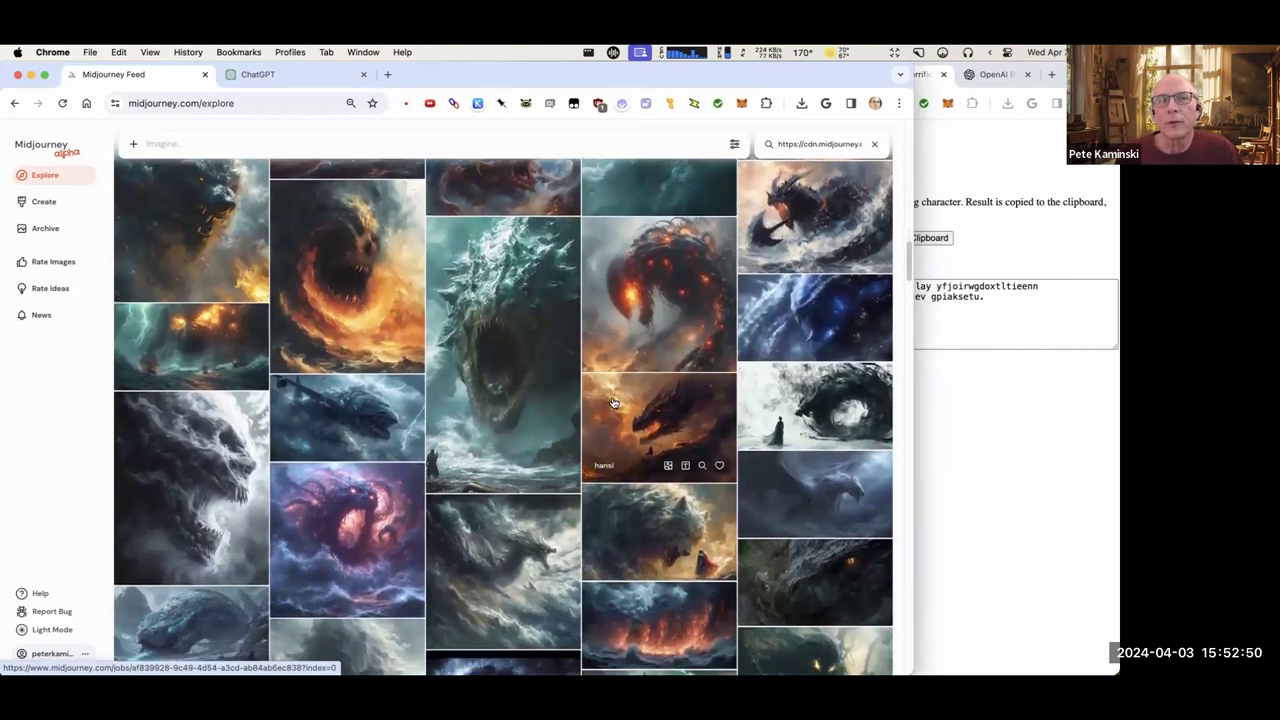
pyautogui.scroll(-5, 608, 403)
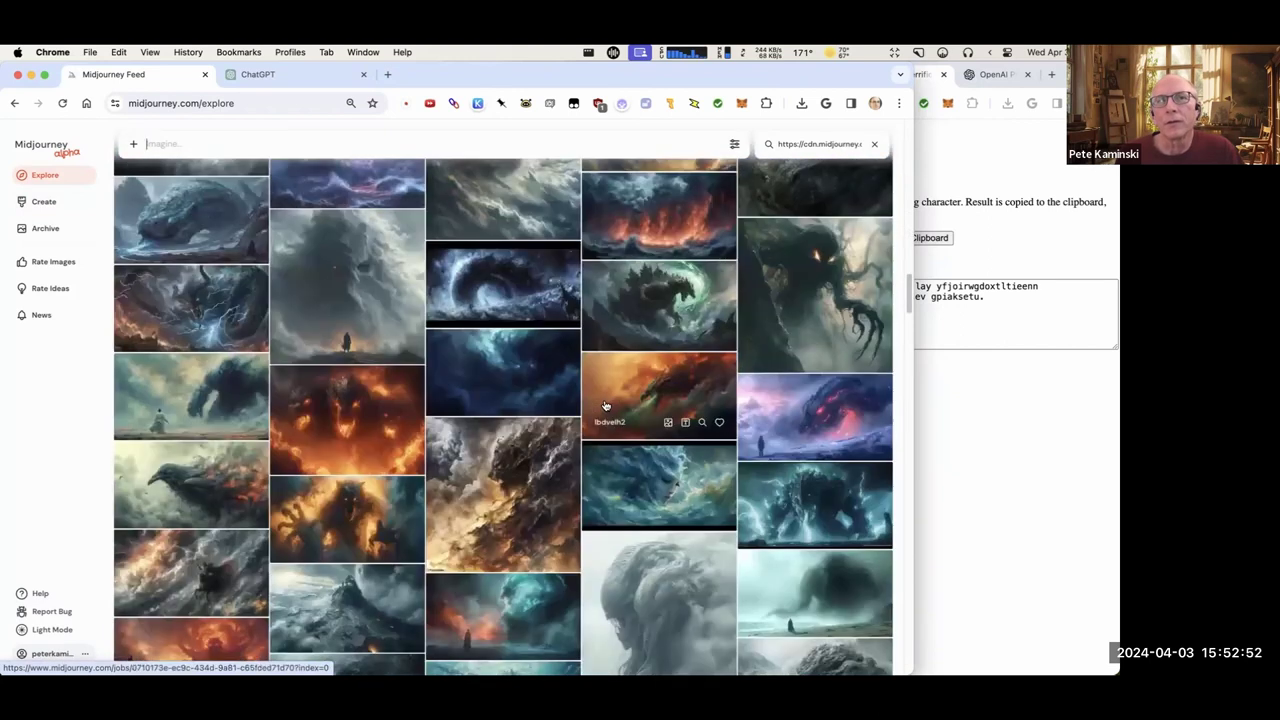
pyautogui.scroll(-1, 605, 405)
pyautogui.scroll(-1, 595, 410)
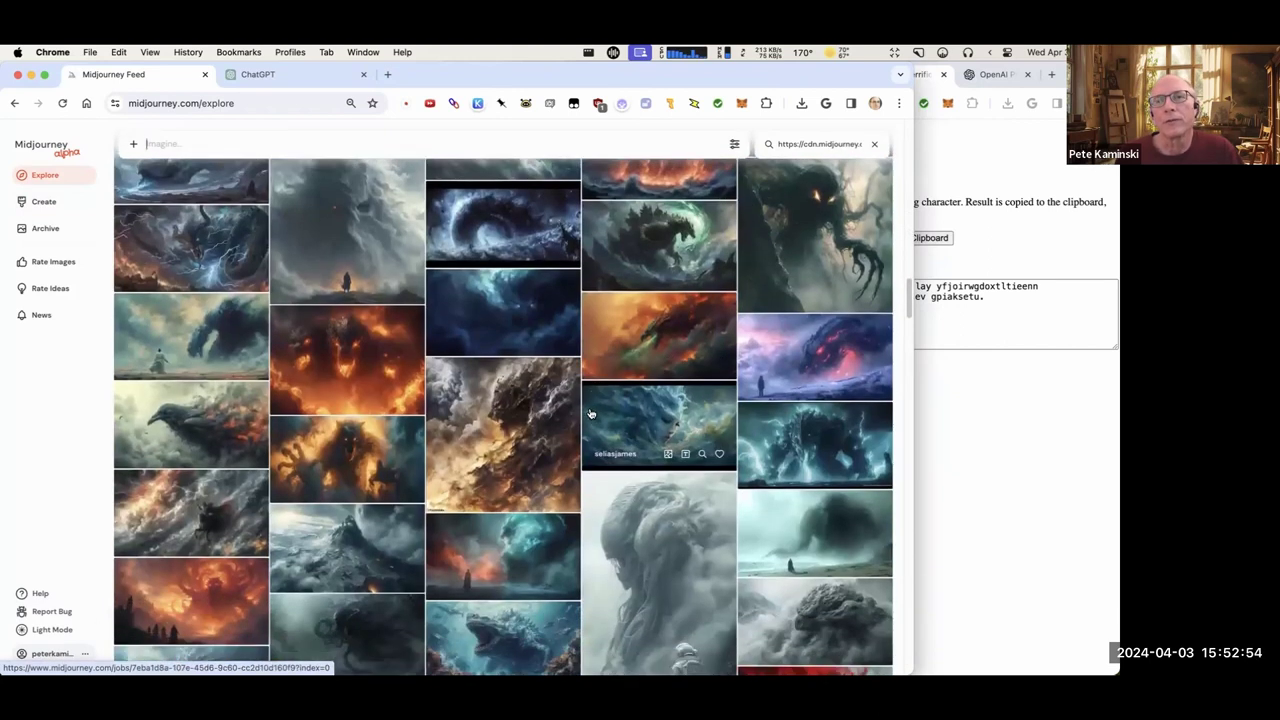
# Look through more of the monster and storm images further down the similarity results.
pyautogui.scroll(-1, 570, 416)
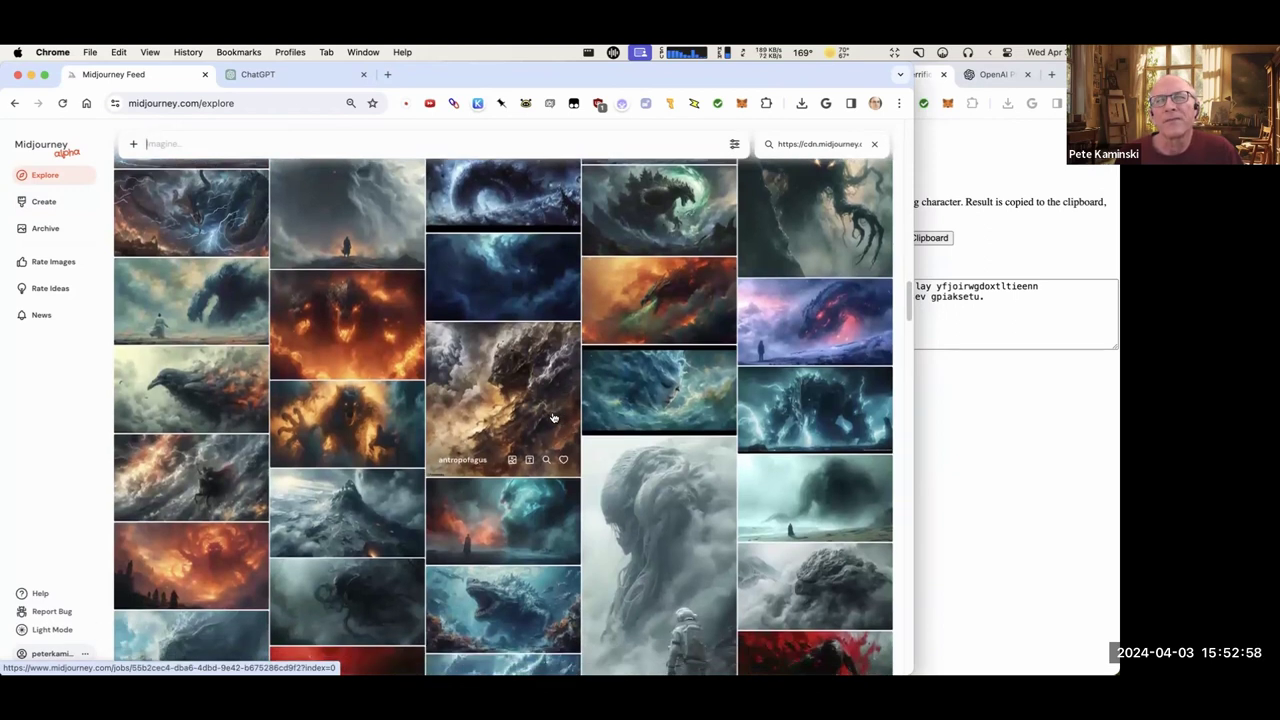
pyautogui.scroll(-1, 544, 414)
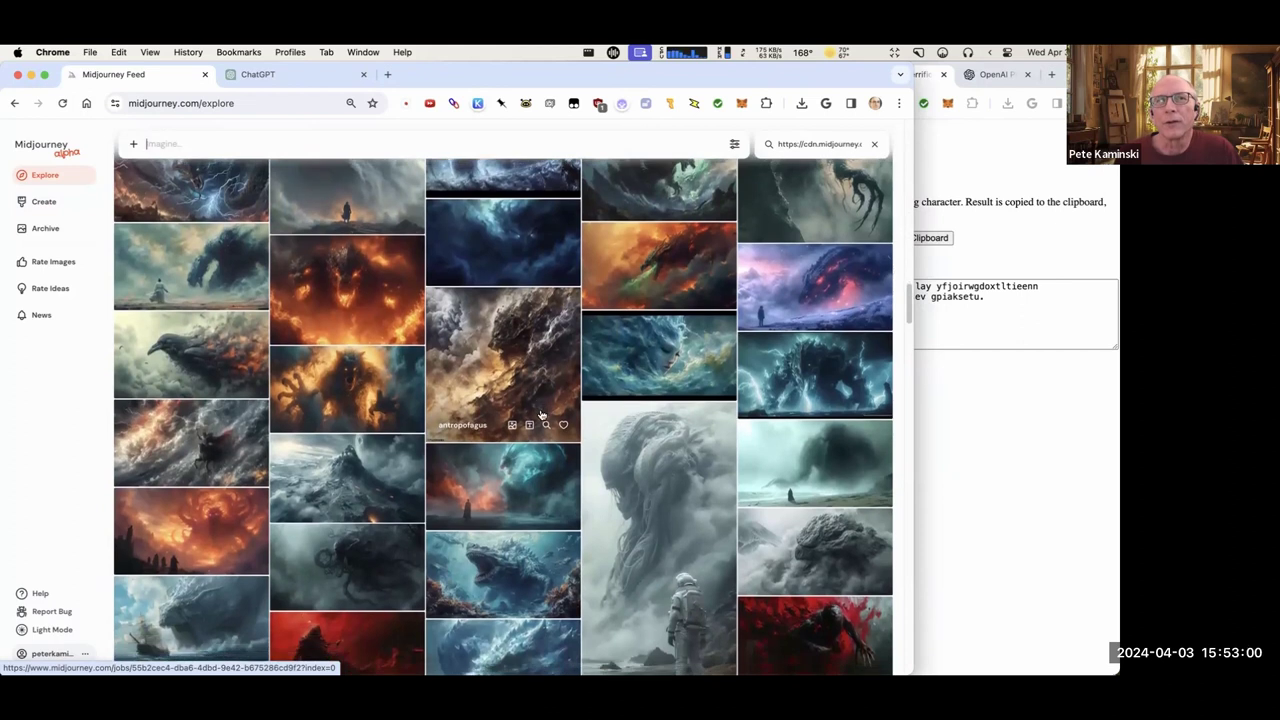
pyautogui.scroll(-1, 536, 412)
pyautogui.scroll(-1, 531, 413)
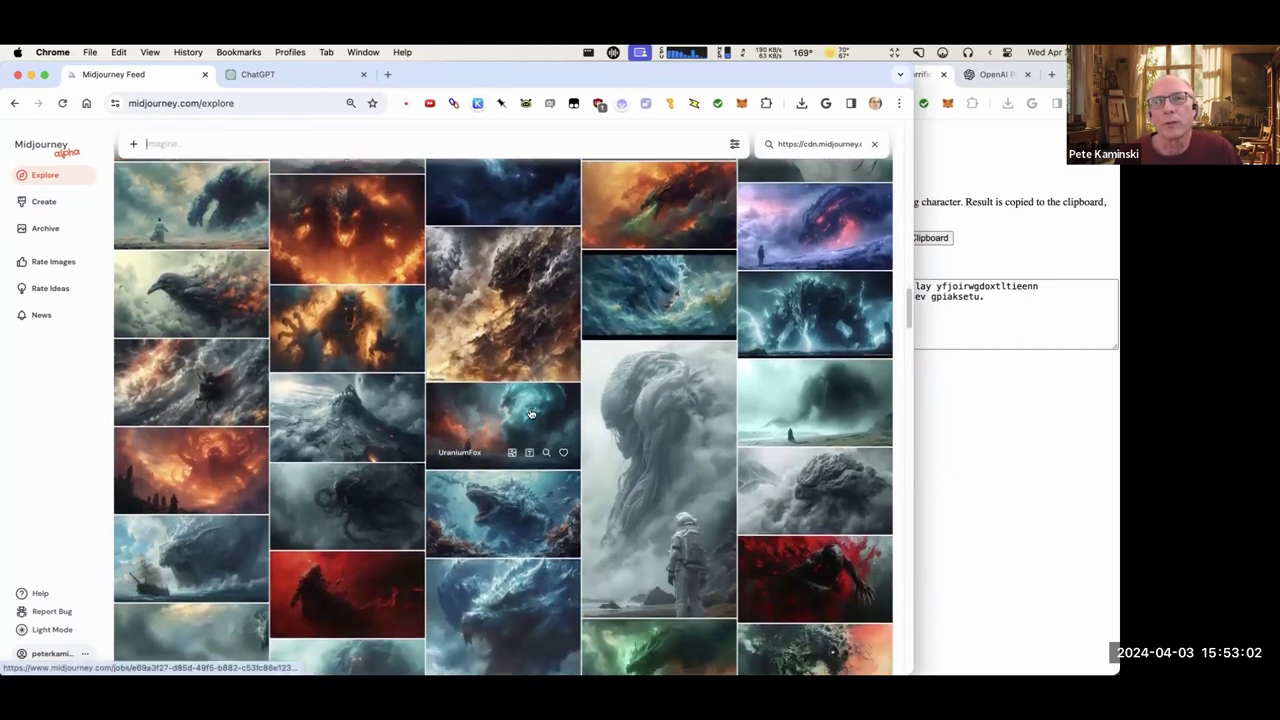
pyautogui.scroll(-1, 530, 413)
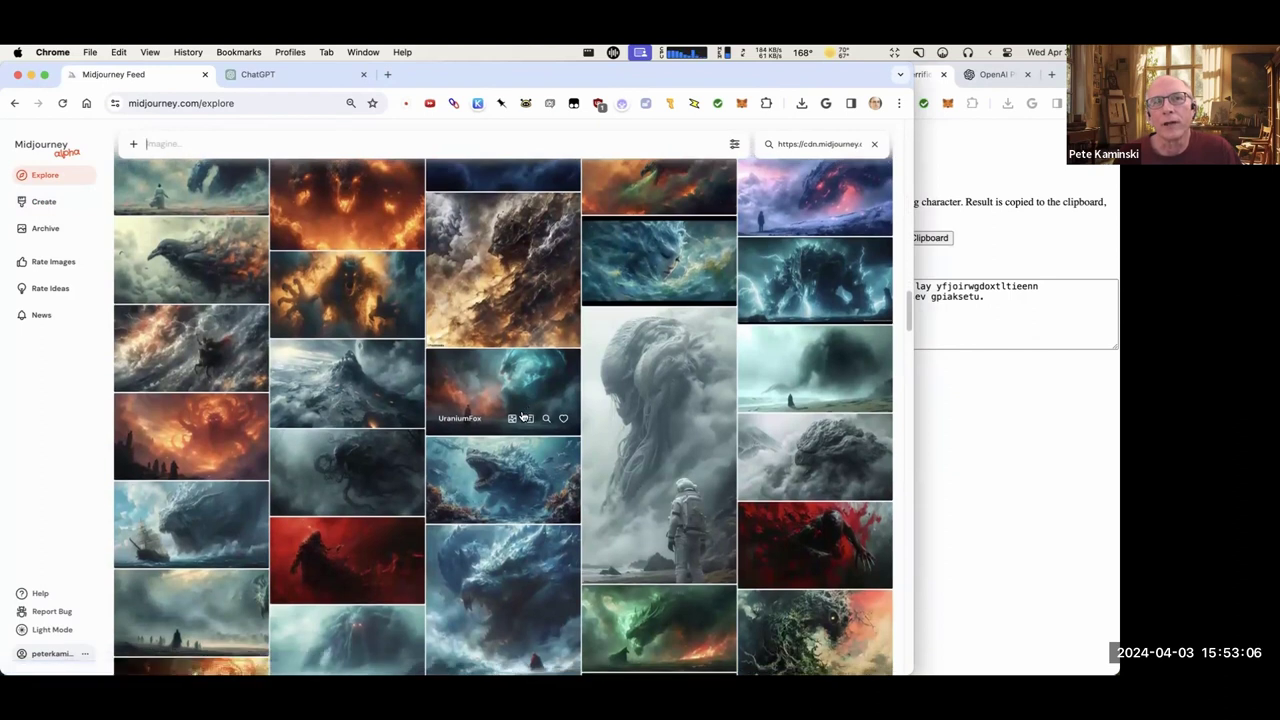
pyautogui.scroll(-1, 515, 417)
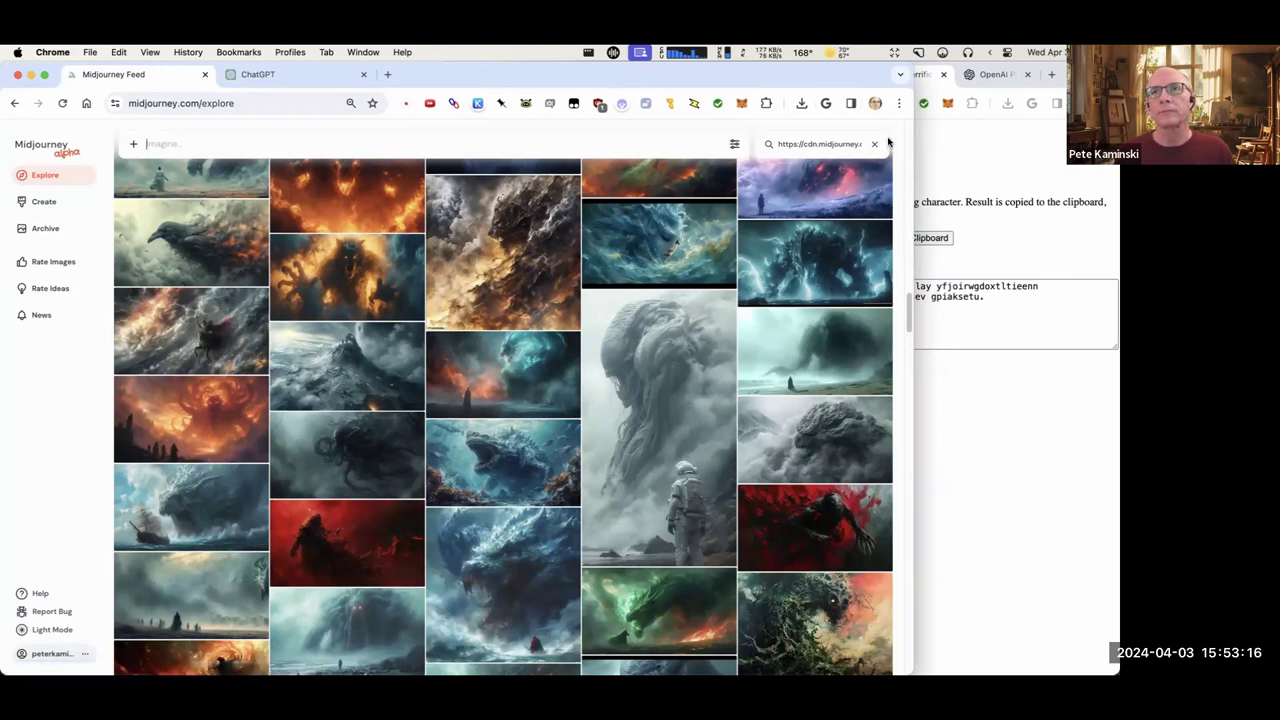
pyautogui.tripleClick(815, 143)
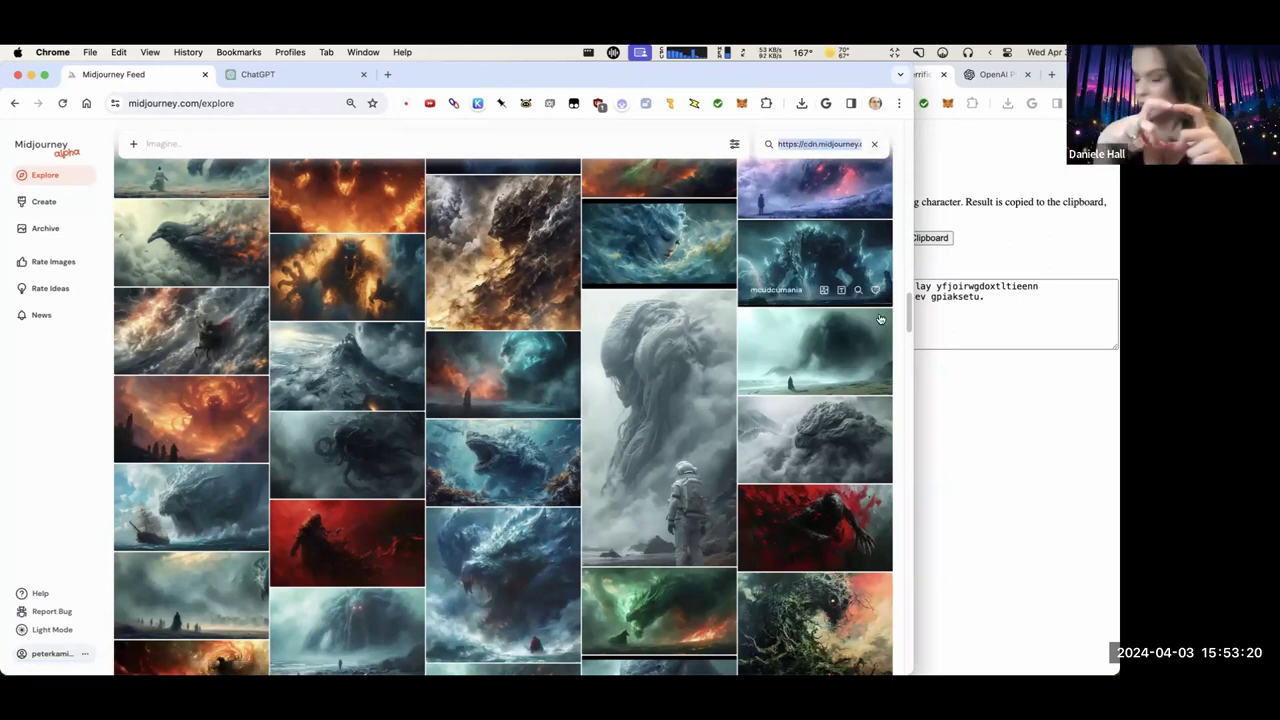
# Return to the ChatGPT conversation, enlarge the DALL-E image made from the garbled prompt, and download it.
pyautogui.click(915, 310)
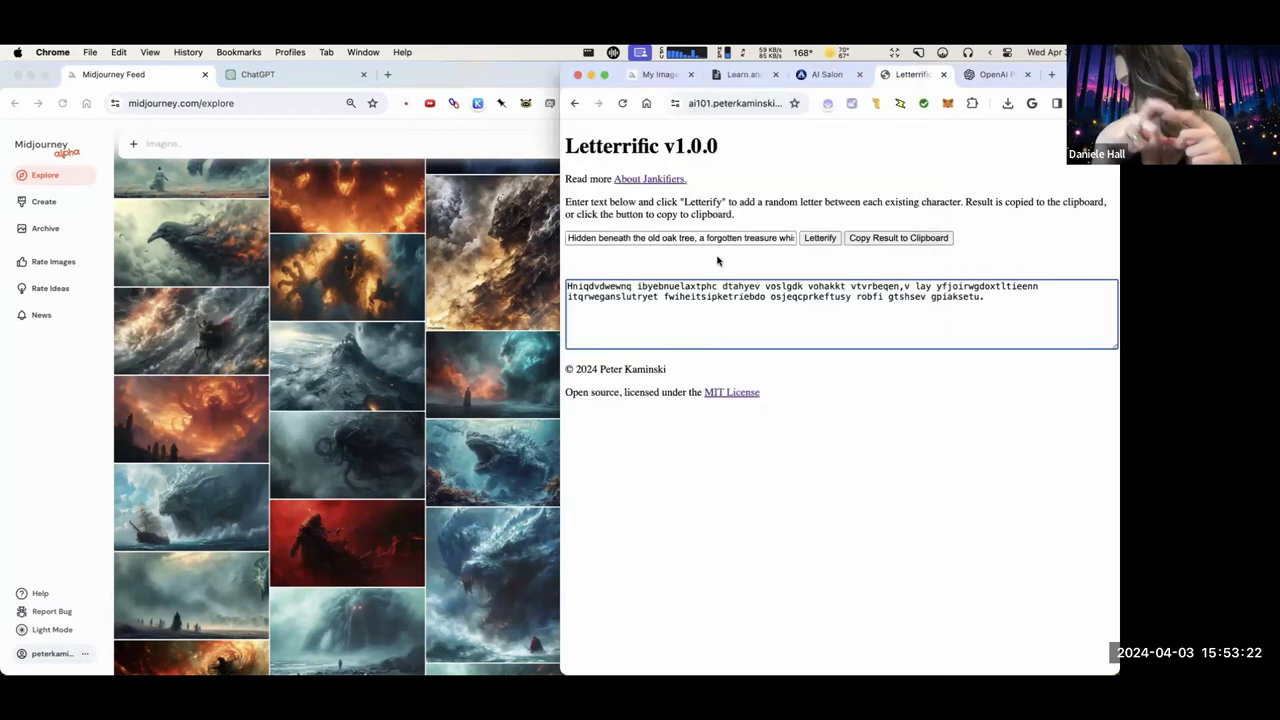
pyautogui.click(258, 74)
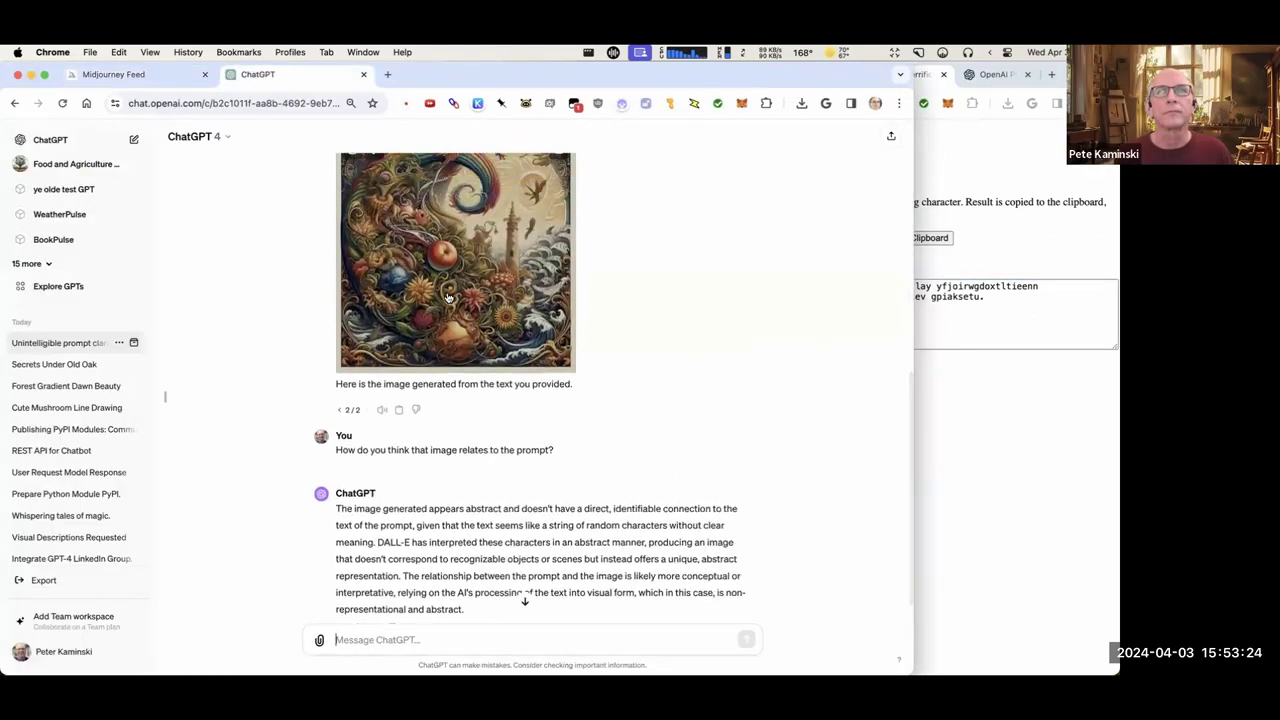
pyautogui.click(451, 297)
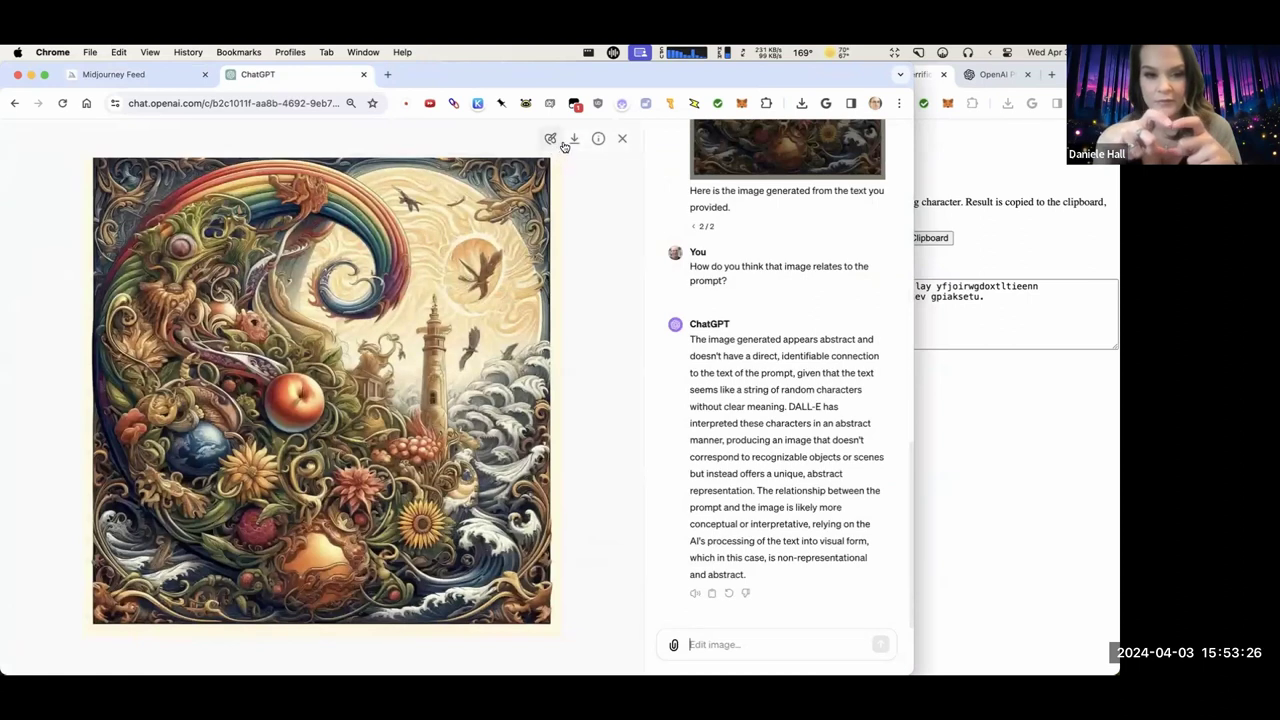
pyautogui.click(571, 137)
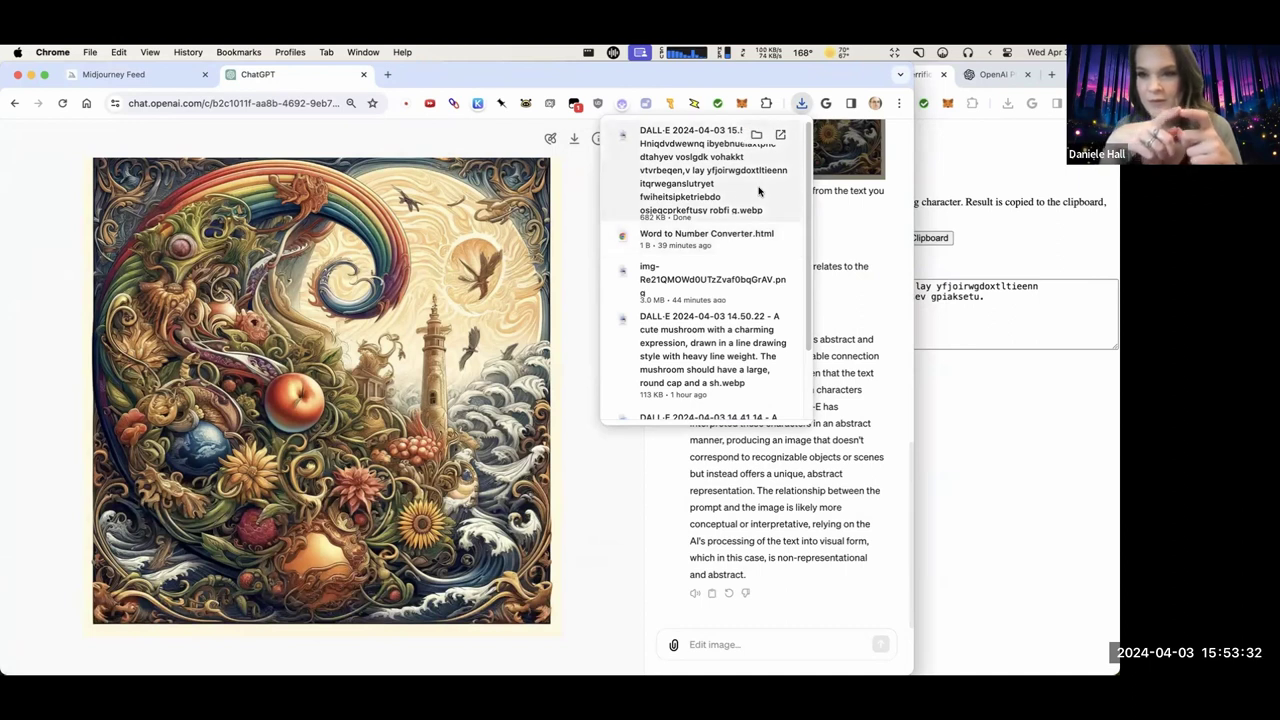
# Open the AI Salon community site in a new browser window.
pyautogui.press('super+n')
pyautogui.hotkey('ctrl', 'alt', 'Right')
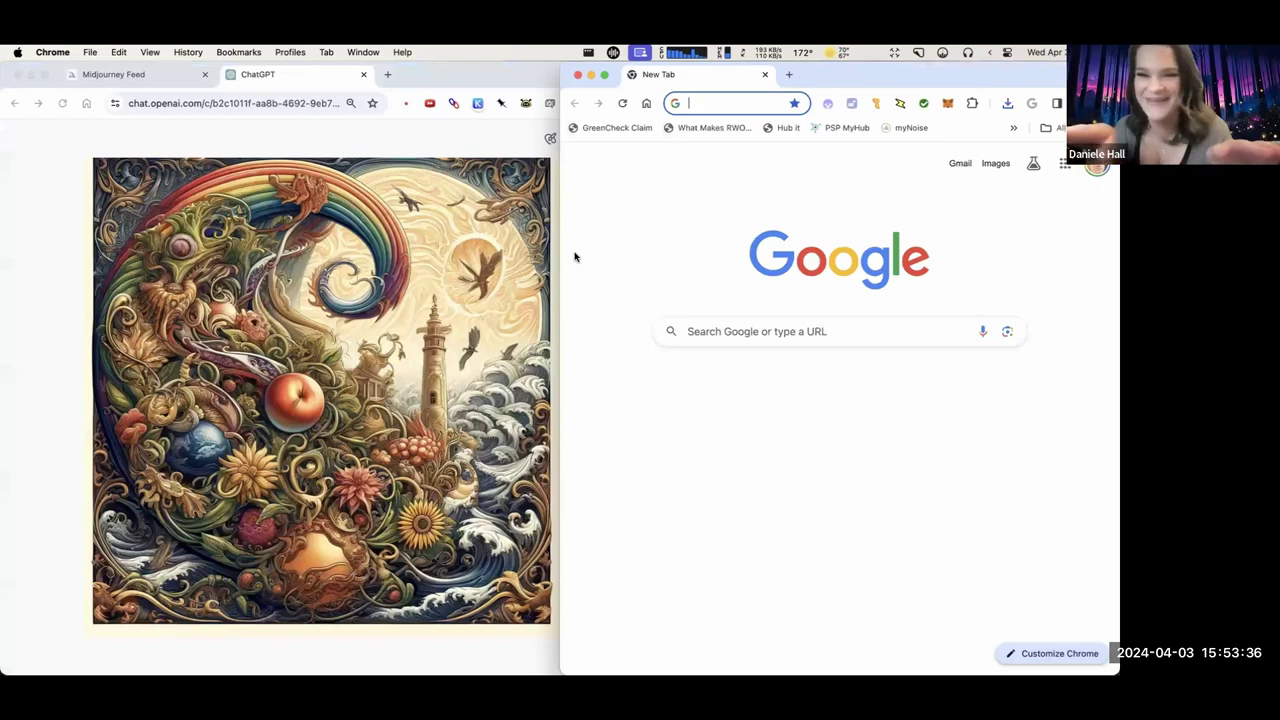
pyautogui.write('ail')
pyautogui.press('BackSpace')
pyautogui.write('s')
pyautogui.press('Return')
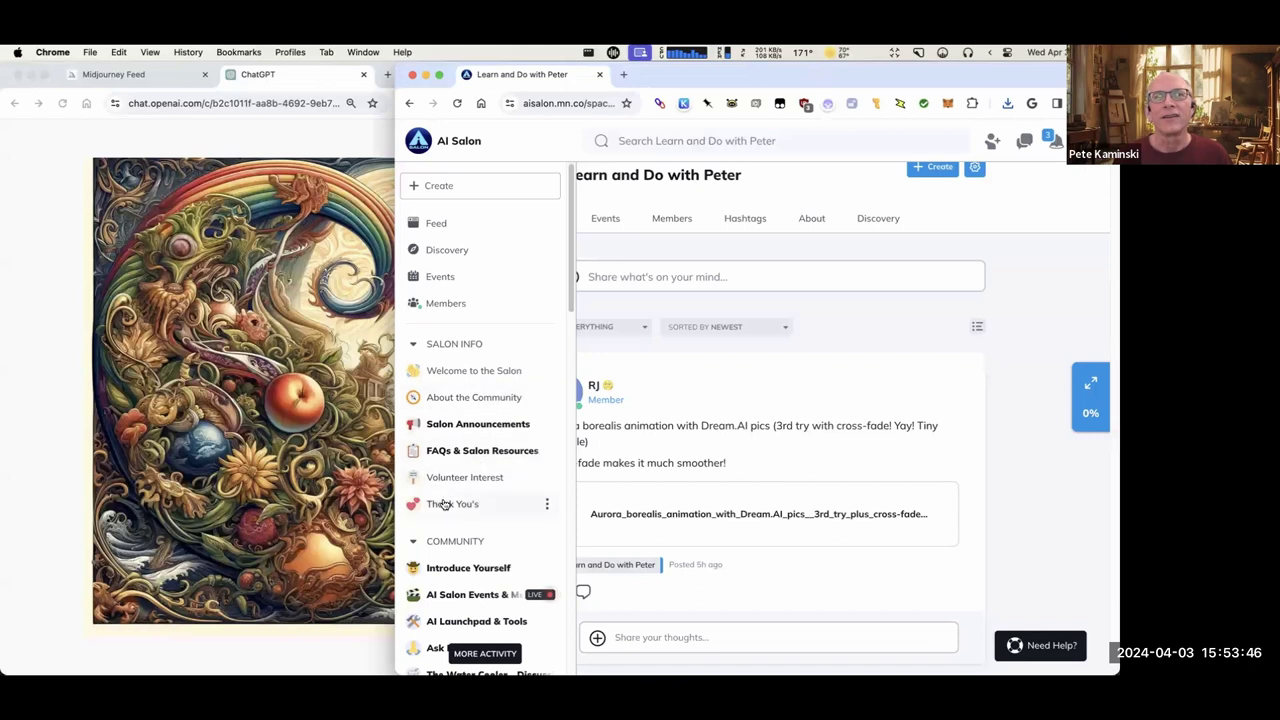
# Find the Images & Graphics - Show and Tell space among the AI Salon spaces and open it.
pyautogui.scroll(-4, 455, 495)
pyautogui.scroll(-6, 480, 515)
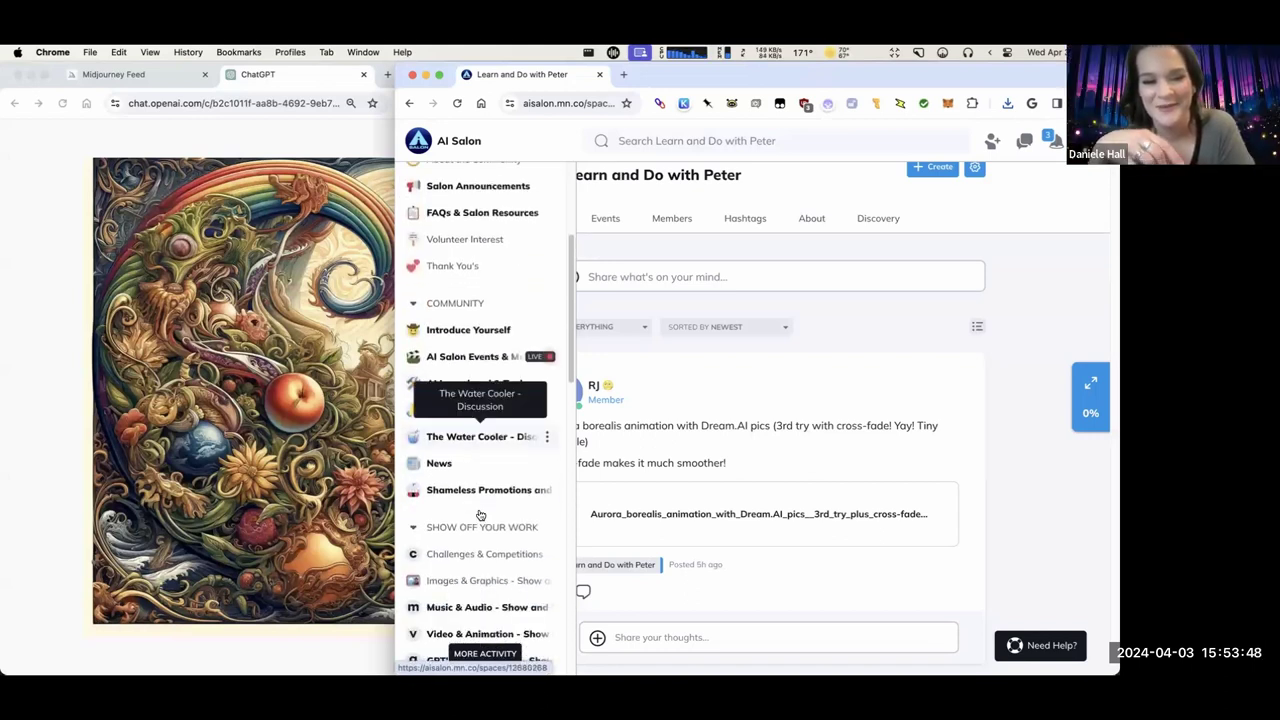
pyautogui.scroll(-4, 479, 516)
pyautogui.scroll(-11, 479, 520)
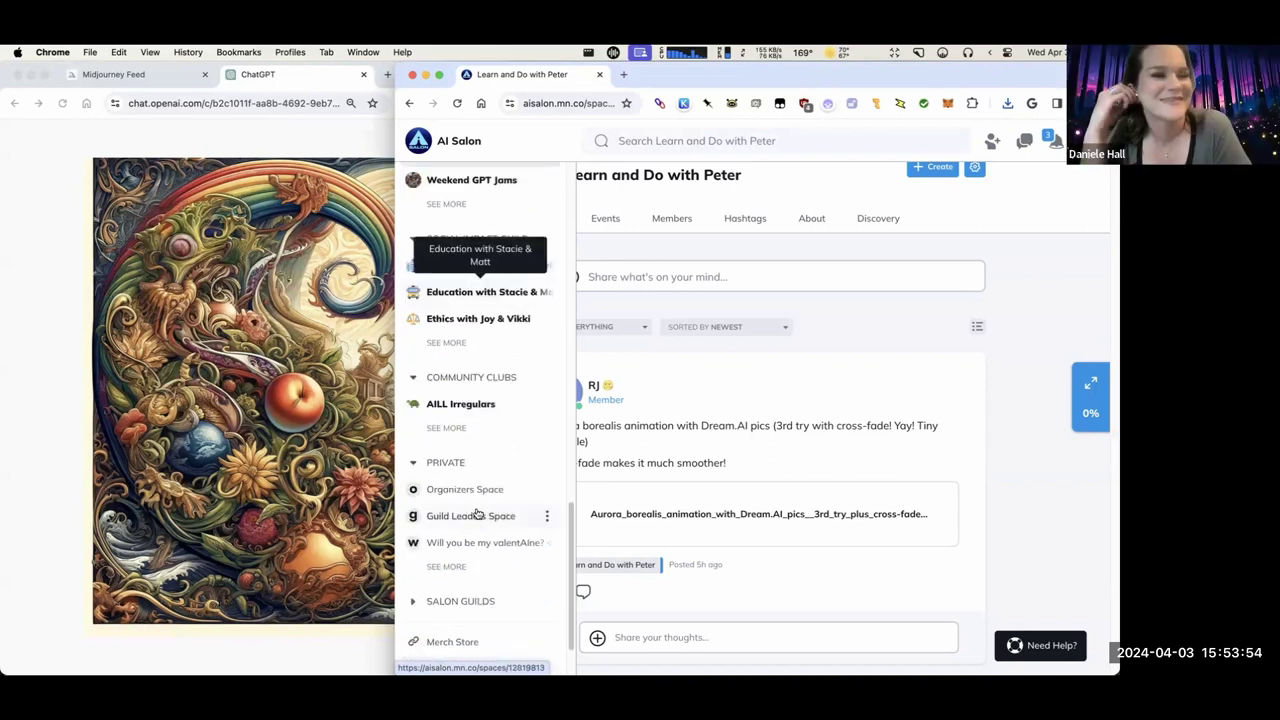
pyautogui.scroll(10, 480, 515)
pyautogui.scroll(4, 485, 350)
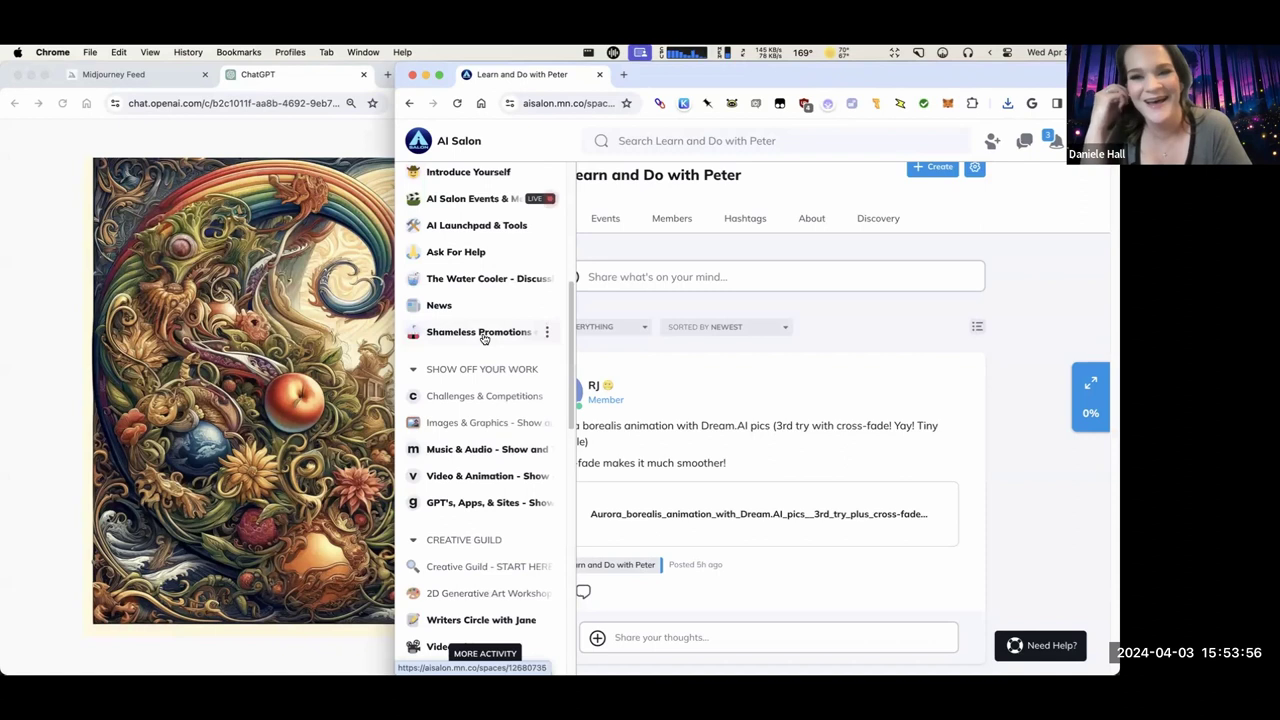
pyautogui.click(485, 422)
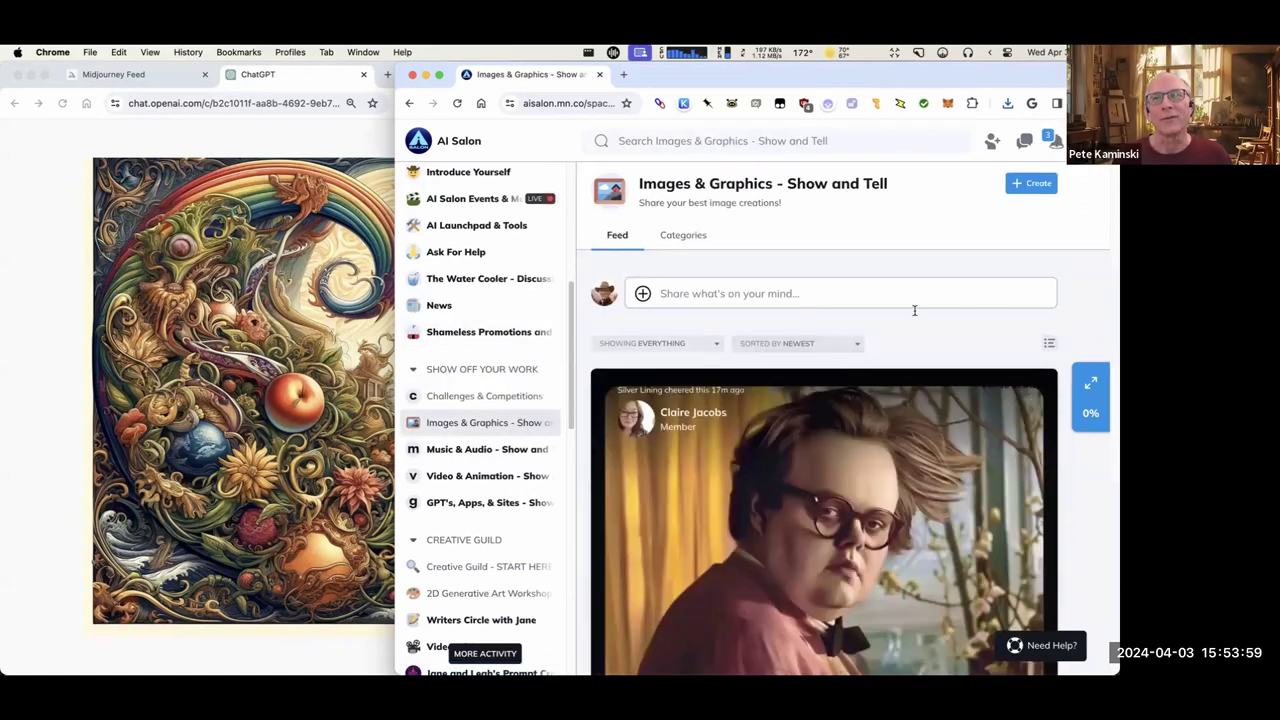
pyautogui.click(1035, 184)
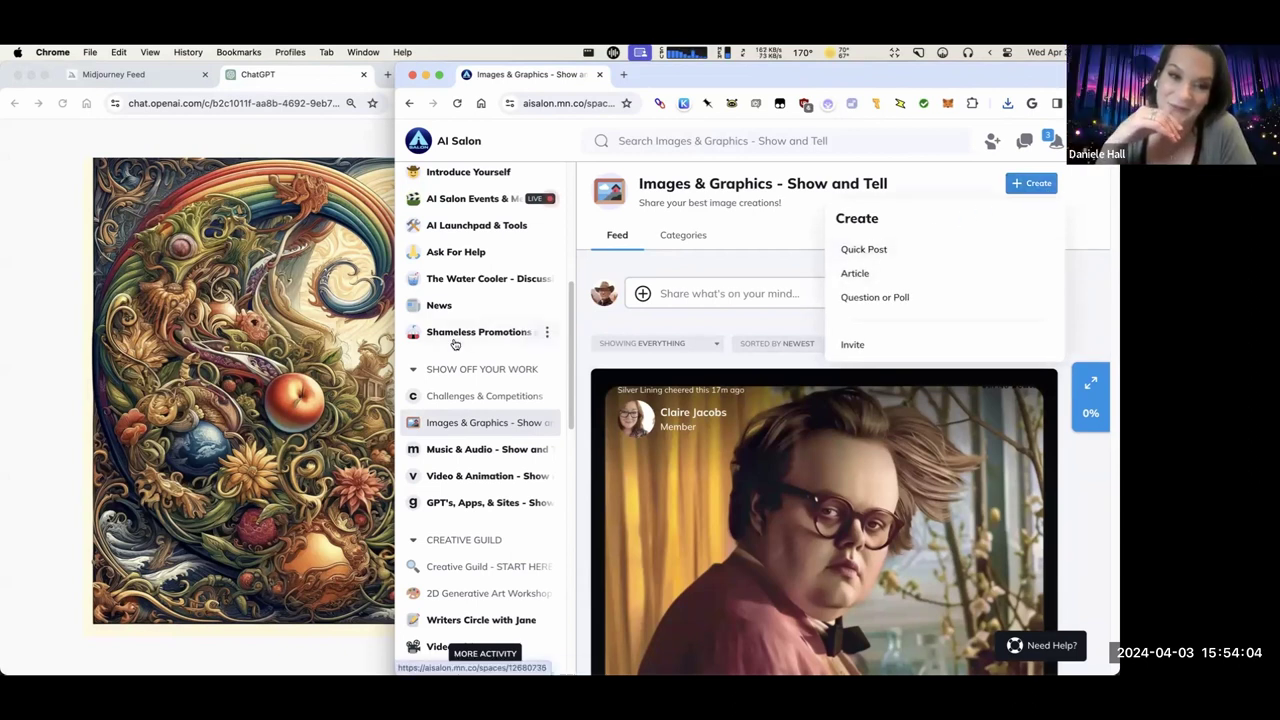
pyautogui.click(540, 240)
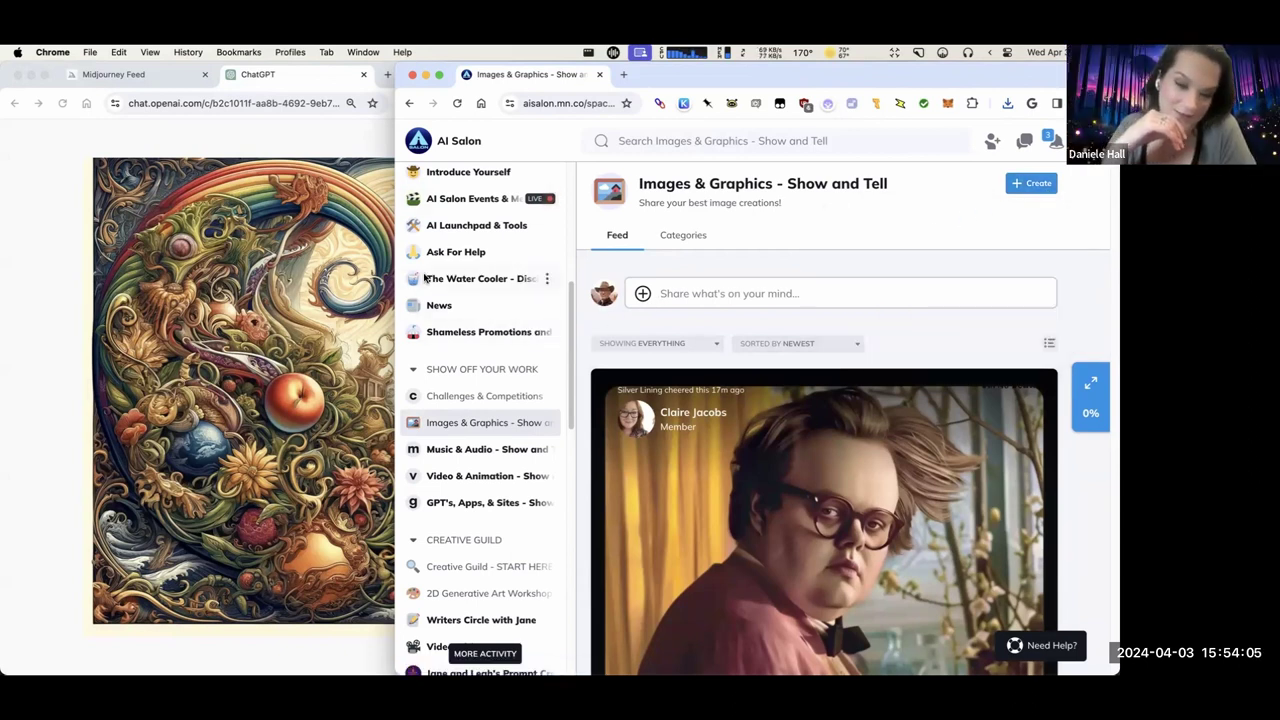
pyautogui.click(63, 406)
pyautogui.press('super+comma')
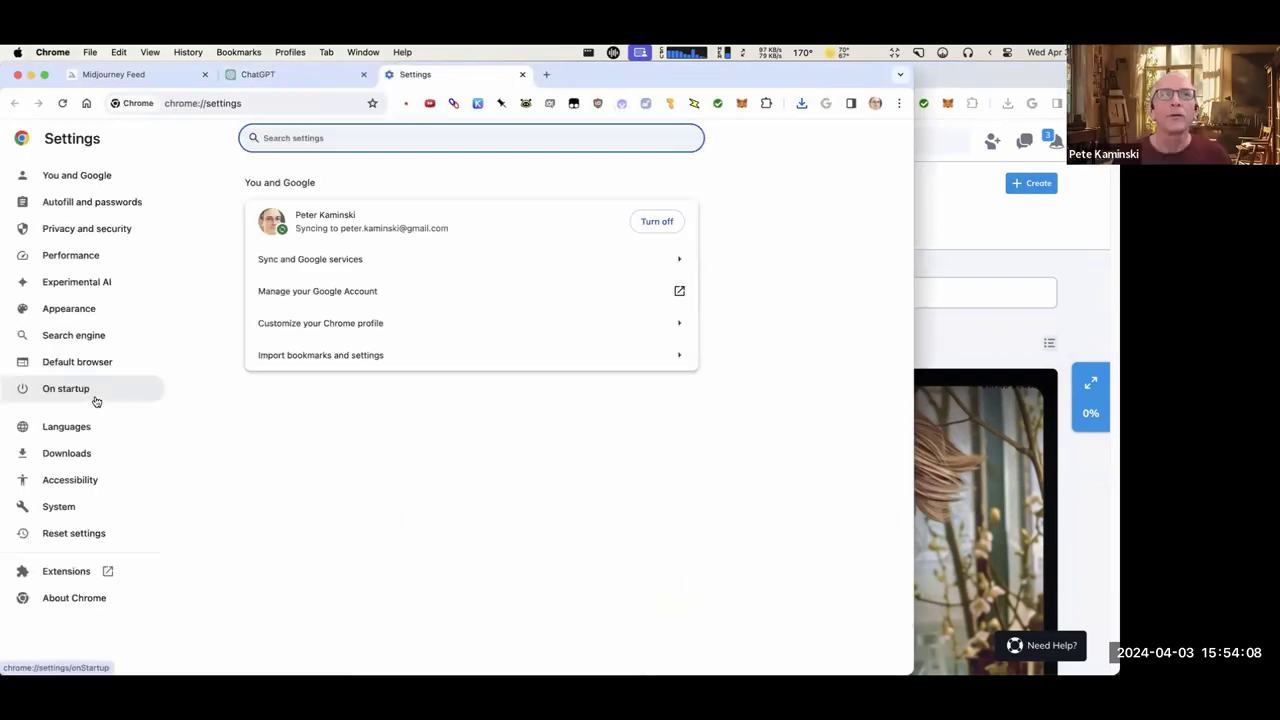
pyautogui.press('super+w')
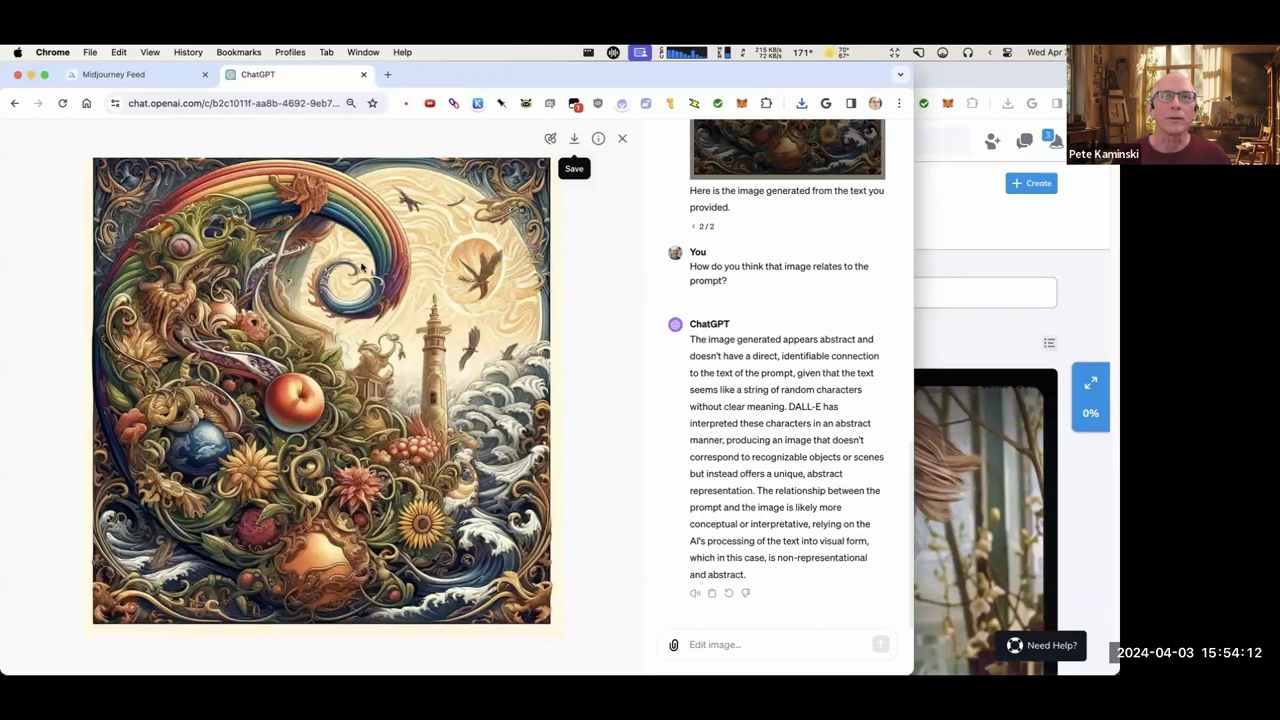
# Locate the downloaded DALL-E image in the Downloads folder and attach it to a new post in Images & Graphics - Show and Tell.
pyautogui.click(801, 103)
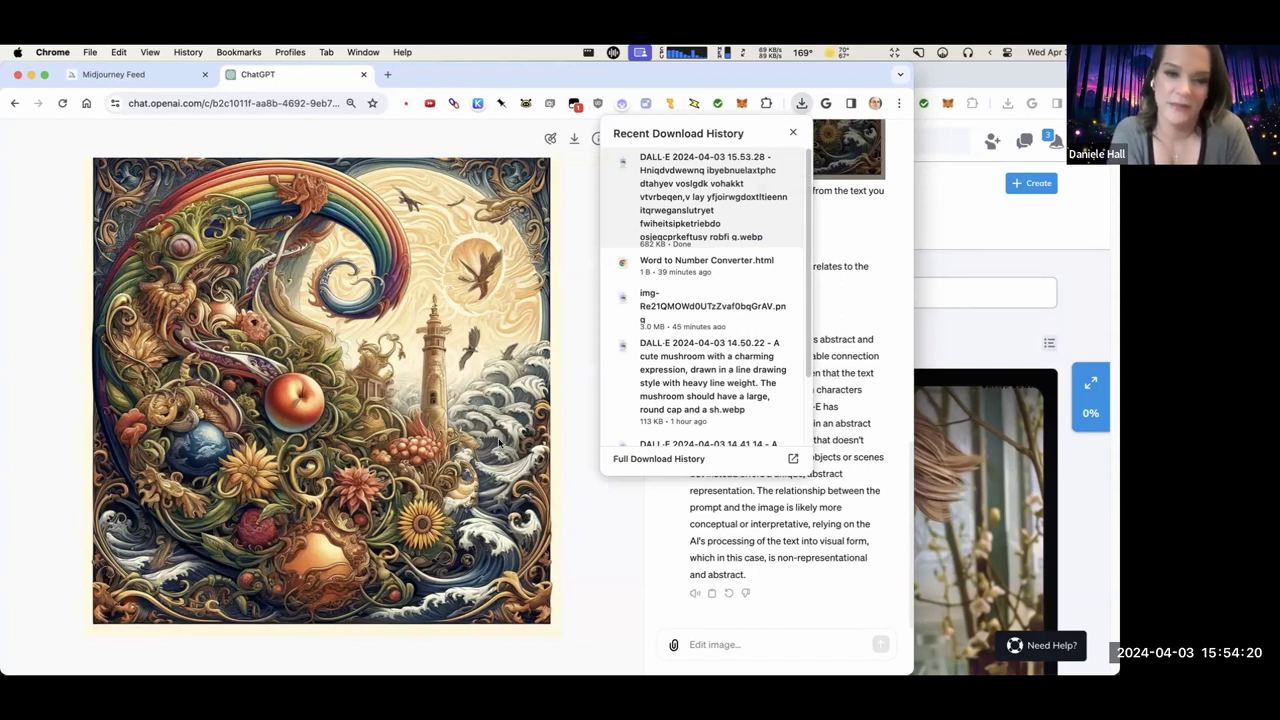
pyautogui.click(756, 161)
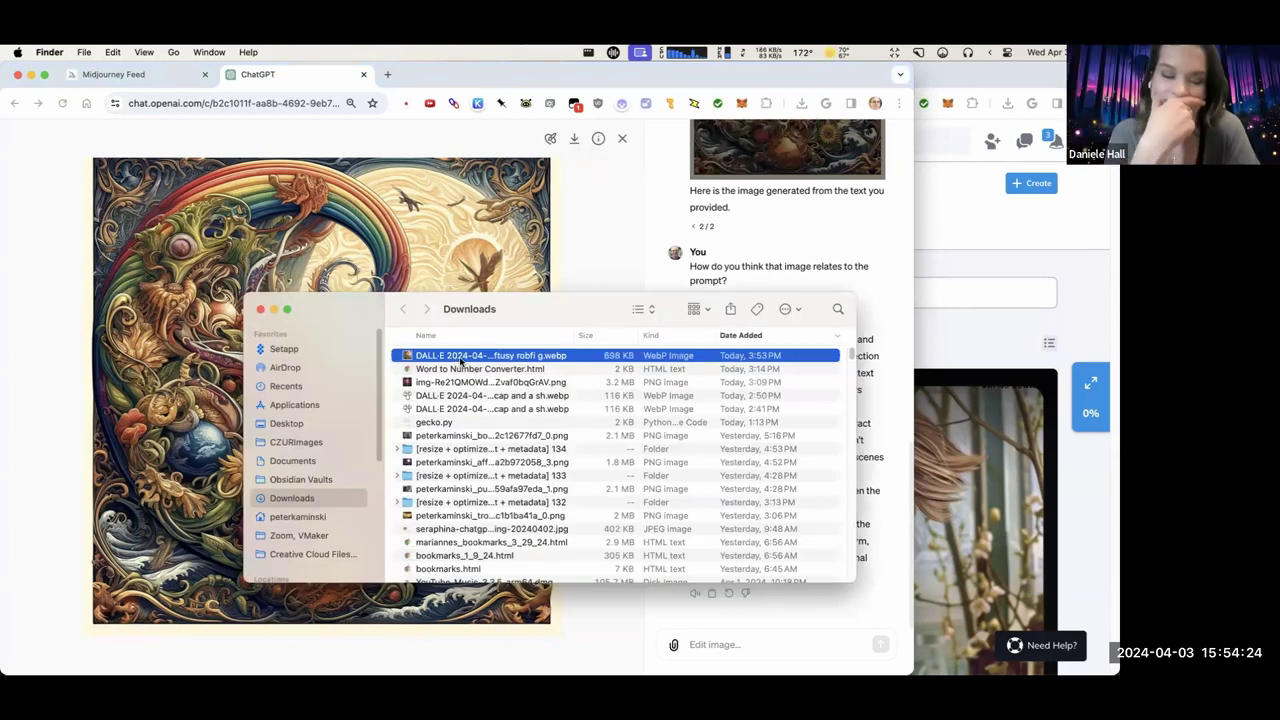
pyautogui.moveTo(463, 360); pyautogui.dragTo(951, 293)
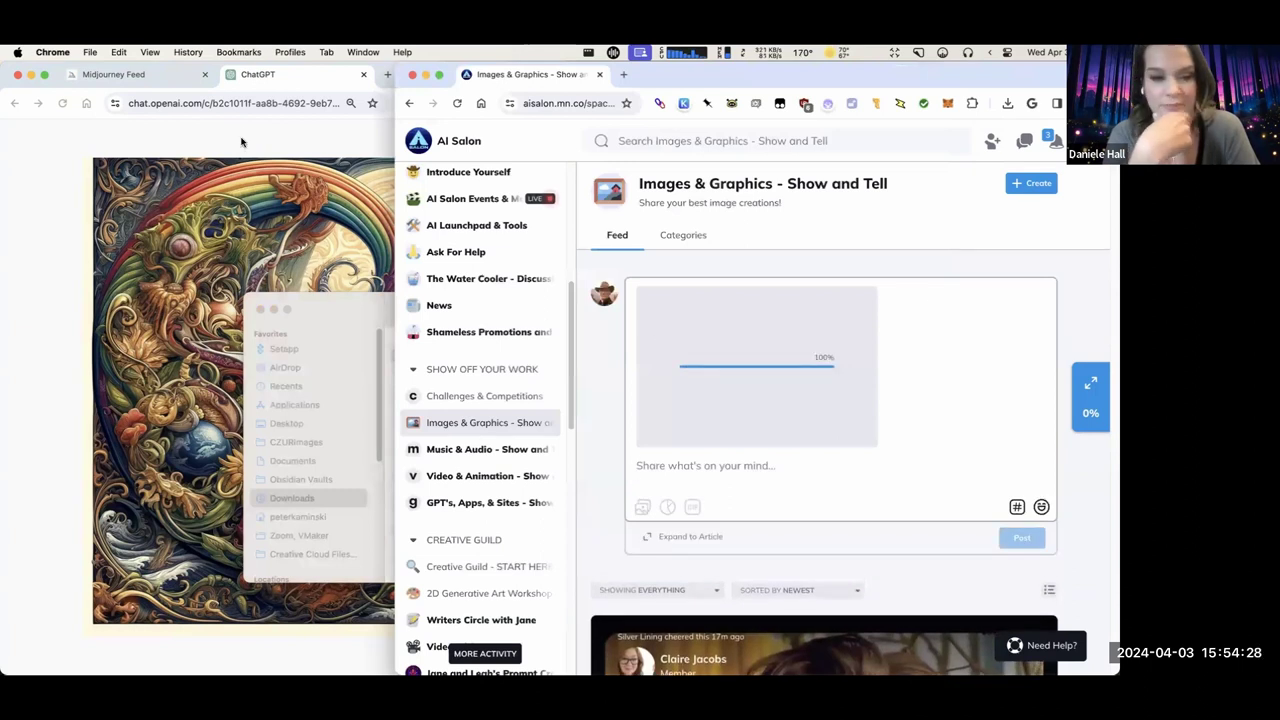
# Search Google for "wave off kanagawa" in a new tab and open Hokusai's print on Google Arts & Culture.
pyautogui.click(240, 141)
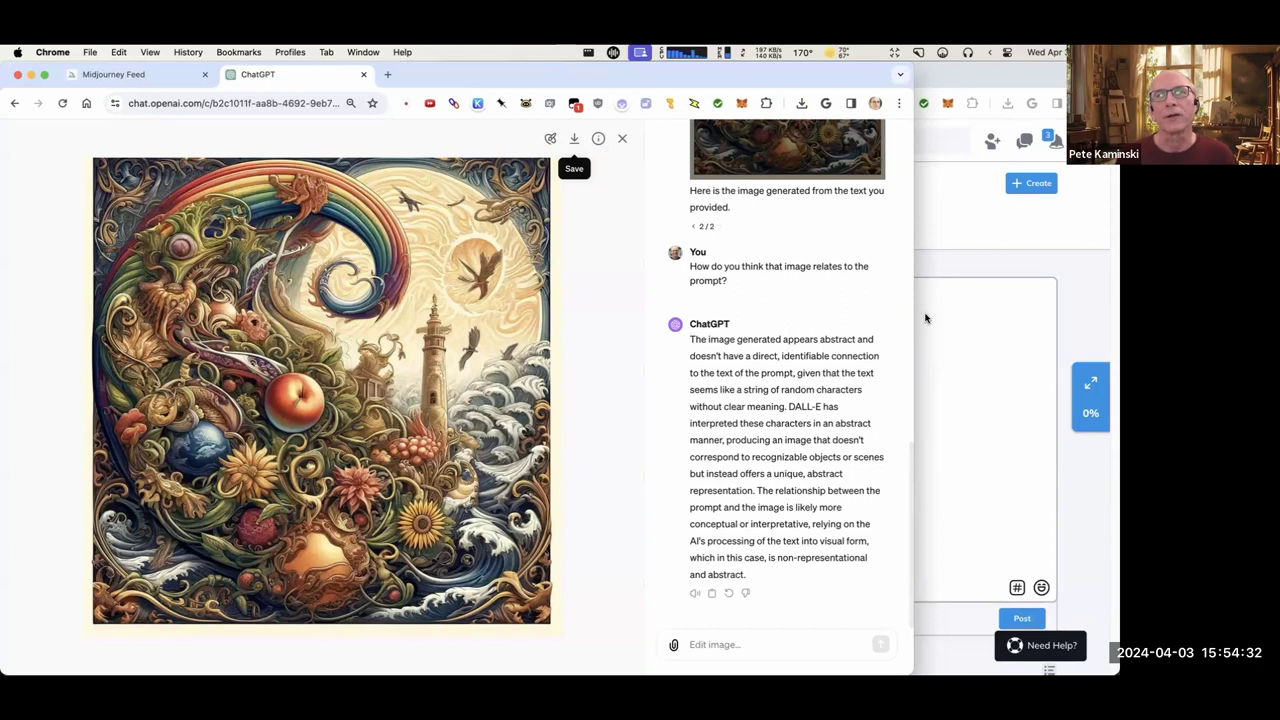
pyautogui.press('super+t')
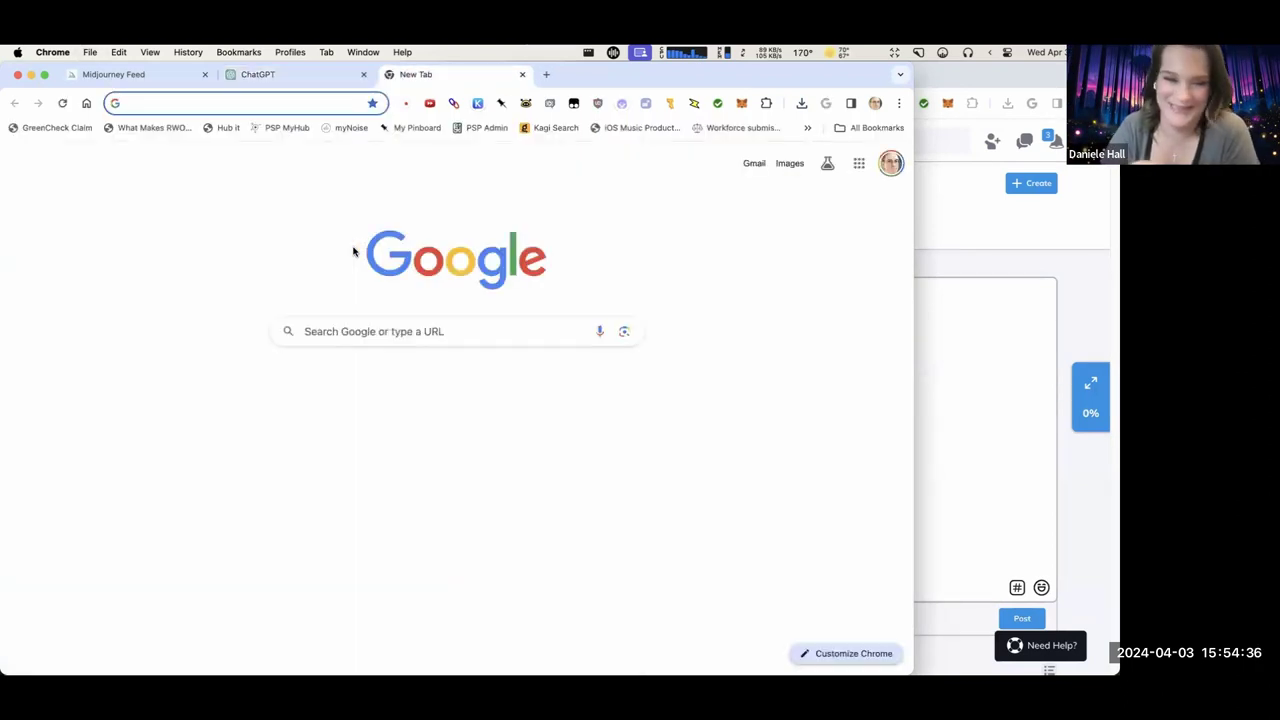
pyautogui.write('wave off kan')
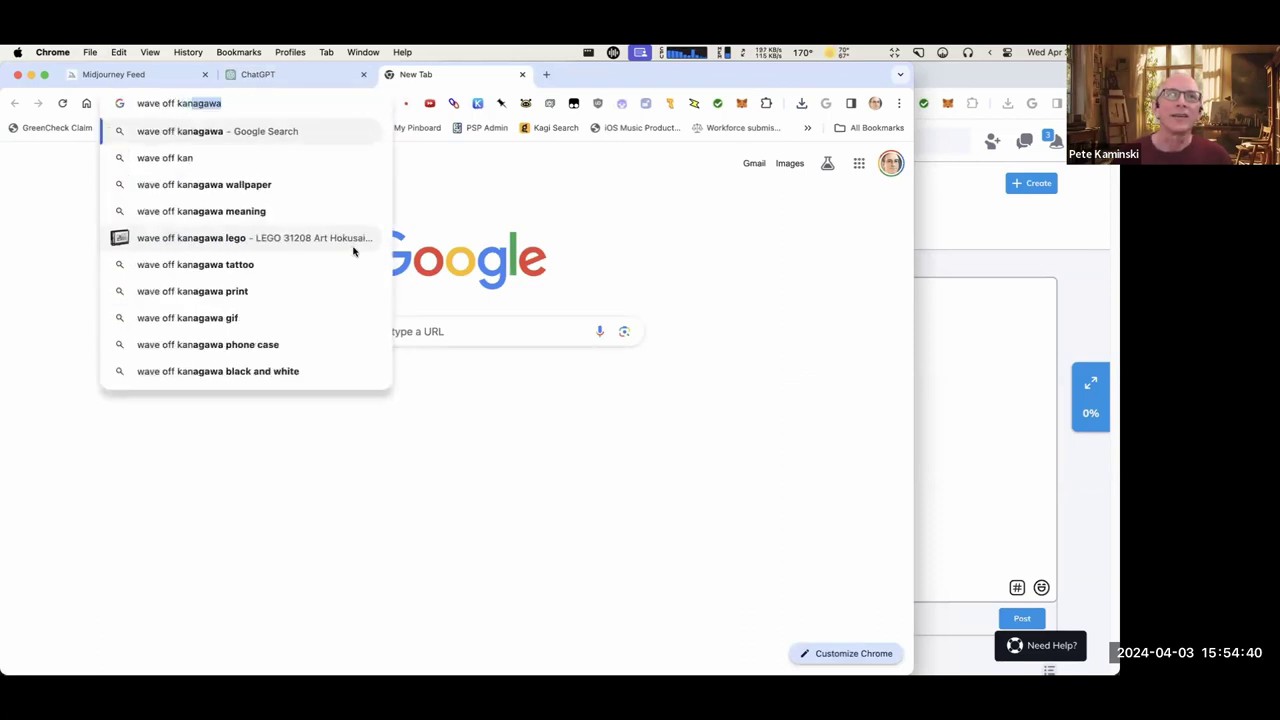
pyautogui.press('Return')
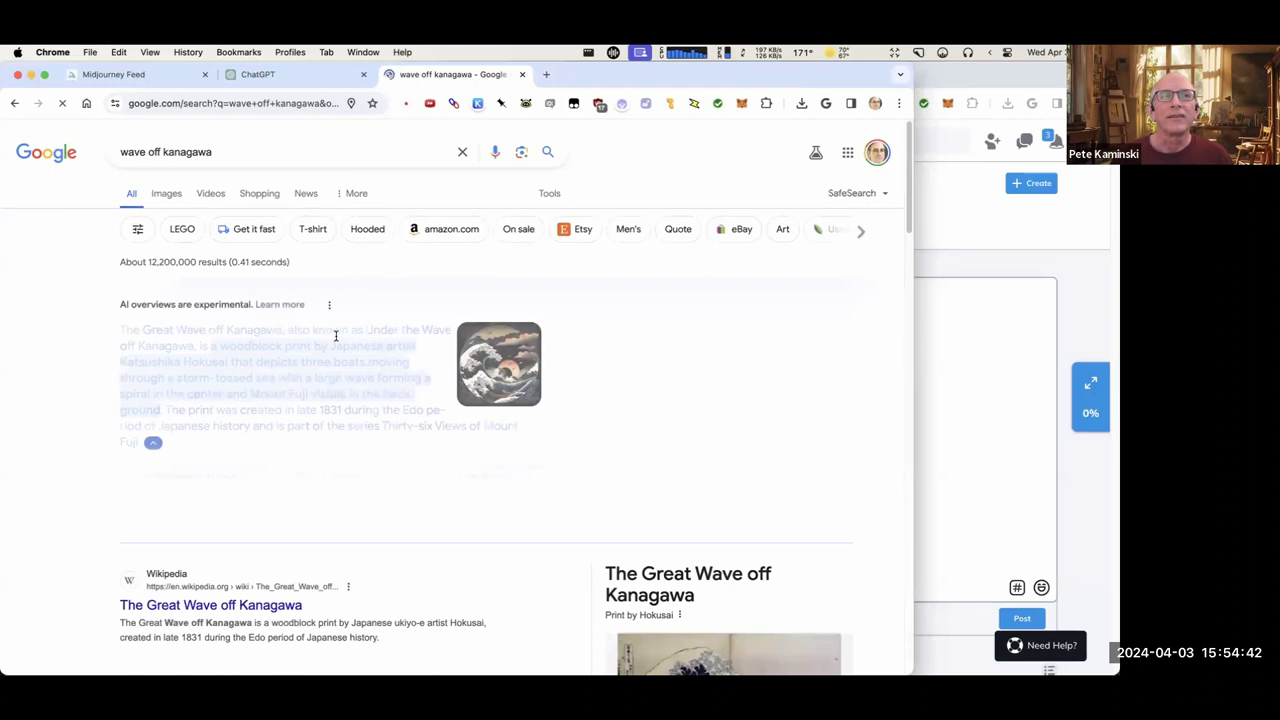
pyautogui.scroll(-5, 523, 423)
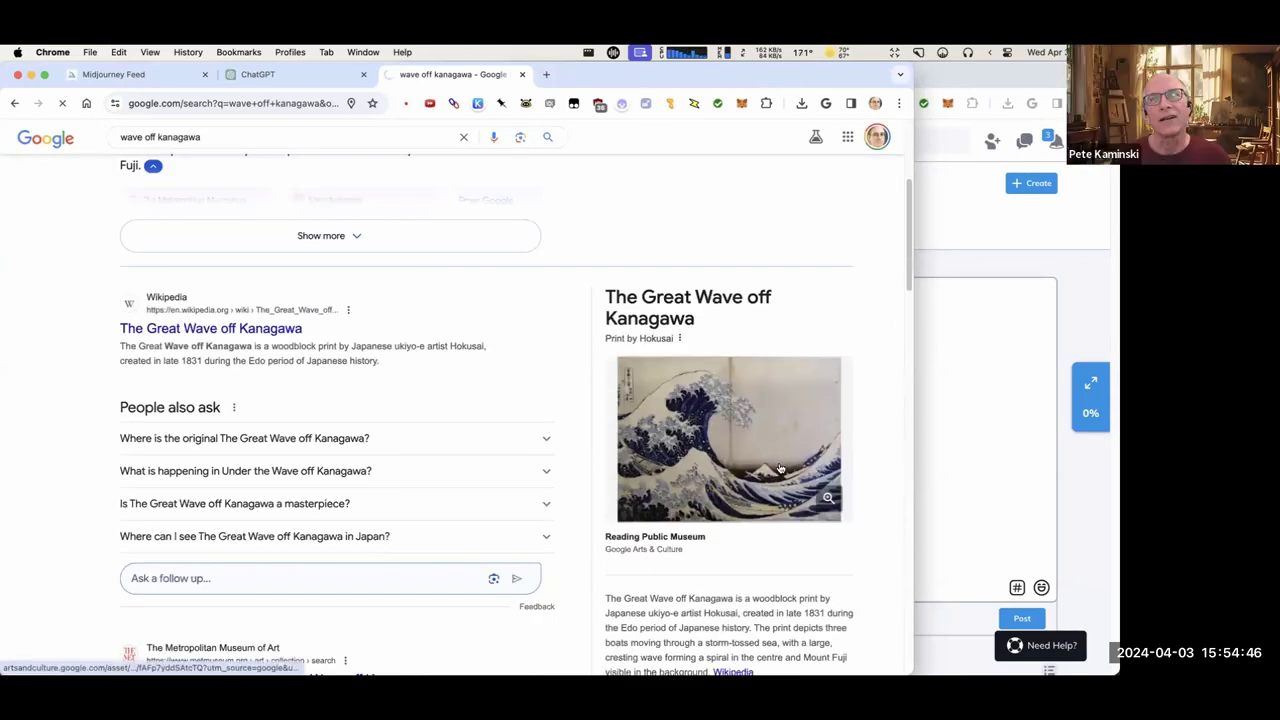
pyautogui.click(780, 463)
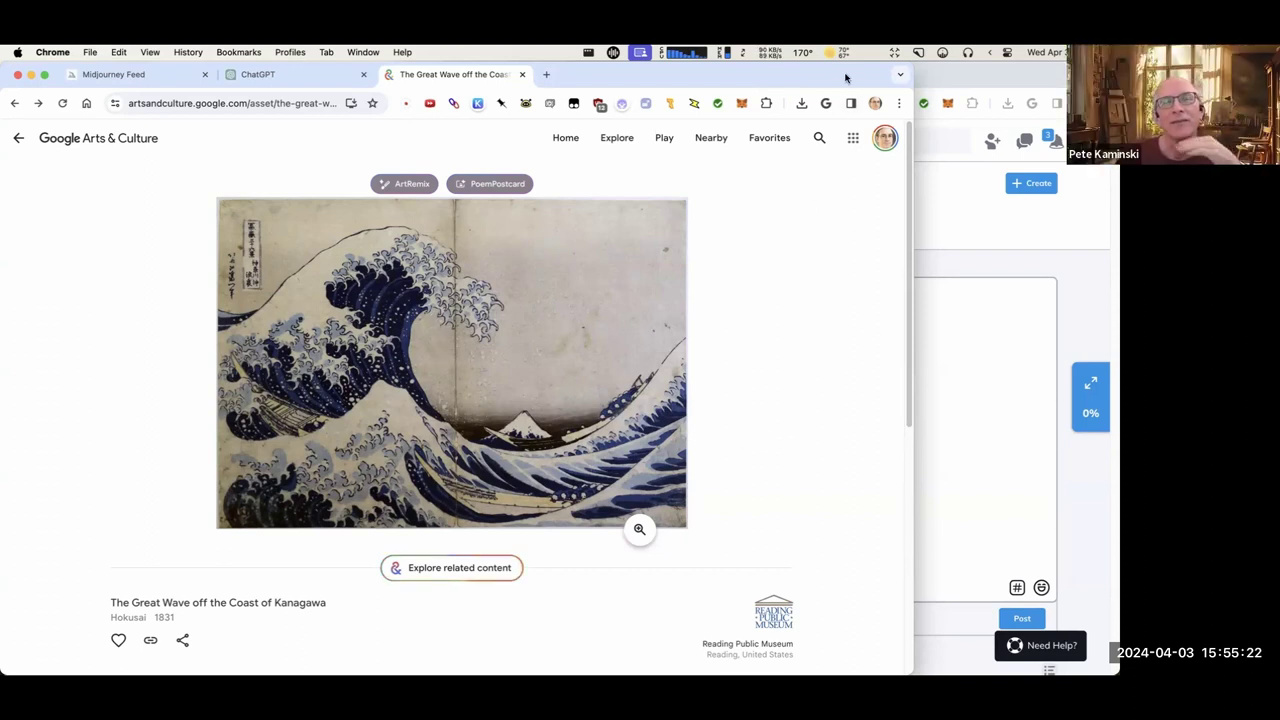
# Move the browser window with the Hokusai print to uncover the draft post and bring the AI Salon window forward.
pyautogui.moveTo(844, 82); pyautogui.dragTo(736, 107)
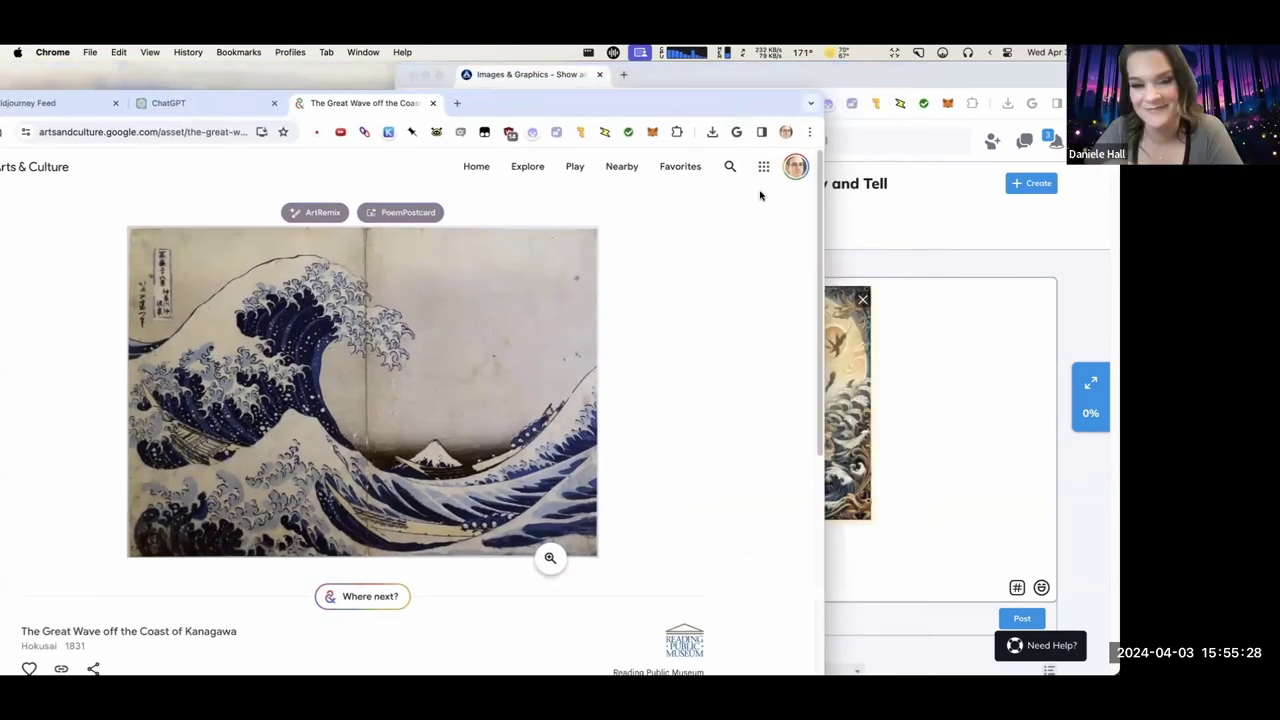
pyautogui.moveTo(513, 100); pyautogui.dragTo(554, 111)
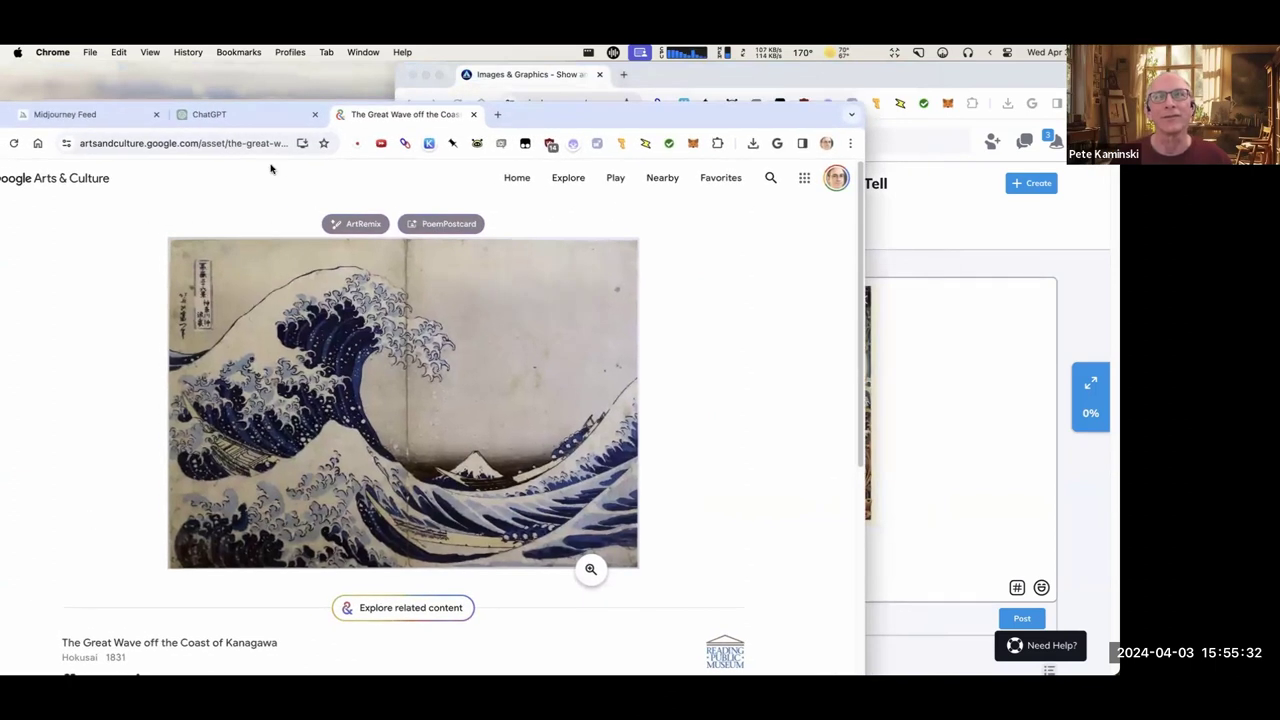
pyautogui.click(960, 254)
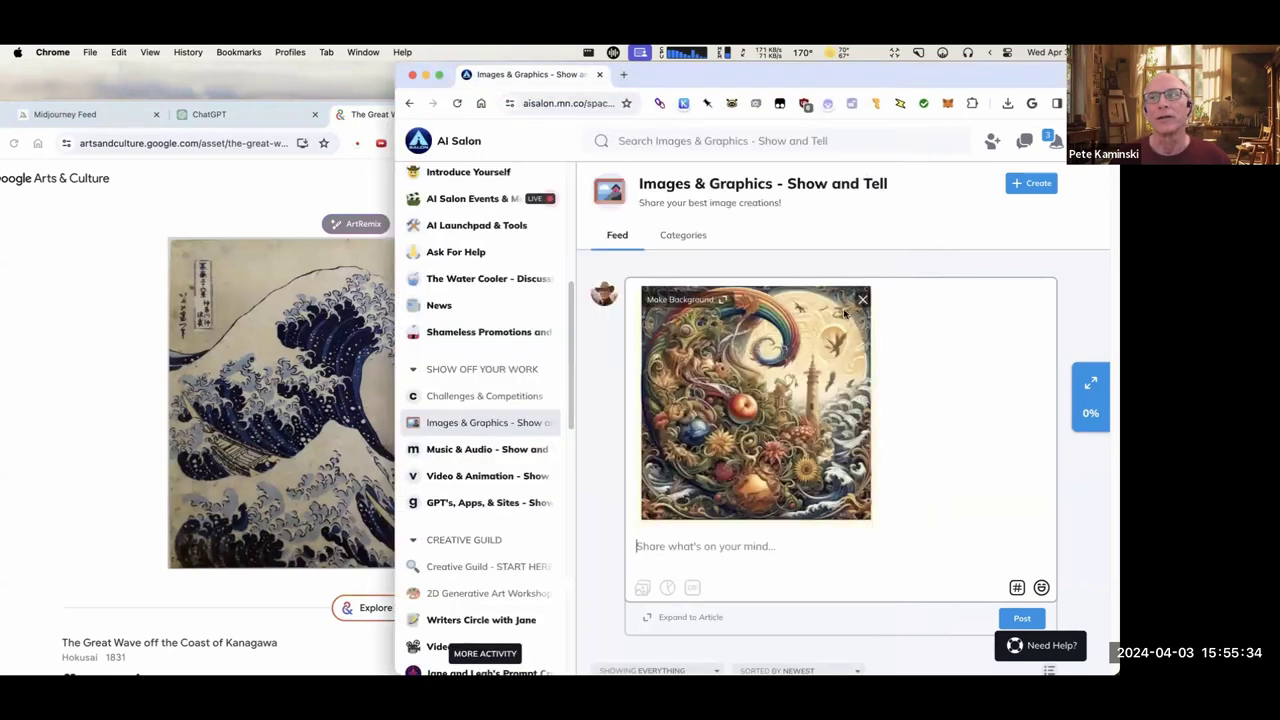
# Copy the garbled DALL-E prompt from the ChatGPT conversation and paste it into the draft AI Salon post below the image.
pyautogui.click(161, 160)
pyautogui.click(229, 116)
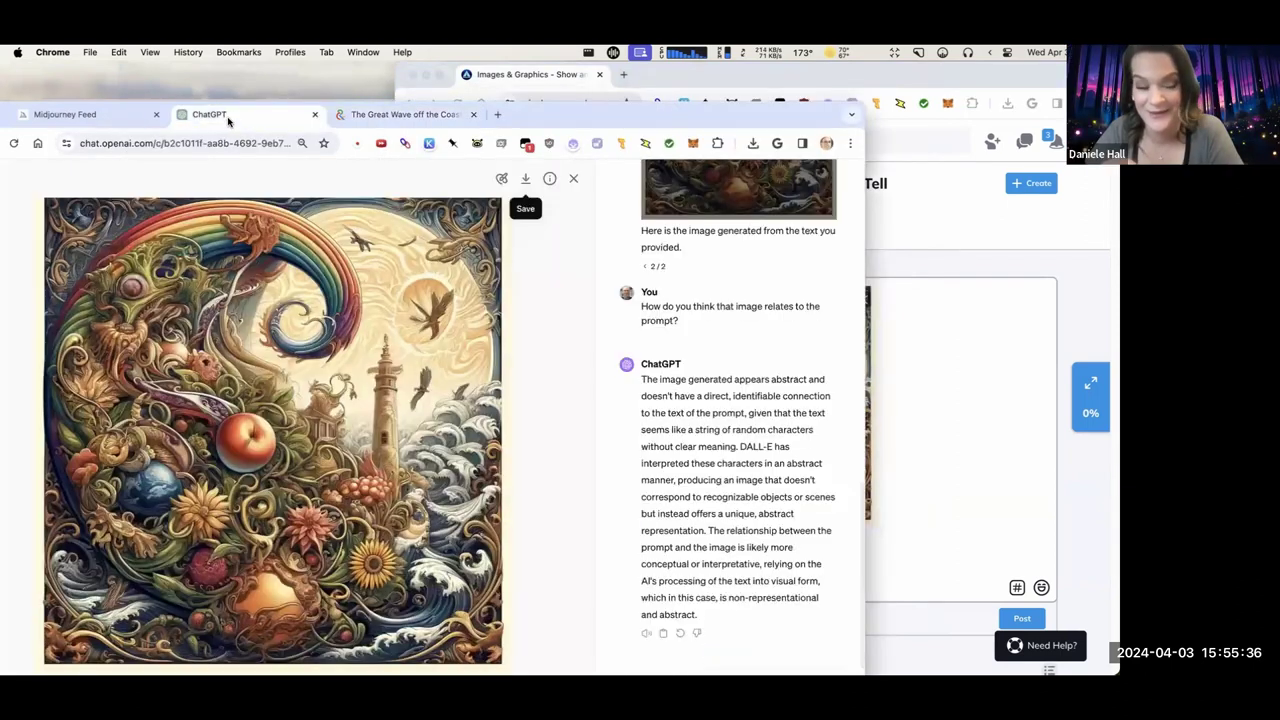
pyautogui.scroll(5, 700, 300)
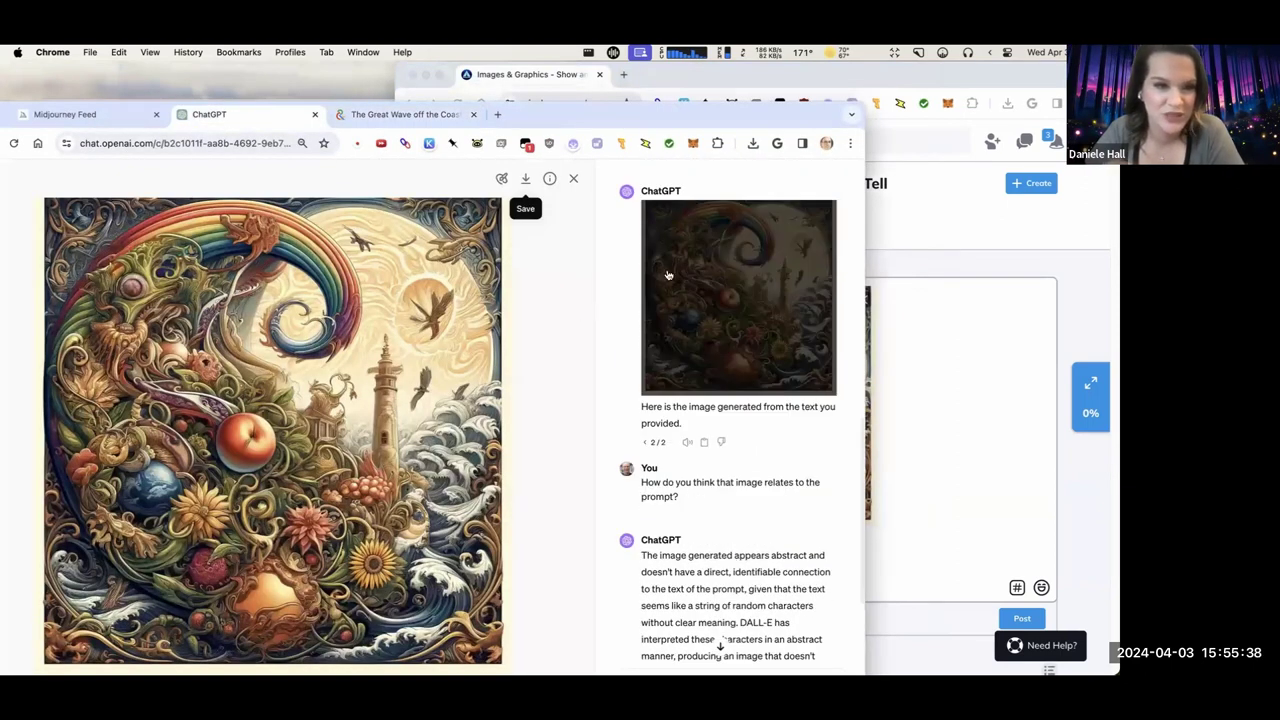
pyautogui.scroll(-5, 634, 277)
pyautogui.scroll(5, 629, 277)
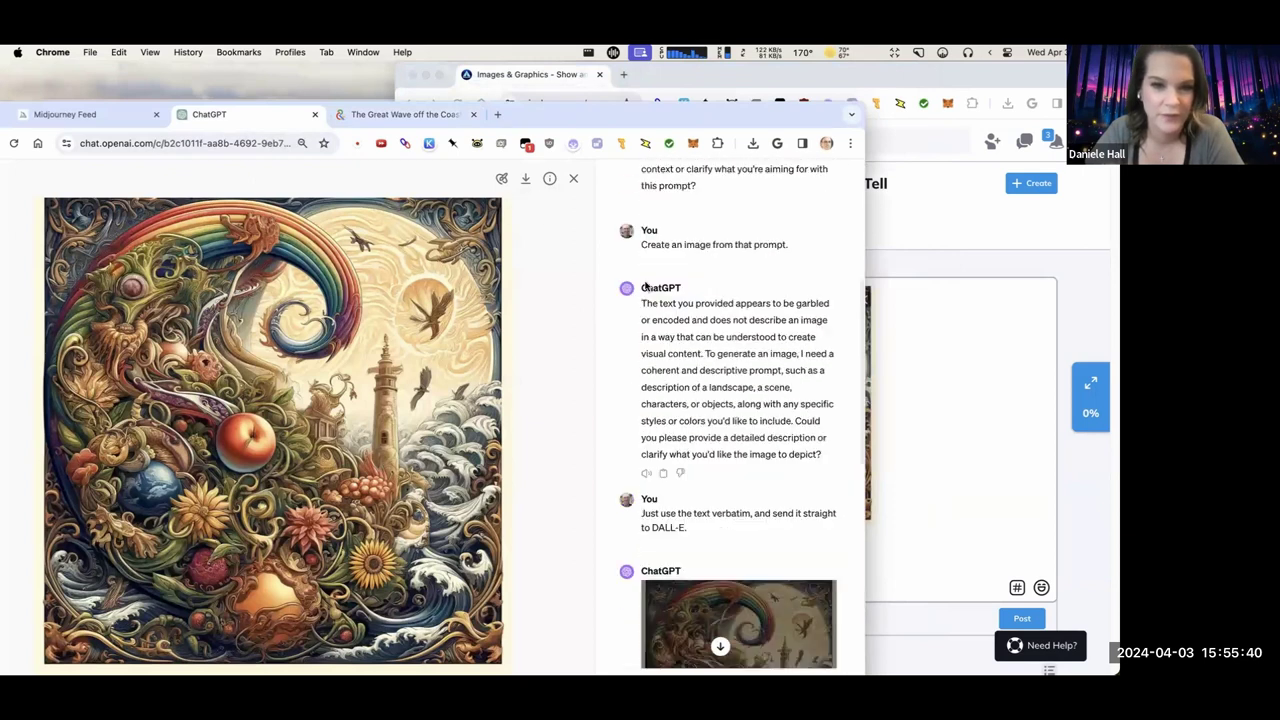
pyautogui.scroll(5, 661, 291)
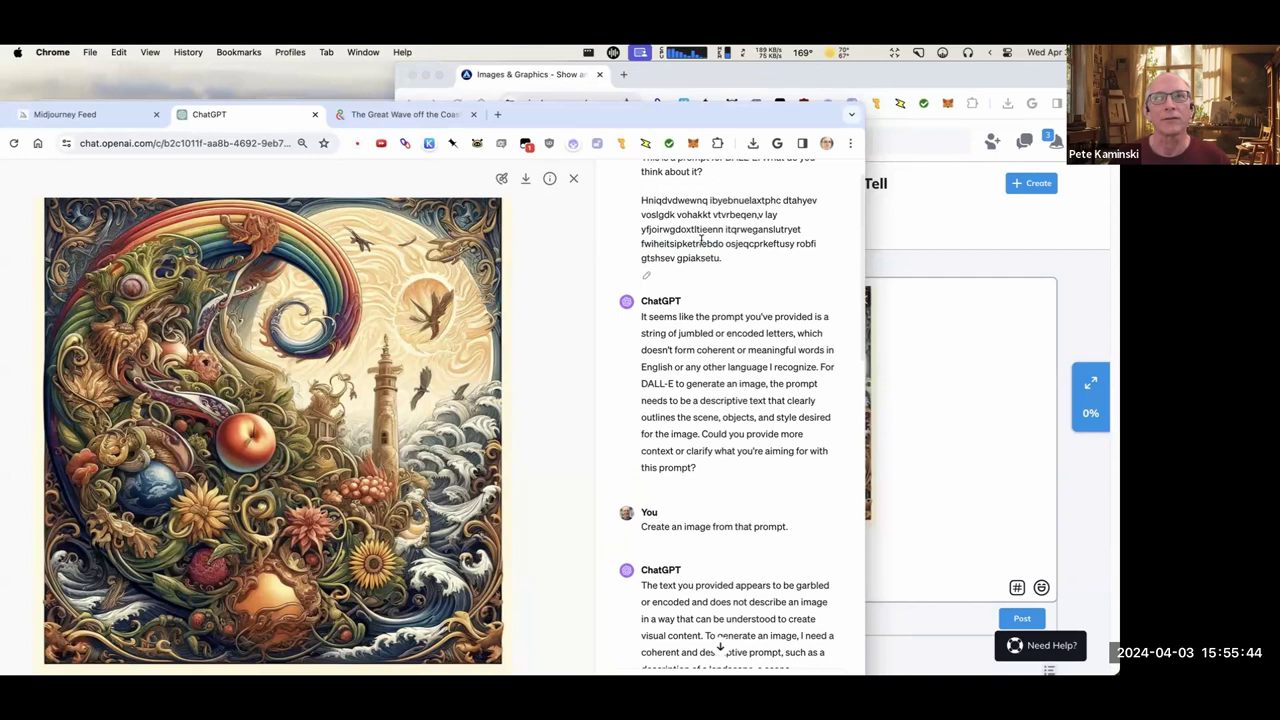
pyautogui.moveTo(641, 203); pyautogui.dragTo(730, 266)
pyautogui.press('super+c')
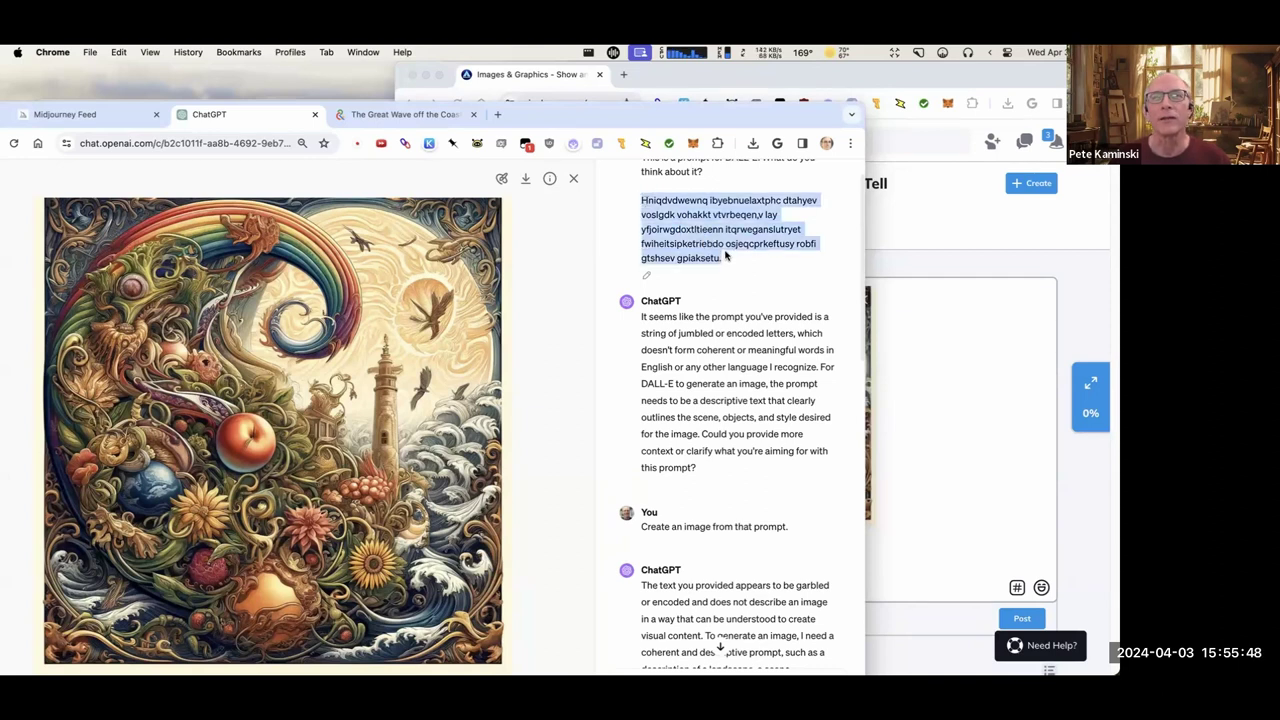
pyautogui.click(908, 326)
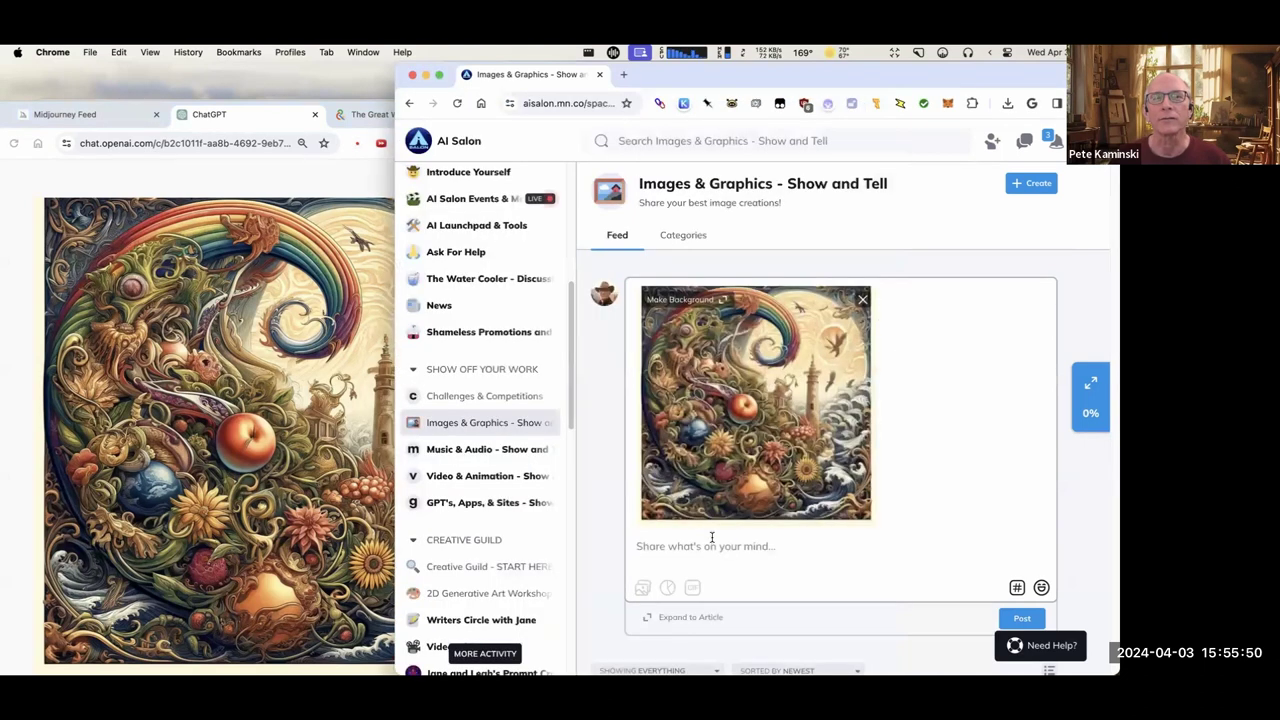
pyautogui.press('super+v')
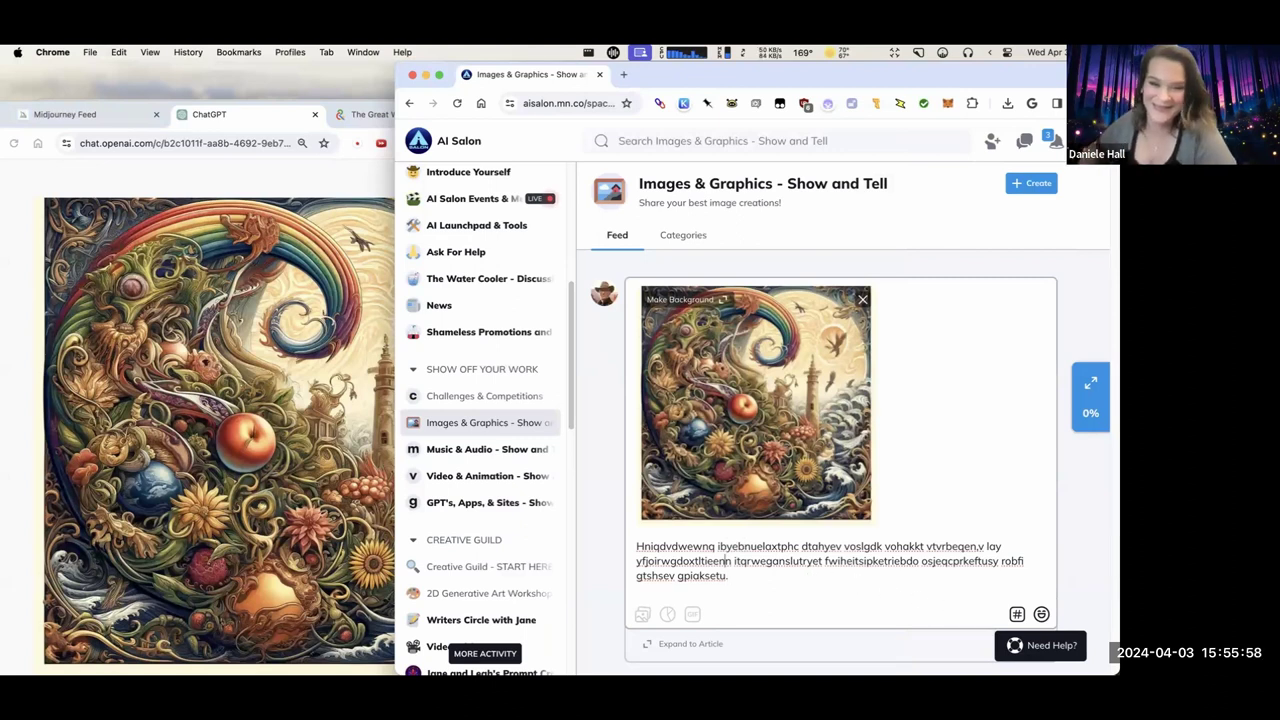
pyautogui.click(637, 546)
pyautogui.write('**')
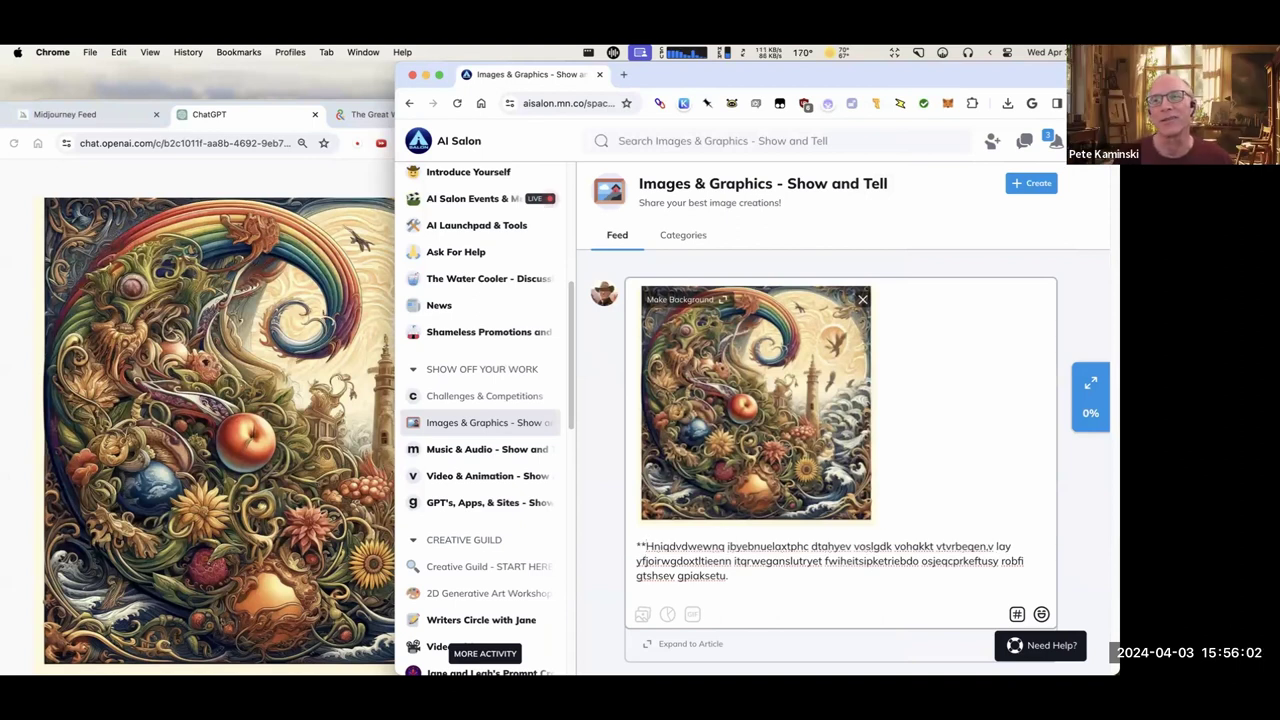
pyautogui.press('BackSpace')
pyautogui.press('BackSpace')
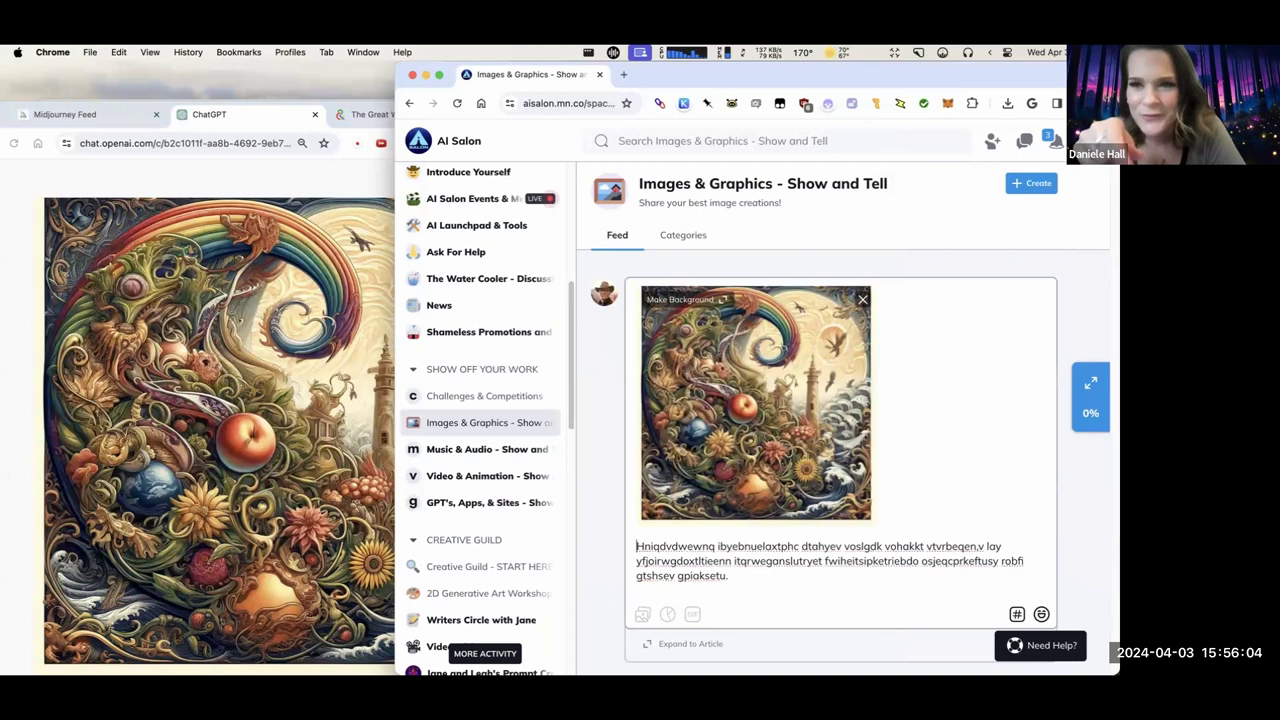
pyautogui.write('#image')
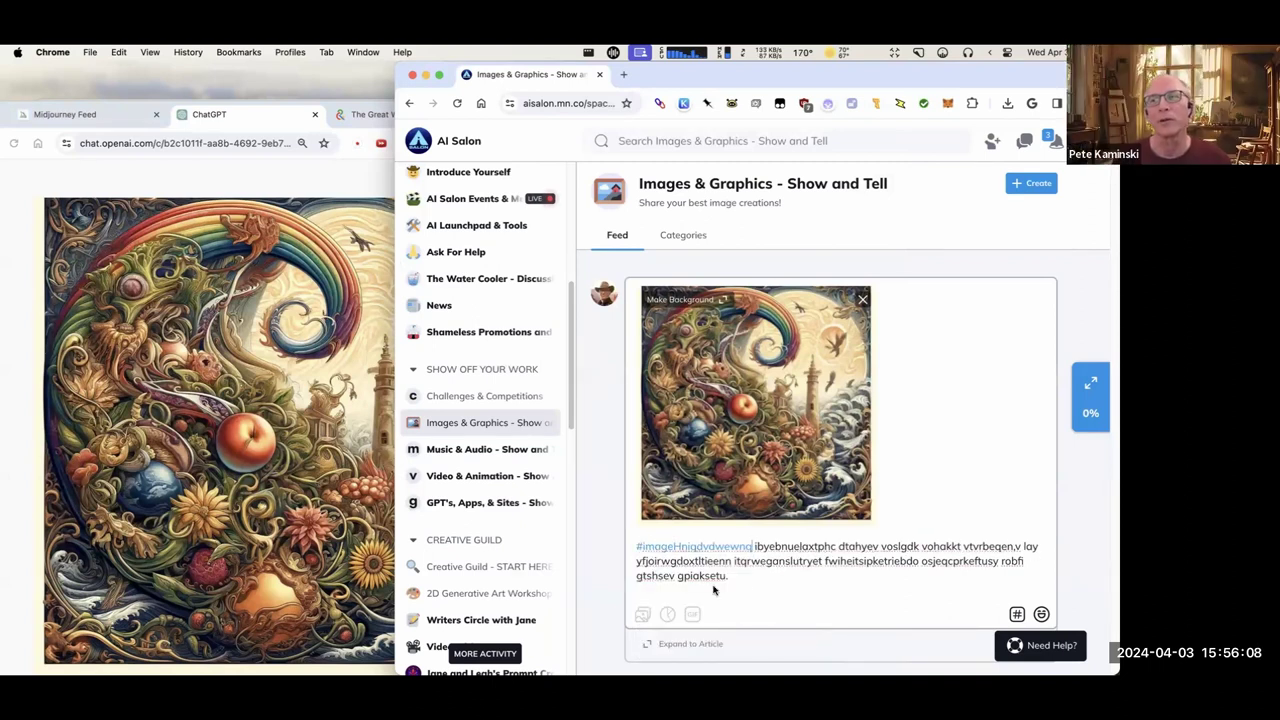
pyautogui.moveTo(674, 546); pyautogui.dragTo(636, 546)
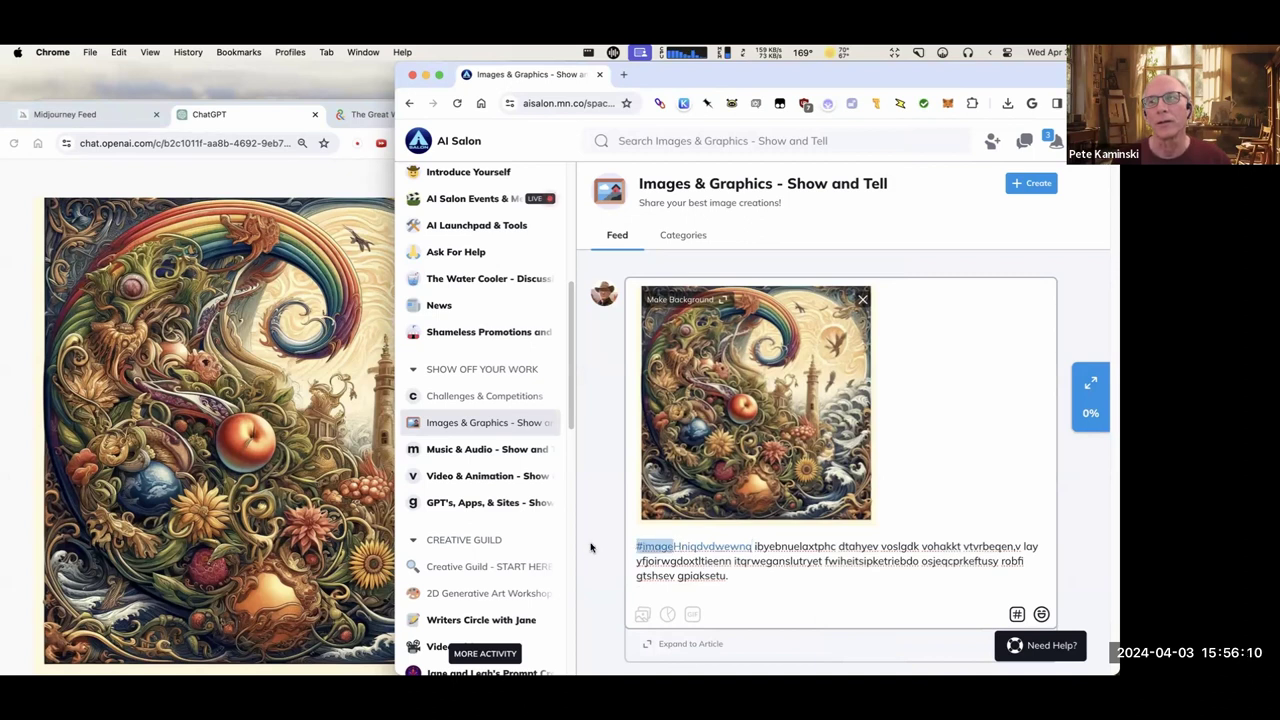
pyautogui.press('BackSpace')
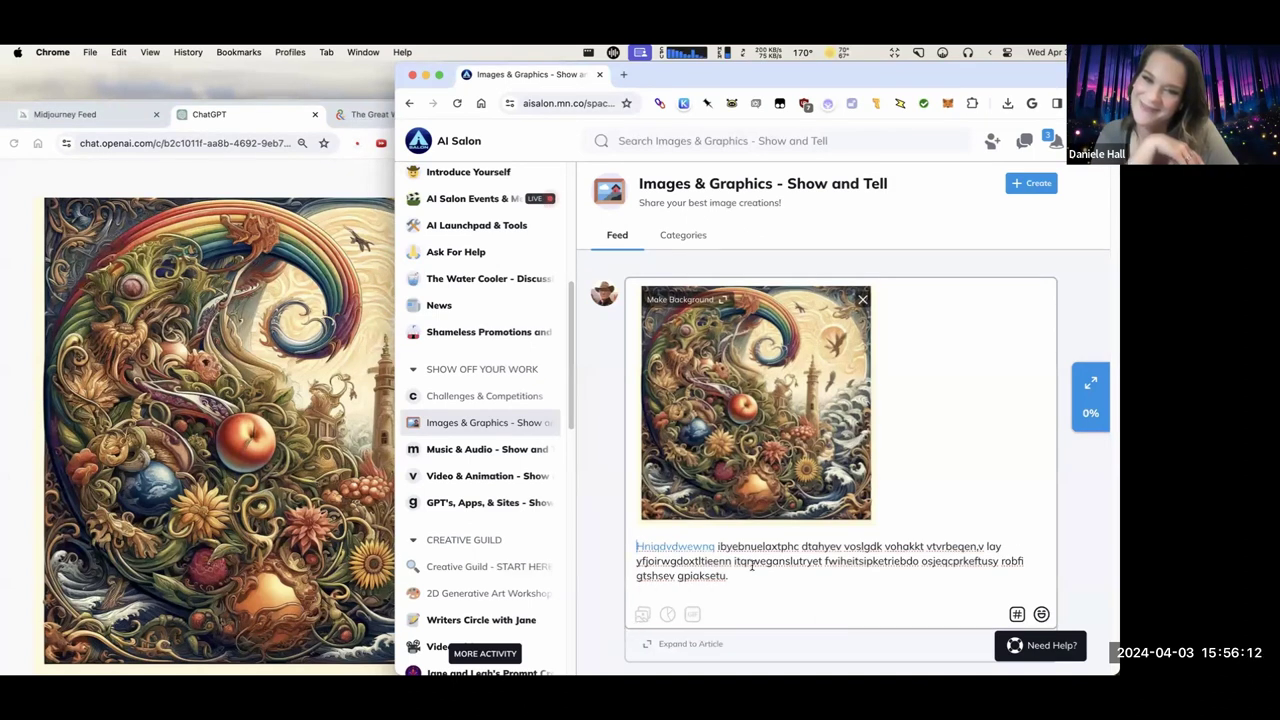
pyautogui.moveTo(728, 576); pyautogui.dragTo(636, 546)
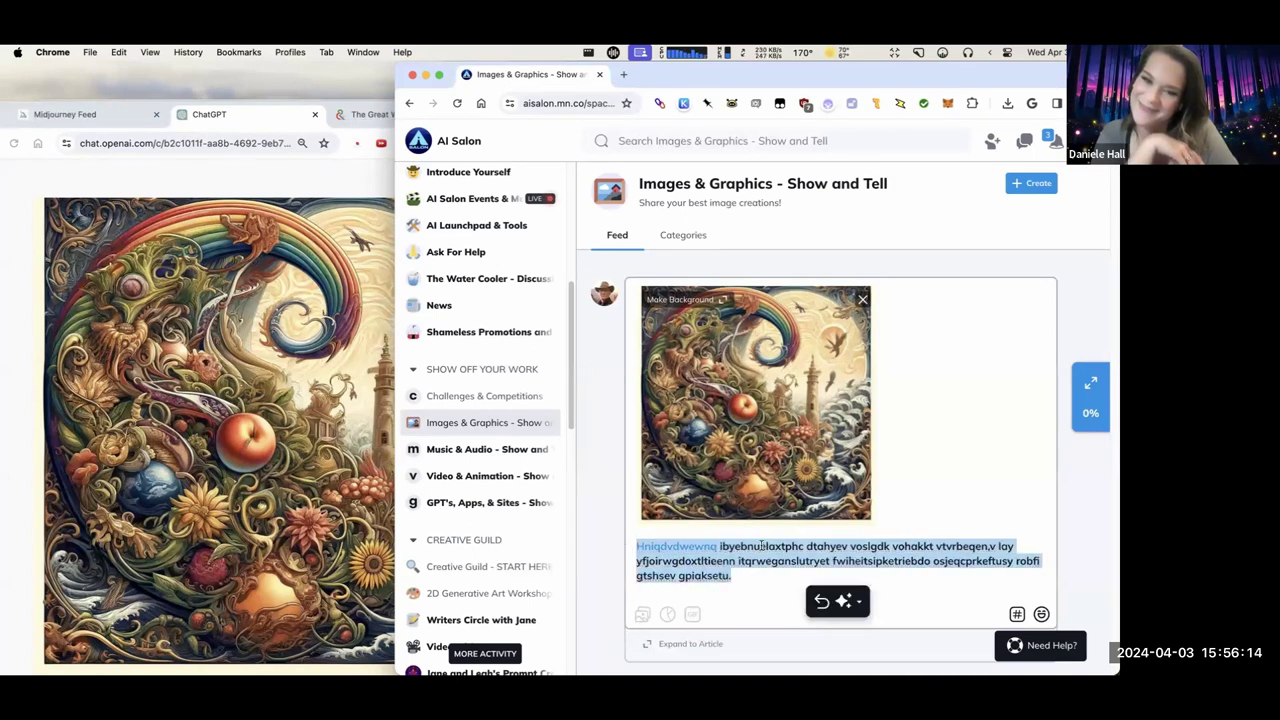
pyautogui.click(719, 546)
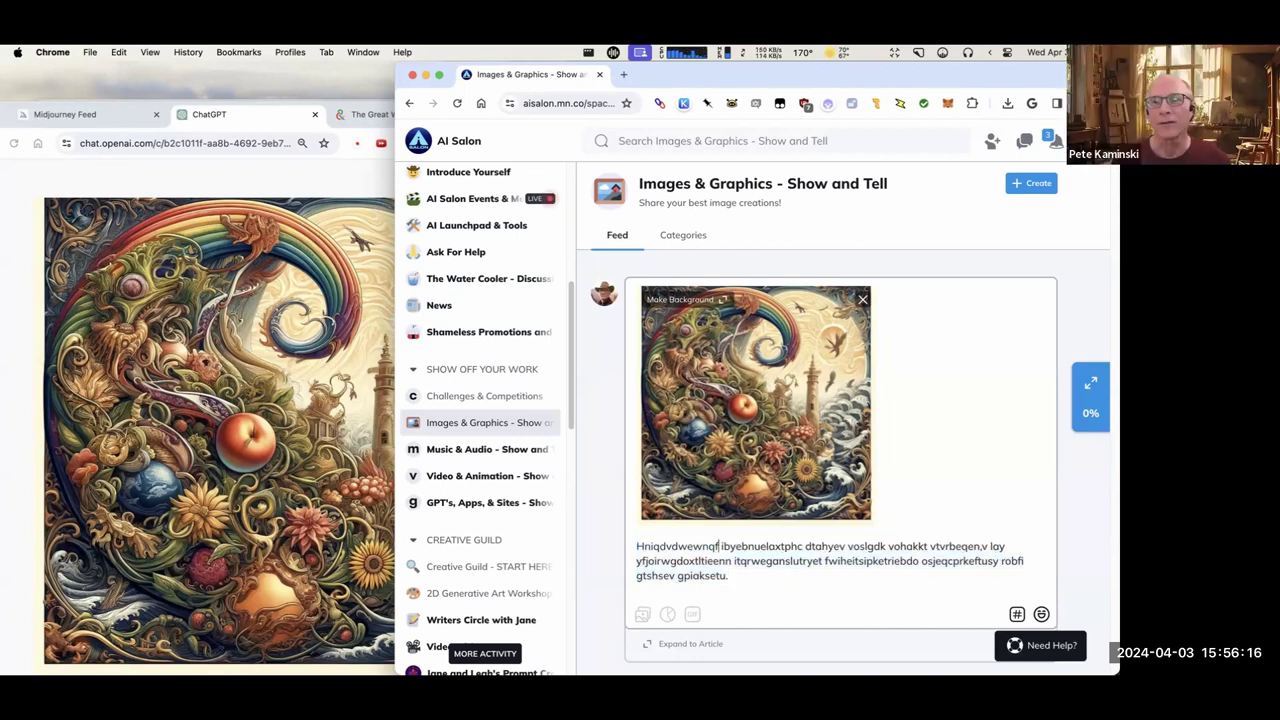
pyautogui.press('BackSpace')
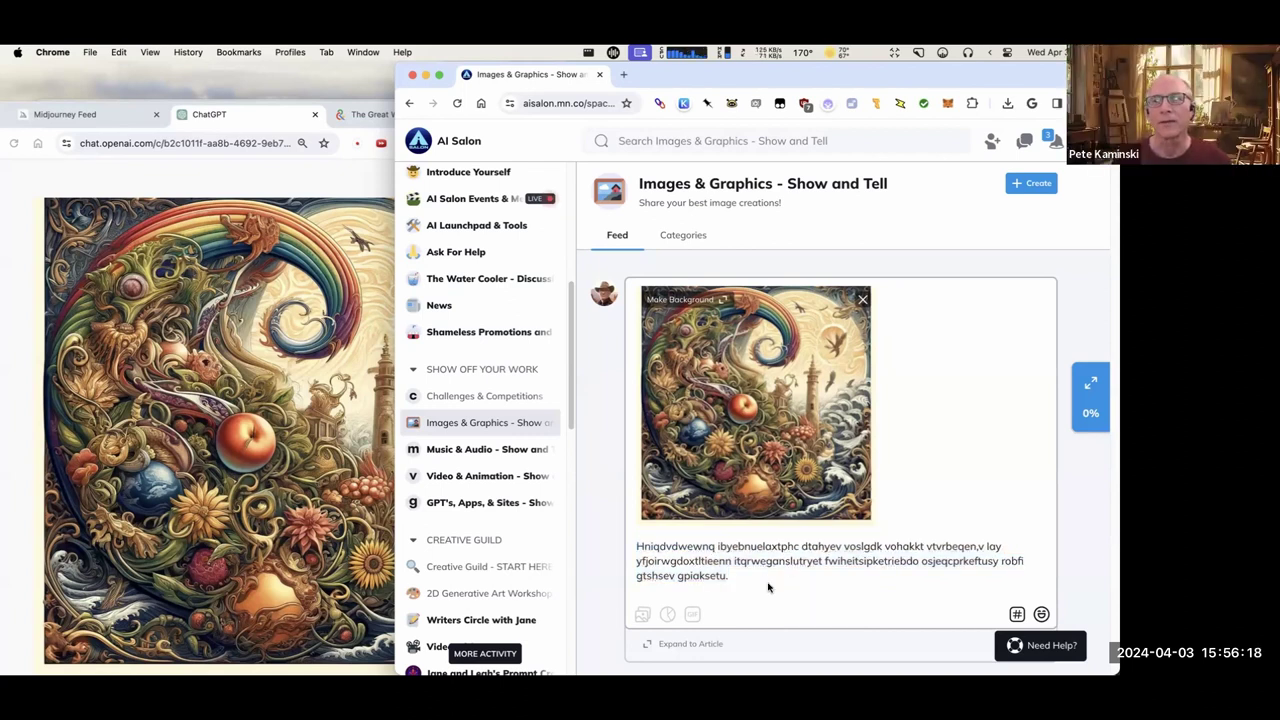
# Make the entire garbled prompt in the draft post bold.
pyautogui.moveTo(735, 578); pyautogui.dragTo(617, 552)
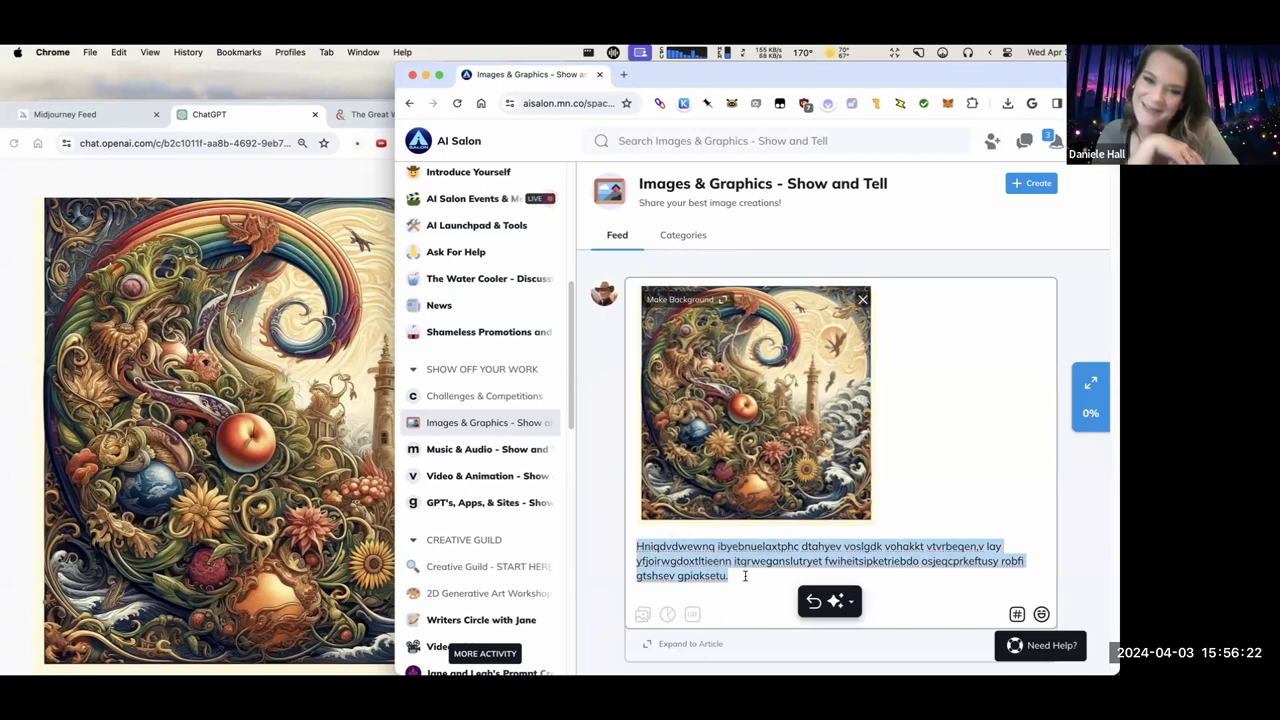
pyautogui.press('super+b')
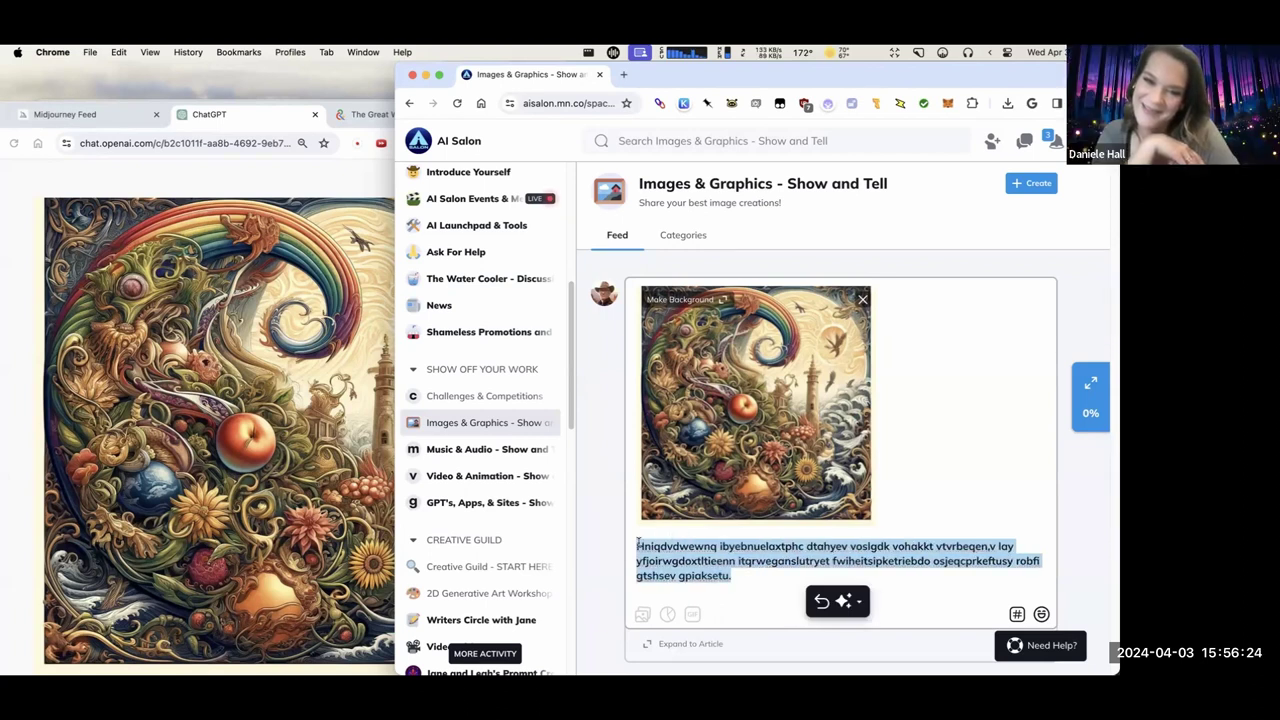
pyautogui.click(781, 581)
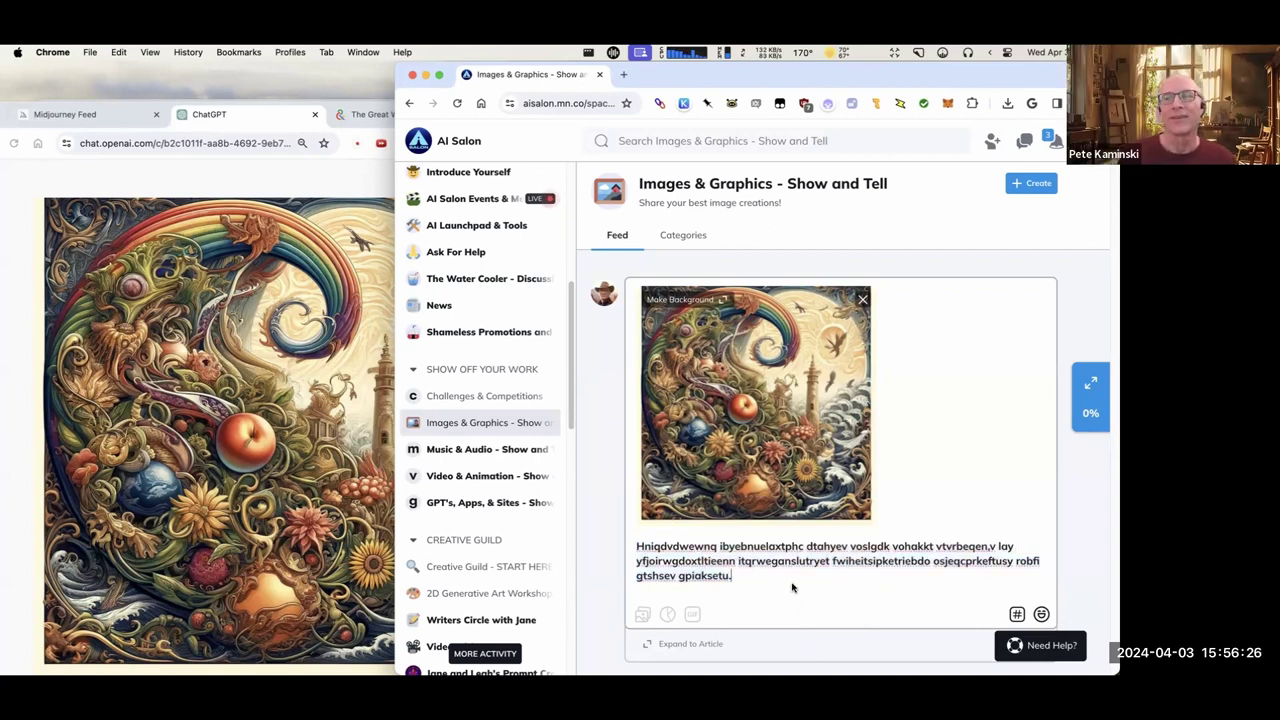
# Add the label "prompt:" in front of the bold garbled text.
pyautogui.write('prompt:')
pyautogui.press('shift+super+Left')
pyautogui.press('Left')
# Insert the hashtag #dalle before the "prompt:" label in the draft post.
pyautogui.write('M')
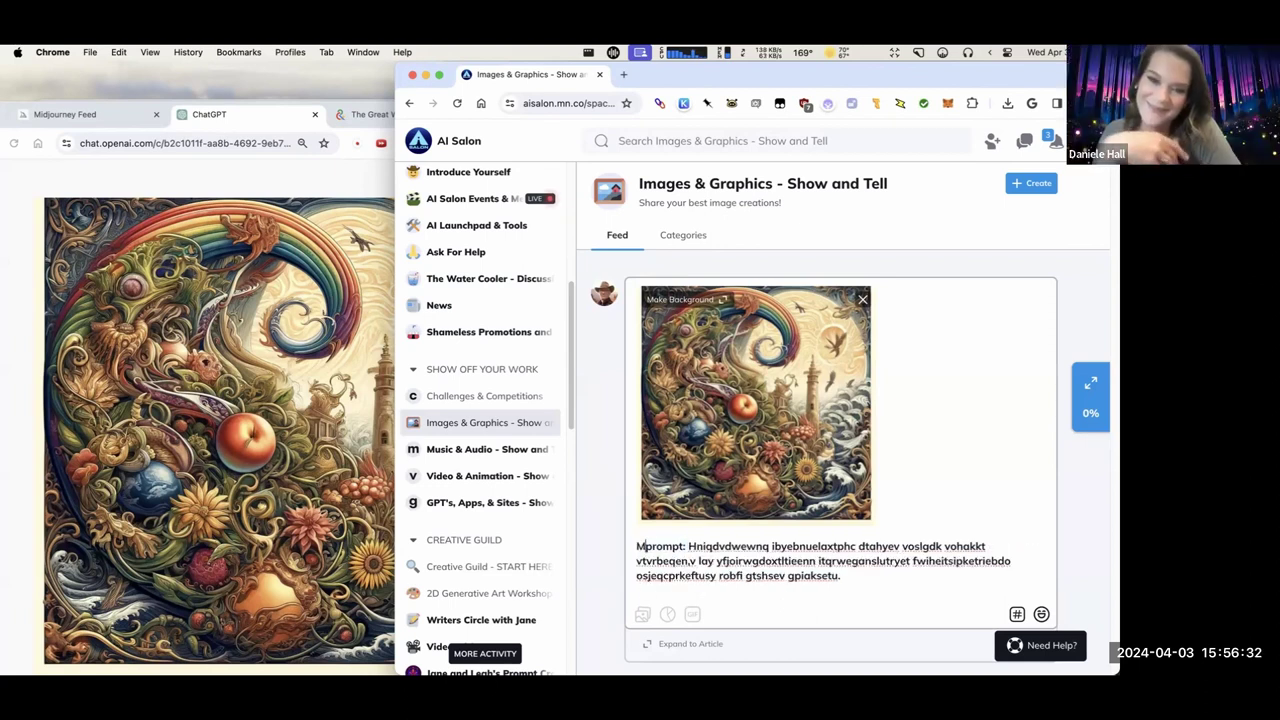
pyautogui.press('BackSpace')
pyautogui.write('#midjour')
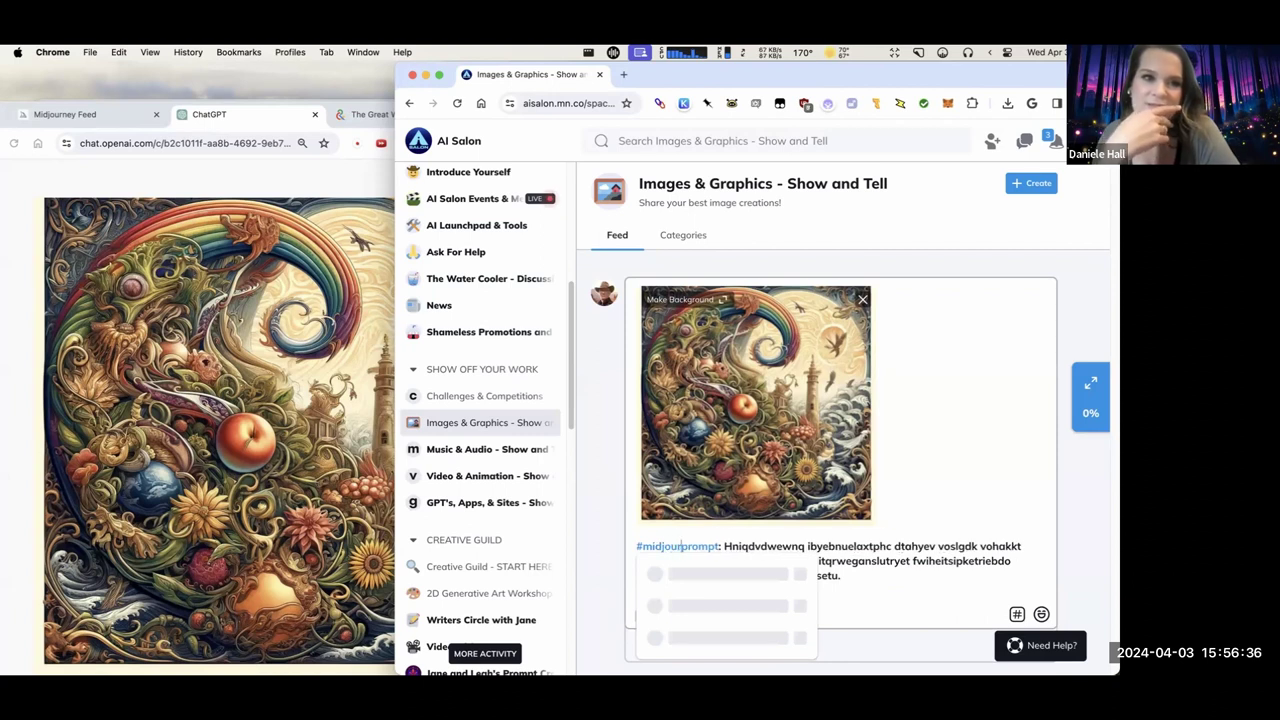
pyautogui.press('BackSpace')
pyautogui.press('BackSpace')
pyautogui.press('BackSpace')
pyautogui.press('BackSpace')
pyautogui.press('BackSpace')
pyautogui.press('BackSpace')
pyautogui.press('BackSpace')
pyautogui.write('dalle')
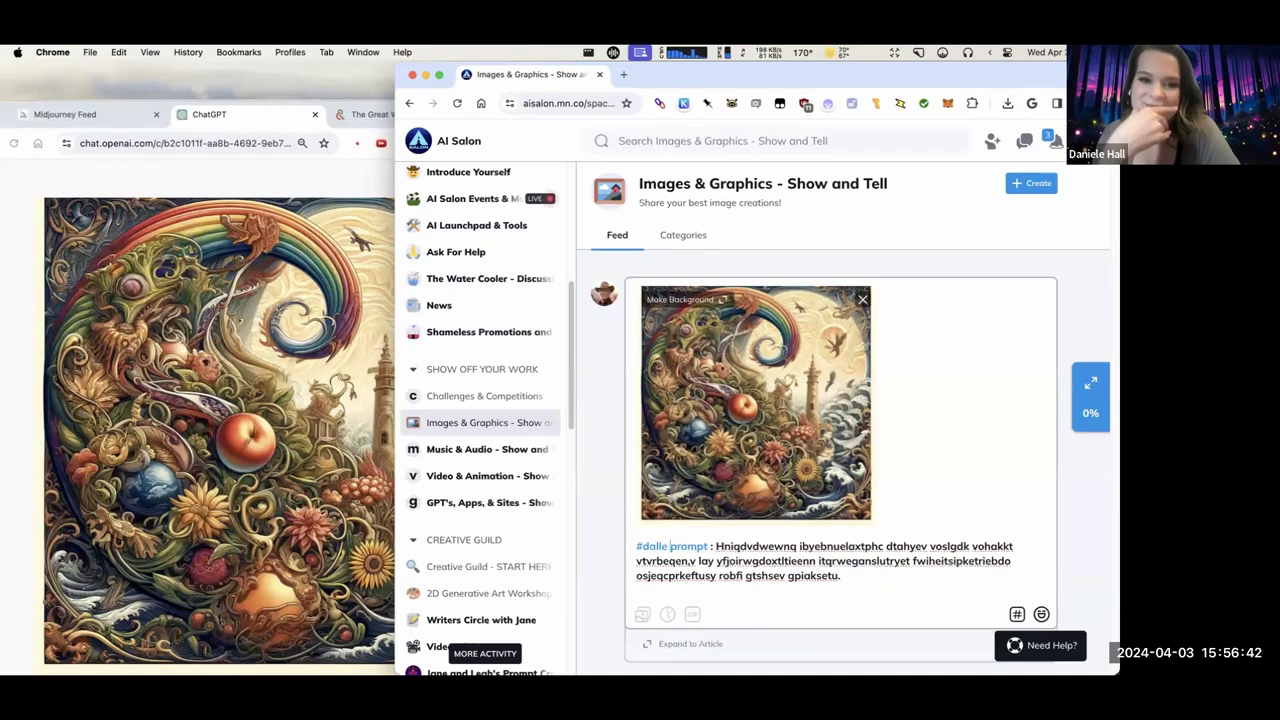
# Rewrite "prompt:" as ordinary text separate from the #dalle hashtag and remove the bold from the "#dalle prompt:" label.
pyautogui.press('BackSpace')
pyautogui.press('BackSpace')
pyautogui.press('BackSpace')
pyautogui.press('BackSpace')
pyautogui.press('BackSpace')
pyautogui.press('BackSpace')
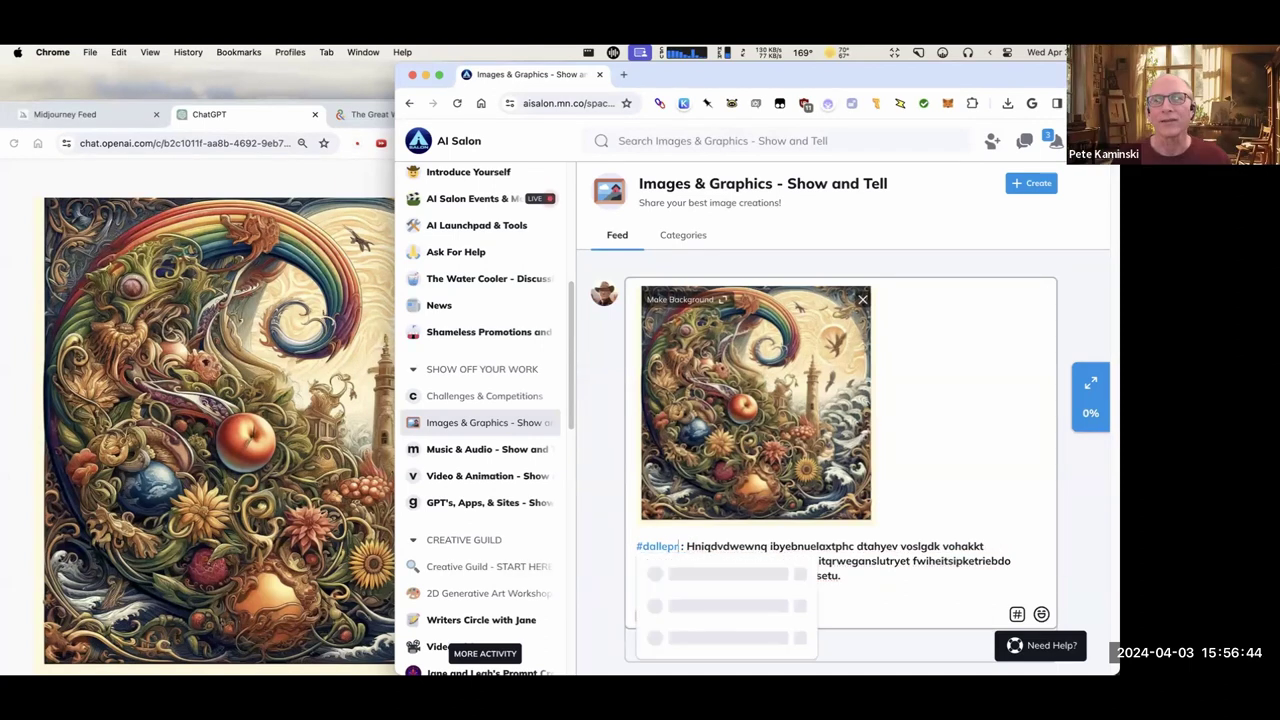
pyautogui.write('prompt')
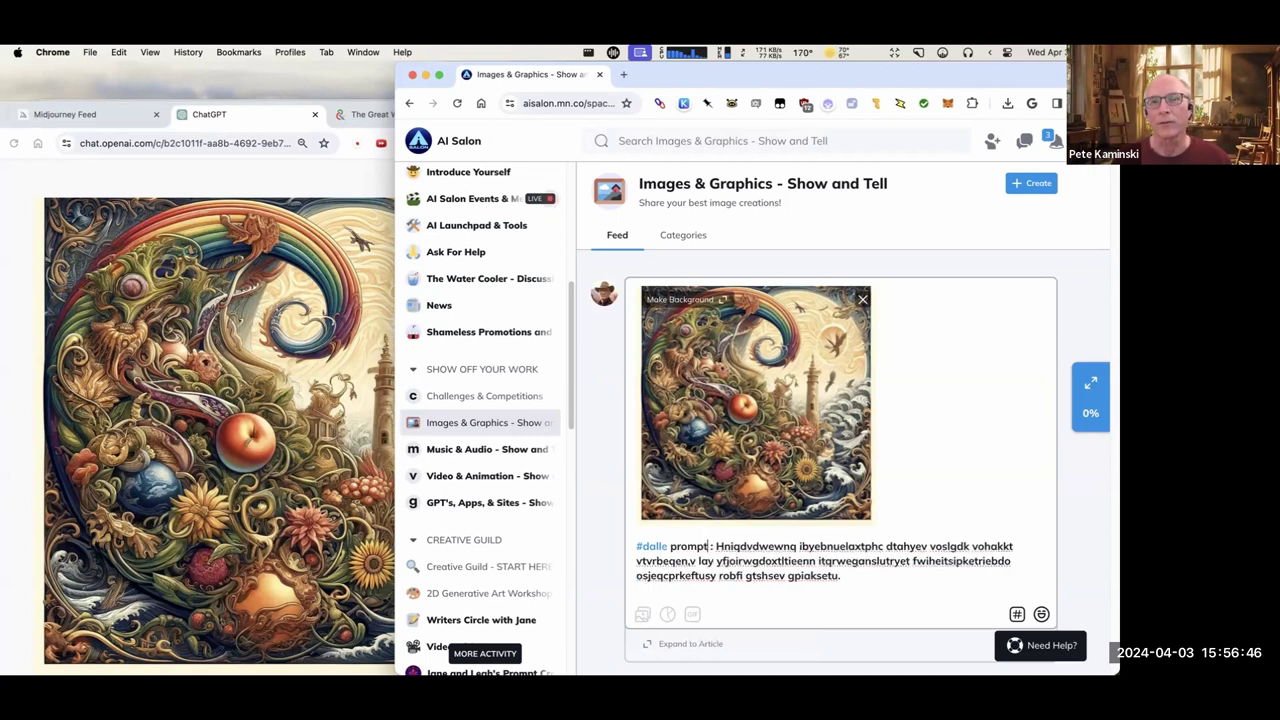
pyautogui.press('Delete')
pyautogui.write(':')
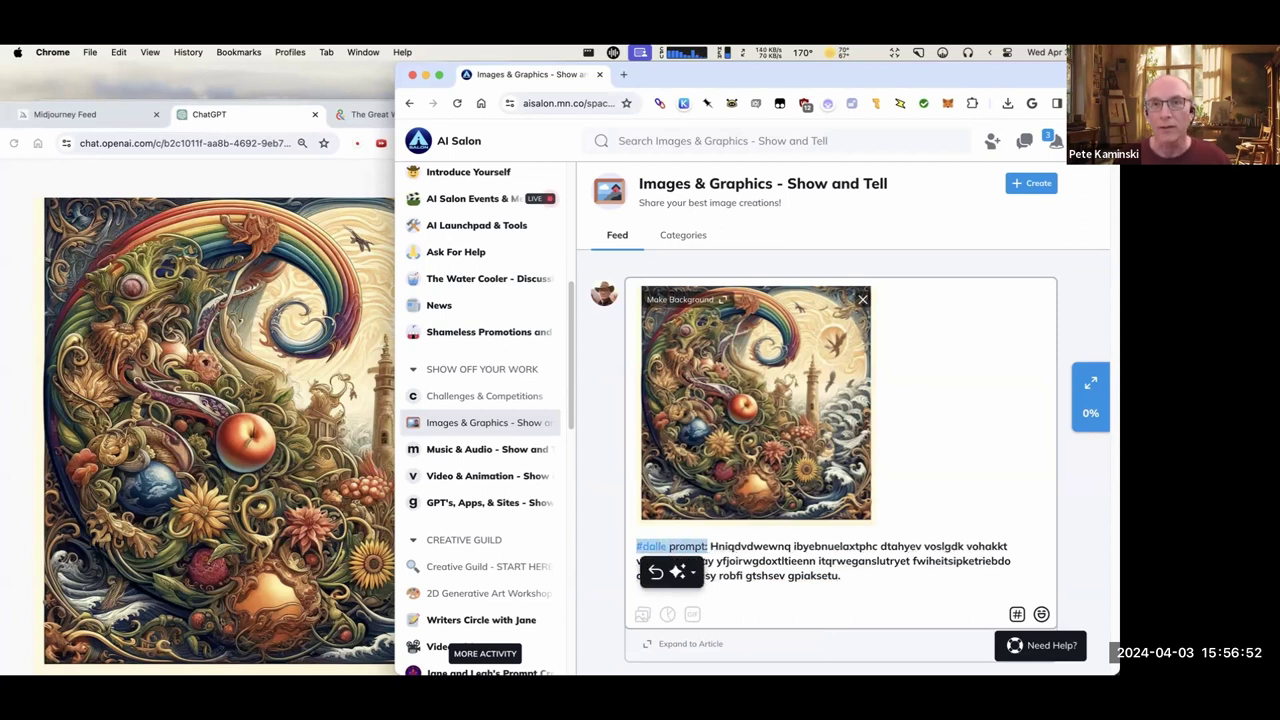
pyautogui.click(874, 575)
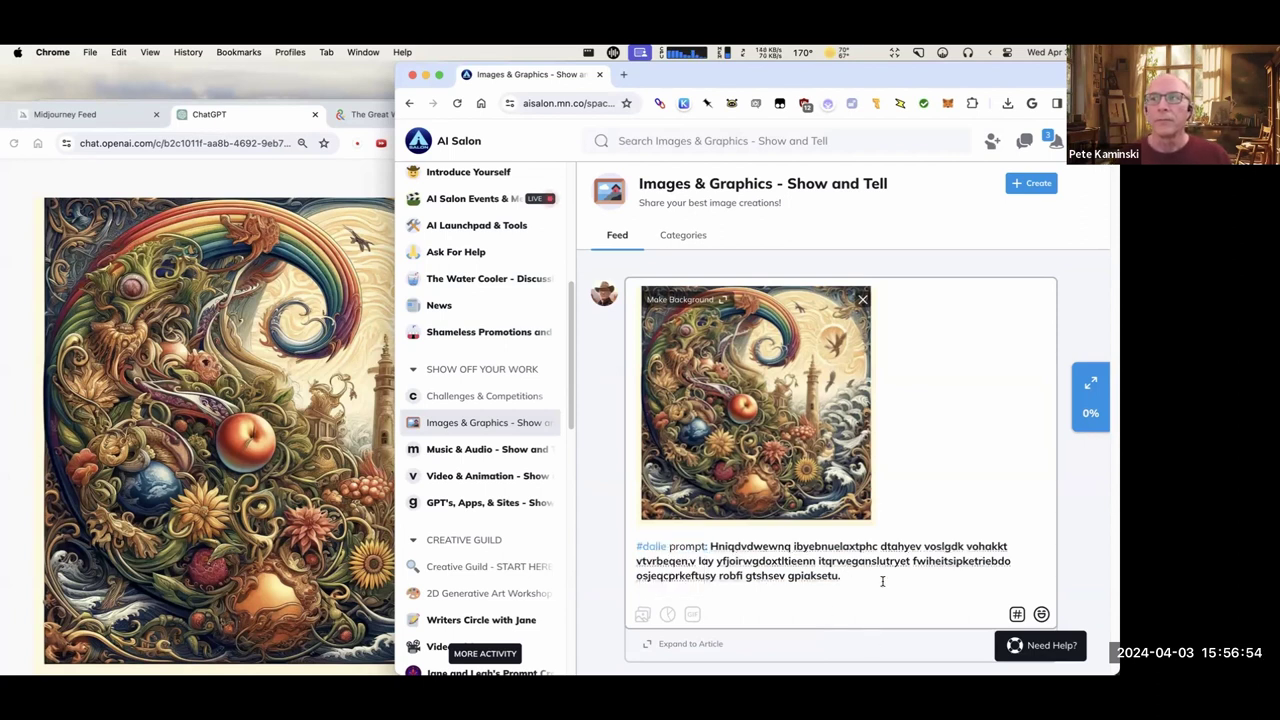
# Publish the post in Images & Graphics - Show and Tell and look it over in the feed.
pyautogui.press('Return')
pyautogui.press('BackSpace')
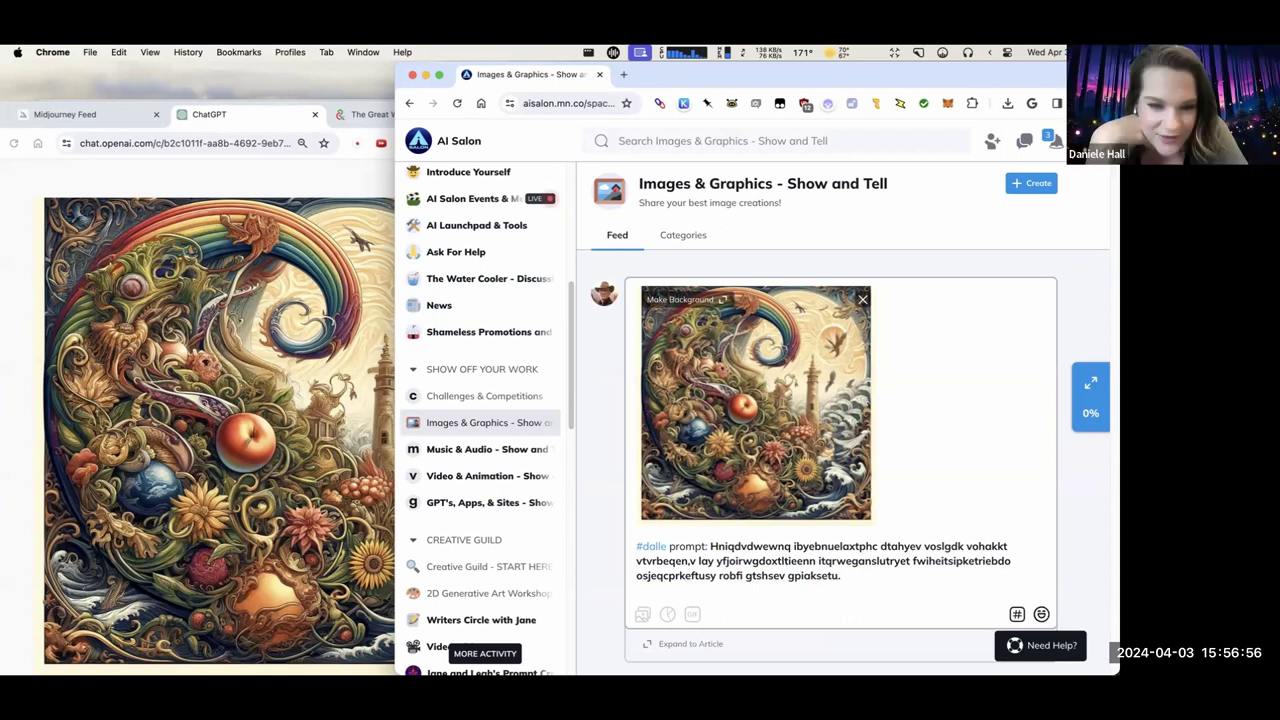
pyautogui.scroll(-1, 885, 579)
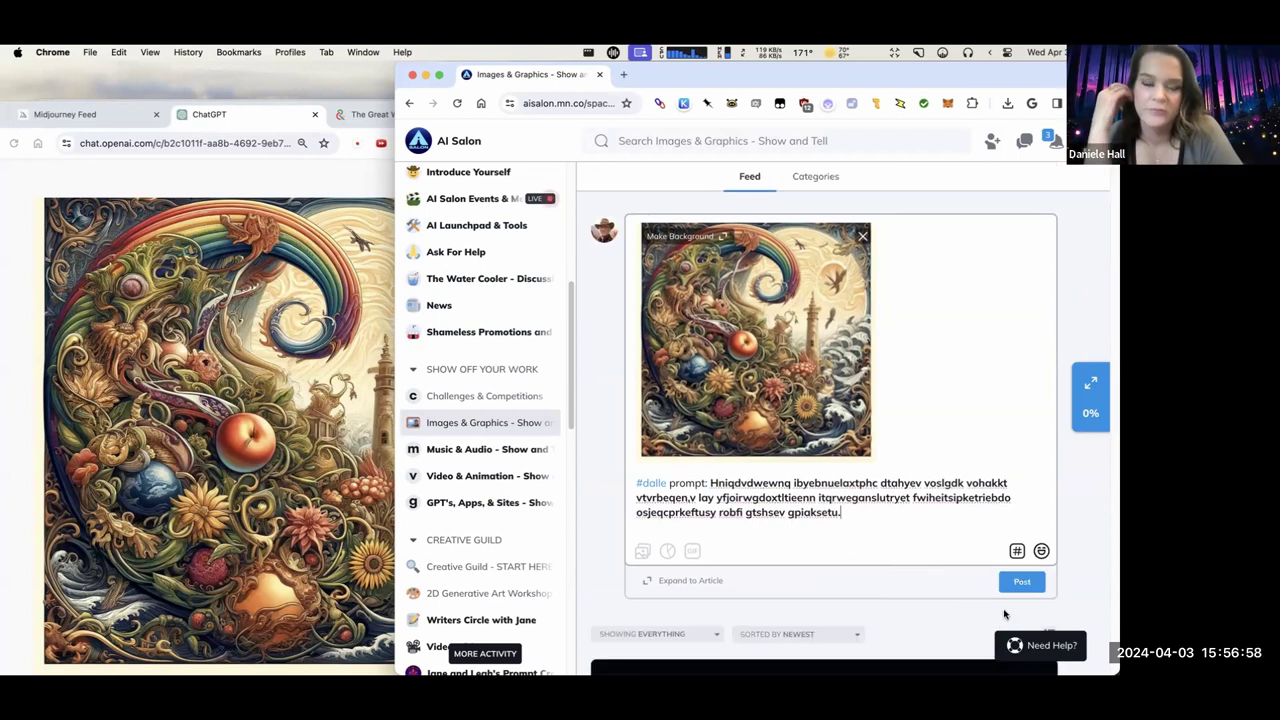
pyautogui.click(1040, 582)
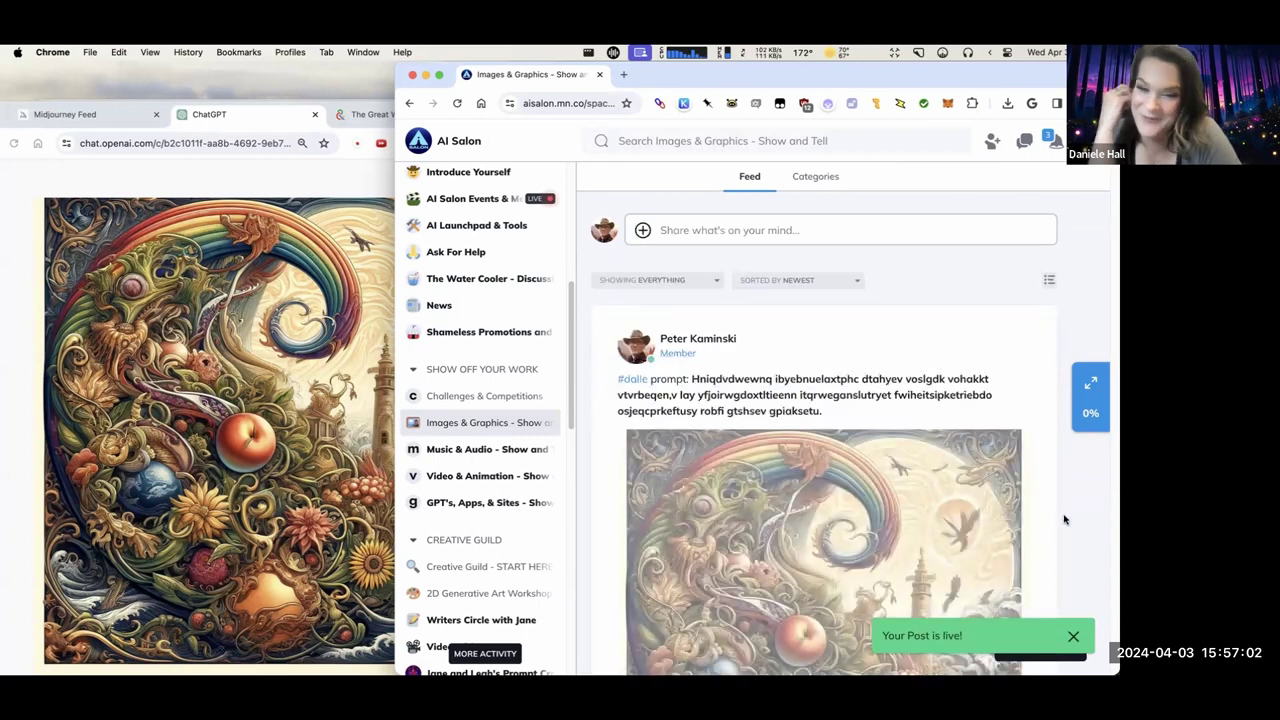
pyautogui.scroll(-3, 1060, 525)
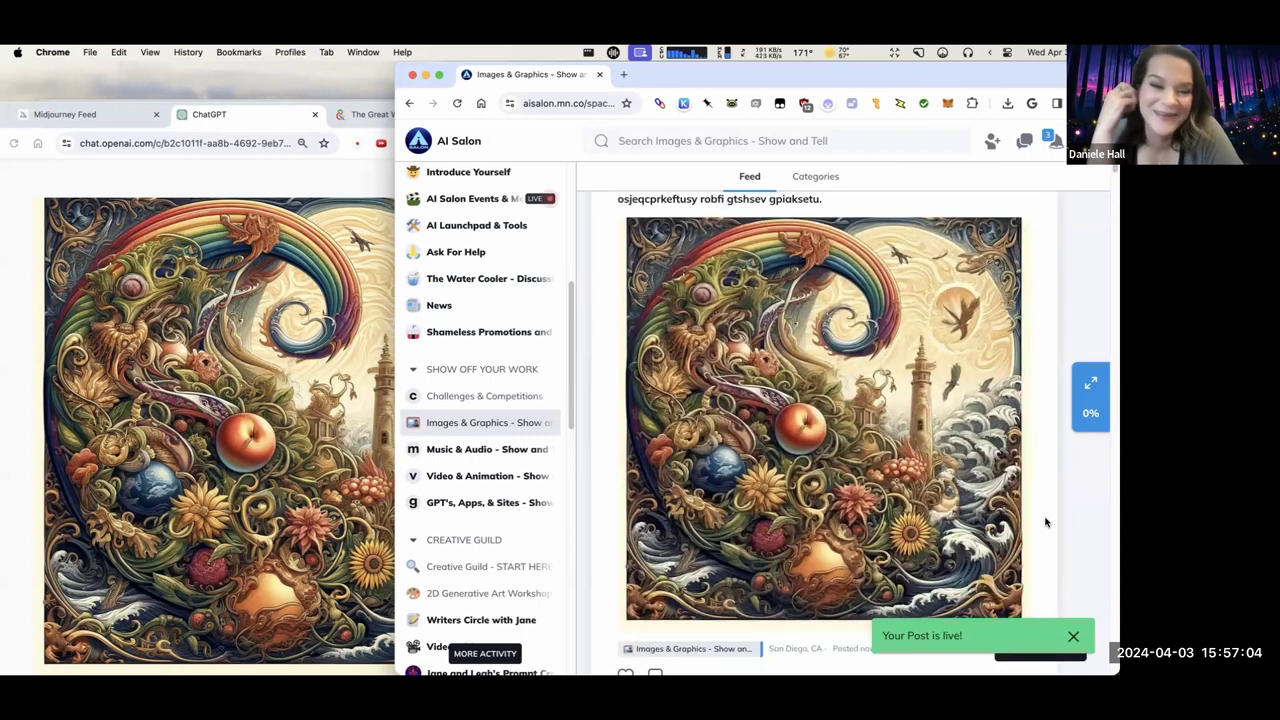
pyautogui.scroll(-1, 1046, 522)
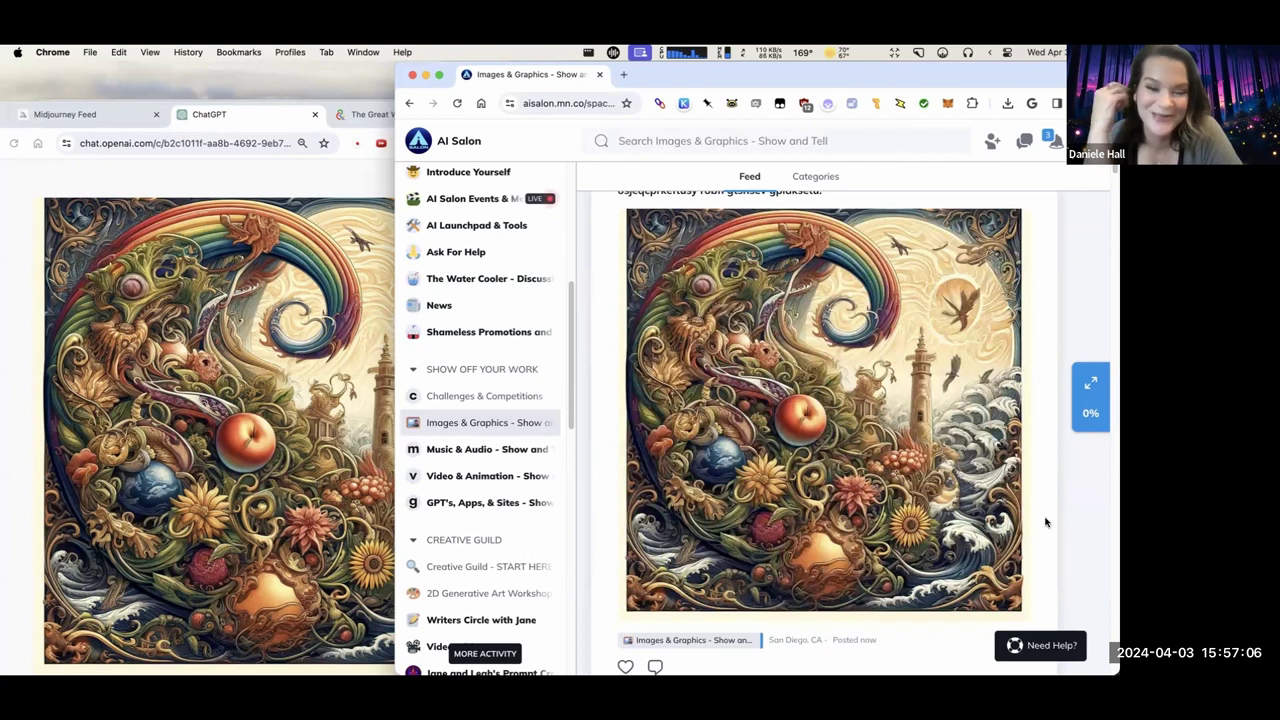
pyautogui.scroll(1, 1030, 524)
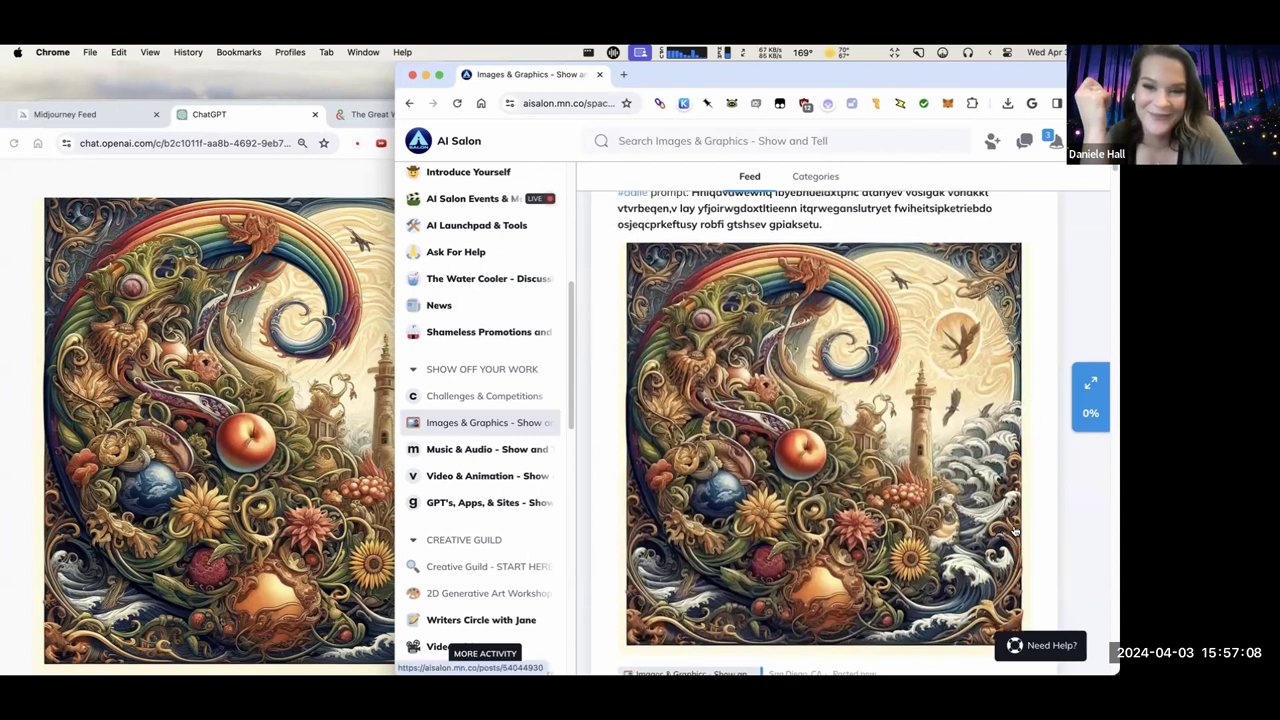